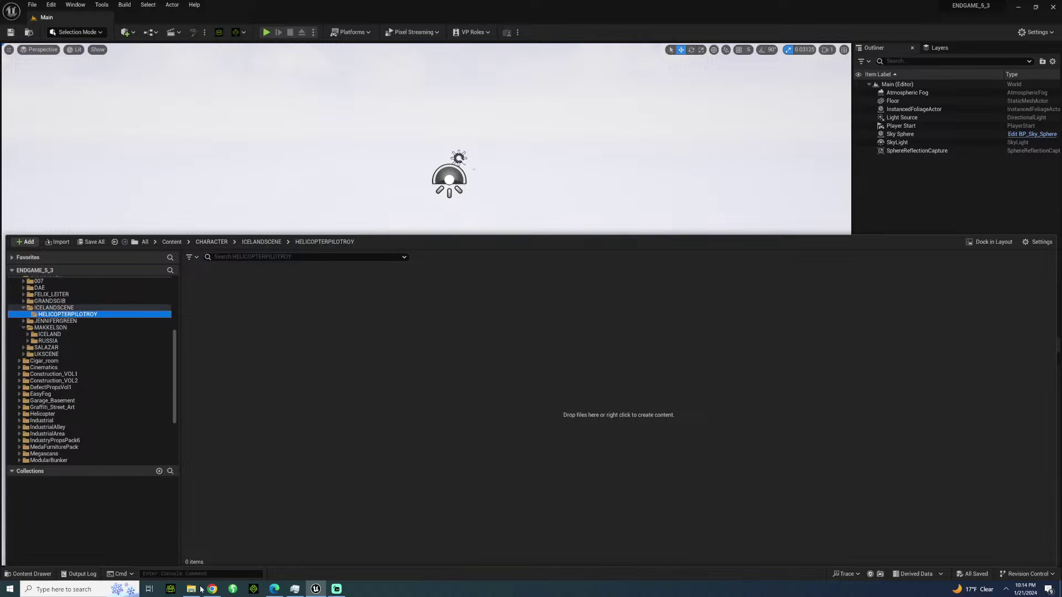
# Switch to File Explorer and open the royheli folder inside ENDGAME > CHARACTERS > UE5.
pyautogui.click(191, 589)
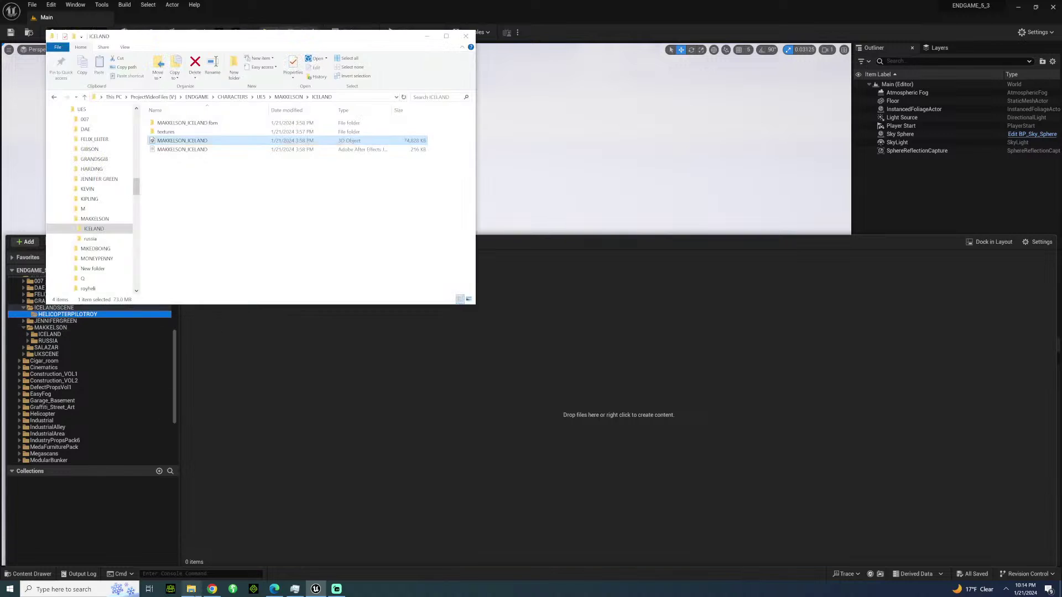
pyautogui.click(233, 98)
pyautogui.doubleClick(180, 143)
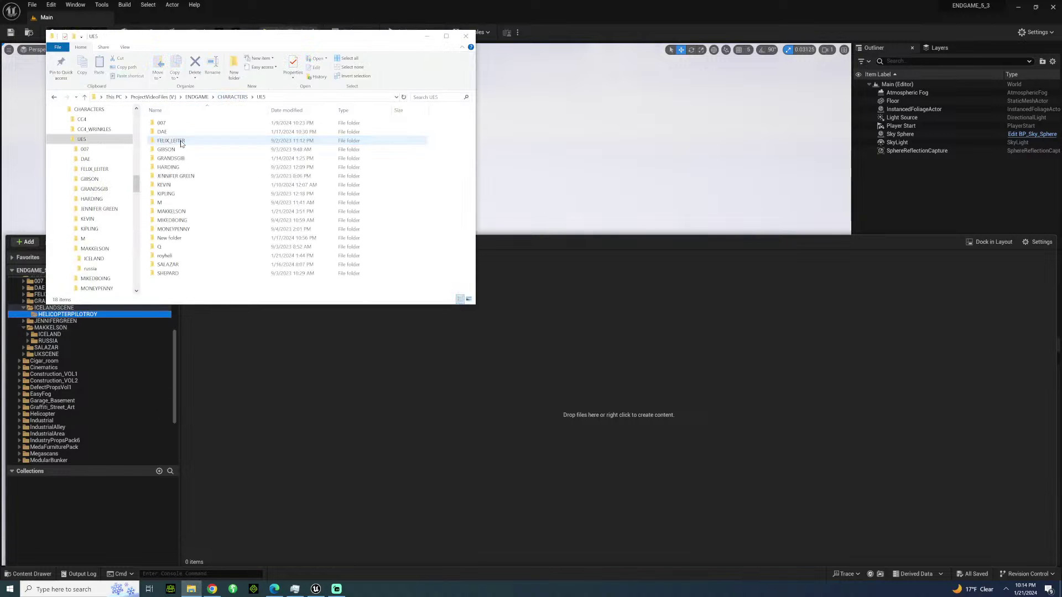
pyautogui.click(169, 257)
pyautogui.doubleClick(165, 256)
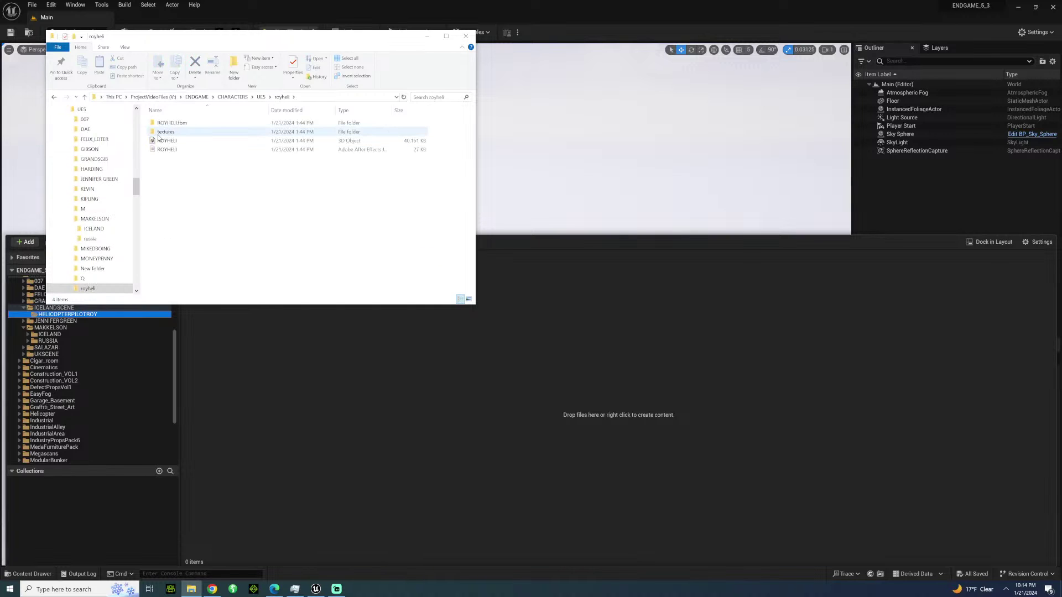
# Import the ROYHELI 3D object into the HELICOPTERPILOTROY folder using Auto Setup with HQ Shader, importing all with the existing FBX options.
pyautogui.click(167, 141)
pyautogui.moveTo(167, 140); pyautogui.dragTo(510, 406)
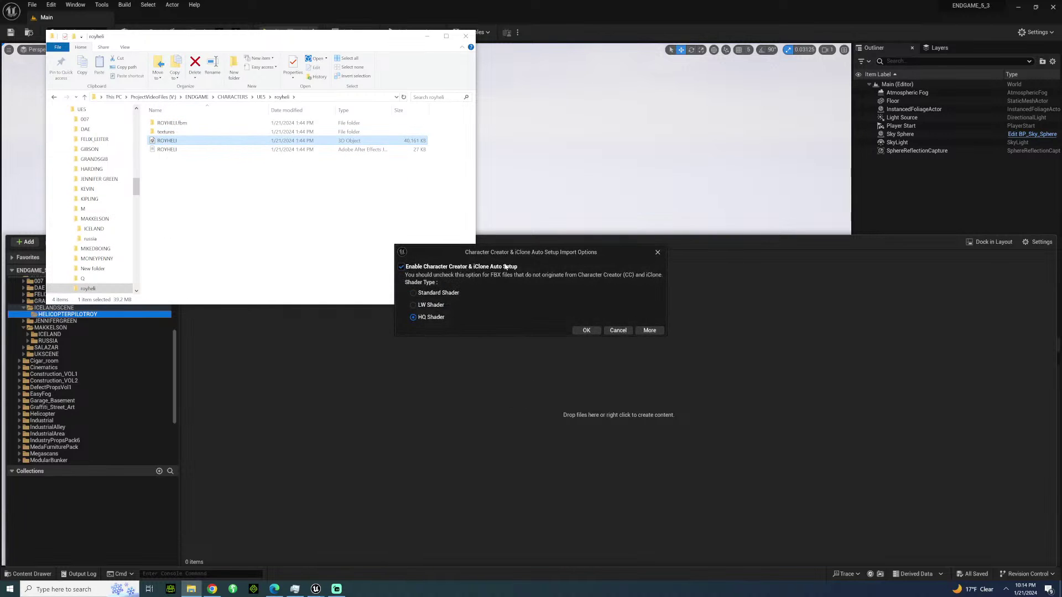
pyautogui.click(584, 330)
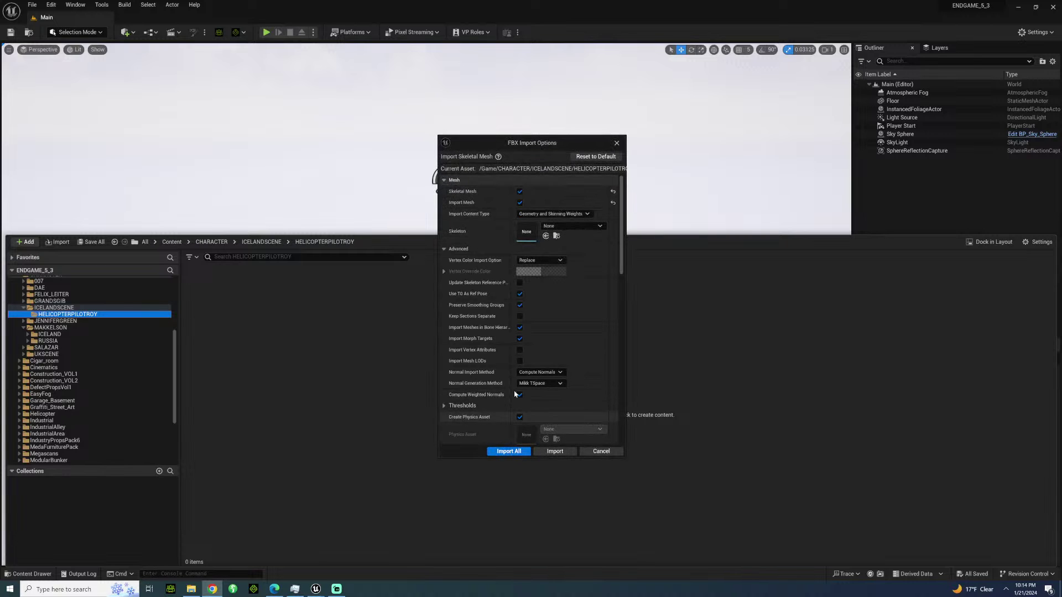
pyautogui.scroll(-2, 501, 368)
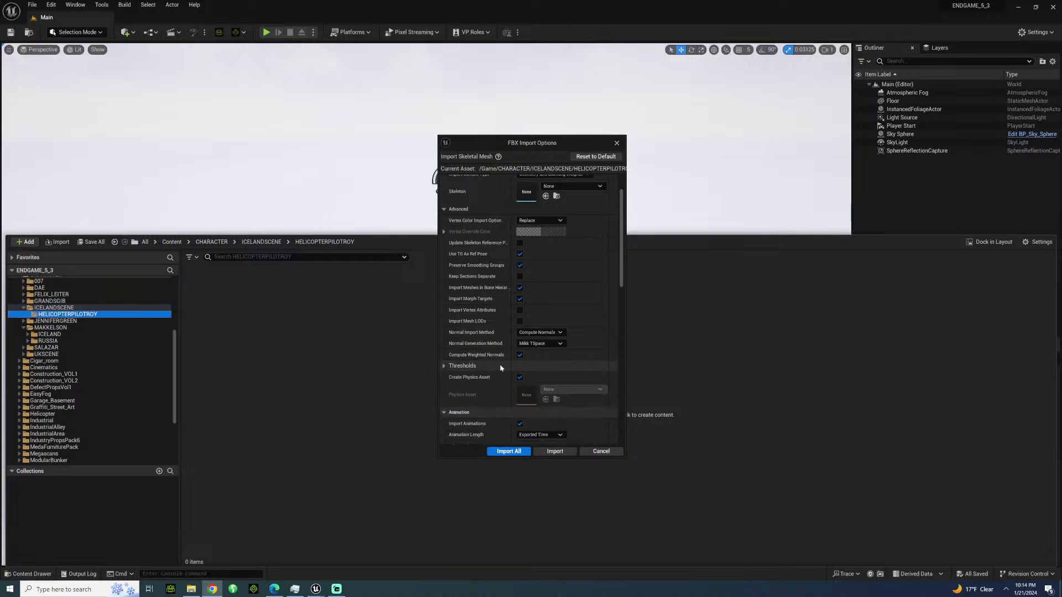
pyautogui.scroll(-6, 501, 367)
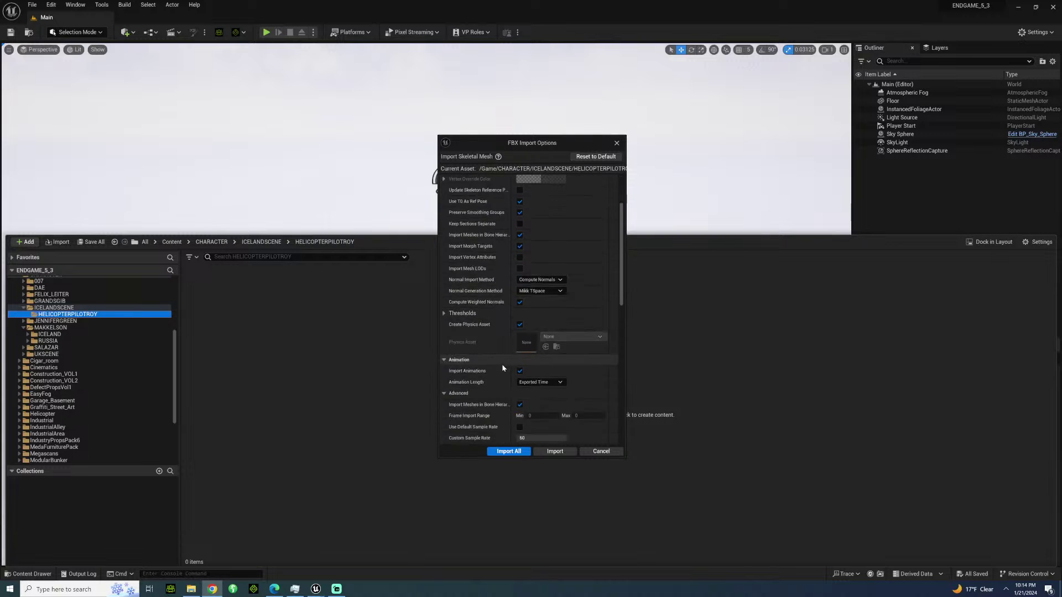
pyautogui.click(507, 452)
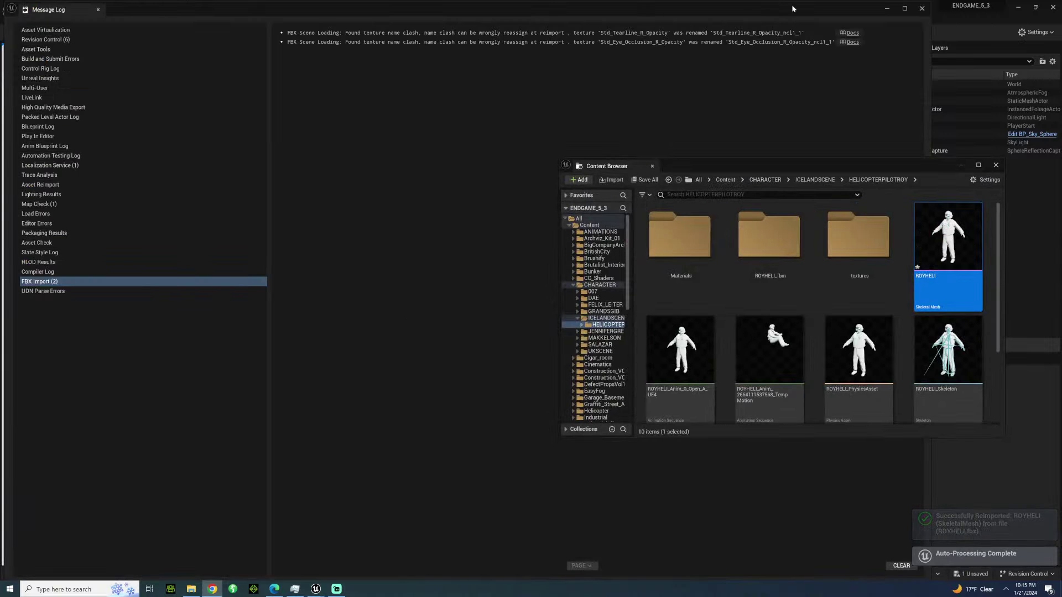
# Close the import message log, move the Content Browser over the middle of the viewport and review the imported ROYHELI assets.
pyautogui.click(928, 10)
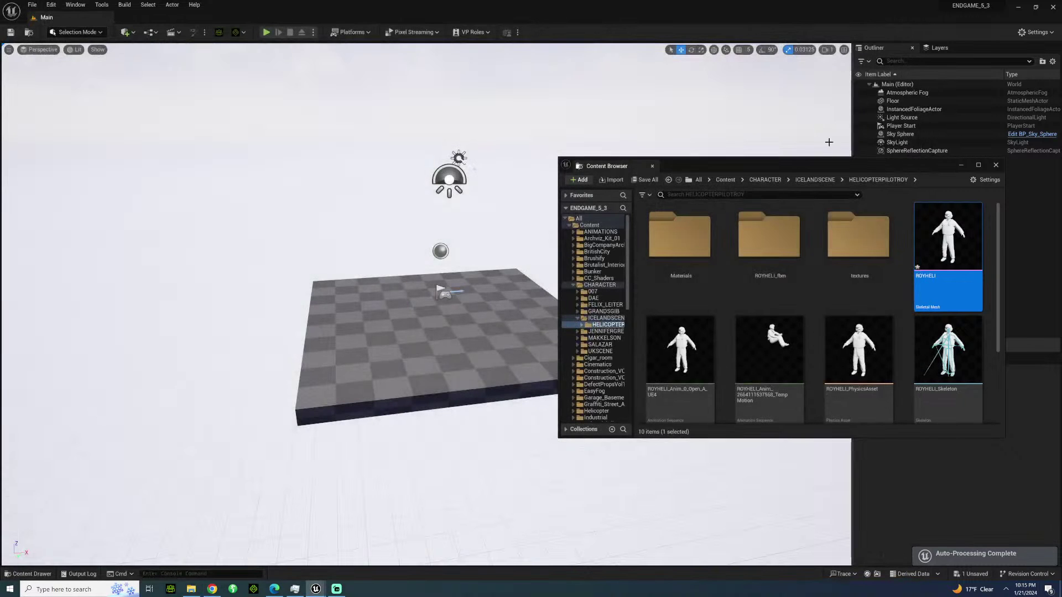
pyautogui.moveTo(775, 166); pyautogui.dragTo(469, 102)
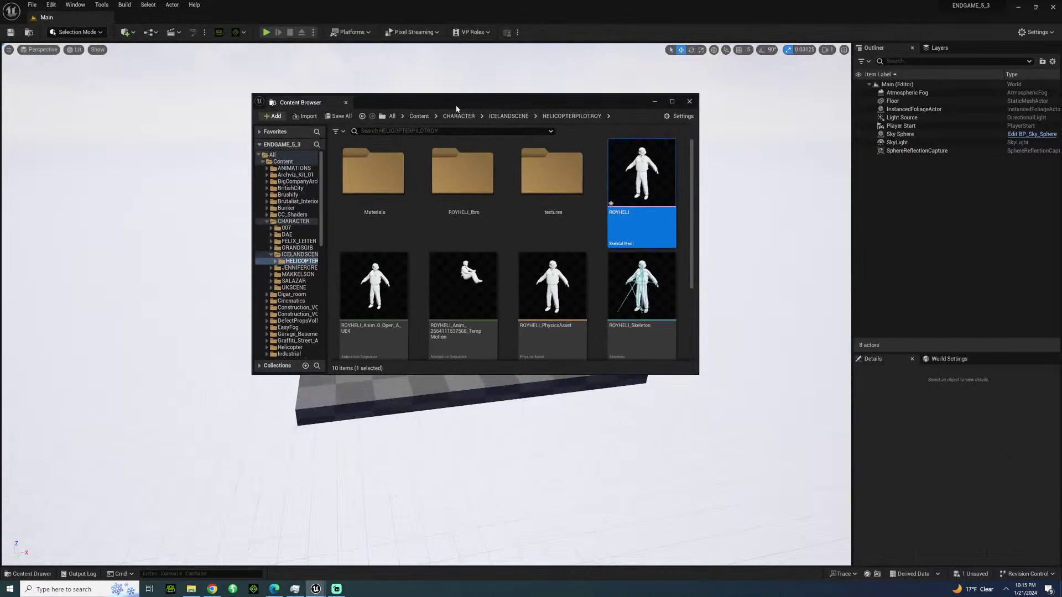
pyautogui.scroll(-2, 413, 199)
pyautogui.scroll(1, 413, 199)
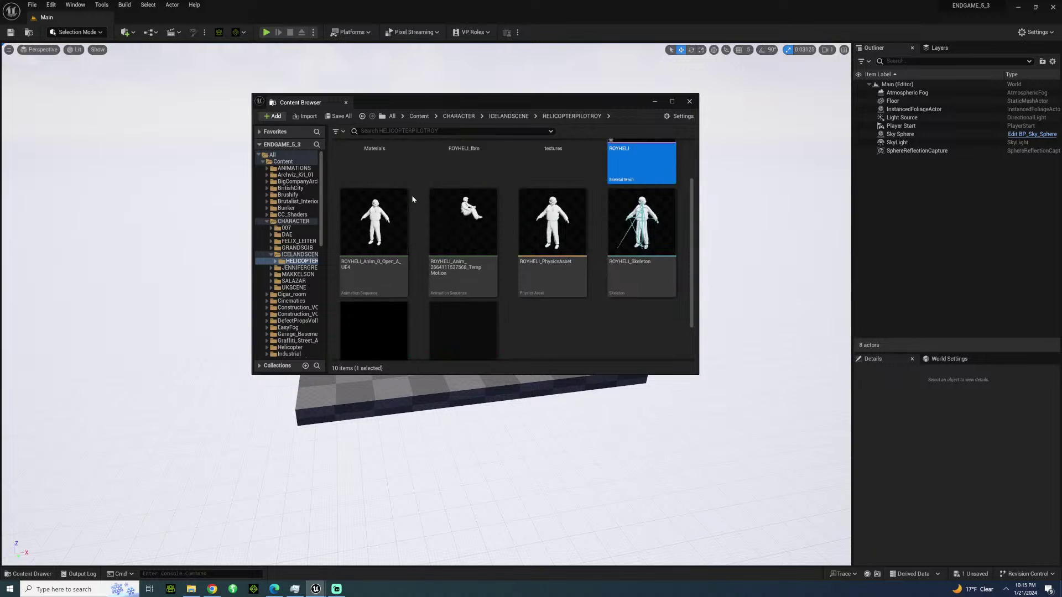
pyautogui.scroll(1, 413, 200)
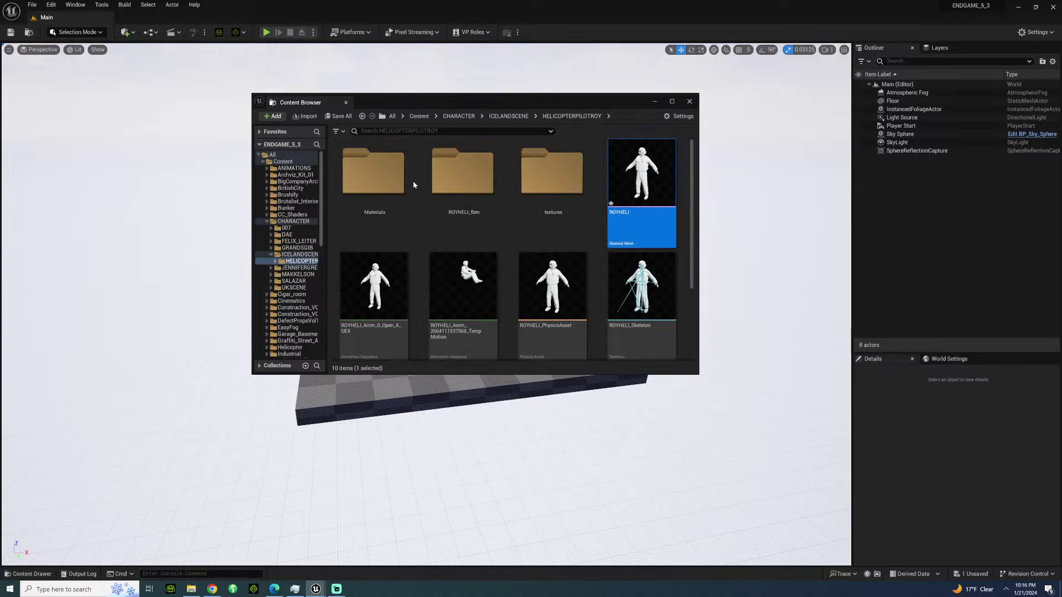
pyautogui.scroll(-2, 413, 184)
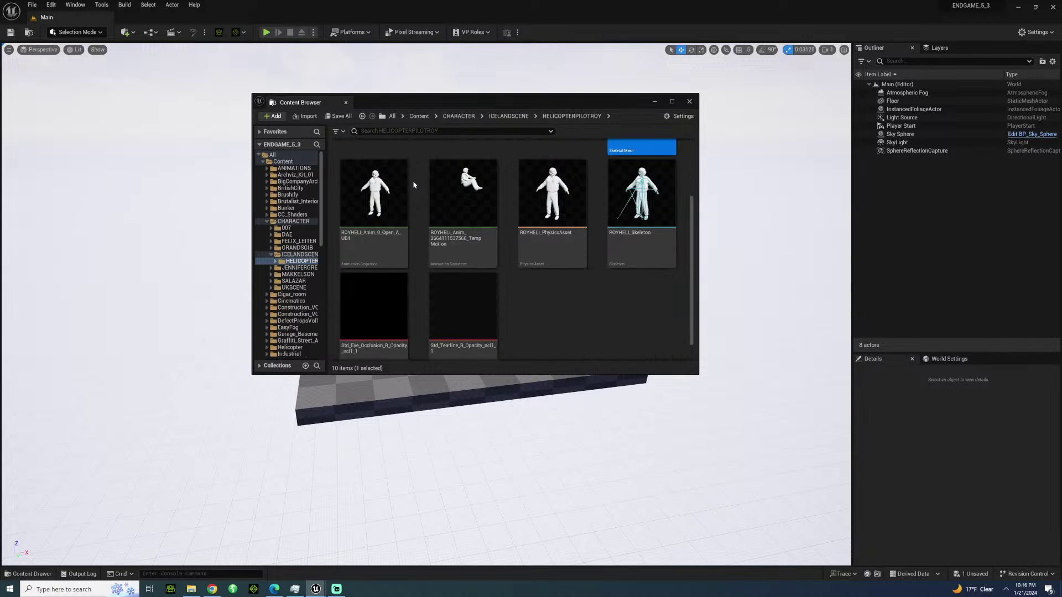
# Preview the ROYHELI TempMotion animation sequence in the animation editor and close it again.
pyautogui.scroll(1, 414, 185)
pyautogui.click(474, 278)
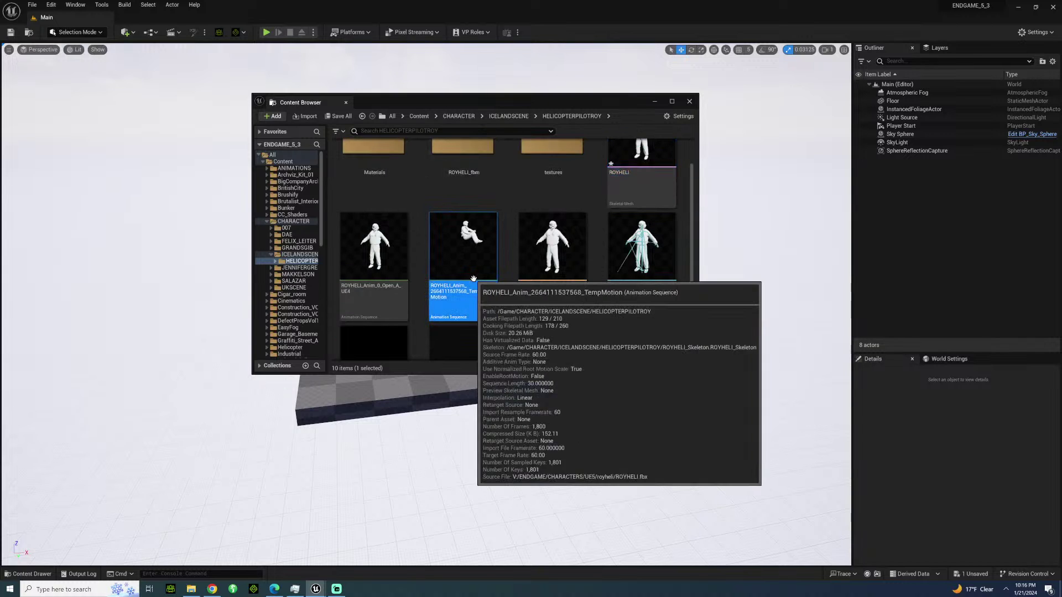
pyautogui.doubleClick(455, 238)
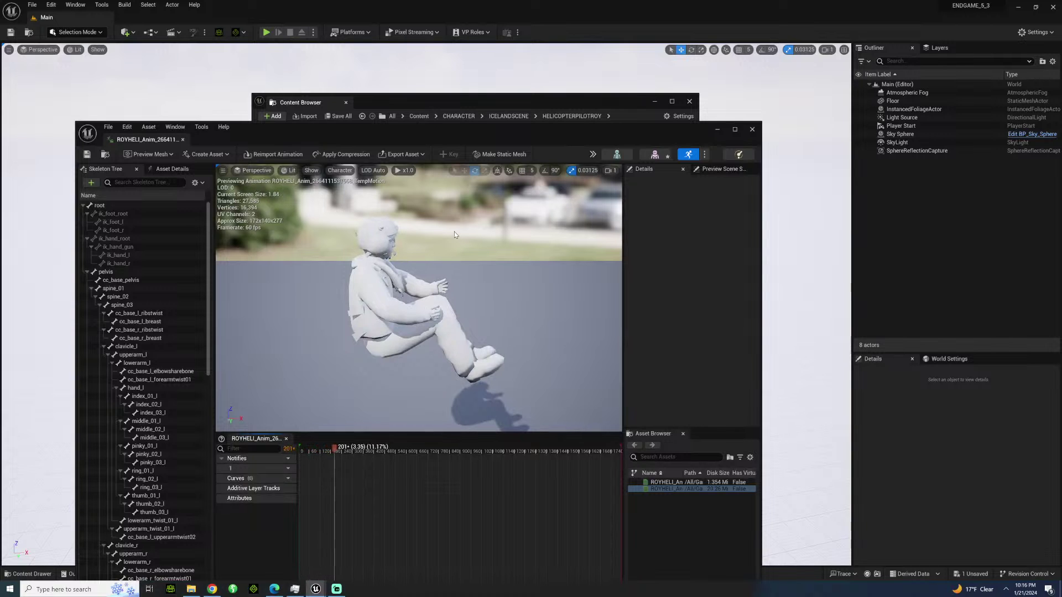
pyautogui.click(752, 129)
pyautogui.rightClick(448, 272)
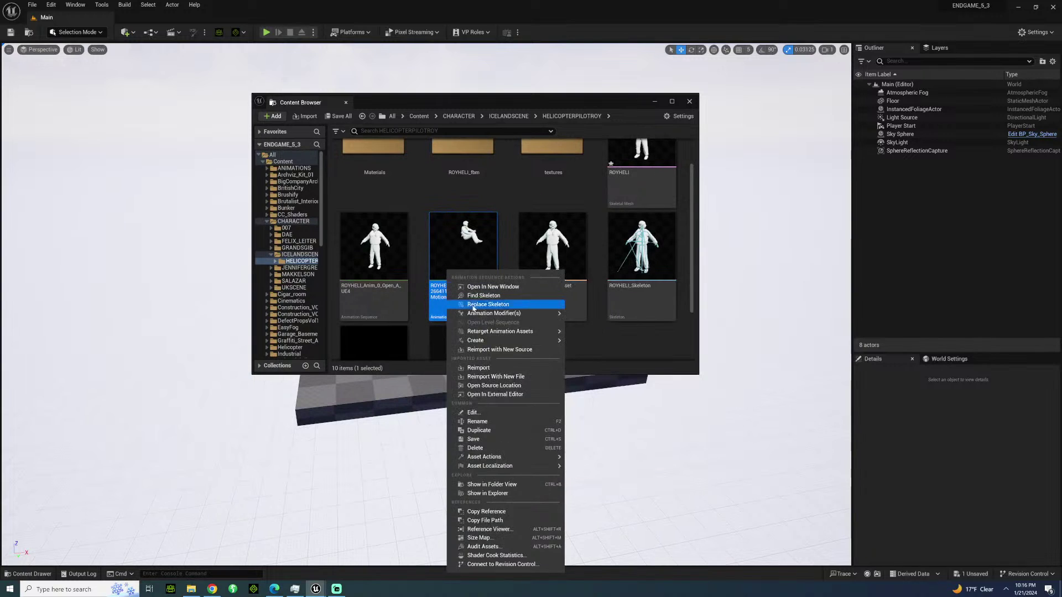
pyautogui.click(482, 305)
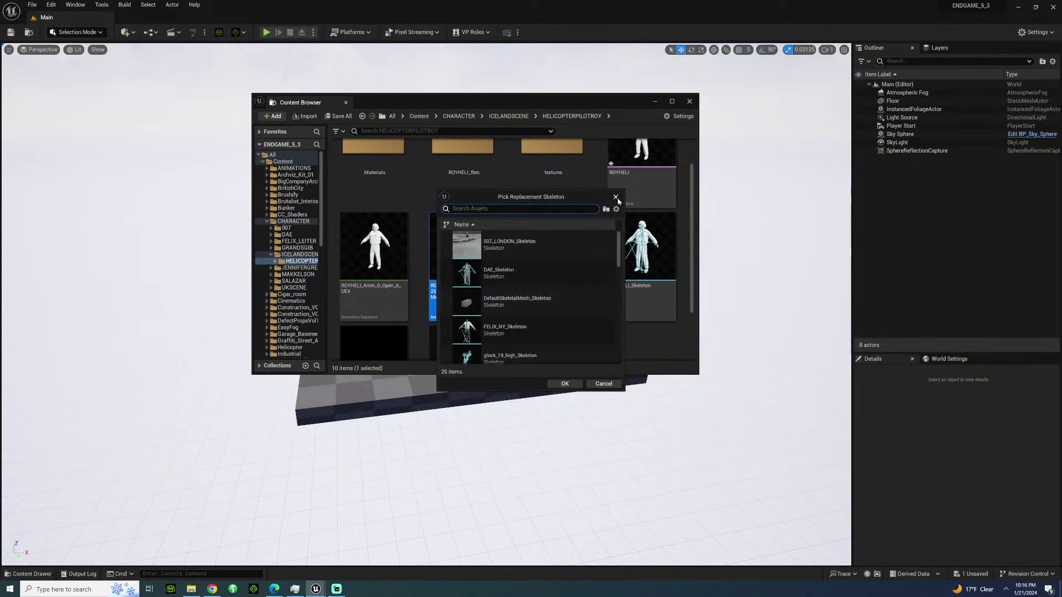
pyautogui.click(615, 197)
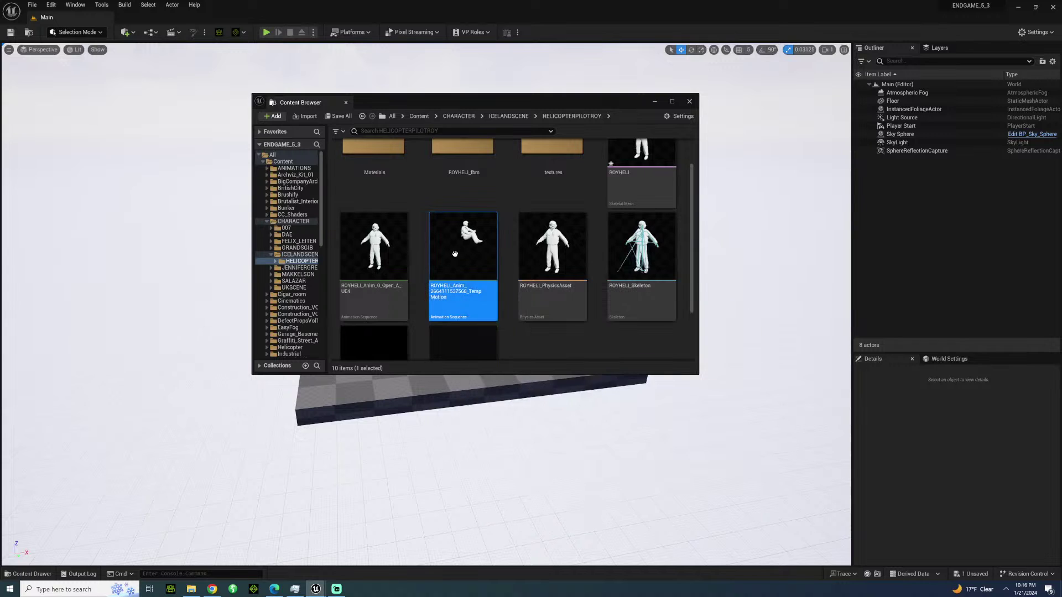
# Move the ROYHELI TempMotion animation sequence into the ANIMATIONS folder.
pyautogui.moveTo(454, 270)
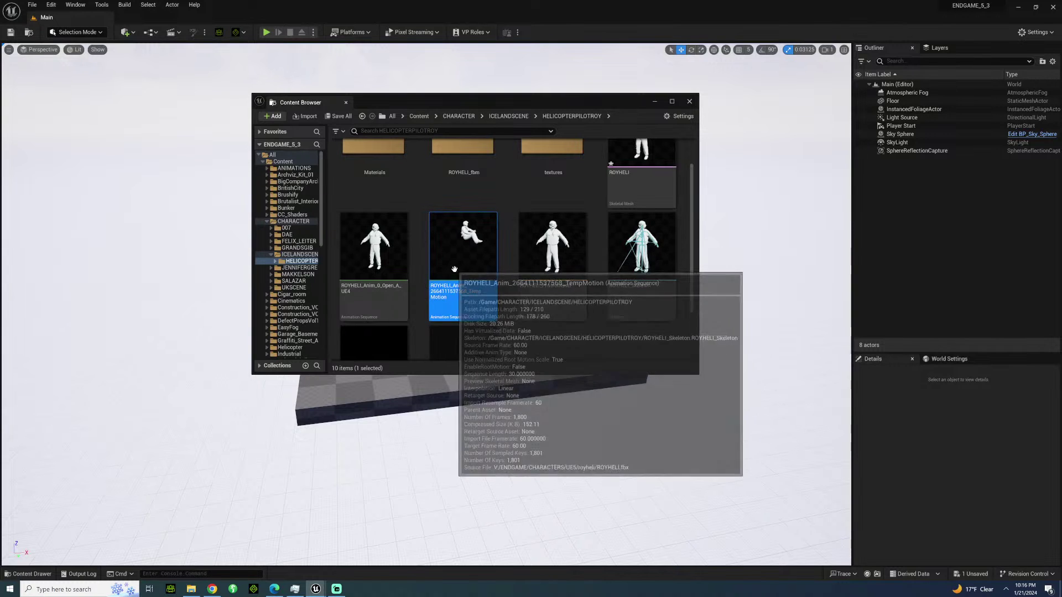
pyautogui.moveTo(454, 269); pyautogui.dragTo(296, 168)
pyautogui.click(318, 194)
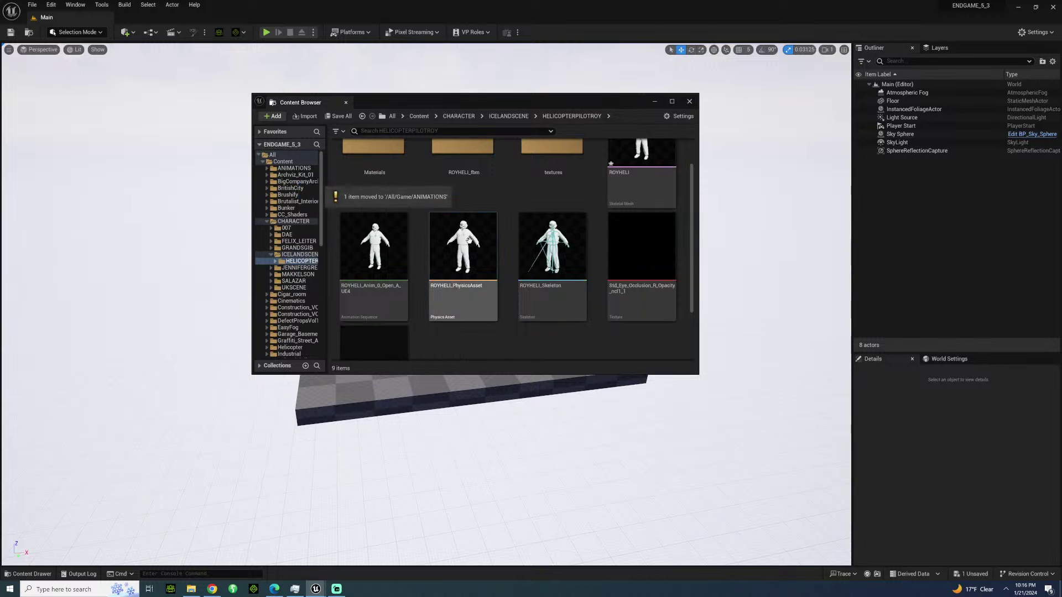
pyautogui.scroll(1, 442, 249)
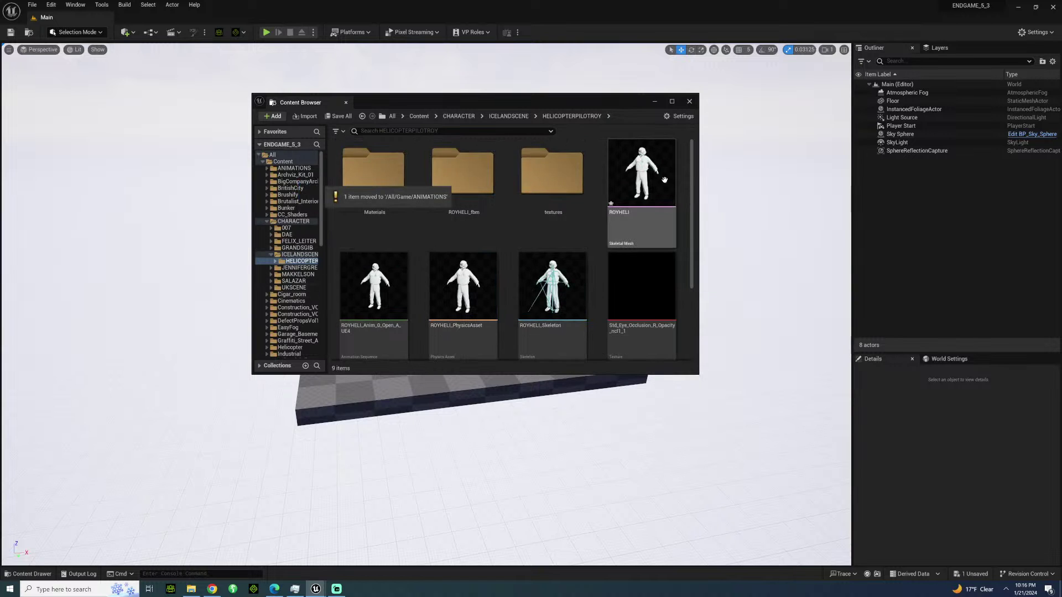
# Look through the remaining pilot assets, inspect the ROYHELI skeletal mesh in its editor and close the editor.
pyautogui.click(365, 221)
pyautogui.scroll(-2, 492, 327)
pyautogui.scroll(-2, 492, 327)
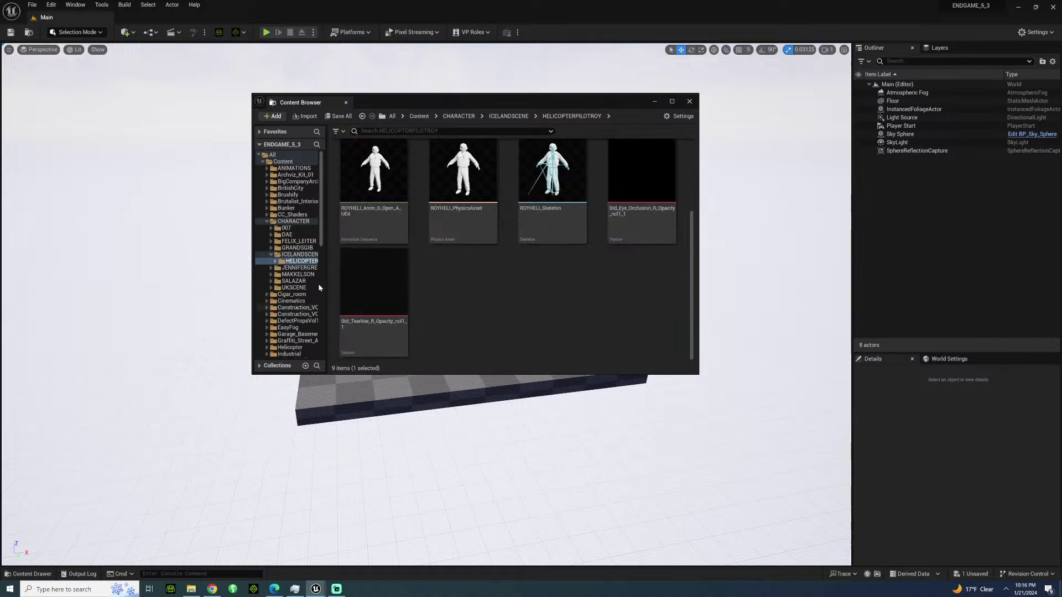
pyautogui.scroll(3, 503, 336)
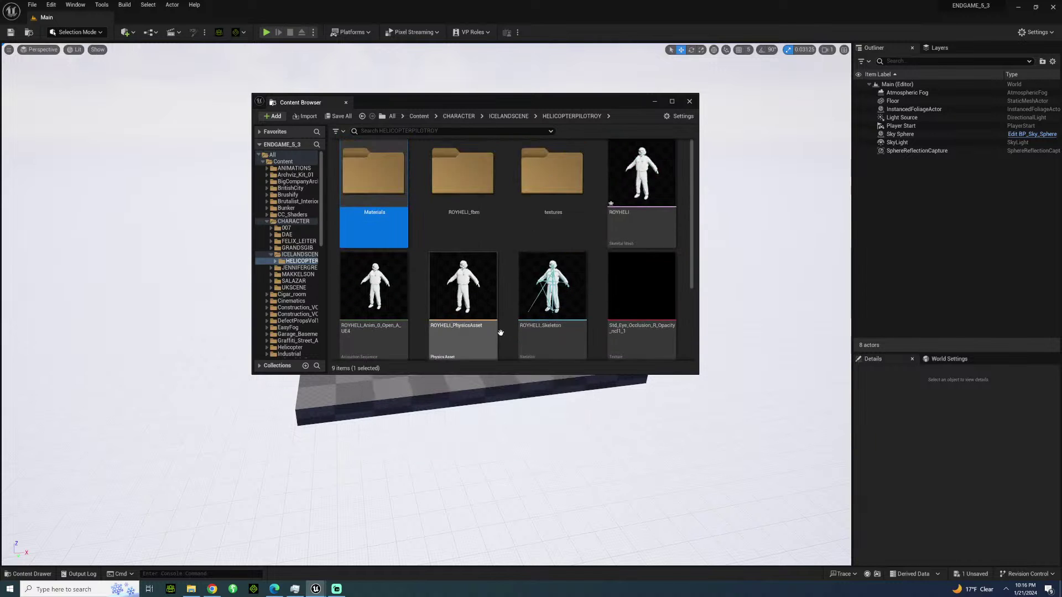
pyautogui.click(612, 159)
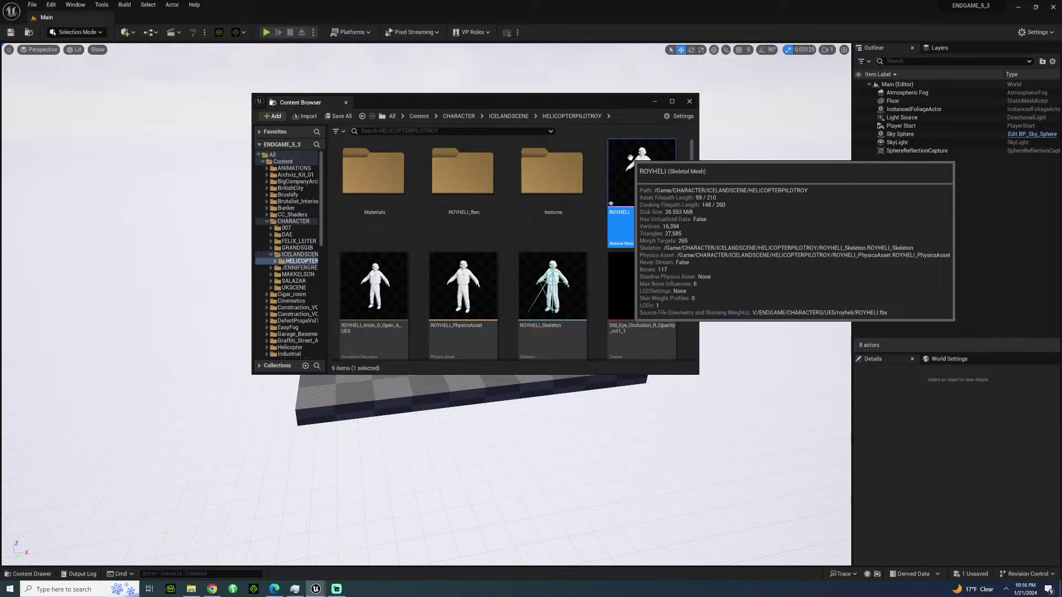
pyautogui.doubleClick(631, 158)
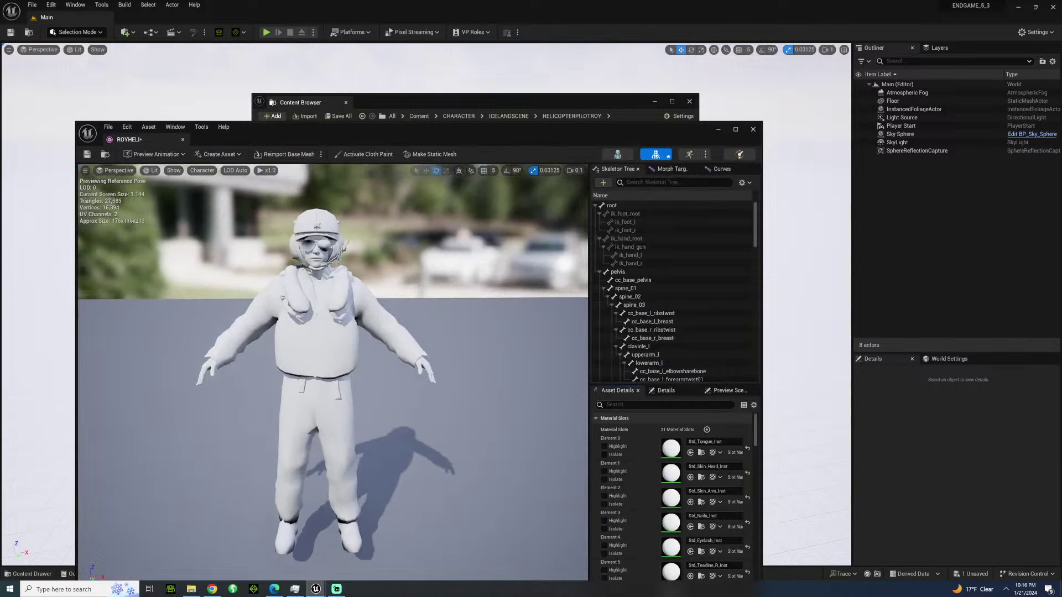
pyautogui.moveTo(333, 360); pyautogui.dragTo(316, 295, button='right')
pyautogui.press('w')
pyautogui.press('s')
pyautogui.click(753, 129)
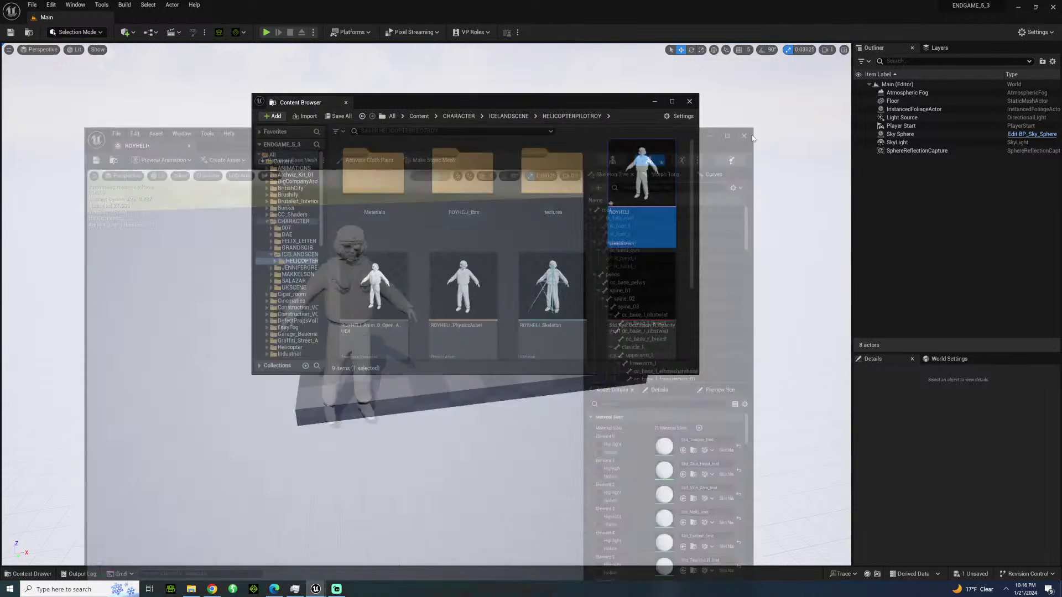
# Browse the ICELANDSCENE, MAKKELSON > ICELAND and CHARACTER folders, then minimize the Content Browser.
pyautogui.click(302, 253)
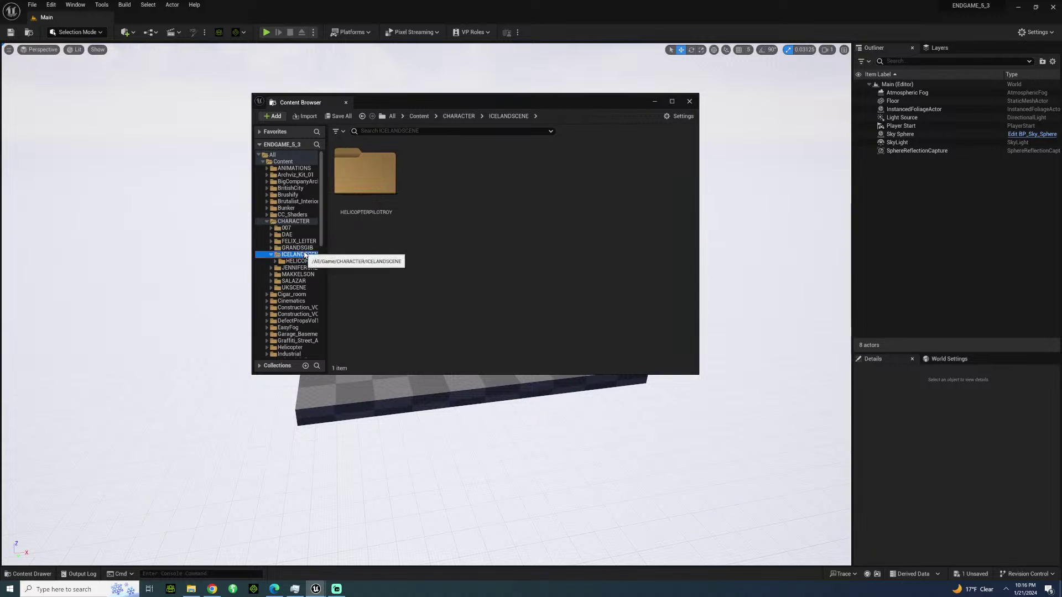
pyautogui.click(298, 274)
pyautogui.doubleClick(365, 200)
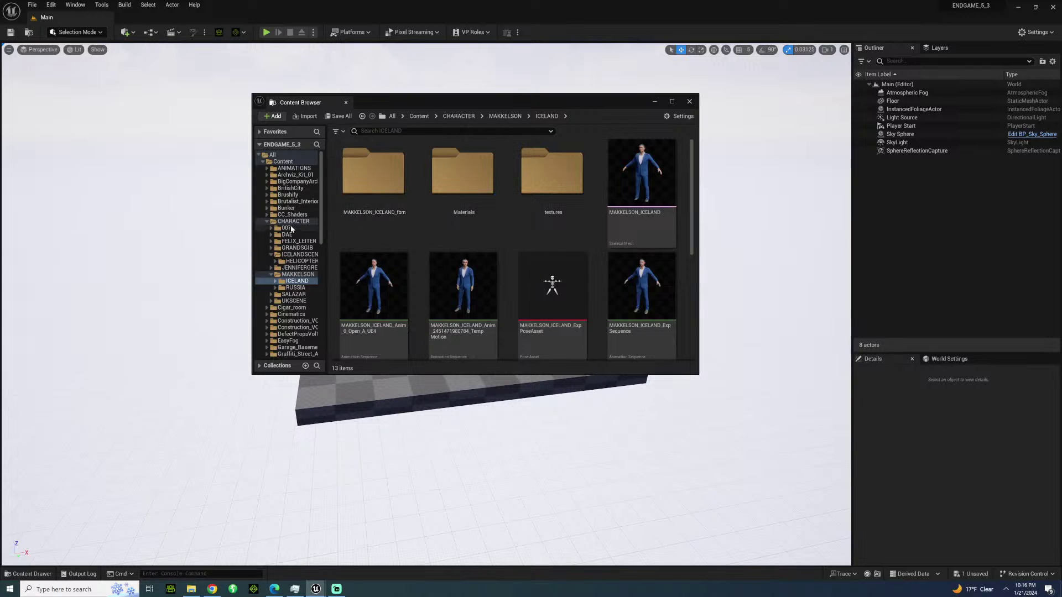
pyautogui.click(285, 221)
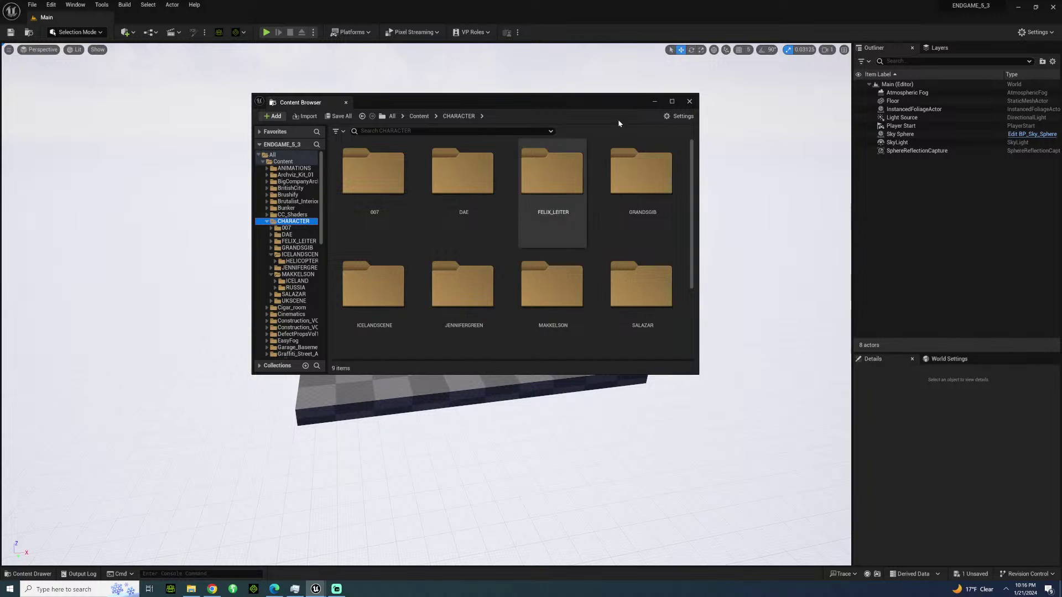
pyautogui.click(654, 103)
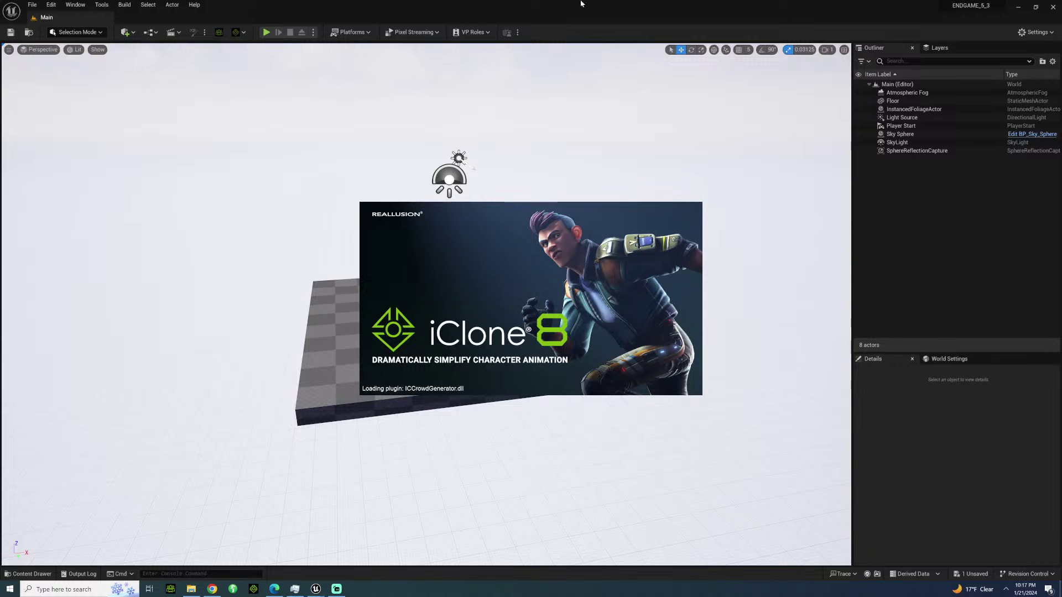
pyautogui.moveTo(507, 163)
pyautogui.mouseDown(button='right')
pyautogui.moveTo(479, 147)
pyautogui.moveTo(469, 117)
pyautogui.moveTo(553, 185)
pyautogui.moveTo(547, 163)
pyautogui.moveTo(506, 219)
pyautogui.moveTo(525, 215)
pyautogui.moveTo(523, 177)
pyautogui.mouseUp(button='right')
pyautogui.press('w')
pyautogui.press('s')
pyautogui.press('w')
pyautogui.moveTo(498, 220); pyautogui.dragTo(498, 220, button='right')
pyautogui.press('s')
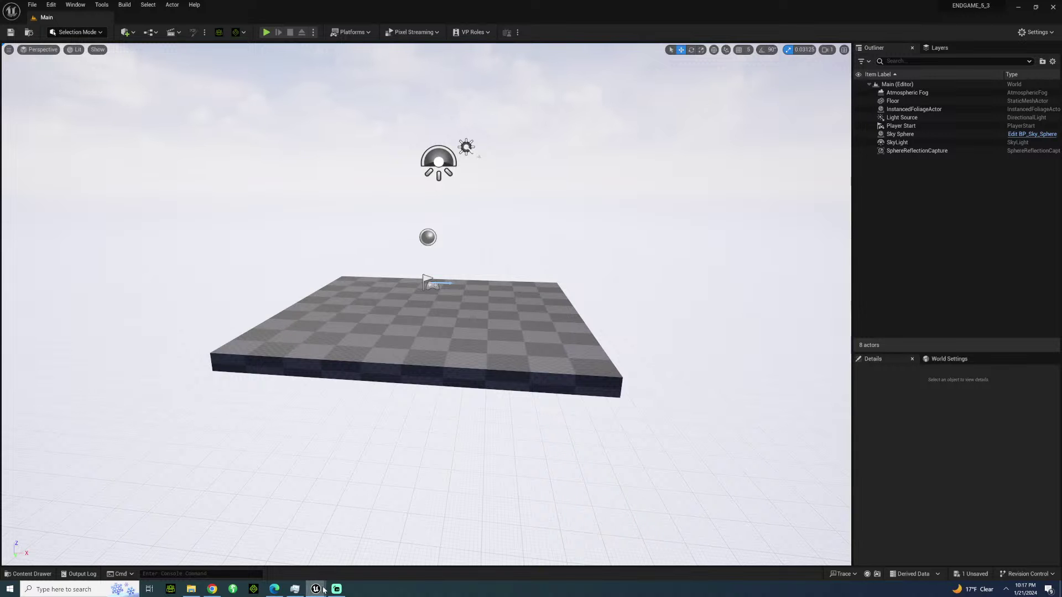
pyautogui.moveTo(362, 253); pyautogui.dragTo(256, 245, button='right')
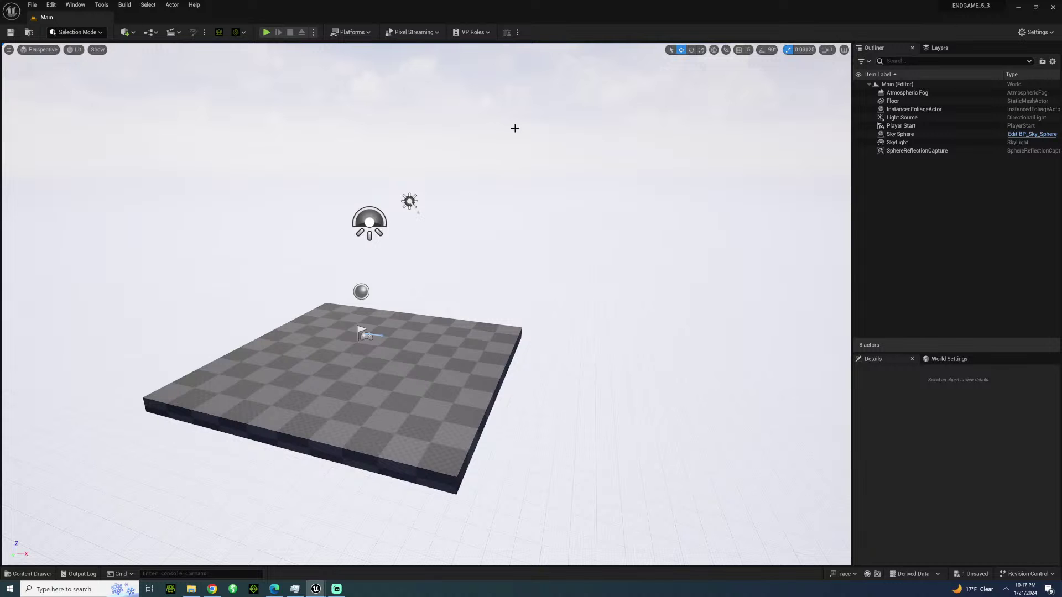
pyautogui.scroll(3, 265, 353)
pyautogui.moveTo(300, 301); pyautogui.dragTo(360, 513, button='right')
# Switch to iClone 8 and dismiss its welcome screen.
pyautogui.moveTo(316, 589)
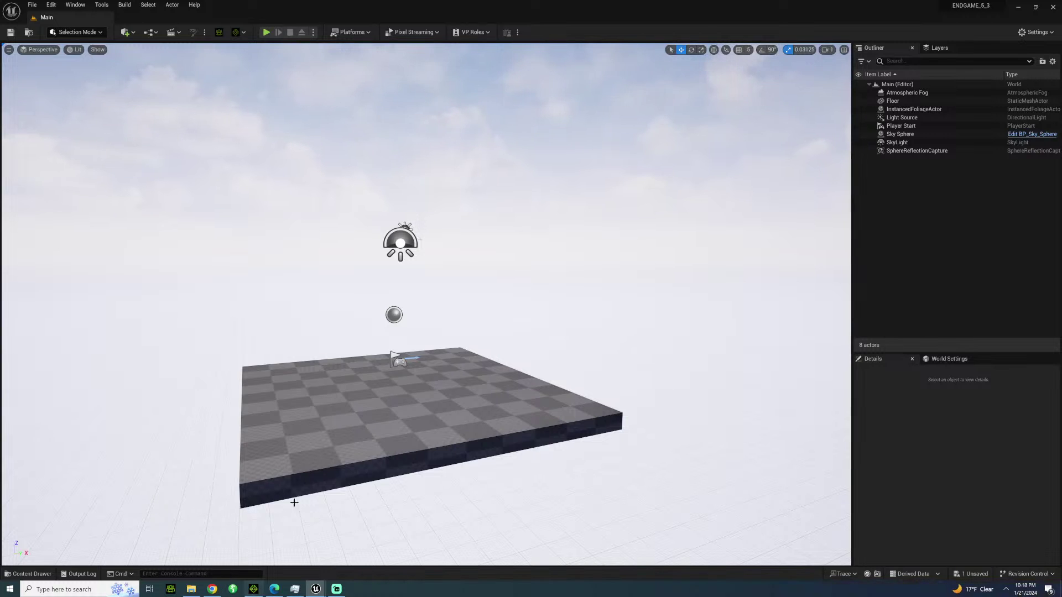
pyautogui.hotkey('alt', 'Tab')
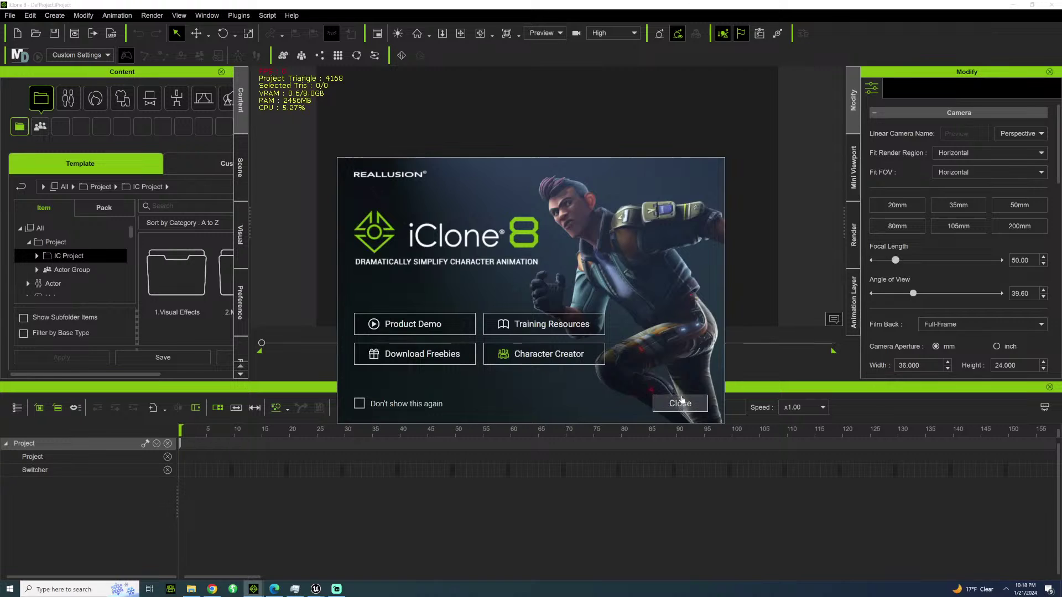
pyautogui.click(680, 403)
# Load the roy avatar from the CHARACTERS > CC4_WRINKLES folder into the iClone scene.
pyautogui.click(191, 589)
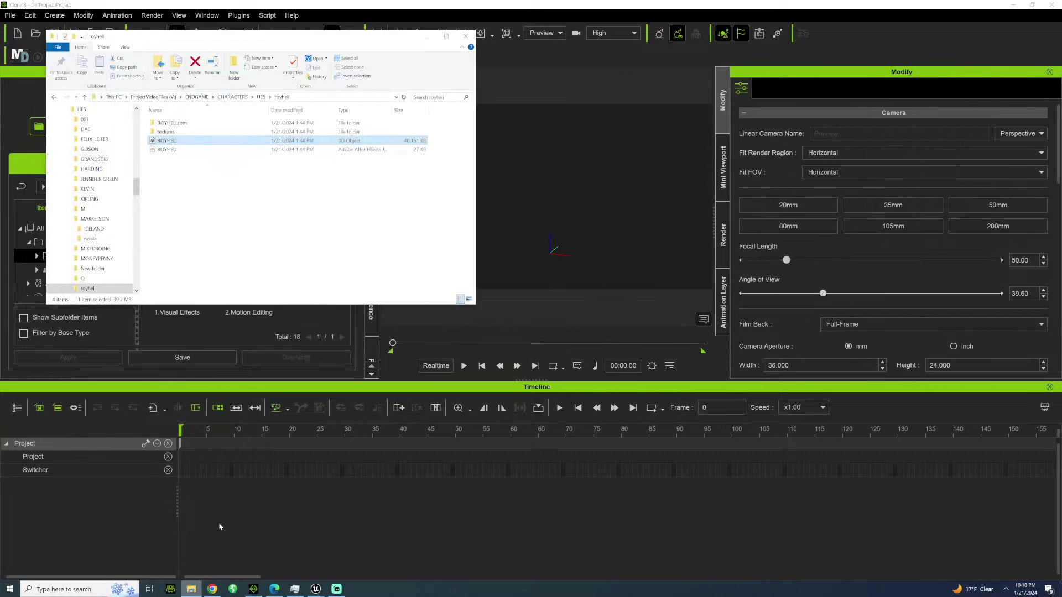
pyautogui.click(232, 97)
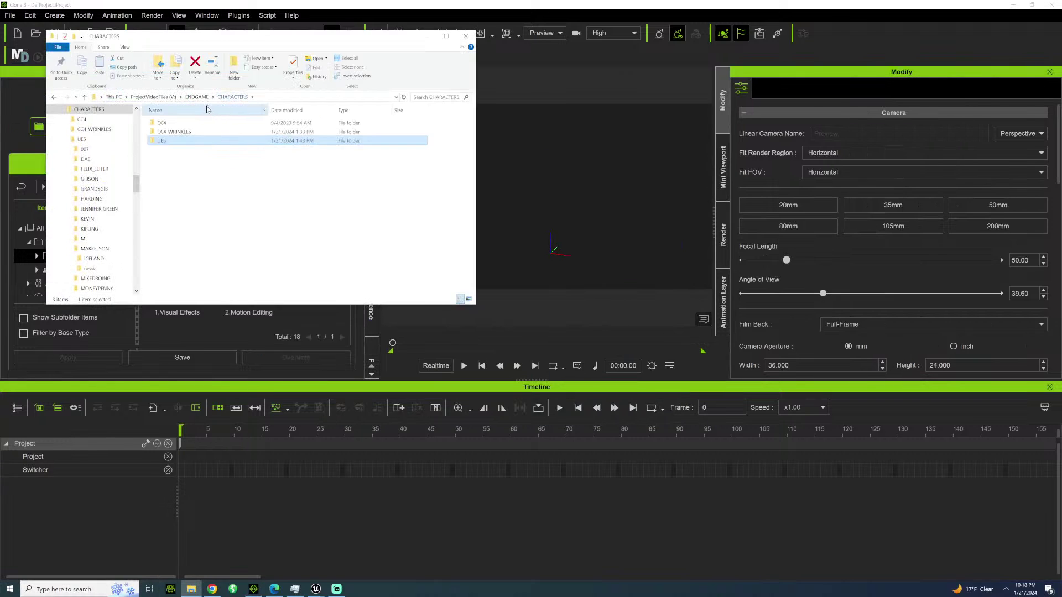
pyautogui.doubleClick(174, 132)
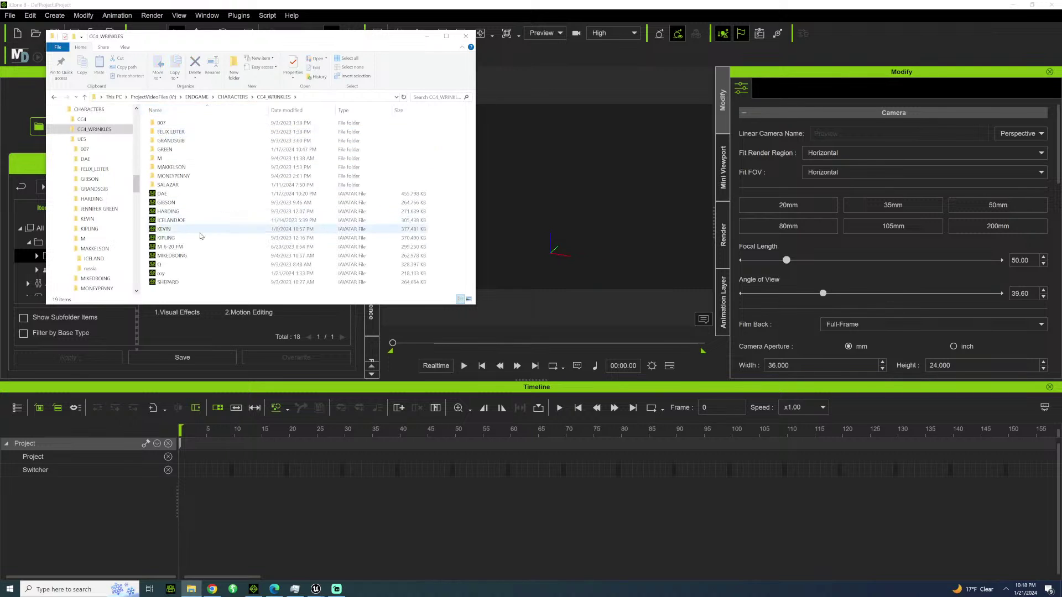
pyautogui.moveTo(161, 273); pyautogui.dragTo(558, 229)
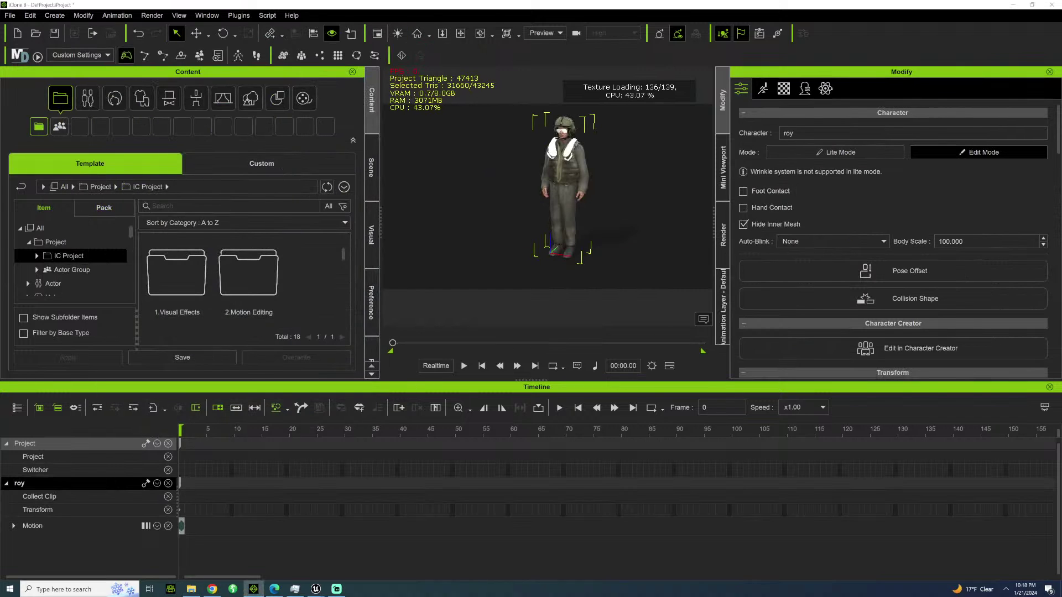
pyautogui.click(460, 33)
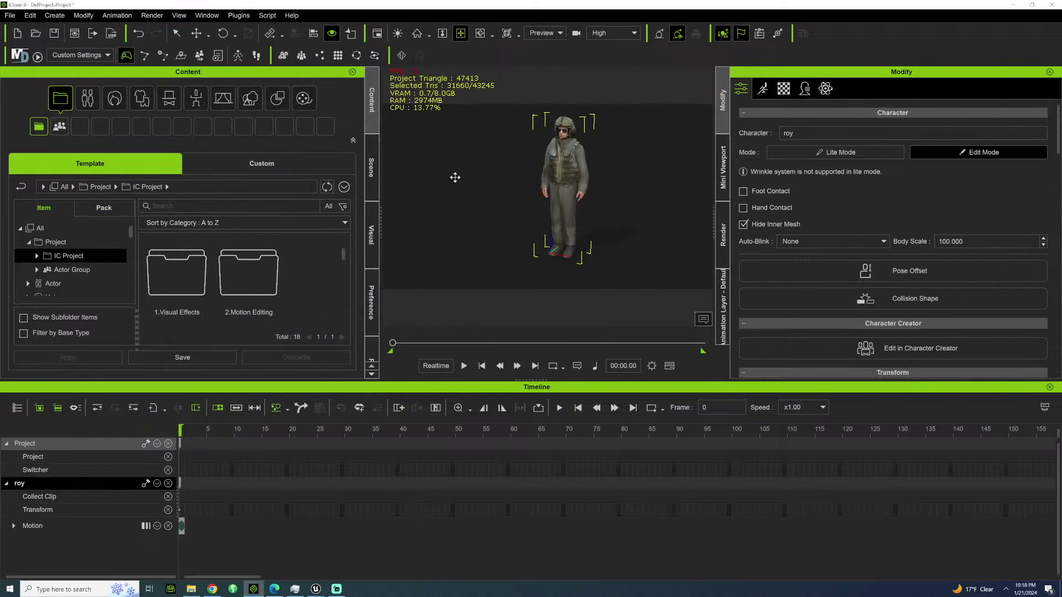
pyautogui.moveTo(454, 178); pyautogui.dragTo(604, 135)
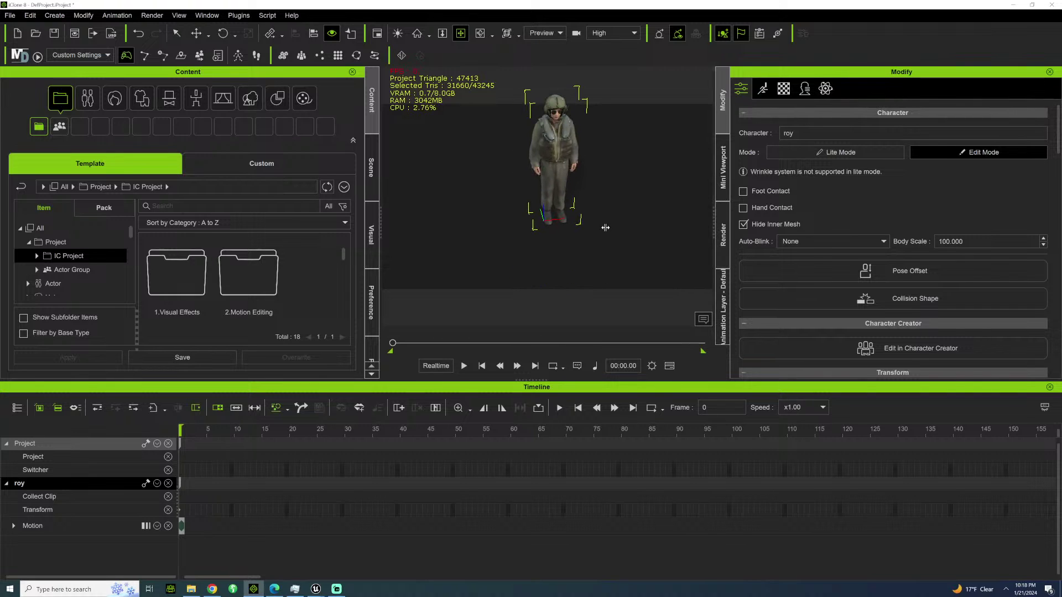
# Start an FBX export of the roy character and set the export range to frames 0 to 1799.
pyautogui.click(373, 168)
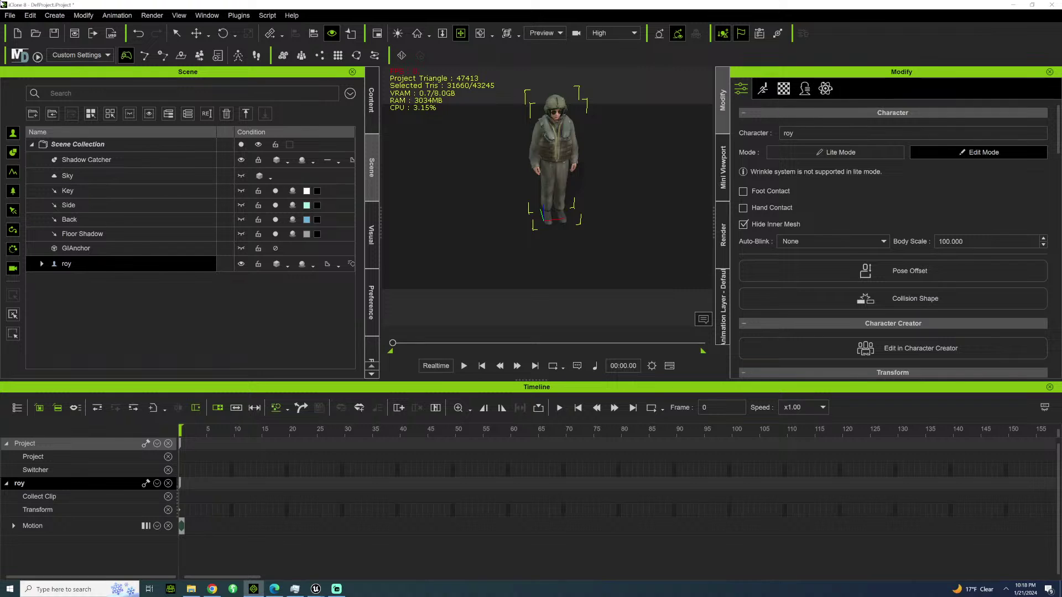
pyautogui.moveTo(6, 7); pyautogui.dragTo(9, 11)
pyautogui.click(11, 19)
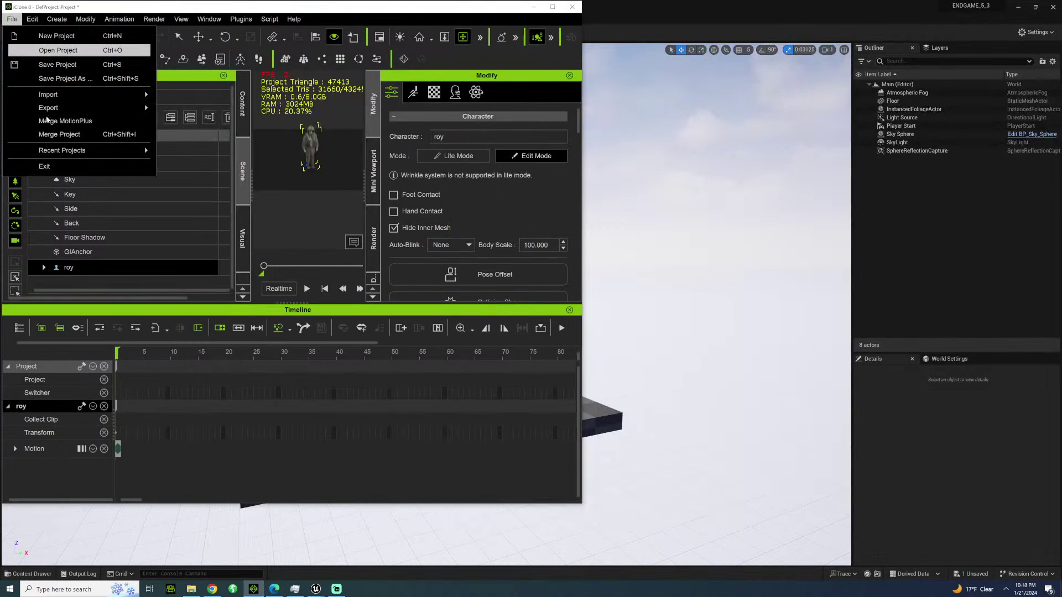
pyautogui.moveTo(102, 110)
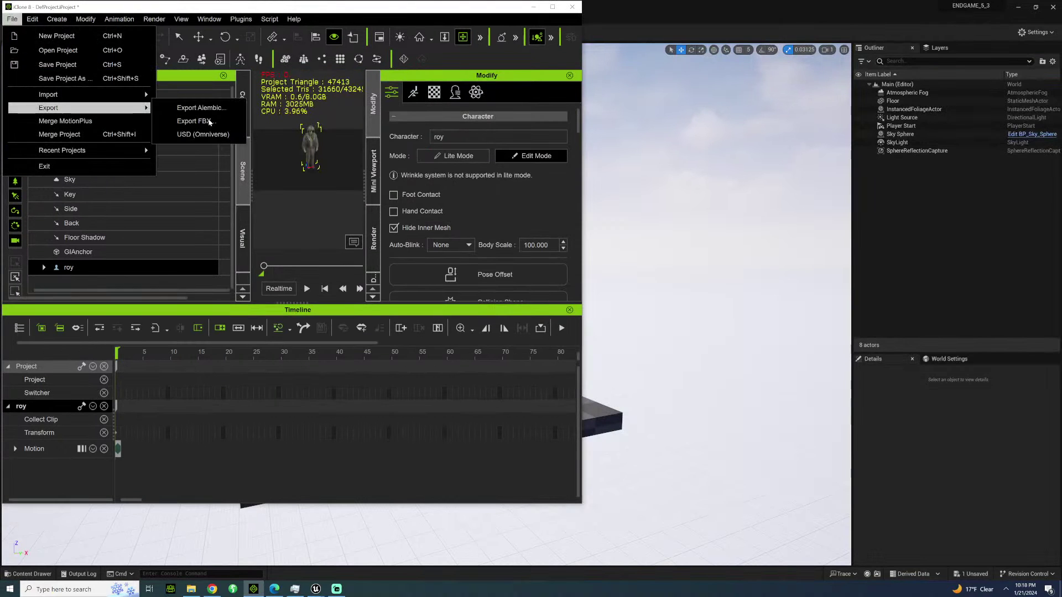
pyautogui.click(209, 119)
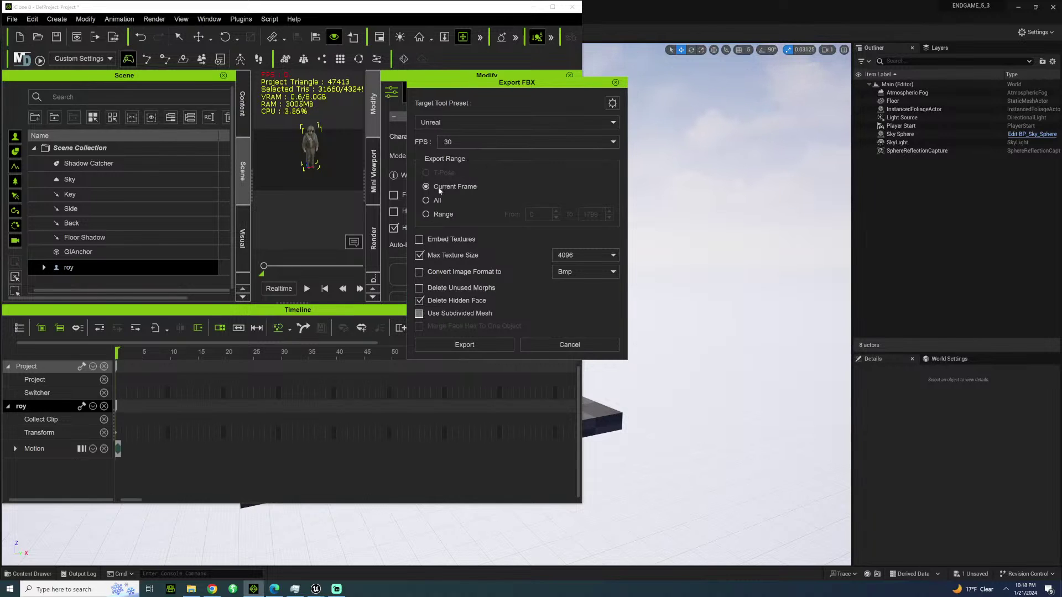
pyautogui.click(432, 214)
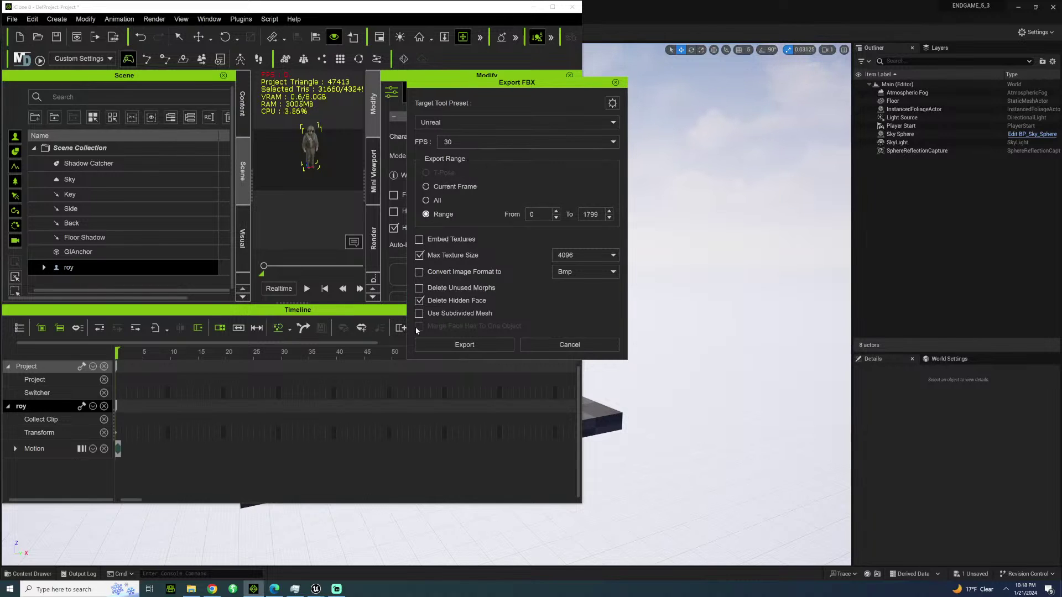
# Set the FBX export frame rate to Project(60).
pyautogui.click(476, 344)
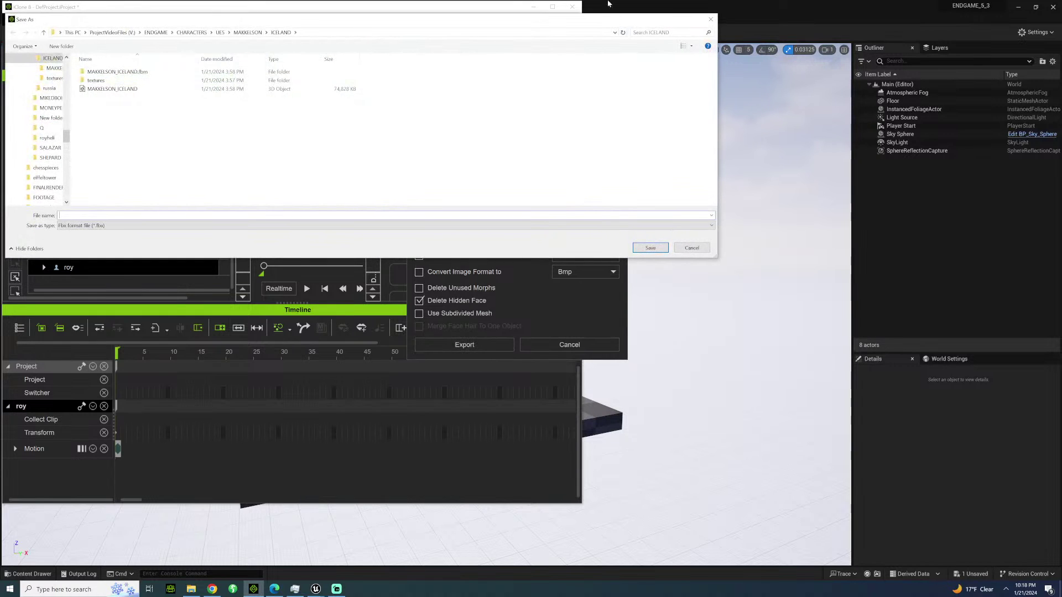
pyautogui.click(711, 20)
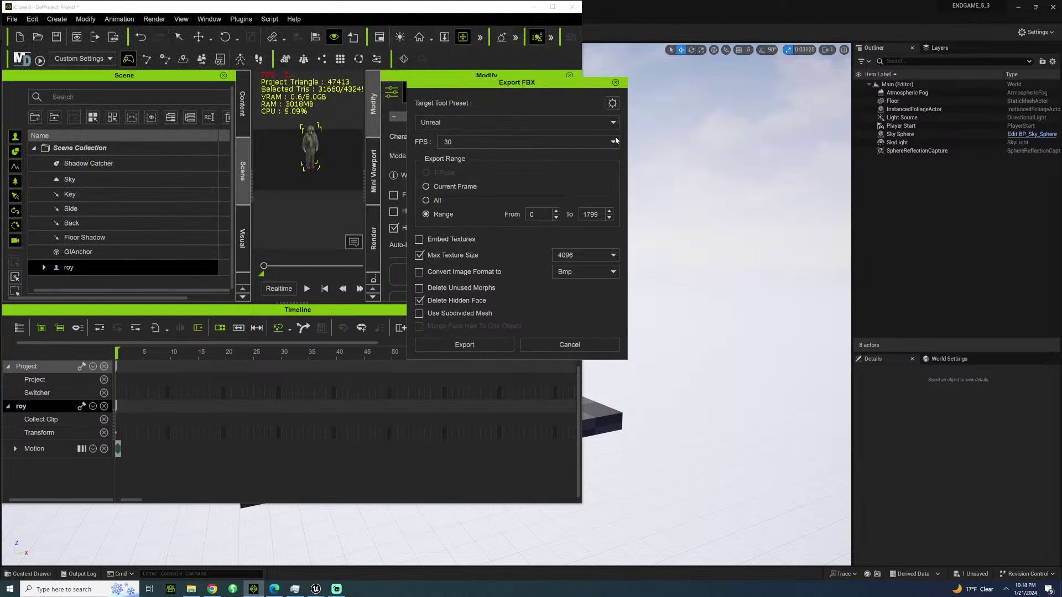
pyautogui.click(613, 144)
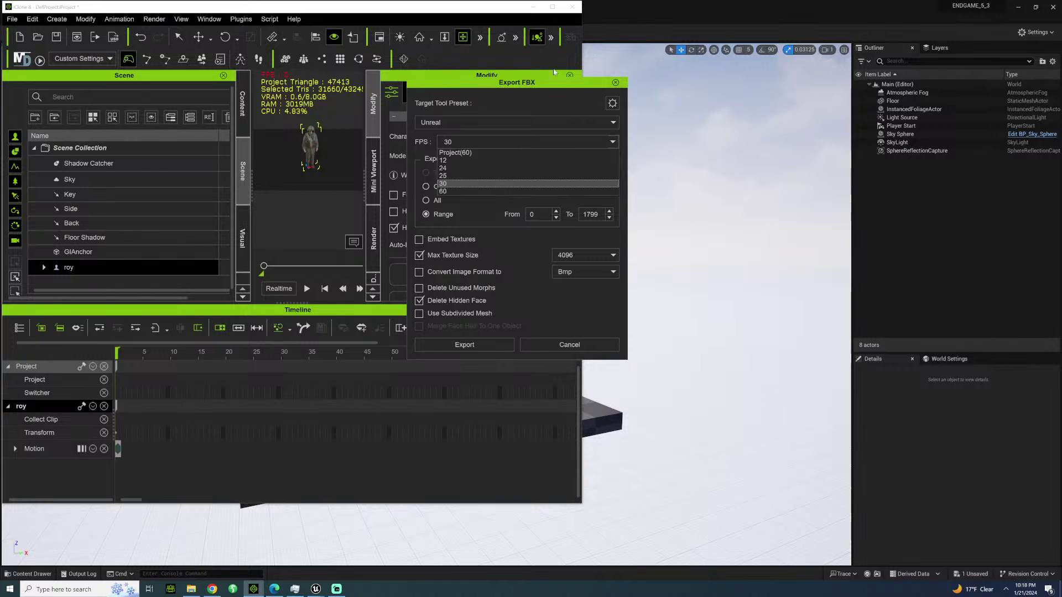
pyautogui.click(458, 153)
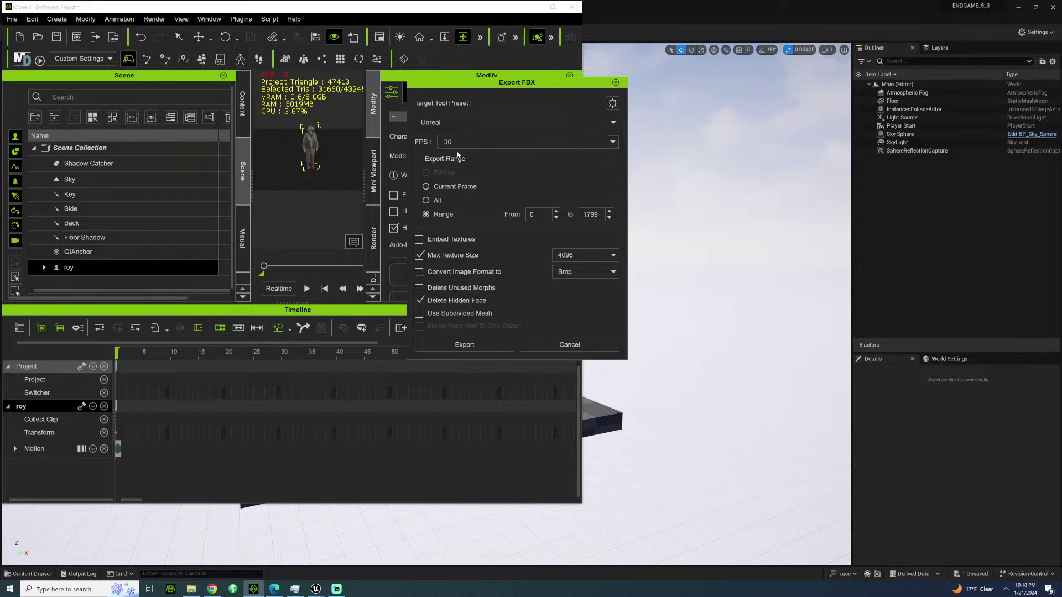
# Export the character as FBX file roy2 in the CHARACTERS > UE5 > royheli folder and dismiss the Auto Setup notice.
pyautogui.click(463, 345)
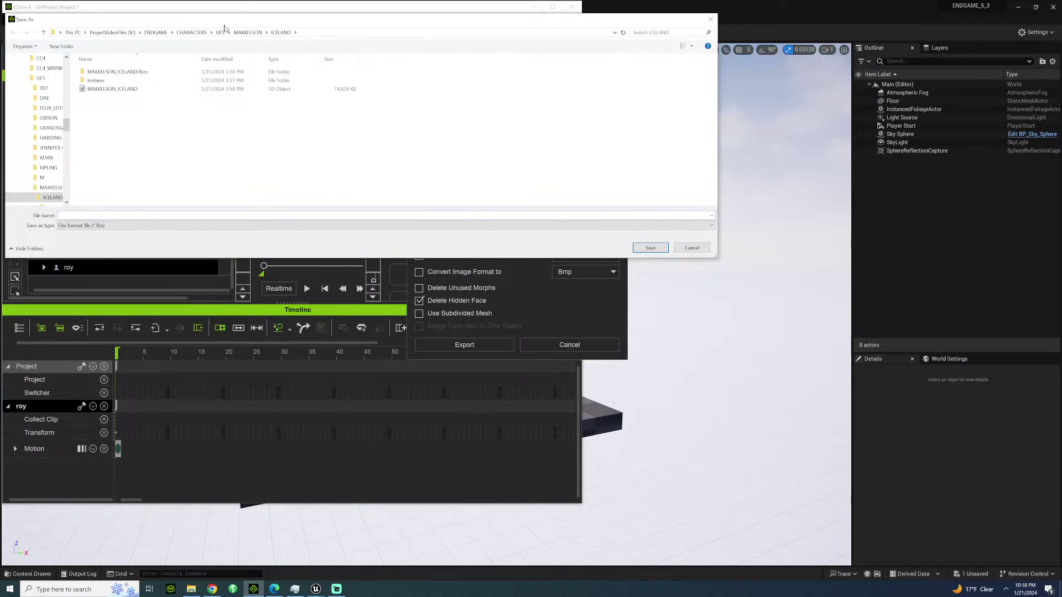
pyautogui.click(221, 32)
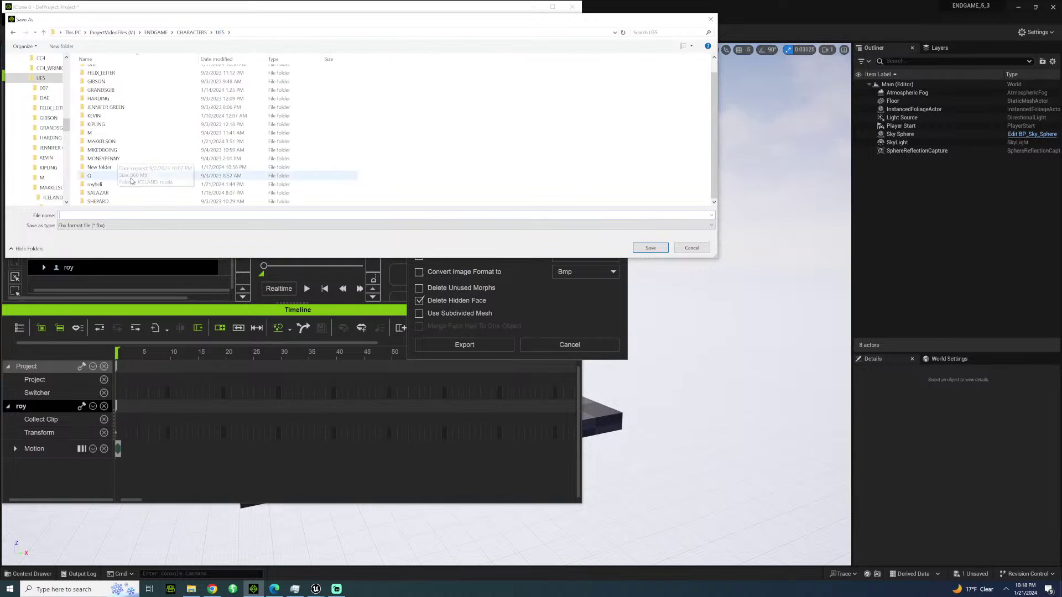
pyautogui.doubleClick(111, 184)
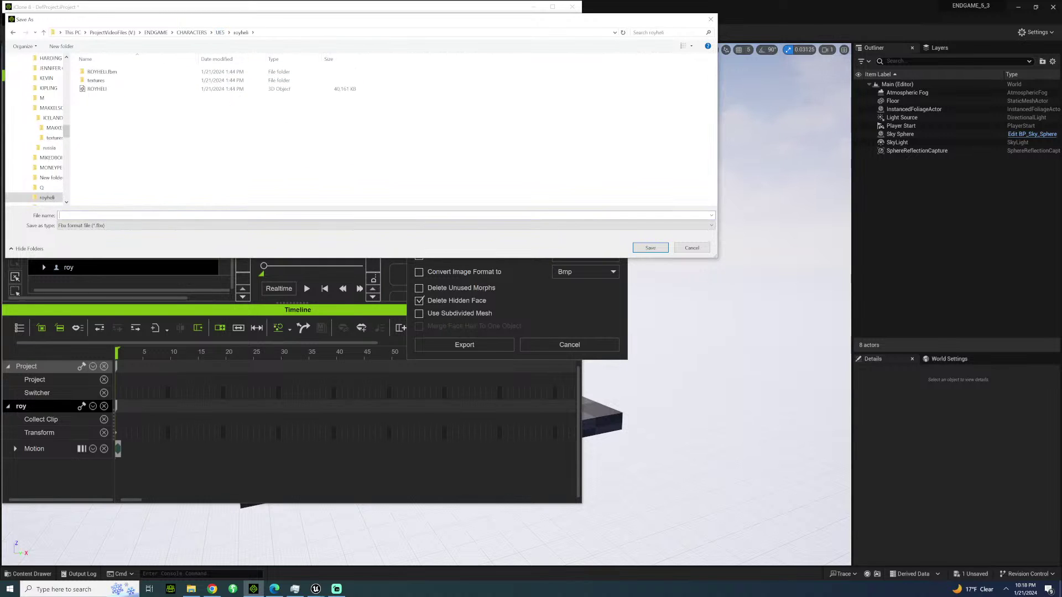
pyautogui.write('roy2')
pyautogui.press('Return')
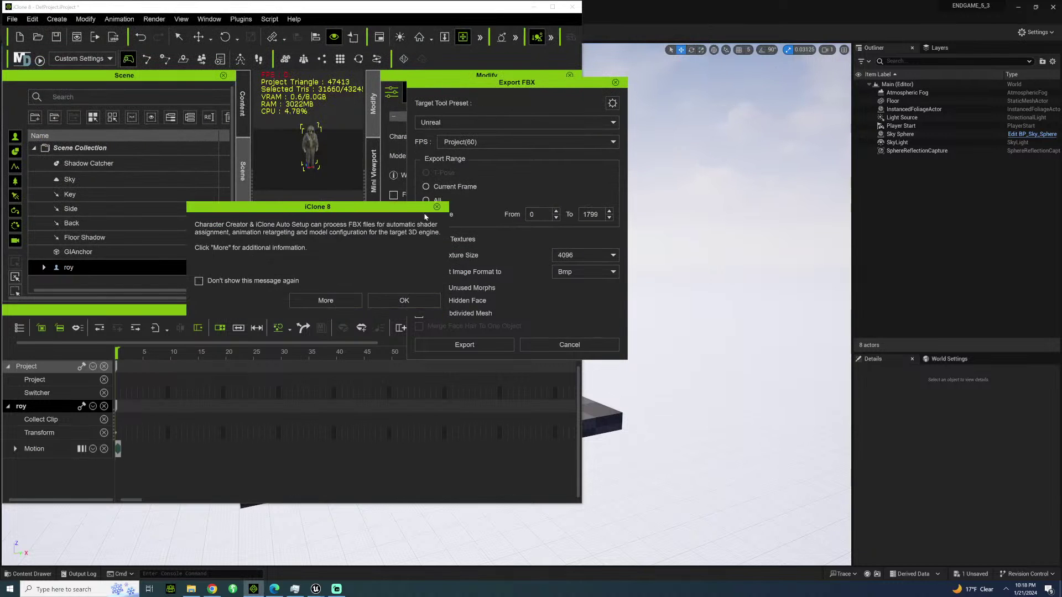
pyautogui.click(407, 300)
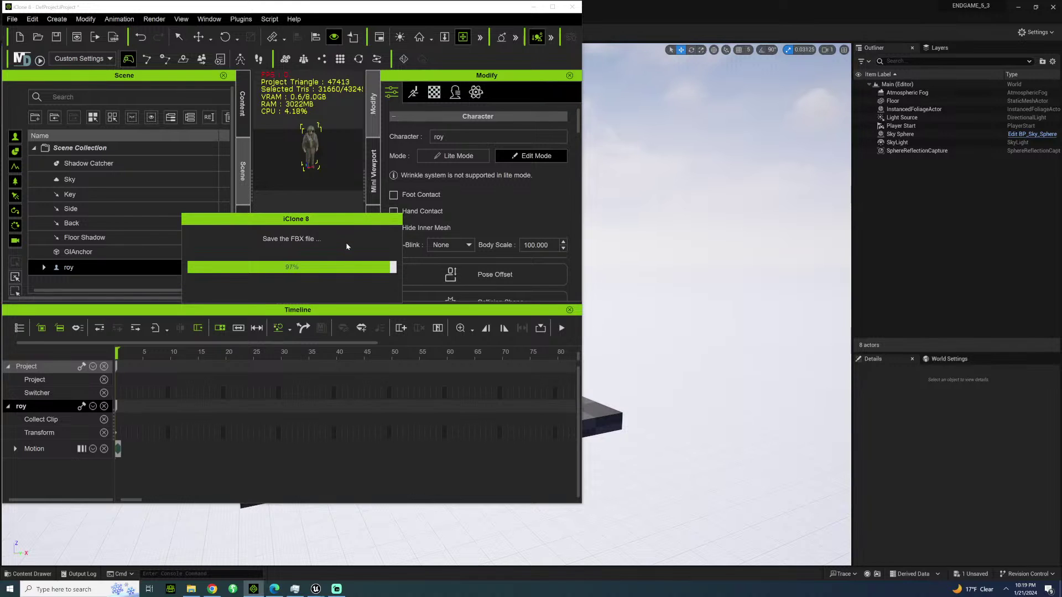
# Set up a second FBX export of roy with embedded textures and the frame rate at Project(60).
pyautogui.click(10, 19)
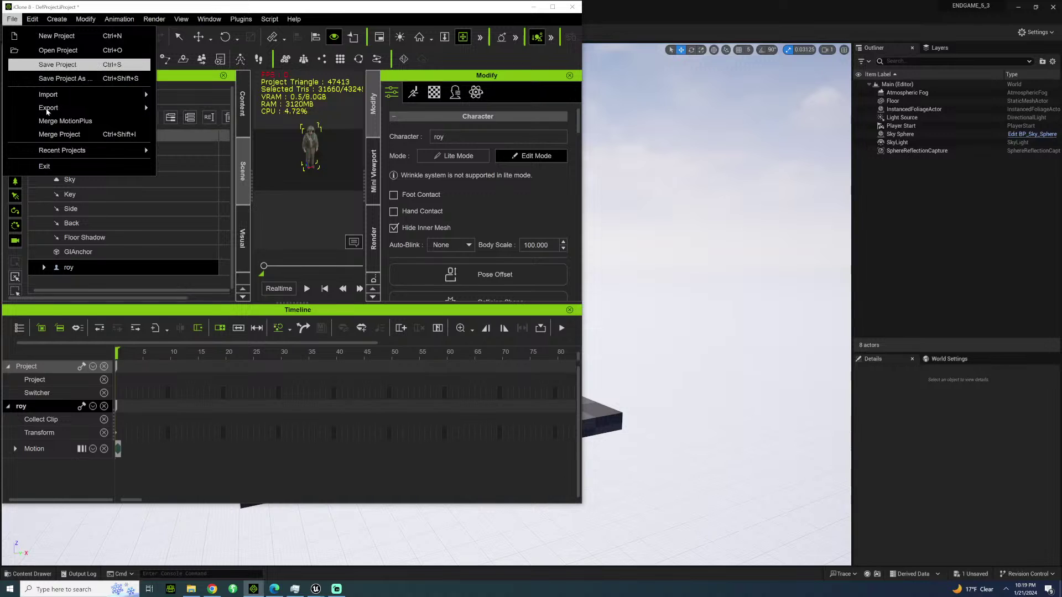
pyautogui.moveTo(110, 104)
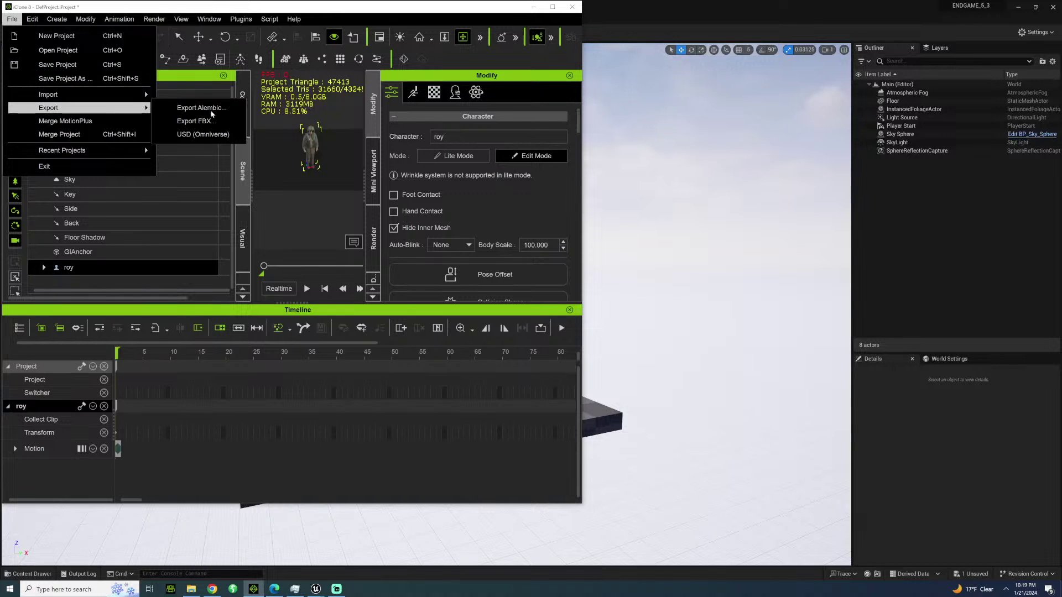
pyautogui.click(195, 121)
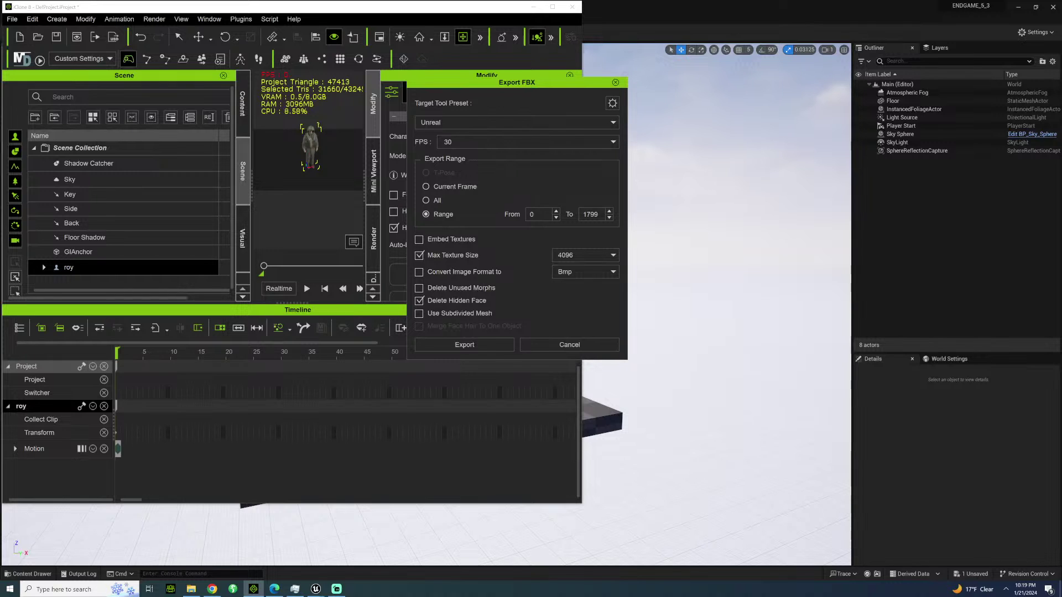
pyautogui.click(612, 142)
pyautogui.click(565, 166)
pyautogui.click(419, 239)
pyautogui.click(608, 142)
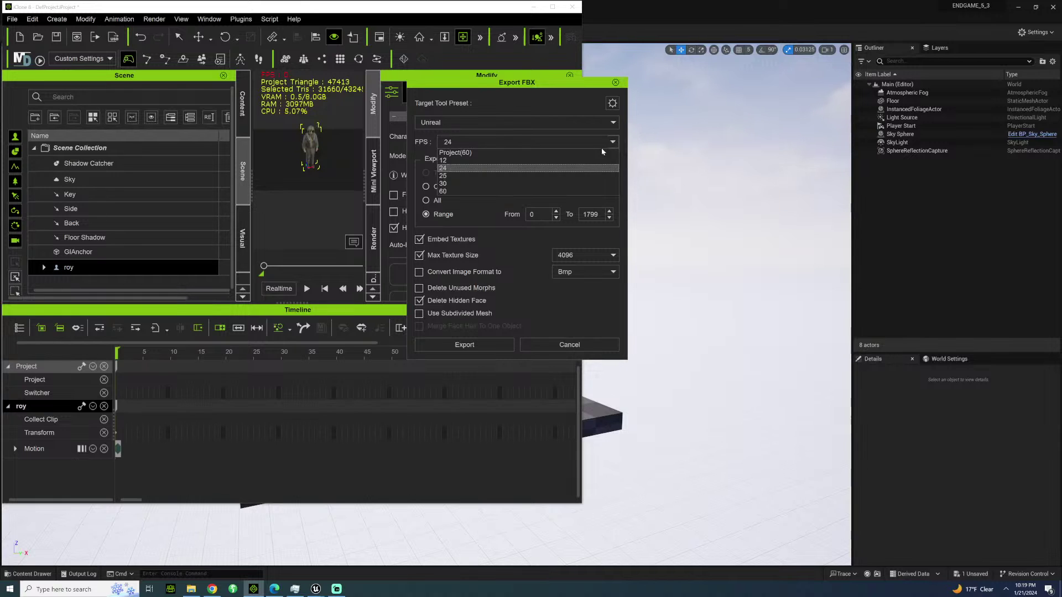
pyautogui.click(462, 153)
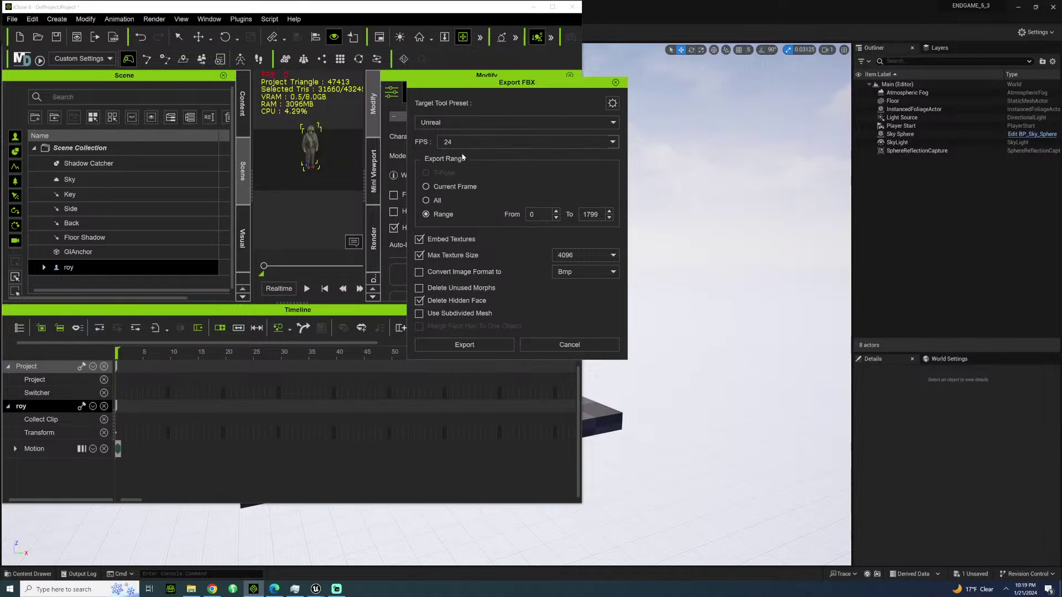
# Export the character with these settings as FBX file roy3 in the royheli folder.
pyautogui.click(478, 346)
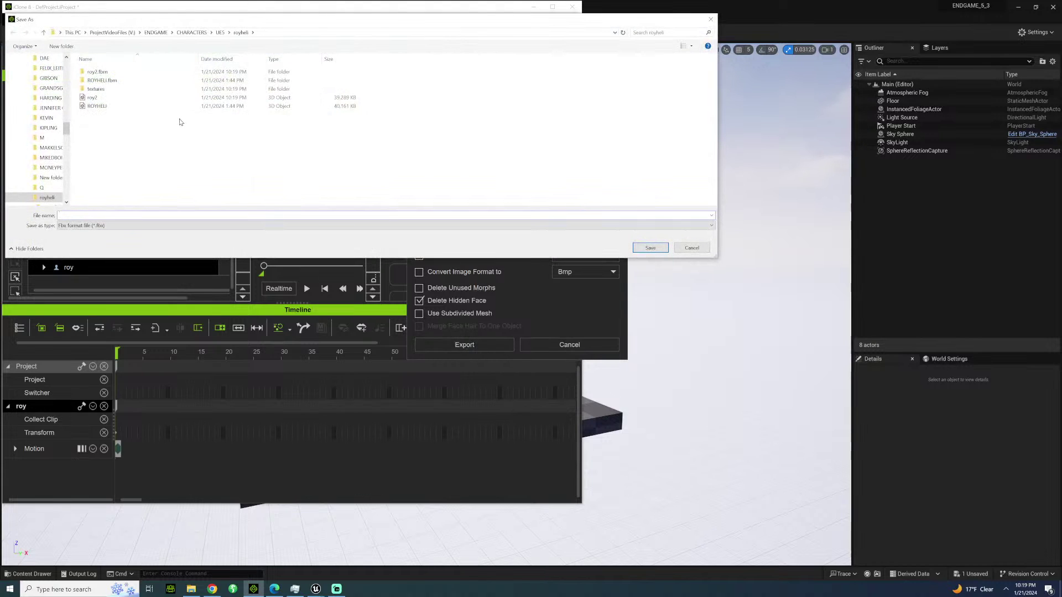
pyautogui.write('roy3')
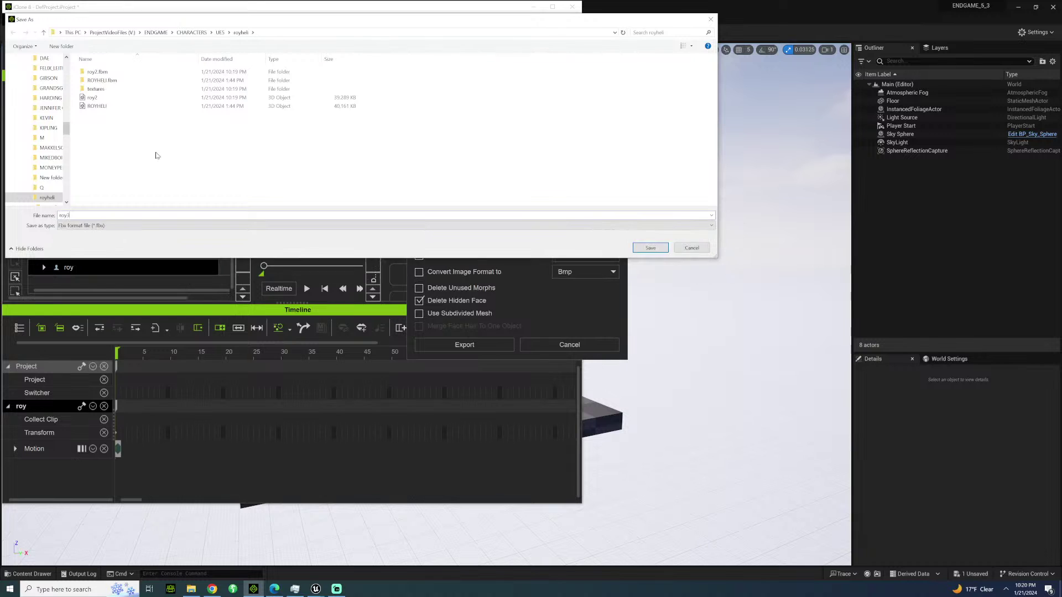
pyautogui.press('Return')
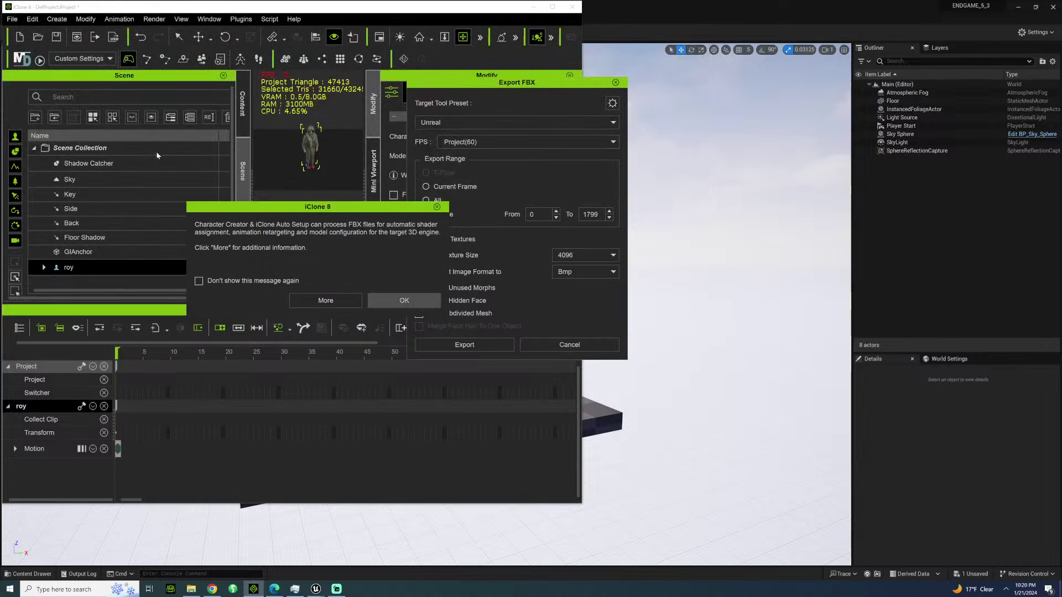
pyautogui.click(405, 301)
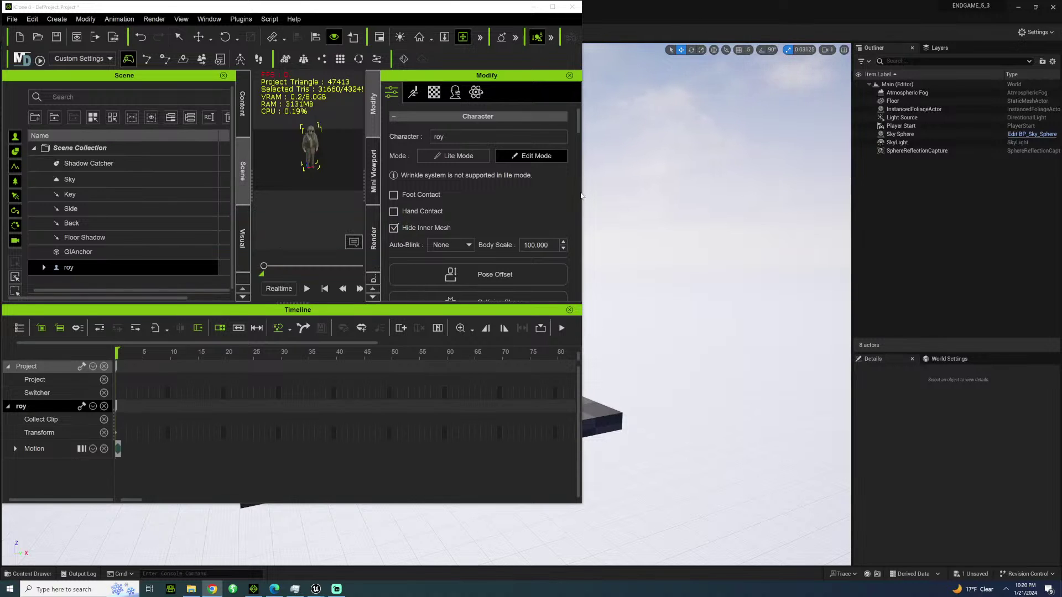
# Switch to Unreal Engine and bring up the contents of the HELICOPTERPILOTROY folder.
pyautogui.click(532, 7)
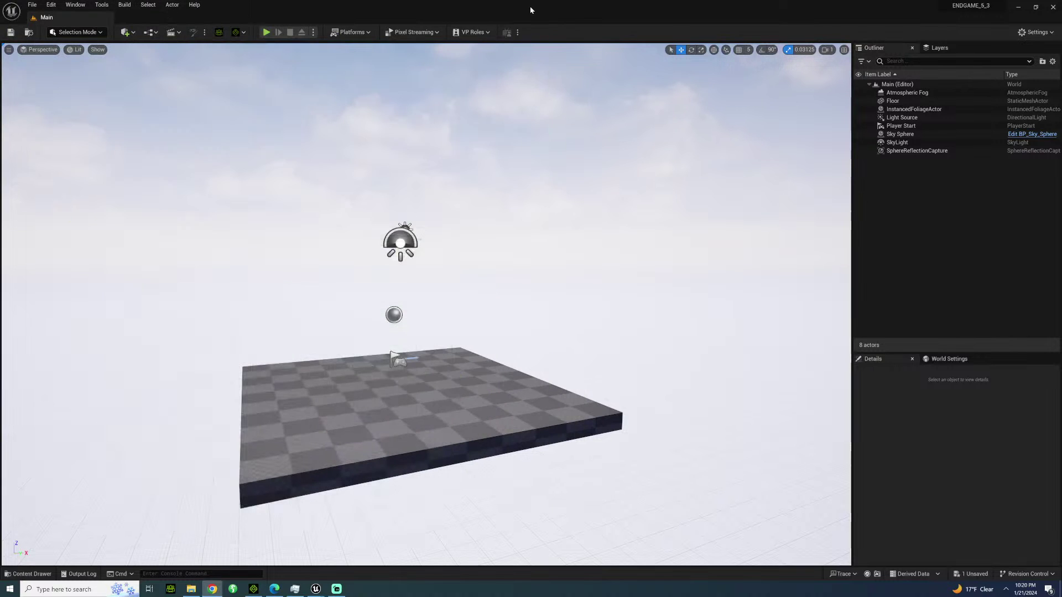
pyautogui.click(29, 573)
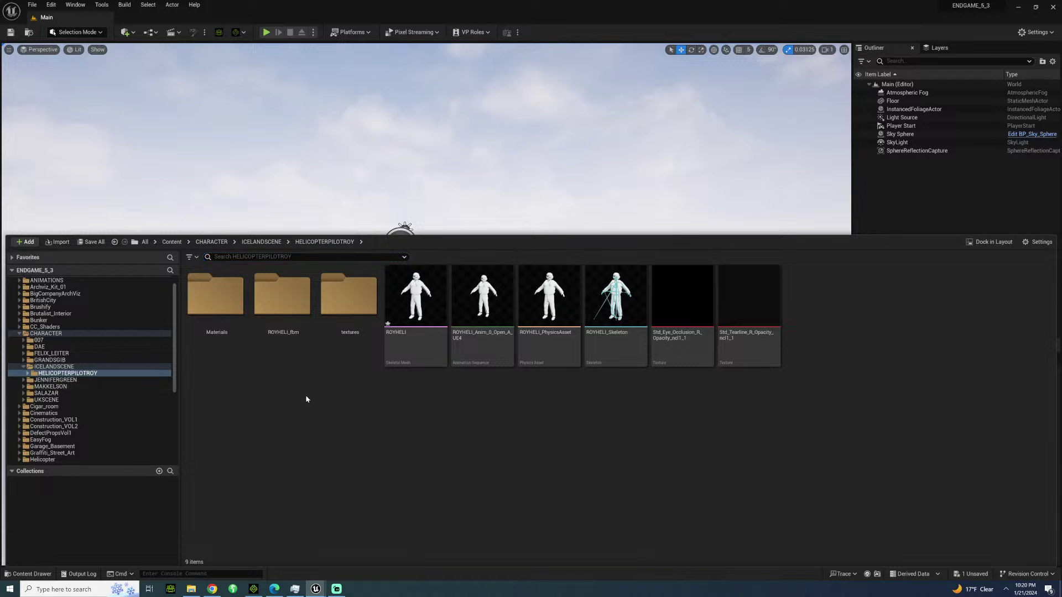
pyautogui.click(414, 335)
pyautogui.keyDown('shift'); pyautogui.click(740, 294); pyautogui.keyUp('shift')
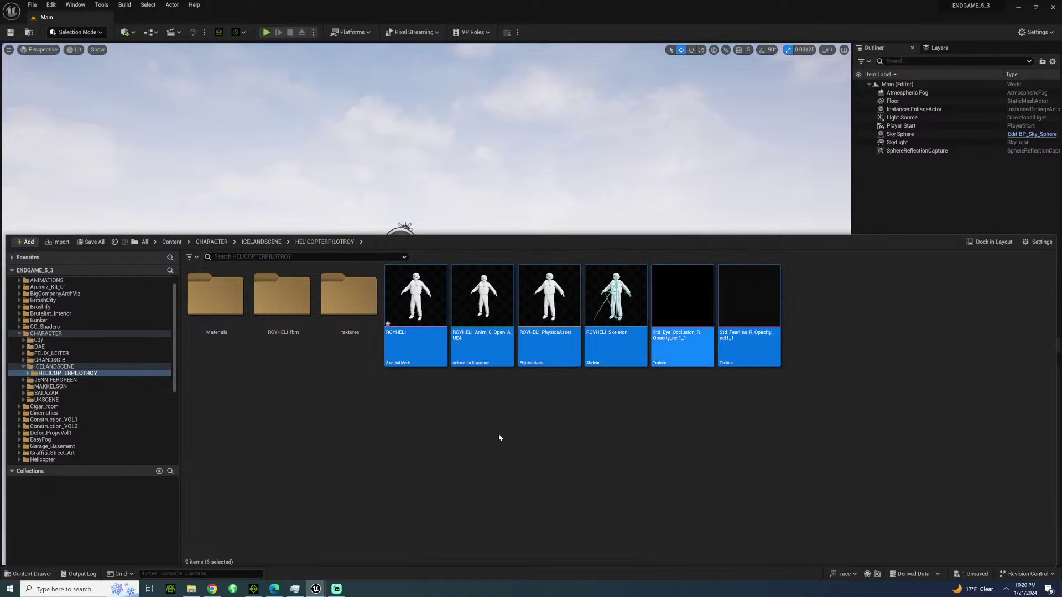
pyautogui.click(394, 471)
pyautogui.click(398, 325)
pyautogui.keyDown('shift'); pyautogui.click(744, 299); pyautogui.keyUp('shift')
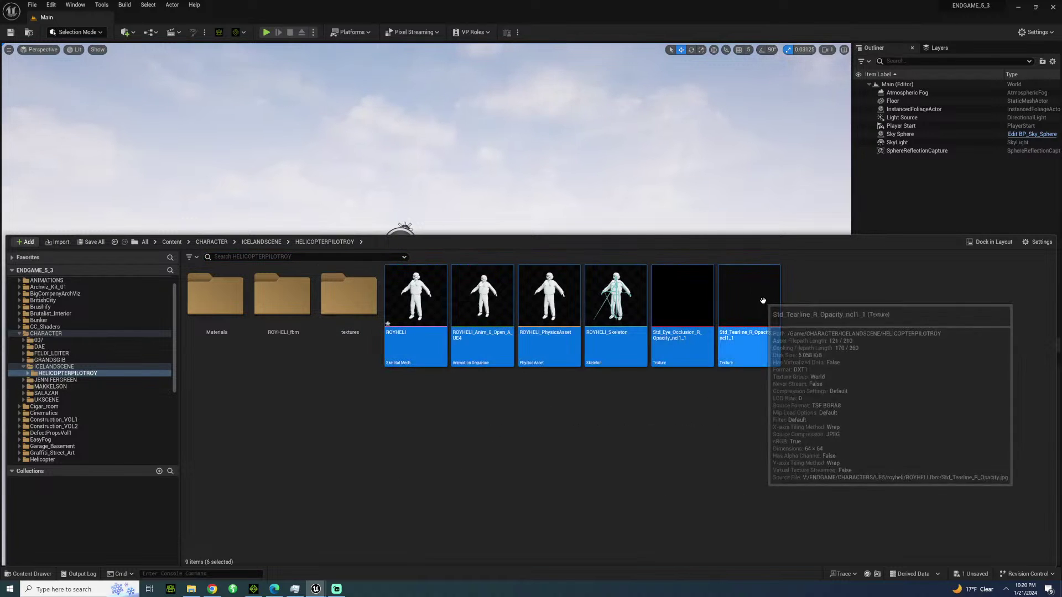
# Create a folder named roy2 inside HELICOPTERPILOTROY and open it.
pyautogui.click(406, 457)
pyautogui.rightClick(407, 456)
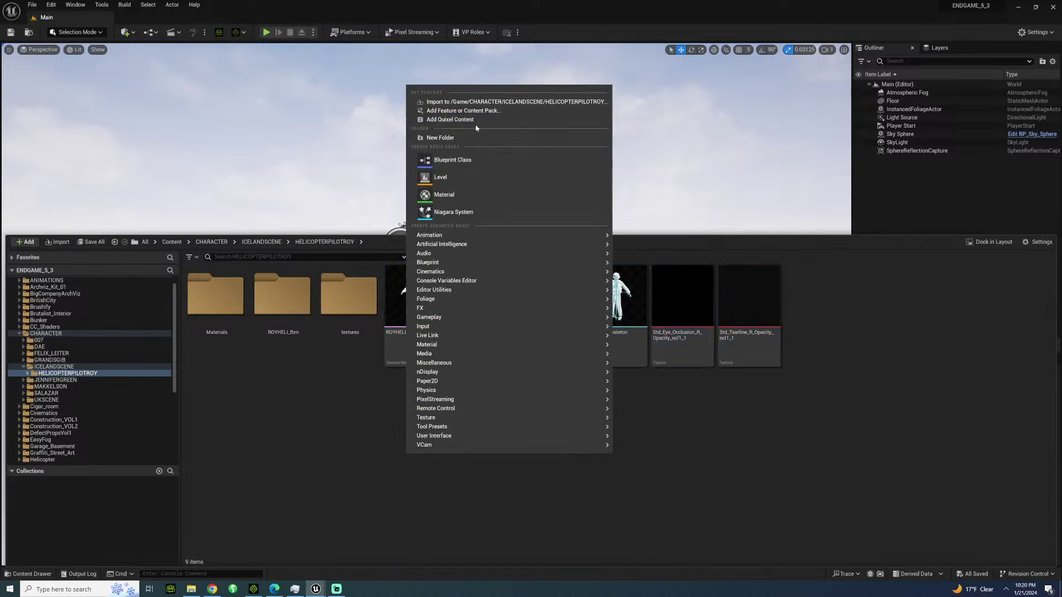
pyautogui.click(456, 137)
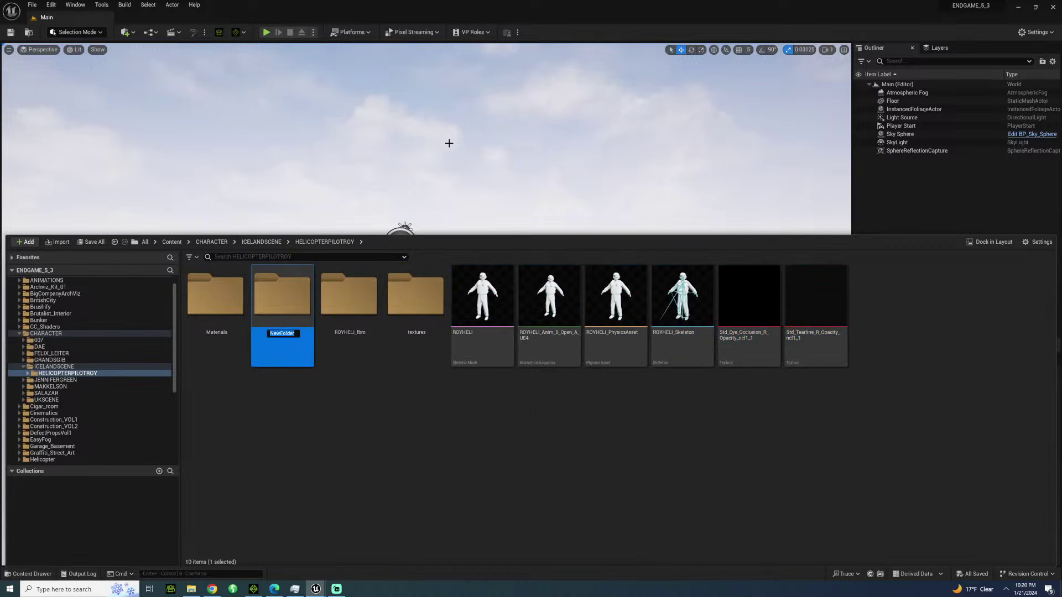
pyautogui.write('roy2')
pyautogui.press('Return')
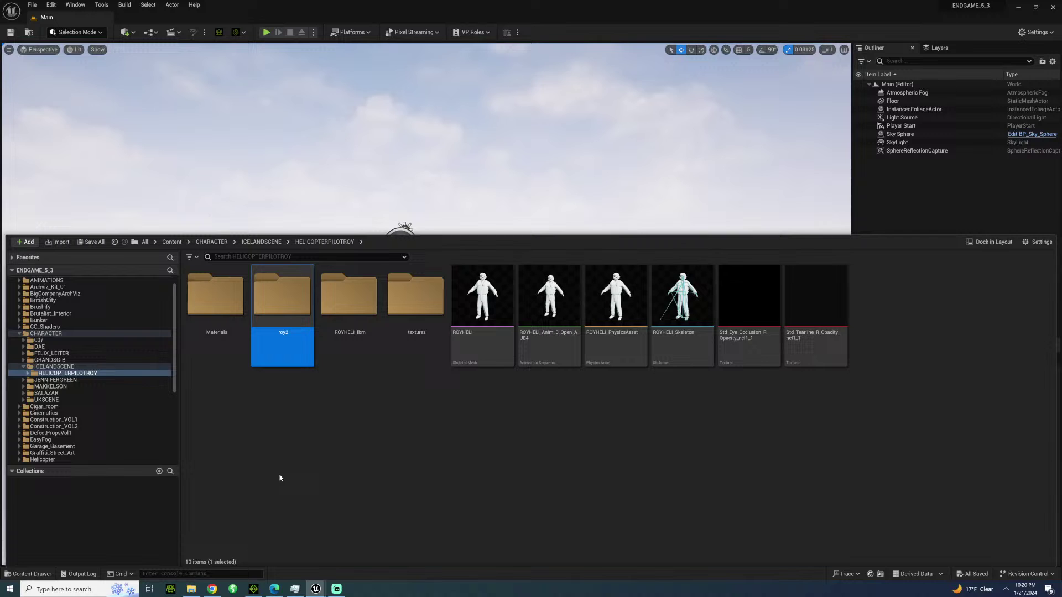
pyautogui.doubleClick(298, 302)
# Switch to File Explorer and open the CHARACTERS > UE5 > royheli folder.
pyautogui.click(190, 588)
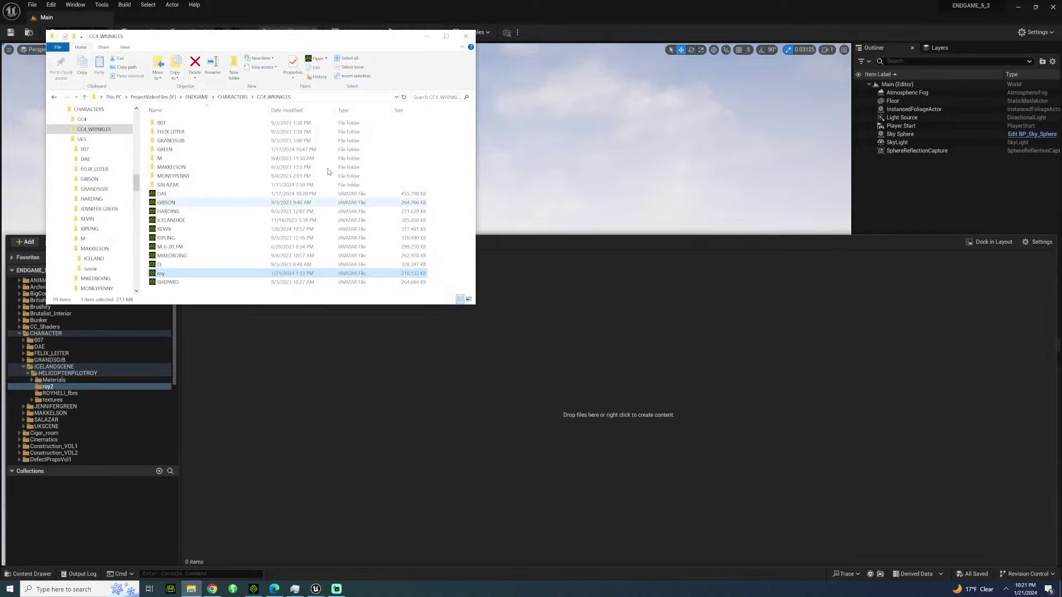
pyautogui.click(233, 96)
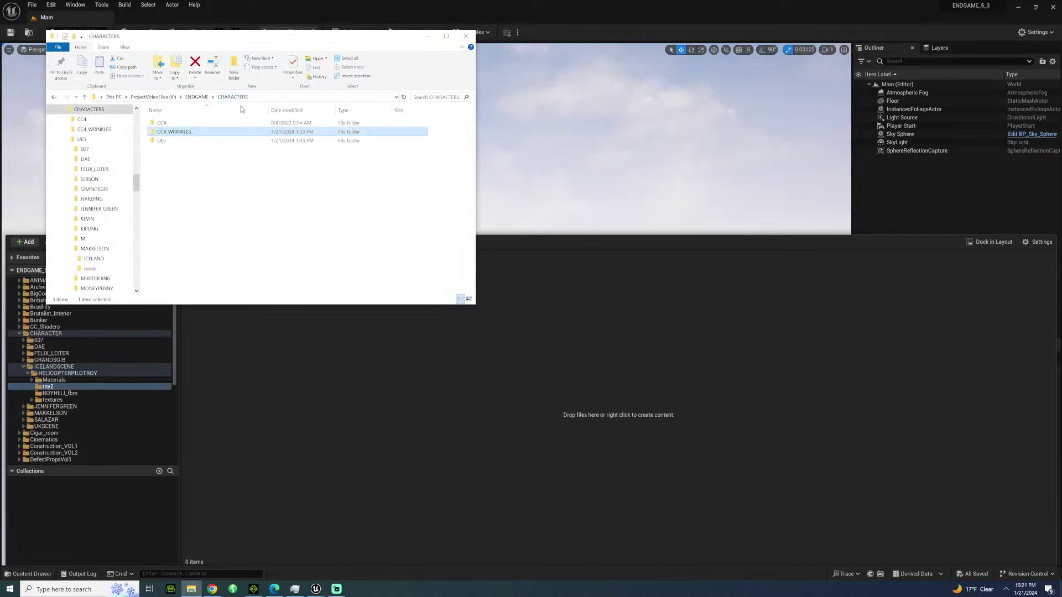
pyautogui.doubleClick(165, 140)
pyautogui.doubleClick(188, 256)
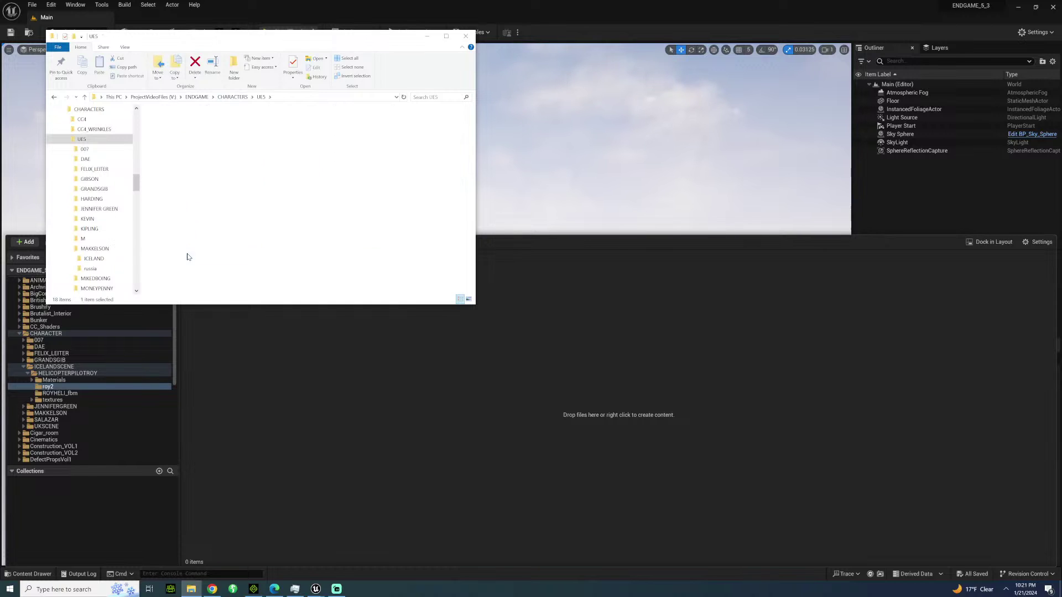
# Import the roy2 FBX into the roy2 folder with Auto Setup and HQ Shader, keeping the FBX import options, and close the Message Log.
pyautogui.click(156, 150)
pyautogui.moveTo(156, 150); pyautogui.dragTo(633, 429)
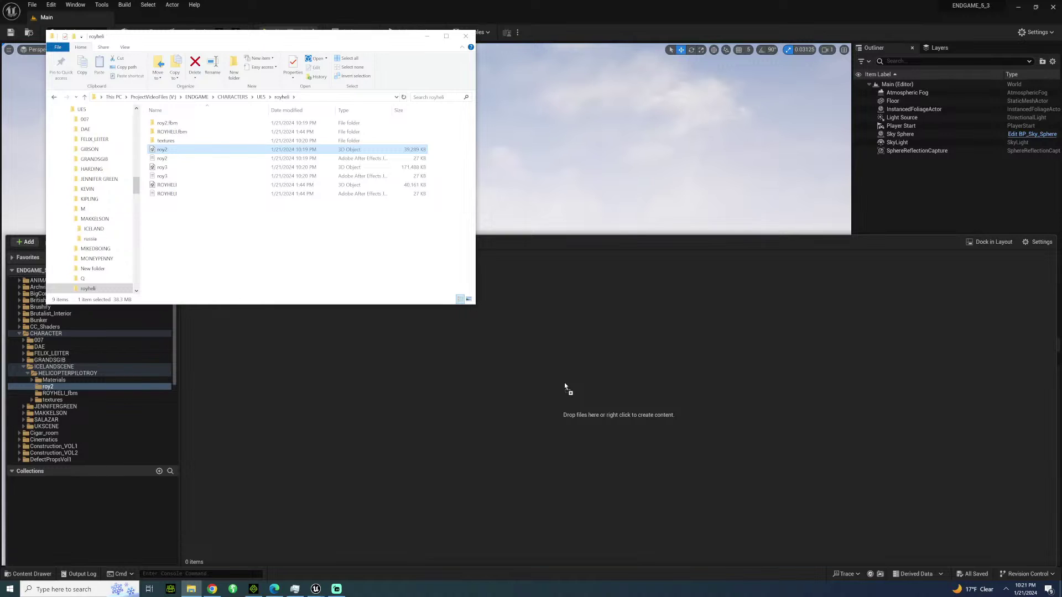
pyautogui.moveTo(564, 382); pyautogui.dragTo(564, 383)
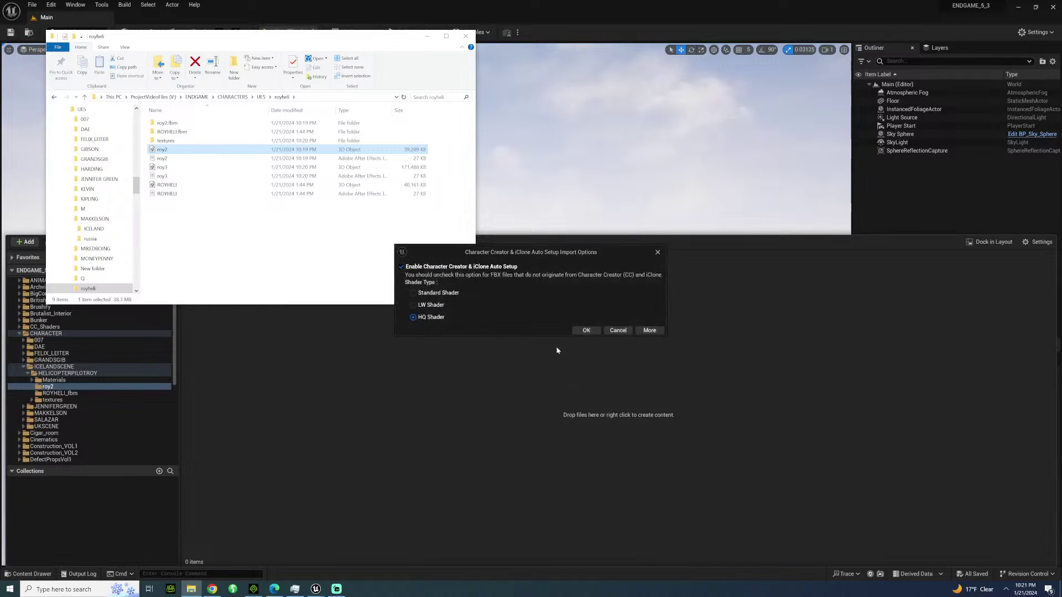
pyautogui.click(587, 330)
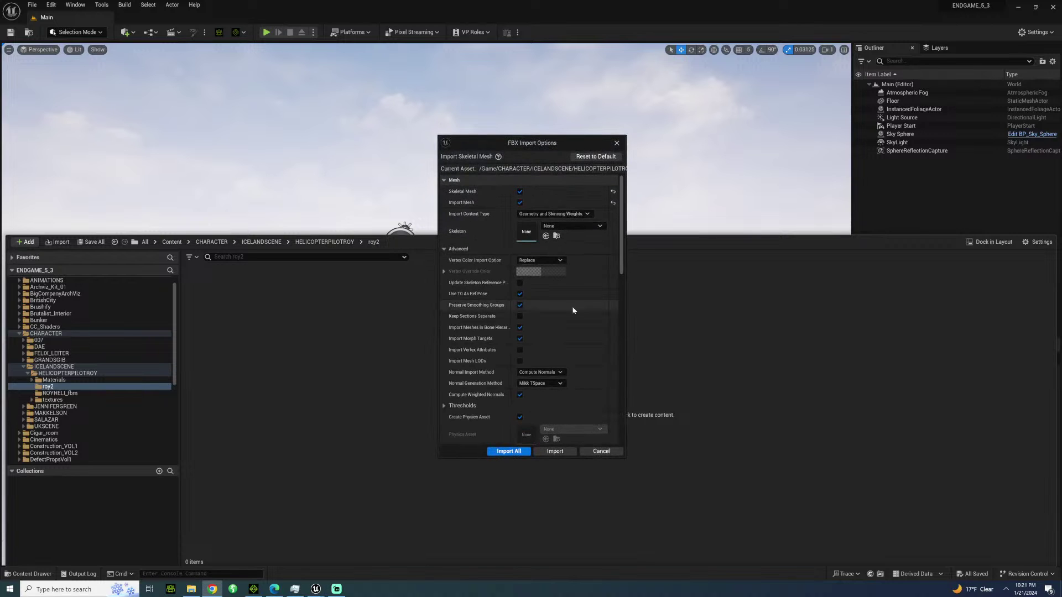
pyautogui.click(539, 451)
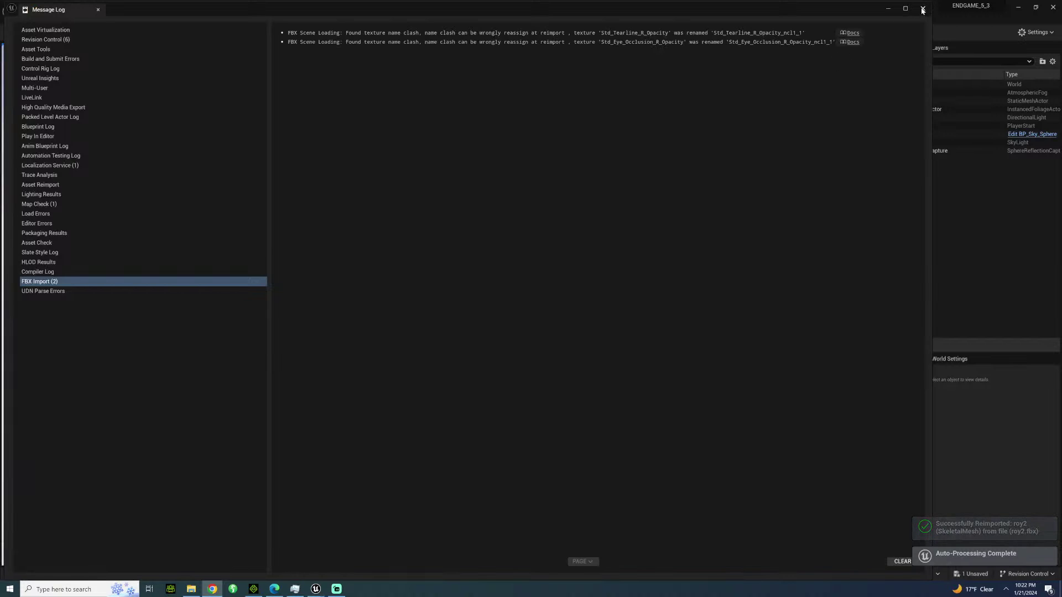
pyautogui.click(921, 9)
# Delete the roy2 folder and its imported assets from HELICOPTERPILOTROY.
pyautogui.click(29, 573)
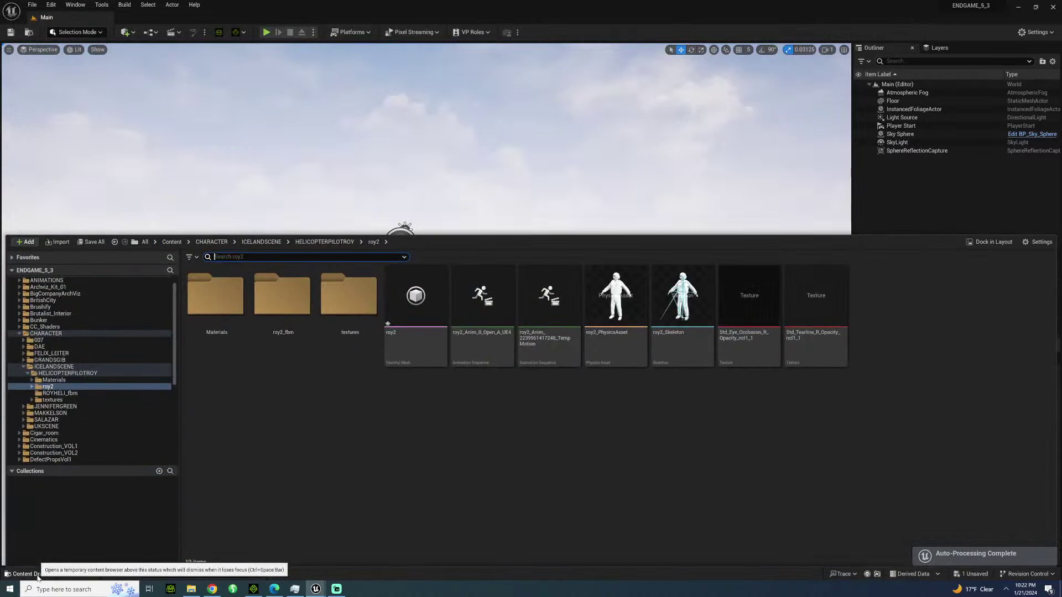
pyautogui.click(329, 243)
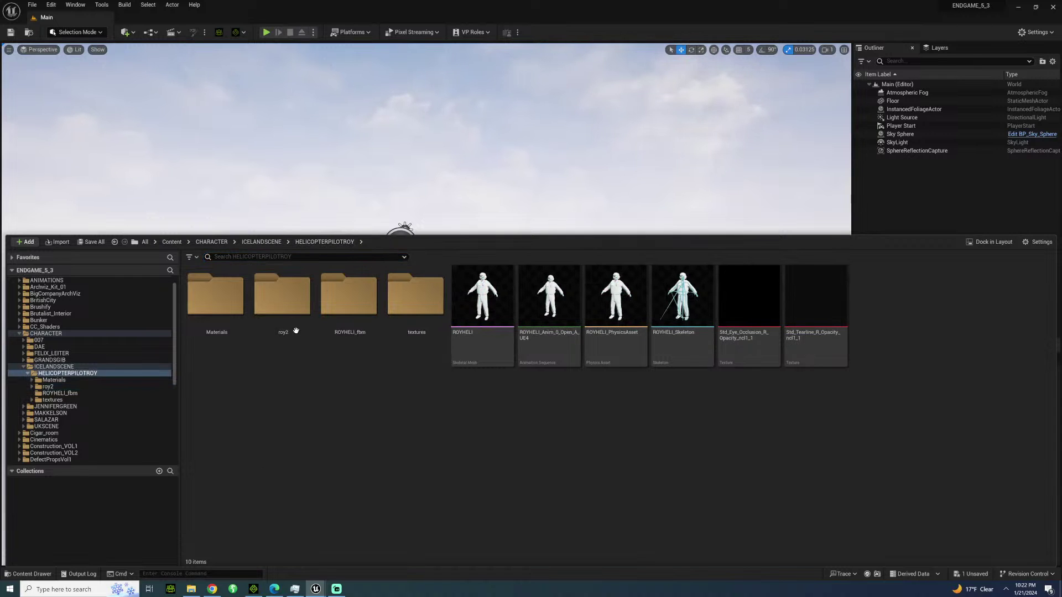
pyautogui.click(303, 301)
pyautogui.press('Delete')
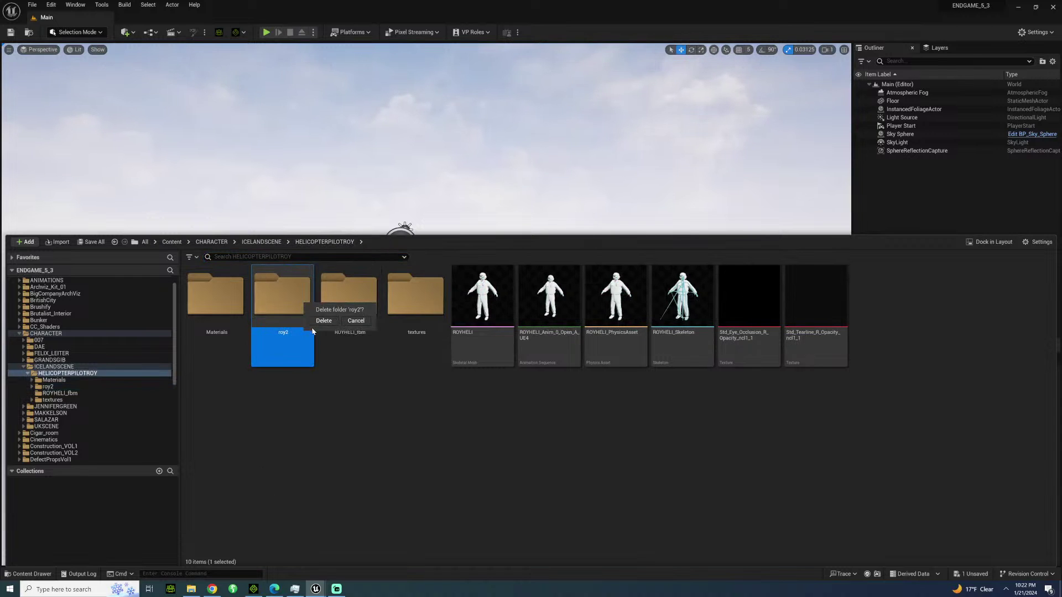
pyautogui.click(323, 322)
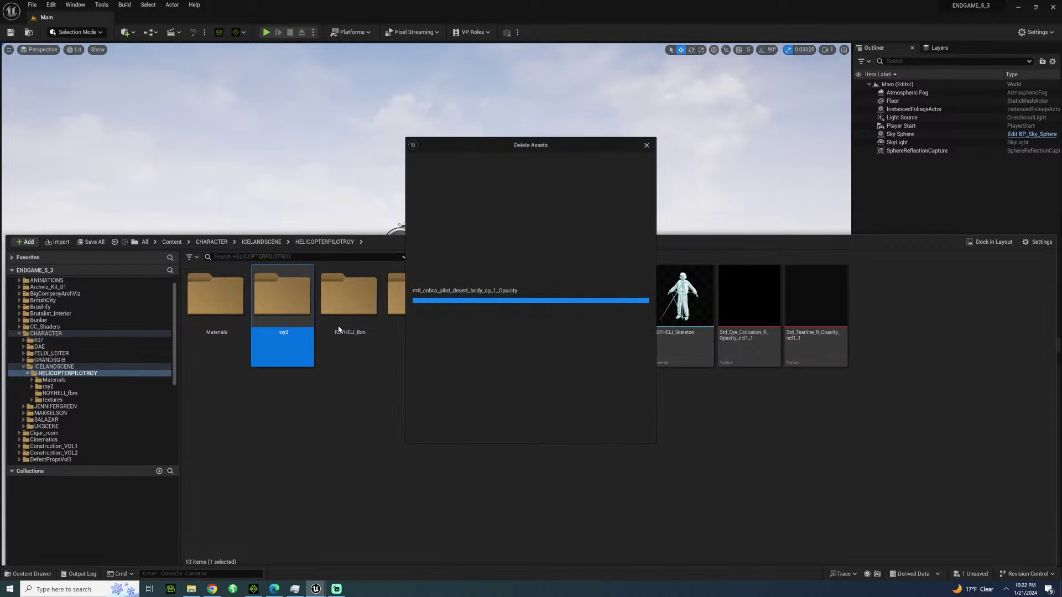
pyautogui.click(476, 429)
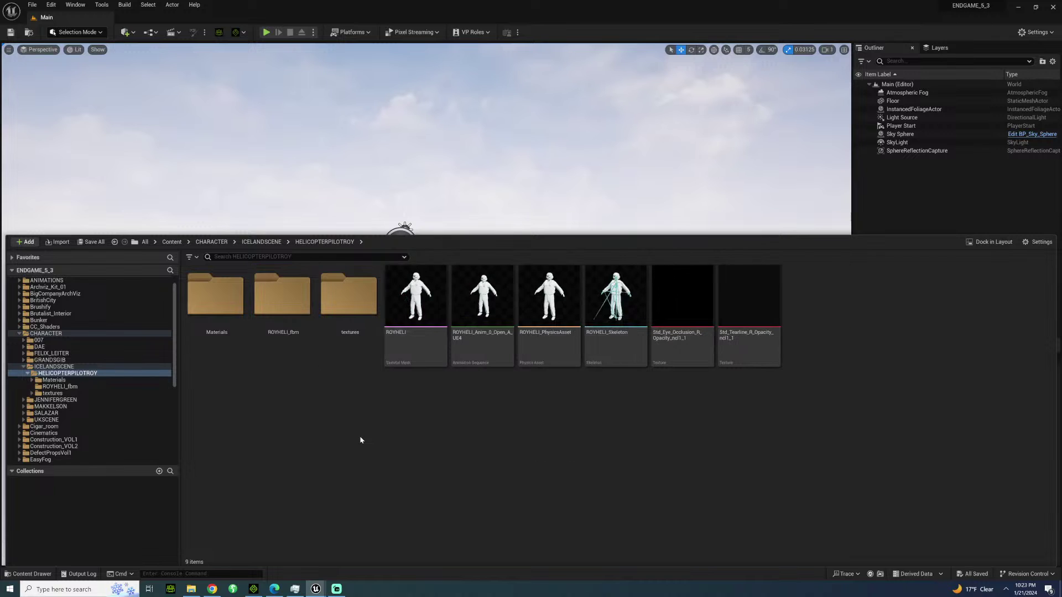
# Create a folder named roy3 inside HELICOPTERPILOTROY and open it.
pyautogui.rightClick(347, 459)
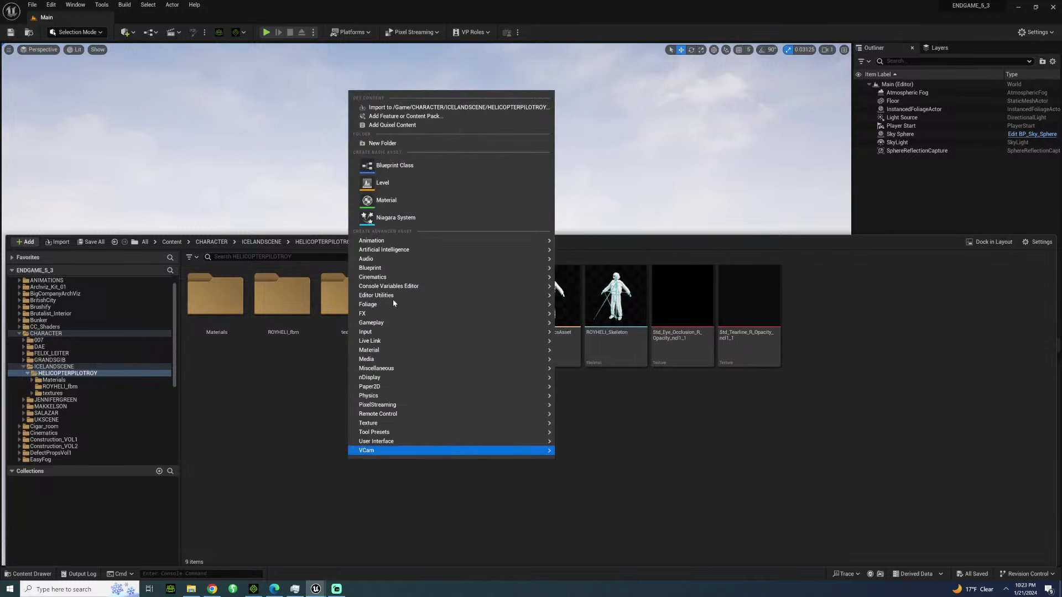
pyautogui.click(384, 145)
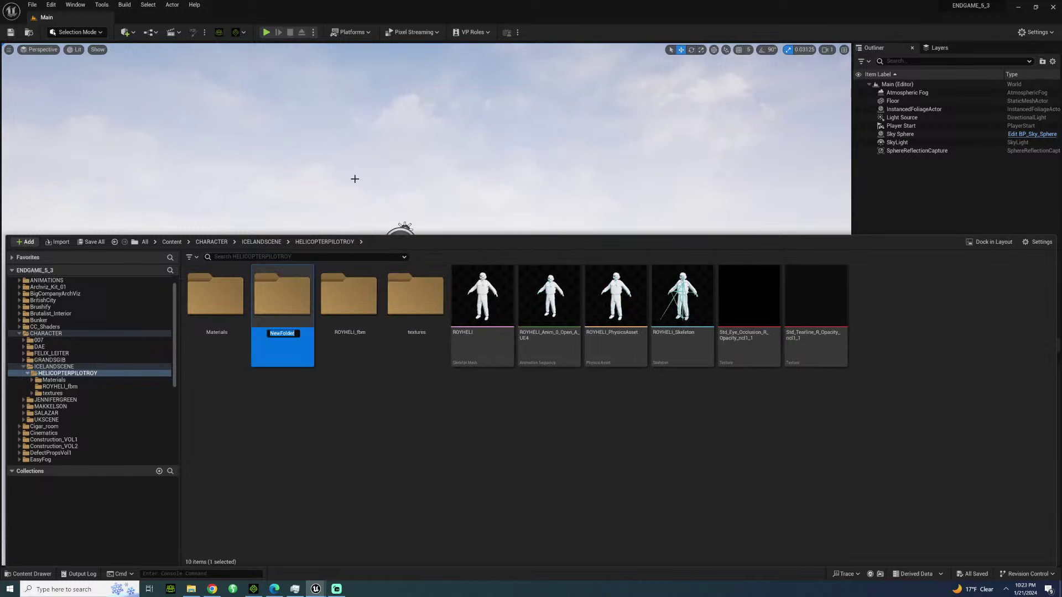
pyautogui.write('roy3')
pyautogui.press('Return')
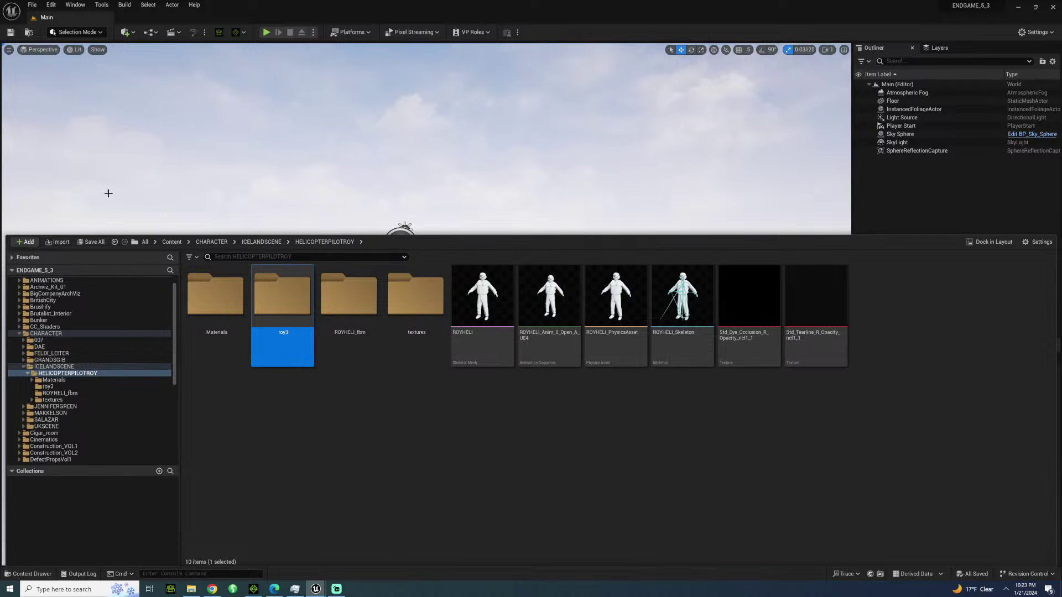
pyautogui.doubleClick(280, 298)
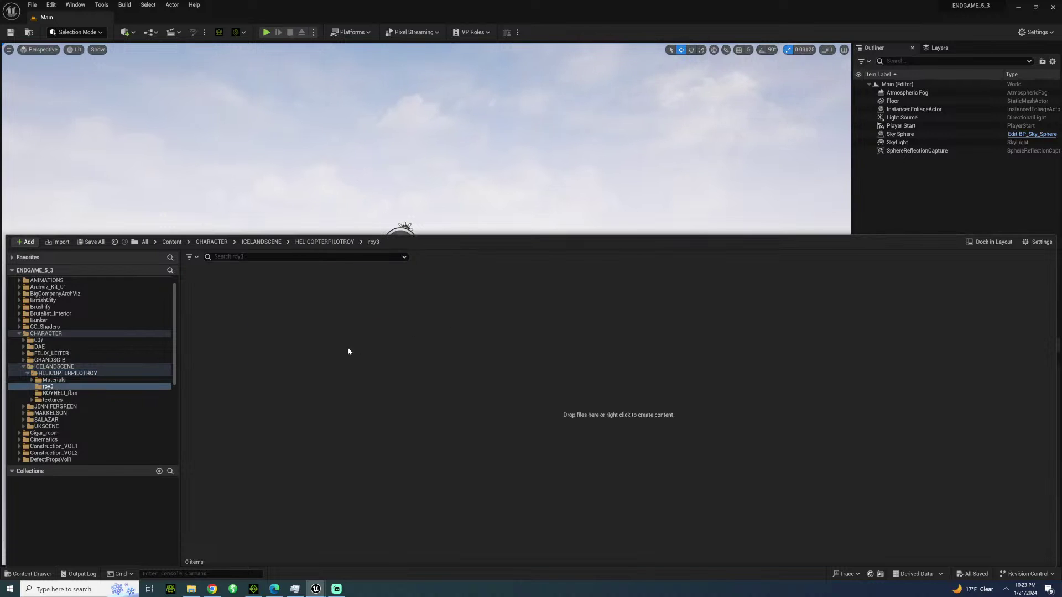
# Import the roy3 FBX from the royheli folder into roy3 with Auto Setup and HQ Shader, applying the FBX import options to all.
pyautogui.click(191, 589)
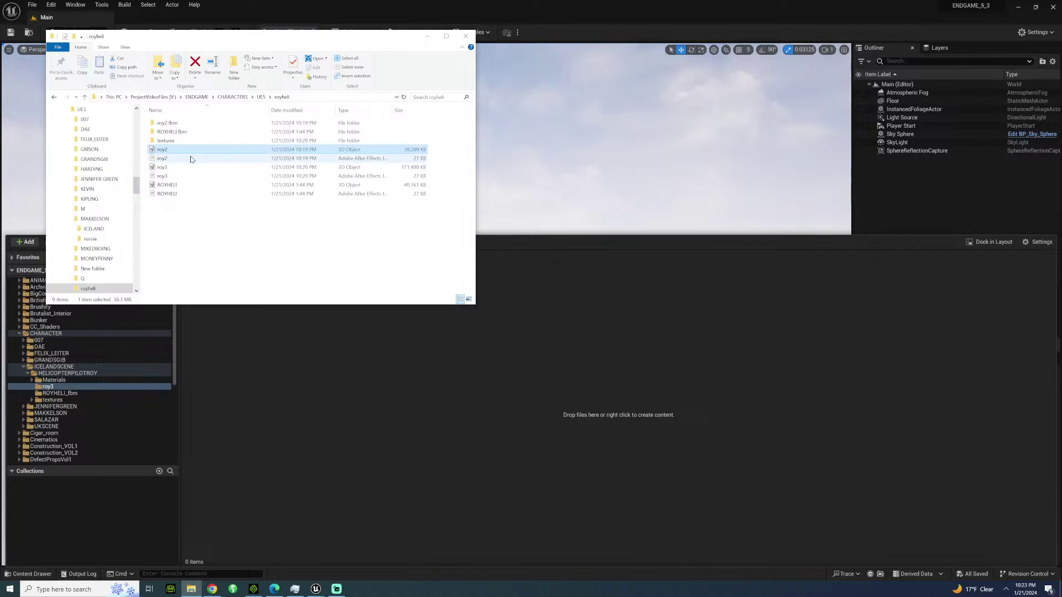
pyautogui.moveTo(163, 167); pyautogui.dragTo(611, 337)
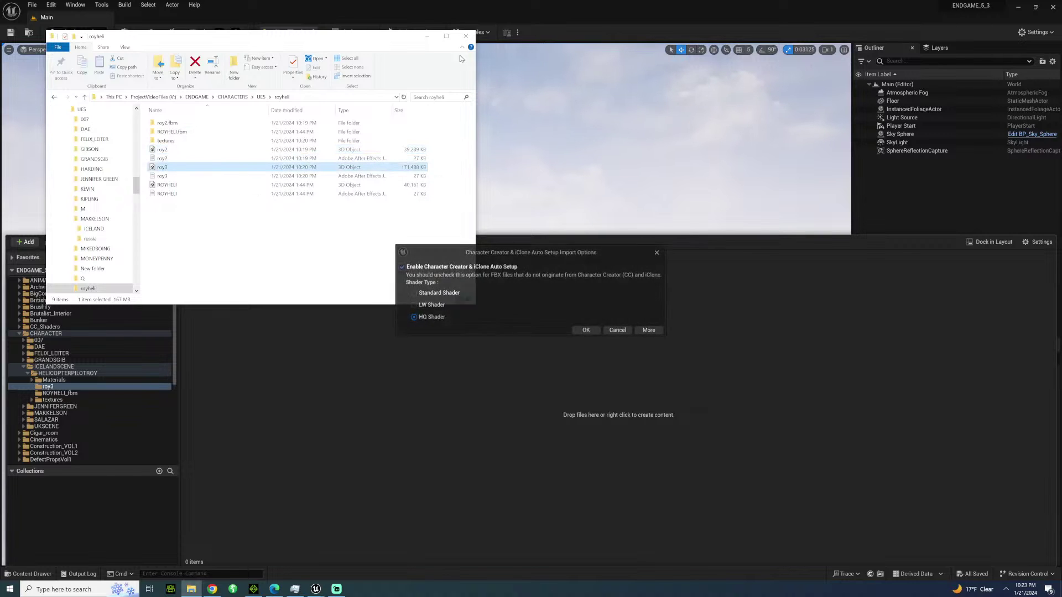
pyautogui.click(587, 331)
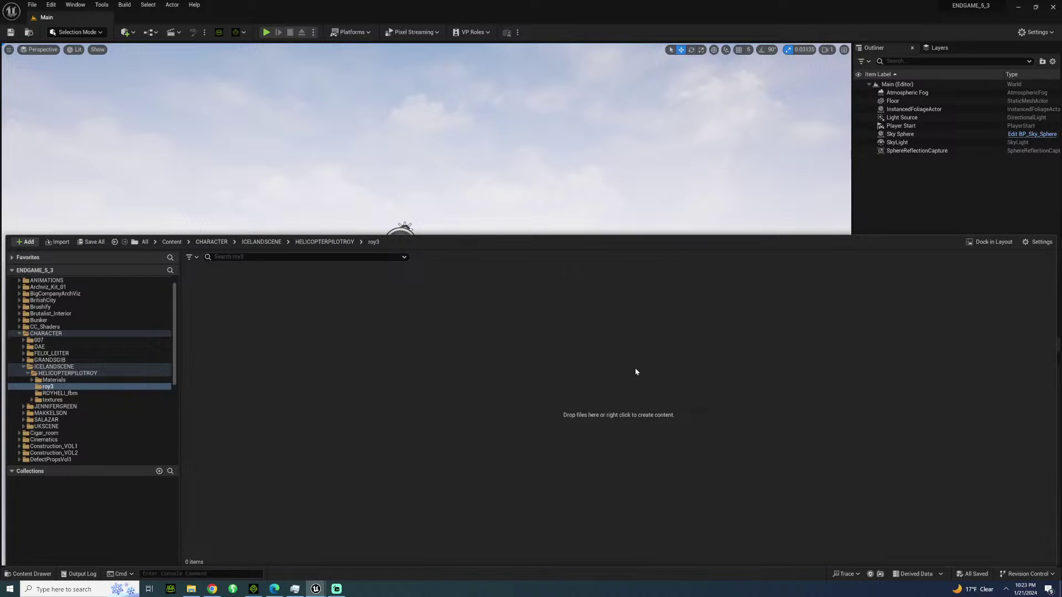
pyautogui.moveTo(316, 589)
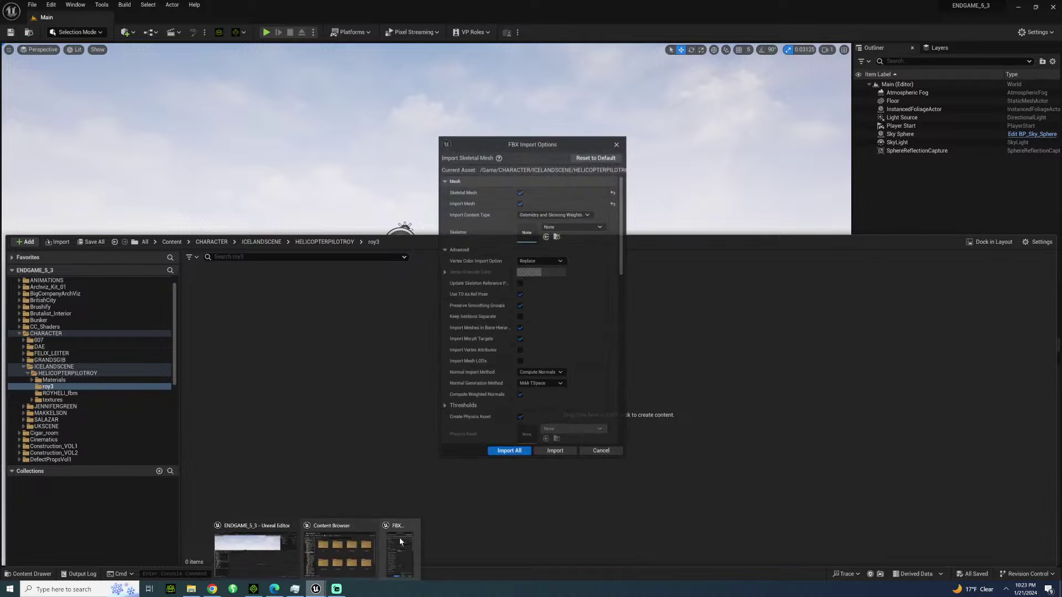
pyautogui.click(501, 448)
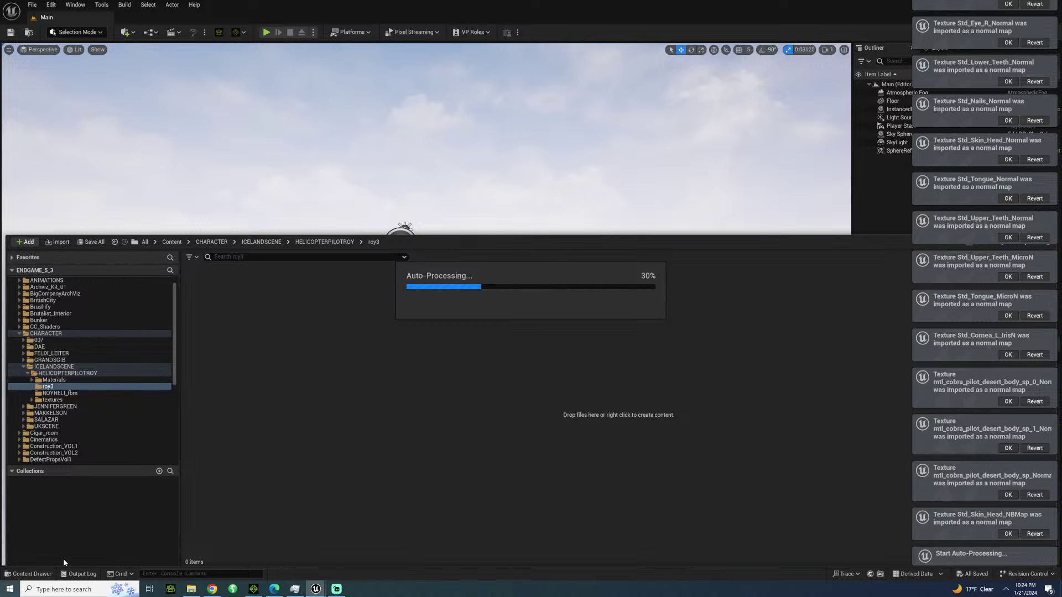
# Switch to iClone 8, maximize it and examine the roy pilot's helmet, vest and textures from several angles.
pyautogui.click(253, 589)
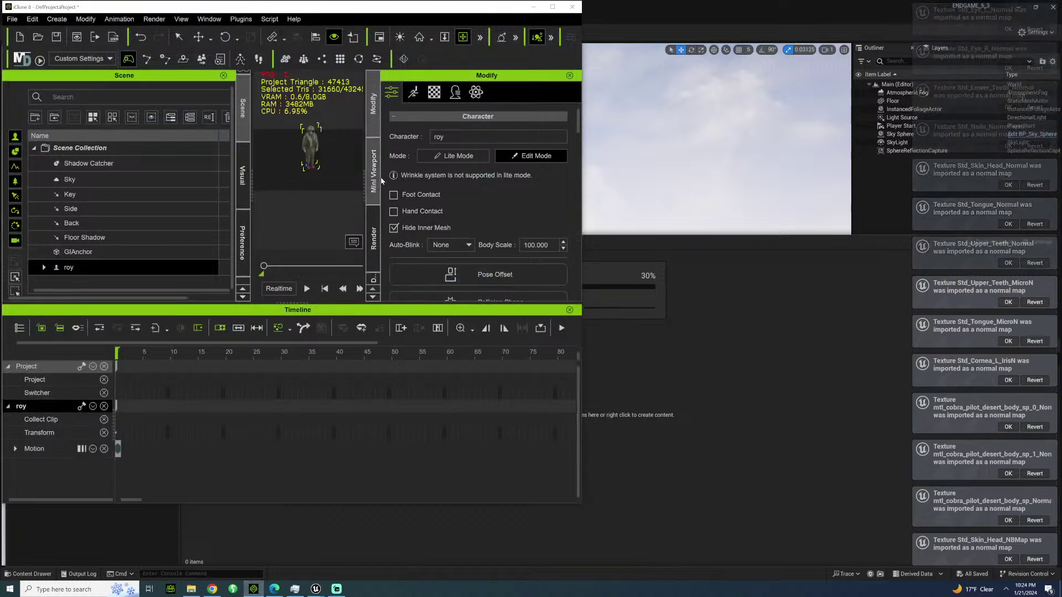
pyautogui.click(552, 6)
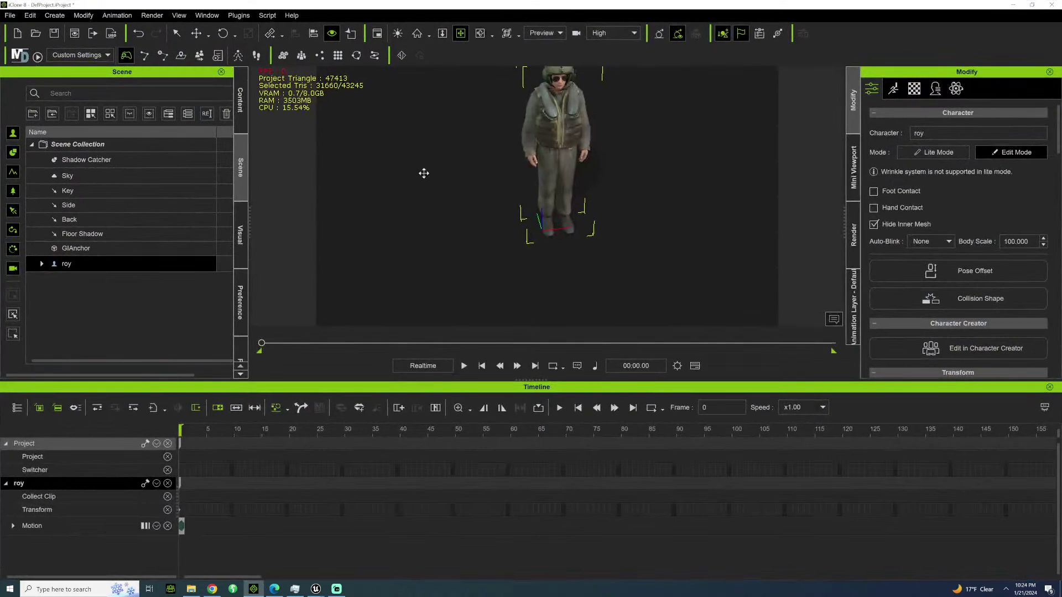
pyautogui.scroll(5, 498, 170)
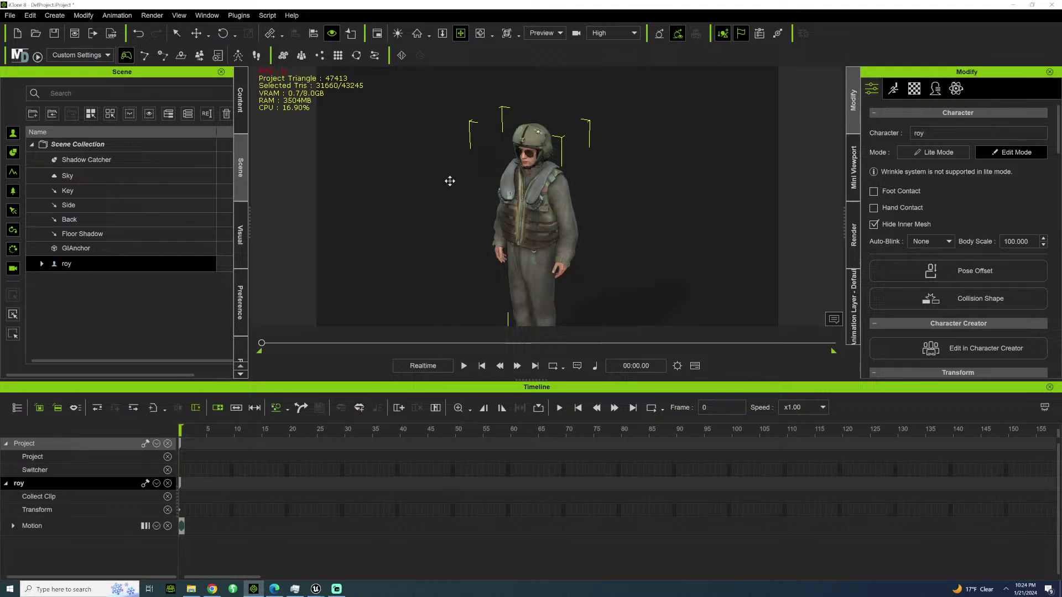
pyautogui.scroll(4, 450, 181)
pyautogui.moveTo(450, 181); pyautogui.dragTo(648, 86, button='right')
pyautogui.moveTo(482, 143); pyautogui.dragTo(585, 92, button='right')
pyautogui.moveTo(585, 92); pyautogui.dragTo(568, 177, button='middle')
pyautogui.scroll(7, 492, 230)
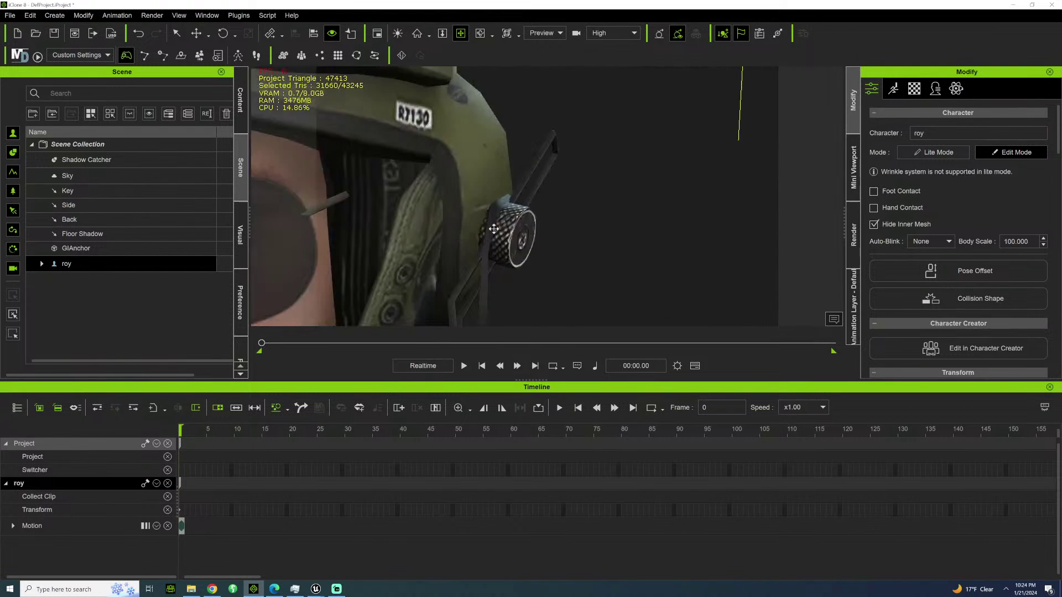
pyautogui.moveTo(493, 230); pyautogui.dragTo(633, 193, button='right')
pyautogui.scroll(-10, 632, 193)
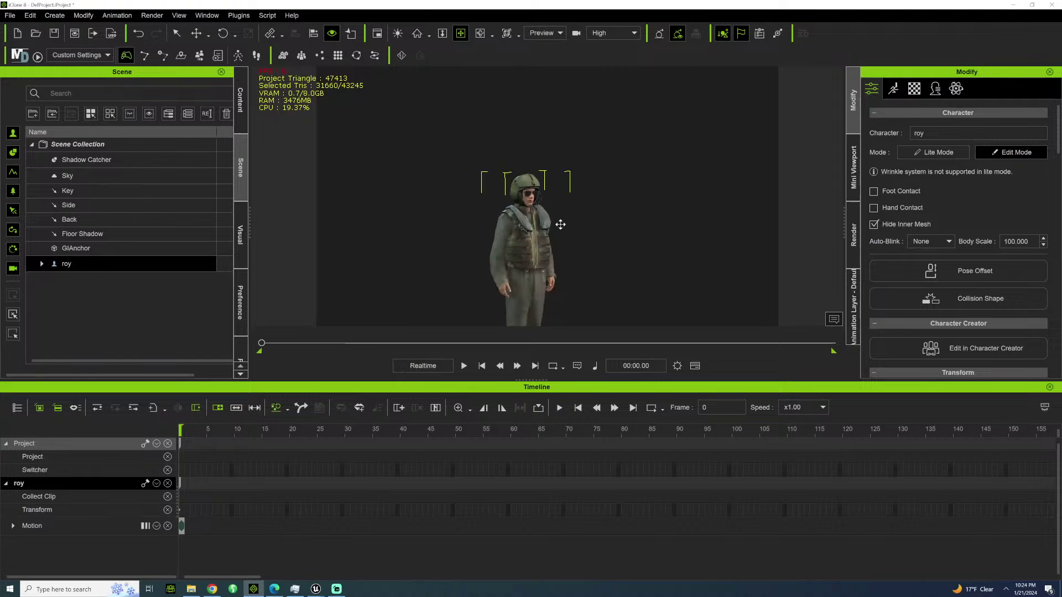
pyautogui.moveTo(560, 225); pyautogui.dragTo(505, 105, button='middle')
pyautogui.moveTo(505, 106); pyautogui.dragTo(256, 190, button='right')
pyautogui.moveTo(532, 155); pyautogui.dragTo(538, 246, button='middle')
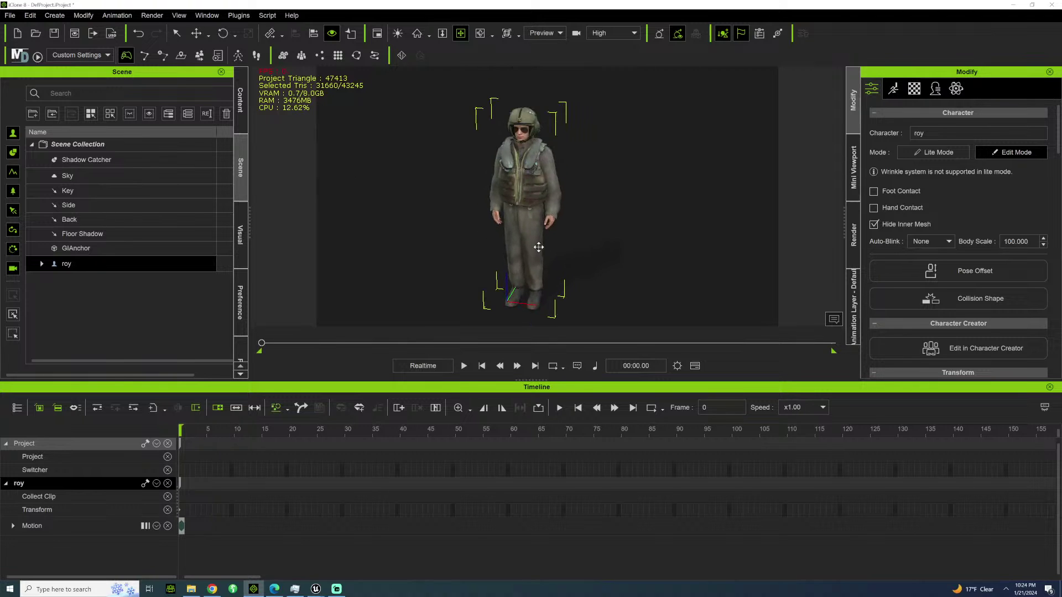
pyautogui.scroll(3, 543, 234)
pyautogui.scroll(4, 553, 230)
pyautogui.moveTo(576, 220); pyautogui.dragTo(356, 190, button='right')
pyautogui.scroll(-5, 530, 190)
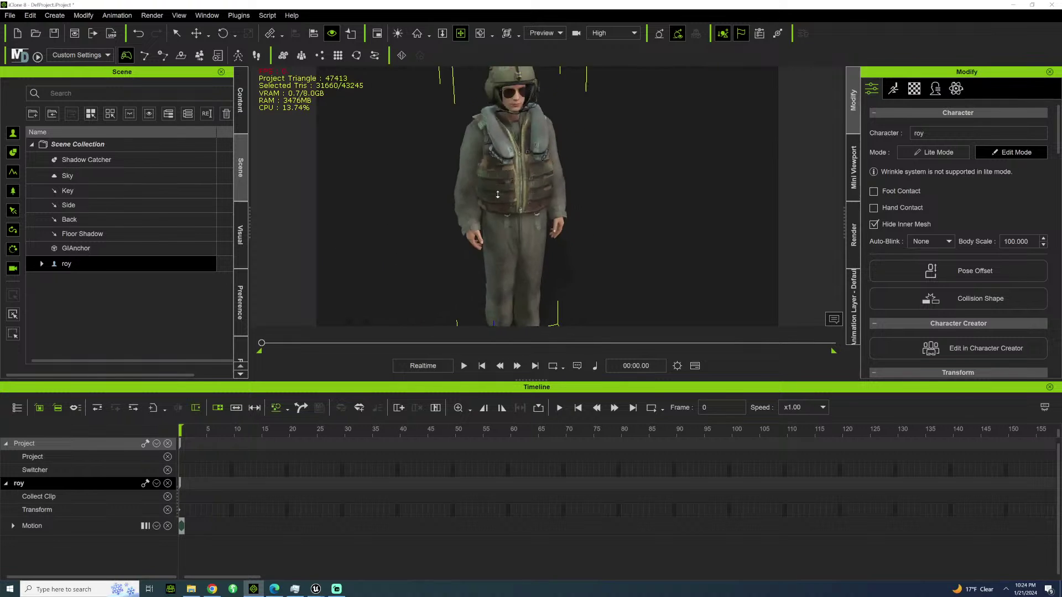
pyautogui.scroll(-1, 529, 190)
# Return to Unreal Engine, close the Message Log and bring up the imported contents of the roy3 folder.
pyautogui.click(1013, 5)
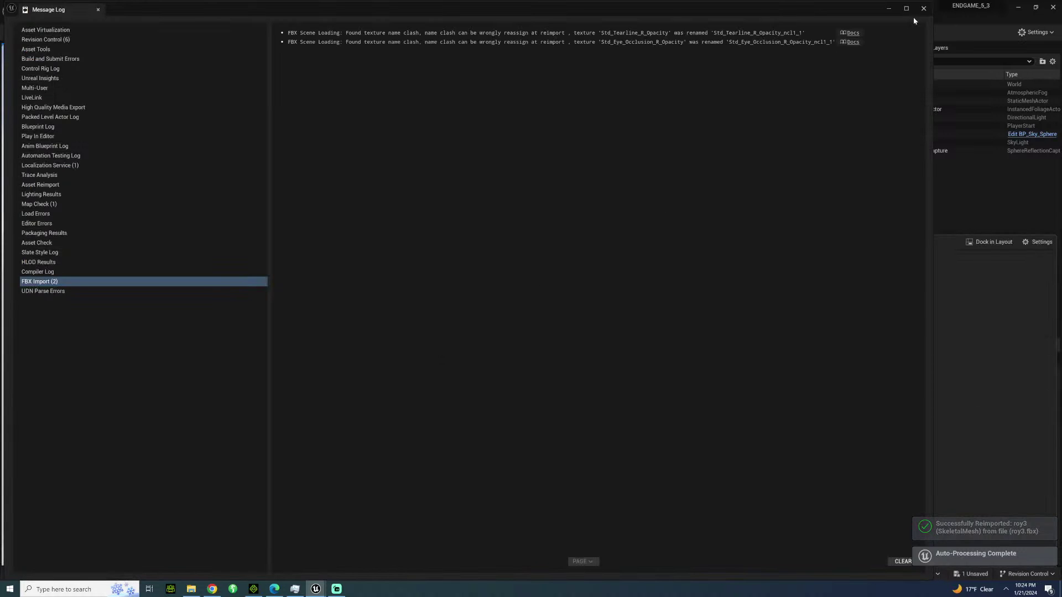
pyautogui.click(922, 8)
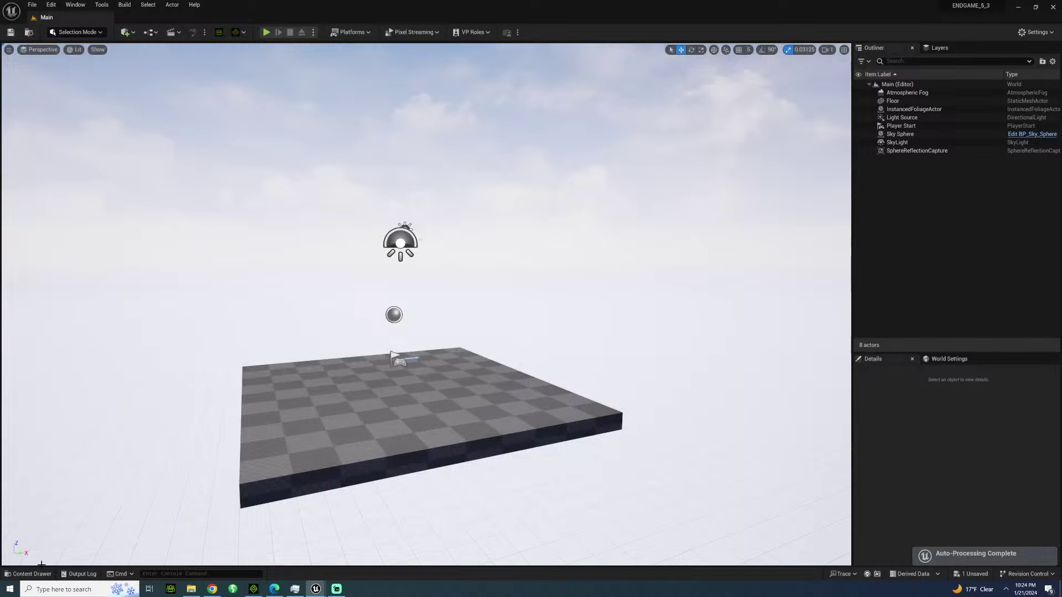
pyautogui.click(31, 574)
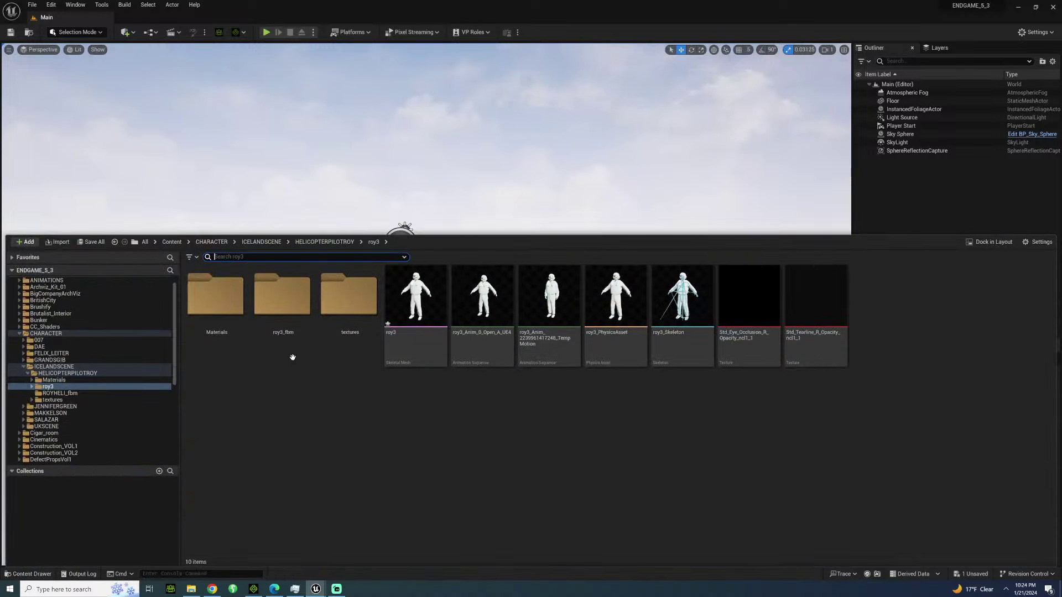
pyautogui.click(256, 314)
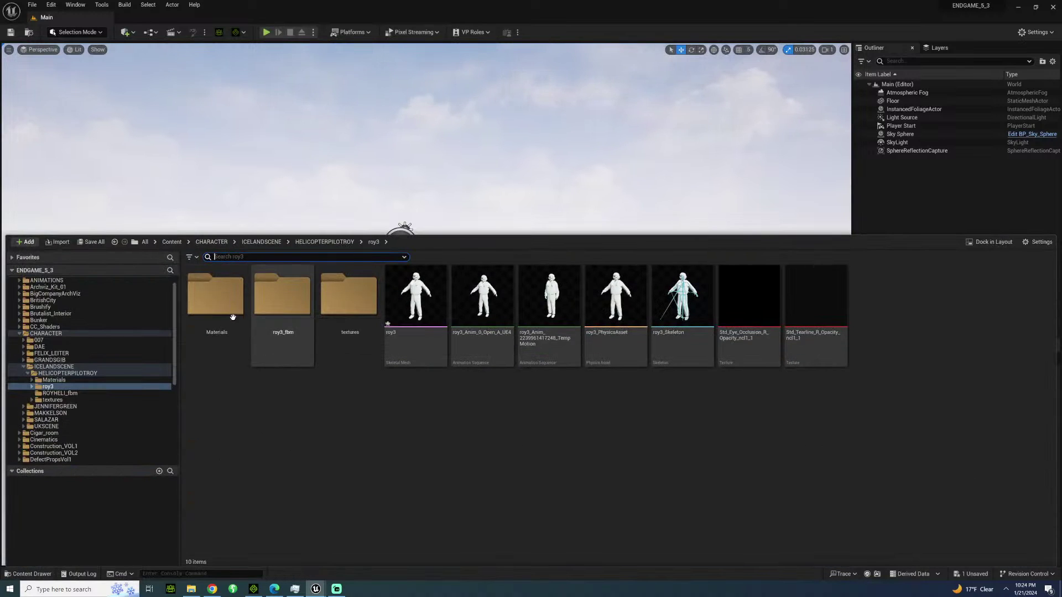
# Delete all imported assets and the Materials, roy3_fbm and textures subfolders from the roy3 folder.
pyautogui.click(233, 317)
pyautogui.keyDown('shift'); pyautogui.click(827, 304); pyautogui.keyUp('shift')
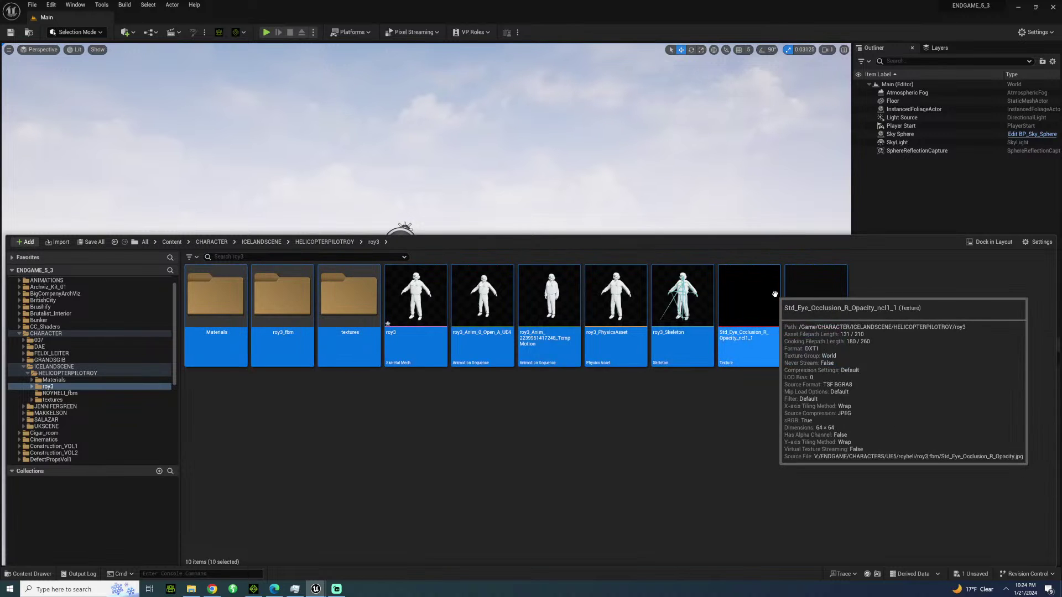
pyautogui.press('Delete')
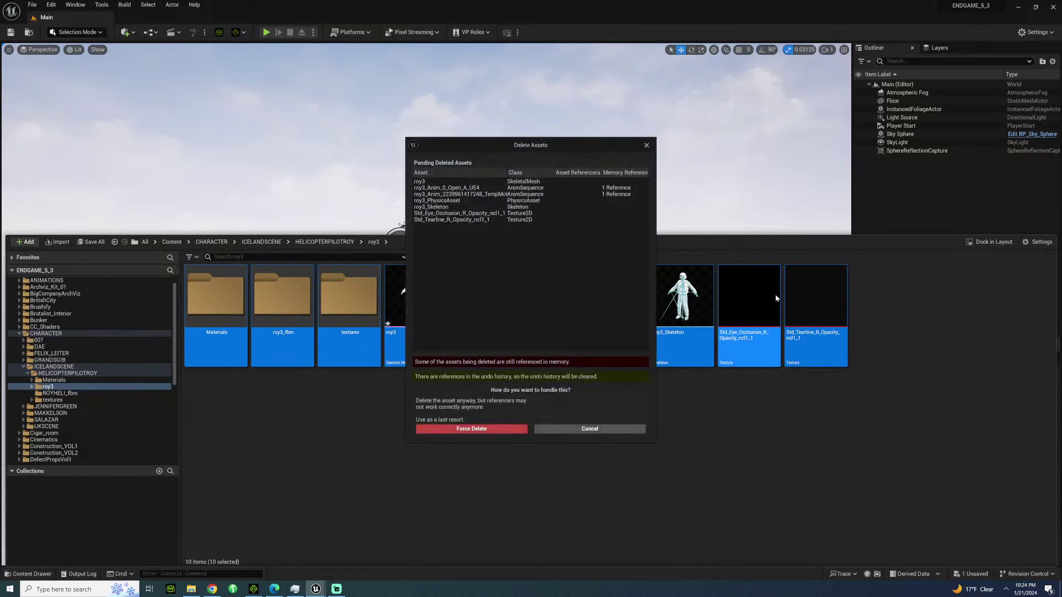
pyautogui.click(477, 430)
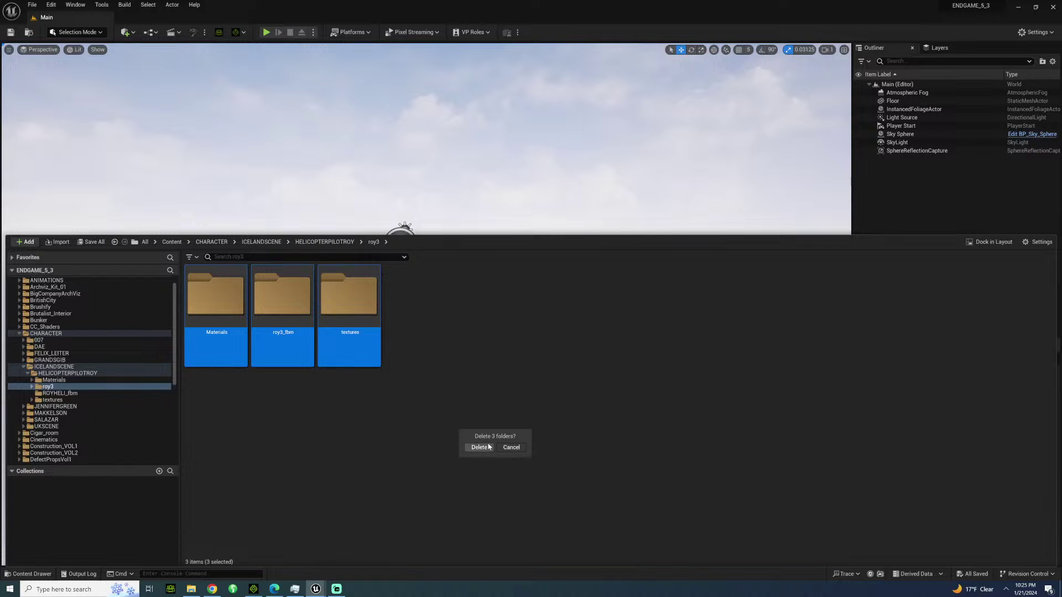
pyautogui.click(478, 447)
pyautogui.click(483, 428)
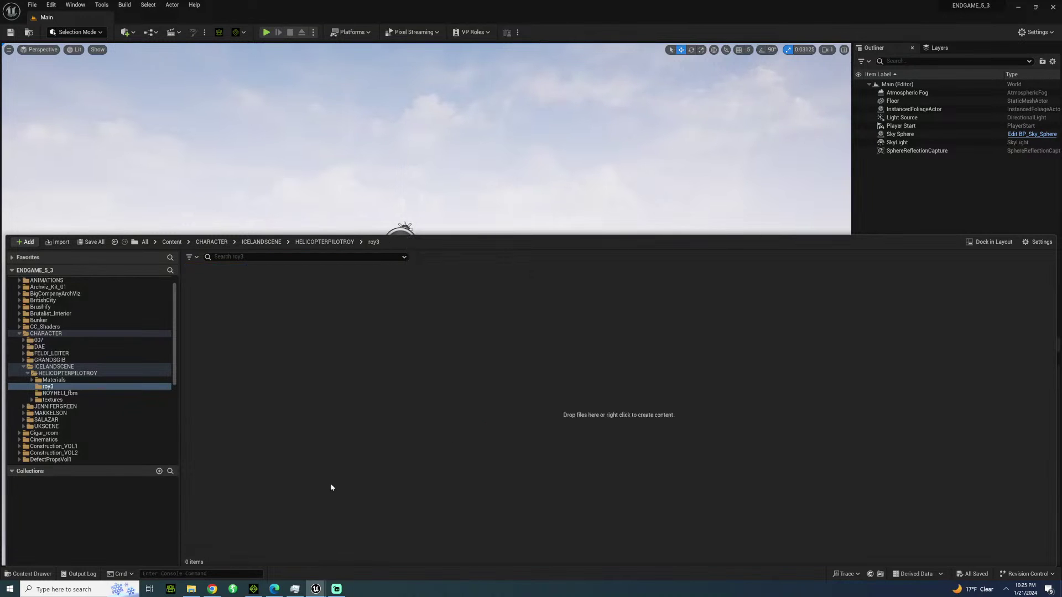
# Switch to iClone 8 and set the roy character's Move X and Y to 0.
pyautogui.click(254, 589)
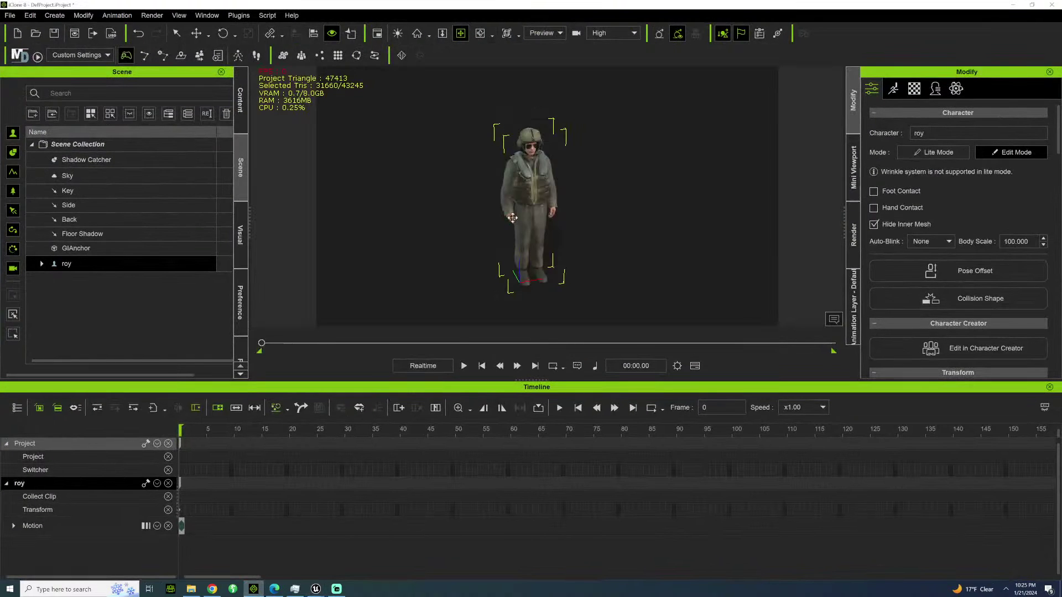
pyautogui.scroll(-4, 887, 277)
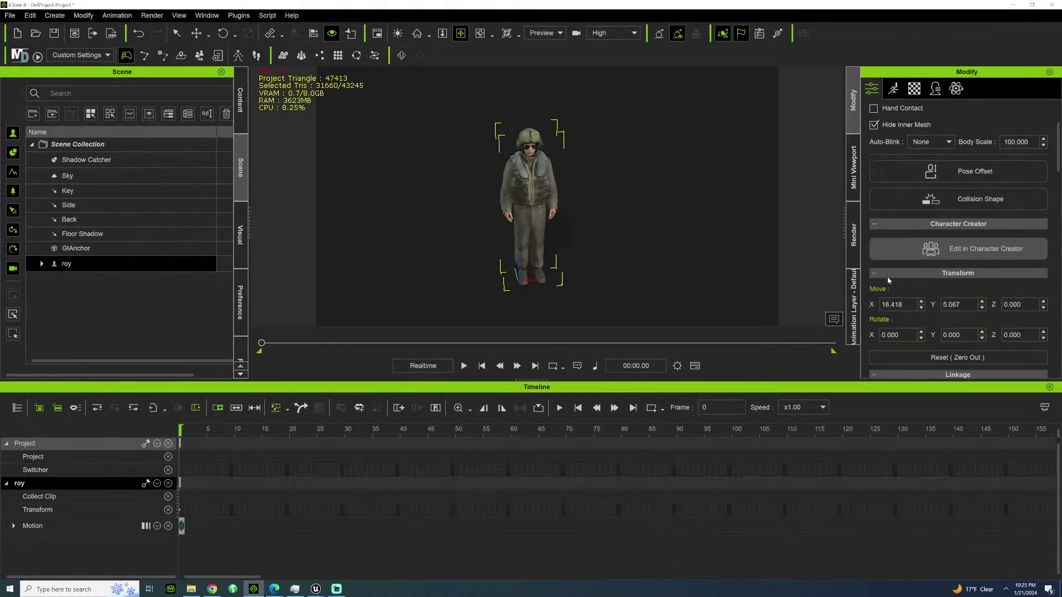
pyautogui.scroll(2, 935, 296)
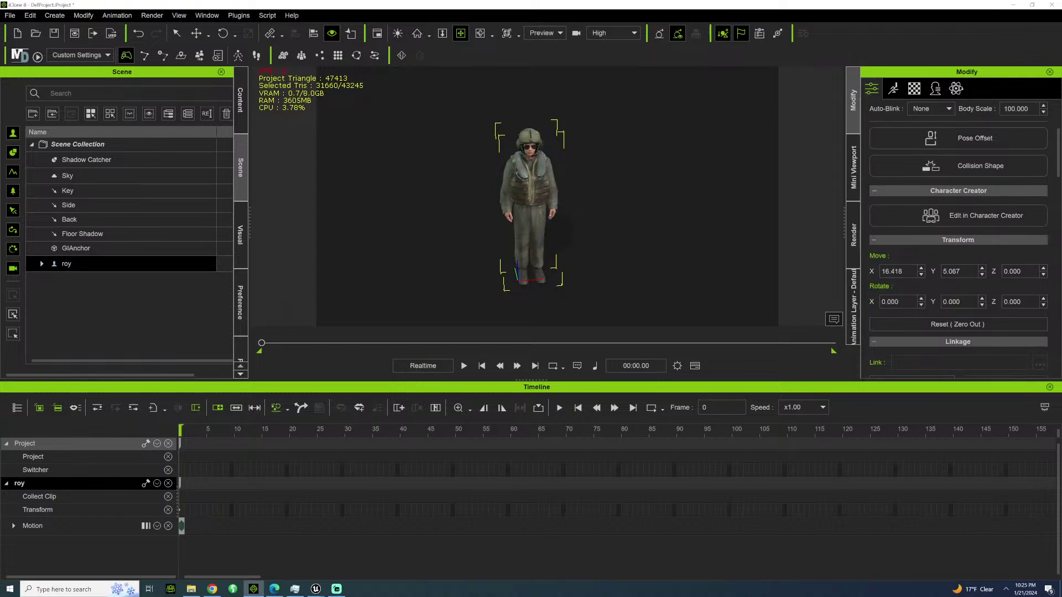
pyautogui.doubleClick(901, 271)
pyautogui.write('0')
pyautogui.press('Return')
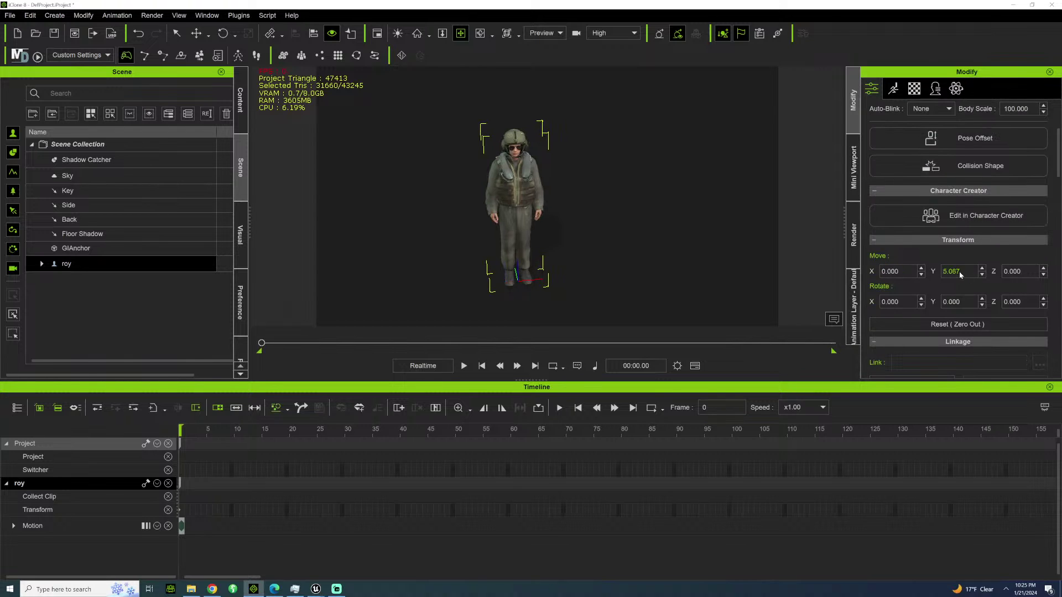
pyautogui.doubleClick(960, 271)
pyautogui.write('0')
pyautogui.press('Return')
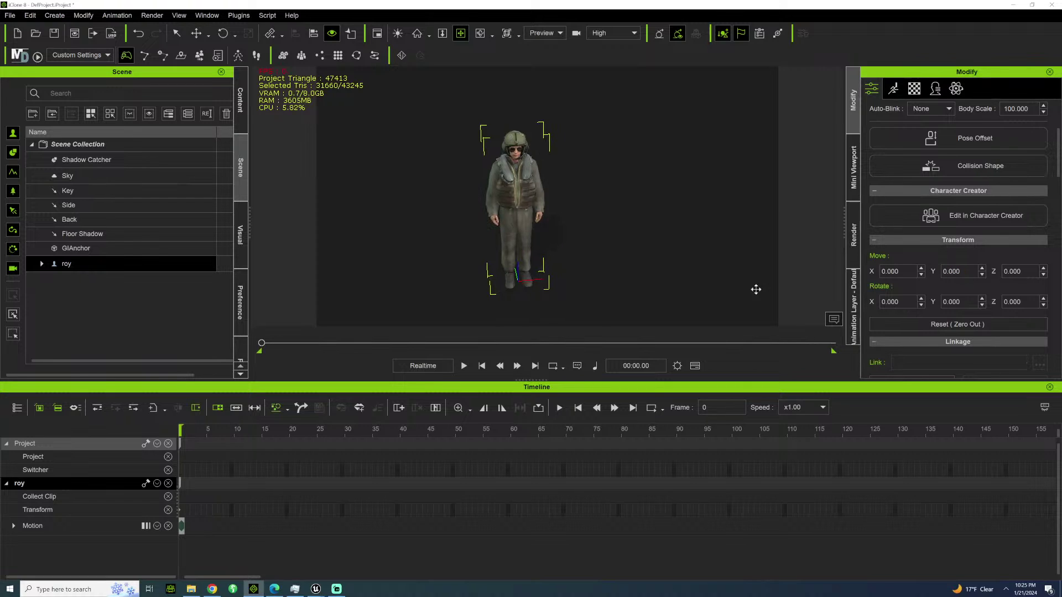
# Open the Unreal Live Link plugin's transfer window and place it over the viewport.
pyautogui.moveTo(535, 140); pyautogui.dragTo(588, 156, button='middle')
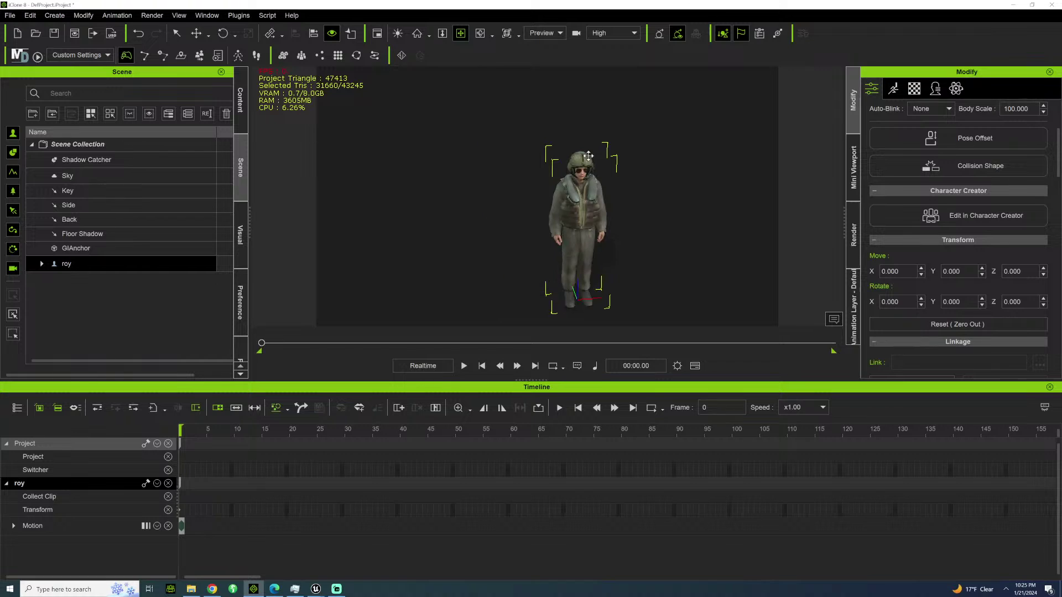
pyautogui.scroll(2, 588, 156)
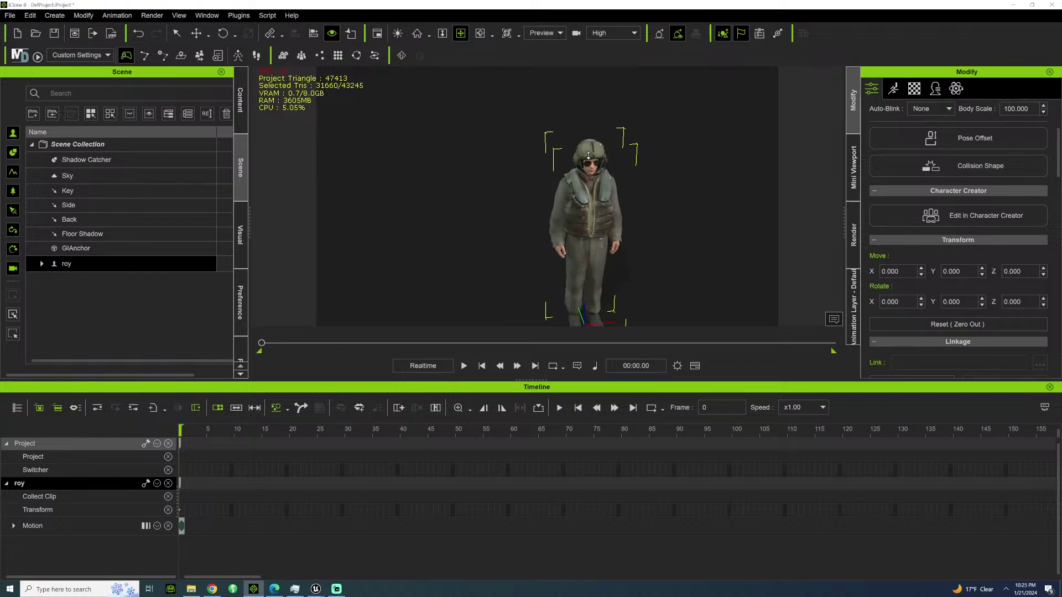
pyautogui.click(264, 16)
pyautogui.moveTo(239, 16)
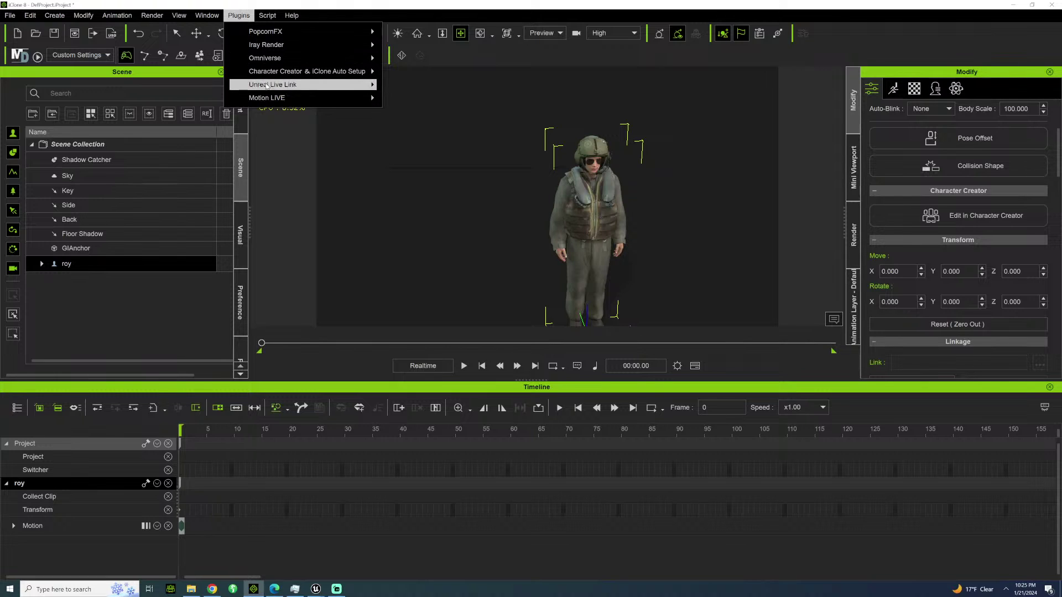
pyautogui.moveTo(365, 84)
pyautogui.click(440, 85)
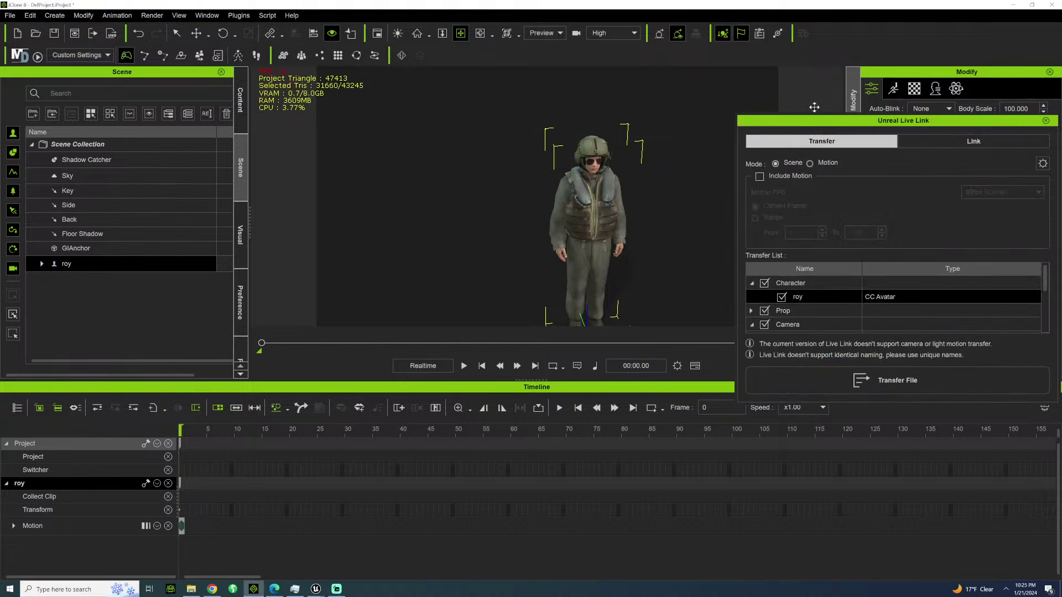
pyautogui.moveTo(859, 117); pyautogui.dragTo(411, 67)
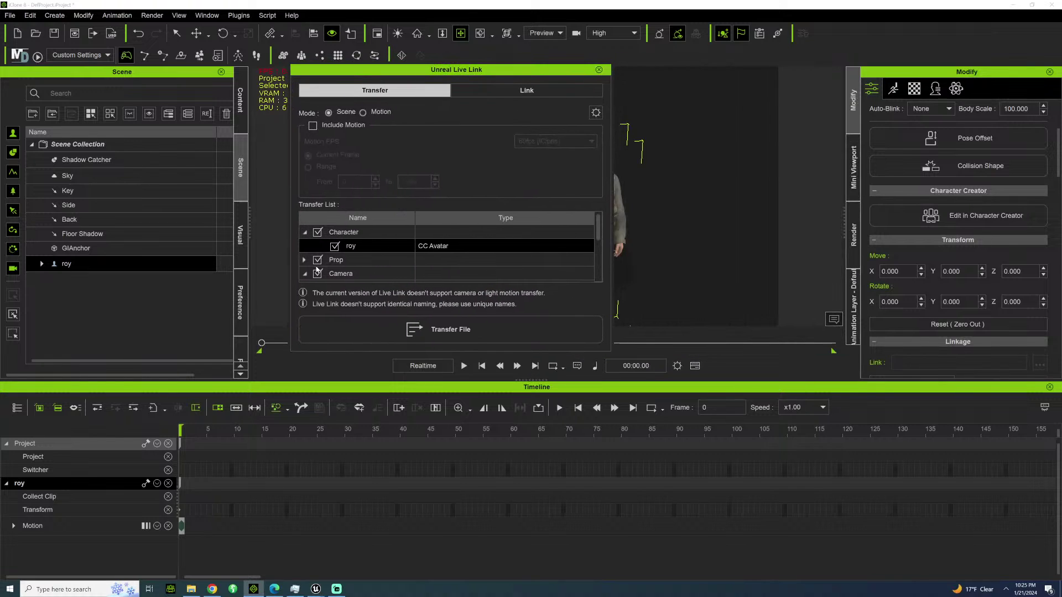
# Exclude props, cameras and lights from the Live Link transfer list, keeping only the roy character, and enlarge the window.
pyautogui.click(317, 260)
pyautogui.click(317, 274)
pyautogui.moveTo(598, 235); pyautogui.dragTo(604, 267)
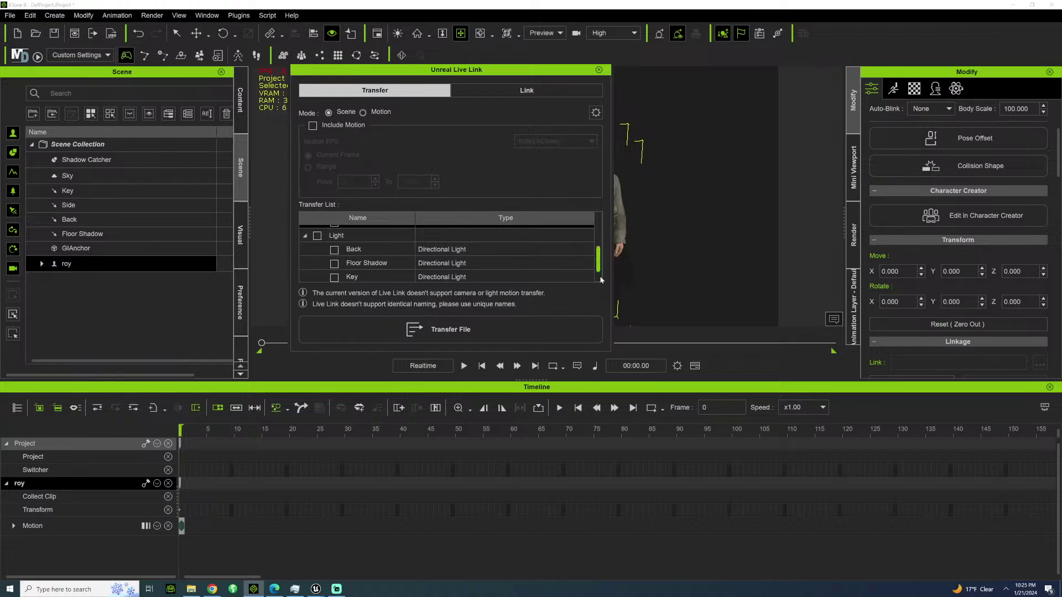
pyautogui.moveTo(601, 277); pyautogui.dragTo(604, 182)
pyautogui.click(344, 232)
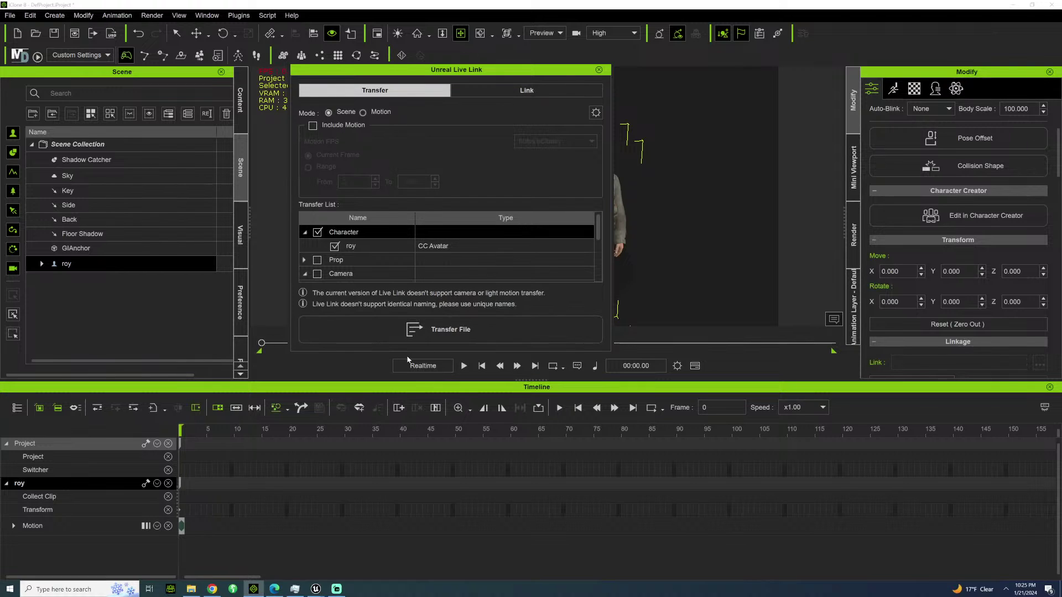
pyautogui.moveTo(428, 352); pyautogui.dragTo(428, 404)
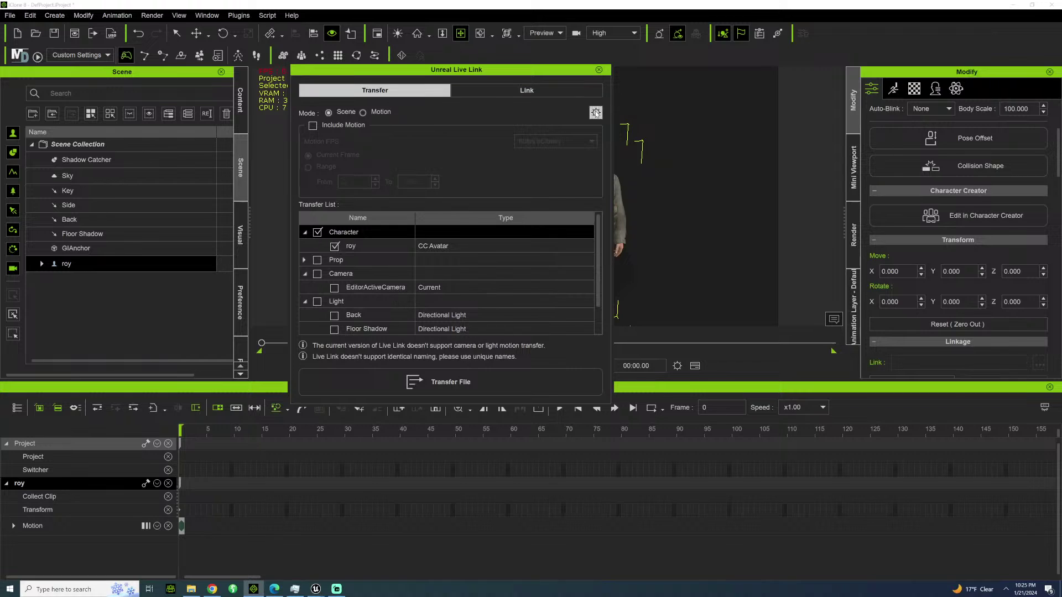
# Review the transfer file settings and transfer the roy character file to Unreal Engine.
pyautogui.click(596, 113)
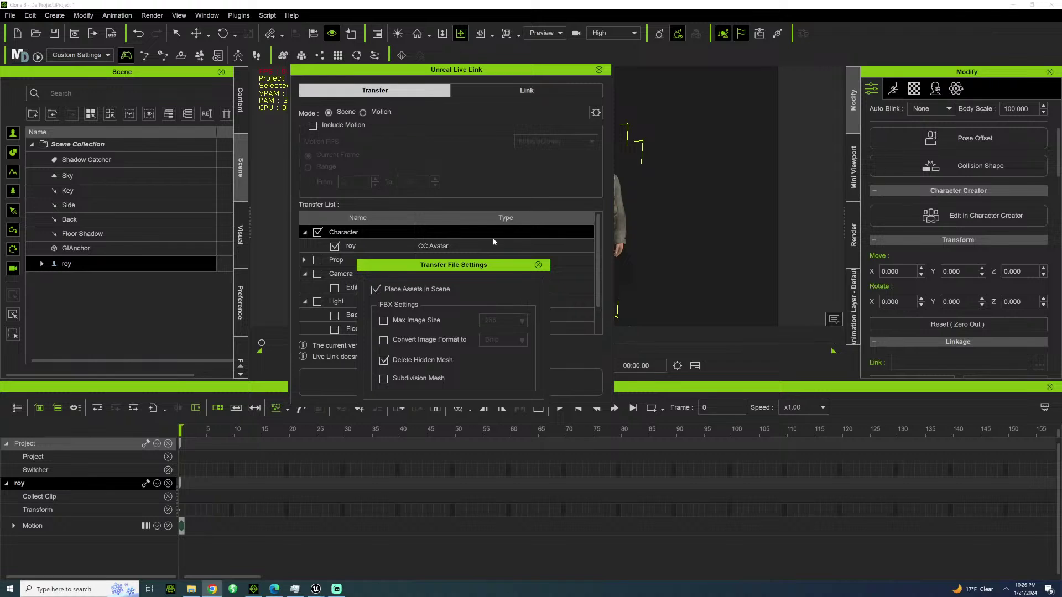
pyautogui.click(538, 265)
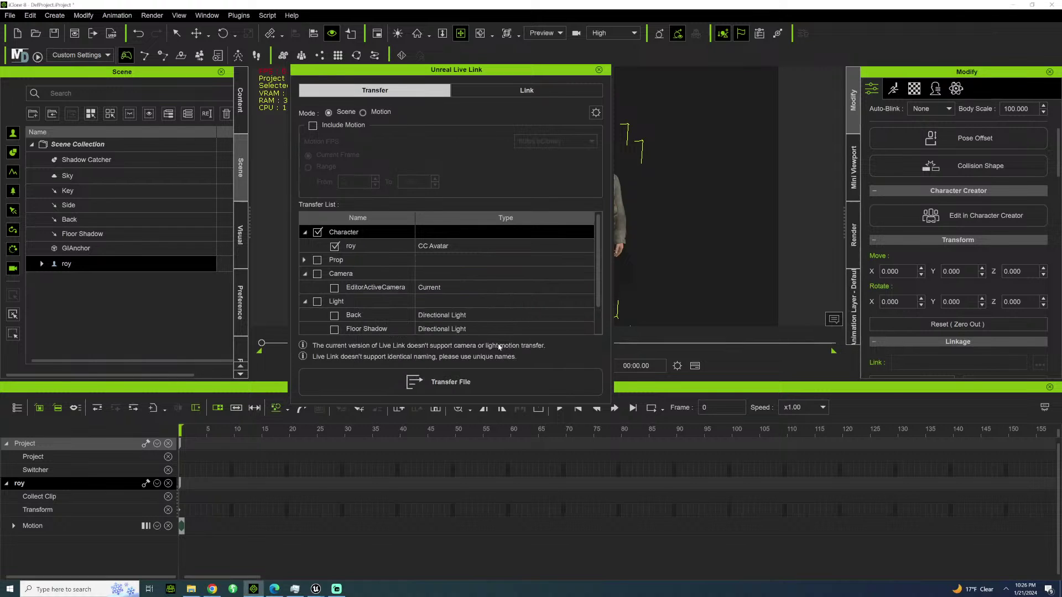
pyautogui.click(476, 382)
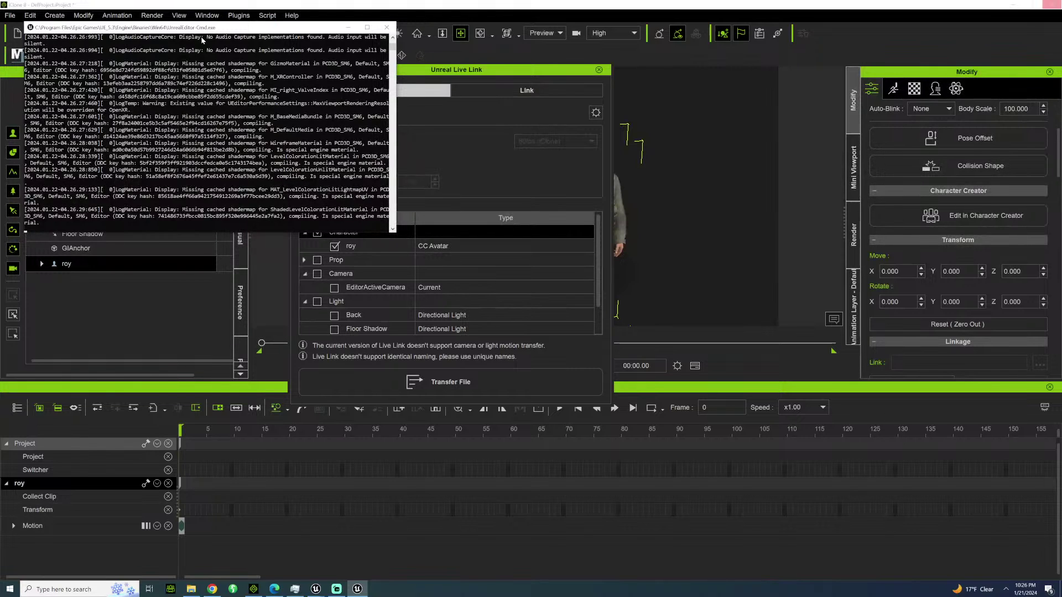
# Move the Unreal Editor command window beside the Live Link options and read through its log.
pyautogui.moveTo(220, 29); pyautogui.dragTo(710, 40)
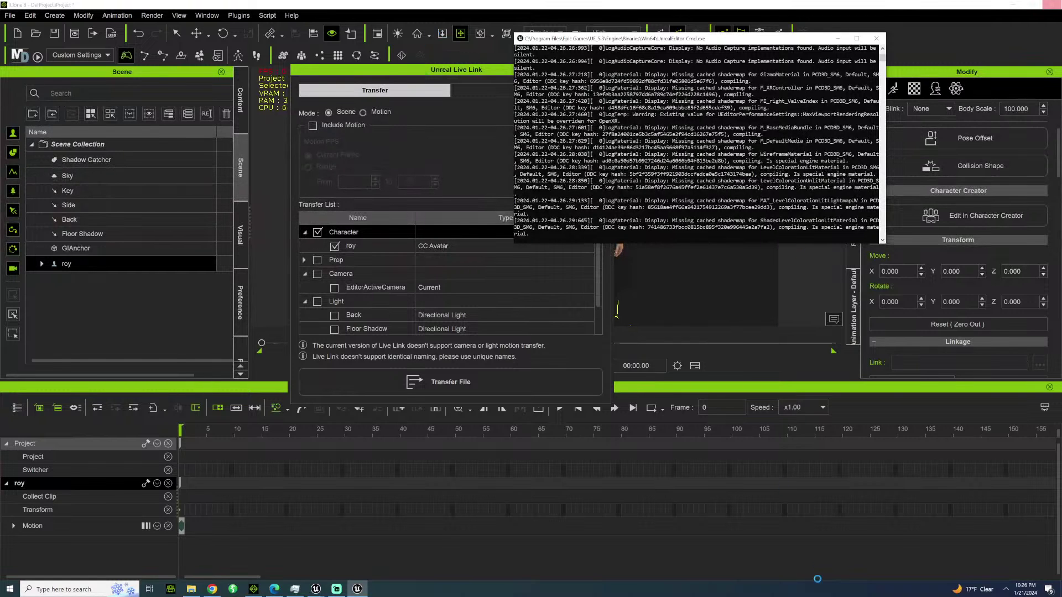
pyautogui.moveTo(657, 39); pyautogui.dragTo(546, 60)
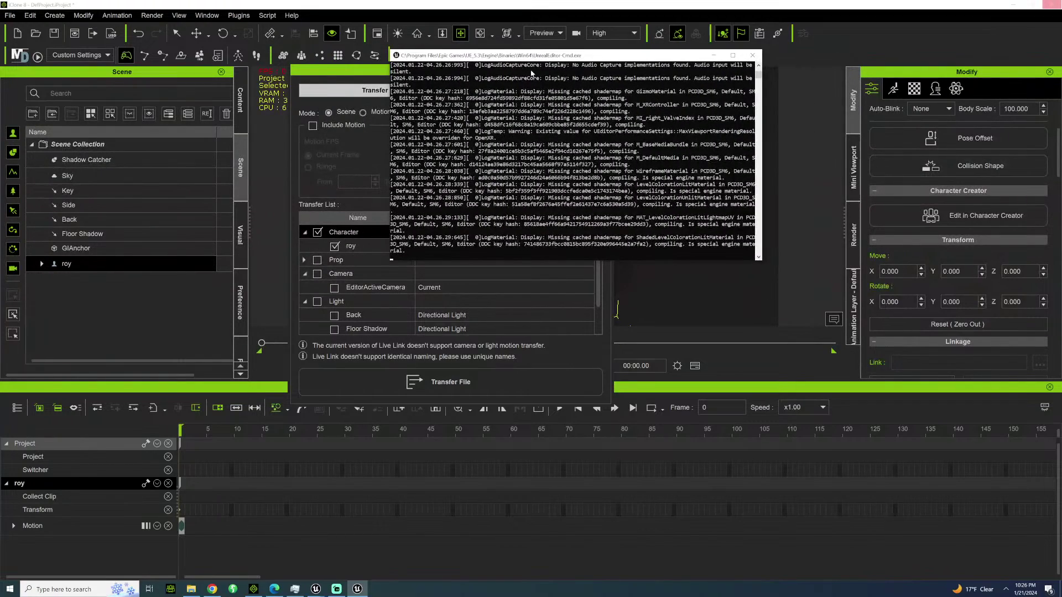
pyautogui.scroll(-2, 419, 138)
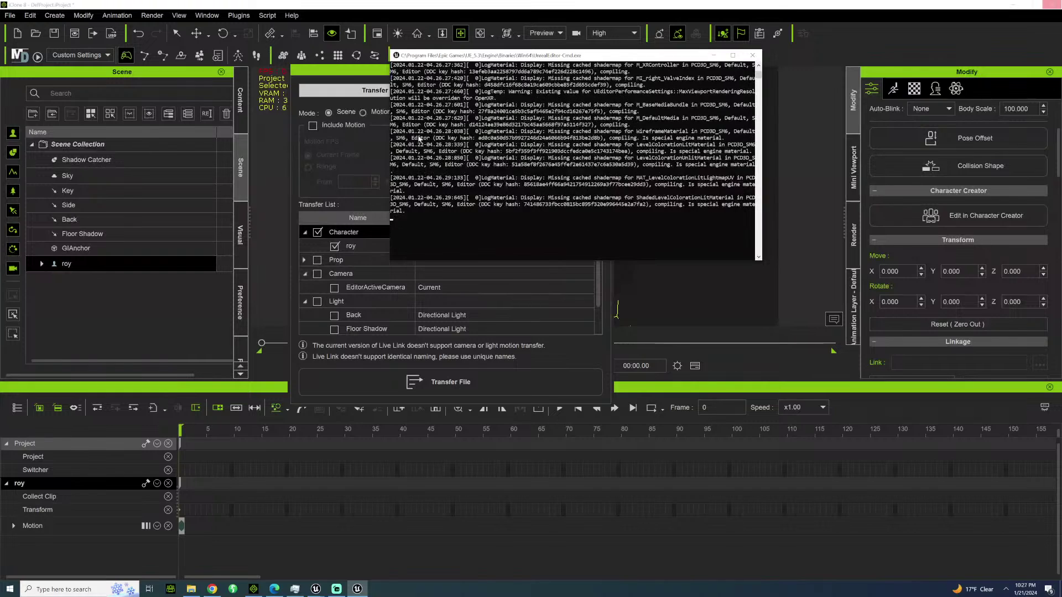
pyautogui.scroll(2, 475, 130)
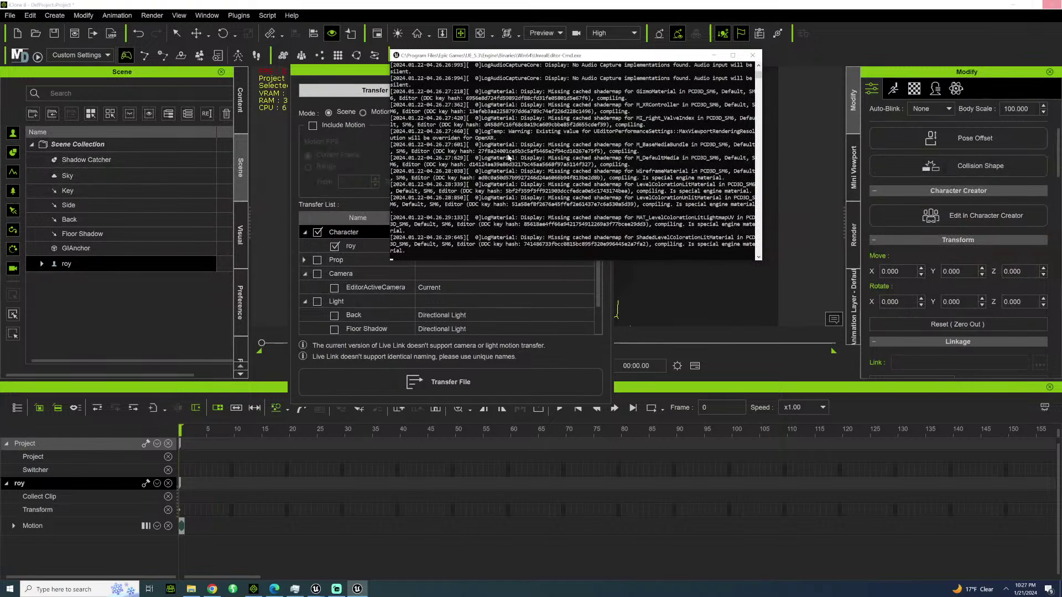
pyautogui.scroll(-1, 508, 158)
# Switch to the ENDGAME_5_3 project in Unreal Engine and open the HELICOPTERPILOTROY folder.
pyautogui.moveTo(316, 589)
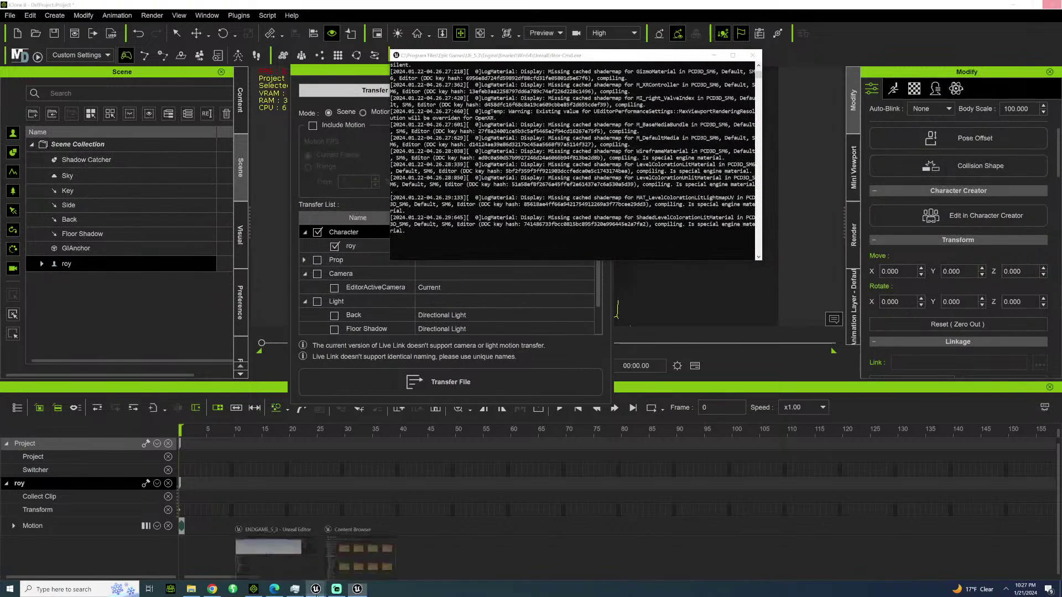
pyautogui.click(280, 556)
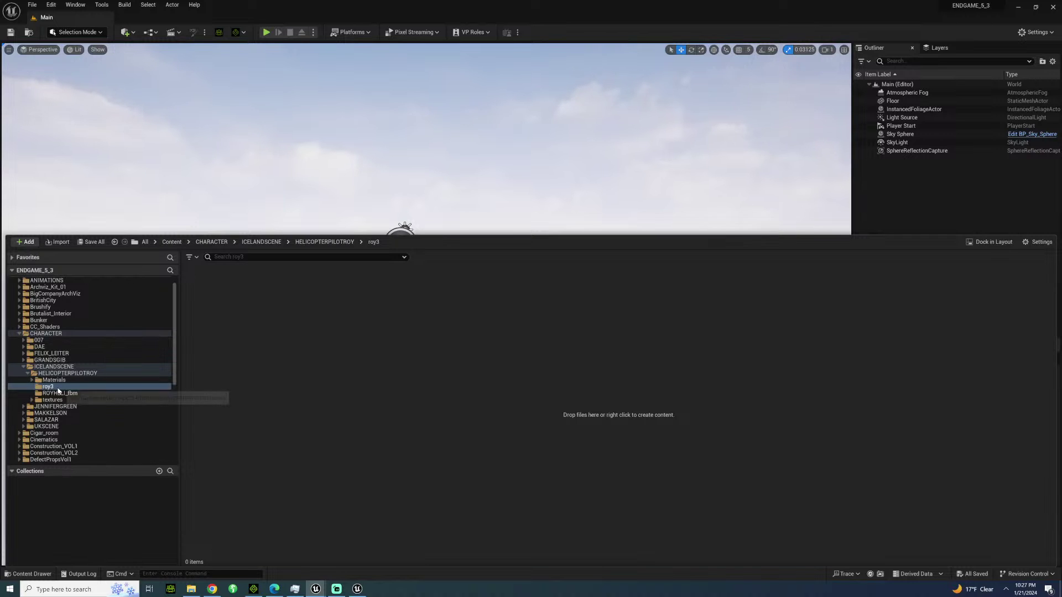
pyautogui.click(81, 374)
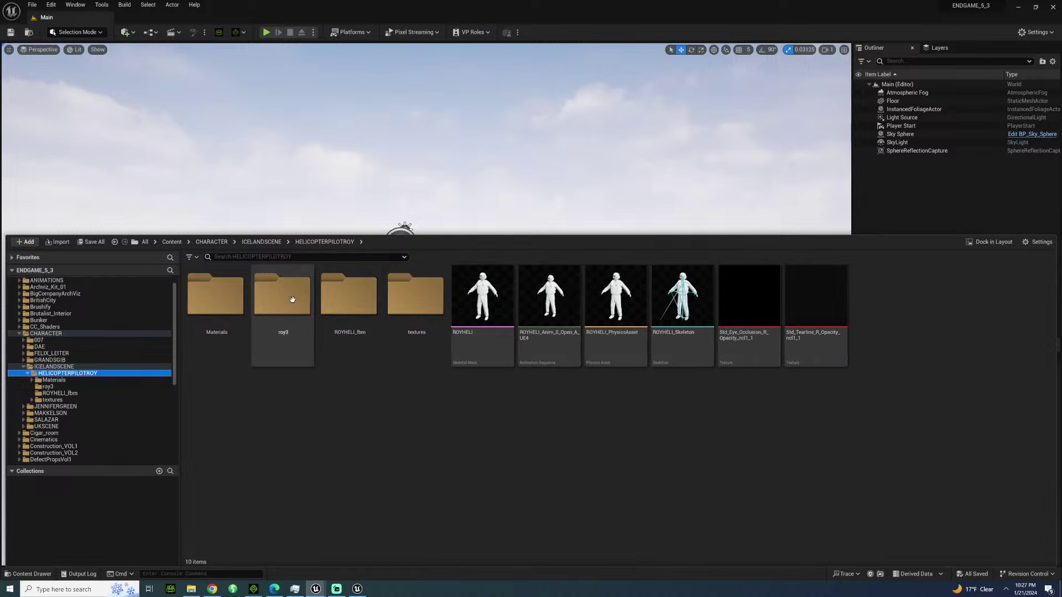
# Place the ROYHELI skeletal mesh on the floor, inspect it up close and delete it from the level.
pyautogui.moveTo(438, 157); pyautogui.dragTo(392, 198, button='right')
pyautogui.click(30, 574)
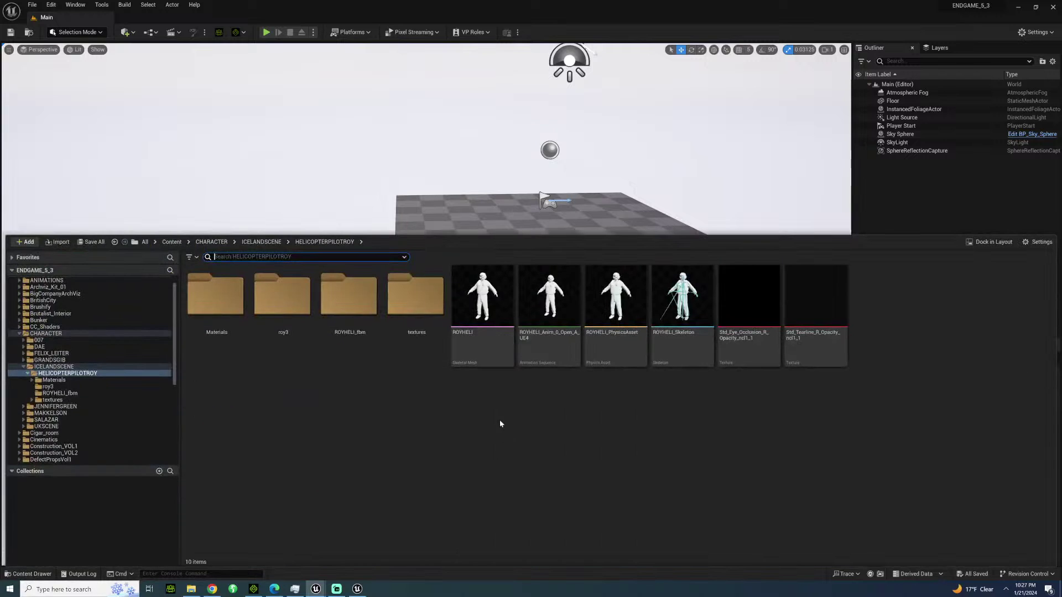
pyautogui.moveTo(485, 316); pyautogui.dragTo(486, 252)
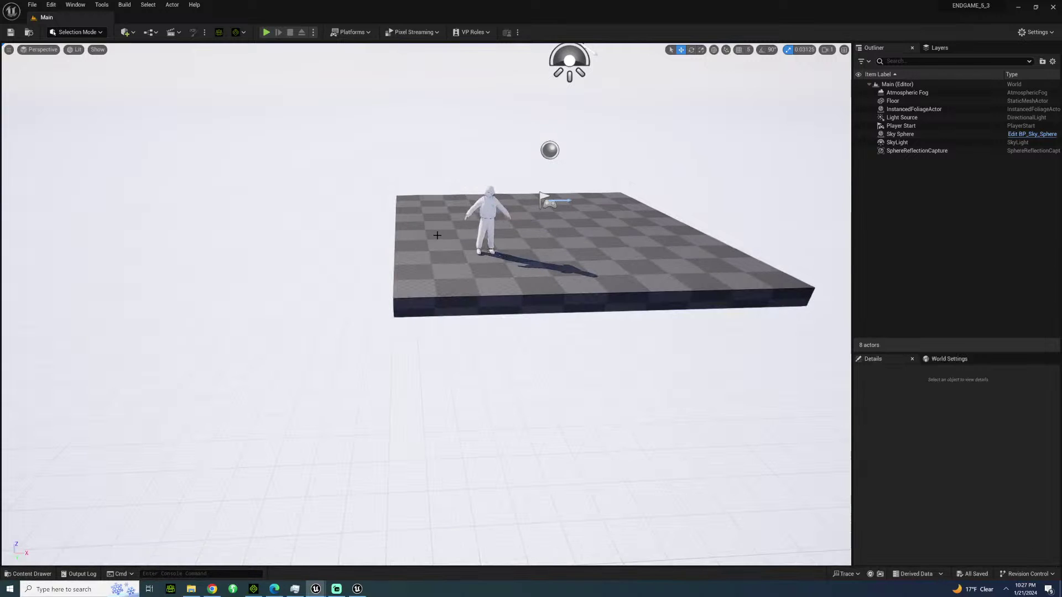
pyautogui.moveTo(97, 147)
pyautogui.mouseDown(button='right')
pyautogui.moveTo(172, 99)
pyautogui.moveTo(72, 138)
pyautogui.moveTo(166, 99)
pyautogui.moveTo(138, 128)
pyautogui.moveTo(213, 108)
pyautogui.moveTo(100, 162)
pyautogui.mouseUp(button='right')
pyautogui.press('w')
pyautogui.press('s')
pyautogui.press('w')
pyautogui.press('s')
pyautogui.press('w')
pyautogui.press('Delete')
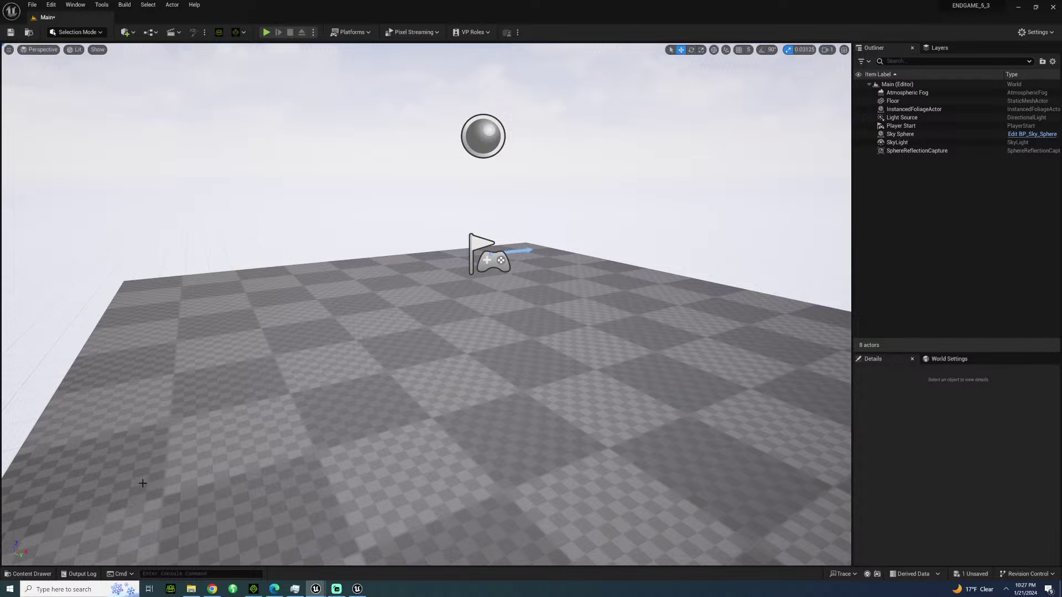
# Browse the ICELANDSCENE and CHARACTER folders in the project content to check for the transferred character.
pyautogui.click(28, 573)
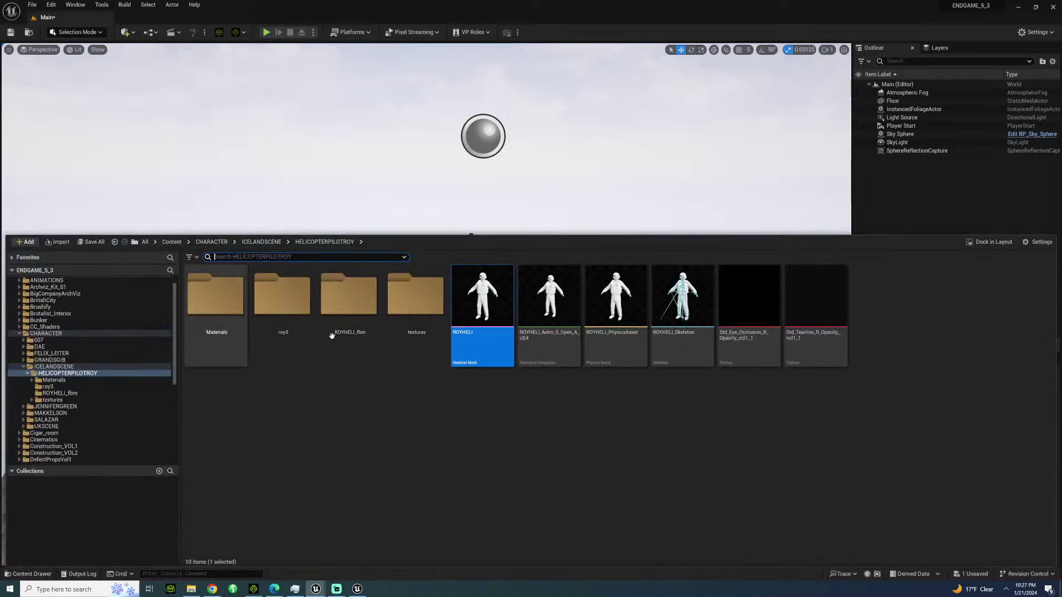
pyautogui.click(567, 432)
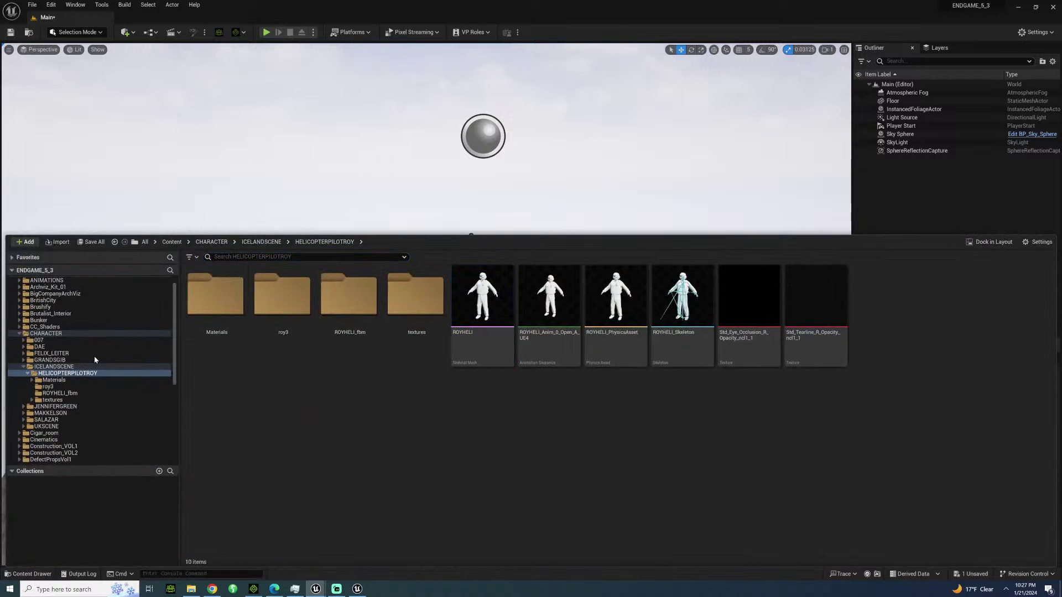
pyautogui.click(72, 367)
pyautogui.click(54, 334)
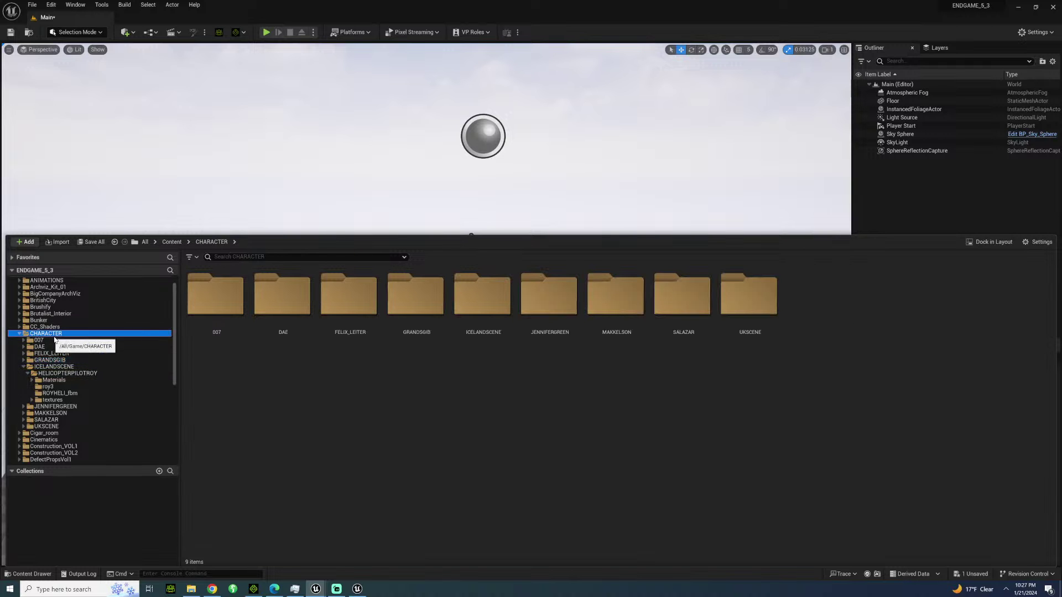
pyautogui.press('s')
pyautogui.moveTo(377, 170); pyautogui.dragTo(363, 154, button='right')
pyautogui.press('w')
pyautogui.press('s')
pyautogui.press('w')
pyautogui.press('s')
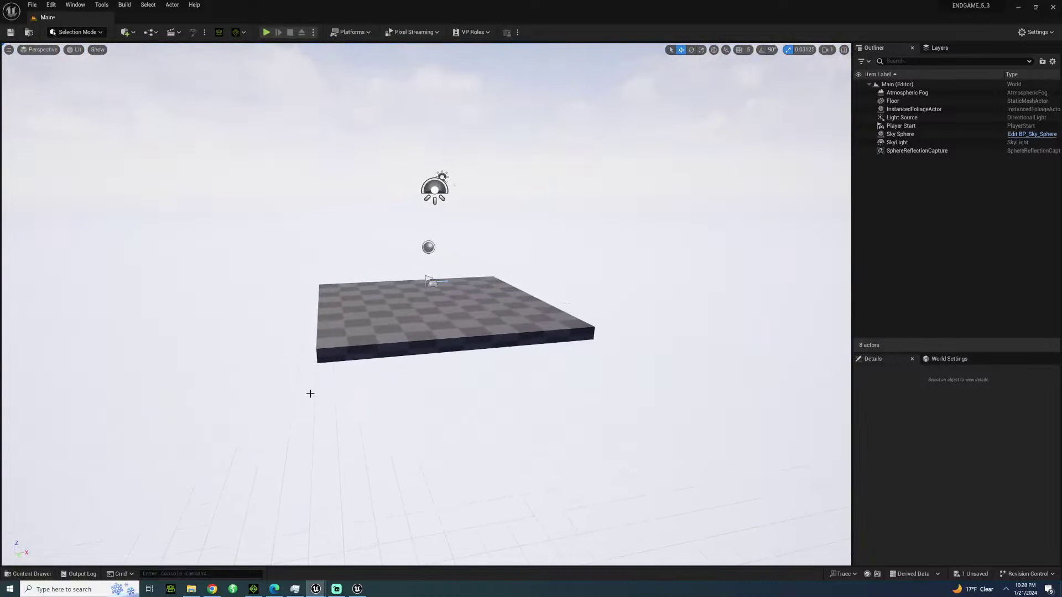
# Bring the Unreal Editor command window to the front to check the transfer log.
pyautogui.click(357, 589)
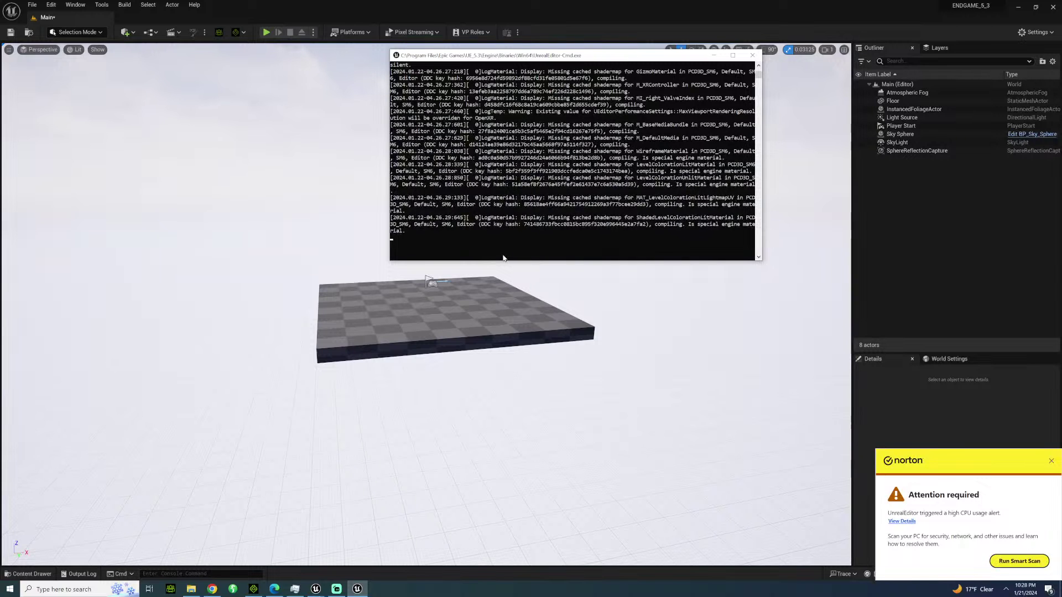
# Check the transfer's progress in iClone 8 and the Unreal Editor command window, returning to the Main level in Unreal Engine.
pyautogui.press('w')
pyautogui.moveTo(475, 454)
pyautogui.mouseDown(button='right')
pyautogui.moveTo(435, 429)
pyautogui.moveTo(475, 454)
pyautogui.mouseUp(button='right')
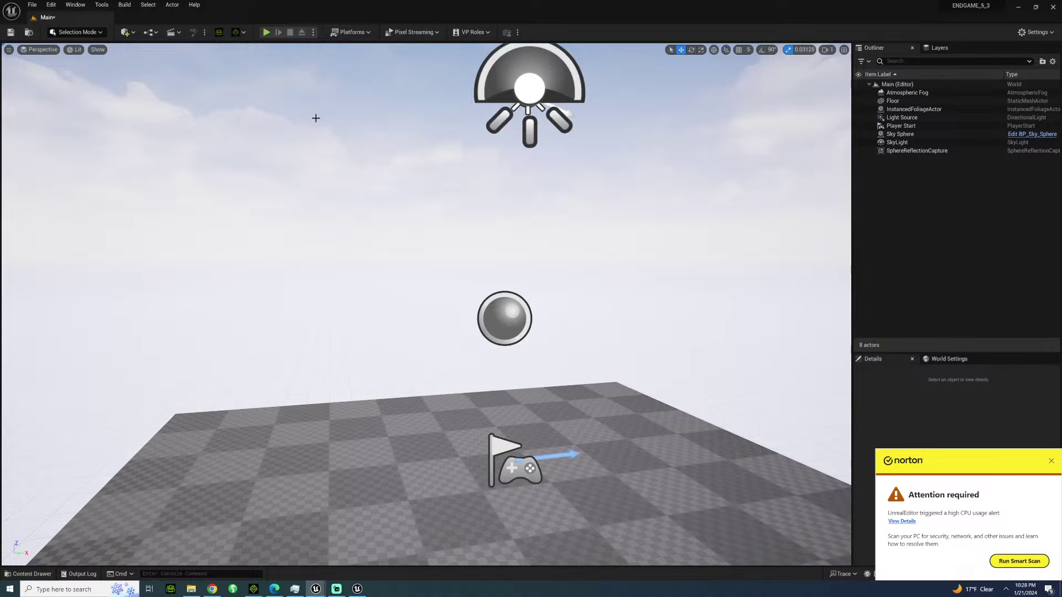
pyautogui.click(258, 589)
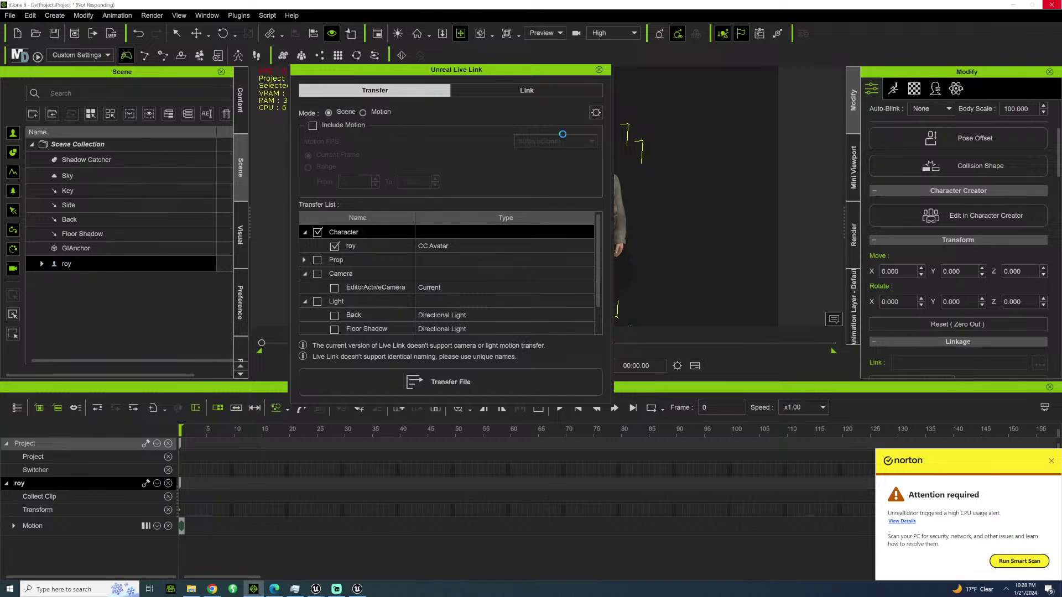
pyautogui.click(358, 589)
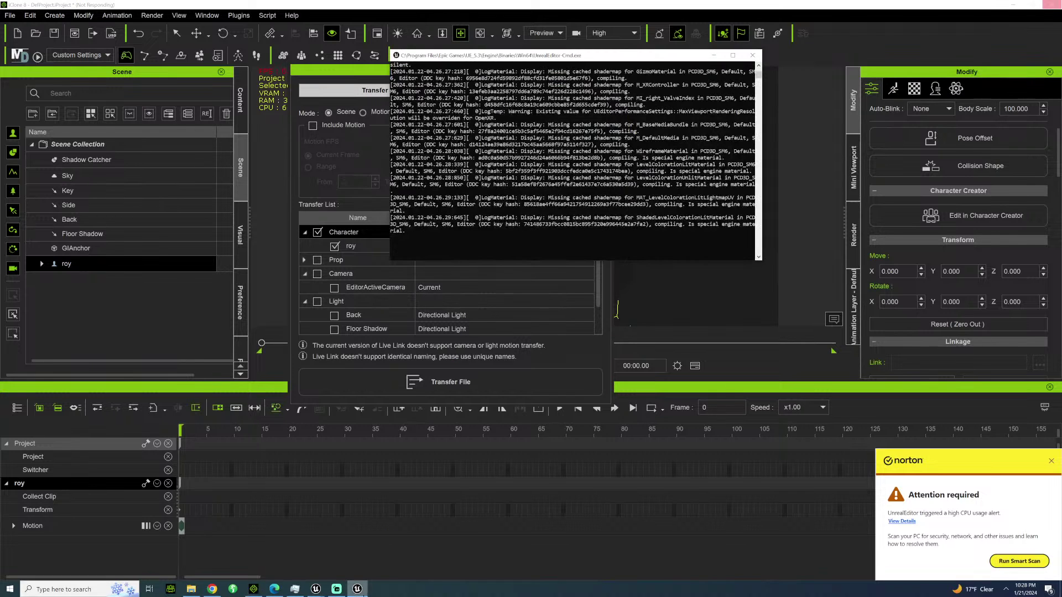
pyautogui.moveTo(317, 590)
pyautogui.click(293, 551)
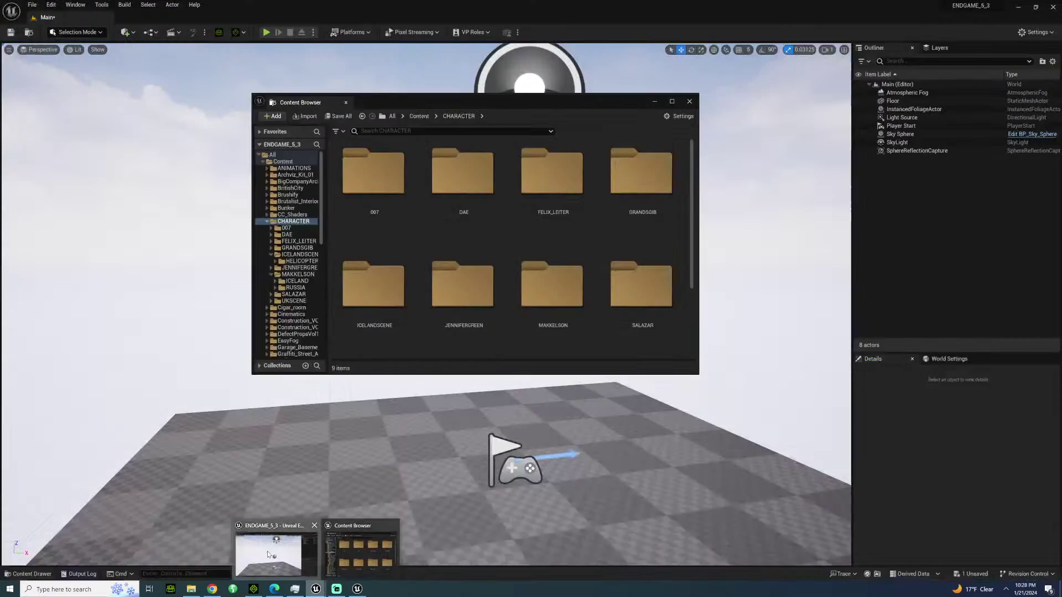
pyautogui.press('s')
pyautogui.moveTo(332, 354); pyautogui.dragTo(313, 393, button='right')
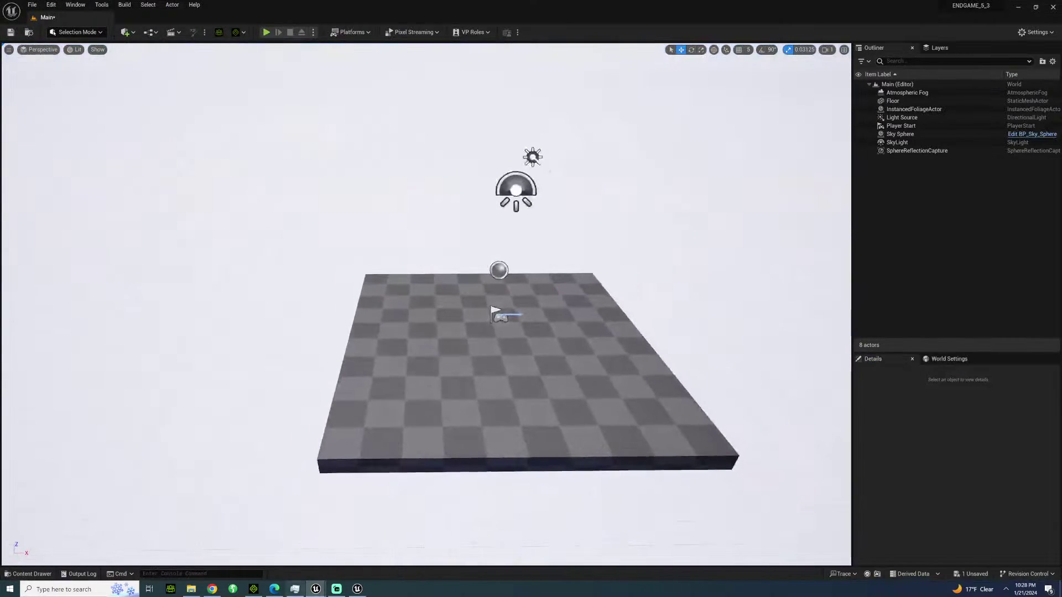
# Switch to iClone 8 and read the newest entries in the Unreal Editor command log.
pyautogui.moveTo(317, 588)
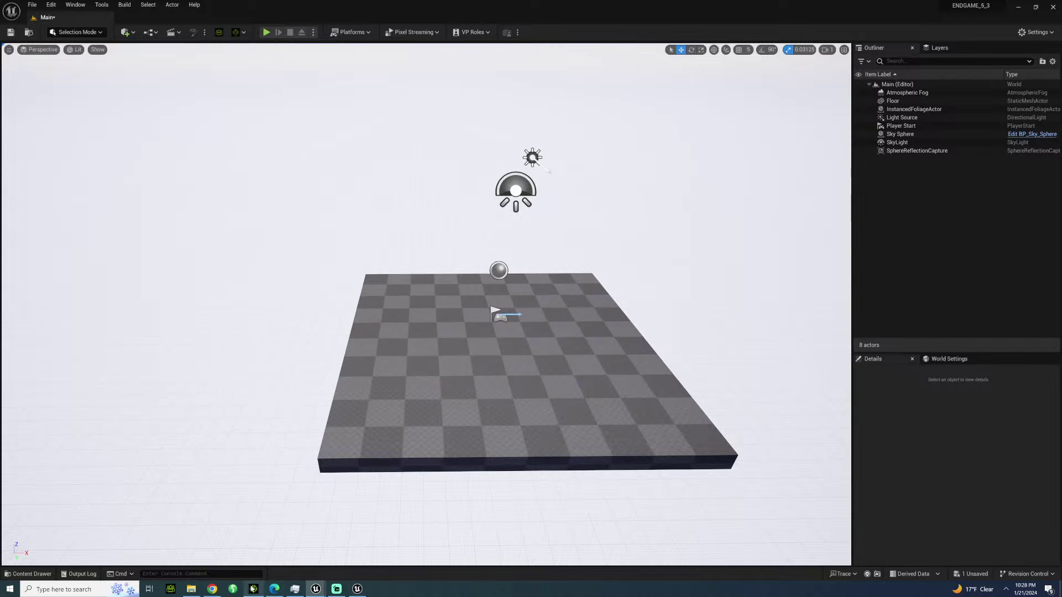
pyautogui.click(254, 588)
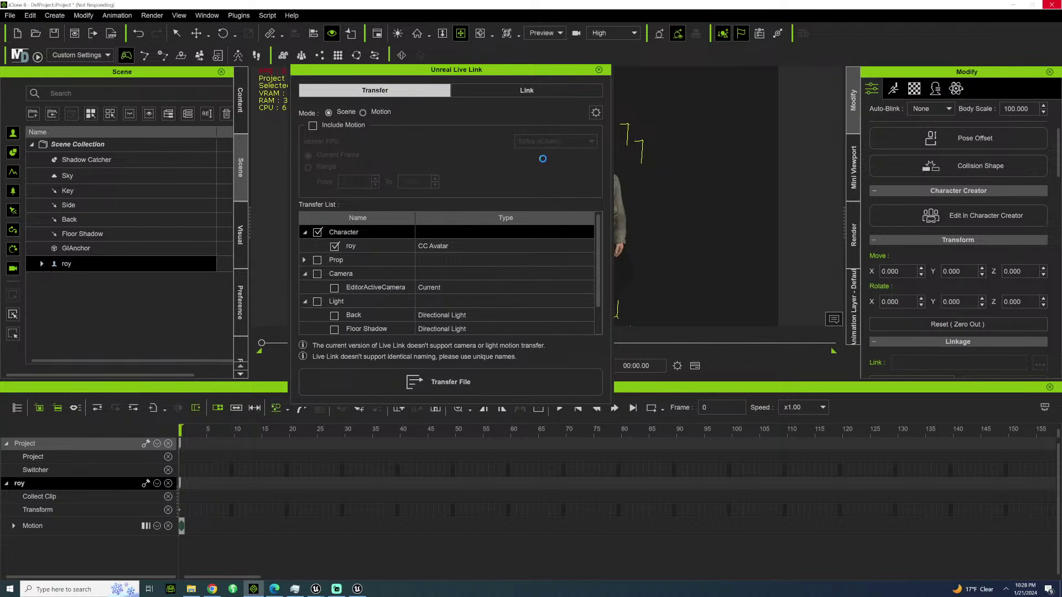
pyautogui.click(357, 588)
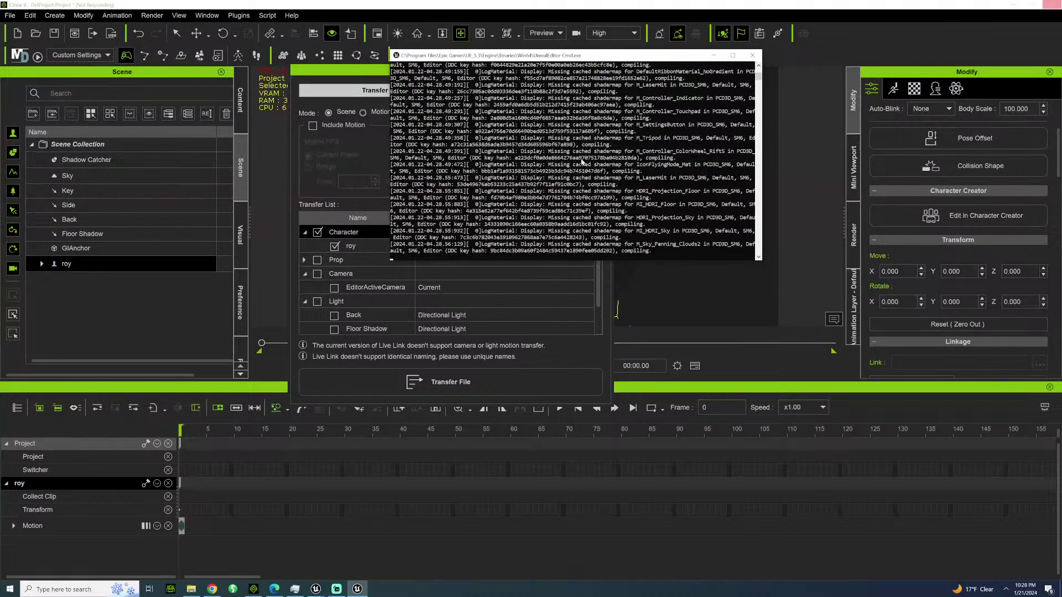
pyautogui.scroll(-3, 575, 166)
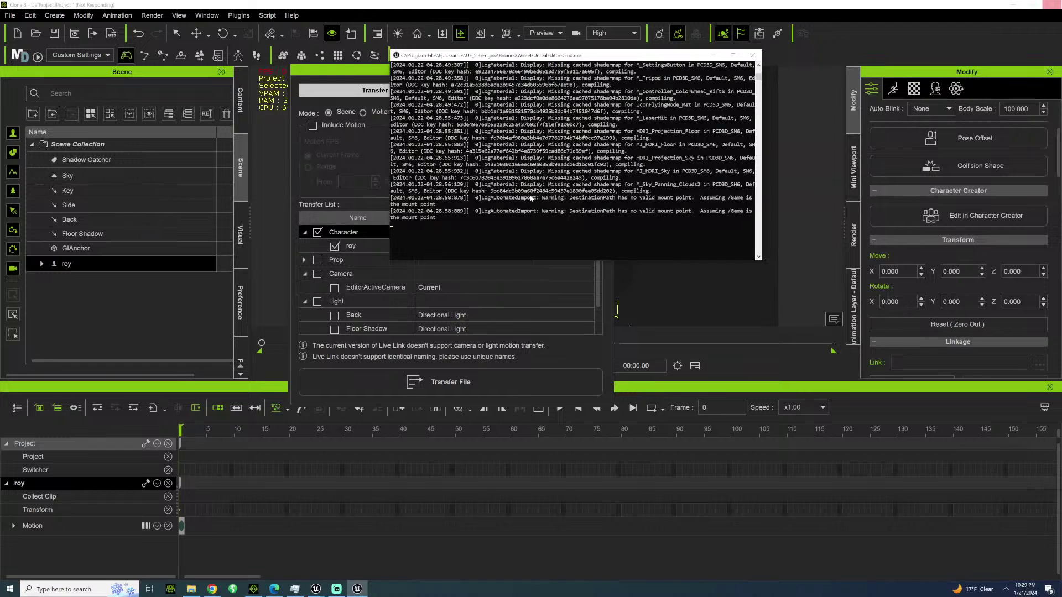
pyautogui.scroll(-2, 531, 198)
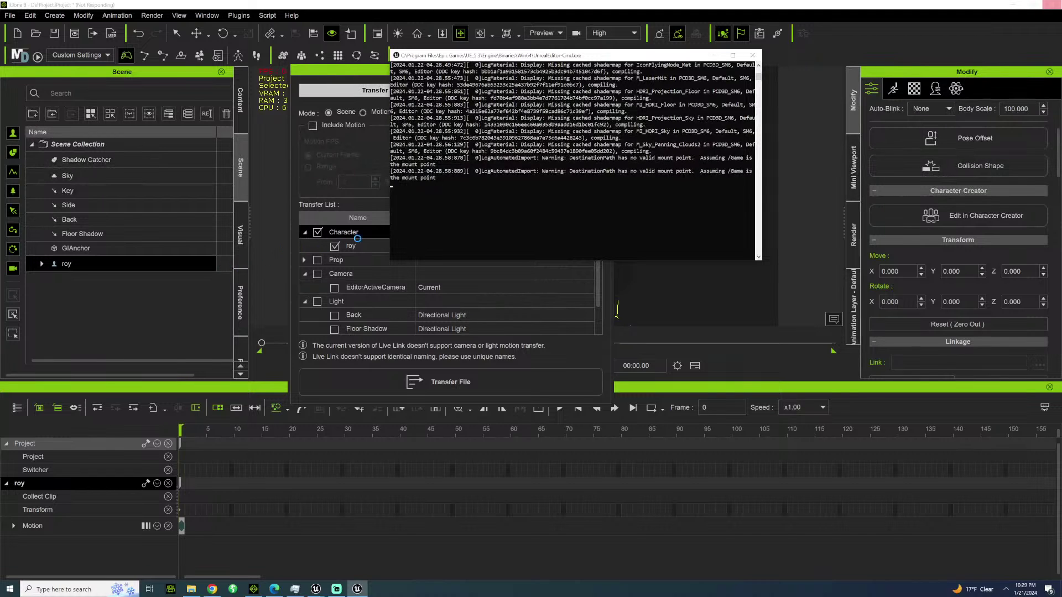
# Return to Unreal Engine and look through the CC_Shaders folder and the remaining project folders for the transferred character.
pyautogui.click(316, 589)
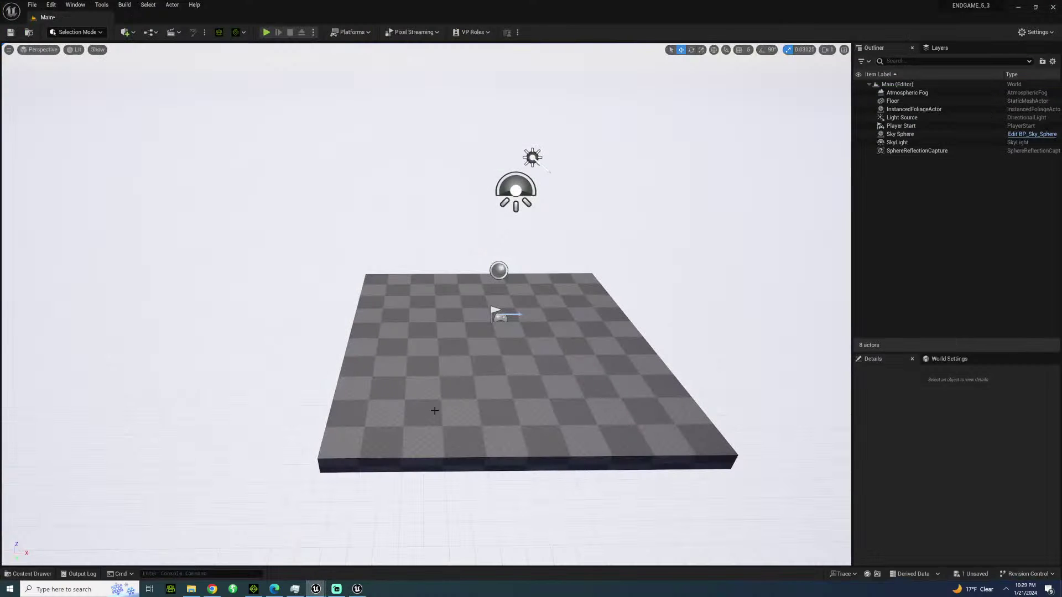
pyautogui.click(45, 573)
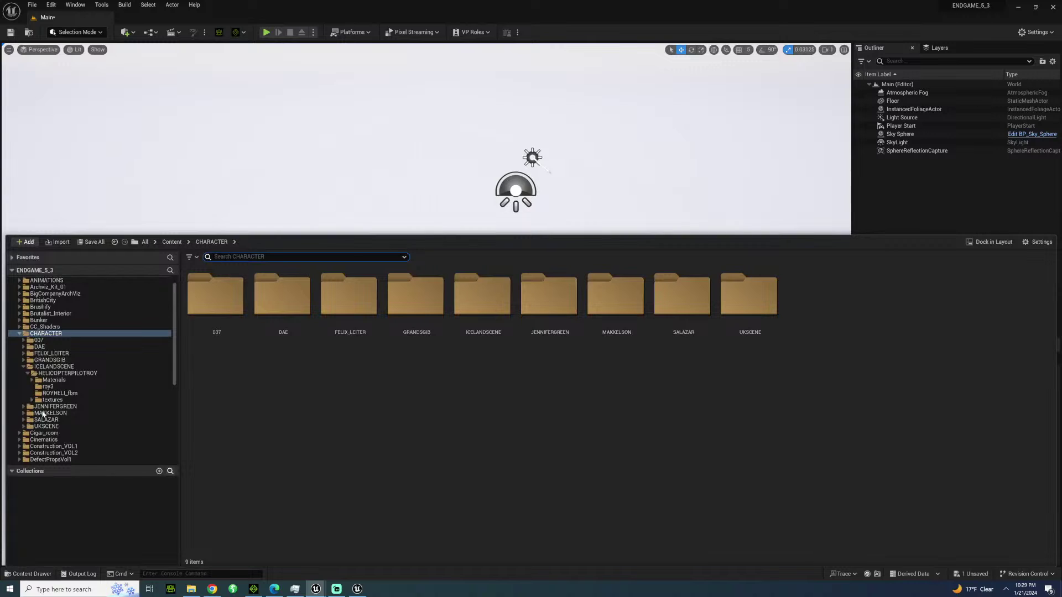
pyautogui.click(45, 326)
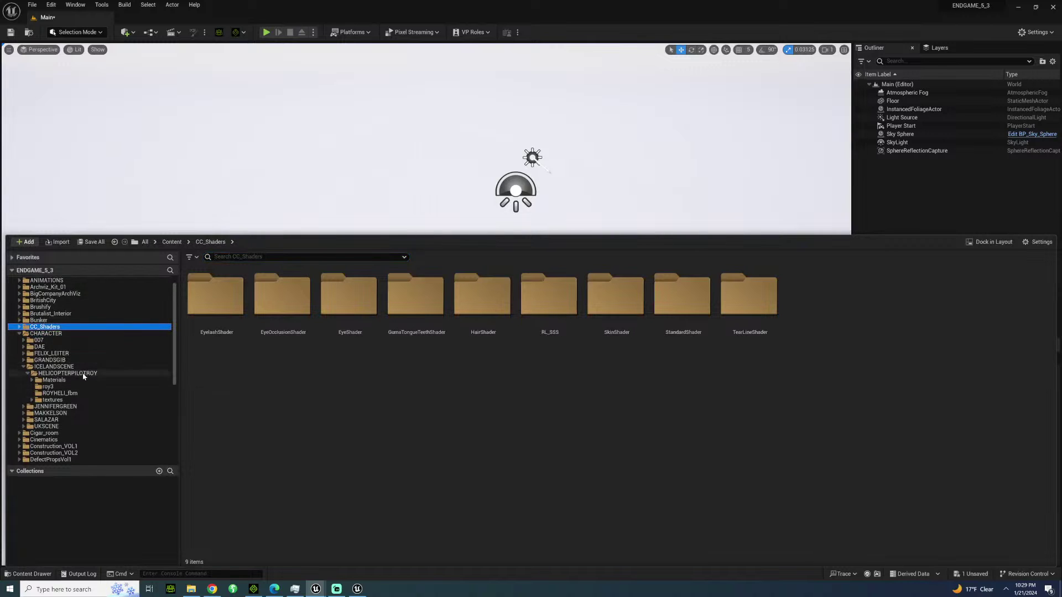
pyautogui.scroll(-10, 83, 376)
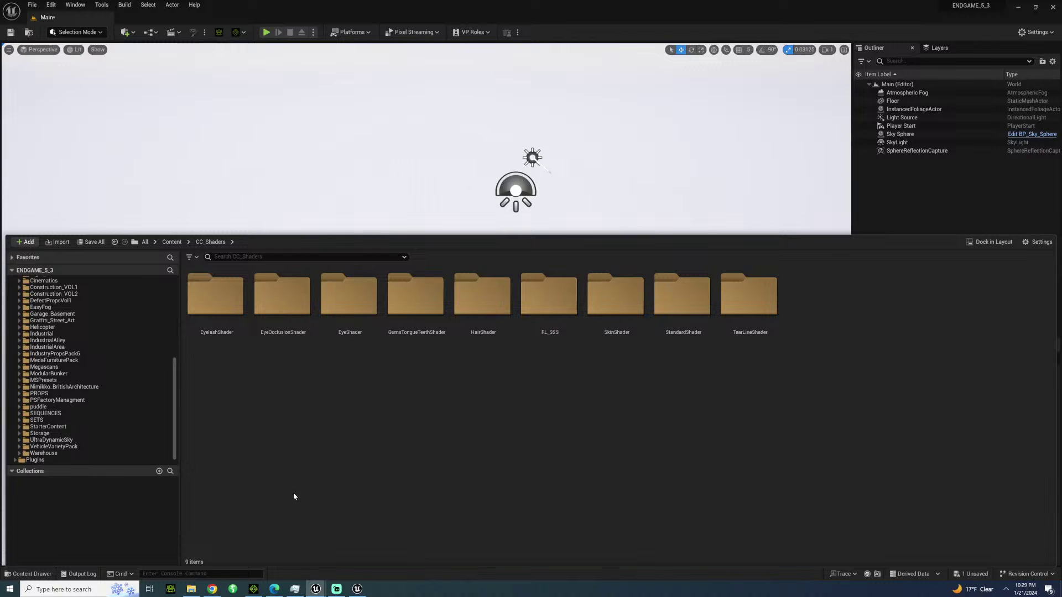
pyautogui.click(31, 574)
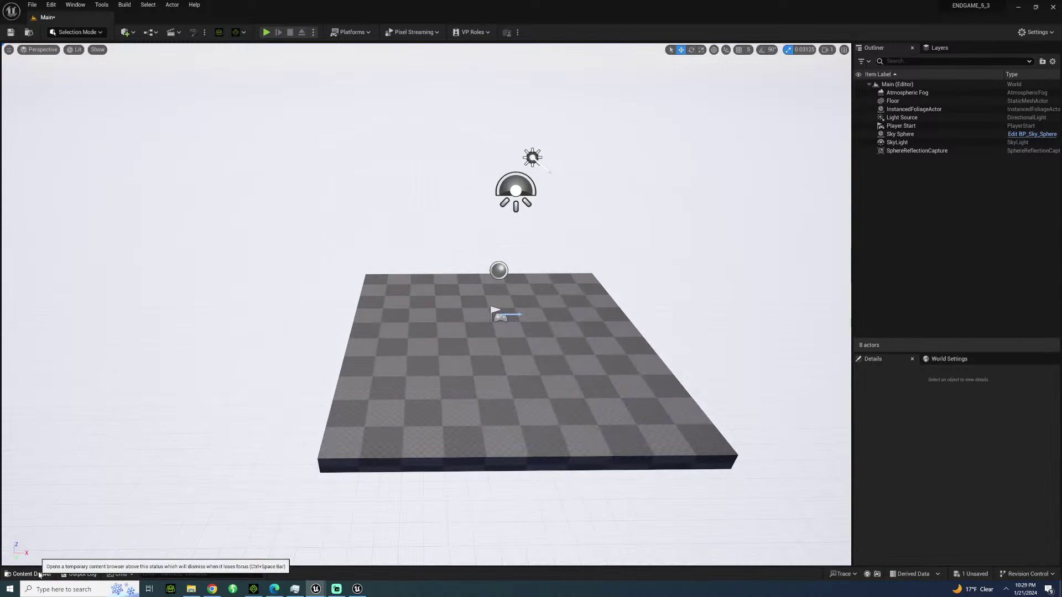
# Open the ICELAND_MAKKELSONHOTEL level from the SETS/ICELAND folder without saving the changes to Main.
pyautogui.click(32, 573)
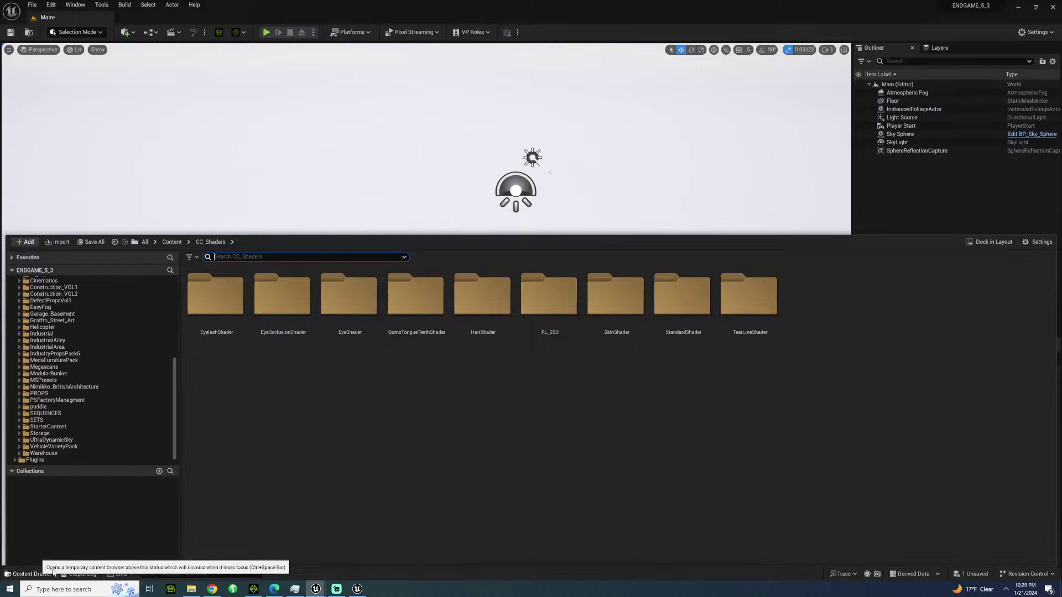
pyautogui.click(33, 419)
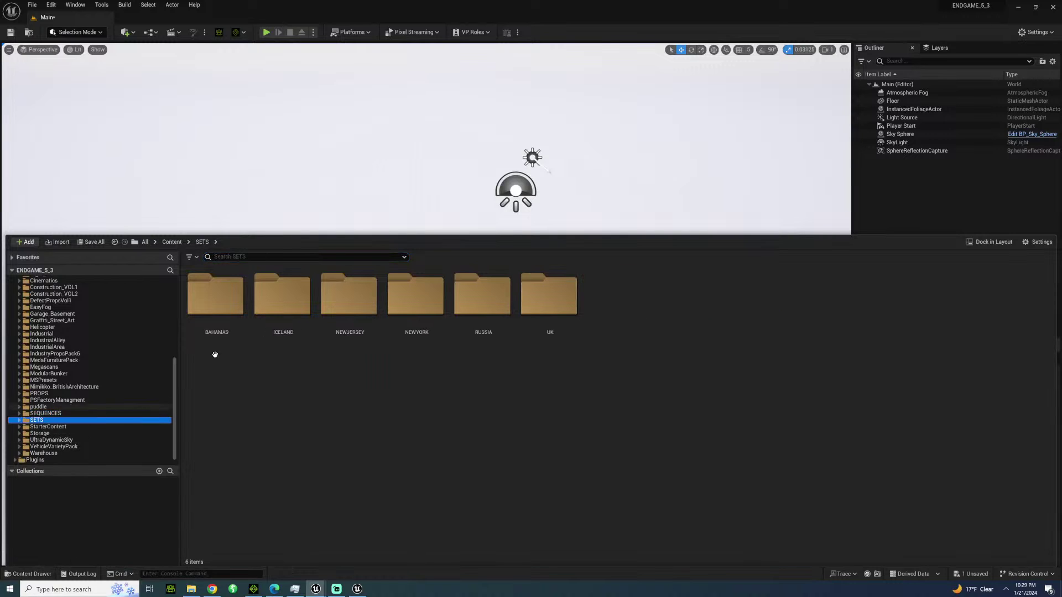
pyautogui.doubleClick(282, 296)
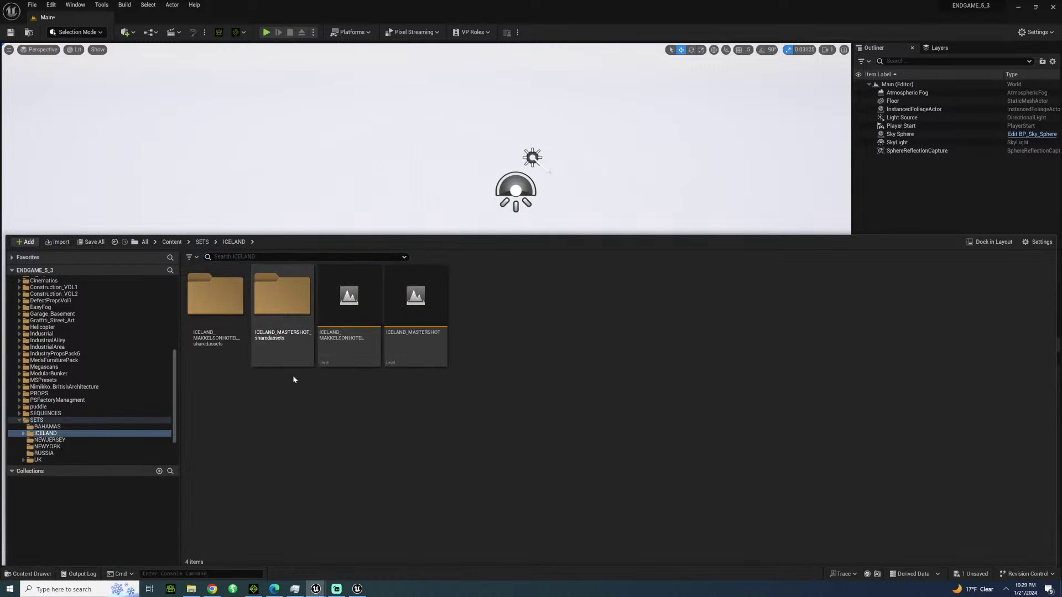
pyautogui.doubleClick(359, 352)
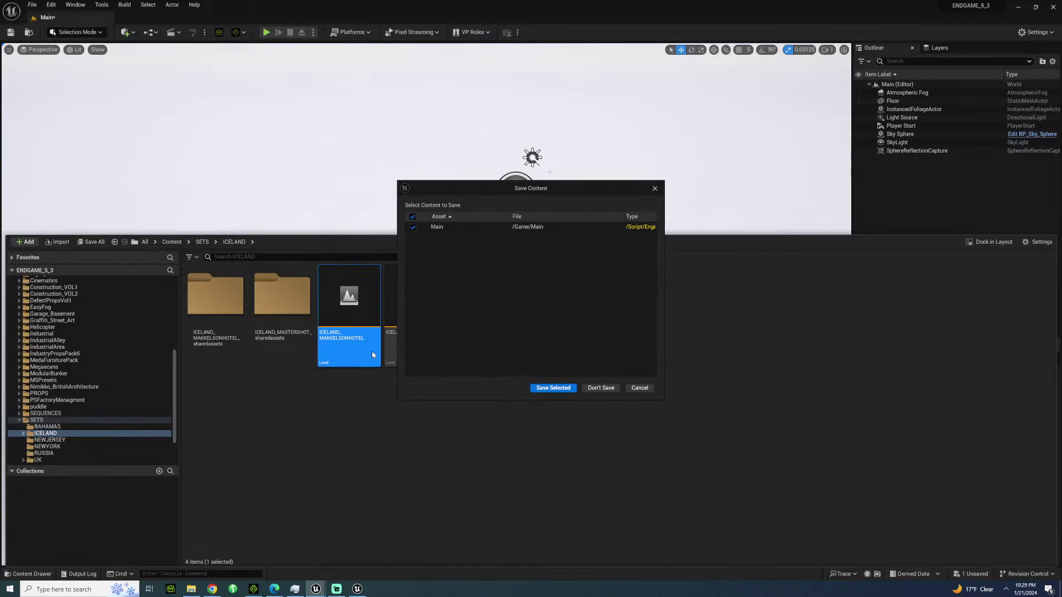
pyautogui.click(600, 388)
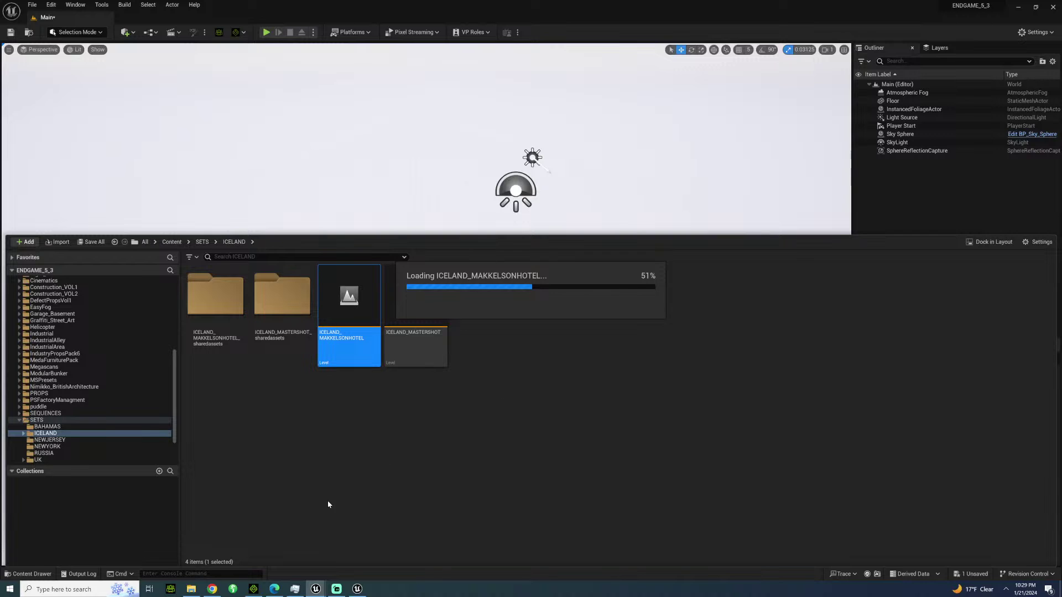
# Check the transfer in iClone 8, view Unreal Engine's Message Log and close it to return to the hotel level.
pyautogui.click(253, 589)
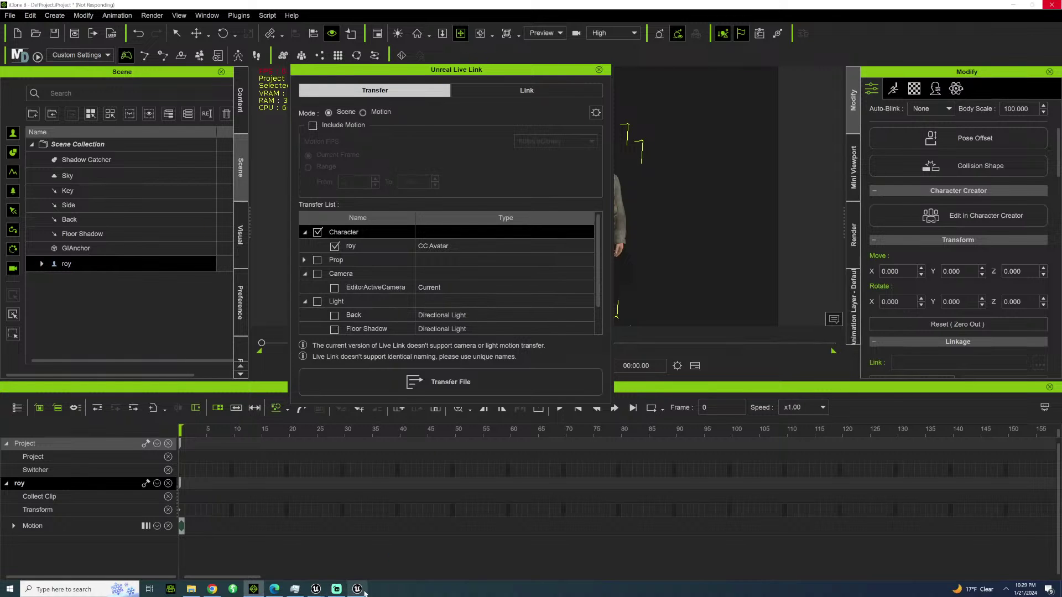
pyautogui.click(325, 590)
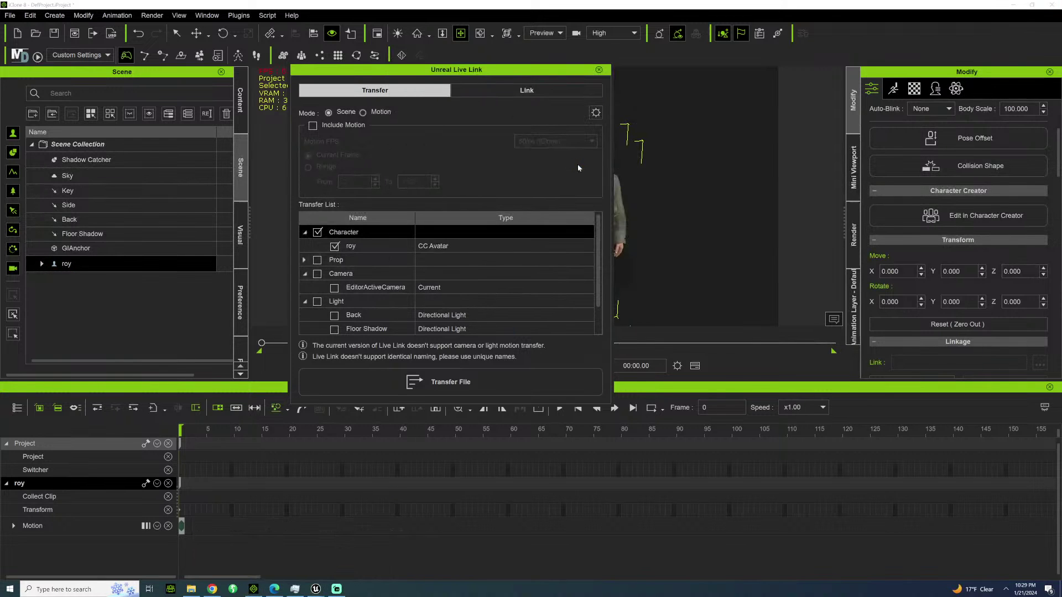
pyautogui.moveTo(316, 589)
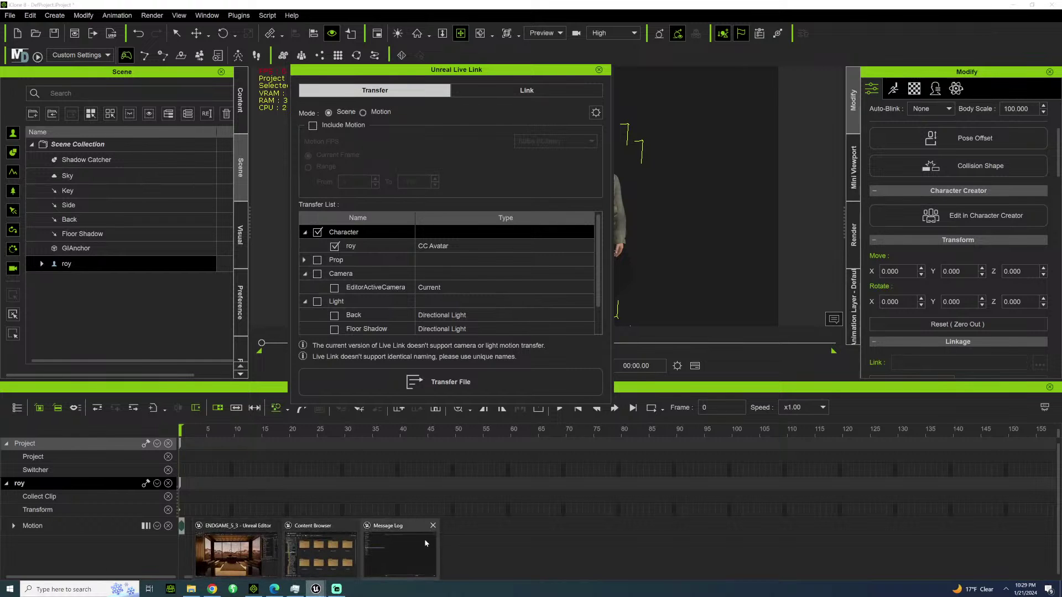
pyautogui.click(396, 541)
pyautogui.click(925, 8)
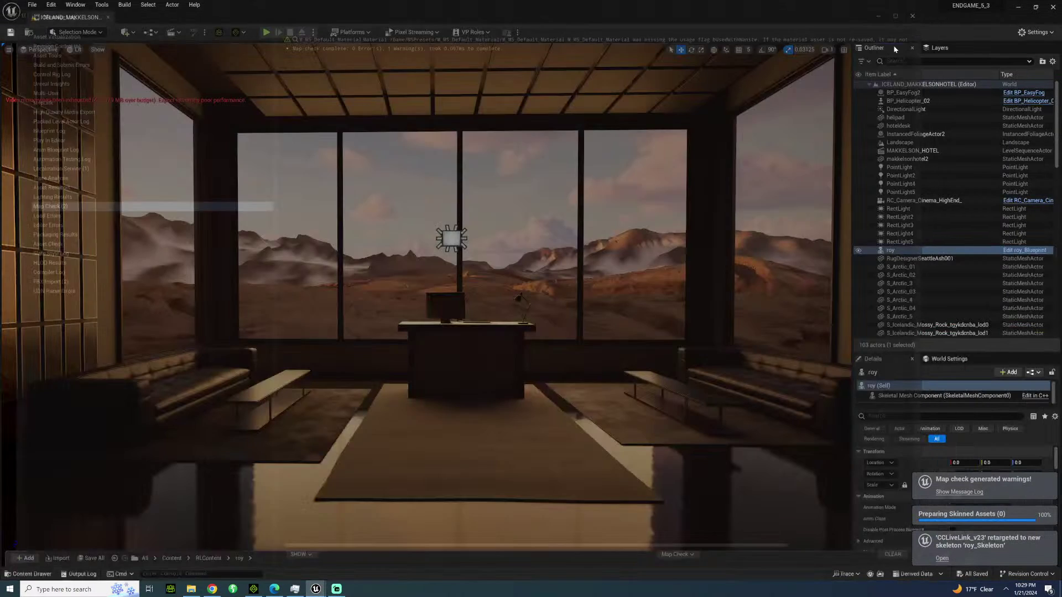
# Examine the transferred meshes, materials and textures in the project's RLContent/roy folder.
pyautogui.click(33, 574)
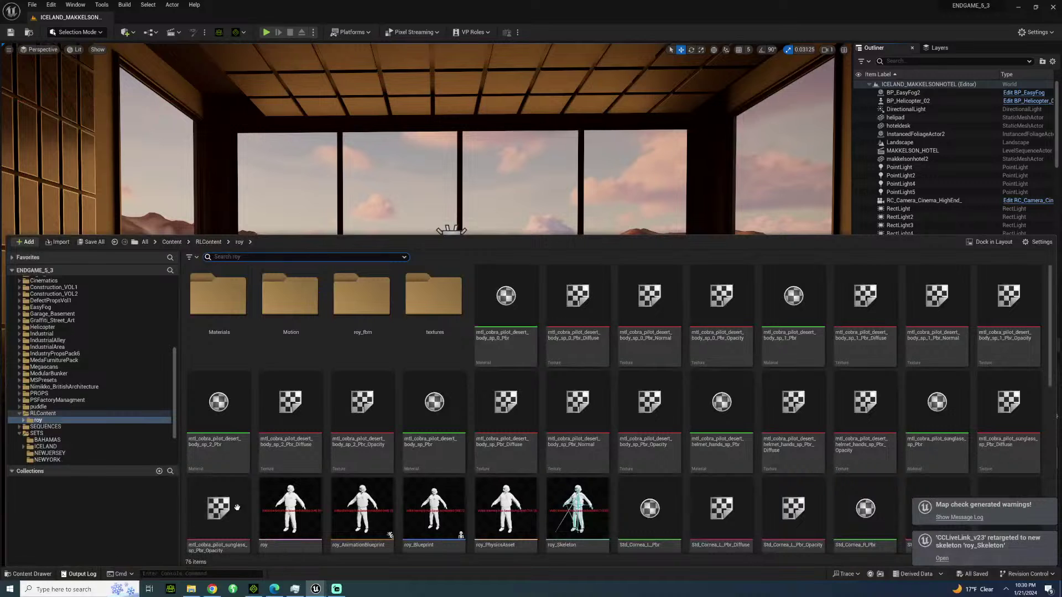
pyautogui.scroll(-2, 455, 392)
pyautogui.scroll(-2, 455, 392)
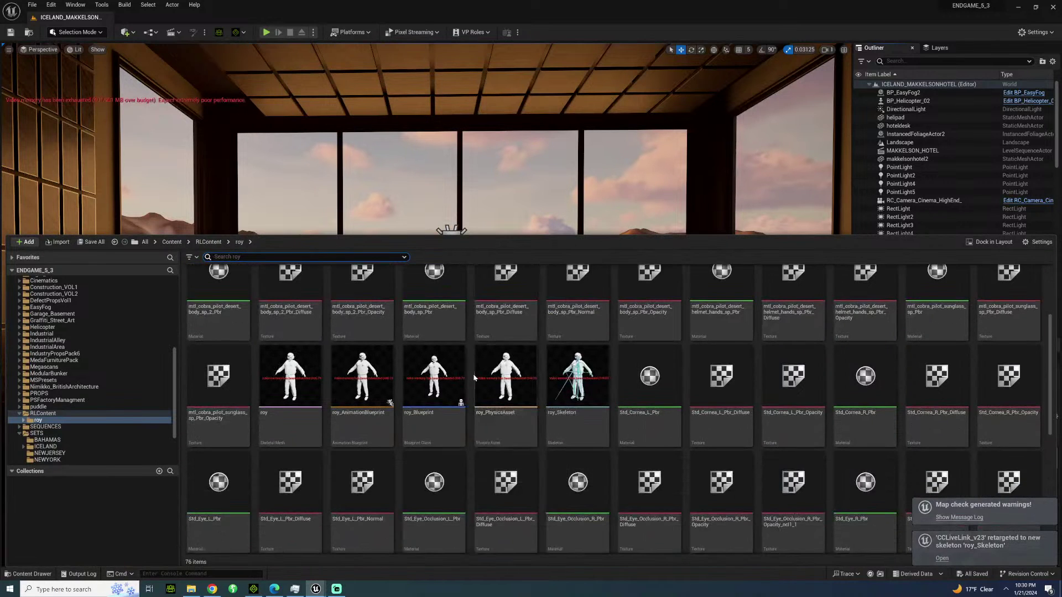
pyautogui.scroll(3, 477, 360)
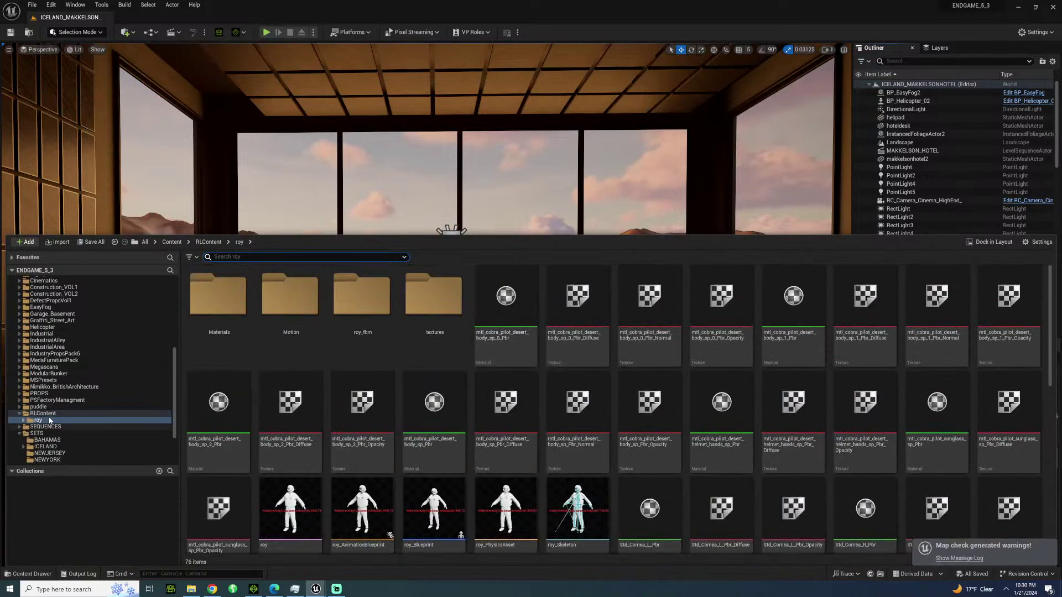
pyautogui.scroll(-1, 376, 387)
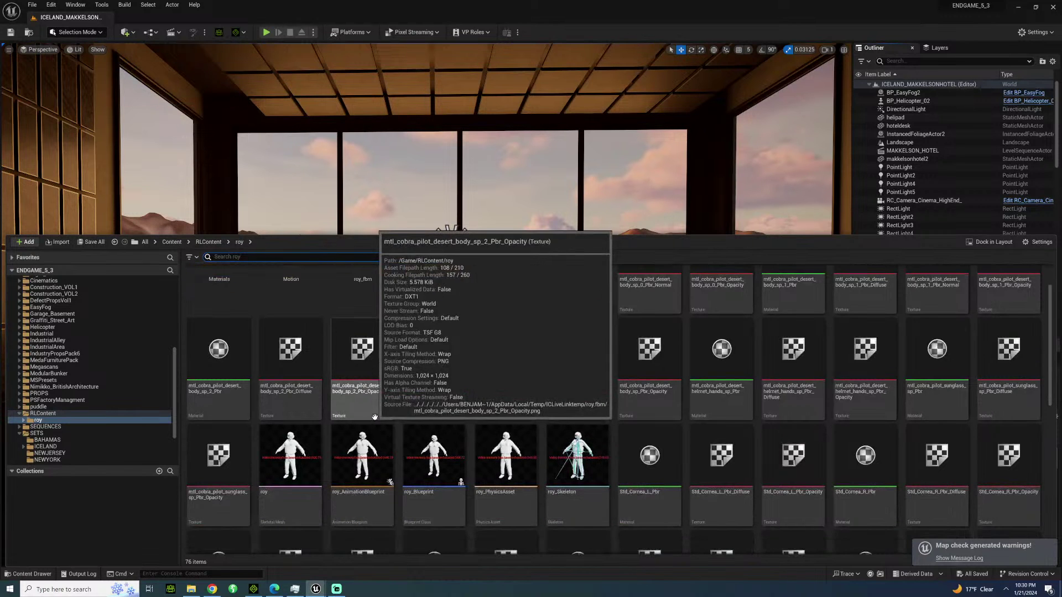
pyautogui.scroll(1, 358, 409)
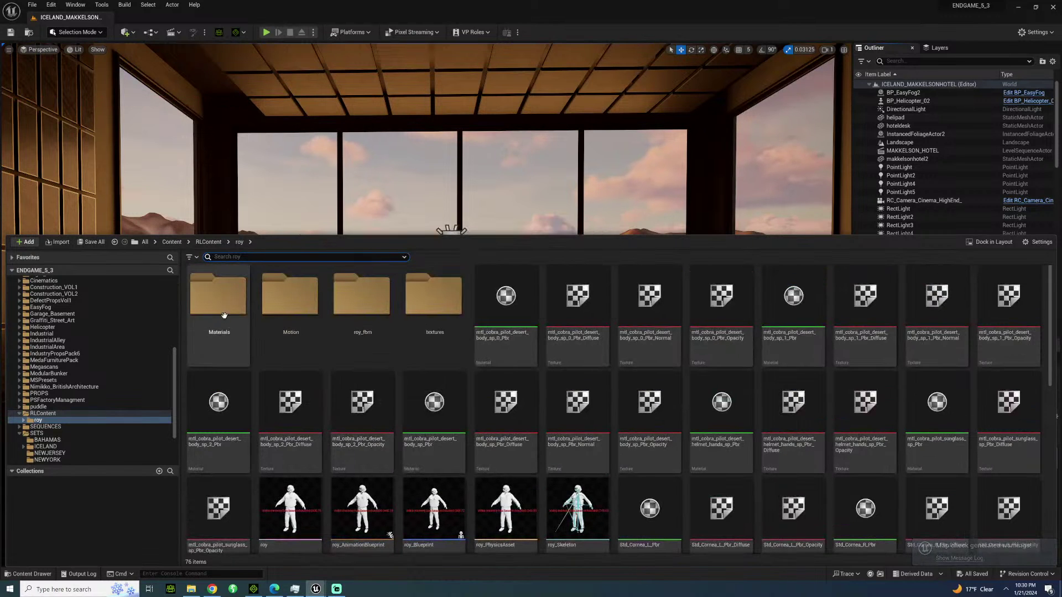
# Force-delete all the transferred assets in the RLContent/roy folder.
pyautogui.click(218, 296)
pyautogui.scroll(-1, 398, 467)
pyautogui.scroll(-4, 398, 466)
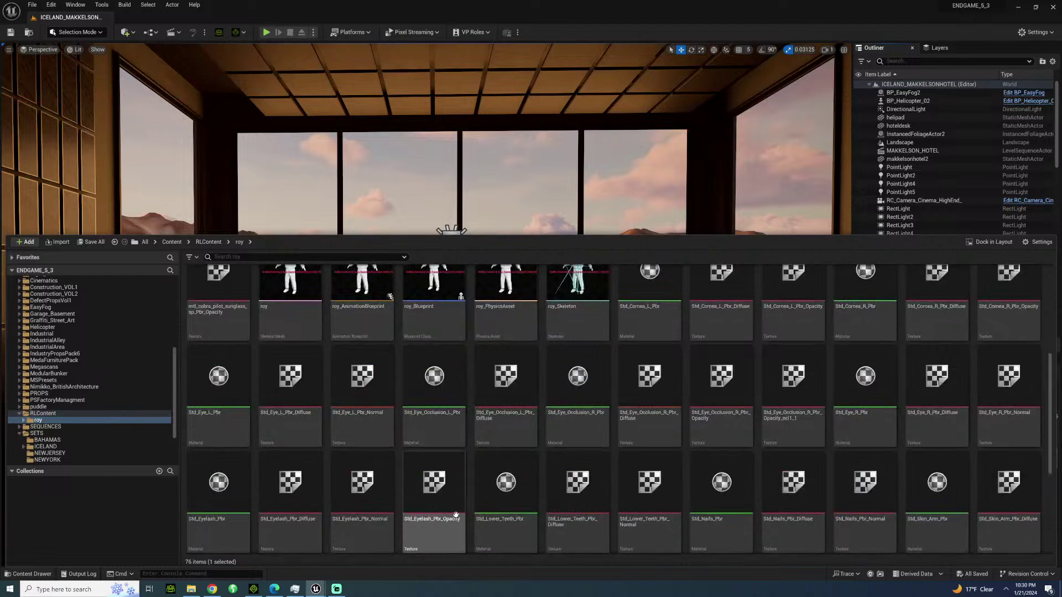
pyautogui.hotkey('ctrl', 'a')
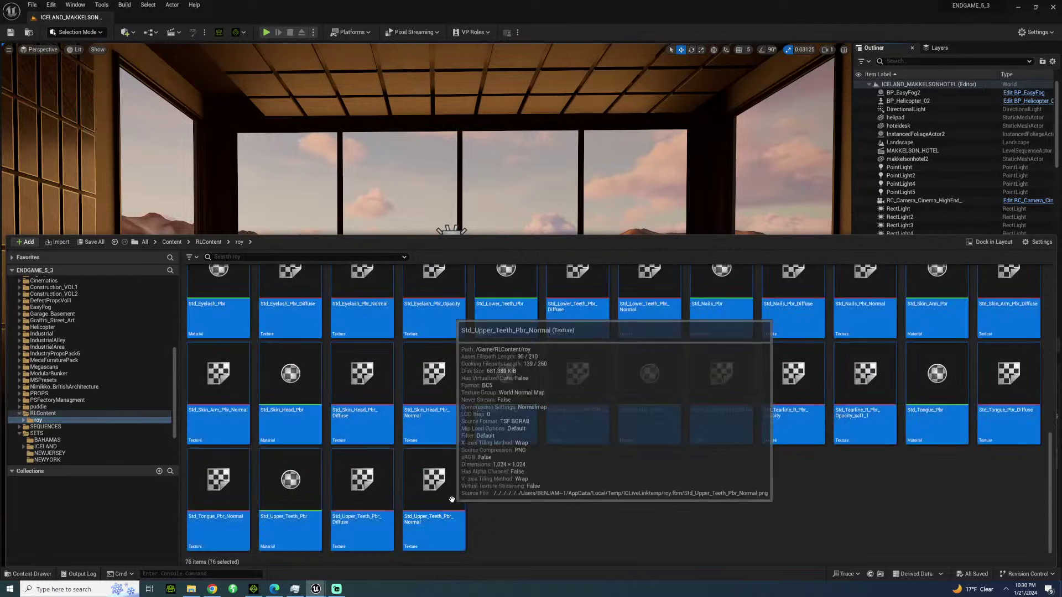
pyautogui.press('Delete')
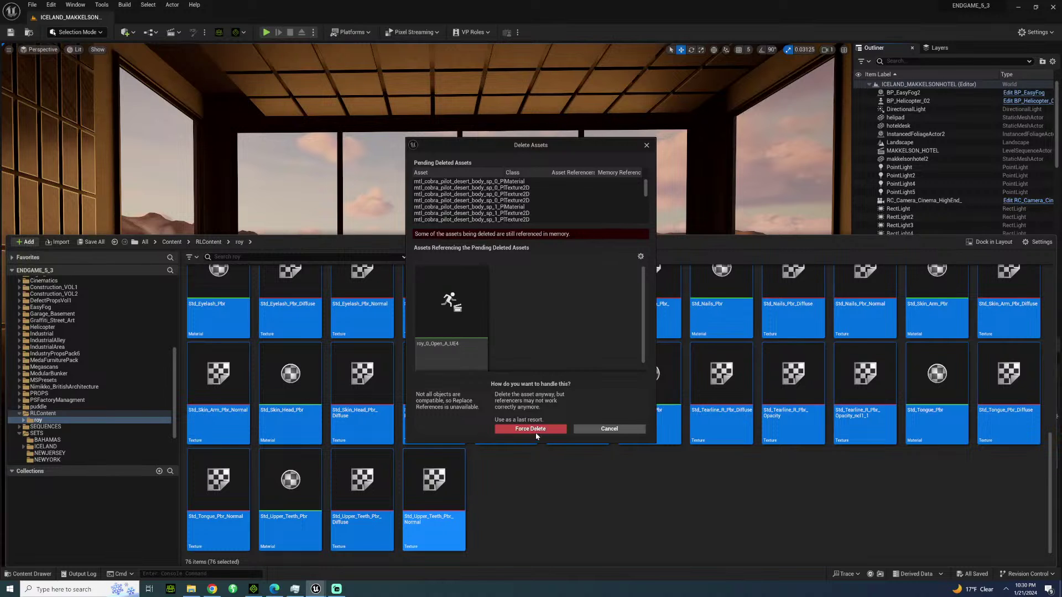
pyautogui.click(536, 432)
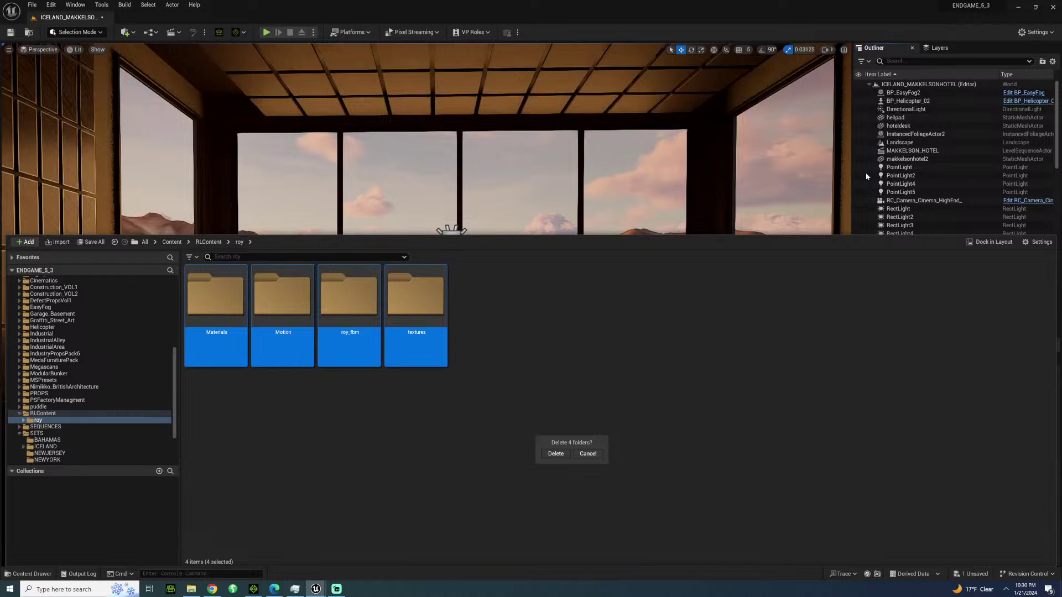
# Return to iClone 8 and close the Unreal Live Link window.
pyautogui.click(1017, 9)
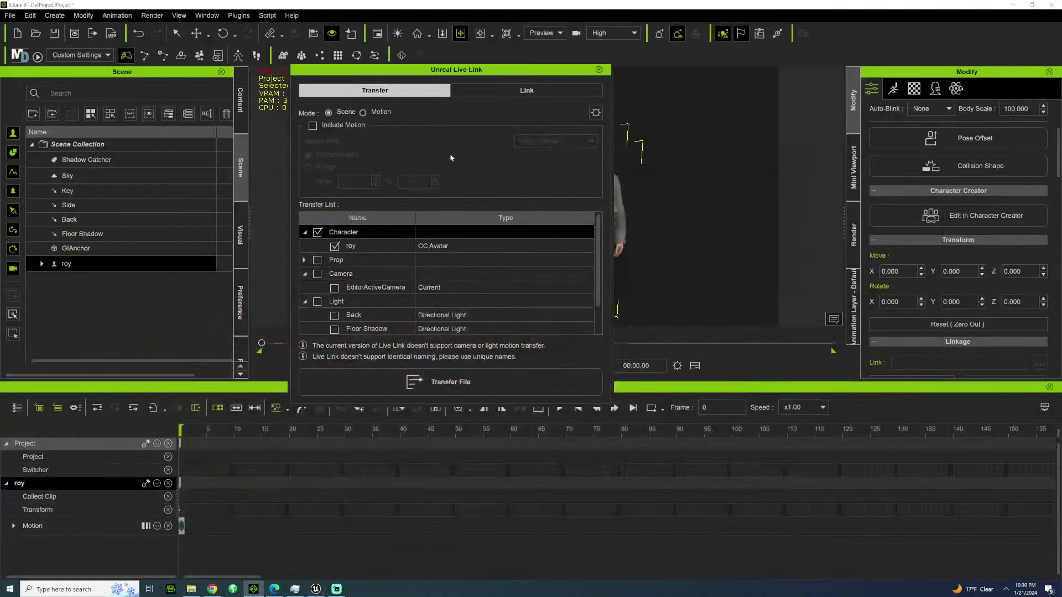
pyautogui.click(600, 71)
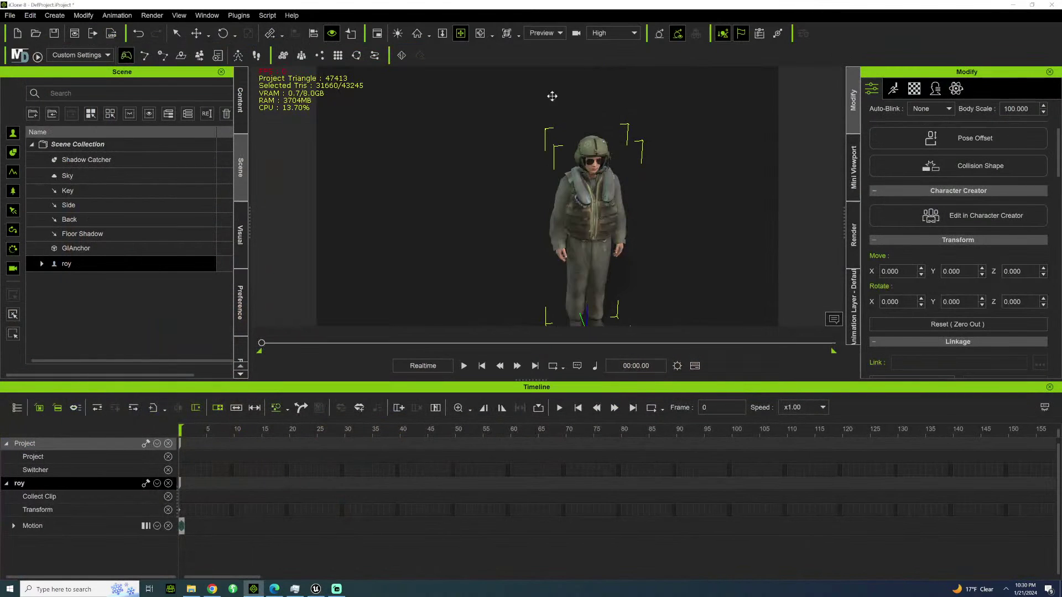
# Expand the roy character's parts in the scene list and widen the list to show its condition columns.
pyautogui.click(42, 264)
pyautogui.click(75, 279)
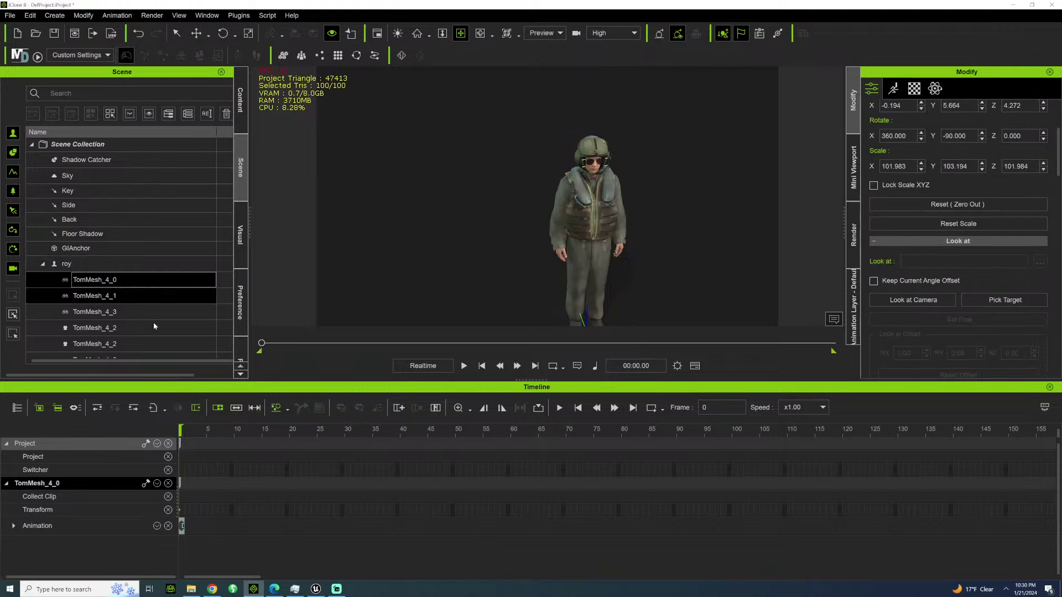
pyautogui.scroll(-2, 138, 309)
pyautogui.click(102, 284)
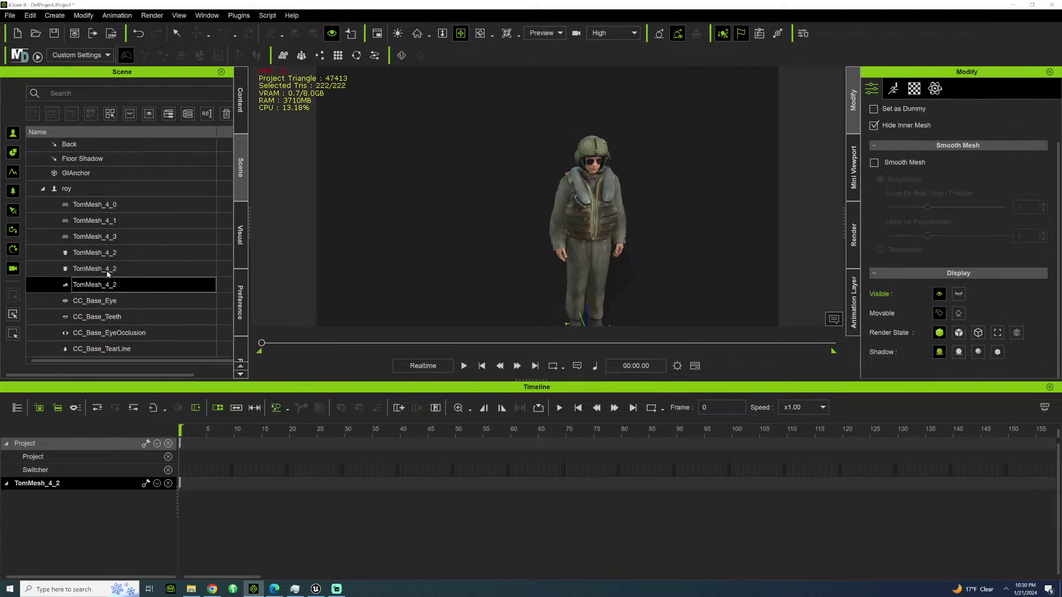
pyautogui.moveTo(499, 185); pyautogui.dragTo(474, 121)
pyautogui.moveTo(474, 121); pyautogui.dragTo(505, 105, button='right')
pyautogui.moveTo(442, 106); pyautogui.dragTo(412, 263)
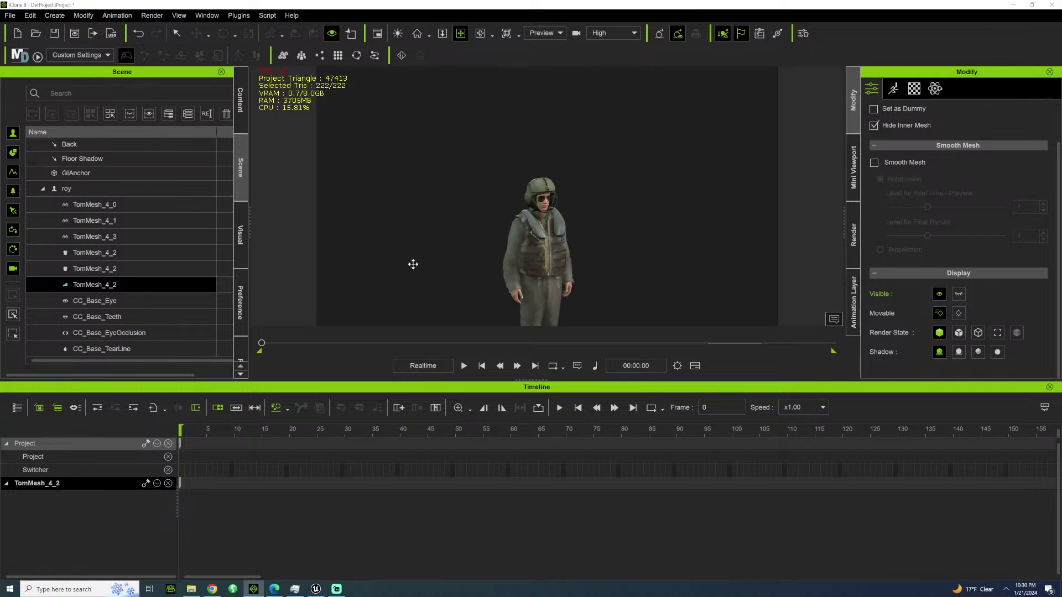
pyautogui.scroll(3, 398, 252)
pyautogui.moveTo(250, 244); pyautogui.dragTo(407, 254)
# Detach the TomMesh_4_3 life vest accessory from the roy character.
pyautogui.click(95, 236)
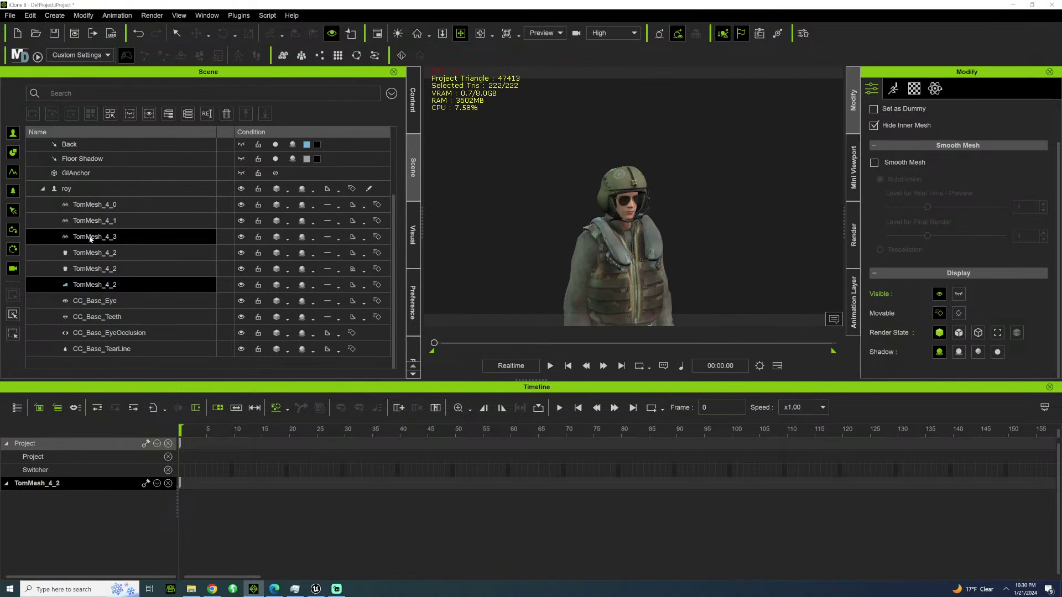
pyautogui.rightClick(618, 202)
pyautogui.moveTo(708, 249)
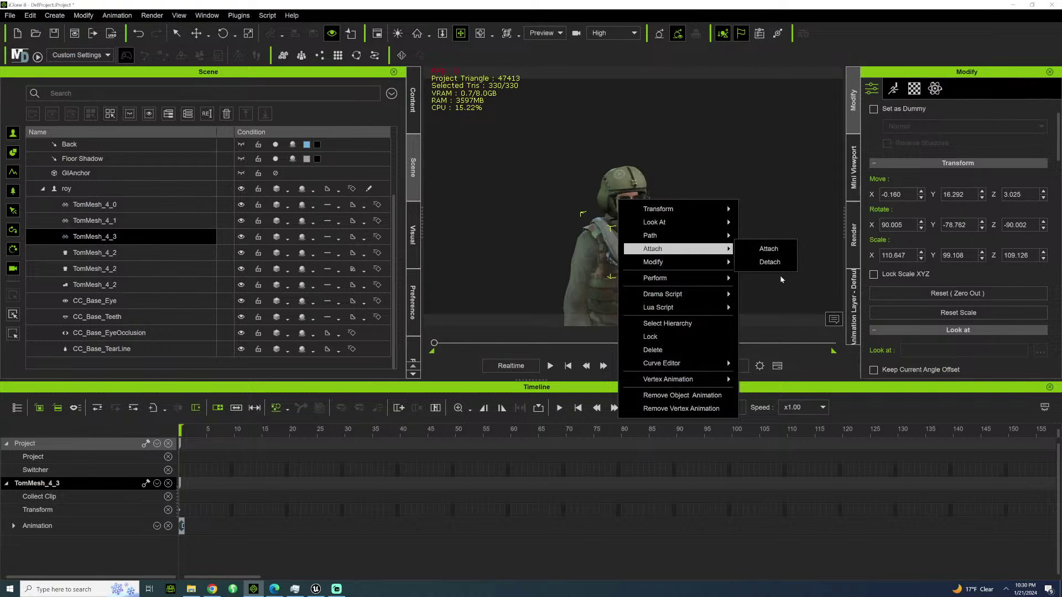
pyautogui.click(770, 262)
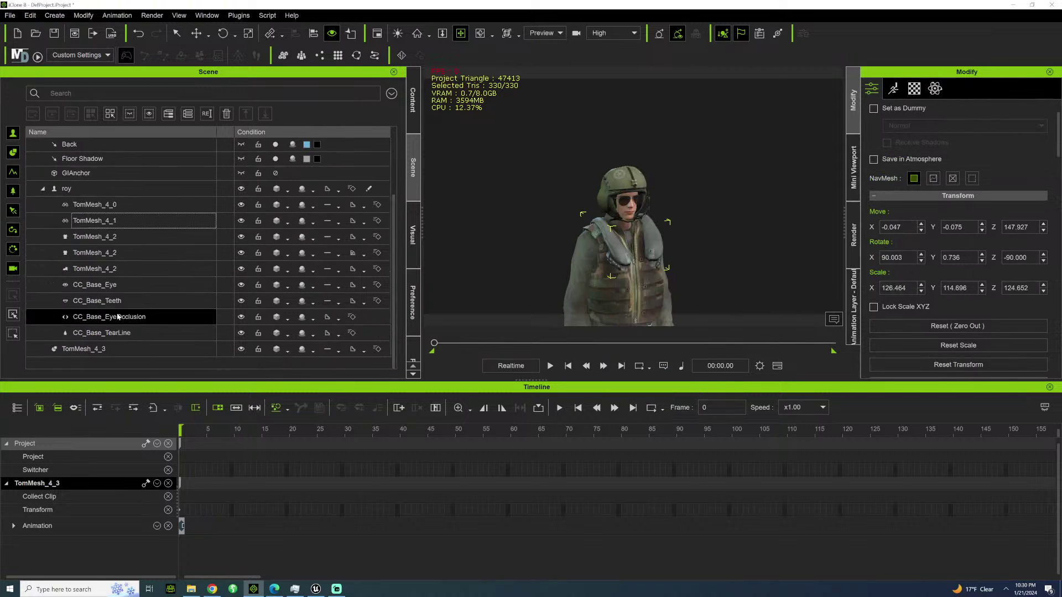
# Detach the TomMesh_4_0 and TomMesh_4_1 accessories from the roy character together.
pyautogui.scroll(2, 135, 242)
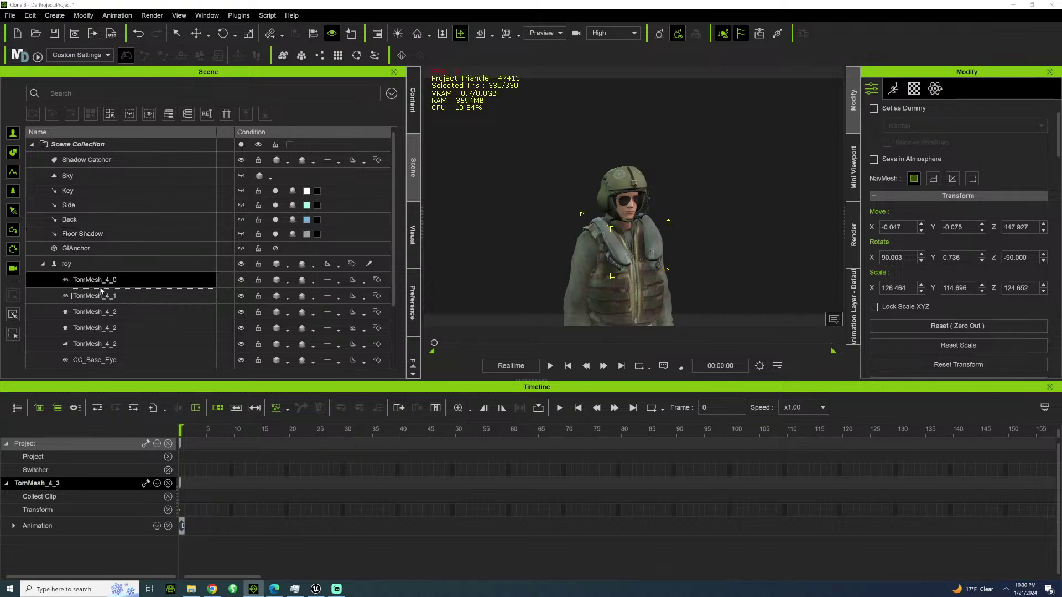
pyautogui.scroll(-2, 101, 290)
pyautogui.click(99, 205)
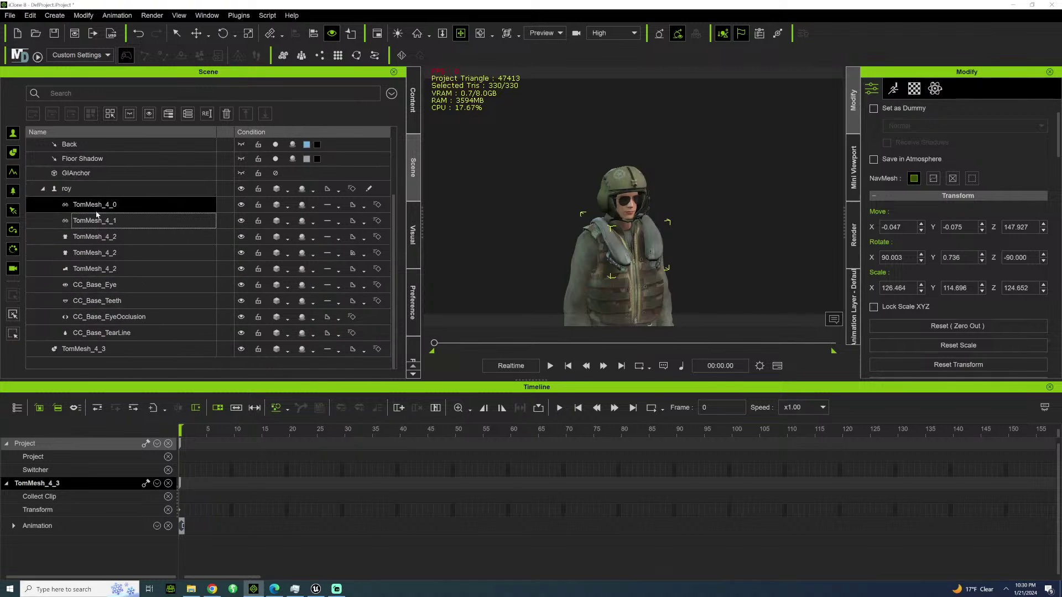
pyautogui.keyDown('ctrl'); pyautogui.click(99, 221); pyautogui.keyUp('ctrl')
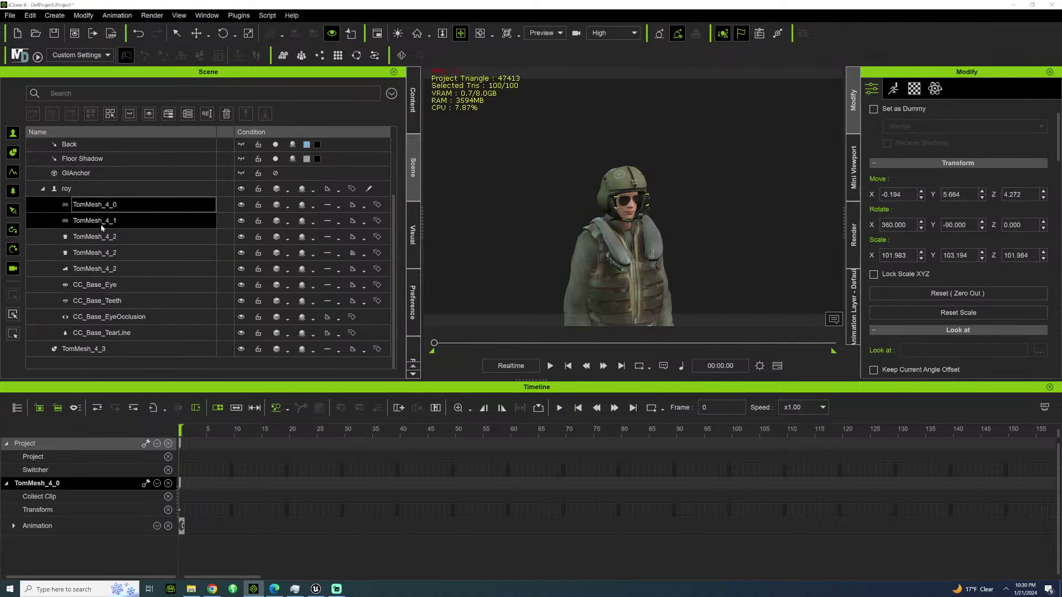
pyautogui.rightClick(544, 137)
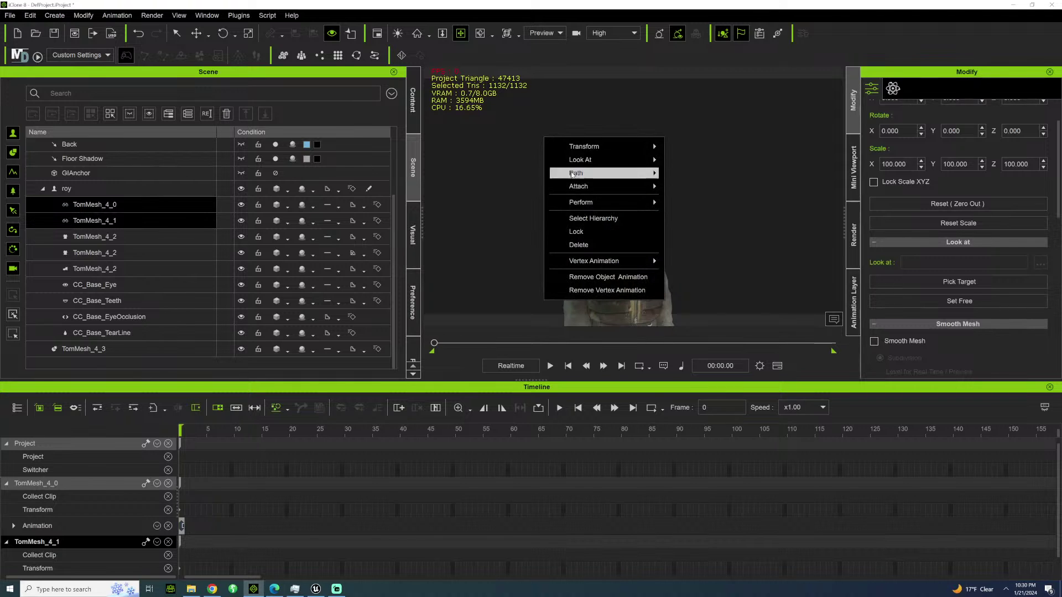
pyautogui.moveTo(593, 174)
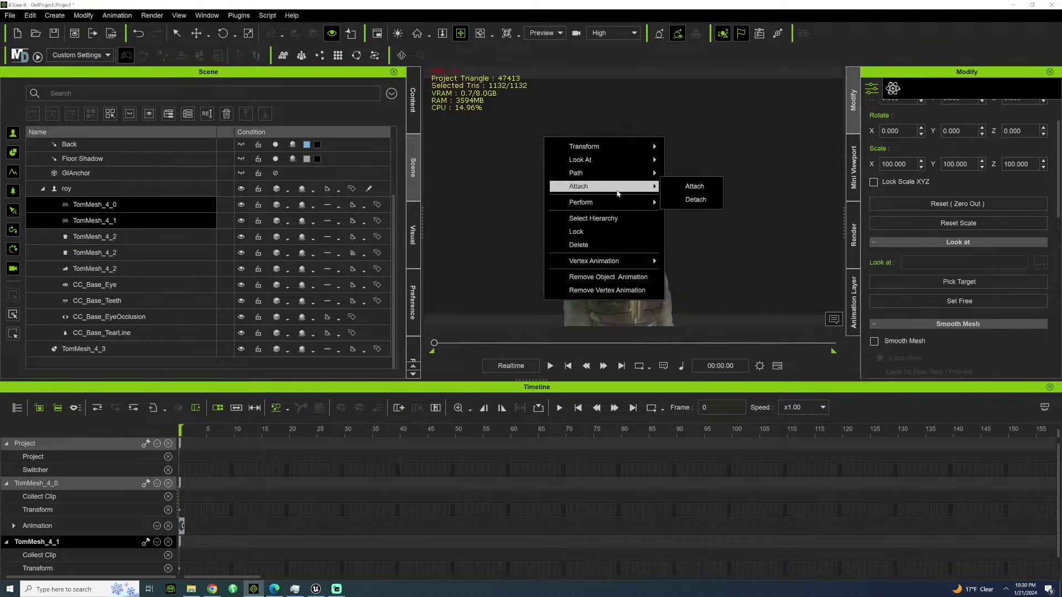
pyautogui.click(691, 199)
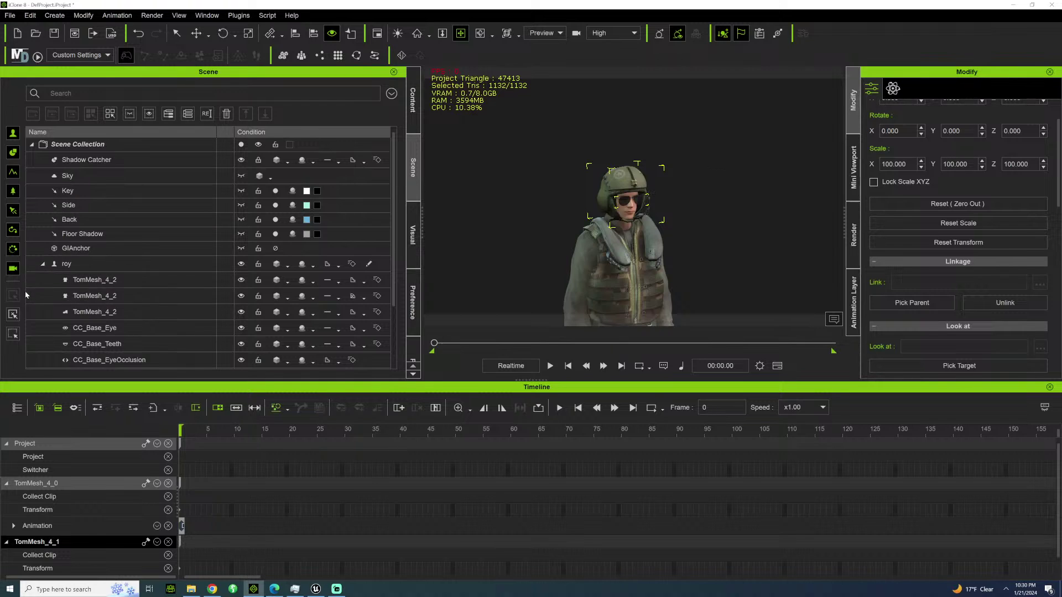
# Try to detach the three TomMesh_4_2 meshes from the roy character.
pyautogui.scroll(-2, 142, 295)
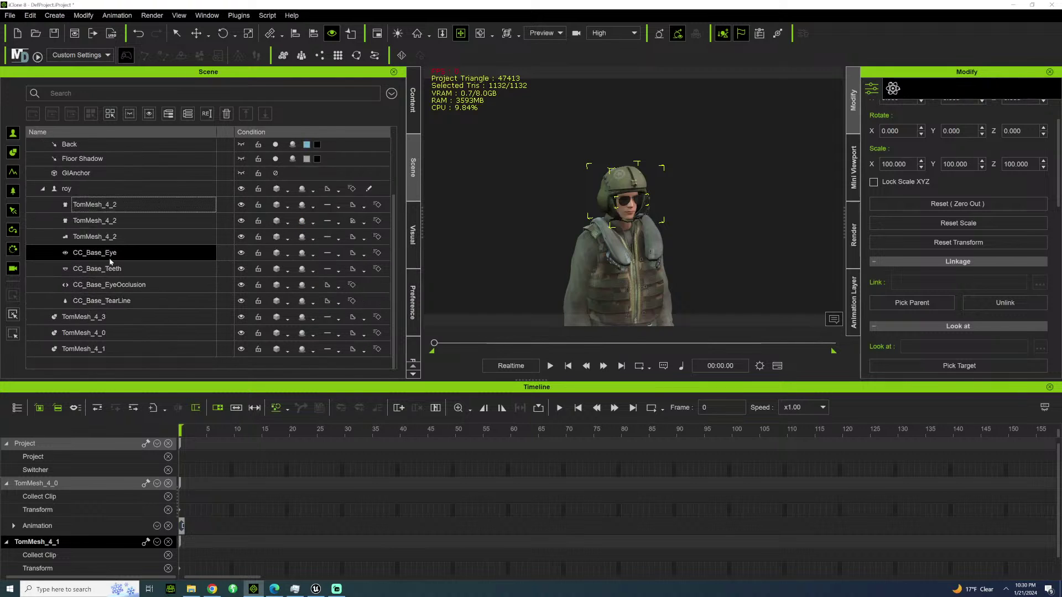
pyautogui.click(108, 238)
pyautogui.keyDown('shift'); pyautogui.click(97, 205); pyautogui.keyUp('shift')
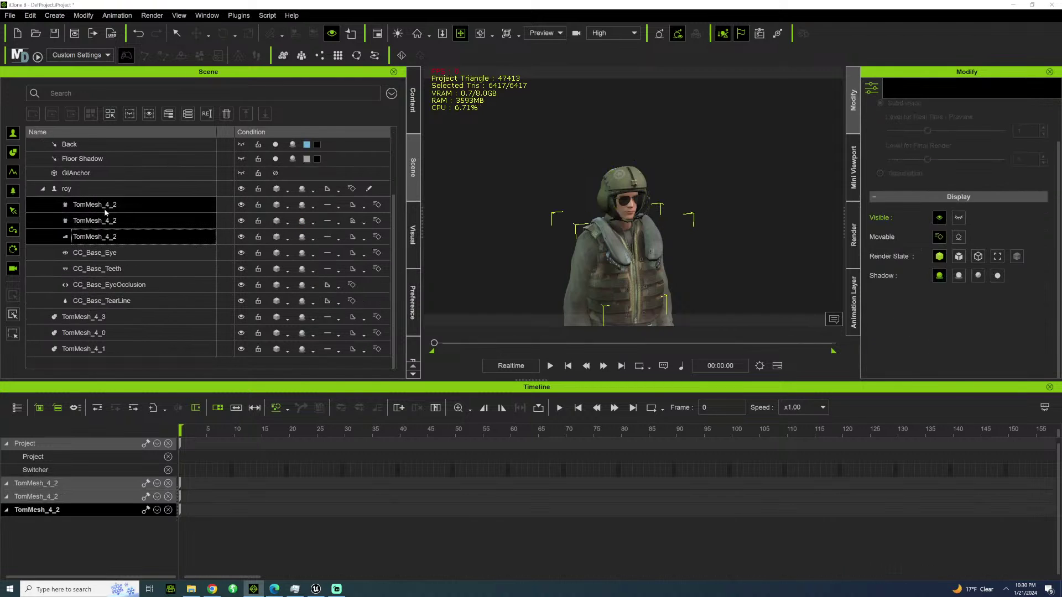
pyautogui.rightClick(526, 173)
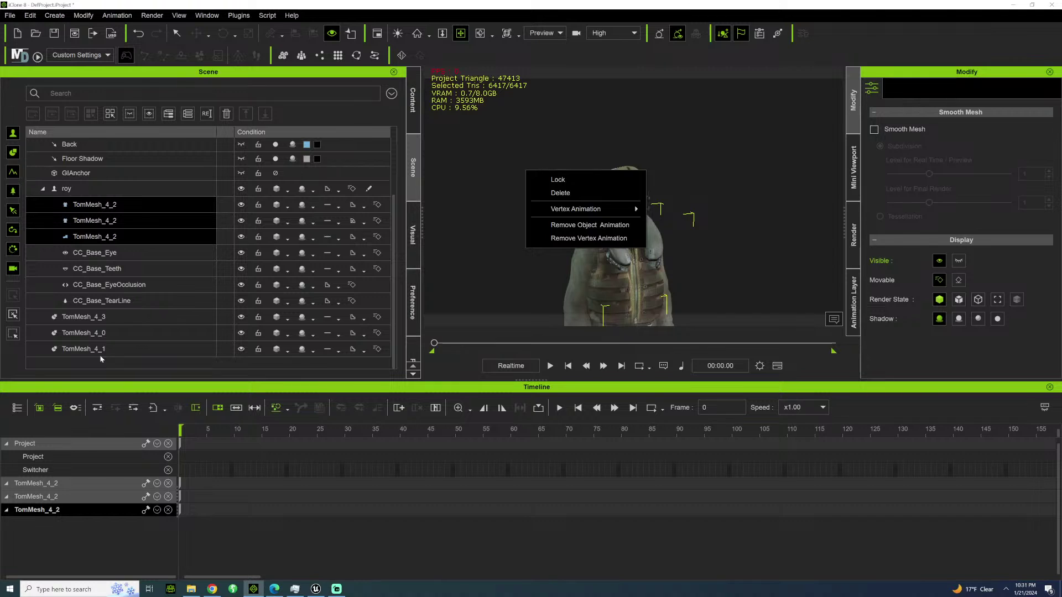
# Try to link the detached TomMesh_4_3, TomMesh_4_0 and TomMesh_4_1 accessories to the roy character.
pyautogui.click(90, 317)
pyautogui.keyDown('shift'); pyautogui.click(83, 349); pyautogui.keyUp('shift')
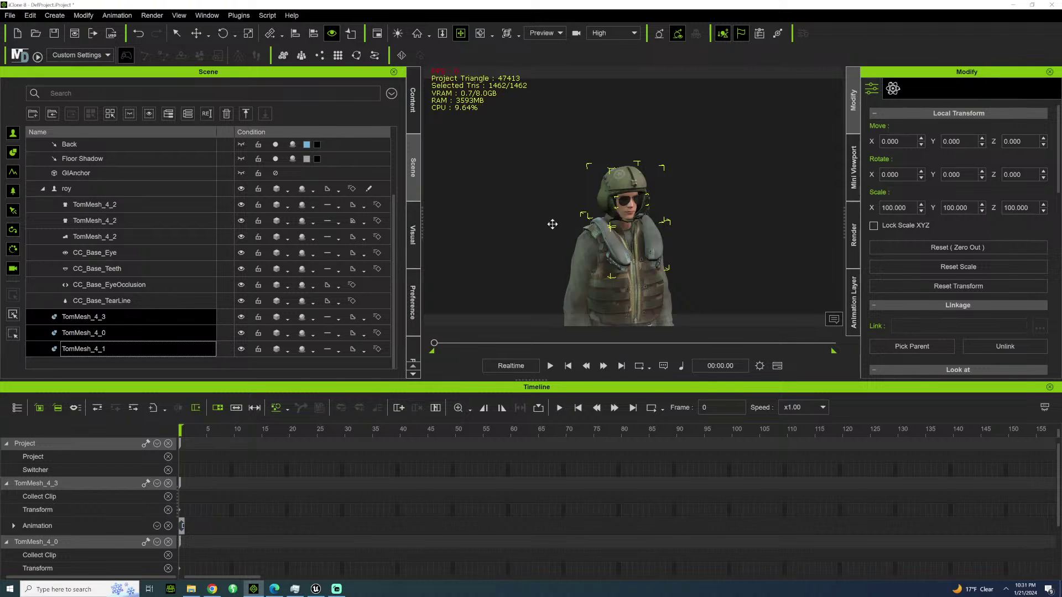
pyautogui.rightClick(532, 205)
pyautogui.moveTo(620, 217)
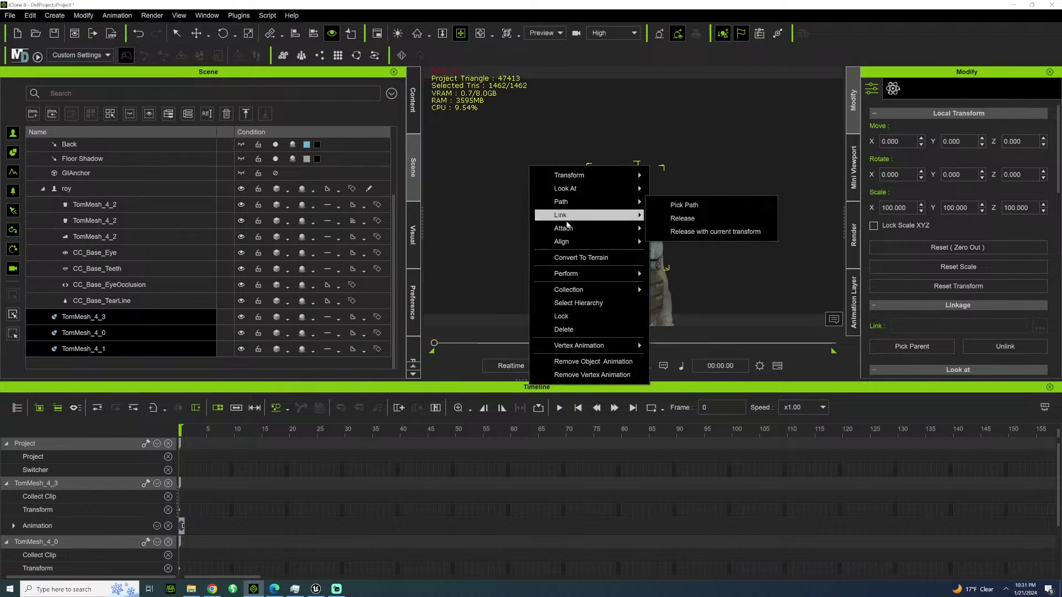
pyautogui.click(680, 215)
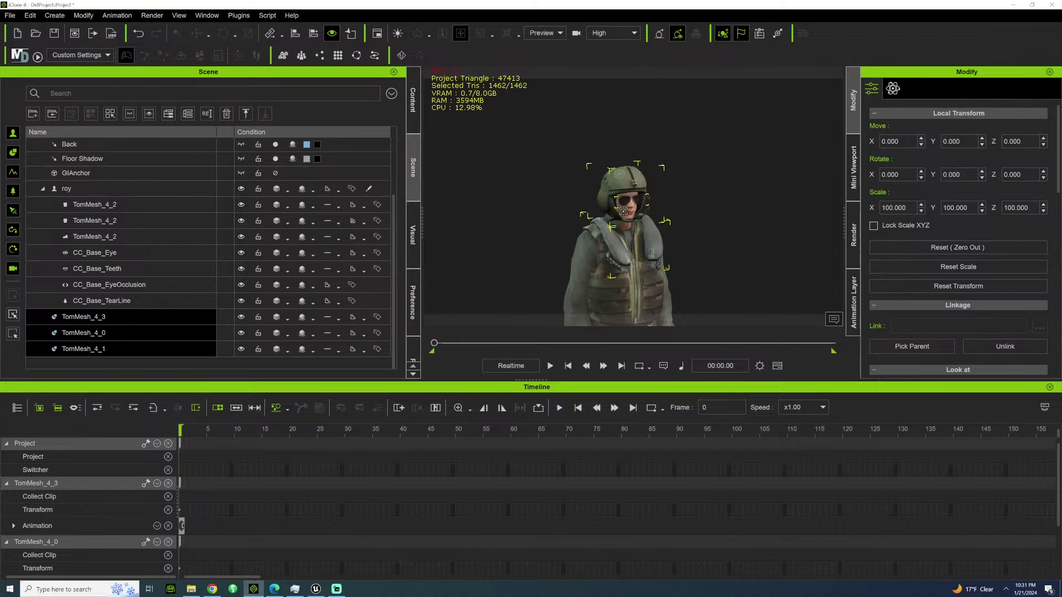
pyautogui.click(87, 189)
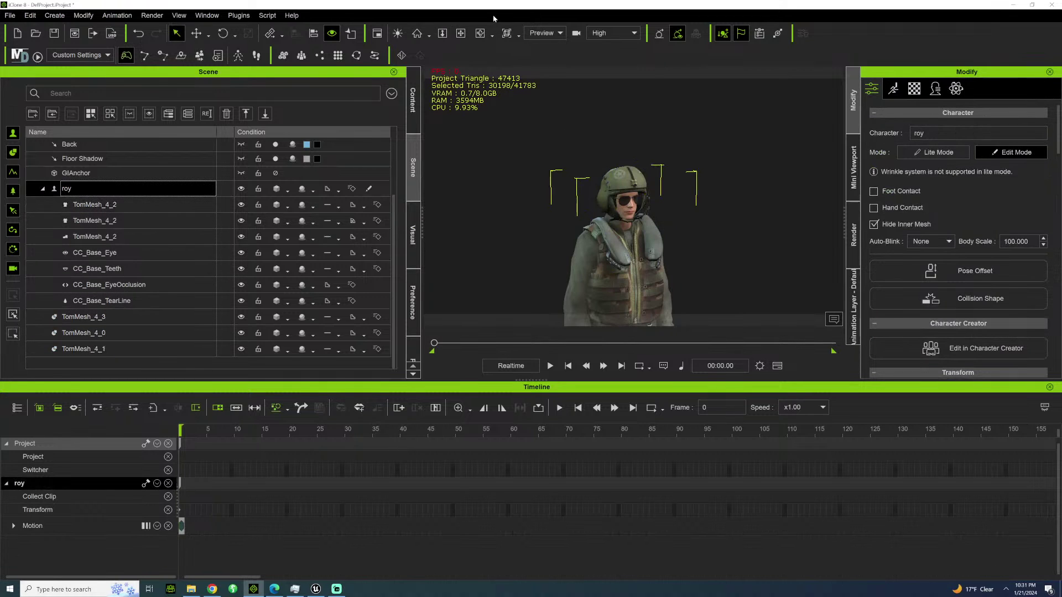
# Delete the detached TomMesh_4_3, TomMesh_4_0 and TomMesh_4_1 accessories from the scene.
pyautogui.click(460, 33)
pyautogui.scroll(10, 650, 166)
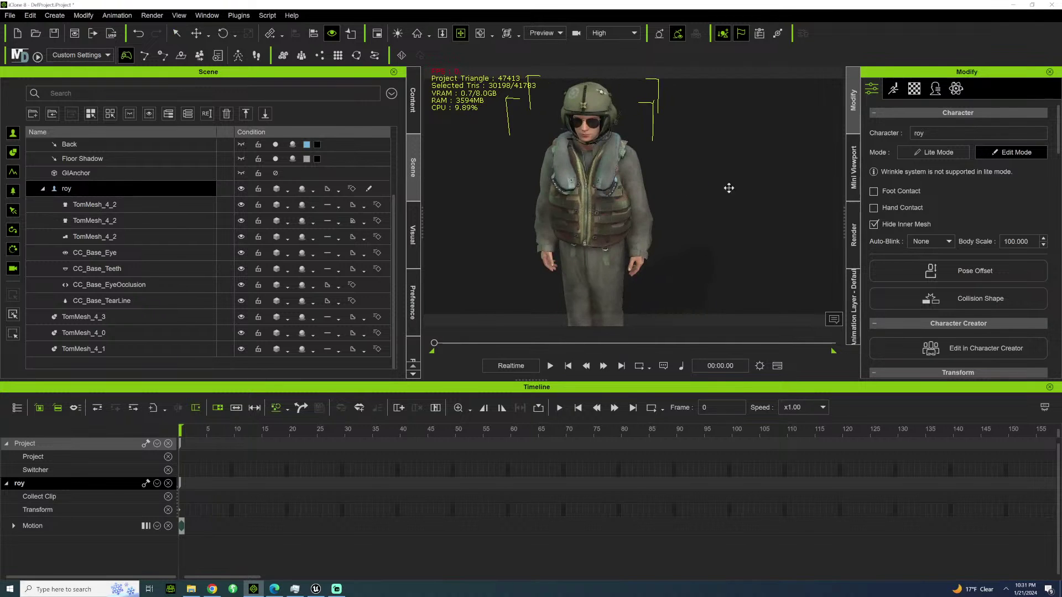
pyautogui.moveTo(649, 166); pyautogui.dragTo(706, 239)
pyautogui.moveTo(706, 240); pyautogui.dragTo(809, 204, button='right')
pyautogui.scroll(-10, 748, 190)
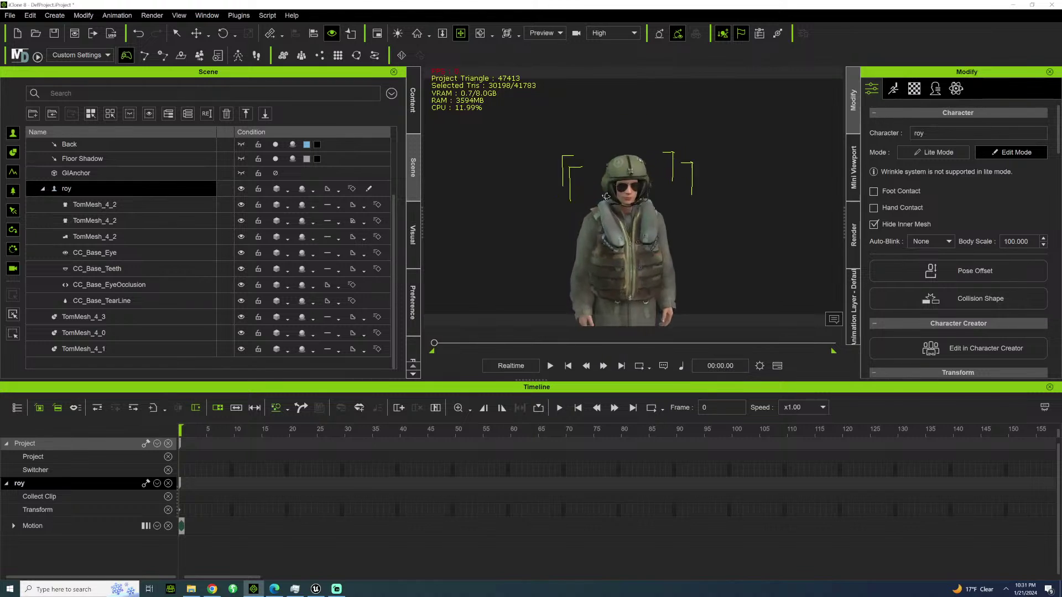
pyautogui.scroll(8, 551, 166)
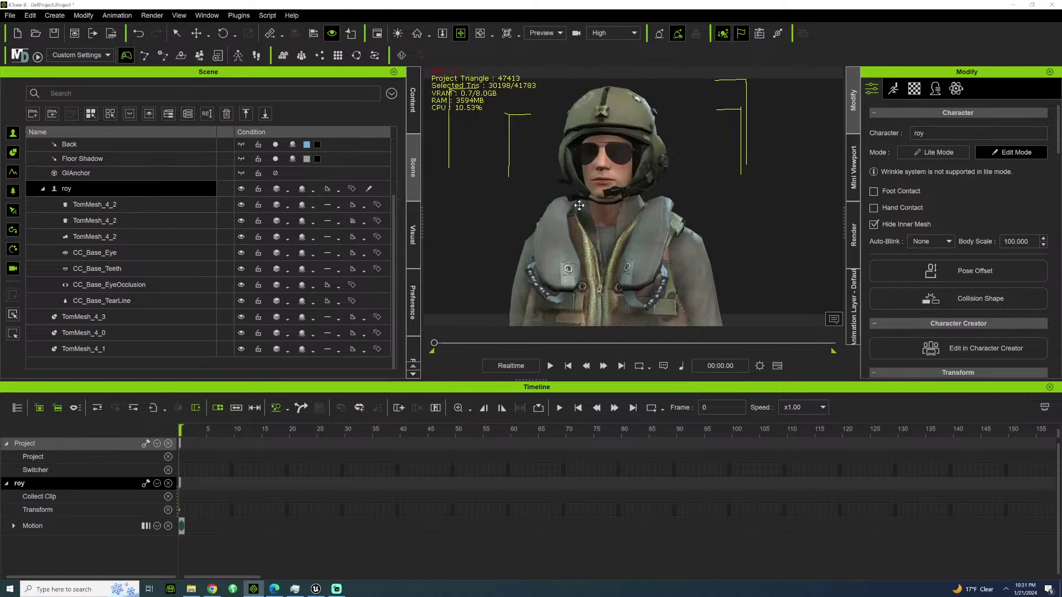
pyautogui.click(88, 316)
pyautogui.keyDown('ctrl'); pyautogui.click(117, 348); pyautogui.keyUp('ctrl')
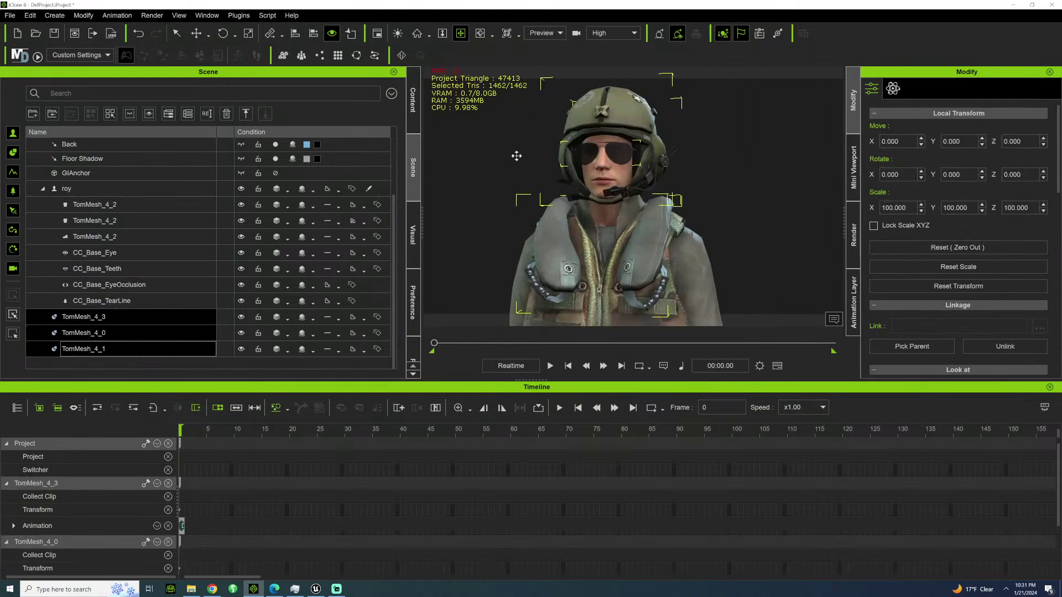
pyautogui.press('Delete')
# Examine the stripped-down roy character from several sides, from the bare head down to the boots.
pyautogui.scroll(-5, 521, 176)
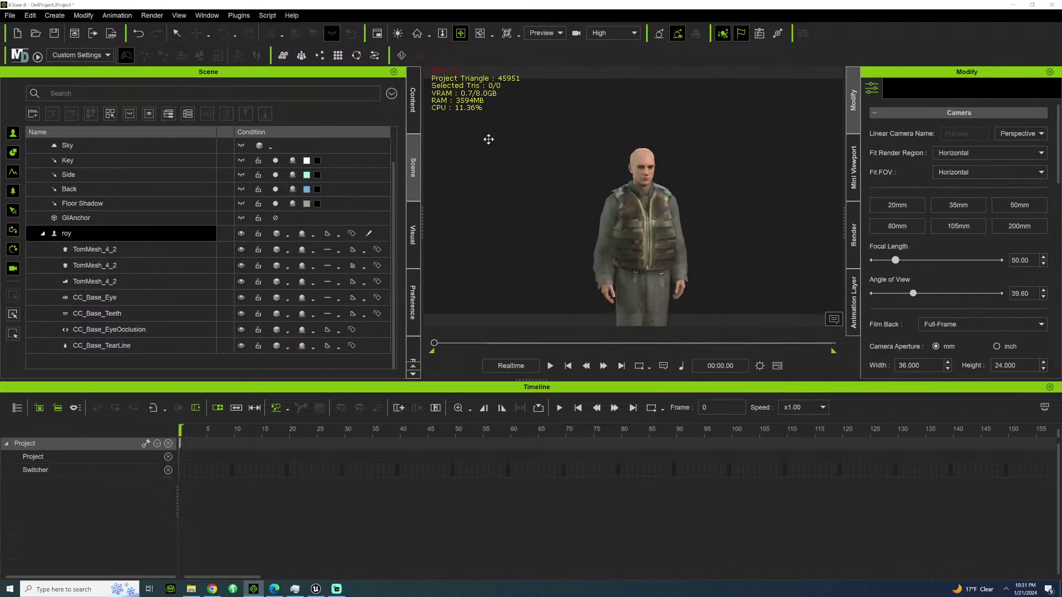
pyautogui.moveTo(603, 141); pyautogui.dragTo(514, 158)
pyautogui.moveTo(514, 159); pyautogui.dragTo(576, 202, button='right')
pyautogui.moveTo(575, 201); pyautogui.dragTo(644, 185)
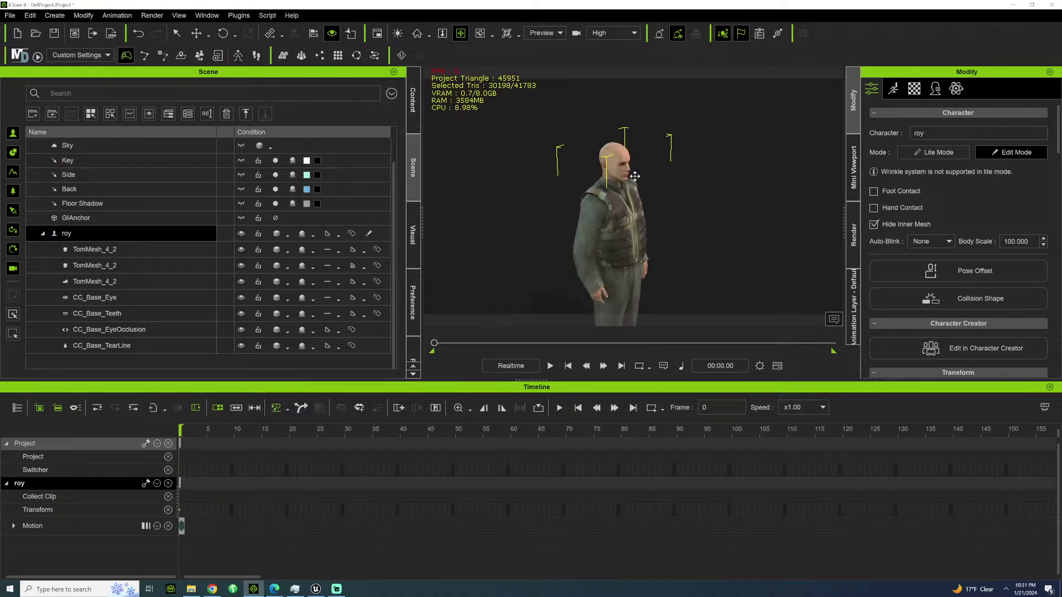
pyautogui.moveTo(506, 194); pyautogui.dragTo(530, 183)
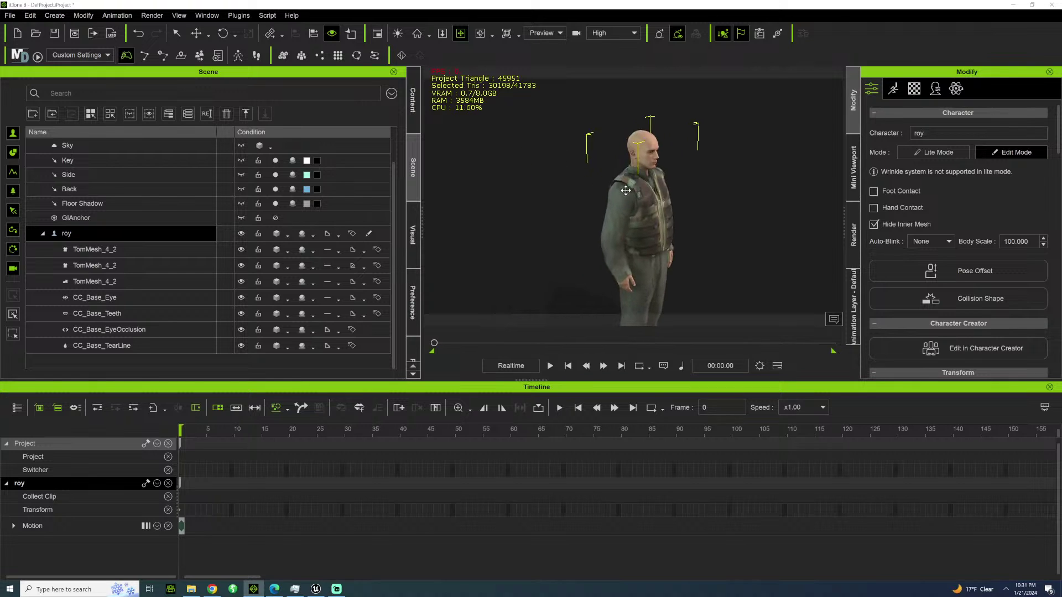
pyautogui.moveTo(530, 183); pyautogui.dragTo(437, 176, button='right')
pyautogui.moveTo(551, 154); pyautogui.dragTo(531, 101)
pyautogui.moveTo(531, 102); pyautogui.dragTo(553, 192, button='right')
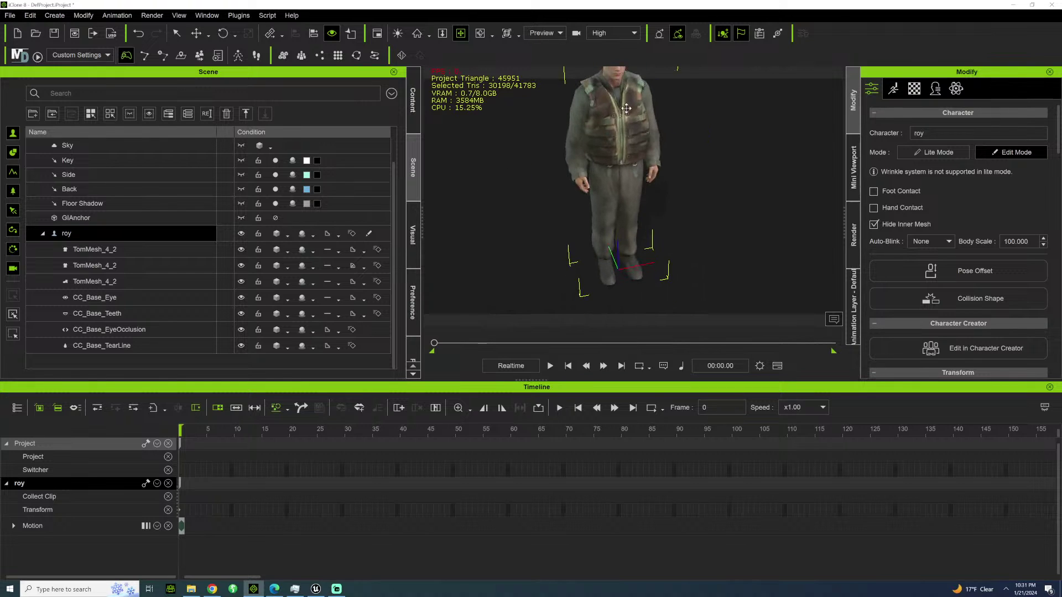
pyautogui.scroll(8, 596, 174)
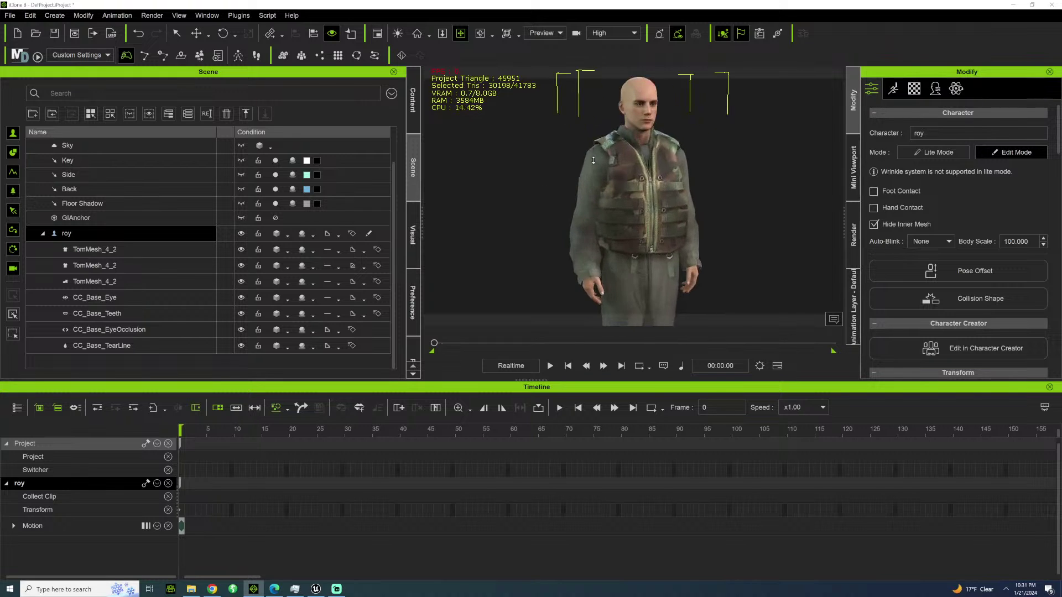
pyautogui.scroll(4, 592, 223)
pyautogui.moveTo(597, 175); pyautogui.dragTo(572, 289)
pyautogui.scroll(-8, 587, 225)
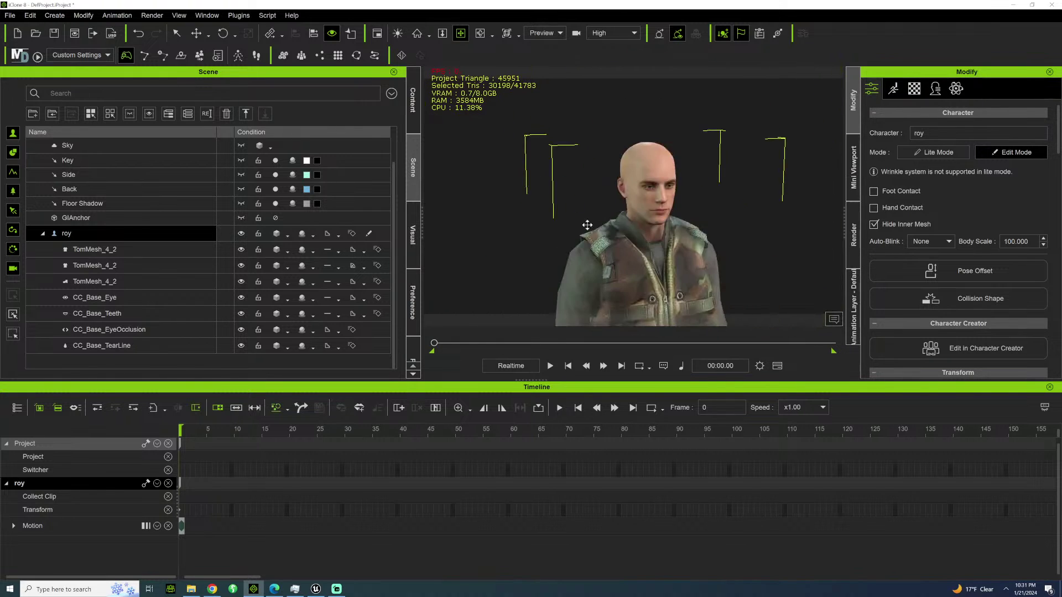
pyautogui.scroll(-4, 588, 225)
pyautogui.moveTo(587, 226); pyautogui.dragTo(556, 252, button='middle')
pyautogui.moveTo(536, 199); pyautogui.dragTo(528, 165, button='middle')
pyautogui.scroll(2, 528, 165)
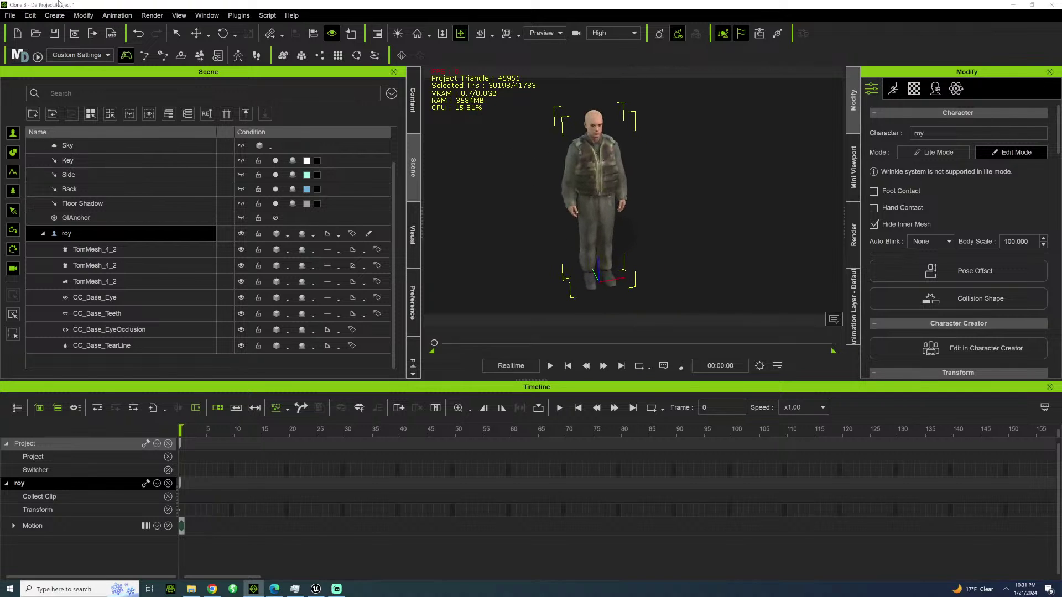
pyautogui.click(10, 15)
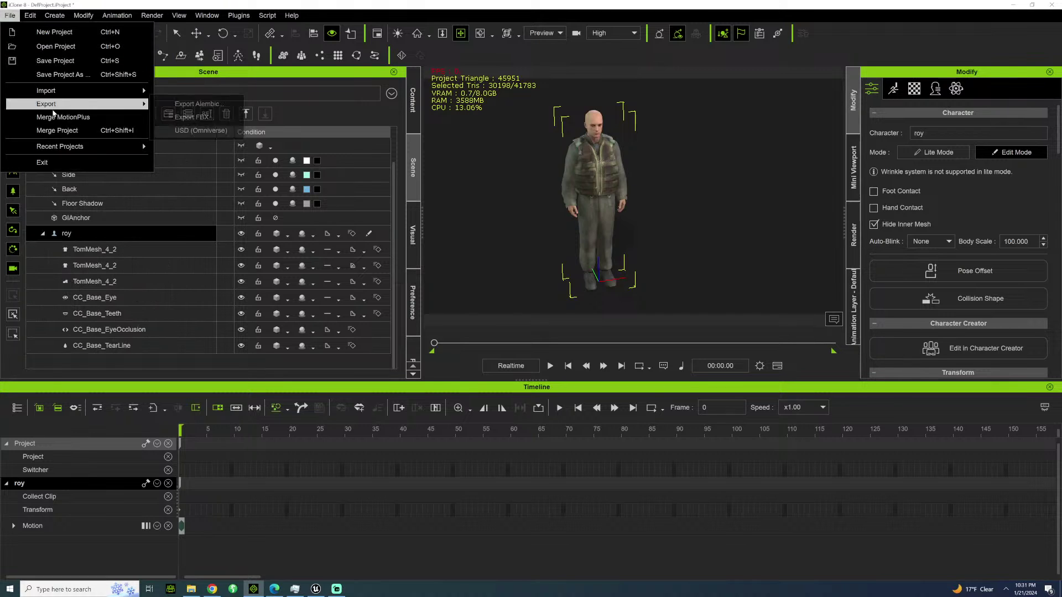
pyautogui.click(204, 117)
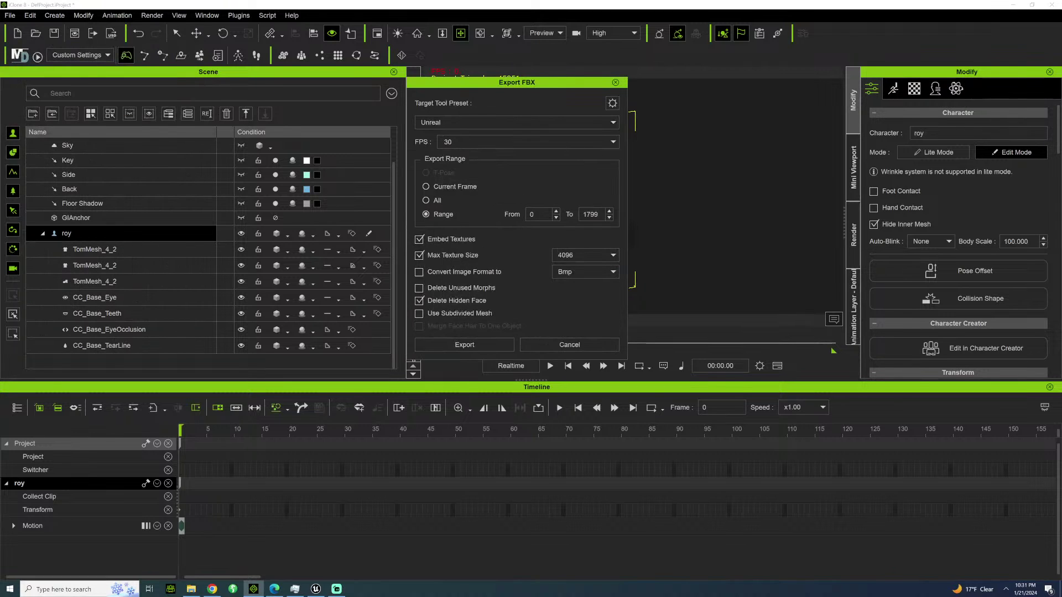
pyautogui.click(613, 142)
pyautogui.click(512, 191)
pyautogui.click(614, 82)
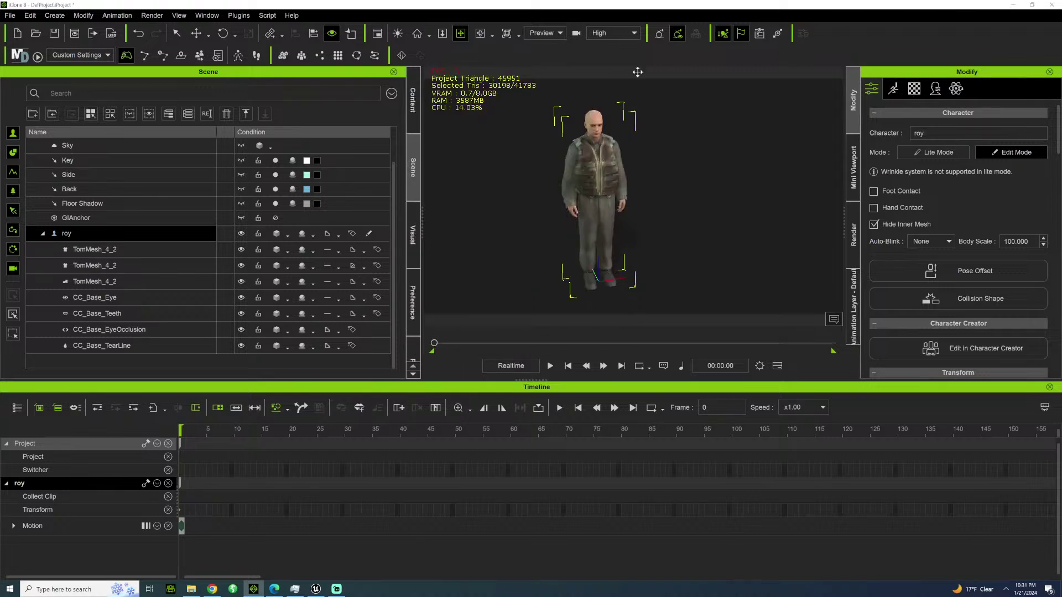
# Minimize iClone 8, switch to Unreal Engine and open its content browser at the RLContent/roy folder.
pyautogui.click(1012, 4)
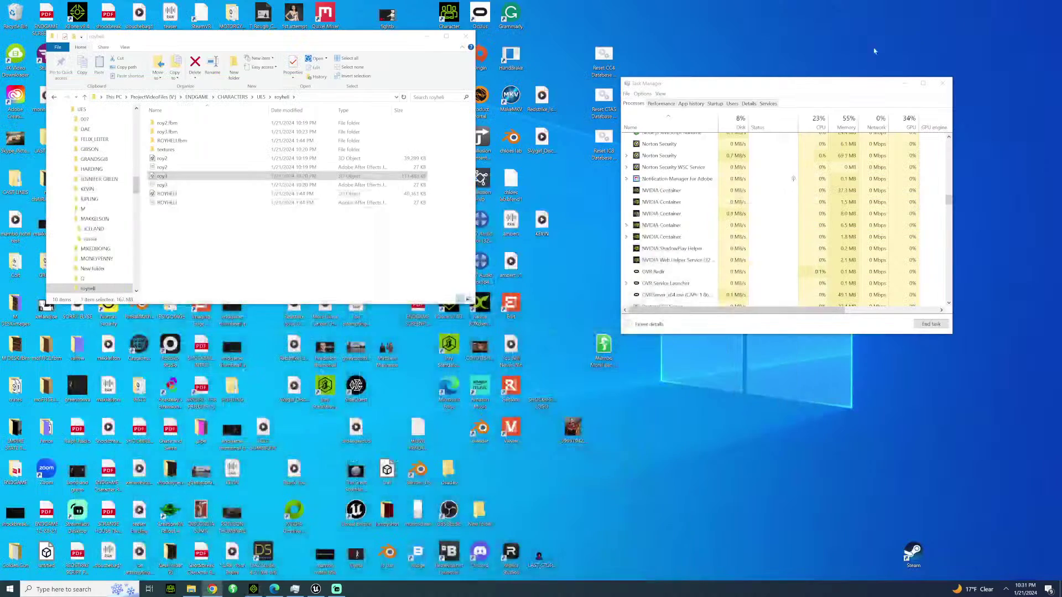
pyautogui.click(318, 590)
pyautogui.click(19, 574)
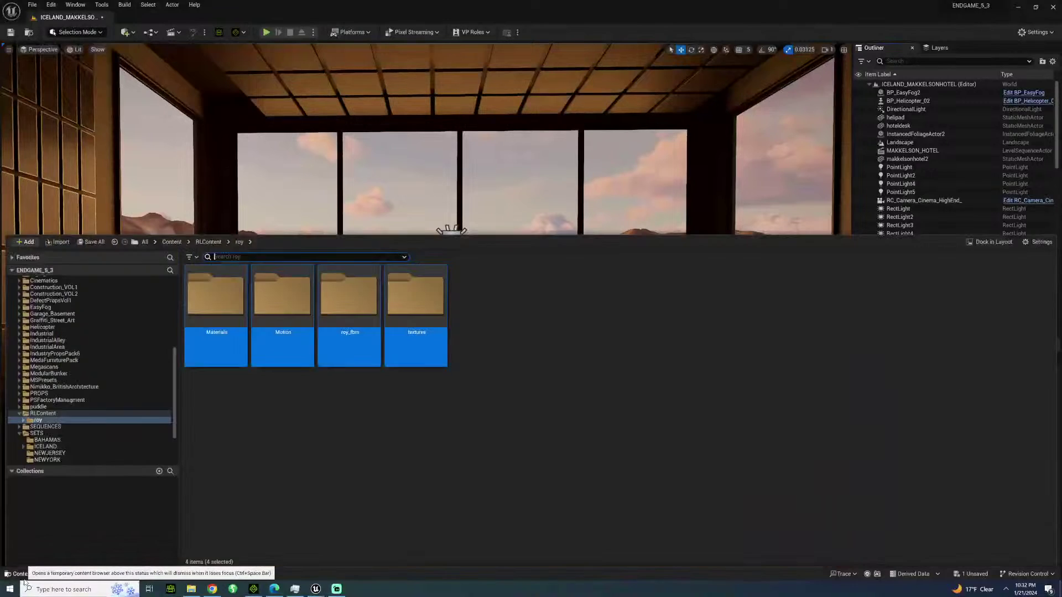
# Force delete the Materials, Motion, roy_fbm and textures folders from the RLContent/roy folder.
pyautogui.rightClick(381, 304)
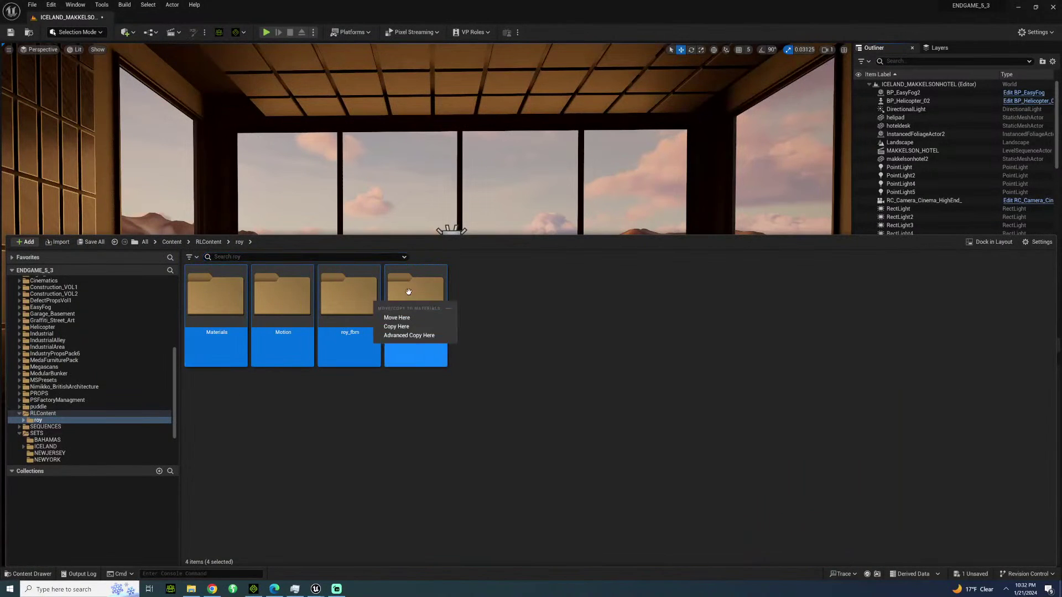
pyautogui.click(457, 307)
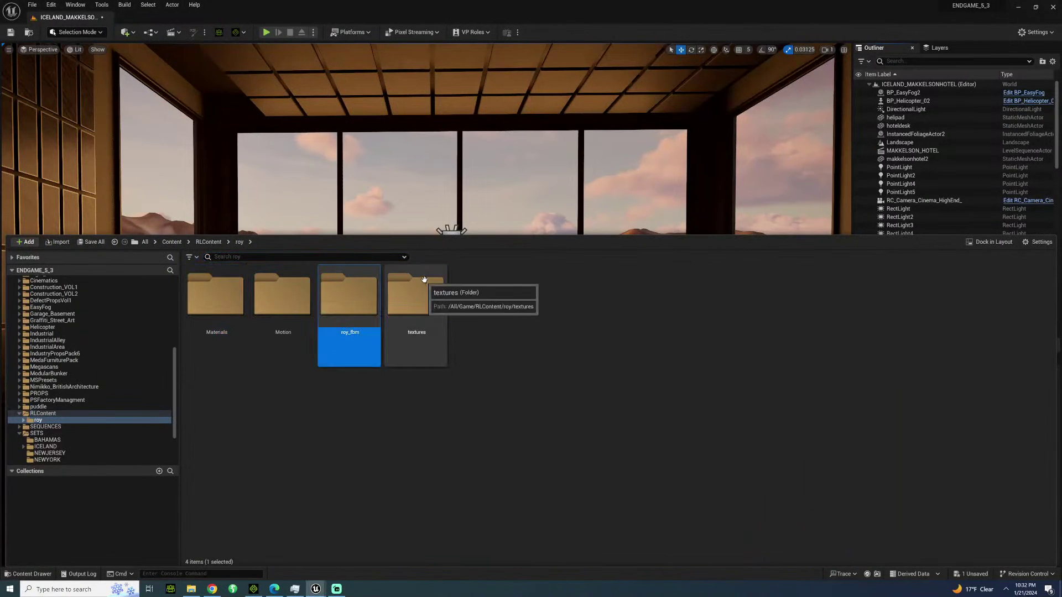
pyautogui.click(408, 299)
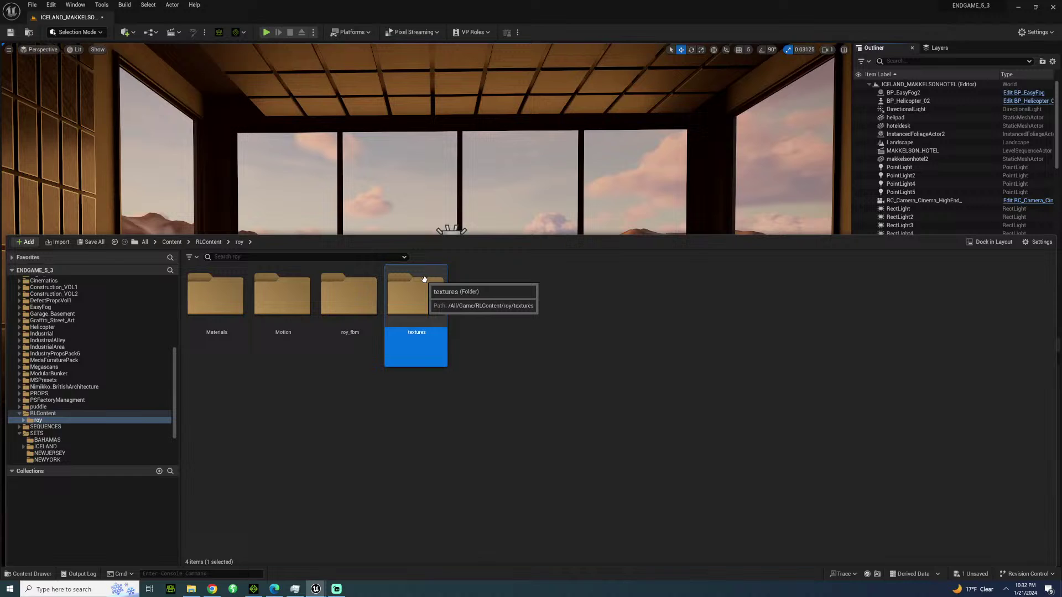
pyautogui.keyDown('shift'); pyautogui.click(220, 295); pyautogui.keyUp('shift')
pyautogui.press('Delete')
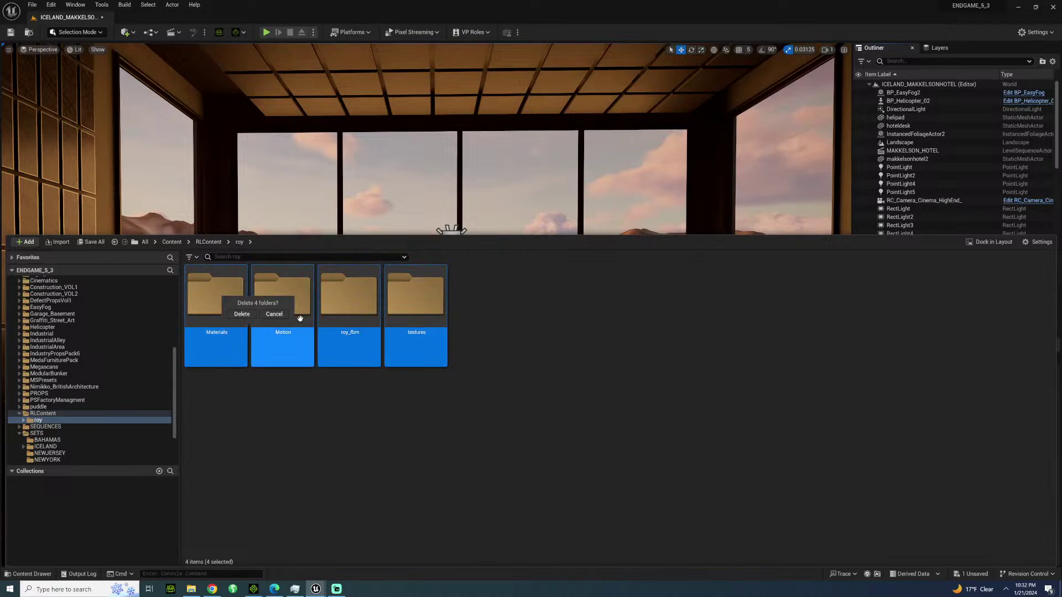
pyautogui.click(242, 314)
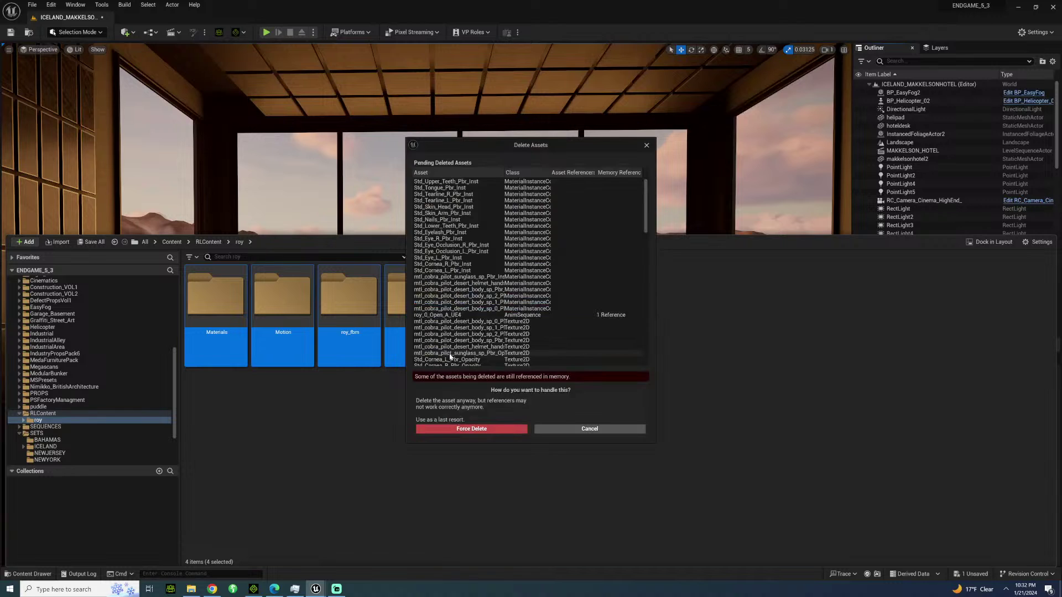
pyautogui.click(480, 429)
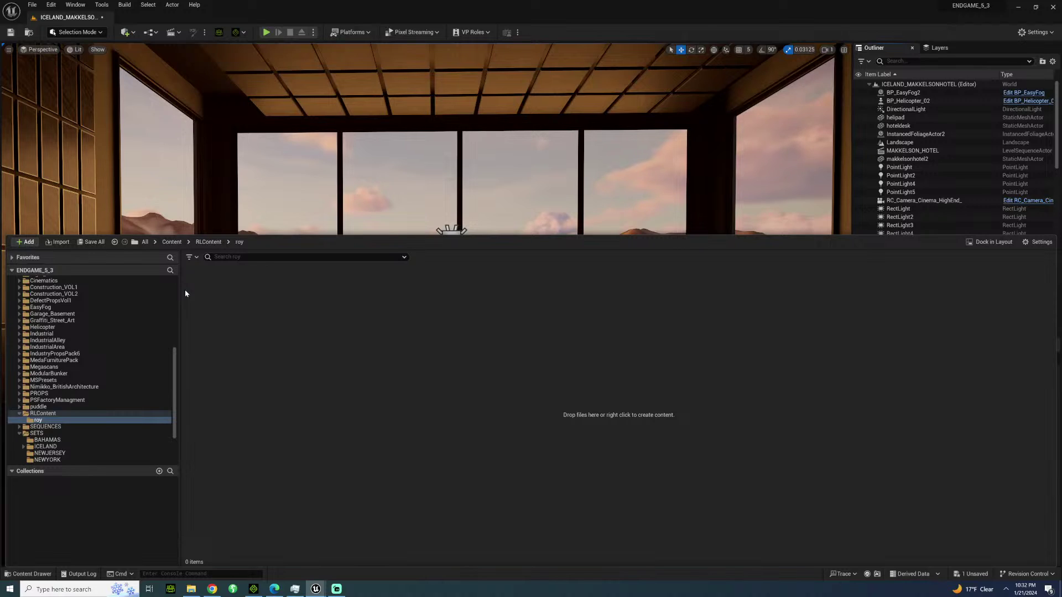
# Save the ICELAND_MAKKELSONHOTEL level.
pyautogui.moveTo(183, 183); pyautogui.dragTo(249, 183, button='right')
pyautogui.press('s')
pyautogui.press('a')
pyautogui.press('w')
pyautogui.hotkey('ctrl', 's')
pyautogui.press('w')
pyautogui.moveTo(318, 196); pyautogui.dragTo(378, 200, button='right')
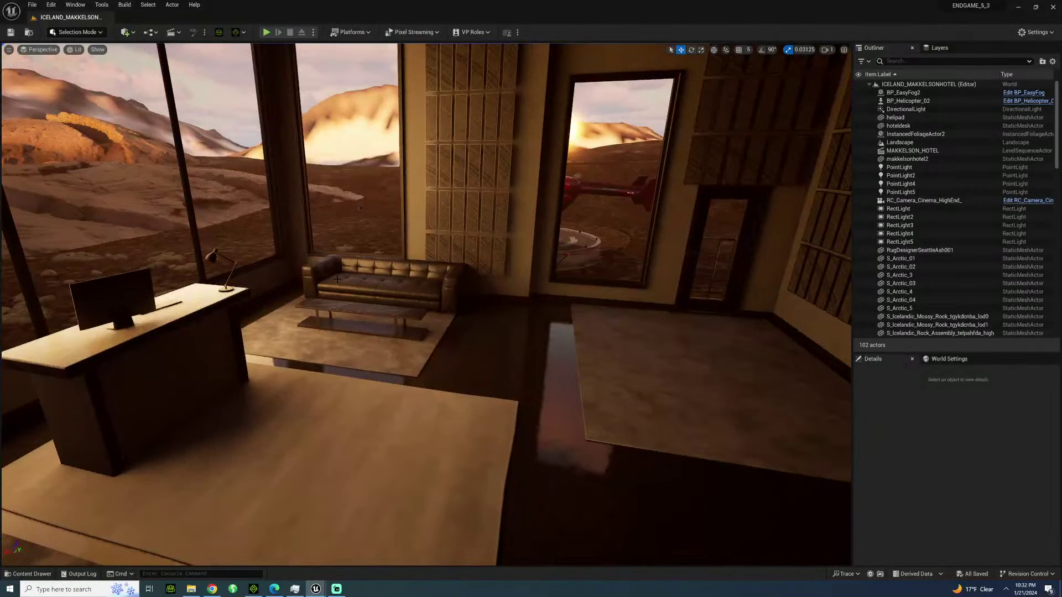
# Switch to iClone 8, start an FBX export of the roy character and set its frame rate to 60 FPS.
pyautogui.click(253, 589)
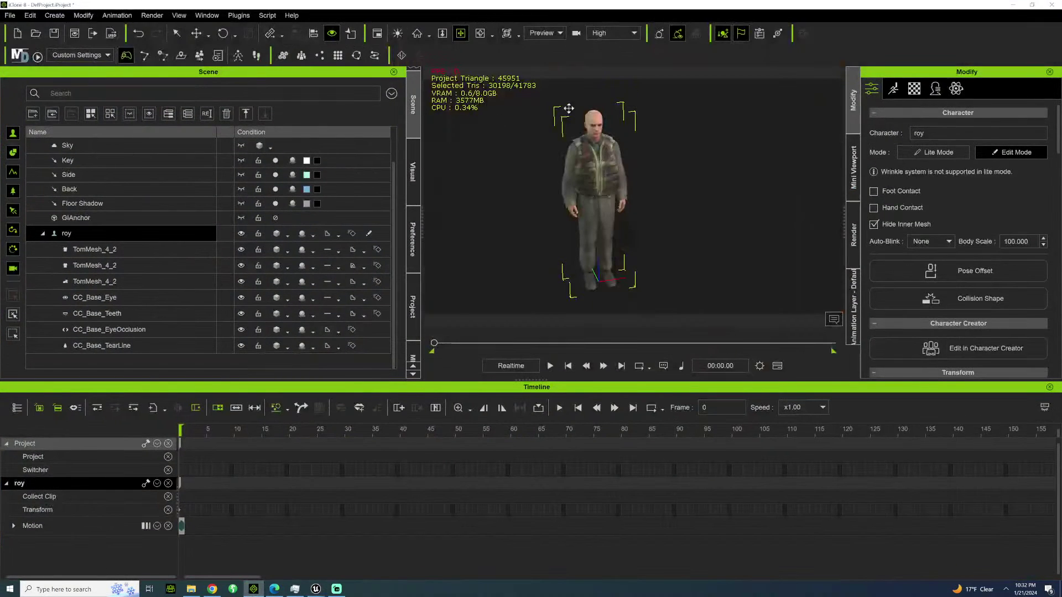
pyautogui.scroll(5, 551, 239)
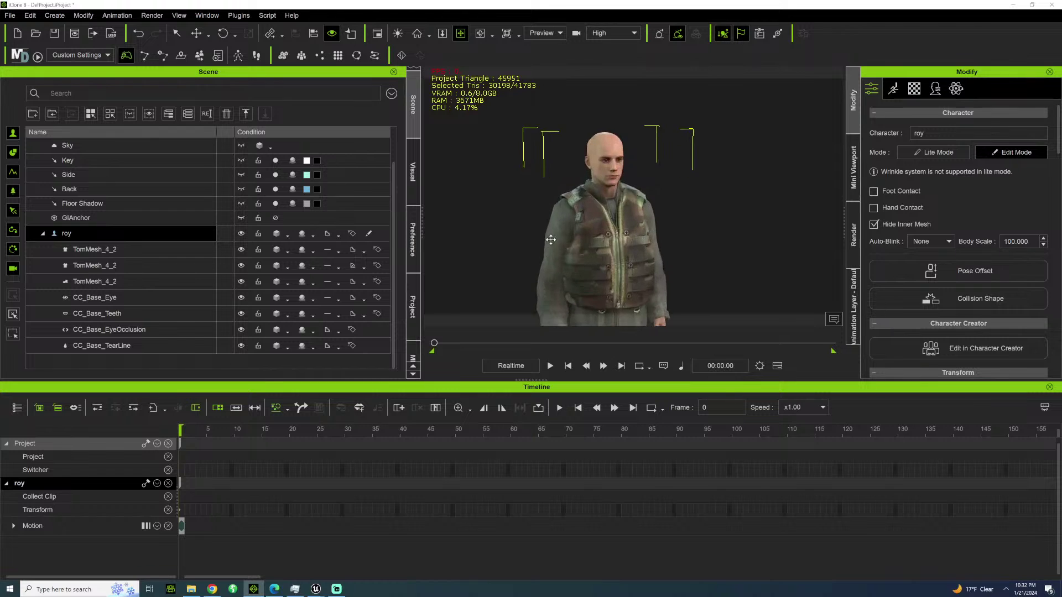
pyautogui.scroll(-5, 551, 239)
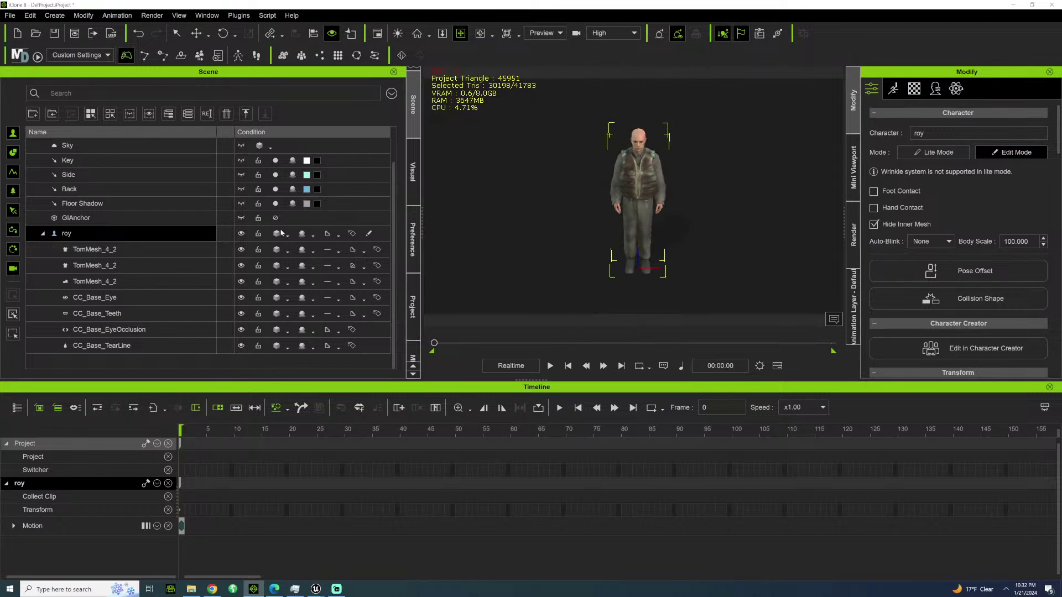
pyautogui.click(10, 15)
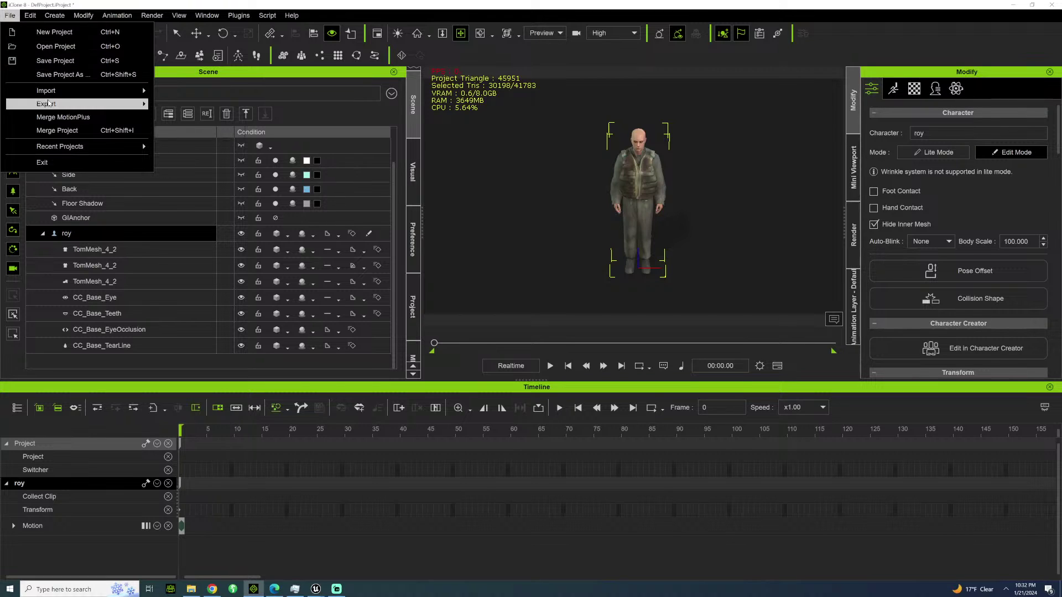
pyautogui.moveTo(56, 104)
pyautogui.click(185, 121)
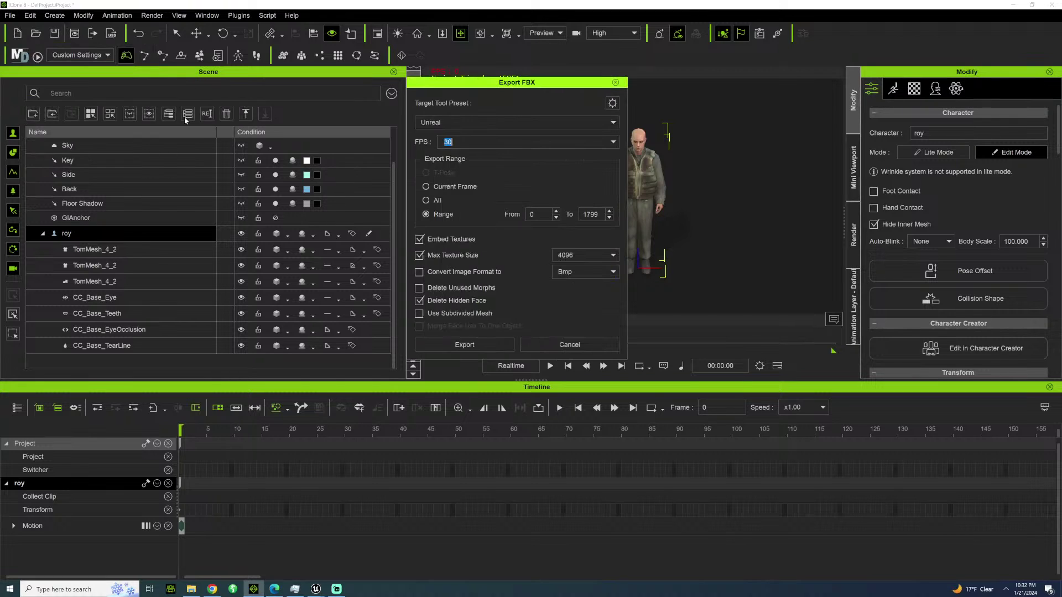
pyautogui.click(614, 138)
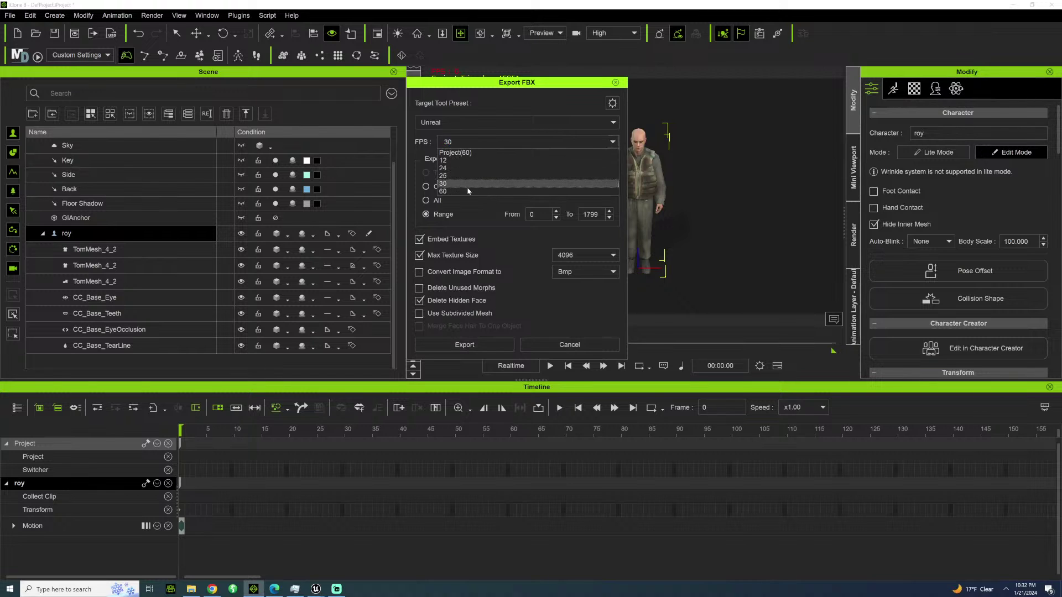
pyautogui.click(484, 192)
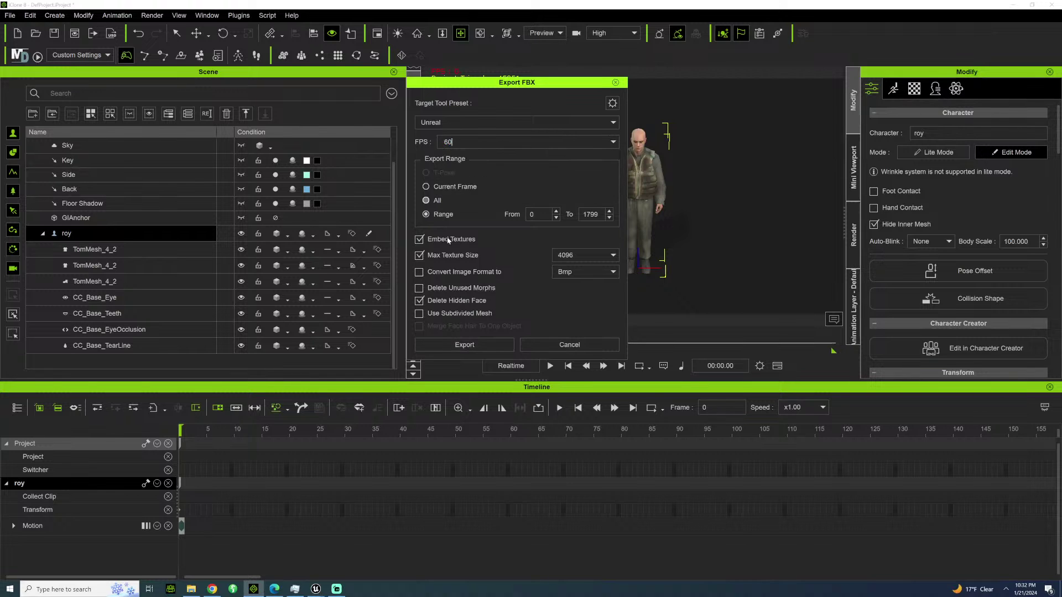
# Export the character as an FBX file named ROY in the royheli folder, accepting the Auto Setup notice.
pyautogui.click(464, 345)
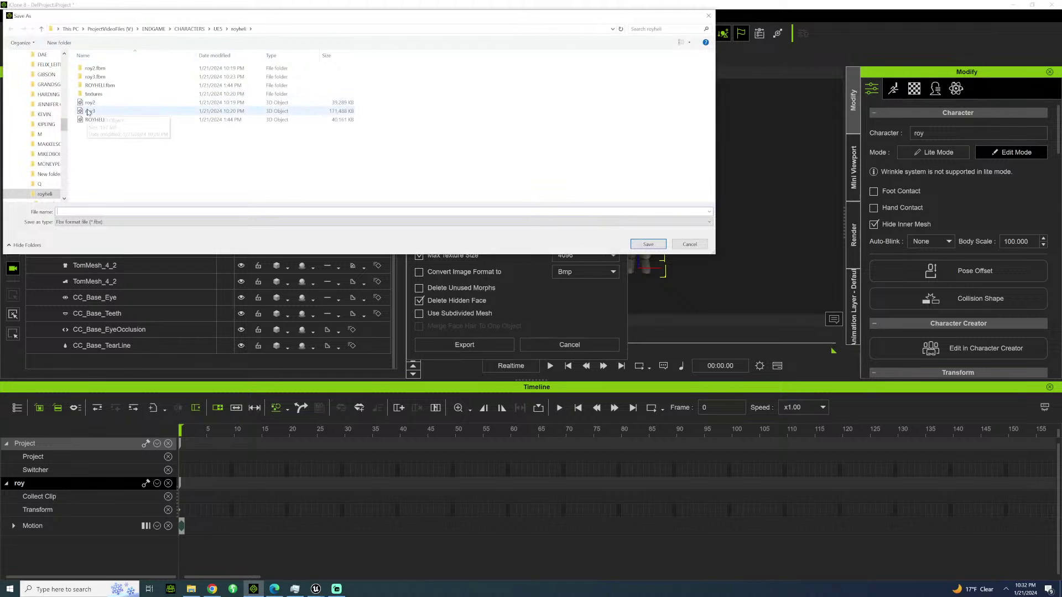
pyautogui.press('Tab')
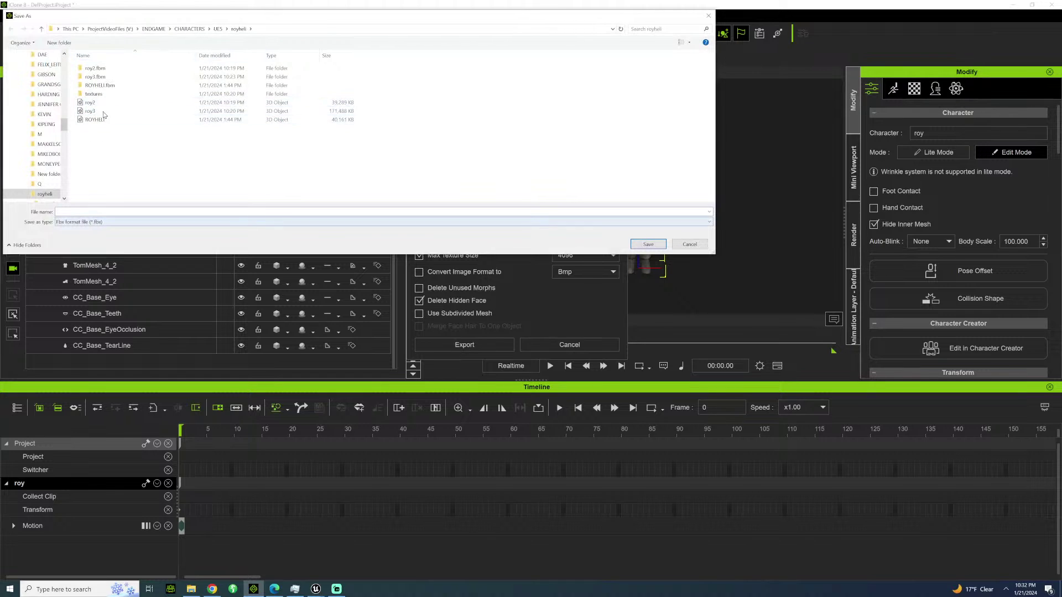
pyautogui.click(91, 103)
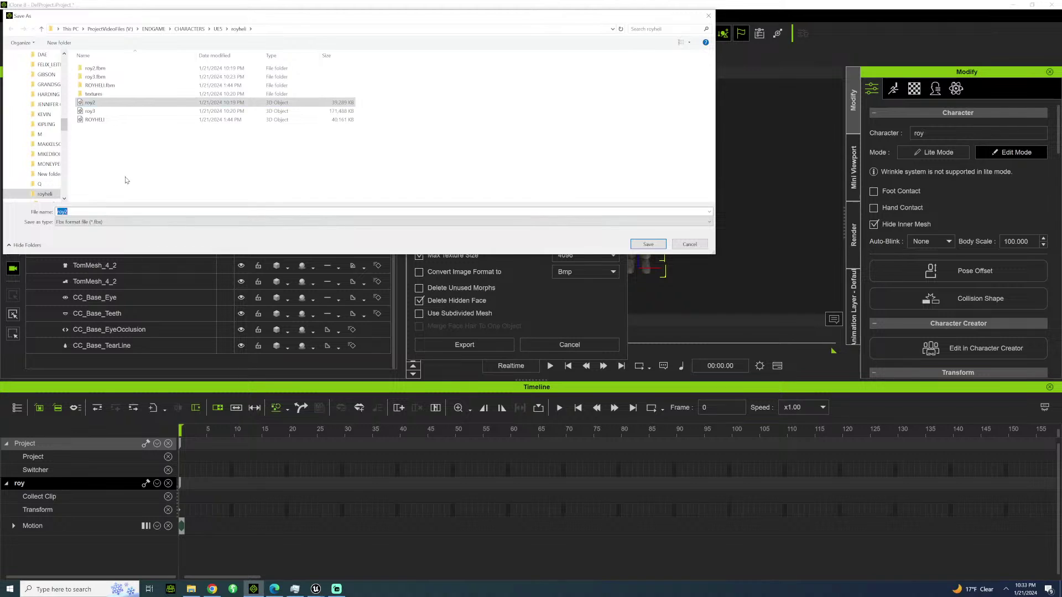
pyautogui.press('BackSpace')
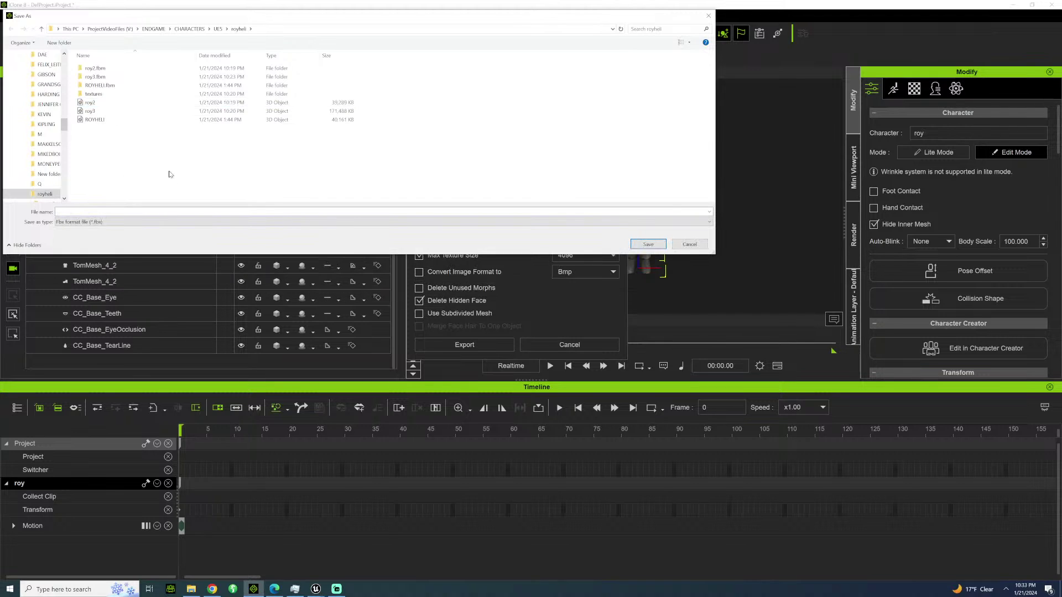
pyautogui.write('ROY')
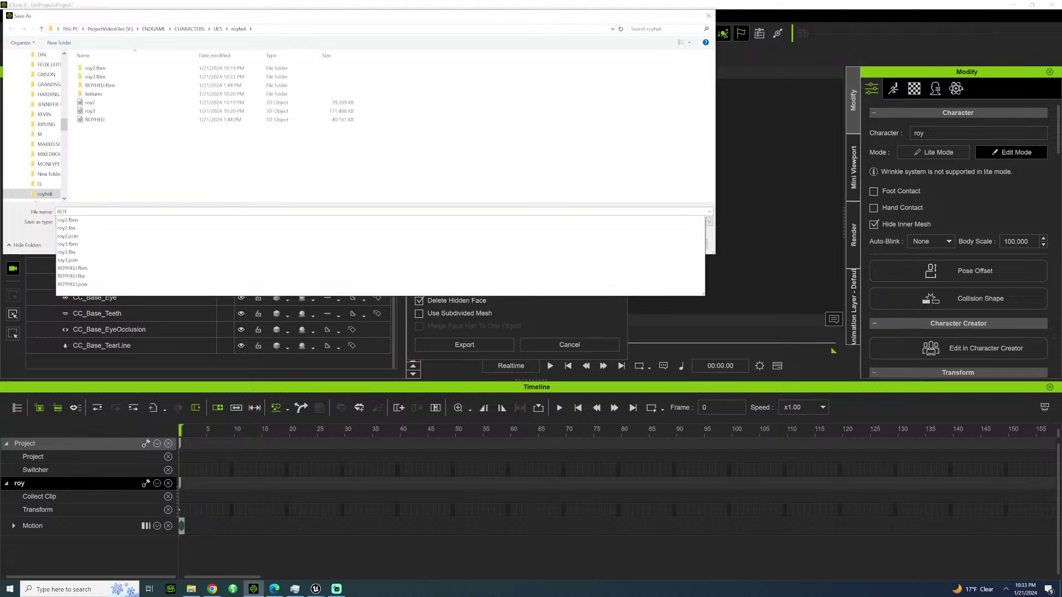
pyautogui.press('Escape')
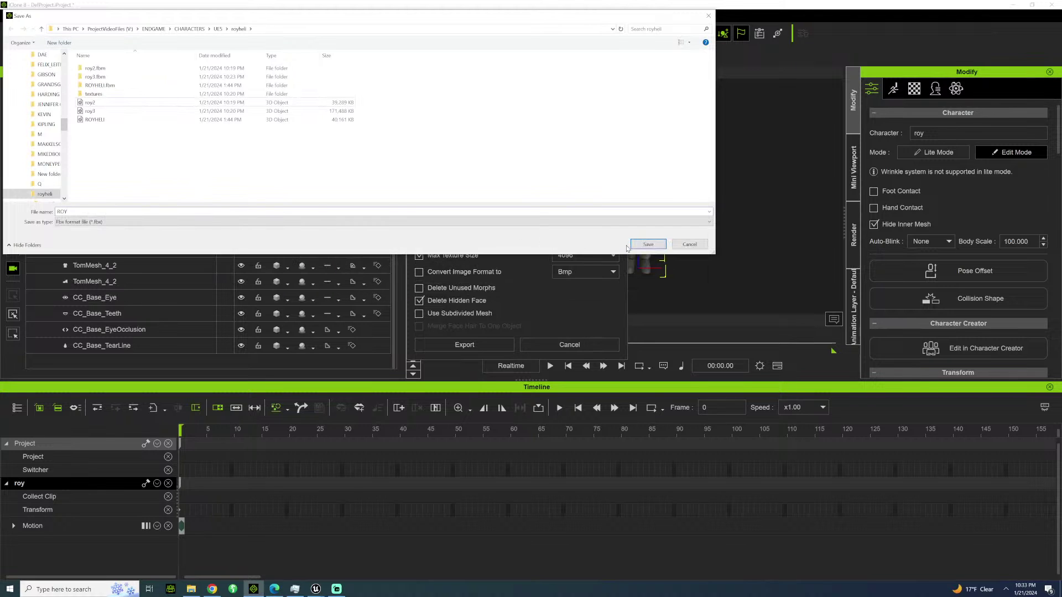
pyautogui.click(657, 246)
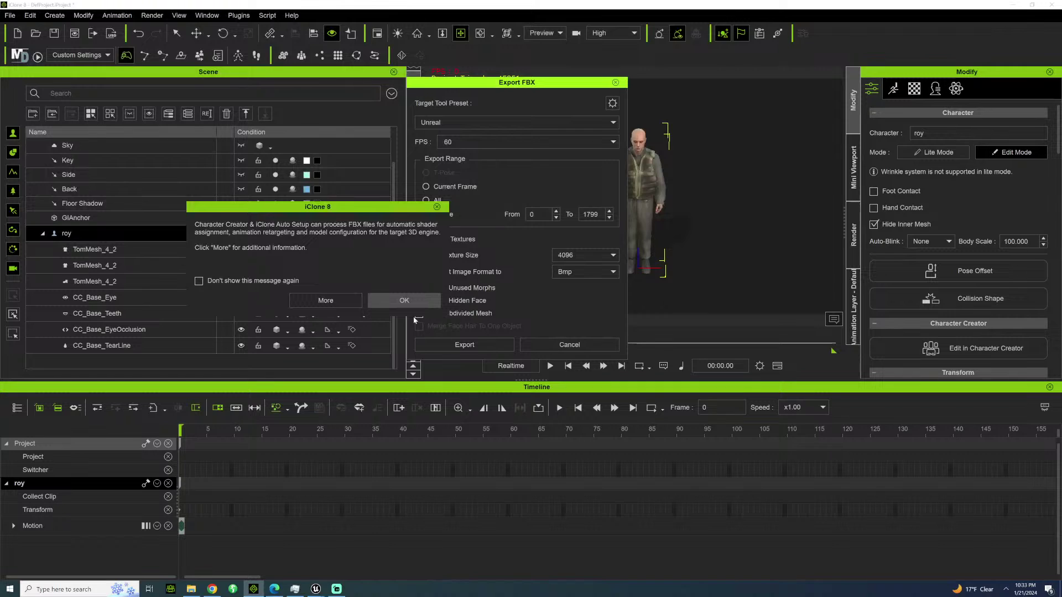
pyautogui.click(394, 301)
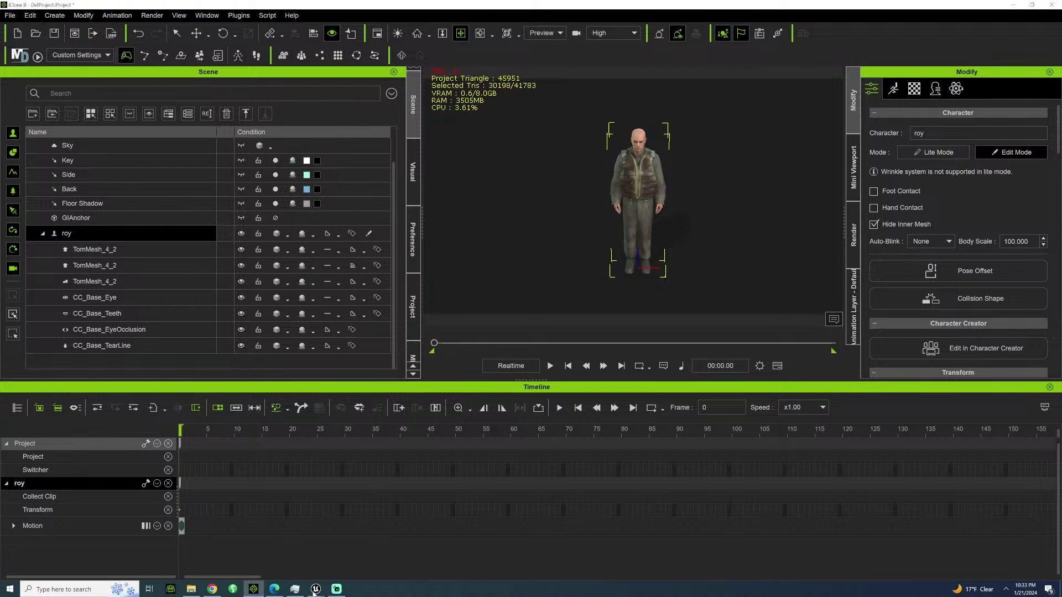
# Switch to Unreal Engine and open the CHARACTER/ICELANDSCENE folder in the content browser.
pyautogui.moveTo(313, 591)
pyautogui.click(242, 524)
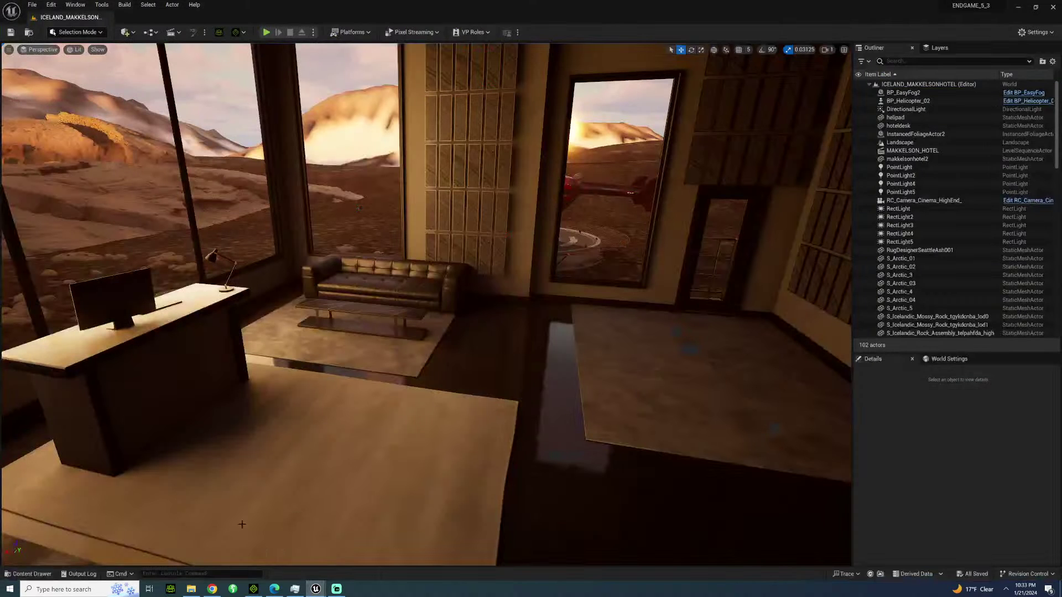
pyautogui.click(31, 574)
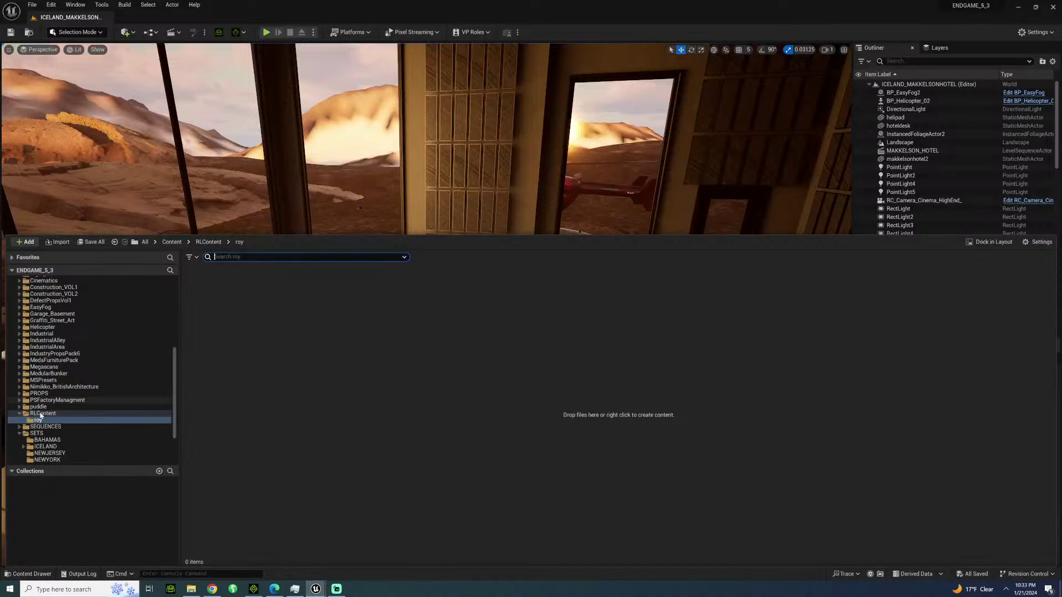
pyautogui.click(41, 413)
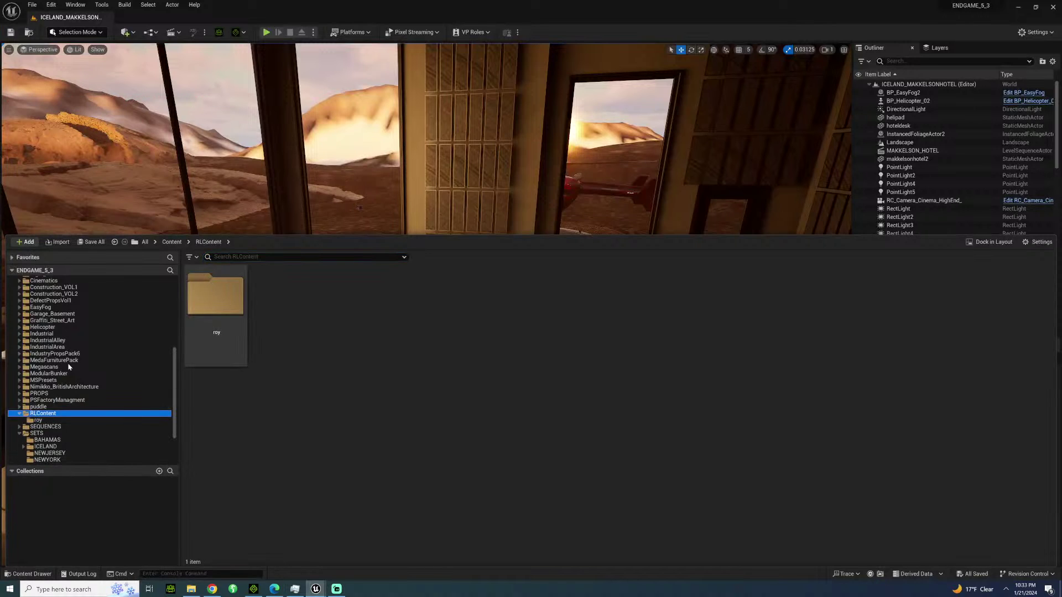
pyautogui.scroll(-3, 122, 412)
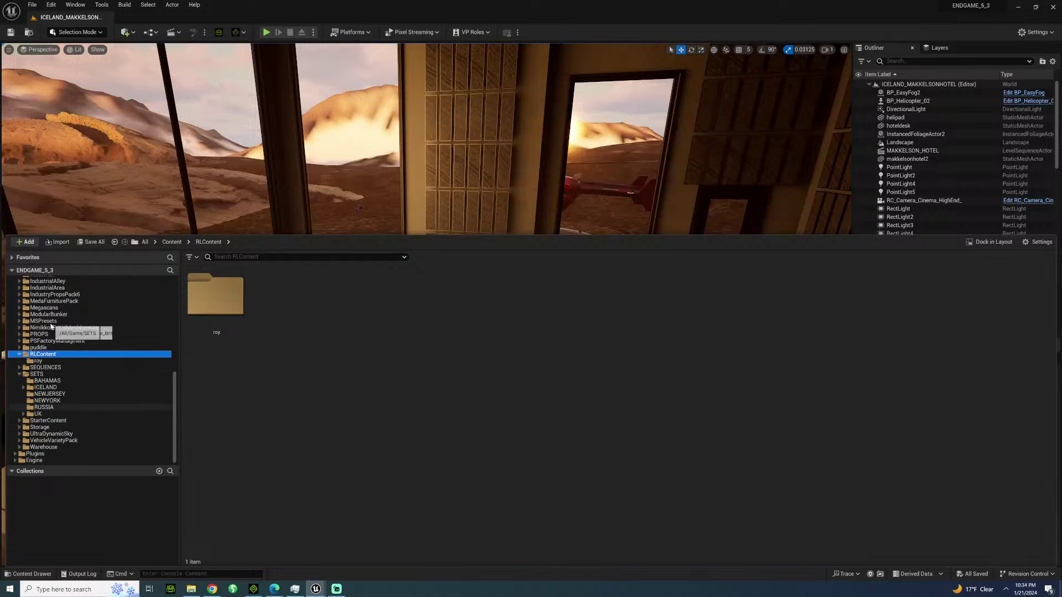
pyautogui.scroll(8, 47, 324)
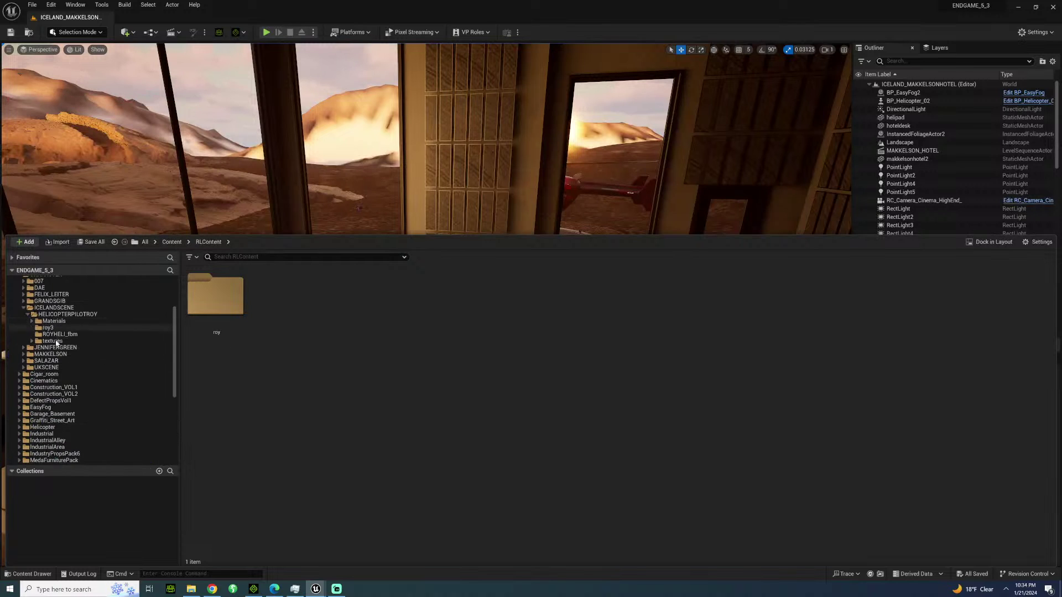
pyautogui.click(56, 314)
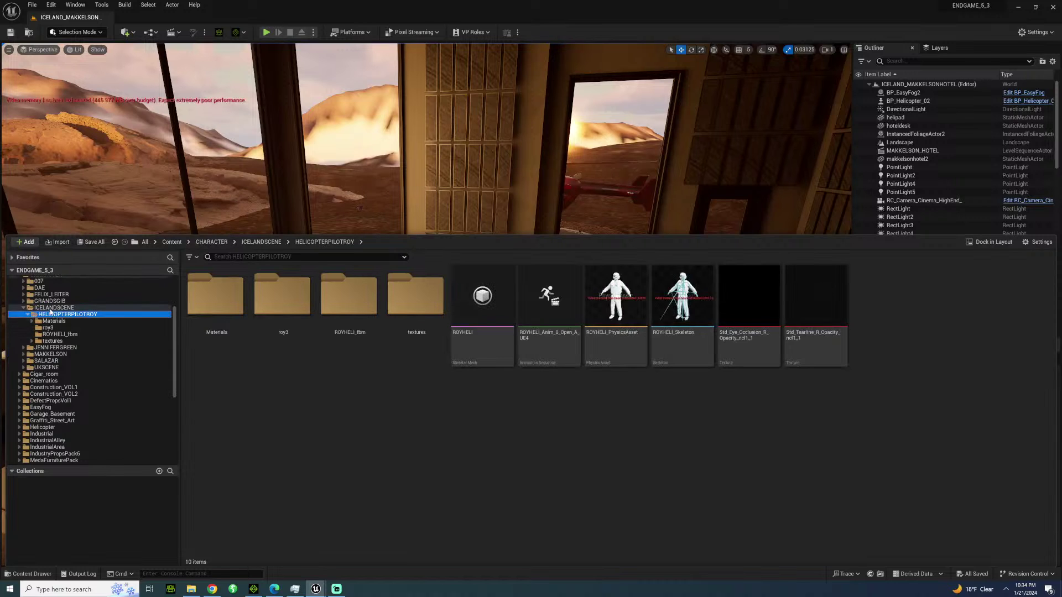
pyautogui.click(50, 308)
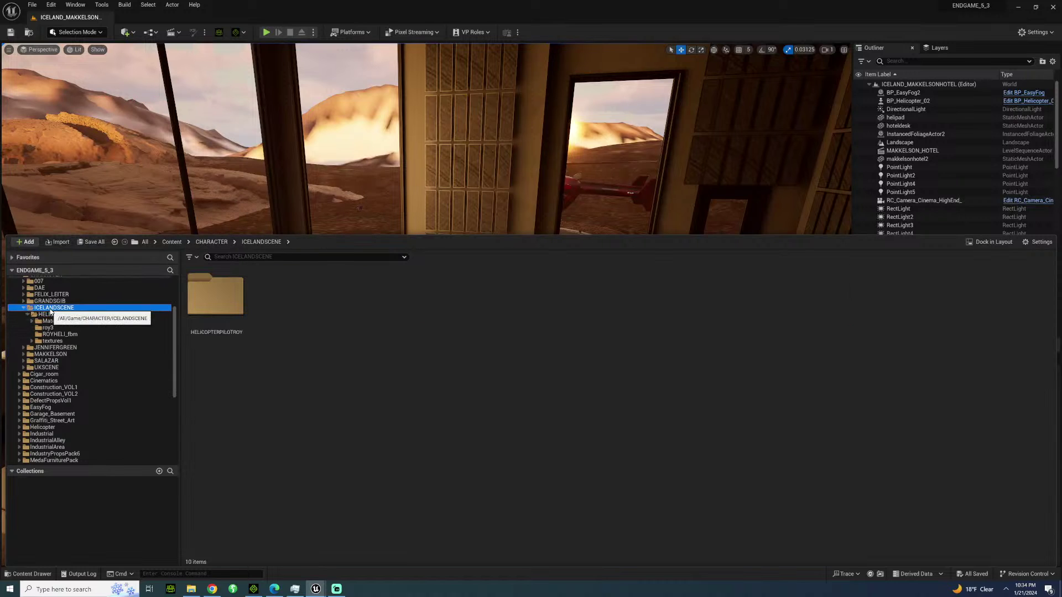
# Force delete the HELICOPTERPILOTROY folder from the ICELANDSCENE folder.
pyautogui.rightClick(205, 299)
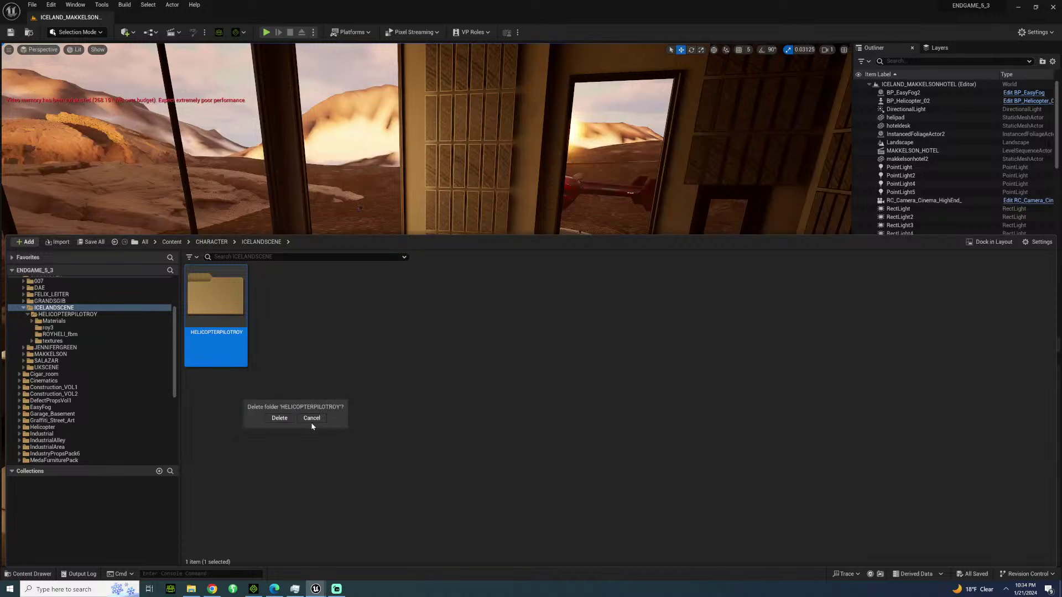
pyautogui.click(284, 418)
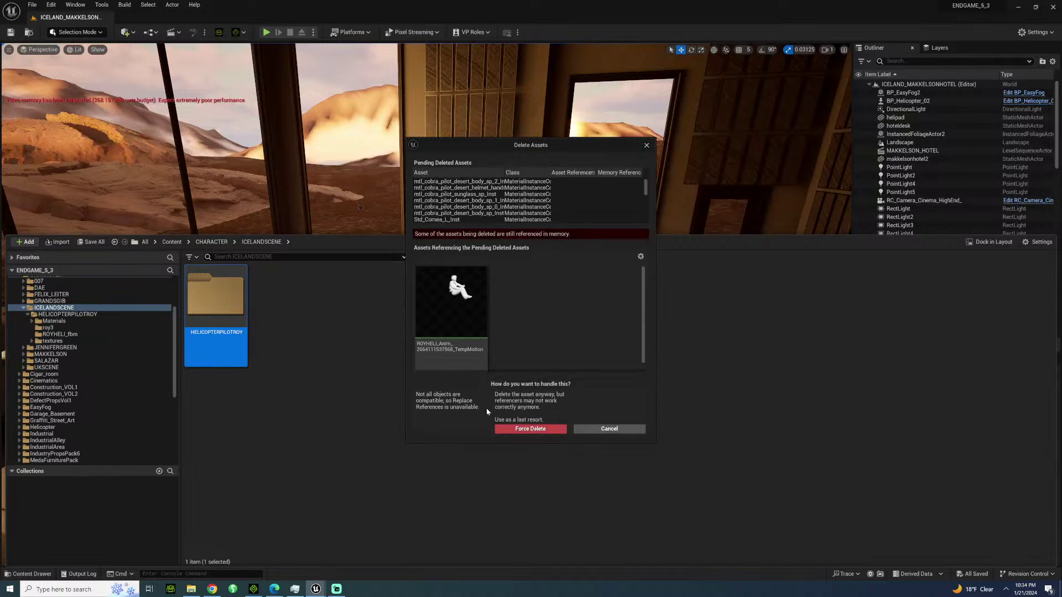
pyautogui.click(518, 430)
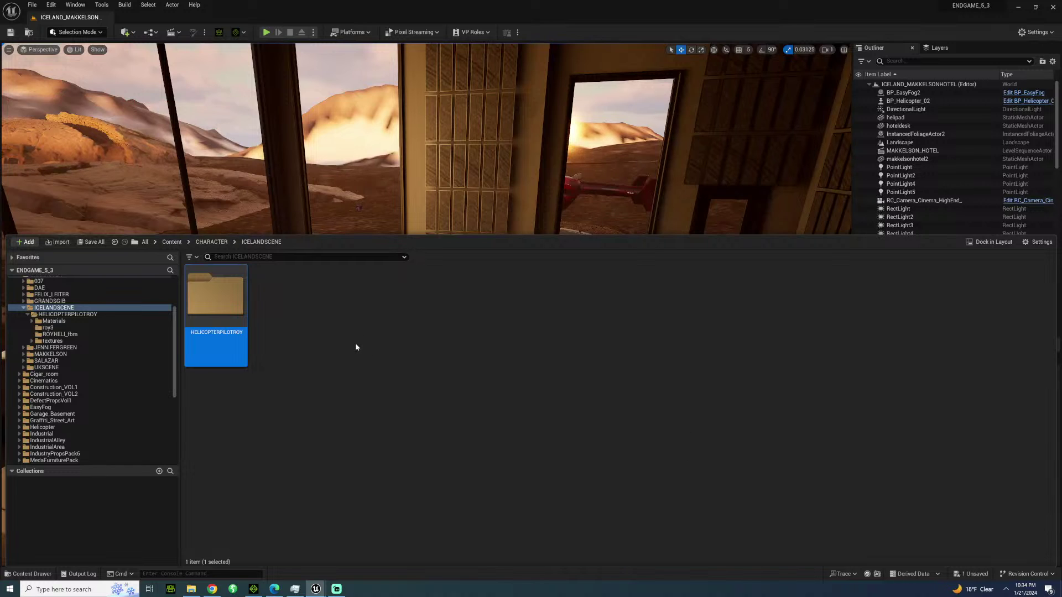
pyautogui.rightClick(336, 341)
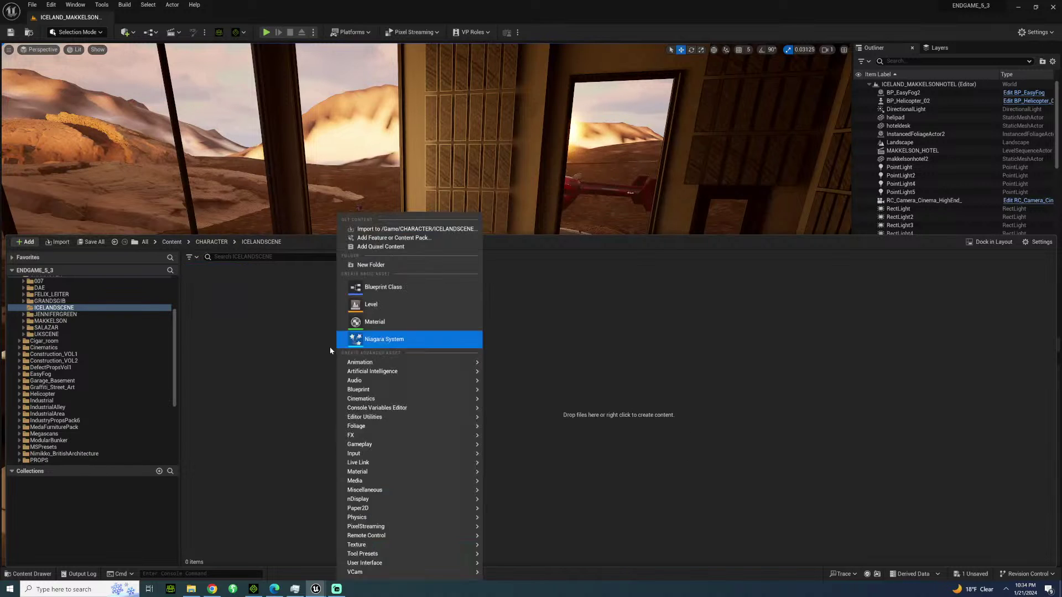
# Import the ROY FBX from the royheli folder into ICELANDSCENE using Auto Setup with the HQ Shader, and dismiss the message log.
pyautogui.click(191, 589)
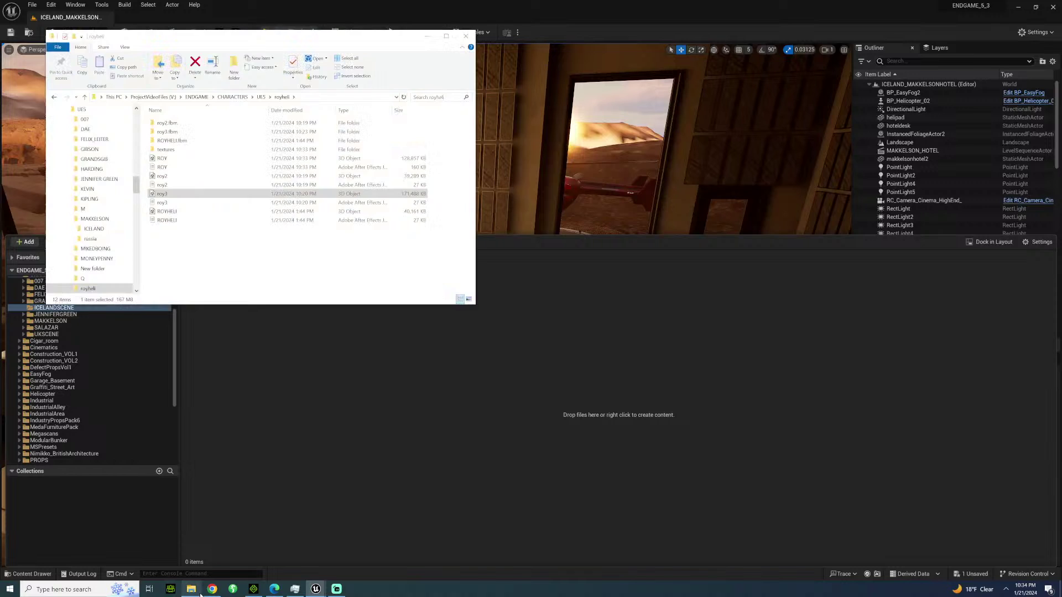
pyautogui.click(163, 160)
pyautogui.moveTo(159, 161); pyautogui.dragTo(466, 375)
pyautogui.click(426, 37)
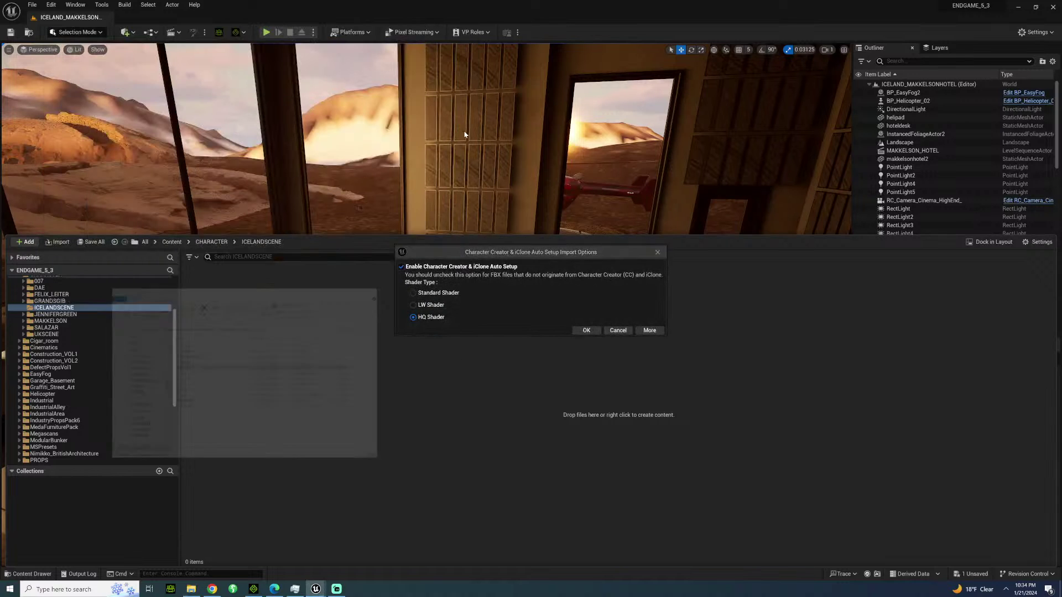
pyautogui.click(584, 331)
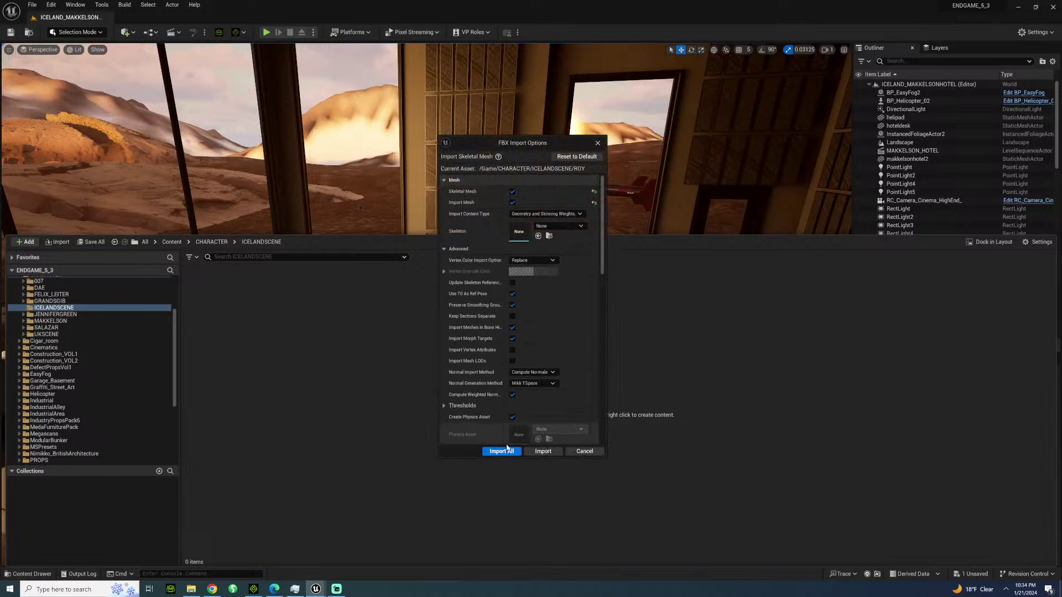
pyautogui.click(508, 453)
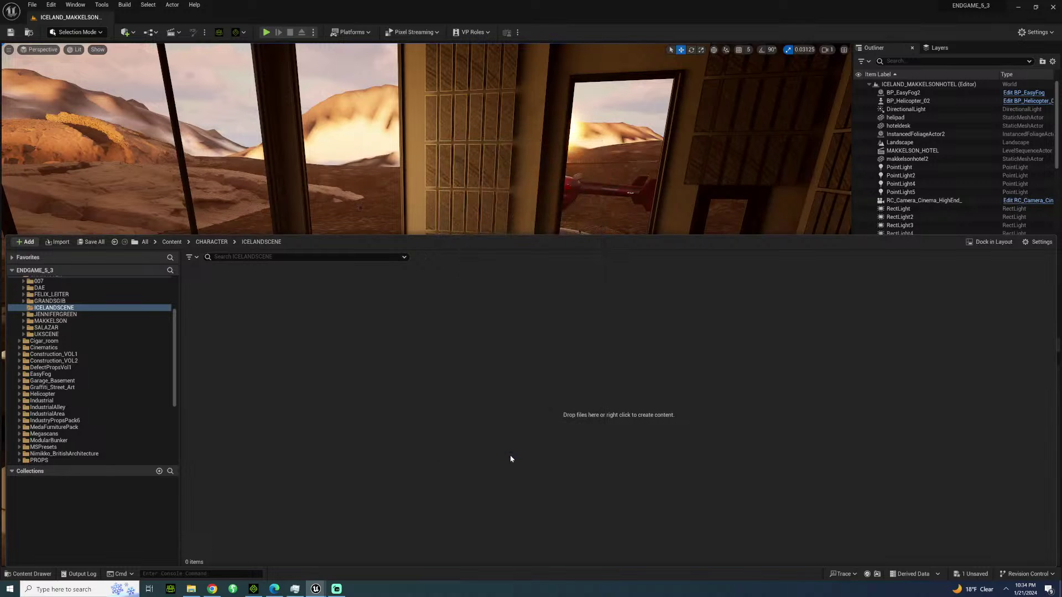
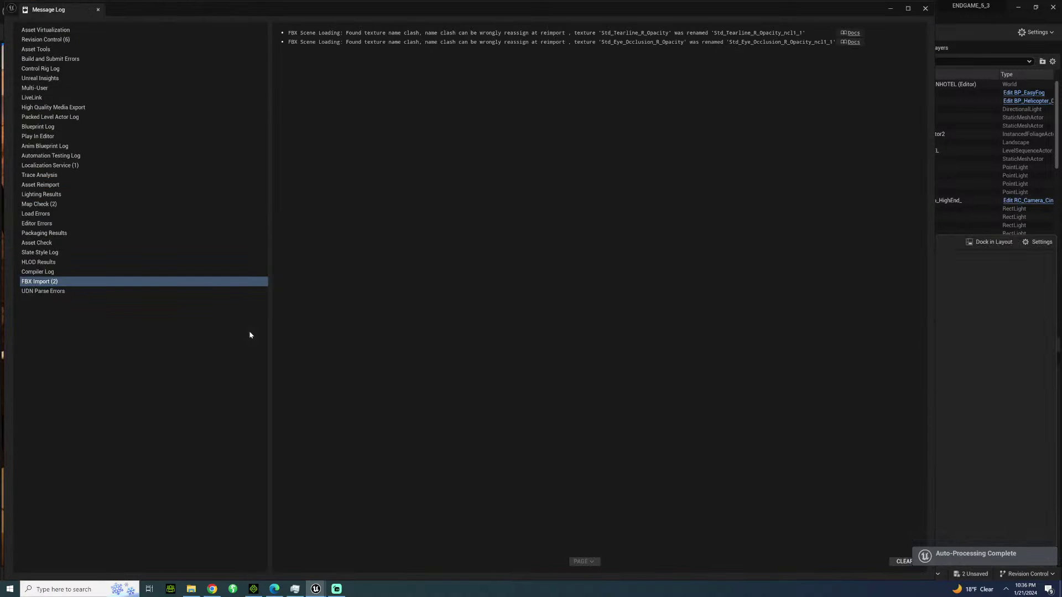
pyautogui.click(924, 9)
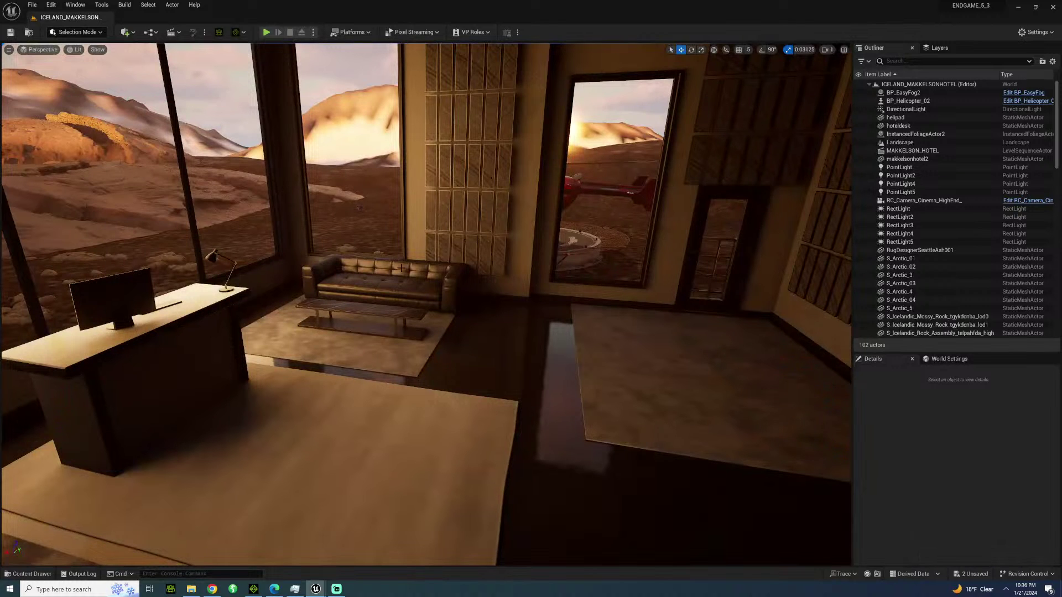
# Create a new folder named ROY inside the ICELANDSCENE folder.
pyautogui.moveTo(401, 268); pyautogui.dragTo(57, 485, button='right')
pyautogui.press('w')
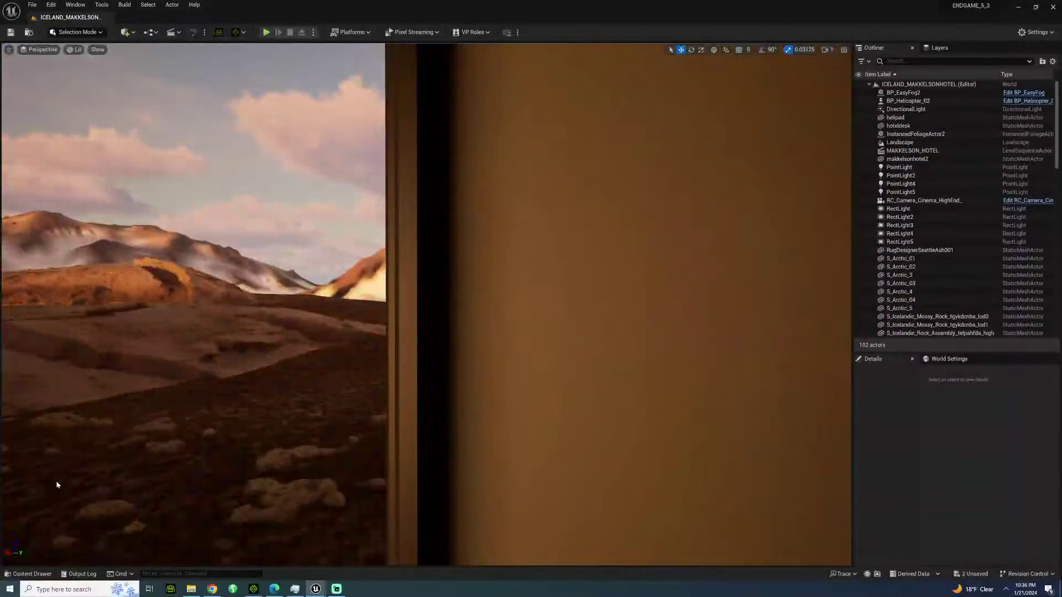
pyautogui.click(29, 574)
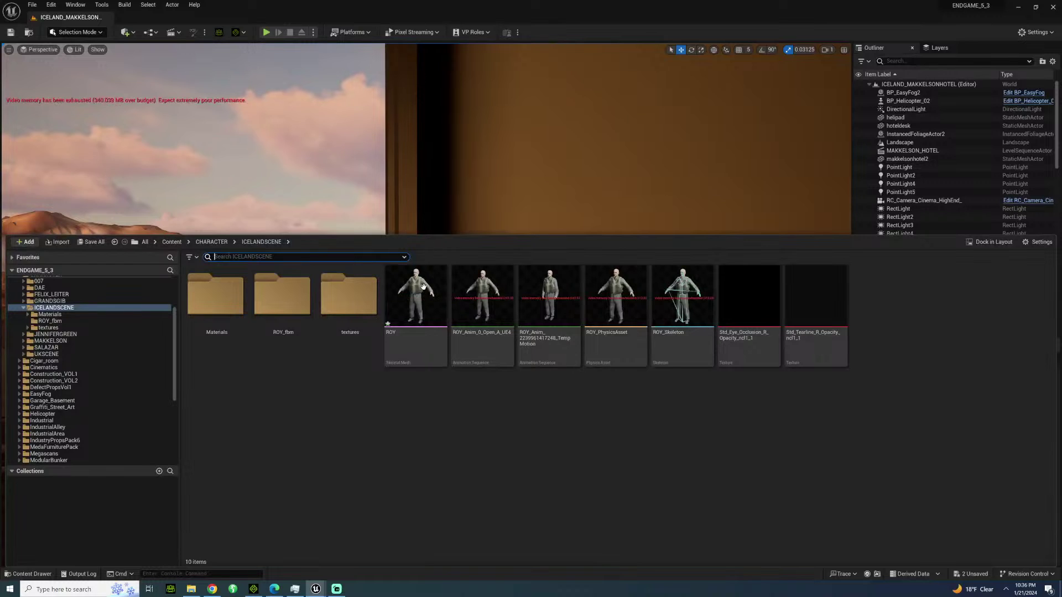
pyautogui.moveTo(423, 286); pyautogui.dragTo(816, 307)
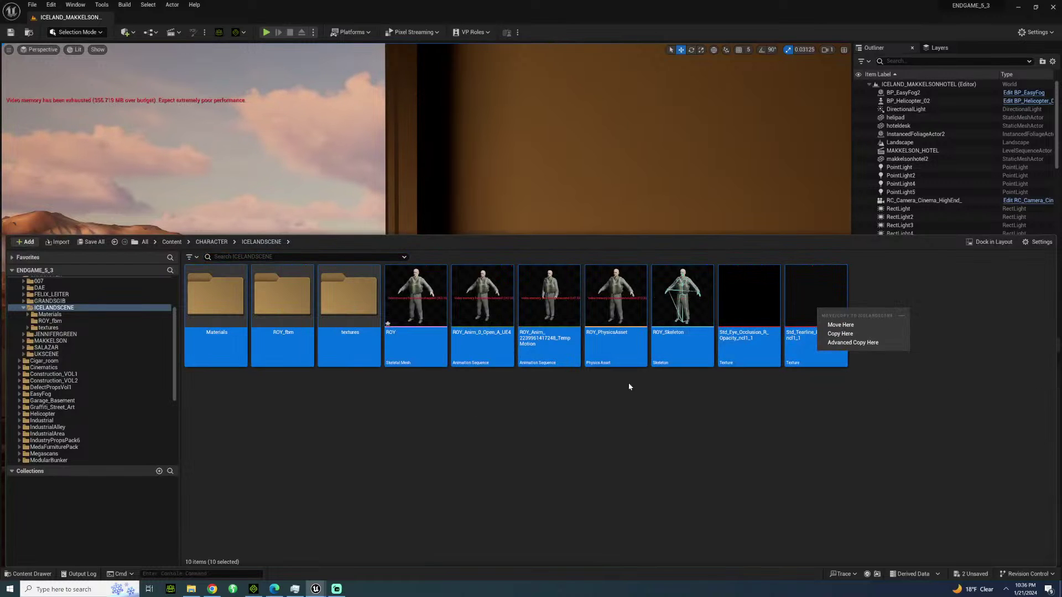
pyautogui.click(628, 385)
pyautogui.click(801, 296)
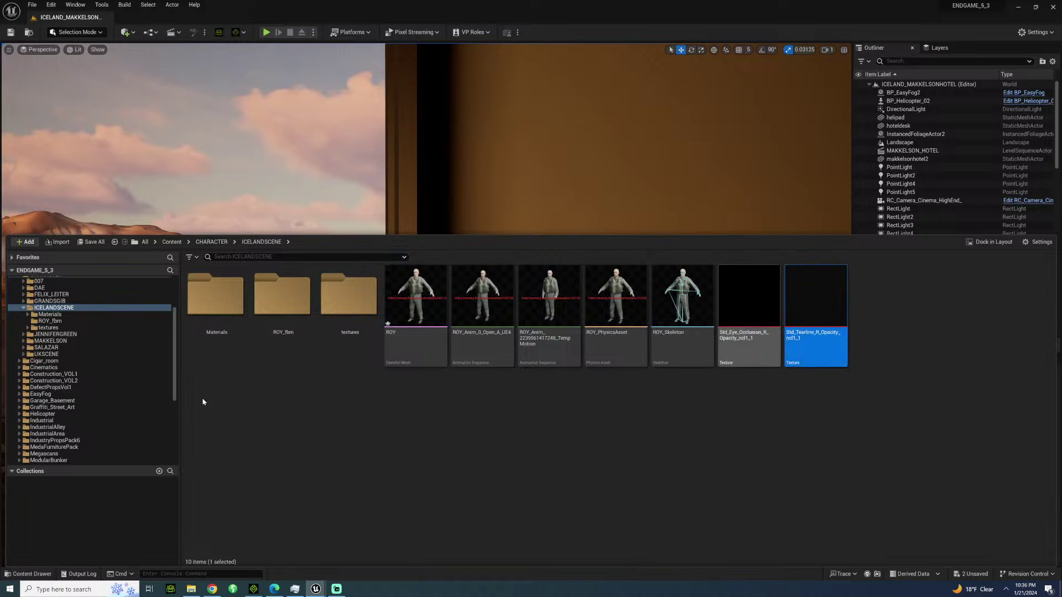
pyautogui.rightClick(315, 431)
pyautogui.click(356, 111)
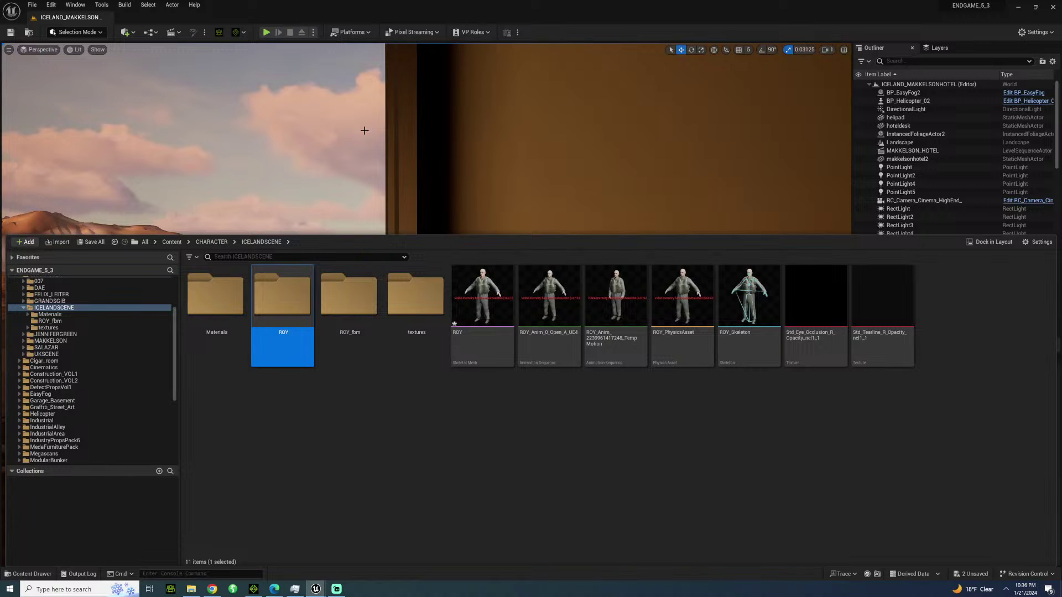
# Move the Materials, ROY_fbm and textures folders and all imported ROY and Std assets into the ROY folder.
pyautogui.moveTo(221, 329); pyautogui.dragTo(284, 311)
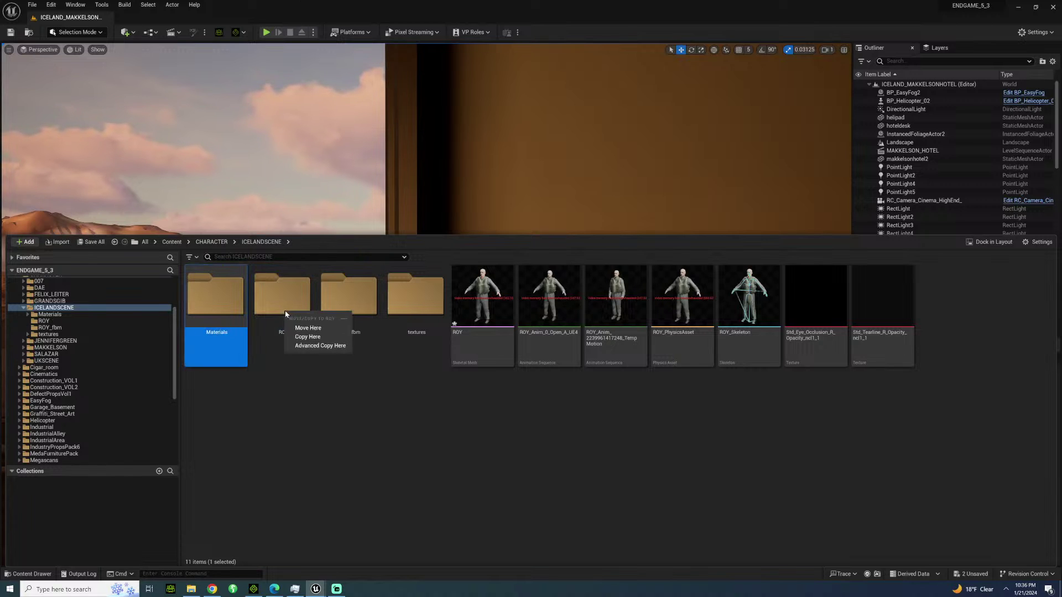
pyautogui.click(309, 327)
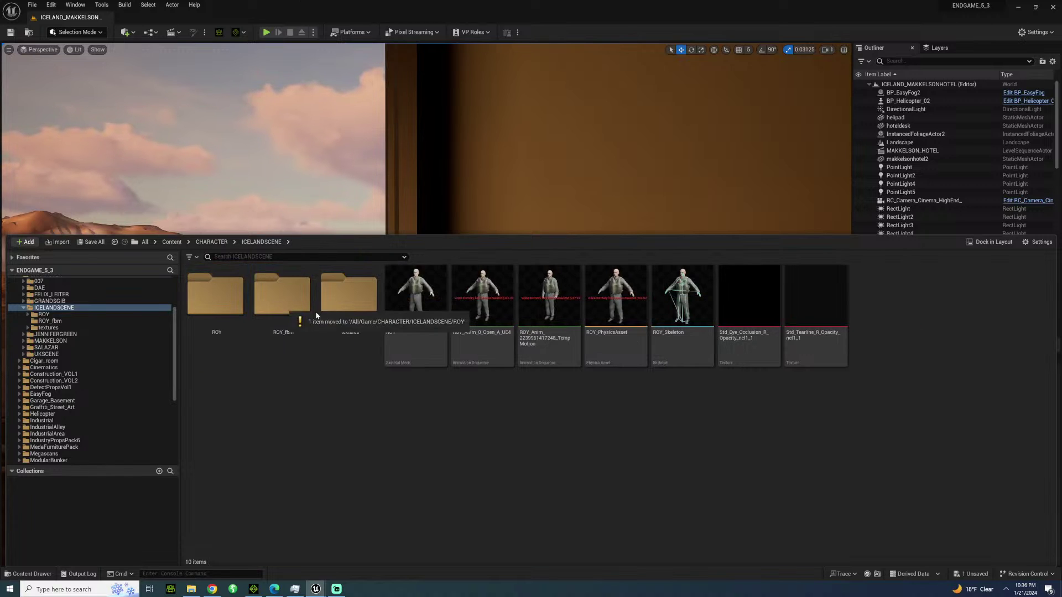
pyautogui.click(296, 313)
pyautogui.keyDown('shift'); pyautogui.click(799, 293); pyautogui.keyUp('shift')
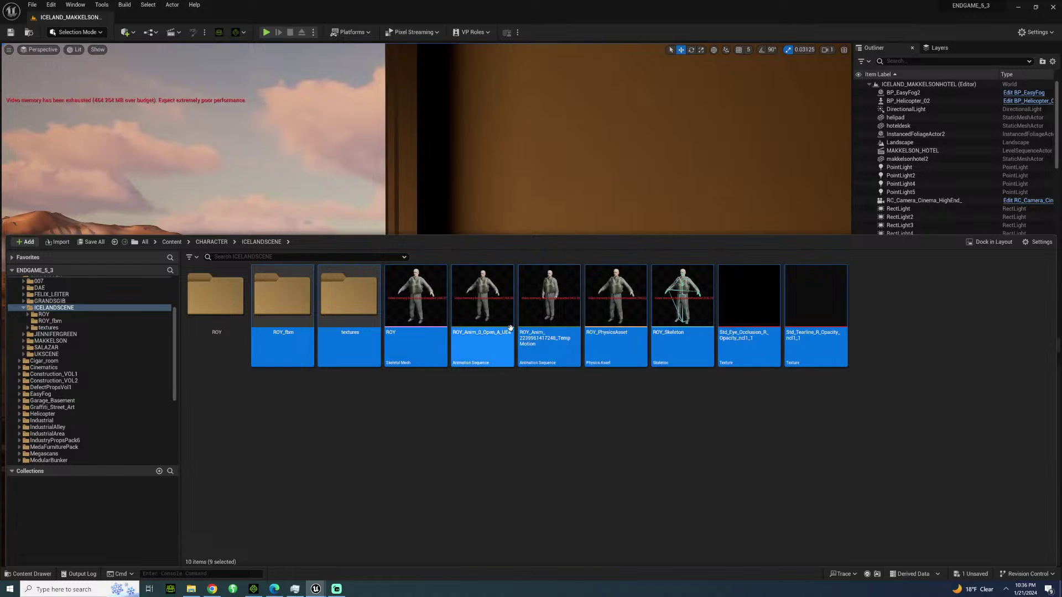
pyautogui.moveTo(321, 332); pyautogui.dragTo(216, 326)
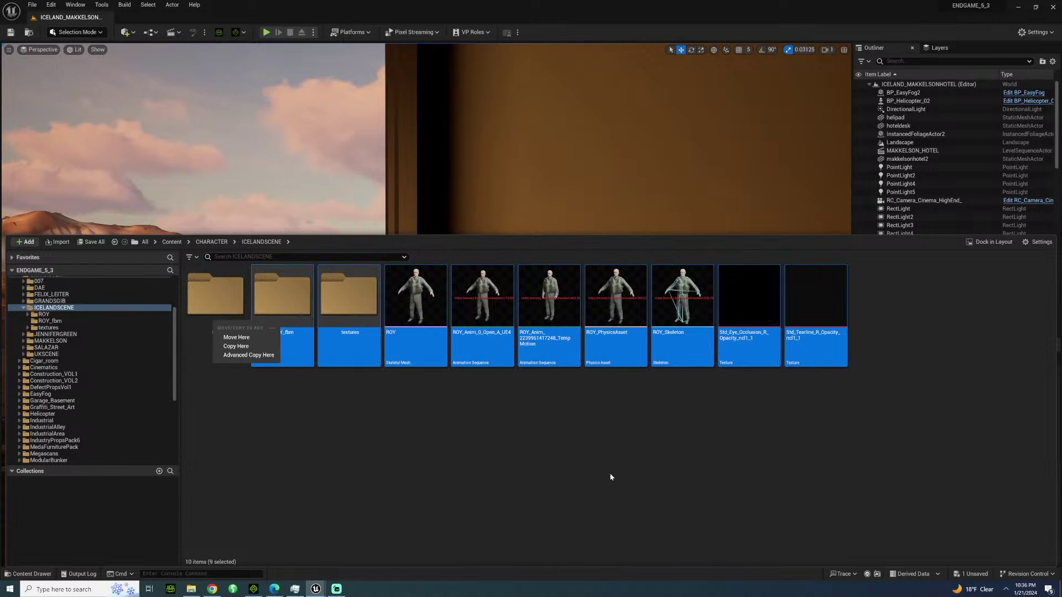
pyautogui.click(252, 339)
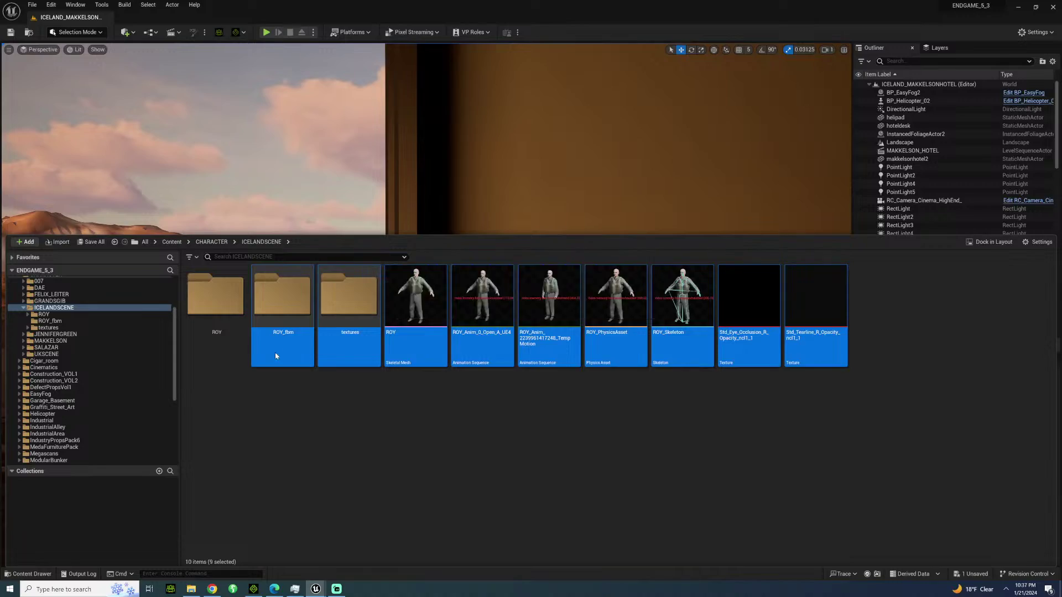
# Examine the helicopter on the helipad outside the hotel from several sides, including its cockpit windows.
pyautogui.click(542, 183)
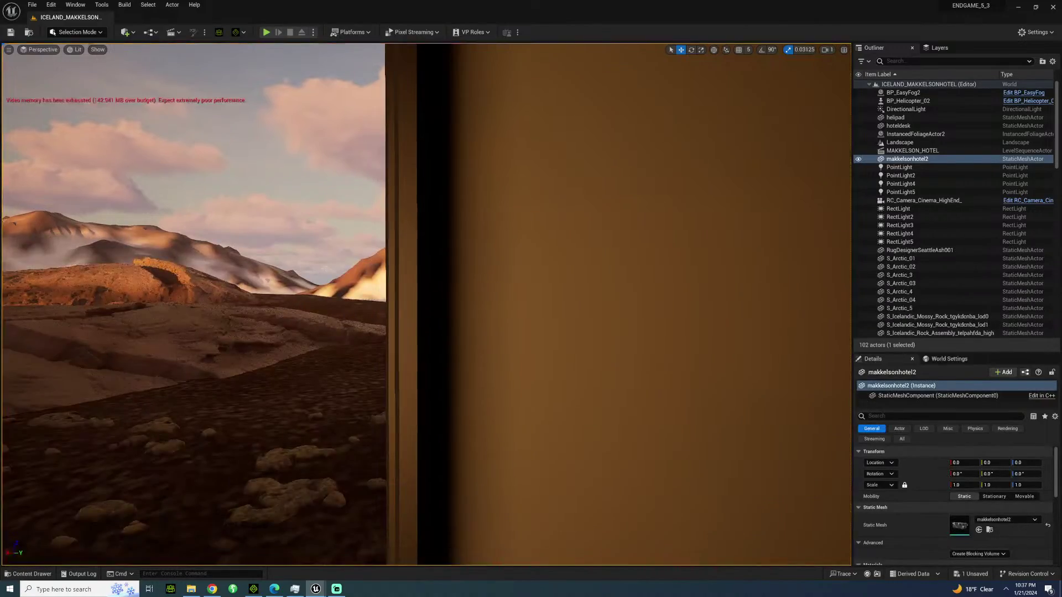
pyautogui.moveTo(542, 183); pyautogui.dragTo(251, 155, button='right')
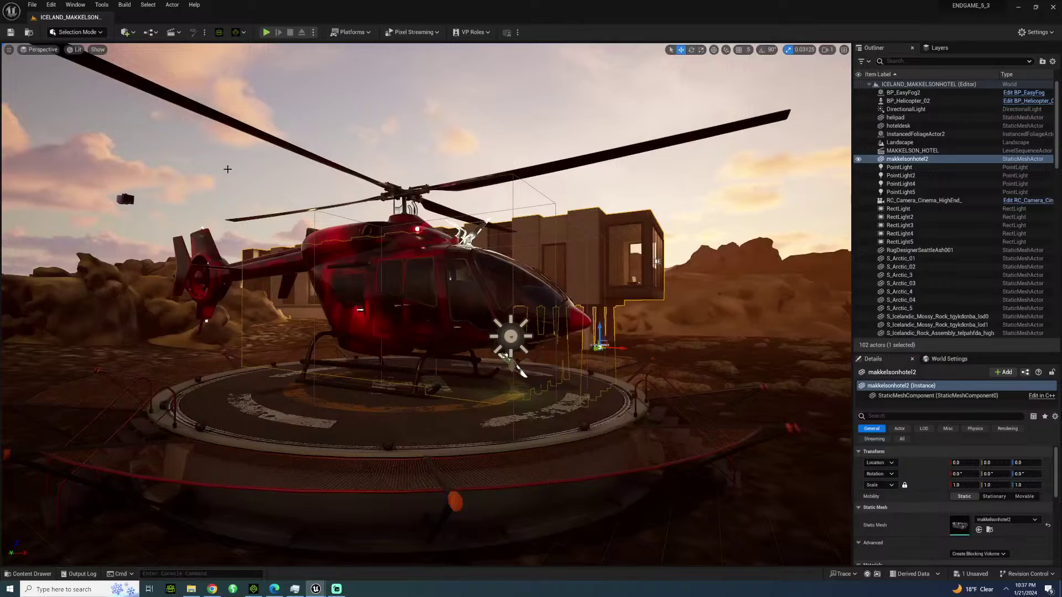
pyautogui.moveTo(426, 304); pyautogui.dragTo(362, 255, button='right')
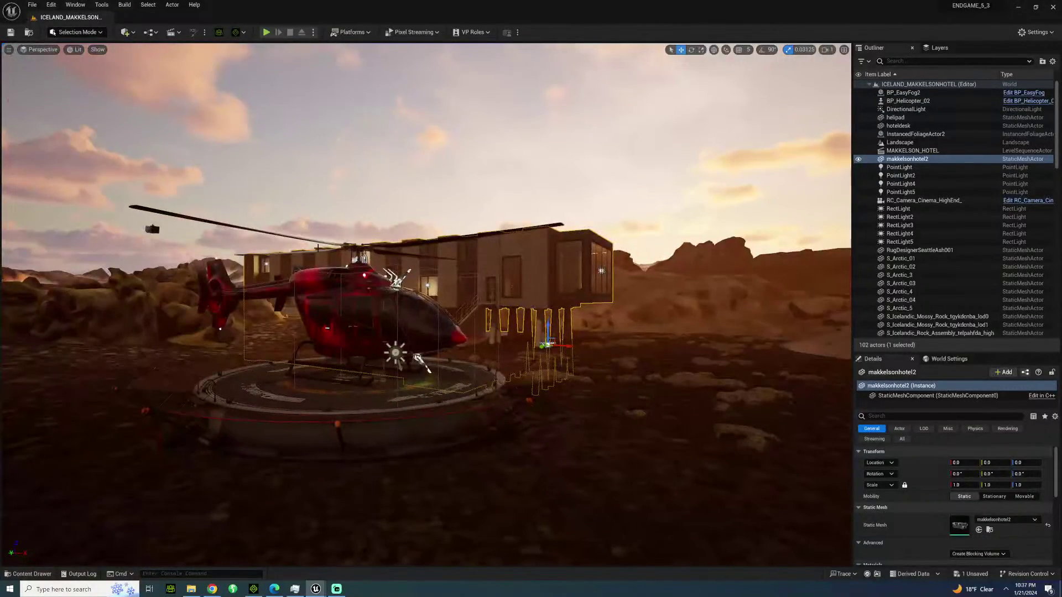
pyautogui.click(421, 363)
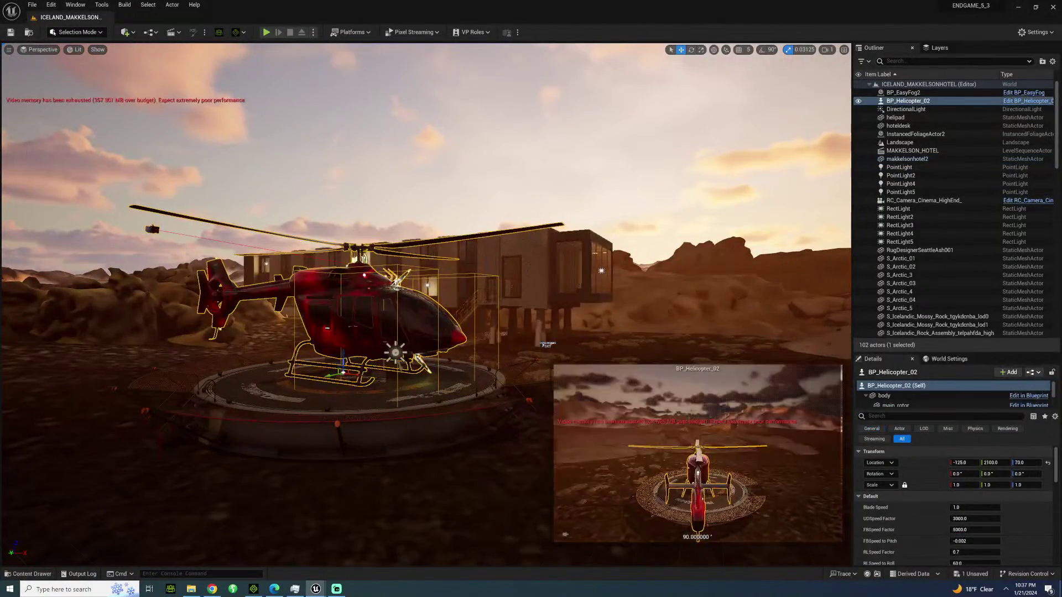
pyautogui.moveTo(472, 204); pyautogui.dragTo(437, 287, button='right')
pyautogui.click(472, 204)
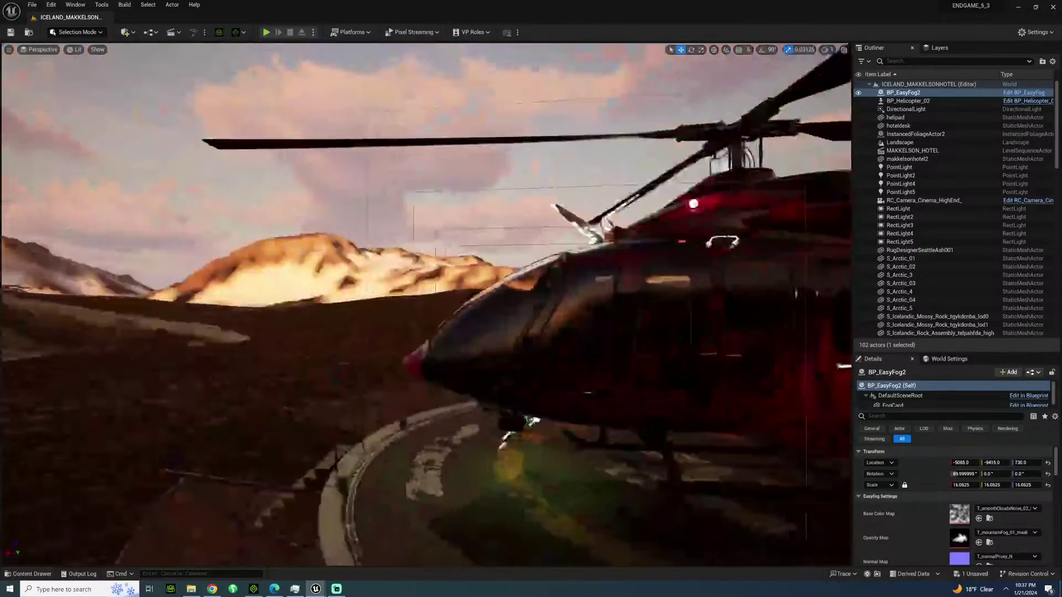
pyautogui.moveTo(527, 266); pyautogui.dragTo(741, 271, button='right')
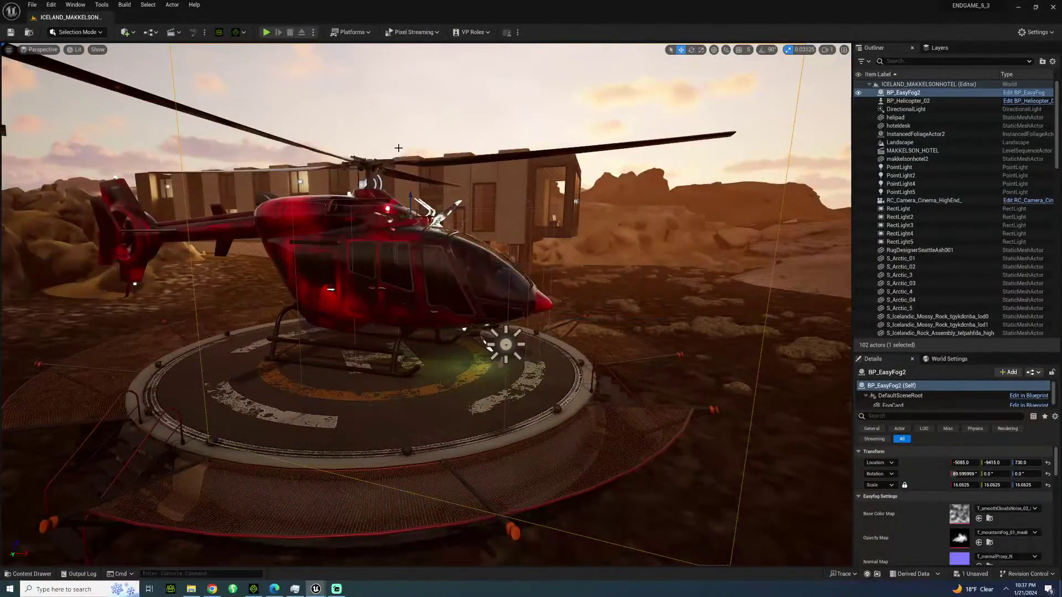
pyautogui.moveTo(527, 277); pyautogui.dragTo(492, 246, button='right')
pyautogui.click(492, 247)
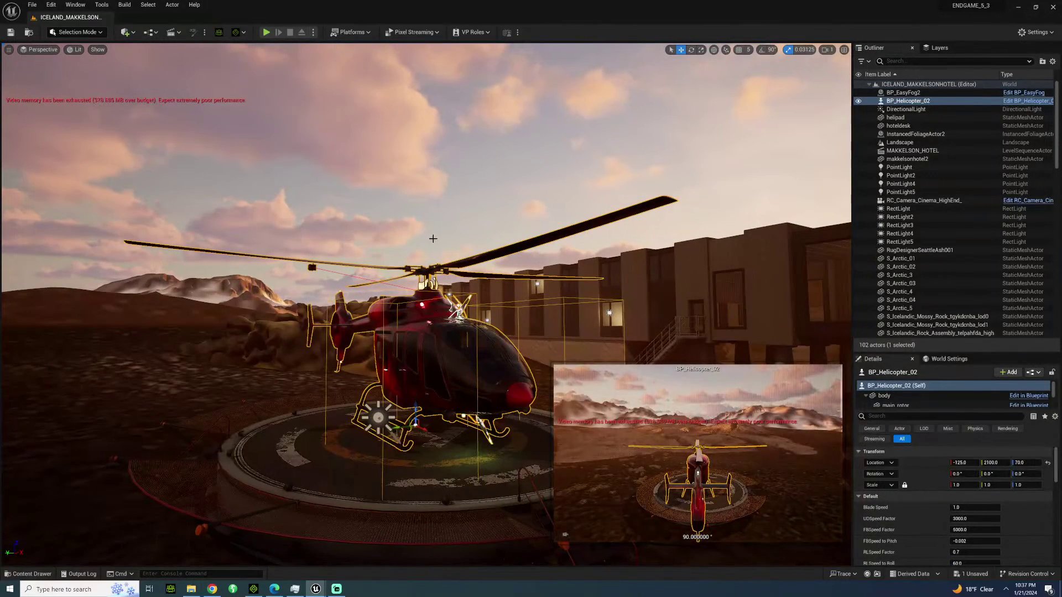
pyautogui.click(385, 232)
pyautogui.press('w')
pyautogui.moveTo(385, 232); pyautogui.dragTo(394, 290, button='right')
pyautogui.press('s')
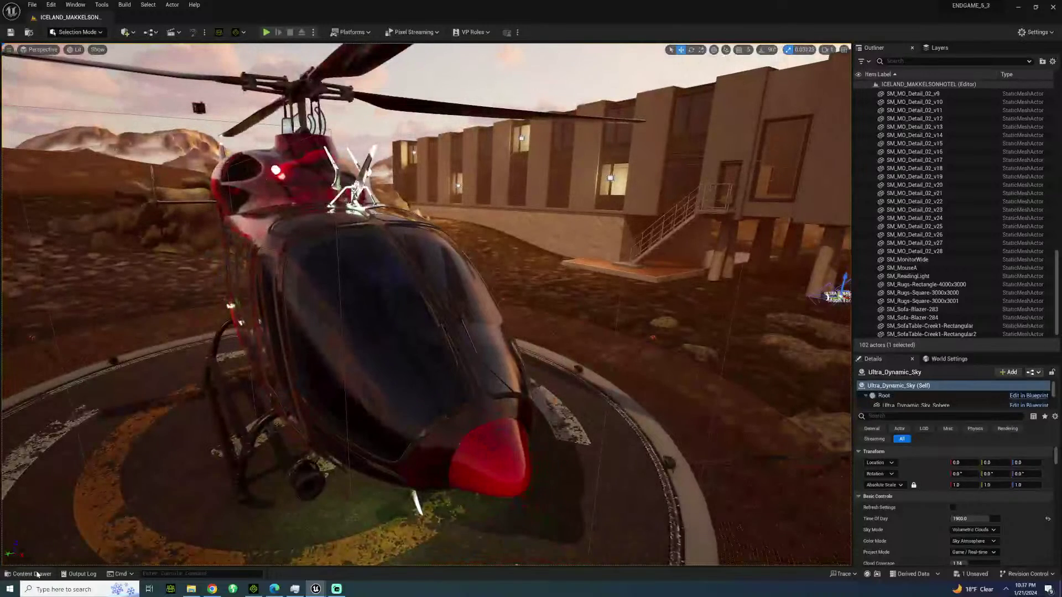
# Replace the skeleton of the ROYHELI animation sequence in the ANIMATIONS folder with ROY_Skeleton and check its thumbnail.
pyautogui.click(37, 575)
pyautogui.scroll(3, 61, 323)
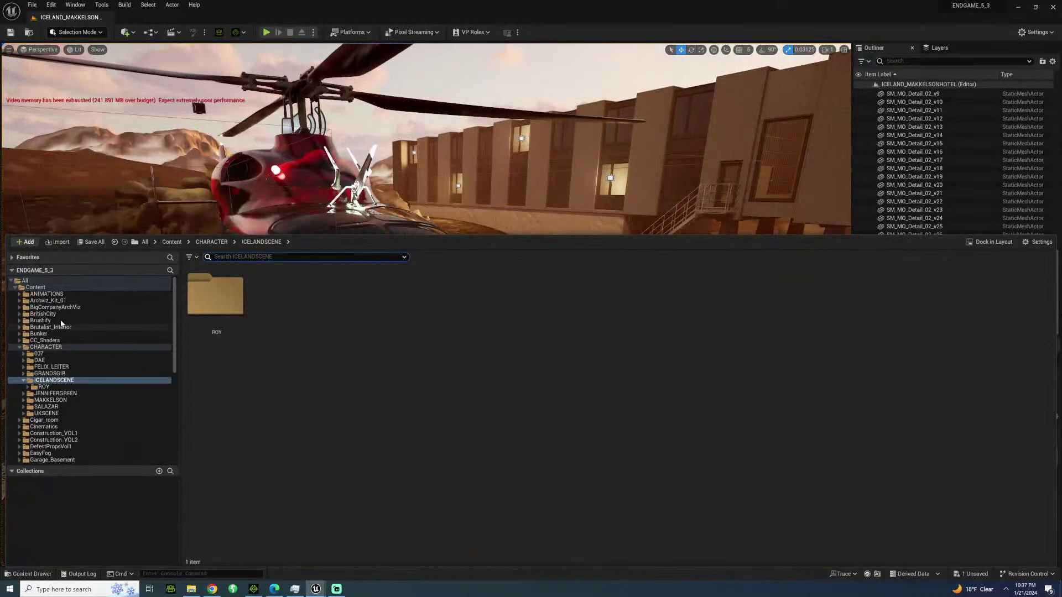
pyautogui.click(47, 294)
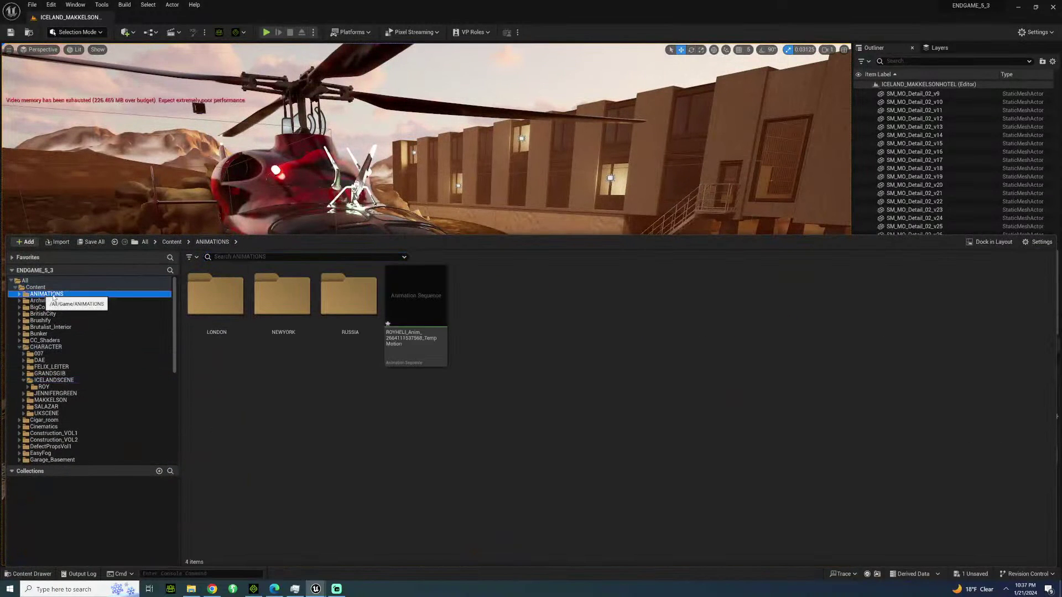
pyautogui.rightClick(417, 278)
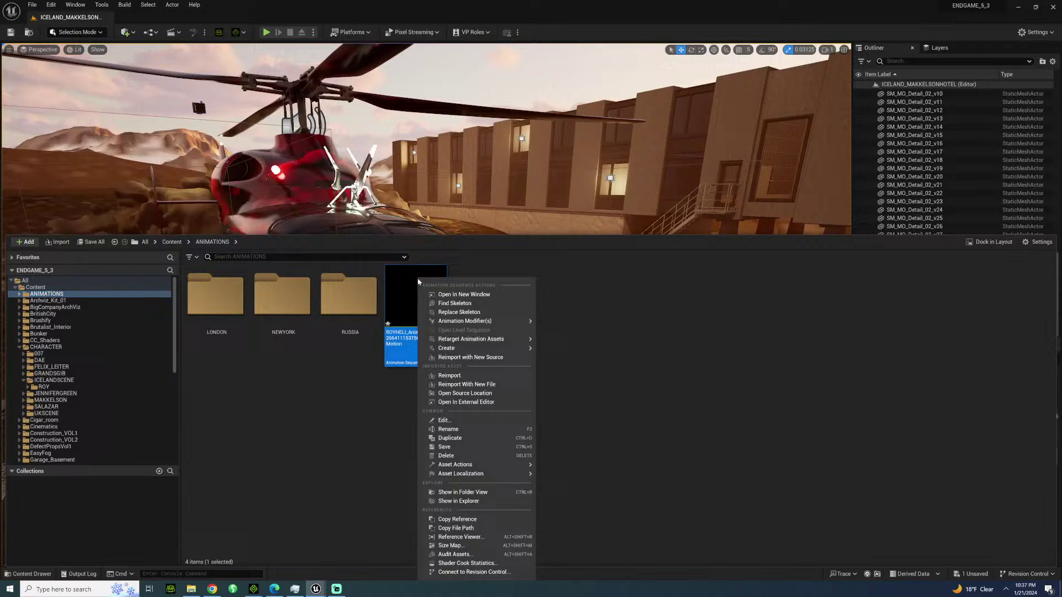
pyautogui.click(473, 312)
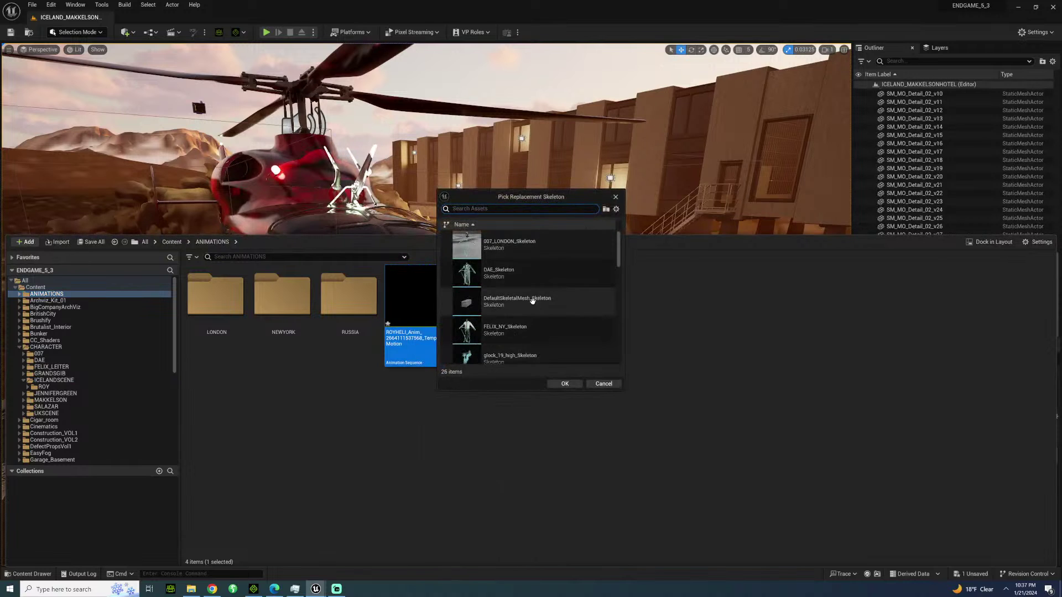
pyautogui.scroll(-3, 548, 327)
pyautogui.scroll(2, 548, 327)
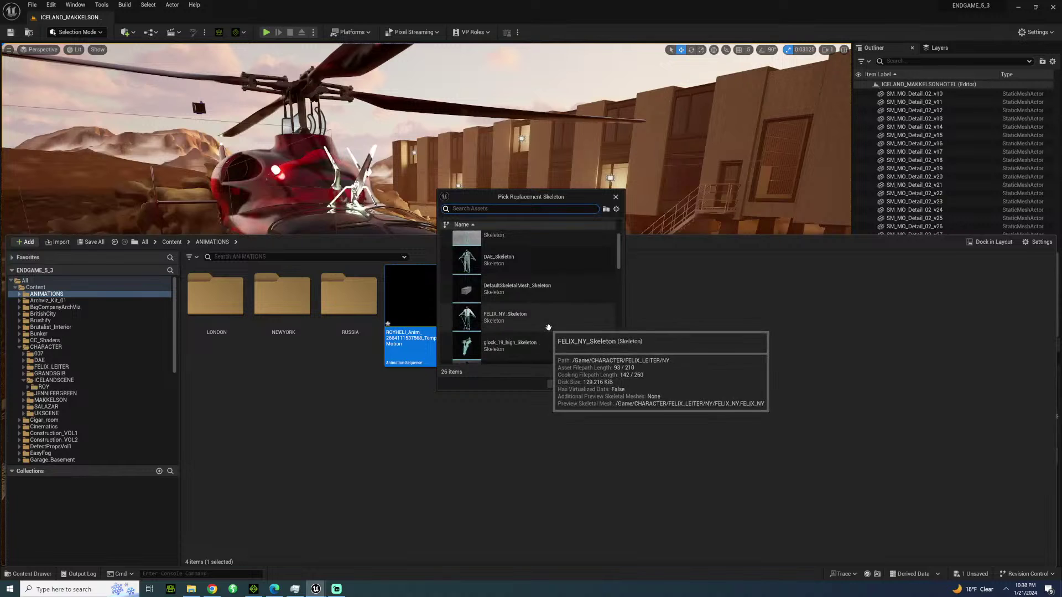
pyautogui.scroll(-5, 547, 327)
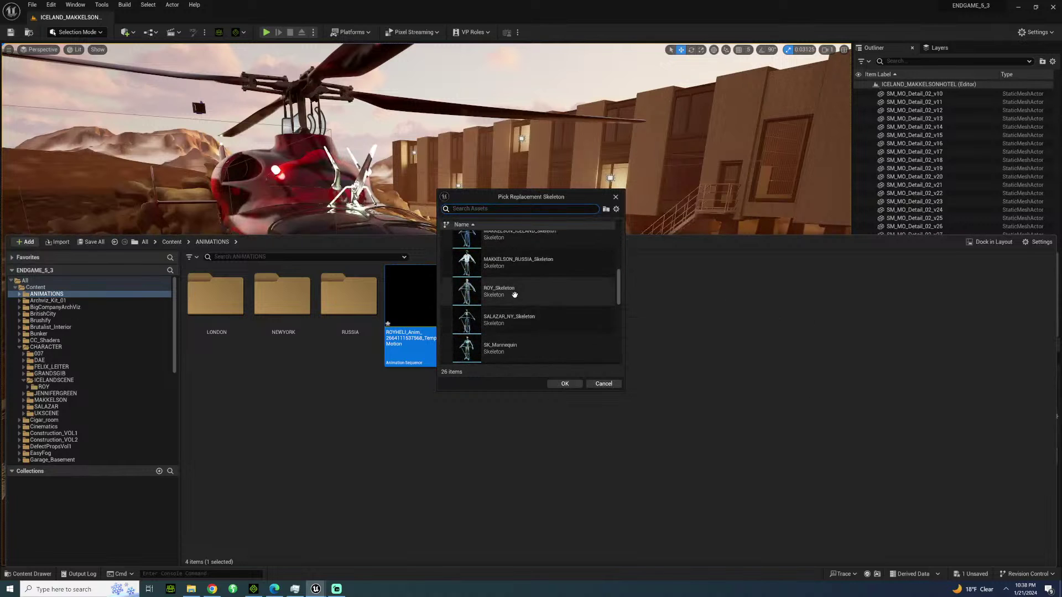
pyautogui.click(514, 293)
pyautogui.click(564, 384)
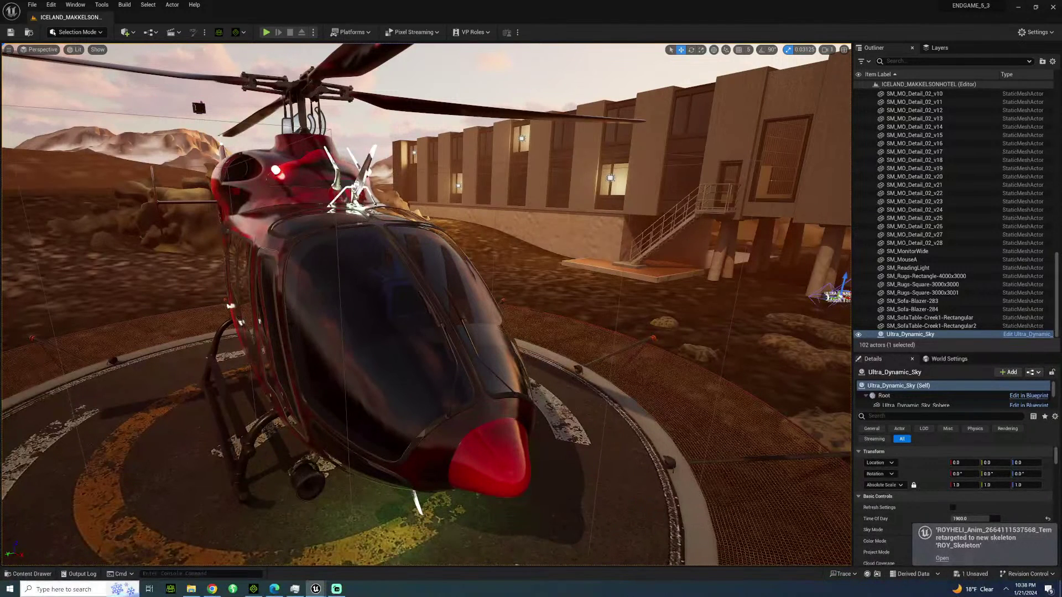
pyautogui.click(28, 574)
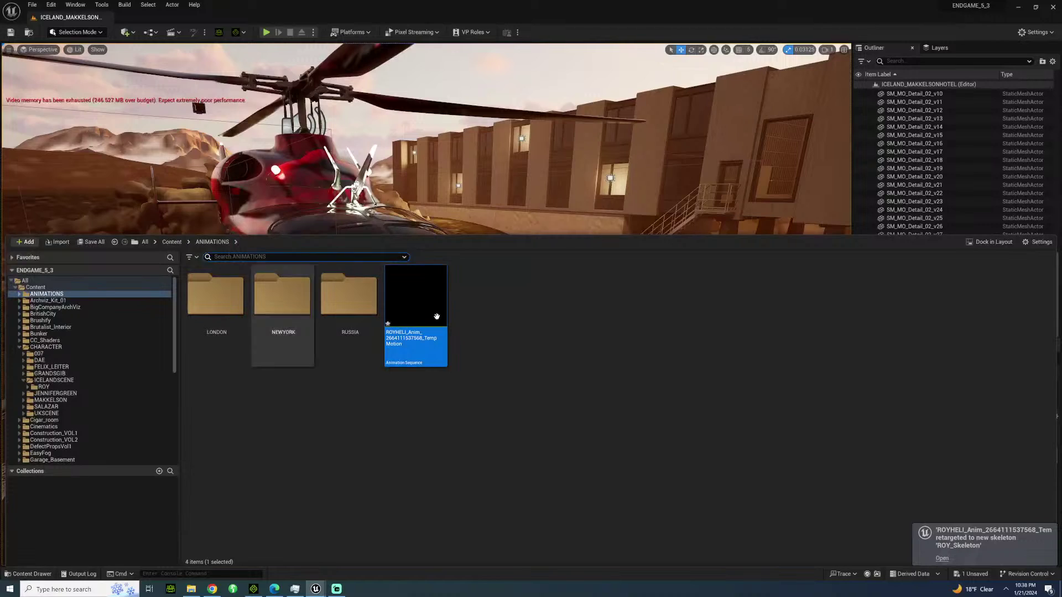
pyautogui.moveTo(436, 317)
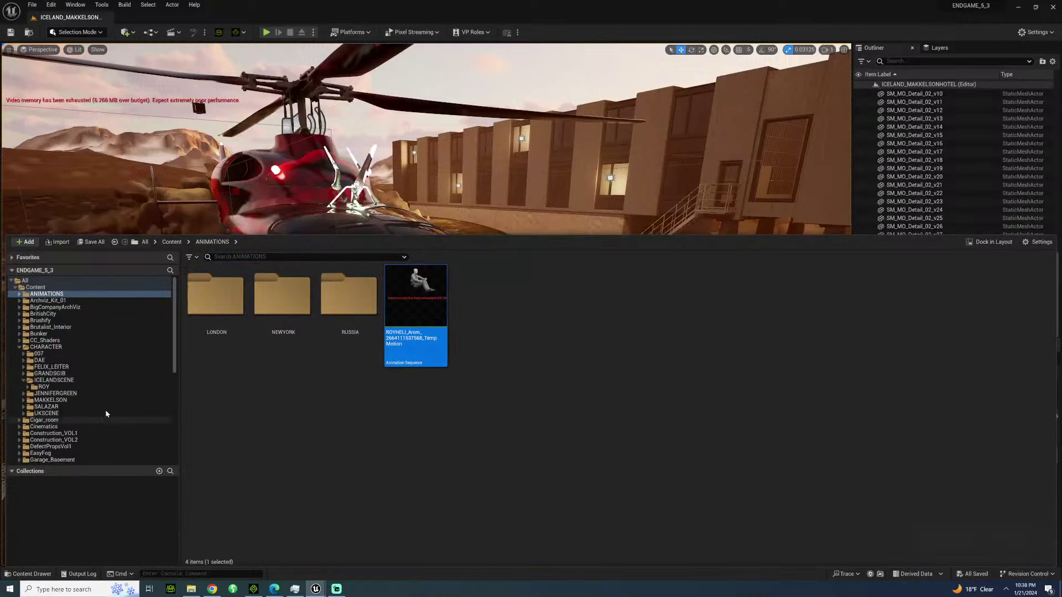
# Select the red helicopter on the helipad in front of the hotel.
pyautogui.click(425, 151)
pyautogui.press('w')
pyautogui.moveTo(425, 151); pyautogui.dragTo(155, 137, button='right')
pyautogui.press('w')
pyautogui.press('s')
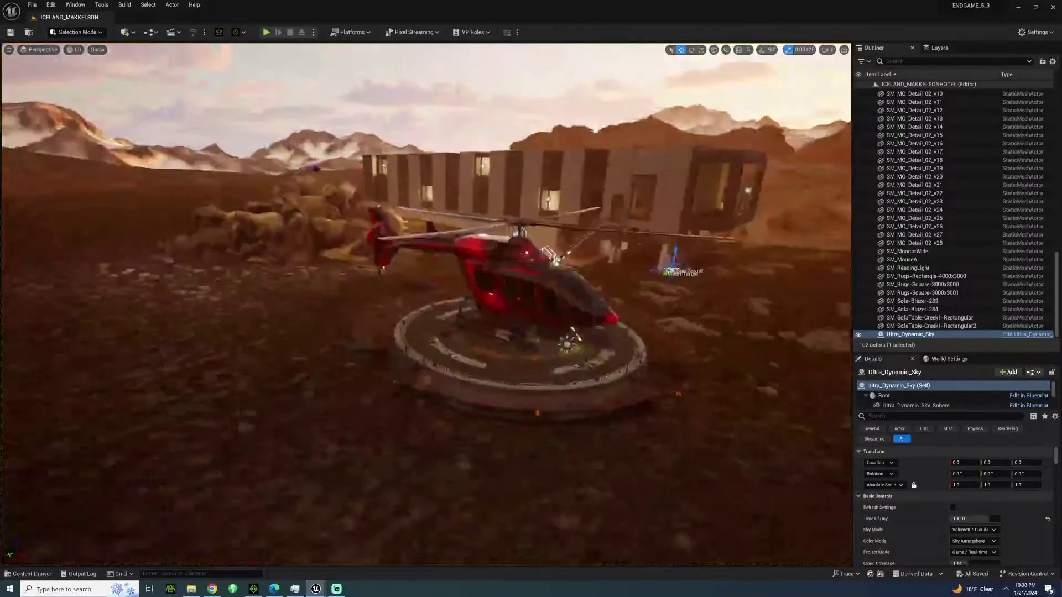
pyautogui.click(511, 285)
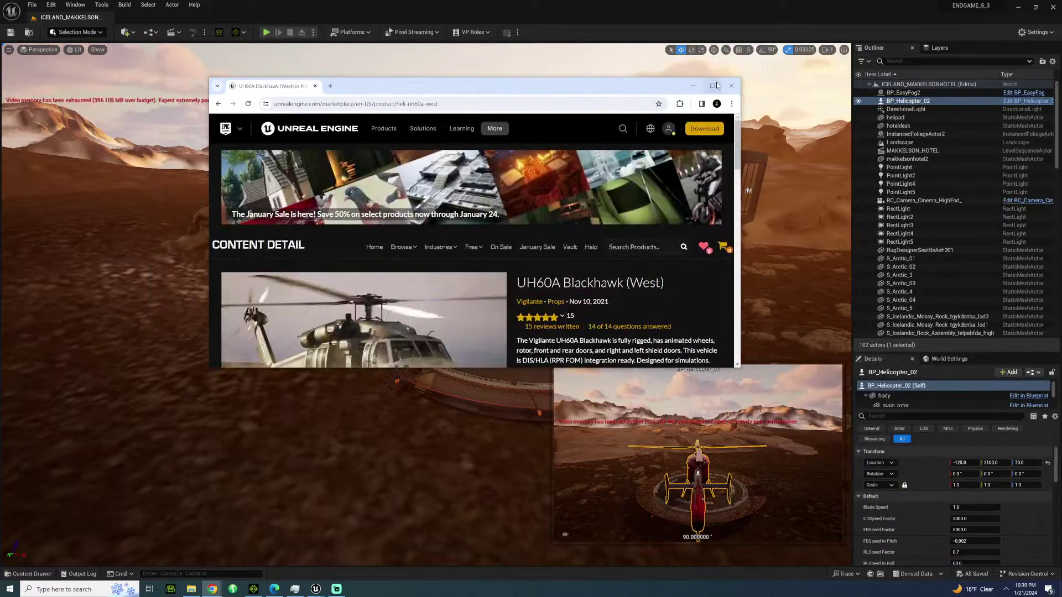
# Maximize the browser and examine the preview images and description of the UH60A Blackhawk (West) on the Unreal Marketplace.
pyautogui.moveTo(710, 86); pyautogui.dragTo(500, 1)
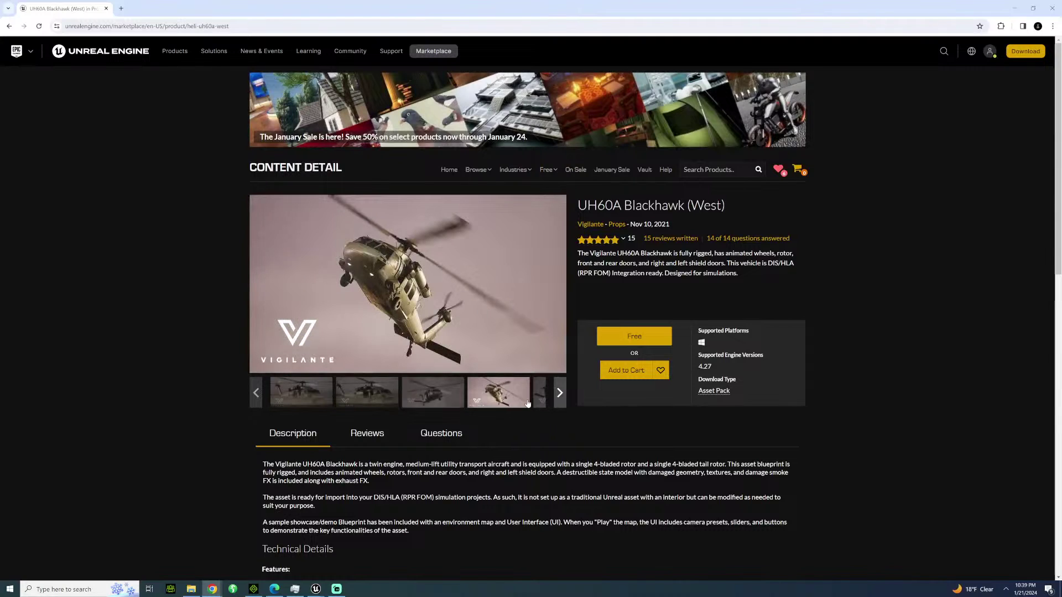
pyautogui.click(559, 392)
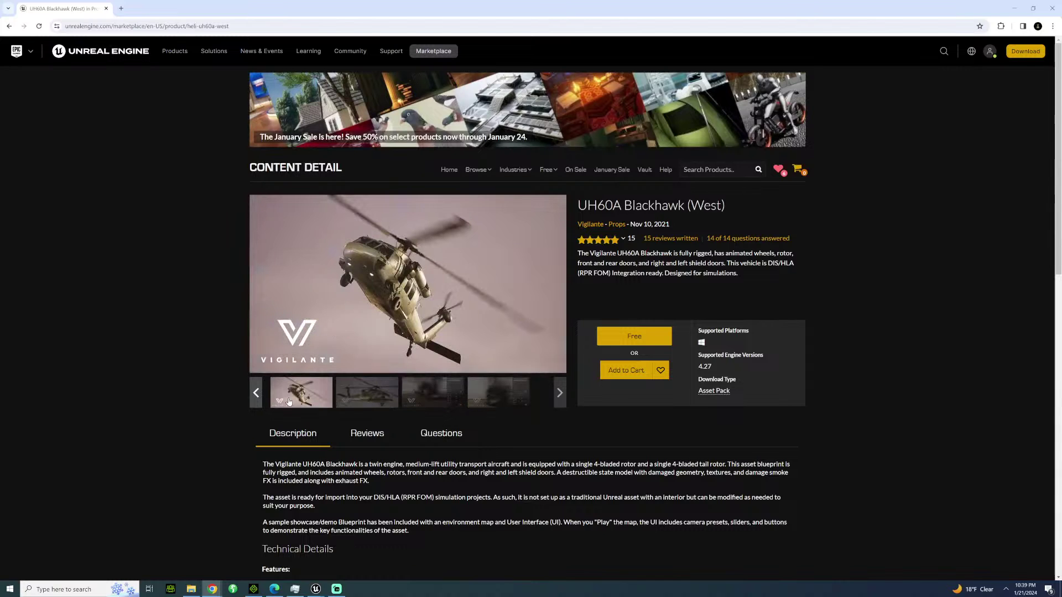
pyautogui.scroll(-3, 200, 297)
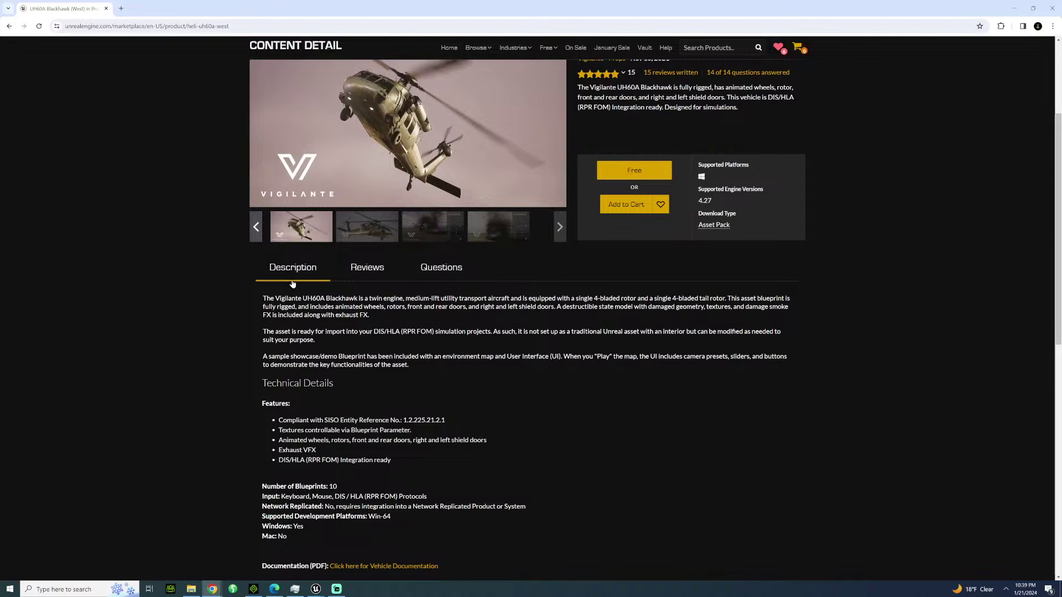
pyautogui.click(255, 227)
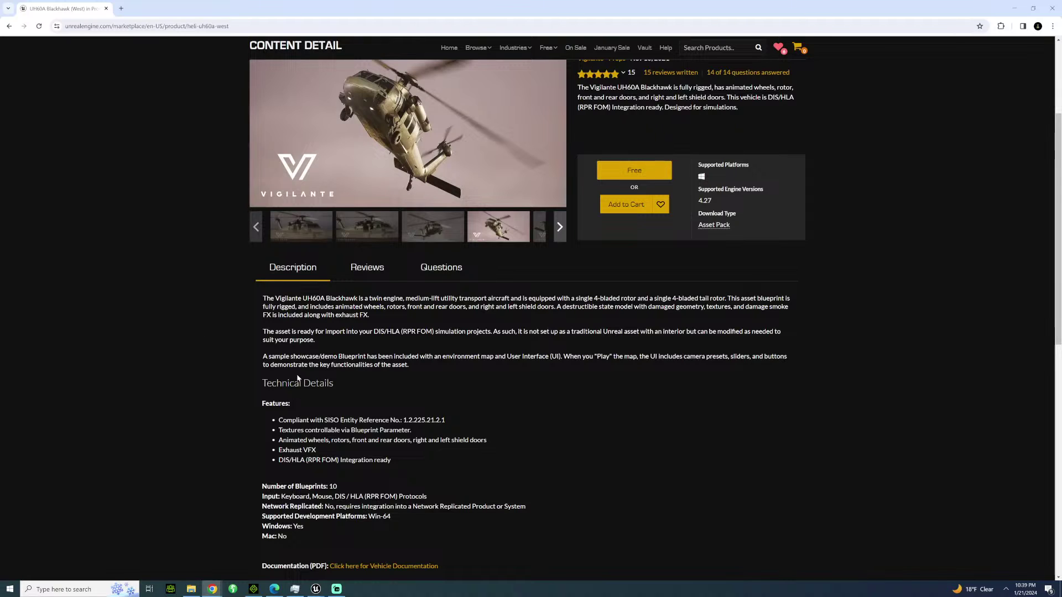
pyautogui.scroll(-2, 531, 309)
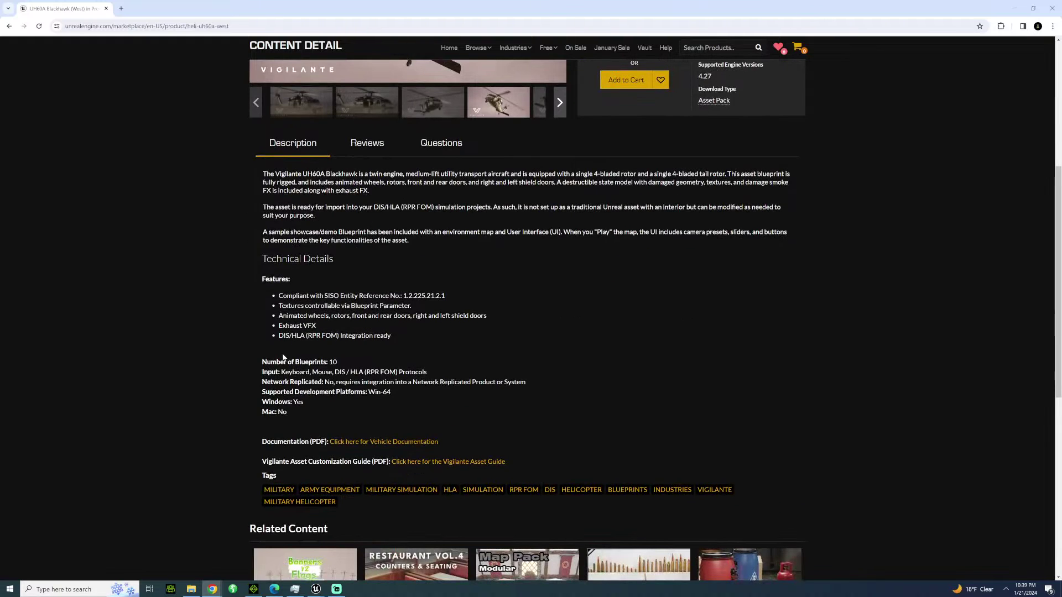
pyautogui.scroll(3, 283, 358)
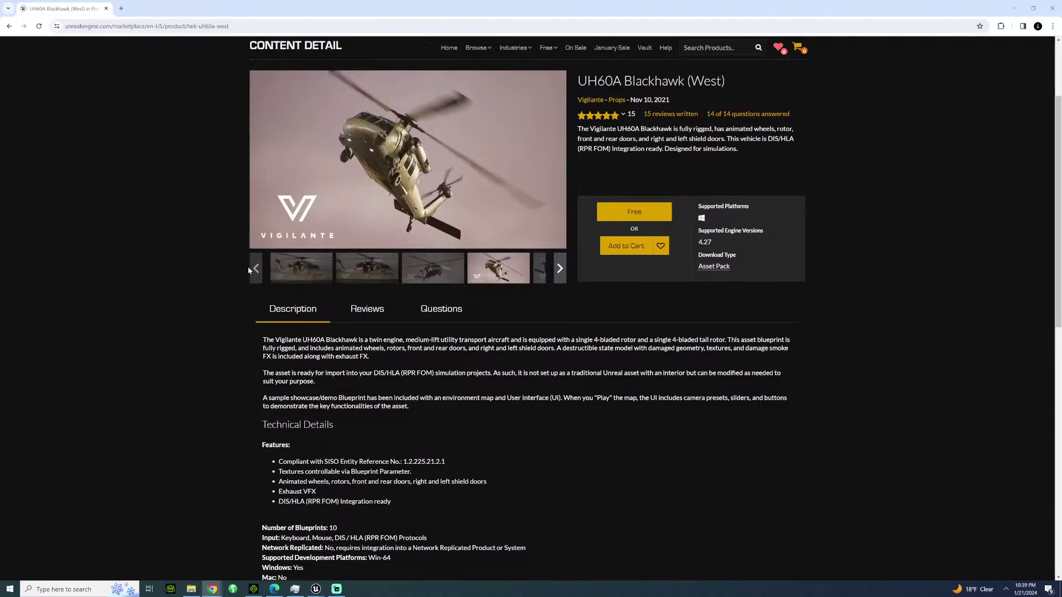
pyautogui.click(255, 269)
pyautogui.click(381, 280)
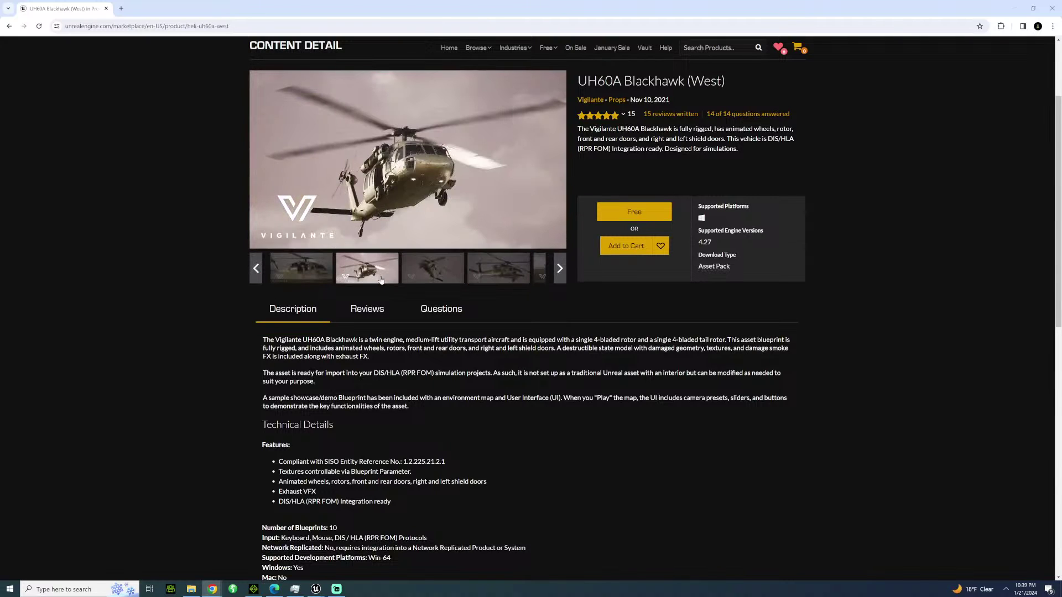
pyautogui.click(483, 268)
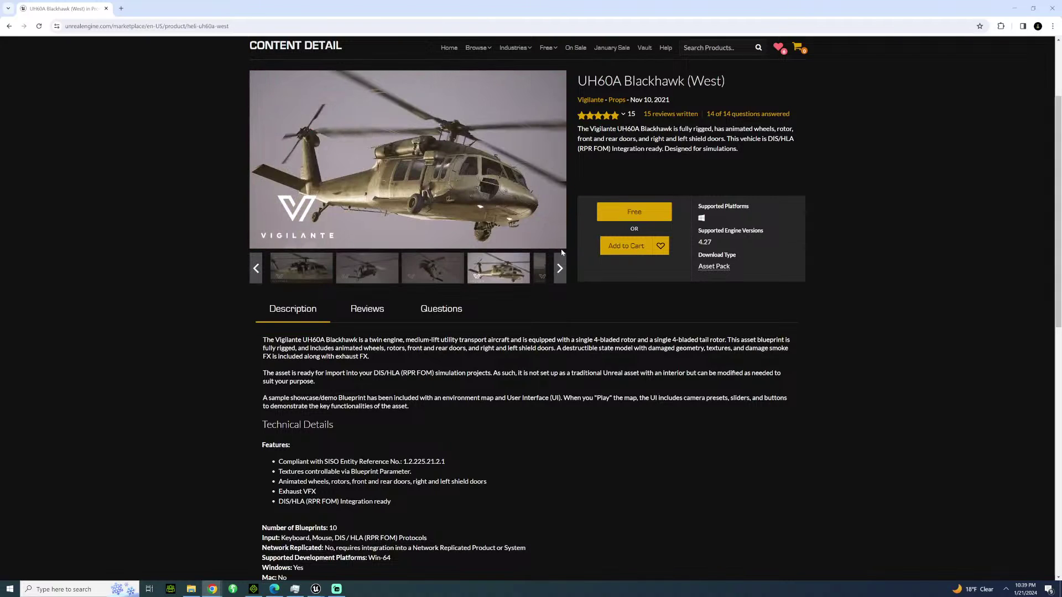
pyautogui.click(560, 268)
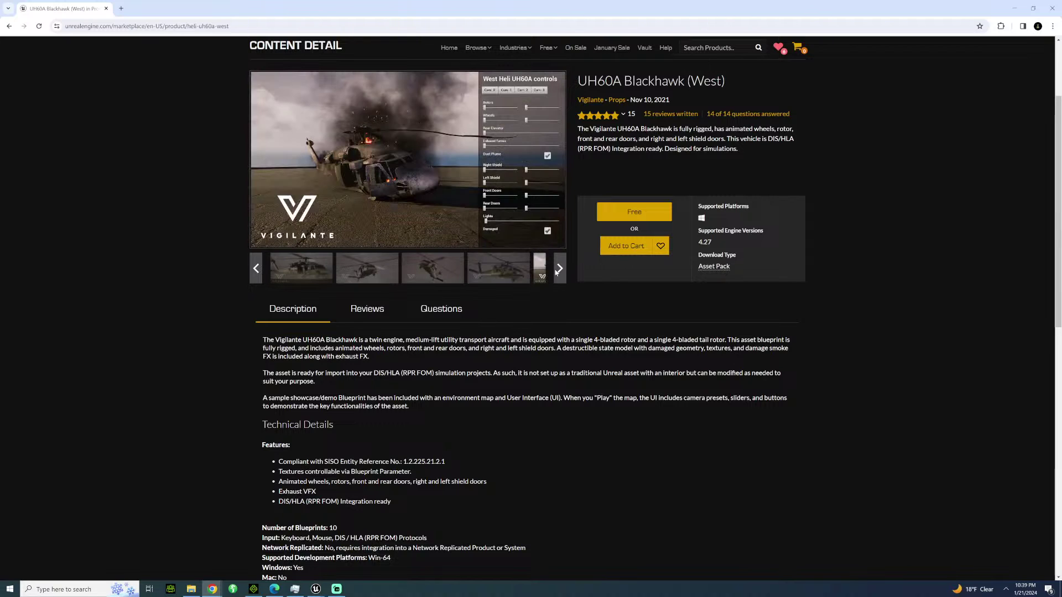
pyautogui.click(479, 270)
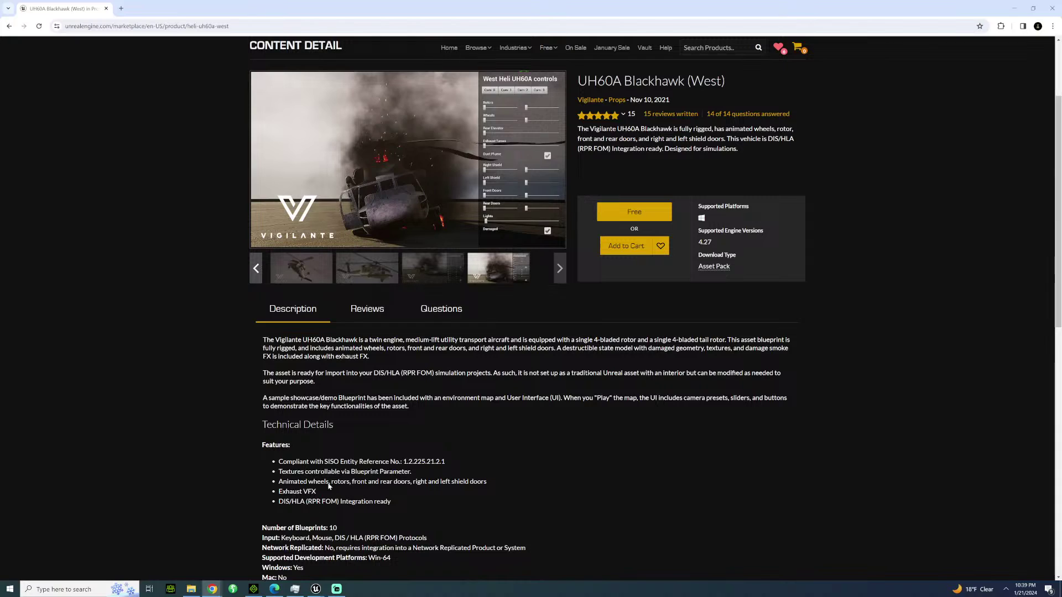
# Read the Blackhawk's feature line on animated rotors and doors and compare its in-flight and damaged preview images.
pyautogui.moveTo(329, 482); pyautogui.dragTo(425, 481)
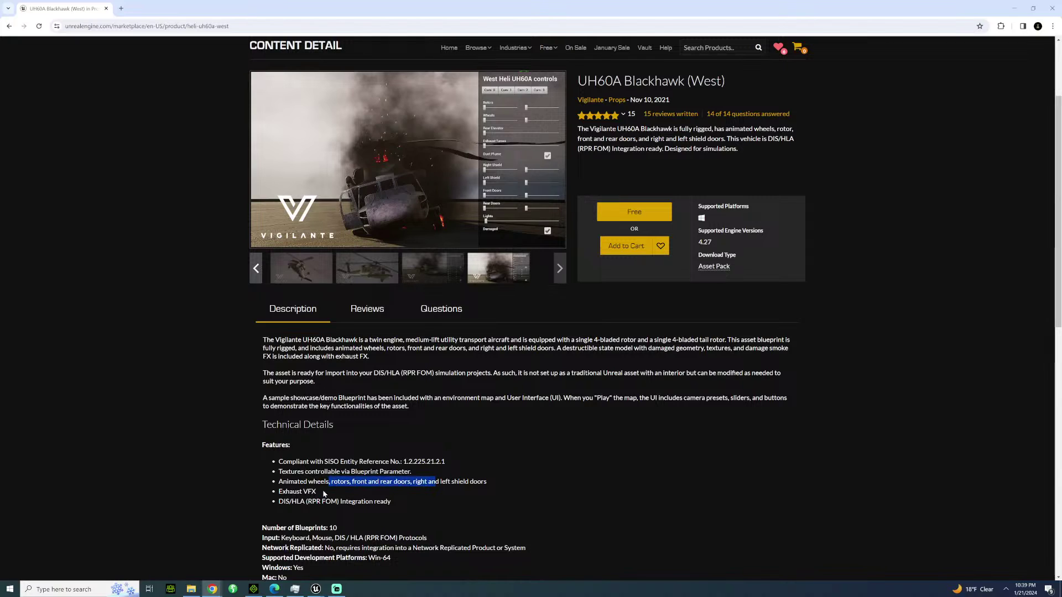
pyautogui.click(314, 271)
pyautogui.click(350, 278)
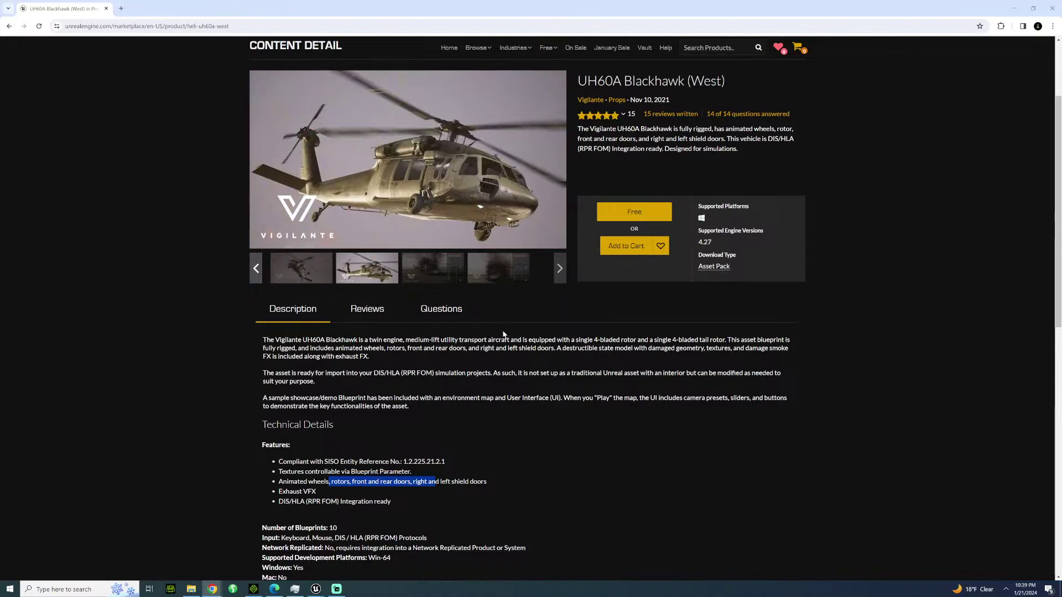
pyautogui.click(442, 270)
pyautogui.click(486, 270)
pyautogui.scroll(2, 486, 307)
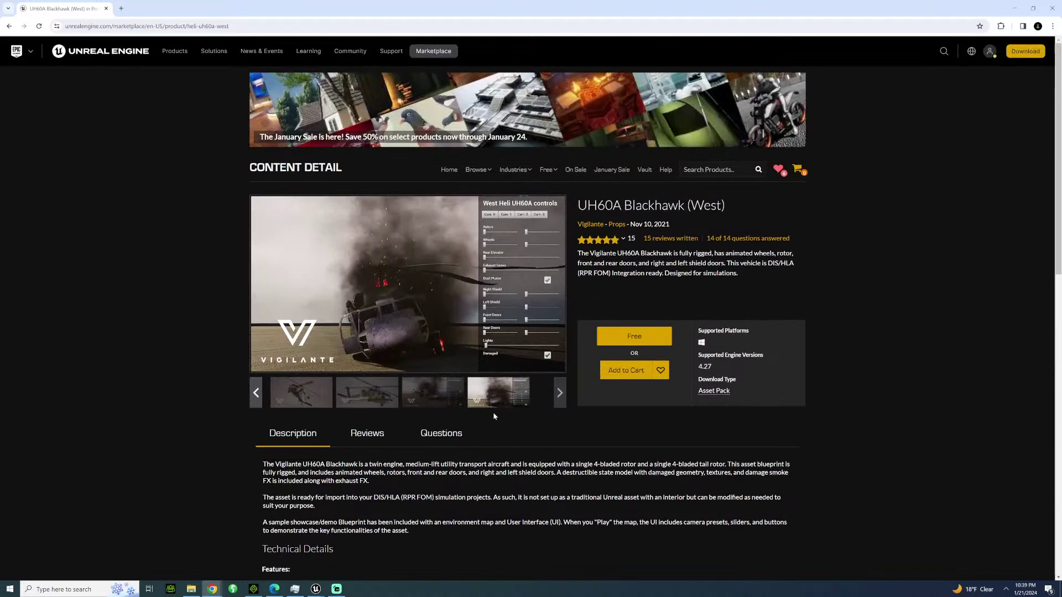
pyautogui.click(433, 392)
pyautogui.click(276, 402)
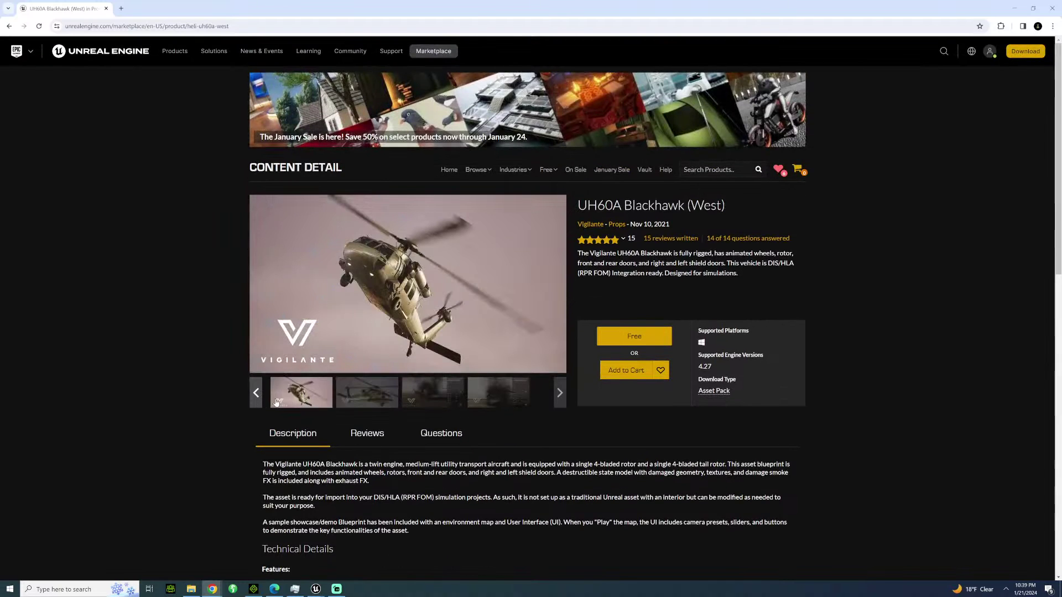
pyautogui.click(258, 394)
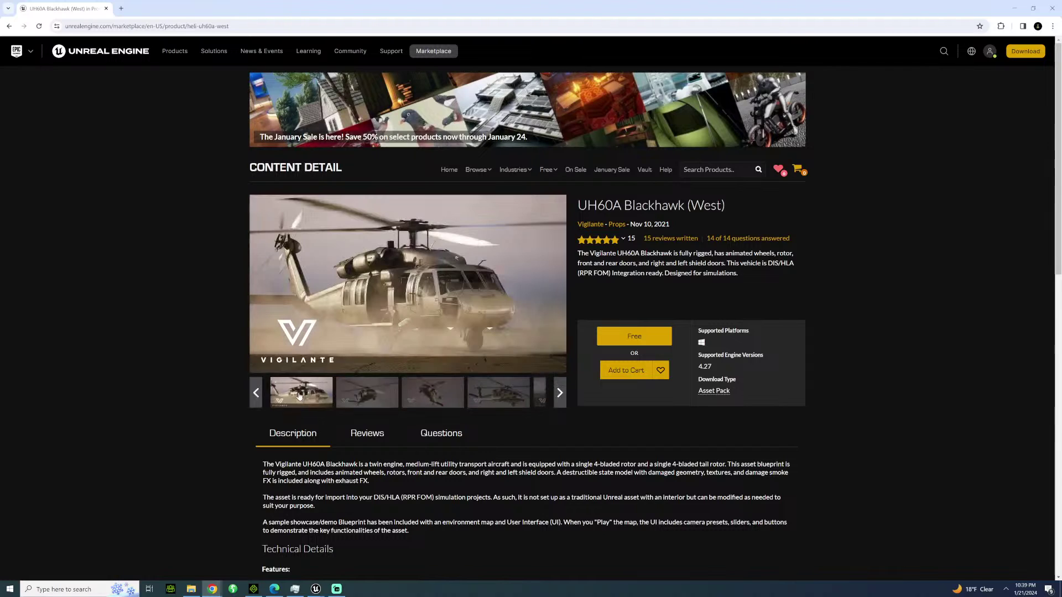
pyautogui.click(360, 397)
pyautogui.click(418, 401)
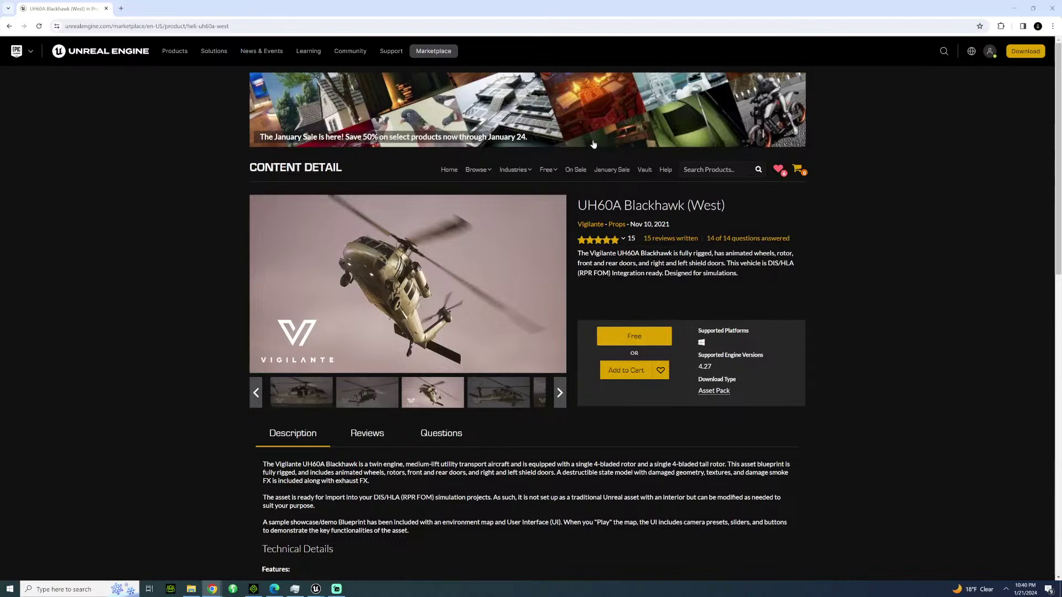
pyautogui.scroll(-2, 607, 293)
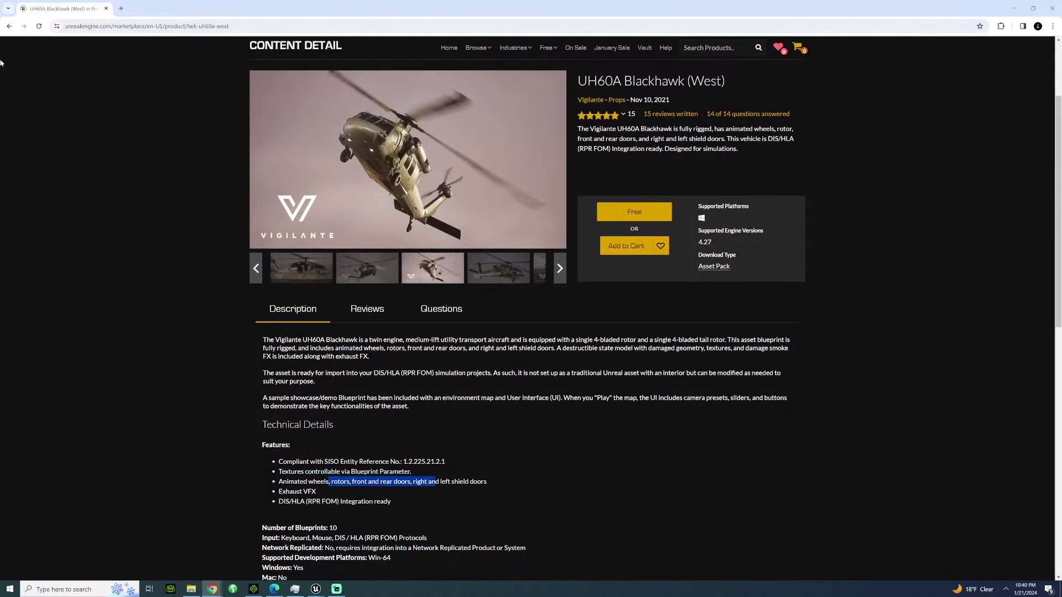
# Return to the Blackhawk helicopter results and examine the exterior and cockpit previews of the Driveable Vehicle : UH - H60 Ghost Hawk.
pyautogui.click(8, 26)
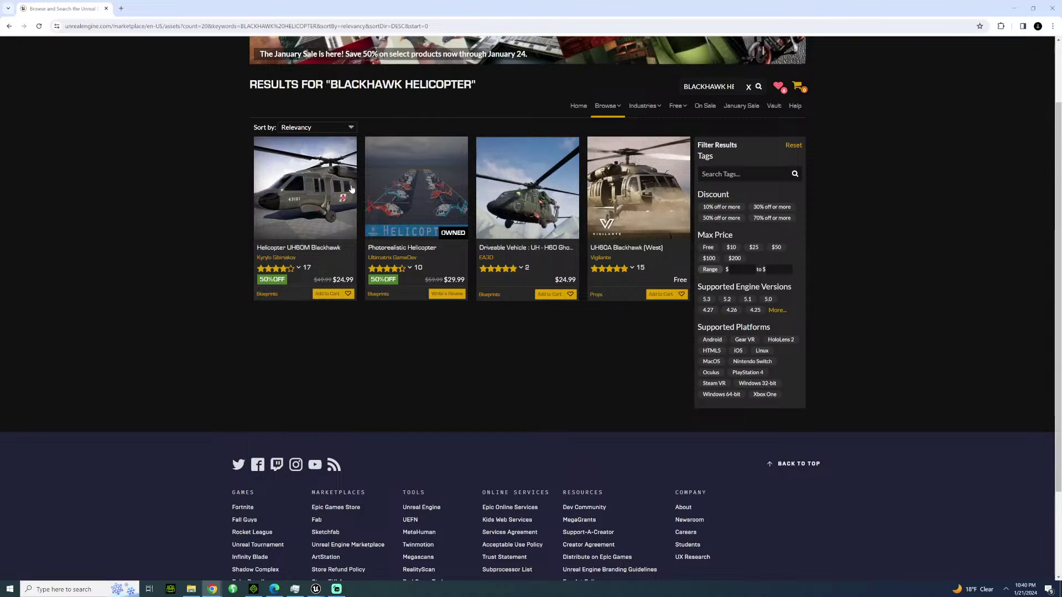
pyautogui.click(544, 192)
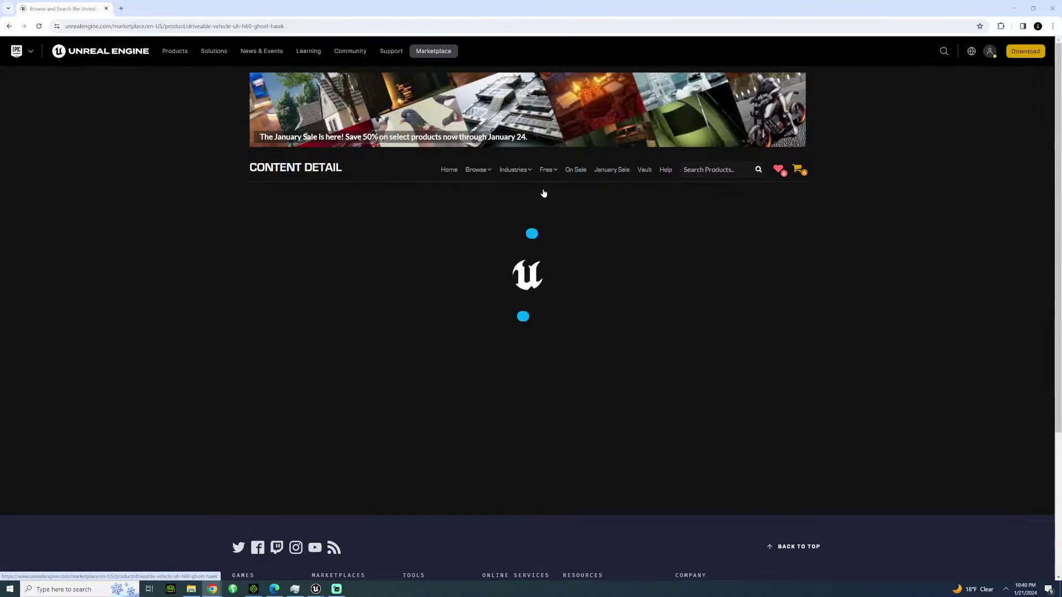
pyautogui.click(367, 392)
pyautogui.click(432, 393)
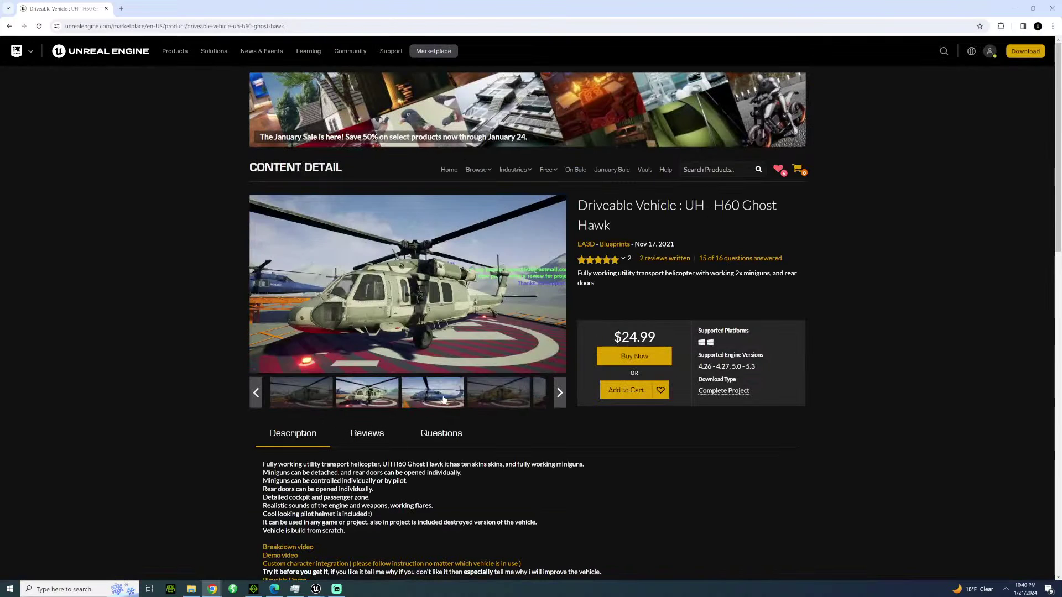
pyautogui.click(470, 398)
pyautogui.click(470, 398)
pyautogui.click(520, 406)
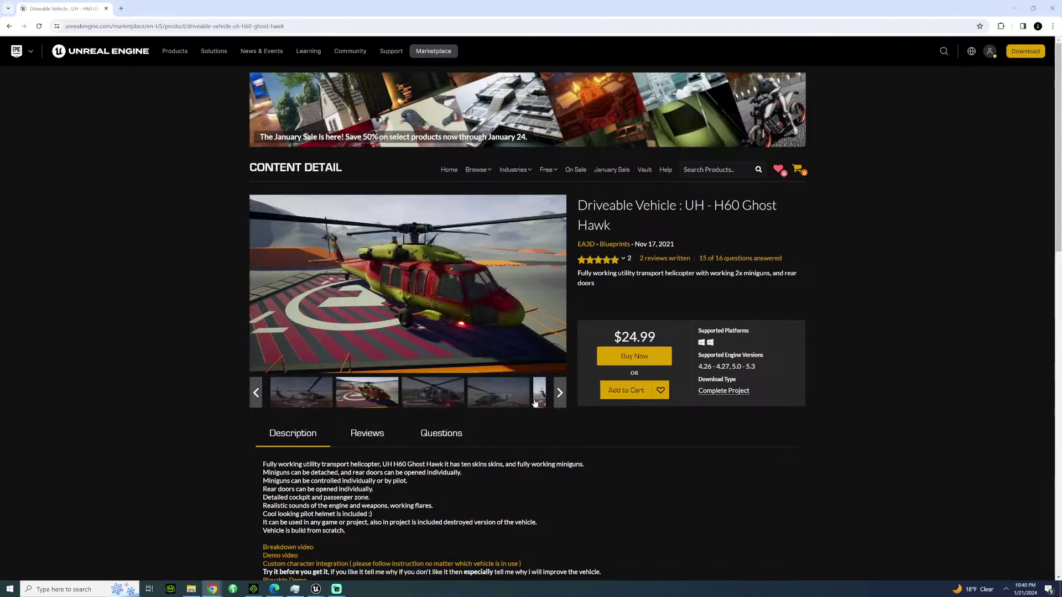
pyautogui.click(535, 403)
pyautogui.click(535, 404)
pyautogui.click(534, 404)
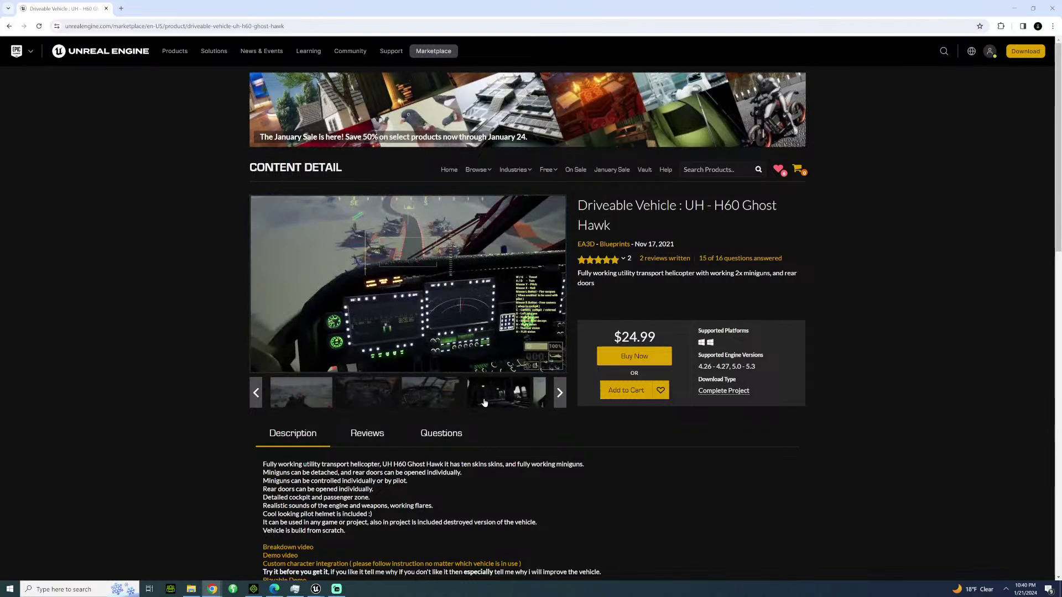
# Search the Marketplace for CHINOOK and close the browser to return to the helicopter scene in Unreal Engine.
pyautogui.click(9, 26)
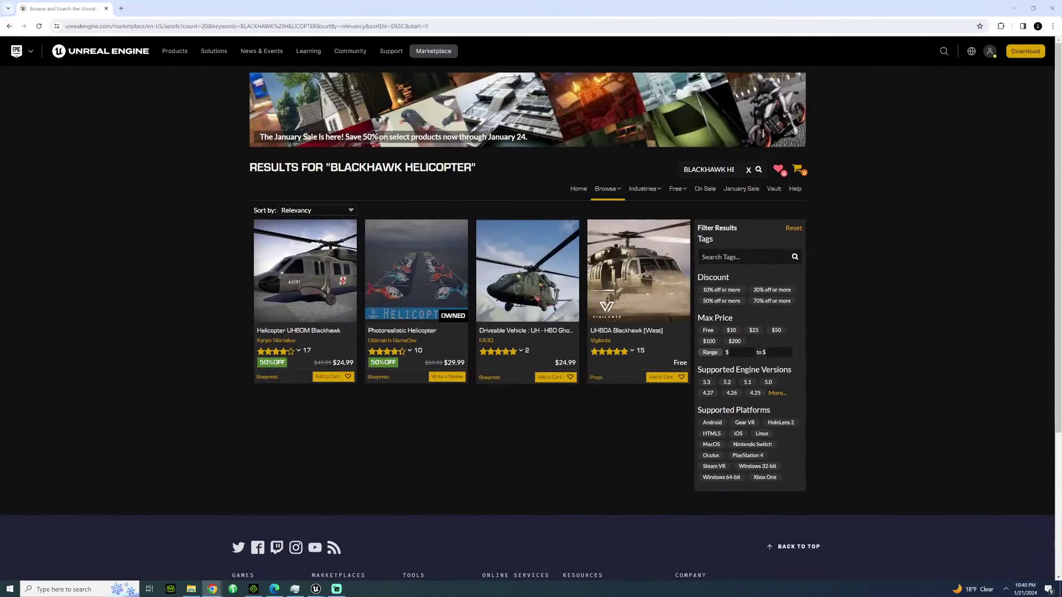
pyautogui.click(747, 172)
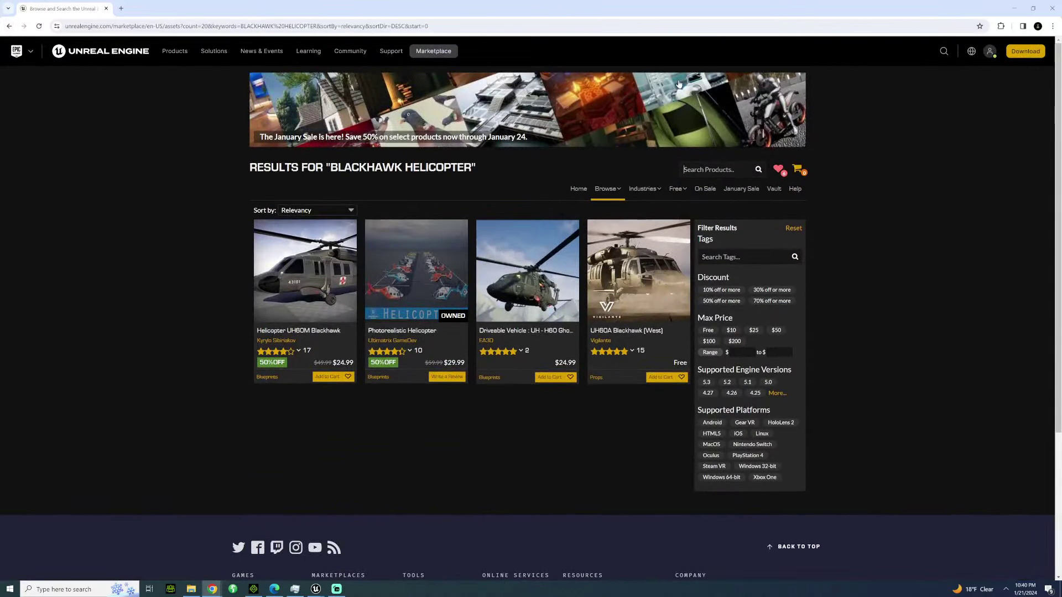
pyautogui.write('CHINOOK')
pyautogui.press('Return')
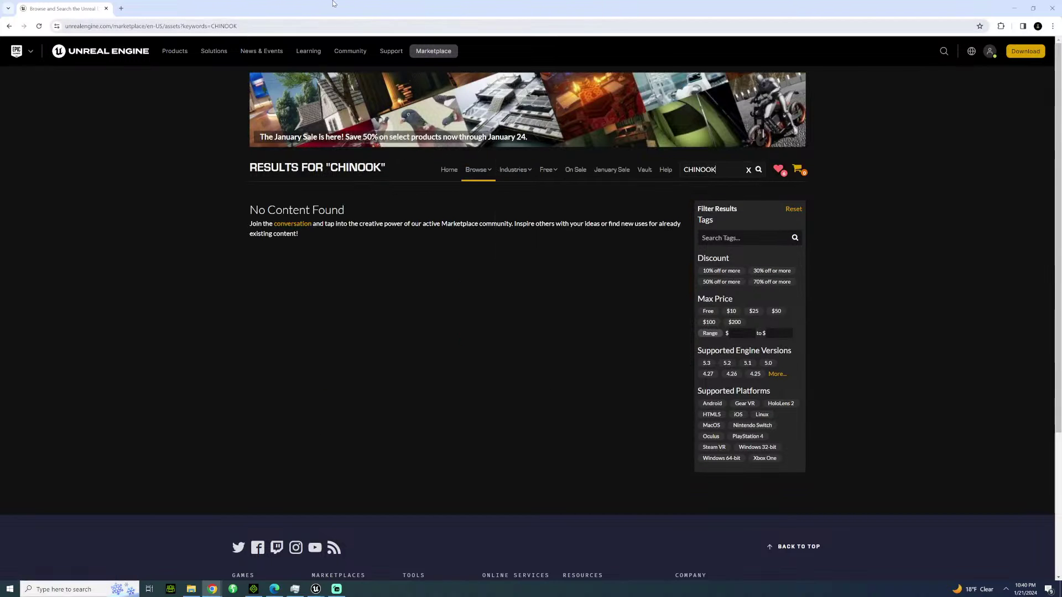
pyautogui.click(1055, 5)
pyautogui.moveTo(344, 225)
pyautogui.mouseDown(button='right')
pyautogui.moveTo(266, 226)
pyautogui.moveTo(329, 238)
pyautogui.mouseUp(button='right')
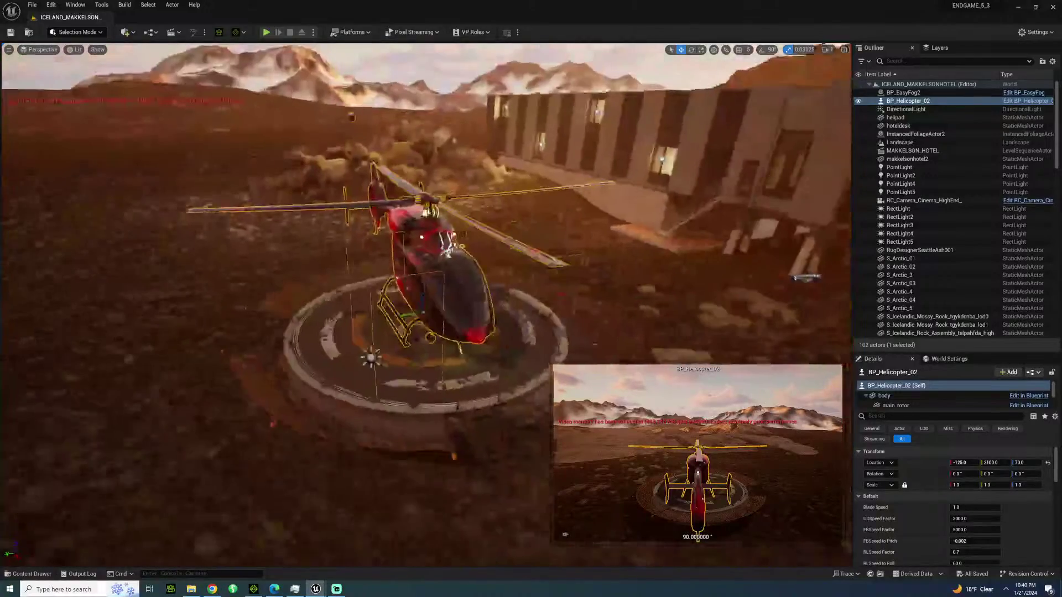
# Switch to iClone 8 and delete the roy character from the scene.
pyautogui.click(254, 589)
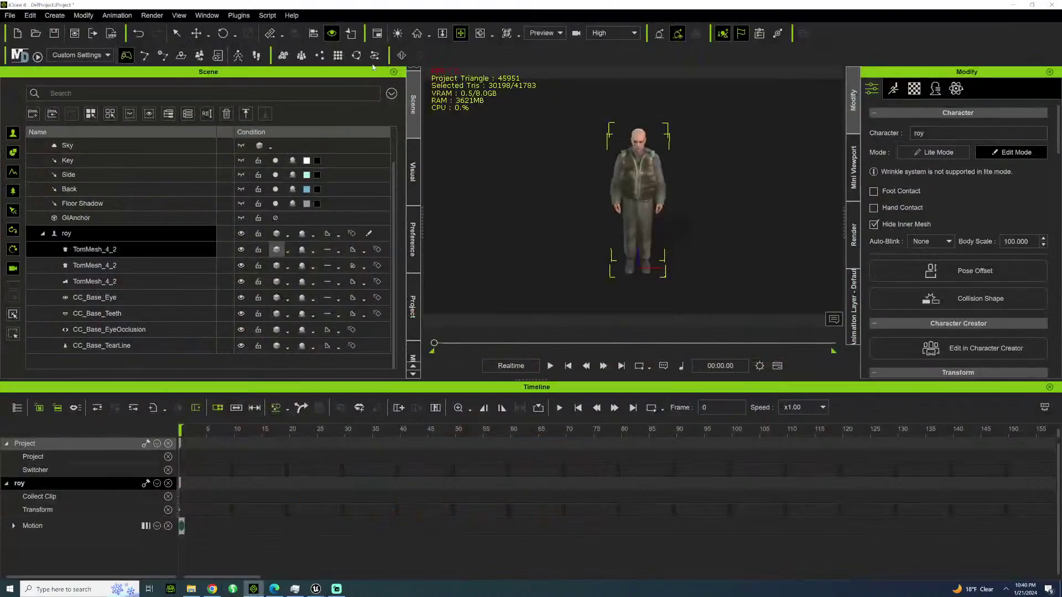
pyautogui.moveTo(633, 141)
pyautogui.mouseDown()
pyautogui.moveTo(613, 141)
pyautogui.moveTo(624, 145)
pyautogui.mouseUp()
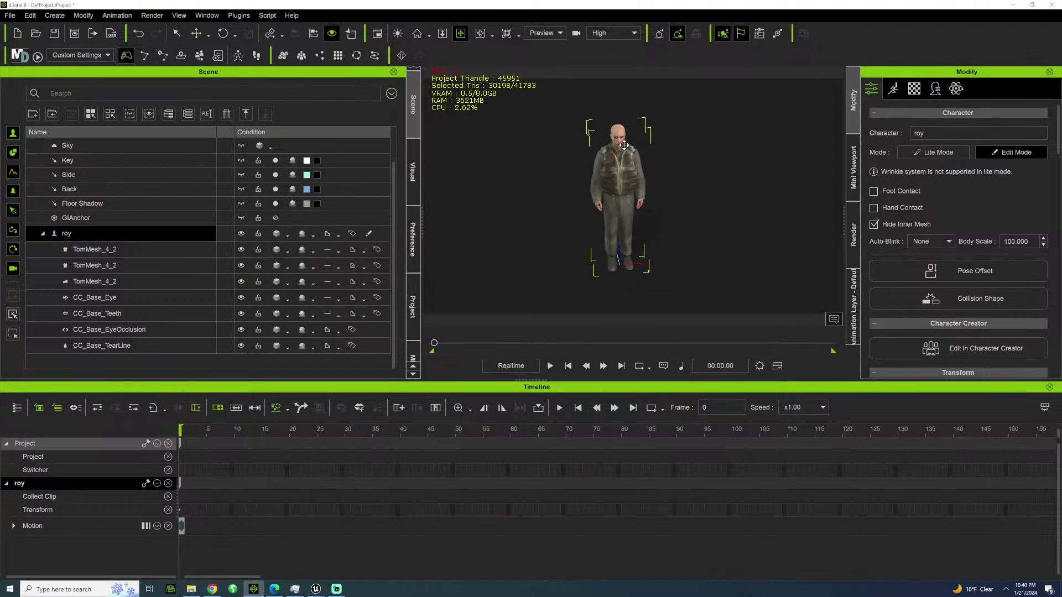
pyautogui.press('Delete')
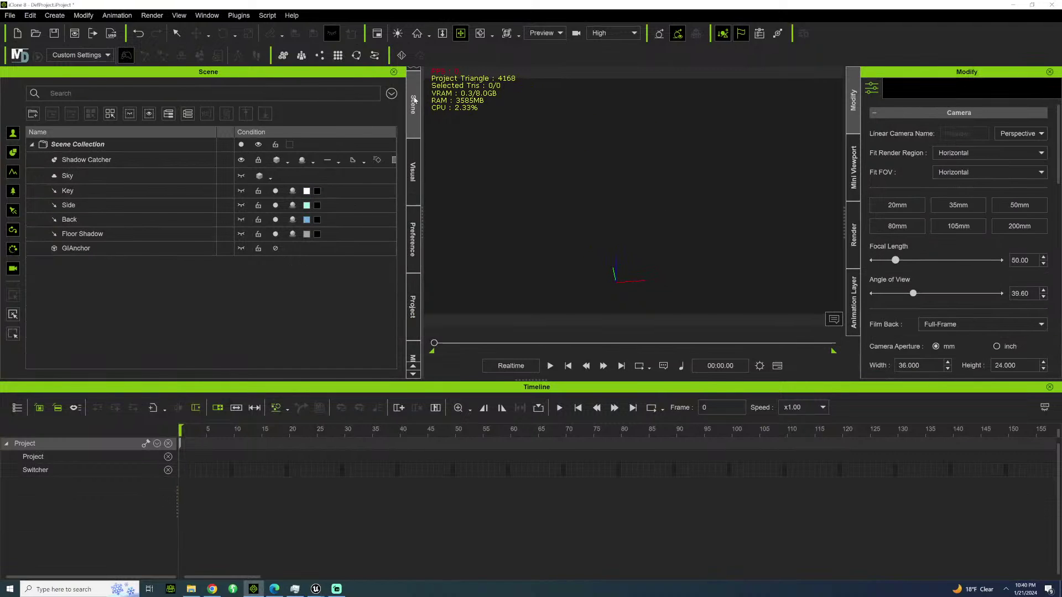
# Open the content packs in the iClone template library and browse the Free Resource and Recent Downloads collections.
pyautogui.click(413, 98)
pyautogui.click(270, 108)
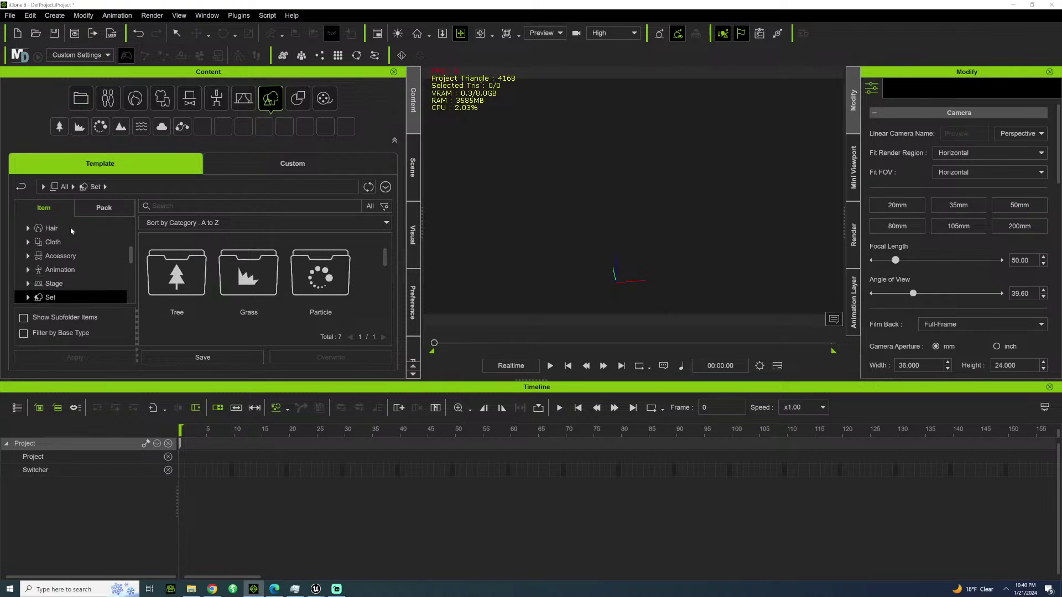
pyautogui.click(123, 209)
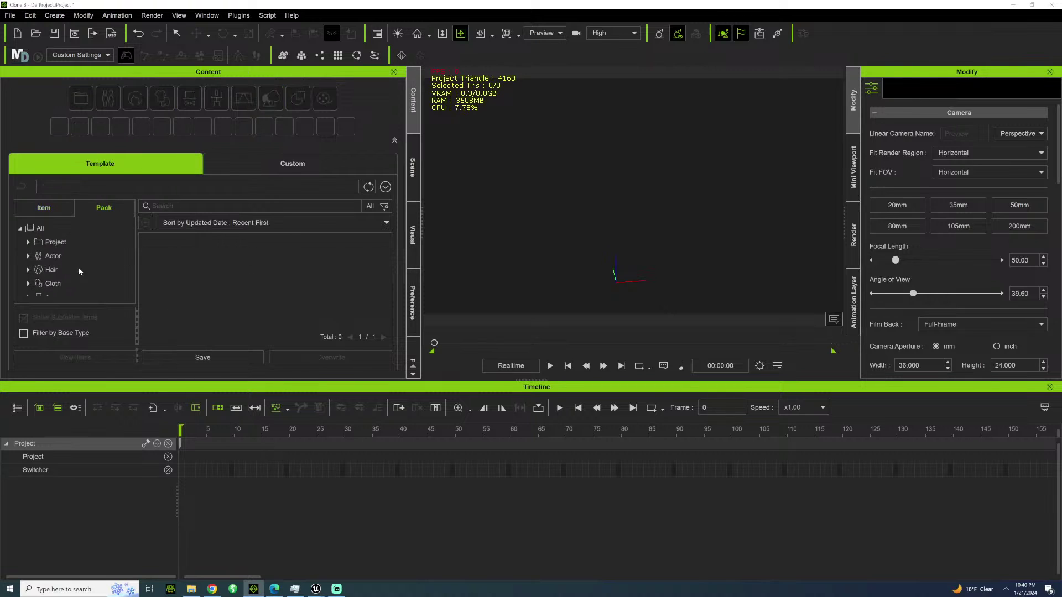
pyautogui.scroll(-2, 67, 274)
pyautogui.scroll(-2, 209, 286)
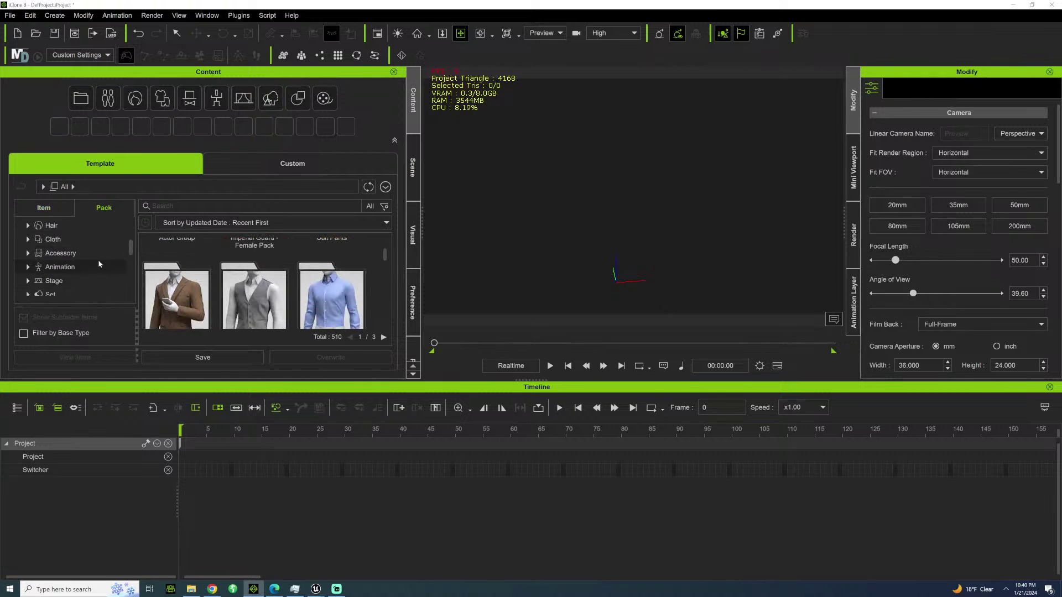
pyautogui.scroll(-5, 88, 263)
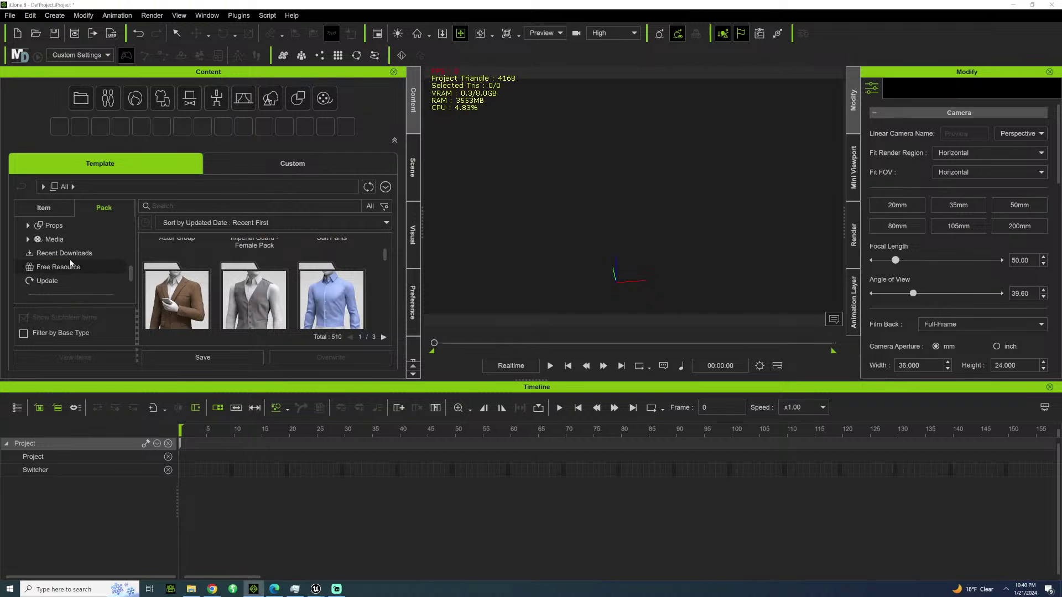
pyautogui.click(71, 265)
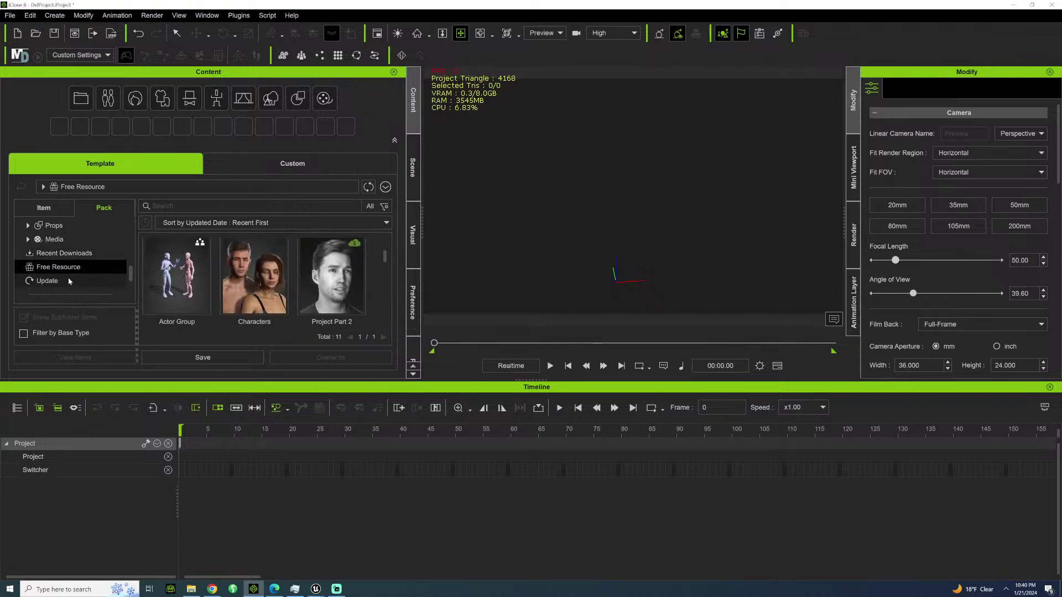
pyautogui.click(61, 253)
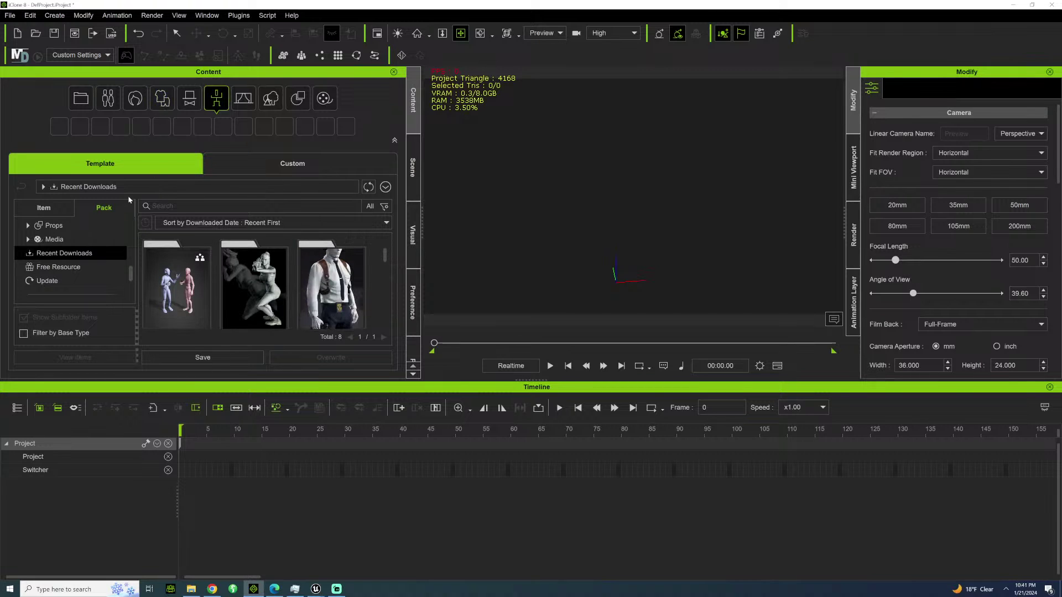
# Examine the pack category list and look through all packs in Recent Downloads for usable content.
pyautogui.click(62, 211)
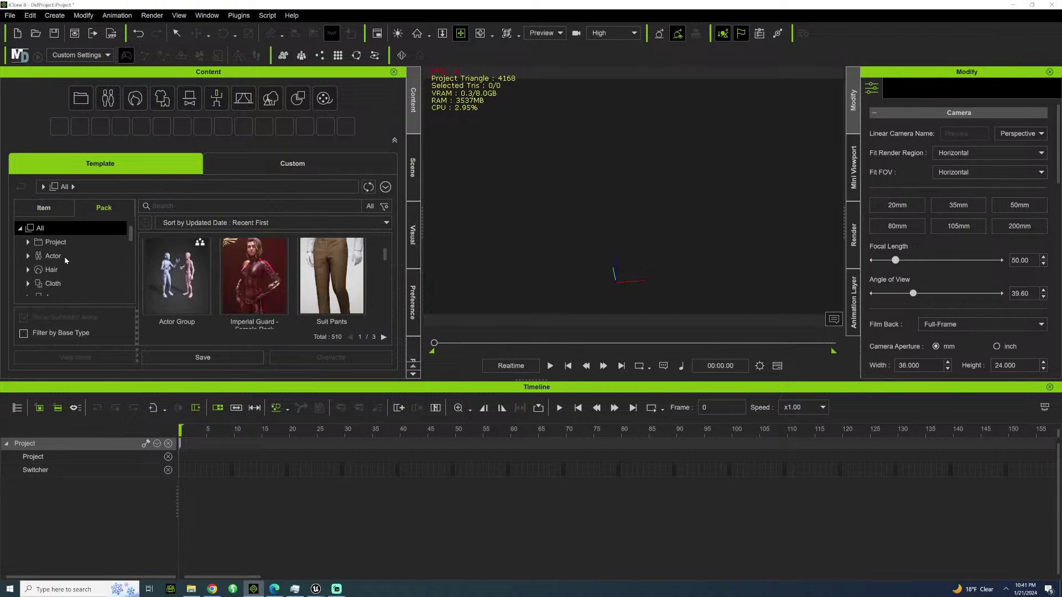
pyautogui.scroll(-1, 76, 283)
pyautogui.scroll(-3, 77, 282)
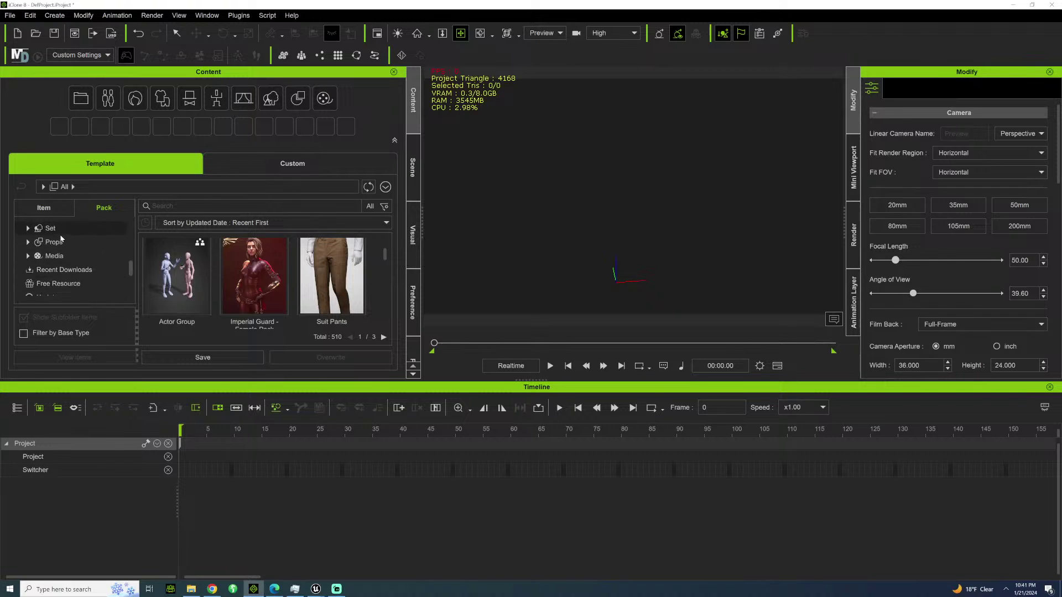
pyautogui.scroll(1, 57, 305)
pyautogui.scroll(-1, 67, 276)
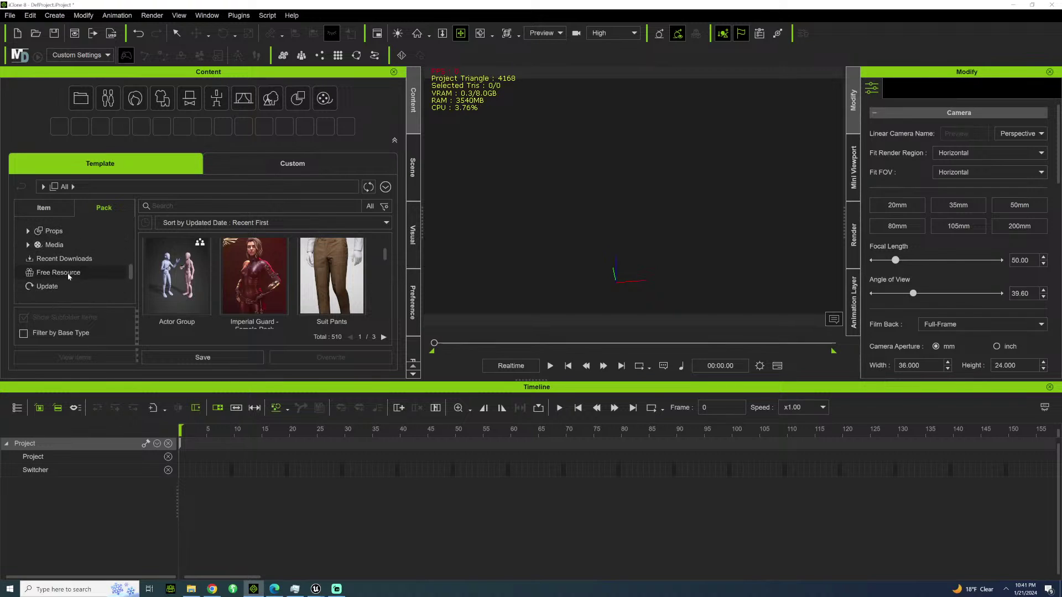
pyautogui.click(117, 256)
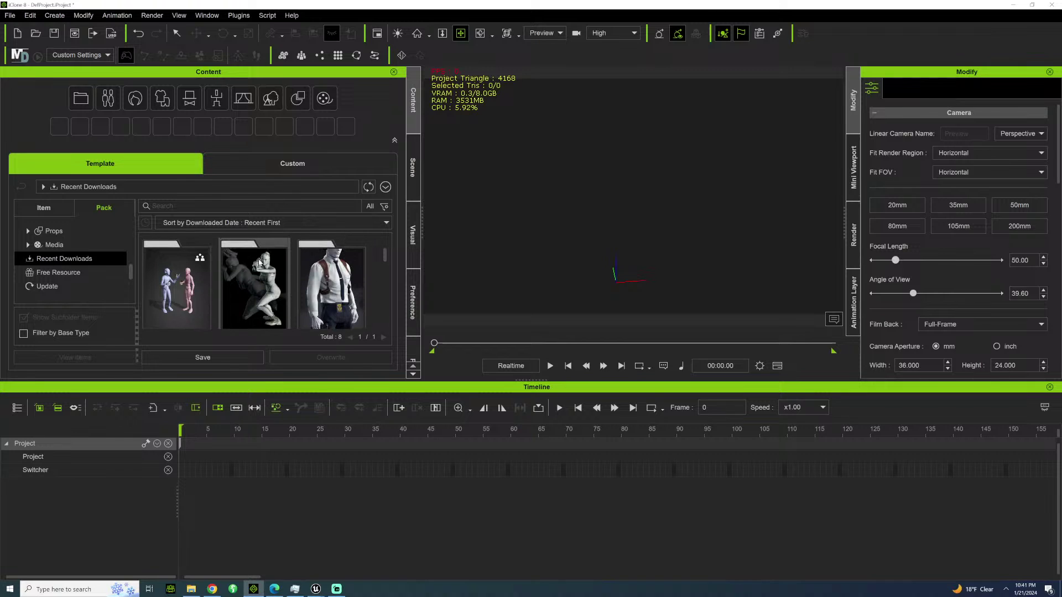
pyautogui.scroll(-5, 265, 271)
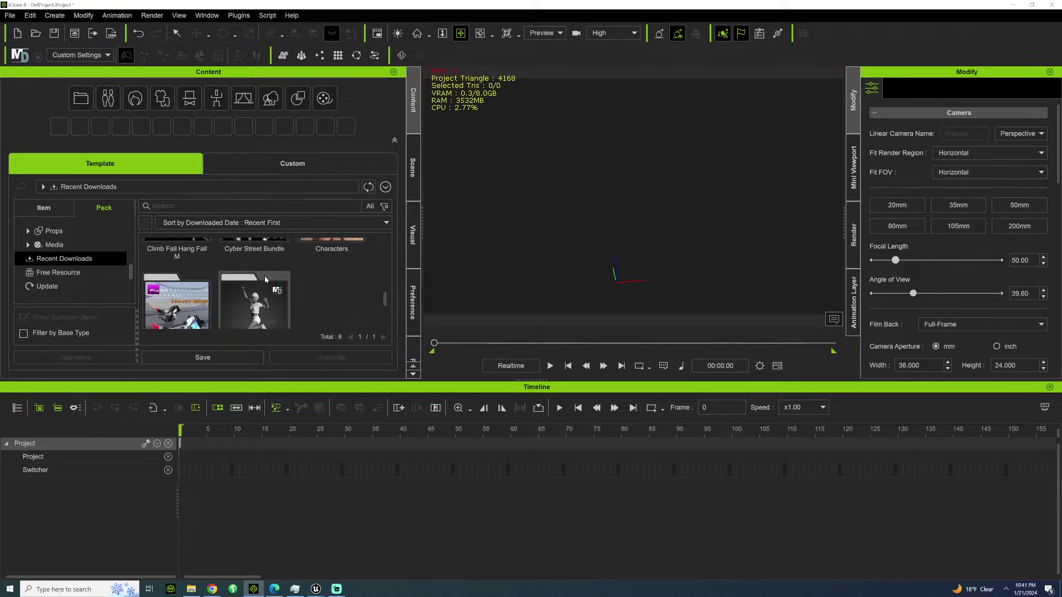
pyautogui.scroll(5, 260, 282)
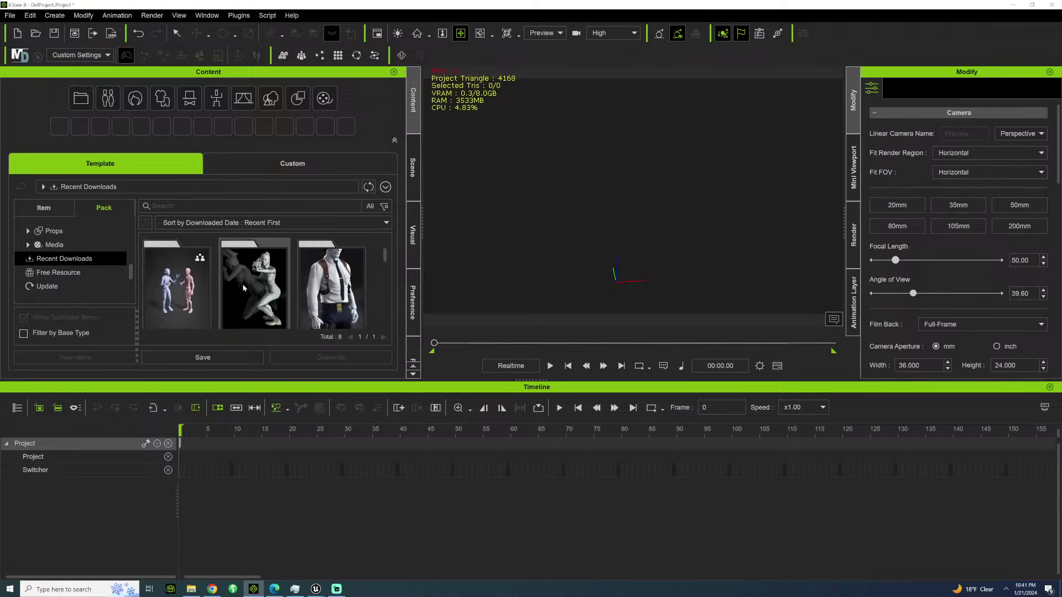
# Look through the packs in Free Resource, from Actor Group down to Materials and Props.
pyautogui.click(45, 273)
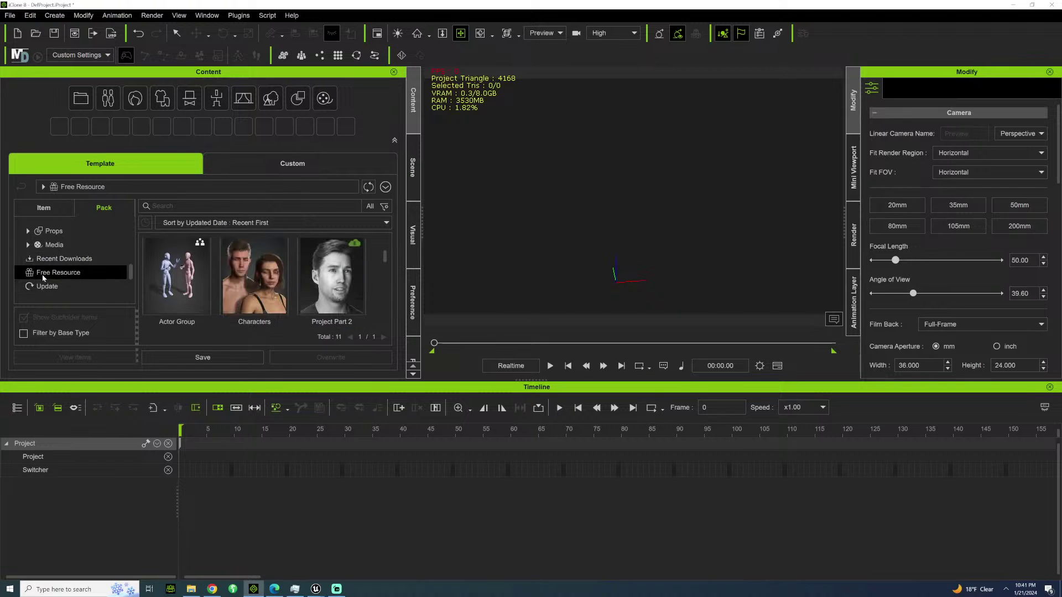
pyautogui.scroll(-1, 200, 285)
pyautogui.scroll(1, 213, 285)
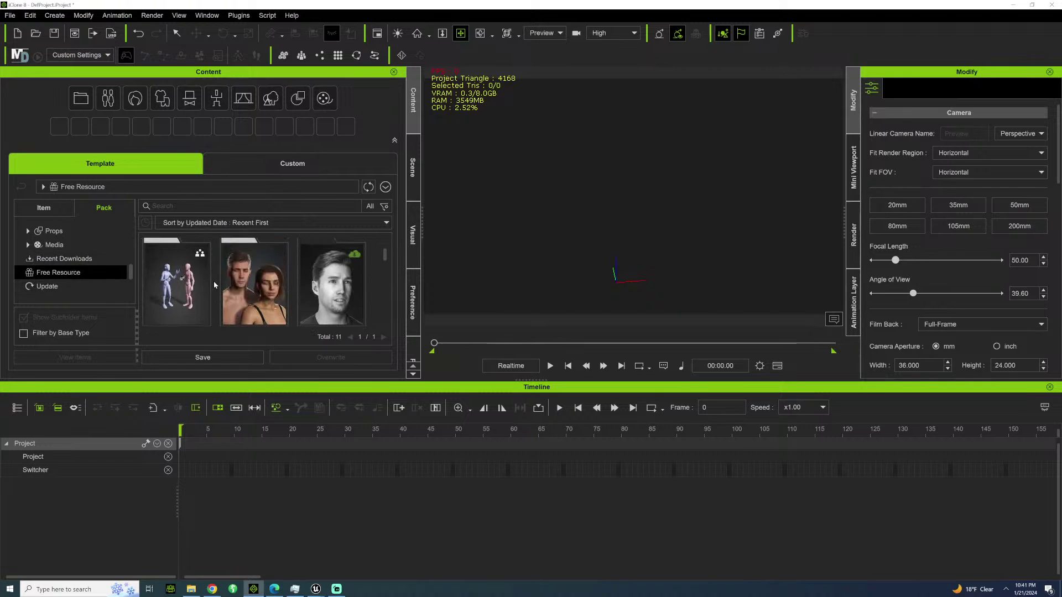
pyautogui.scroll(-1, 215, 286)
pyautogui.scroll(1, 215, 285)
pyautogui.scroll(-6, 218, 285)
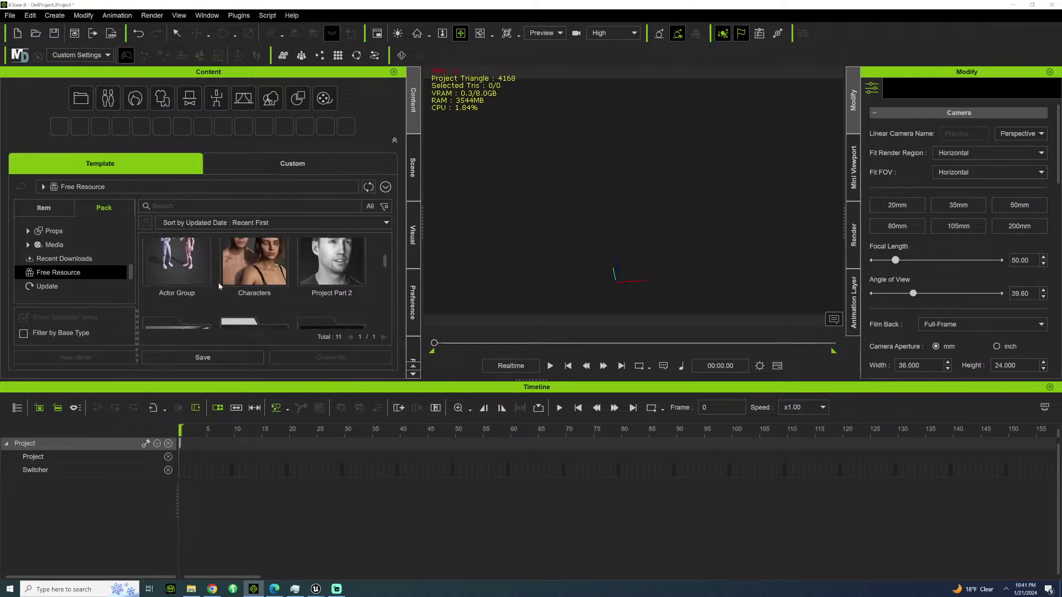
pyautogui.scroll(-1, 219, 285)
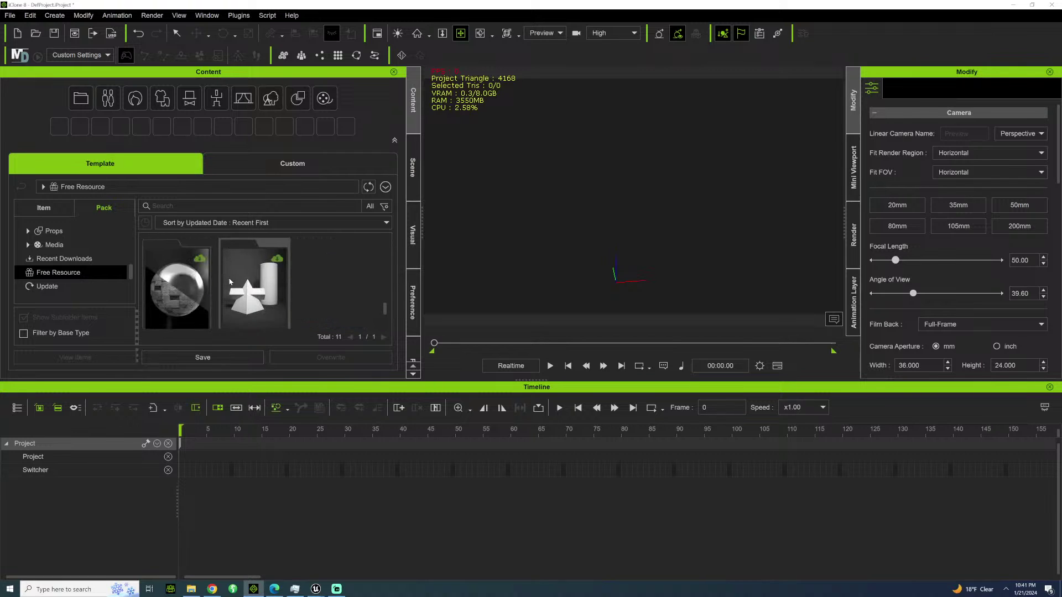
# Switch to Unreal Engine and look around the helicopter scene.
pyautogui.click(1011, 4)
pyautogui.press('w')
pyautogui.moveTo(426, 304); pyautogui.dragTo(360, 303, button='right')
pyautogui.press('s')
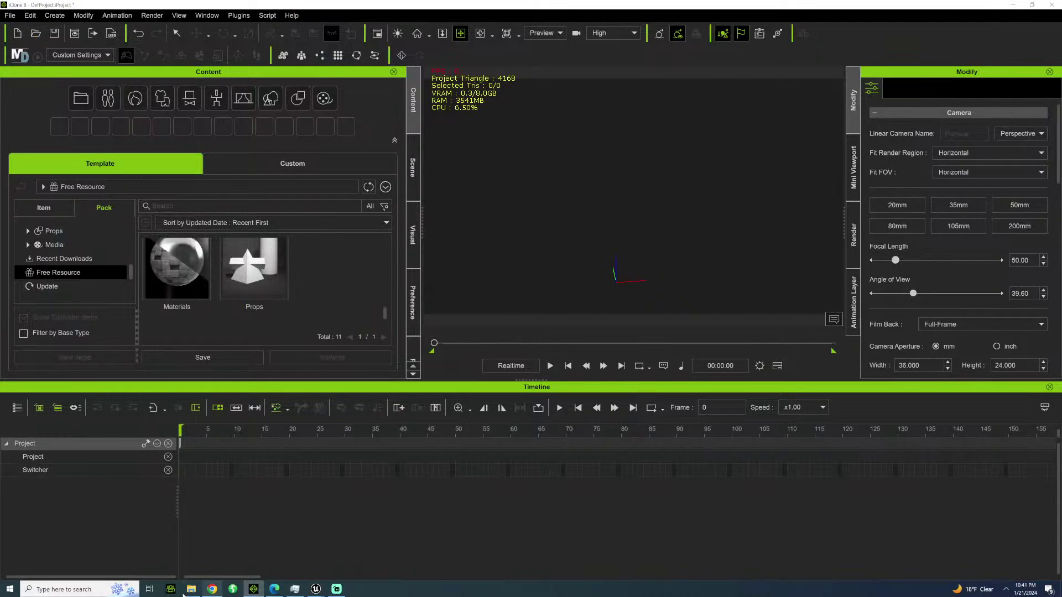
# Switch to File Explorer and open the MAKKELSON folder under ENDGAME, CHARACTERS, CC4_WRINKLES.
pyautogui.click(191, 589)
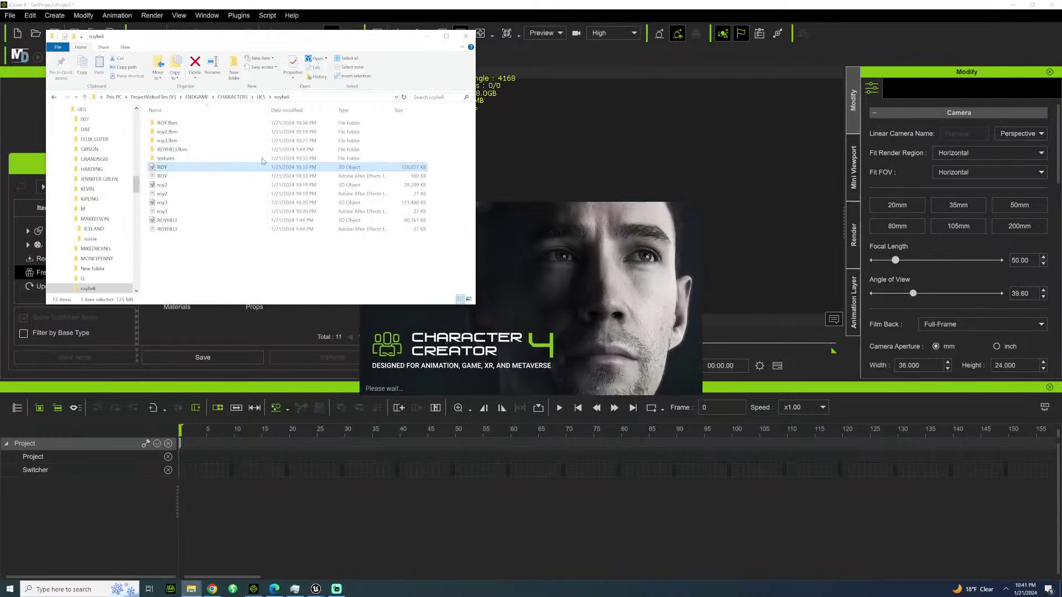
pyautogui.click(197, 99)
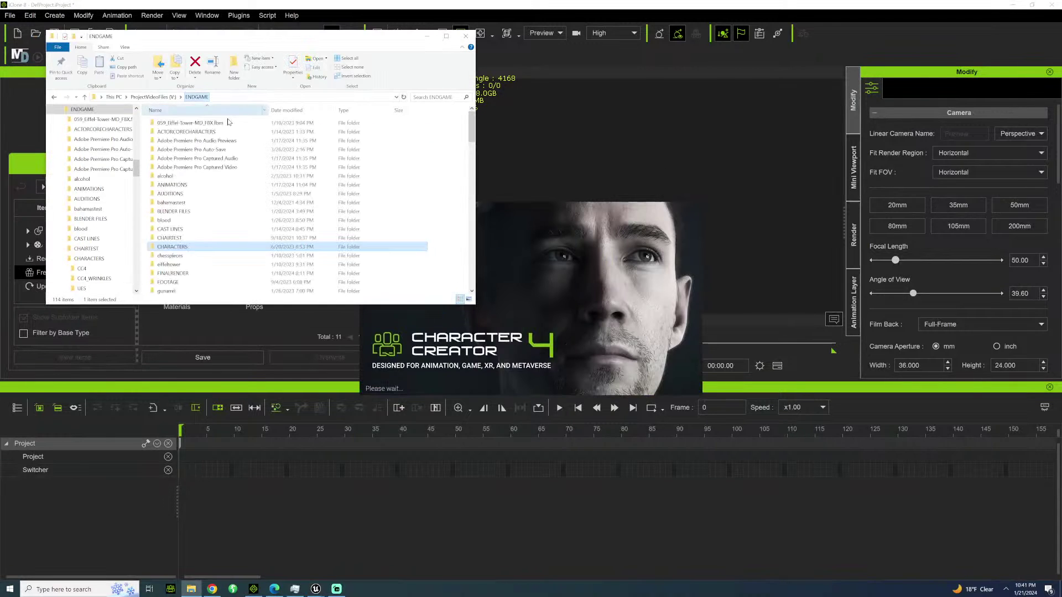
pyautogui.doubleClick(192, 248)
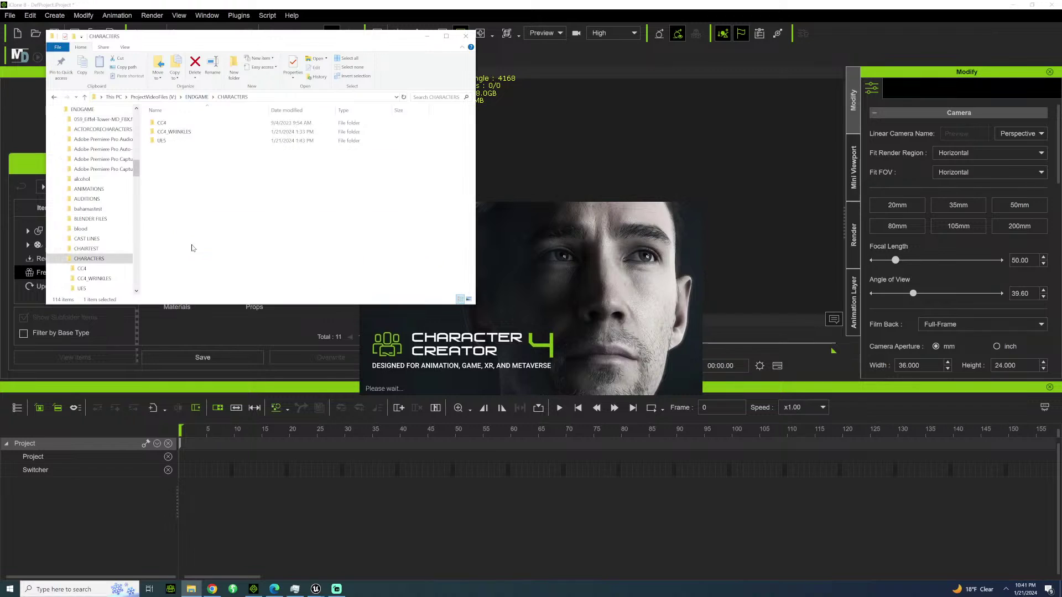
pyautogui.doubleClick(173, 132)
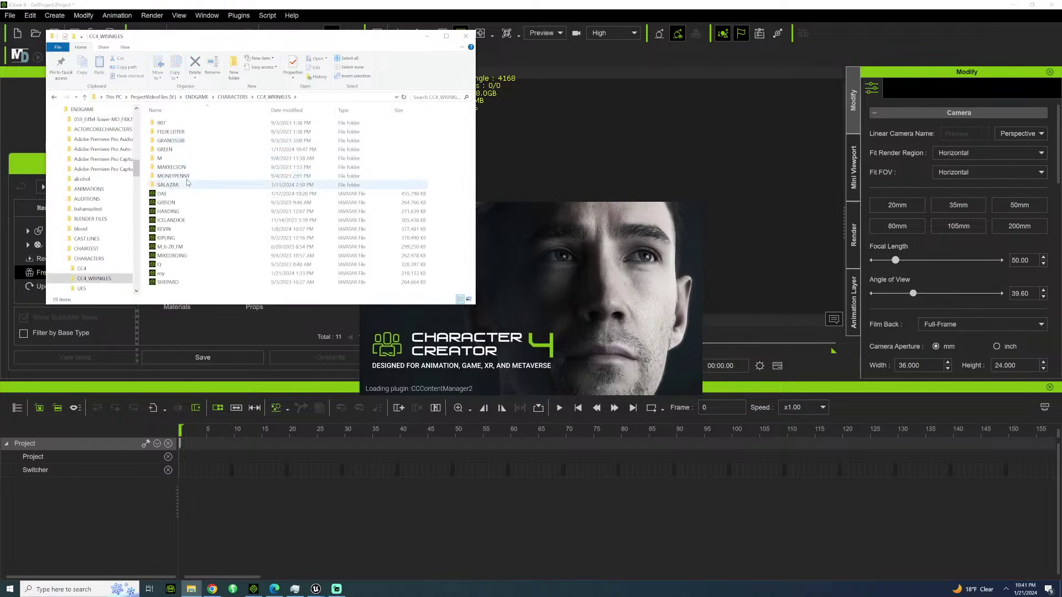
pyautogui.click(162, 168)
pyautogui.doubleClick(162, 169)
# Load the MAKKELSON_ICELAND avatar into the iClone scene and dismiss the missing texture report.
pyautogui.moveTo(182, 132); pyautogui.dragTo(651, 174)
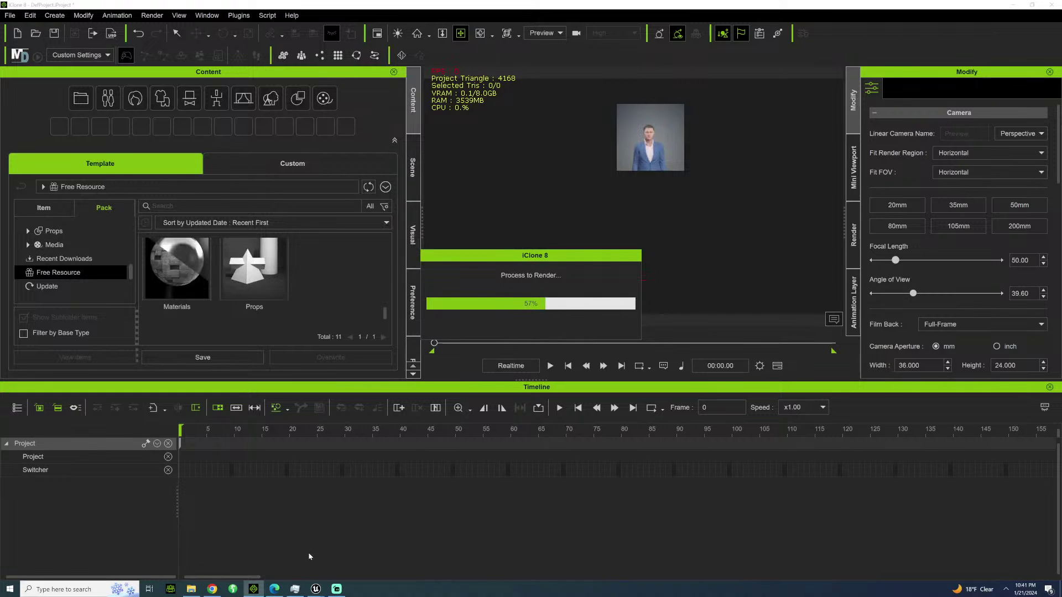
pyautogui.click(10, 589)
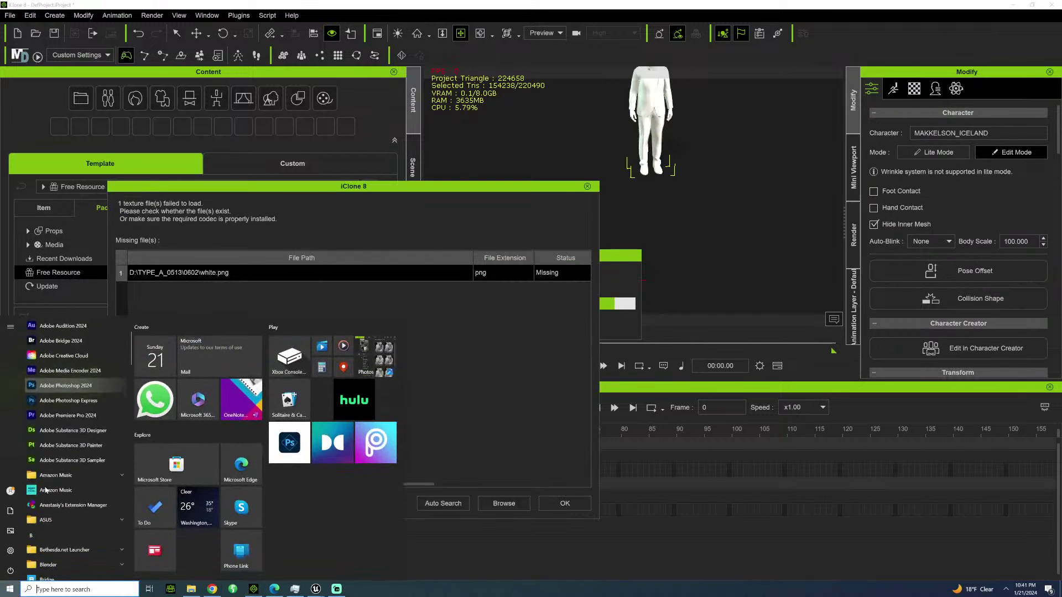
pyautogui.click(357, 237)
pyautogui.click(565, 503)
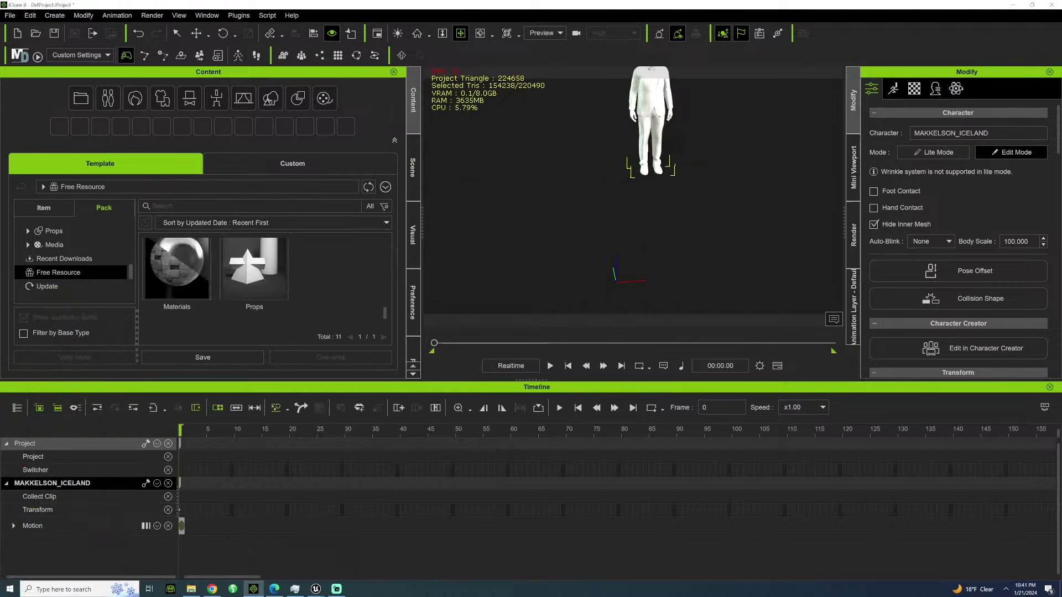
# Launch Adobe Premiere Pro 2024.
pyautogui.press('super')
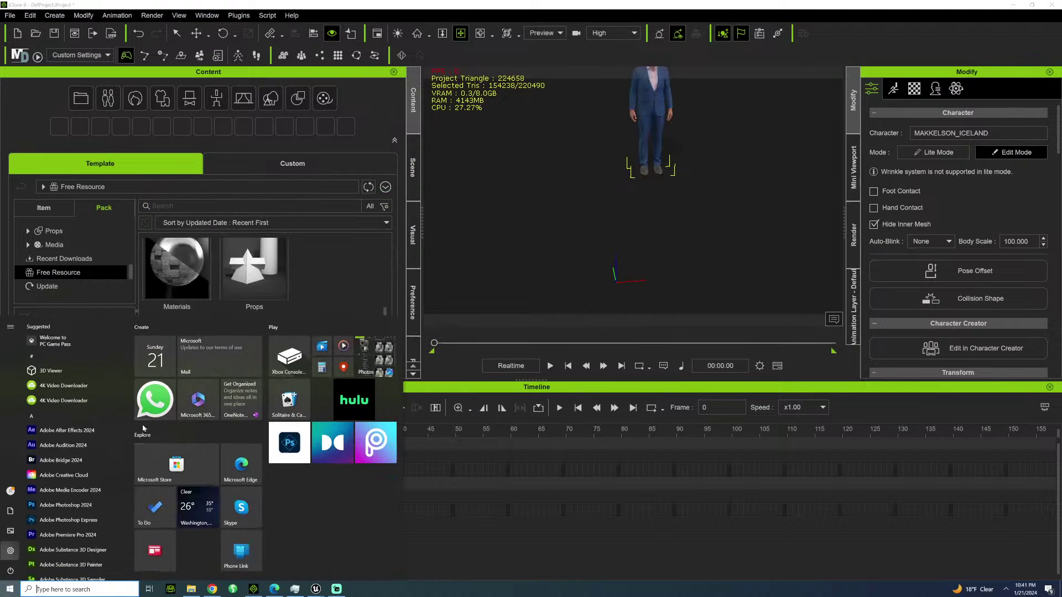
pyautogui.press('Escape')
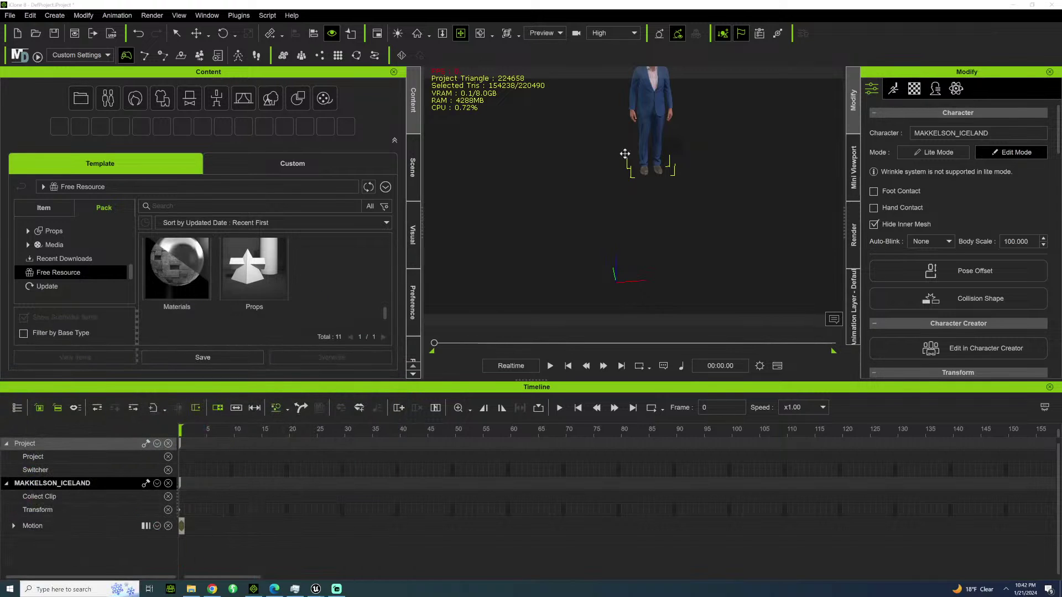
# Move the MAKKELSON_ICELAND character to the scene origin by setting its X and Y positions to 0.
pyautogui.moveTo(517, 155); pyautogui.dragTo(448, 214)
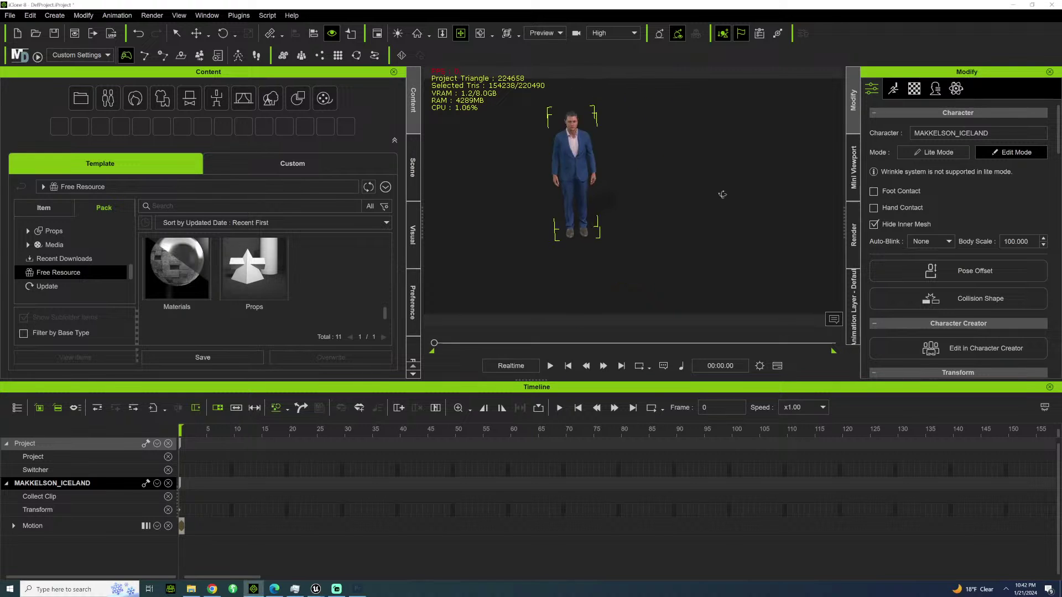
pyautogui.moveTo(723, 194); pyautogui.dragTo(829, 138, button='right')
pyautogui.scroll(-2, 903, 276)
pyautogui.scroll(-3, 898, 212)
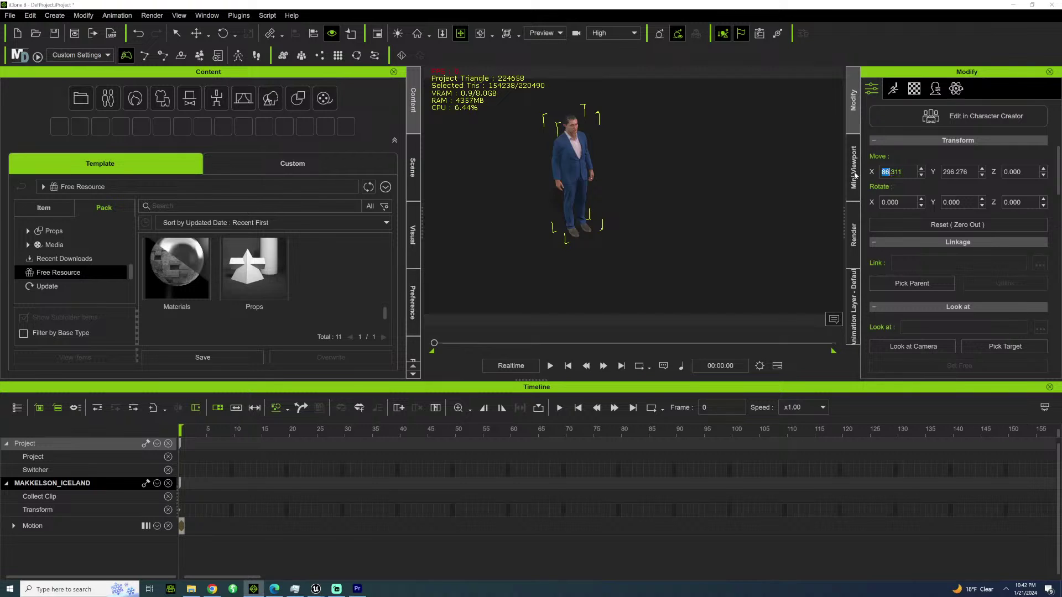
pyautogui.write('0')
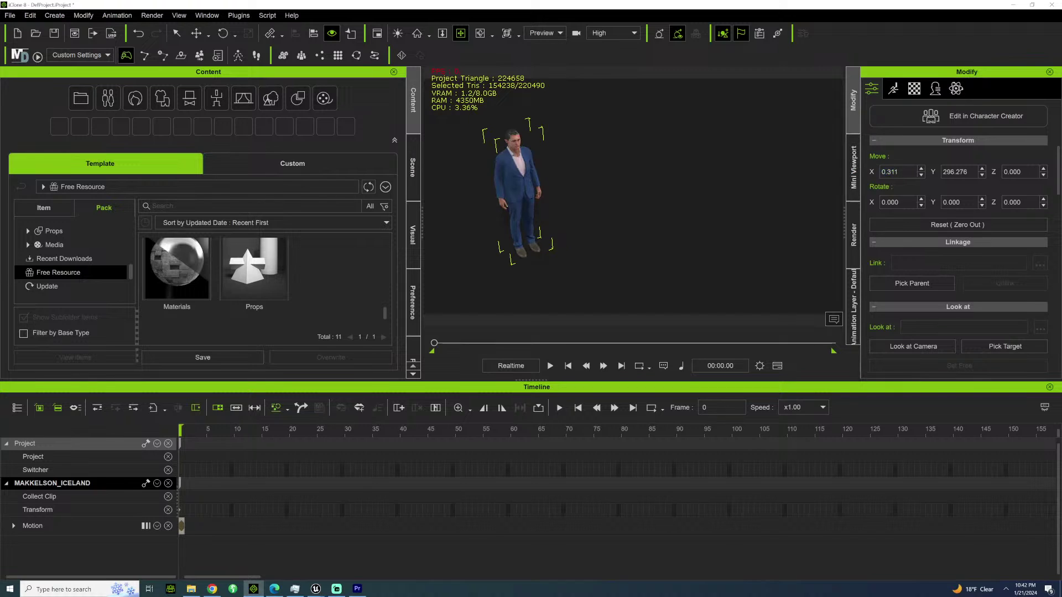
pyautogui.doubleClick(891, 172)
pyautogui.hotkey('ctrl', 'a')
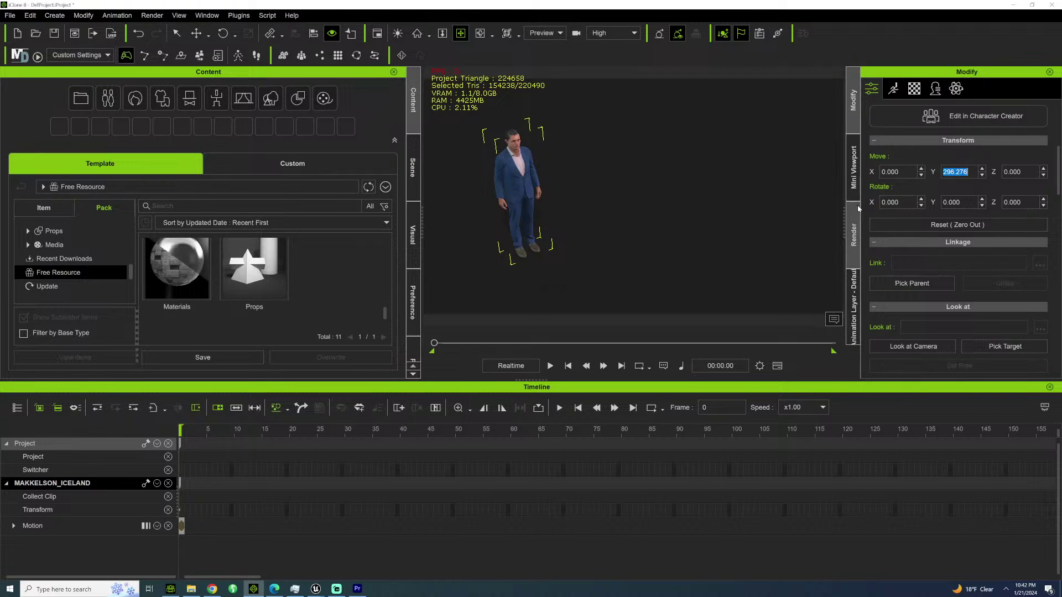
pyautogui.write('0')
pyautogui.press('Return')
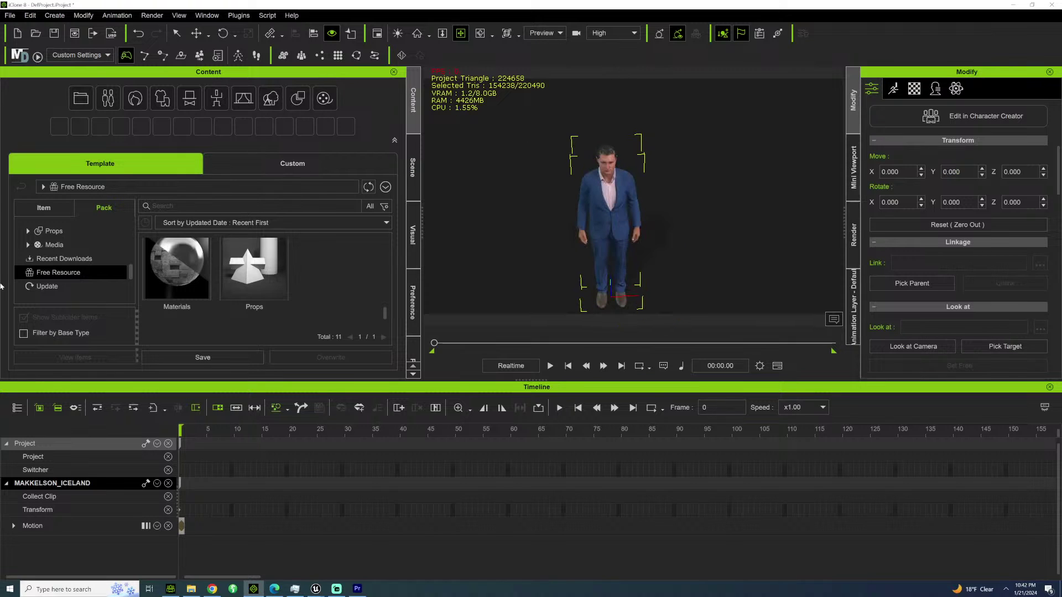
# Switch to Premiere Pro and create a new project named Untitled in the SKYGIRL THE PRELUDE folder.
pyautogui.click(360, 589)
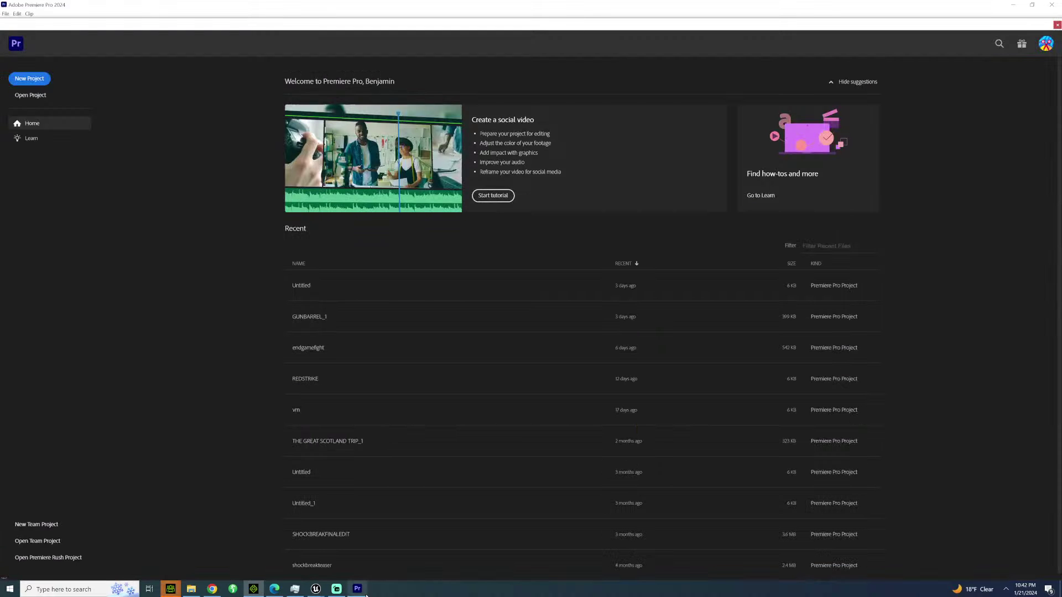
pyautogui.click(28, 79)
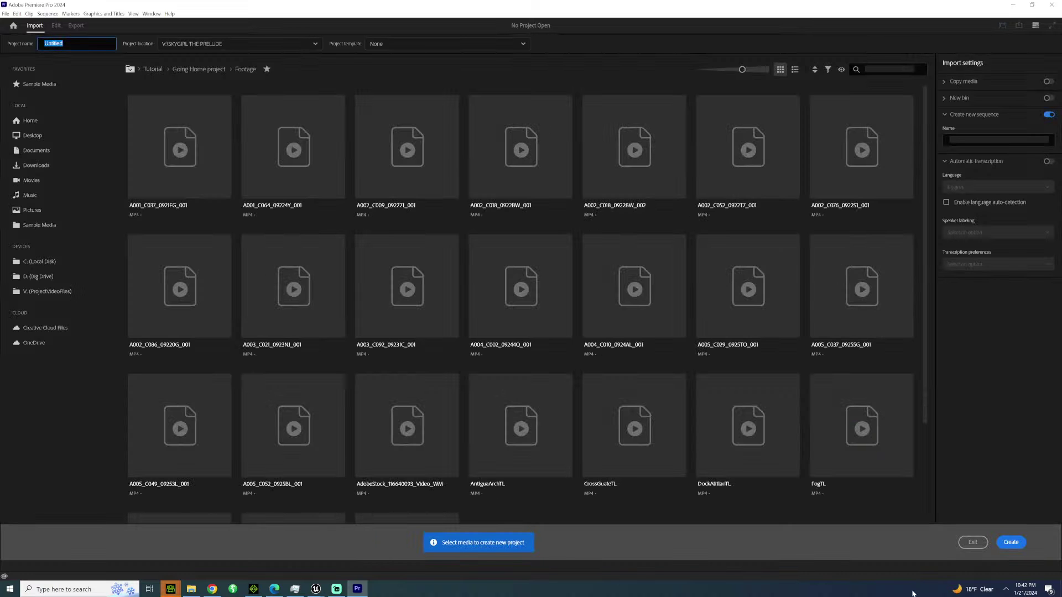
pyautogui.click(1011, 543)
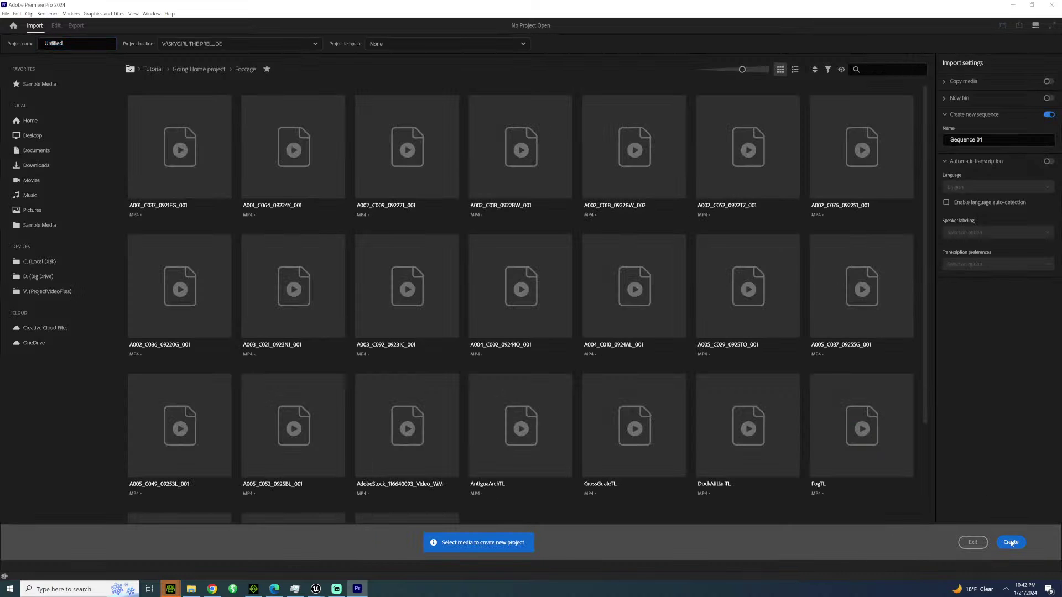
pyautogui.click(572, 305)
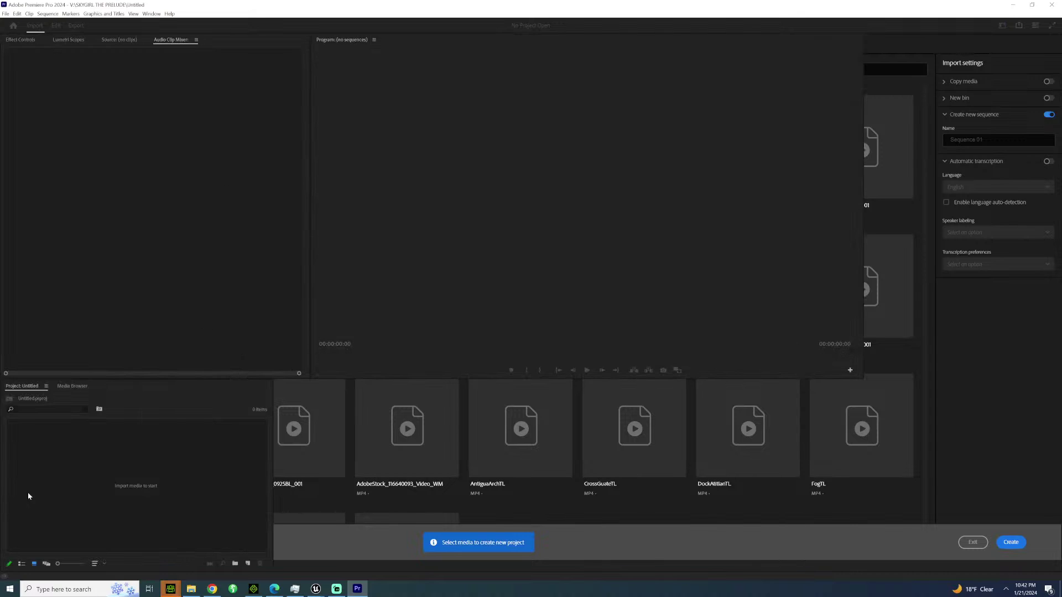
# Import the ICELAND_MASTERSHOTVOLCANO image sequence from frame 0000 and create a timeline sequence from it.
pyautogui.rightClick(69, 474)
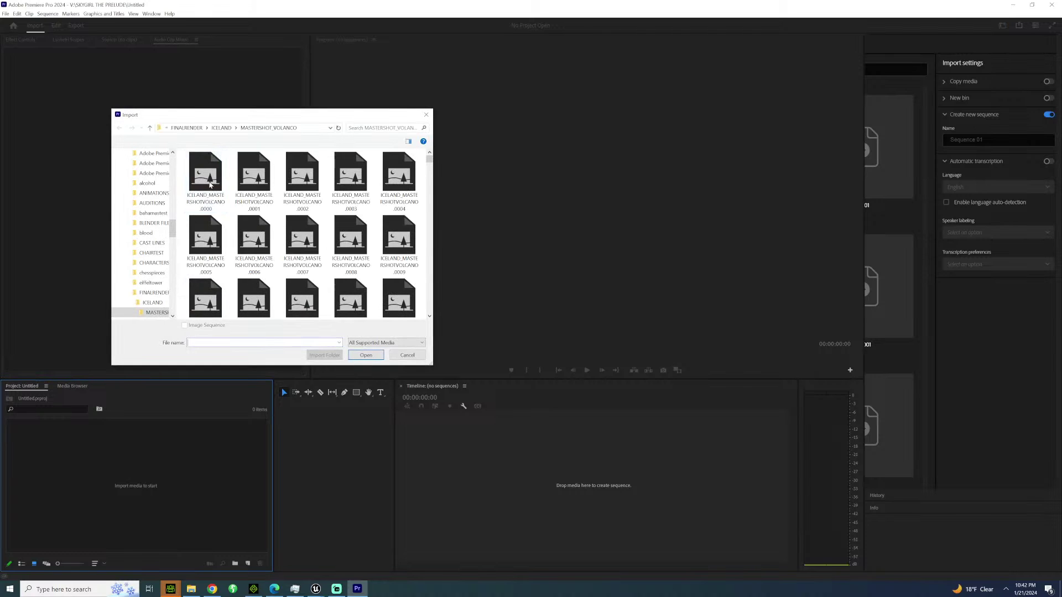
pyautogui.click(225, 193)
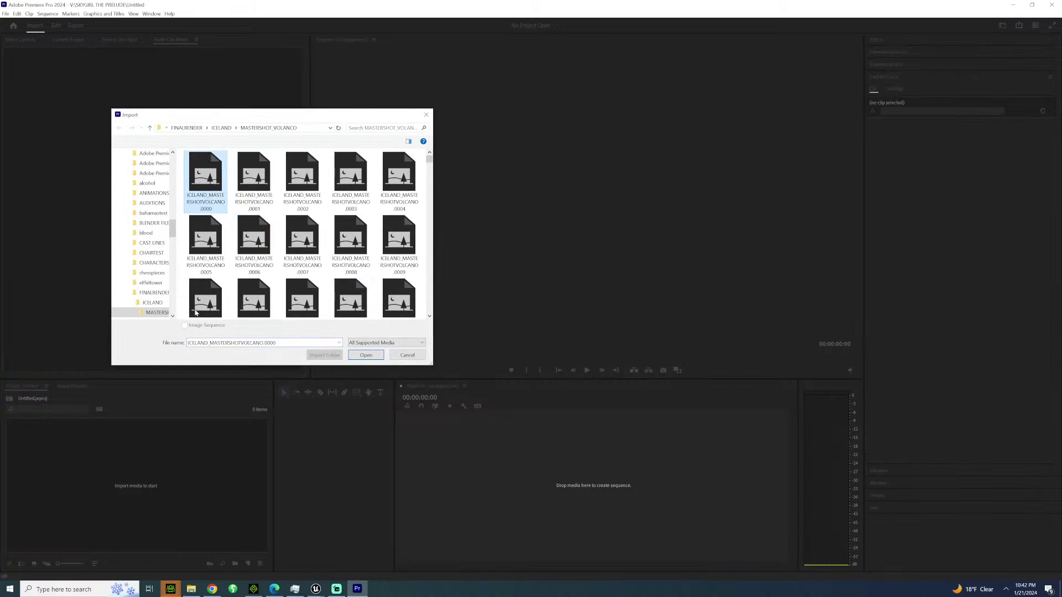
pyautogui.click(365, 354)
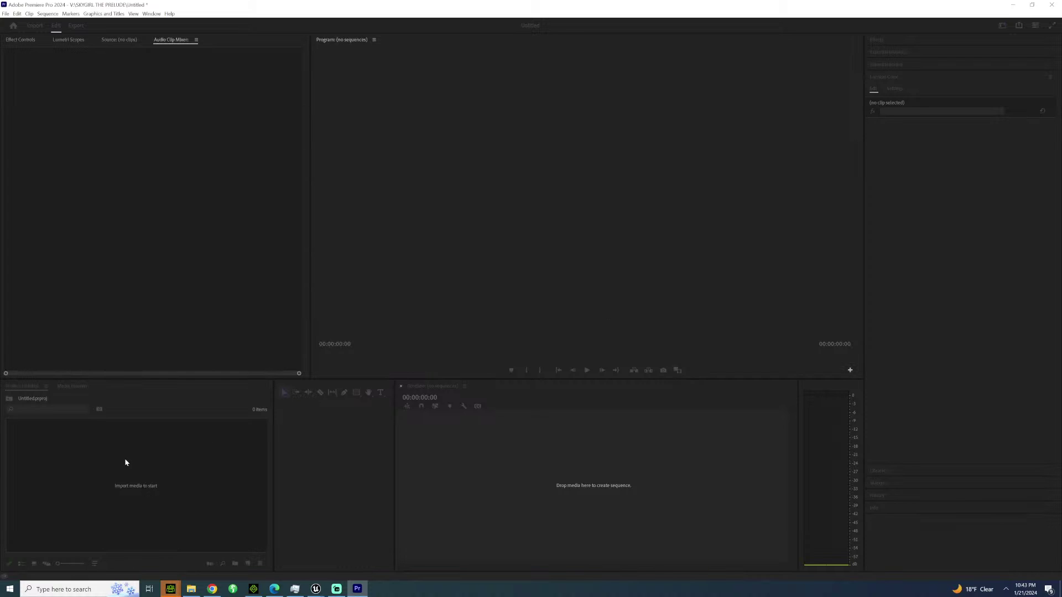
pyautogui.moveTo(76, 448); pyautogui.dragTo(416, 437)
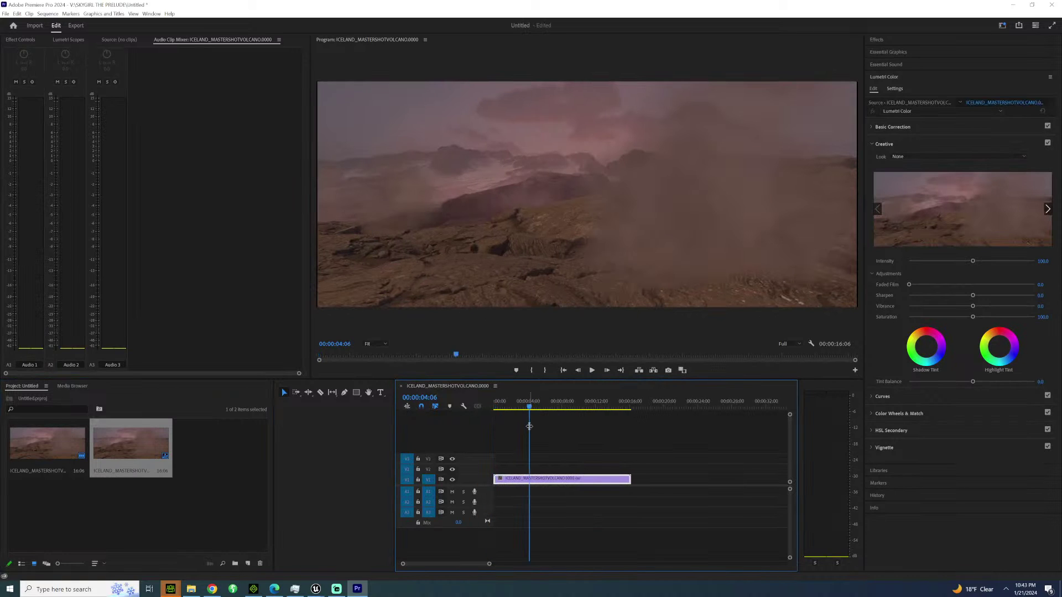
# Step frame by frame through the volcano shot from about 4 to 9 seconds to examine the rendered animation.
pyautogui.press('Right')
pyautogui.press('Right')
pyautogui.press('Right')
pyautogui.press('Right')
pyautogui.press('Right')
pyautogui.press('Right')
pyautogui.press('Right')
pyautogui.press('Right')
pyautogui.press('Right')
pyautogui.press('Right')
pyautogui.press('Right')
pyautogui.press('Right')
pyautogui.press('Right')
pyautogui.press('Right')
pyautogui.press('Right')
pyautogui.press('Right')
pyautogui.press('Right')
pyautogui.press('Right')
pyautogui.press('Right')
pyautogui.press('Right')
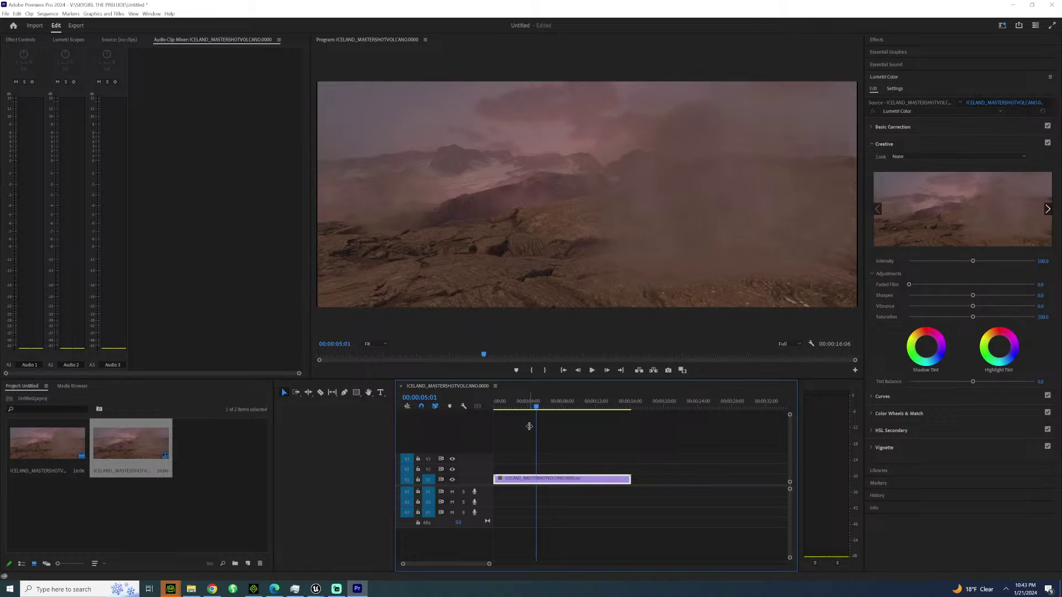
pyautogui.press('Right')
pyautogui.press('Right')
pyautogui.press('Right')
pyautogui.press('Right')
pyautogui.press('Right')
pyautogui.press('Right')
pyautogui.press('Right')
pyautogui.press('Right')
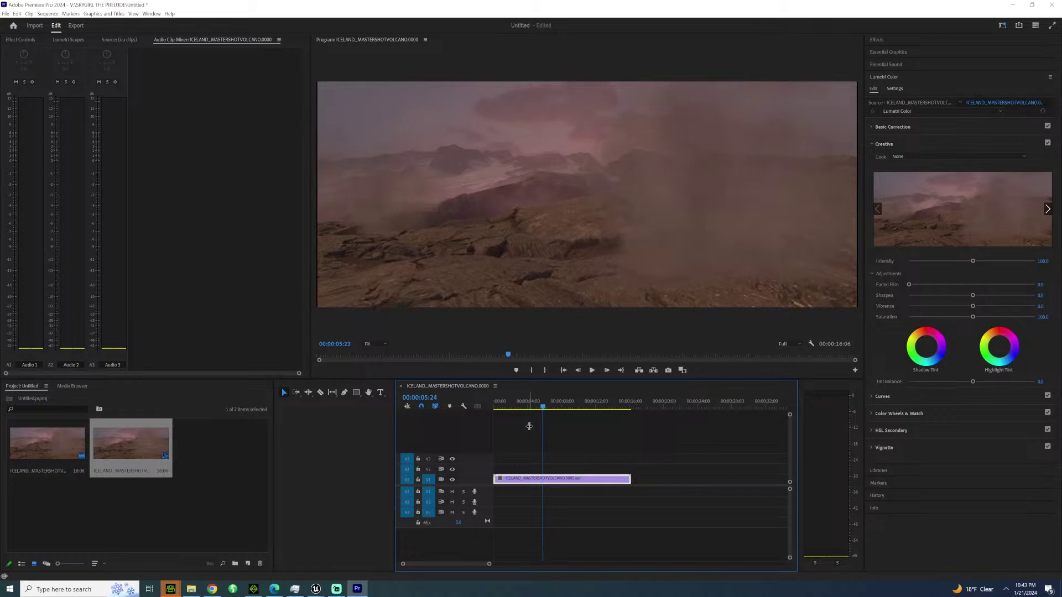
pyautogui.press('Right')
pyautogui.press('Right')
pyautogui.press('Right')
pyautogui.press('Right')
pyautogui.press('Right')
pyautogui.press('Right')
pyautogui.press('Right')
pyautogui.press('Right')
pyautogui.press('Right')
pyautogui.press('Right')
pyautogui.press('Right')
pyautogui.press('Right')
pyautogui.press('Right')
pyautogui.press('Right')
pyautogui.press('Right')
pyautogui.press('Right')
pyautogui.press('Right')
pyautogui.press('Right')
pyautogui.press('Right')
pyautogui.press('Right')
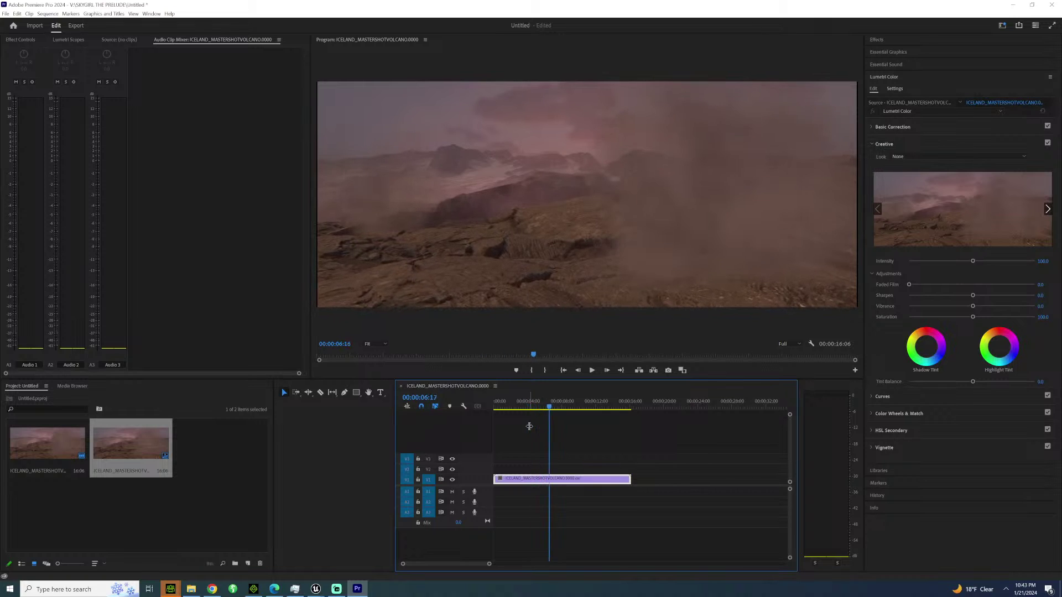
pyautogui.press('Right')
pyautogui.press('Right')
pyautogui.press('Right')
pyautogui.press('Right')
pyautogui.press('Right')
pyautogui.press('Right')
pyautogui.press('Right')
pyautogui.press('Right')
pyautogui.press('Right')
pyautogui.press('Right')
pyautogui.press('Right')
pyautogui.press('Right')
pyautogui.press('Right')
pyautogui.press('Right')
pyautogui.press('Right')
pyautogui.press('Right')
pyautogui.press('Right')
pyautogui.press('Right')
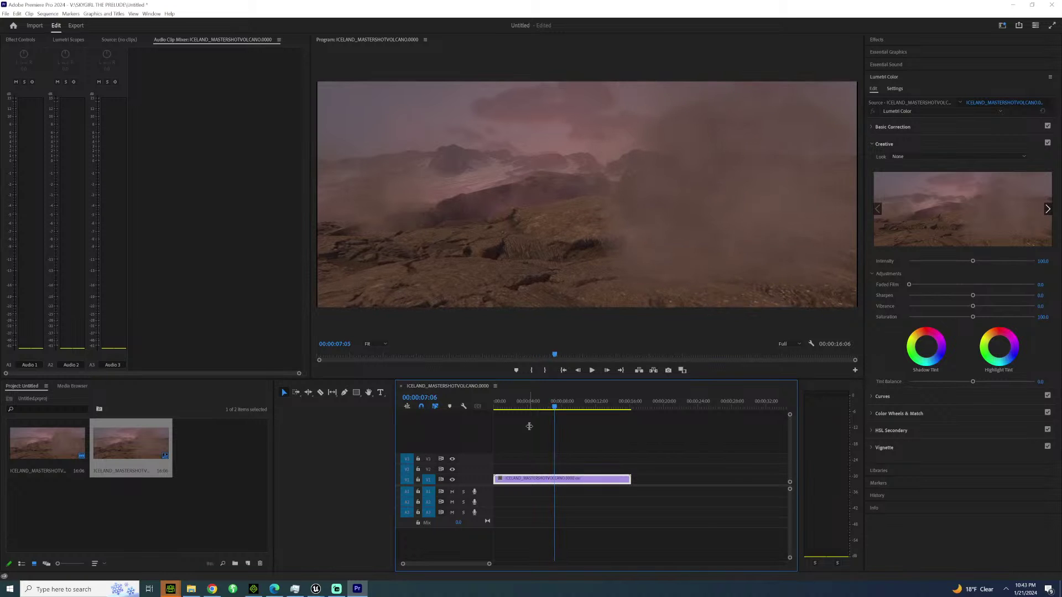
pyautogui.press('Right')
pyautogui.press('Right')
pyautogui.press('Right')
pyautogui.press('Right')
pyautogui.press('Right')
pyautogui.press('Right')
pyautogui.press('Right')
pyautogui.press('Right')
pyautogui.press('Right')
pyautogui.press('Right')
pyautogui.press('Right')
pyautogui.press('Right')
pyautogui.press('Right')
pyautogui.press('Right')
pyautogui.press('Right')
pyautogui.press('Right')
pyautogui.press('Right')
pyautogui.press('Right')
pyautogui.press('Right')
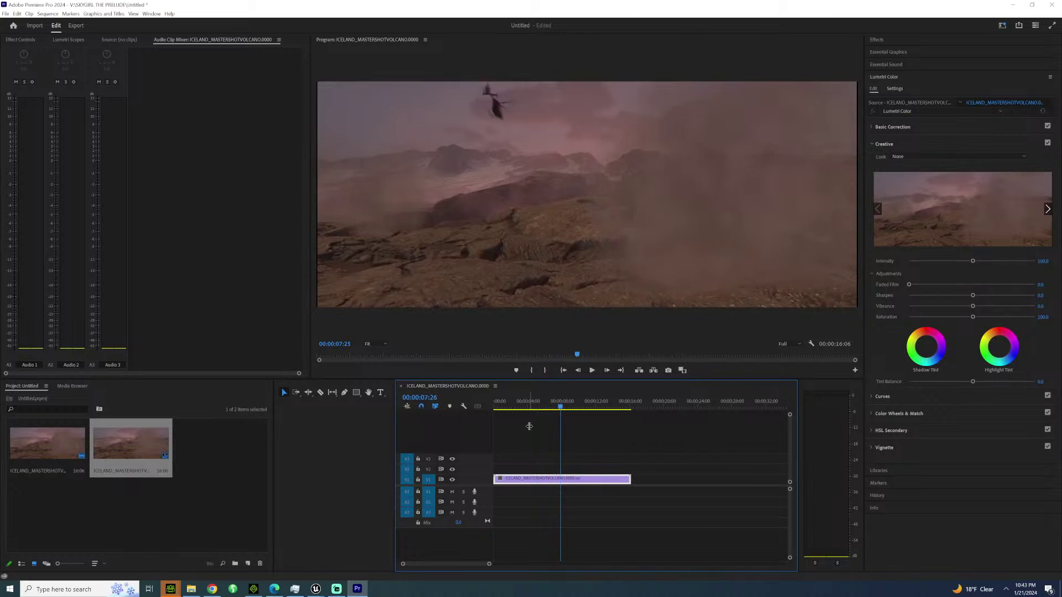
pyautogui.press('Right')
pyautogui.press('Right')
pyautogui.press('Right')
pyautogui.press('Right')
pyautogui.press('Right')
pyautogui.press('Right')
pyautogui.press('Right')
pyautogui.press('Right')
pyautogui.press('Right')
pyautogui.press('Right')
pyautogui.press('Right')
pyautogui.press('Right')
pyautogui.press('Right')
pyautogui.press('Right')
pyautogui.press('Right')
pyautogui.press('Right')
pyautogui.press('Right')
pyautogui.press('Right')
pyautogui.press('Right')
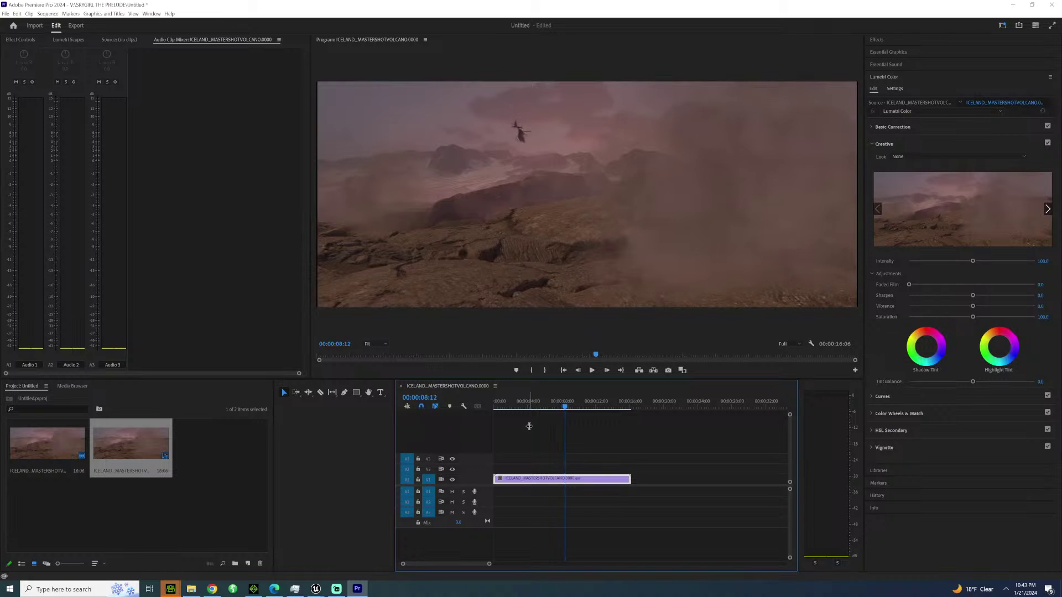
pyautogui.press('Right')
pyautogui.press('Right')
pyautogui.press('Right')
pyautogui.press('Right')
pyautogui.press('Right')
pyautogui.press('Right')
pyautogui.press('Right')
pyautogui.press('Right')
pyautogui.press('Right')
pyautogui.press('Right')
pyautogui.press('Right')
pyautogui.press('Right')
pyautogui.press('Right')
pyautogui.press('Right')
pyautogui.press('Right')
pyautogui.press('Right')
pyautogui.press('Right')
pyautogui.press('Right')
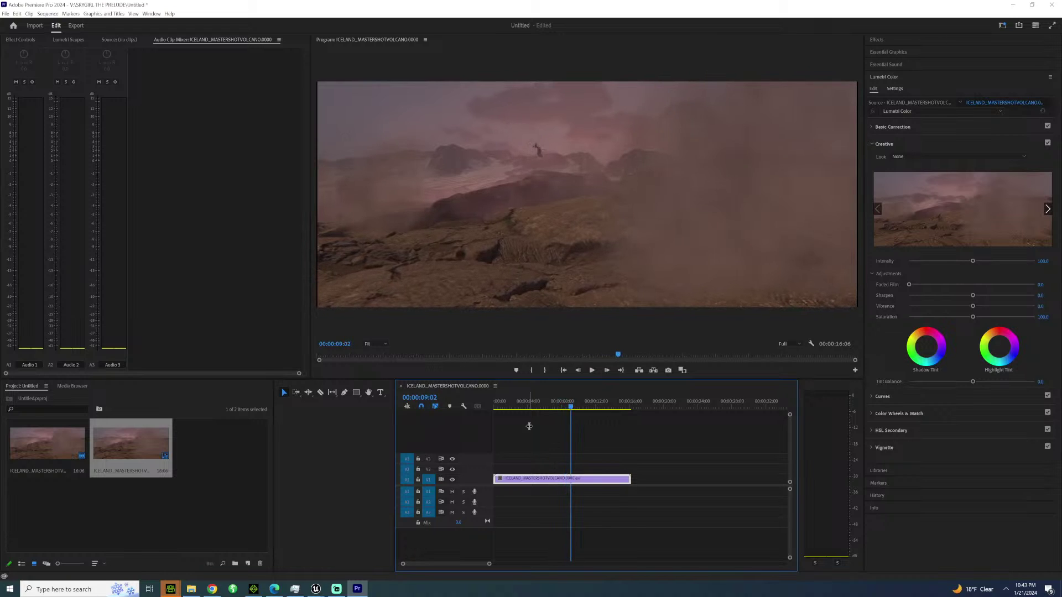
# Scrub back and forth across the whole volcano shot to compare the smoke and terrain at different times.
pyautogui.click(611, 403)
pyautogui.moveTo(541, 407)
pyautogui.mouseDown()
pyautogui.moveTo(578, 405)
pyautogui.moveTo(523, 400)
pyautogui.mouseUp()
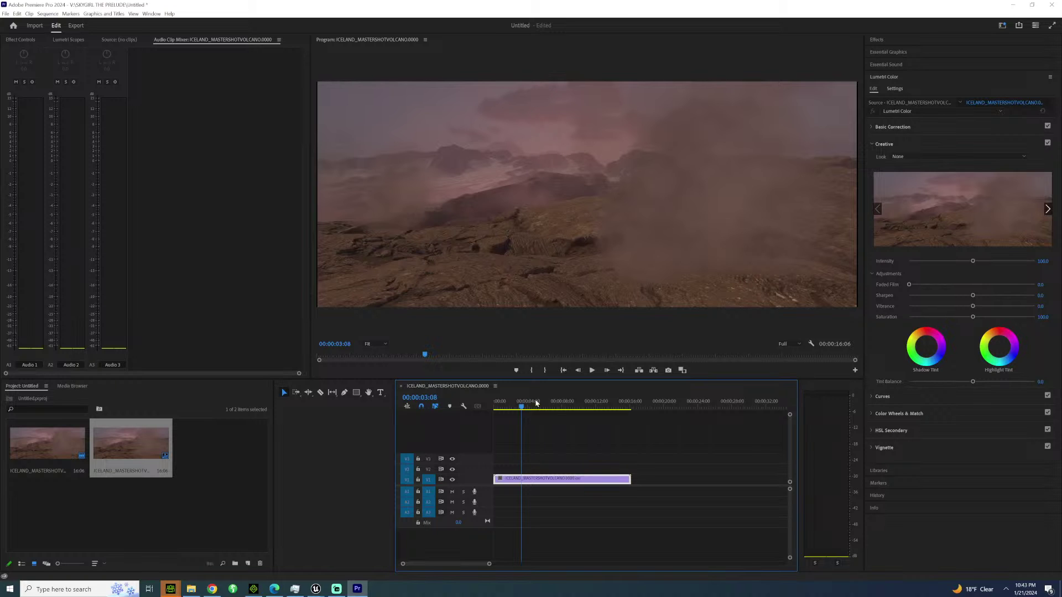
pyautogui.click(499, 404)
pyautogui.moveTo(509, 401); pyautogui.dragTo(529, 392)
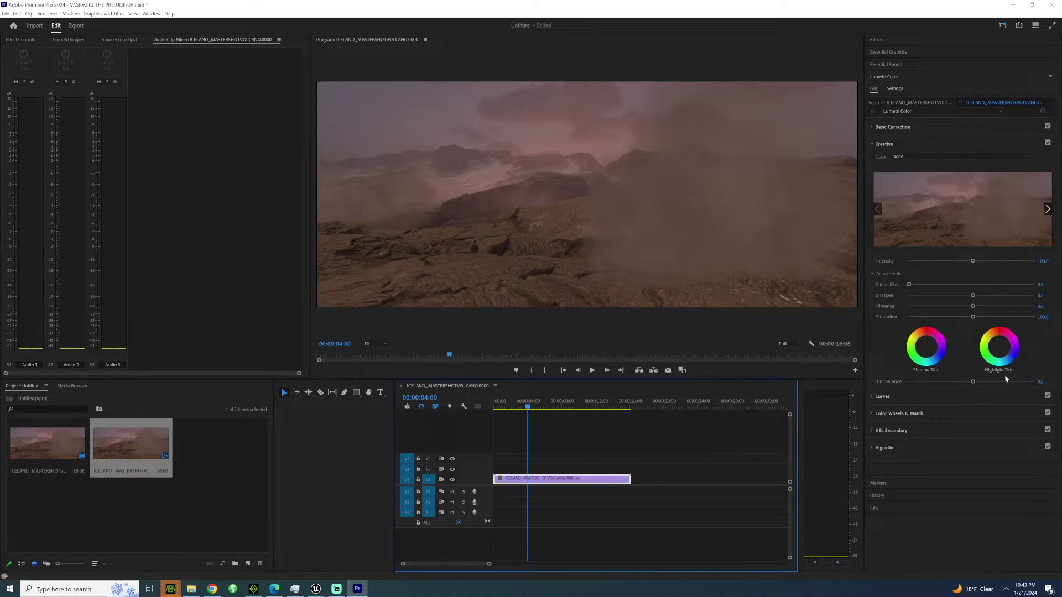
pyautogui.click(600, 408)
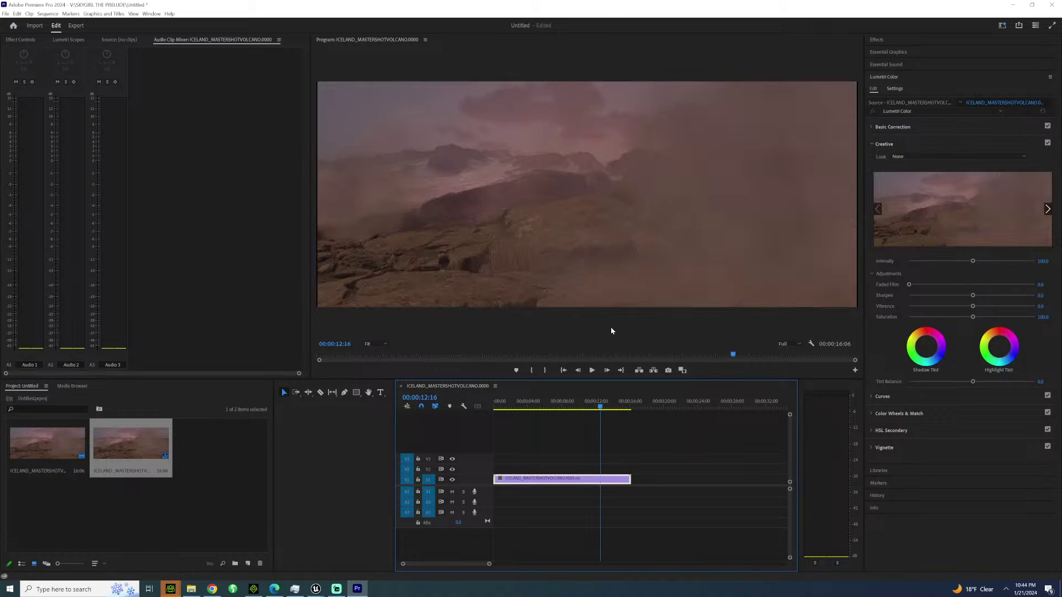
pyautogui.click(509, 405)
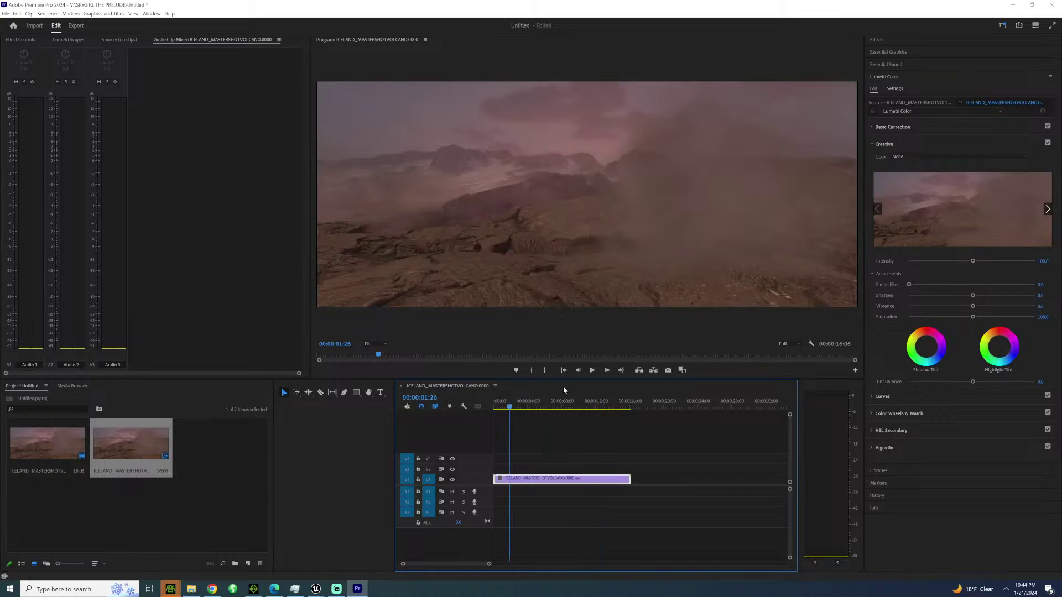
pyautogui.click(586, 407)
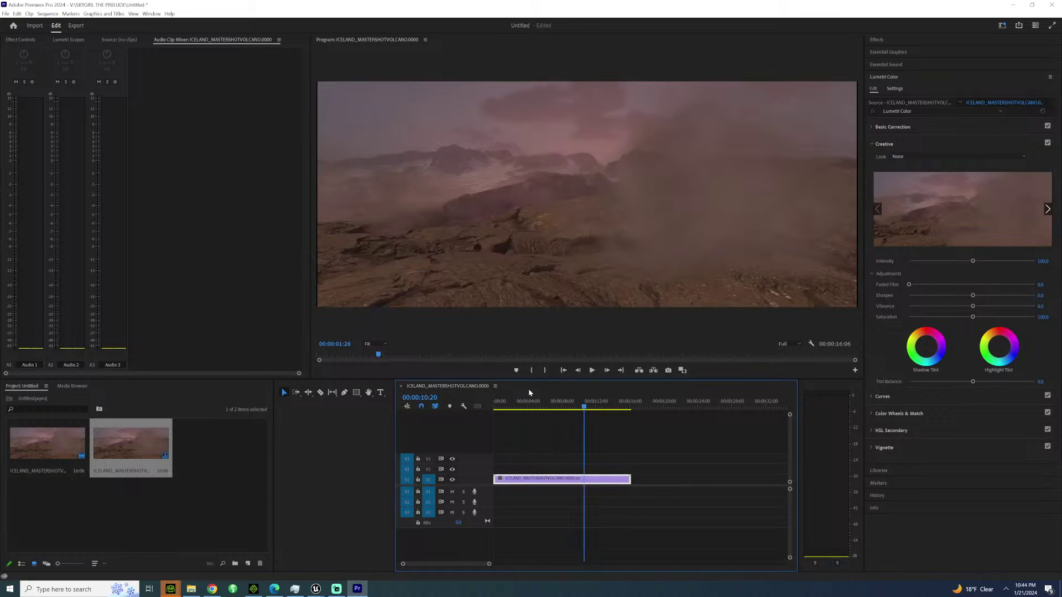
pyautogui.click(609, 408)
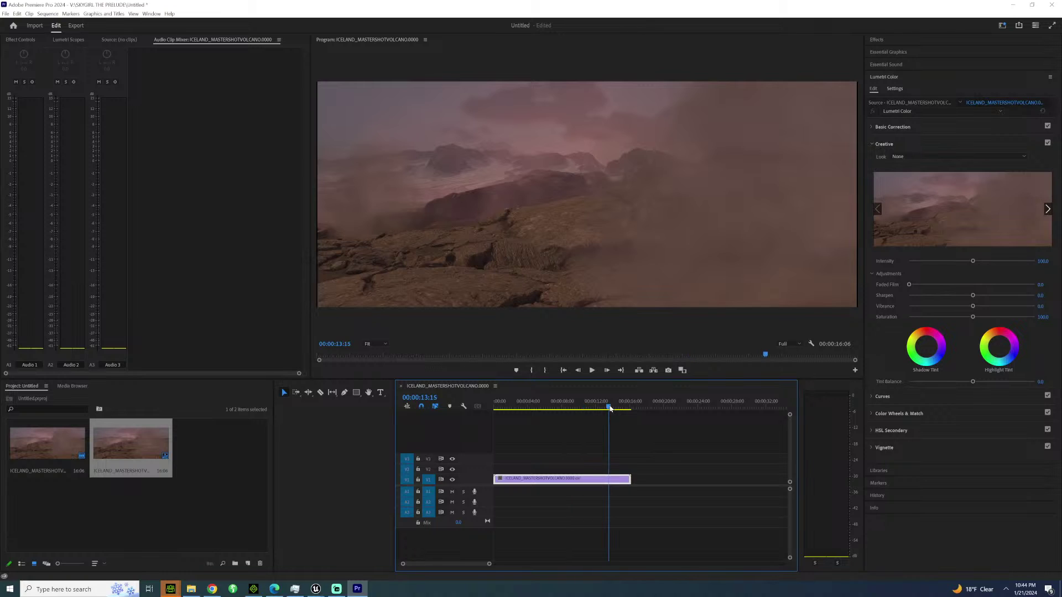
pyautogui.click(567, 400)
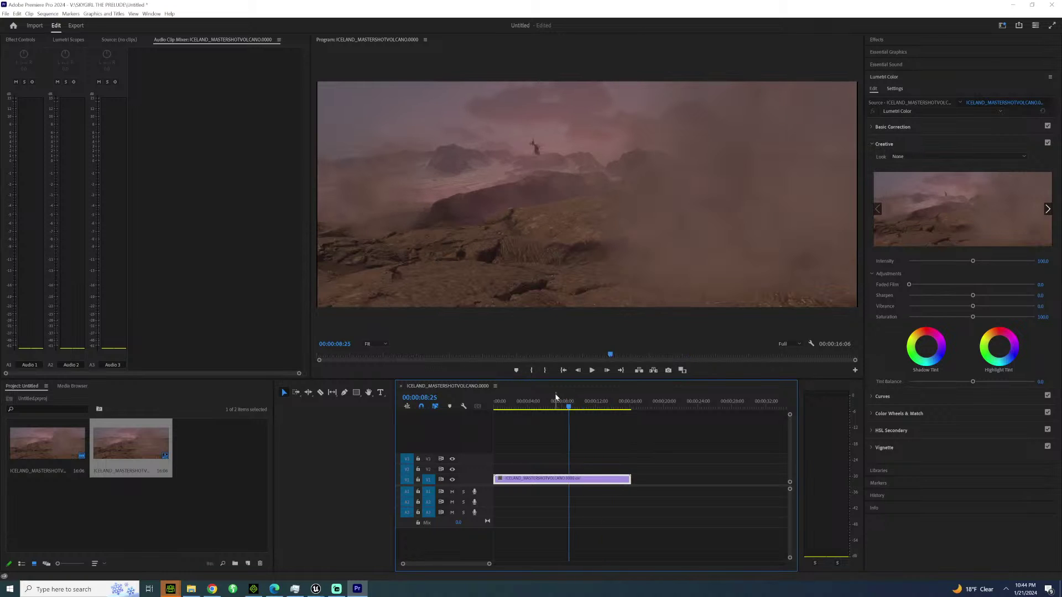
# Review the helicopter's flight around the 8-second mark and compare it with the frames before and after.
pyautogui.click(546, 403)
pyautogui.moveTo(546, 403); pyautogui.dragTo(566, 403)
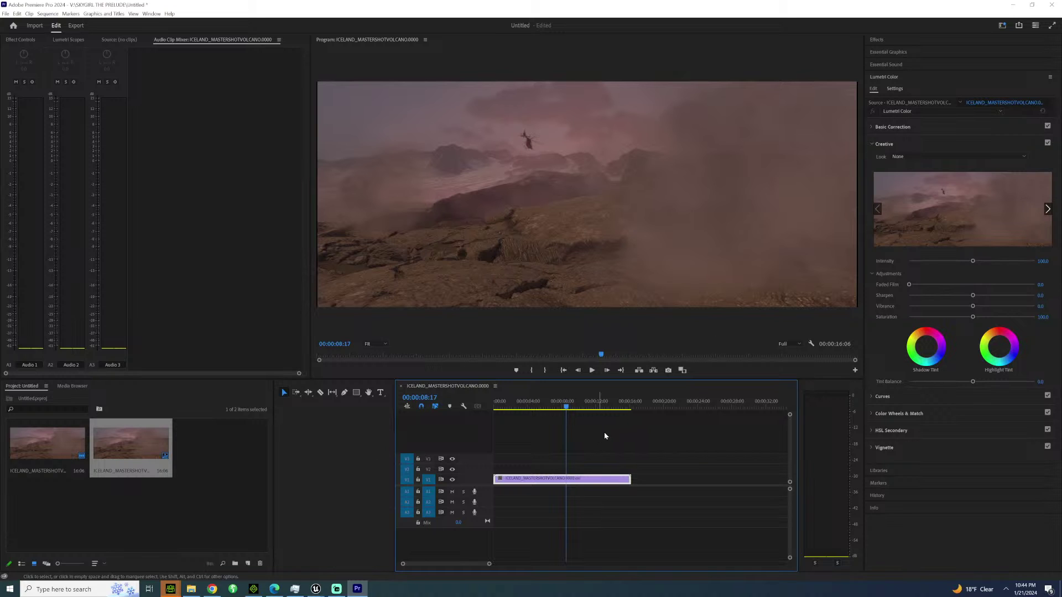
pyautogui.click(595, 410)
pyautogui.moveTo(596, 410); pyautogui.dragTo(564, 415)
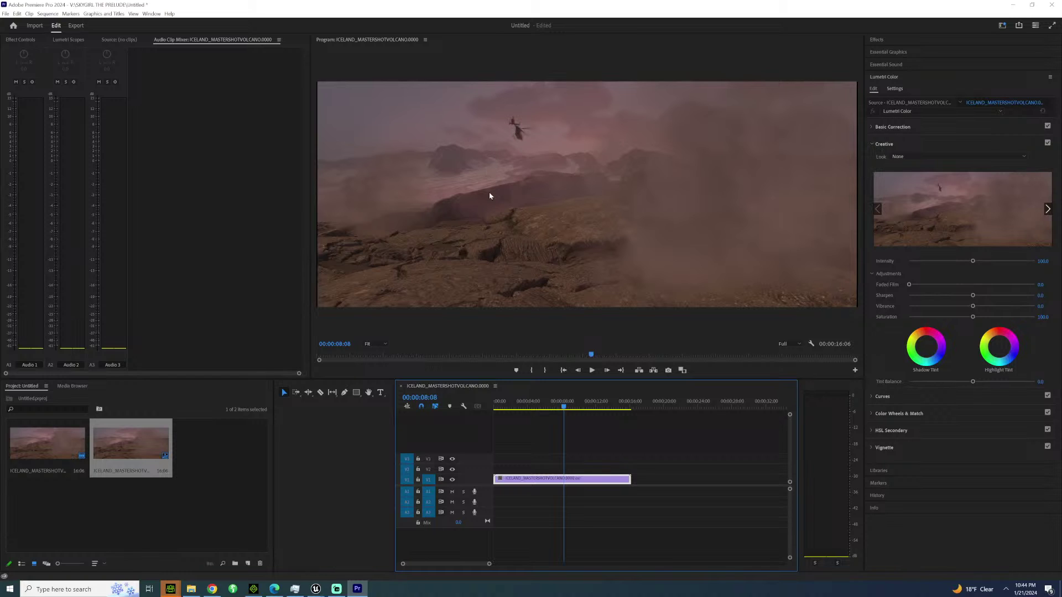
pyautogui.click(581, 410)
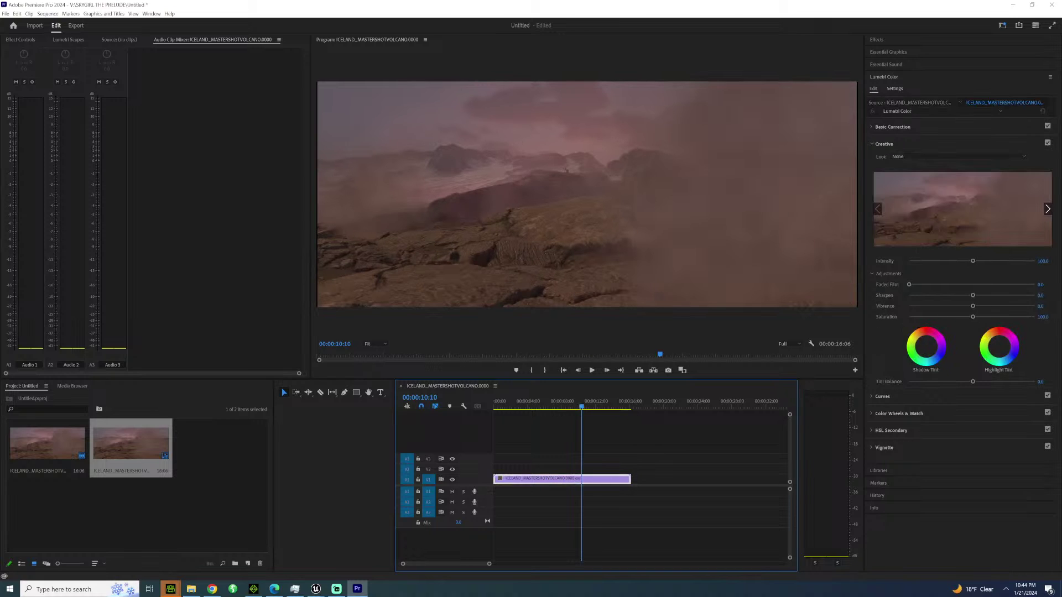
pyautogui.hotkey('alt', 'Tab')
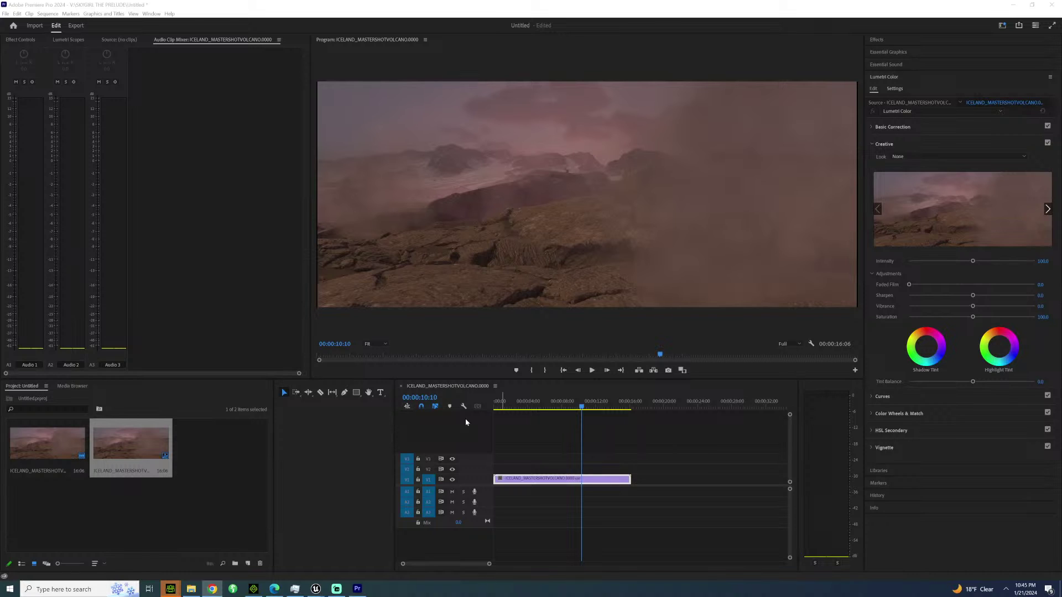
pyautogui.click(525, 405)
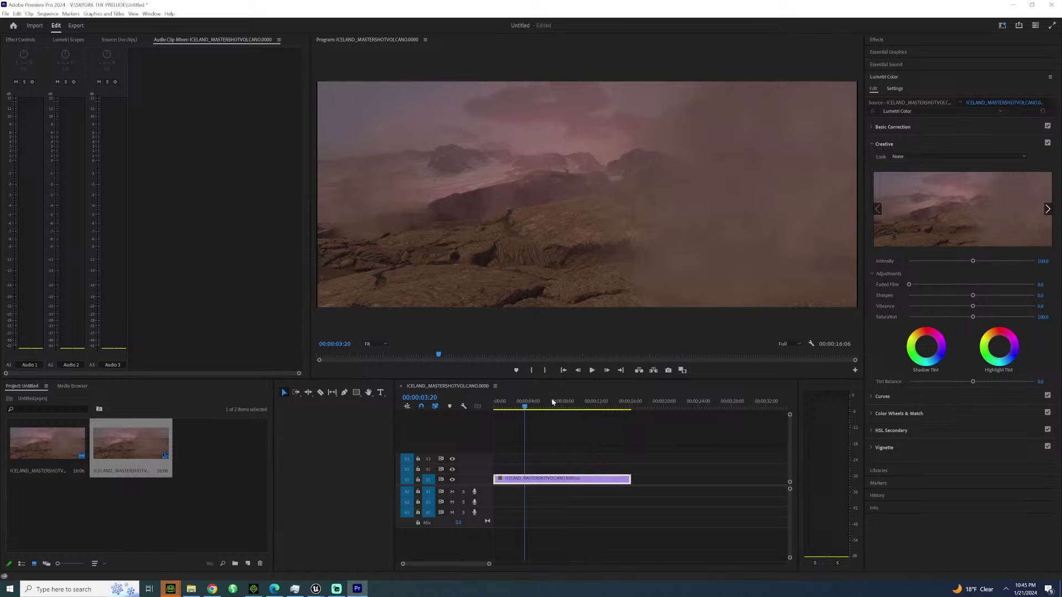
pyautogui.click(552, 398)
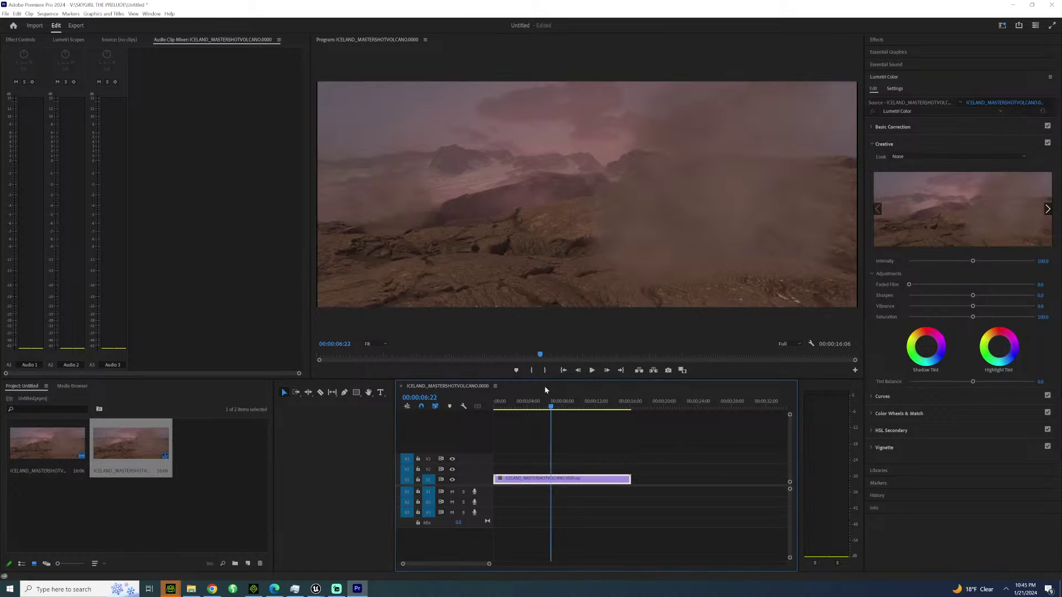
# Review the volcano shot between about 2 and 13 seconds, comparing frames with and without the helicopter, and return to the sequence start.
pyautogui.moveTo(546, 387); pyautogui.dragTo(561, 414)
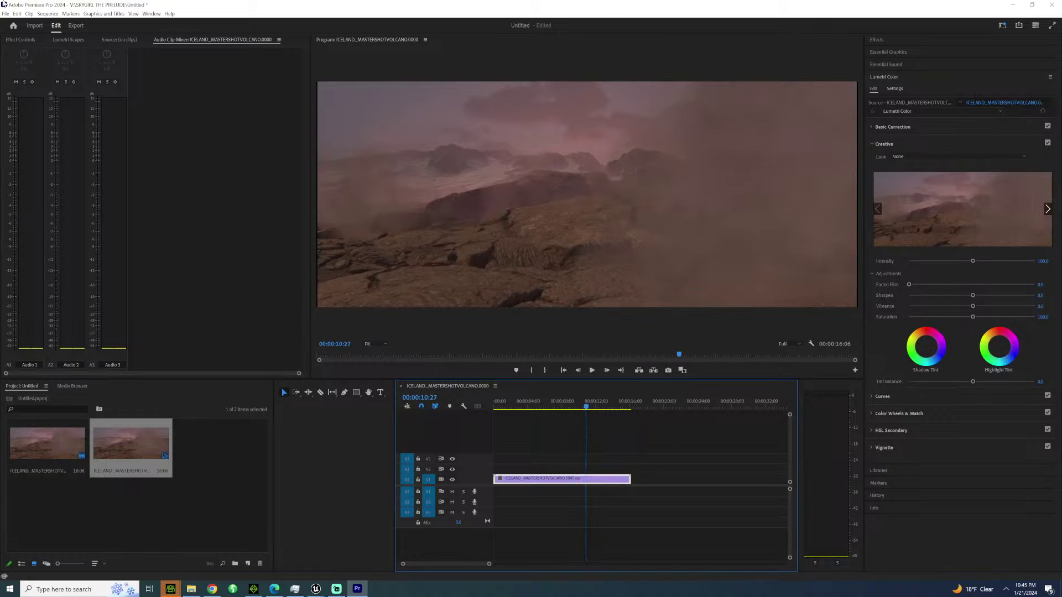
pyautogui.click(533, 407)
pyautogui.click(569, 402)
pyautogui.moveTo(551, 408); pyautogui.dragTo(567, 408)
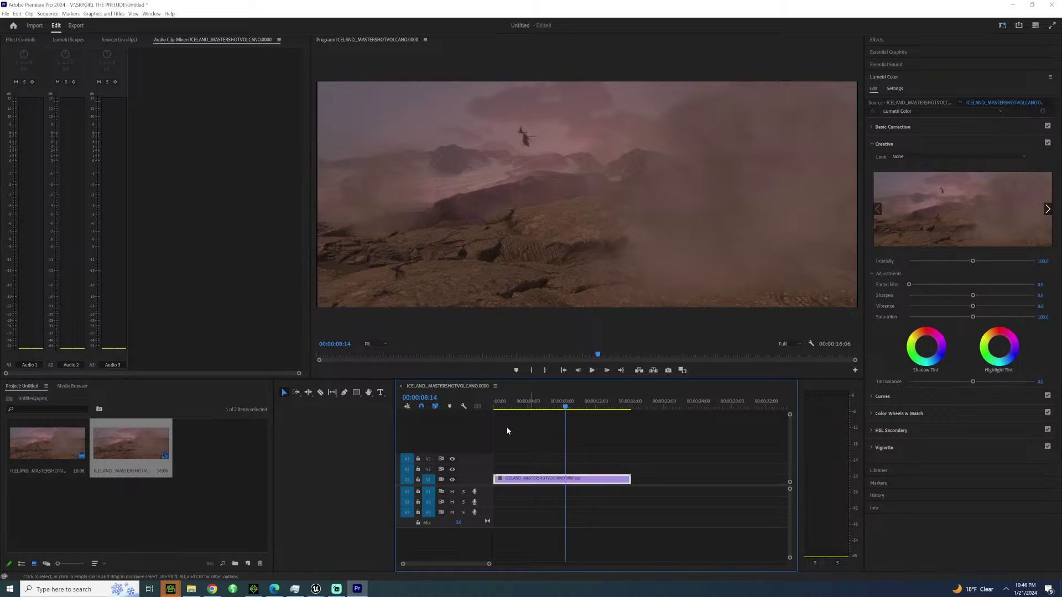
pyautogui.click(517, 408)
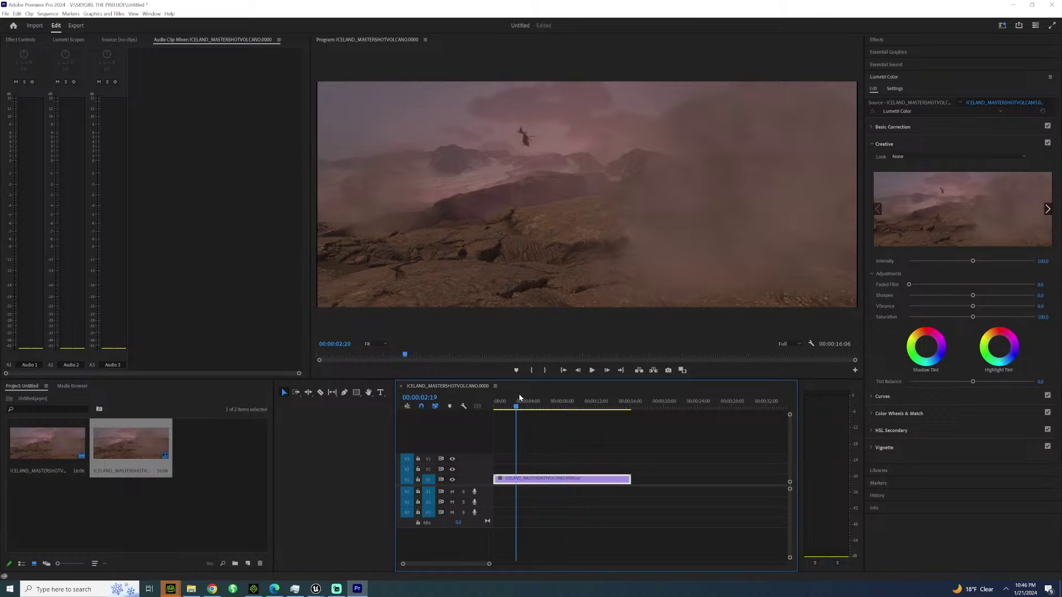
pyautogui.click(601, 408)
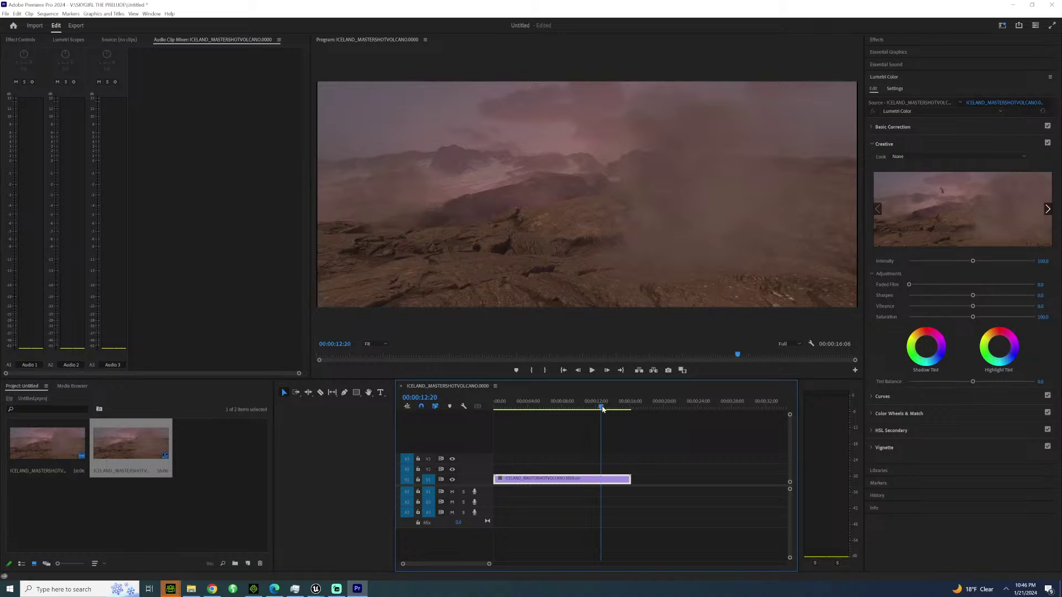
pyautogui.click(576, 395)
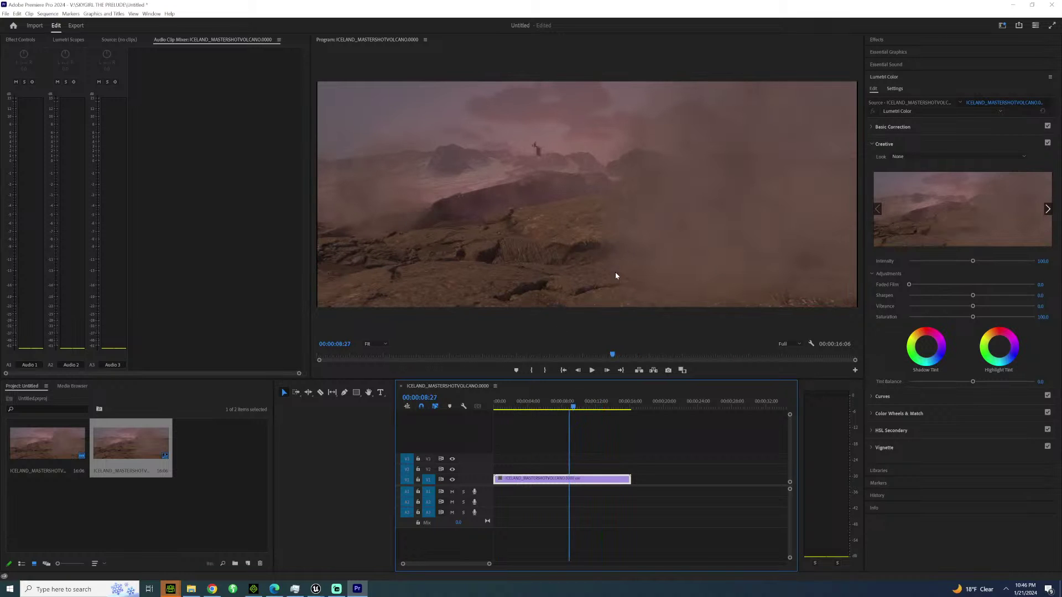
pyautogui.click(528, 400)
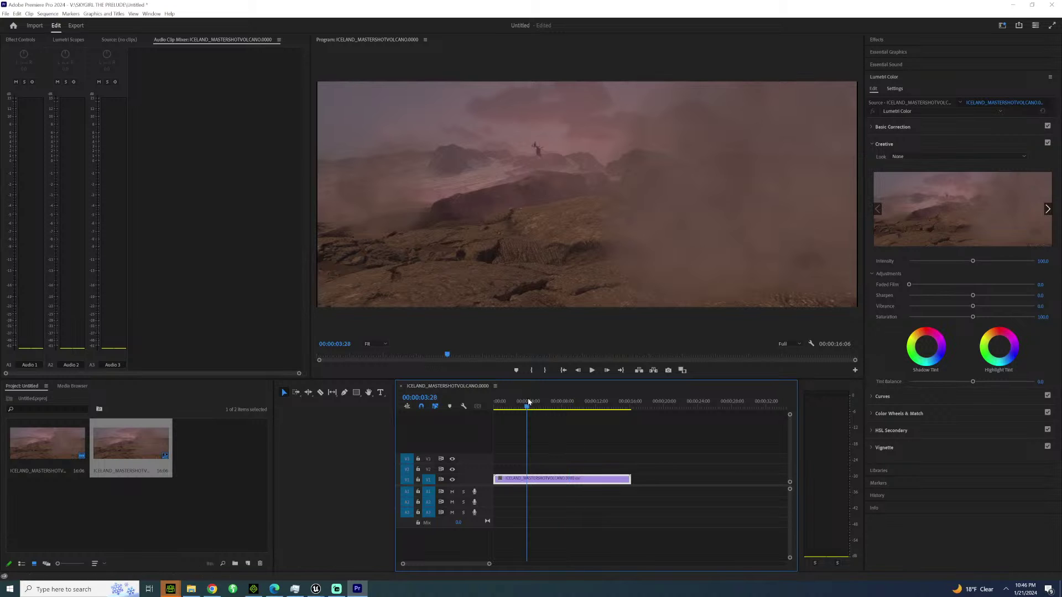
pyautogui.click(560, 400)
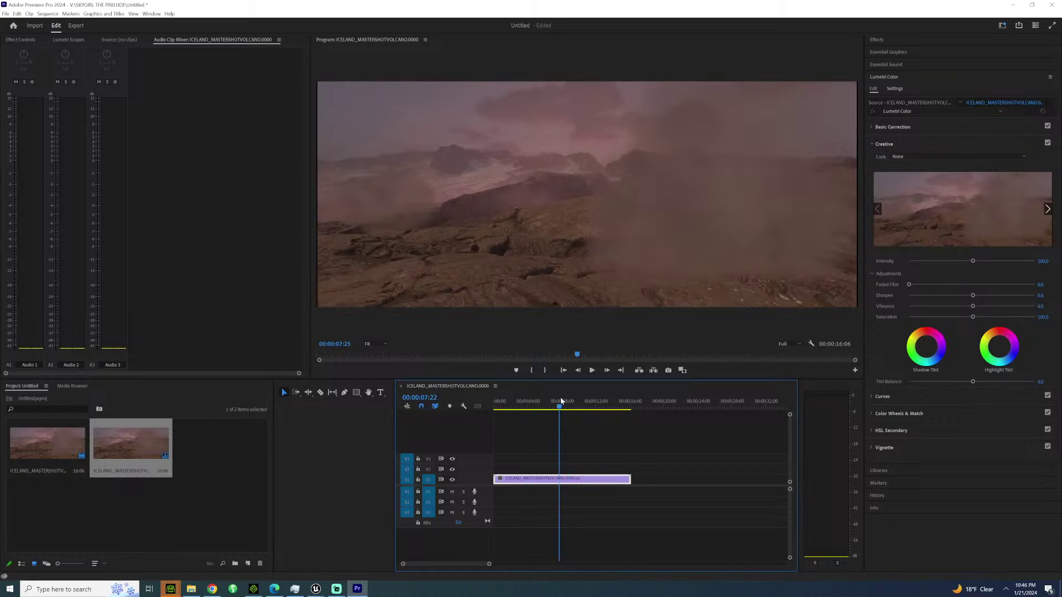
pyautogui.moveTo(572, 395); pyautogui.dragTo(494, 400)
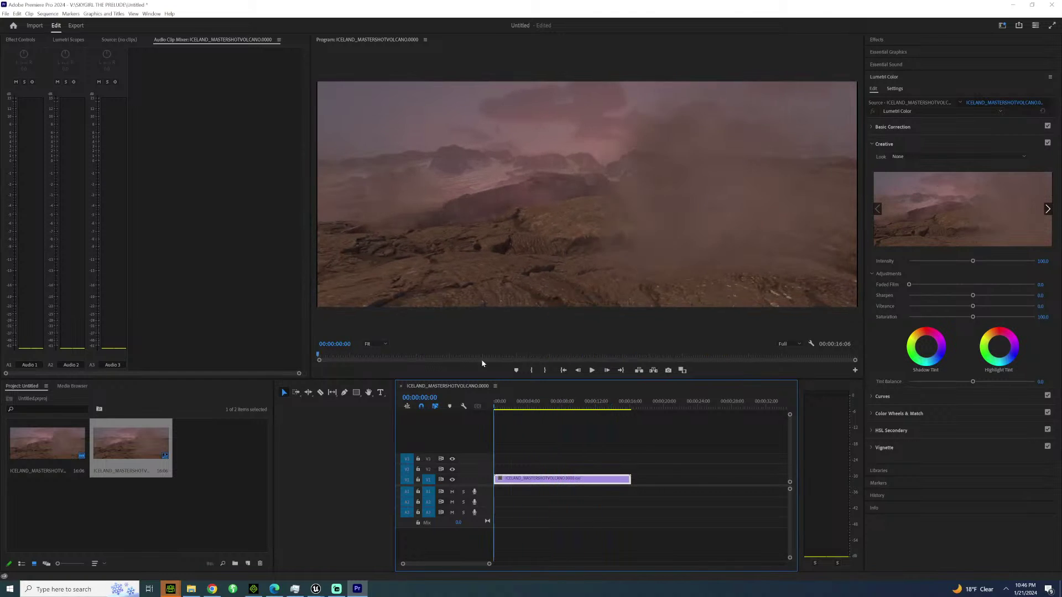
# Close Premiere Pro, return to iClone and view the MAKKELSON_ICELAND character from another angle.
pyautogui.click(1051, 5)
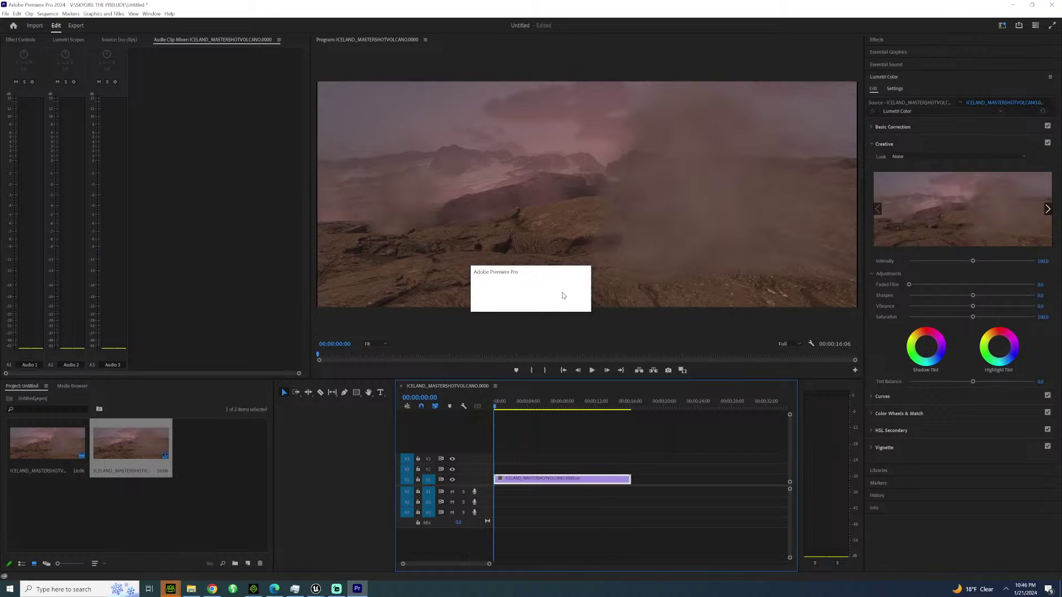
pyautogui.click(528, 302)
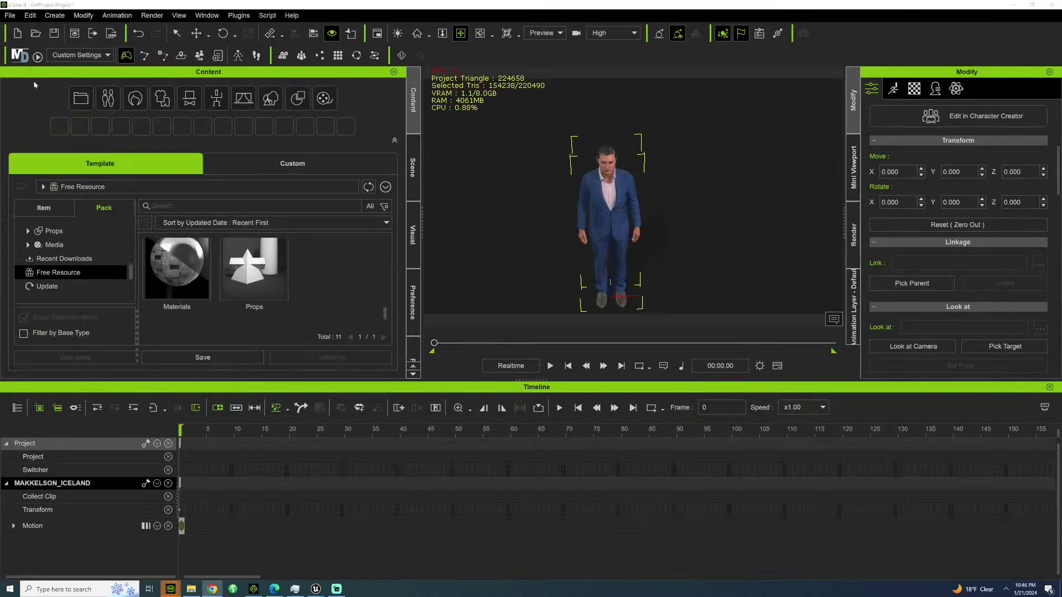
pyautogui.moveTo(510, 107); pyautogui.dragTo(486, 114, button='right')
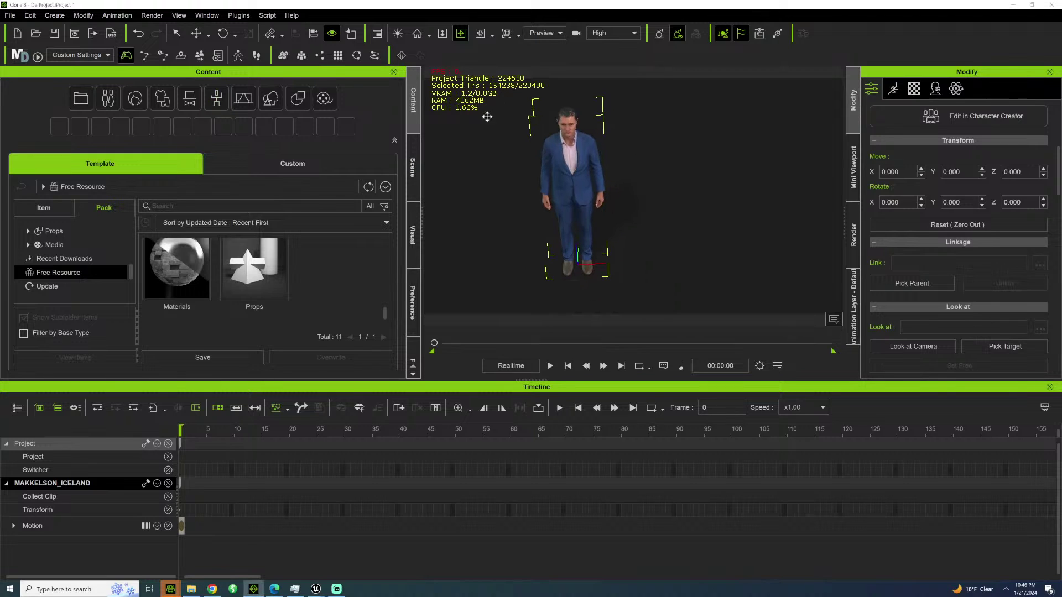
pyautogui.moveTo(620, 126); pyautogui.dragTo(580, 116, button='right')
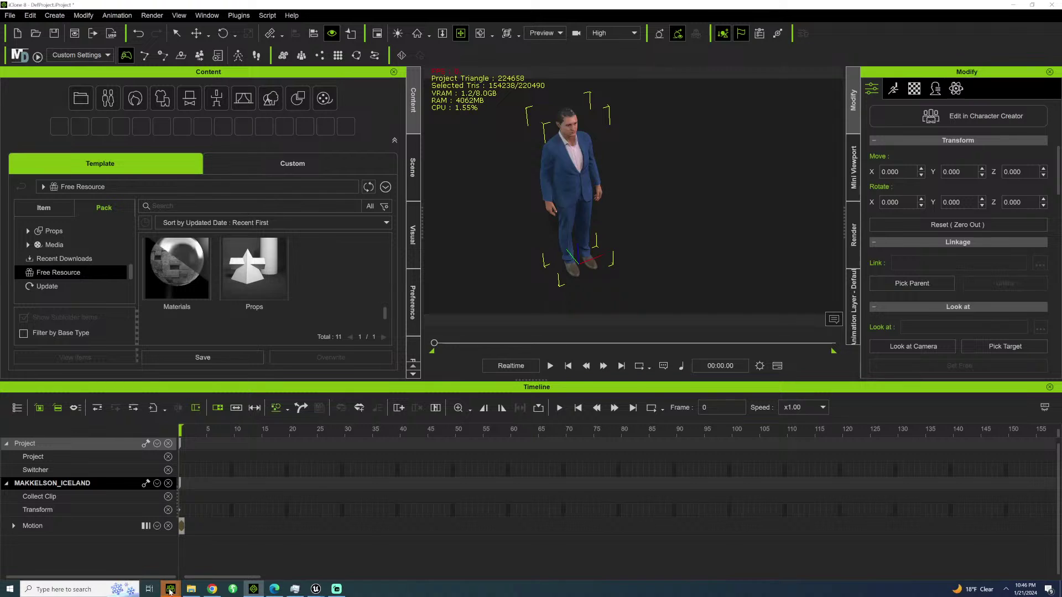
# Switch to Character Creator 4, dismiss its welcome screen, show the content library and minimize the program.
pyautogui.moveTo(169, 591)
pyautogui.click(215, 553)
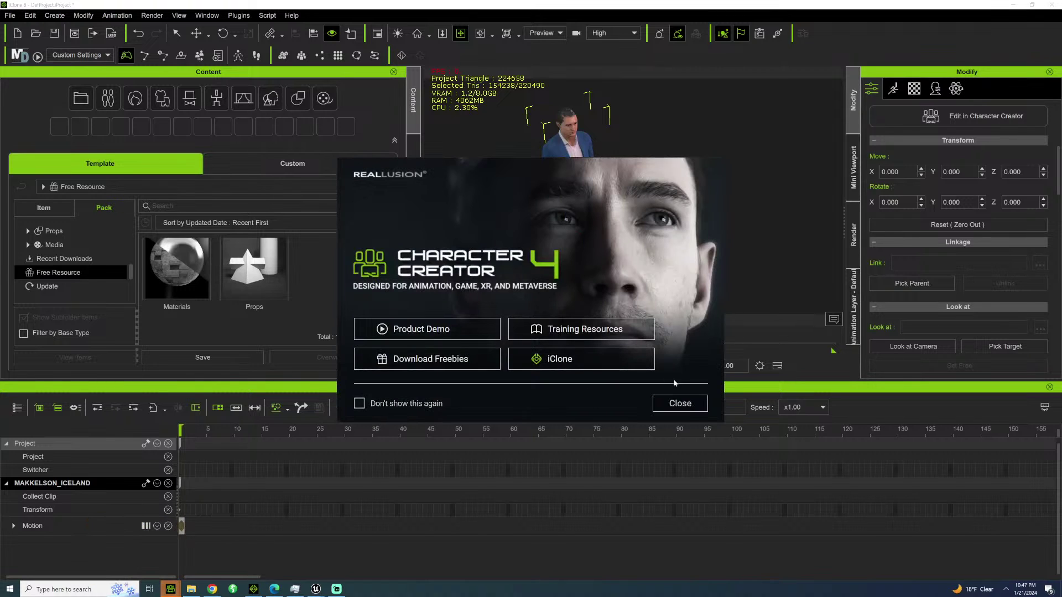
pyautogui.click(688, 407)
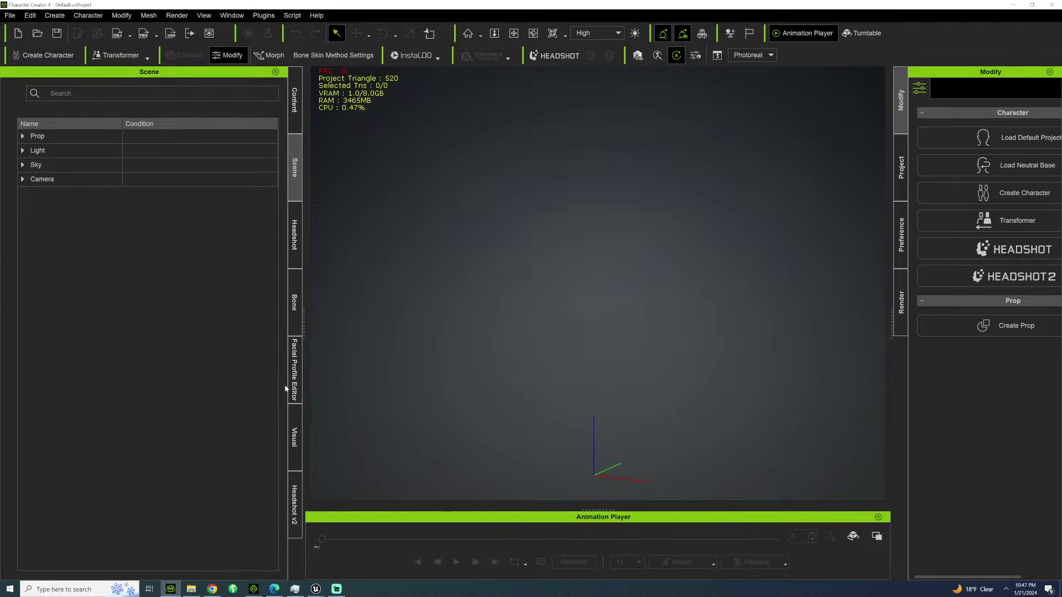
pyautogui.click(298, 92)
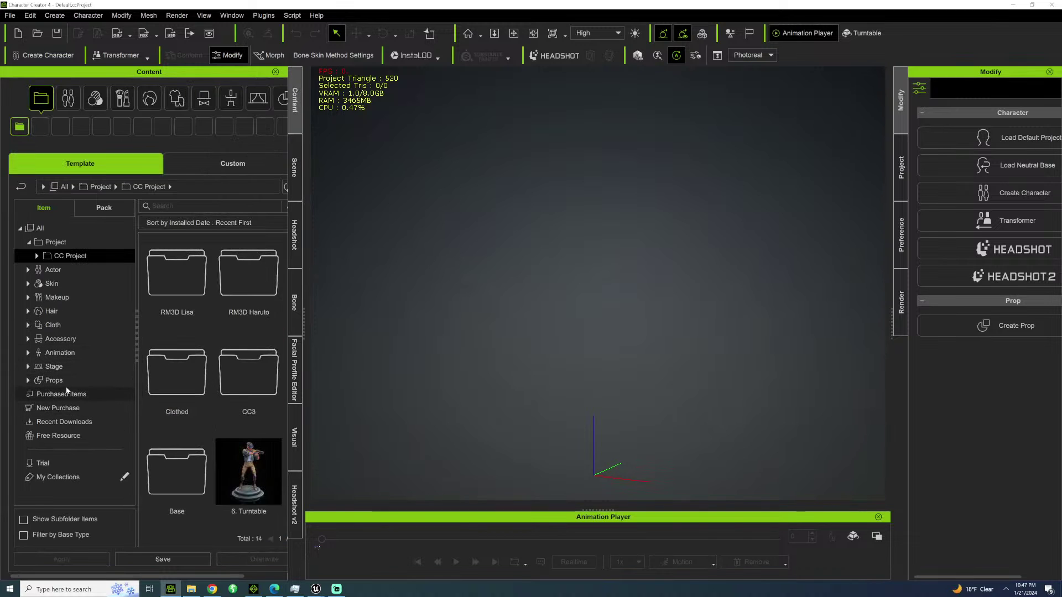
pyautogui.click(1014, 4)
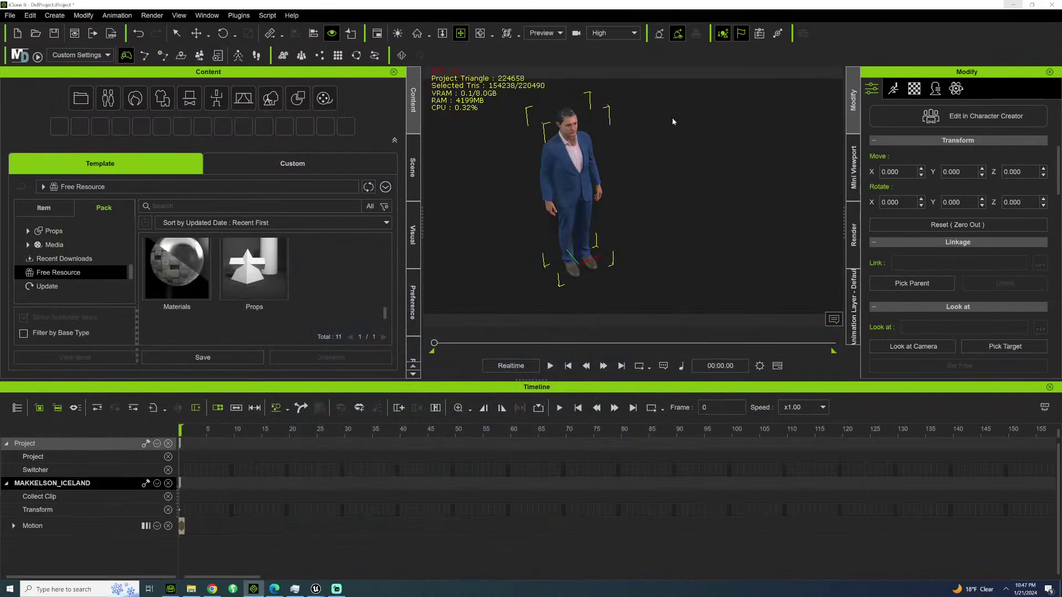
# Switch to the ENDGAME_5_3 Unreal Editor project and examine the Makkelson hotel from outside and inside its office.
pyautogui.click(316, 589)
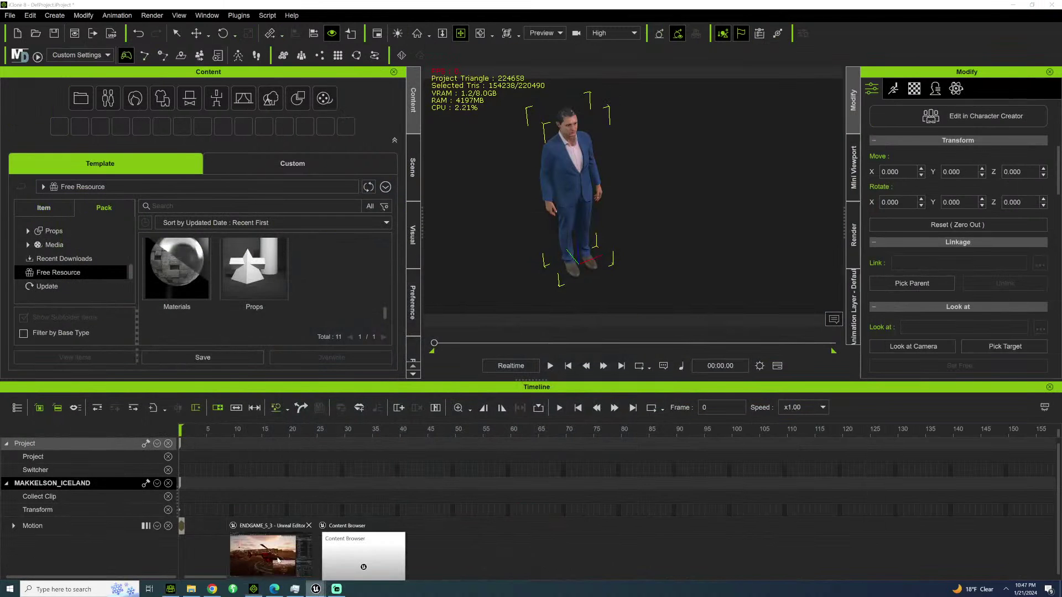
pyautogui.click(294, 556)
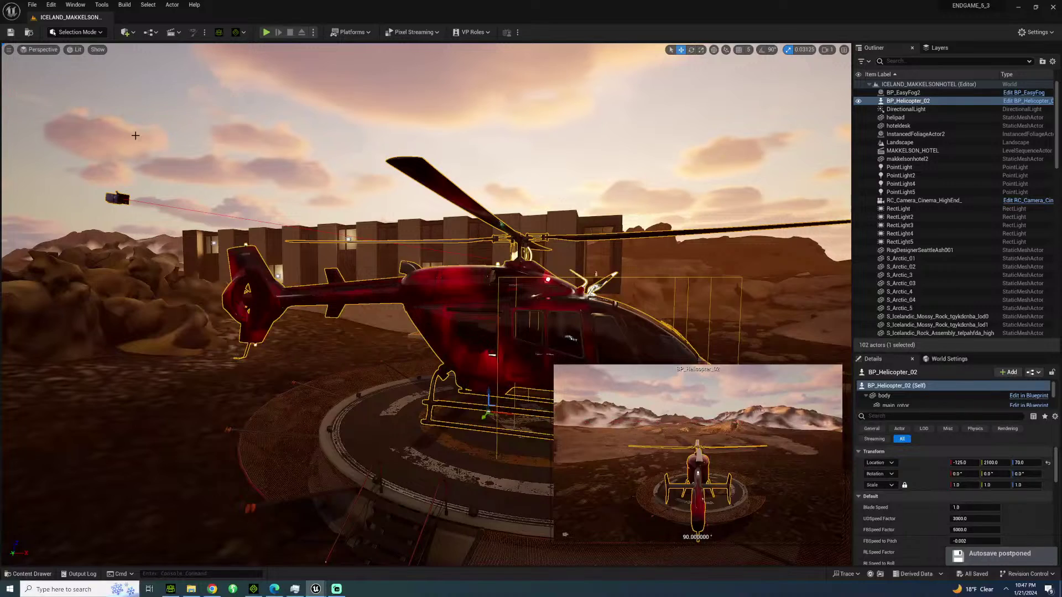
pyautogui.moveTo(382, 170); pyautogui.dragTo(553, 165, button='right')
pyautogui.click(363, 171)
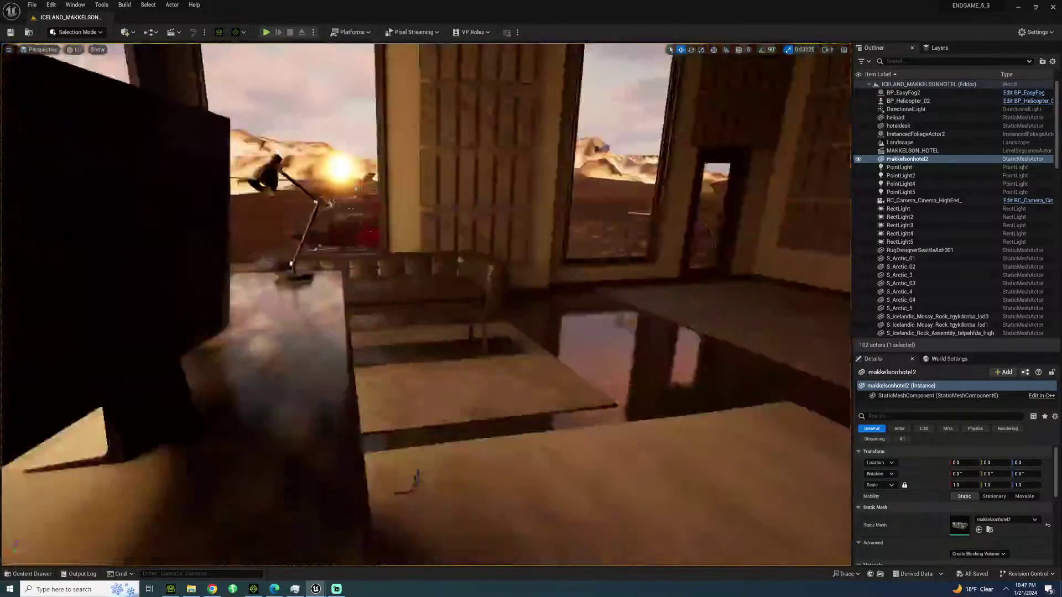
pyautogui.moveTo(426, 249); pyautogui.dragTo(343, 213, button='right')
pyautogui.press('s')
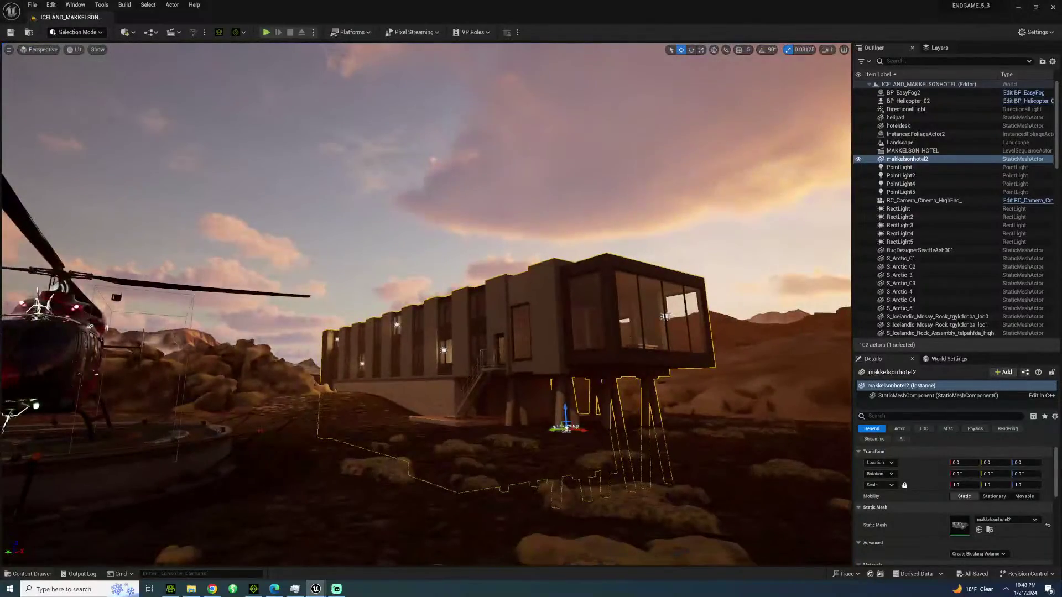
pyautogui.moveTo(343, 213); pyautogui.dragTo(353, 168, button='right')
pyautogui.press('w')
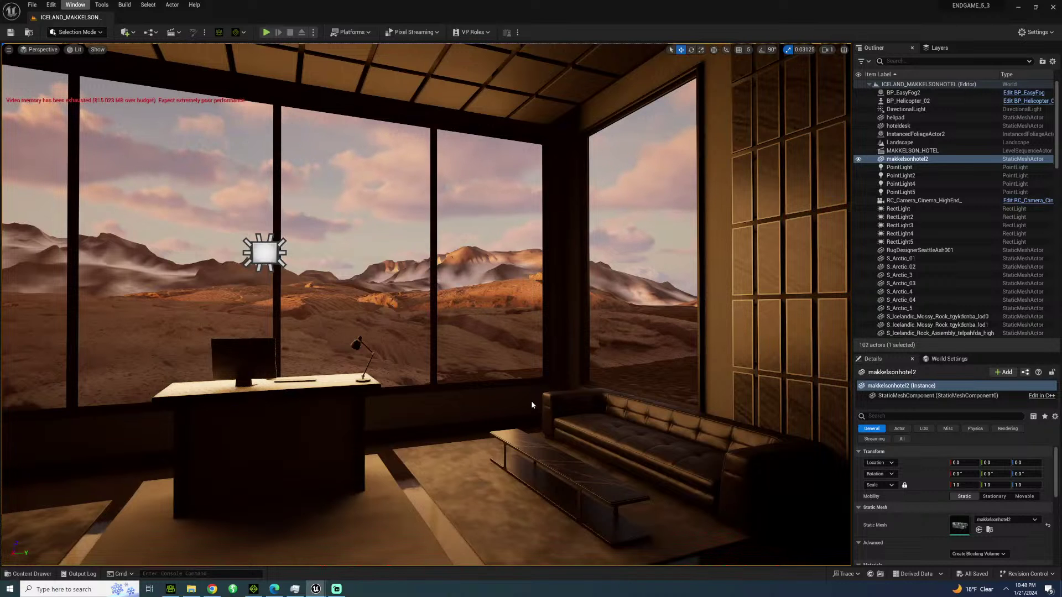
# Fly out of the hotel office and around the level to examine the red helicopter on its helipad.
pyautogui.press('s')
pyautogui.moveTo(352, 168); pyautogui.dragTo(689, 252, button='right')
pyautogui.press('w')
pyautogui.press('s')
pyautogui.press('w')
pyautogui.press('s')
pyautogui.press('s')
pyautogui.press('s')
pyautogui.press('w')
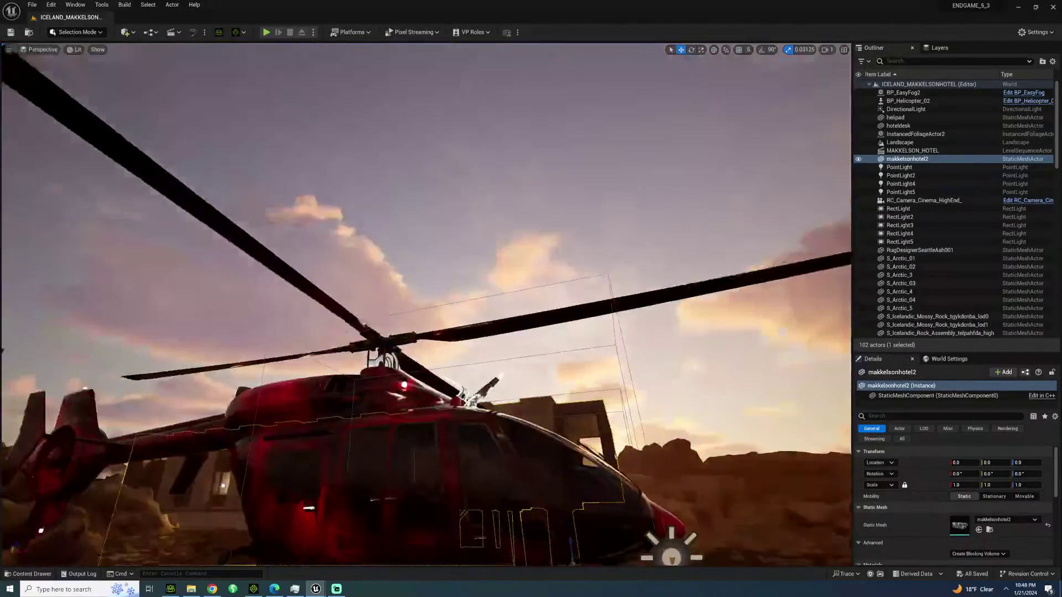
pyautogui.moveTo(688, 252); pyautogui.dragTo(688, 274, button='right')
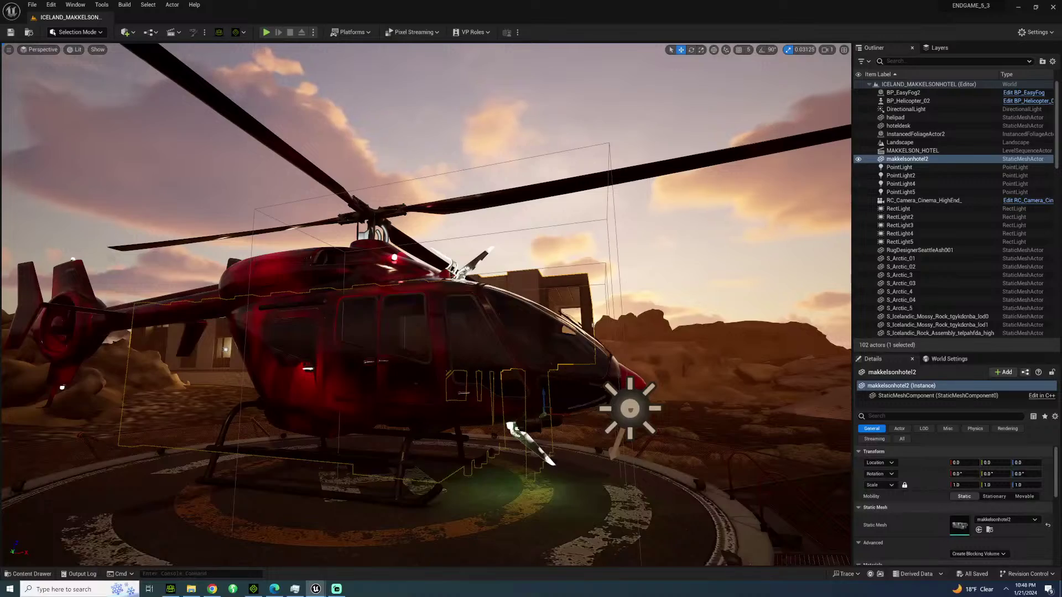
# Return the view to the hotel office desk and look up the ROYHELI animation in the project's ANIMATIONS folder.
pyautogui.moveTo(689, 274); pyautogui.dragTo(390, 332, button='right')
pyautogui.press('w')
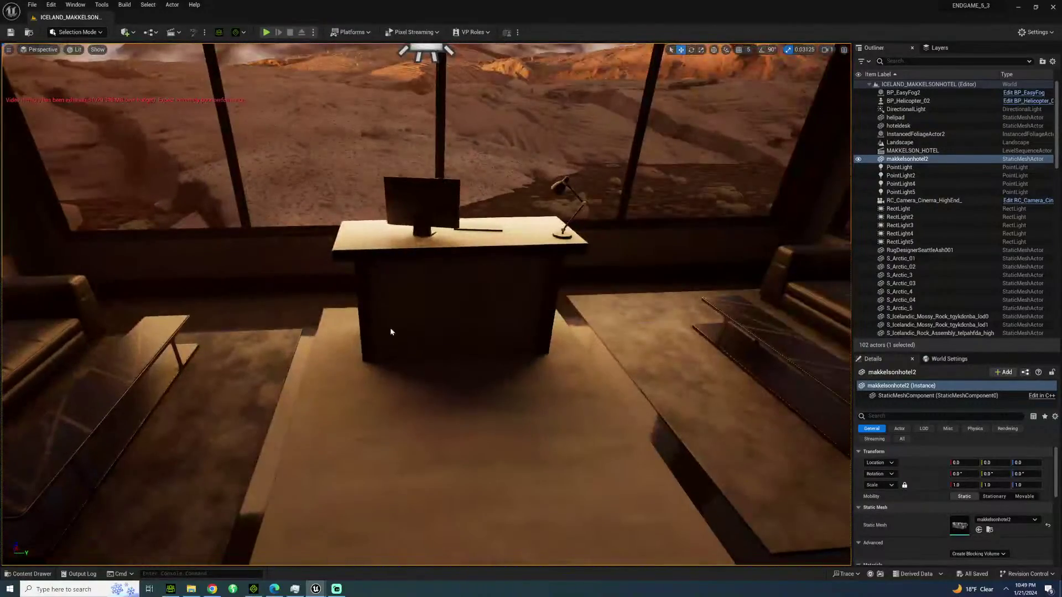
pyautogui.click(34, 574)
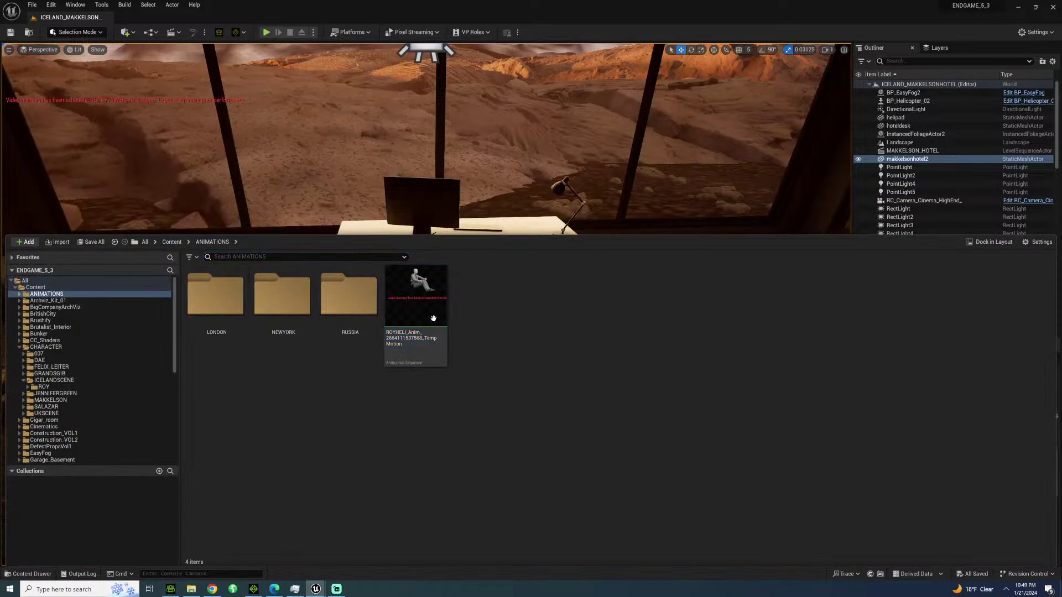
pyautogui.moveTo(430, 298)
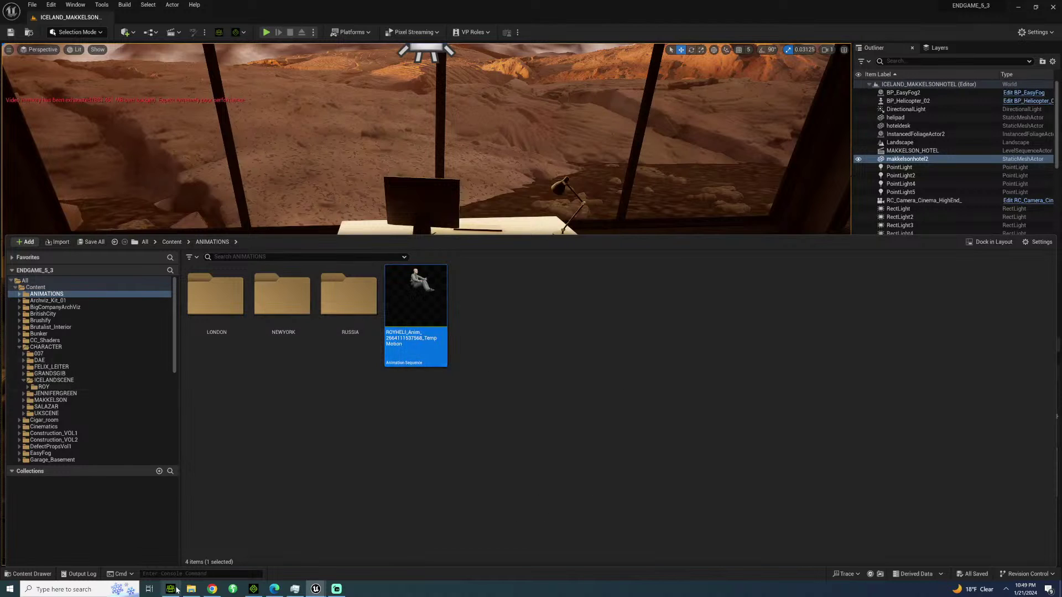
# Switch to Character Creator 4 and browse the content library's packs to the New Purchase category.
pyautogui.click(170, 589)
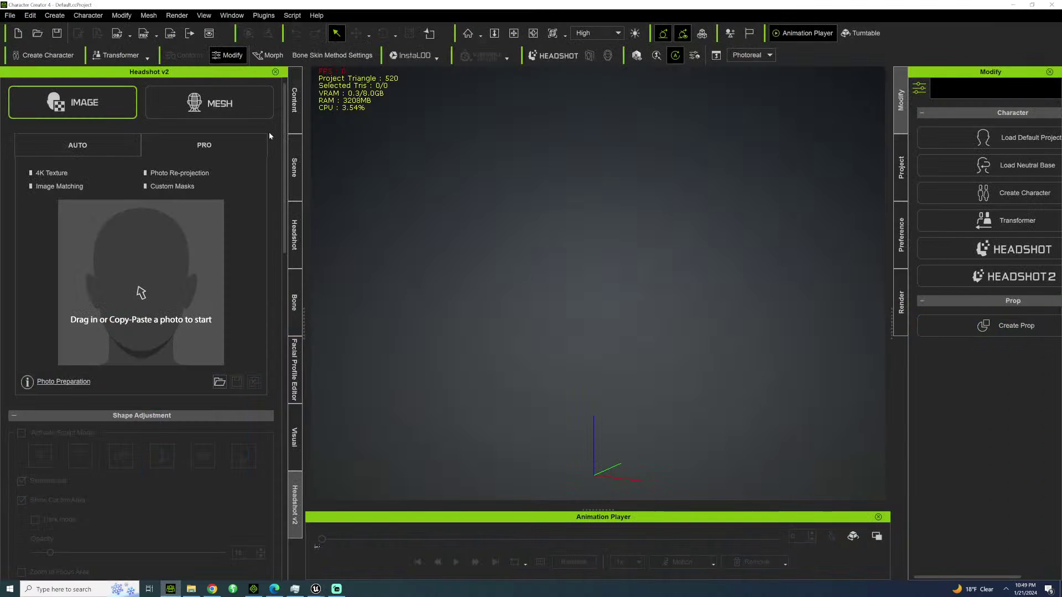
pyautogui.click(295, 101)
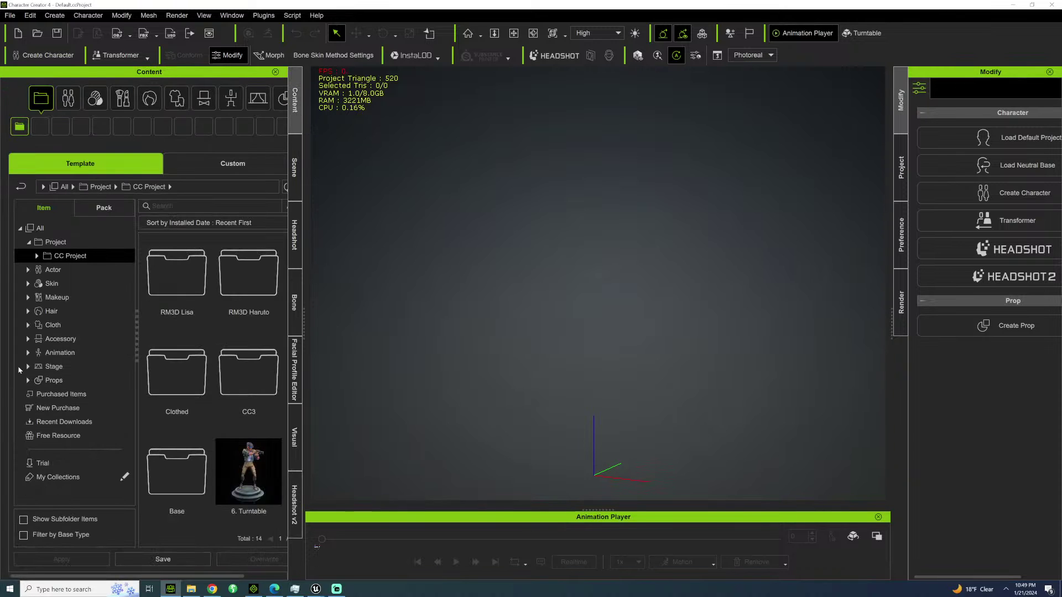
pyautogui.click(61, 340)
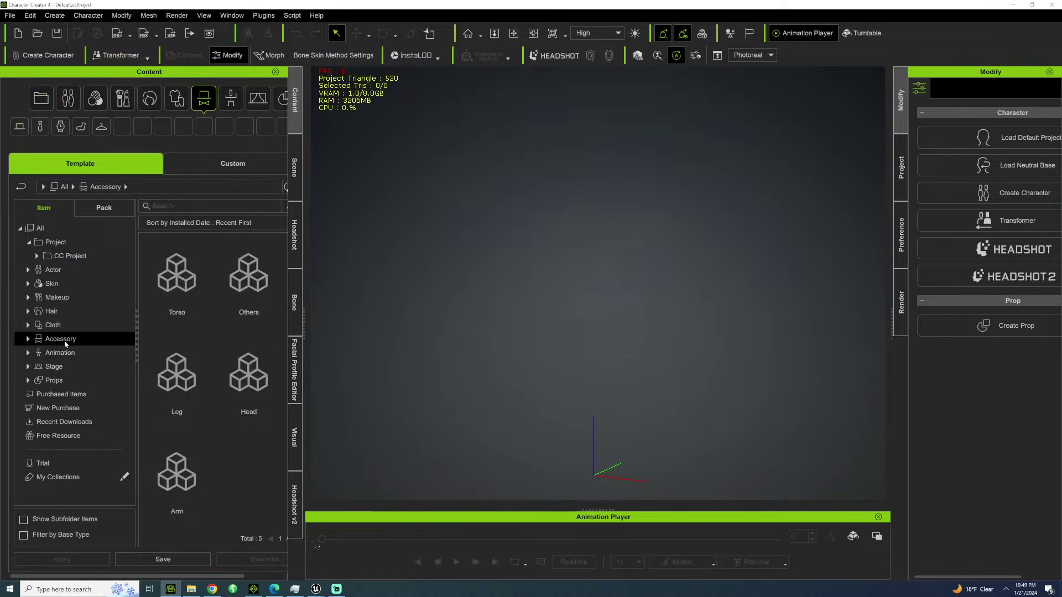
pyautogui.click(104, 208)
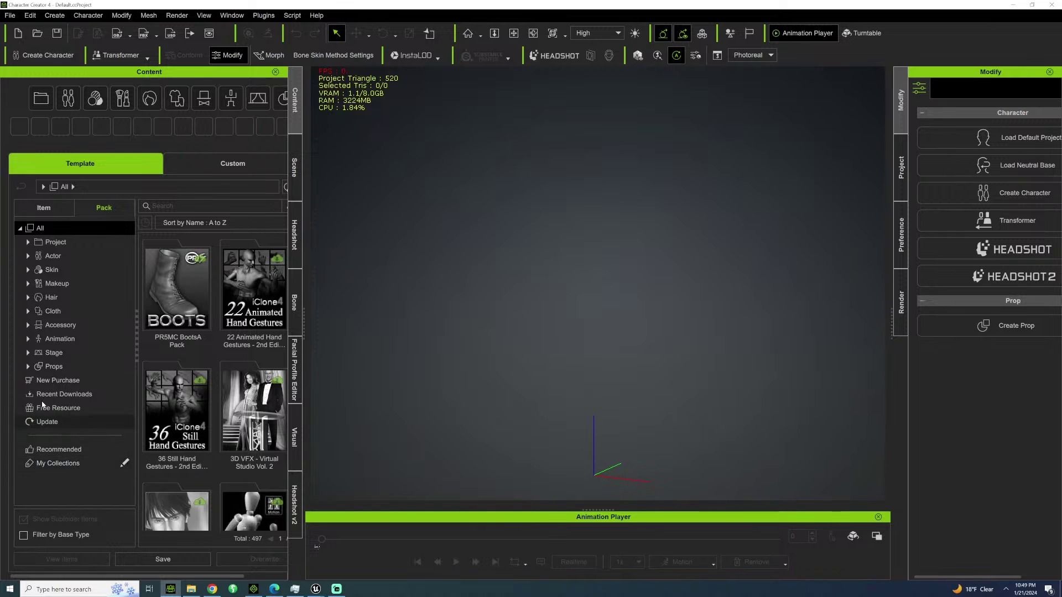
pyautogui.click(61, 407)
pyautogui.click(65, 380)
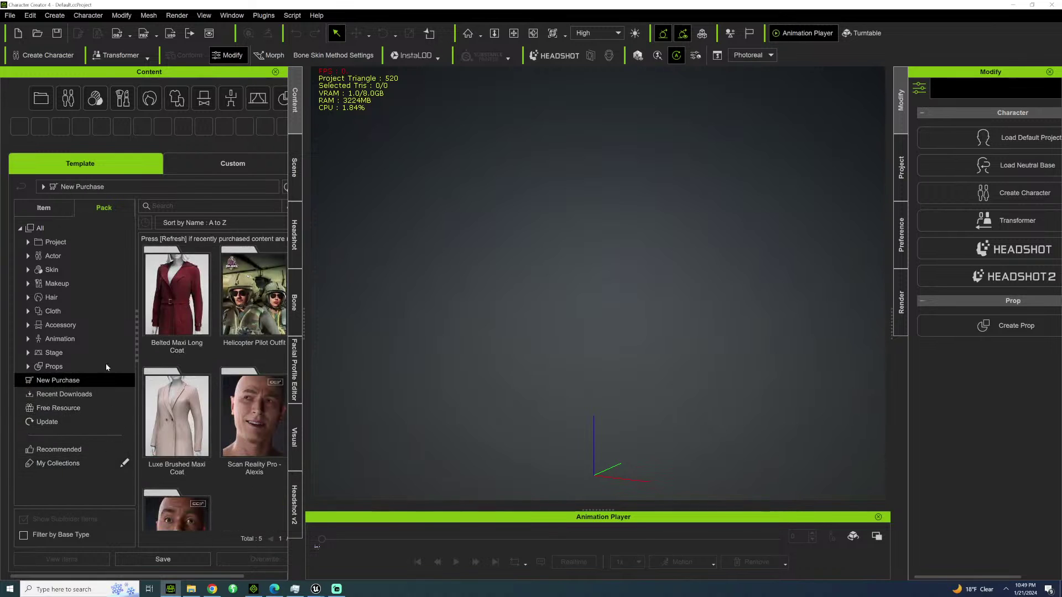
# Open the Helicopter Pilot Outfit pack and load Pilot Helmet 01 into the empty scene.
pyautogui.doubleClick(243, 325)
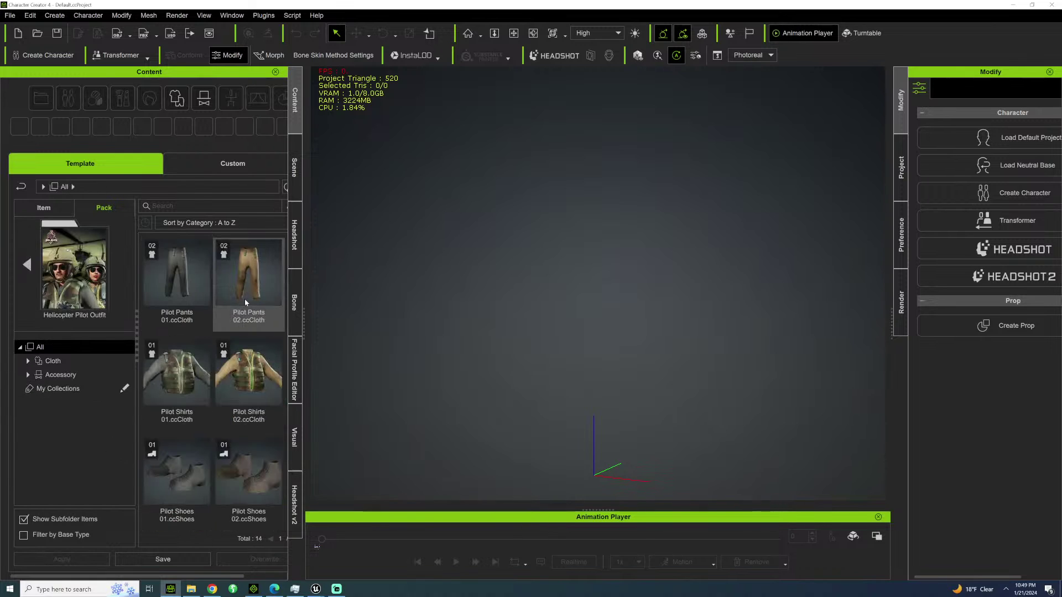
pyautogui.scroll(-3, 222, 401)
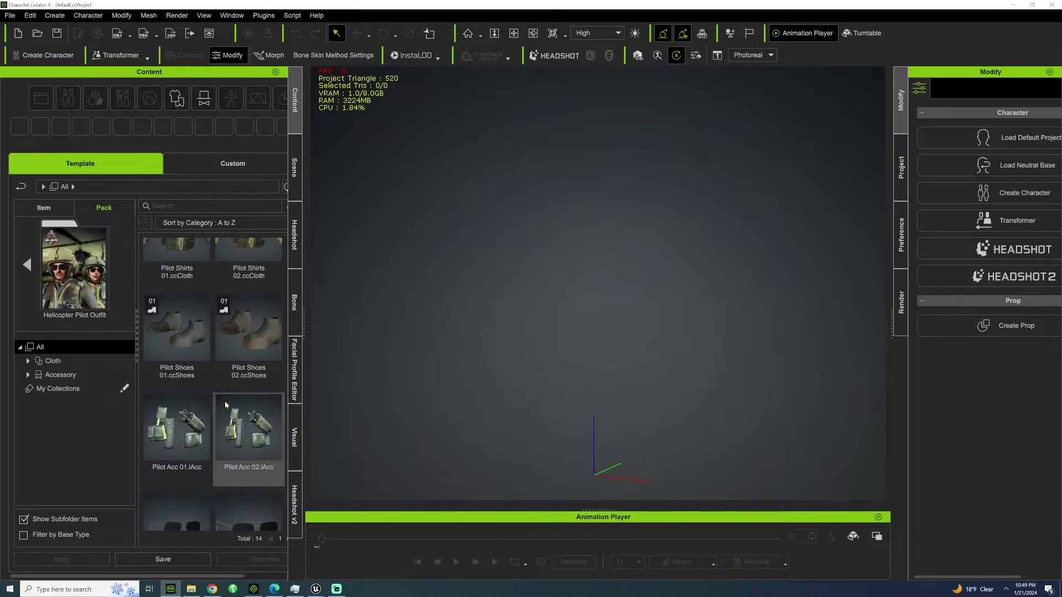
pyautogui.scroll(-6, 225, 403)
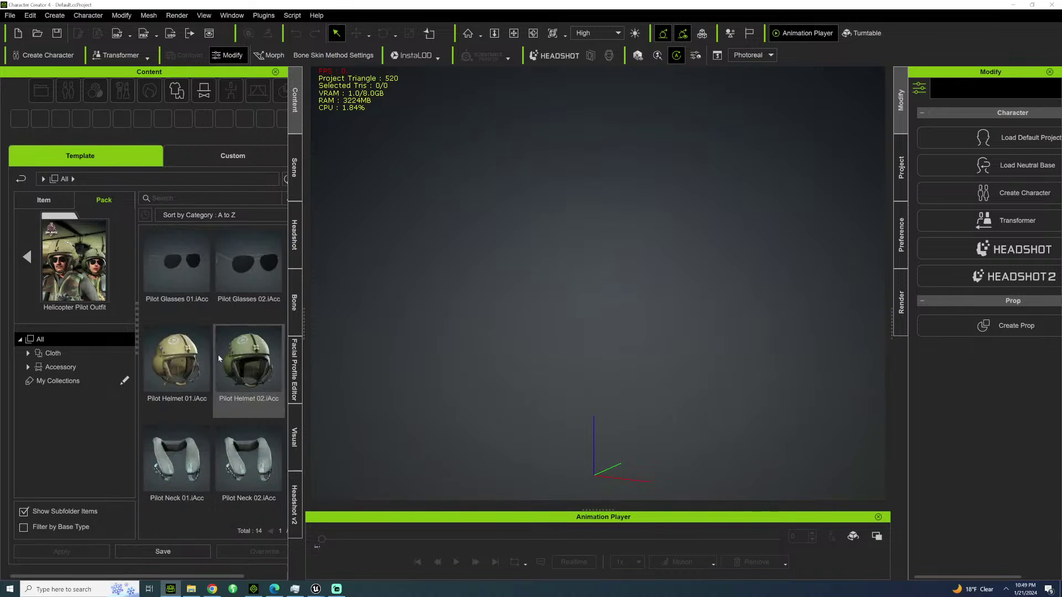
pyautogui.click(184, 360)
pyautogui.doubleClick(184, 360)
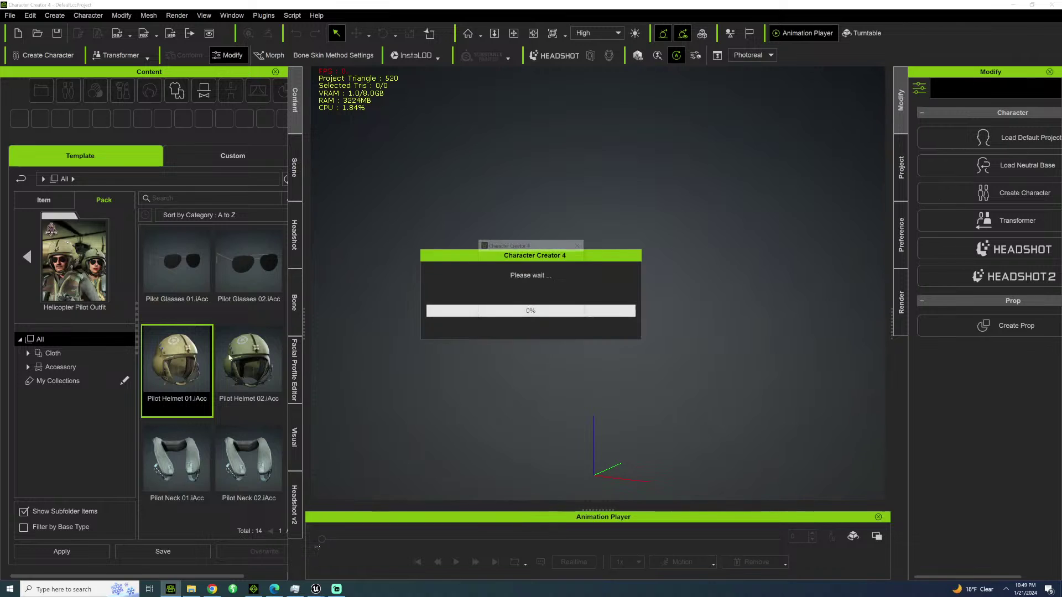
# Try to load Pilot Helmet 02 from the Helicopter Pilot Outfit pack into the empty scene, and close Character Creator 4.
pyautogui.click(536, 316)
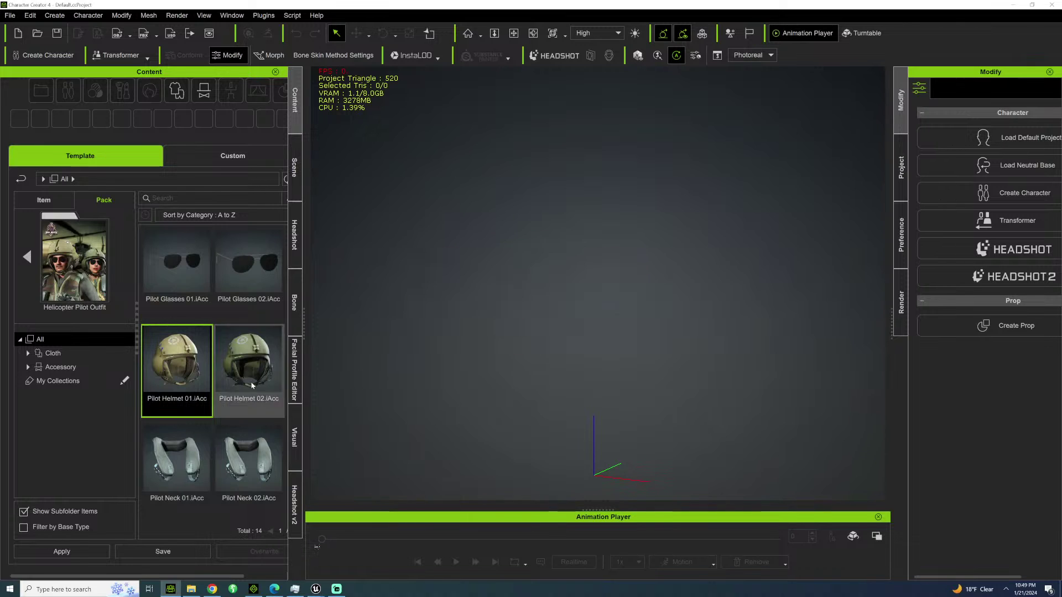
pyautogui.click(276, 359)
pyautogui.moveTo(615, 453); pyautogui.dragTo(587, 432)
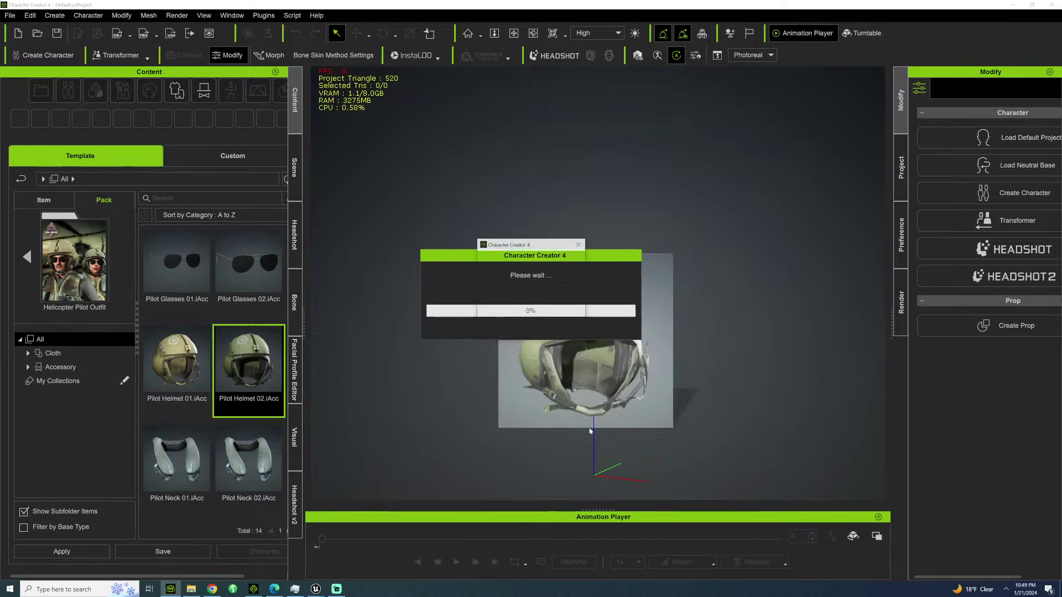
pyautogui.click(535, 319)
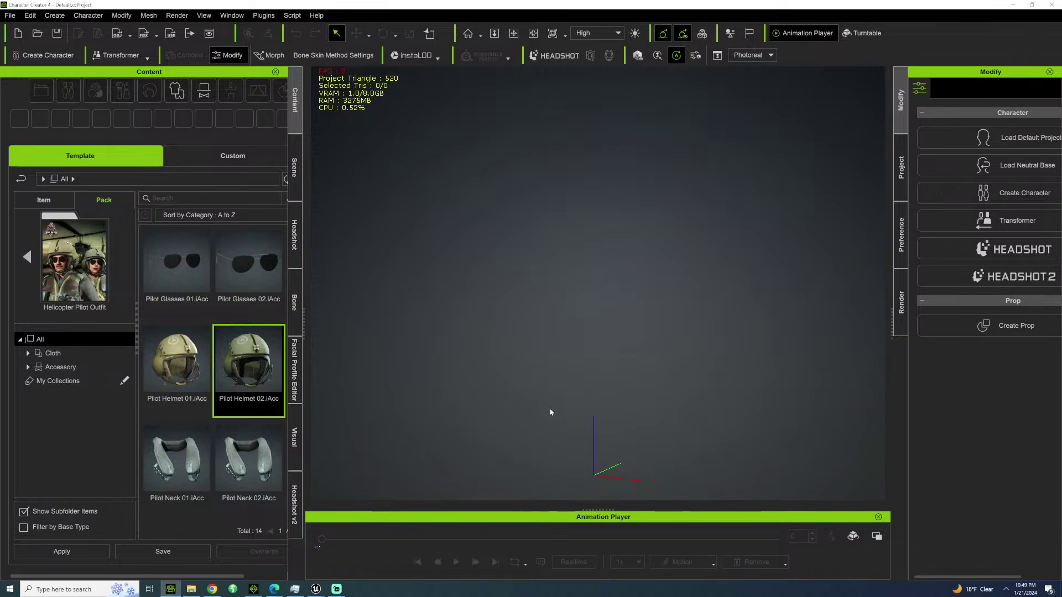
pyautogui.click(575, 244)
pyautogui.click(1052, 4)
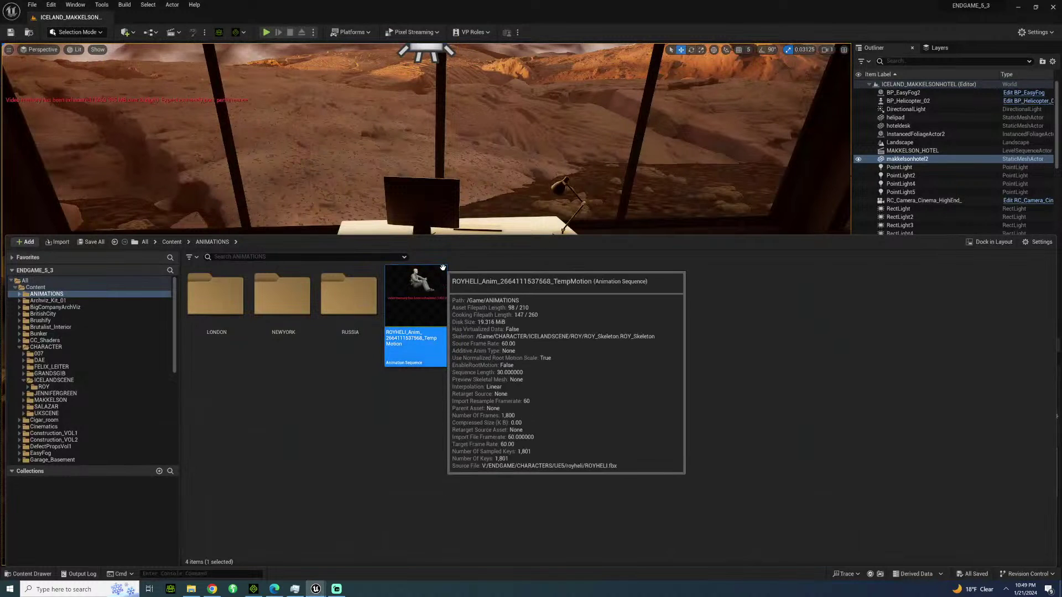
# Create a folder named ICELANDJOE inside the project's CHARACTER/ICELANDSCENE folder and open it.
pyautogui.click(509, 334)
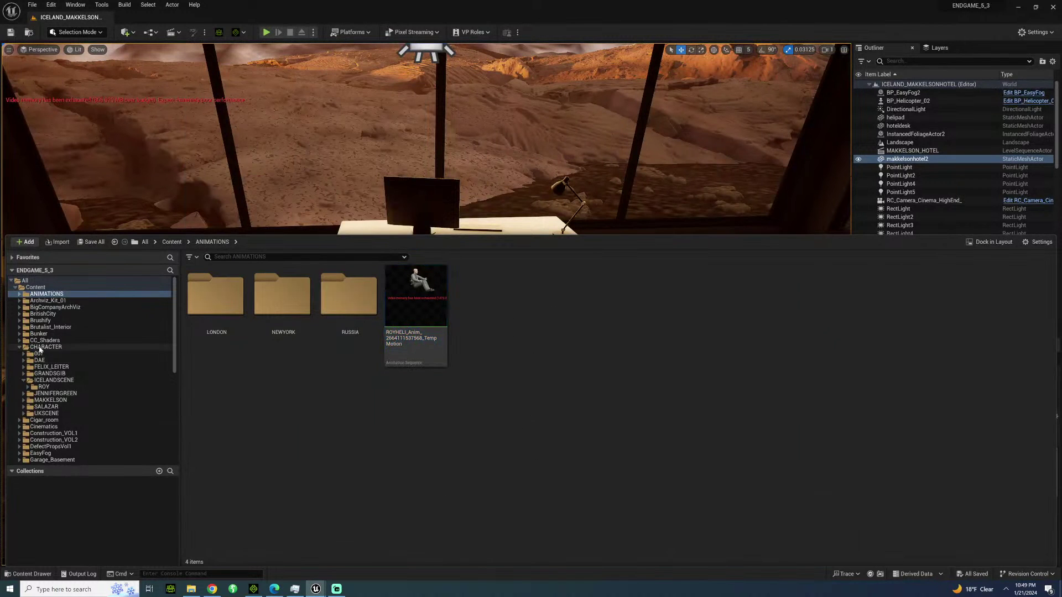
pyautogui.click(65, 382)
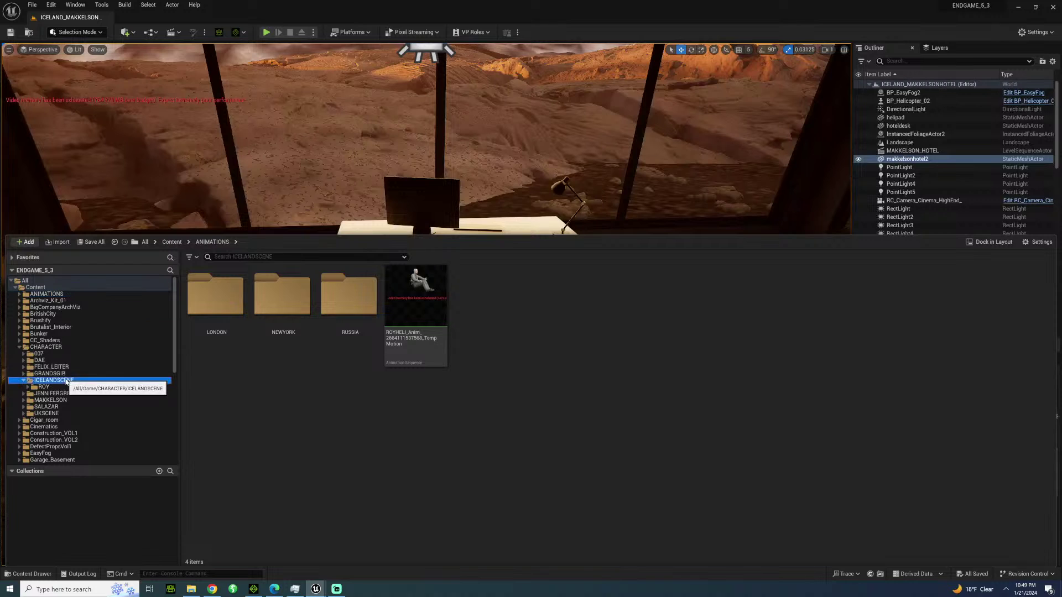
pyautogui.rightClick(314, 347)
pyautogui.click(348, 264)
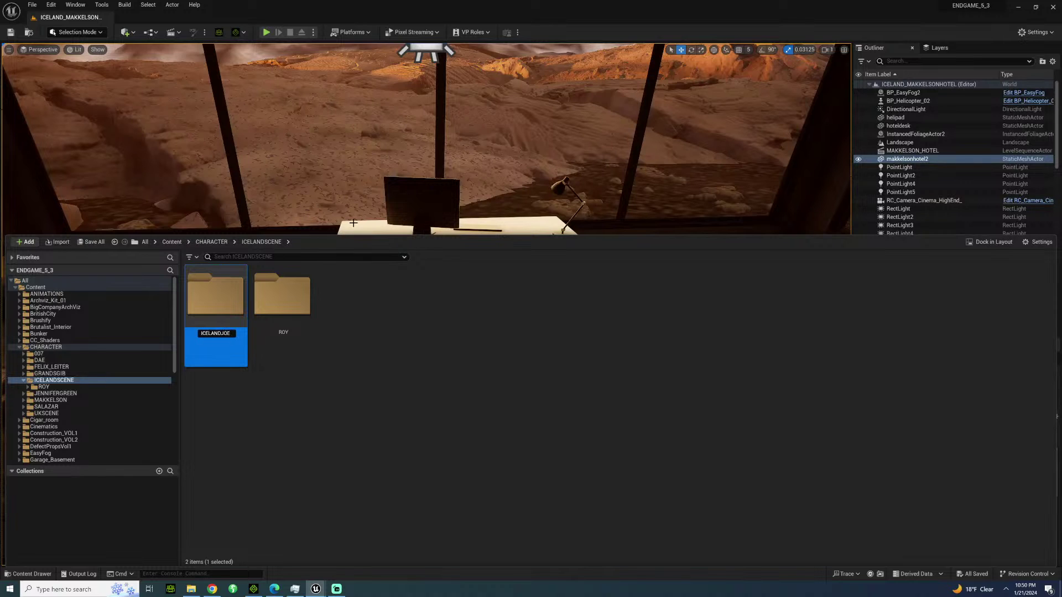
pyautogui.doubleClick(207, 305)
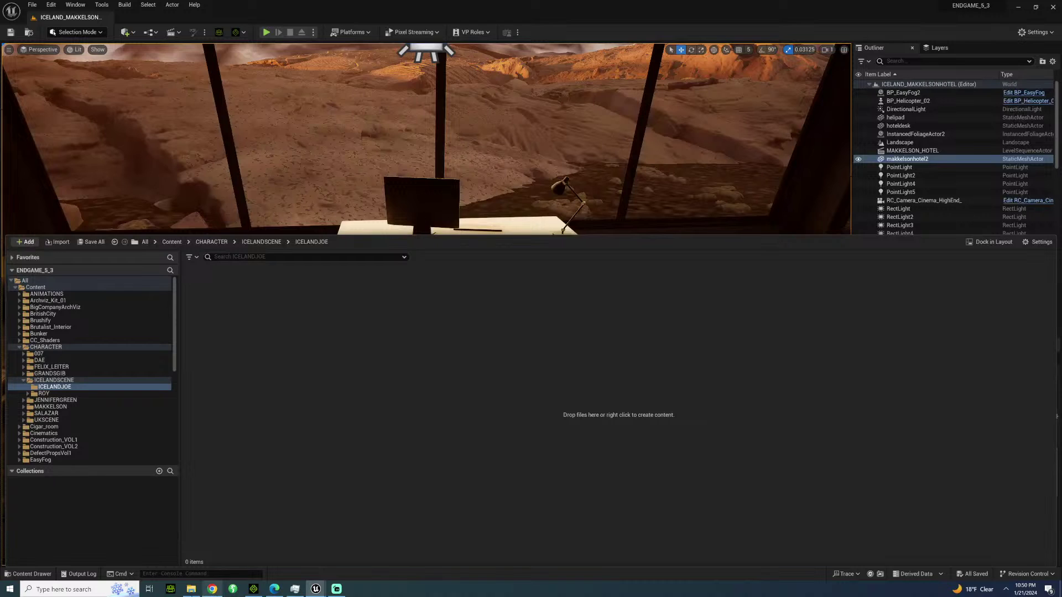
# Switch to File Explorer and look through the character folders in ENDGAME\CHARACTERS\UE5.
pyautogui.hotkey('alt', 'Tab')
pyautogui.click(234, 98)
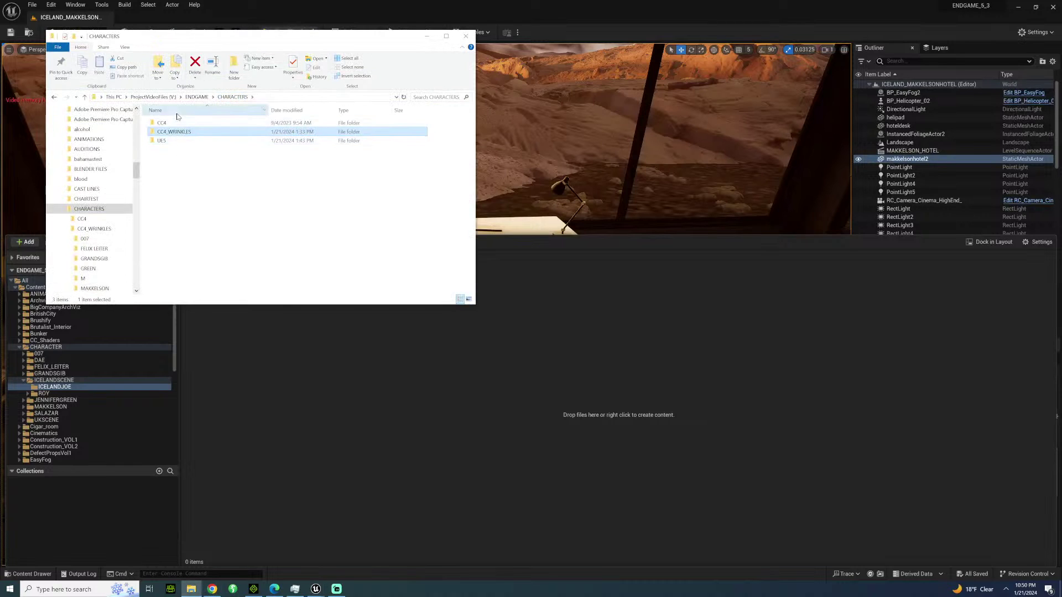
pyautogui.doubleClick(166, 141)
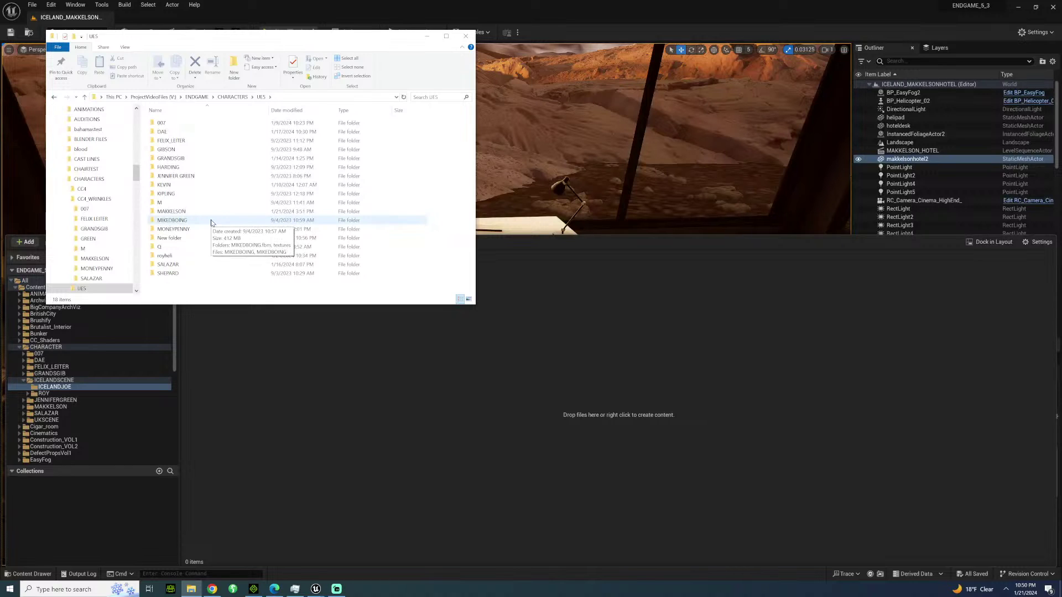
pyautogui.click(422, 40)
# Switch to iClone 8 and examine the blue-suited MAKKELSON_ICELAND character from another angle.
pyautogui.click(258, 590)
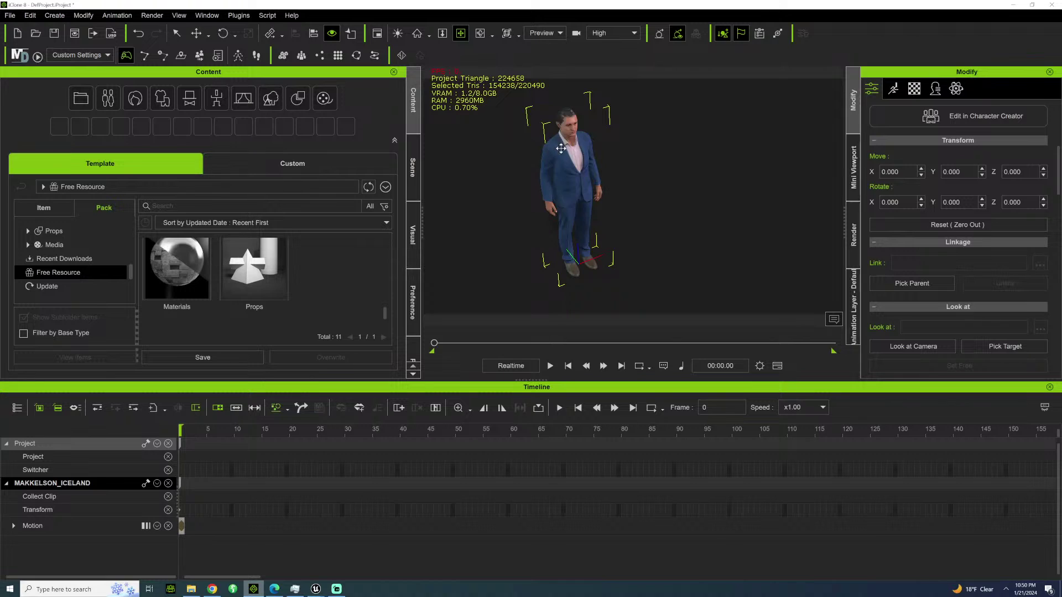
pyautogui.moveTo(562, 143); pyautogui.dragTo(619, 132)
pyautogui.moveTo(619, 132); pyautogui.dragTo(575, 129, button='right')
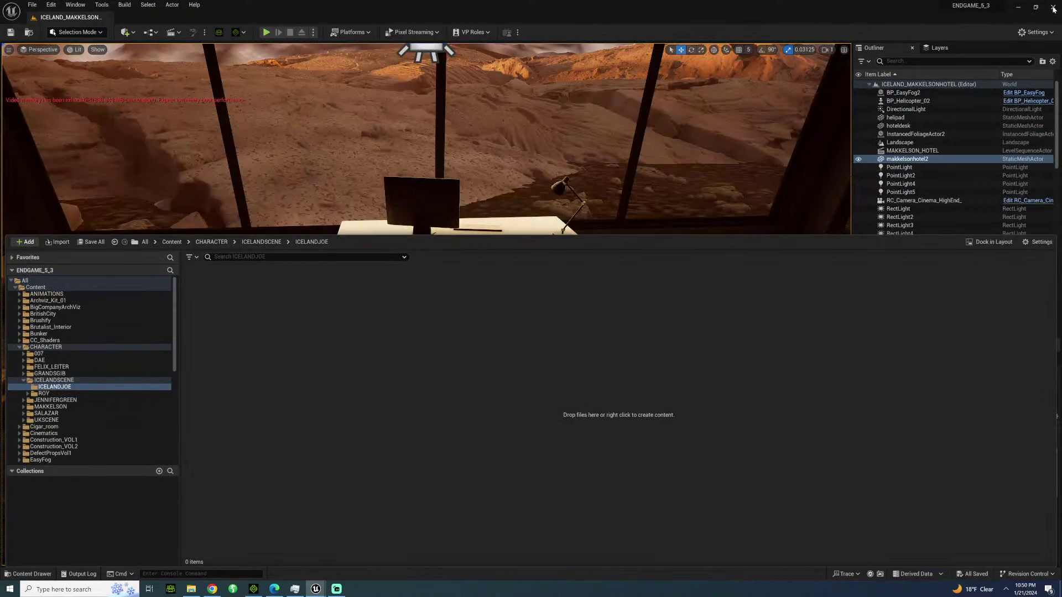
# Close the Unreal Editor project and the Epic launcher window that covers iClone 8.
pyautogui.click(1053, 9)
pyautogui.moveTo(587, 138); pyautogui.dragTo(487, 209, button='right')
pyautogui.scroll(4, 561, 192)
pyautogui.scroll(-4, 561, 193)
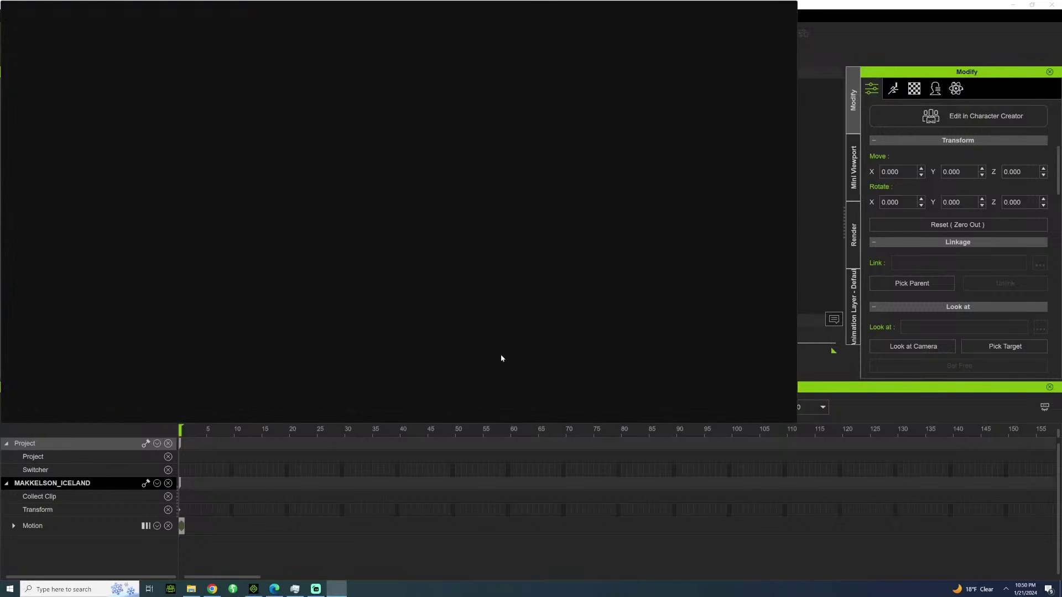
pyautogui.click(755, 8)
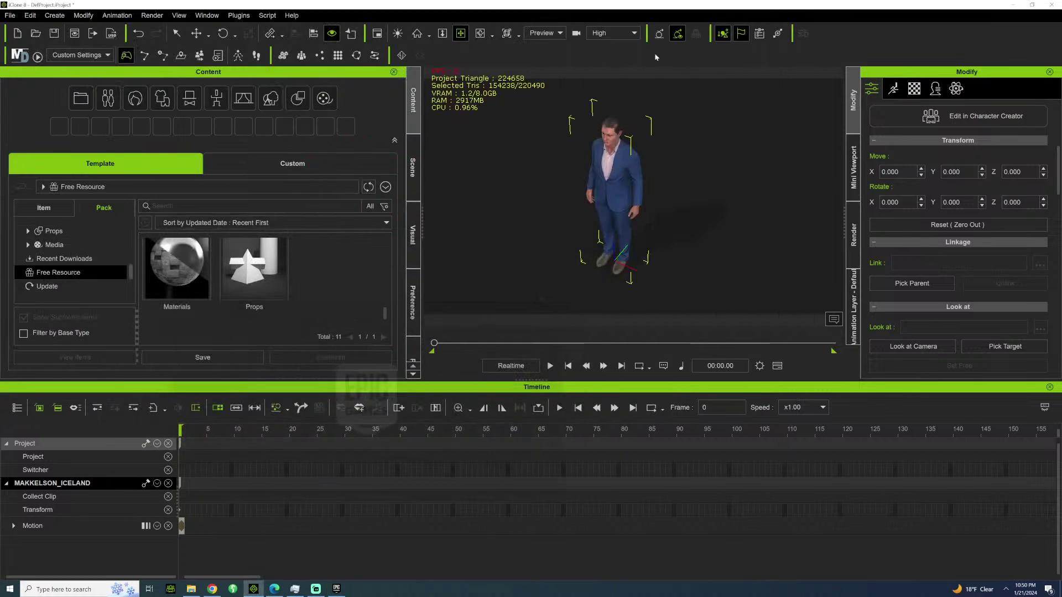
# Browse the animation packs in the content library and open the Animation pack.
pyautogui.click(217, 98)
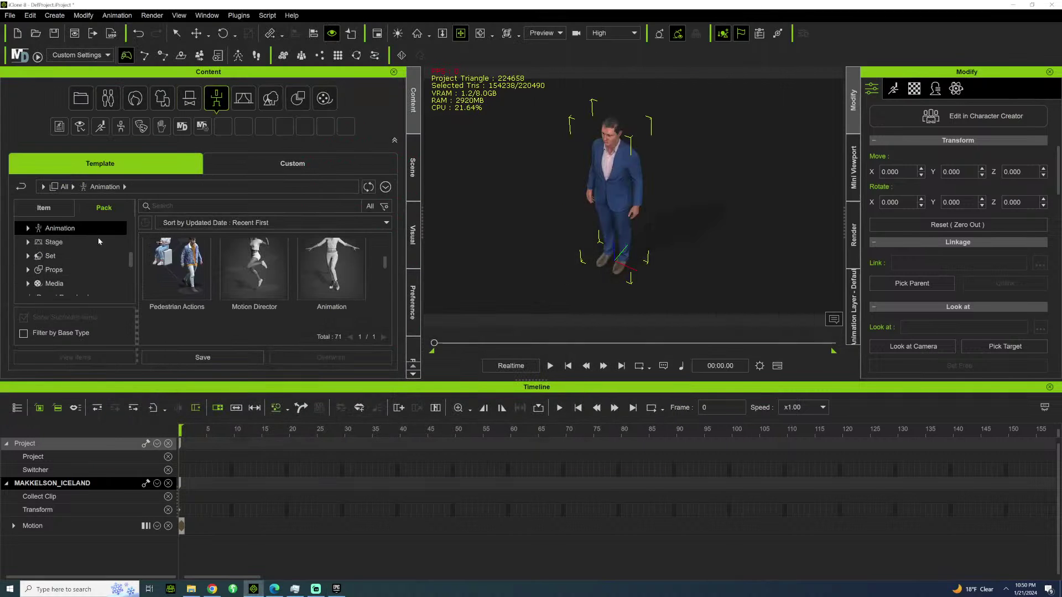
pyautogui.scroll(5, 202, 257)
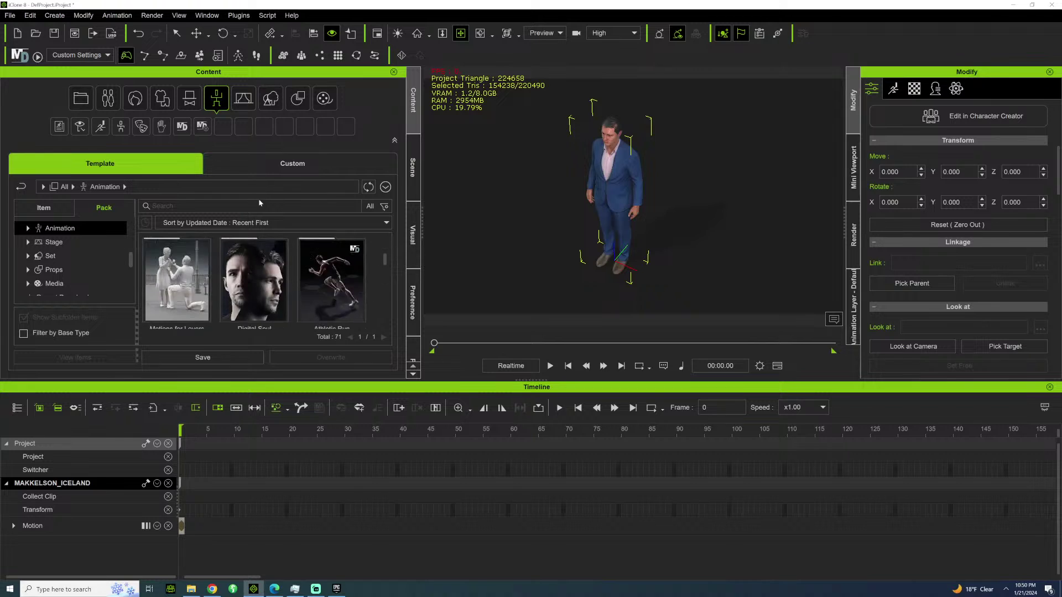
pyautogui.scroll(2, 235, 282)
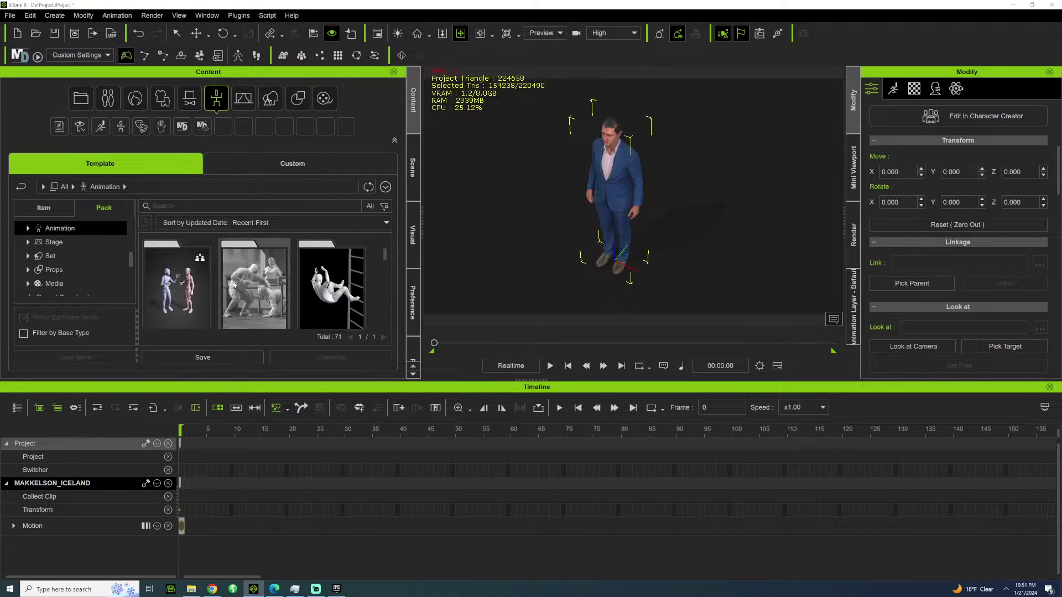
pyautogui.scroll(-6, 235, 283)
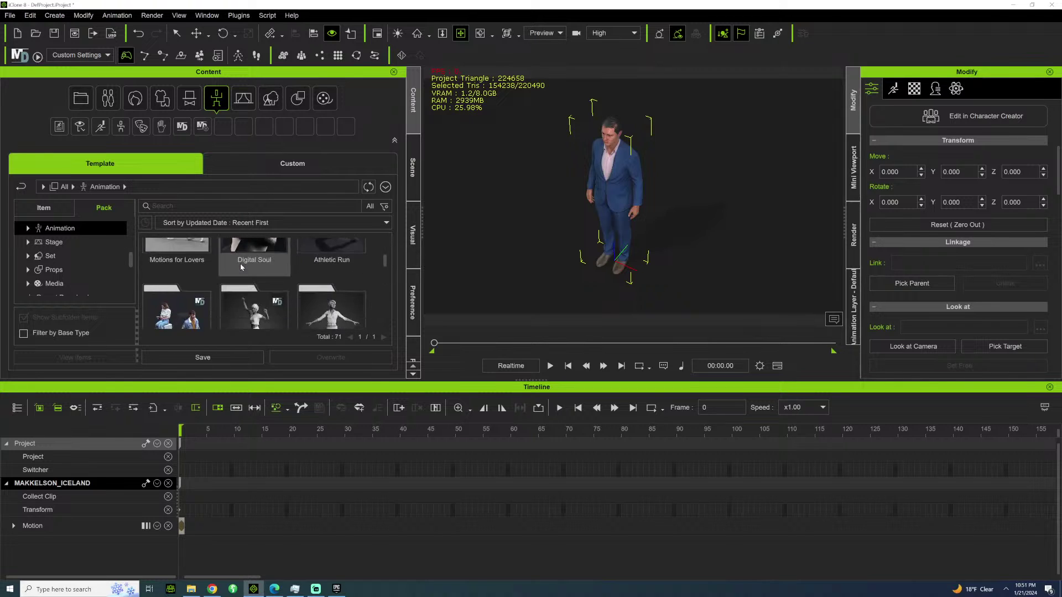
pyautogui.scroll(-2, 240, 267)
pyautogui.click(304, 257)
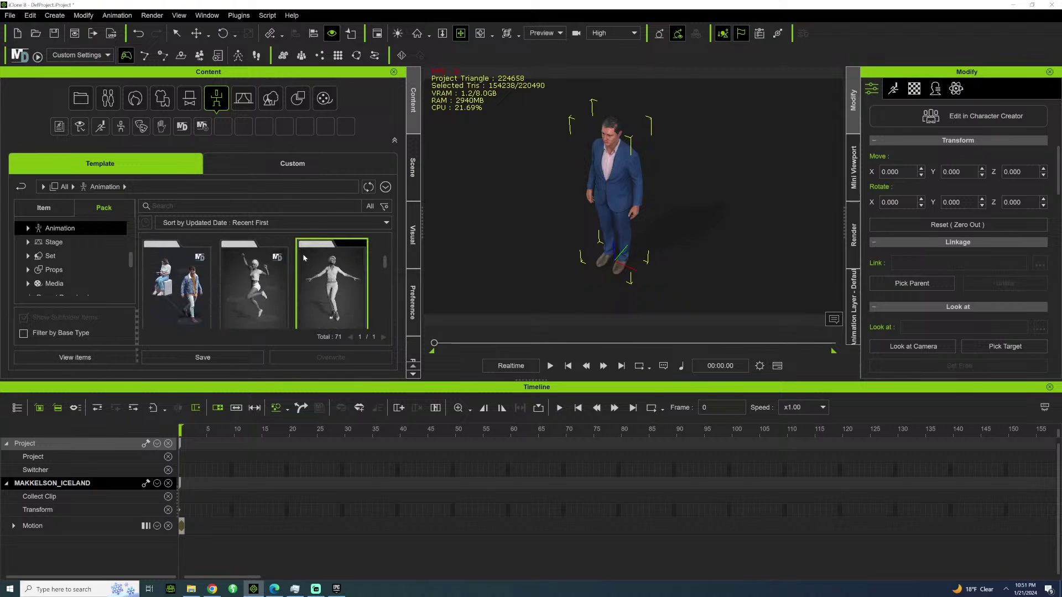
pyautogui.doubleClick(303, 257)
# Search the Animation pack for SIT and look through the matching motions and poses.
pyautogui.click(198, 207)
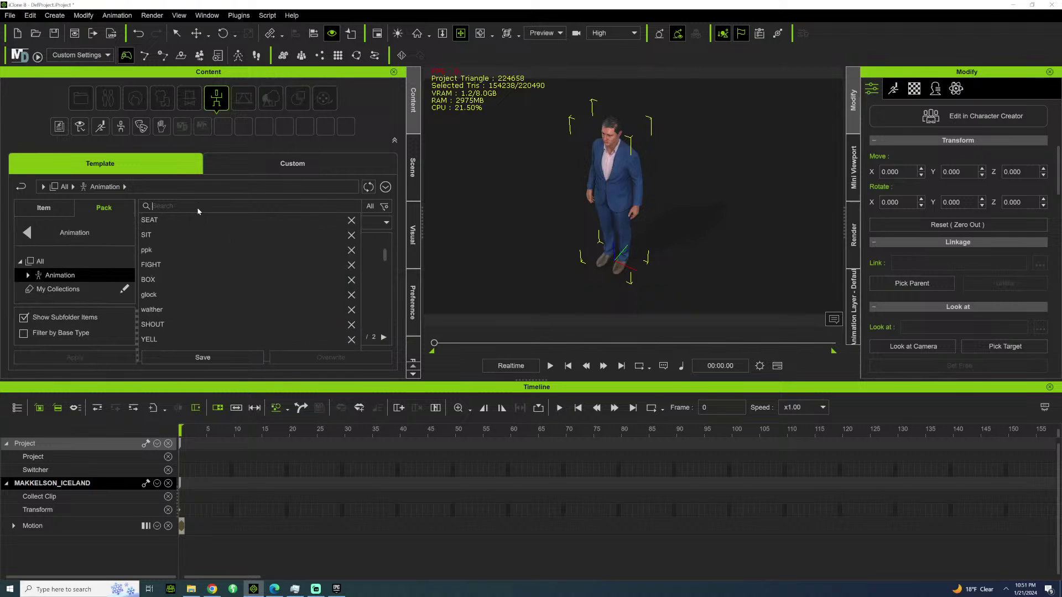
pyautogui.write('SIT')
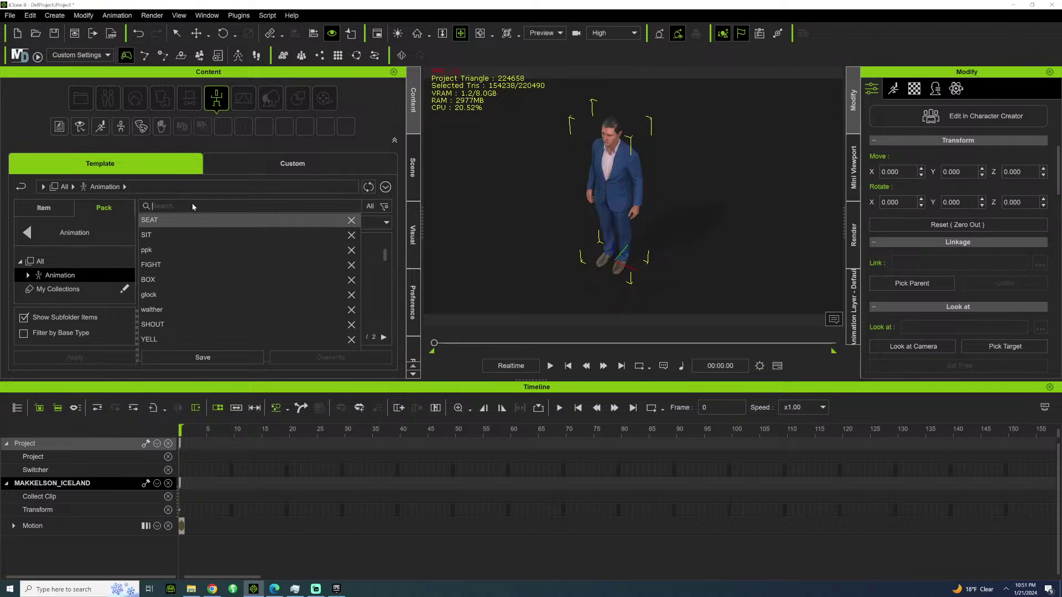
pyautogui.press('Return')
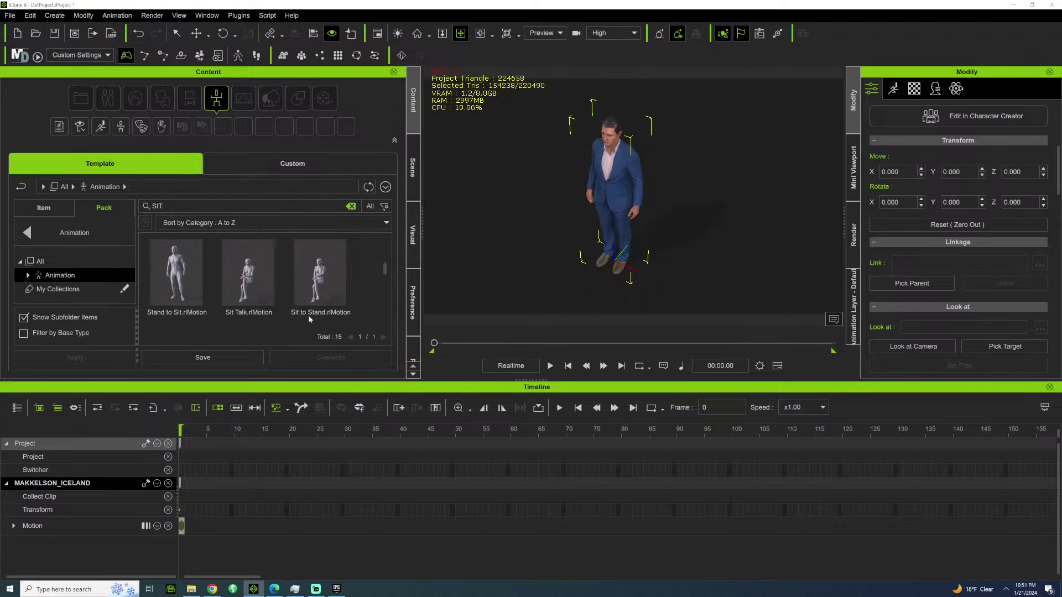
pyautogui.scroll(-2, 296, 243)
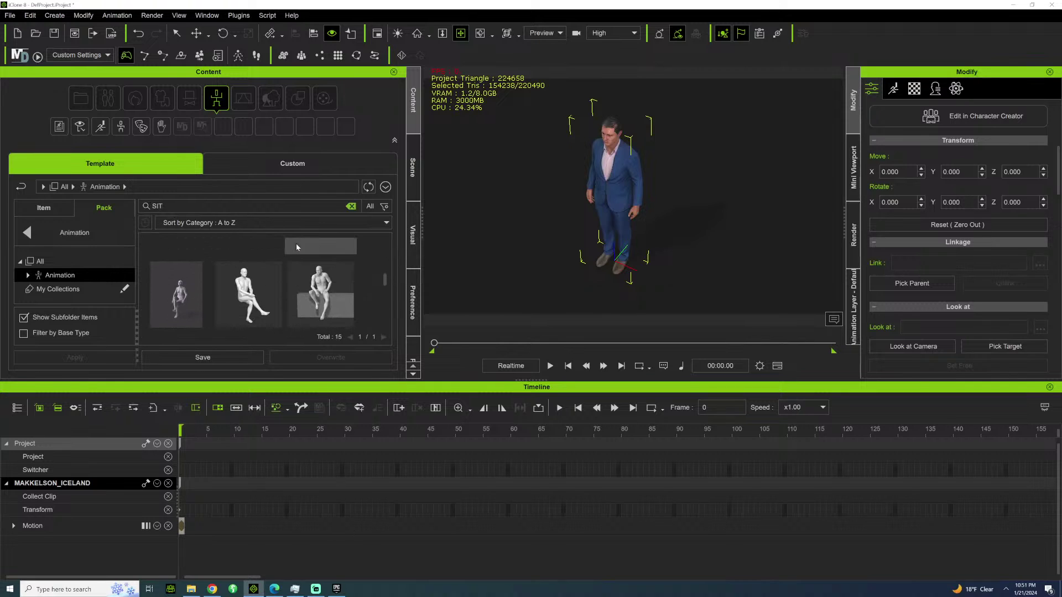
pyautogui.scroll(-3, 296, 243)
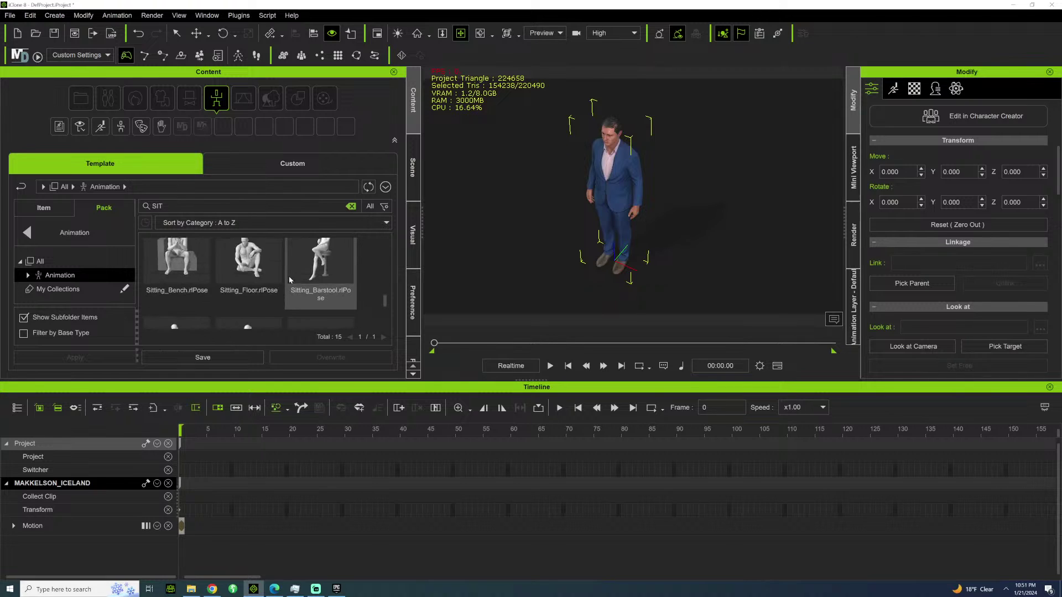
pyautogui.scroll(-2, 290, 280)
pyautogui.scroll(4, 290, 284)
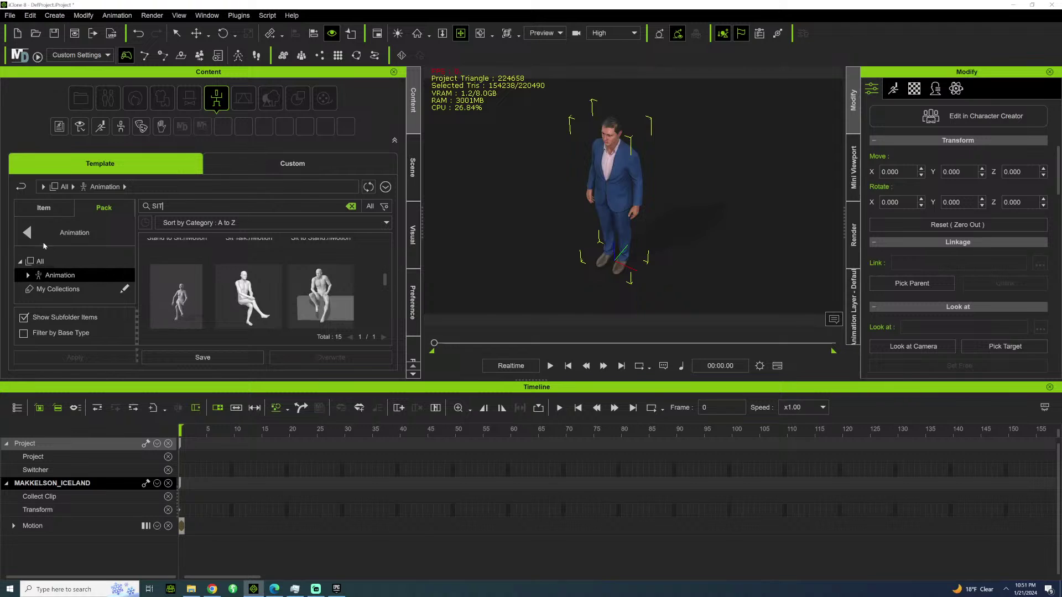
# Leave the Animation pack and search the library's individual animation items for SIT.
pyautogui.click(37, 228)
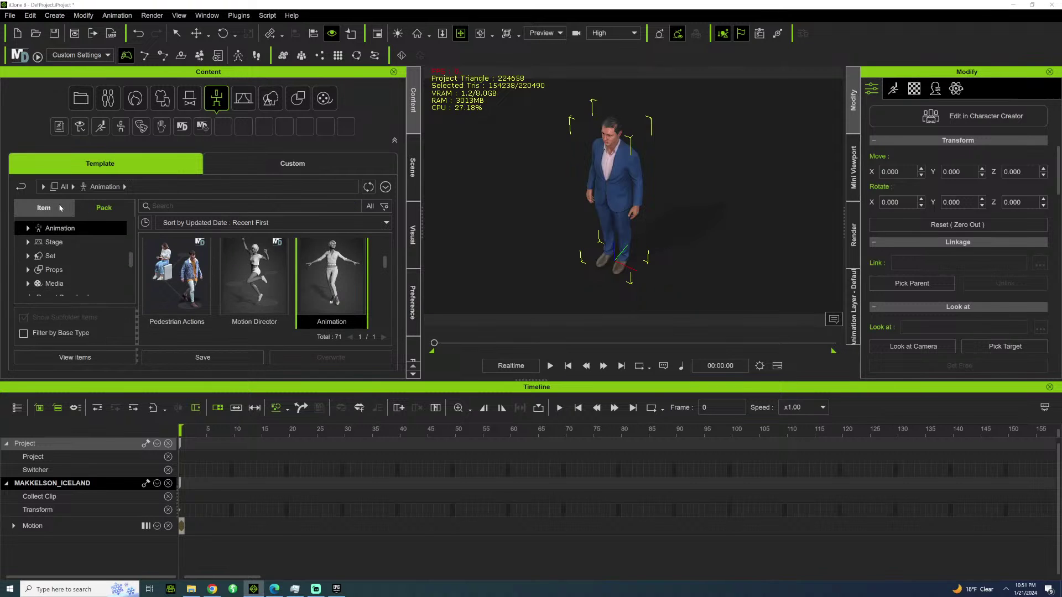
pyautogui.click(99, 208)
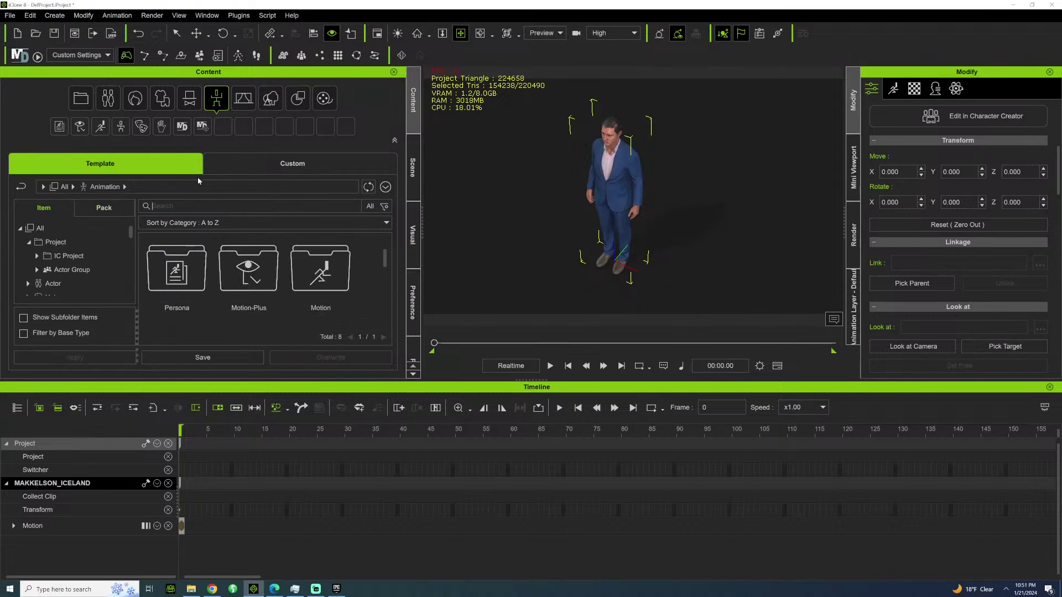
pyautogui.write('SIT')
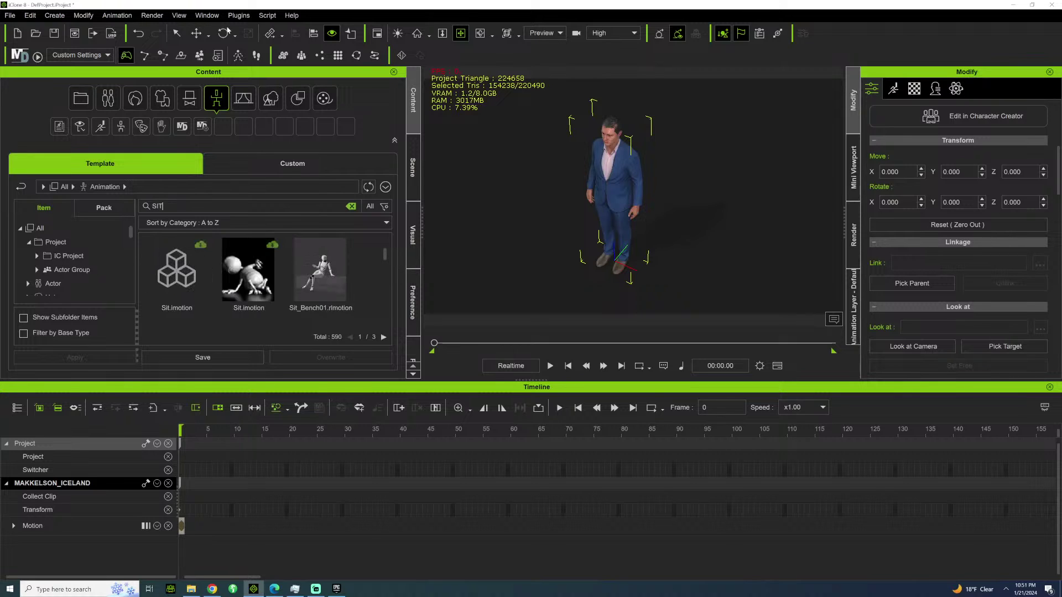
# Look through the individual SIT animation items for a seated motion that suits the character.
pyautogui.scroll(-2, 324, 274)
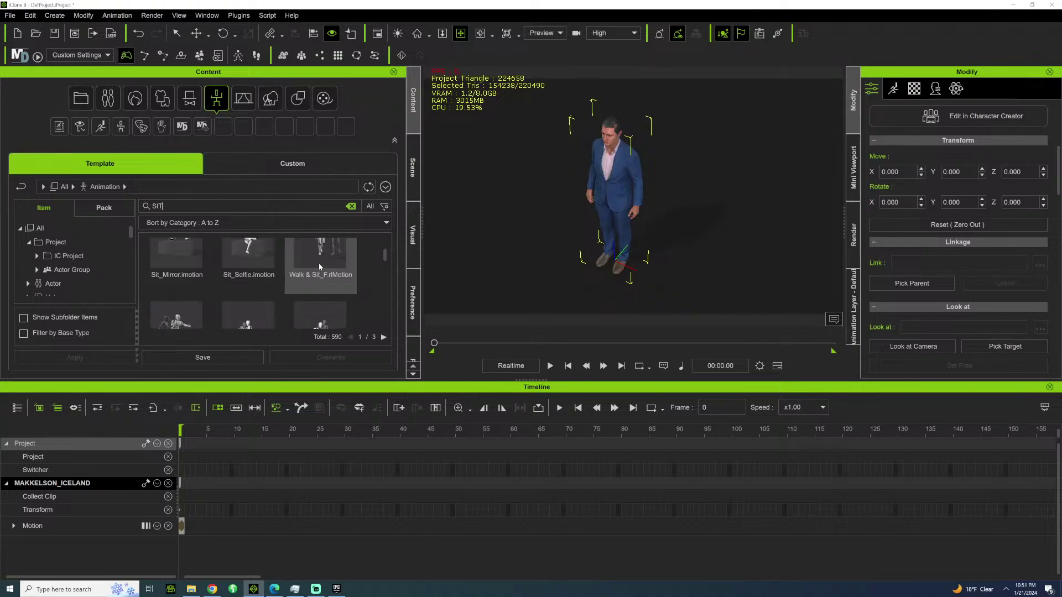
pyautogui.scroll(-2, 320, 282)
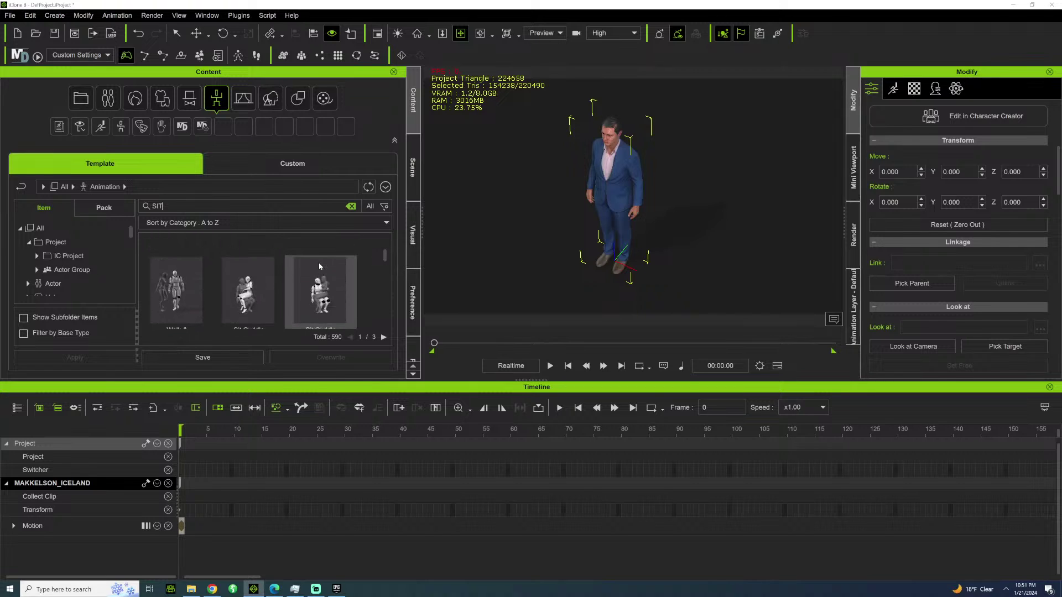
pyautogui.scroll(-2, 319, 266)
pyautogui.scroll(-1, 320, 266)
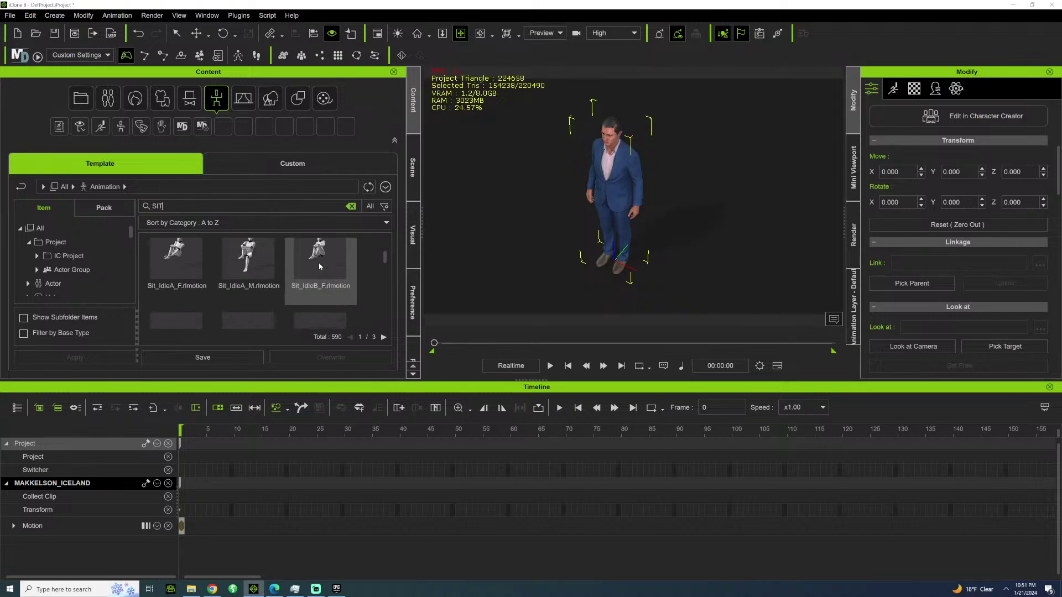
pyautogui.scroll(-2, 320, 266)
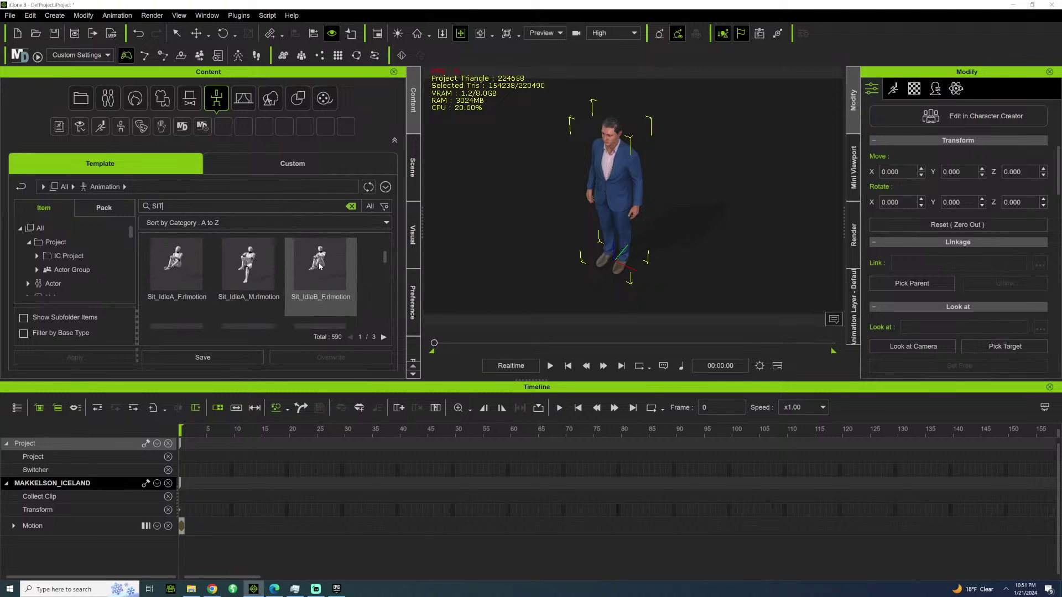
pyautogui.scroll(-2, 319, 266)
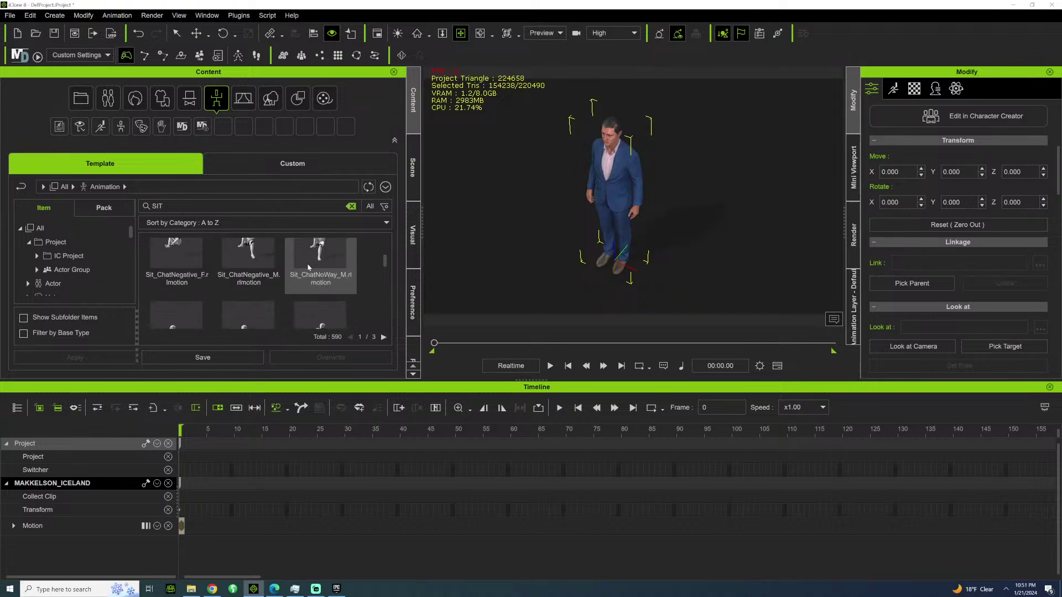
pyautogui.scroll(-2, 316, 271)
pyautogui.scroll(-2, 321, 274)
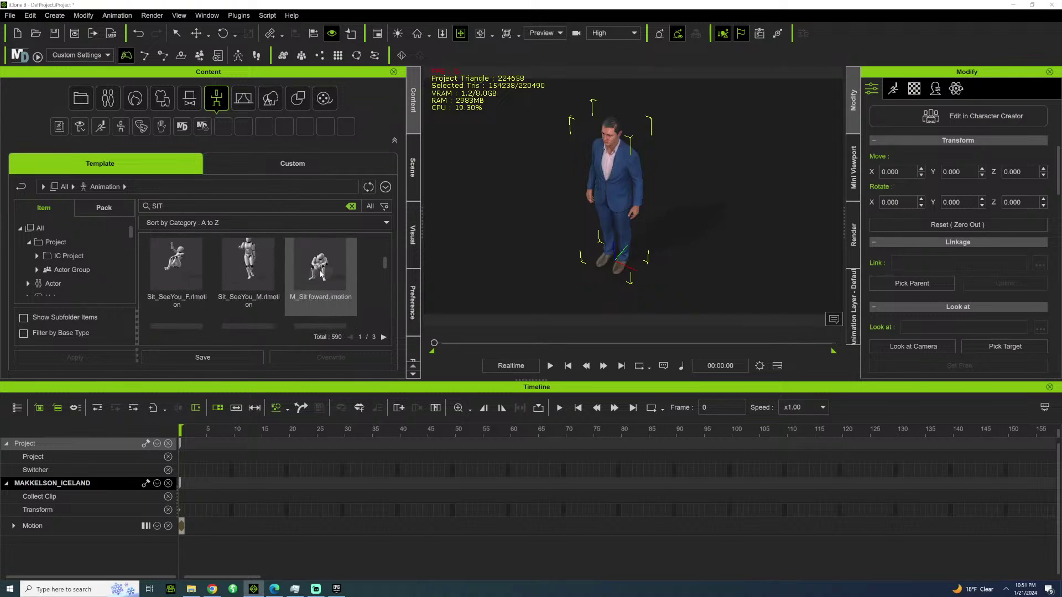
pyautogui.scroll(1, 321, 274)
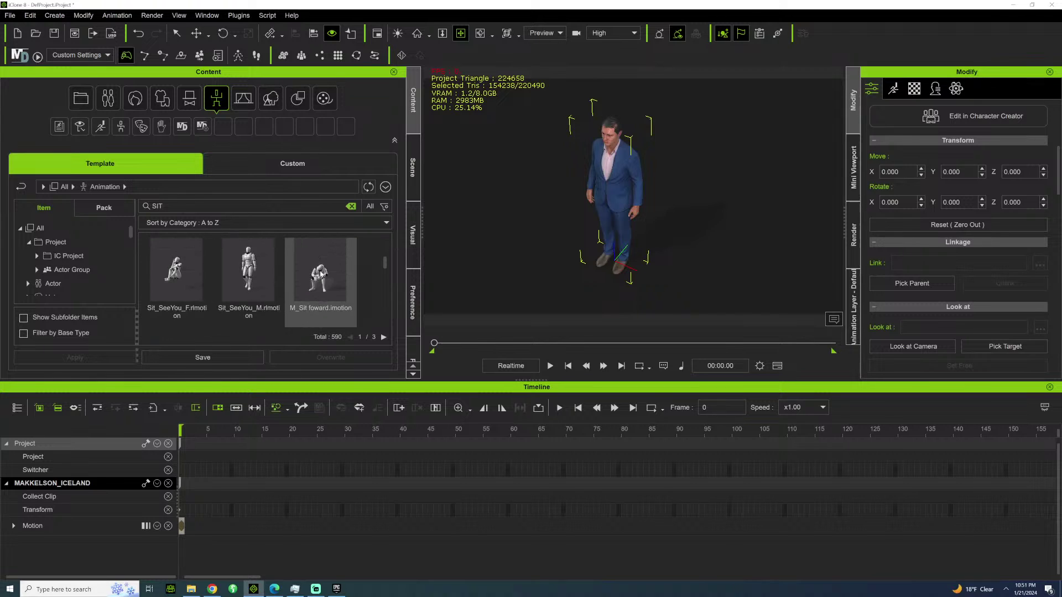
pyautogui.scroll(-3, 337, 268)
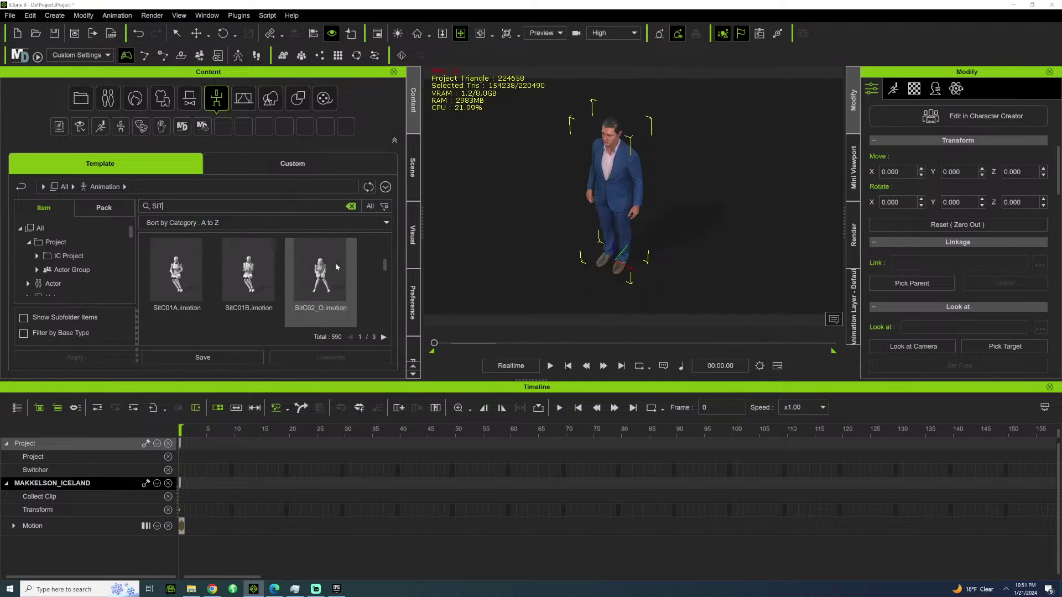
pyautogui.scroll(-2, 336, 267)
pyautogui.scroll(-3, 336, 267)
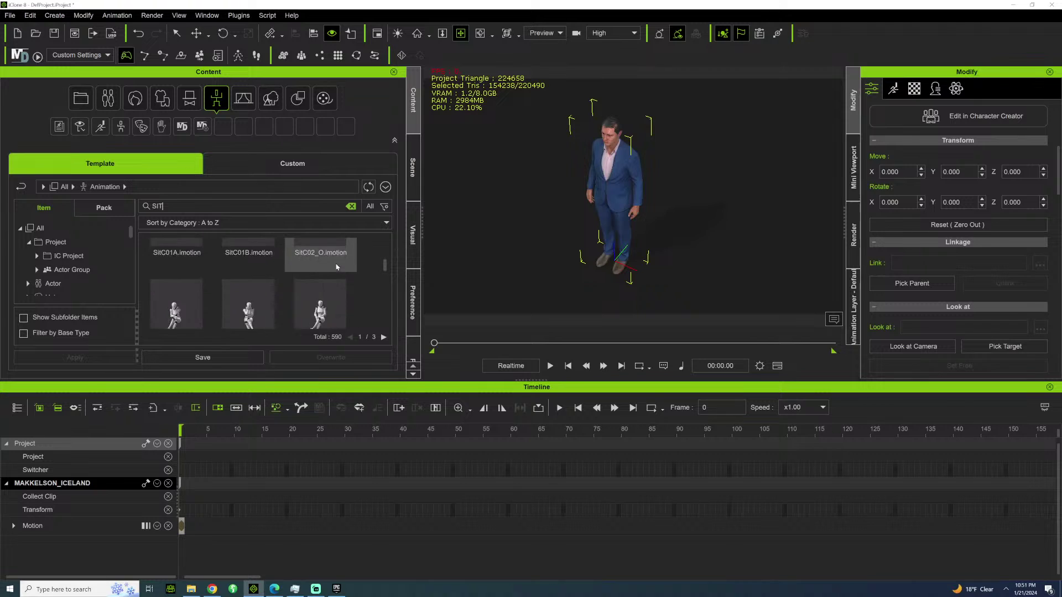
pyautogui.scroll(-3, 336, 267)
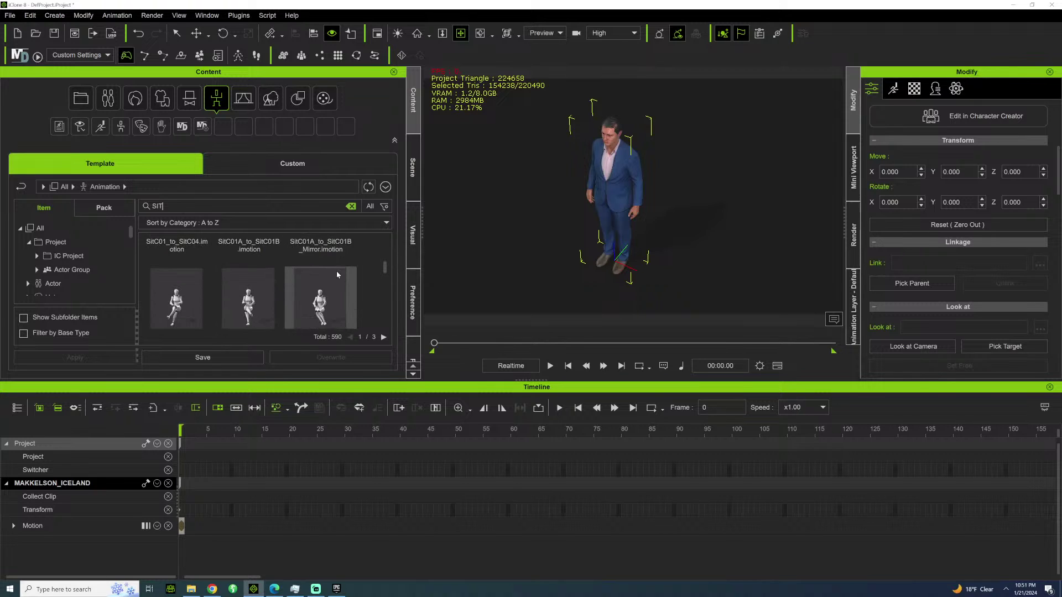
pyautogui.scroll(-3, 337, 271)
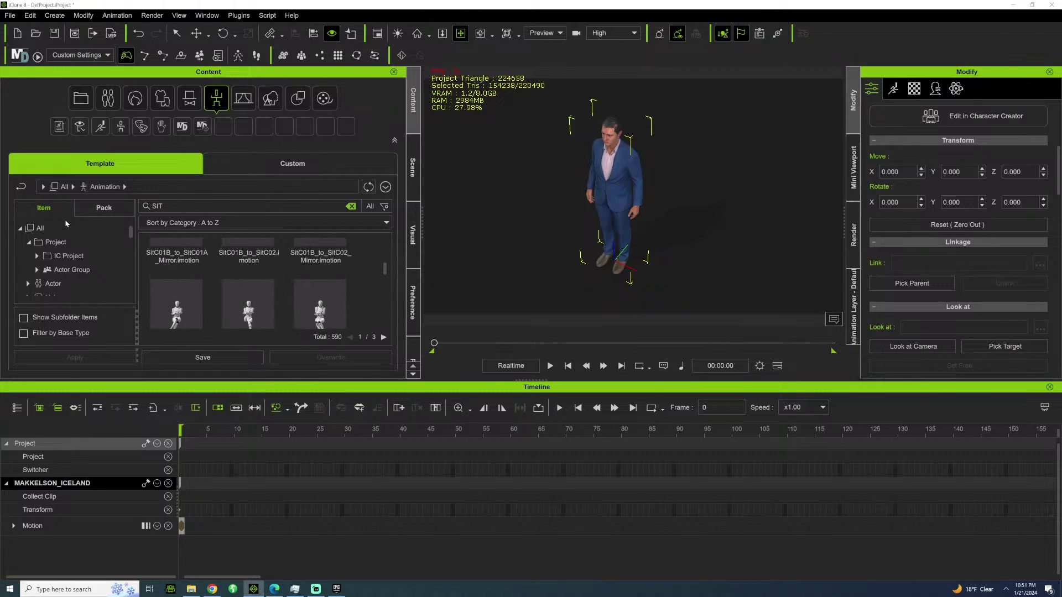
# Switch the SIT search to animation packs and look through the matching packs.
pyautogui.click(105, 209)
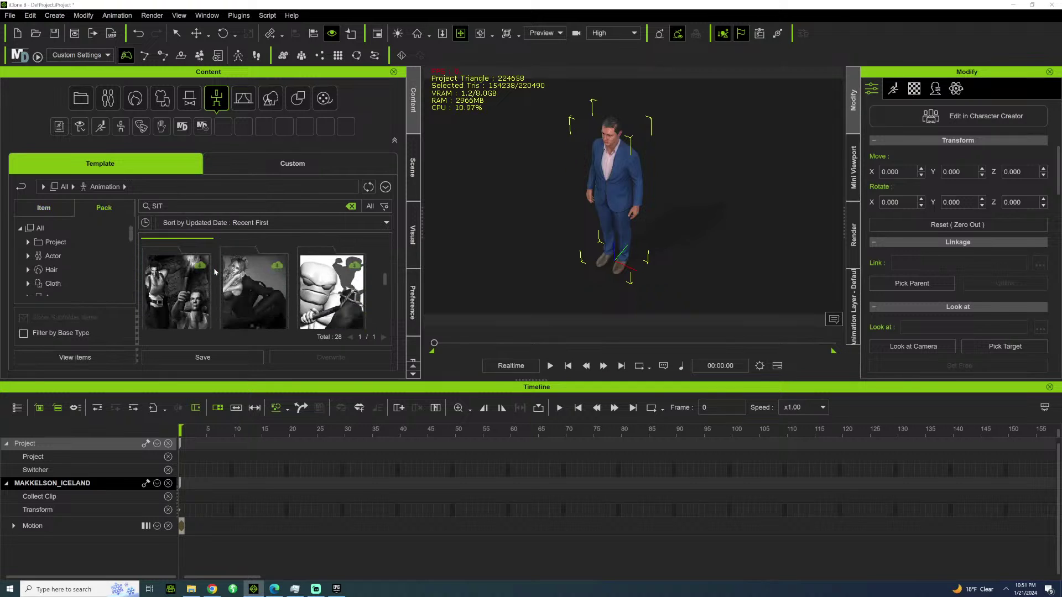
pyautogui.scroll(-2, 72, 279)
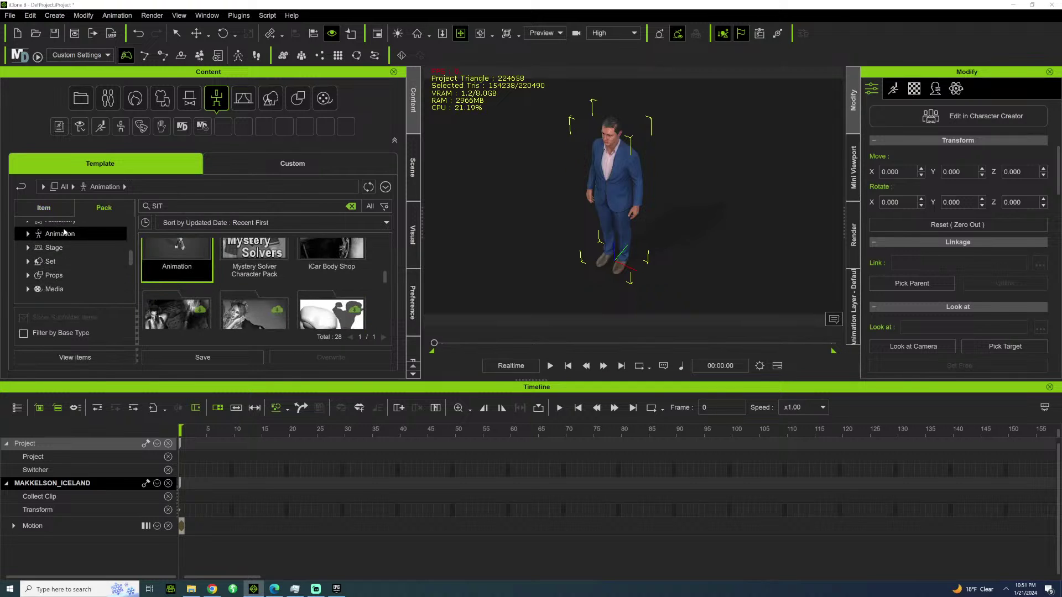
pyautogui.scroll(-3, 272, 277)
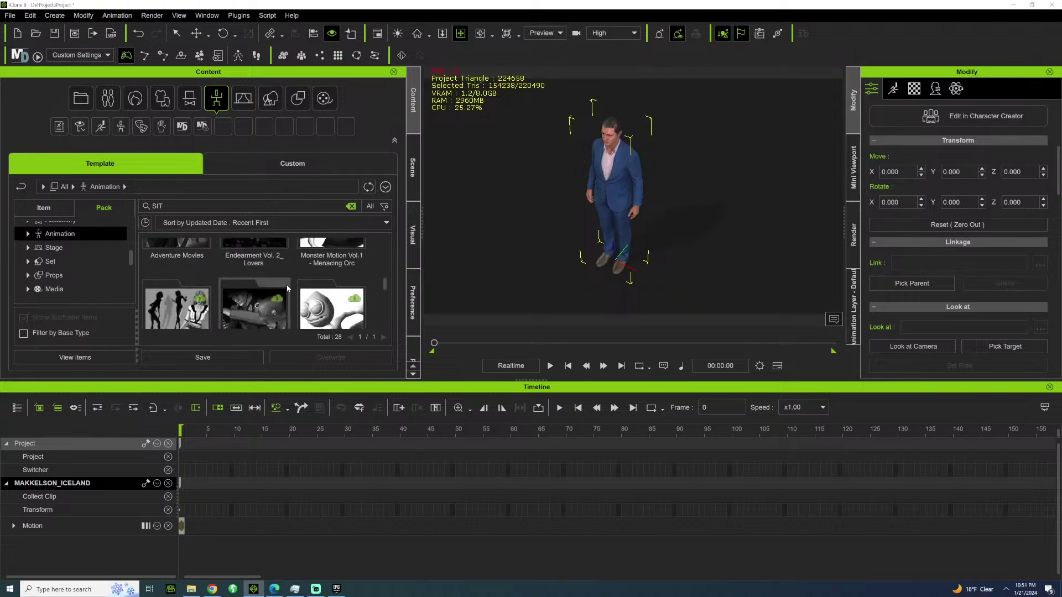
pyautogui.scroll(4, 286, 284)
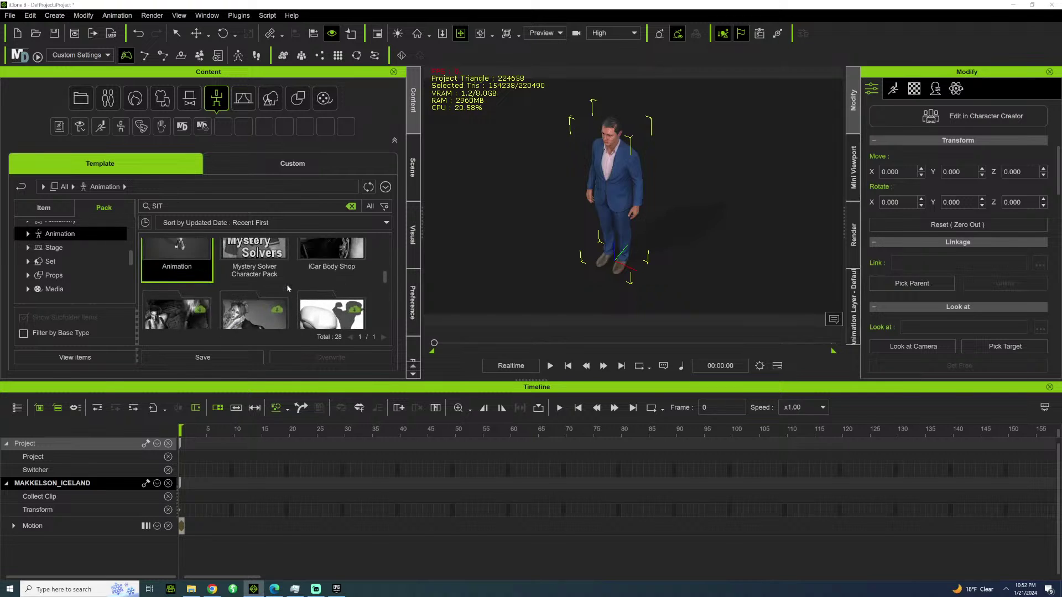
pyautogui.scroll(2, 287, 288)
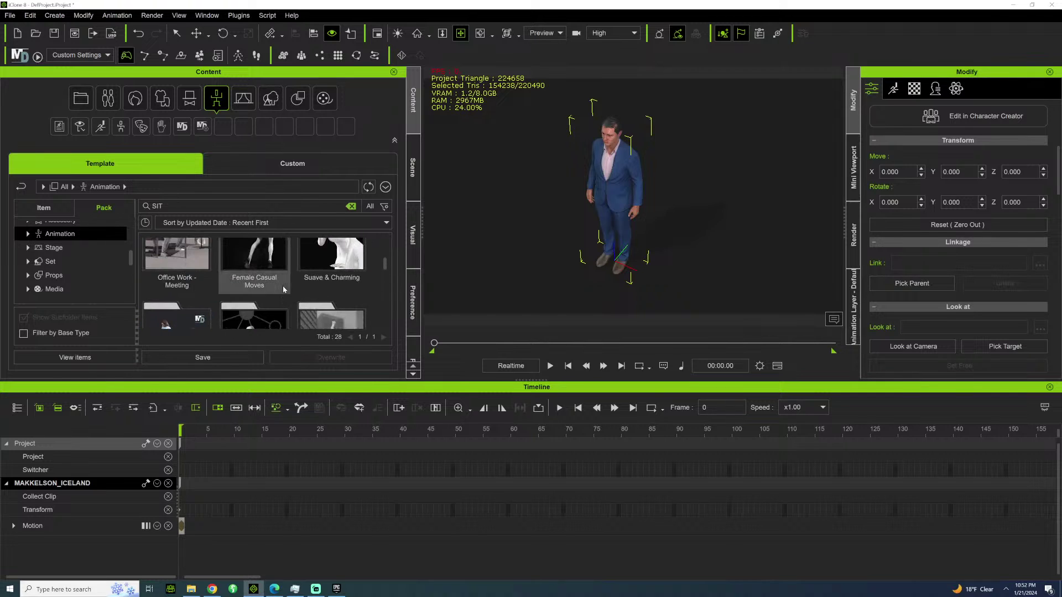
pyautogui.scroll(2, 266, 313)
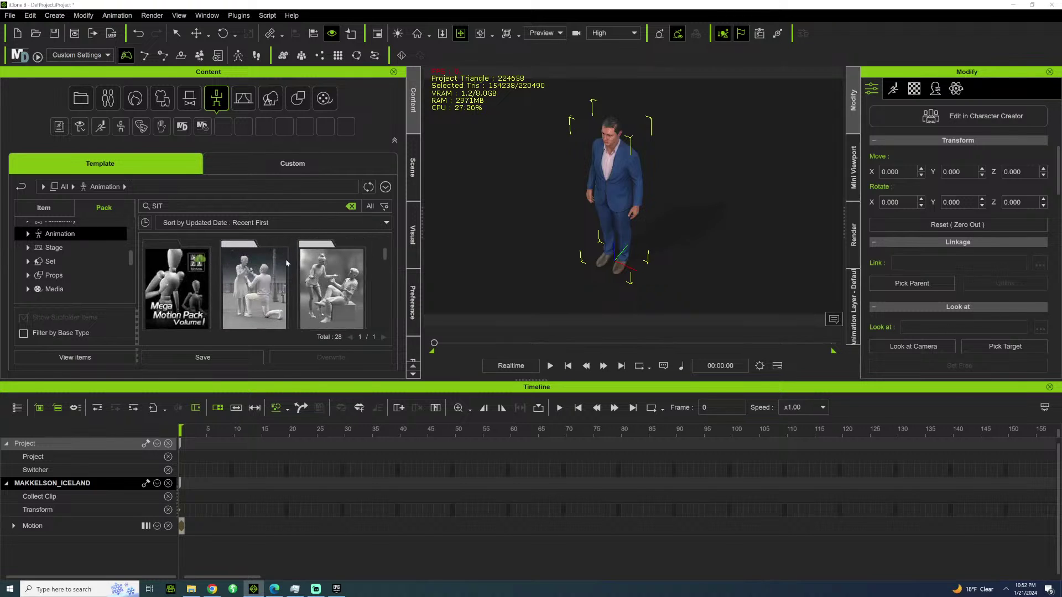
pyautogui.scroll(-3, 283, 277)
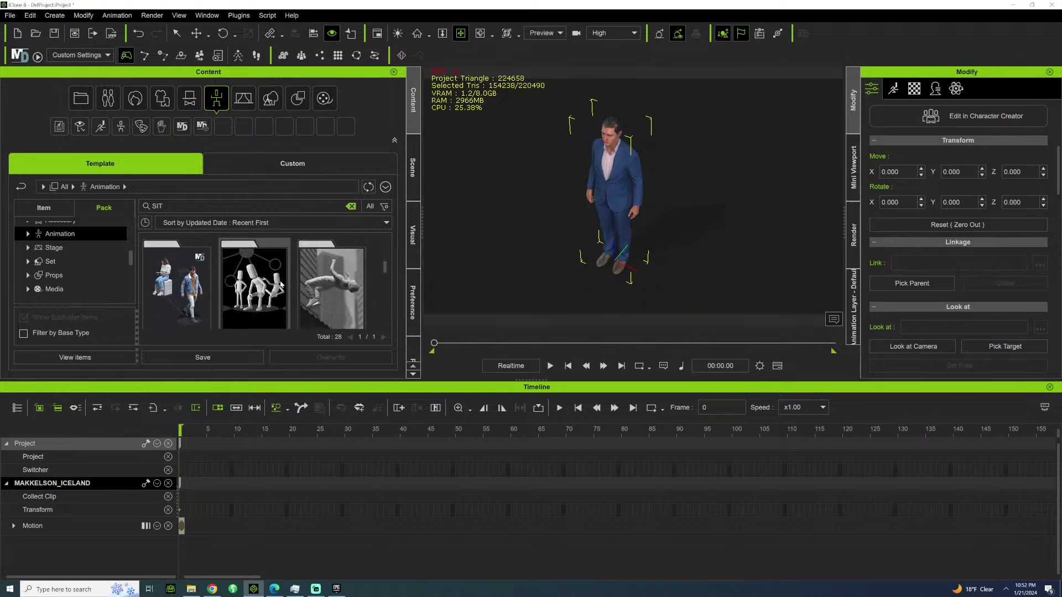
pyautogui.scroll(1, 205, 254)
# Open the Office Work - Meeting pack and look through its motions matching SIT.
pyautogui.doubleClick(205, 267)
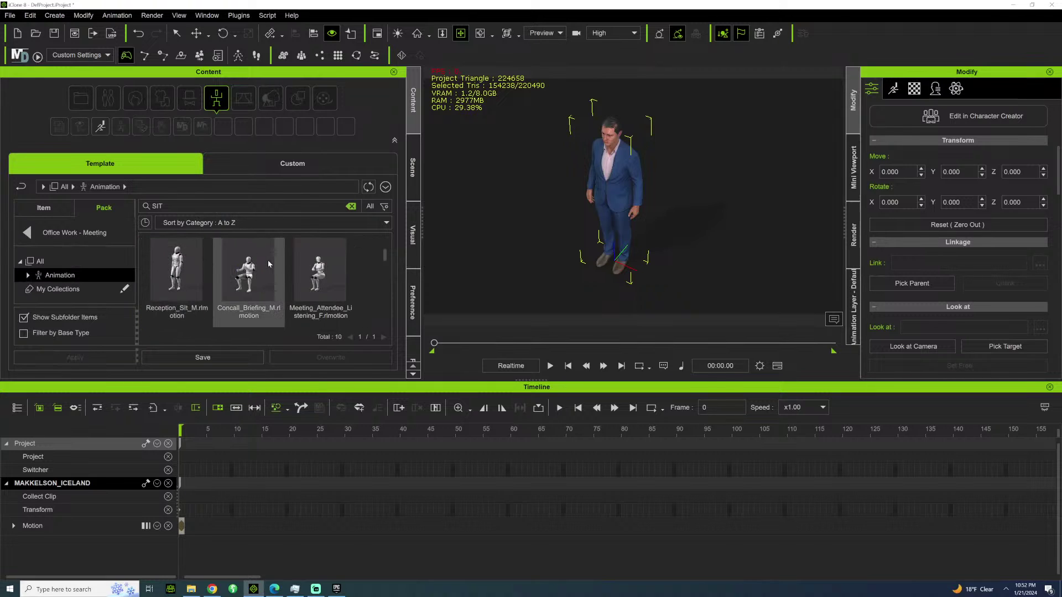
pyautogui.scroll(-1, 268, 260)
pyautogui.scroll(-2, 266, 269)
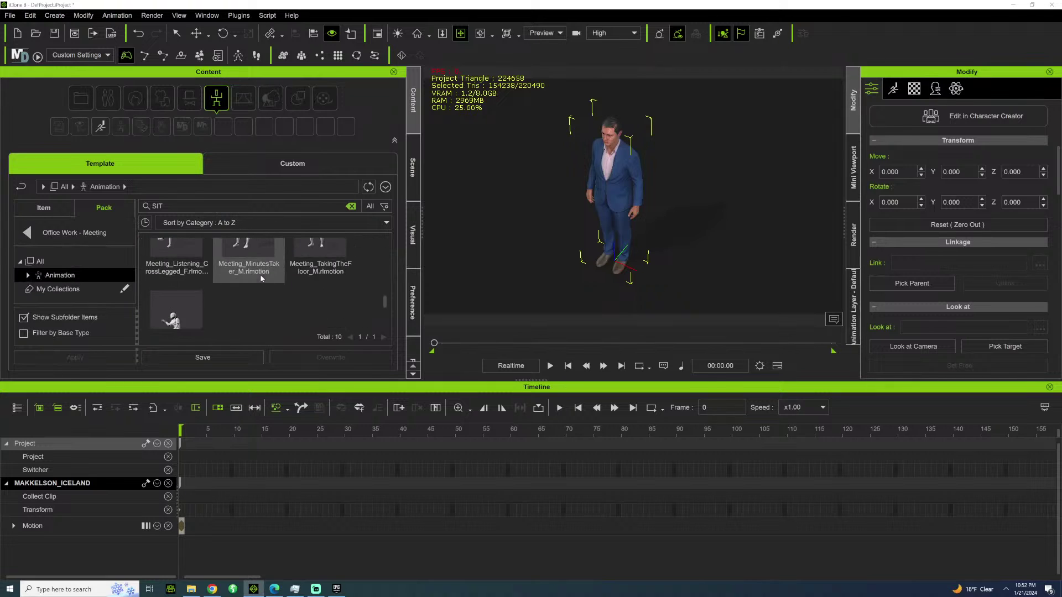
# Return to the pack list without the SIT filter and browse the full set of animation packs.
pyautogui.click(29, 237)
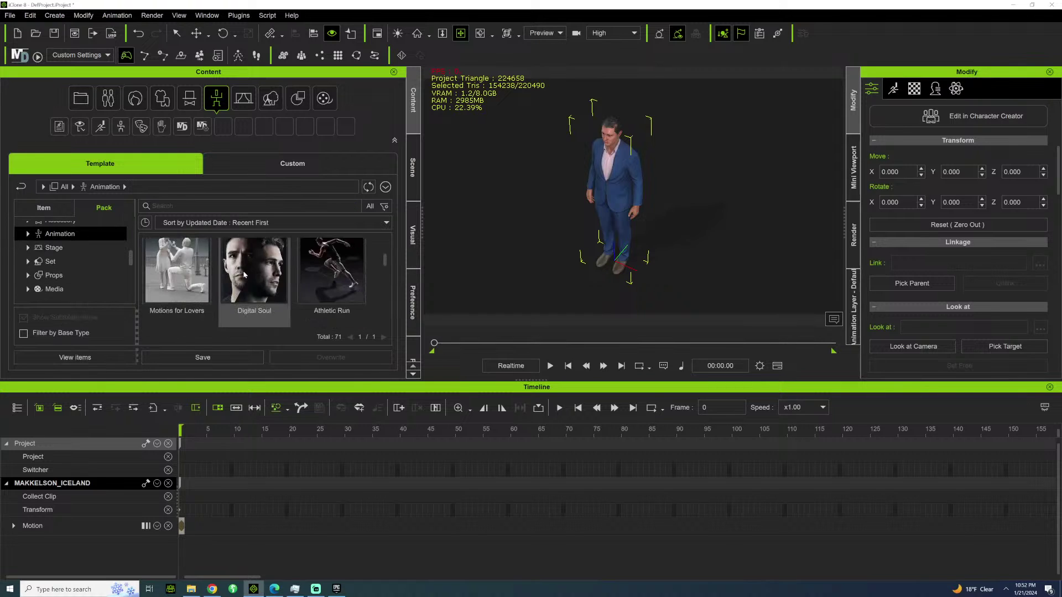
pyautogui.scroll(-3, 244, 275)
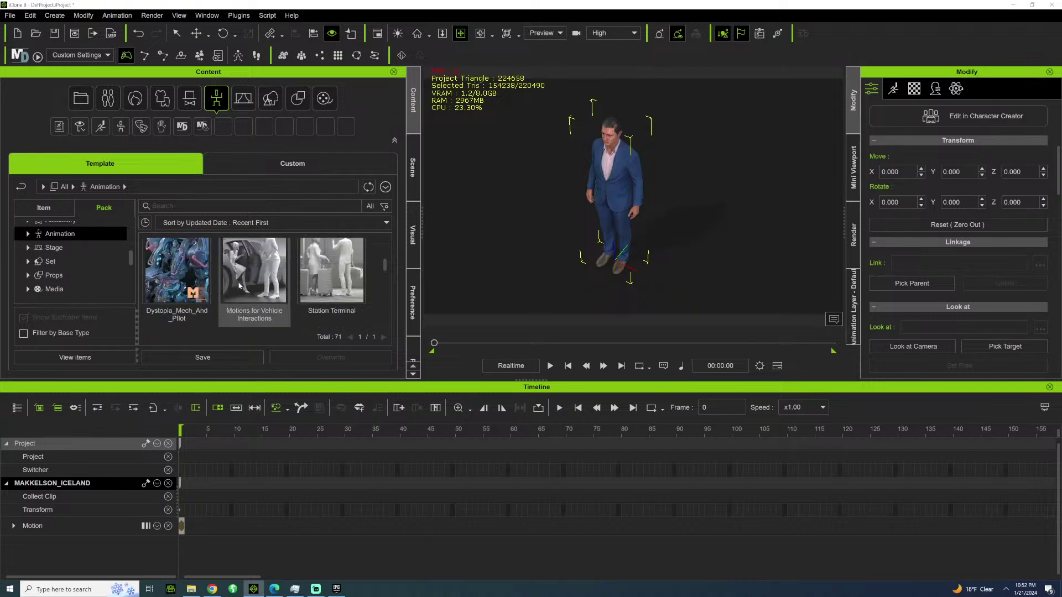
pyautogui.scroll(-2, 236, 282)
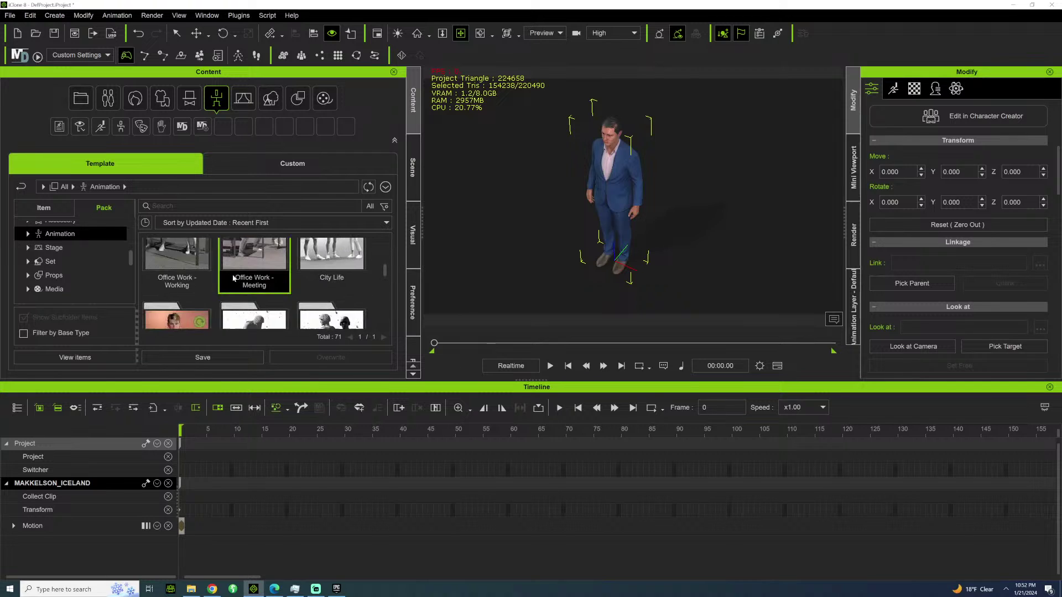
pyautogui.scroll(-2, 233, 279)
pyautogui.scroll(2, 232, 283)
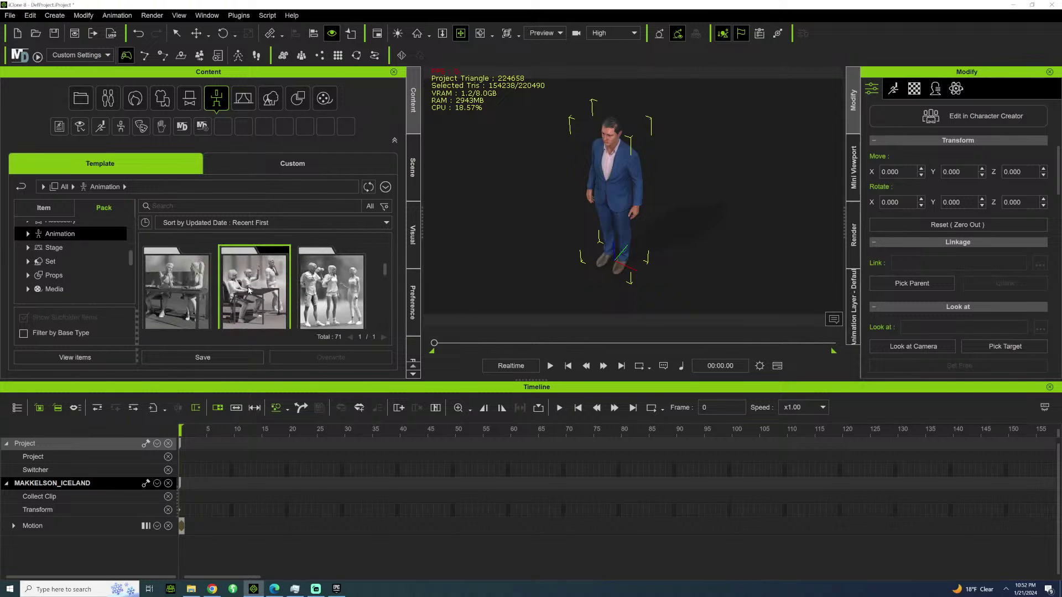
# Reopen the Office Work - Meeting pack and examine its complete, unfiltered list of motions for a seated one.
pyautogui.doubleClick(280, 286)
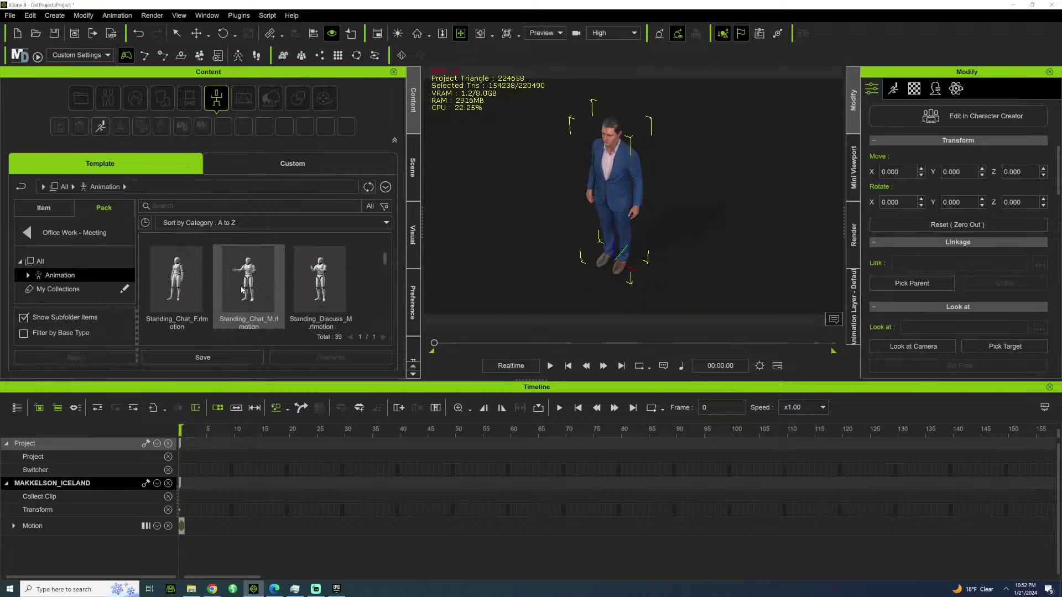
pyautogui.scroll(-3, 239, 292)
pyautogui.scroll(-2, 235, 296)
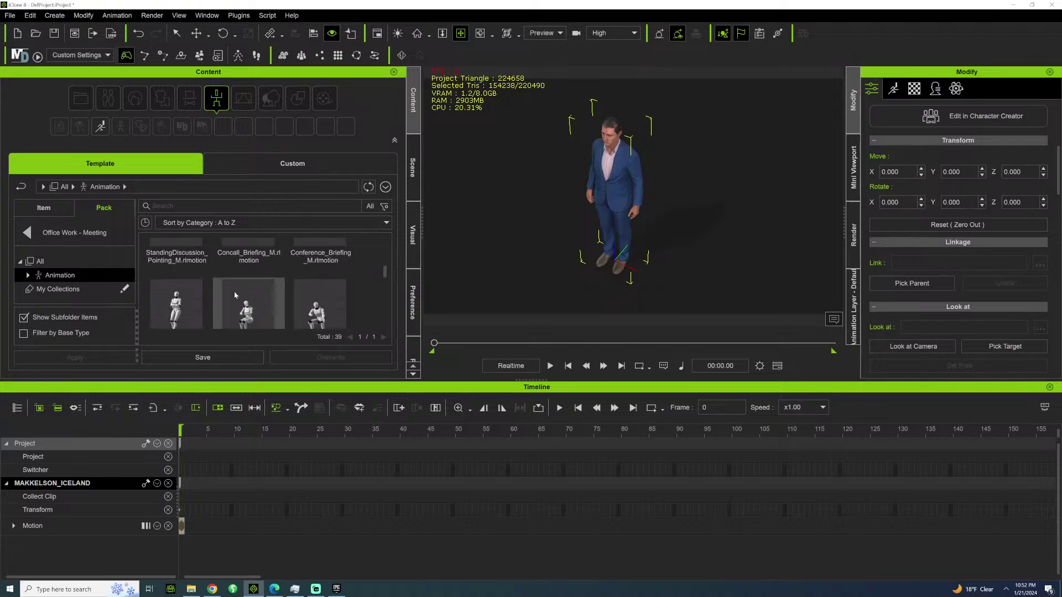
pyautogui.scroll(-2, 236, 286)
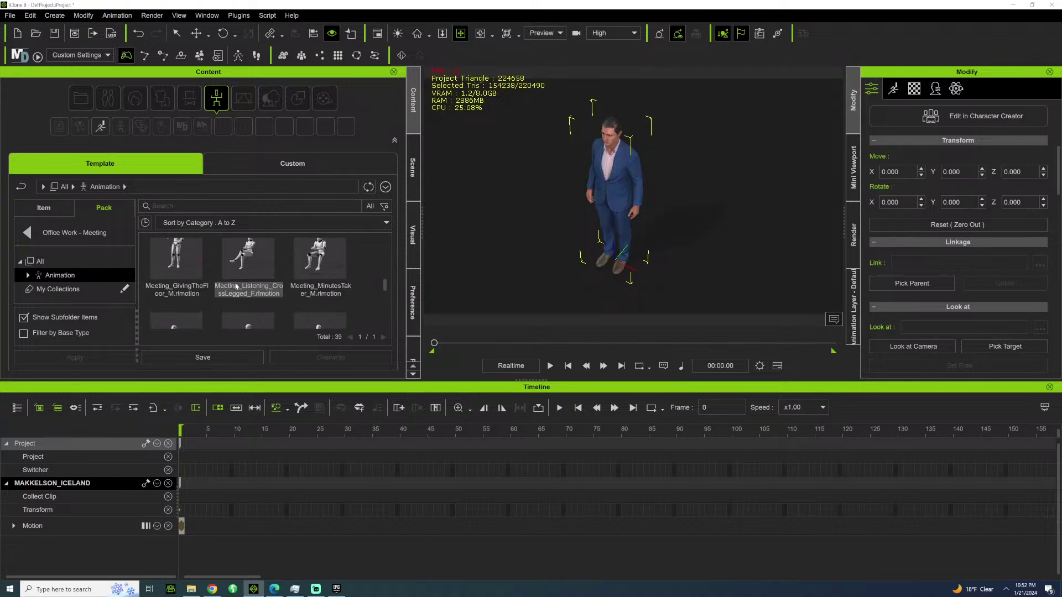
pyautogui.scroll(-3, 236, 286)
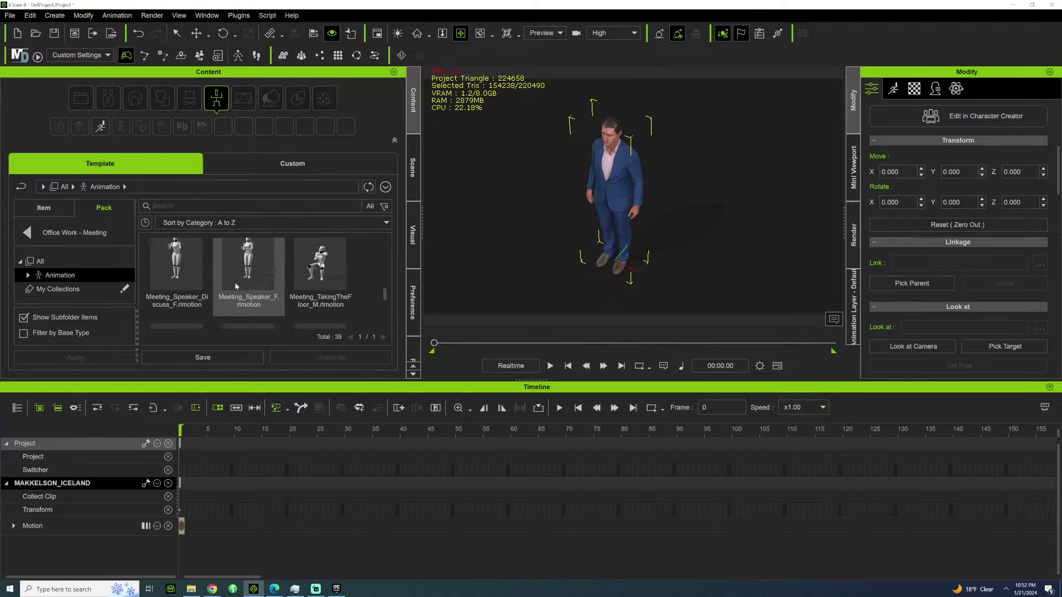
pyautogui.scroll(-3, 236, 286)
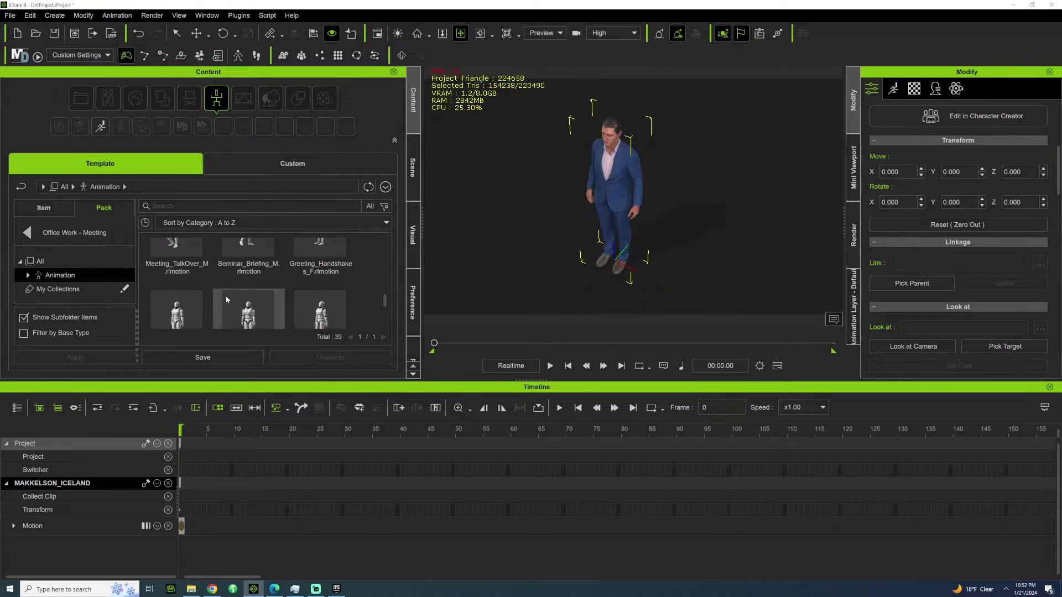
pyautogui.scroll(-2, 235, 275)
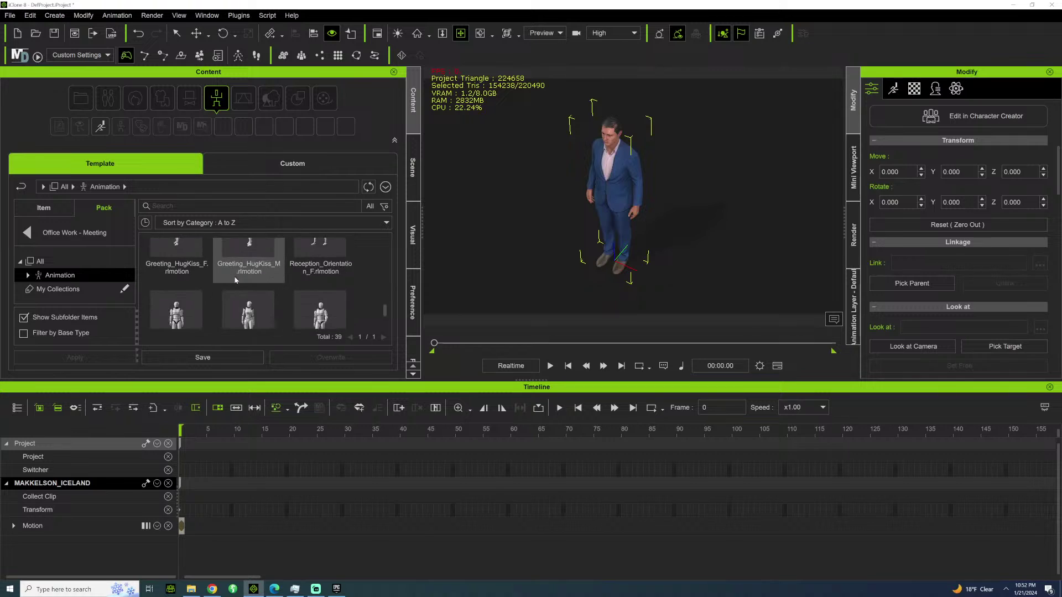
pyautogui.scroll(2, 237, 282)
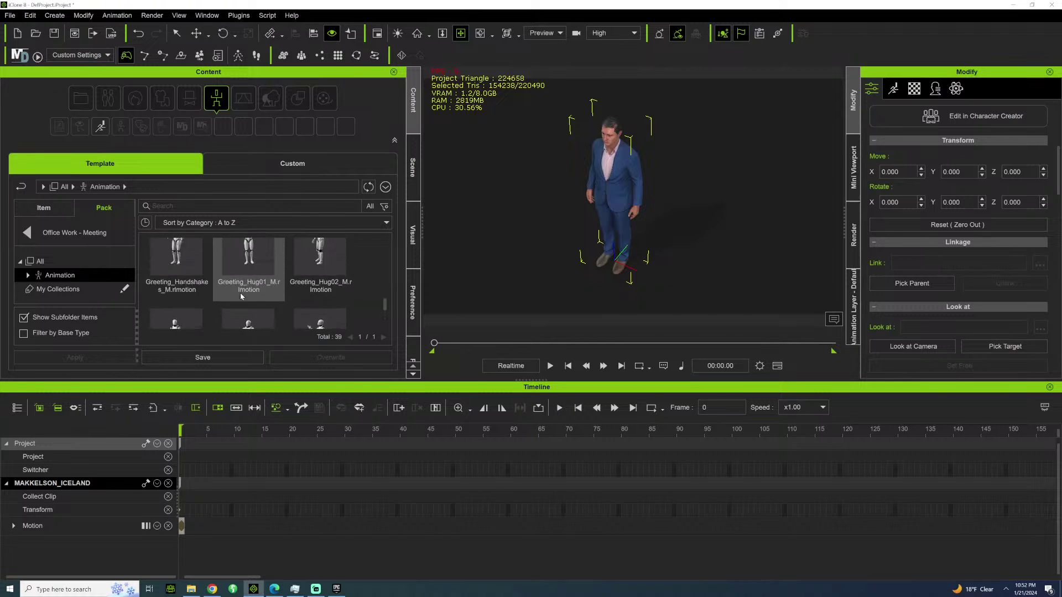
pyautogui.scroll(2, 241, 297)
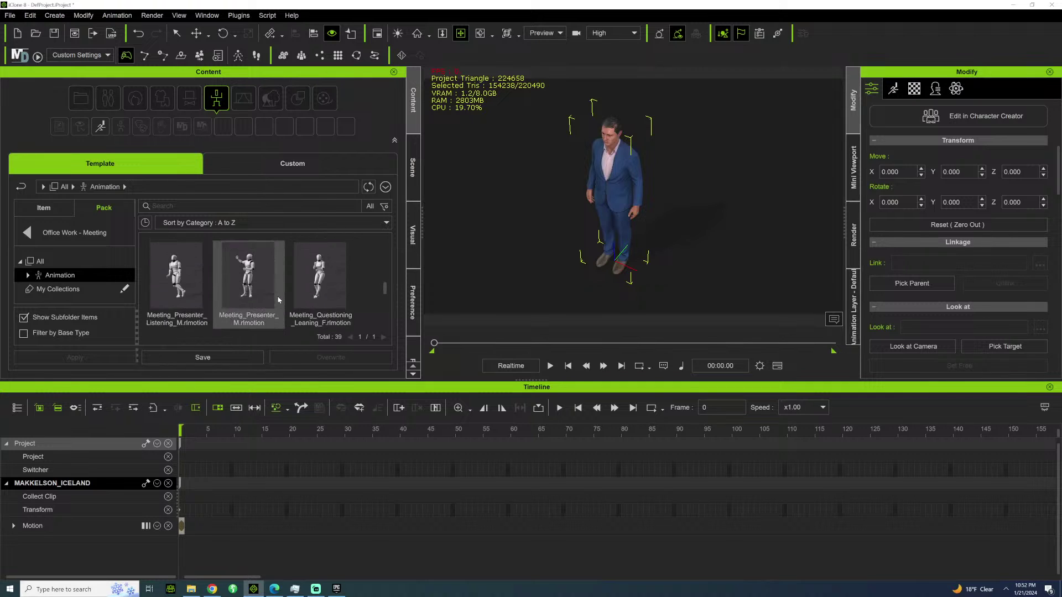
pyautogui.scroll(2, 260, 293)
# Leave the Office Work - Meeting pack and open the City Life pack.
pyautogui.click(28, 228)
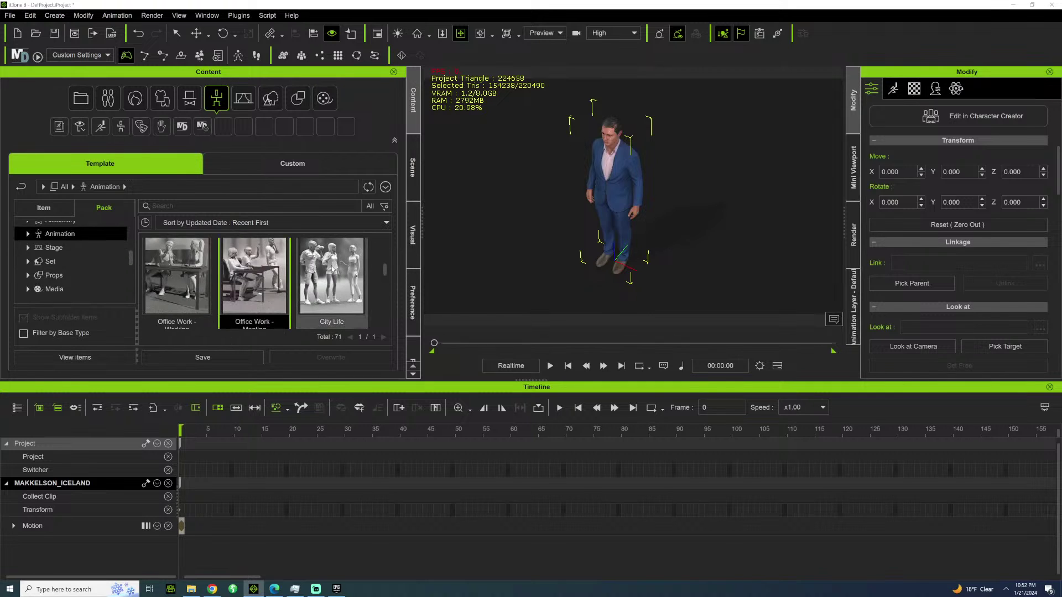
pyautogui.scroll(-2, 333, 270)
pyautogui.scroll(2, 293, 272)
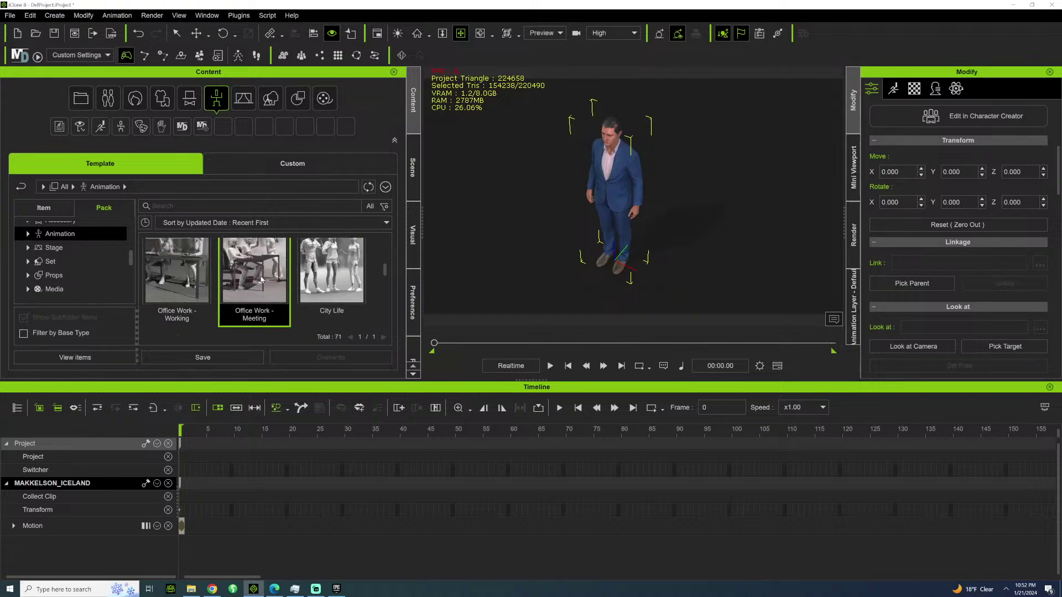
pyautogui.doubleClick(340, 283)
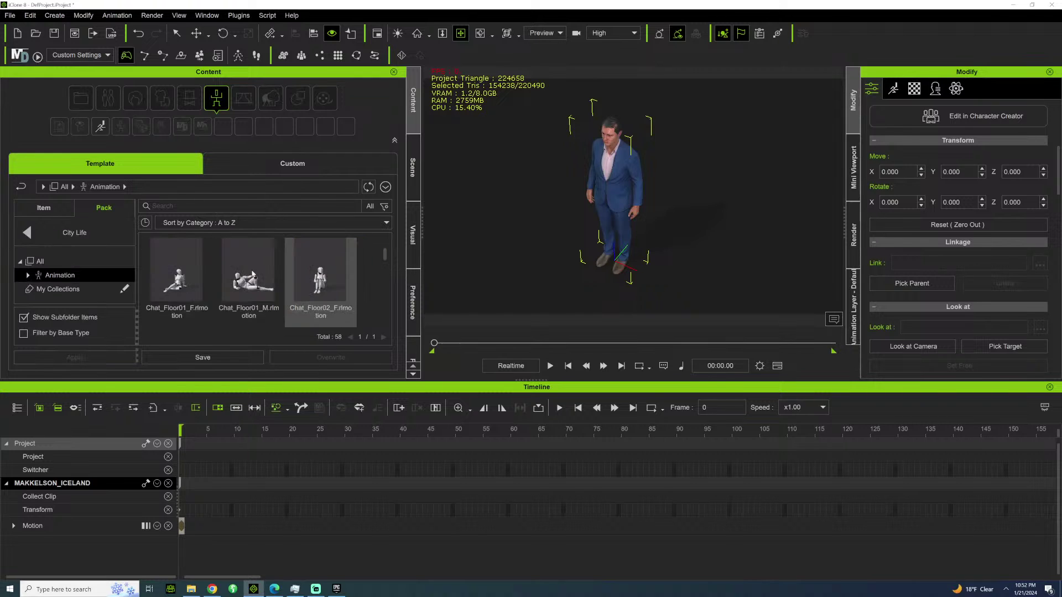
# Find the Waiting_Seat_M motion in the City Life pack and apply it to the Makkelson character.
pyautogui.scroll(-2, 218, 287)
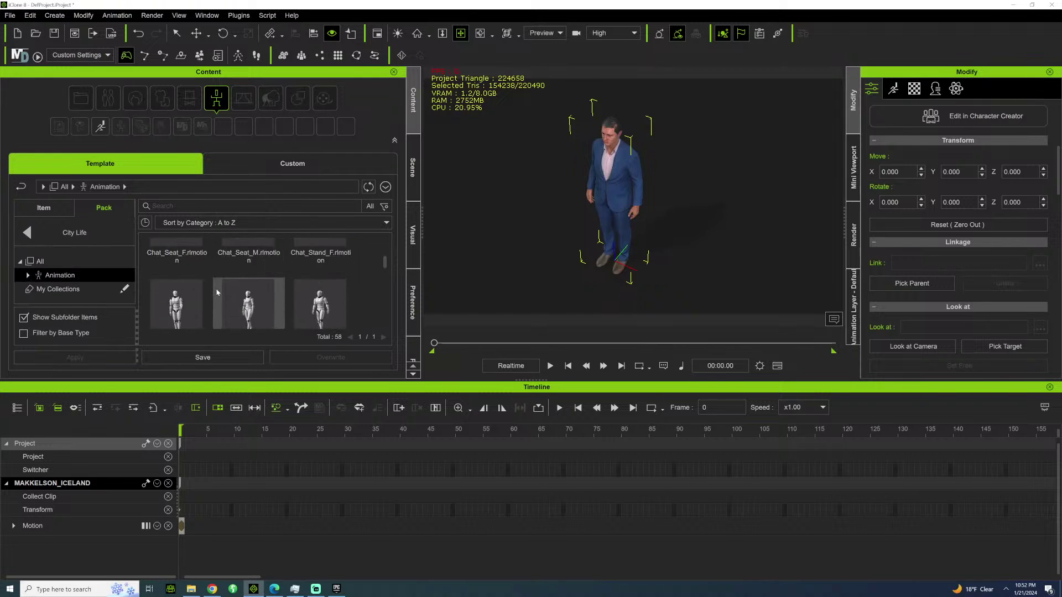
pyautogui.scroll(-1, 227, 290)
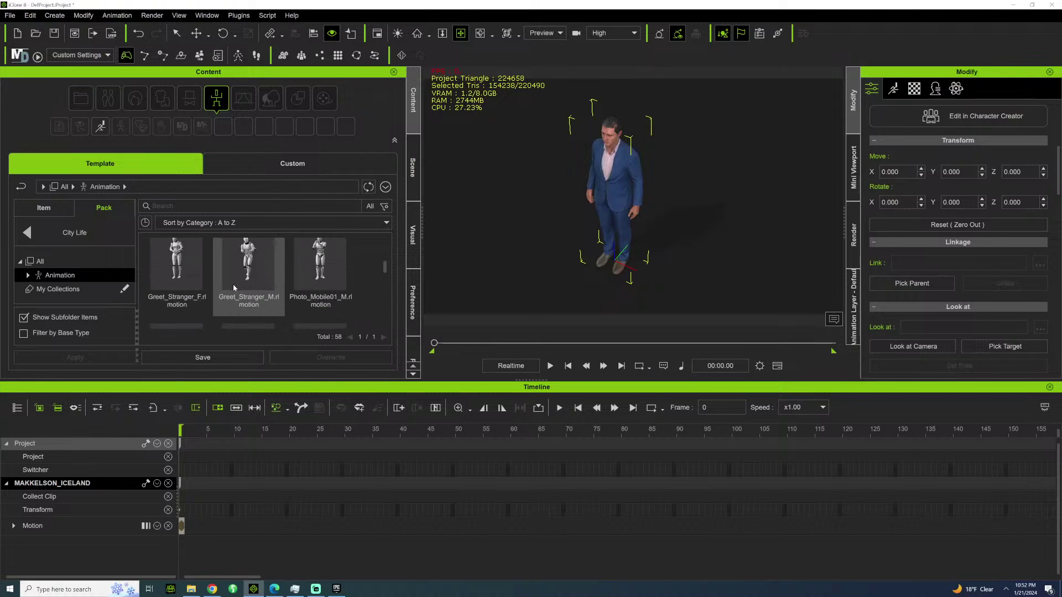
pyautogui.scroll(-3, 236, 286)
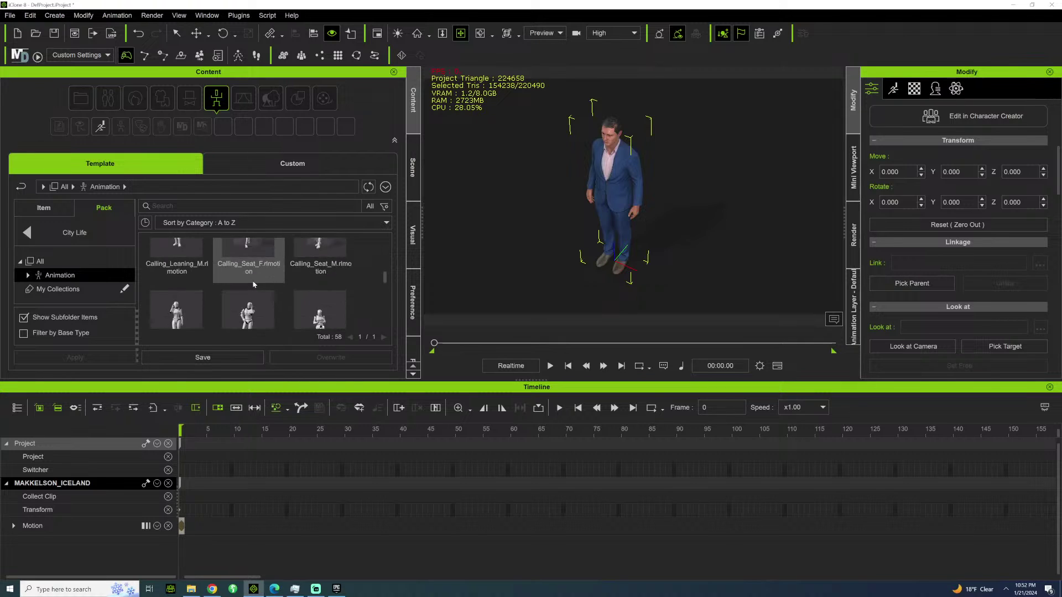
pyautogui.scroll(-5, 254, 280)
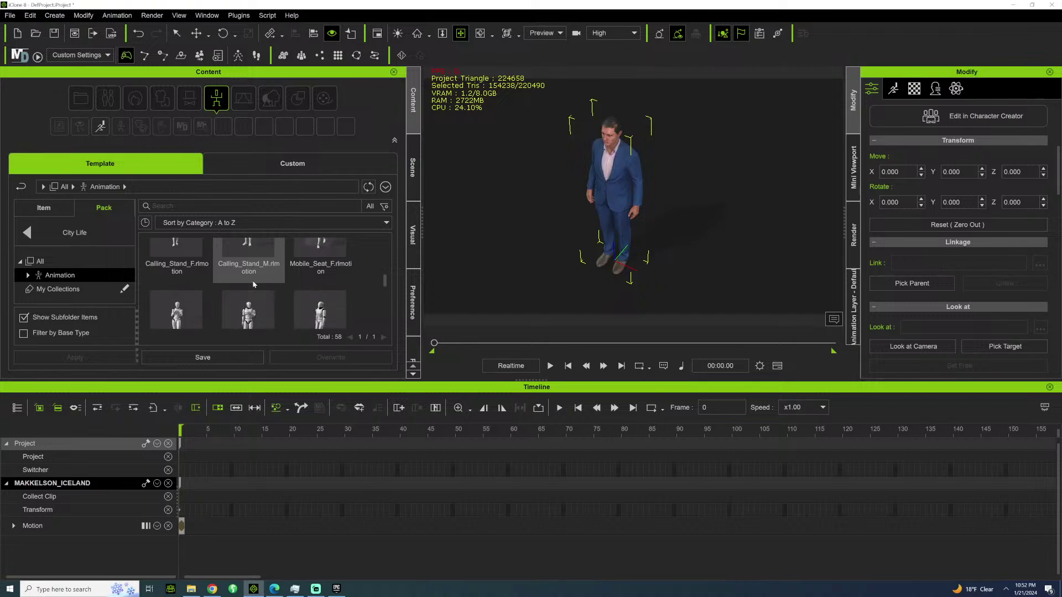
pyautogui.scroll(-2, 256, 270)
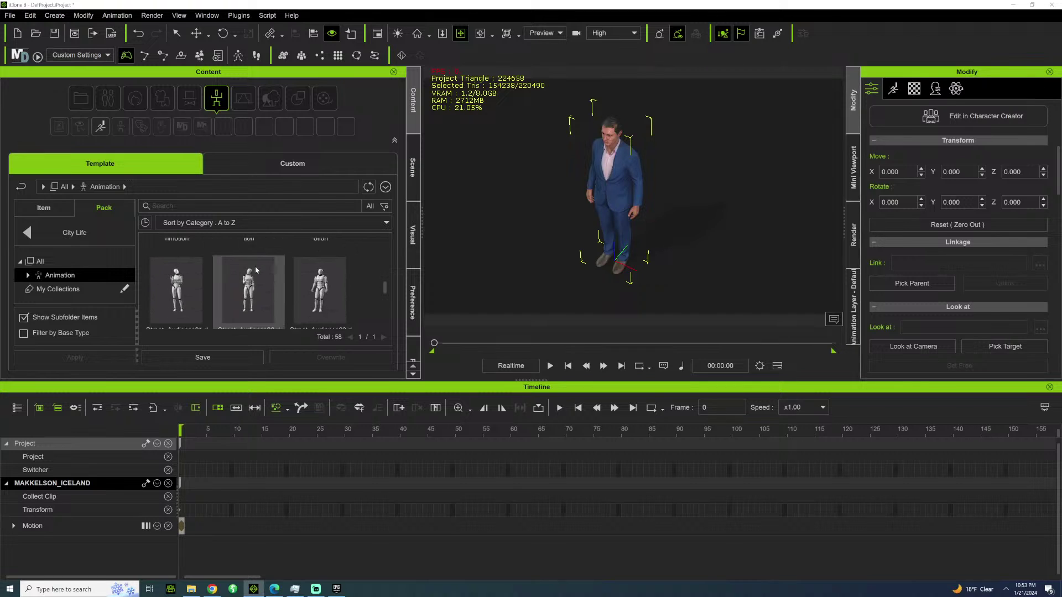
pyautogui.scroll(2, 256, 270)
pyautogui.scroll(1, 282, 279)
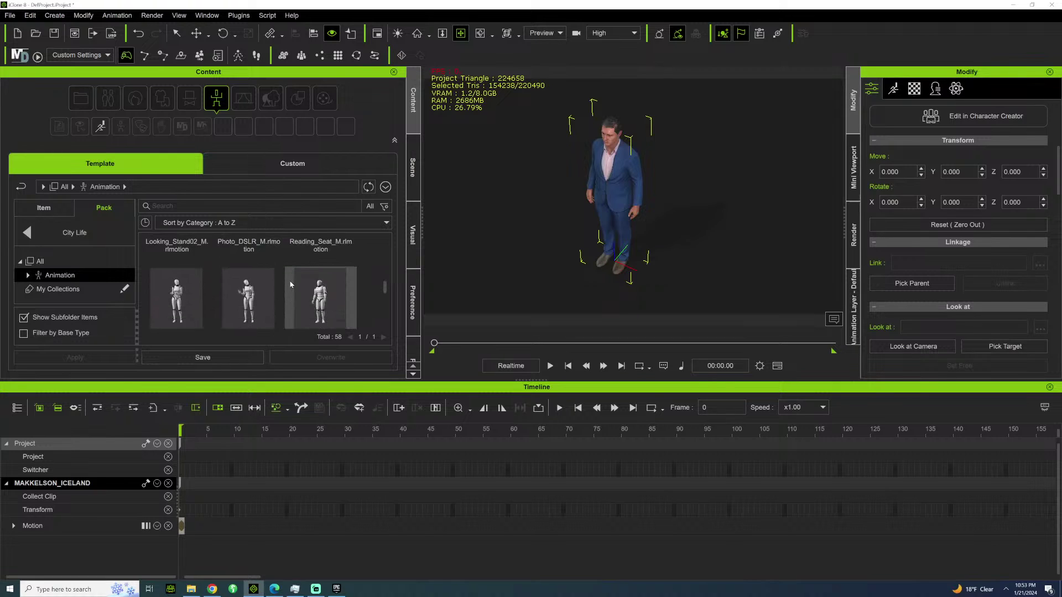
pyautogui.scroll(-3, 292, 284)
pyautogui.doubleClick(311, 271)
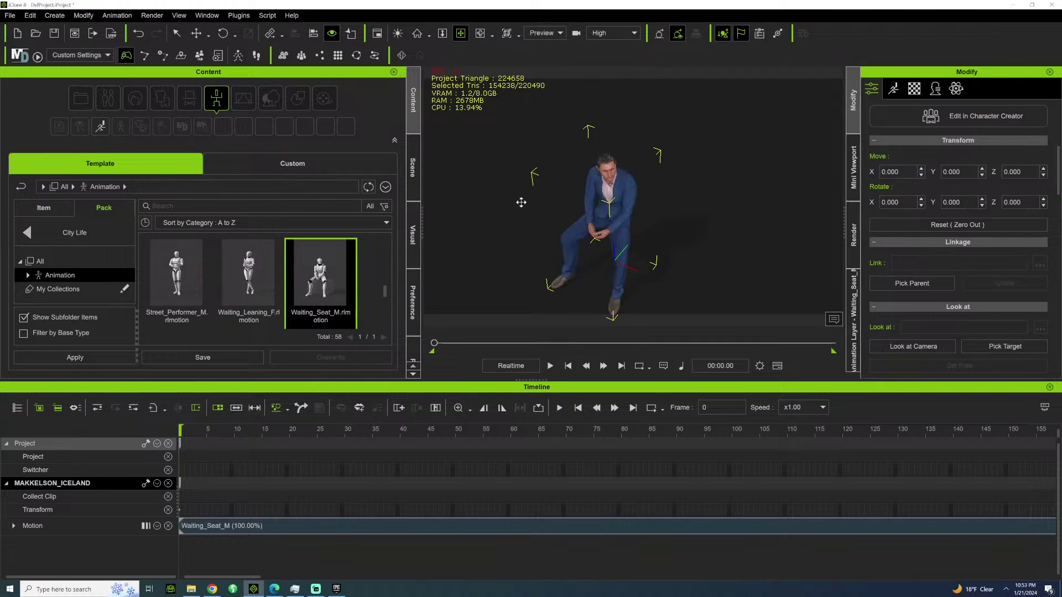
# Deactivate physics on HairBase_Coil, Hair_Base_Receding, Hair_Base_FrontSides and Hair_Top_Brush_foreward under MAKKELSON_ICELAND.
pyautogui.moveTo(484, 152); pyautogui.dragTo(510, 137)
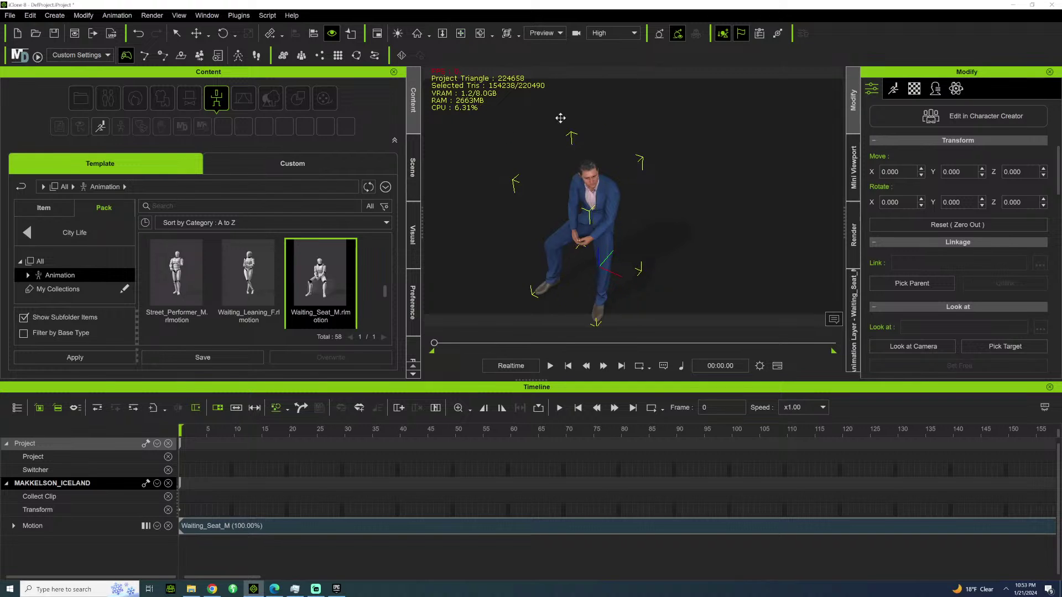
pyautogui.click(412, 166)
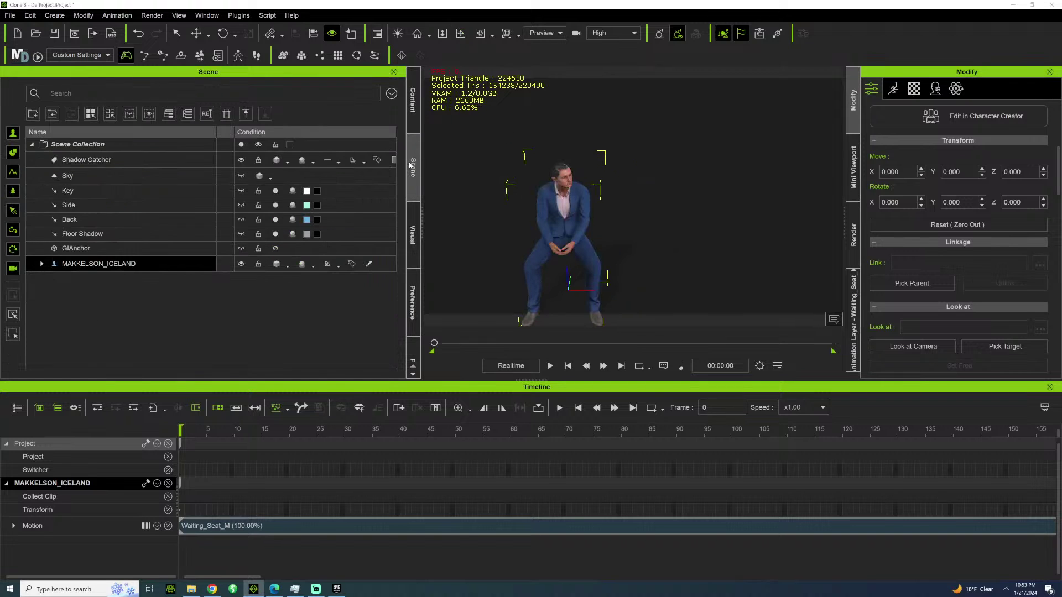
pyautogui.click(41, 266)
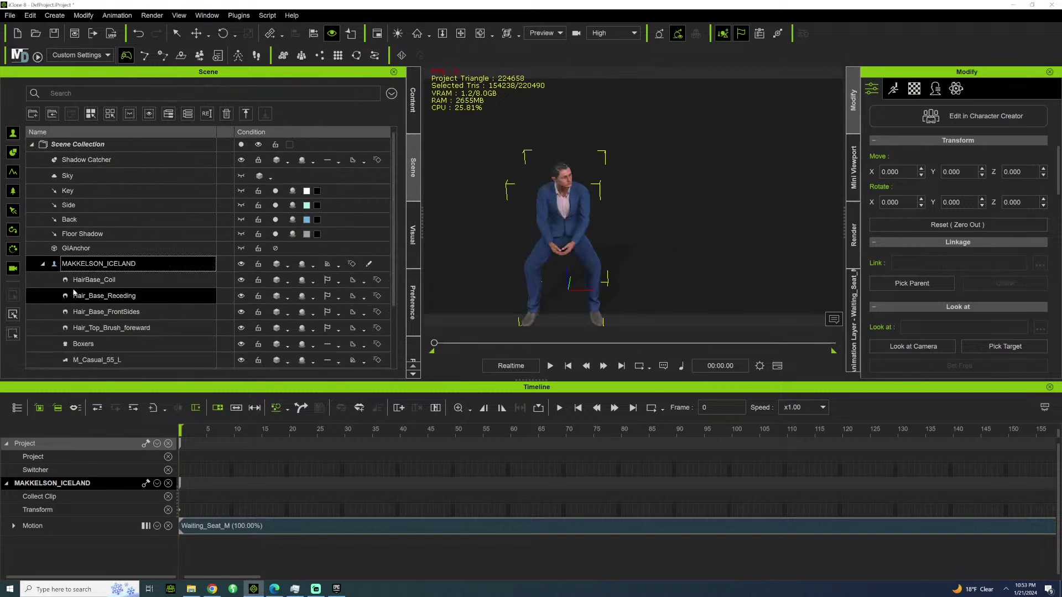
pyautogui.click(956, 88)
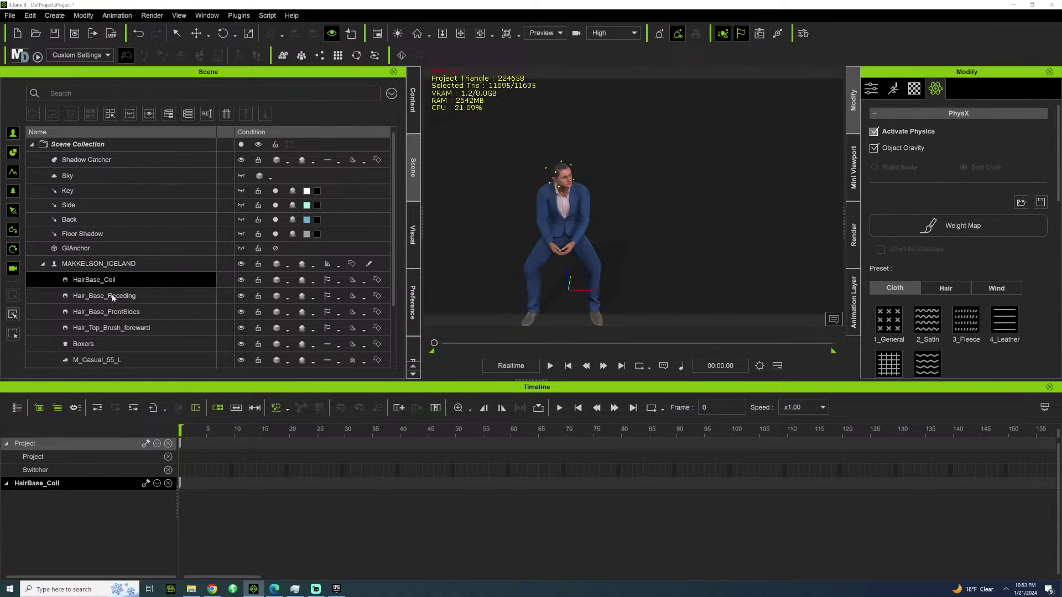
pyautogui.click(83, 297)
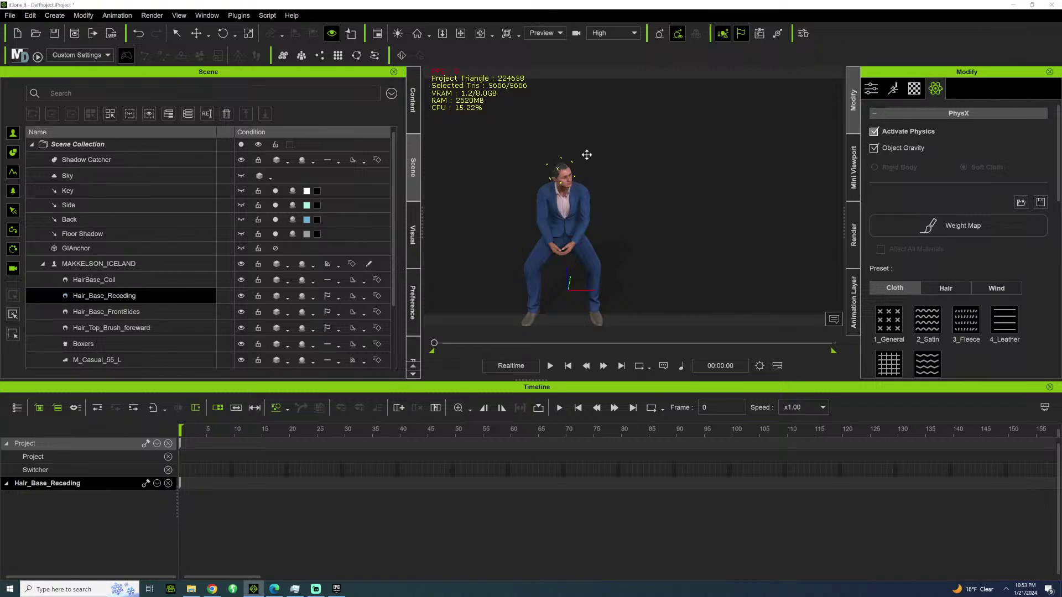
pyautogui.click(127, 312)
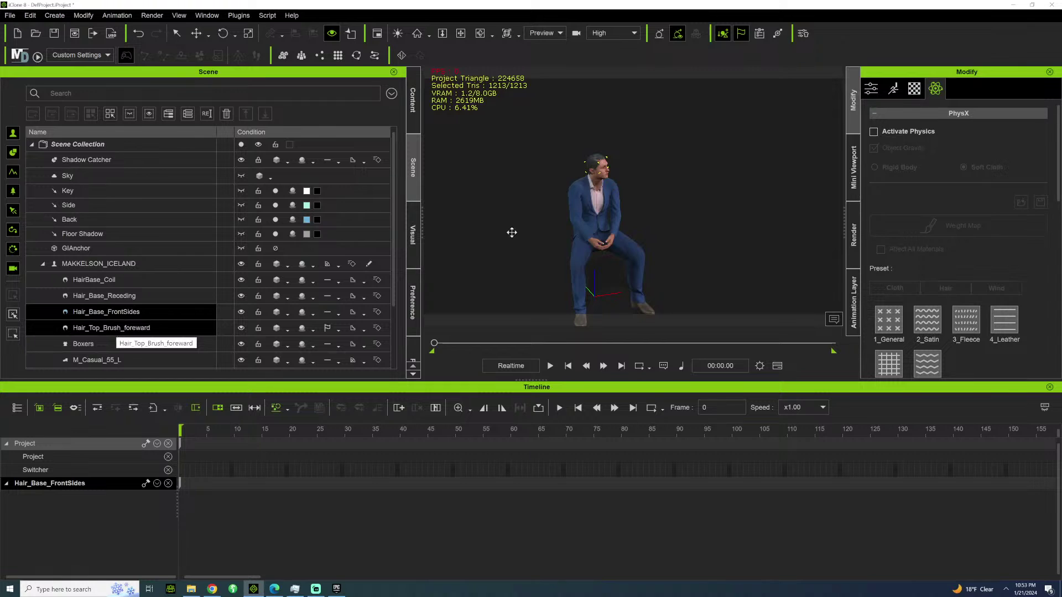
pyautogui.click(874, 131)
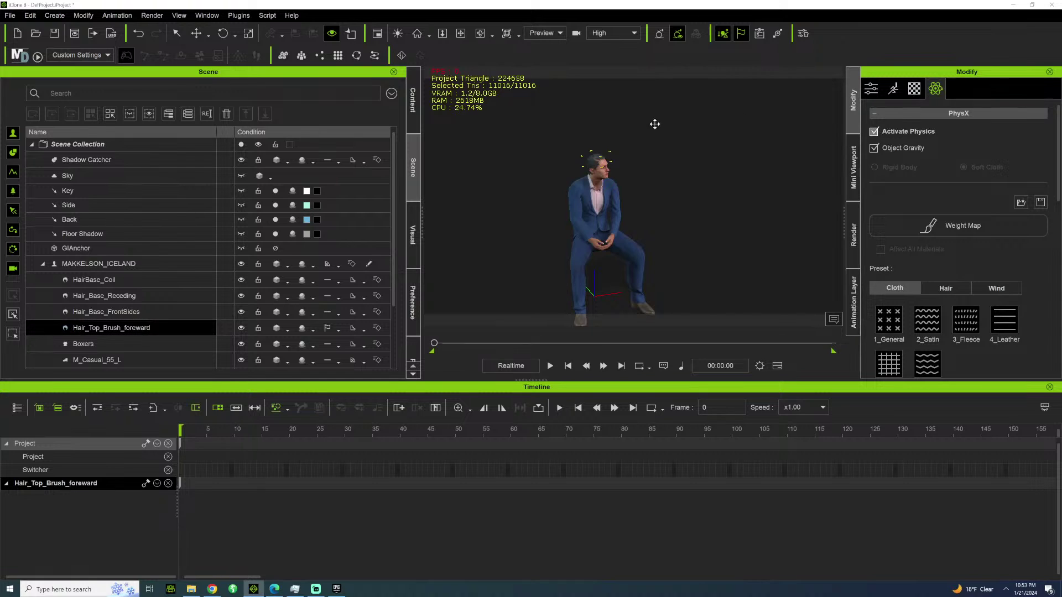
pyautogui.press('space')
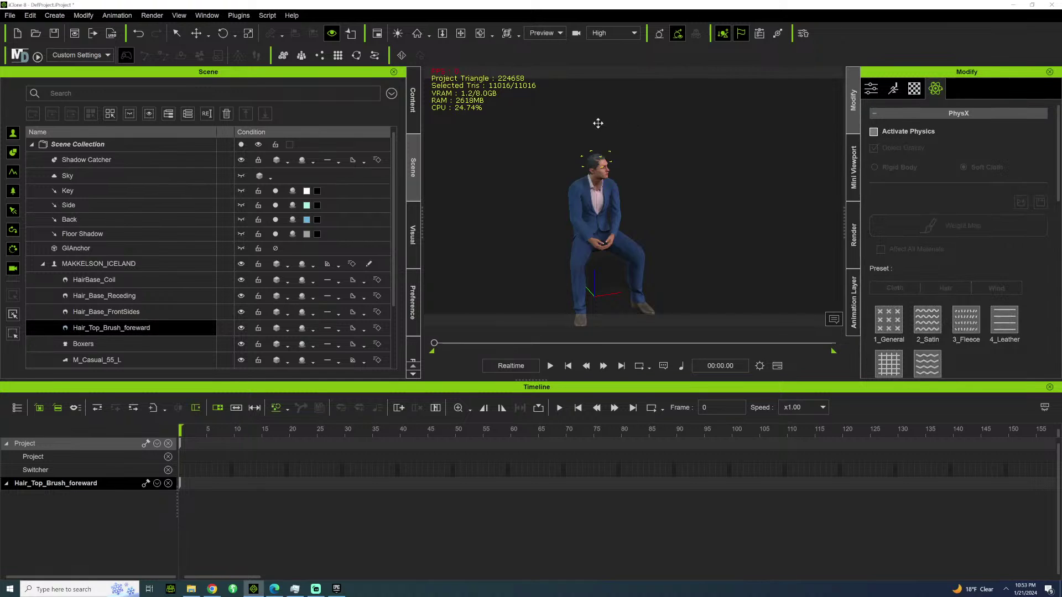
# Select MAKKELSON_ICELAND, play the seated waiting motion to check it from the side, and stop playback.
pyautogui.moveTo(594, 121); pyautogui.dragTo(450, 134, button='middle')
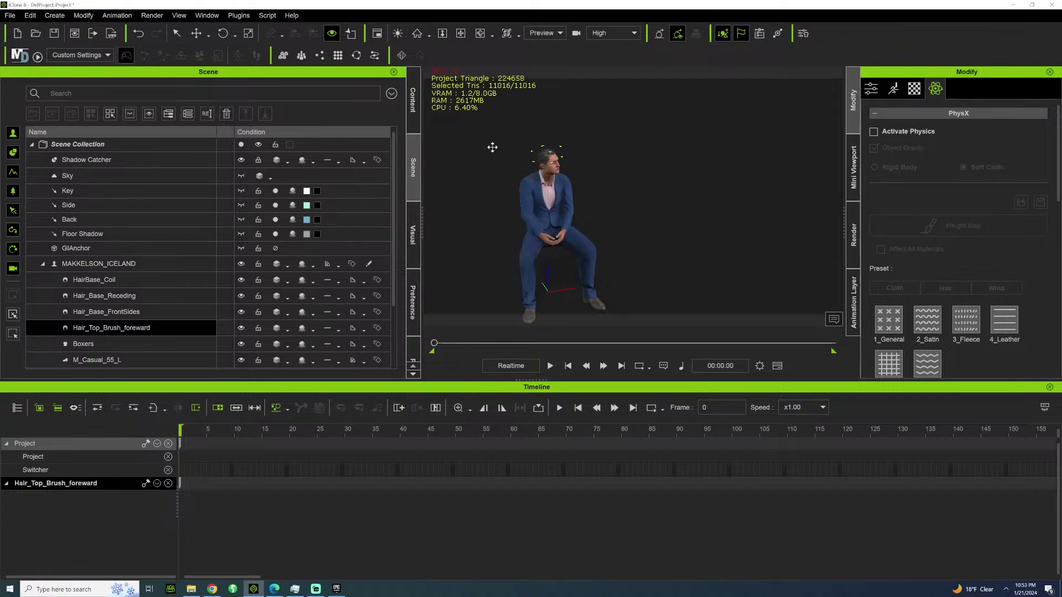
pyautogui.click(74, 265)
pyautogui.moveTo(555, 149); pyautogui.dragTo(632, 131)
pyautogui.press('space')
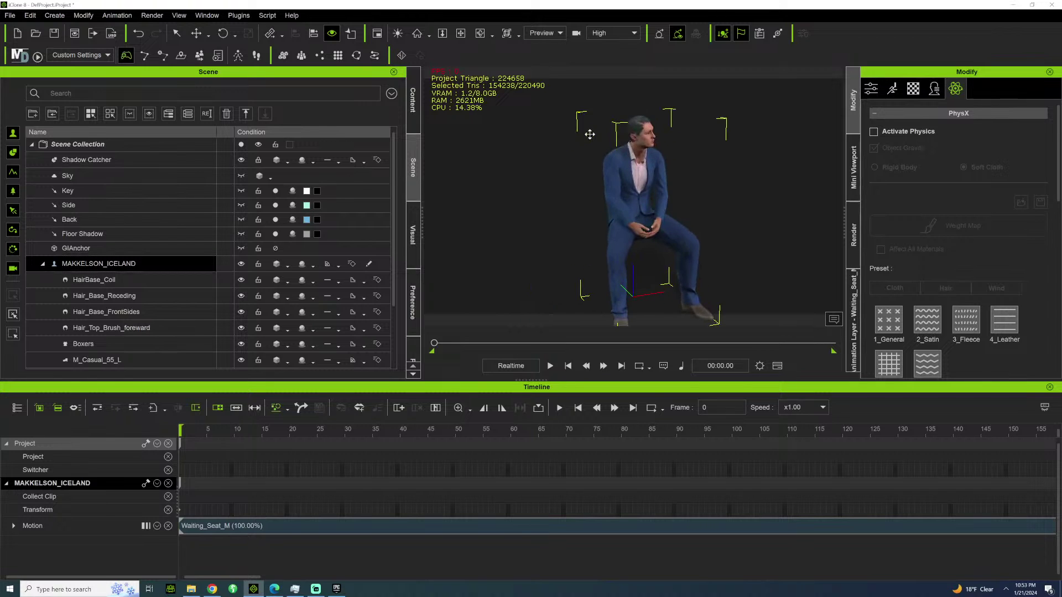
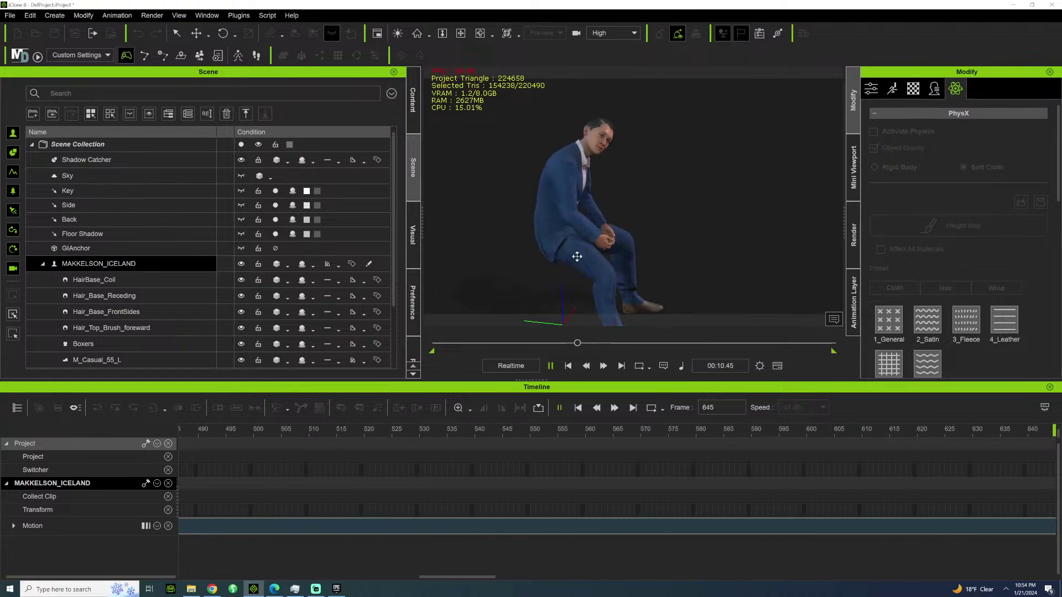
pyautogui.press('space')
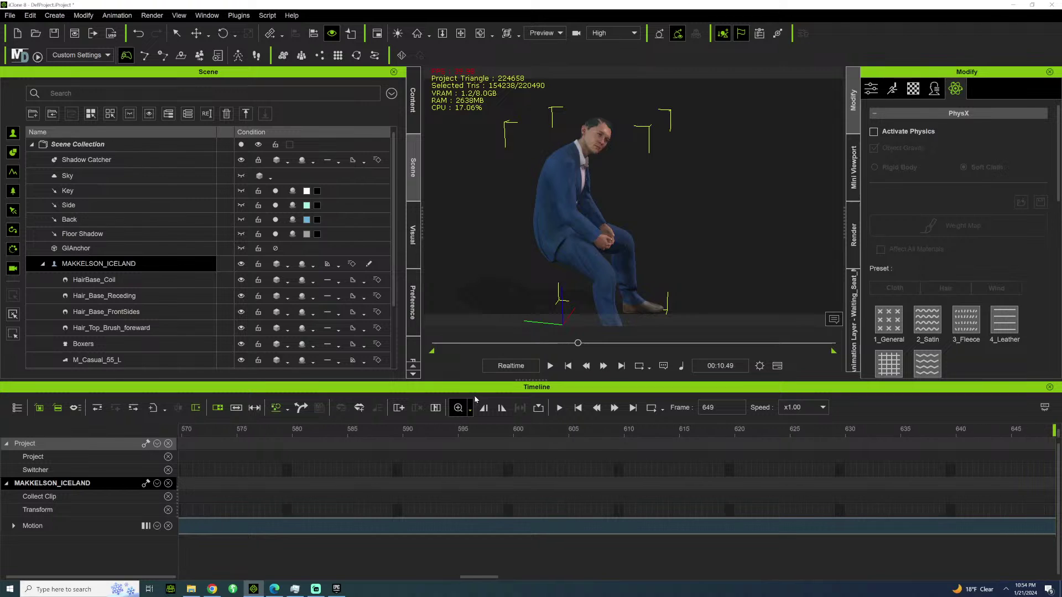
# Fit the timeline to the whole project, extend the Waiting_Seat_M clip beyond its end, and stretch it to slow it to 57.23% speed.
pyautogui.click(475, 399)
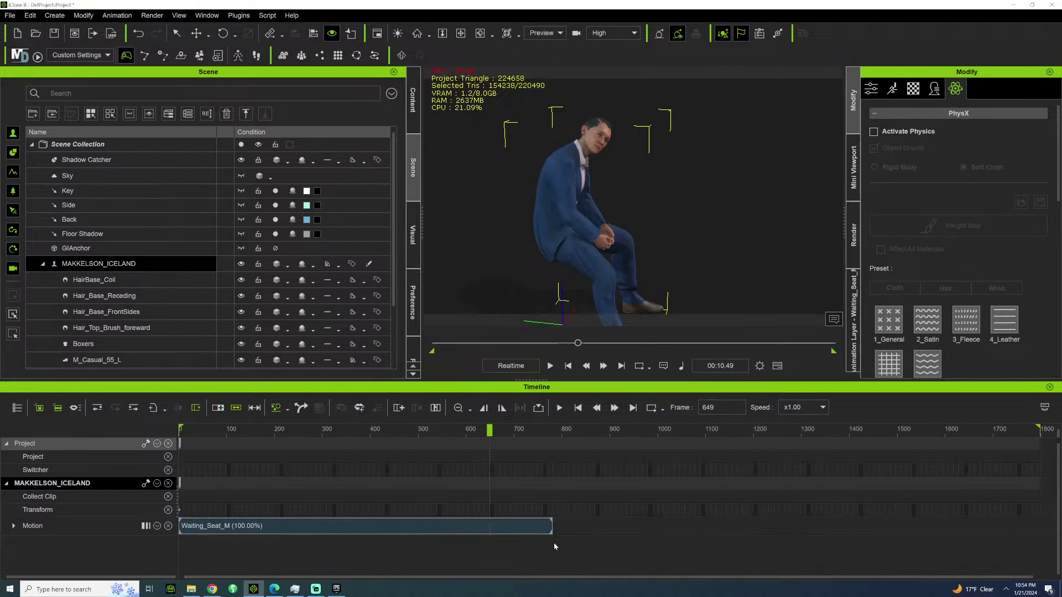
pyautogui.moveTo(552, 526); pyautogui.dragTo(736, 528)
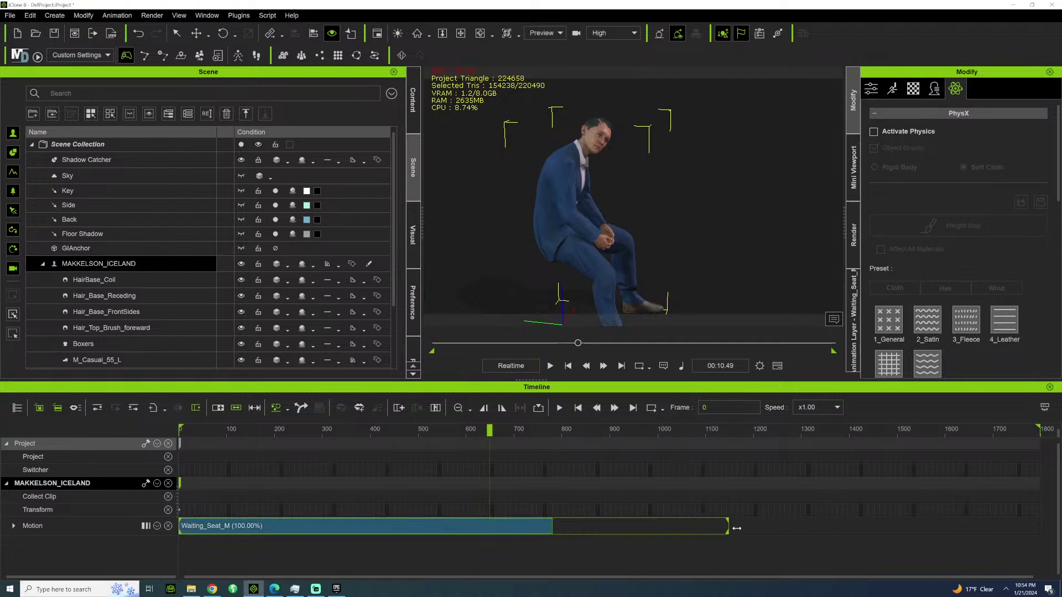
pyautogui.moveTo(548, 529); pyautogui.dragTo(293, 531)
pyautogui.moveTo(550, 530); pyautogui.dragTo(830, 536)
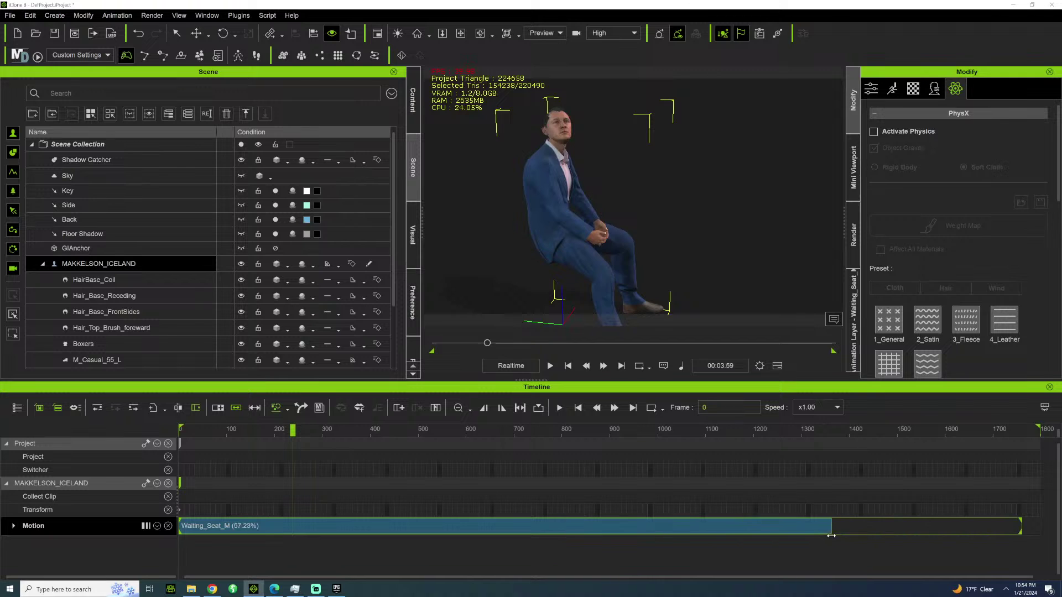
# Play the slowed seated motion from near the start and examine the character's head and upper body from several angles.
pyautogui.click(190, 434)
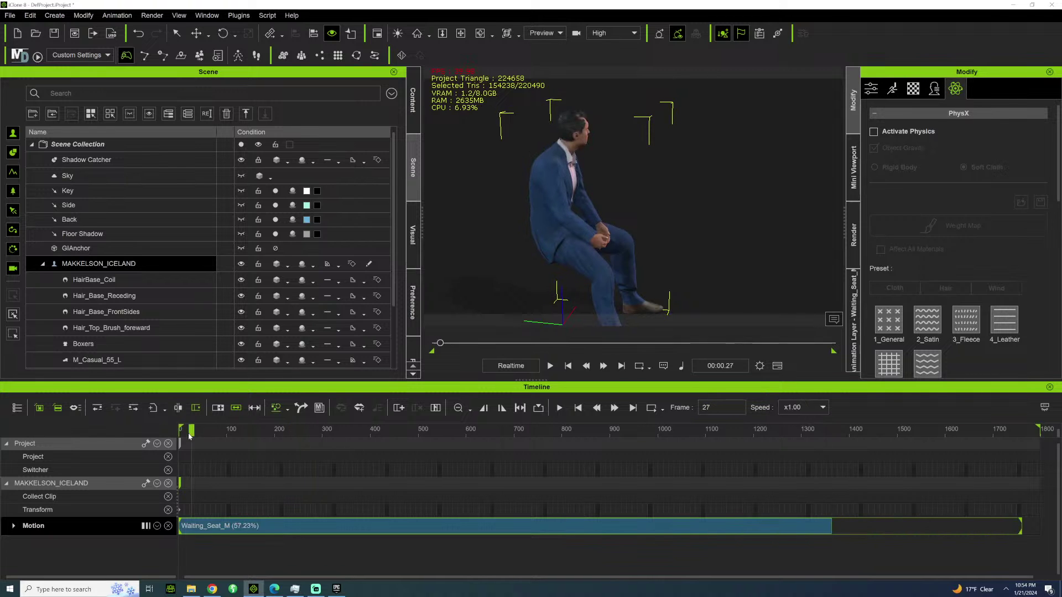
pyautogui.press('space')
pyautogui.scroll(5, 562, 123)
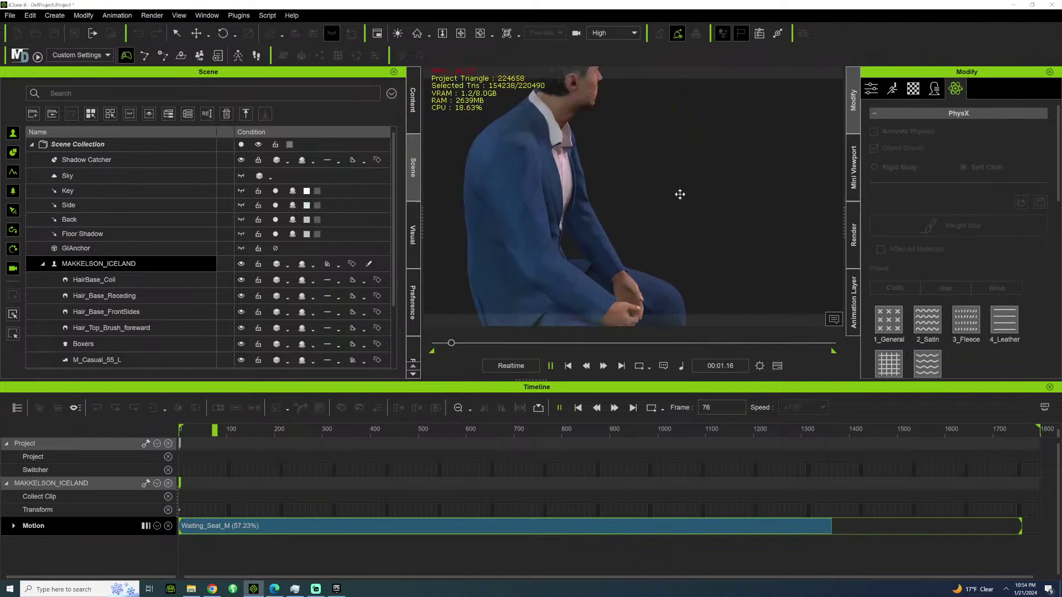
pyautogui.moveTo(681, 194); pyautogui.dragTo(482, 163, button='right')
pyautogui.moveTo(462, 223); pyautogui.dragTo(689, 203, button='right')
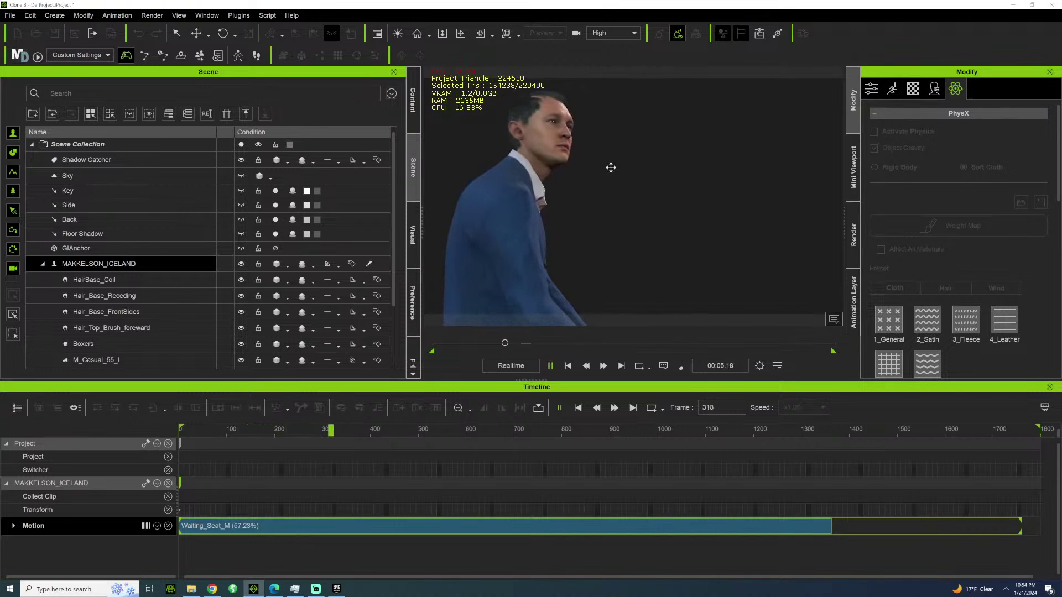
pyautogui.moveTo(609, 166); pyautogui.dragTo(200, 253, button='right')
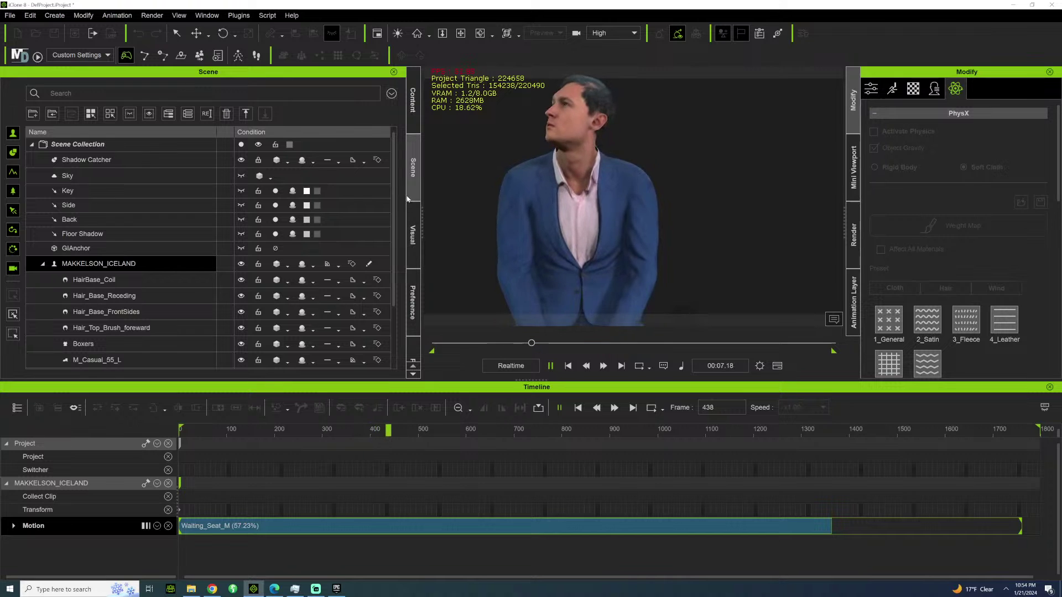
pyautogui.press('space')
pyautogui.scroll(-5, 575, 156)
pyautogui.moveTo(559, 221); pyautogui.dragTo(935, 163, button='right')
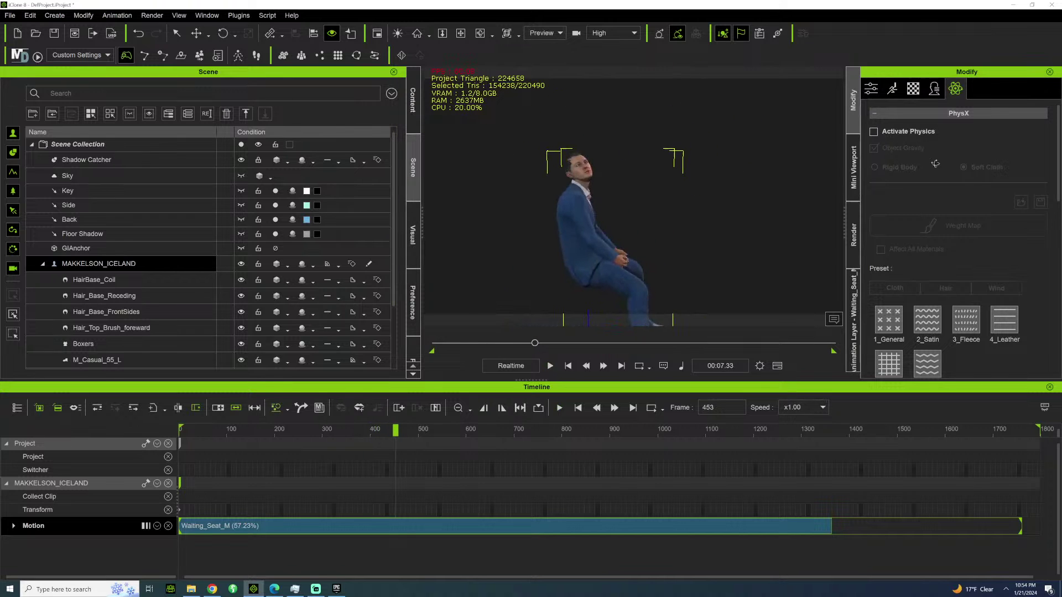
# Create a sphere primitive in front of the seated character and remove its object animation.
pyautogui.scroll(5, 656, 186)
pyautogui.scroll(-6, 528, 197)
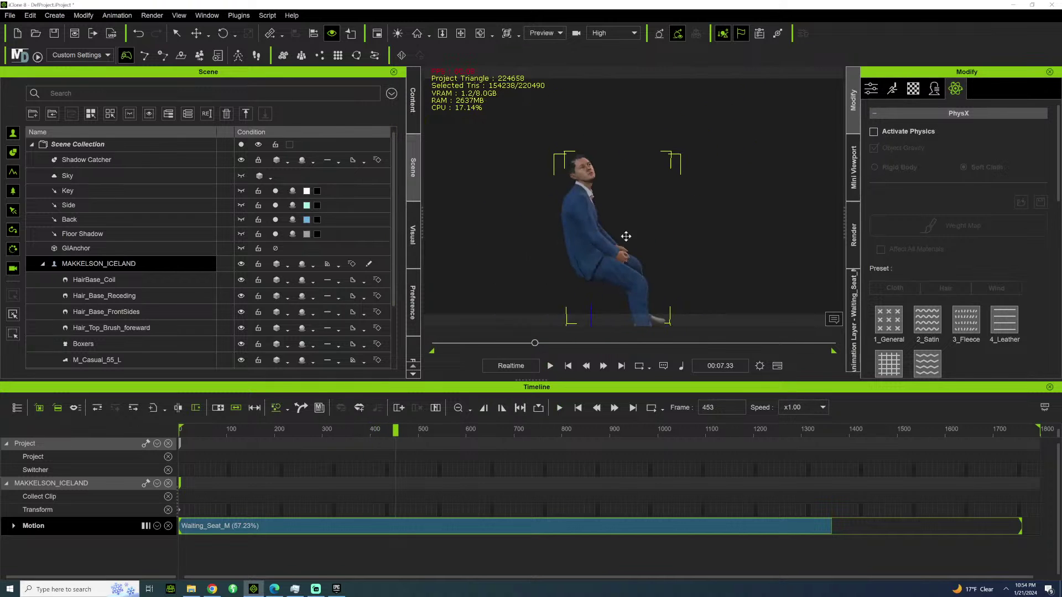
pyautogui.moveTo(626, 237); pyautogui.dragTo(555, 149, button='right')
pyautogui.moveTo(555, 149); pyautogui.dragTo(567, 158, button='middle')
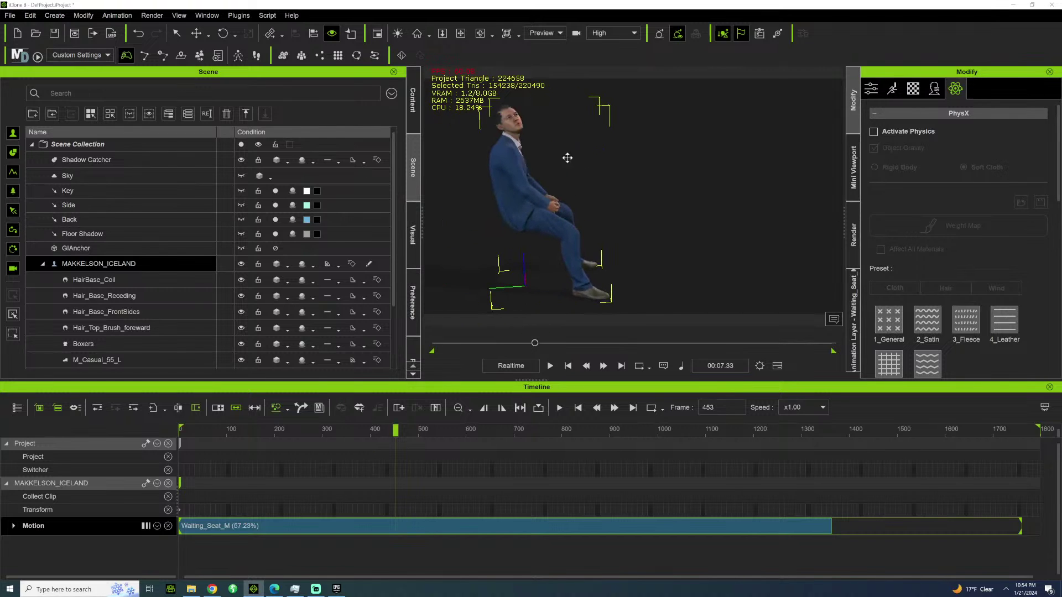
pyautogui.click(58, 17)
pyautogui.moveTo(110, 31)
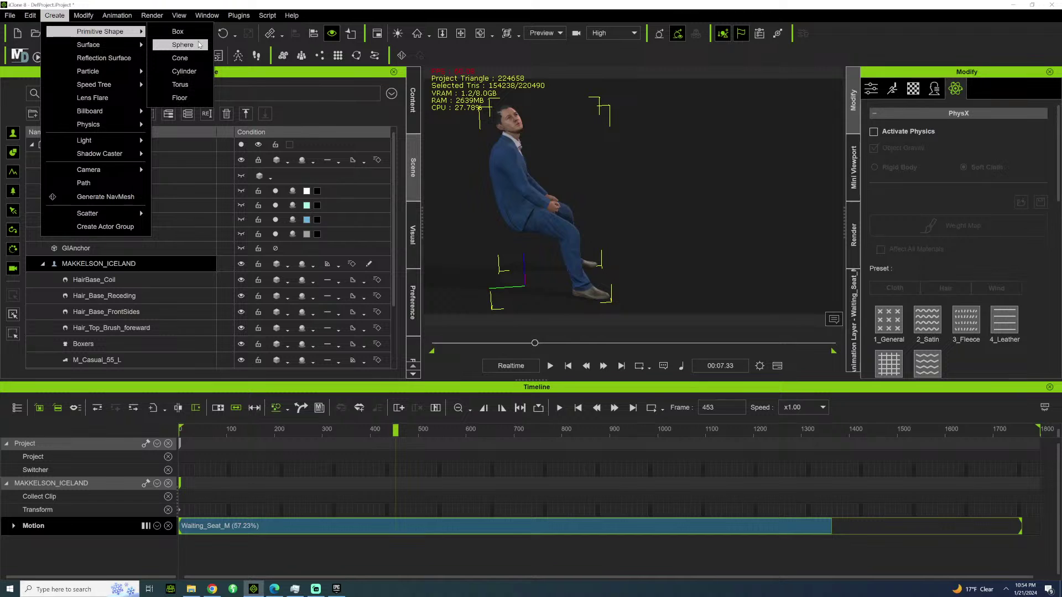
pyautogui.click(184, 44)
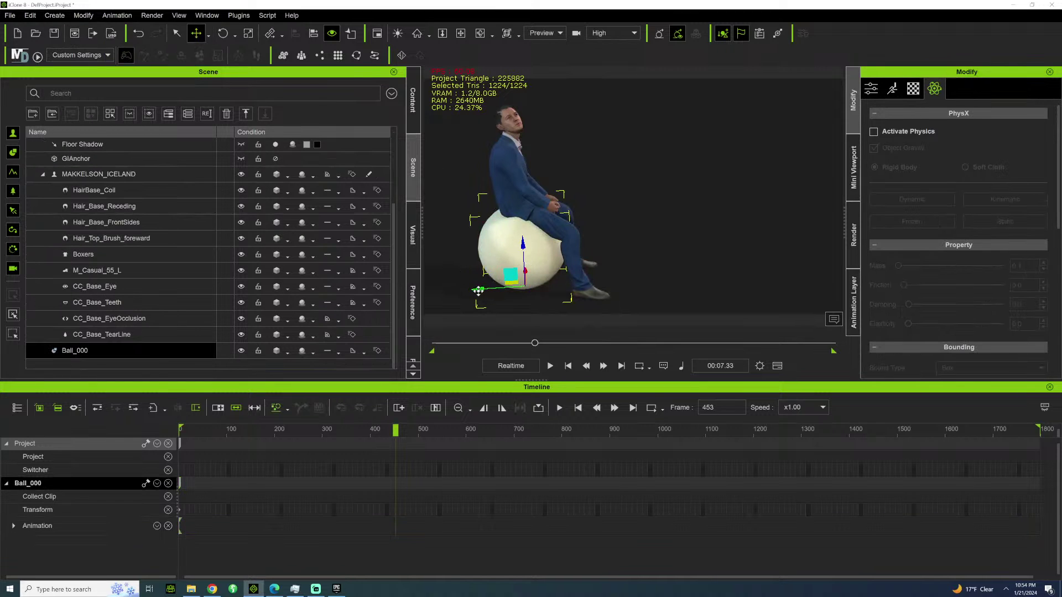
pyautogui.moveTo(478, 289); pyautogui.dragTo(670, 277)
pyautogui.rightClick(724, 202)
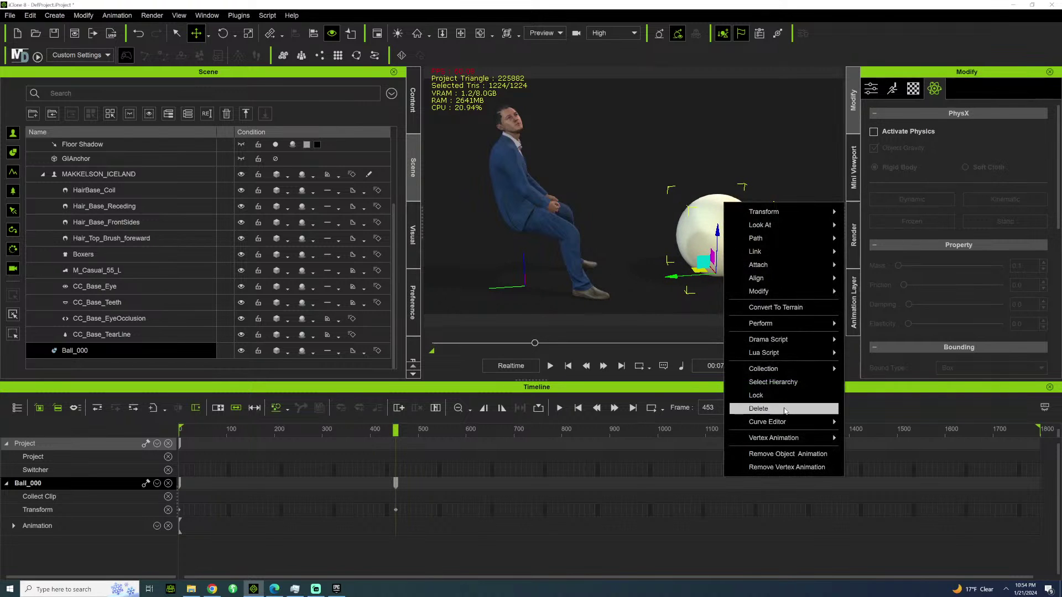
pyautogui.click(796, 454)
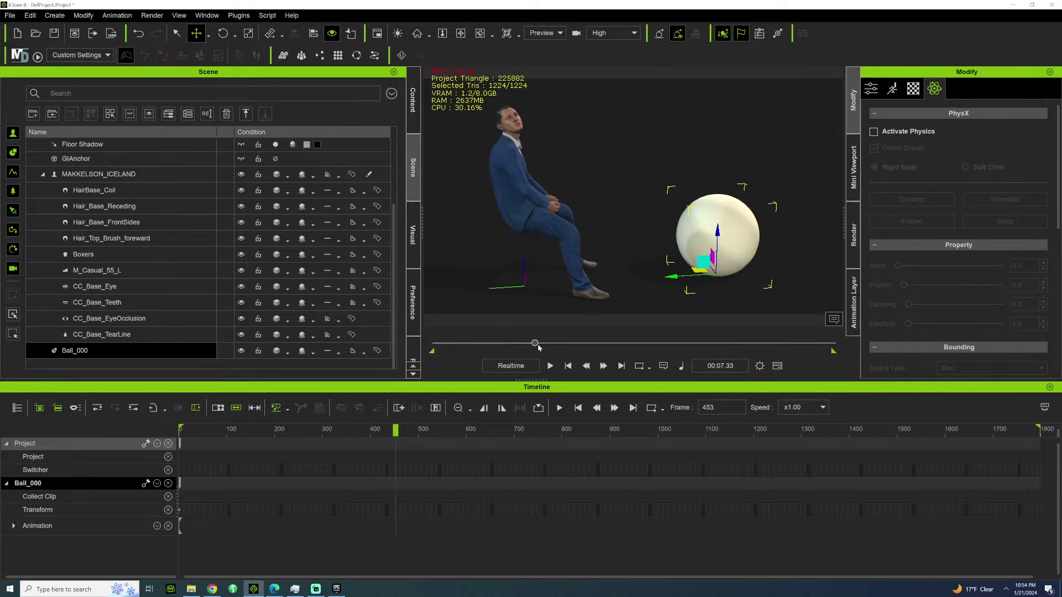
# Return to frame 0, select the seated MAKKELSON_ICELAND character, and make him look at the sphere as a target.
pyautogui.moveTo(537, 345); pyautogui.dragTo(402, 352)
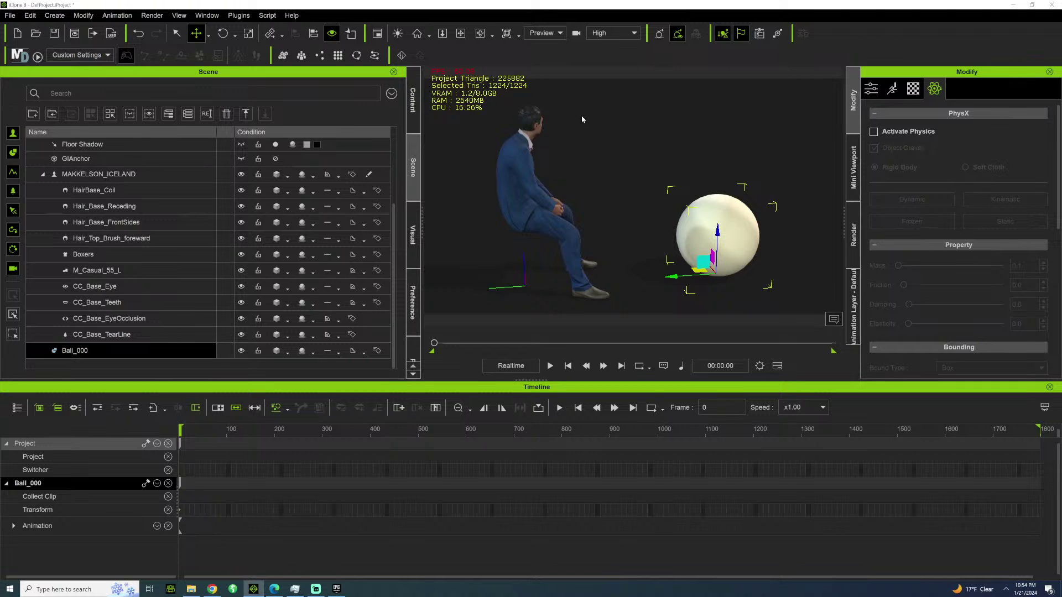
pyautogui.click(532, 117)
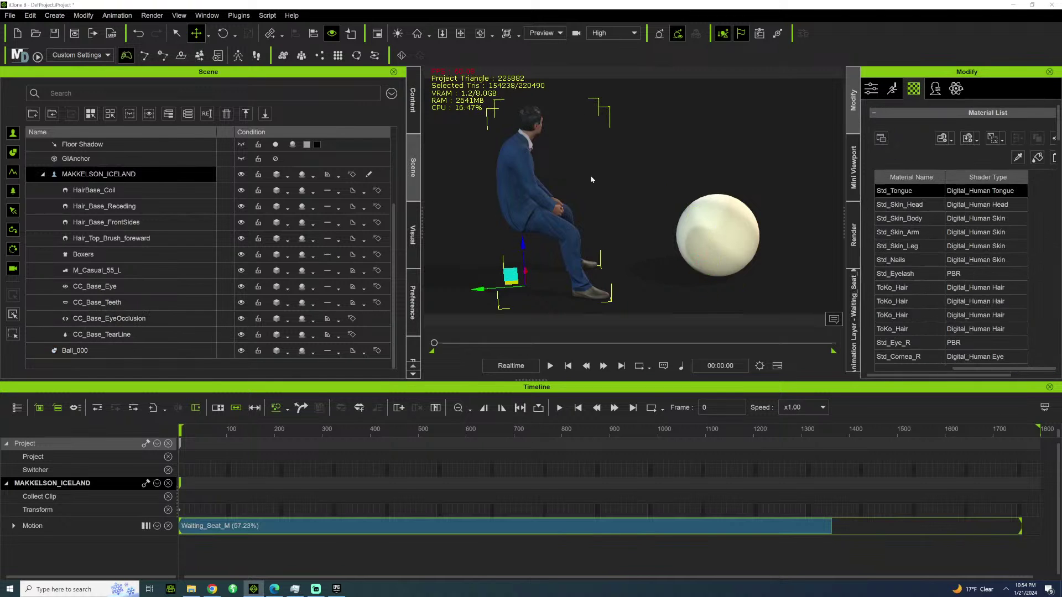
pyautogui.rightClick(660, 135)
pyautogui.moveTo(698, 158)
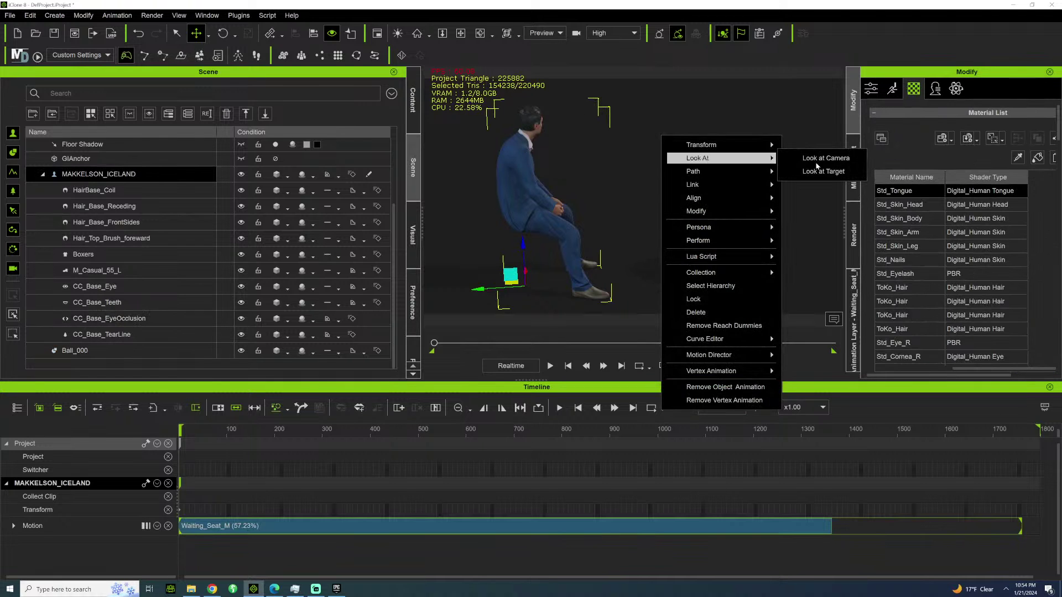
pyautogui.click(807, 170)
pyautogui.click(713, 229)
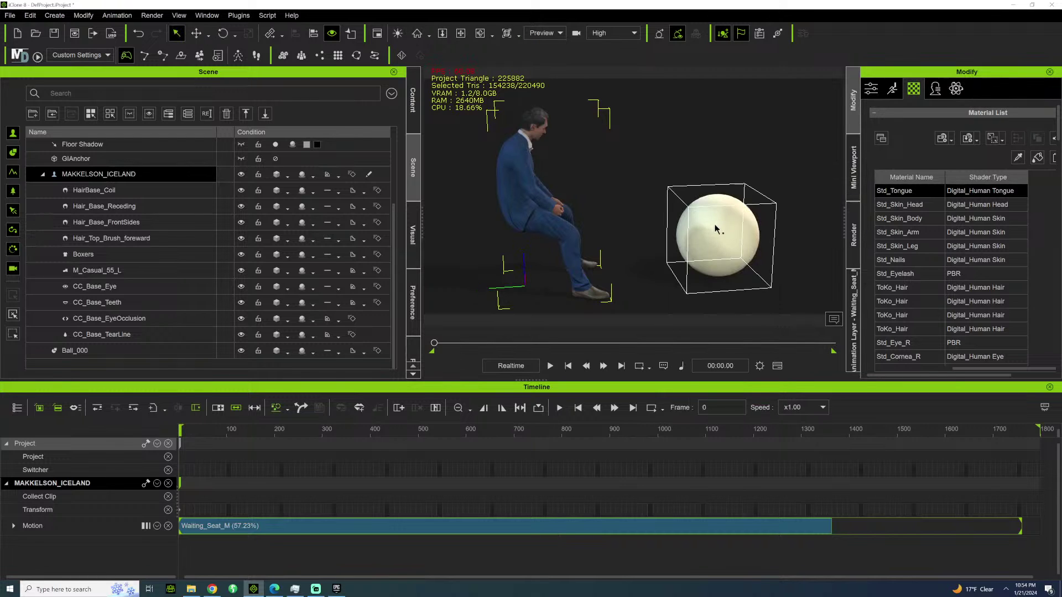
# Play the seated motion with the look-at target and examine the character's head and upper body from the front and sides.
pyautogui.moveTo(570, 130); pyautogui.dragTo(621, 197, button='middle')
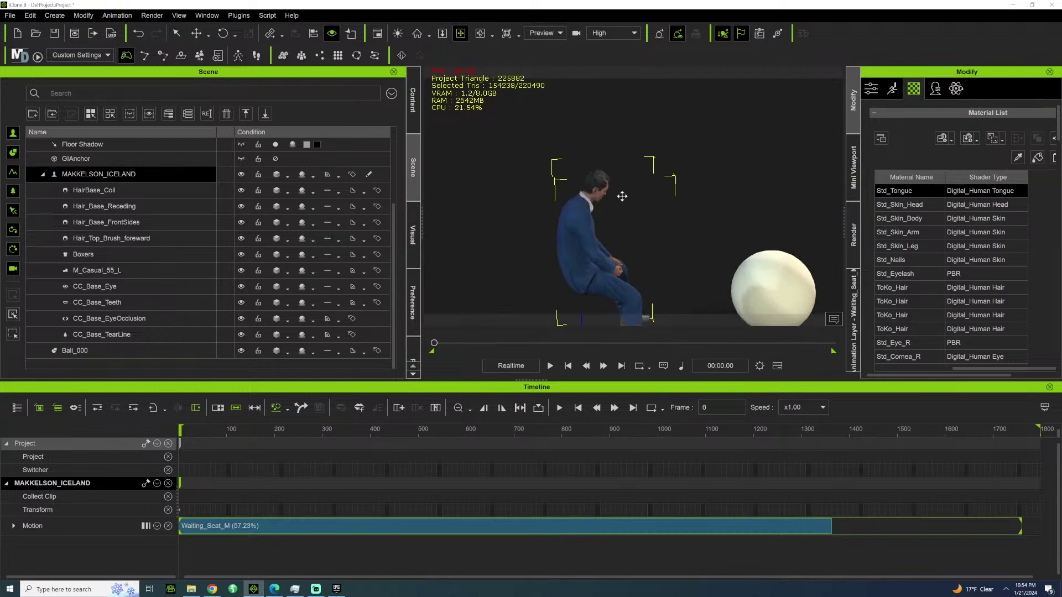
pyautogui.moveTo(621, 197); pyautogui.dragTo(558, 210, button='right')
pyautogui.scroll(4, 687, 246)
pyautogui.press('space')
pyautogui.moveTo(688, 246); pyautogui.dragTo(805, 217, button='right')
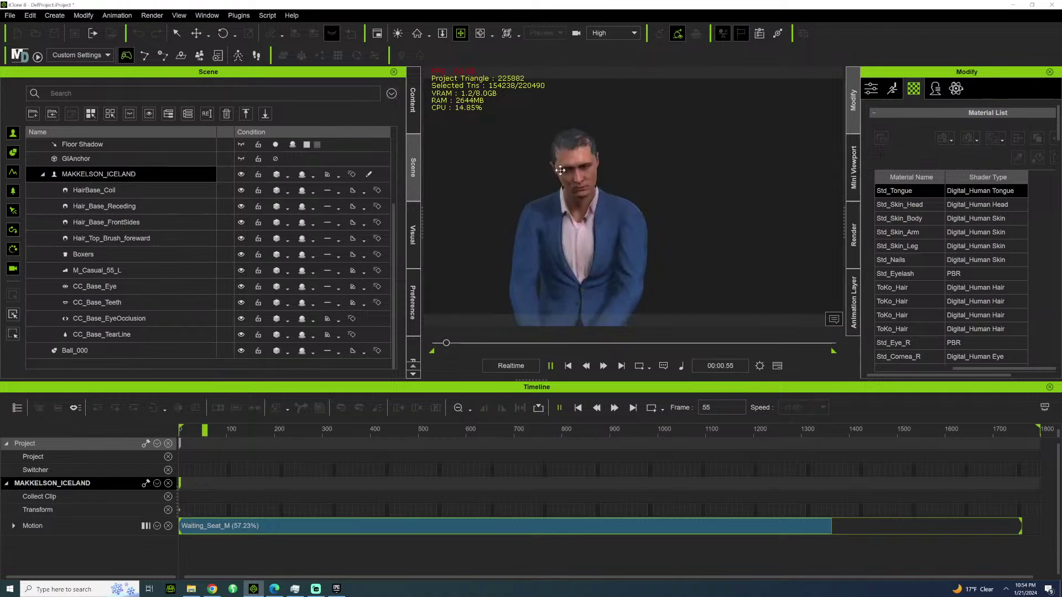
pyautogui.moveTo(608, 153); pyautogui.dragTo(602, 201, button='middle')
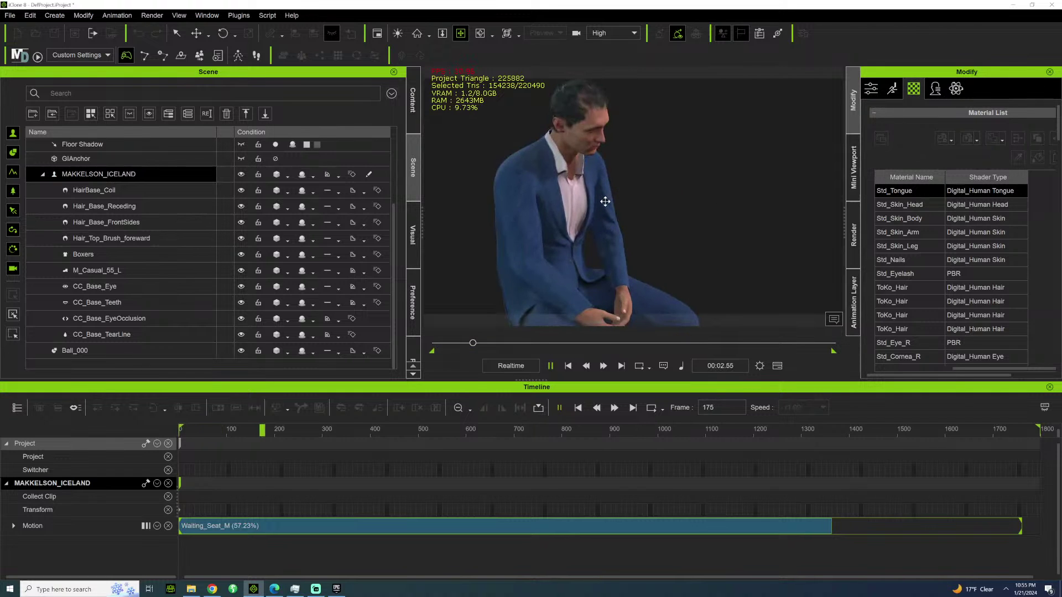
pyautogui.moveTo(599, 204); pyautogui.dragTo(383, 199, button='right')
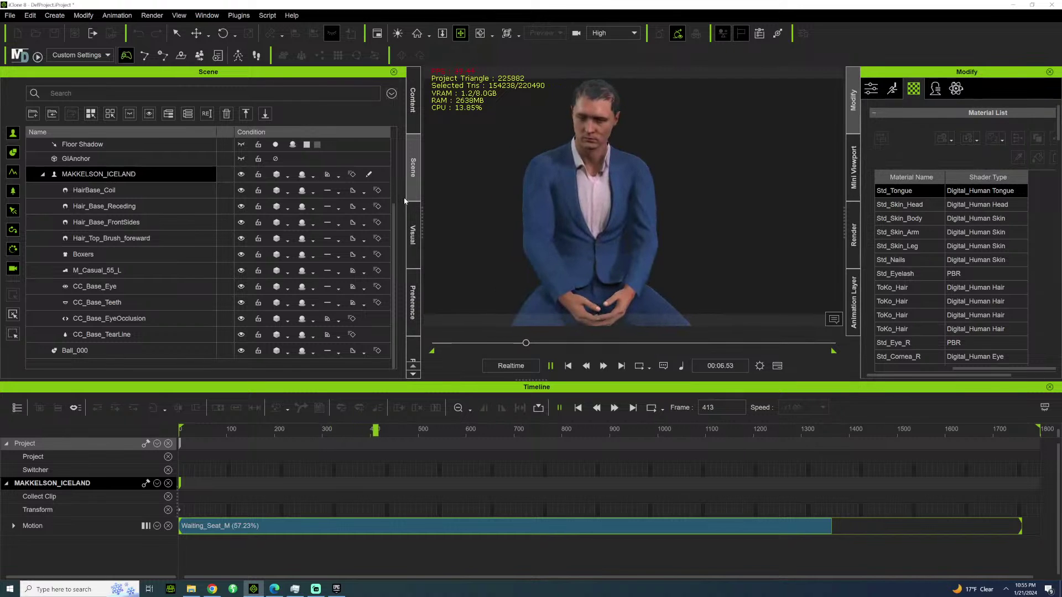
pyautogui.moveTo(497, 227); pyautogui.dragTo(672, 234, button='right')
pyautogui.scroll(3, 671, 236)
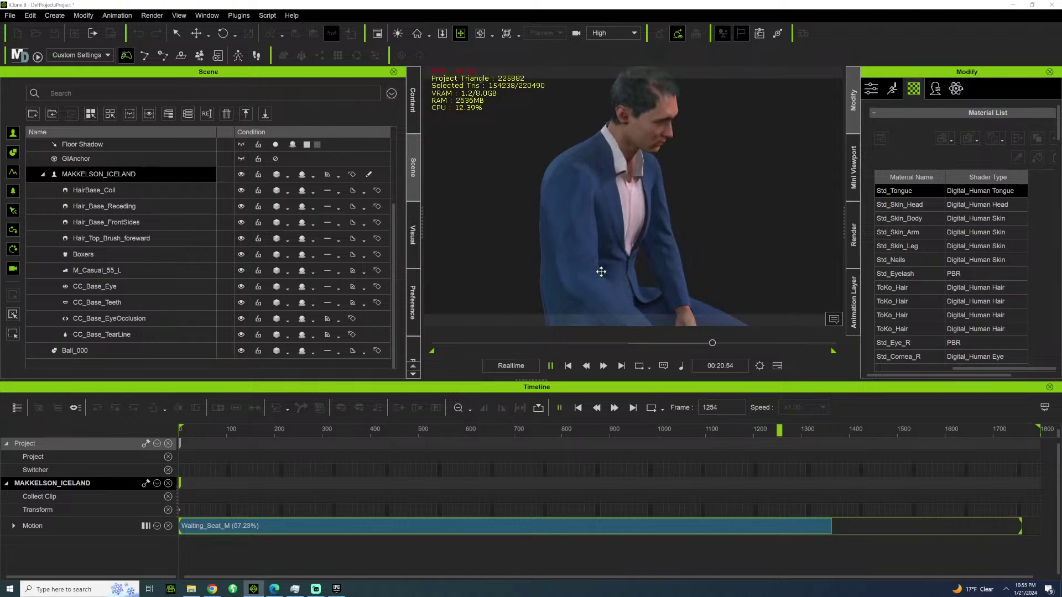
pyautogui.press('space')
# Open the Digital Soul pack in the Expression animation library and go to its 5.Feel_Dislike category.
pyautogui.click(413, 100)
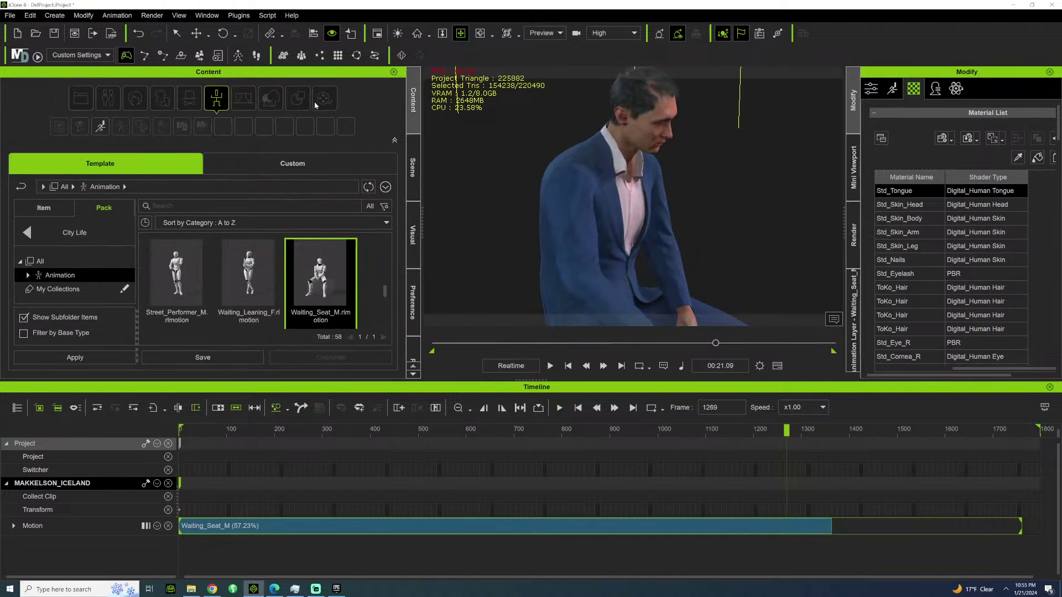
pyautogui.click(27, 232)
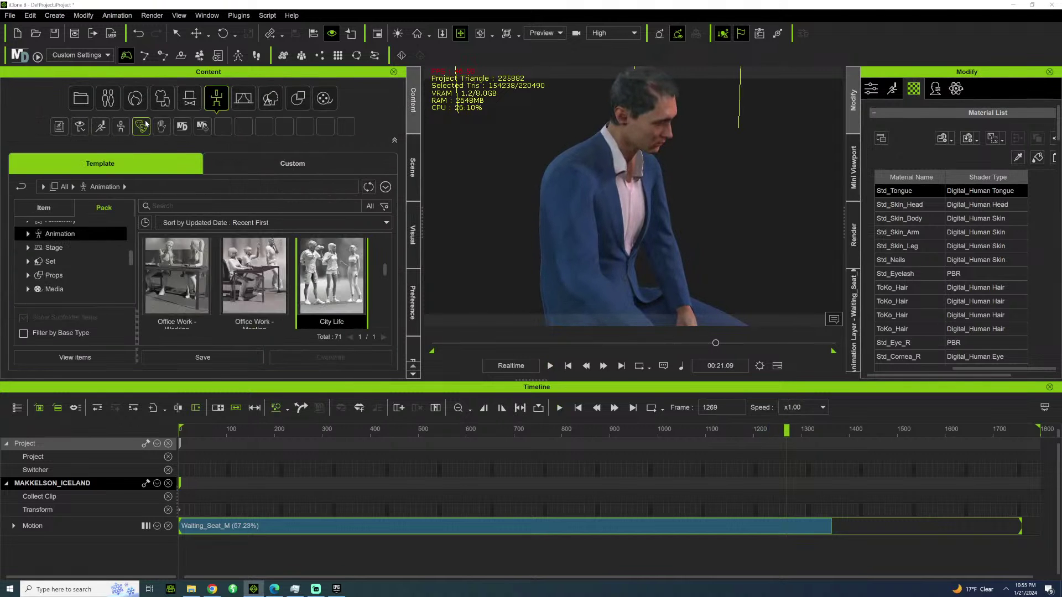
pyautogui.click(140, 125)
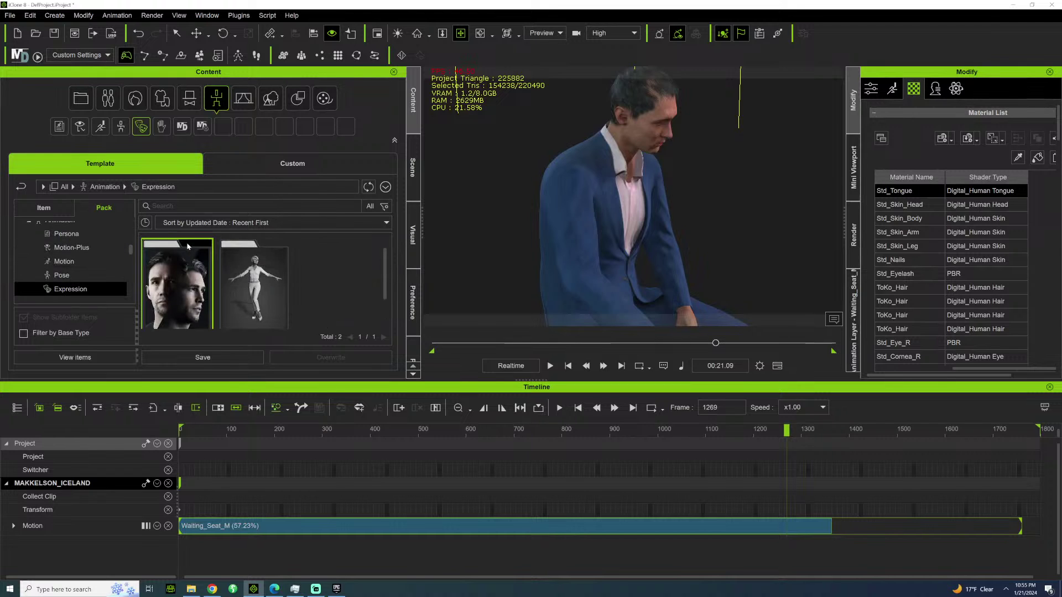
pyautogui.doubleClick(177, 275)
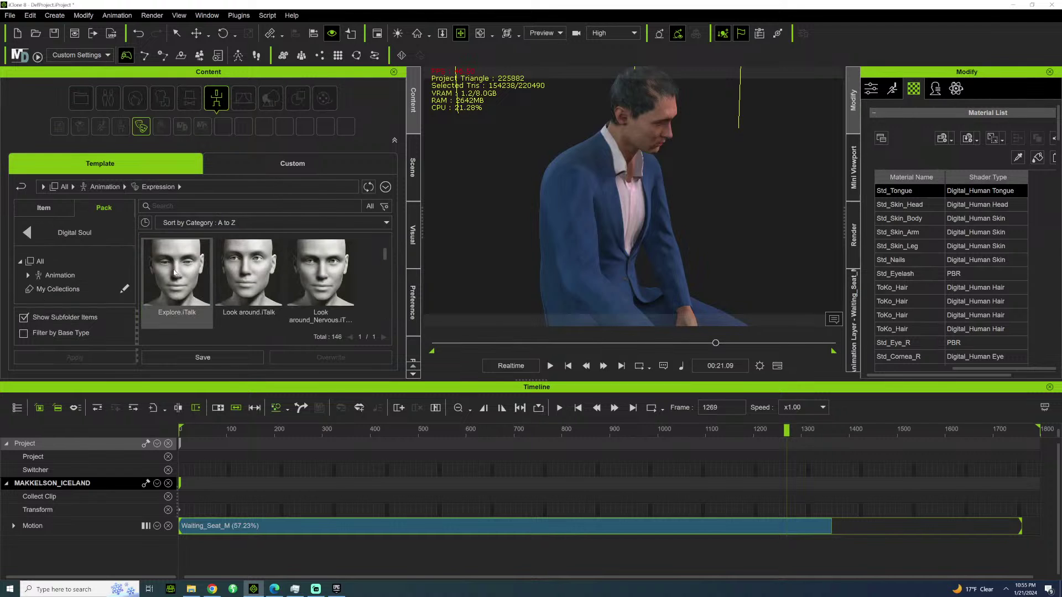
pyautogui.click(28, 275)
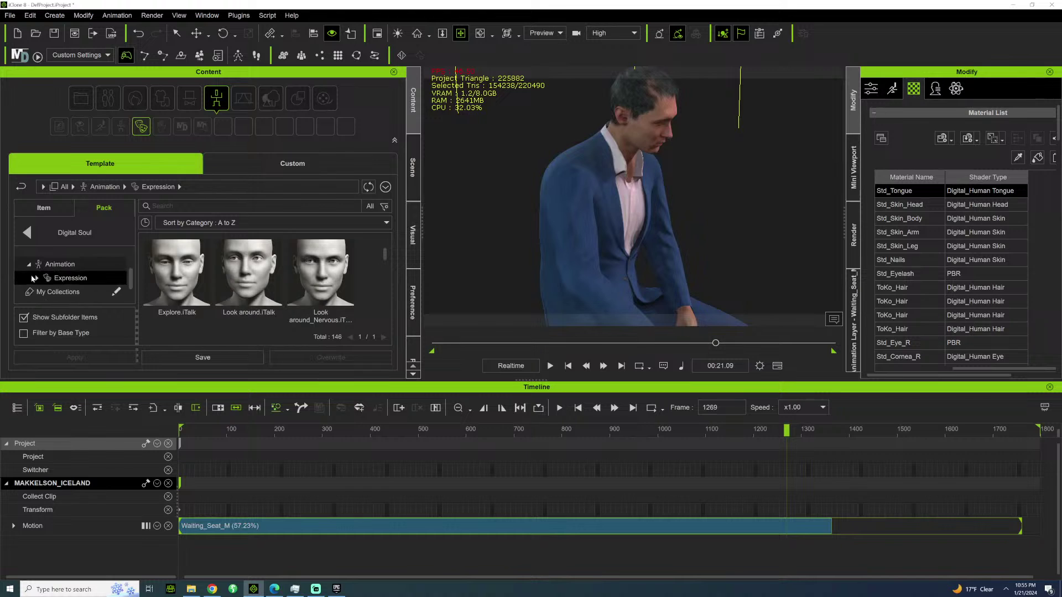
pyautogui.click(45, 288)
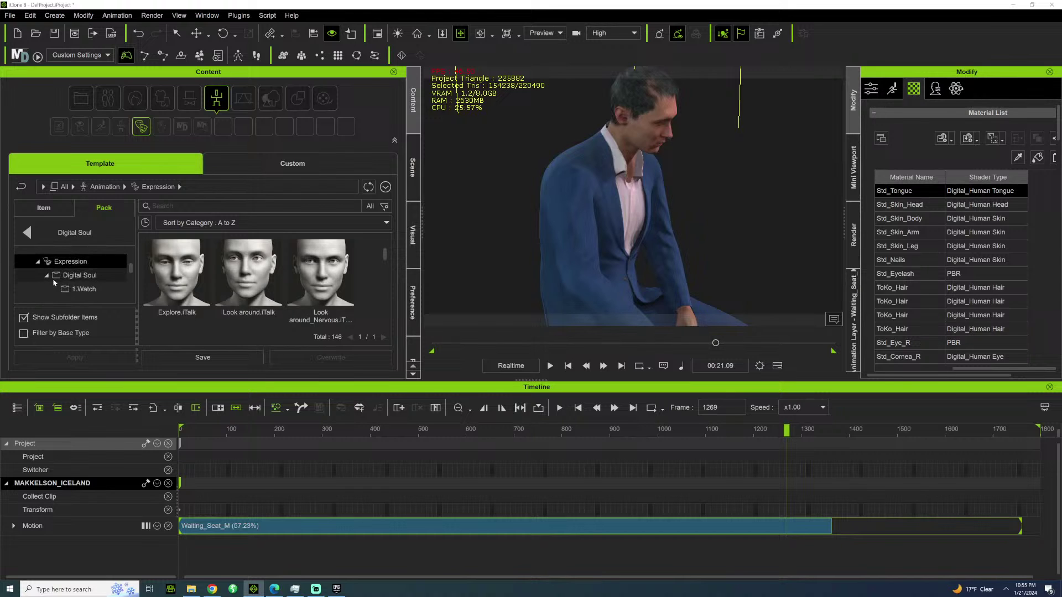
pyautogui.scroll(-3, 61, 280)
pyautogui.click(78, 289)
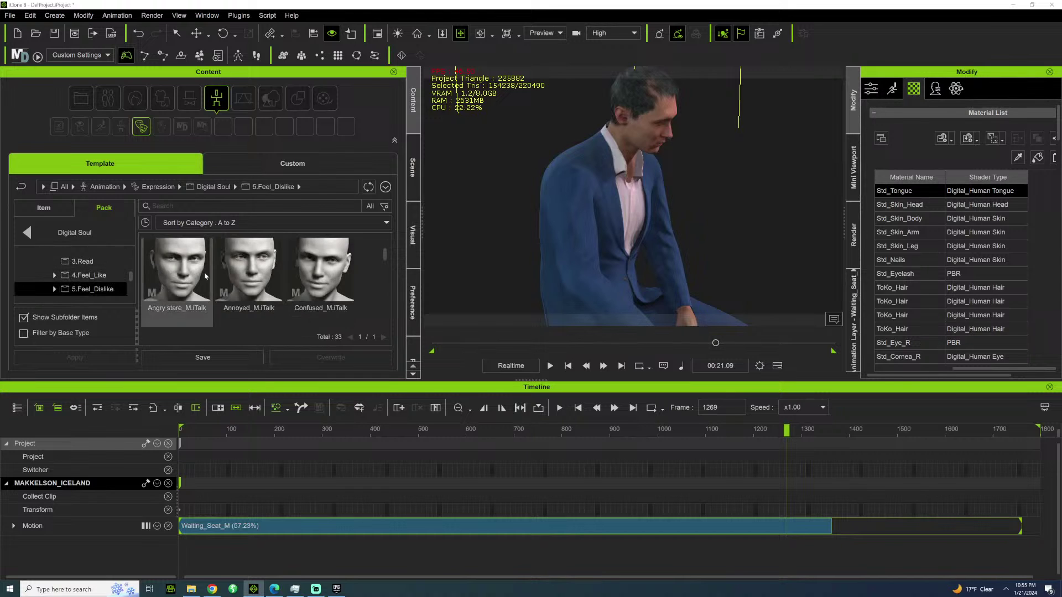
# Browse the Scared and Sad expressions within 5.Feel_Dislike and apply the Dejected expression from 3.Sad to the character.
pyautogui.scroll(-2, 79, 285)
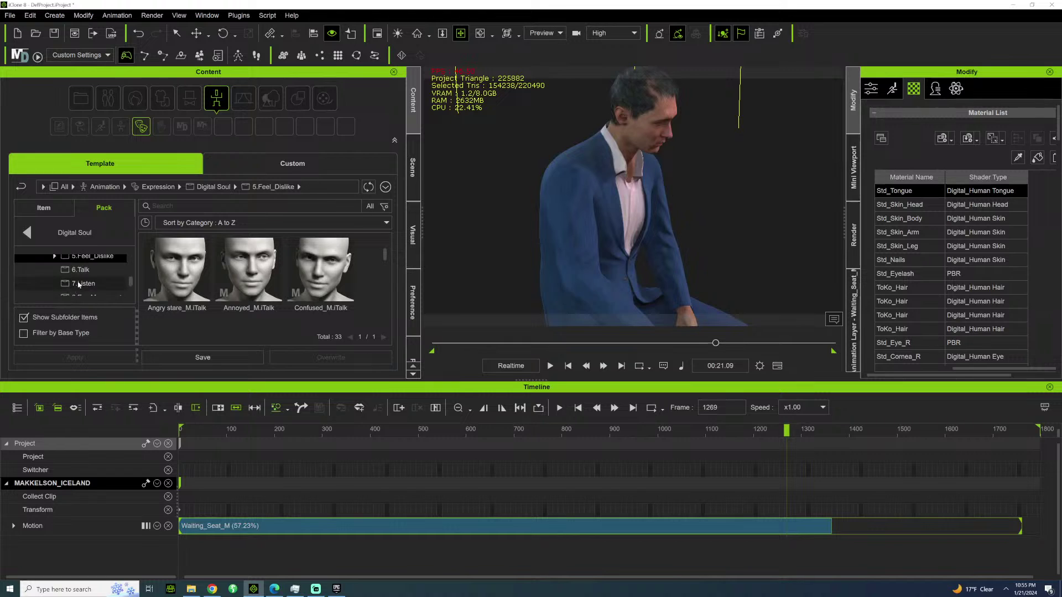
pyautogui.click(54, 257)
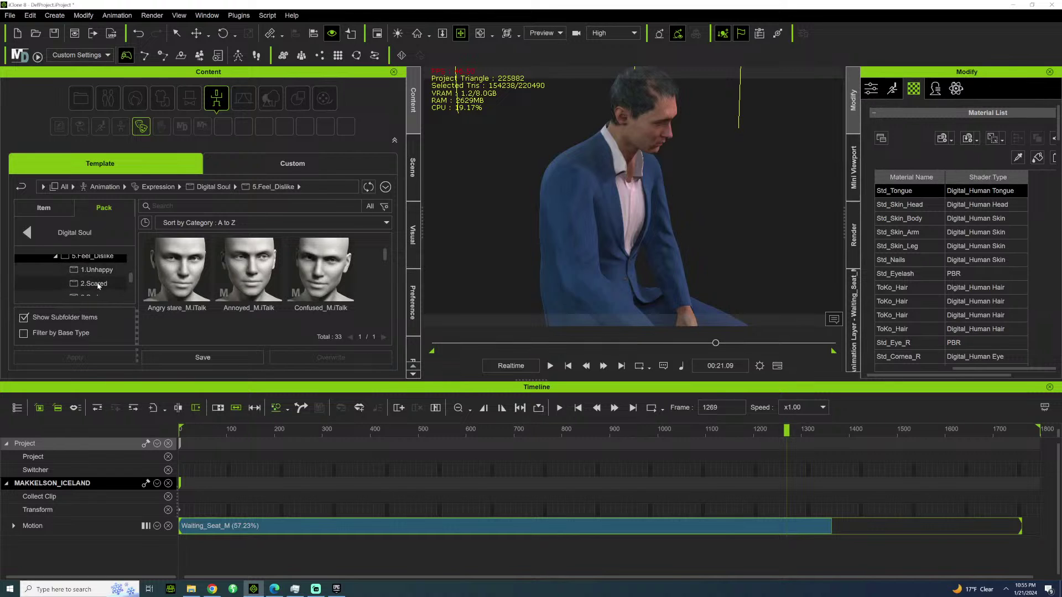
pyautogui.click(94, 284)
pyautogui.scroll(-2, 94, 279)
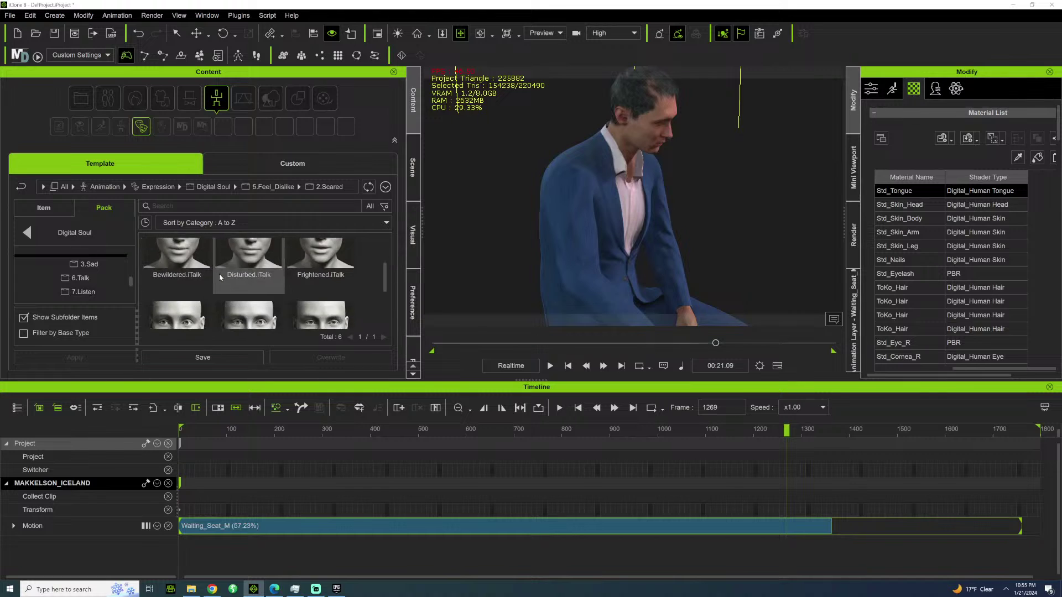
pyautogui.scroll(-2, 219, 274)
pyautogui.scroll(2, 48, 274)
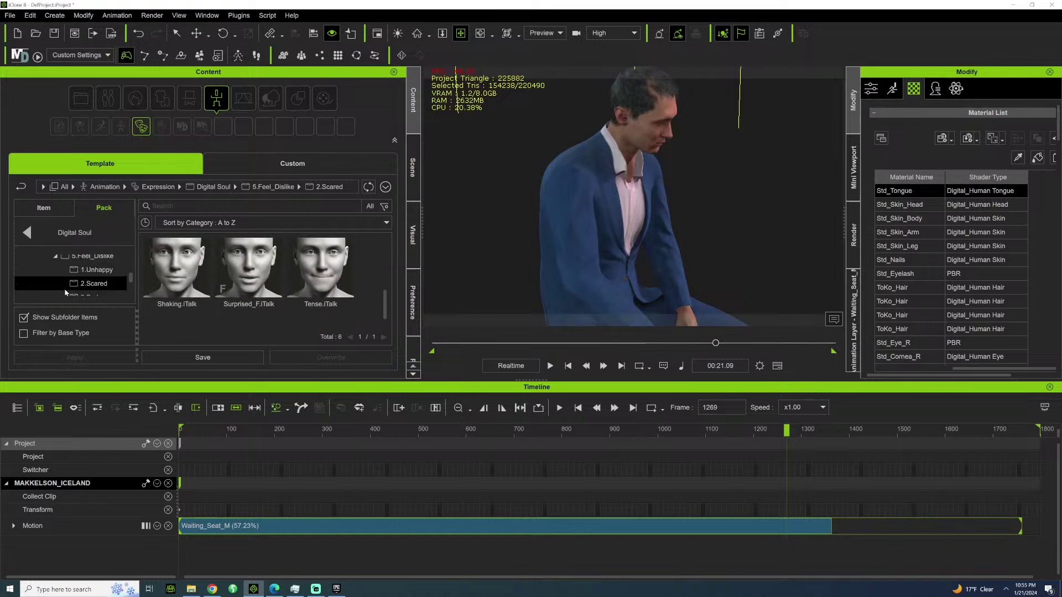
pyautogui.scroll(-1, 75, 288)
pyautogui.click(94, 286)
pyautogui.doubleClick(177, 271)
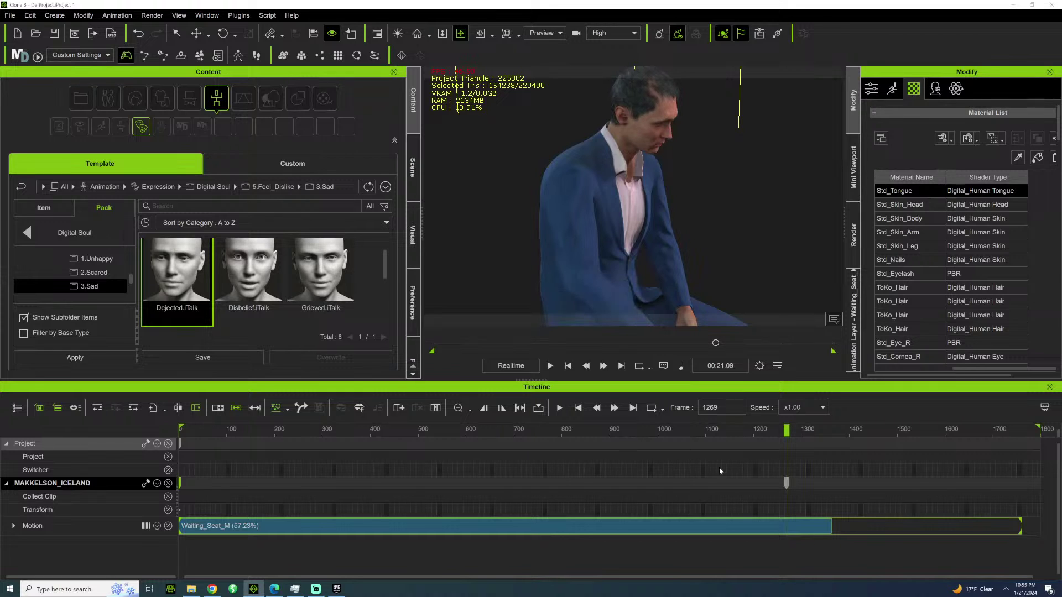
# Place the Dejected expression at the start of the timeline and play the seated motion to check it.
pyautogui.moveTo(786, 483)
pyautogui.mouseDown()
pyautogui.moveTo(275, 500)
pyautogui.moveTo(808, 500)
pyautogui.mouseUp()
pyautogui.click(787, 483)
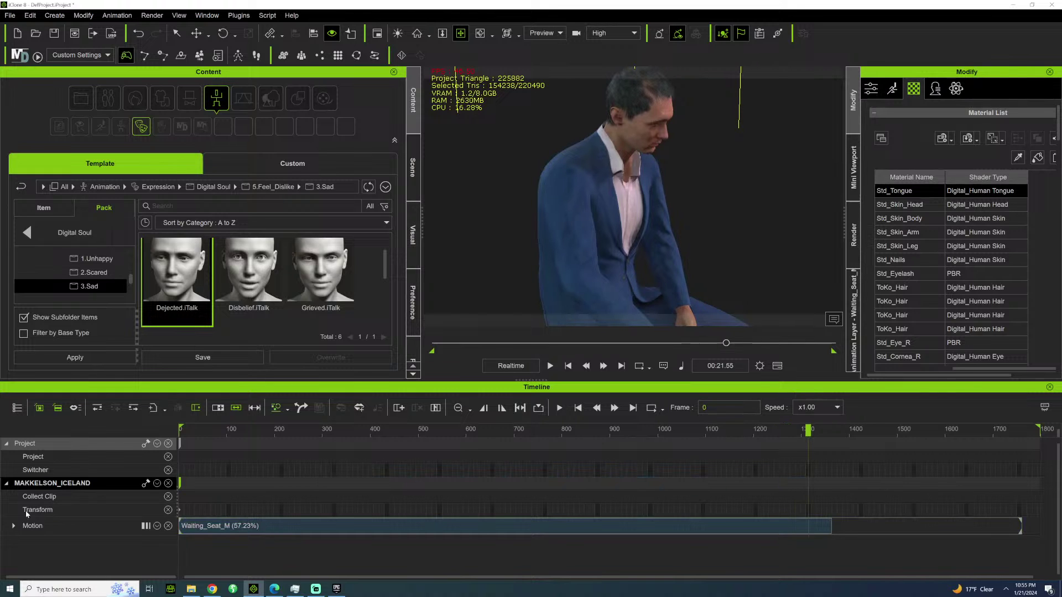
pyautogui.click(198, 429)
pyautogui.press('space')
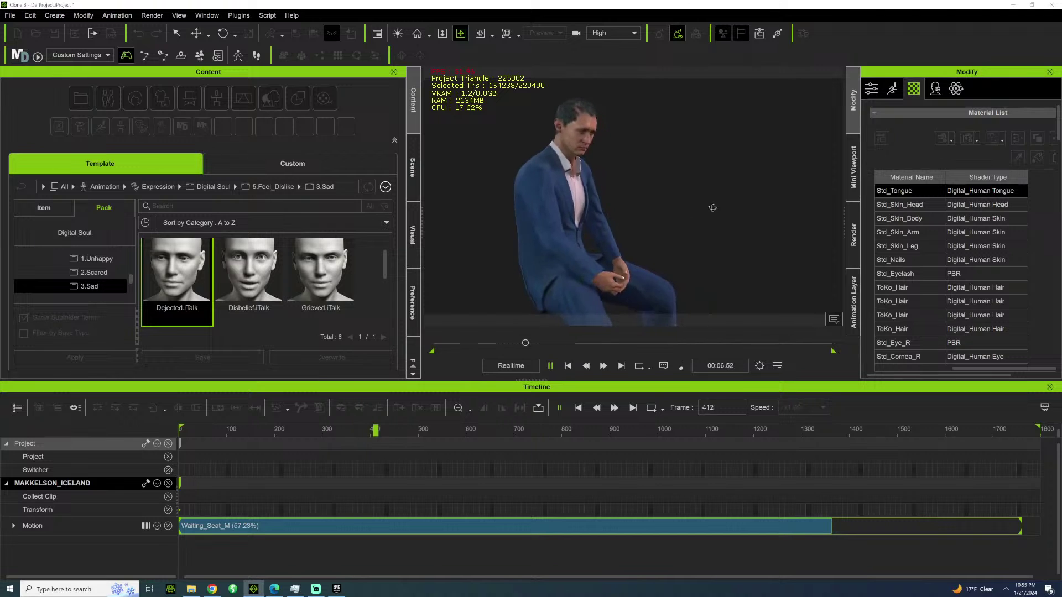
pyautogui.press('space')
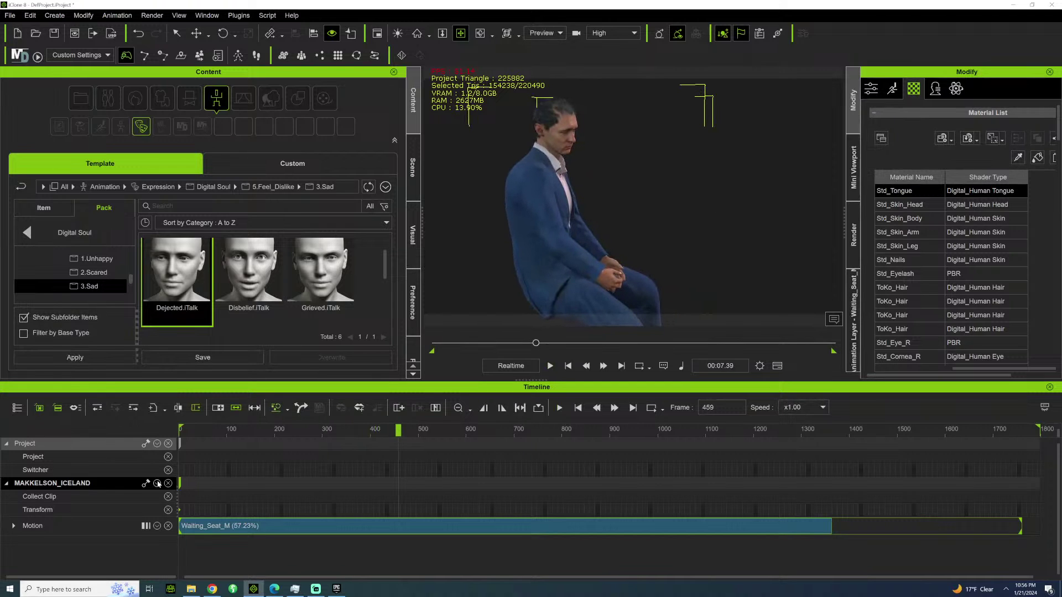
# Show the Expression track for MAKKELSON_ICELAND in the timeline and briefly play the animation.
pyautogui.click(157, 483)
pyautogui.click(166, 402)
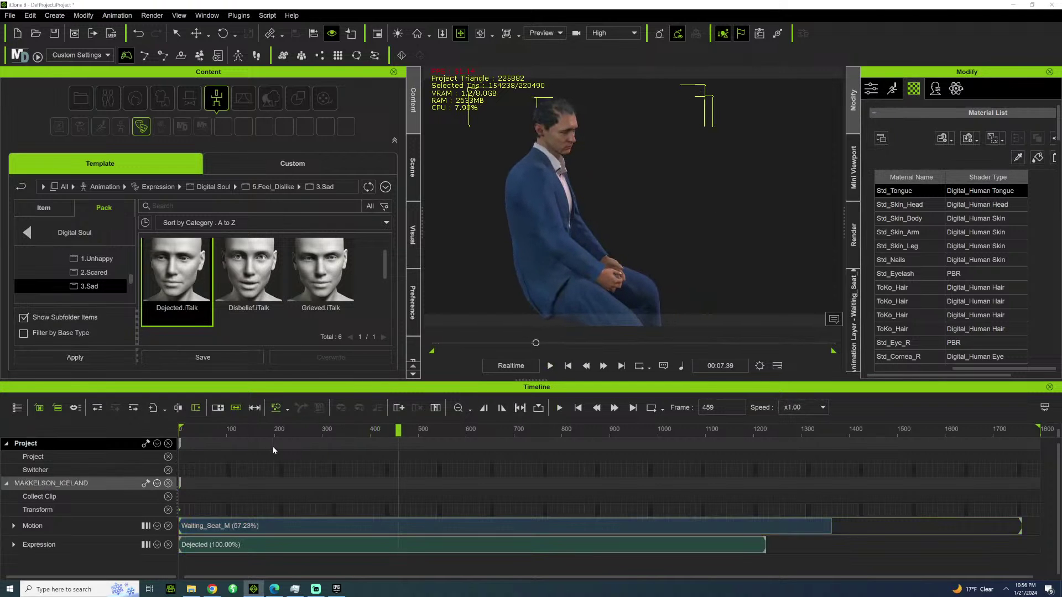
pyautogui.press('space')
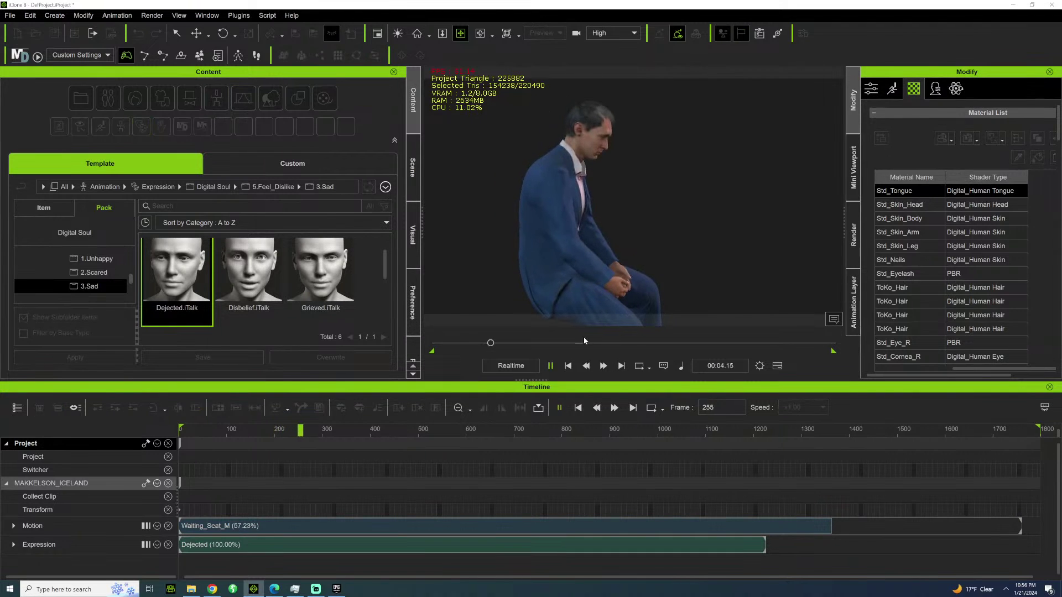
pyautogui.press('space')
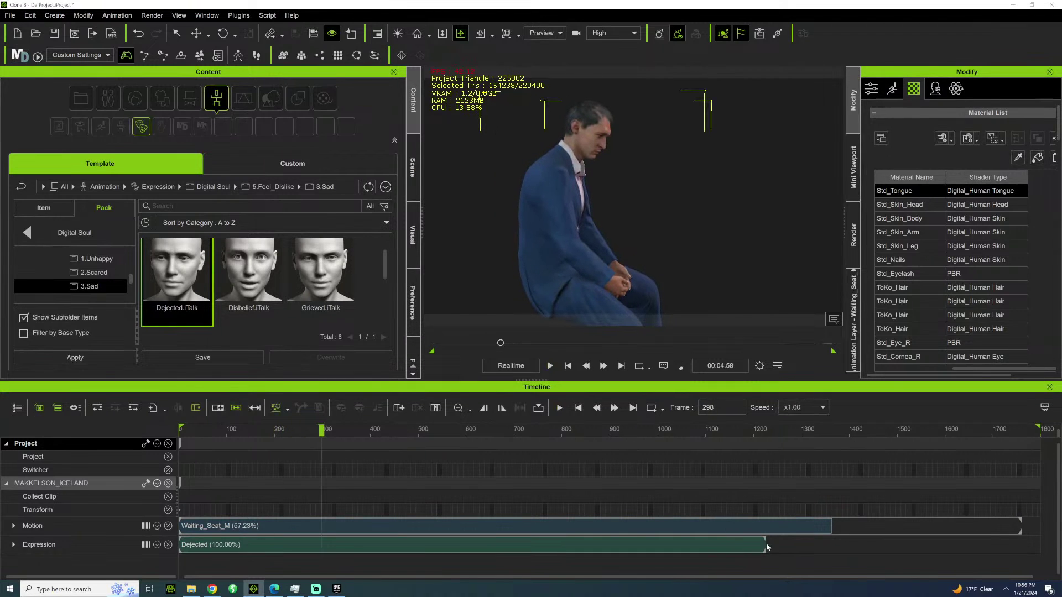
# Stretch the Dejected expression clip to 89.10% speed, about as long as the slowed motion, and play its later part up close.
pyautogui.moveTo(763, 544); pyautogui.dragTo(837, 552)
pyautogui.click(632, 429)
pyautogui.press('space')
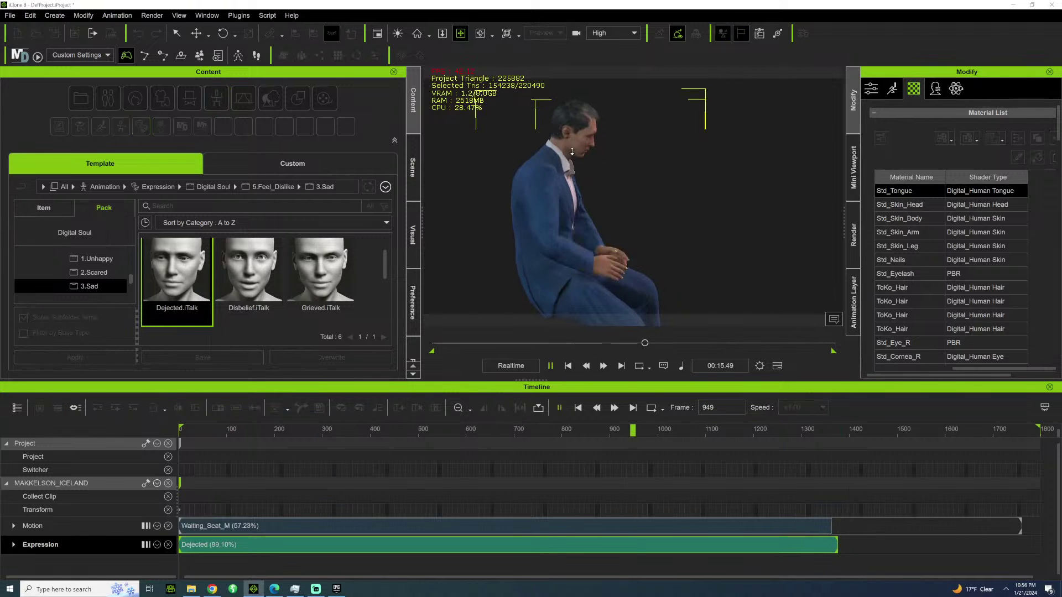
pyautogui.scroll(3, 522, 219)
pyautogui.moveTo(523, 218); pyautogui.dragTo(555, 220, button='right')
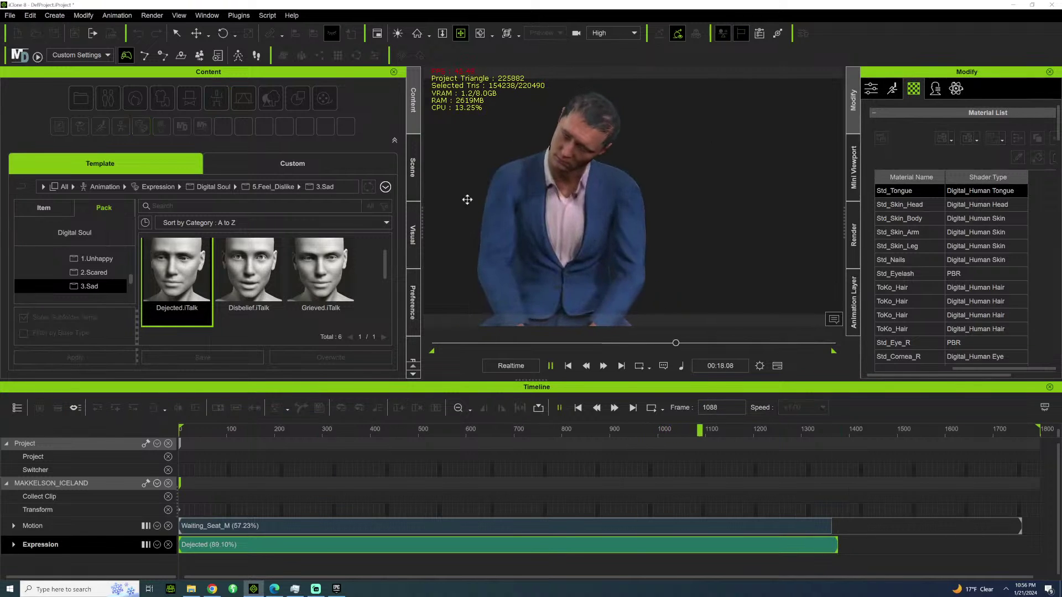
pyautogui.press('space')
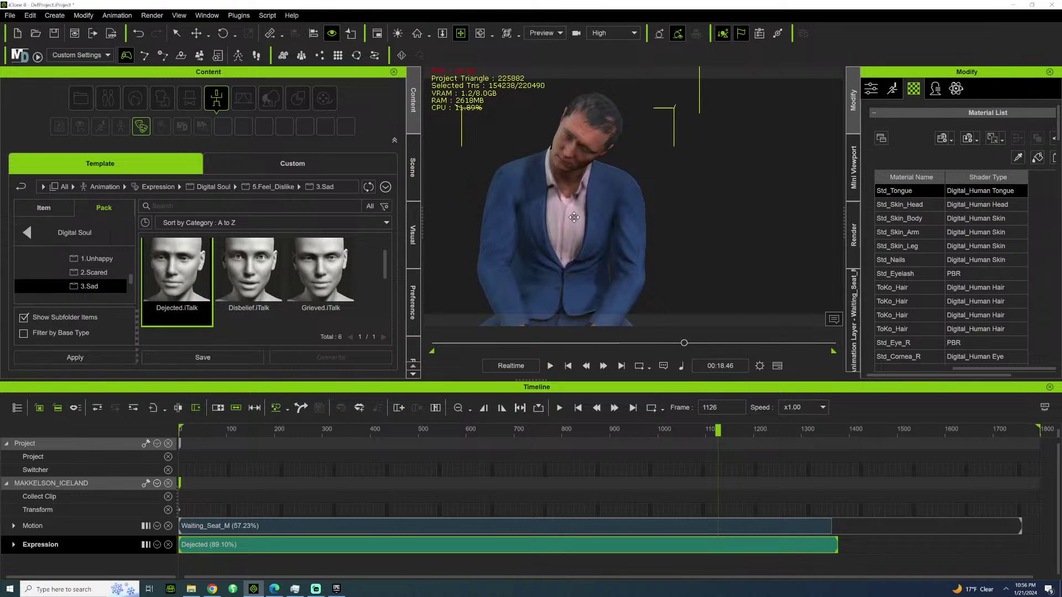
# Play the animation from the start and examine the seated character and the sphere from the front and side.
pyautogui.press('Home')
pyautogui.press('space')
pyautogui.scroll(-3, 574, 219)
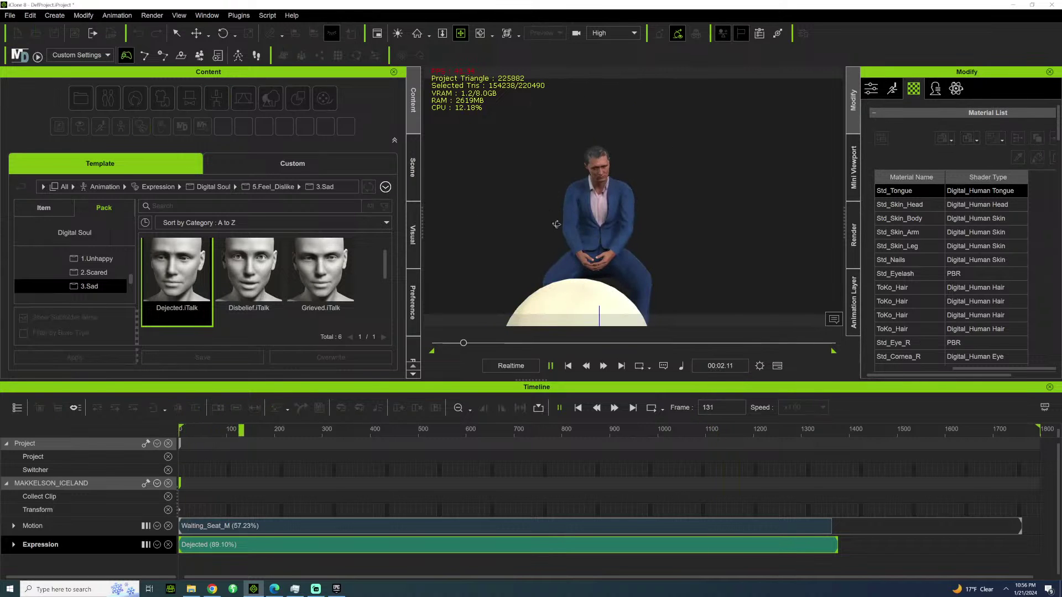
pyautogui.moveTo(557, 224); pyautogui.dragTo(819, 214, button='right')
pyautogui.moveTo(696, 180); pyautogui.dragTo(619, 165, button='right')
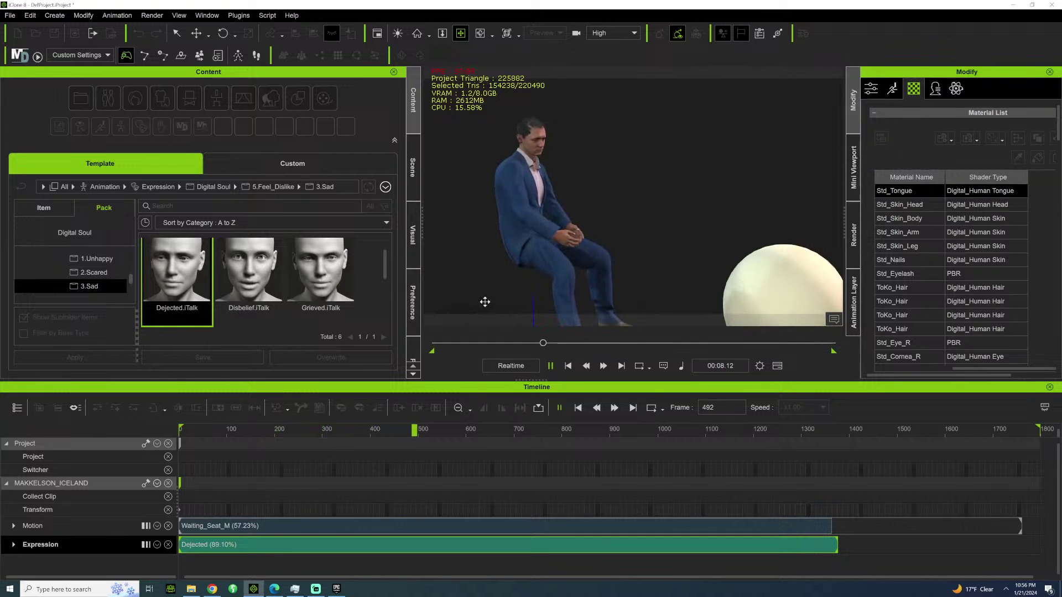
pyautogui.press('space')
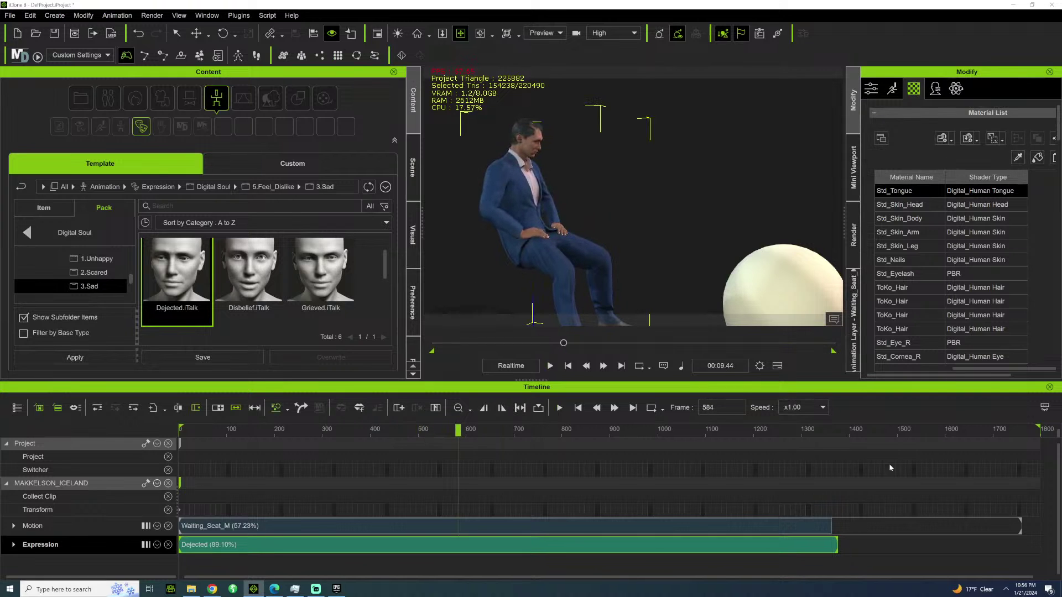
# Mark a collect clip from frame 0 to near the end of the Waiting_Seat_M motion and accept the Motion-Plus data options for saving it.
pyautogui.click(828, 497)
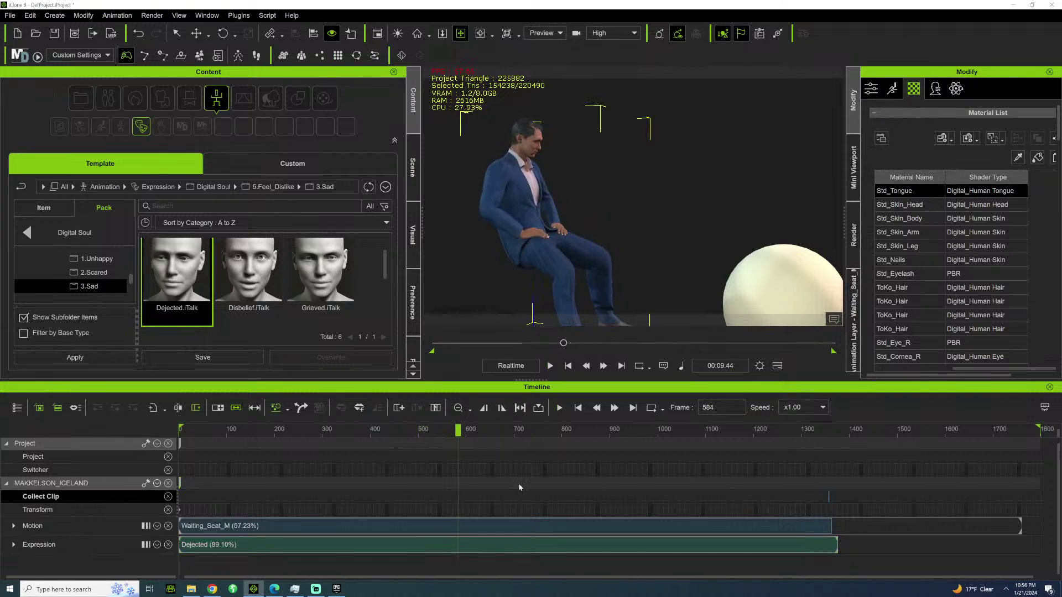
pyautogui.moveTo(195, 512); pyautogui.dragTo(113, 498)
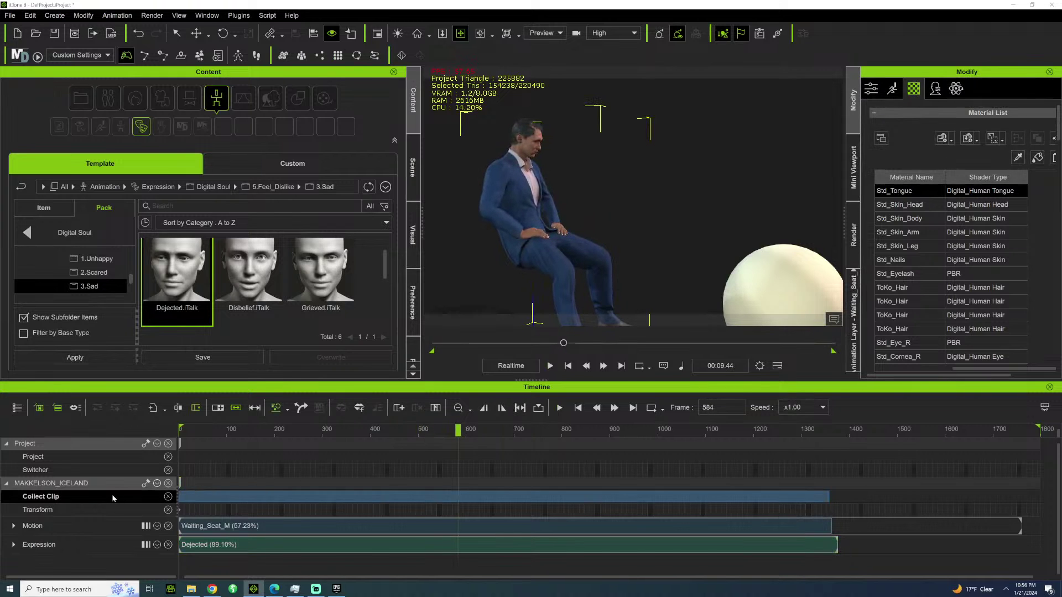
pyautogui.rightClick(201, 496)
pyautogui.click(252, 435)
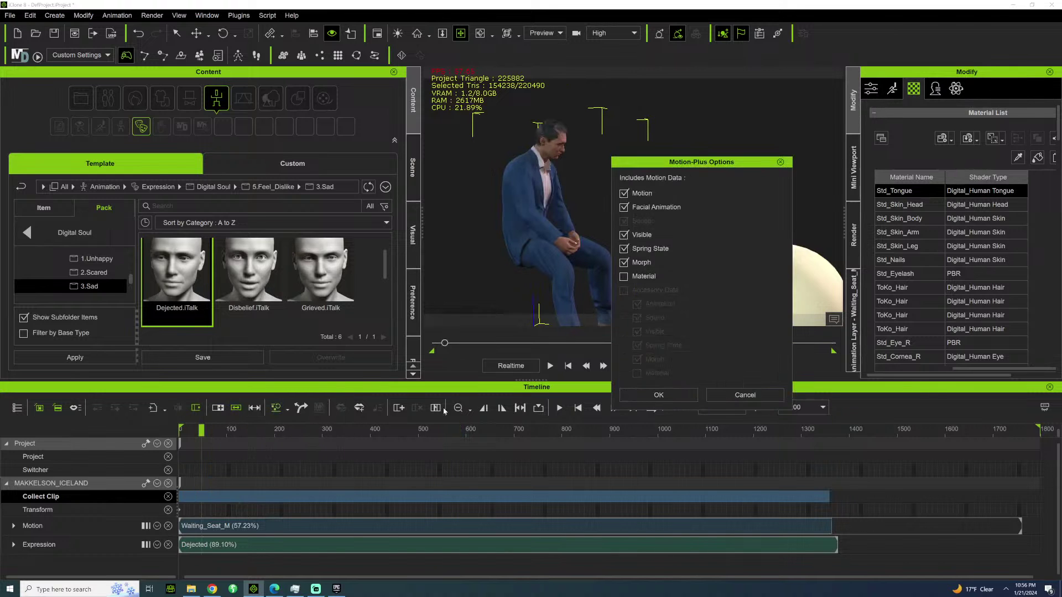
pyautogui.click(658, 395)
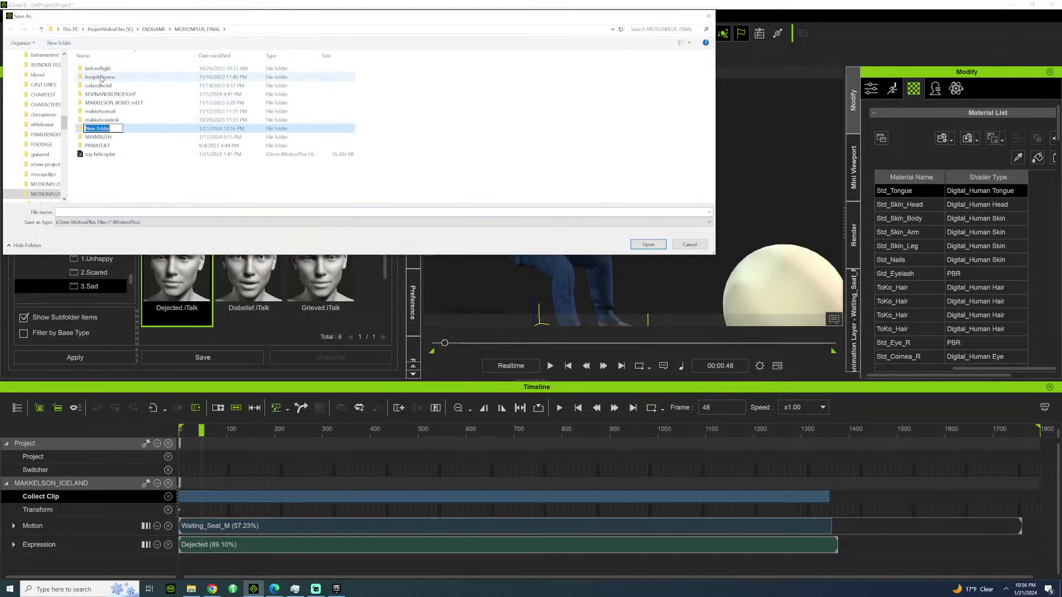
# Save the MotionPlus clip in the icelandhotel folder as ICelandhotel_makkelson_sittinghelicopter.
pyautogui.doubleClick(123, 86)
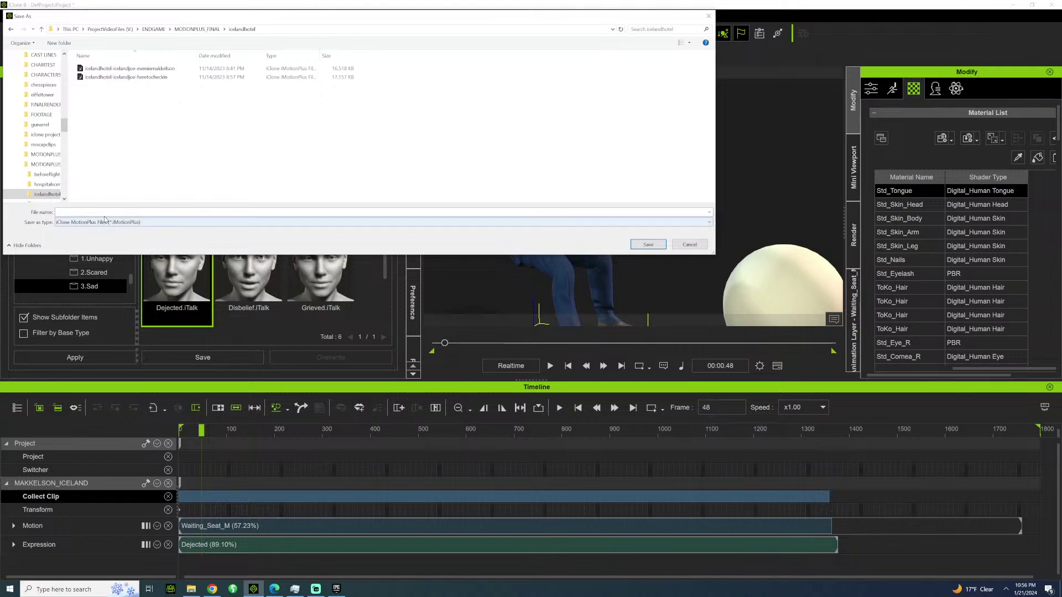
pyautogui.write('ICWEL')
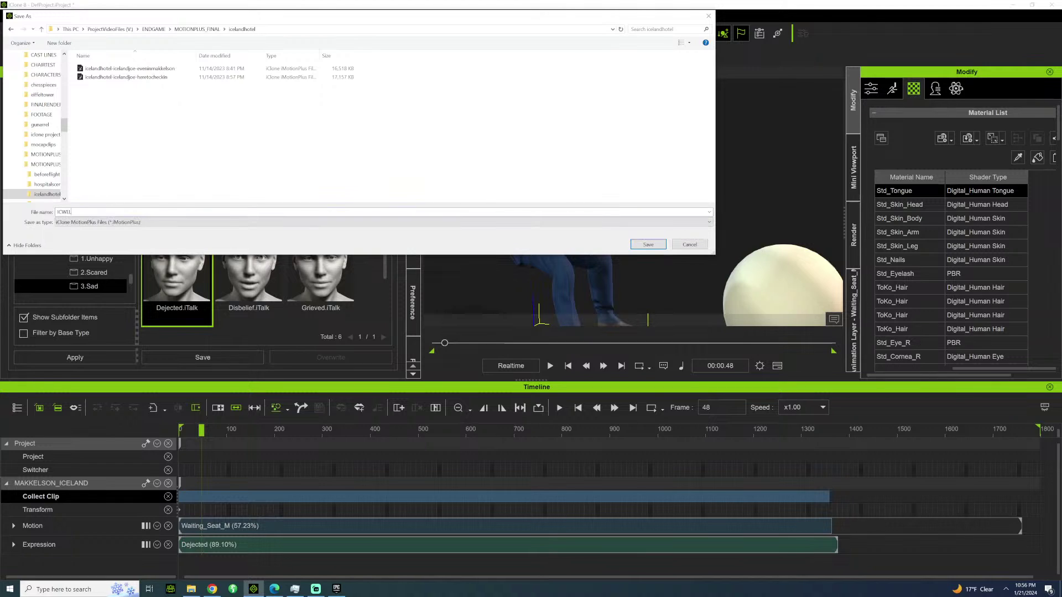
pyautogui.press('BackSpace')
pyautogui.press('BackSpace')
pyautogui.press('BackSpace')
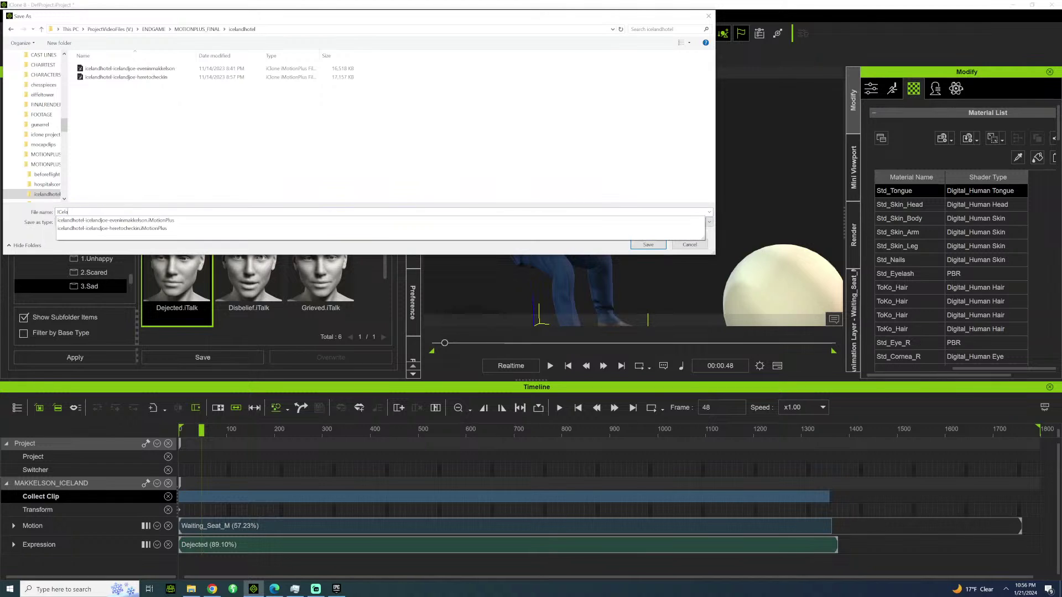
pyautogui.press('Escape')
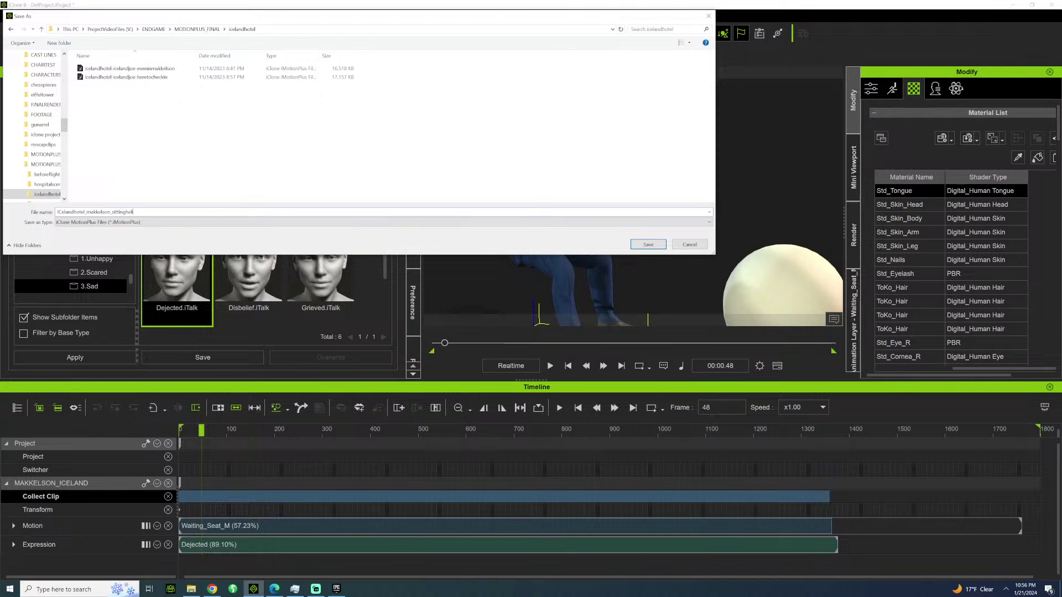
pyautogui.press('Return')
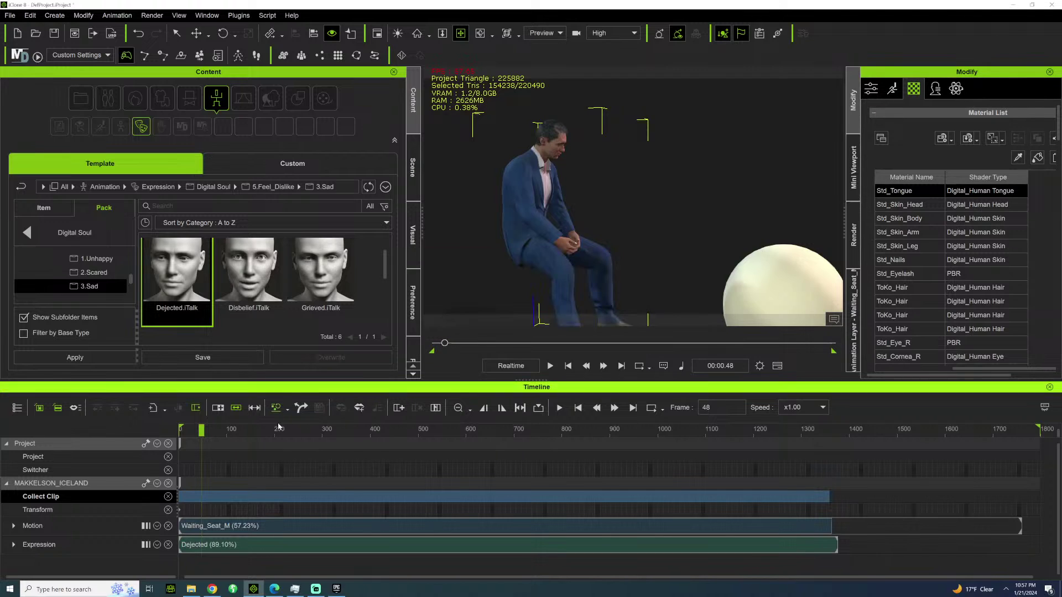
# Play part of the seated animation and examine the character's face and pose up close and beside the sphere.
pyautogui.click(321, 427)
pyautogui.press('space')
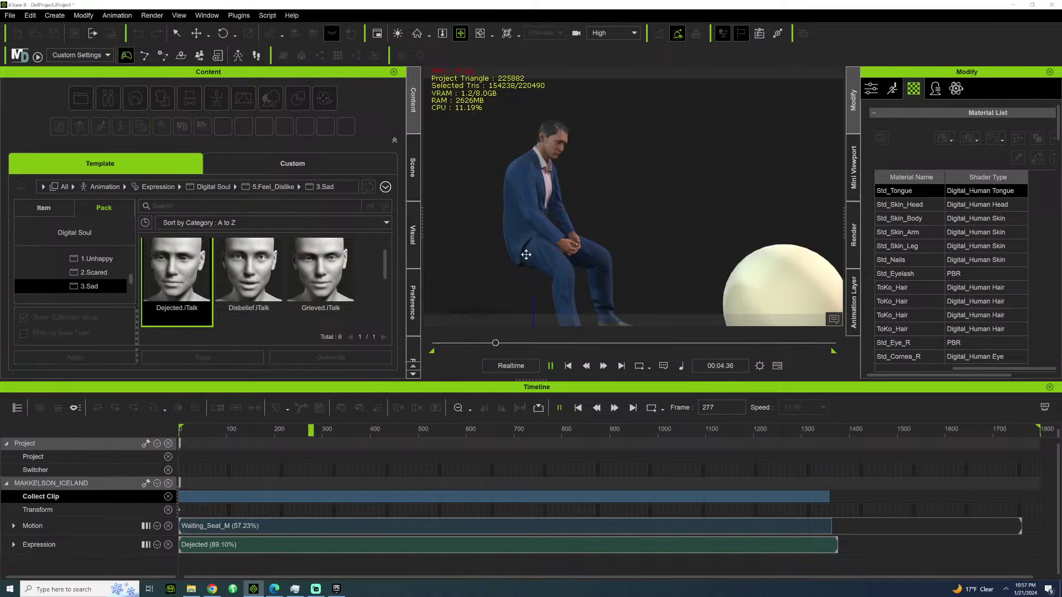
pyautogui.scroll(3, 603, 171)
pyautogui.moveTo(603, 172); pyautogui.dragTo(529, 217, button='right')
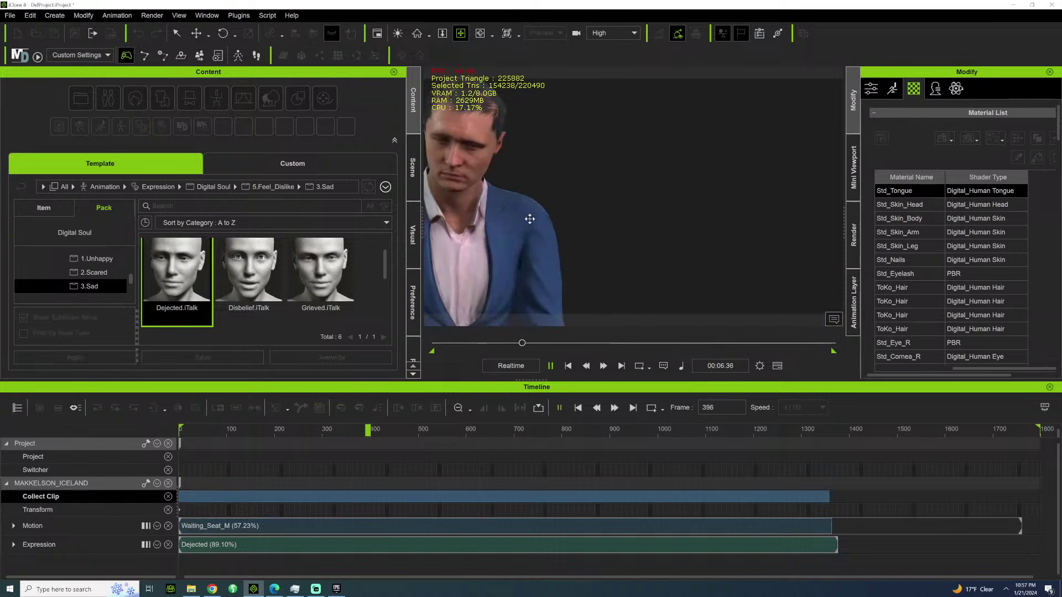
pyautogui.moveTo(528, 218); pyautogui.dragTo(574, 215, button='middle')
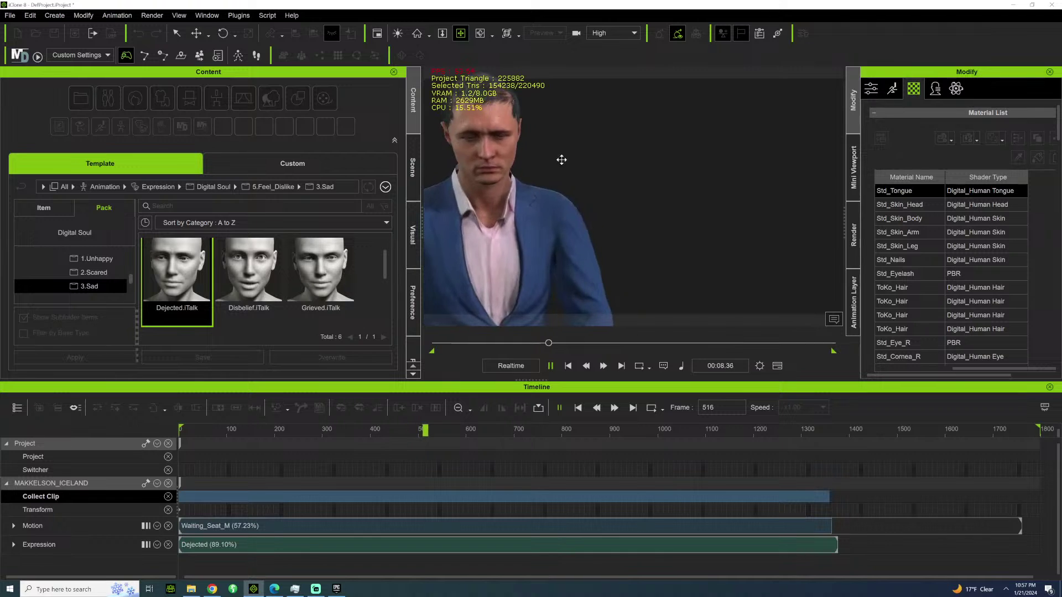
pyautogui.scroll(-5, 555, 168)
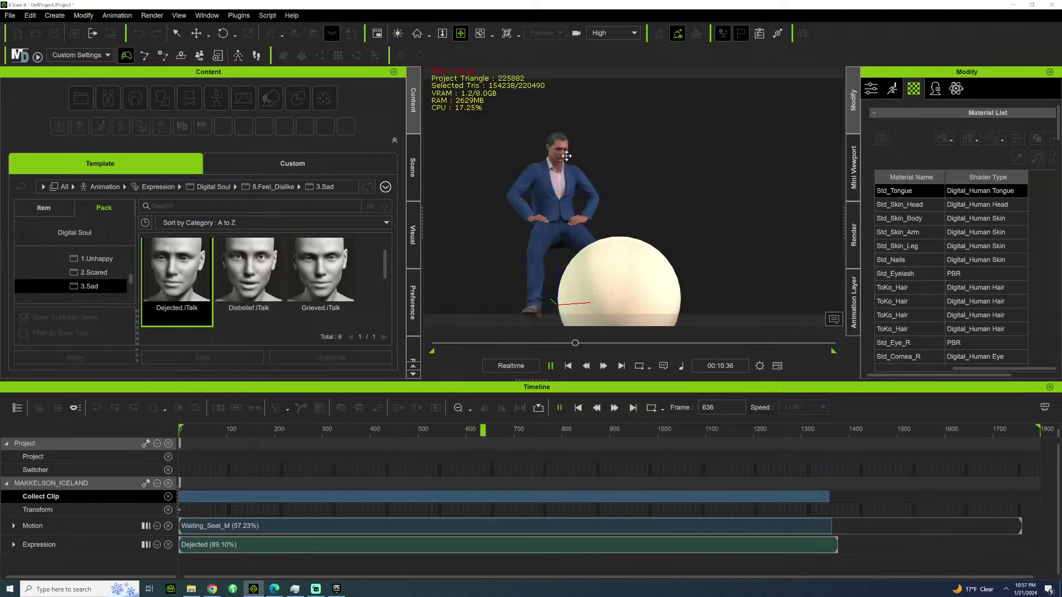
pyautogui.press('space')
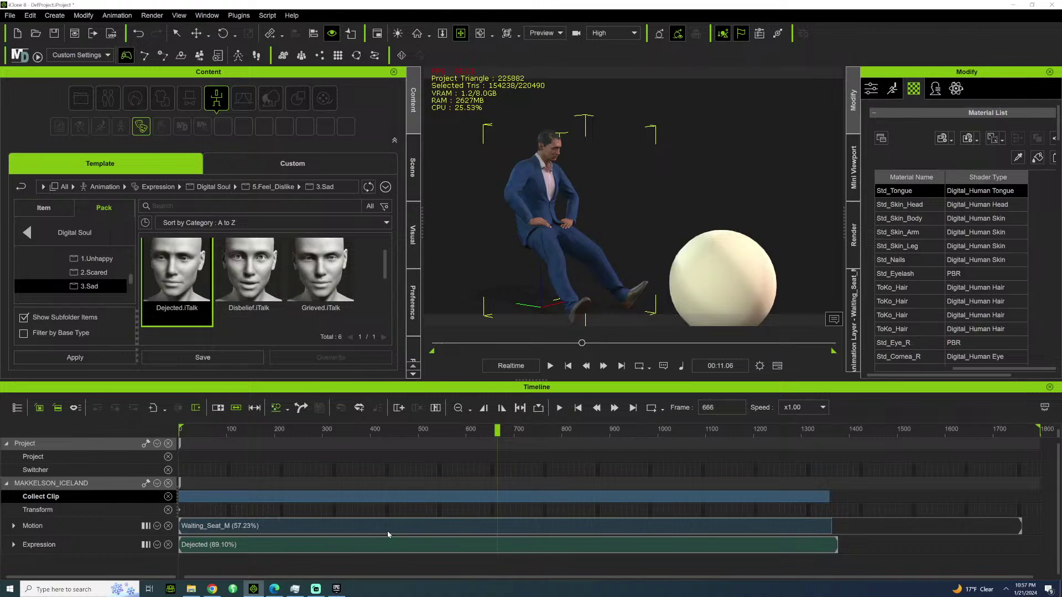
# Set the end of the playback range to frame 1352, near the end of the collected clip.
pyautogui.click(827, 431)
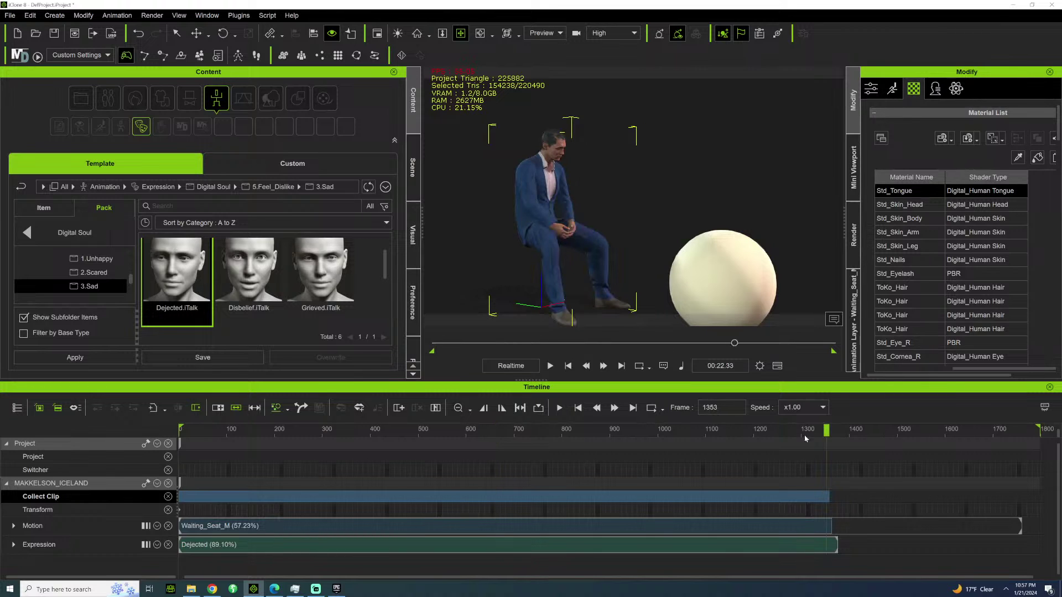
pyautogui.moveTo(819, 431); pyautogui.dragTo(814, 431)
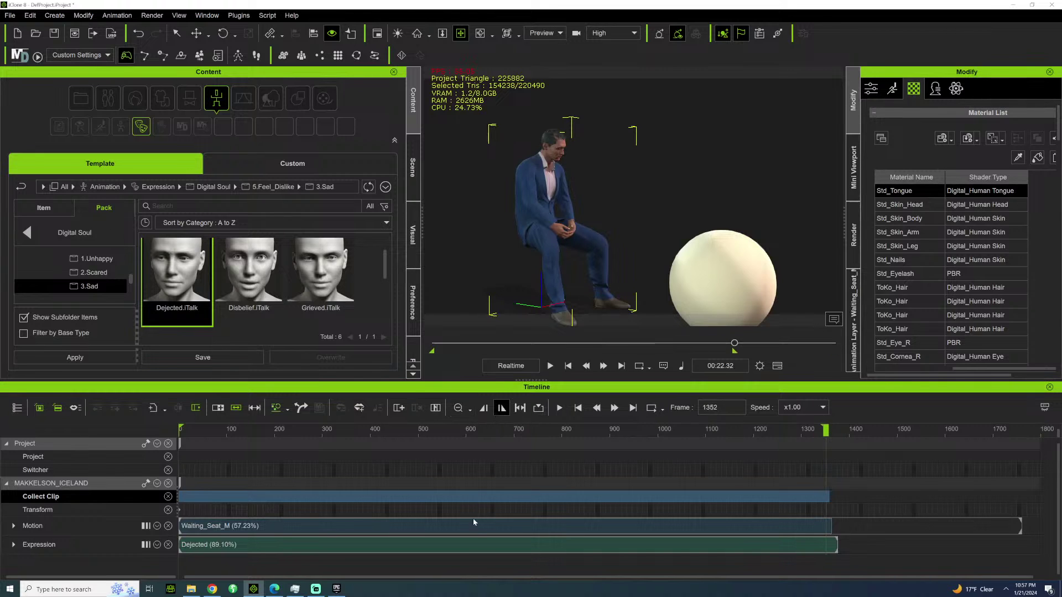
# Delete the Dejected expression clip, the Waiting_Seat_M motion clip and the sphere from the project.
pyautogui.click(454, 549)
pyautogui.click(438, 528)
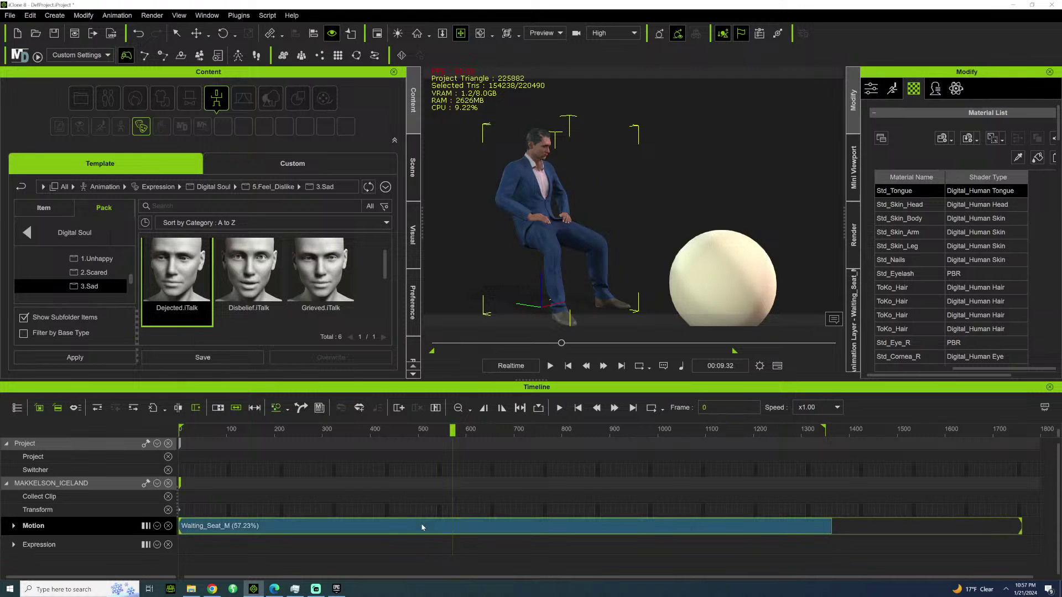
pyautogui.press('Delete')
pyautogui.click(722, 278)
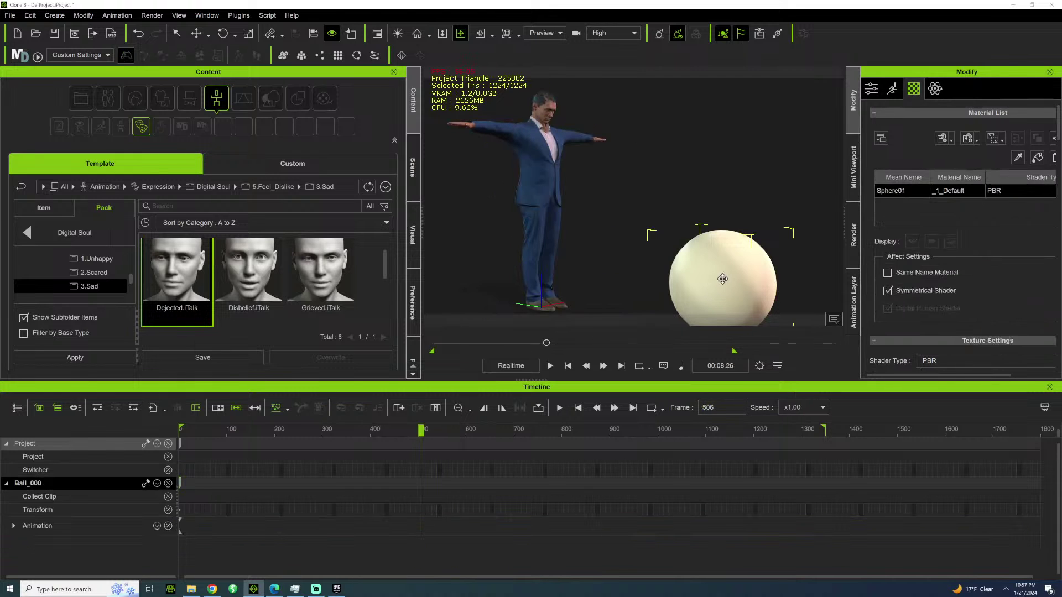
pyautogui.press('Delete')
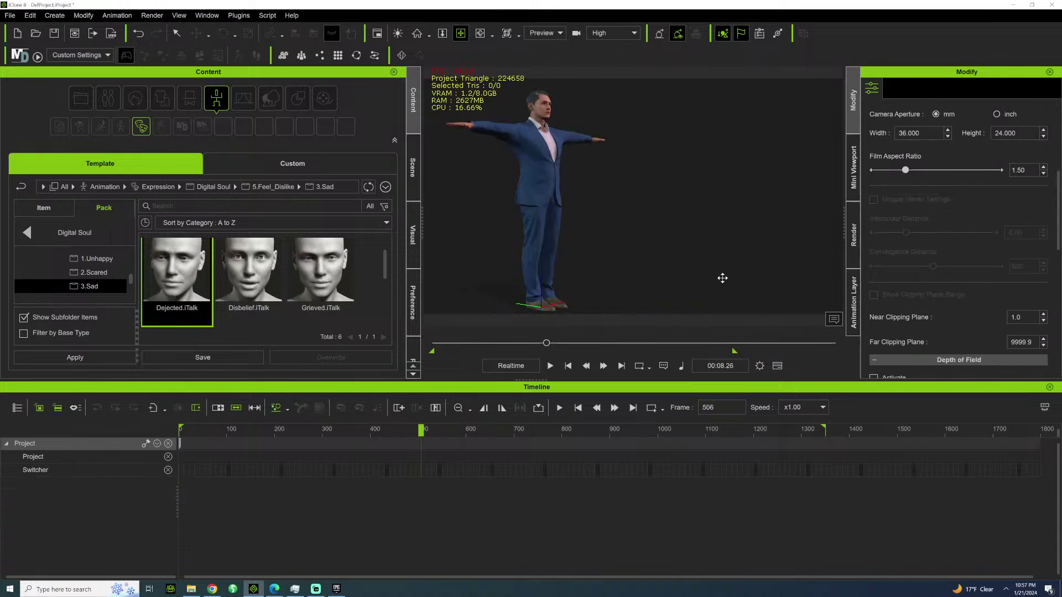
# Apply ICelandhotel_makkelson_sittinghelicopter from the MOTIONPLUS_FINAL\icelandhotel folder in File Explorer to the character and move its motion and expression clips to frame 0.
pyautogui.click(191, 589)
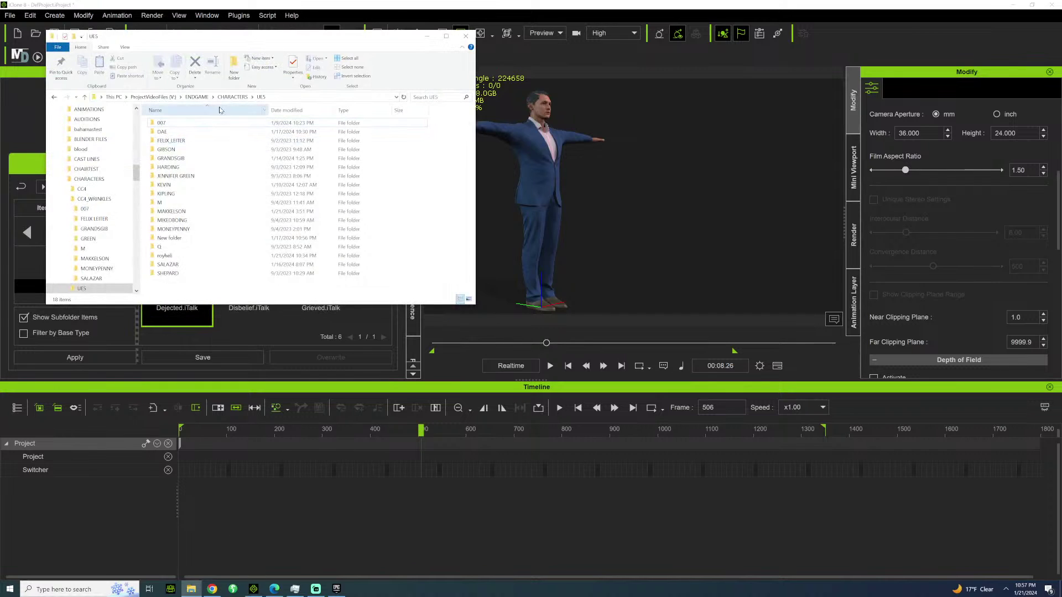
pyautogui.click(199, 97)
pyautogui.scroll(-3, 221, 193)
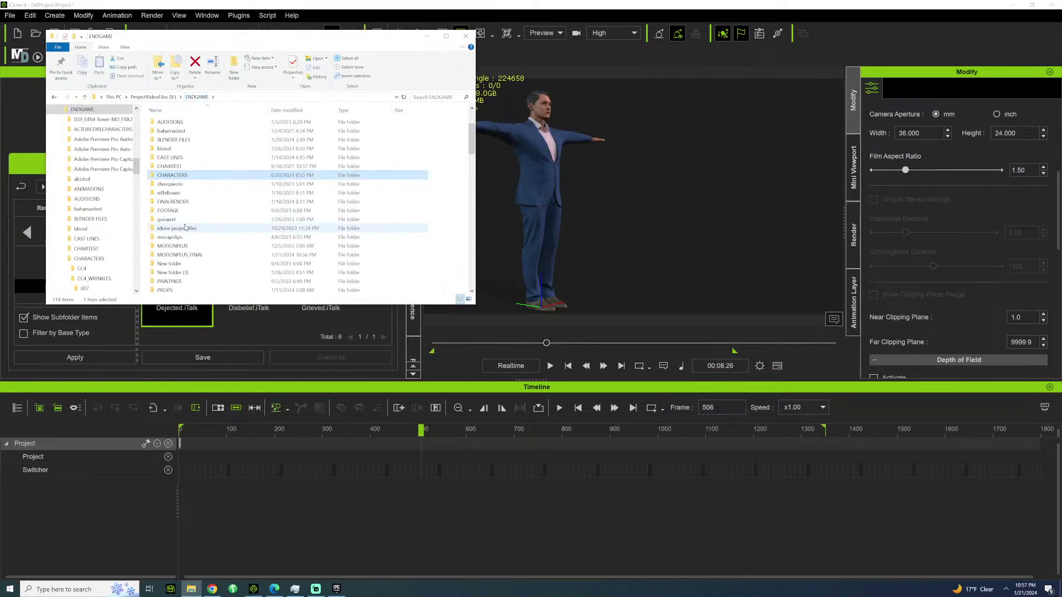
pyautogui.doubleClick(189, 255)
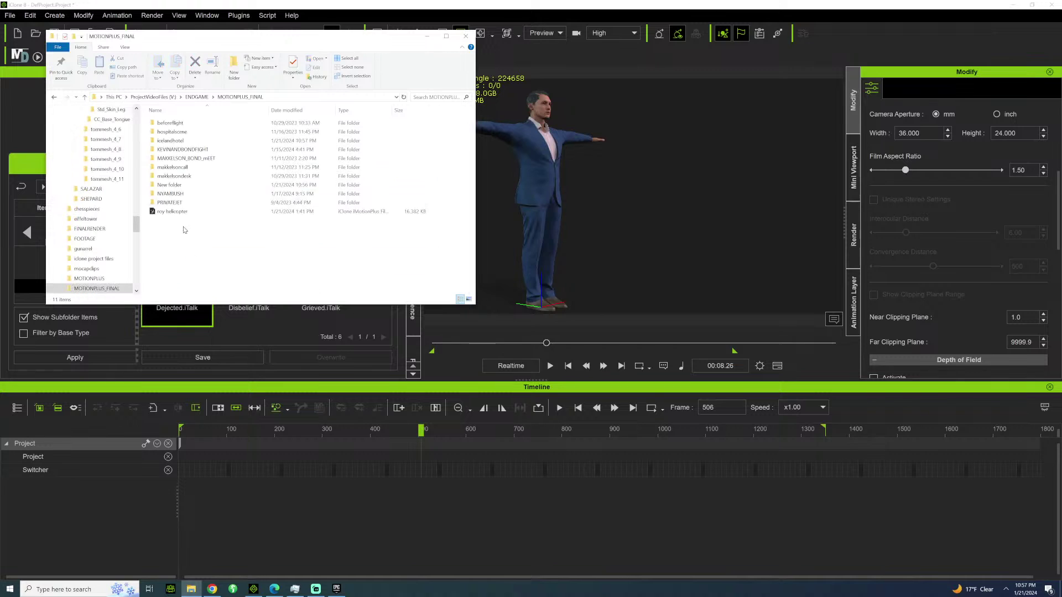
pyautogui.doubleClick(174, 141)
pyautogui.moveTo(183, 122); pyautogui.dragTo(546, 198)
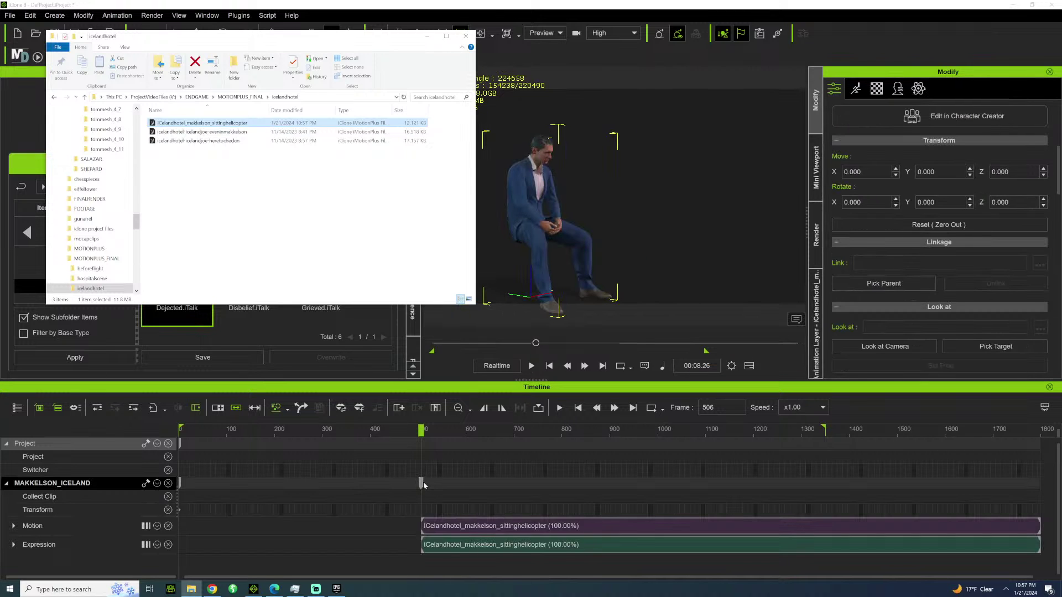
pyautogui.moveTo(422, 484); pyautogui.dragTo(155, 505)
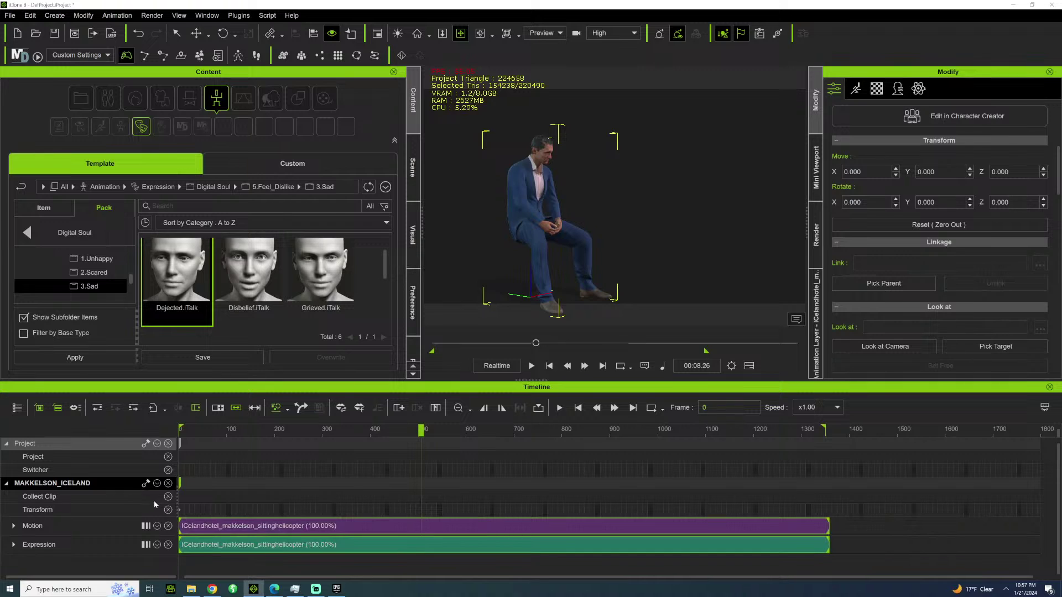
# Play the applied MotionPlus animation from the start and examine the character's seated motion and facial expression from the side and front.
pyautogui.click(182, 431)
pyautogui.press('space')
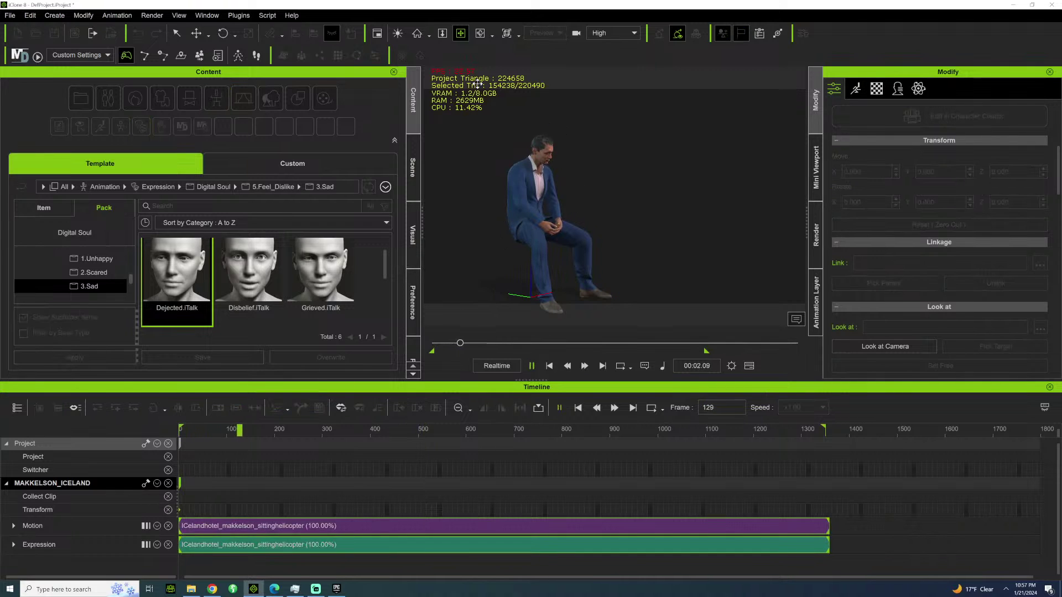
pyautogui.scroll(6, 585, 147)
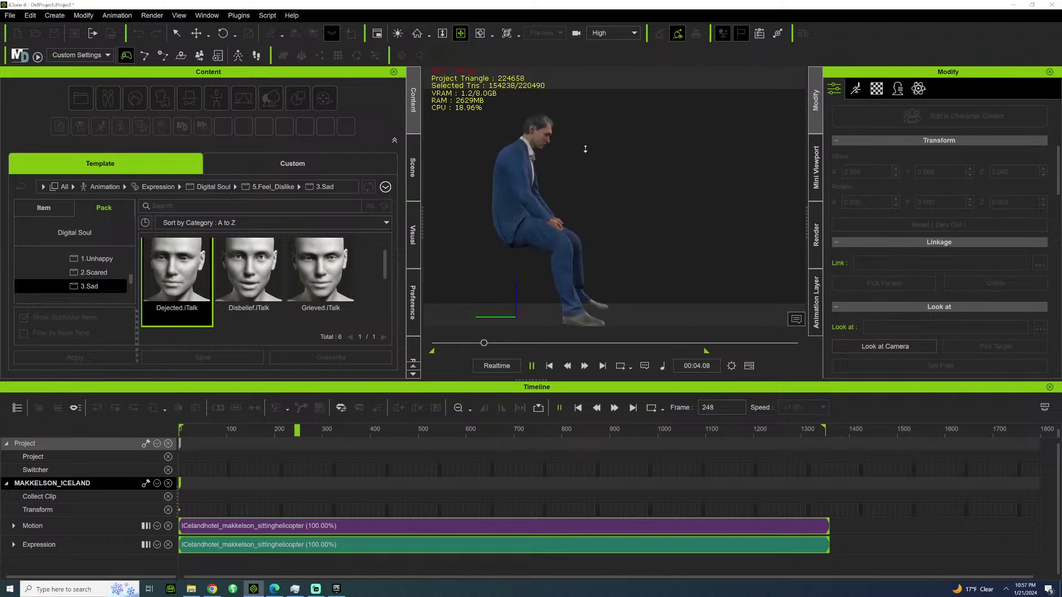
pyautogui.moveTo(616, 180); pyautogui.dragTo(626, 202)
pyautogui.scroll(3, 626, 202)
pyautogui.moveTo(626, 202); pyautogui.dragTo(453, 215, button='right')
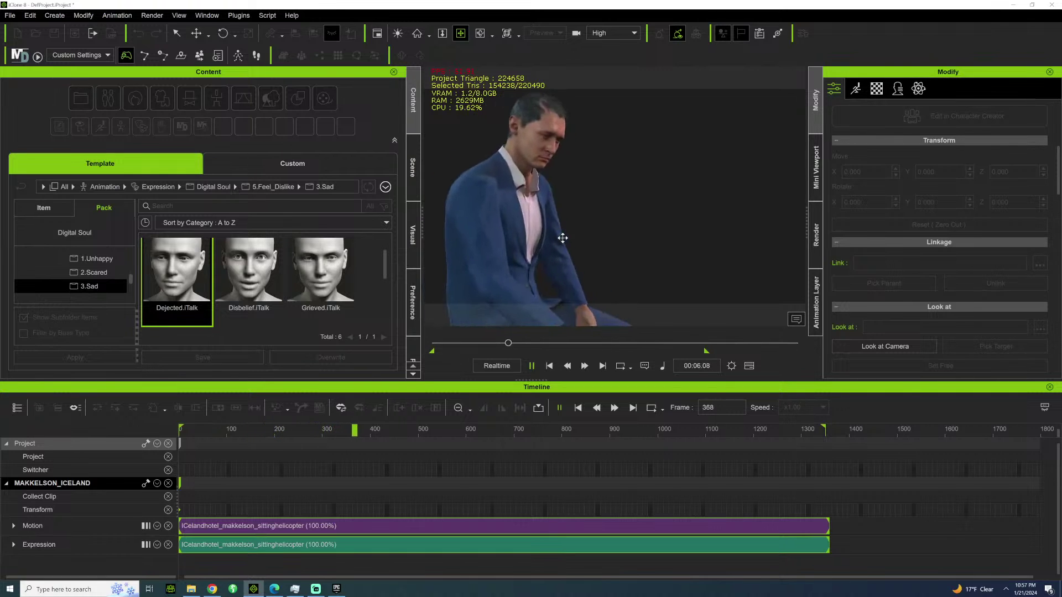
pyautogui.moveTo(785, 167); pyautogui.dragTo(597, 233, button='right')
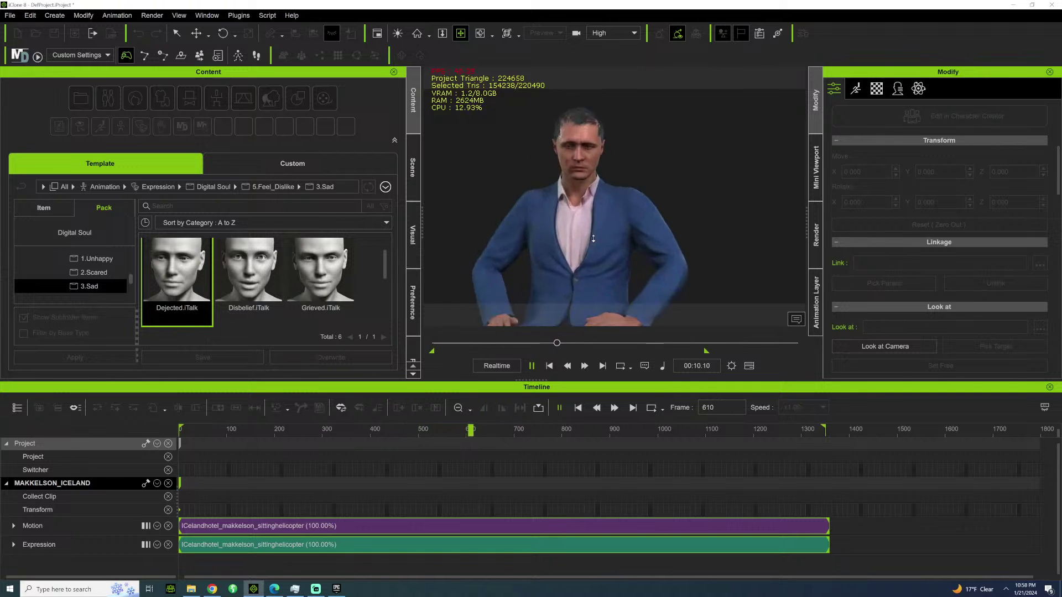
pyautogui.scroll(4, 614, 243)
pyautogui.scroll(-4, 567, 254)
pyautogui.scroll(-3, 567, 254)
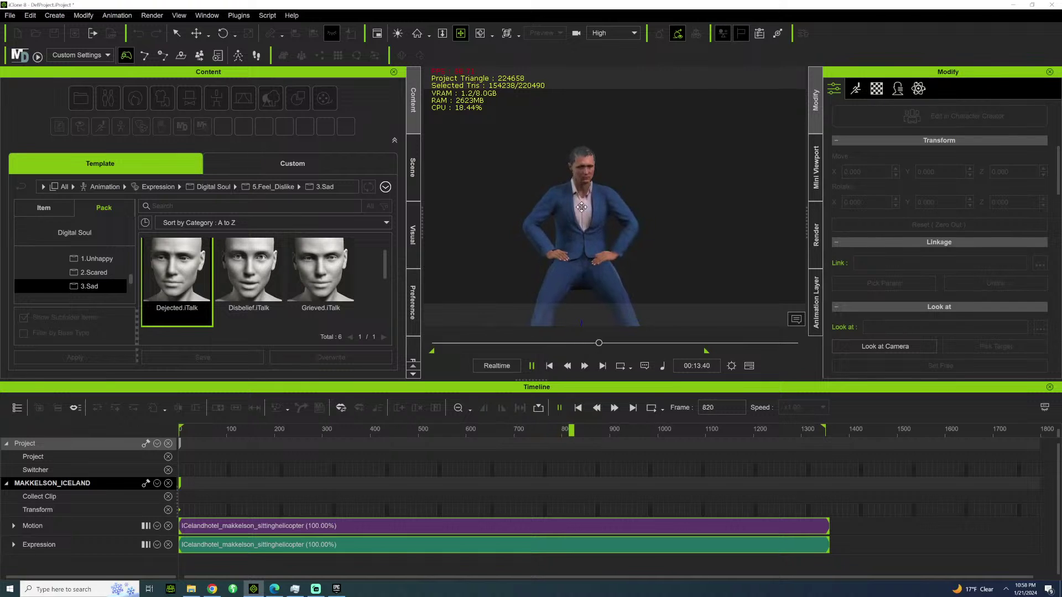
pyautogui.moveTo(581, 207); pyautogui.dragTo(563, 243, button='right')
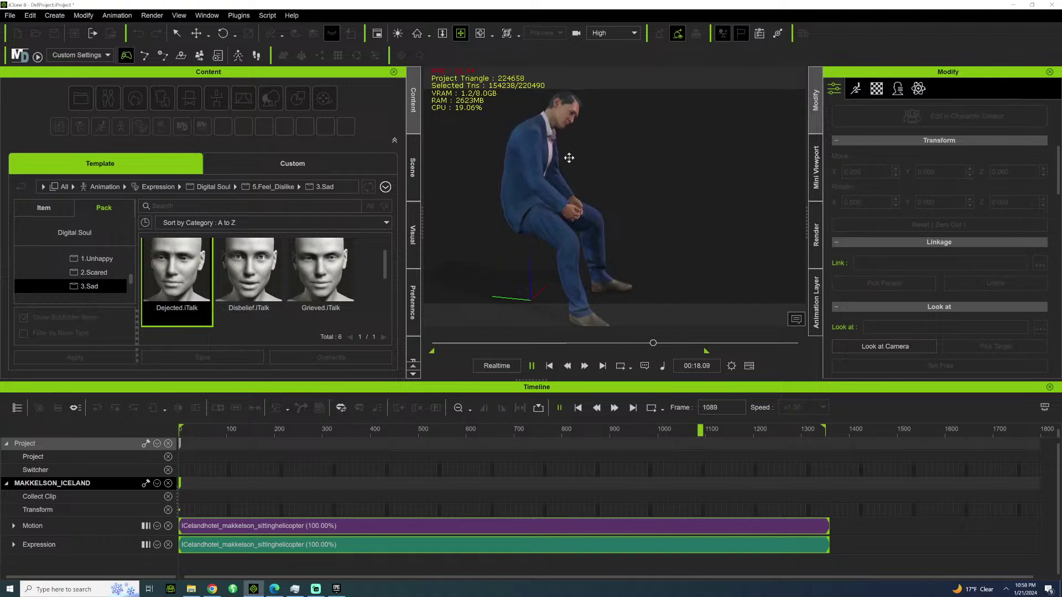
pyautogui.scroll(-3, 566, 160)
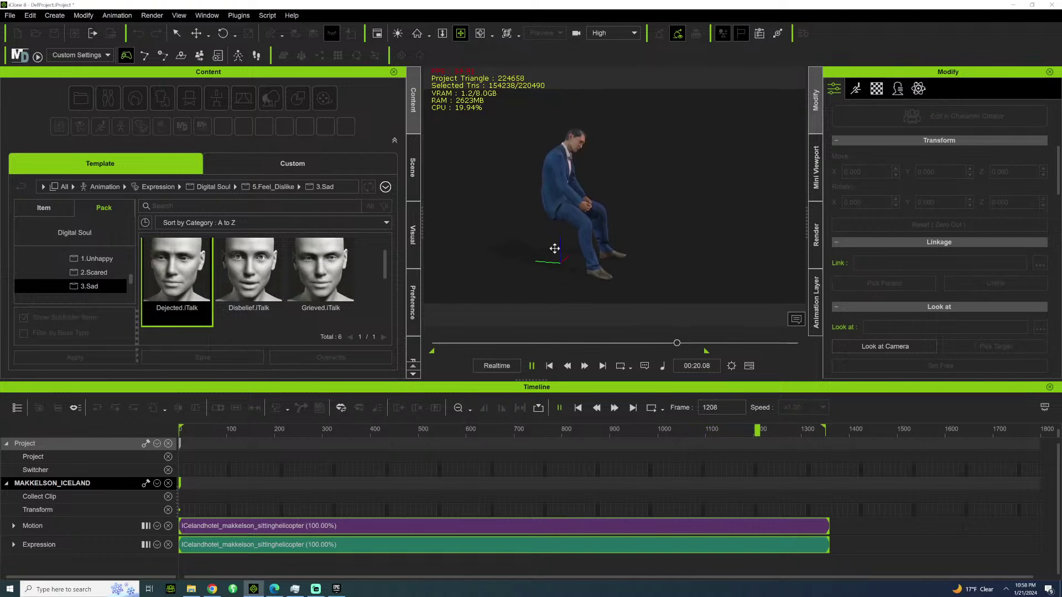
pyautogui.moveTo(555, 249); pyautogui.dragTo(141, 218, button='right')
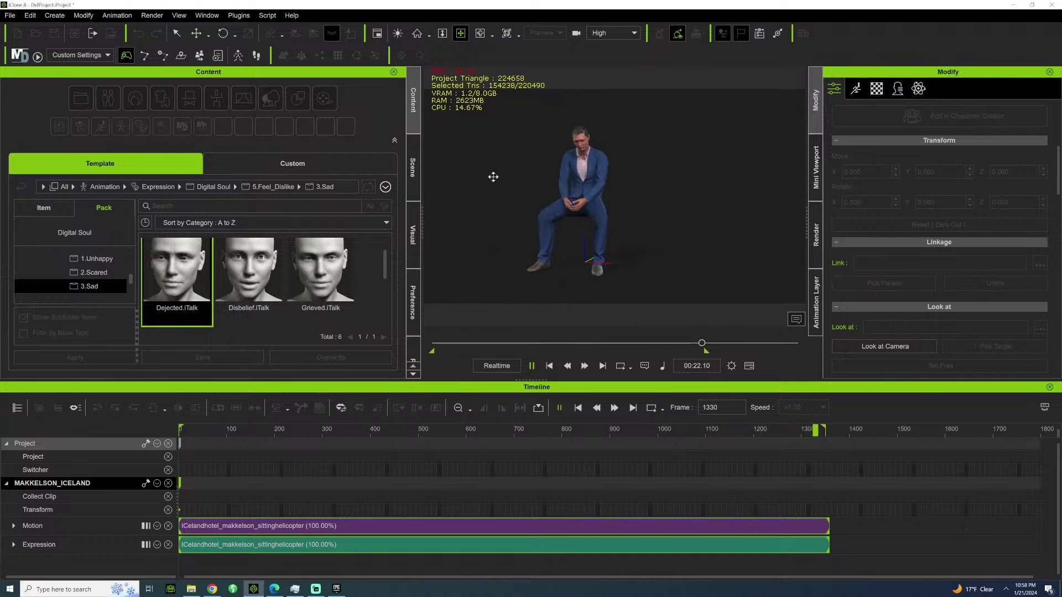
pyautogui.moveTo(493, 176); pyautogui.dragTo(794, 147, button='right')
pyautogui.scroll(4, 694, 155)
pyautogui.moveTo(681, 171); pyautogui.dragTo(777, 194, button='right')
# Start an FBX export of the character with the Unreal preset at 60 FPS, covering frames 0 to 1352.
pyautogui.click(10, 16)
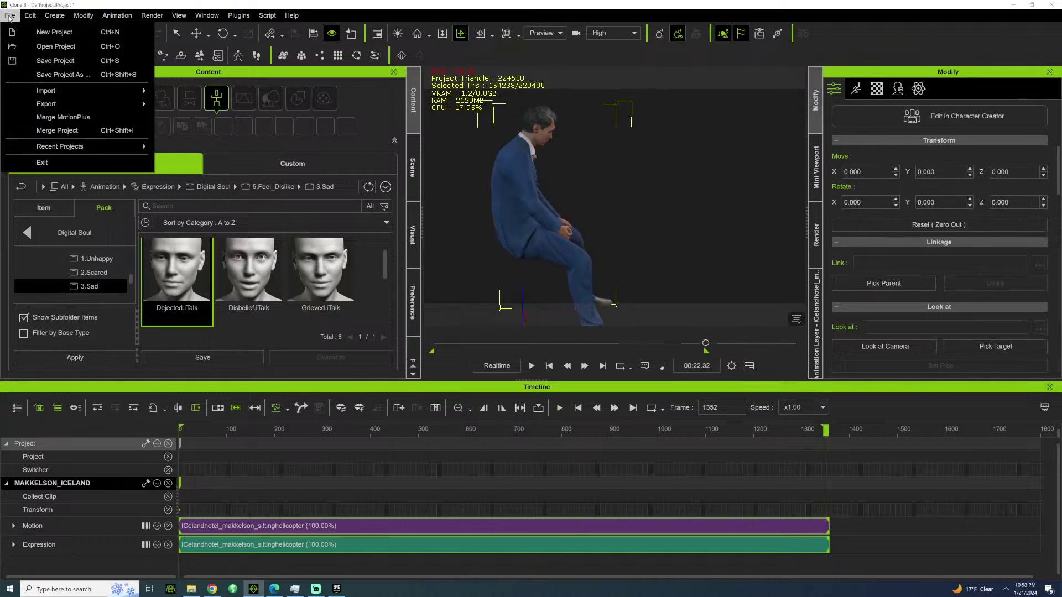
pyautogui.moveTo(111, 104)
pyautogui.click(193, 117)
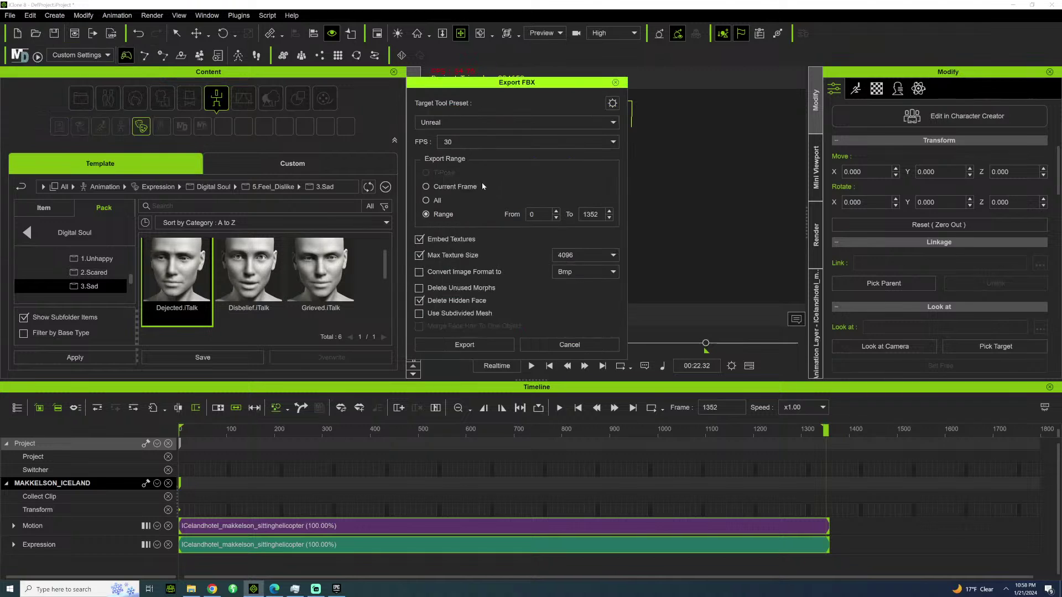
pyautogui.click(525, 142)
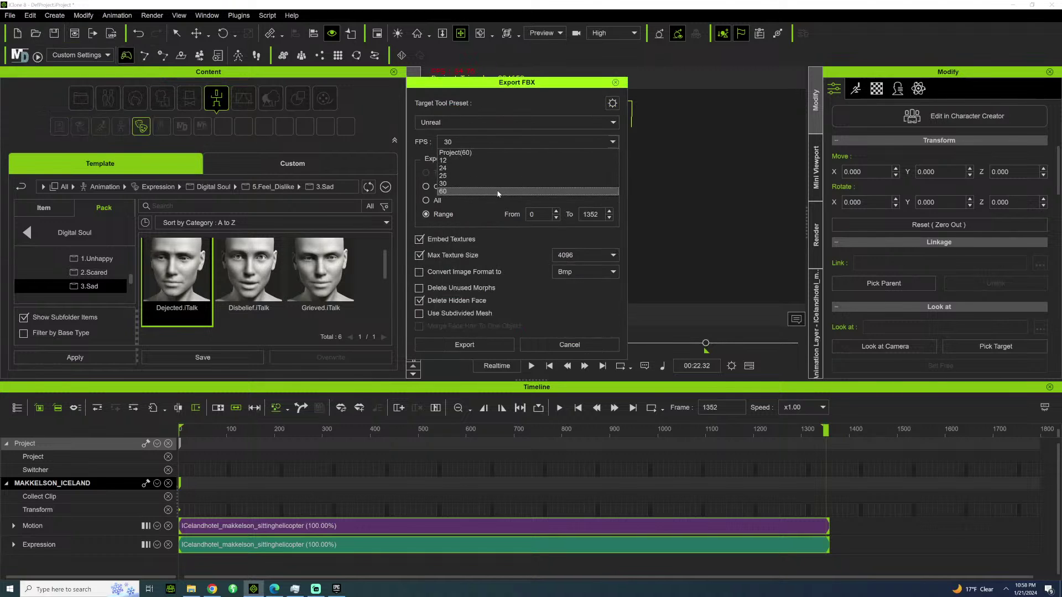
pyautogui.click(531, 190)
pyautogui.click(493, 343)
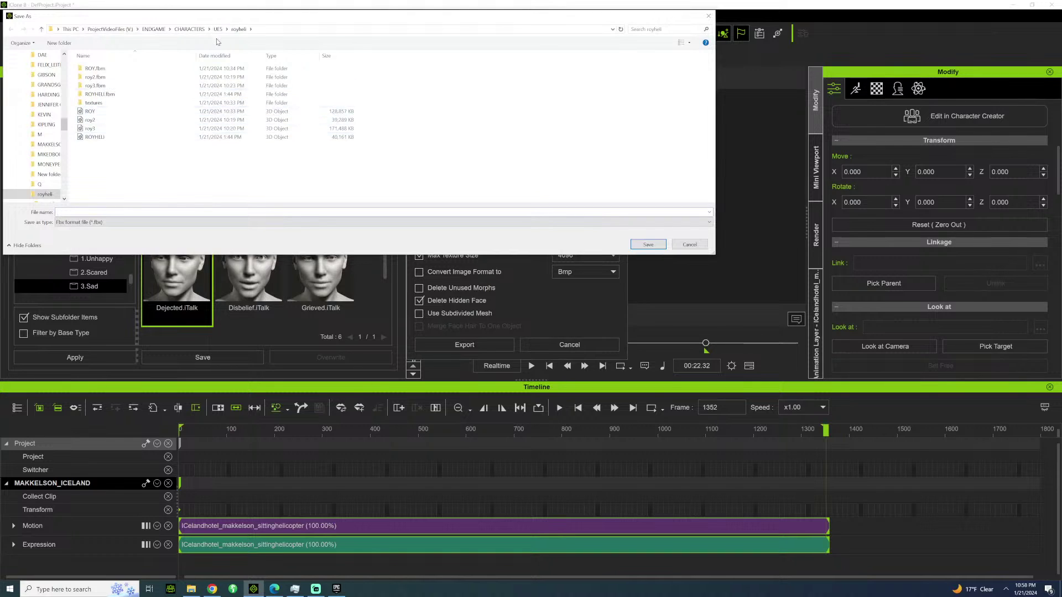
# Create a folder named ICELAND inside ENDGAME\ANIMATIONS for the export.
pyautogui.click(169, 29)
pyautogui.click(153, 29)
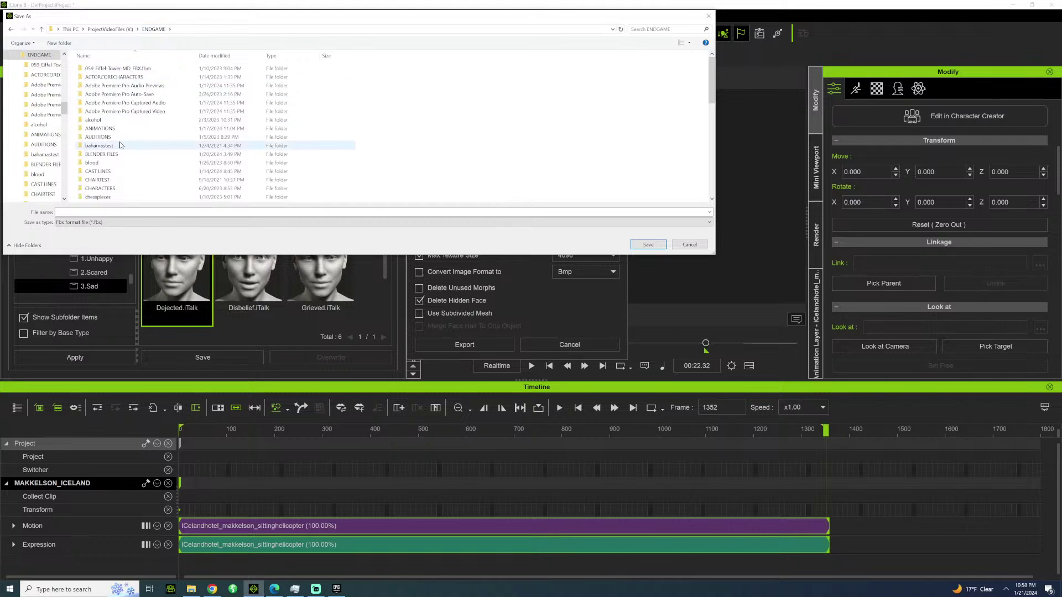
pyautogui.doubleClick(101, 129)
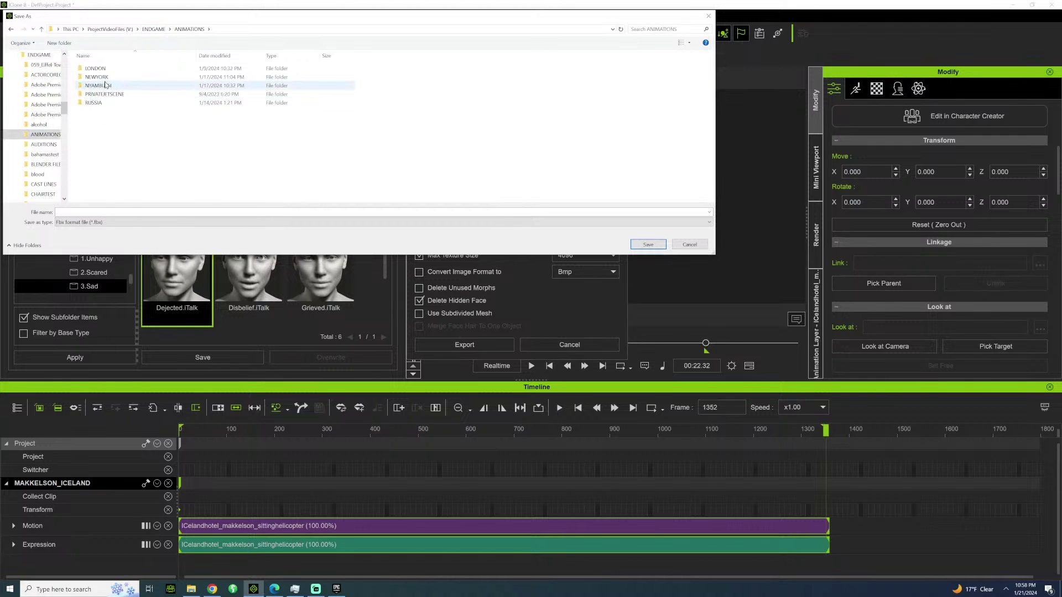
pyautogui.click(59, 43)
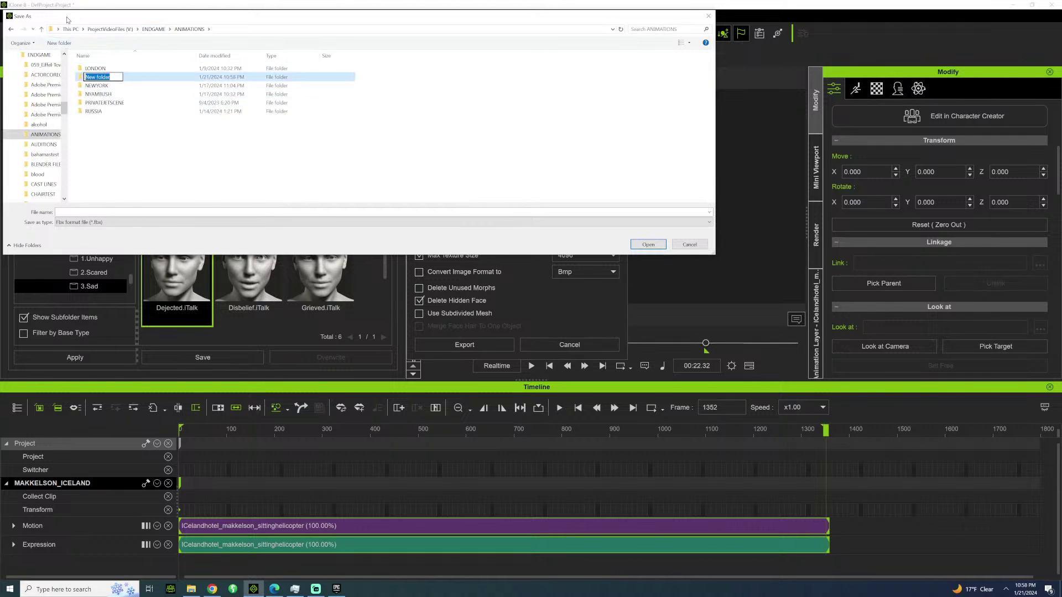
pyautogui.write('Iceland')
pyautogui.press('BackSpace')
pyautogui.press('BackSpace')
pyautogui.press('BackSpace')
pyautogui.press('BackSpace')
pyautogui.press('BackSpace')
pyautogui.write('ELAND')
pyautogui.press('Return')
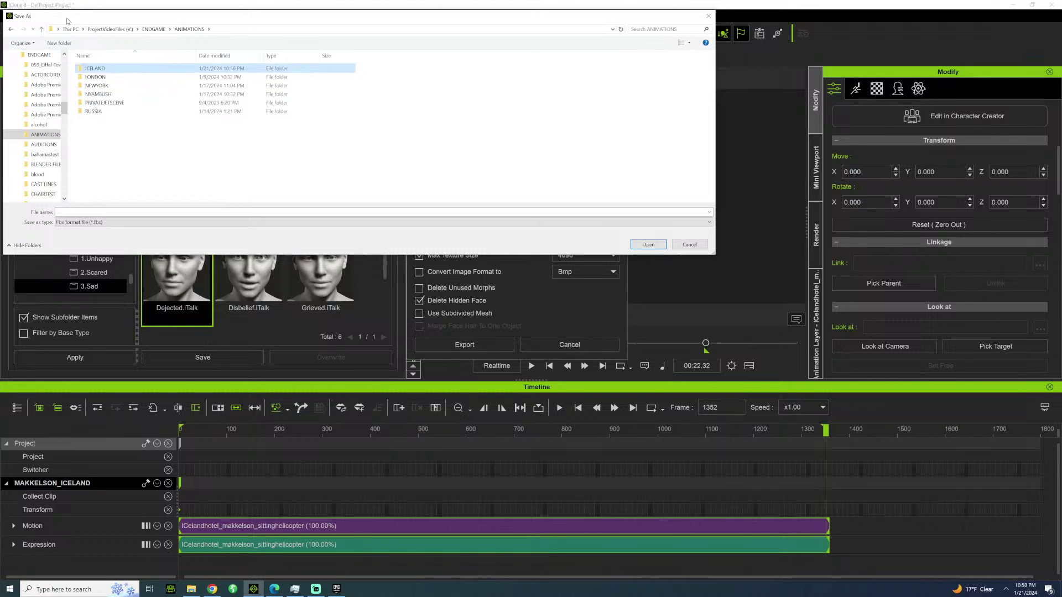
# Create a HOTEL folder inside ICELAND and a MAKKELSON folder inside HOTEL, and open it as the save location.
pyautogui.doubleClick(104, 68)
pyautogui.click(59, 42)
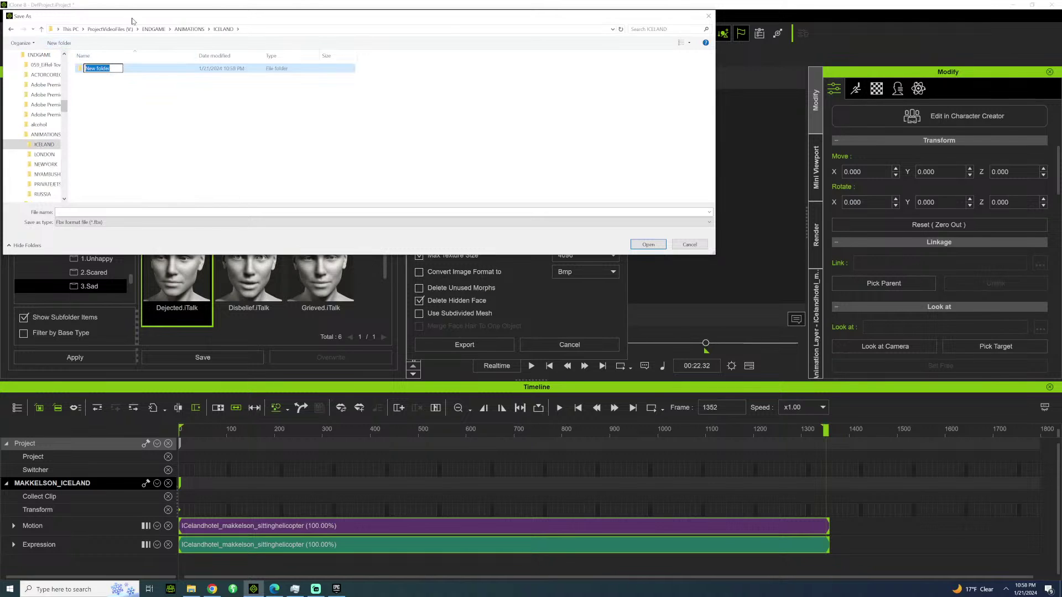
pyautogui.write('HOTR')
pyautogui.write('L')
pyautogui.press('Return')
pyautogui.doubleClick(103, 68)
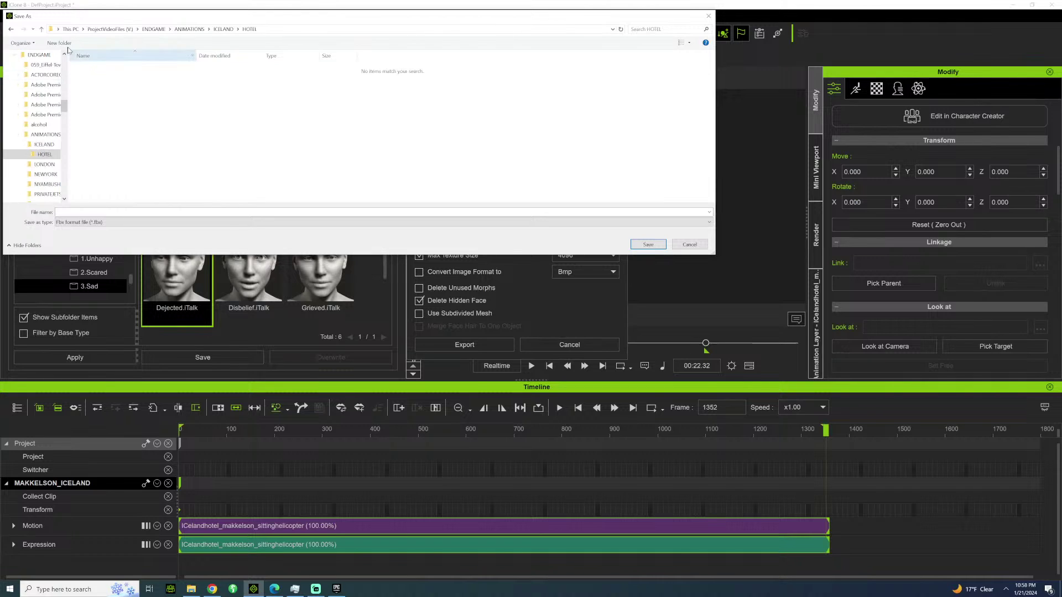
pyautogui.click(60, 42)
pyautogui.write('MAKKELSON')
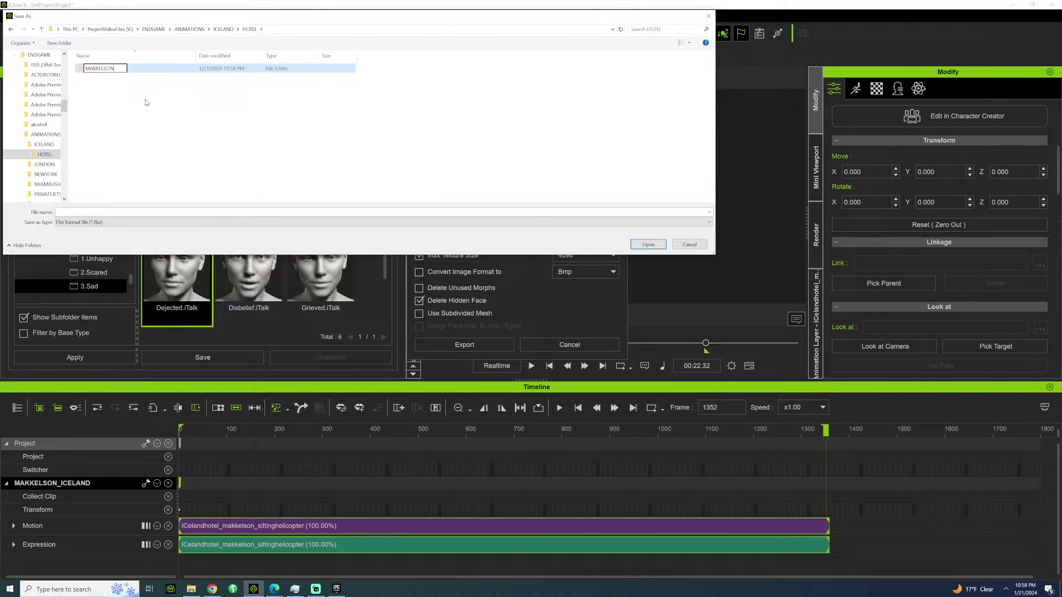
pyautogui.press('Return')
pyautogui.doubleClick(111, 68)
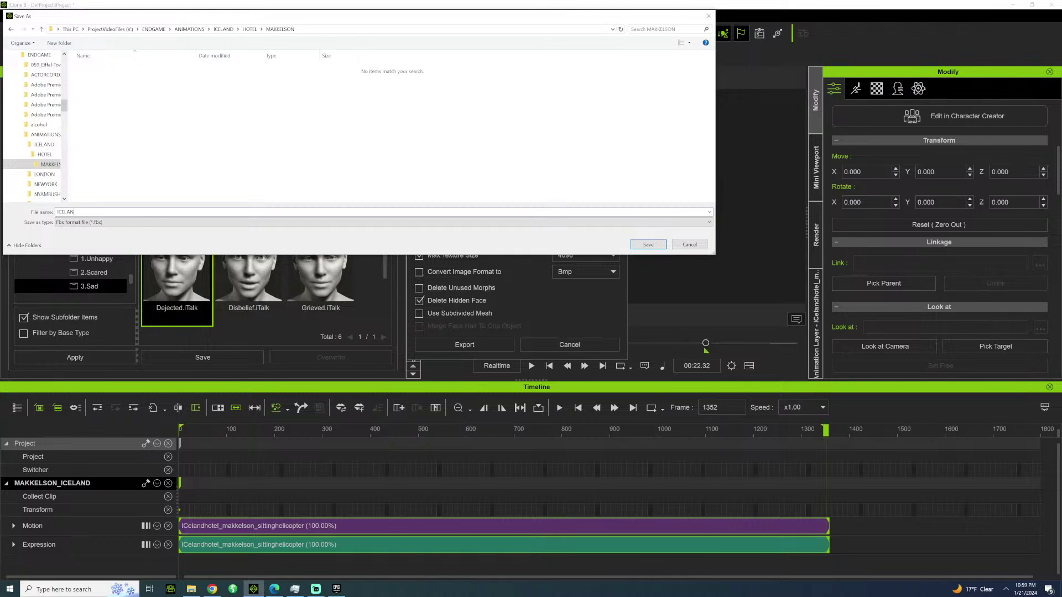
# Save the FBX as ICELANDHOTEL_MAKKELSON_HELISIT and run the export.
pyautogui.write('HOT')
pyautogui.write('EL_MAKKELSO')
pyautogui.write('ON')
pyautogui.write('_HELISIT')
pyautogui.click(642, 246)
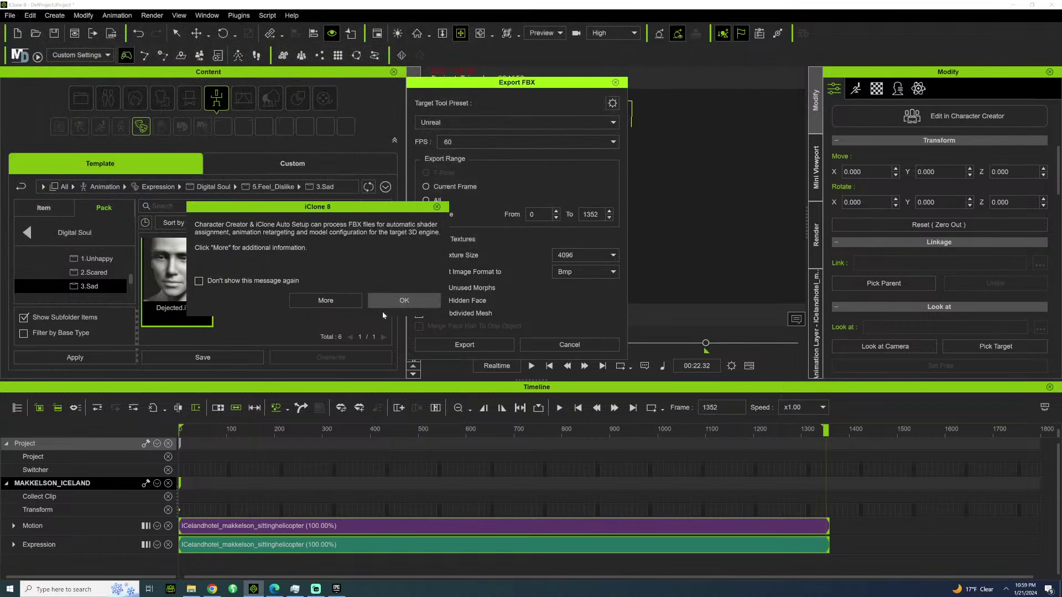
pyautogui.click(387, 304)
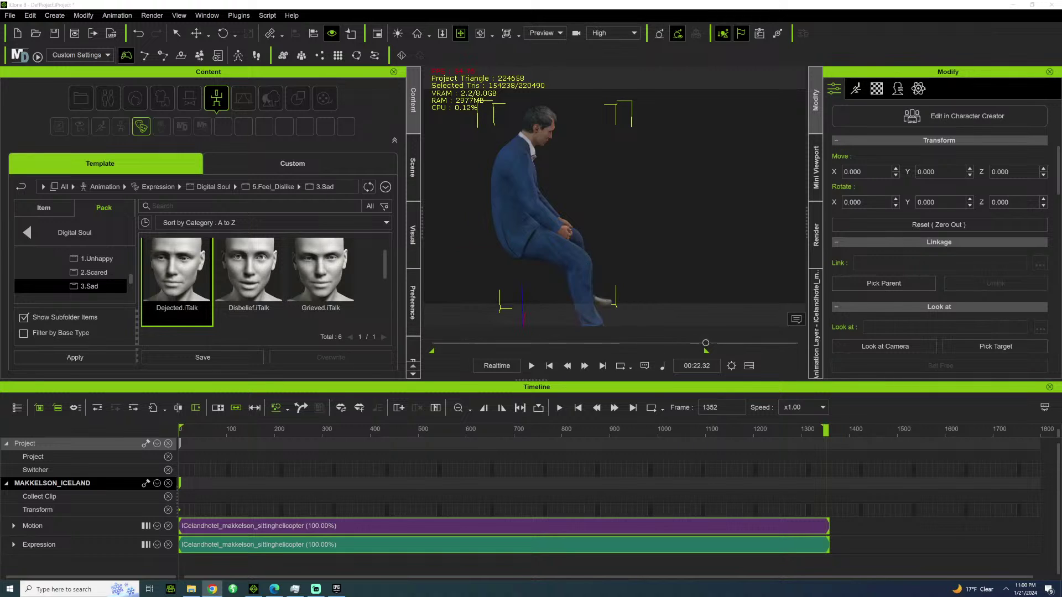
# Play back the sitting animation and examine the character's motion up close from the front and side.
pyautogui.click(452, 344)
pyautogui.press('space')
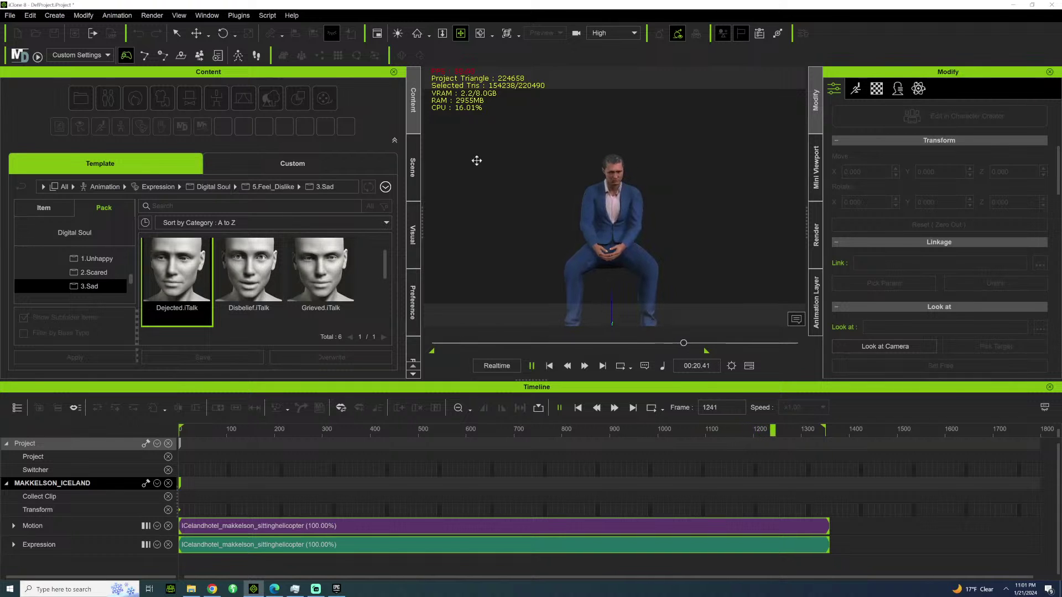
pyautogui.click(502, 343)
pyautogui.press('space')
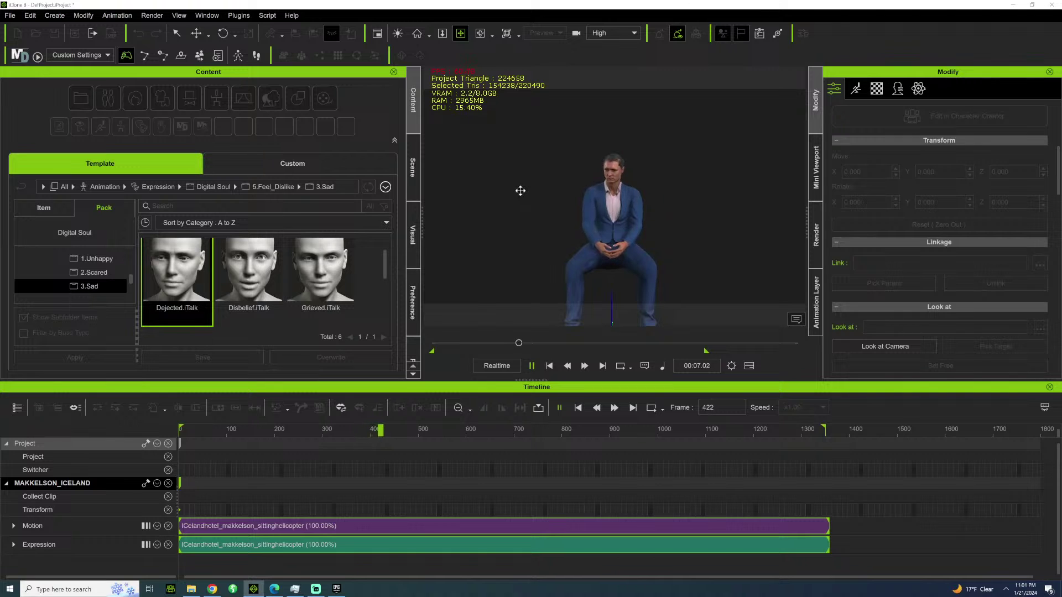
pyautogui.scroll(4, 570, 173)
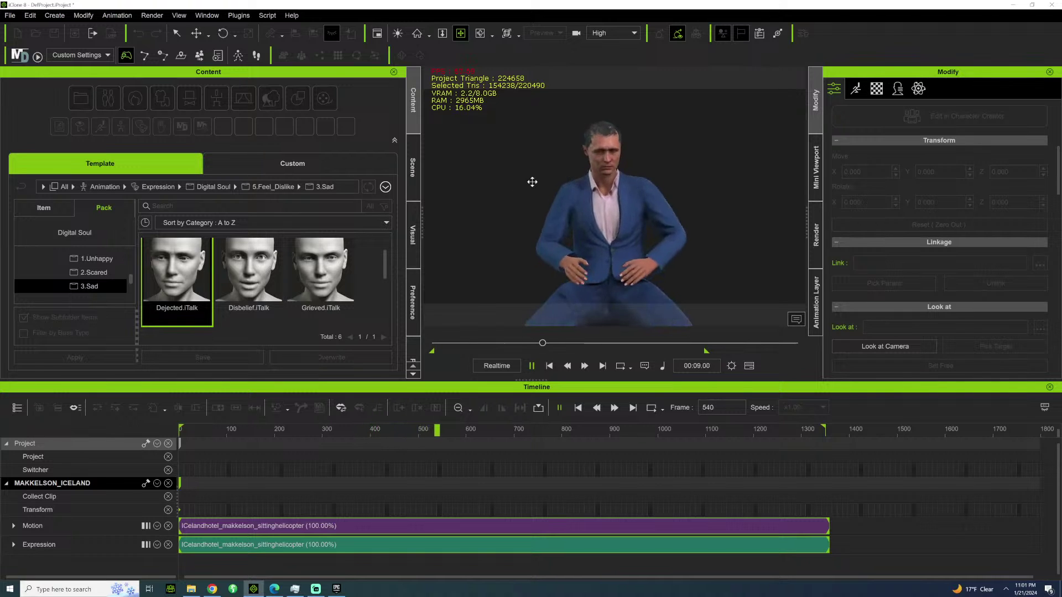
pyautogui.moveTo(531, 181); pyautogui.dragTo(639, 209, button='right')
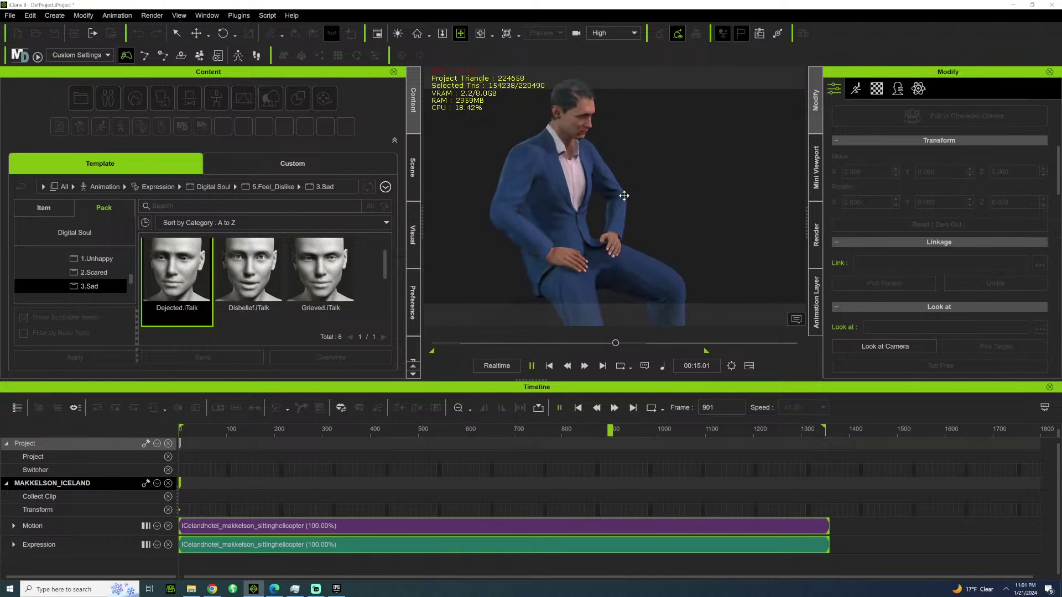
pyautogui.press('space')
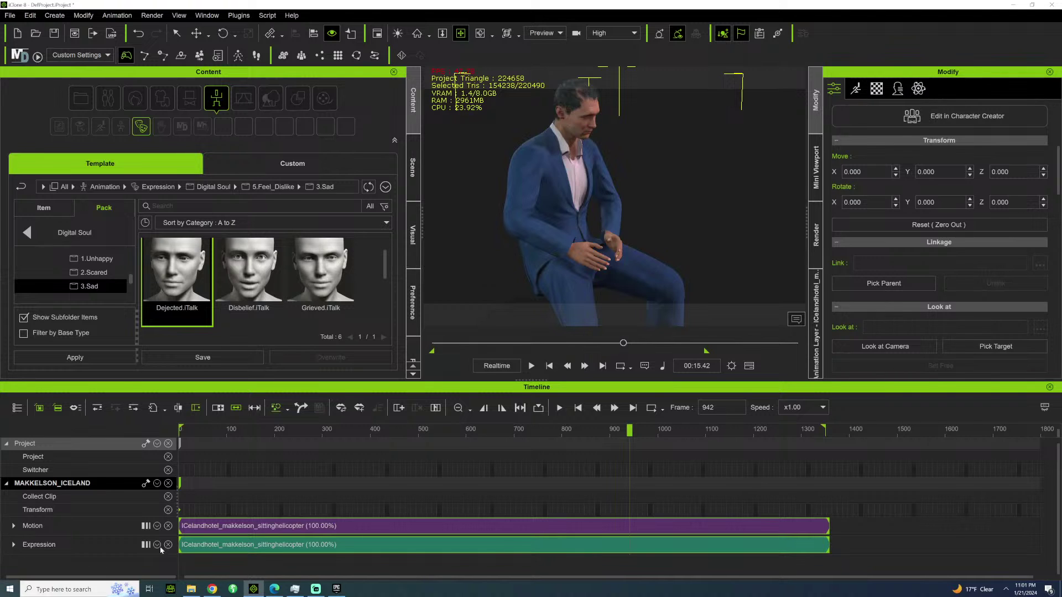
# Delete the character's motion and expression clips, check playback without them, and return the playhead to frame 0.
pyautogui.click(443, 510)
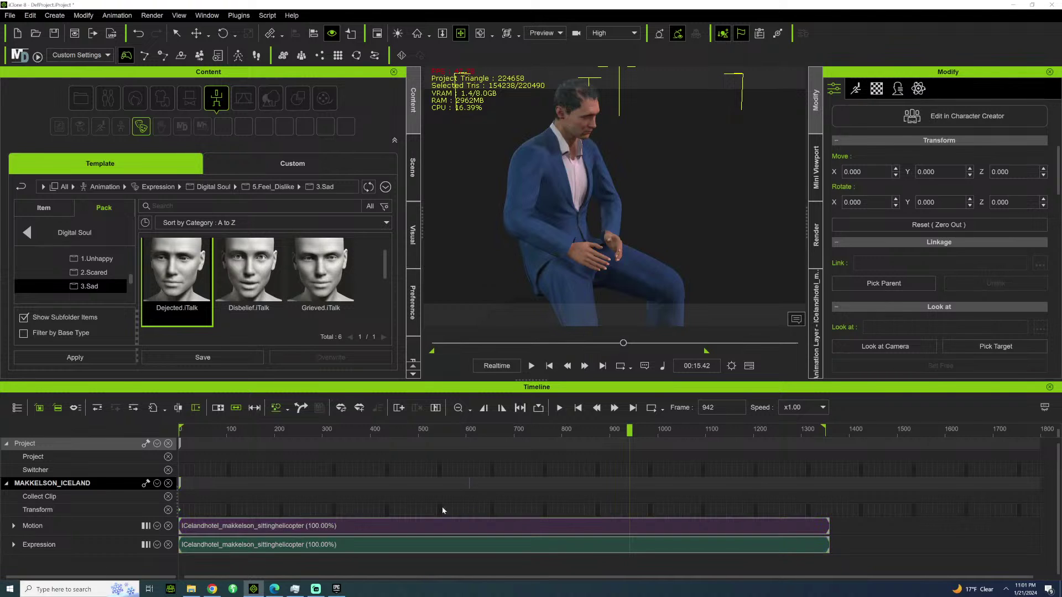
pyautogui.click(391, 532)
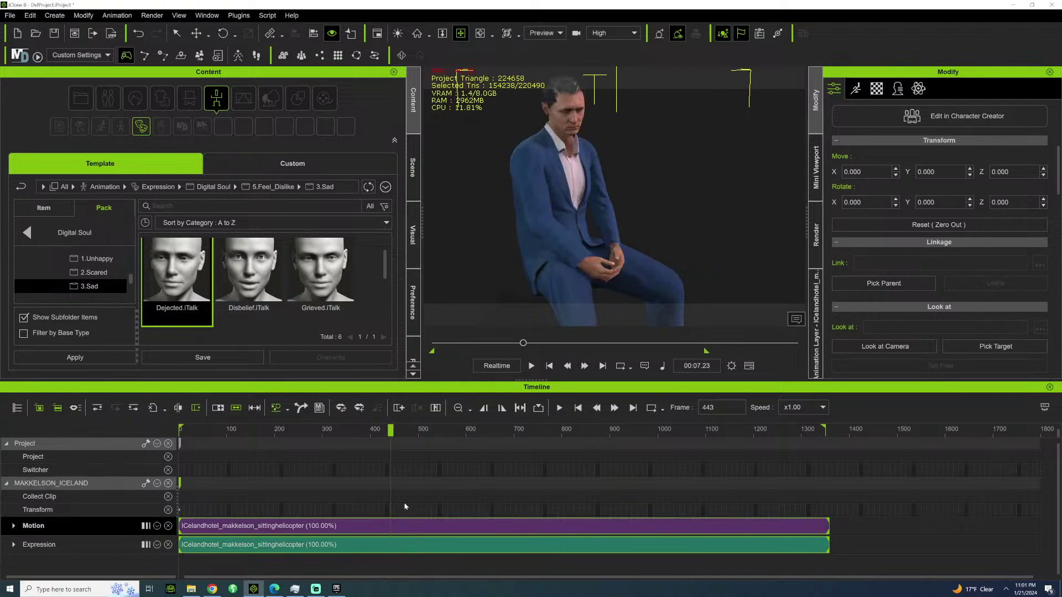
pyautogui.press('Delete')
pyautogui.press('space')
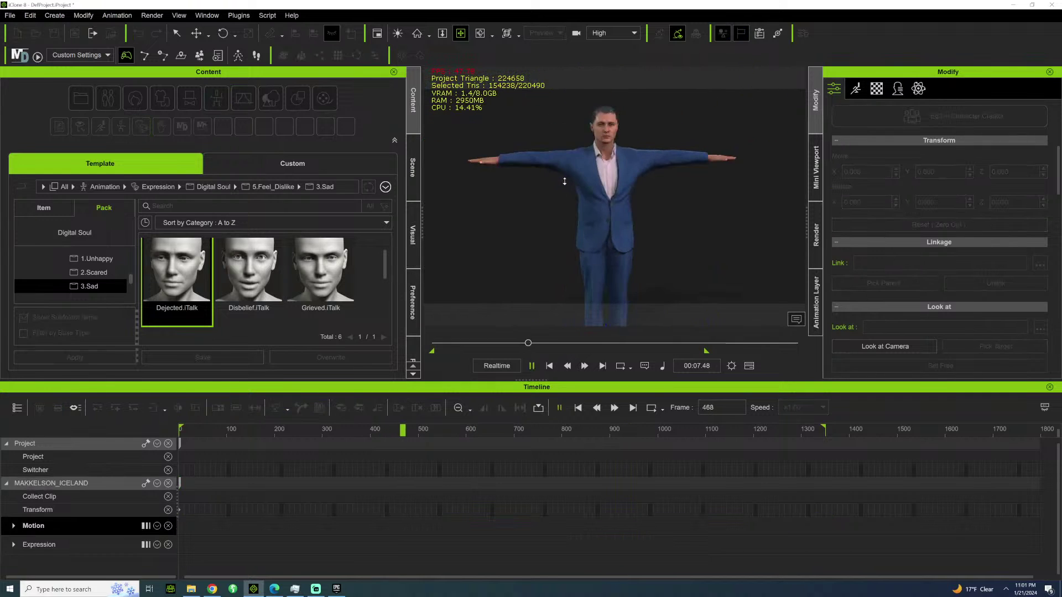
pyautogui.scroll(-5, 564, 182)
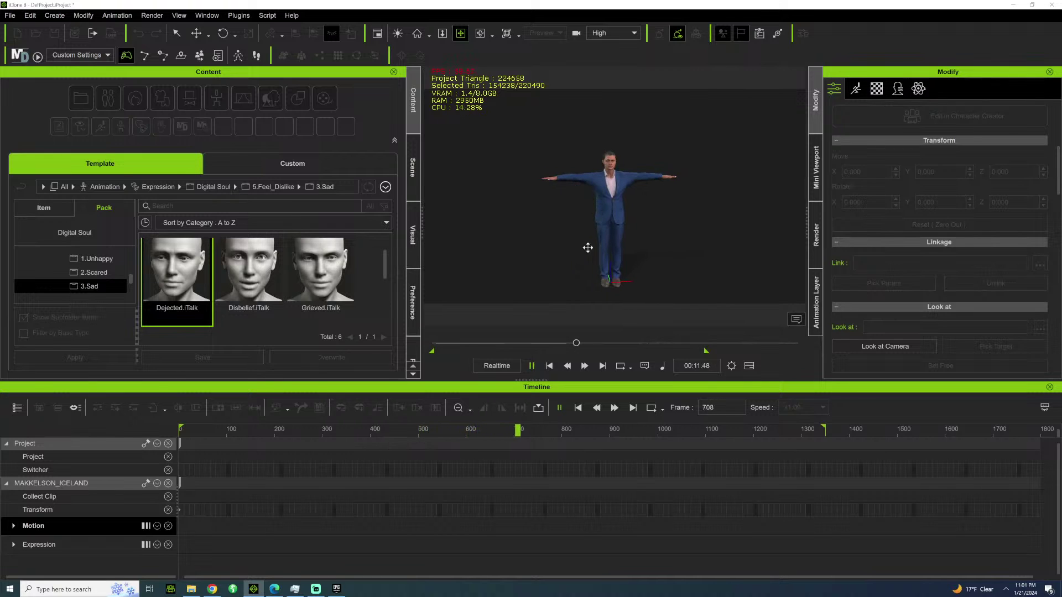
pyautogui.press('space')
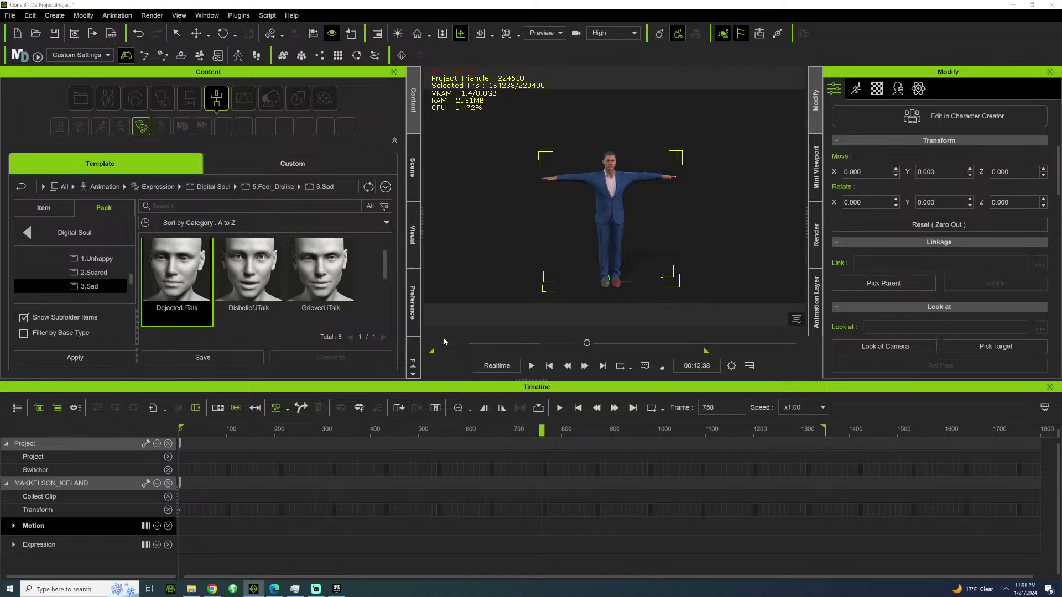
pyautogui.click(450, 344)
pyautogui.moveTo(451, 344); pyautogui.dragTo(291, 326)
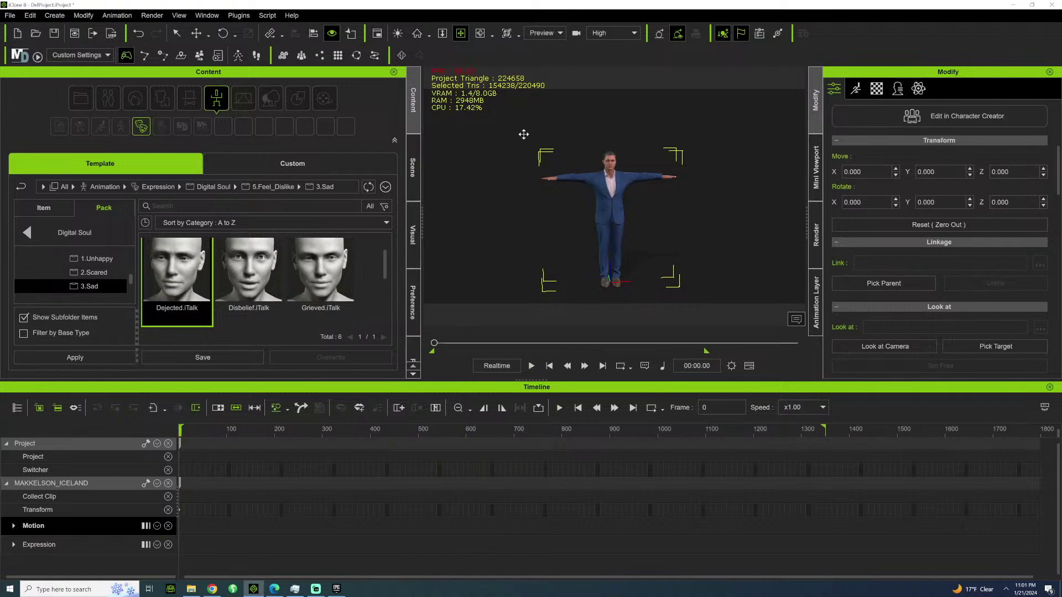
pyautogui.scroll(2, 590, 192)
pyautogui.moveTo(591, 192); pyautogui.dragTo(702, 297, button='right')
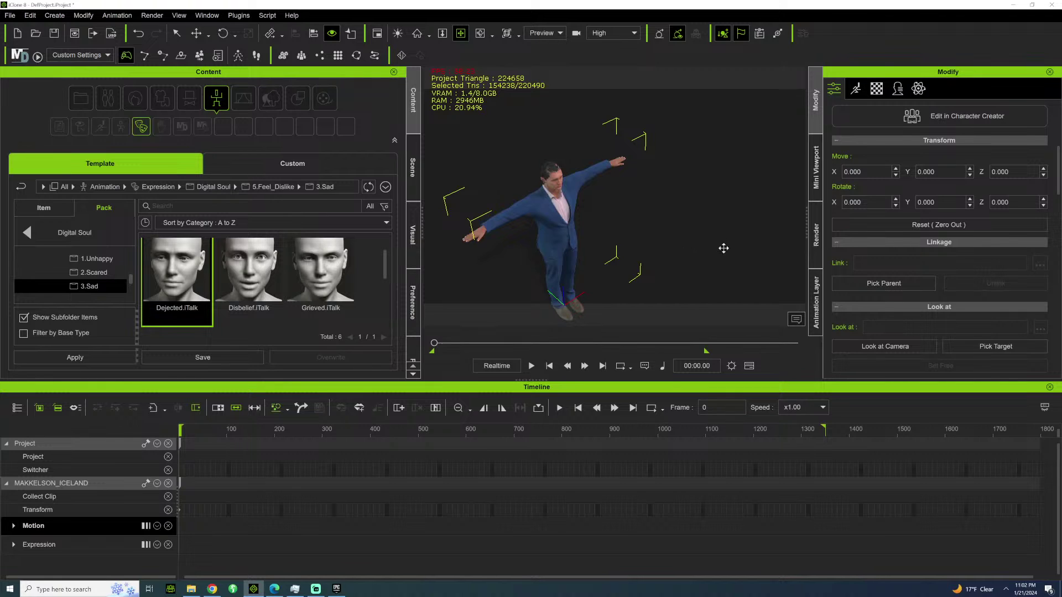
pyautogui.moveTo(567, 132); pyautogui.dragTo(540, 150, button='right')
pyautogui.moveTo(603, 156); pyautogui.dragTo(618, 229)
pyautogui.scroll(4, 617, 228)
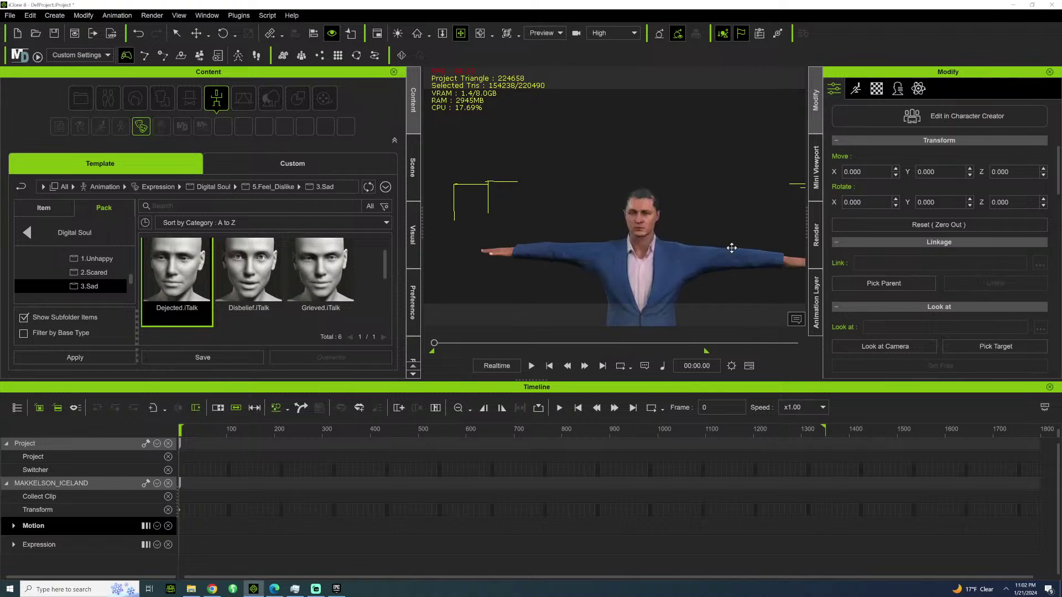
pyautogui.scroll(-6, 671, 142)
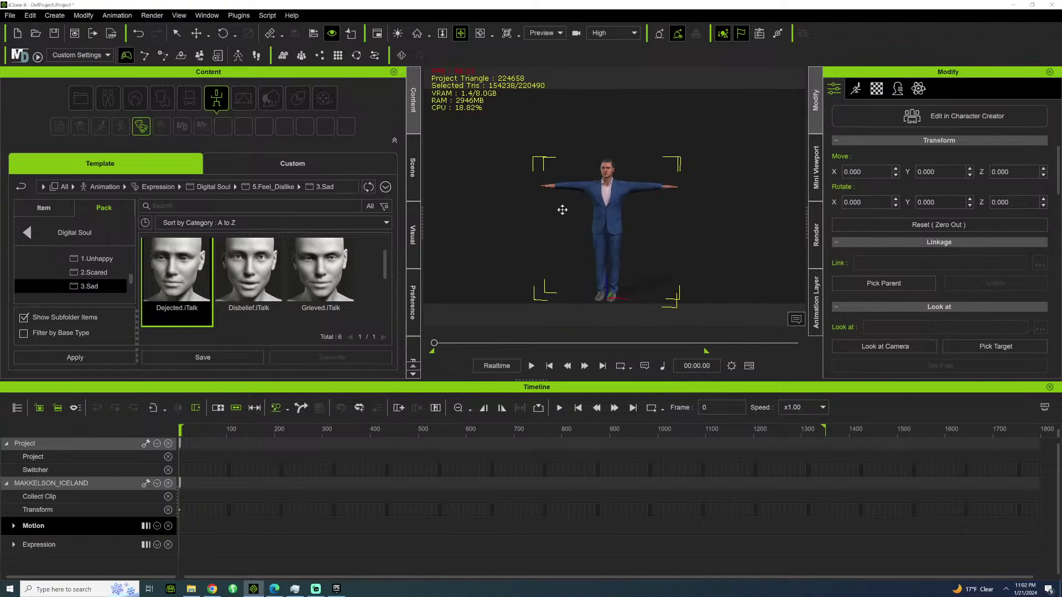
pyautogui.moveTo(562, 210); pyautogui.dragTo(691, 252, button='right')
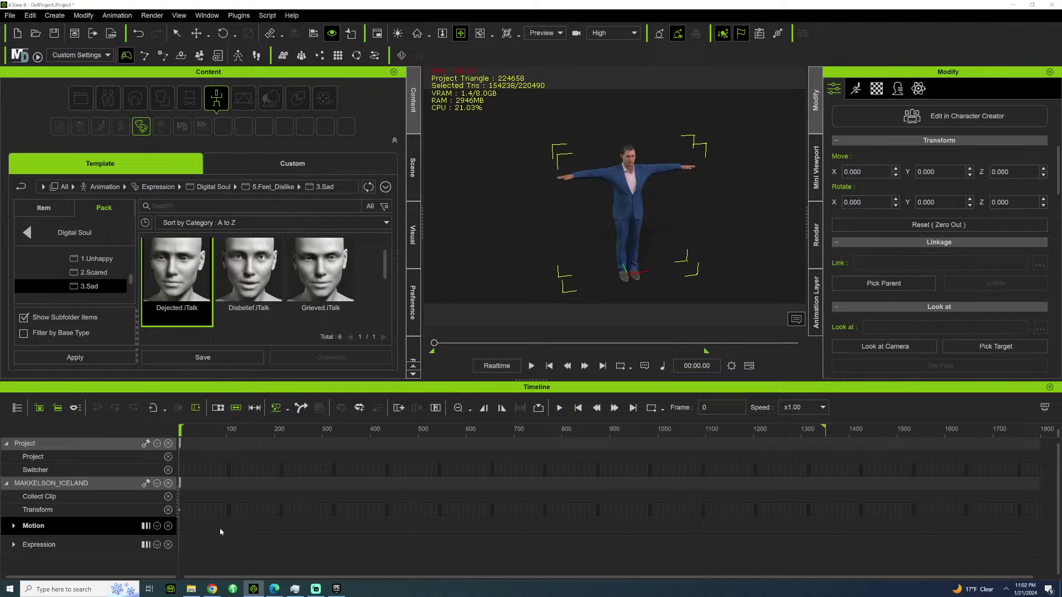
pyautogui.moveTo(583, 241)
pyautogui.mouseDown()
pyautogui.moveTo(529, 237)
pyautogui.moveTo(595, 237)
pyautogui.mouseUp()
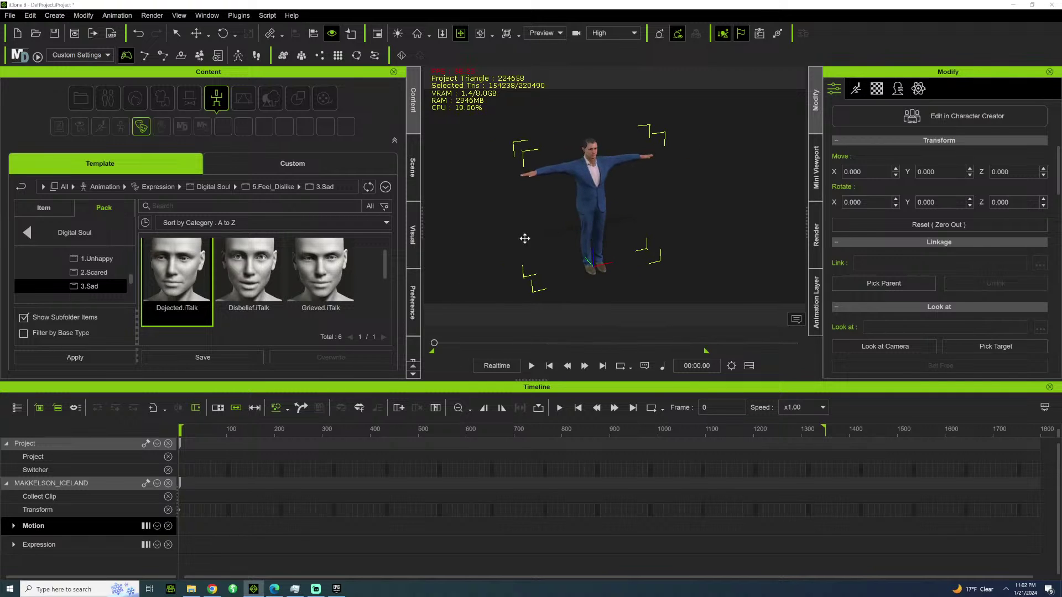
pyautogui.click(336, 588)
pyautogui.click(754, 7)
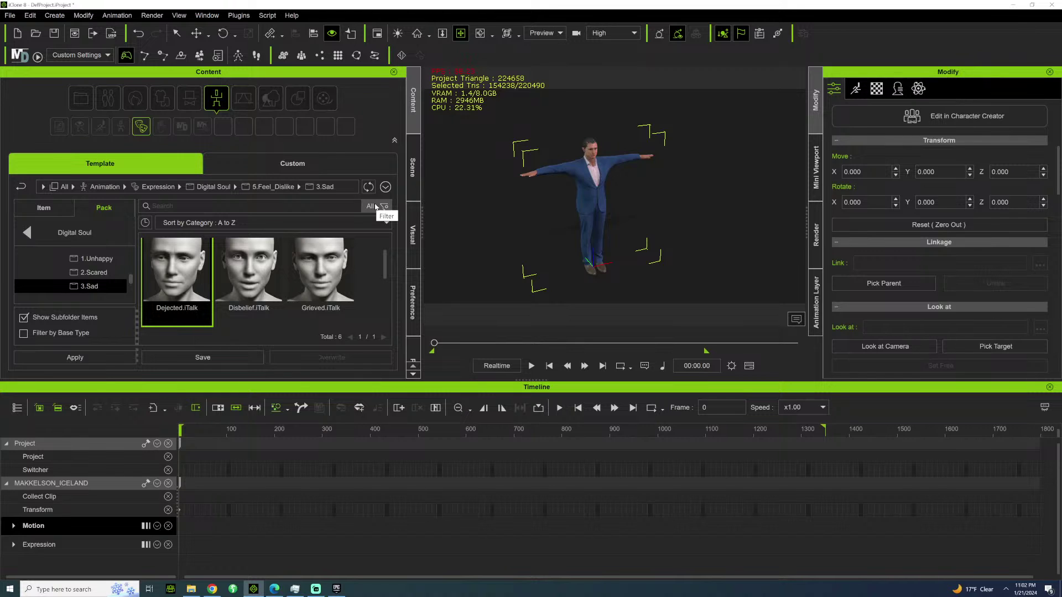
pyautogui.moveTo(606, 201); pyautogui.dragTo(555, 199, button='middle')
pyautogui.moveTo(555, 199); pyautogui.dragTo(610, 213, button='right')
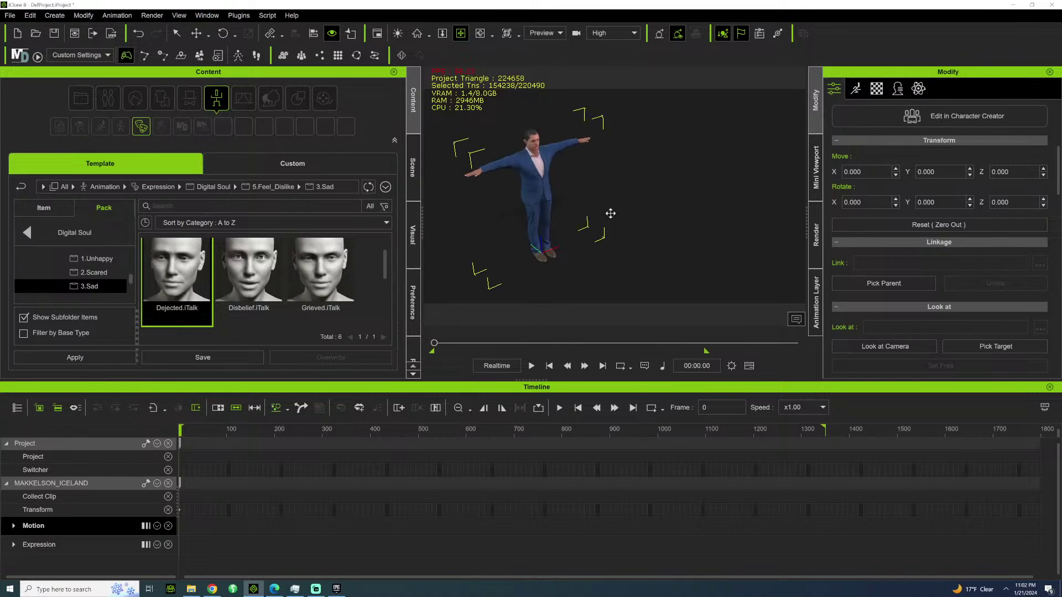
pyautogui.moveTo(611, 214); pyautogui.dragTo(662, 209, button='middle')
pyautogui.scroll(3, 637, 218)
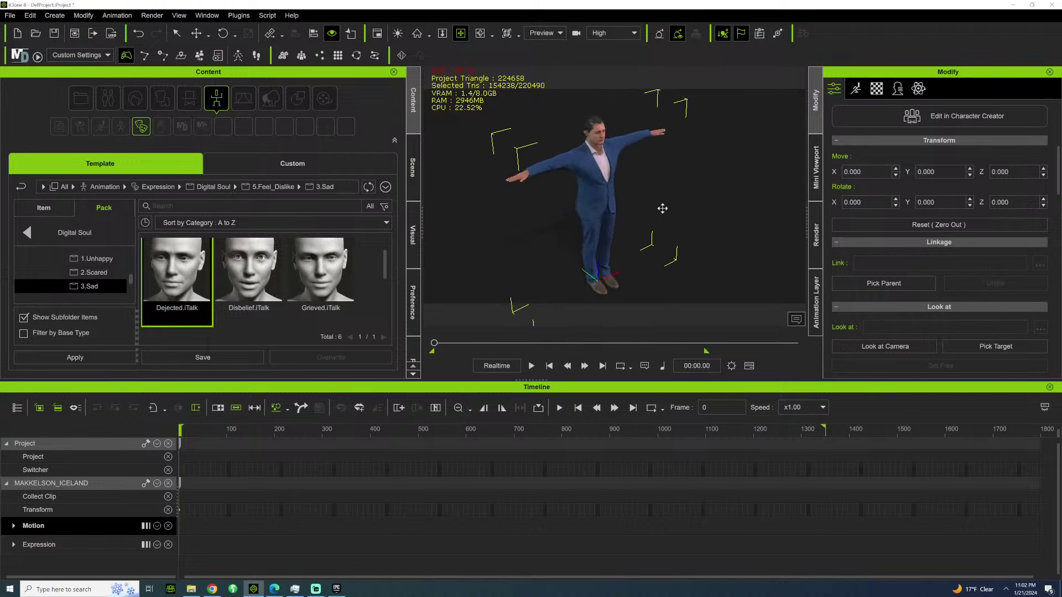
pyautogui.moveTo(707, 193); pyautogui.dragTo(501, 177, button='right')
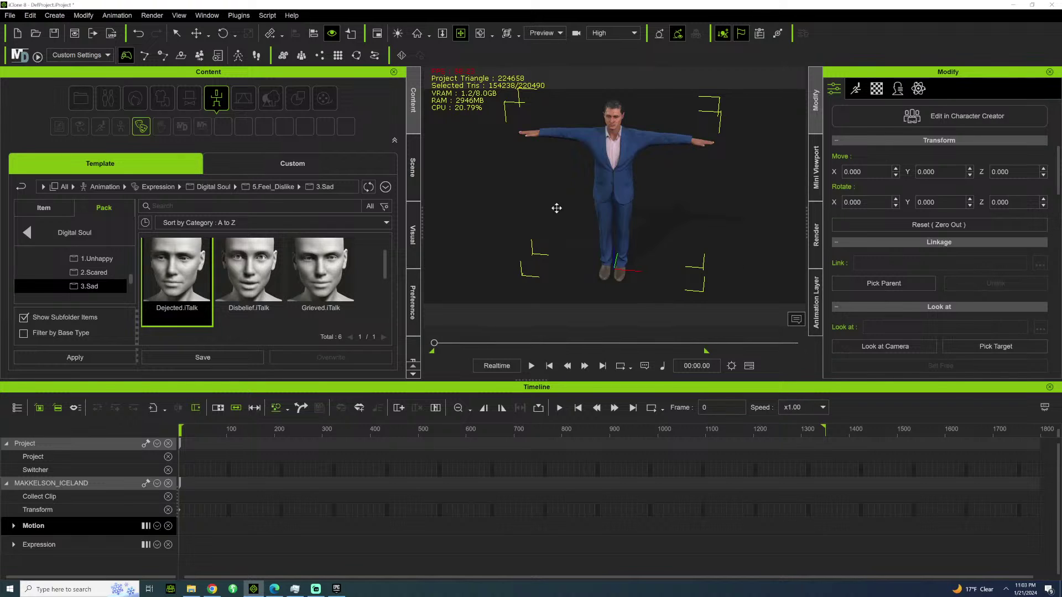
pyautogui.scroll(-3, 557, 208)
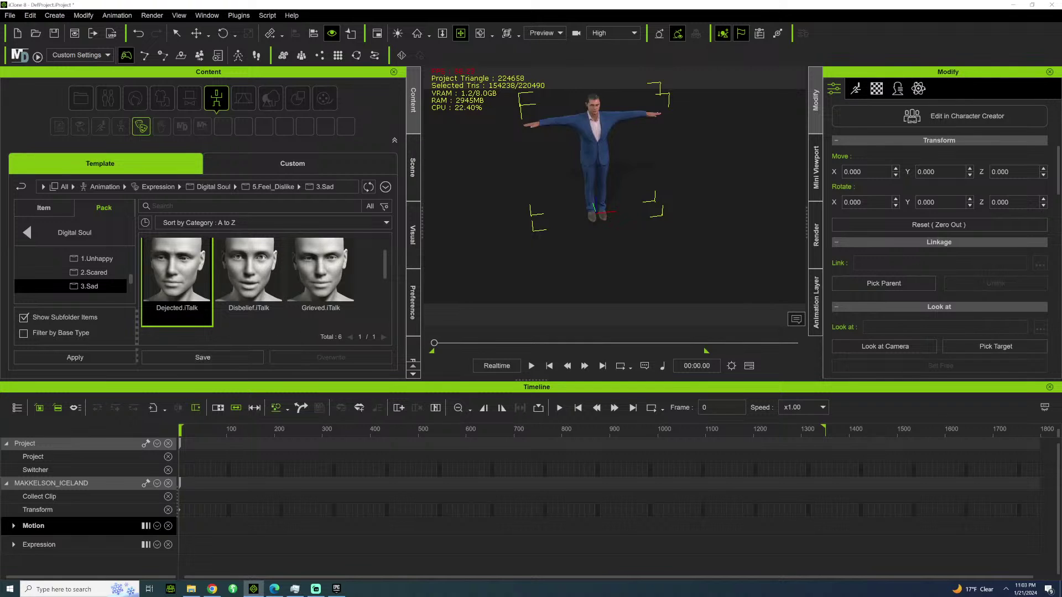
pyautogui.moveTo(669, 105); pyautogui.dragTo(598, 167, button='right')
pyautogui.scroll(-2, 599, 167)
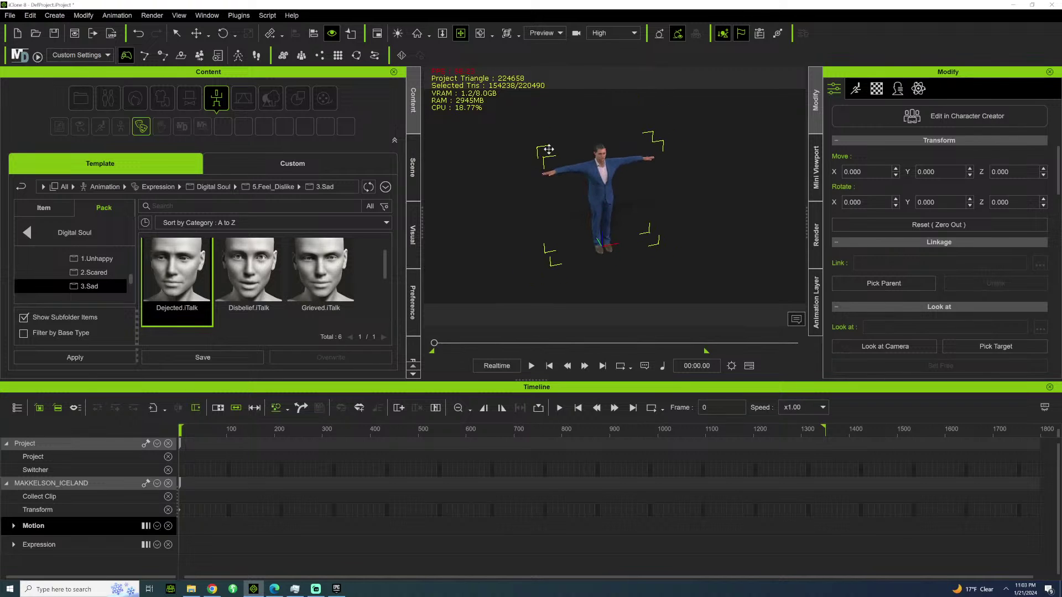
pyautogui.moveTo(616, 192); pyautogui.dragTo(600, 182)
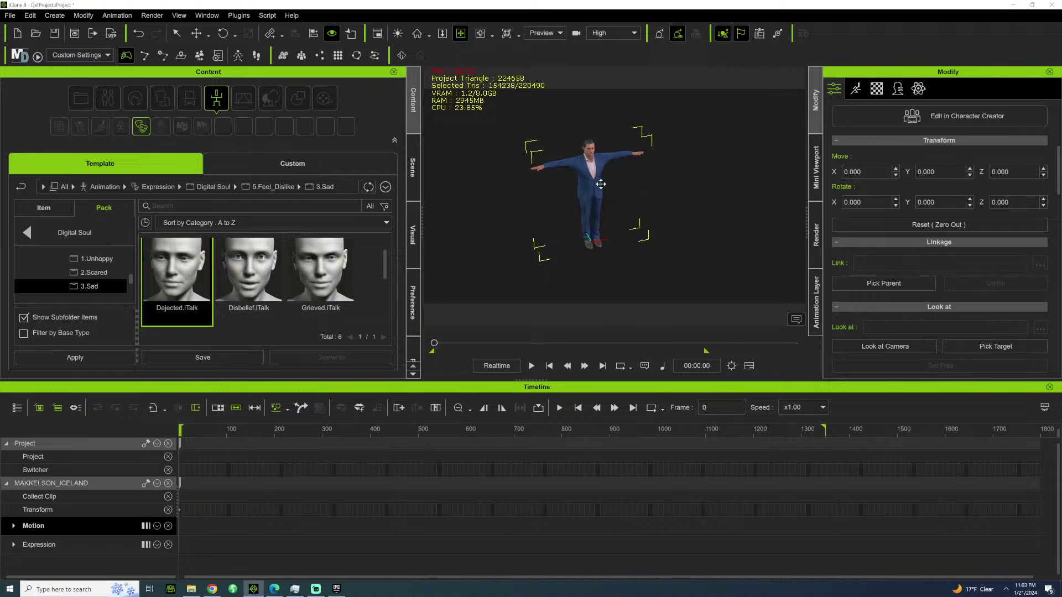
pyautogui.scroll(1, 619, 134)
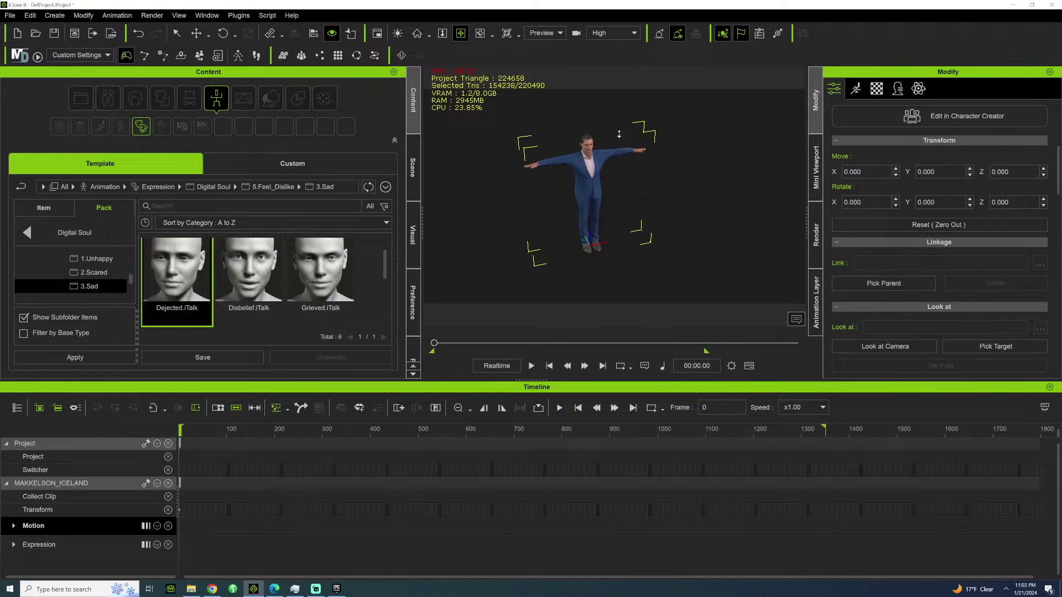
# Launch the ENDGAME_5_3 project from the Epic Games Launcher's Unreal Engine library and minimise the launcher.
pyautogui.click(335, 588)
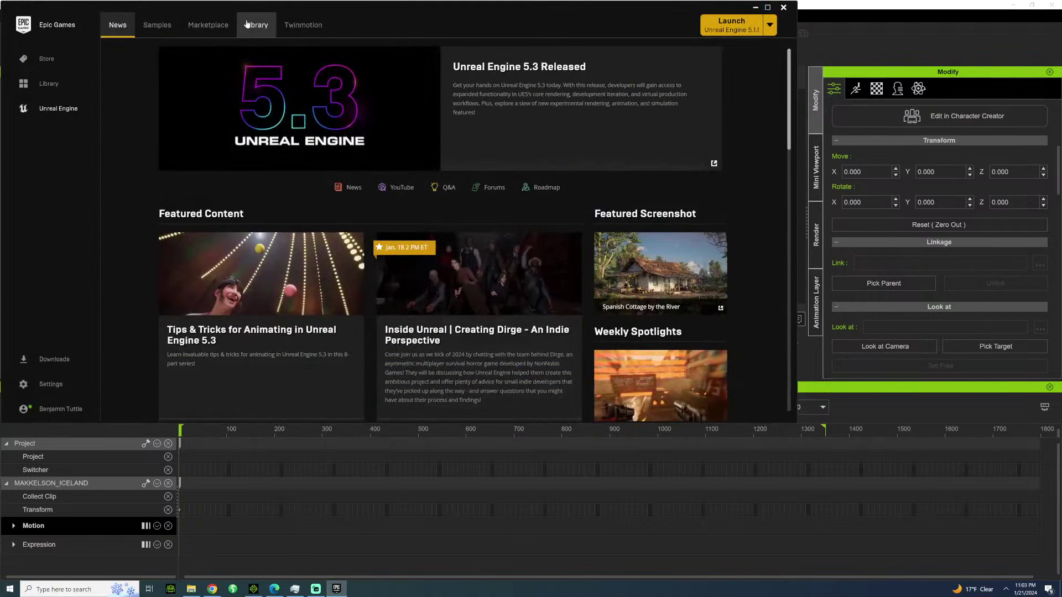
pyautogui.click(247, 29)
pyautogui.scroll(-4, 464, 187)
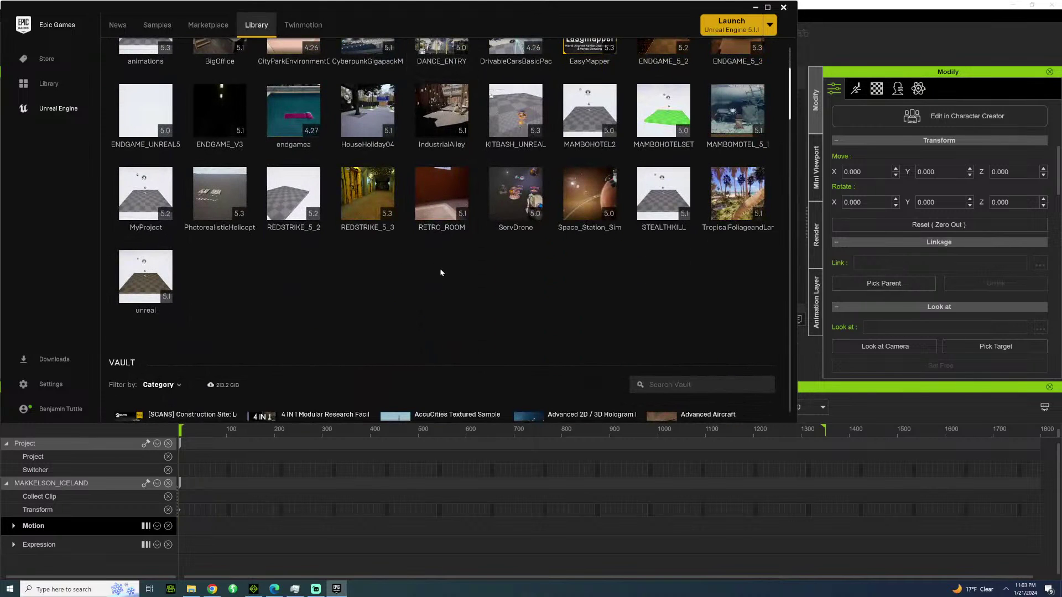
pyautogui.scroll(-1, 441, 272)
pyautogui.scroll(-2, 439, 268)
pyautogui.scroll(4, 443, 277)
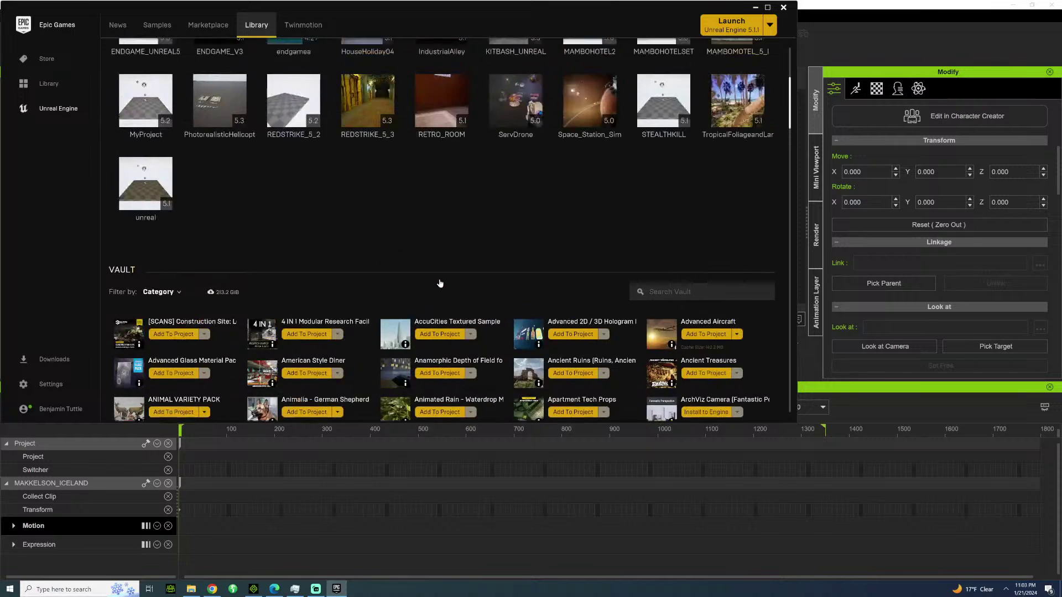
pyautogui.scroll(2, 443, 282)
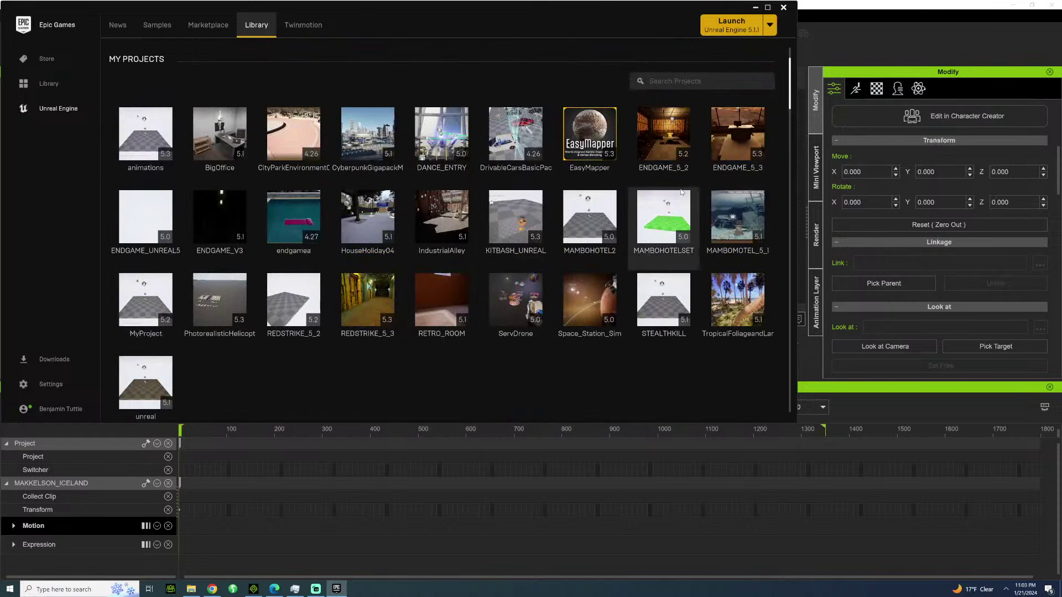
pyautogui.click(729, 157)
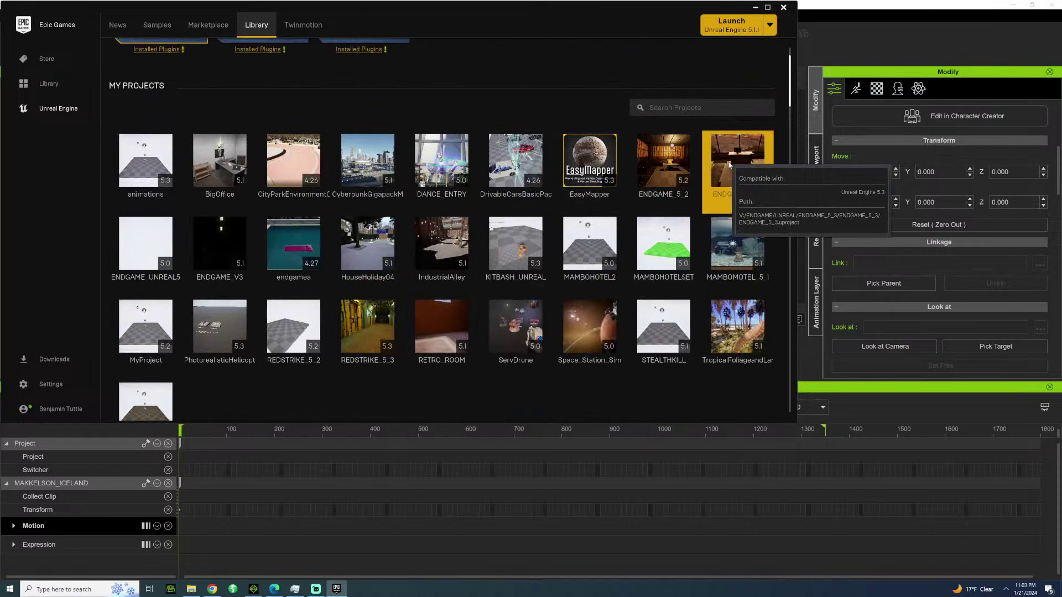
pyautogui.click(756, 8)
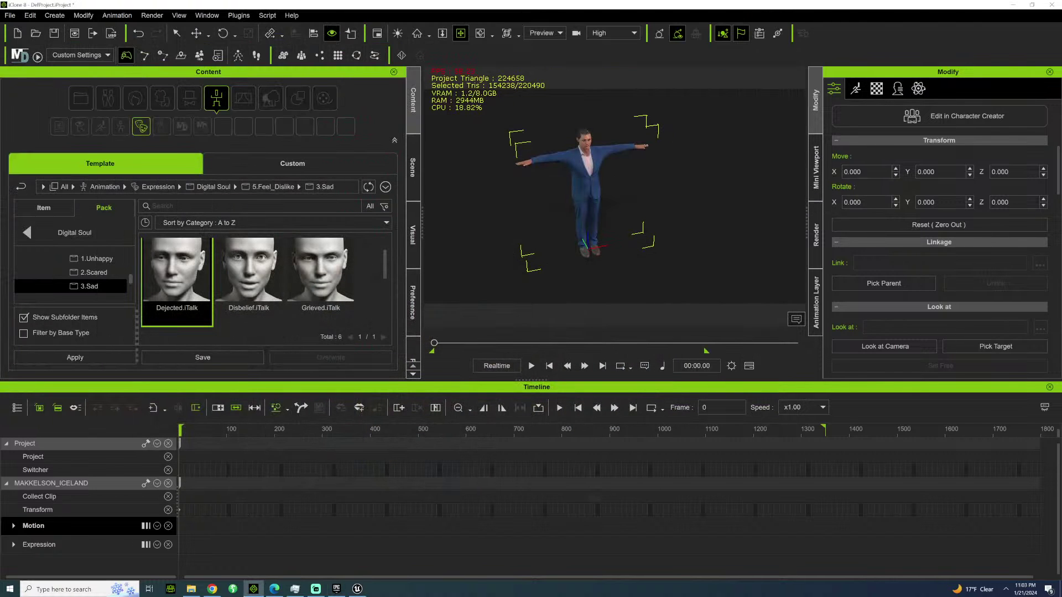
# Delete the Makkelson character from the iClone scene and browse File Explorer to ENDGAME > CHARACTERS > CC4_WRINKLES.
pyautogui.click(897, 282)
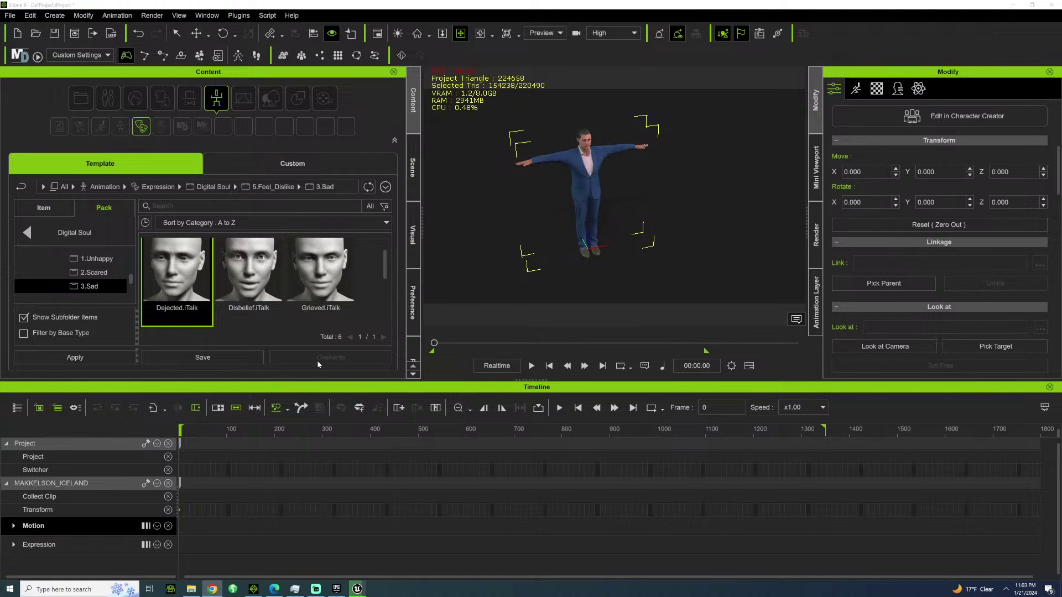
pyautogui.press('Delete')
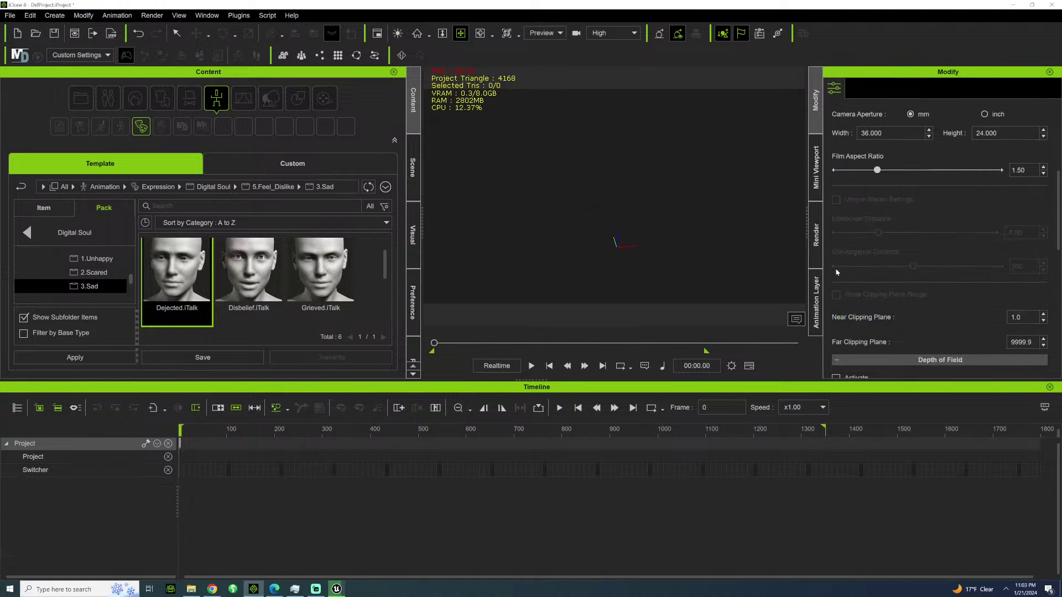
pyautogui.click(192, 589)
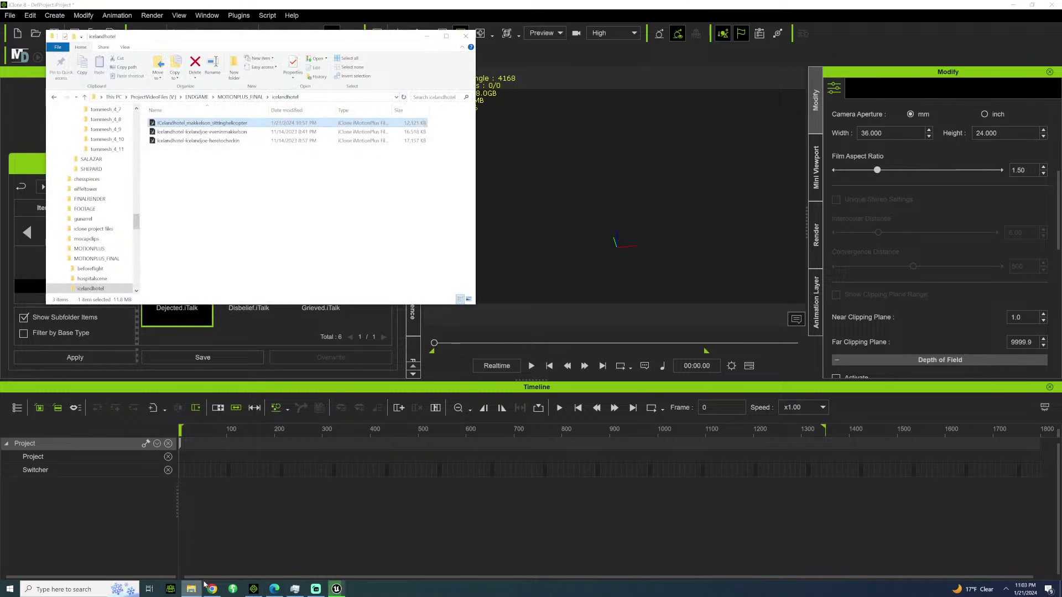
pyautogui.click(197, 97)
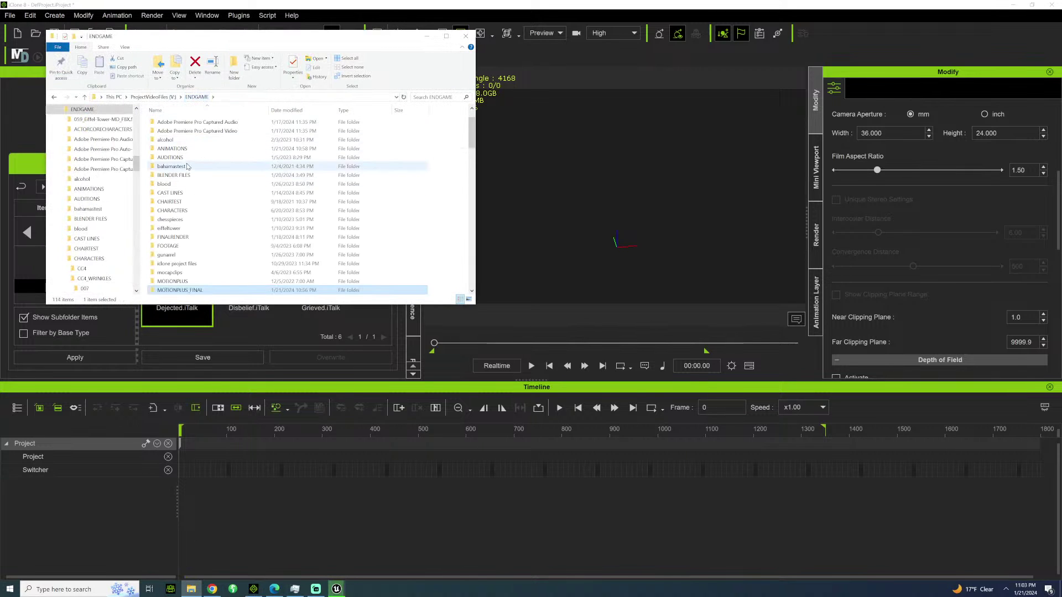
pyautogui.scroll(3, 212, 212)
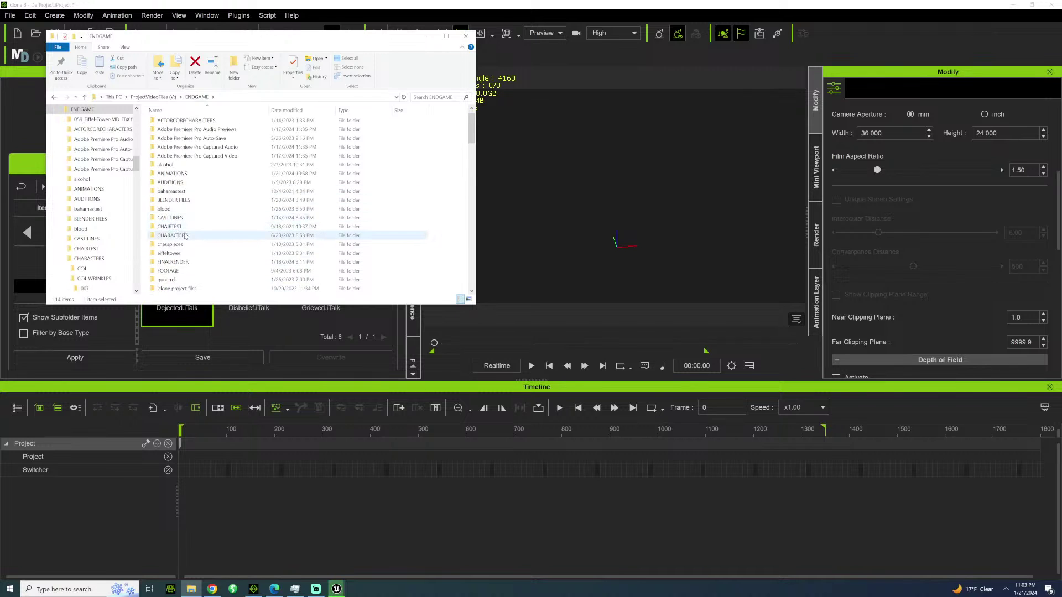
pyautogui.doubleClick(192, 237)
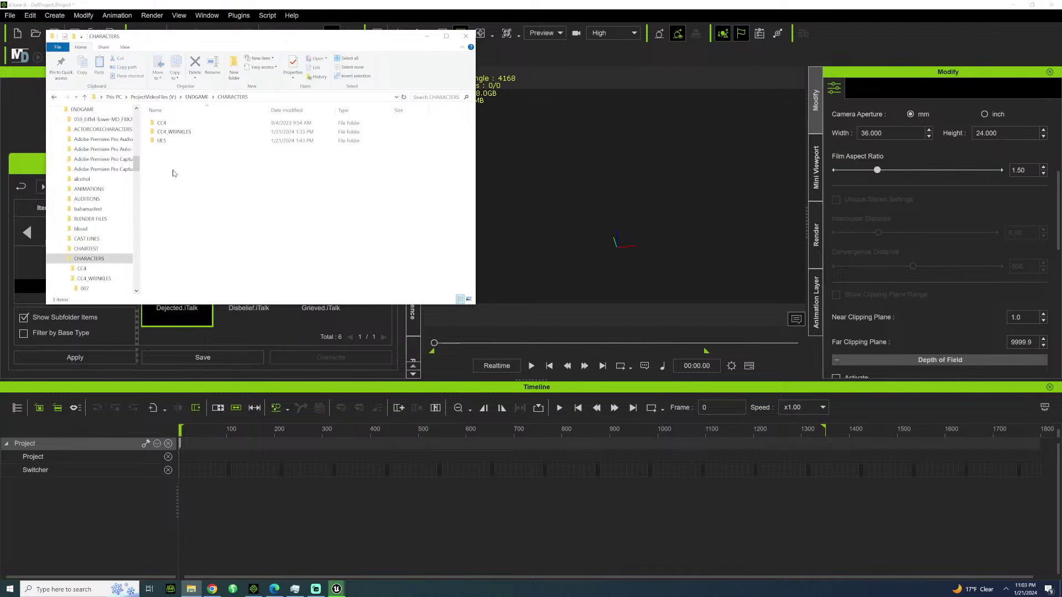
pyautogui.doubleClick(171, 133)
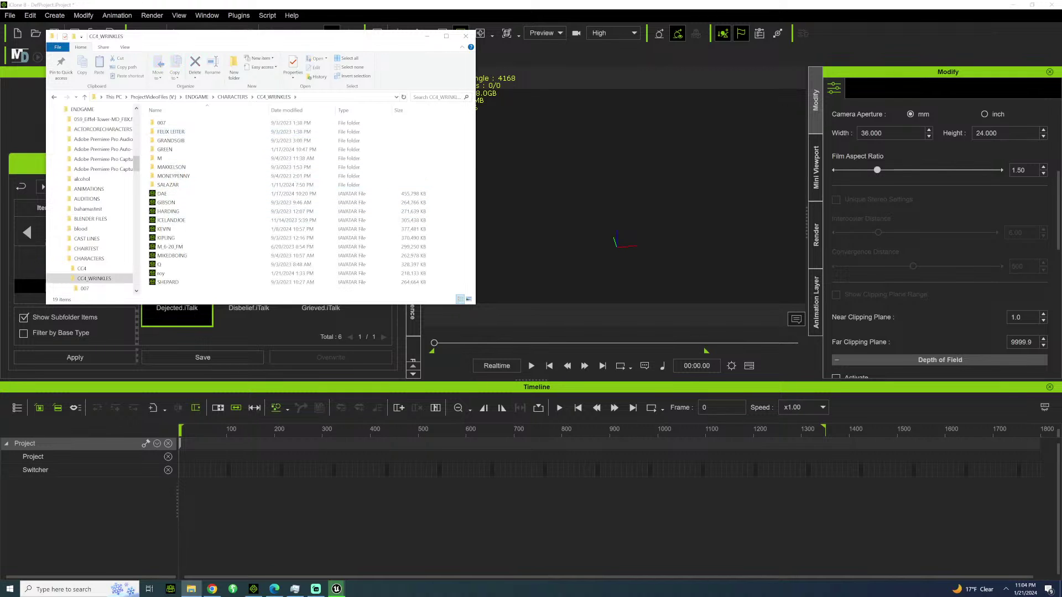
# Switch to the Unreal Editor, look through the project's content folders and examine what SETS > ICELAND contains.
pyautogui.click(336, 589)
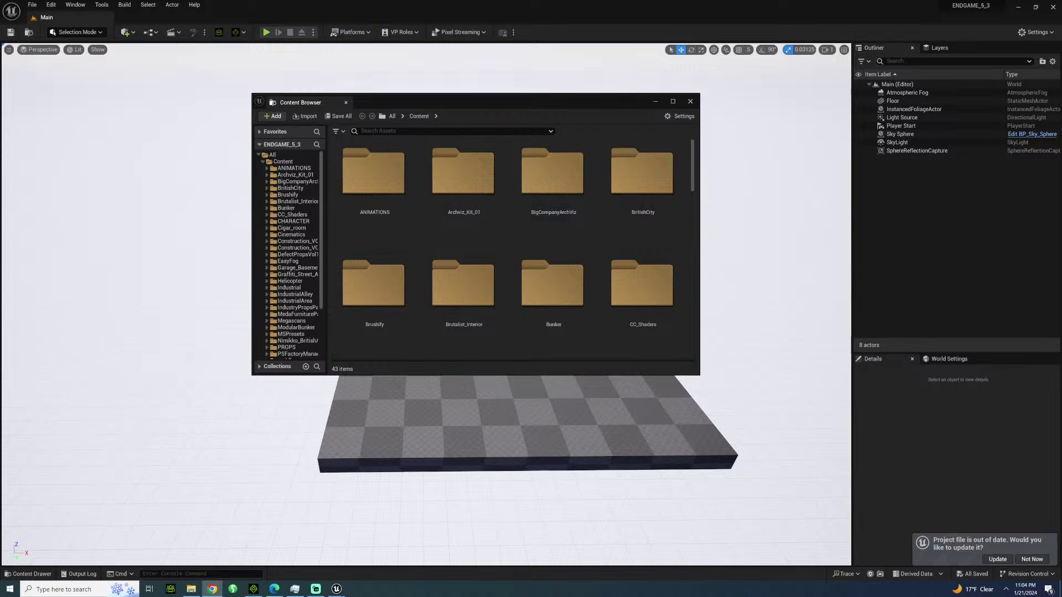
pyautogui.scroll(-2, 393, 255)
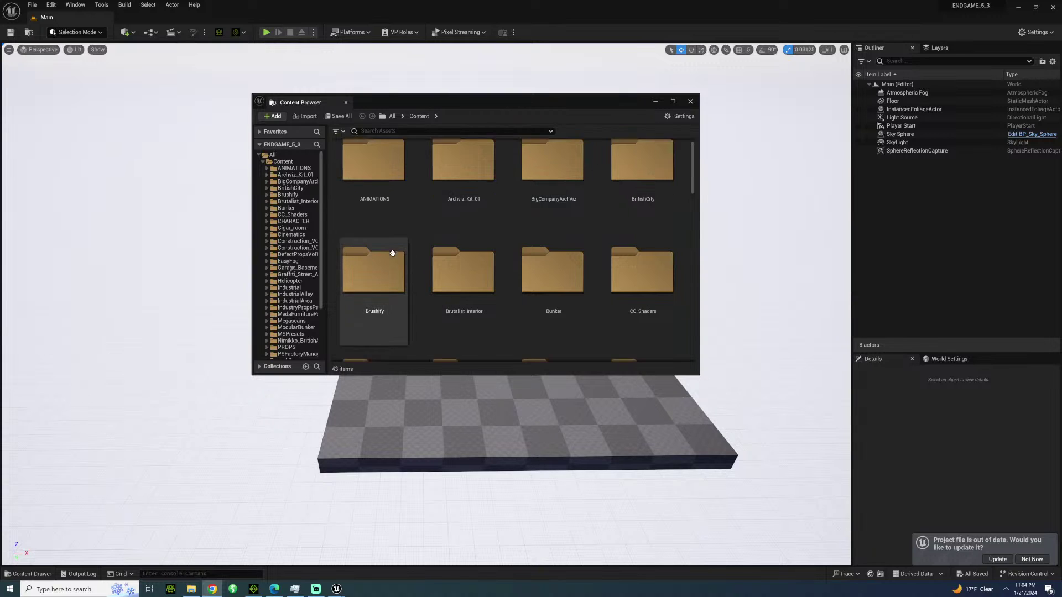
pyautogui.scroll(-8, 470, 277)
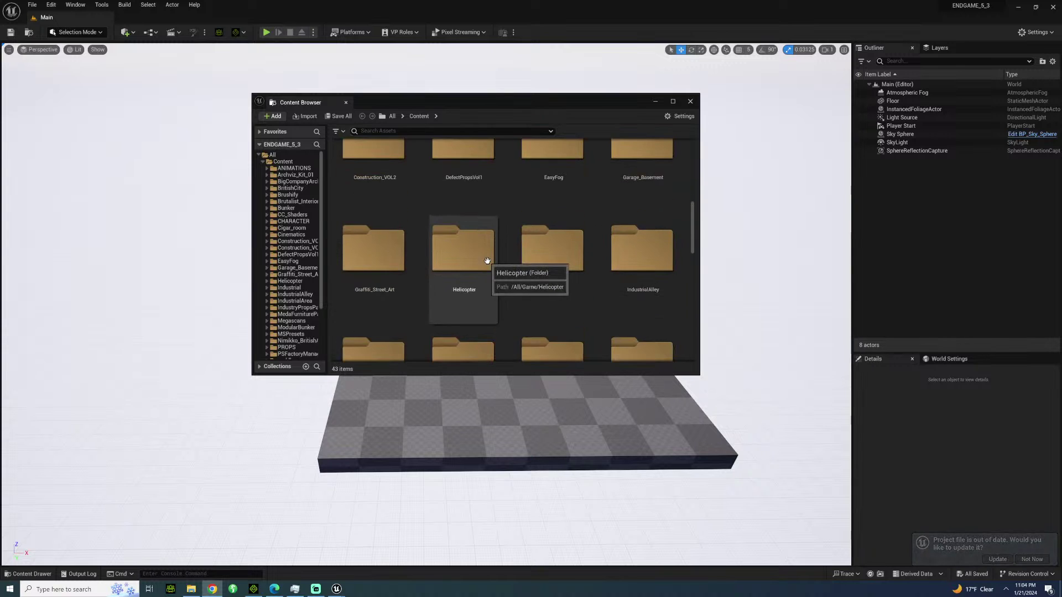
pyautogui.scroll(-6, 486, 270)
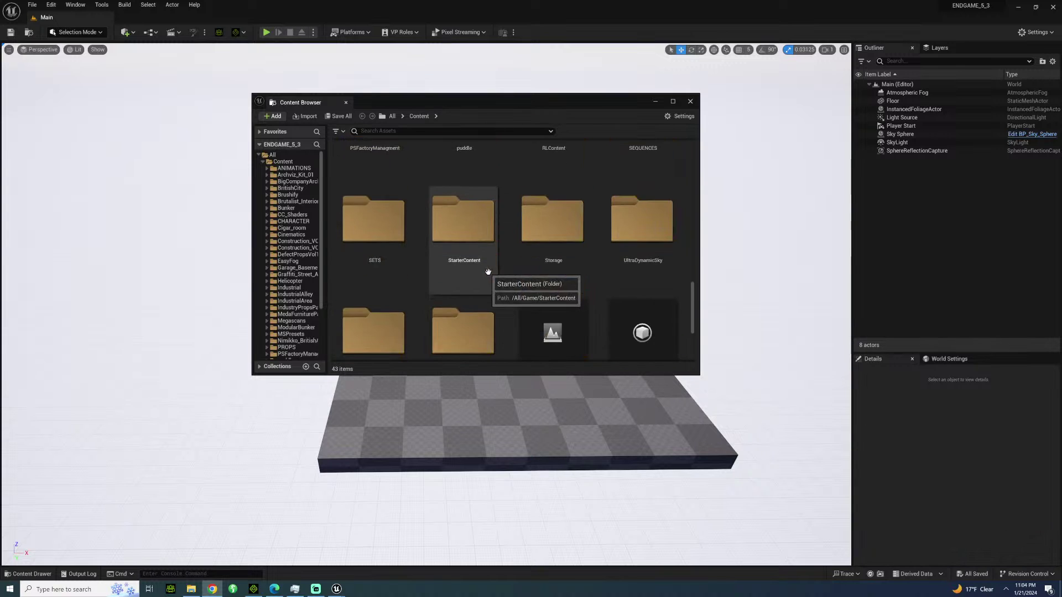
pyautogui.scroll(2, 453, 276)
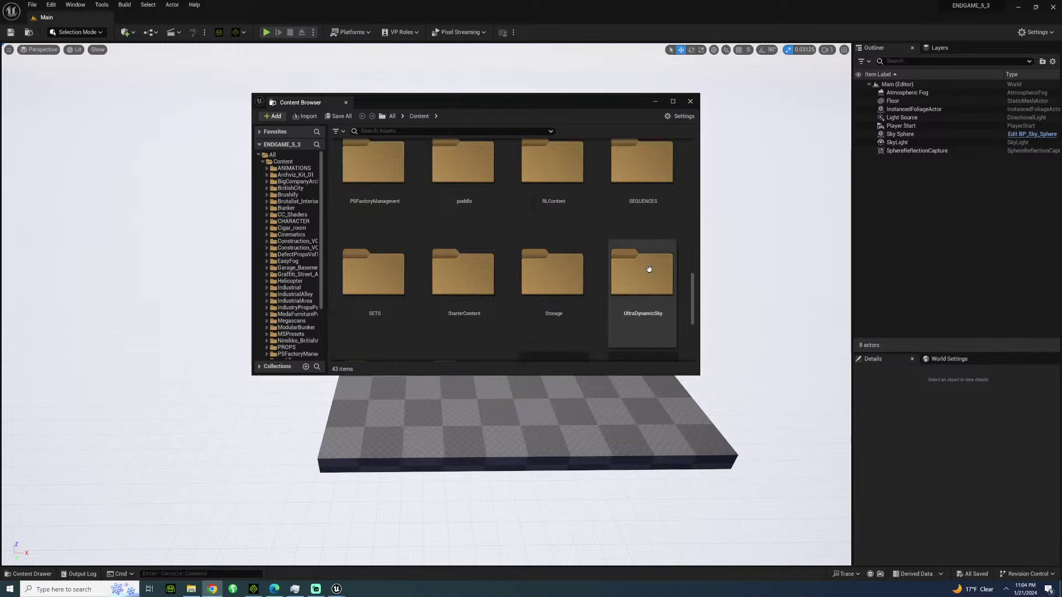
pyautogui.scroll(-2, 691, 286)
pyautogui.scroll(2, 580, 299)
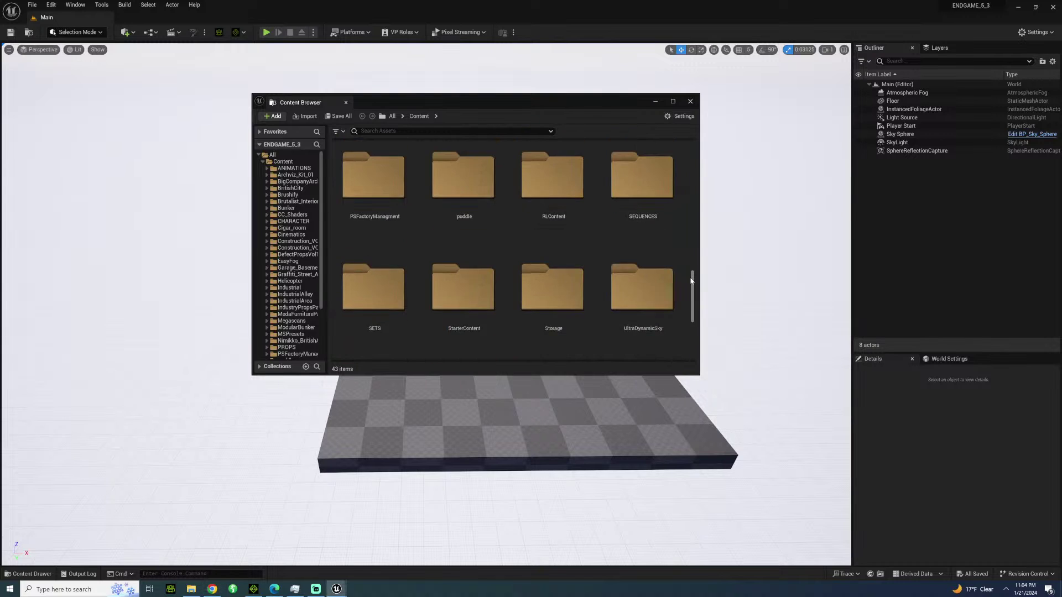
pyautogui.scroll(-2, 473, 318)
pyautogui.doubleClick(382, 182)
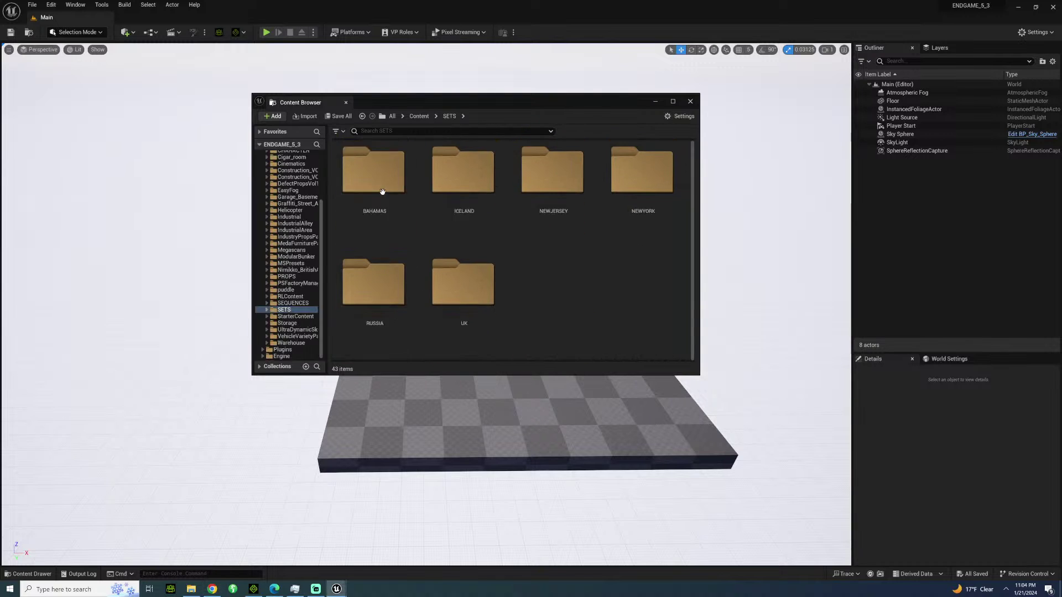
pyautogui.doubleClick(463, 174)
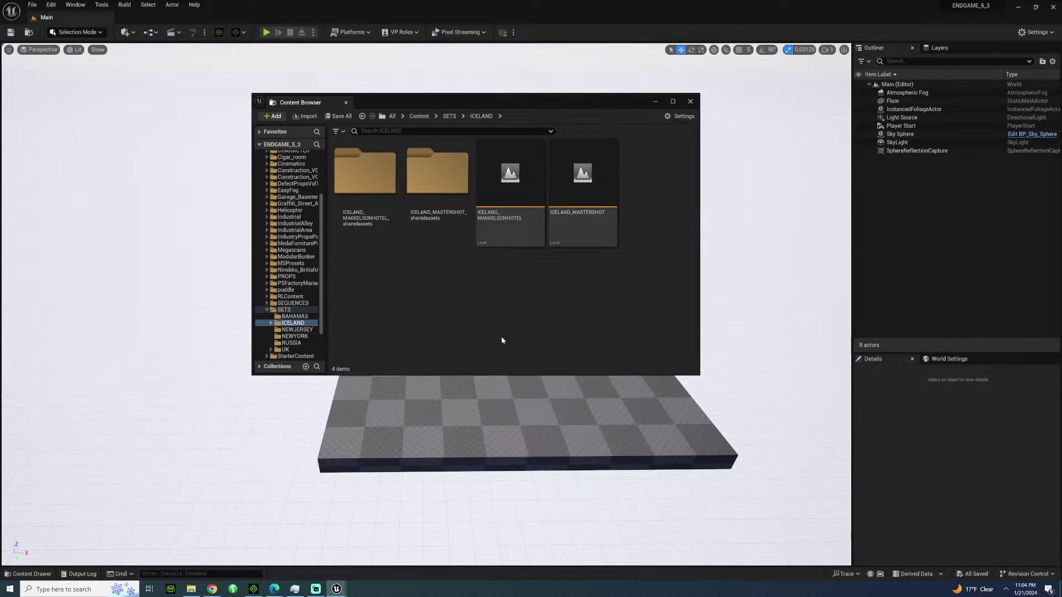
# Open the ICELANDJOE folder under CHARACTER > ICELANDSCENE in the project content.
pyautogui.click(418, 116)
pyautogui.scroll(-2, 481, 240)
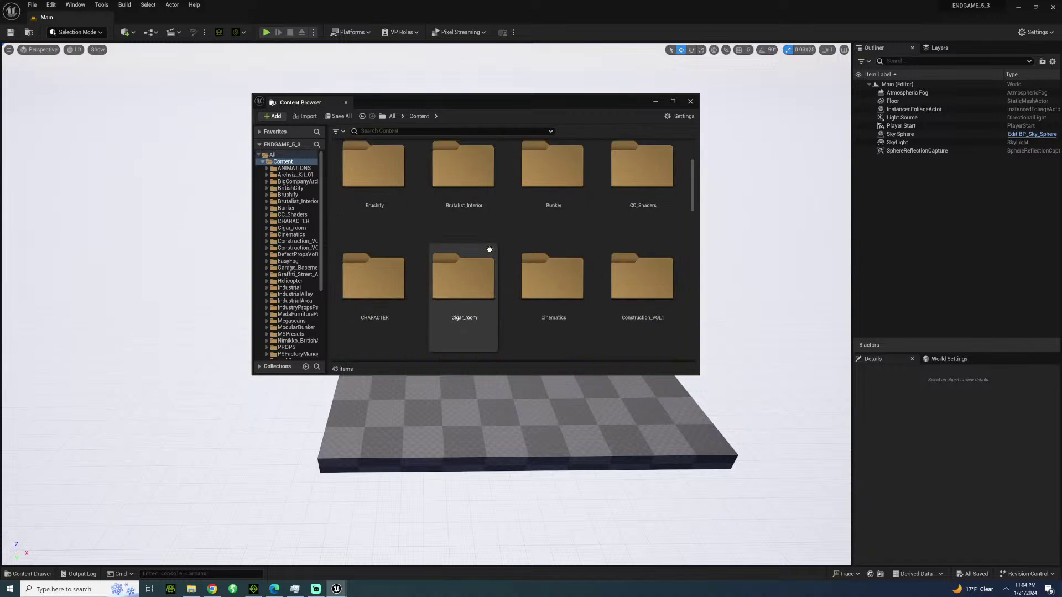
pyautogui.doubleClick(372, 250)
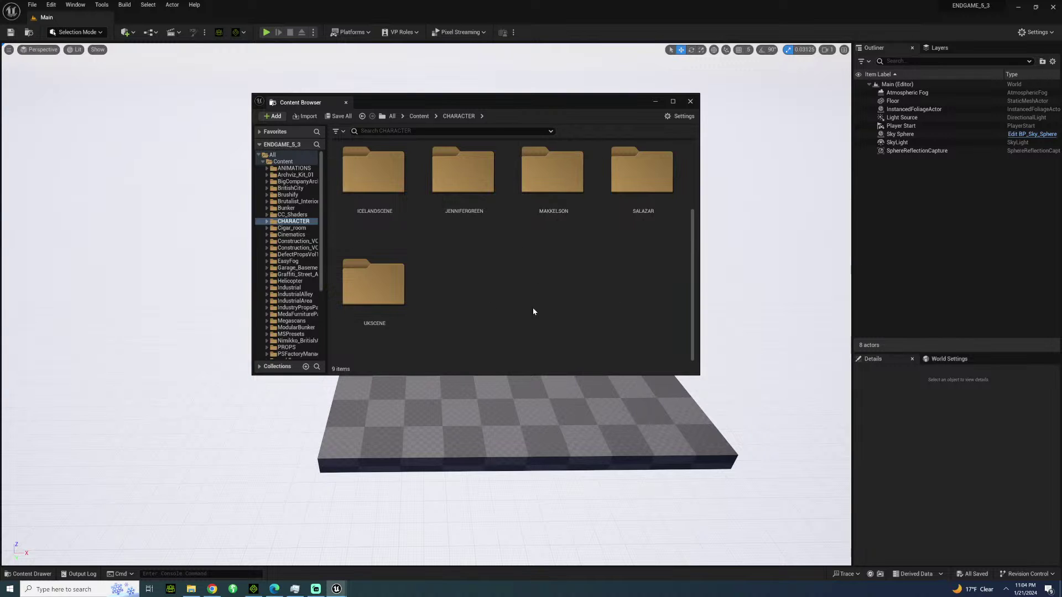
pyautogui.rightClick(470, 213)
pyautogui.click(373, 177)
pyautogui.doubleClick(374, 177)
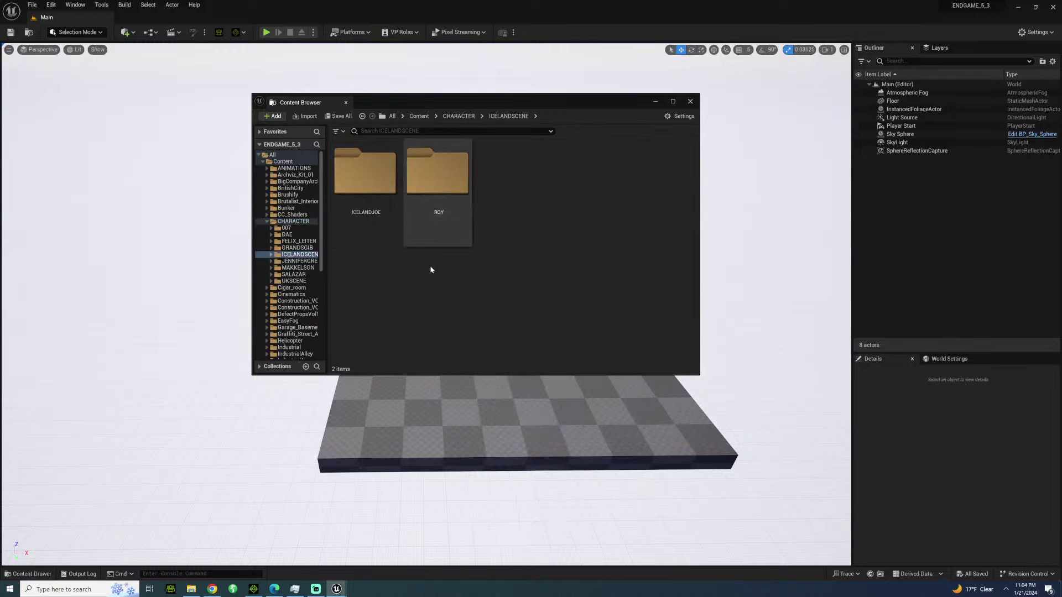
pyautogui.doubleClick(374, 193)
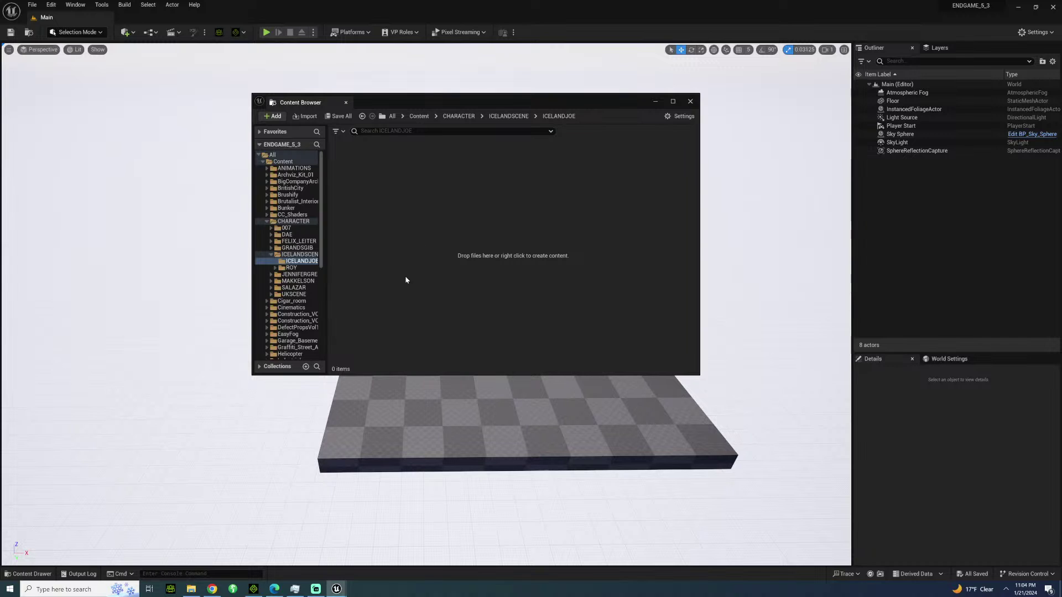
# Open the CHARACTERS > UE5 folder in File Explorer, narrow its window and arrange it beside the Content Browser.
pyautogui.click(193, 589)
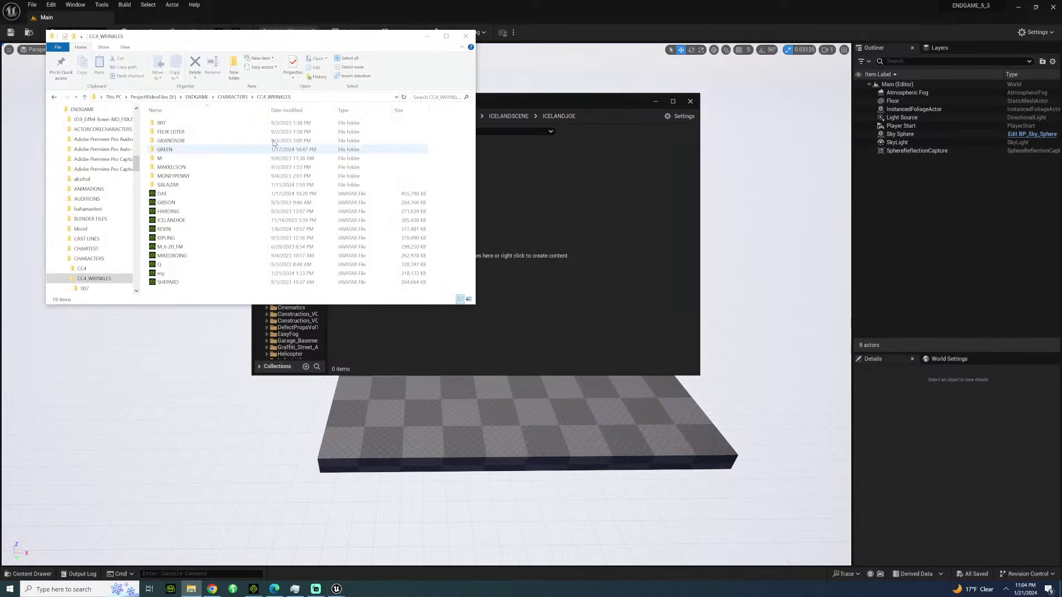
pyautogui.click(227, 97)
pyautogui.doubleClick(176, 142)
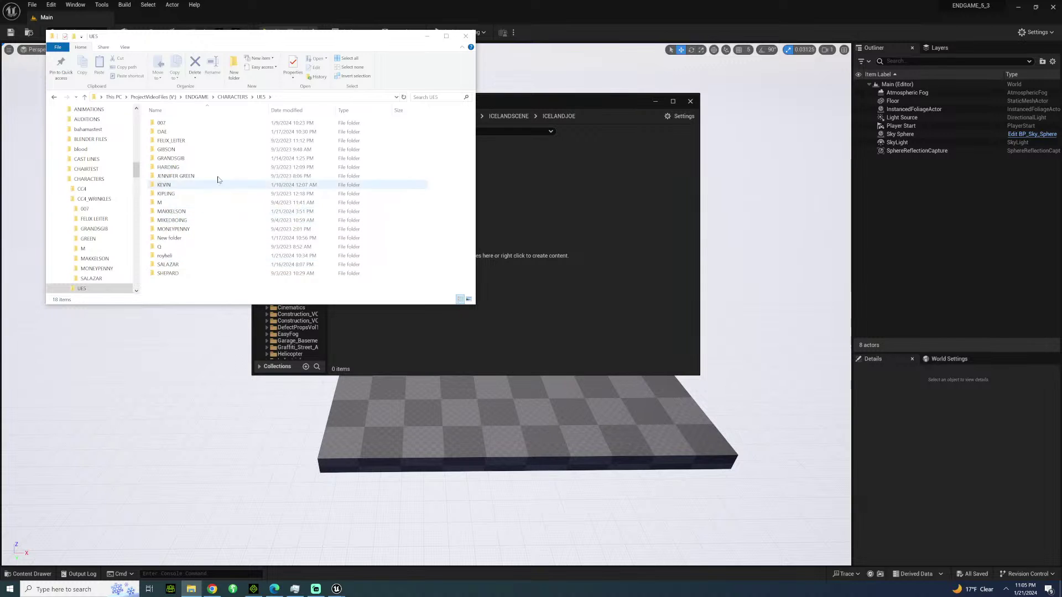
pyautogui.moveTo(298, 43); pyautogui.dragTo(287, 62)
pyautogui.moveTo(464, 79); pyautogui.dragTo(364, 79)
pyautogui.moveTo(260, 63); pyautogui.dragTo(224, 48)
pyautogui.moveTo(363, 104); pyautogui.dragTo(423, 100)
pyautogui.click(191, 588)
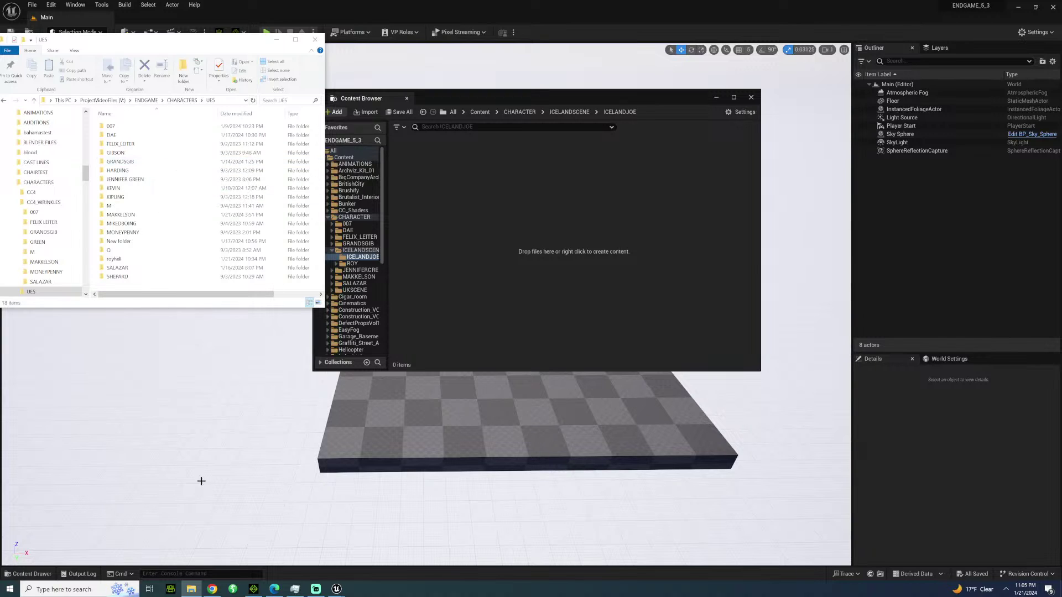
# Check the UE5, CC4_WRINKLES and CC4 character folders in File Explorer for the Iceland Joe character.
pyautogui.hscroll(1, 118, 232)
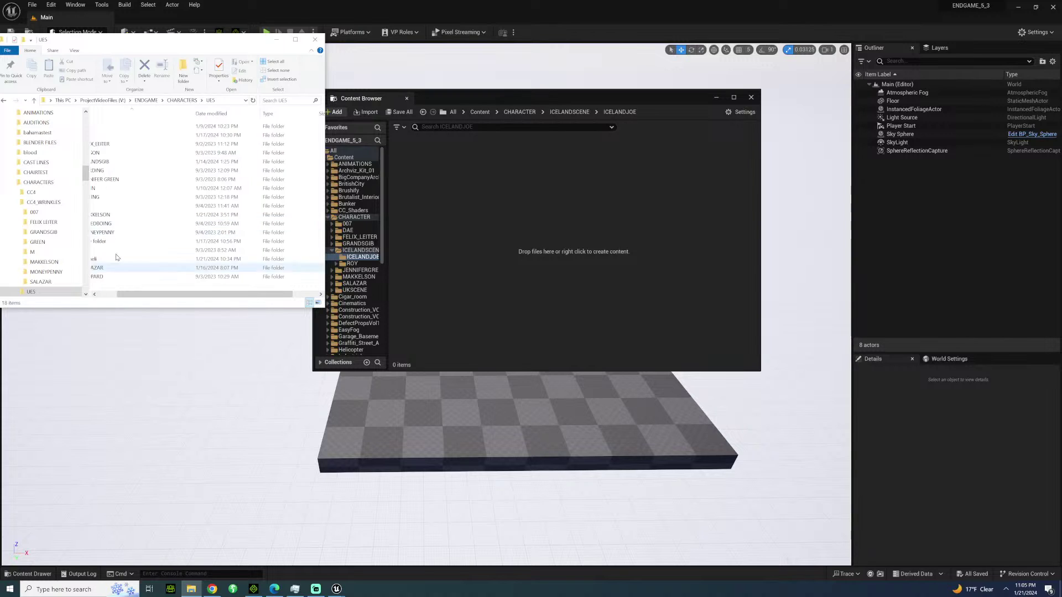
pyautogui.hscroll(-1, 98, 161)
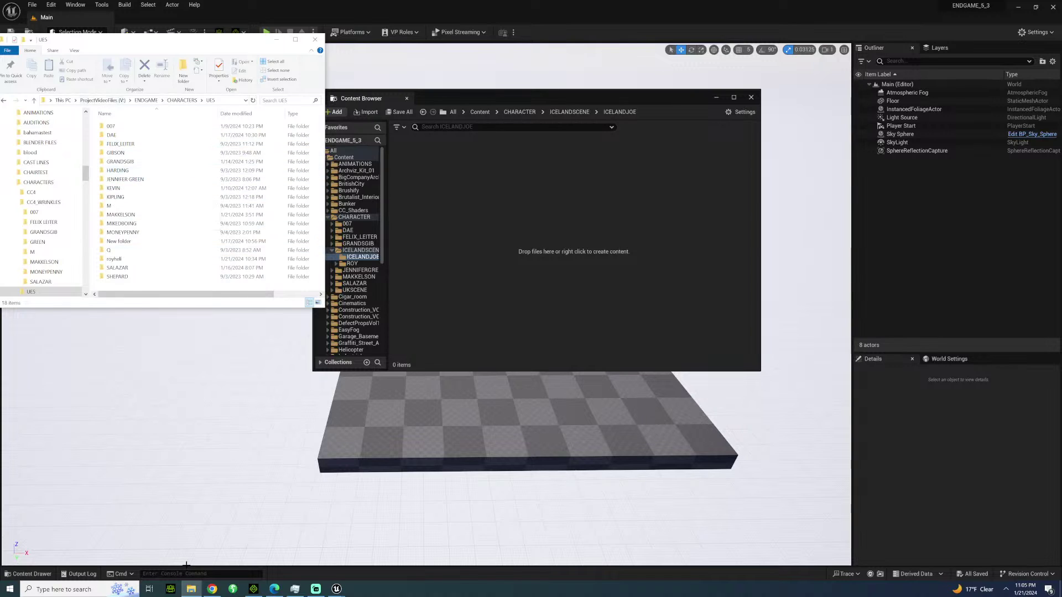
pyautogui.click(182, 100)
pyautogui.doubleClick(138, 135)
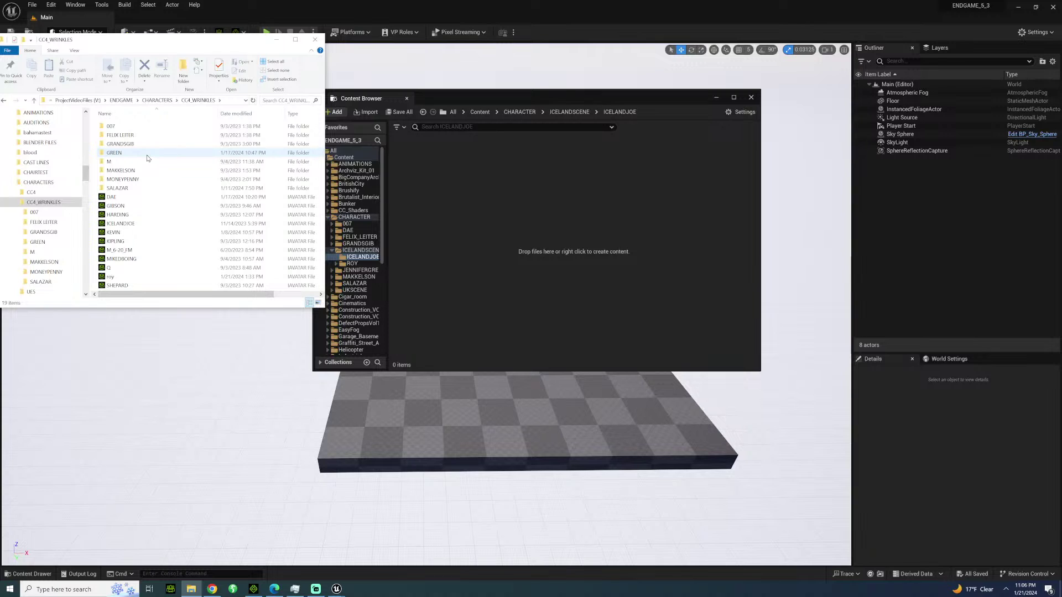
pyautogui.click(157, 100)
pyautogui.doubleClick(131, 126)
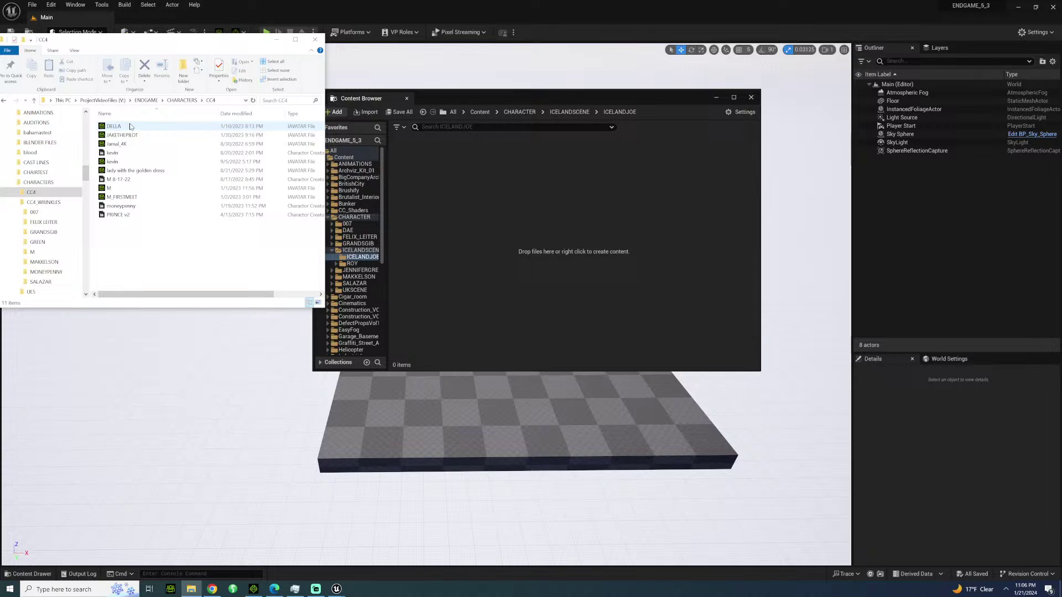
# Search the ENDGAME folder in File Explorer for ICELANDJOE and look through the matching folders and files.
pyautogui.click(166, 102)
pyautogui.click(140, 99)
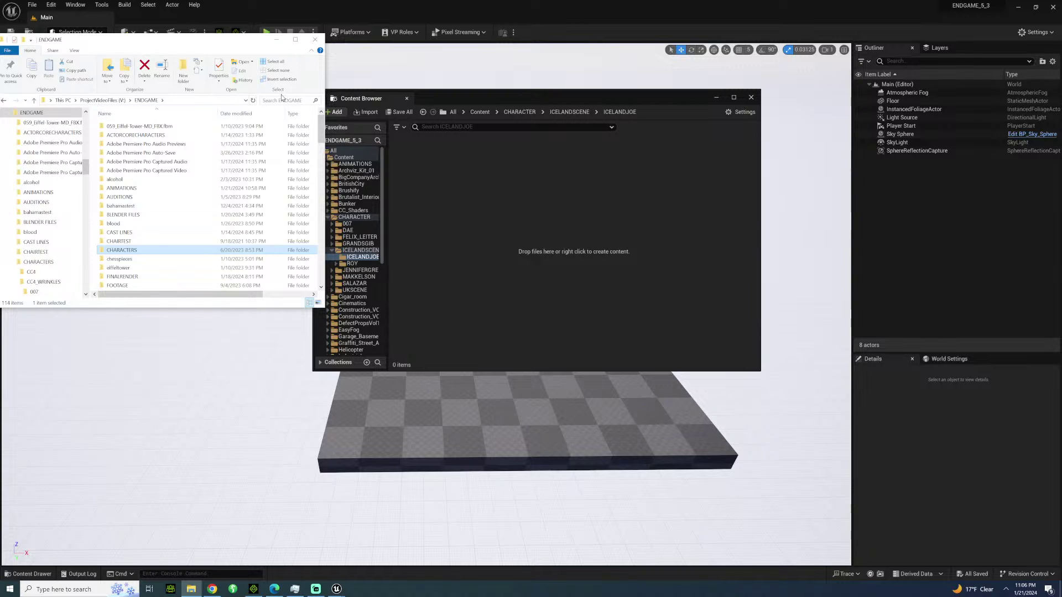
pyautogui.hotkey('ctrl', 'f')
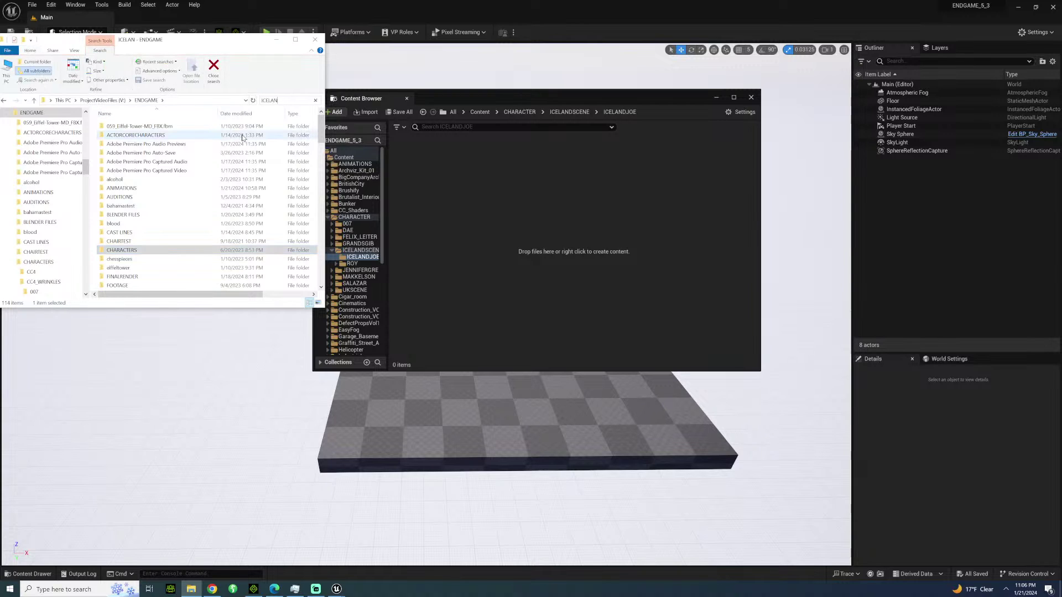
pyautogui.write('ICELANDJOE')
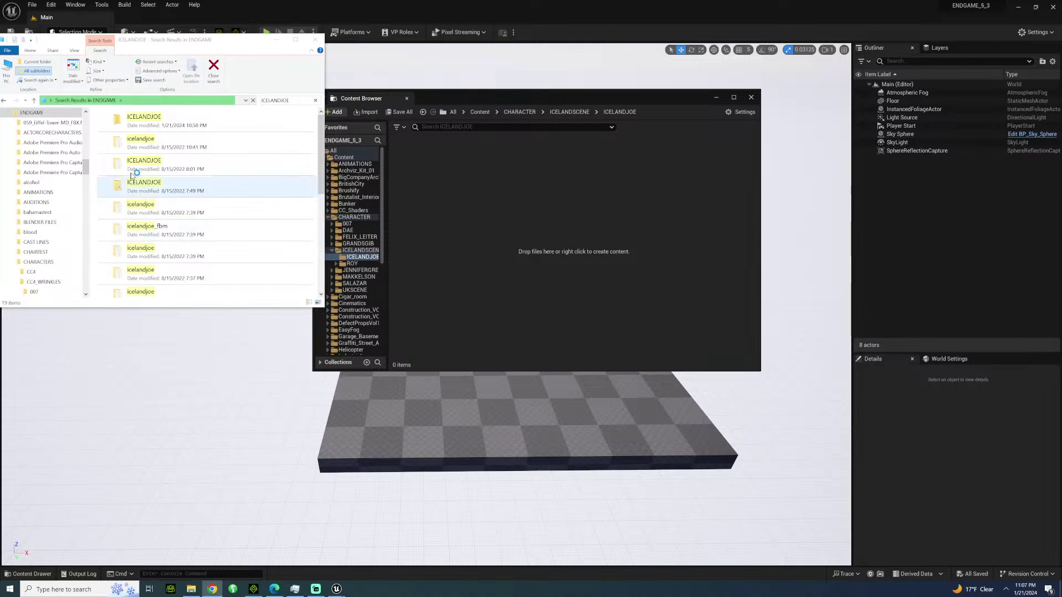
pyautogui.scroll(-3, 166, 199)
pyautogui.scroll(-1, 177, 184)
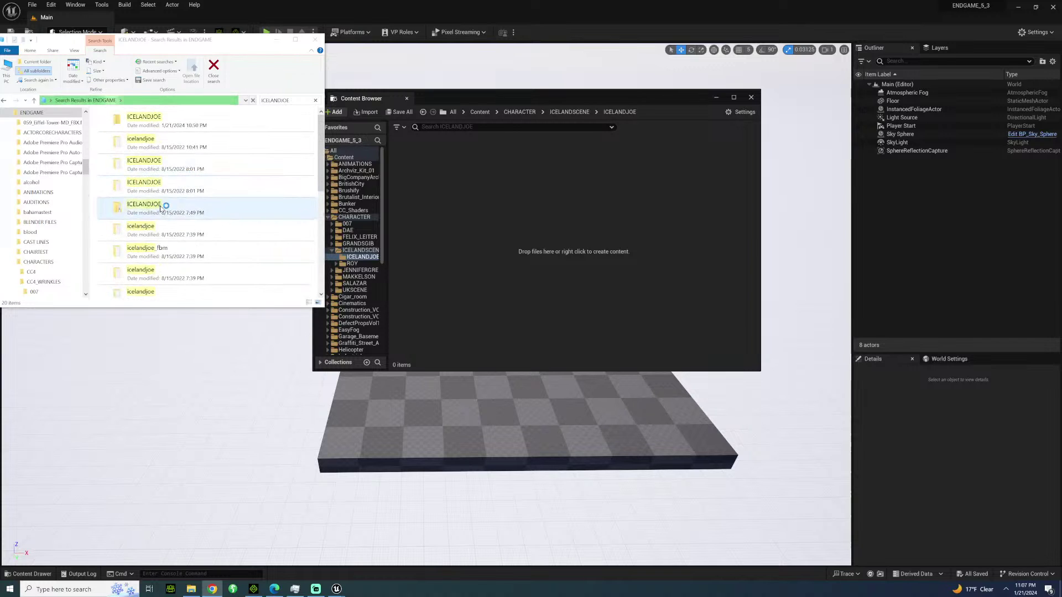
pyautogui.scroll(-5, 166, 212)
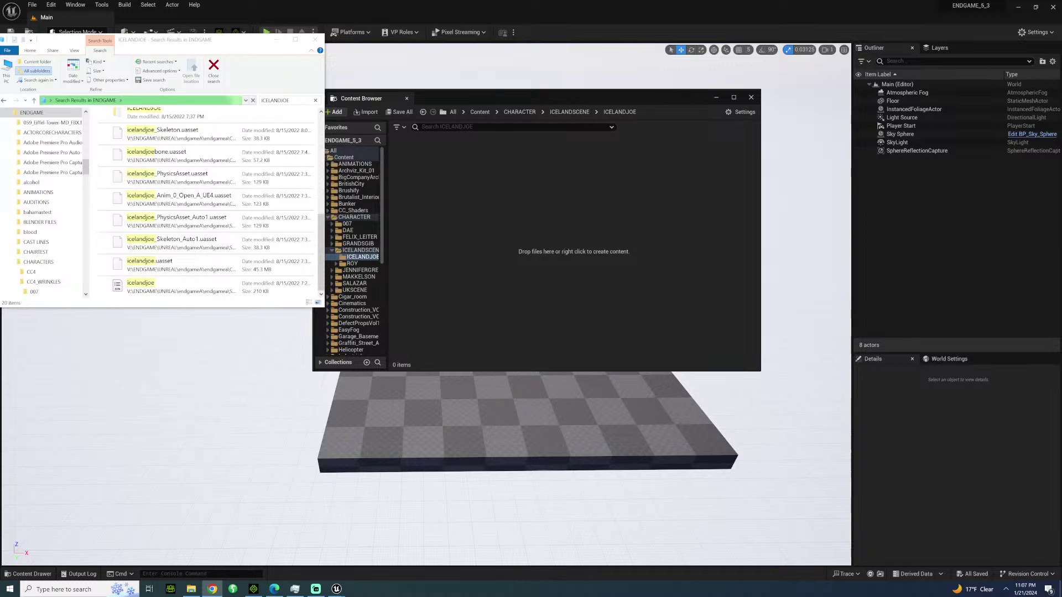
# Bring the Google Maps window over the Unreal Editor and examine the facade above Pizza Zone and the Spy Shop in Street View.
pyautogui.moveTo(1061, 309); pyautogui.dragTo(553, 142)
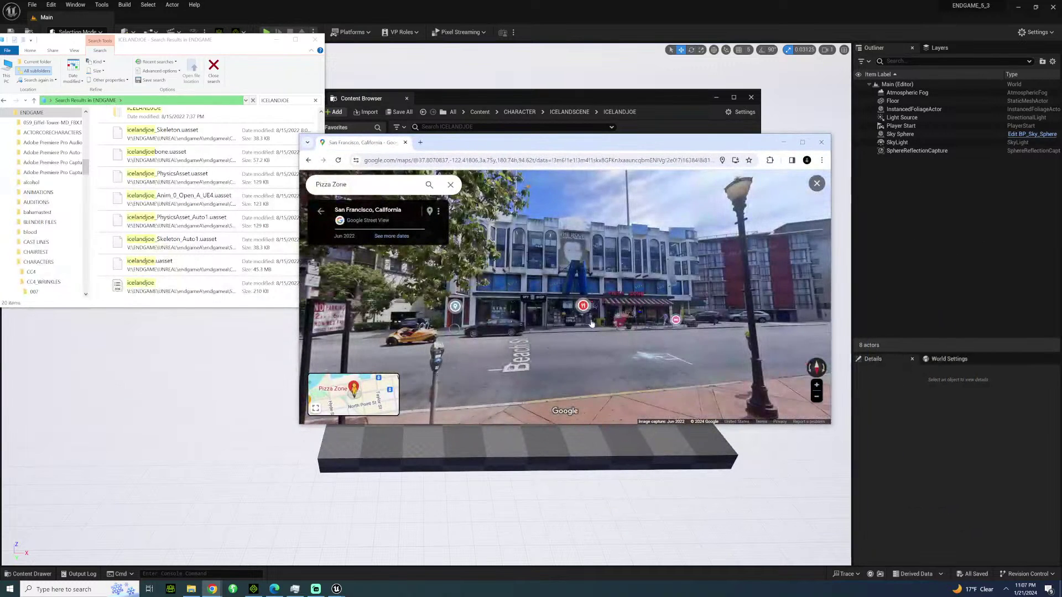
pyautogui.scroll(3, 594, 319)
pyautogui.scroll(3, 599, 343)
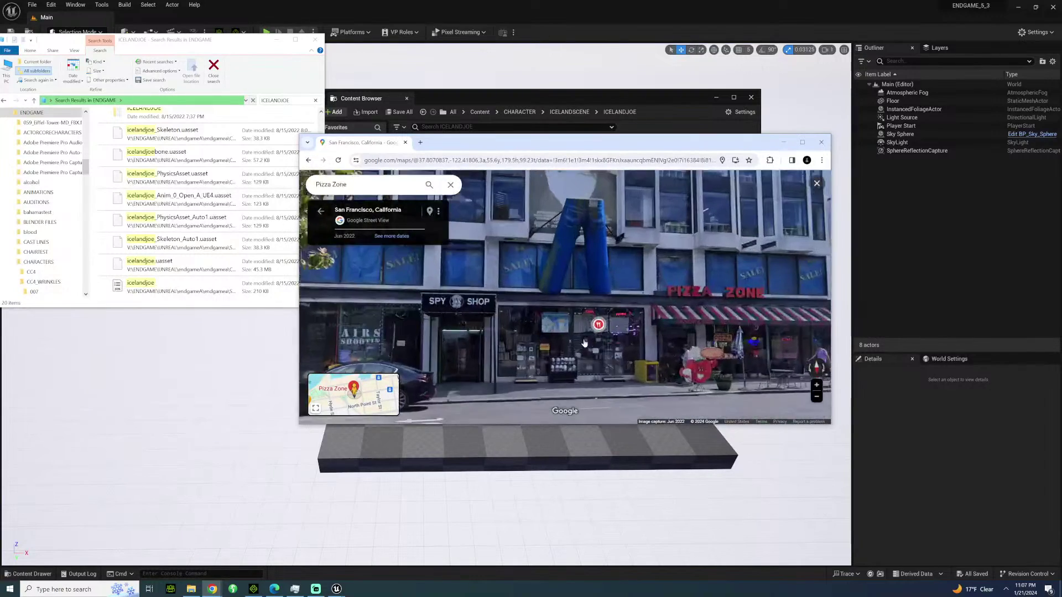
pyautogui.scroll(-5, 551, 326)
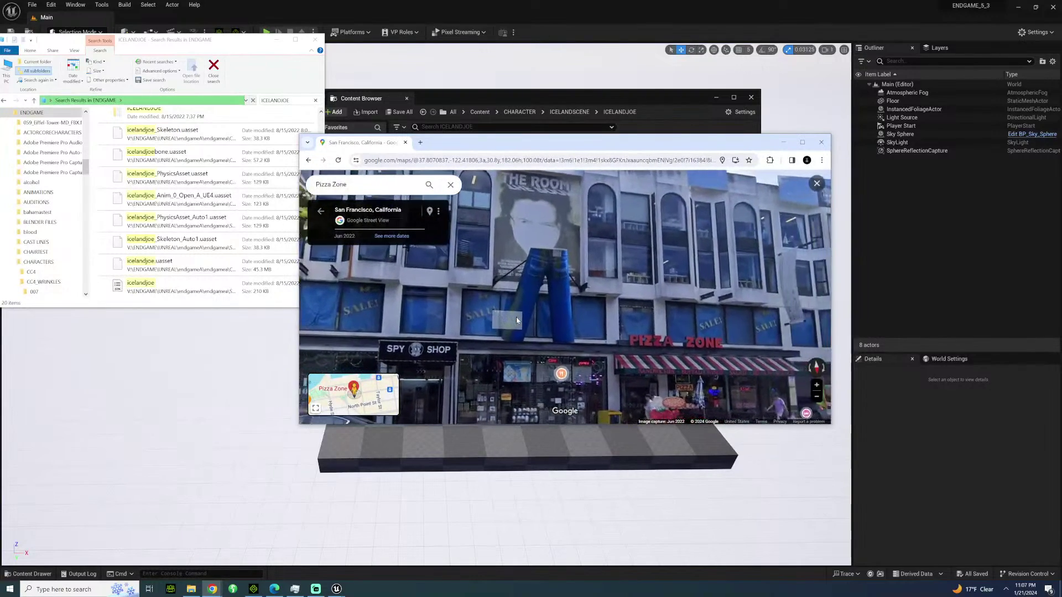
pyautogui.moveTo(574, 290); pyautogui.dragTo(582, 302)
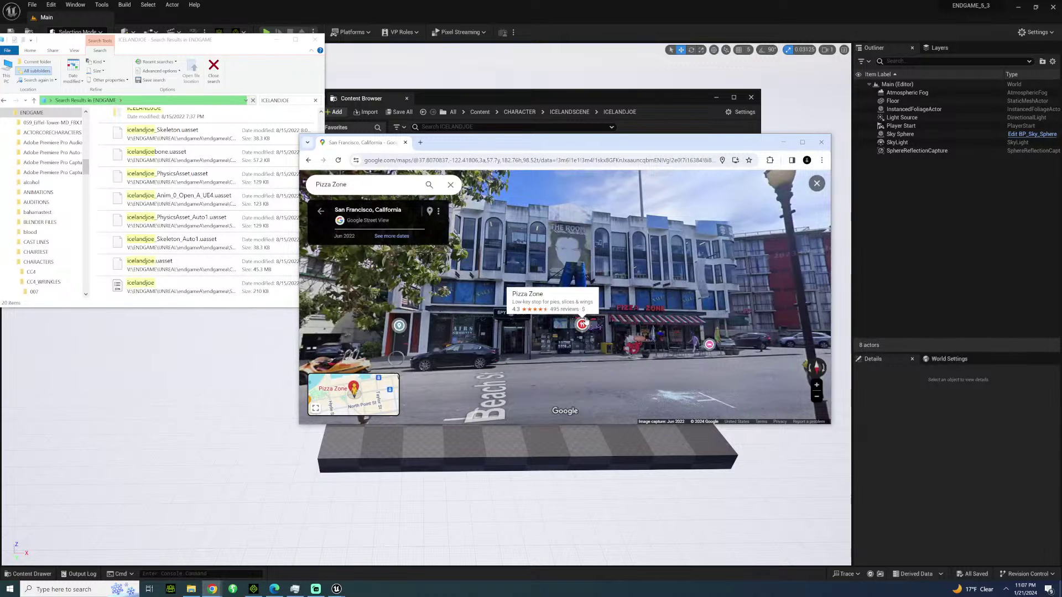
# Move closer to Pizza Zone in Street View and examine its storefront and awning from the road.
pyautogui.click(560, 347)
pyautogui.click(683, 252)
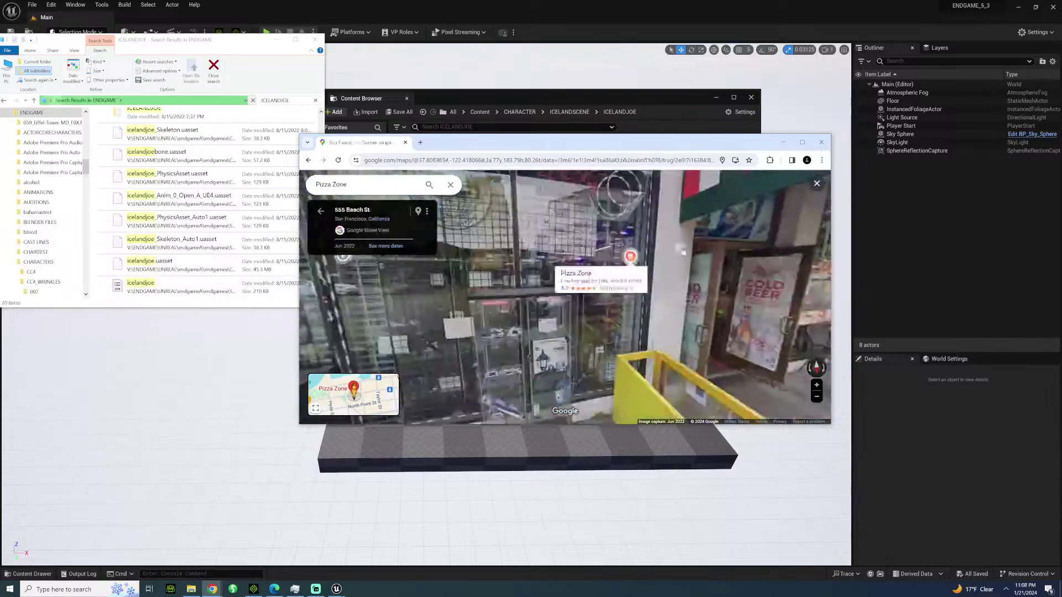
pyautogui.click(658, 247)
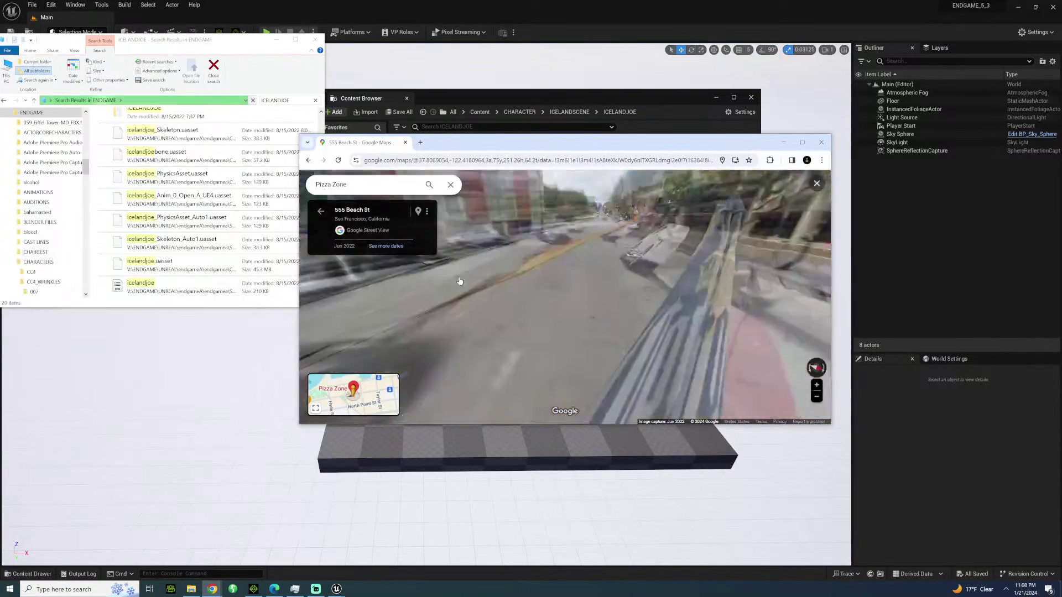
pyautogui.click(590, 313)
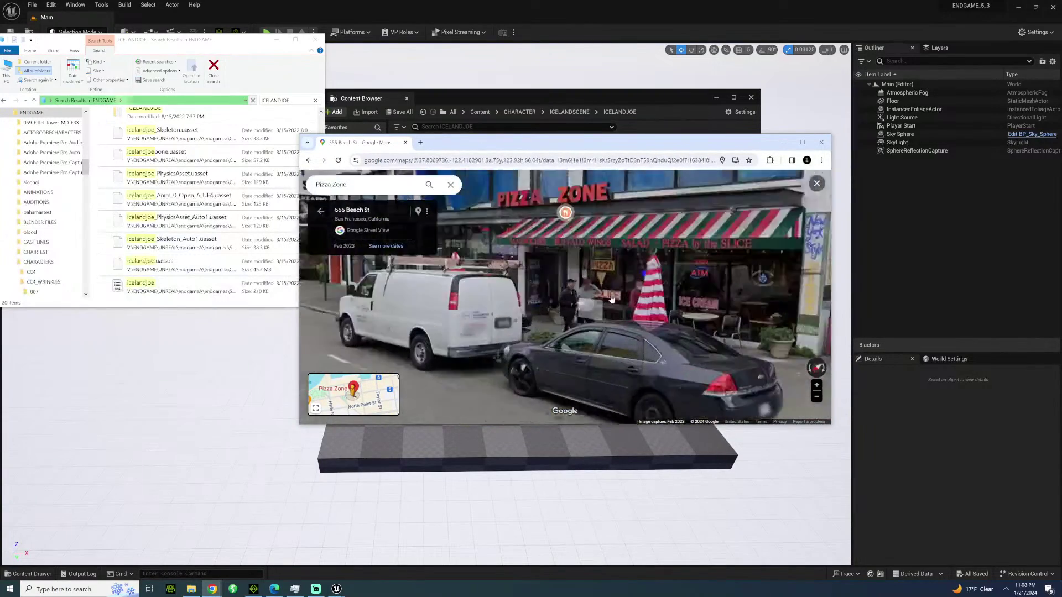
pyautogui.moveTo(631, 313); pyautogui.dragTo(478, 374)
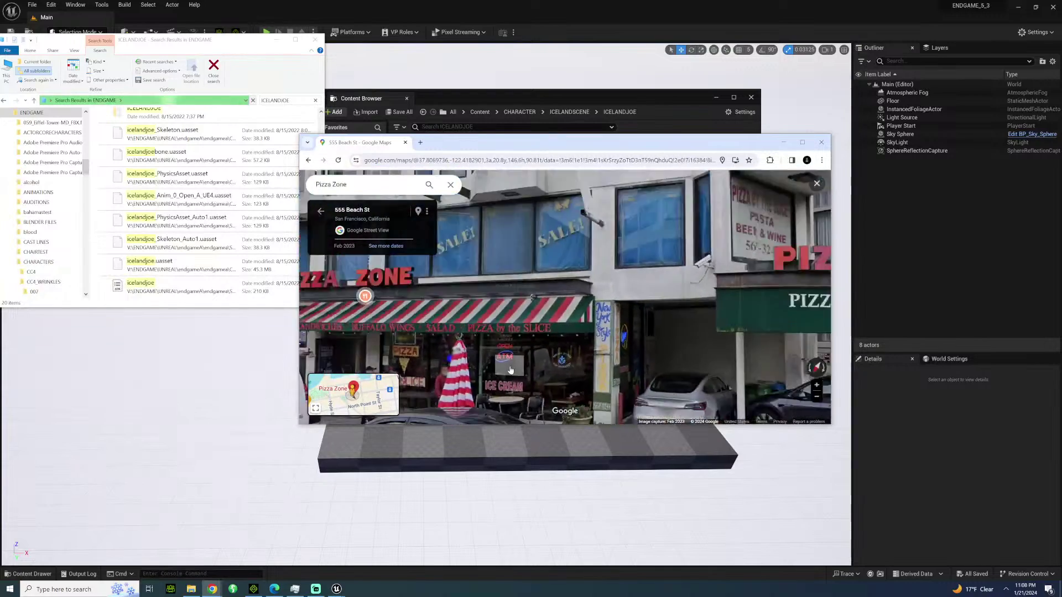
pyautogui.scroll(-3, 479, 374)
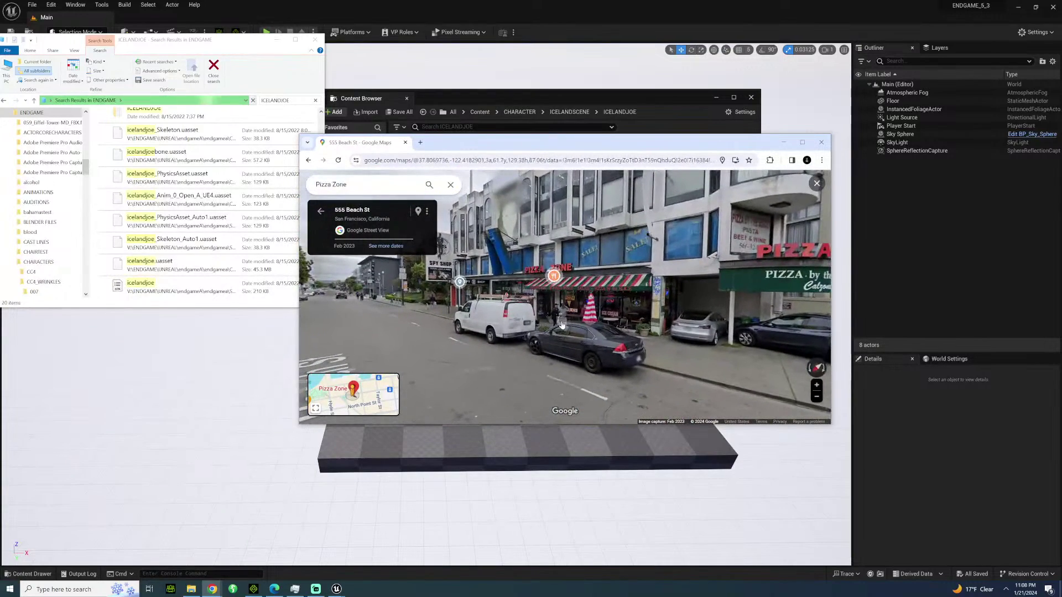
pyautogui.moveTo(561, 324); pyautogui.dragTo(666, 293)
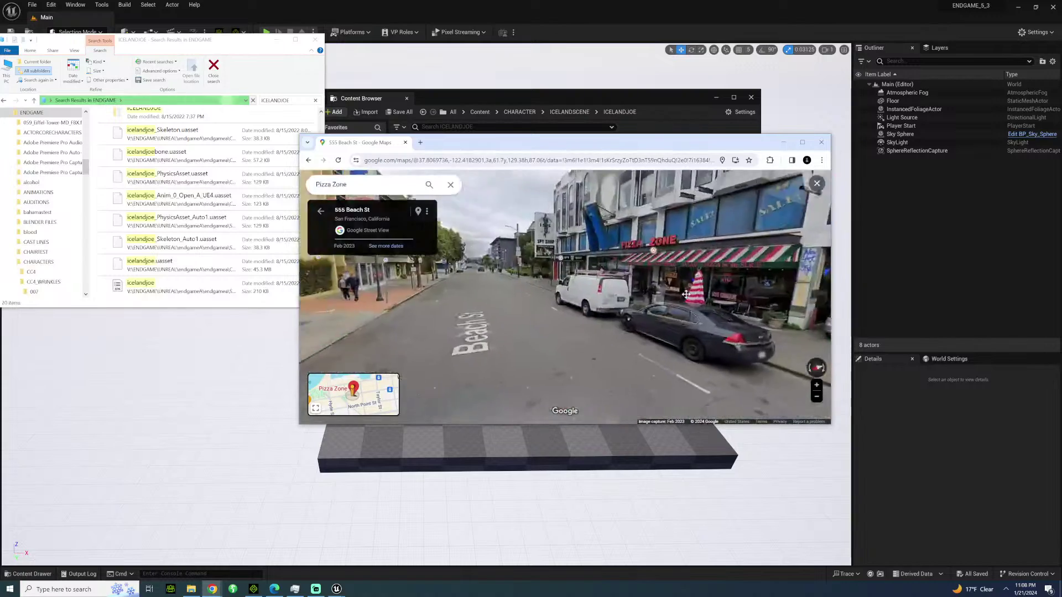
# Examine Beach Street from several other Street View positions and check the place marker for the International Spy Shop.
pyautogui.click(368, 323)
pyautogui.moveTo(368, 323); pyautogui.dragTo(504, 323)
pyautogui.click(503, 322)
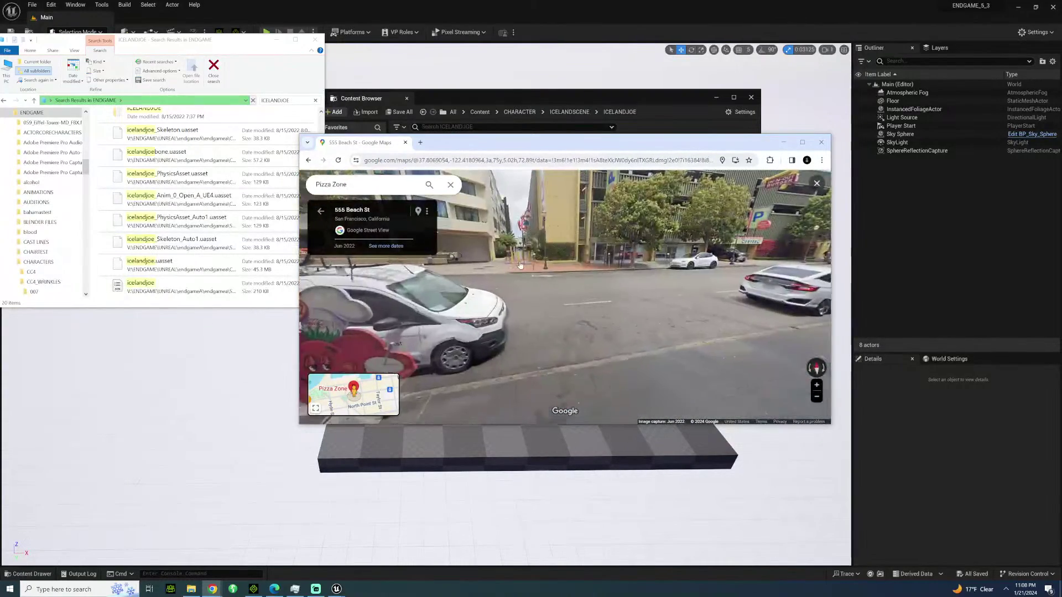
pyautogui.click(512, 291)
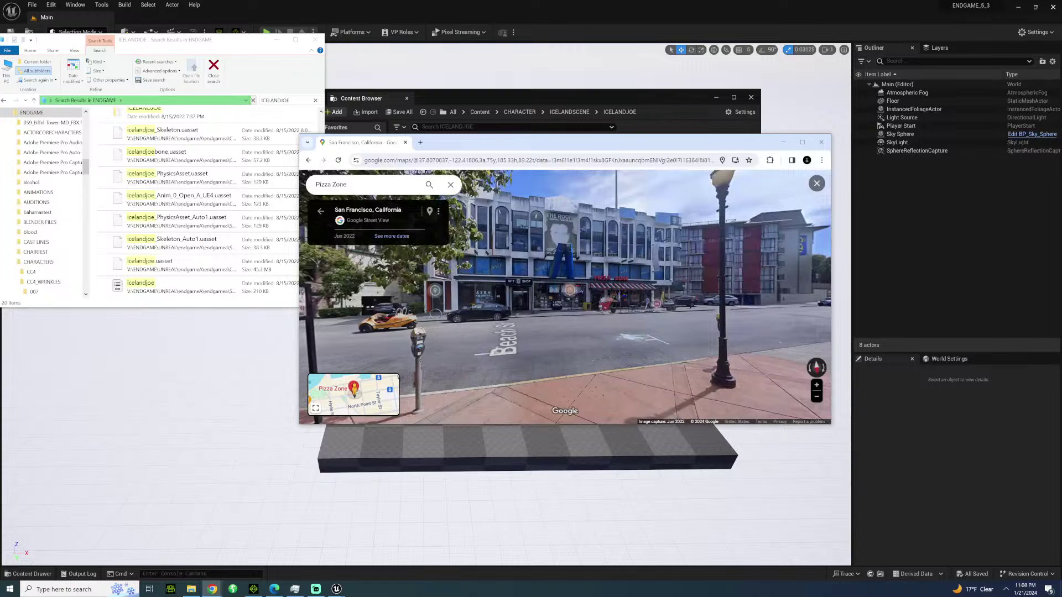
pyautogui.moveTo(699, 343); pyautogui.dragTo(680, 479)
pyautogui.click(658, 349)
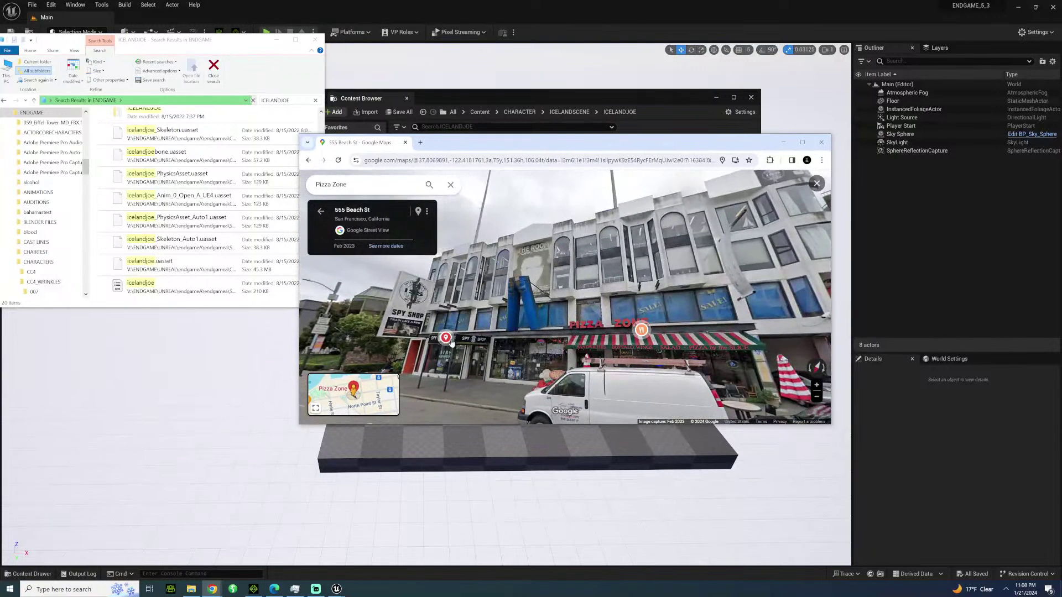
pyautogui.moveTo(451, 341)
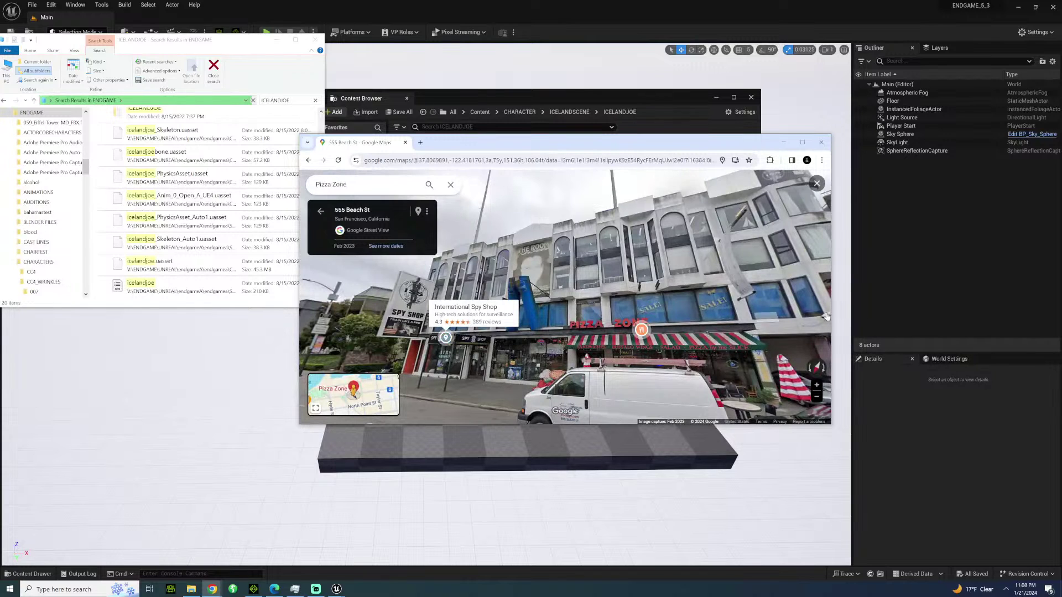
pyautogui.moveTo(808, 296); pyautogui.dragTo(581, 329)
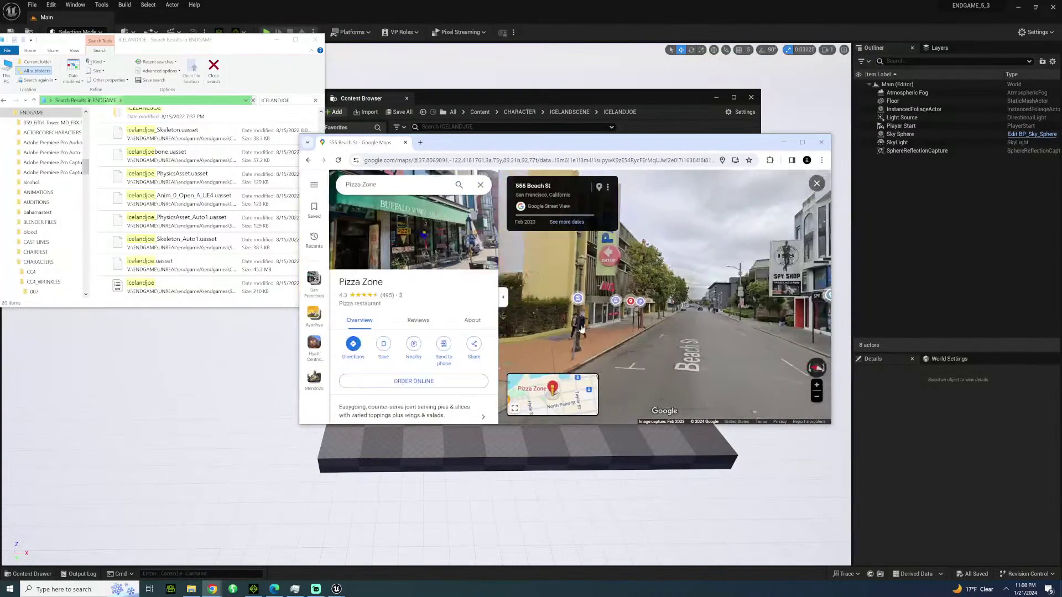
# Clear the Pizza Zone search, look over the building facade once more in Street View and close the browser window.
pyautogui.click(480, 185)
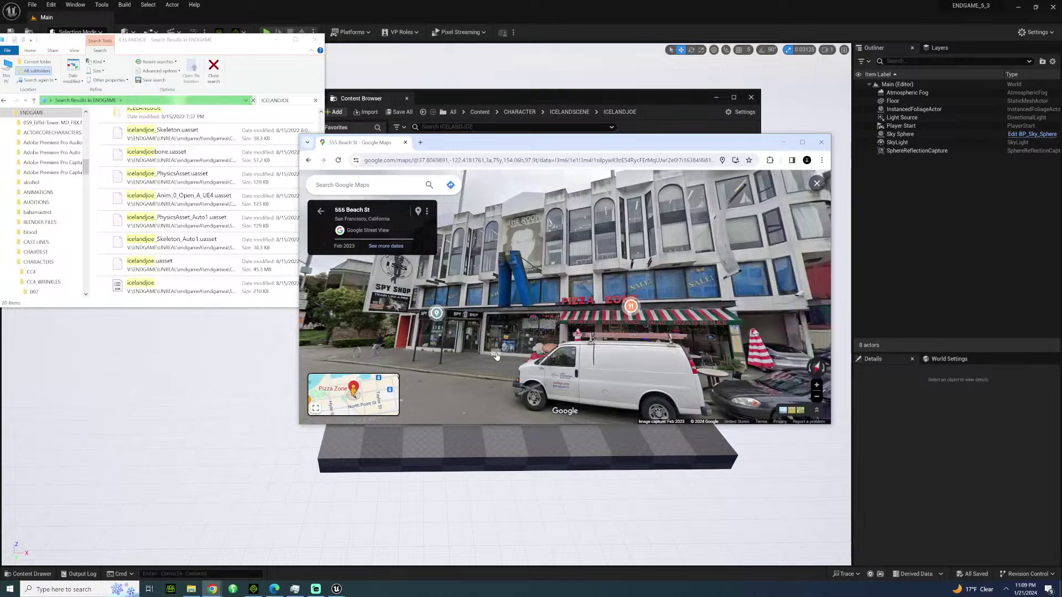
pyautogui.moveTo(469, 338); pyautogui.dragTo(489, 369)
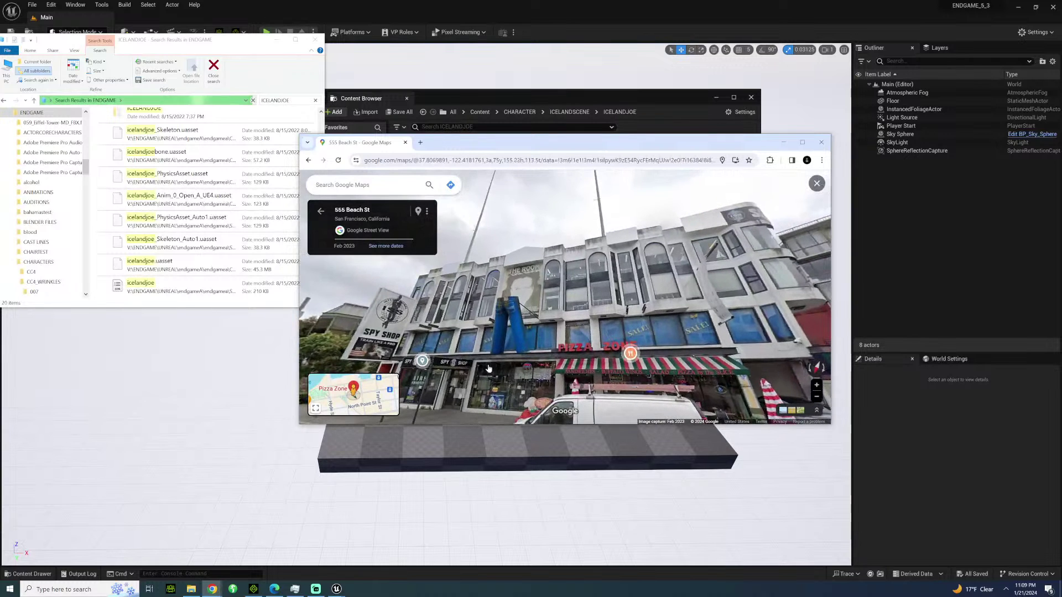
pyautogui.moveTo(519, 321); pyautogui.dragTo(469, 307)
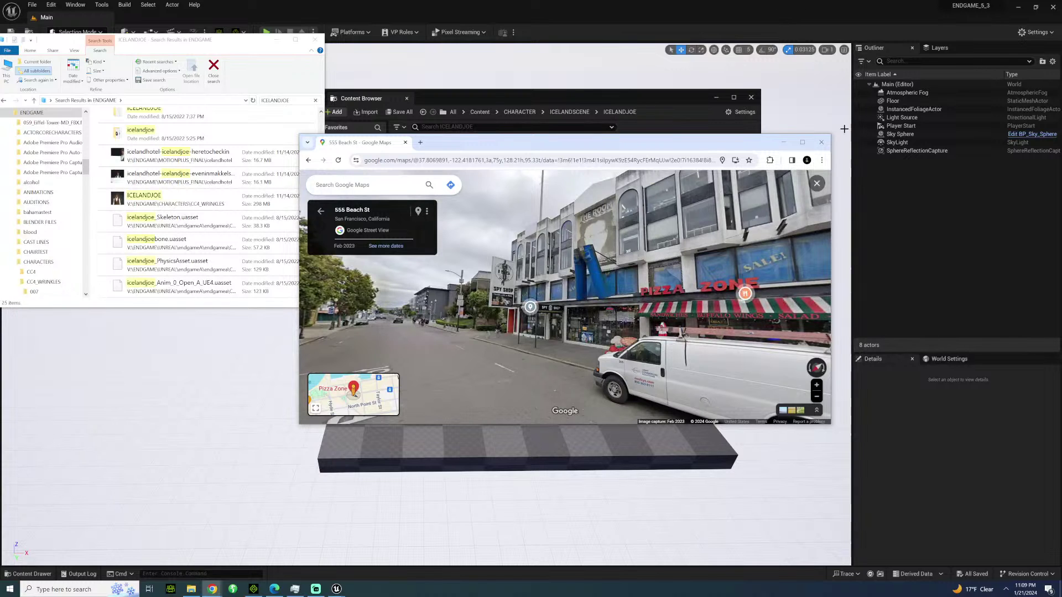
pyautogui.click(821, 143)
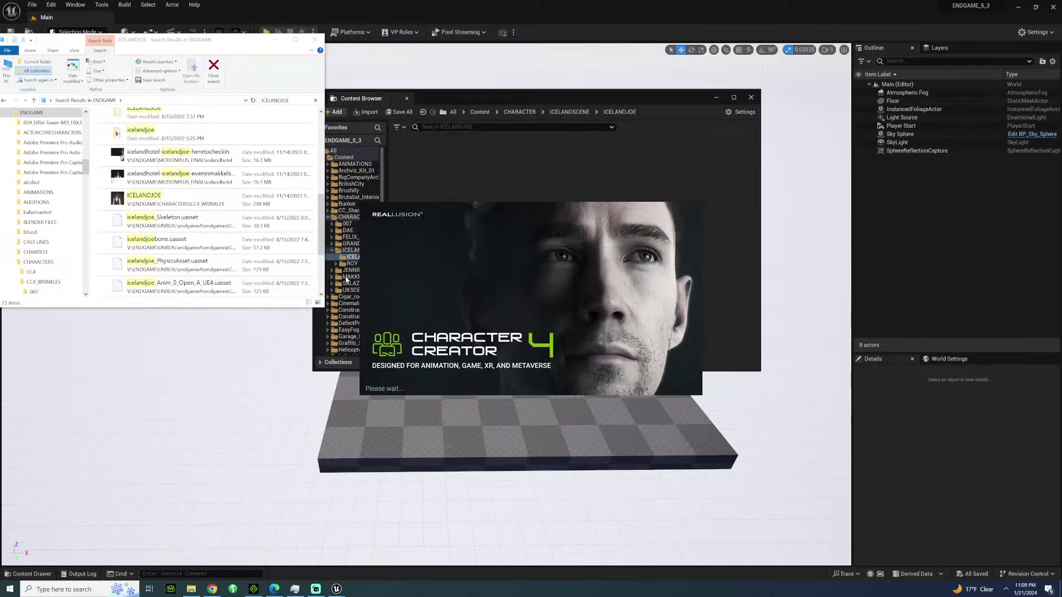
# Open the CC4_WRINKLES folder that holds the ICELANDJOE avatar from the search results and switch to iClone.
pyautogui.rightClick(192, 203)
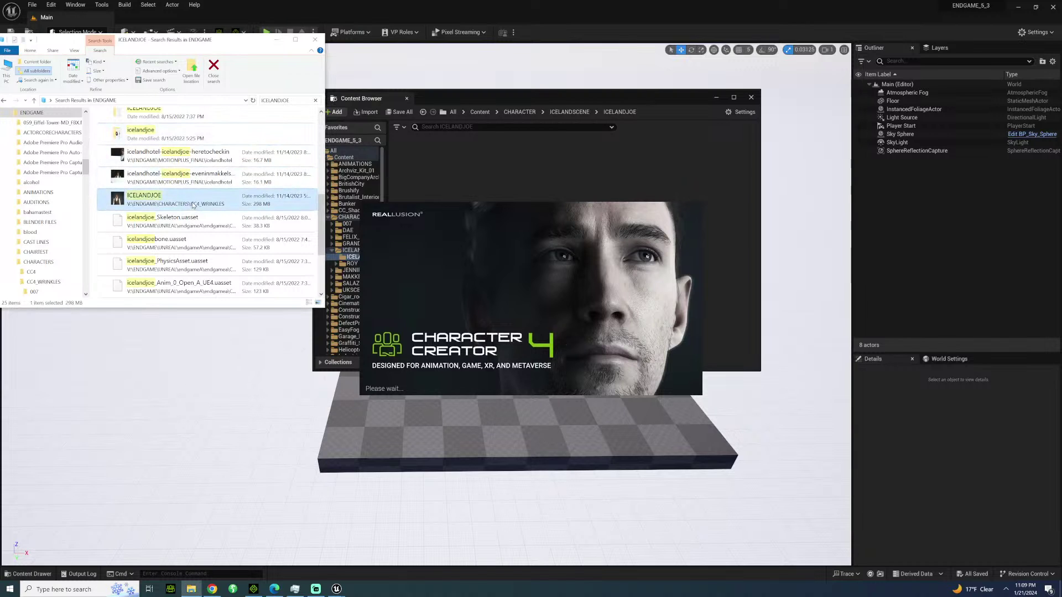
pyautogui.click(224, 369)
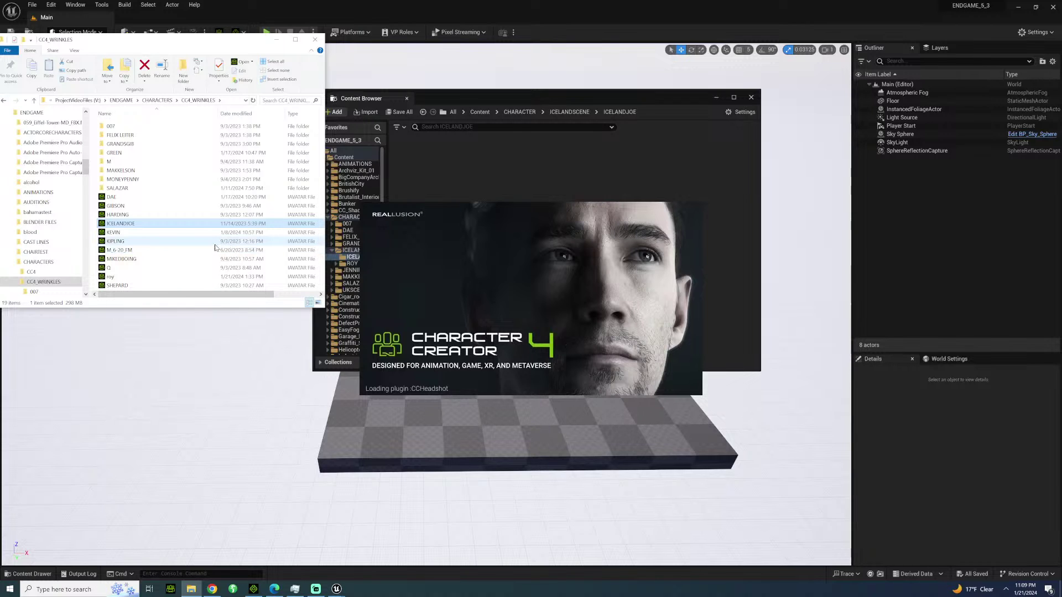
pyautogui.click(252, 590)
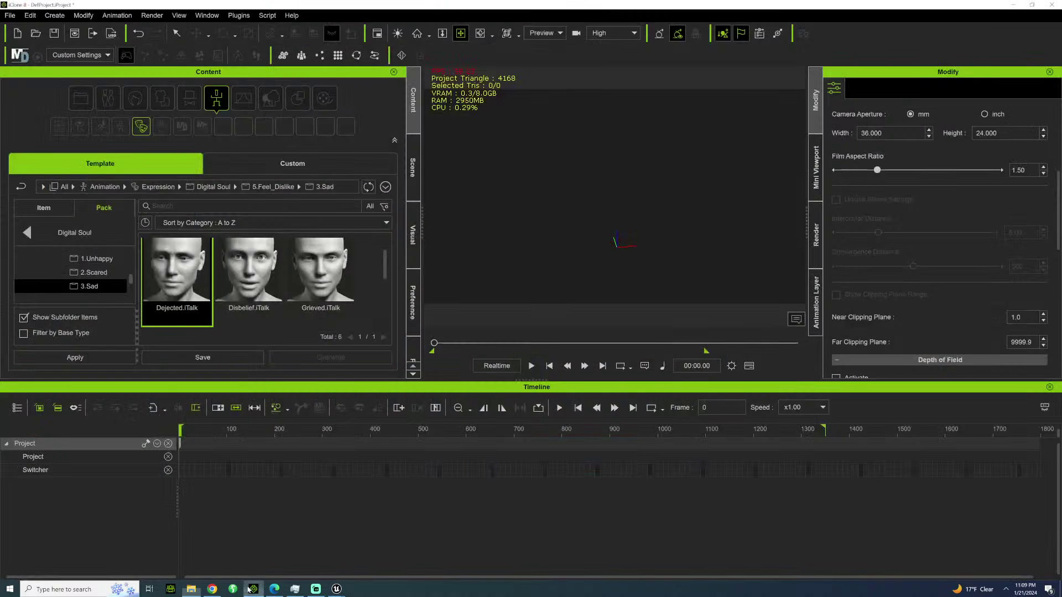
# Load the ICELANDJOE avatar from the CC4_WRINKLES folder into the empty scene.
pyautogui.click(190, 589)
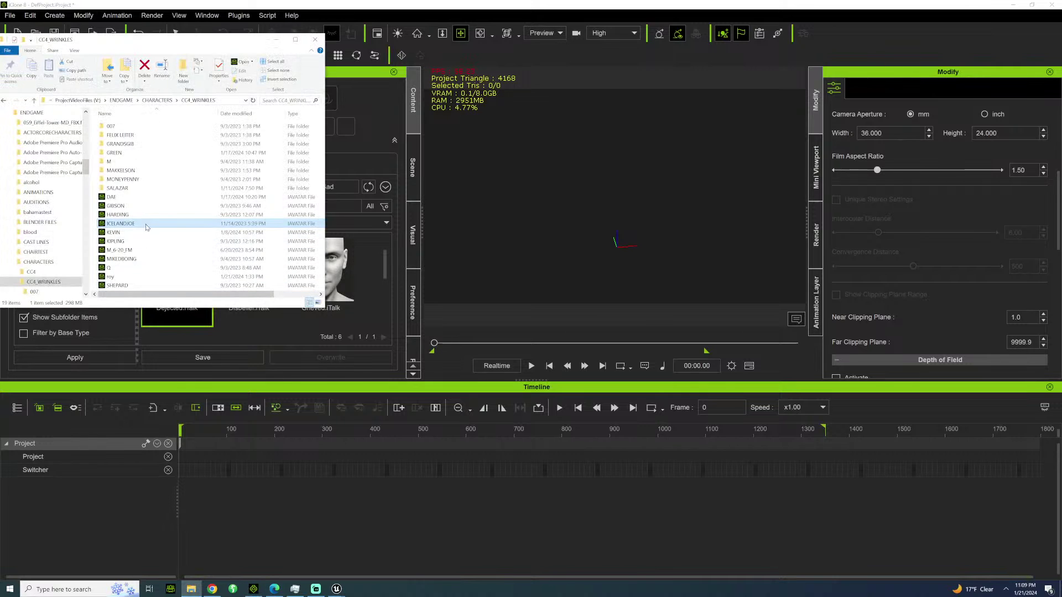
pyautogui.moveTo(133, 226); pyautogui.dragTo(572, 199)
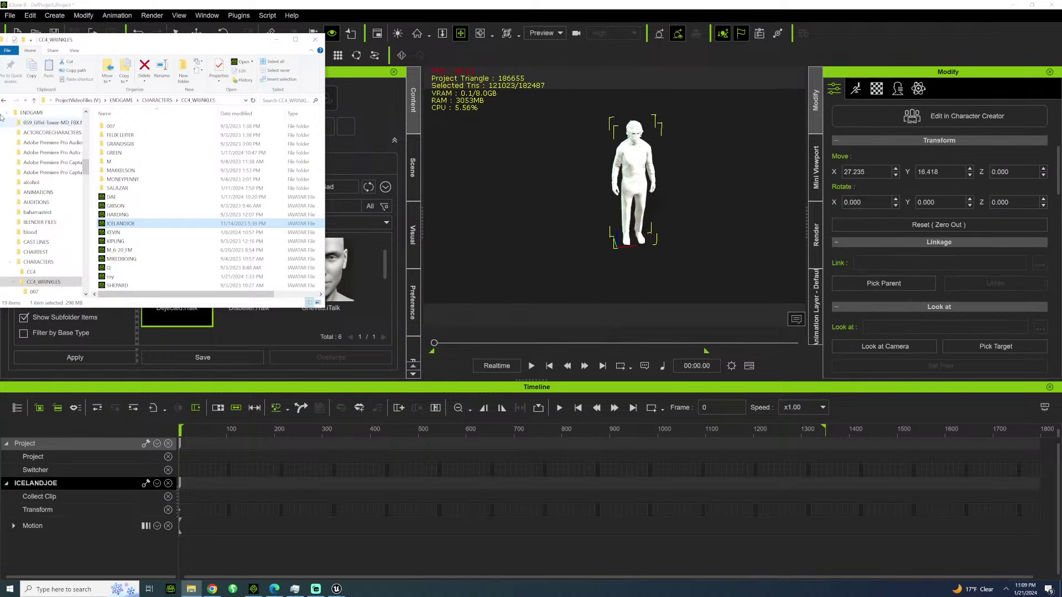
pyautogui.click(775, 321)
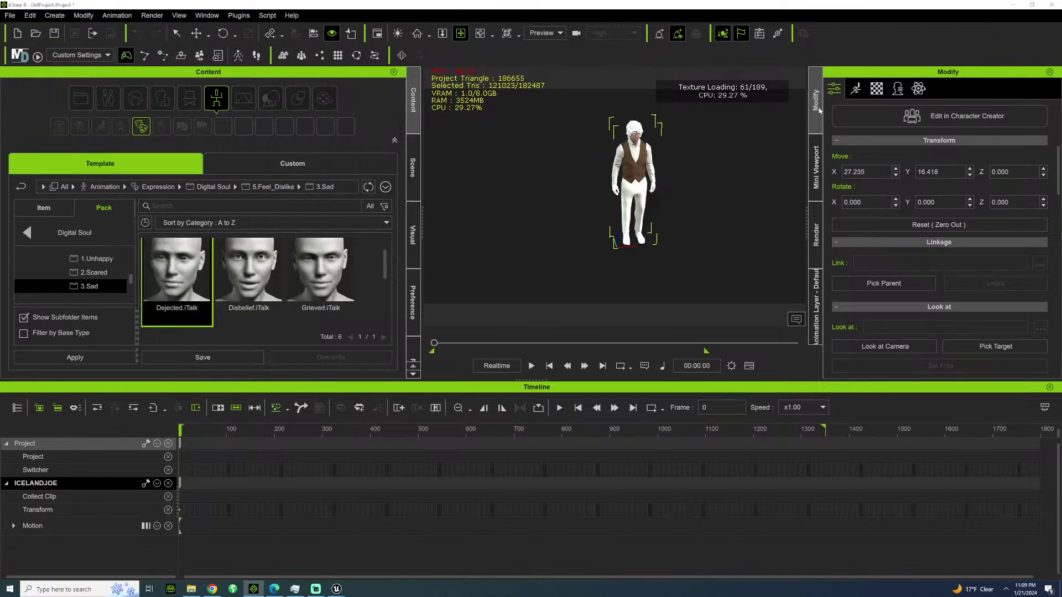
# Close Character Creator and set the ICELANDJOE avatar's X and Y position to 0.
pyautogui.scroll(-3, 912, 164)
pyautogui.scroll(6, 911, 328)
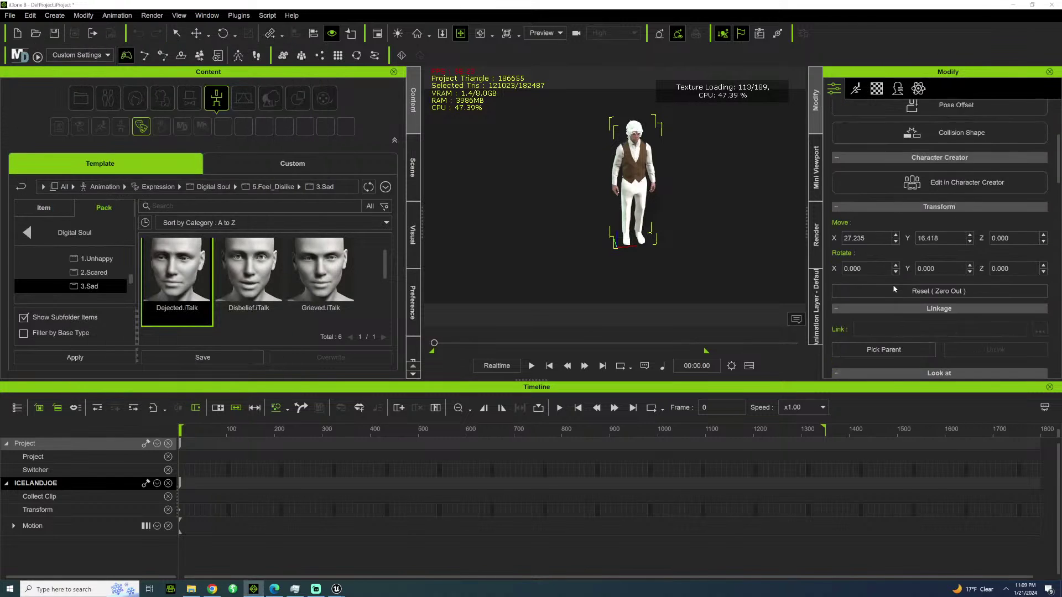
pyautogui.scroll(-1, 912, 328)
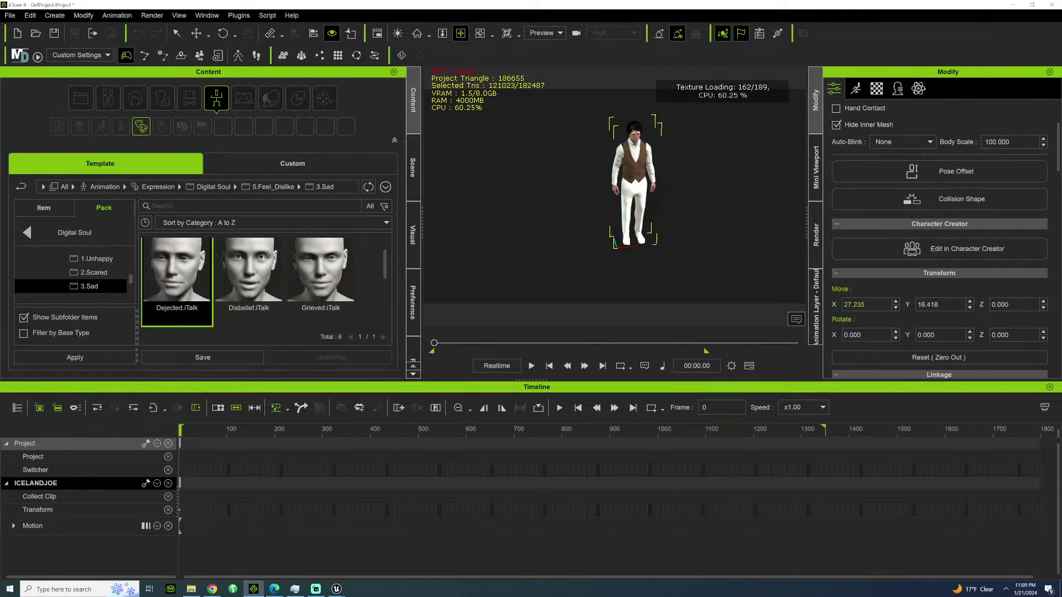
pyautogui.doubleClick(844, 304)
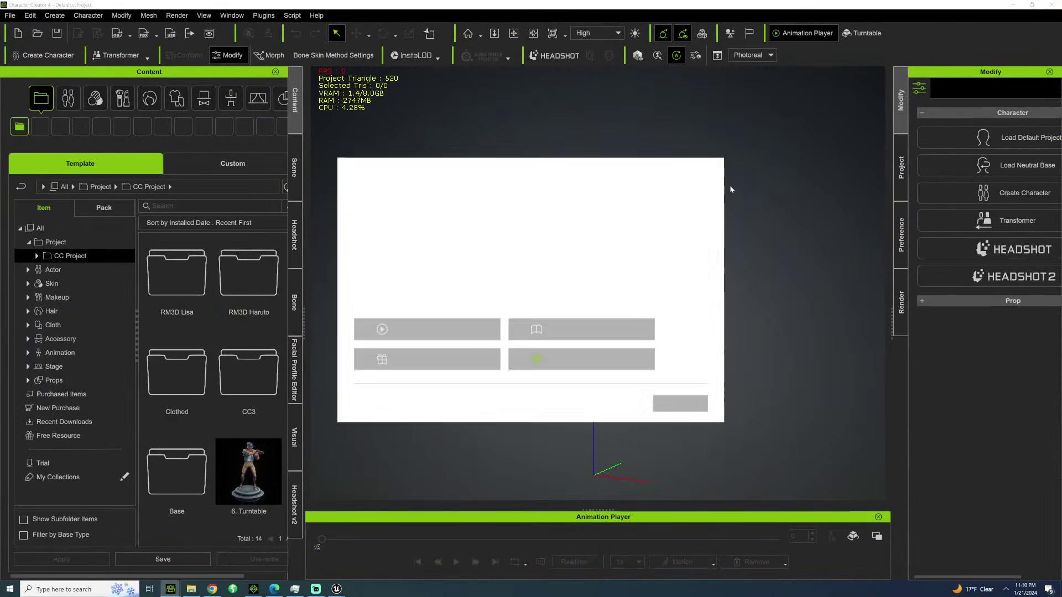
pyautogui.click(688, 398)
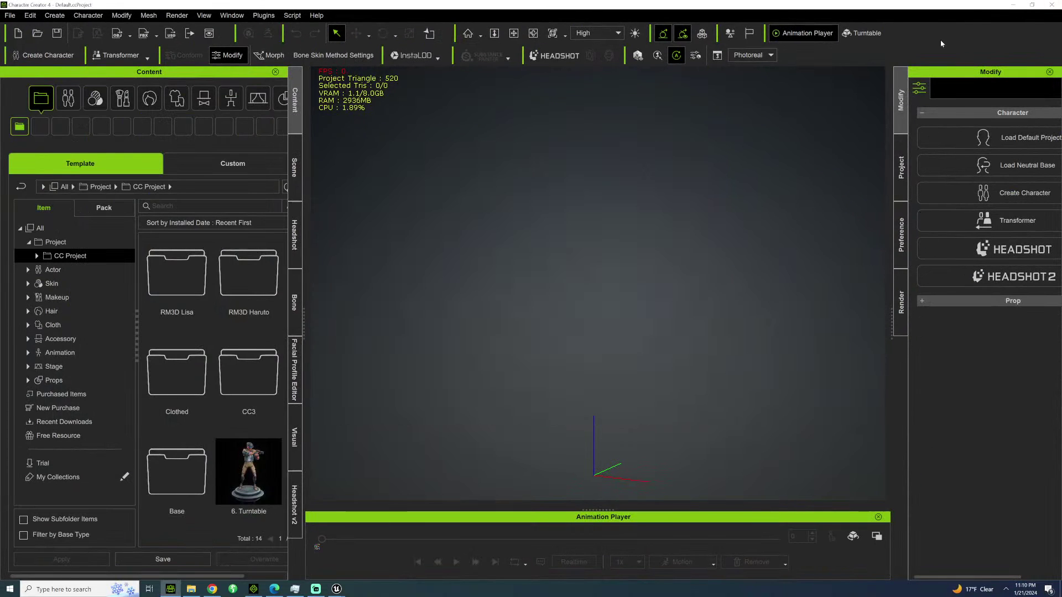
pyautogui.click(1049, 4)
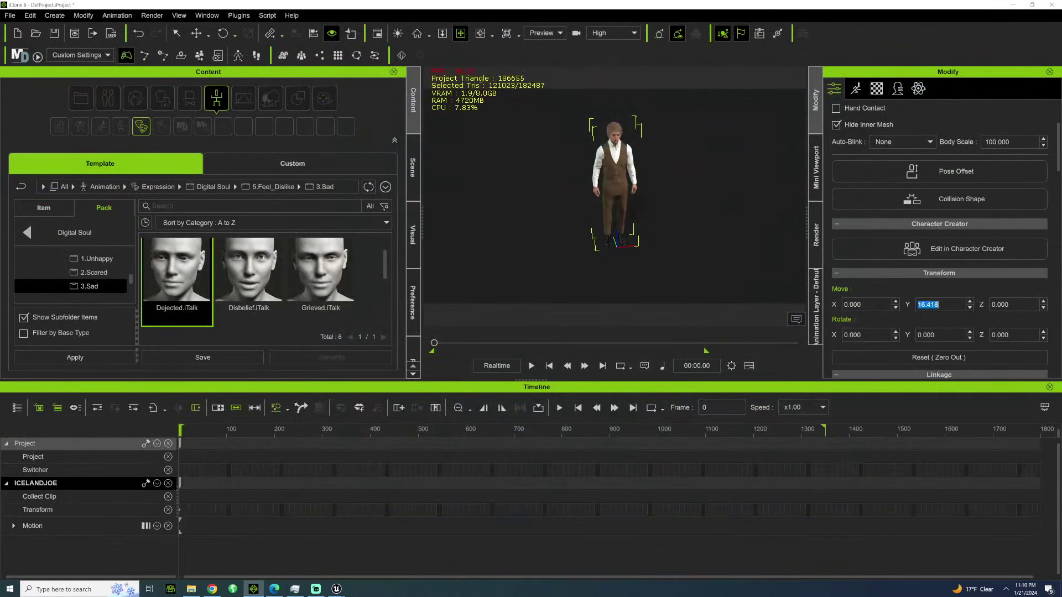
pyautogui.write('0')
pyautogui.press('Return')
# Examine the avatar's face, hair and upper body up close and from the front.
pyautogui.scroll(5, 583, 139)
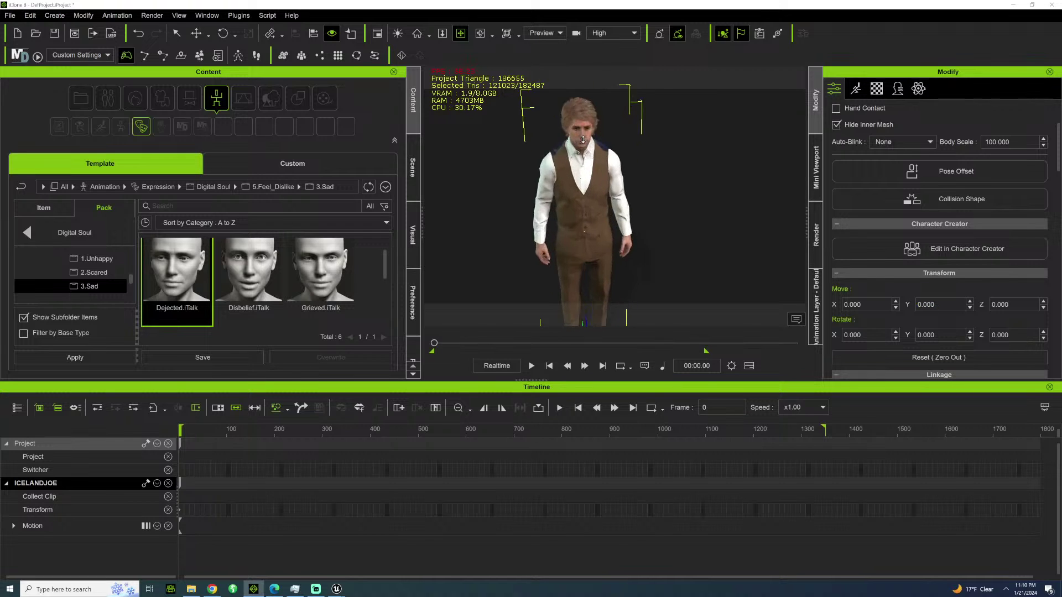
pyautogui.scroll(10, 494, 217)
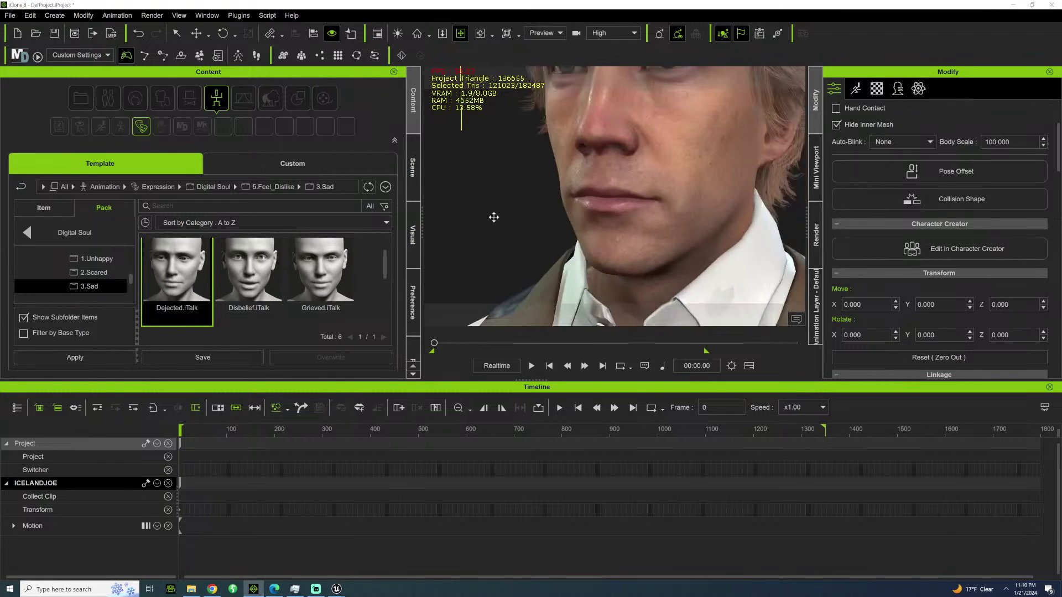
pyautogui.scroll(-10, 494, 217)
pyautogui.click(415, 161)
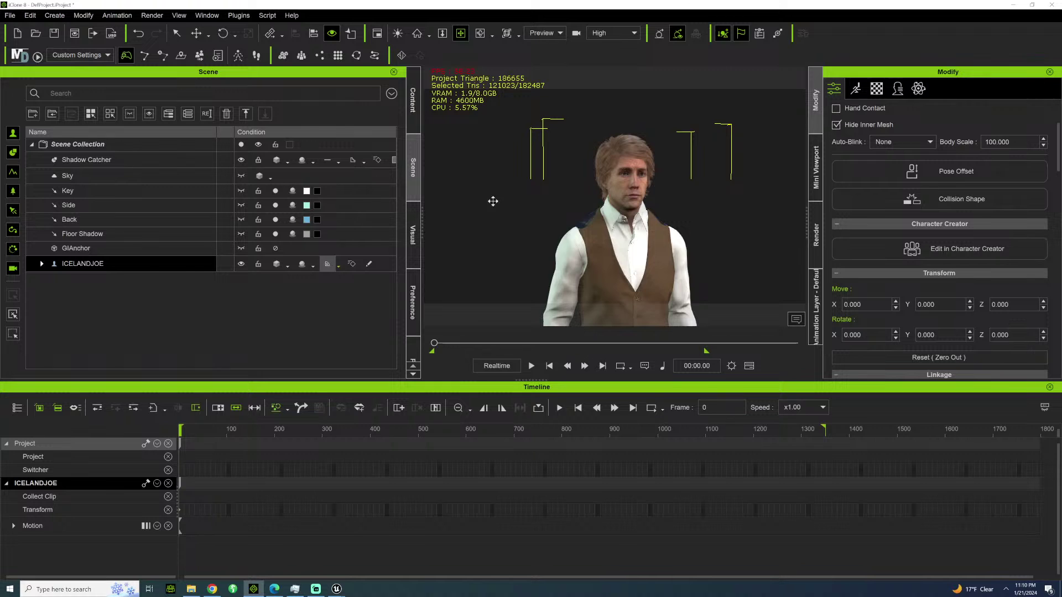
pyautogui.moveTo(586, 200); pyautogui.dragTo(551, 193)
pyautogui.moveTo(551, 193); pyautogui.dragTo(500, 180, button='right')
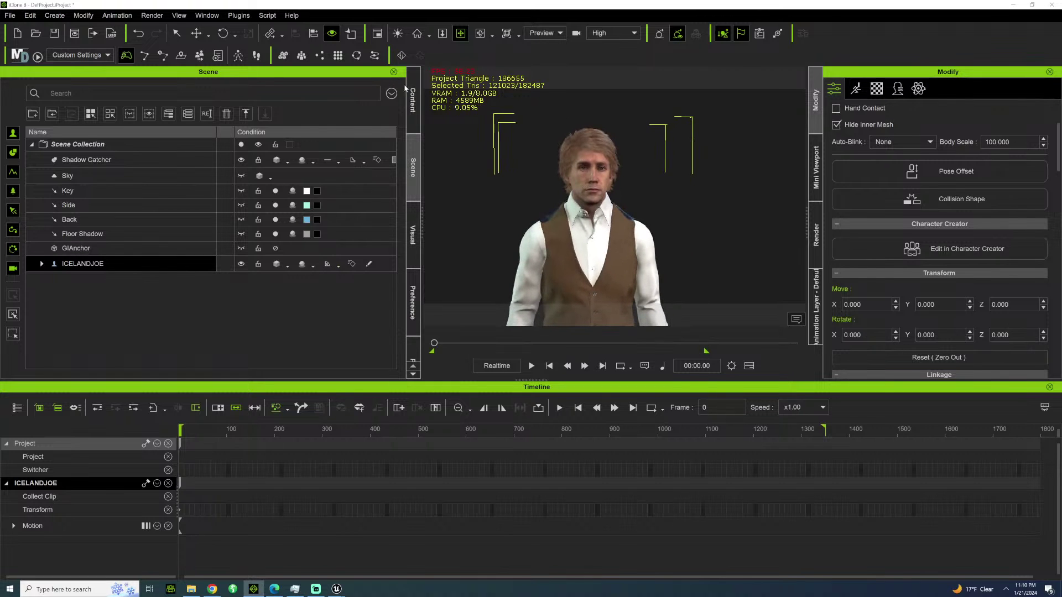
# Expand ICELANDJOE in the scene list and check the physics settings of its clothing, including SS_Waistcoat and LS_Formal_Shirt.
pyautogui.click(409, 91)
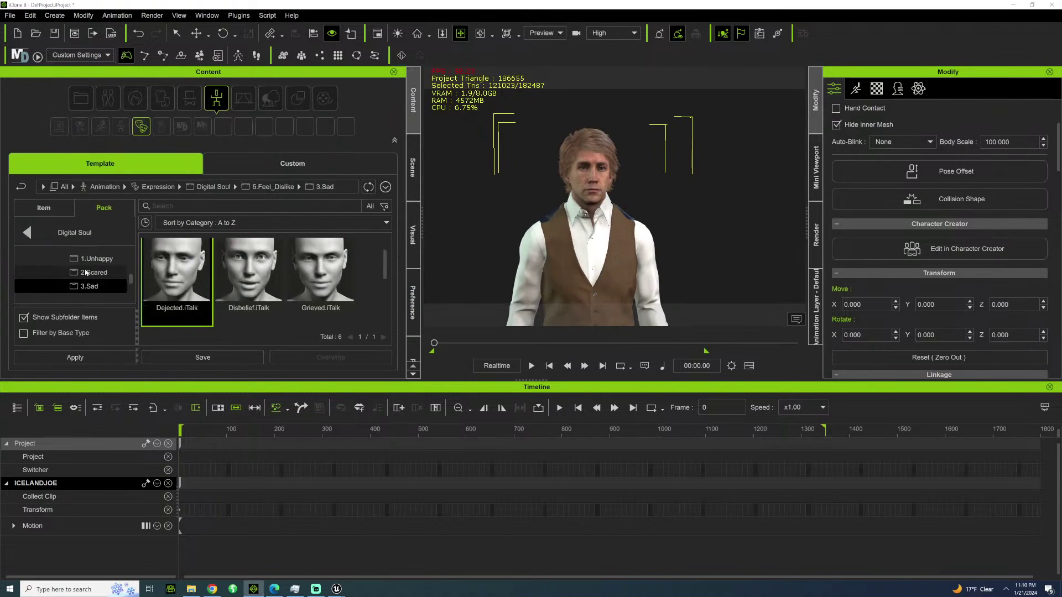
pyautogui.click(412, 165)
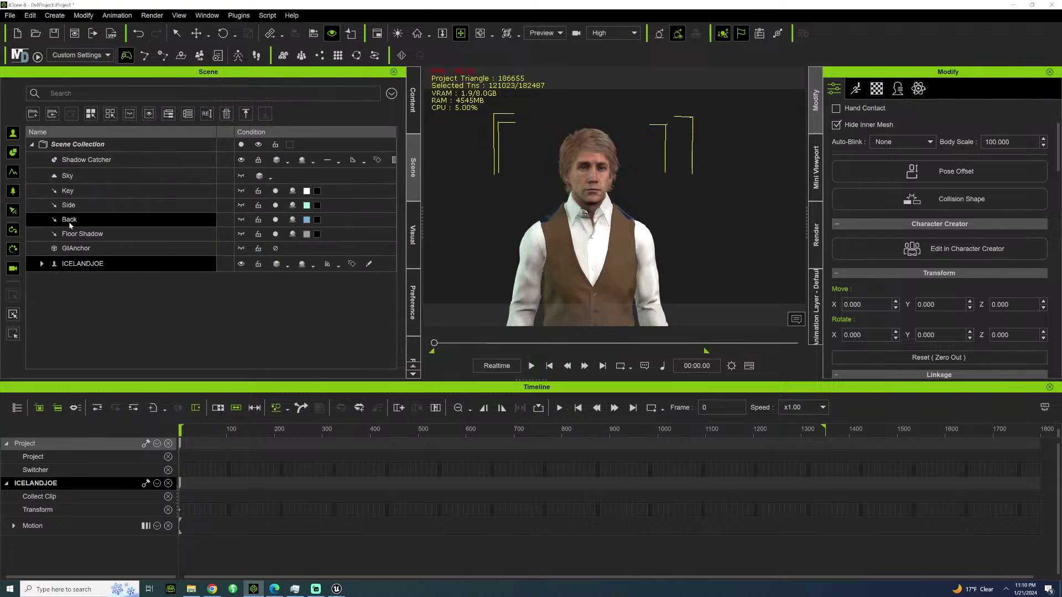
pyautogui.click(41, 264)
pyautogui.scroll(-2, 105, 315)
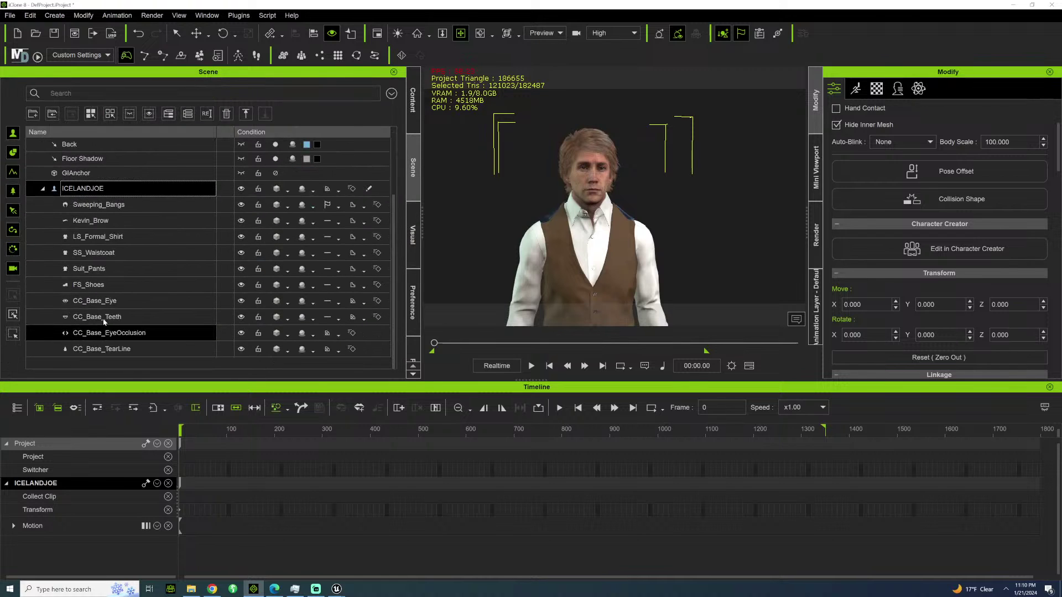
pyautogui.click(93, 270)
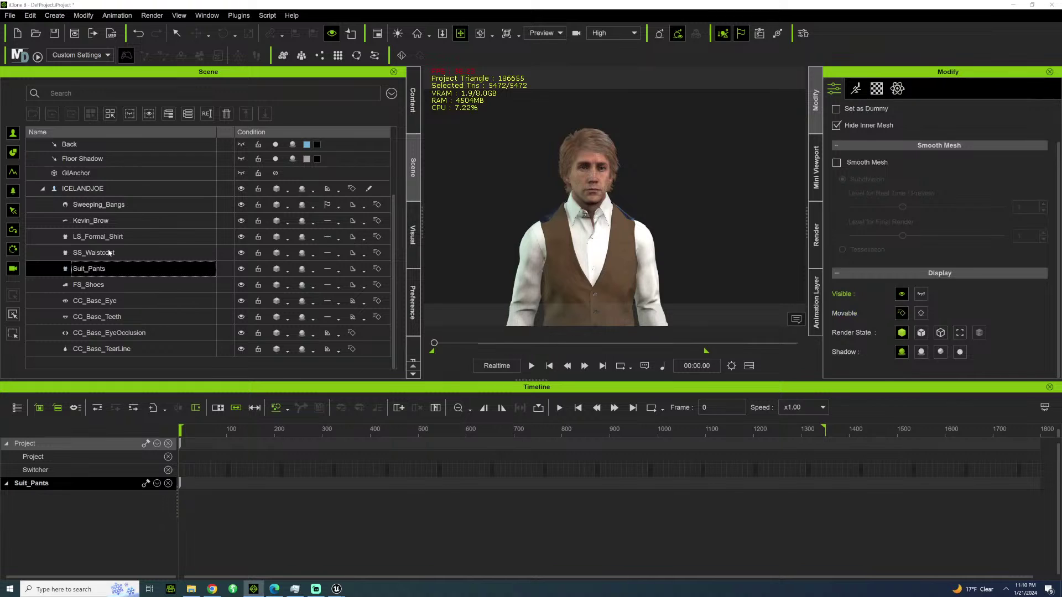
pyautogui.click(108, 253)
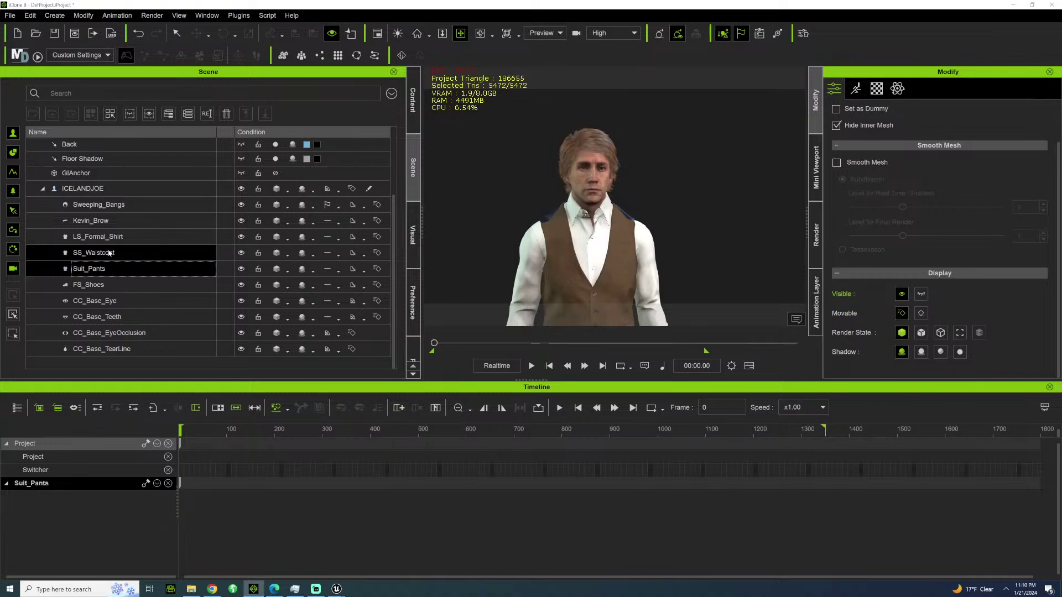
pyautogui.click(893, 95)
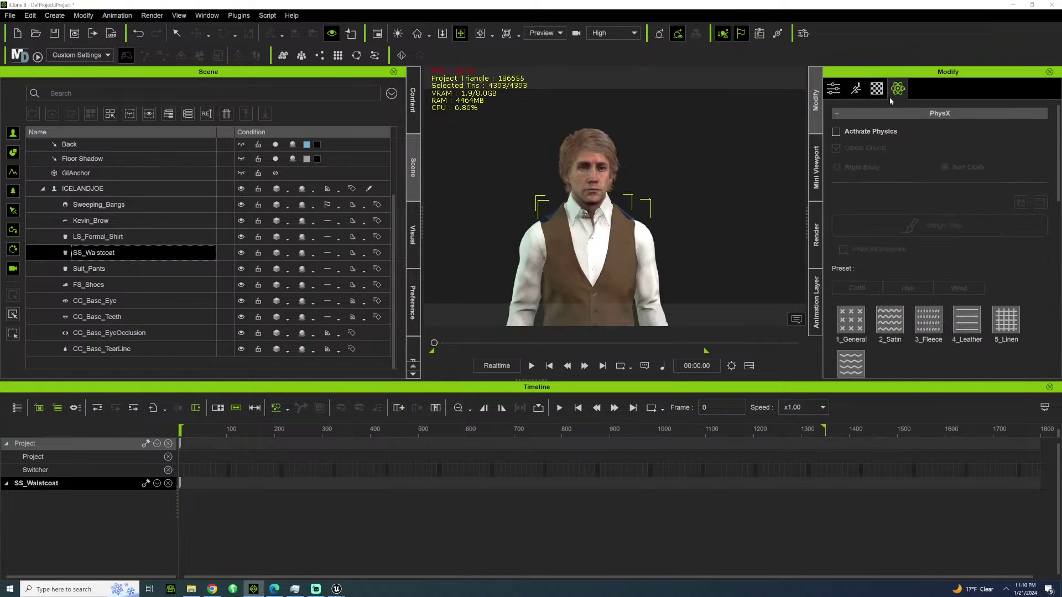
pyautogui.click(119, 237)
# Select the whole ICELANDJOE avatar and open the FBX export settings for it.
pyautogui.click(83, 188)
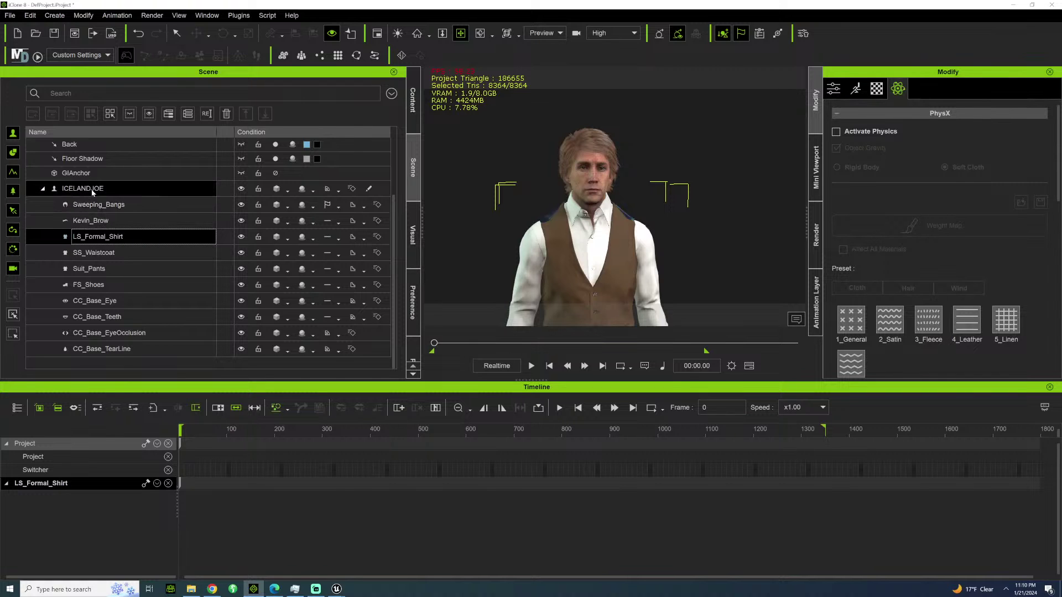
pyautogui.moveTo(632, 130); pyautogui.dragTo(505, 185, button='right')
pyautogui.scroll(5, 570, 208)
pyautogui.scroll(-8, 570, 207)
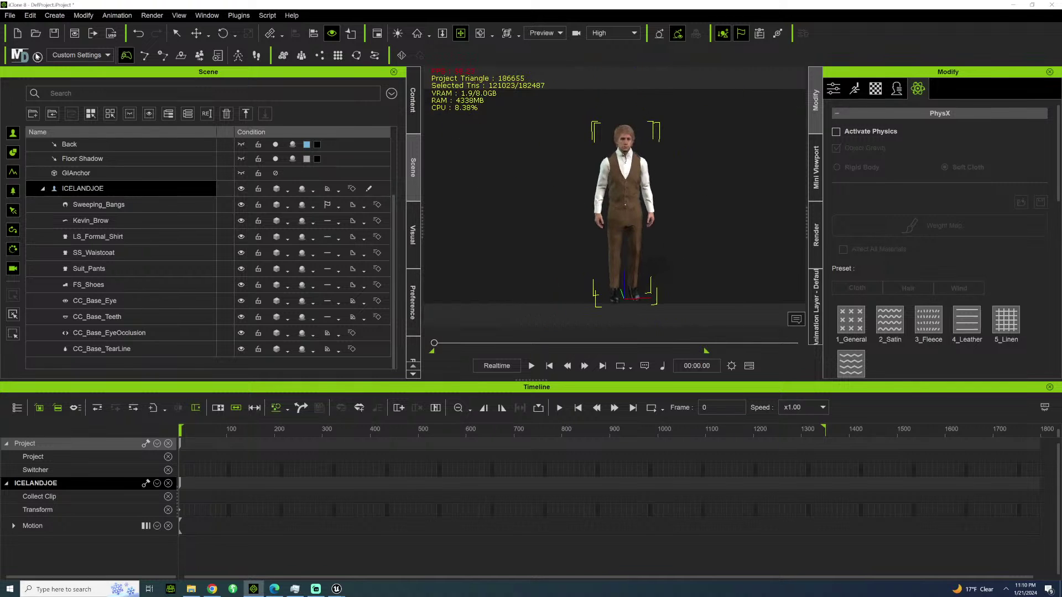
pyautogui.click(10, 15)
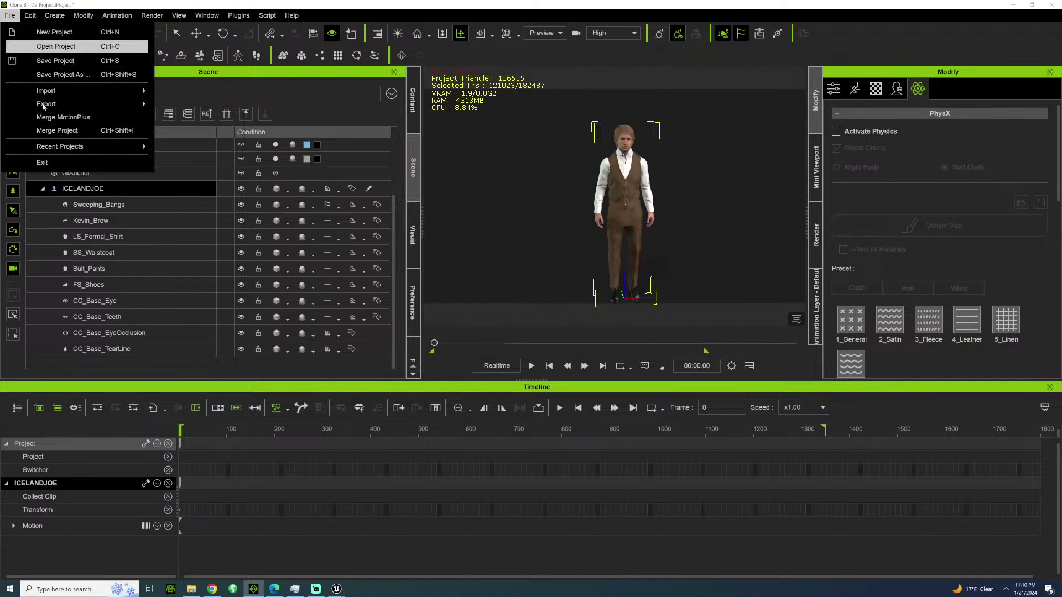
pyautogui.moveTo(44, 105)
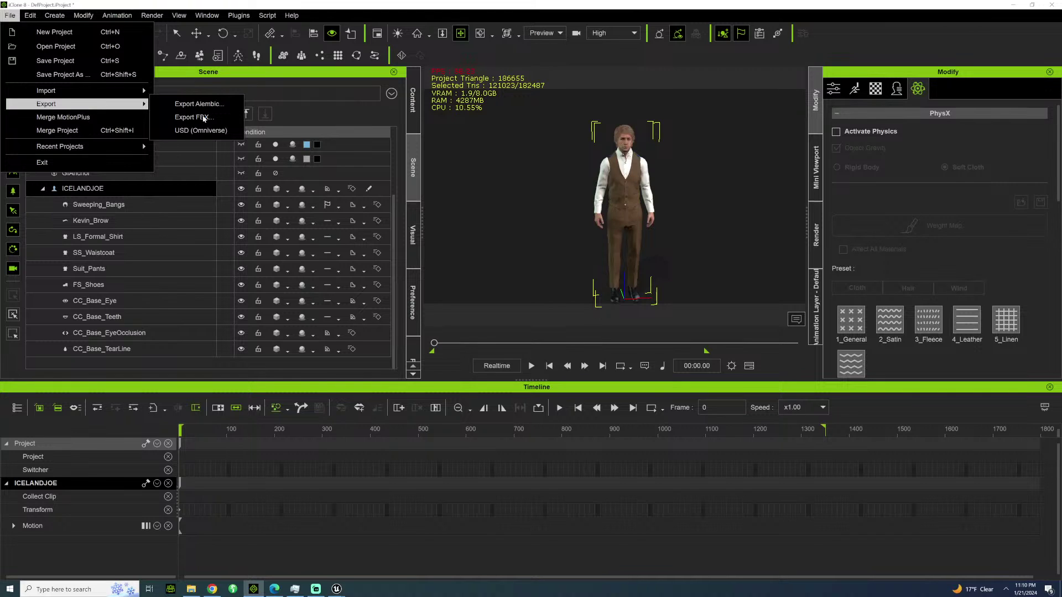
pyautogui.click(202, 116)
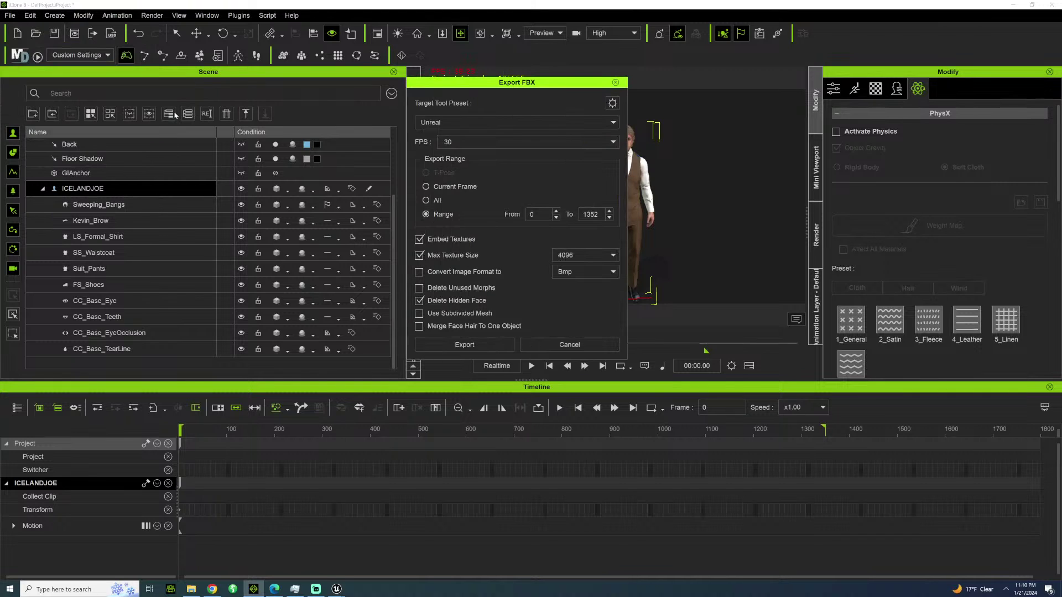
# Configure the FBX export with the frame rate, the current frame as range and Use Subdivided Mesh enabled, and start the export.
pyautogui.click(612, 144)
pyautogui.click(612, 143)
pyautogui.click(497, 142)
pyautogui.click(468, 192)
pyautogui.click(419, 314)
pyautogui.click(469, 348)
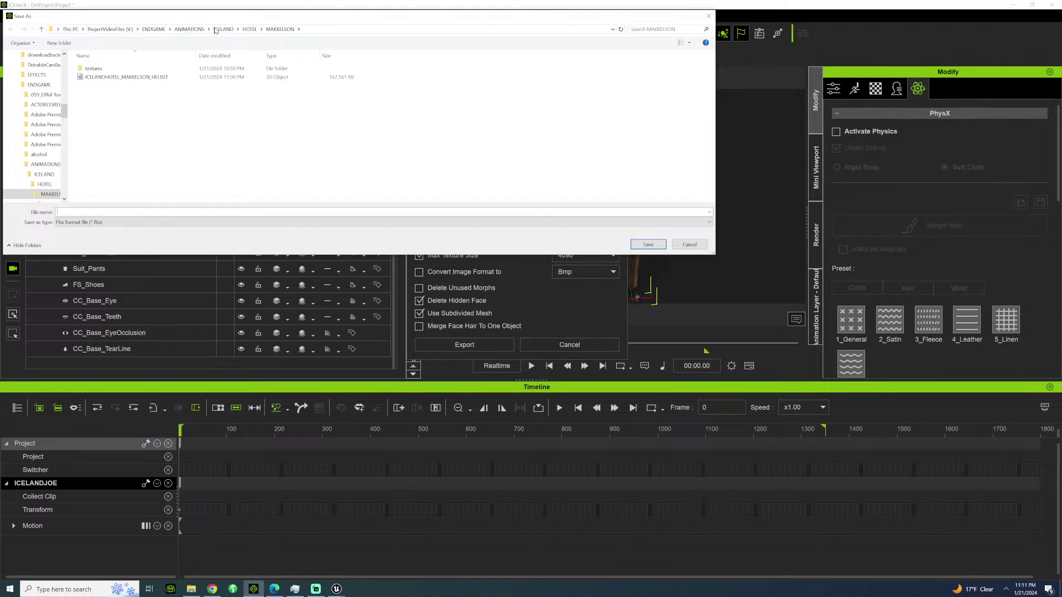
# Choose the UE5 folder inside ENDGAME > CHARACTERS as the export location.
pyautogui.click(188, 29)
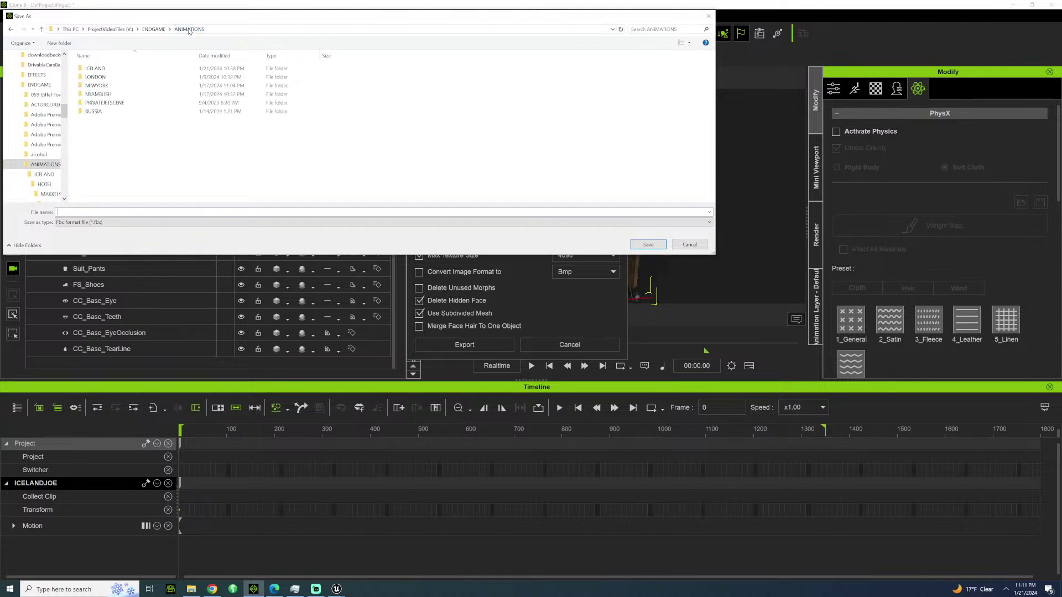
pyautogui.click(160, 30)
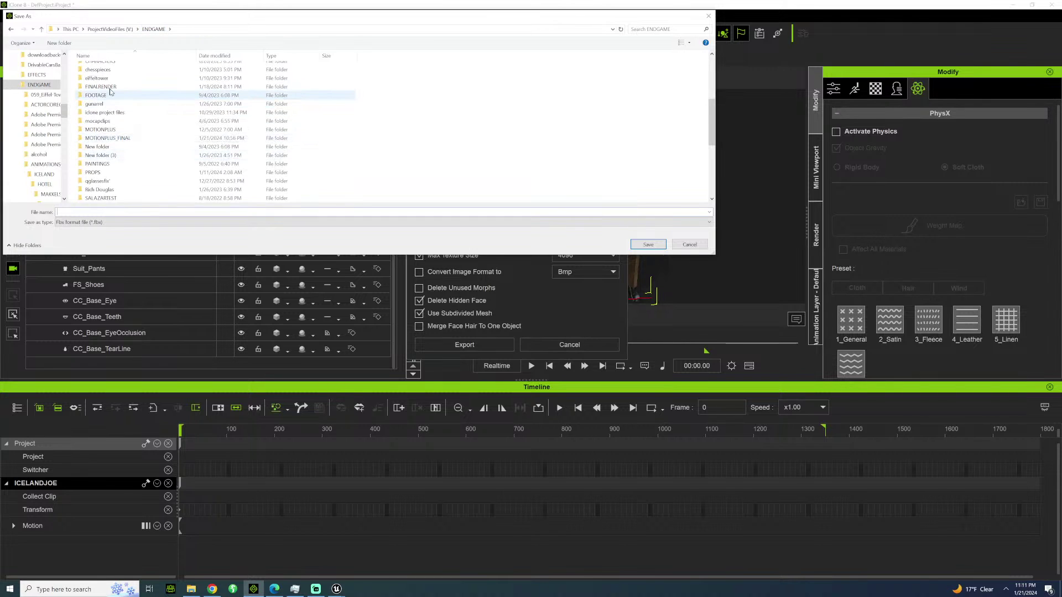
pyautogui.scroll(3, 110, 114)
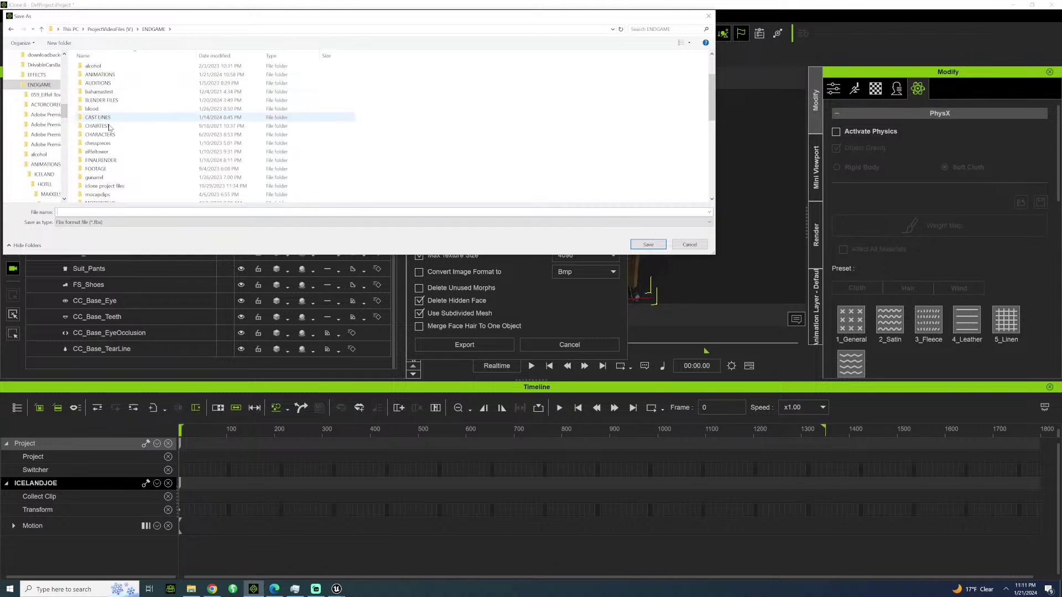
pyautogui.click(106, 137)
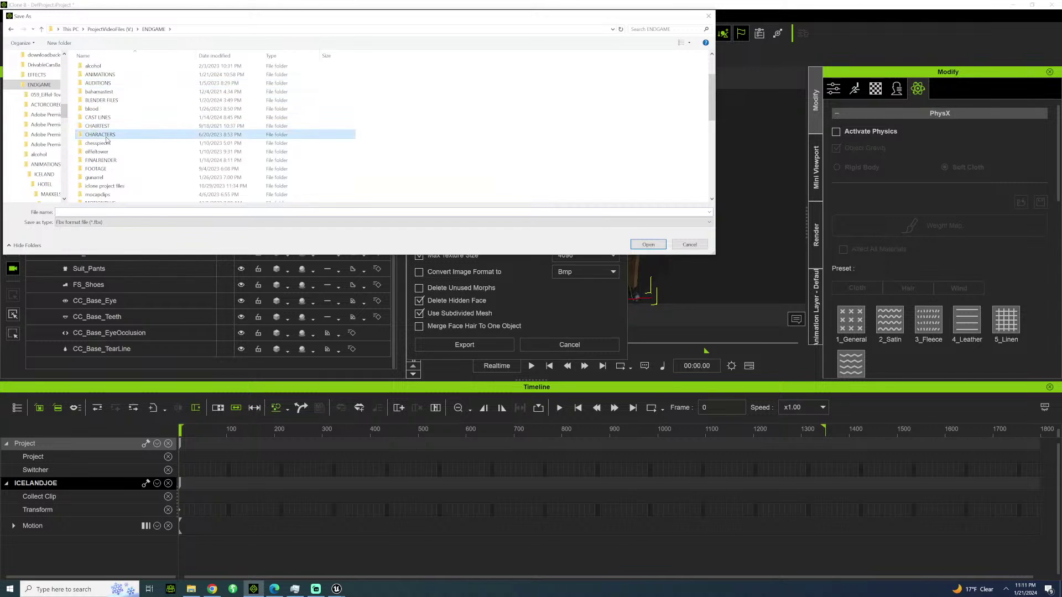
pyautogui.doubleClick(106, 136)
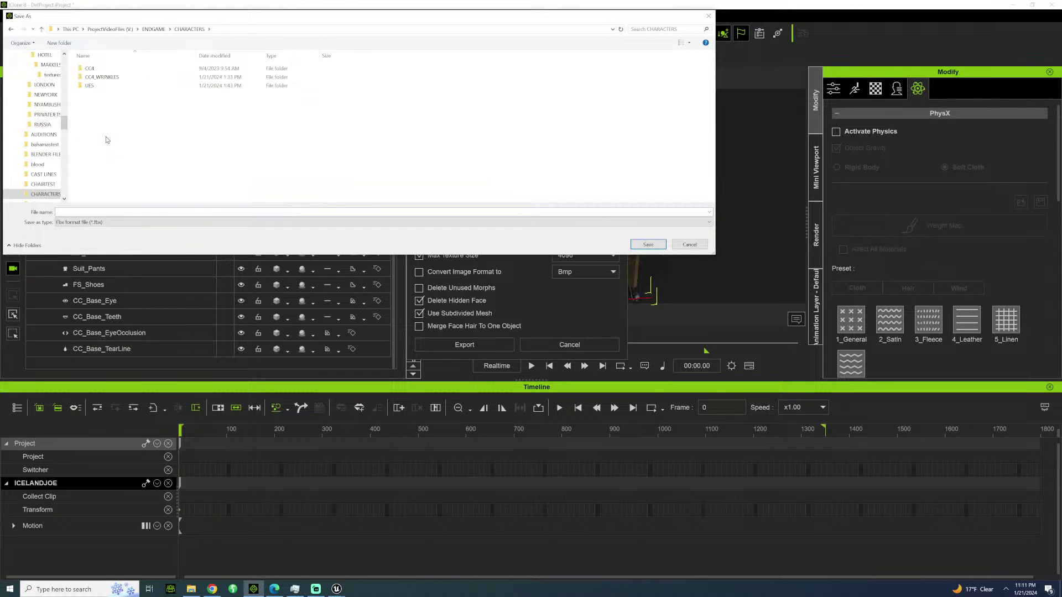
pyautogui.doubleClick(89, 86)
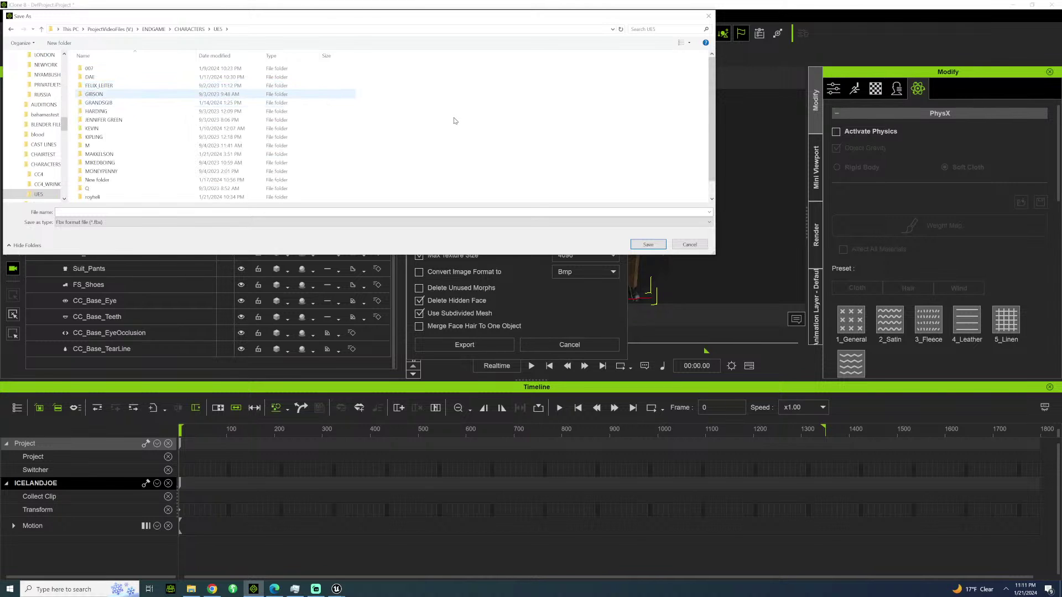
pyautogui.scroll(-1, 455, 120)
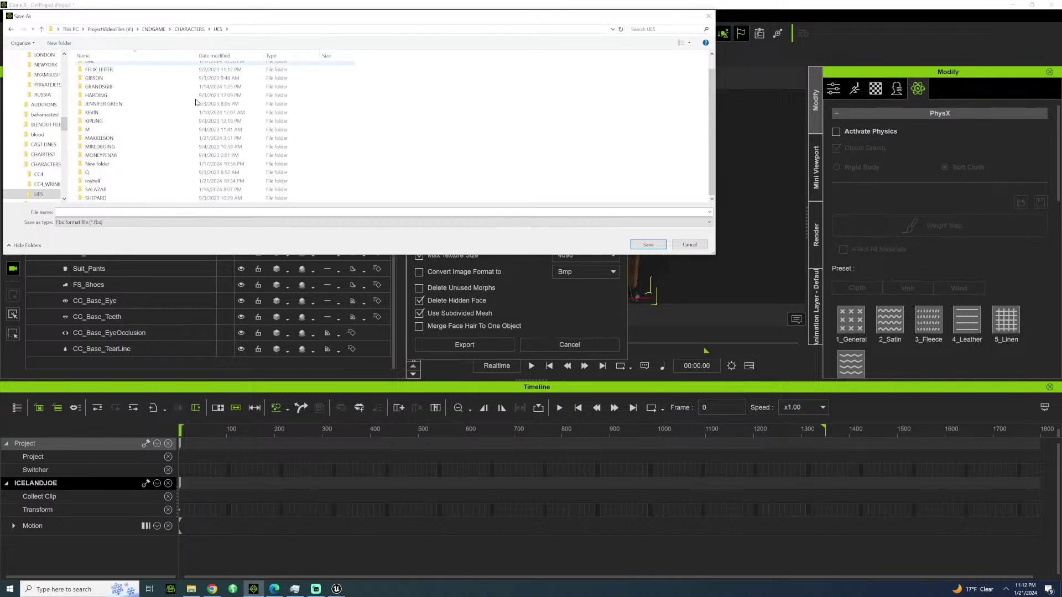
pyautogui.scroll(2, 97, 71)
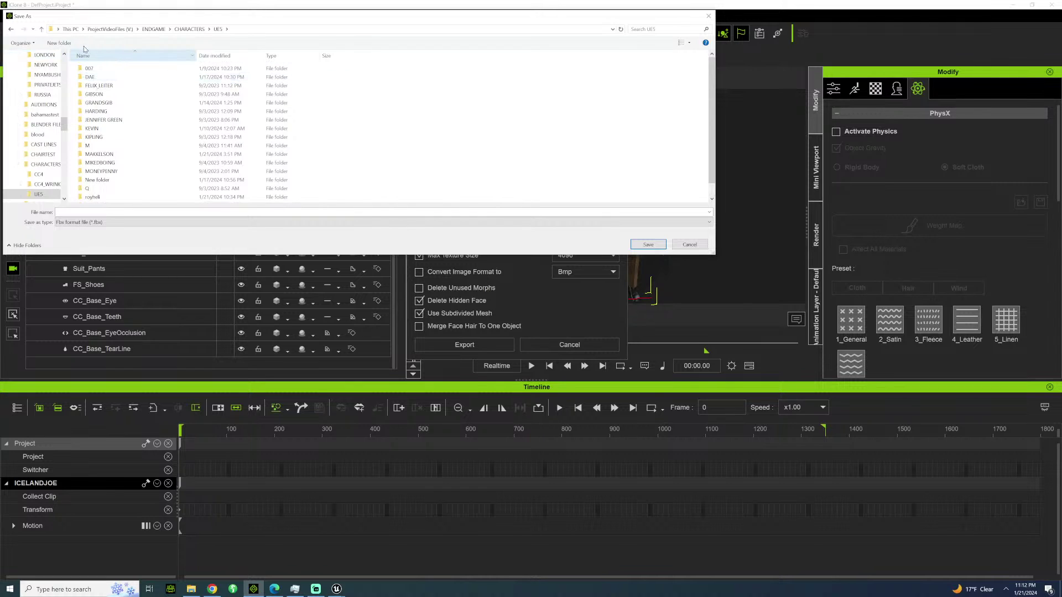
# Create a folder called ICELANDJOE inside the UE5 folder and open it.
pyautogui.click(65, 46)
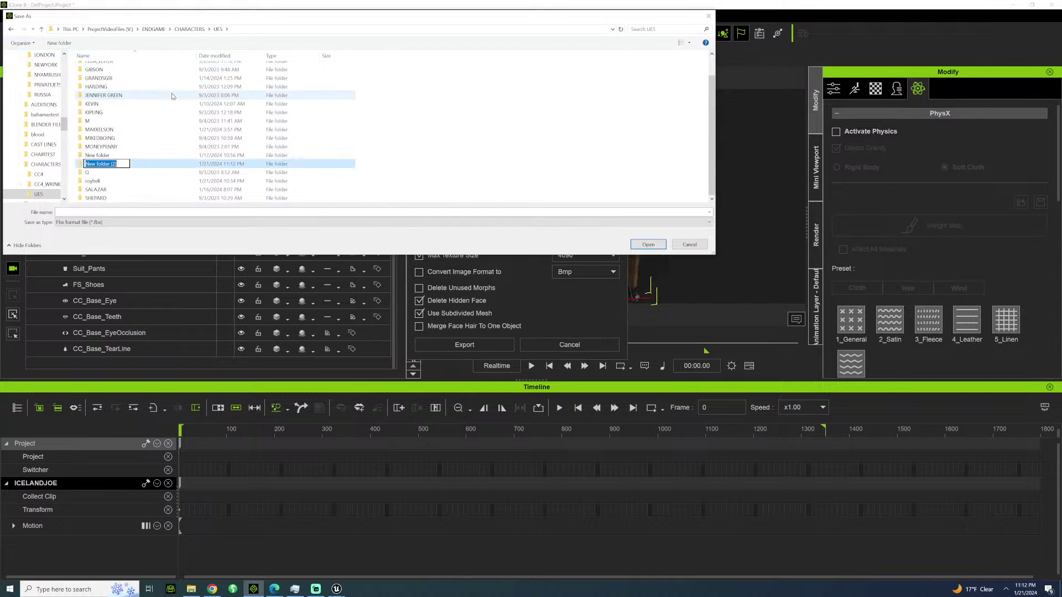
pyautogui.write('O')
pyautogui.press('BackSpace')
pyautogui.press('BackSpace')
pyautogui.write('ICELANDJOE')
pyautogui.press('Return')
pyautogui.doubleClick(91, 97)
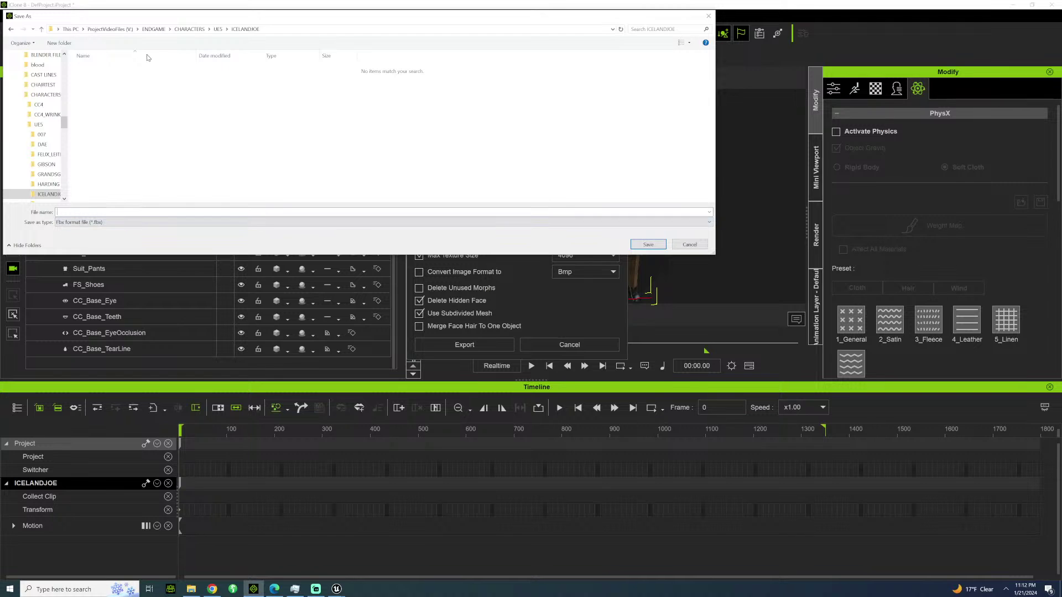
# Save the FBX export as ICELANDJOE in the ICELANDJOE folder and accept the Auto Setup notice.
pyautogui.write('ICELANDJOE')
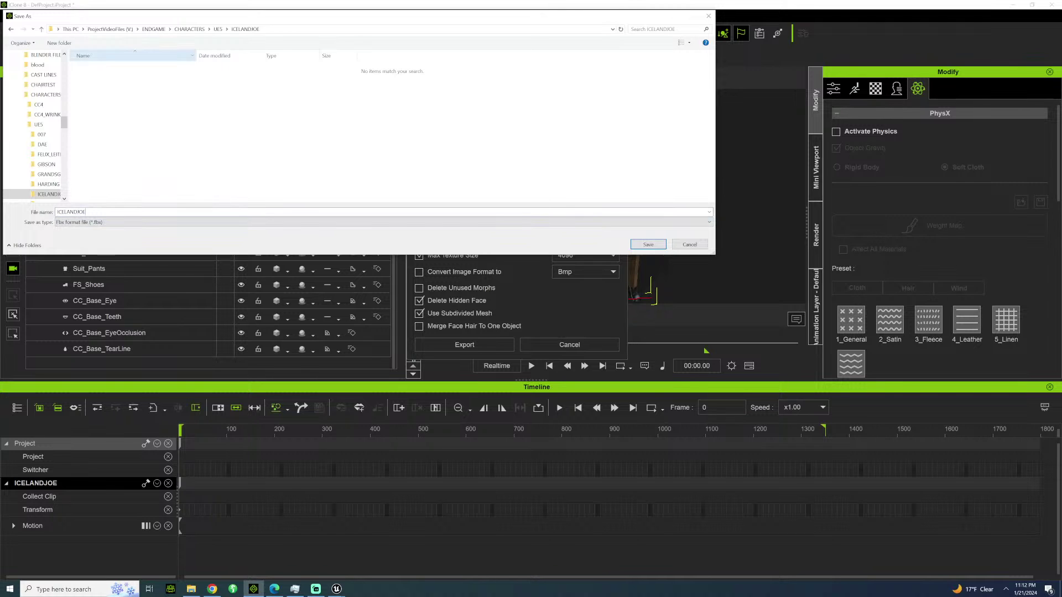
pyautogui.press('Return')
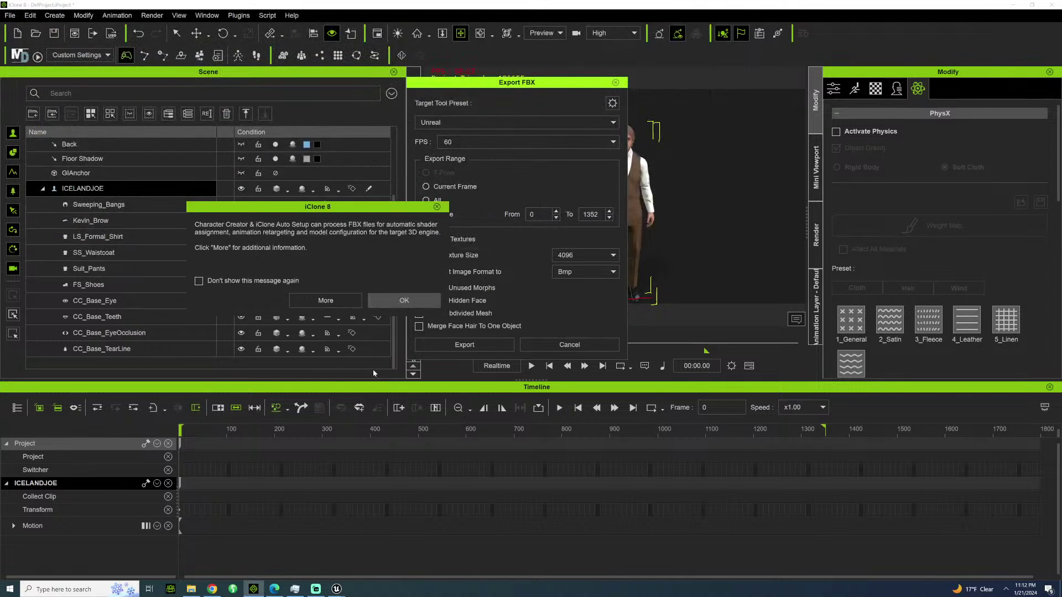
pyautogui.click(377, 298)
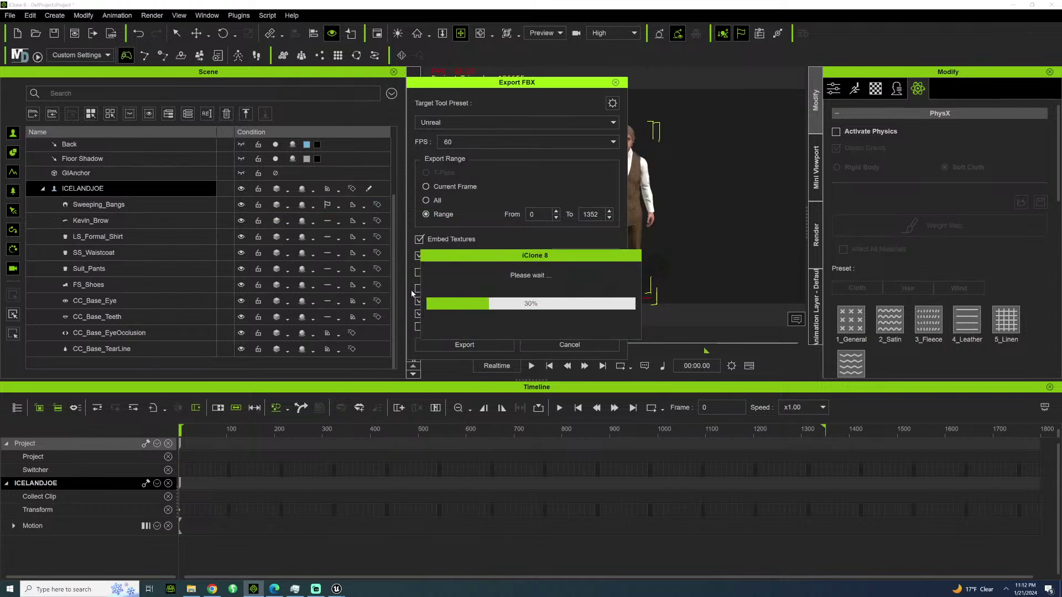
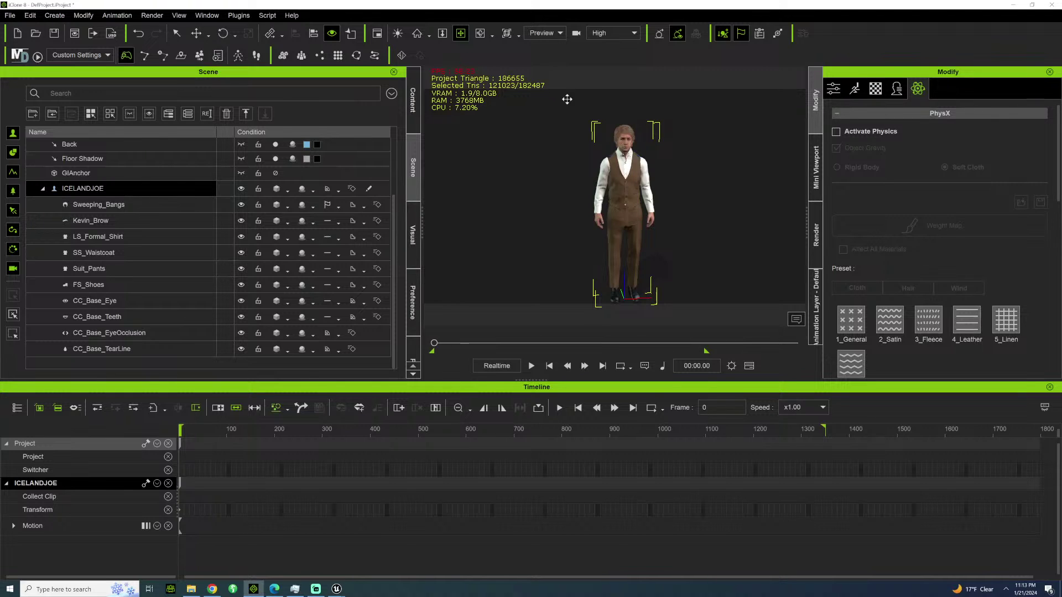
# Inspect the exported character from the front and back, and play the start of the animation to check the hair up close.
pyautogui.moveTo(585, 108); pyautogui.dragTo(548, 130, button='middle')
pyautogui.moveTo(548, 130); pyautogui.dragTo(718, 185, button='right')
pyautogui.scroll(5, 628, 225)
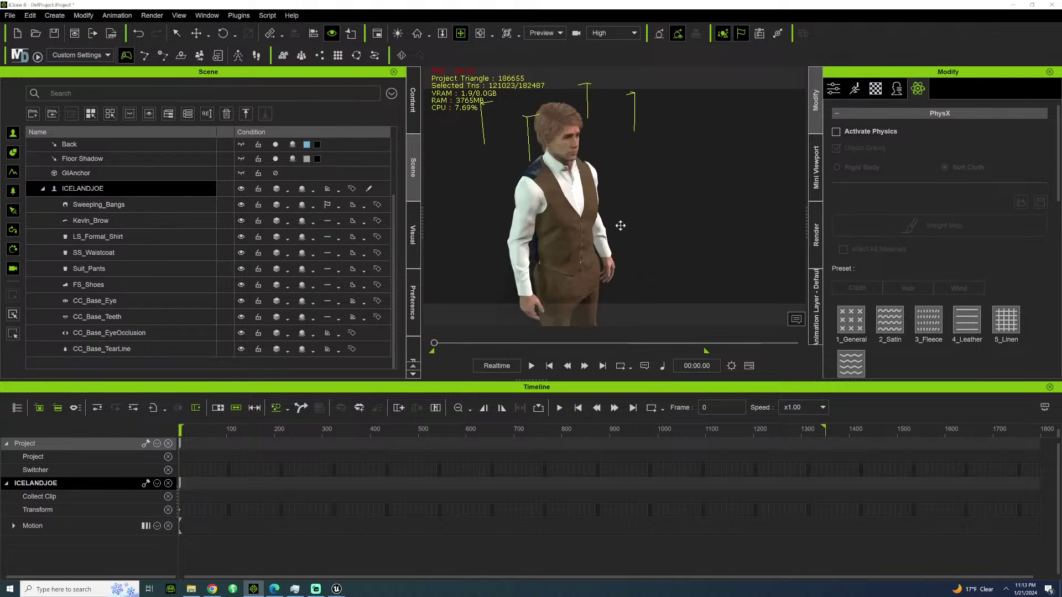
pyautogui.moveTo(621, 225); pyautogui.dragTo(686, 251, button='middle')
pyautogui.moveTo(686, 251); pyautogui.dragTo(444, 233, button='right')
pyautogui.scroll(-5, 628, 296)
pyautogui.moveTo(711, 287); pyautogui.dragTo(690, 212, button='middle')
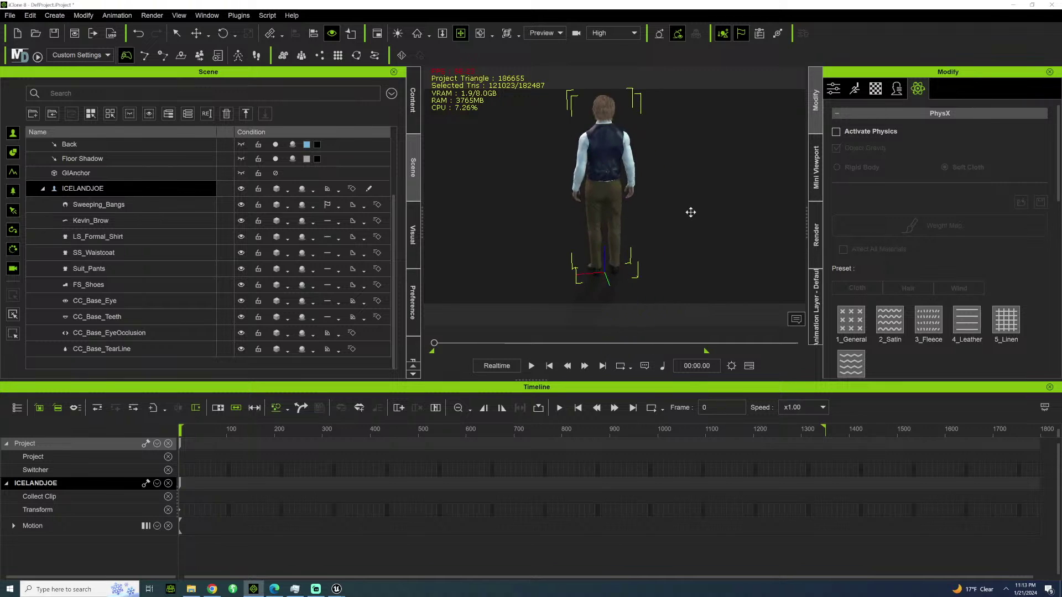
pyautogui.moveTo(690, 211); pyautogui.dragTo(600, 266, button='right')
pyautogui.press('space')
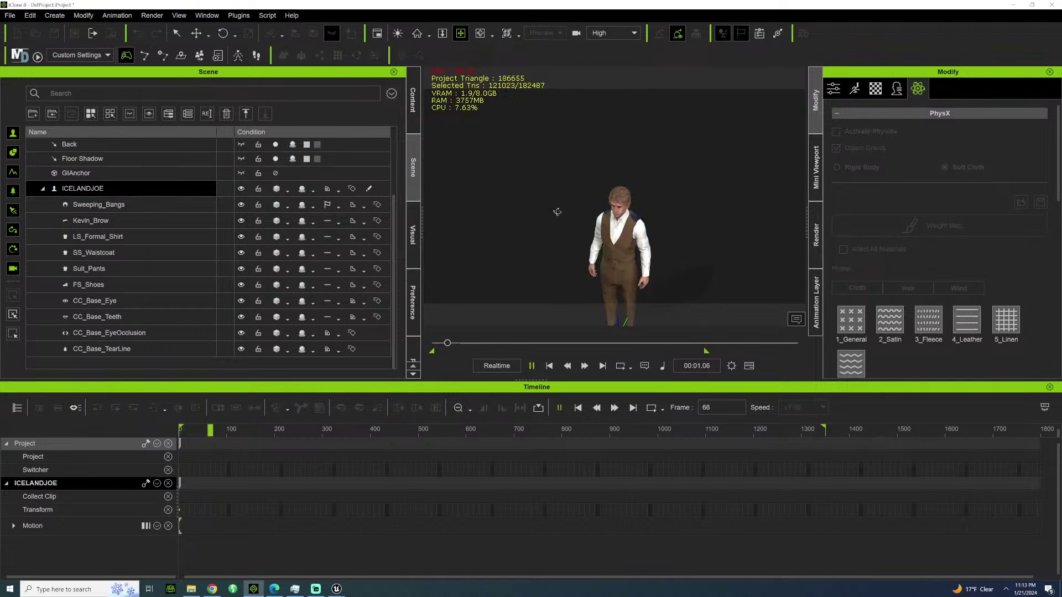
pyautogui.scroll(10, 581, 163)
pyautogui.press('space')
# Select the Sweeping_Bangs hair, return to frame 0 and deactivate its physics.
pyautogui.click(110, 253)
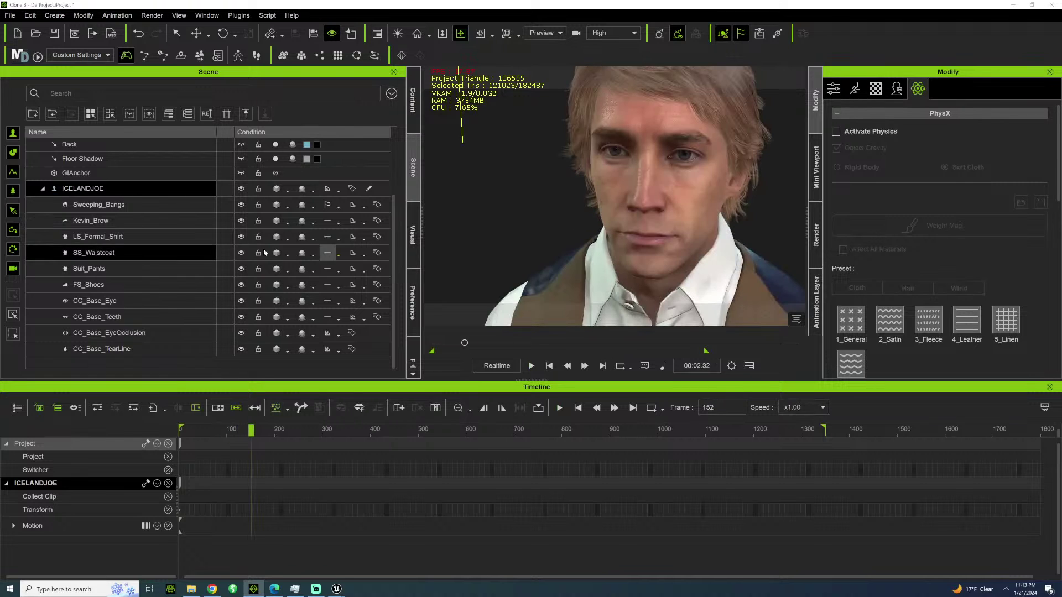
pyautogui.click(117, 216)
pyautogui.click(141, 204)
pyautogui.moveTo(465, 343); pyautogui.dragTo(333, 346)
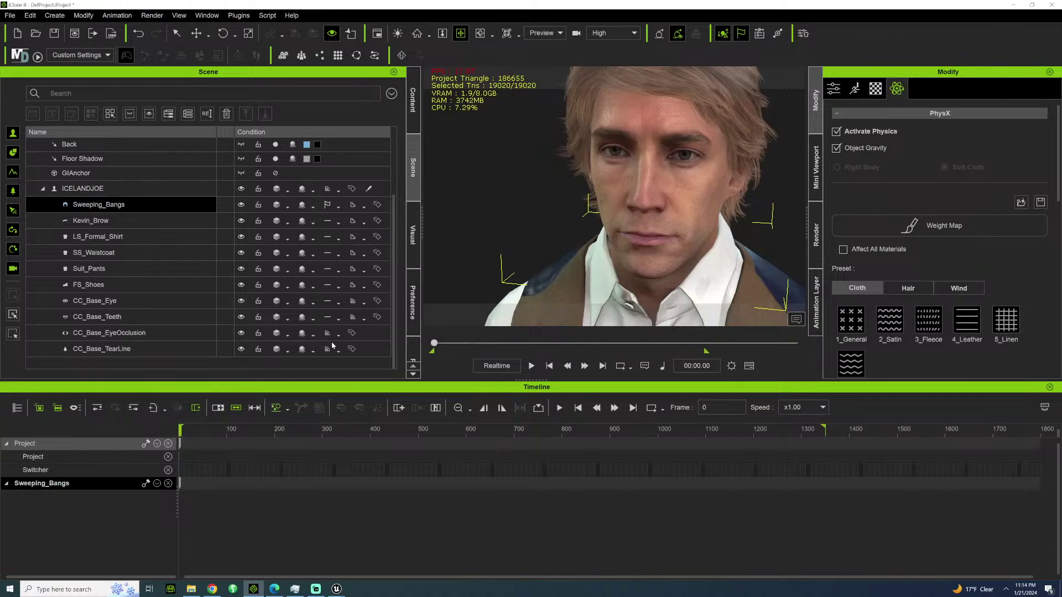
pyautogui.click(836, 132)
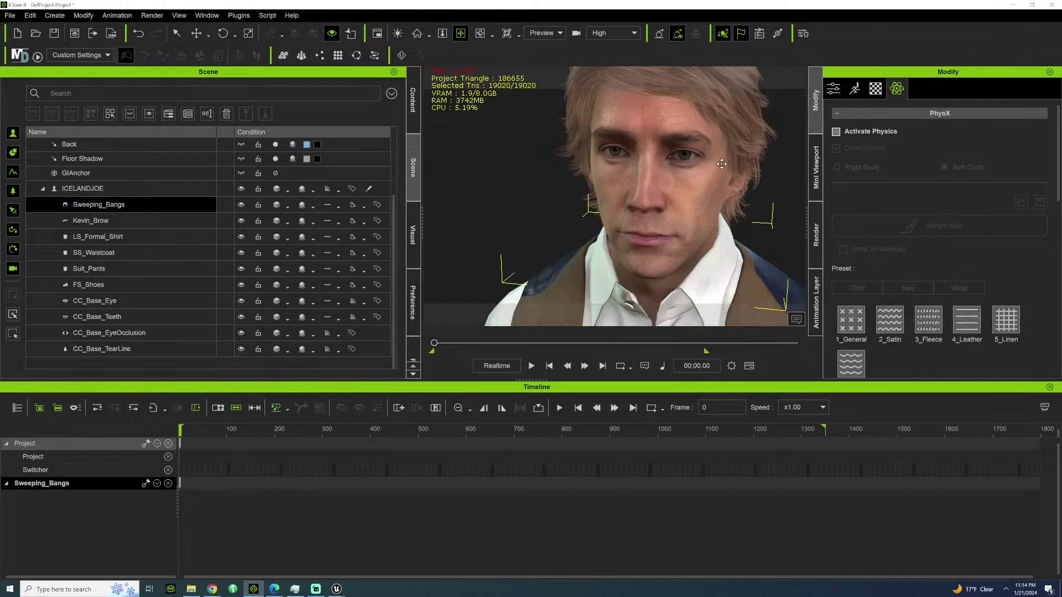
# Play the animation to check the hair with physics off, and return the playhead to frame 0.
pyautogui.scroll(-5, 606, 171)
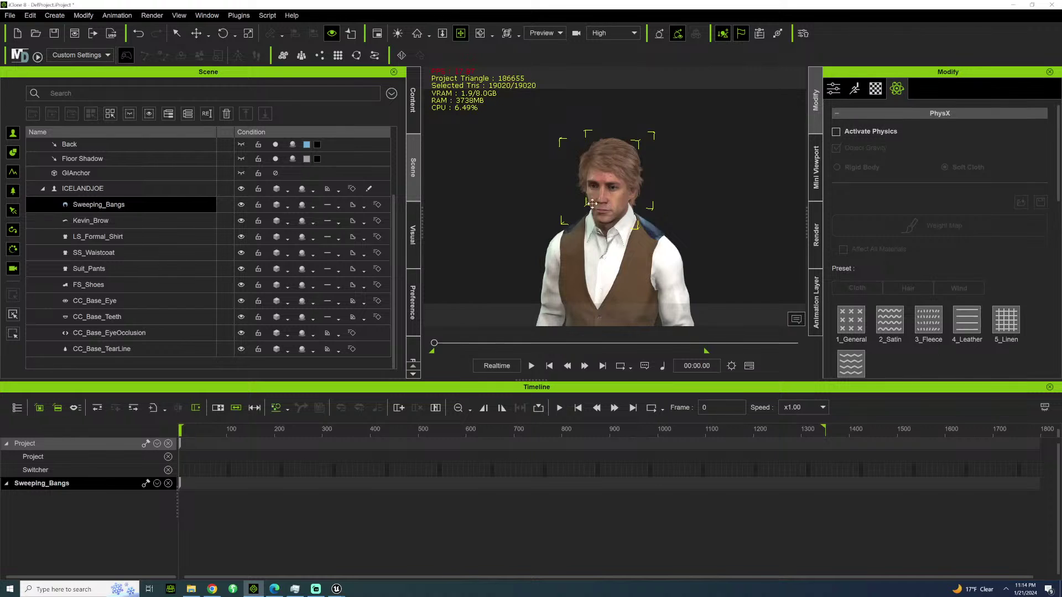
pyautogui.scroll(-3, 592, 204)
pyautogui.moveTo(592, 204); pyautogui.dragTo(547, 174, button='right')
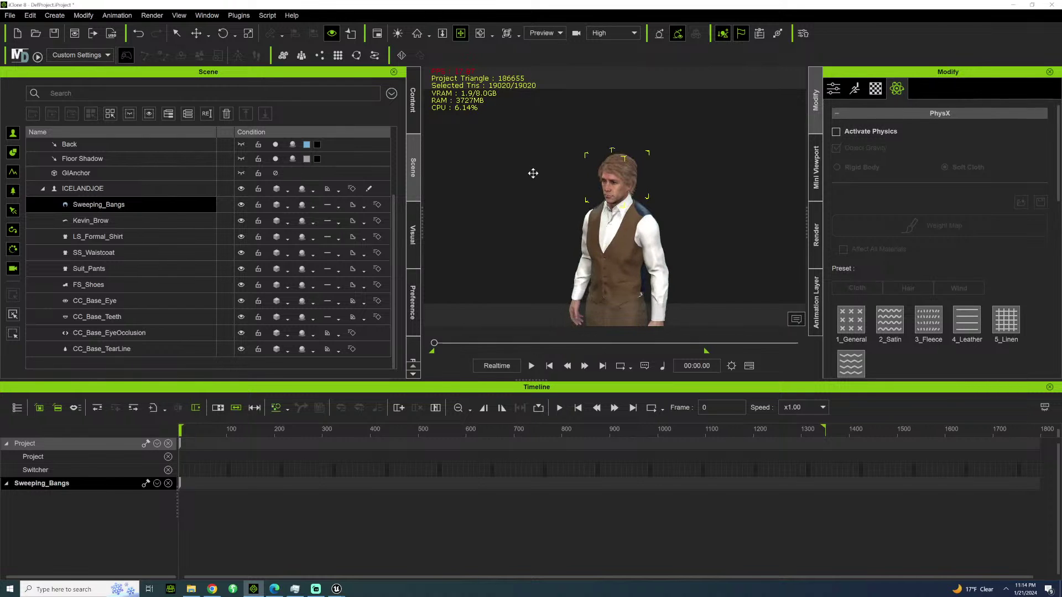
pyautogui.press('space')
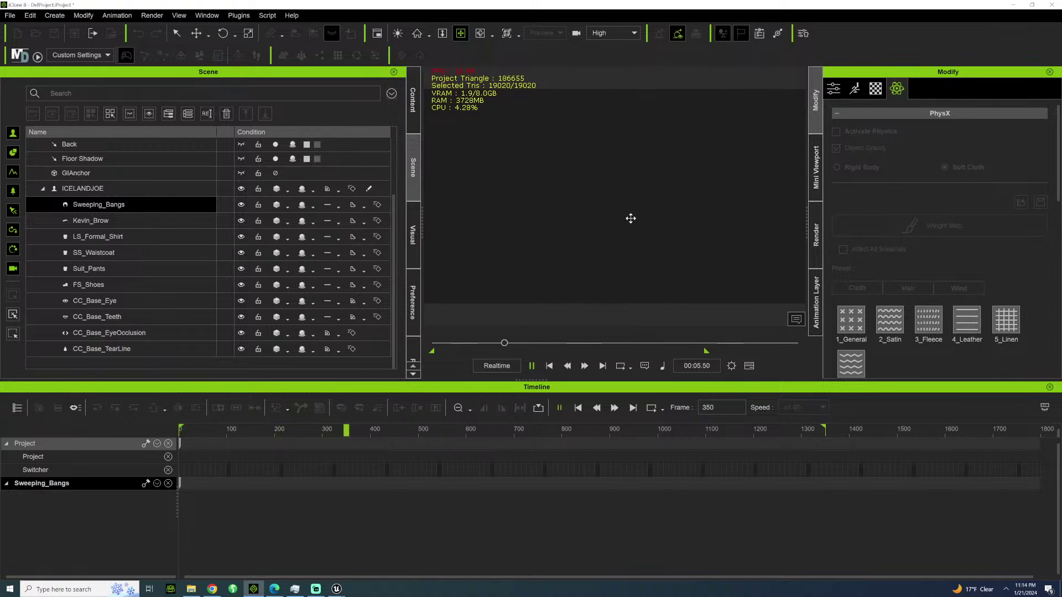
pyautogui.press('space')
pyautogui.moveTo(524, 344); pyautogui.dragTo(433, 344)
# Select the whole ICELANDJOE avatar in the scene instead of only its hair.
pyautogui.click(164, 333)
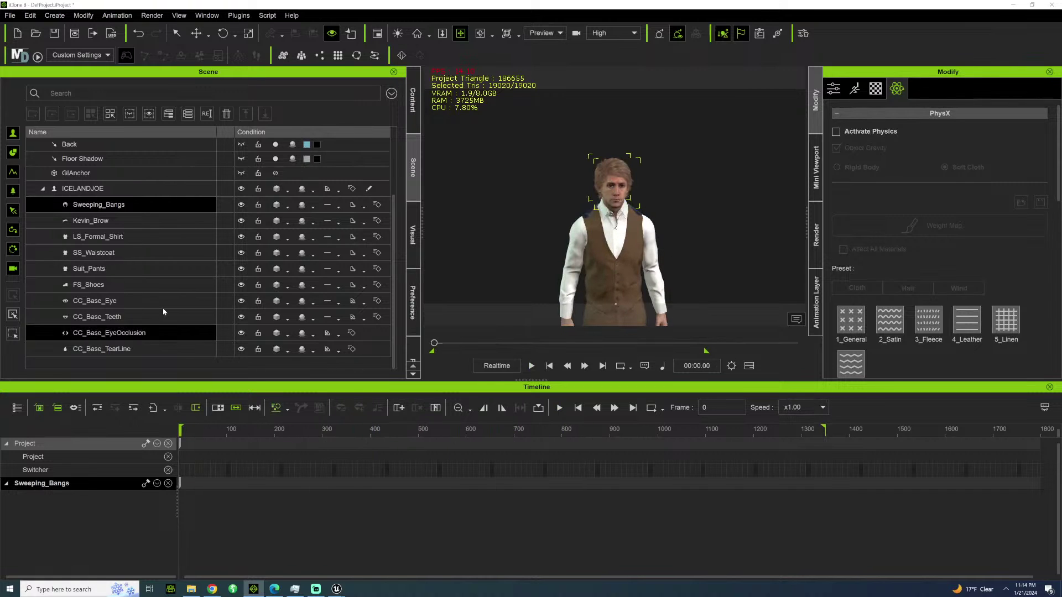
pyautogui.click(12, 17)
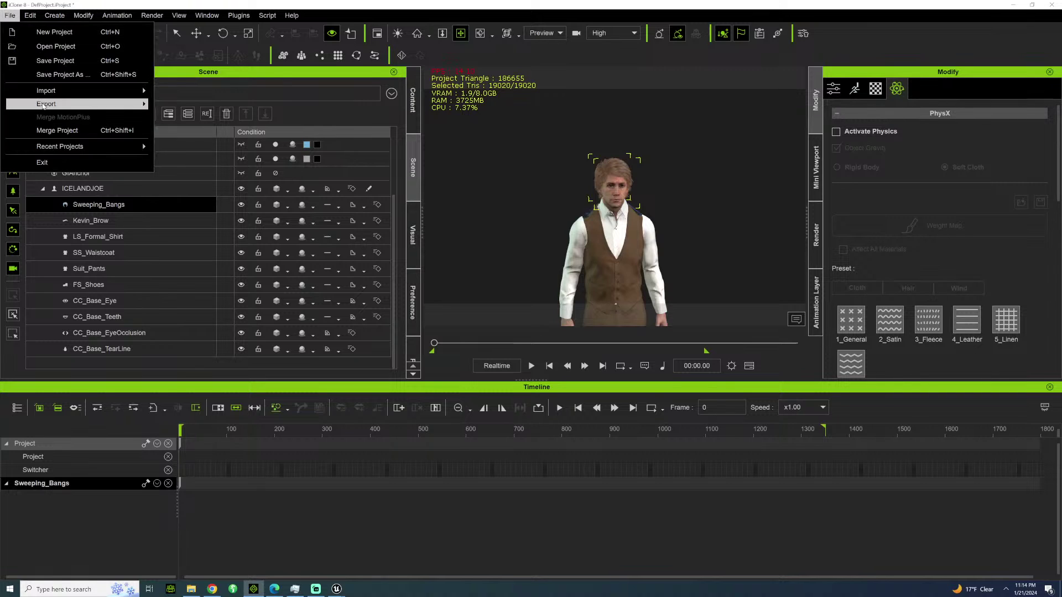
pyautogui.moveTo(44, 105)
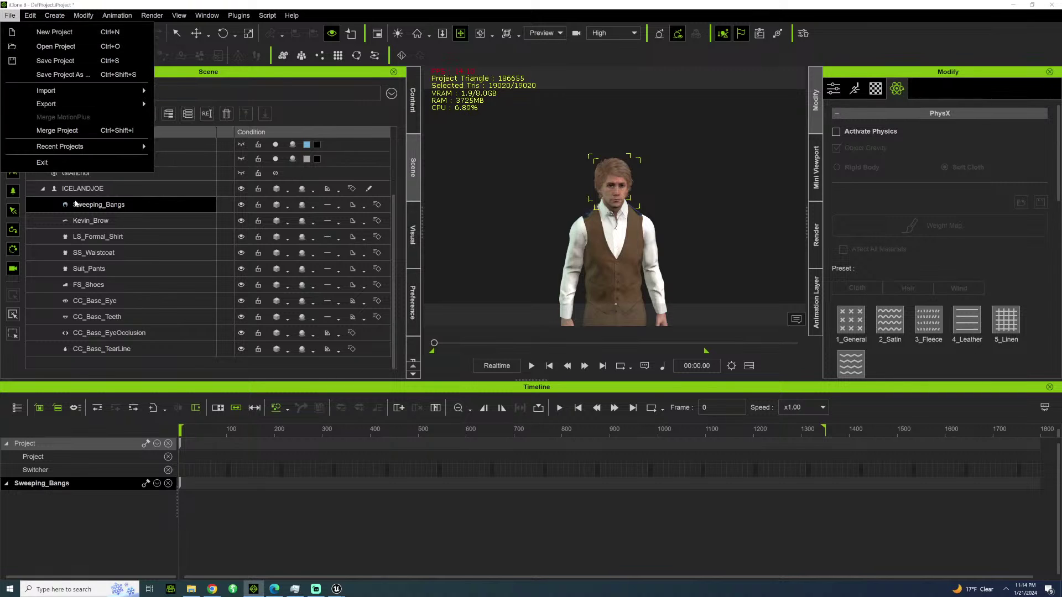
pyautogui.click(90, 191)
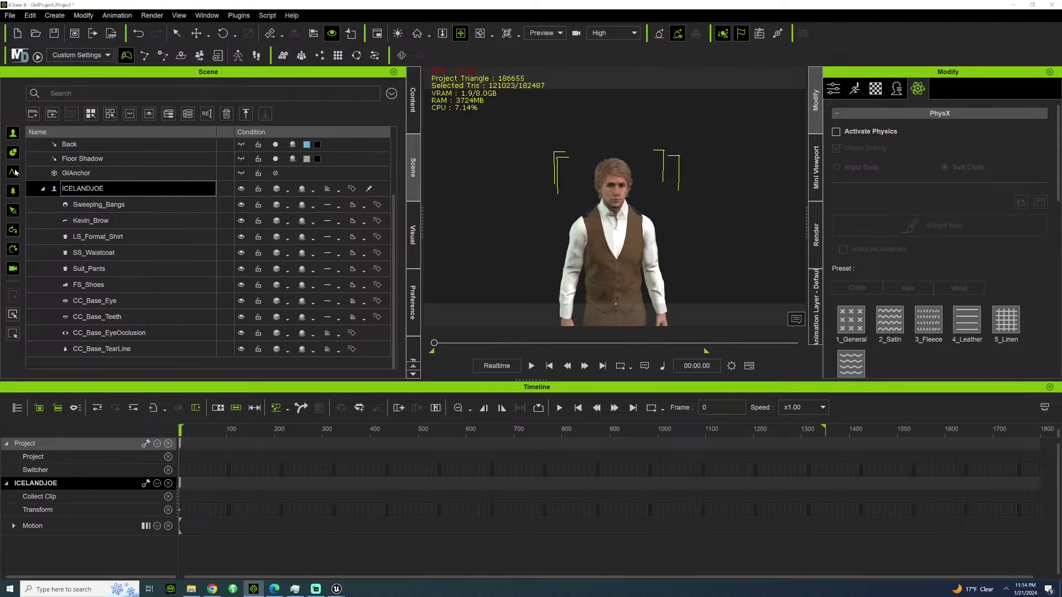
# Examine the character's head, hair and clothing from several angles and distances.
pyautogui.moveTo(550, 130); pyautogui.dragTo(533, 140, button='middle')
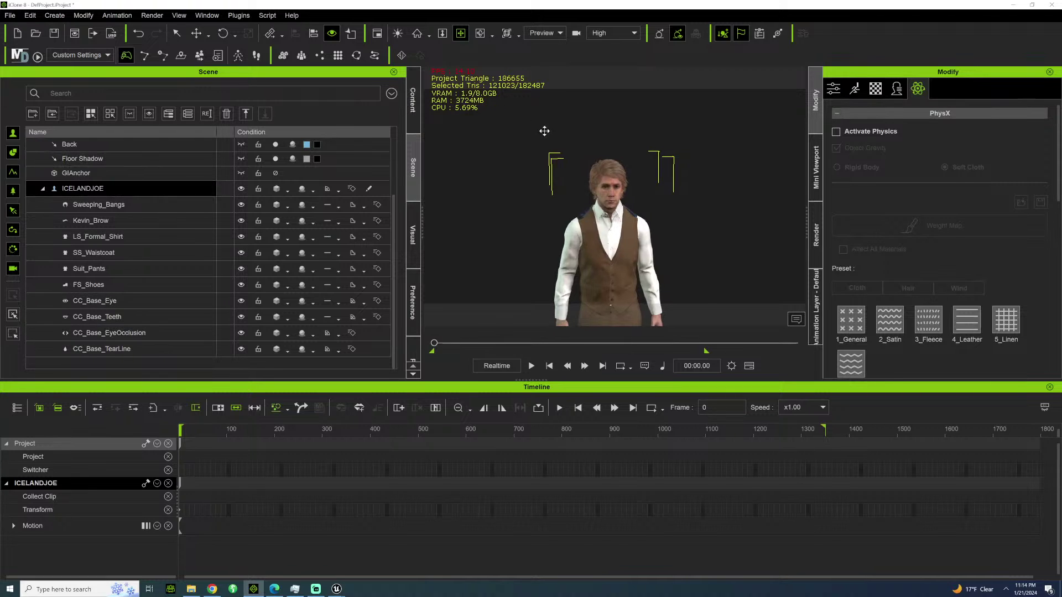
pyautogui.moveTo(534, 140); pyautogui.dragTo(618, 187, button='right')
pyautogui.moveTo(635, 192); pyautogui.dragTo(564, 166, button='middle')
pyautogui.scroll(3, 735, 215)
pyautogui.scroll(4, 734, 215)
pyautogui.scroll(-6, 555, 215)
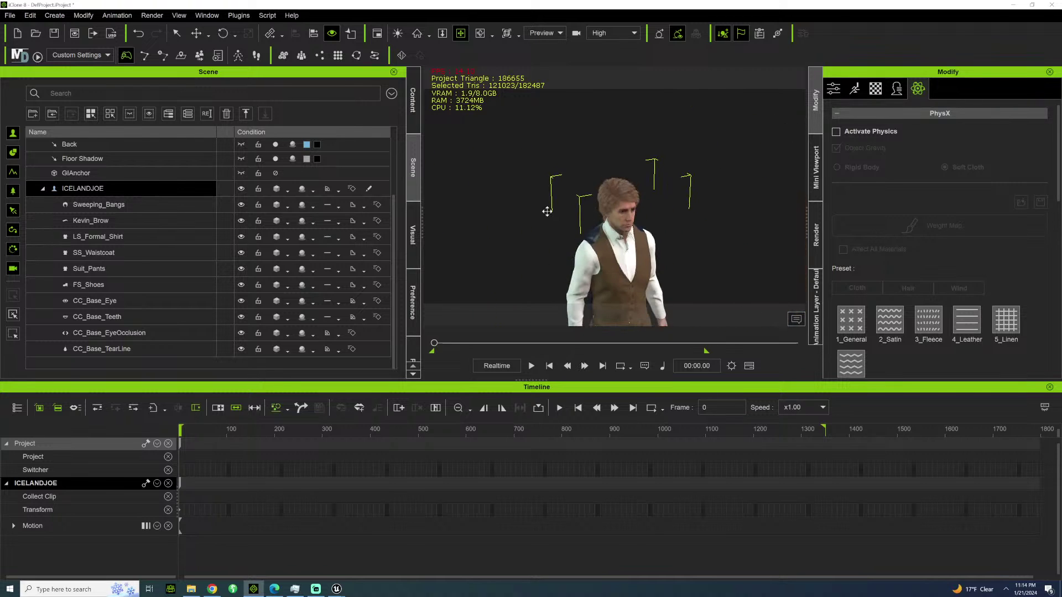
pyautogui.moveTo(547, 212); pyautogui.dragTo(455, 126, button='middle')
pyautogui.moveTo(455, 126); pyautogui.dragTo(382, 132, button='right')
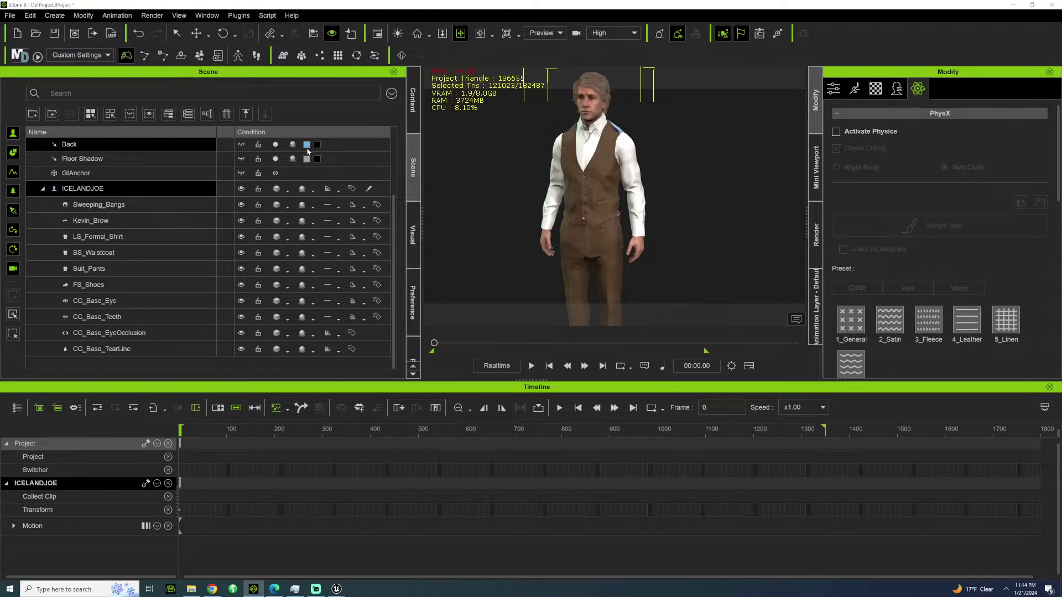
pyautogui.moveTo(573, 117); pyautogui.dragTo(583, 161, button='middle')
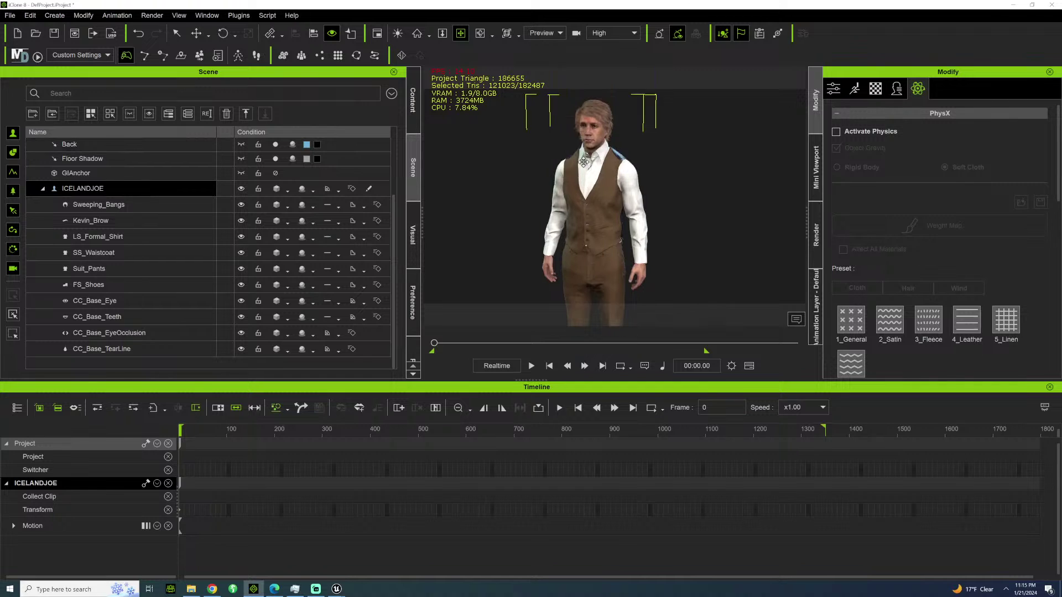
pyautogui.scroll(5, 632, 194)
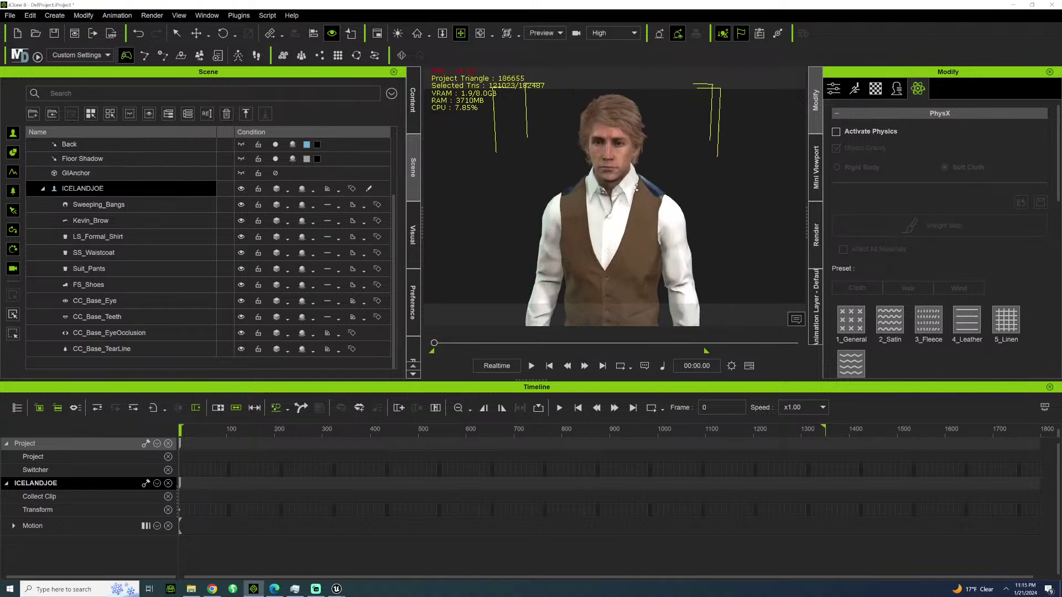
pyautogui.scroll(-3, 631, 194)
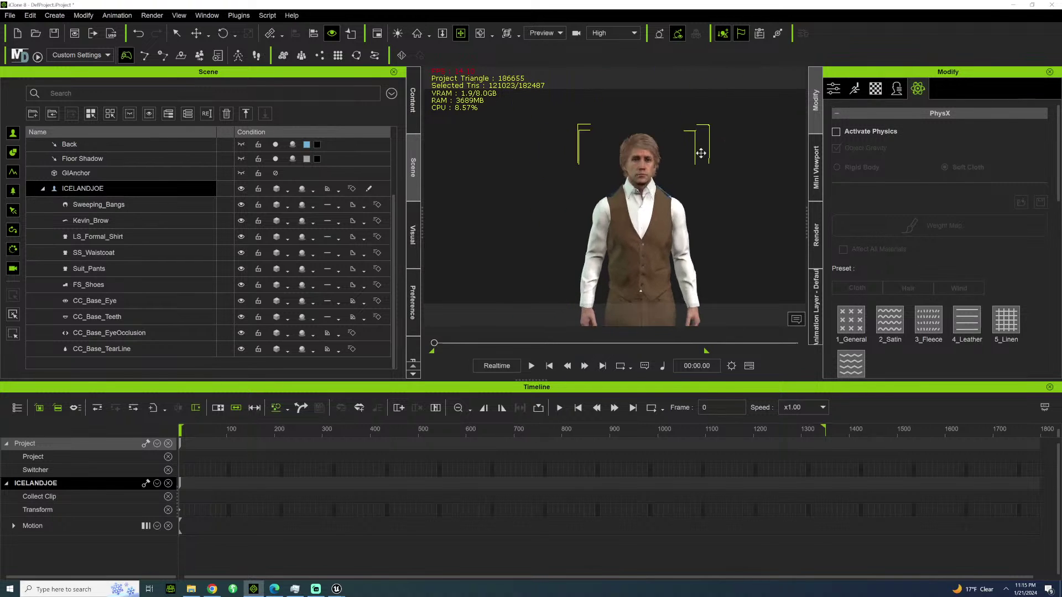
pyautogui.scroll(4, 673, 173)
pyautogui.scroll(-3, 673, 173)
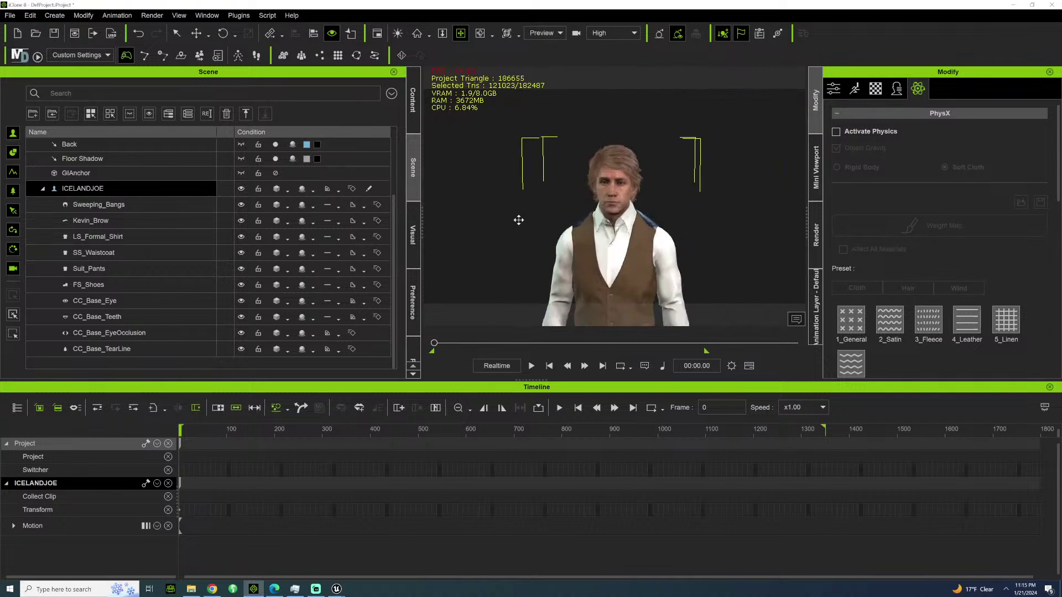
pyautogui.scroll(-2, 518, 220)
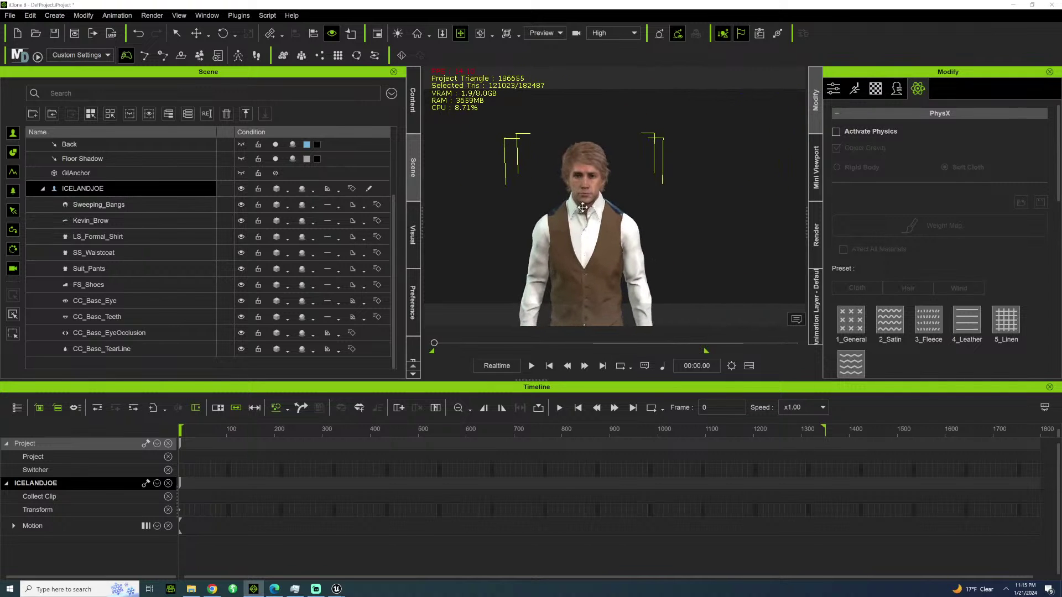
pyautogui.scroll(2, 615, 187)
pyautogui.scroll(1, 611, 186)
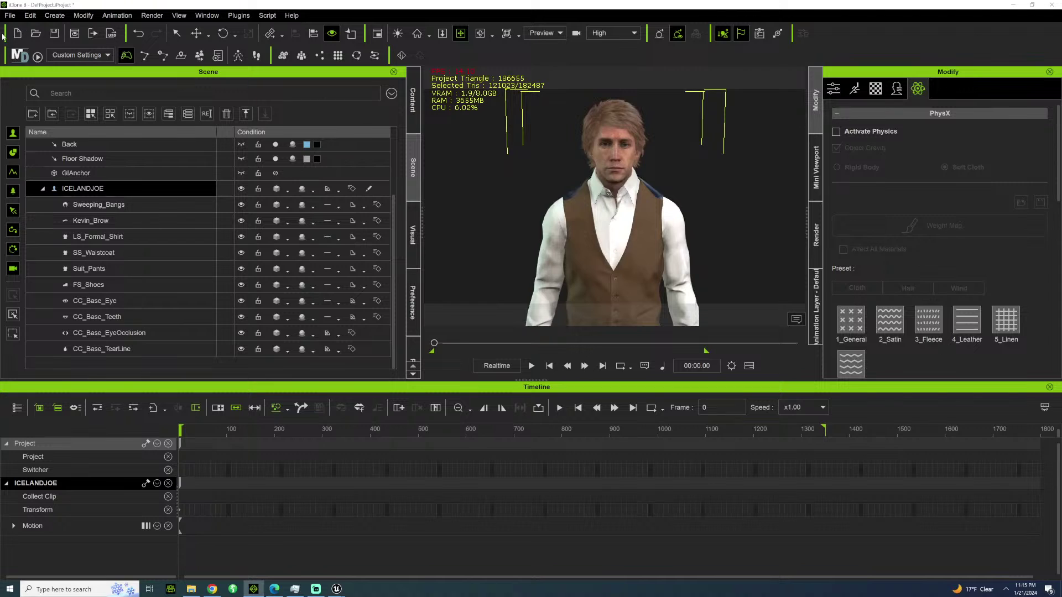
# Open the FBX export settings for ICELANDJOE and set the frame rate to 60 FPS.
pyautogui.click(10, 15)
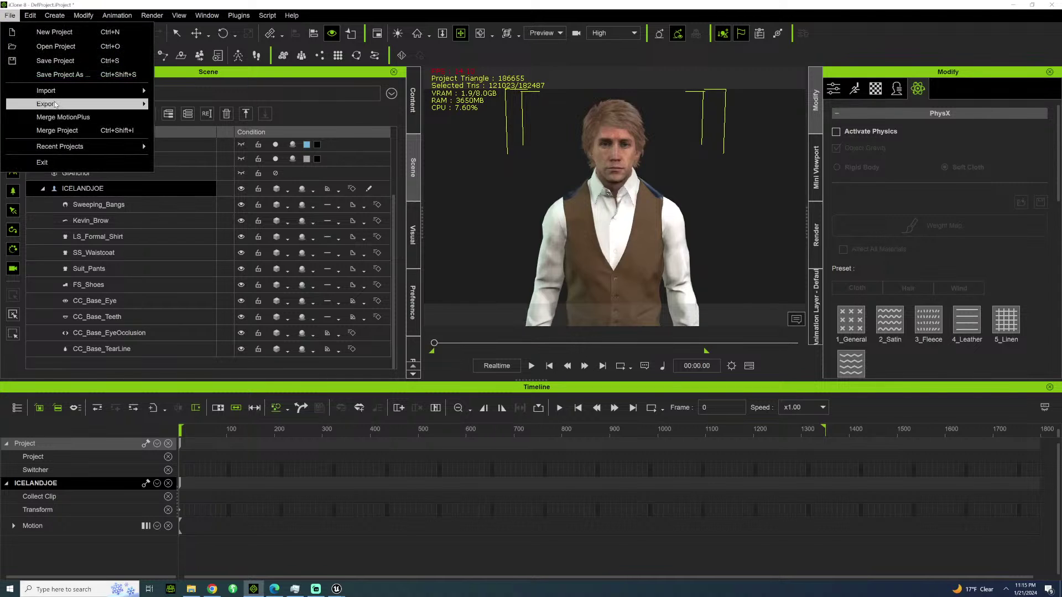
pyautogui.moveTo(151, 105)
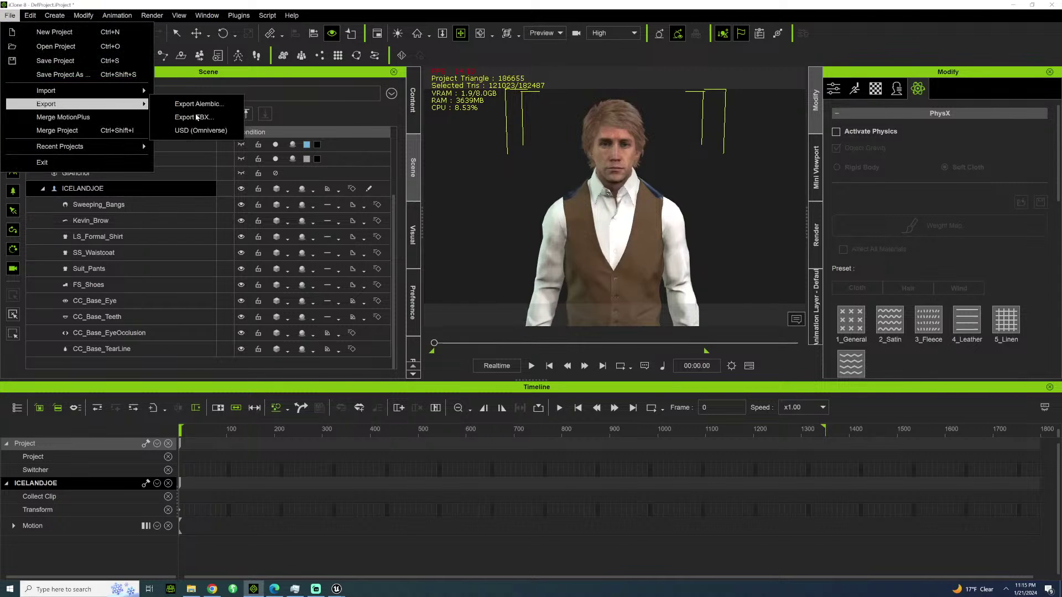
pyautogui.click(205, 118)
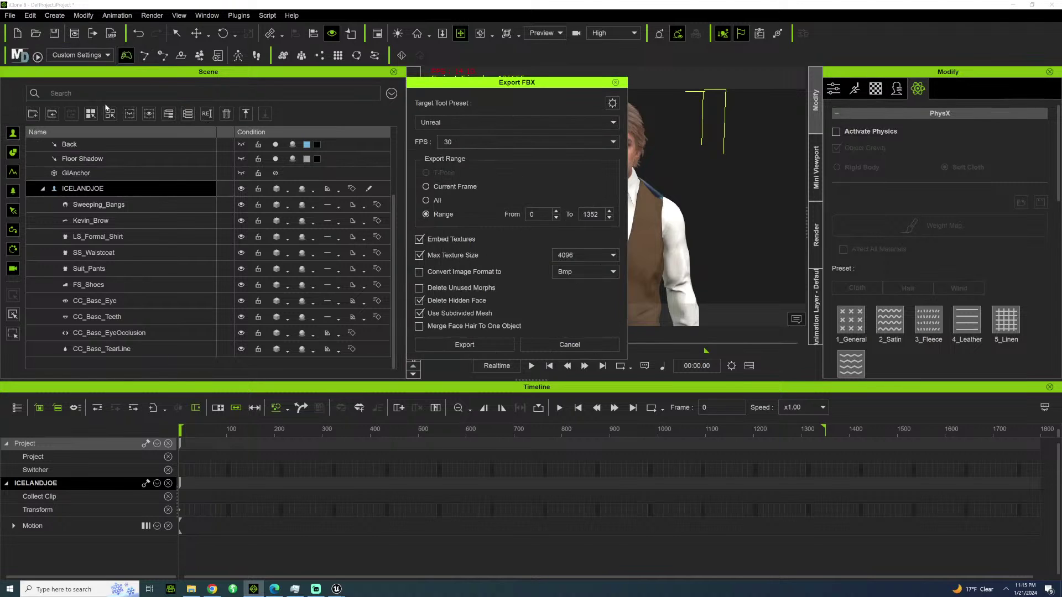
pyautogui.click(612, 143)
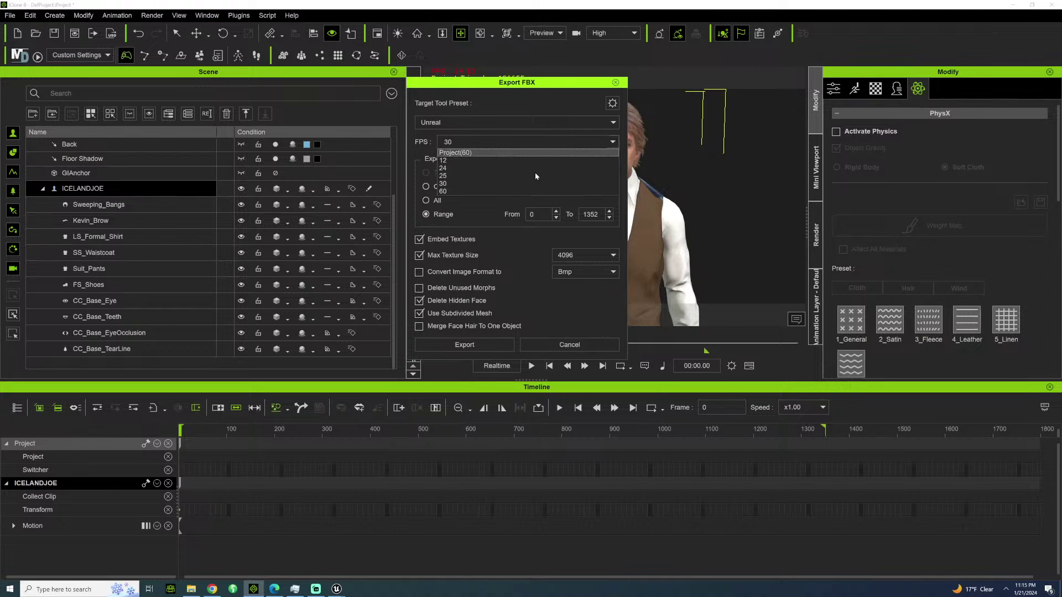
pyautogui.click(452, 191)
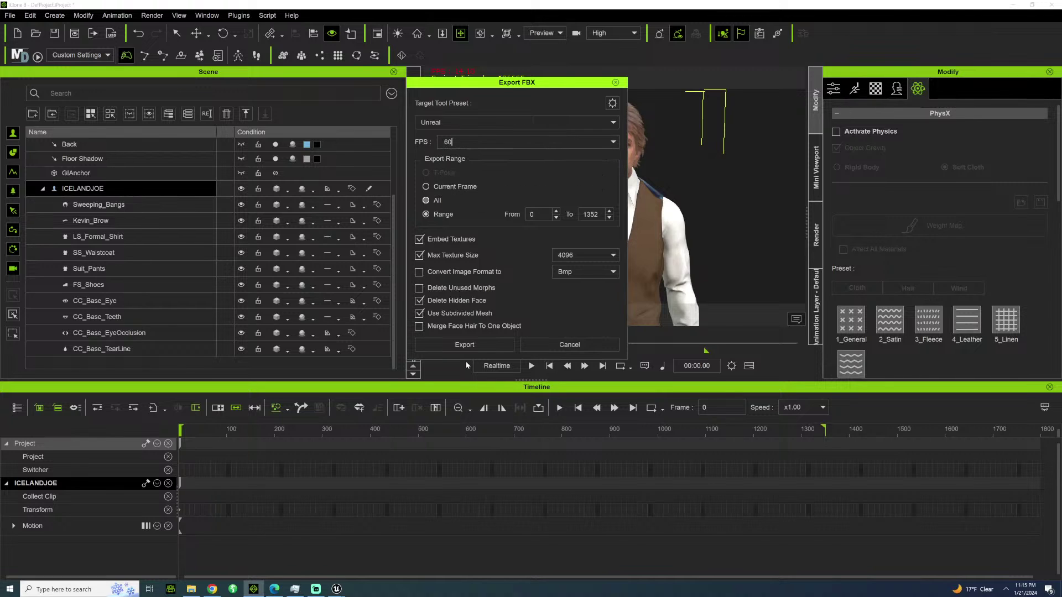
# Export the avatar over the existing ICELANDJOE FBX file, confirming the overwrite and the Auto Setup notice.
pyautogui.click(465, 345)
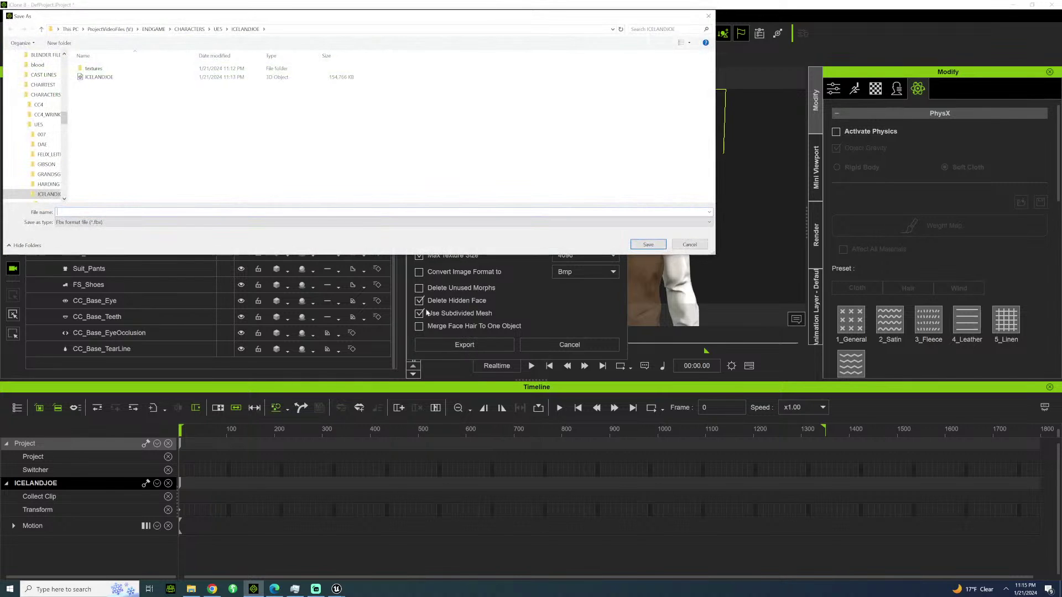
pyautogui.click(99, 77)
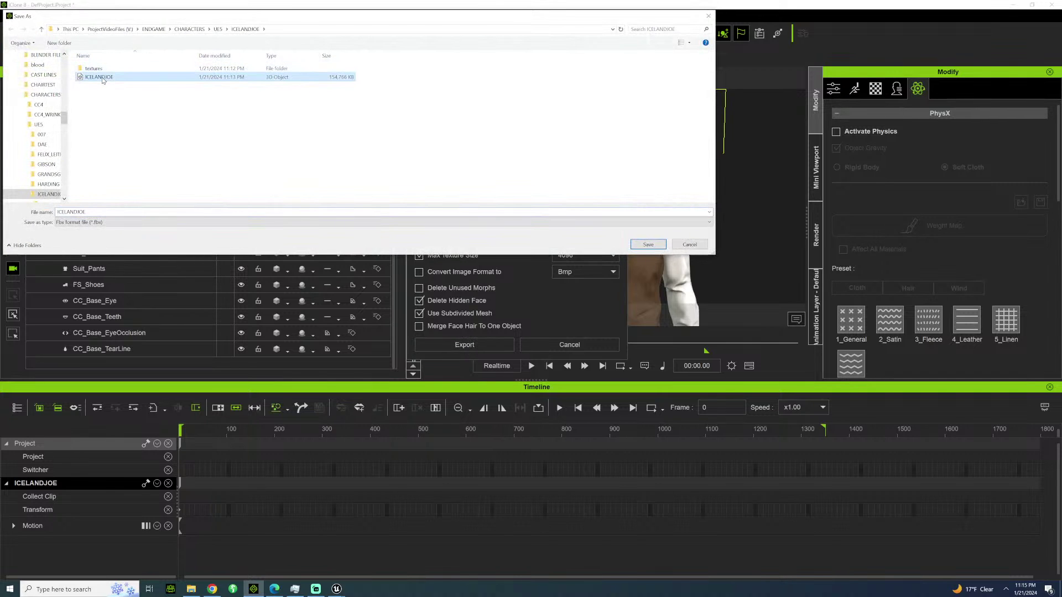
pyautogui.click(649, 244)
pyautogui.click(551, 295)
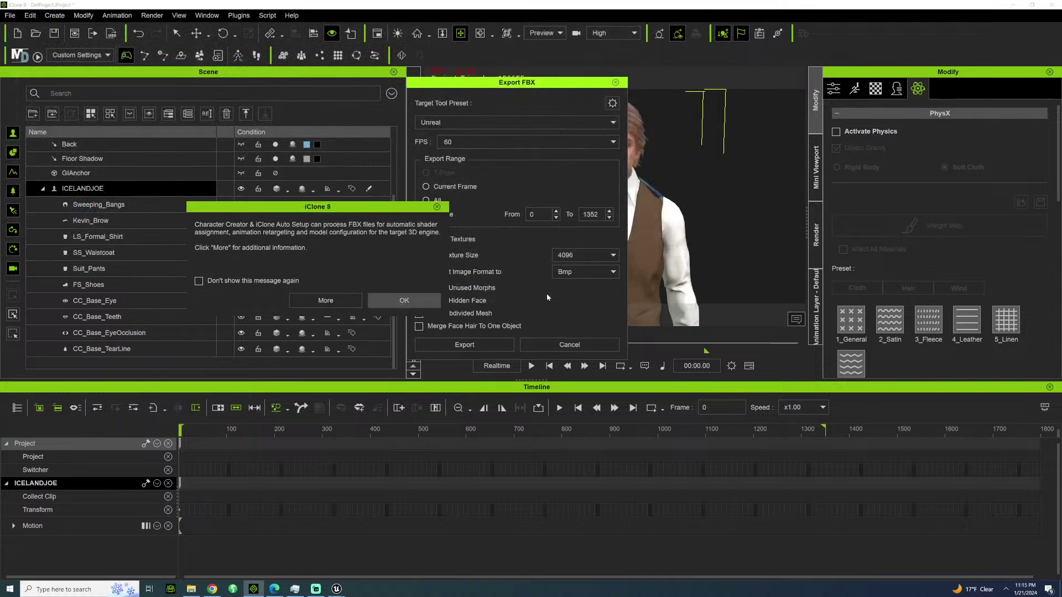
pyautogui.click(390, 304)
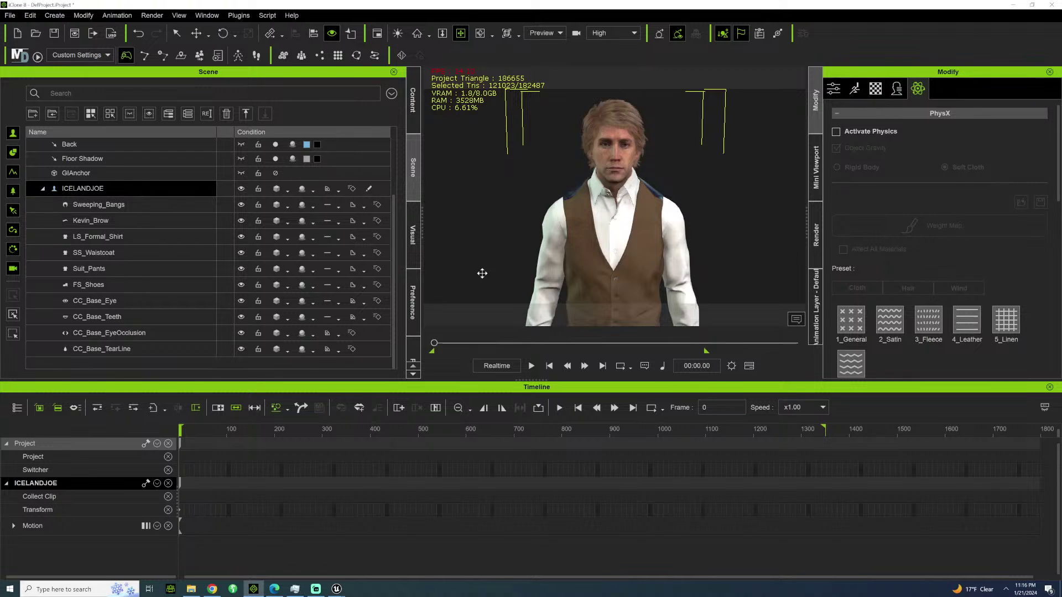
# Play the beginning of the ICELANDJOE animation and inspect the character's head and upper body from near and far.
pyautogui.moveTo(615, 138); pyautogui.dragTo(568, 134)
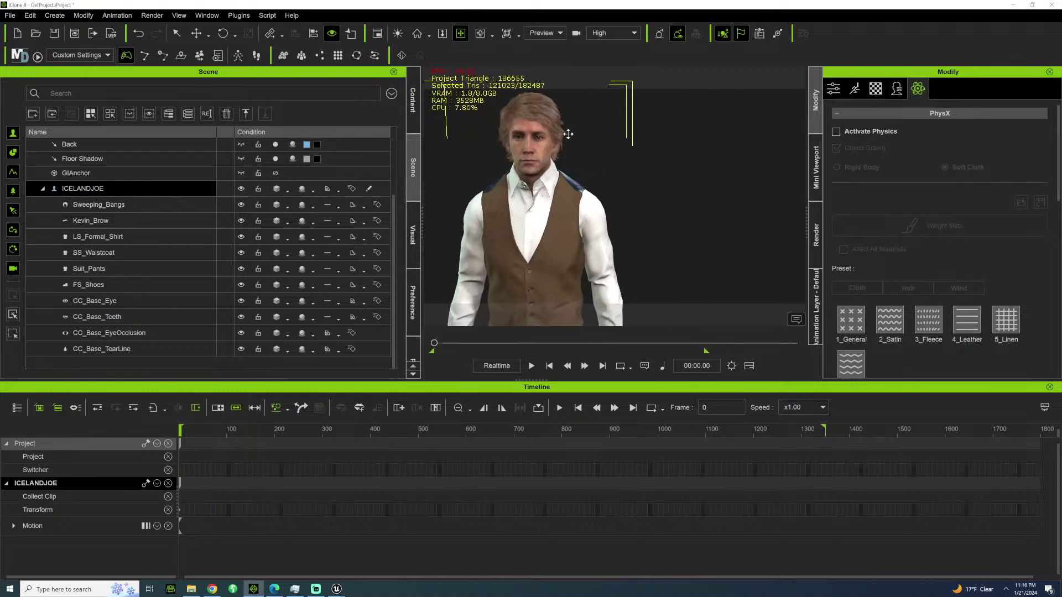
pyautogui.moveTo(568, 134); pyautogui.dragTo(483, 208, button='right')
pyautogui.scroll(-5, 634, 227)
pyautogui.press('space')
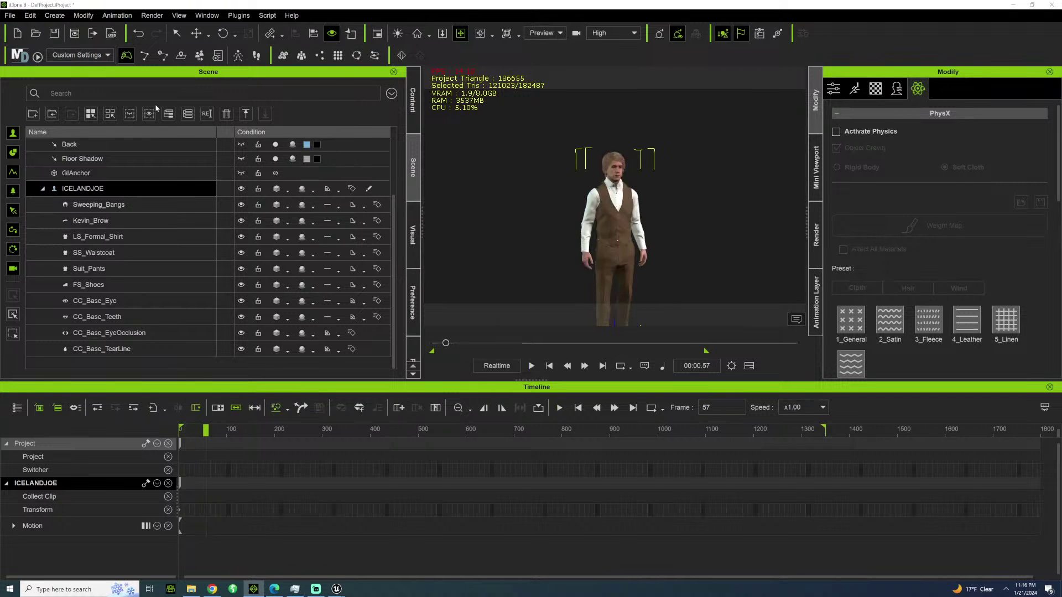
pyautogui.scroll(8, 609, 215)
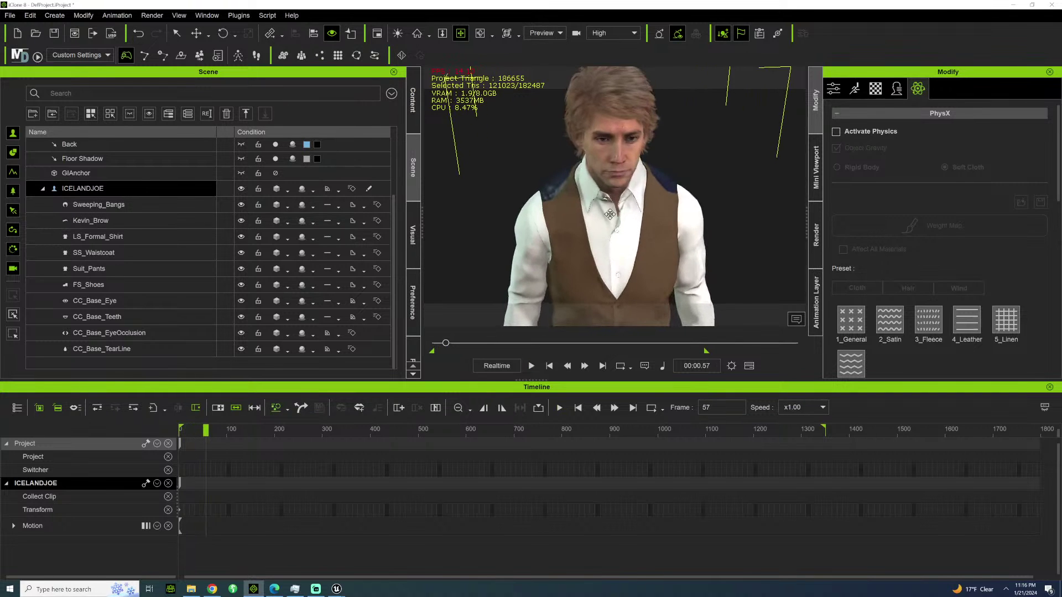
pyautogui.scroll(-7, 610, 214)
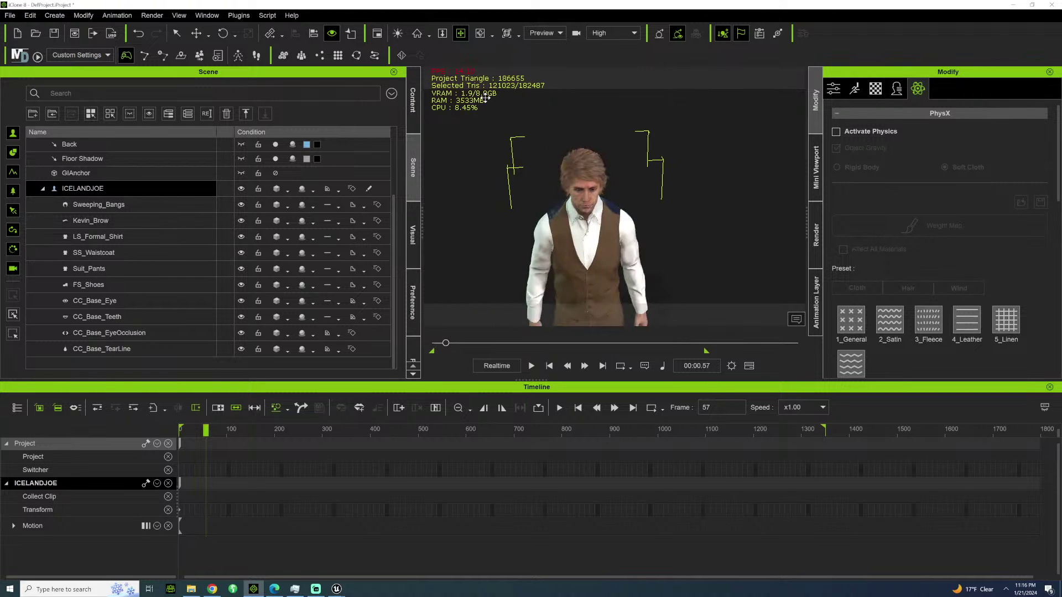
pyautogui.moveTo(630, 203); pyautogui.dragTo(652, 178, button='right')
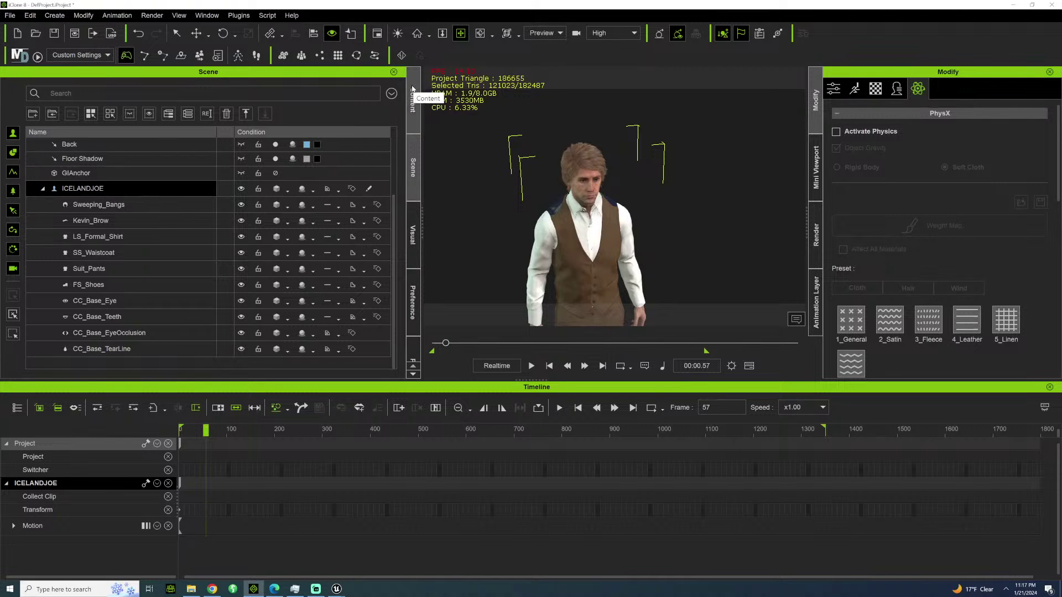
pyautogui.moveTo(667, 194); pyautogui.dragTo(636, 205, button='middle')
pyautogui.scroll(5, 658, 137)
pyautogui.scroll(-2, 616, 171)
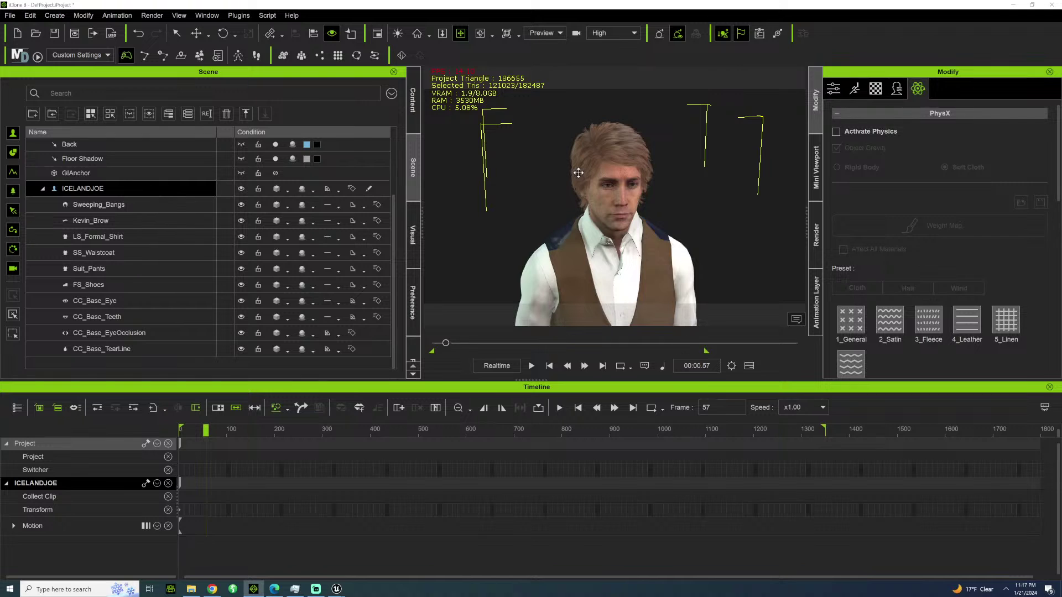
pyautogui.scroll(2, 672, 148)
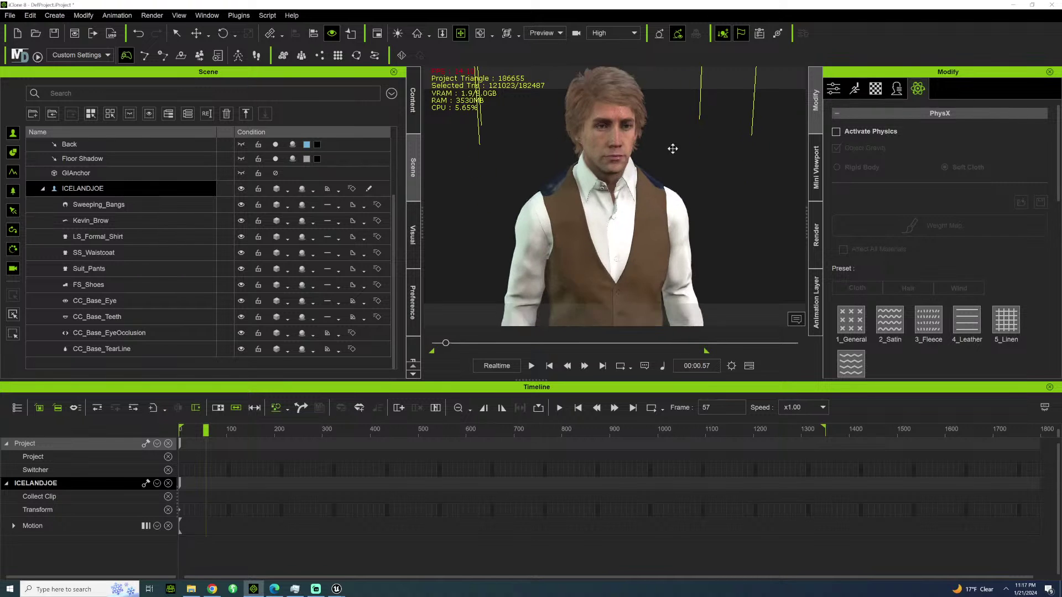
pyautogui.scroll(-4, 672, 148)
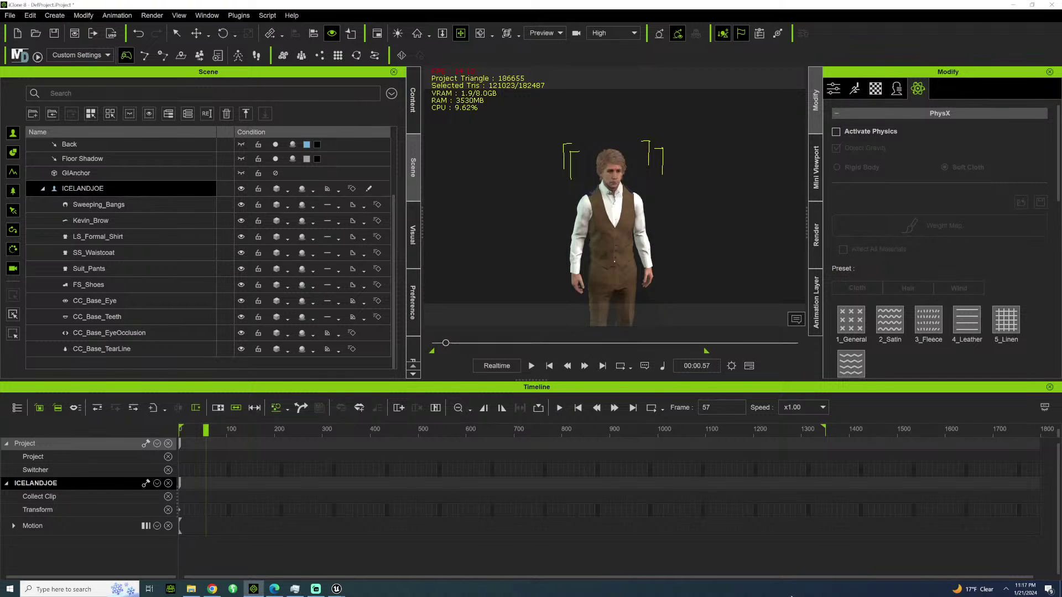
# Check the character's hair and waistcoat from the front and side, playing further short stretches of the animation.
pyautogui.moveTo(691, 157); pyautogui.dragTo(600, 158, button='right')
pyautogui.scroll(2, 600, 158)
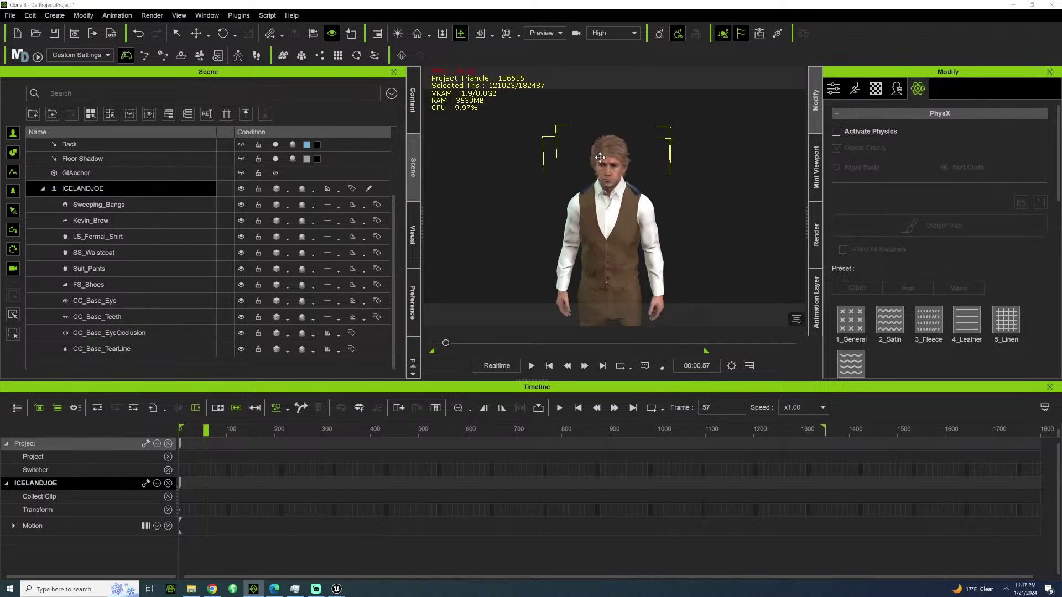
pyautogui.scroll(3, 622, 149)
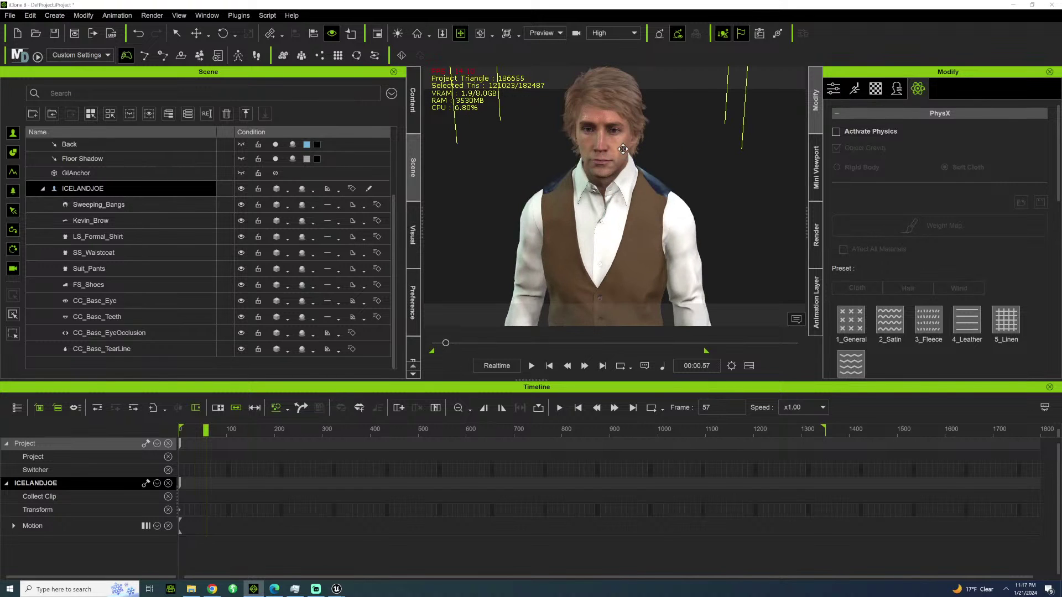
pyautogui.moveTo(600, 186); pyautogui.dragTo(554, 215, button='middle')
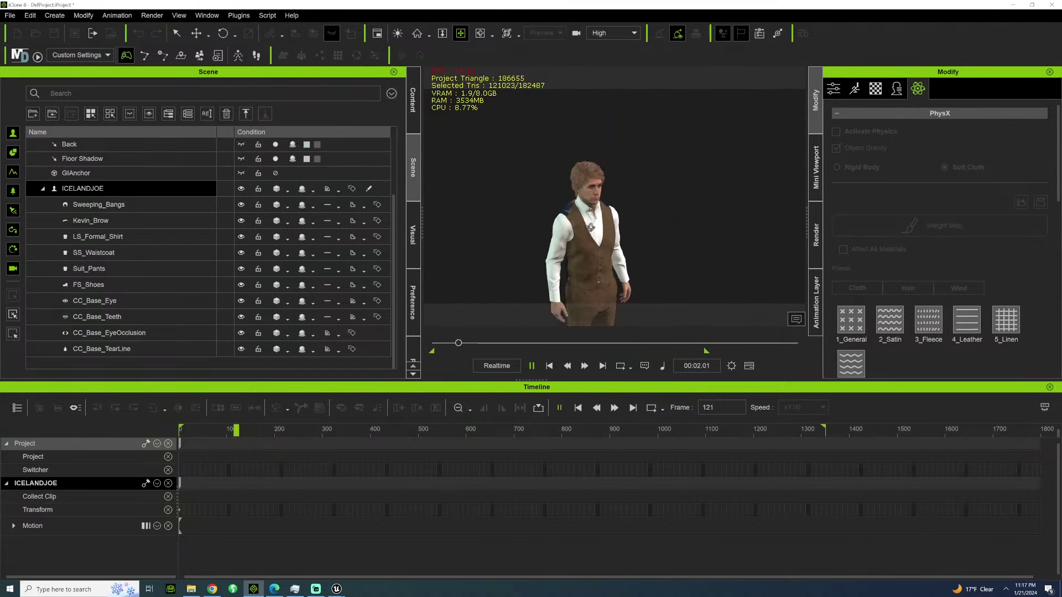
pyautogui.scroll(6, 591, 227)
pyautogui.scroll(-4, 590, 227)
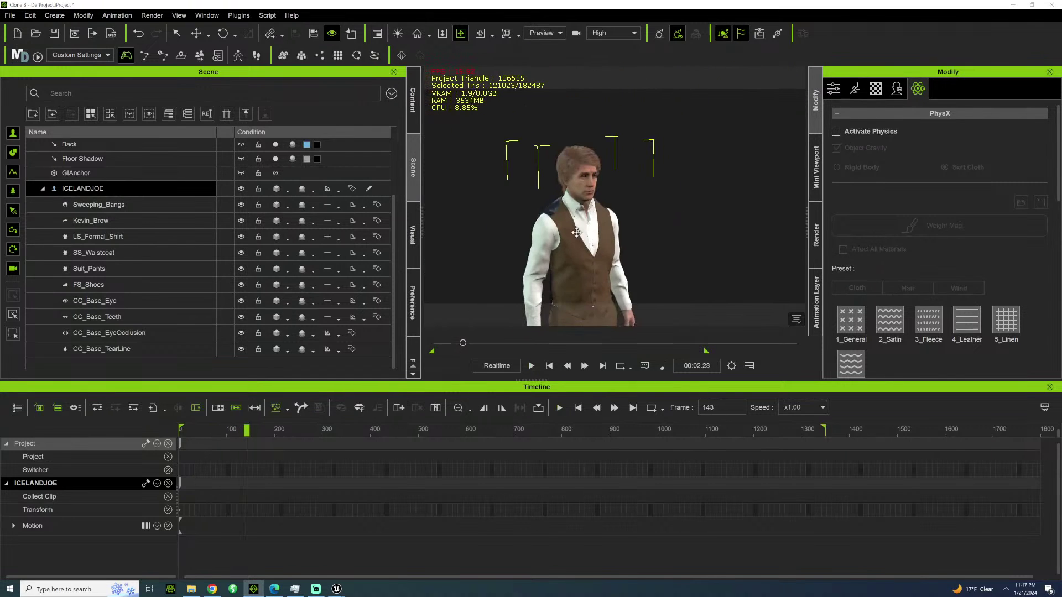
pyautogui.moveTo(591, 228); pyautogui.dragTo(612, 229, button='middle')
pyautogui.moveTo(538, 236); pyautogui.dragTo(568, 246, button='right')
pyautogui.moveTo(566, 238); pyautogui.dragTo(581, 216, button='middle')
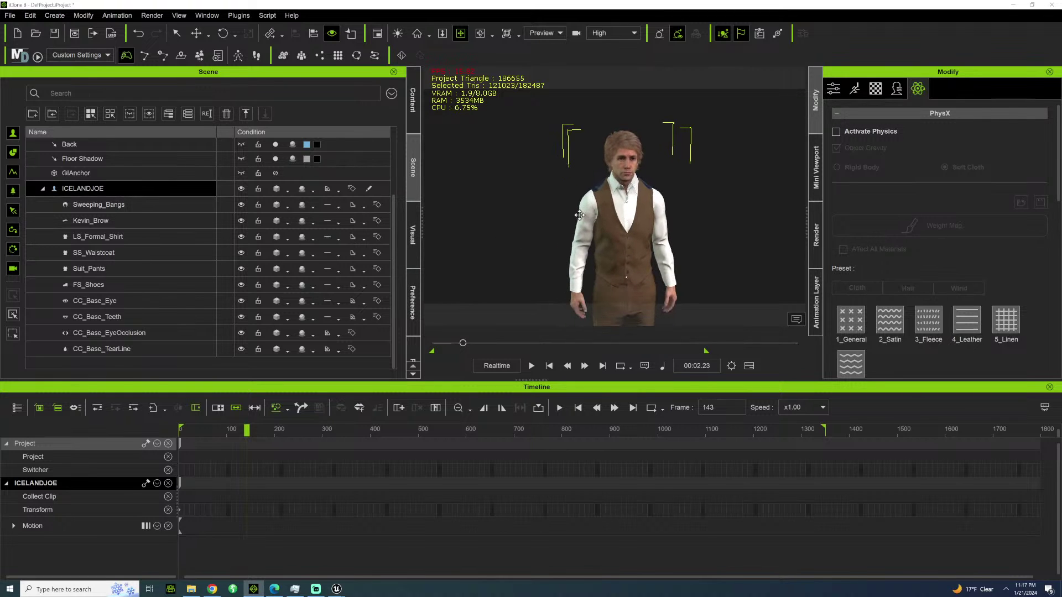
pyautogui.scroll(3, 559, 220)
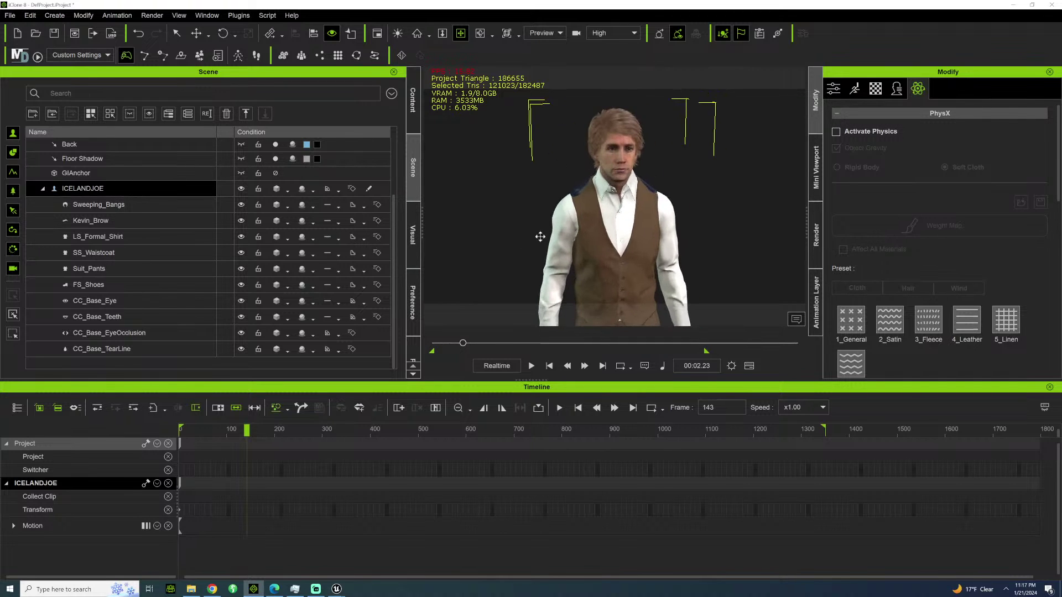
pyautogui.moveTo(540, 237); pyautogui.dragTo(528, 244, button='middle')
pyautogui.press('space')
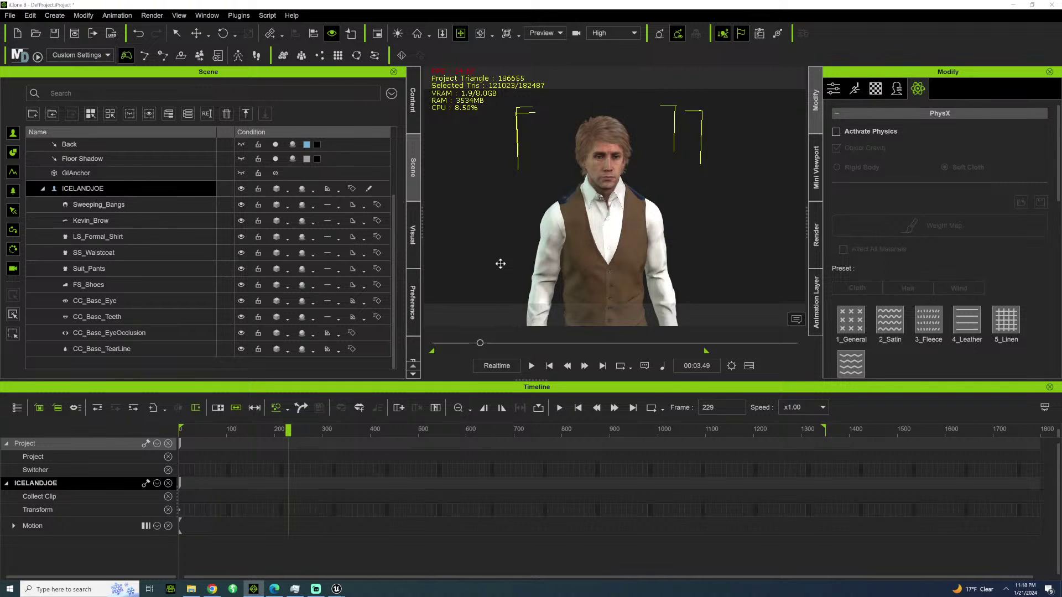
pyautogui.press('space')
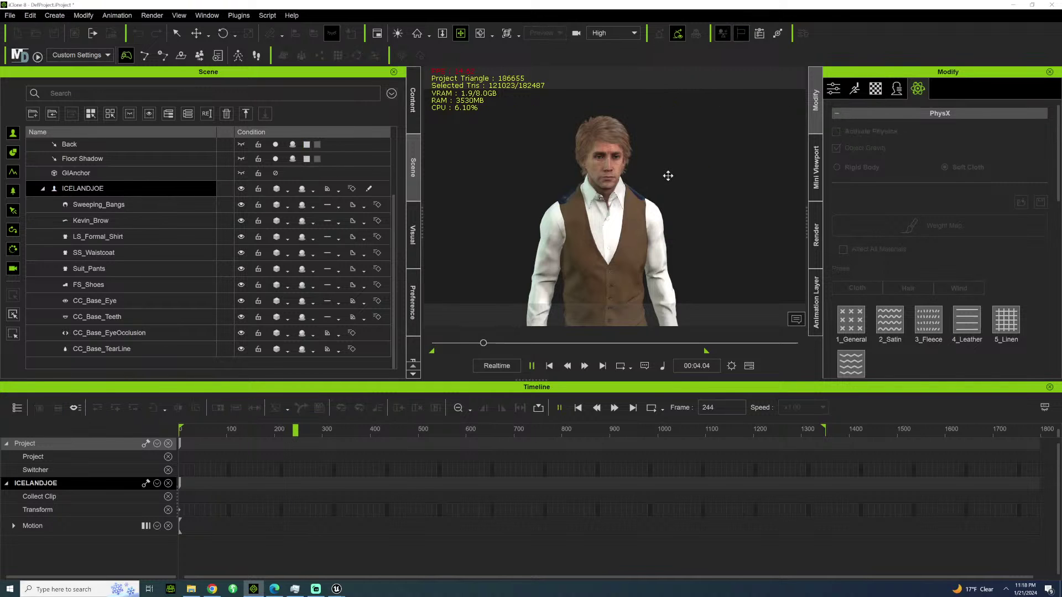
pyautogui.press('space')
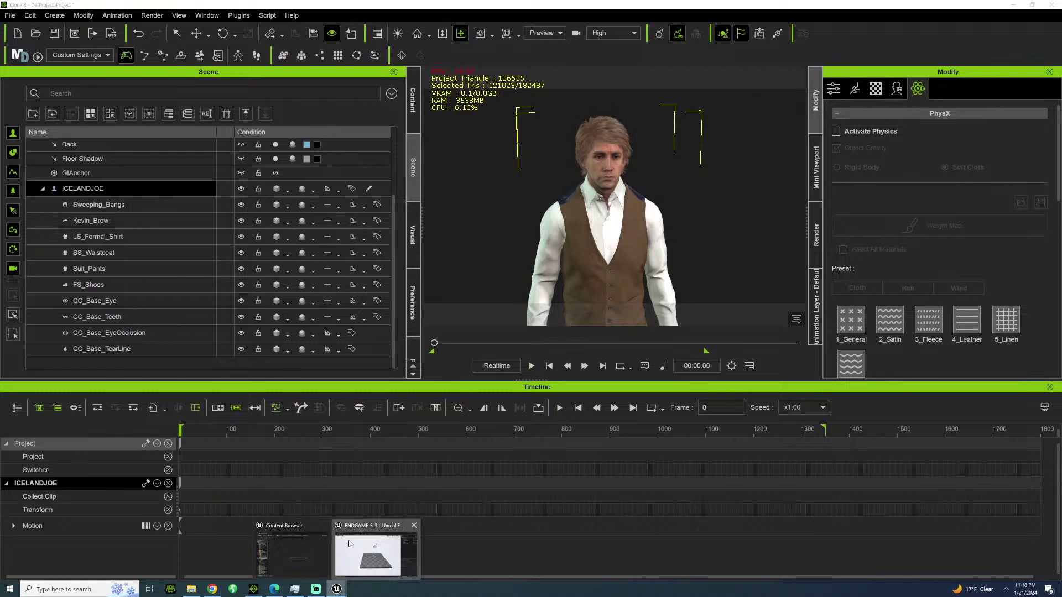
# Switch to Unreal Engine and bring the ICELANDJOE FBX from CHARACTERS/UE5/ICELANDJOE into the ICELANDSCENE/ICELANDJOE content folder.
pyautogui.click(367, 553)
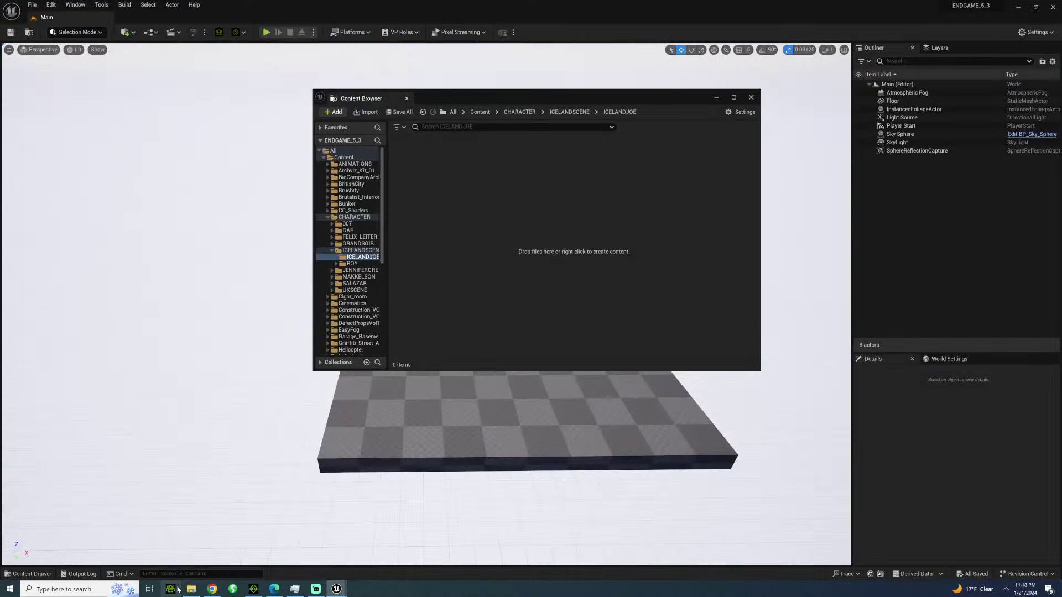
pyautogui.click(191, 589)
pyautogui.click(182, 100)
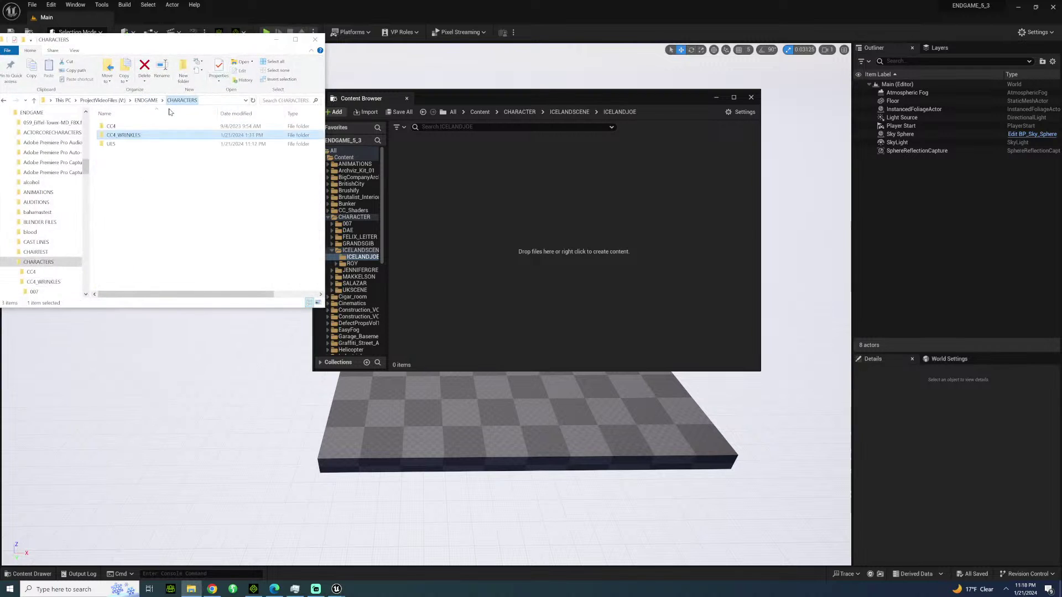
pyautogui.doubleClick(139, 143)
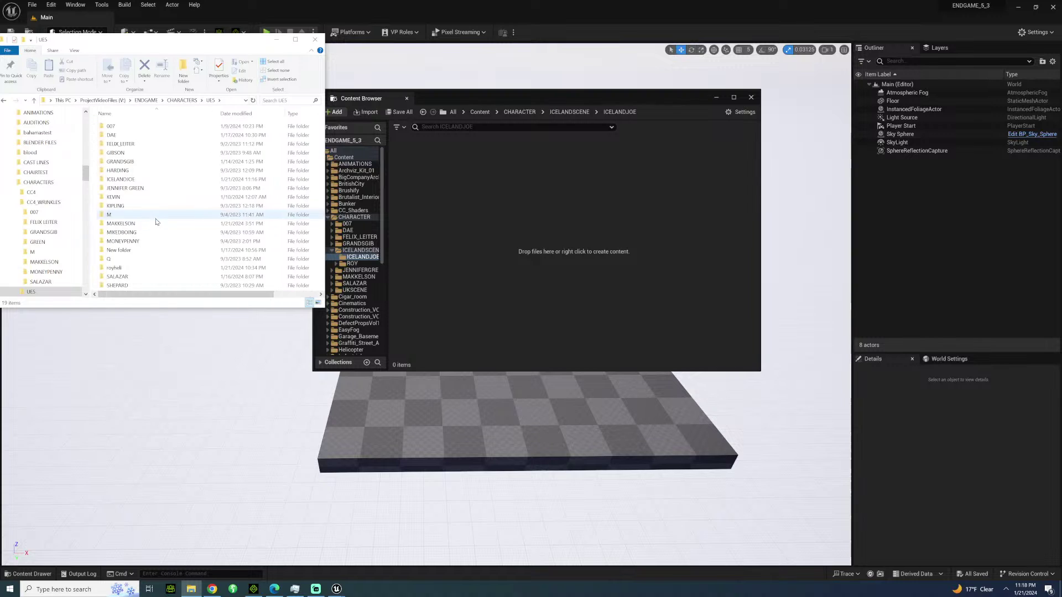
pyautogui.doubleClick(165, 184)
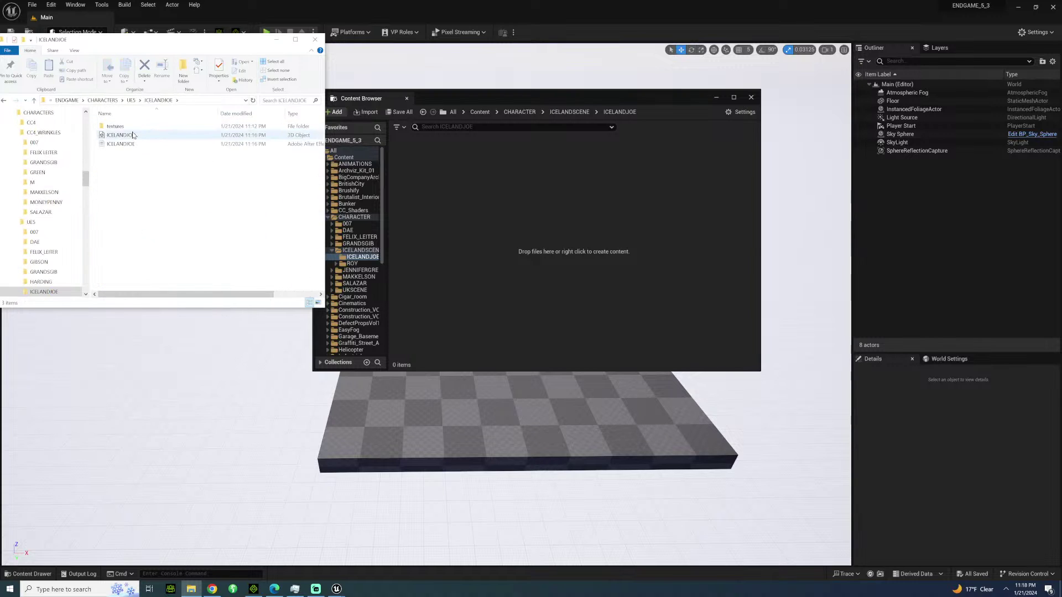
pyautogui.moveTo(133, 135); pyautogui.dragTo(523, 210)
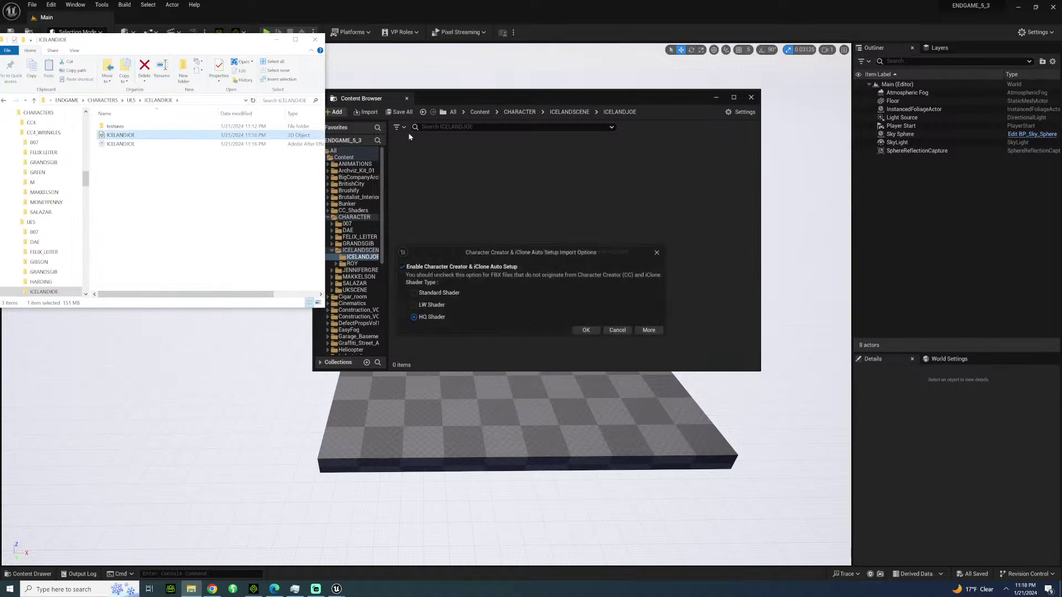
# Accept Auto Setup with the HQ Shader, review the FBX import options and import everything as a skeletal mesh.
pyautogui.click(277, 40)
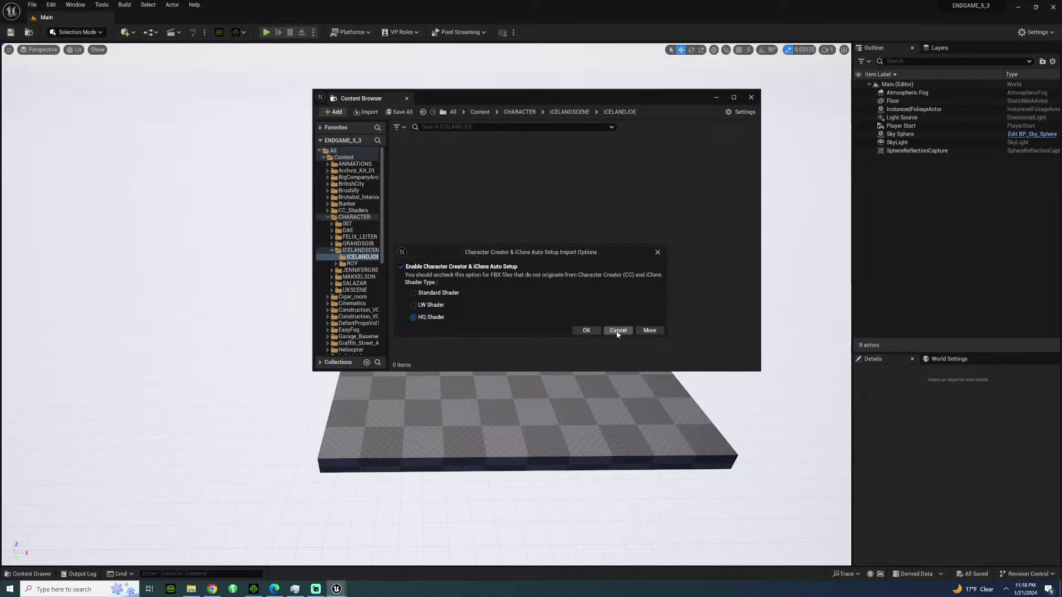
pyautogui.click(586, 330)
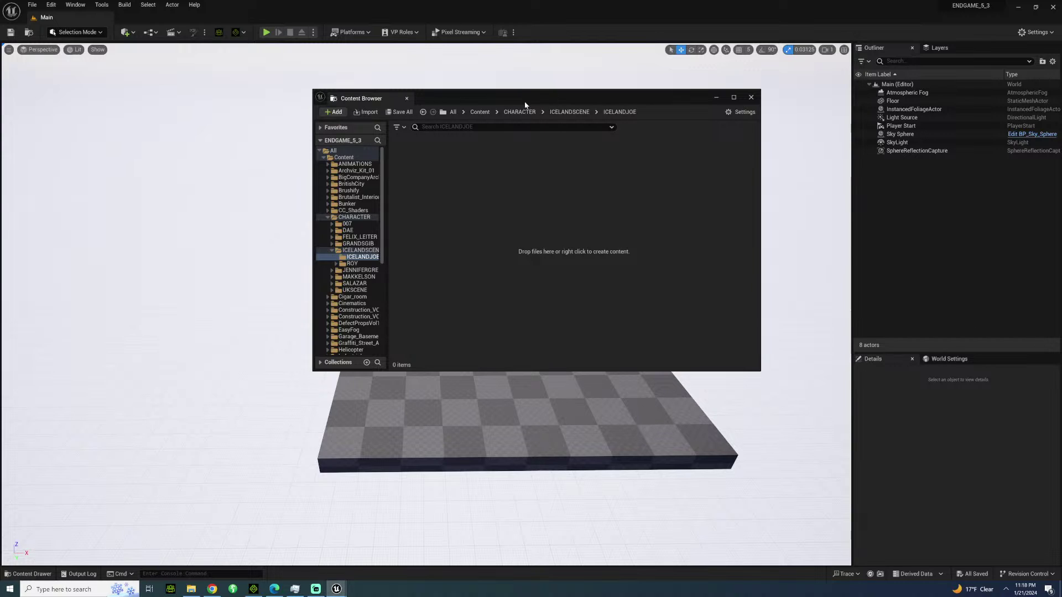
pyautogui.moveTo(336, 589)
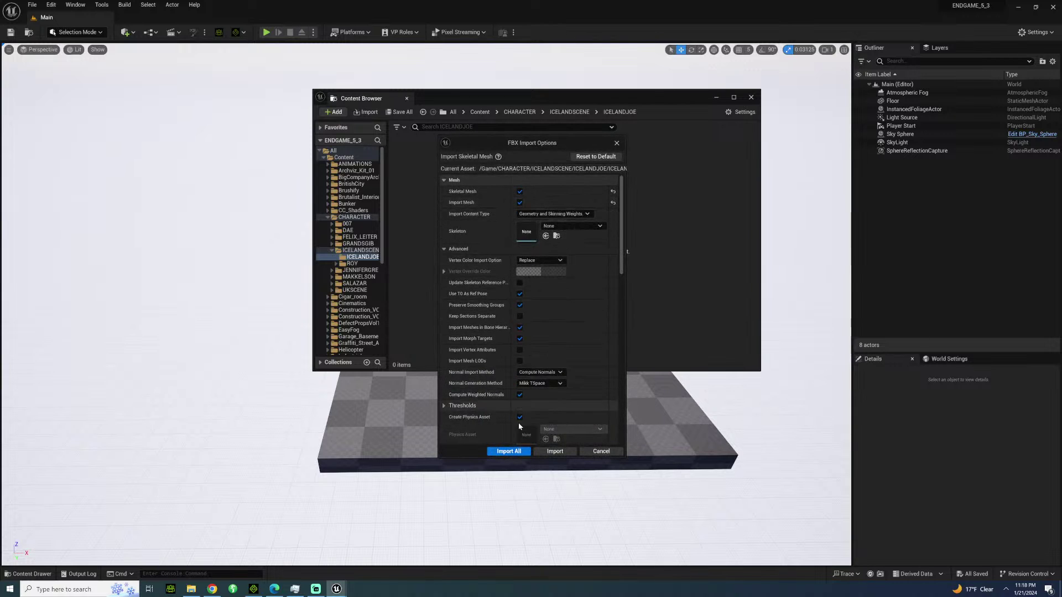
pyautogui.scroll(-10, 549, 325)
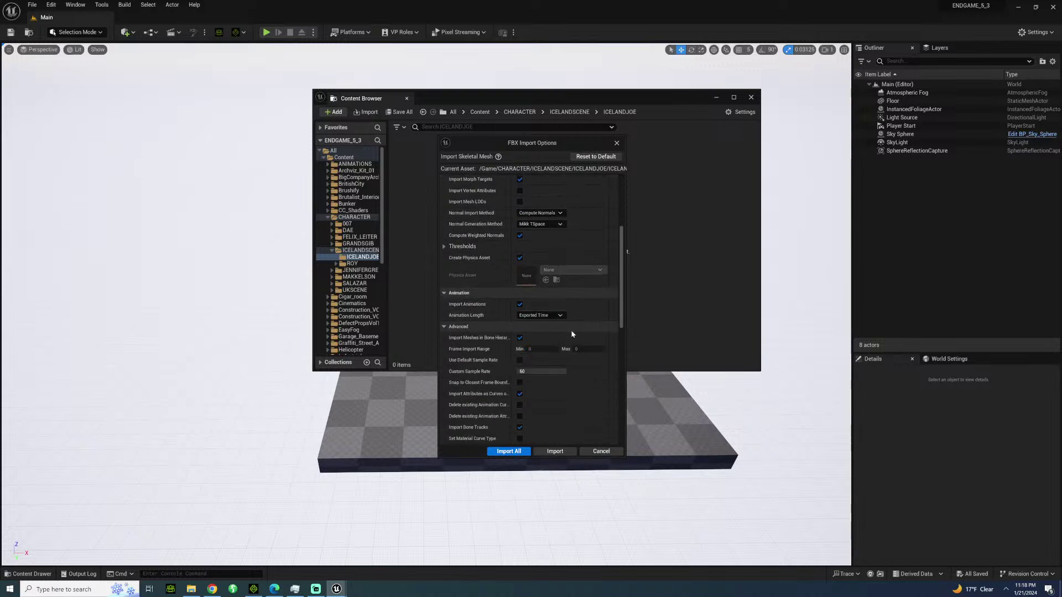
pyautogui.scroll(-9, 572, 357)
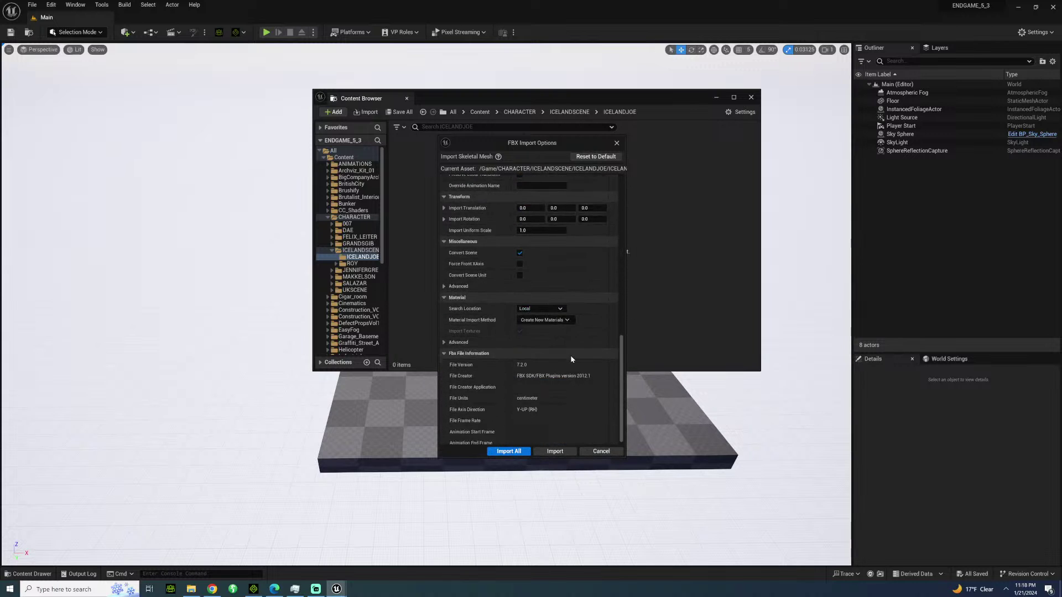
pyautogui.scroll(8, 565, 365)
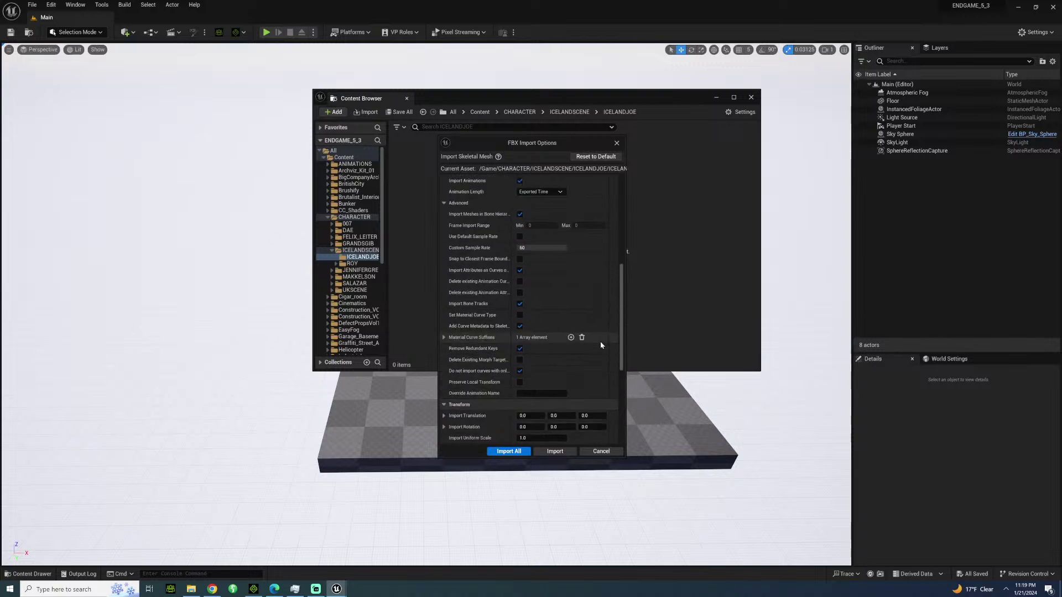
pyautogui.click(506, 452)
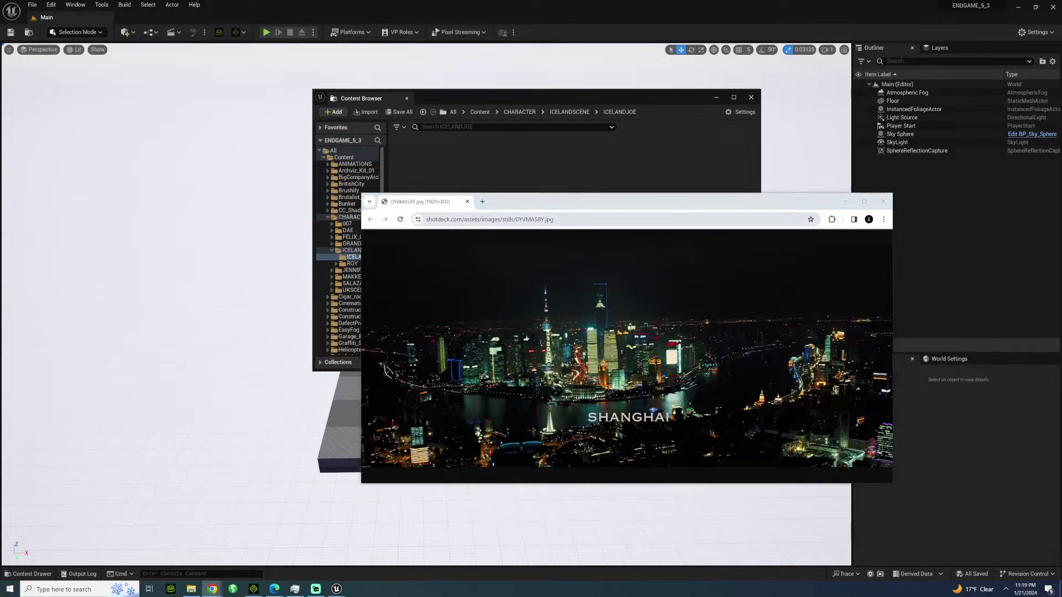
pyautogui.moveTo(706, 202); pyautogui.dragTo(583, 149)
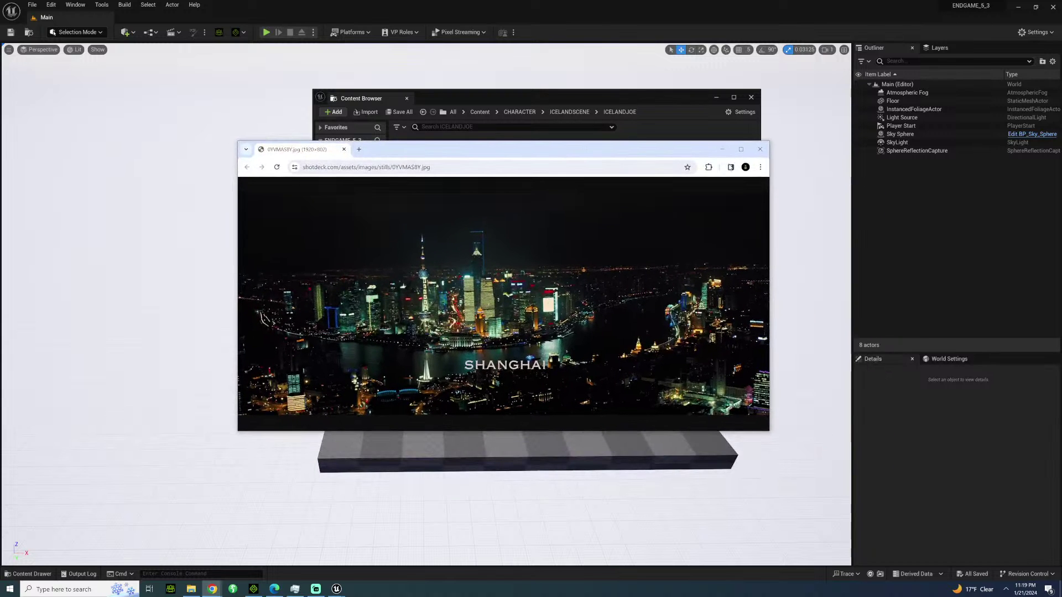
pyautogui.click(741, 150)
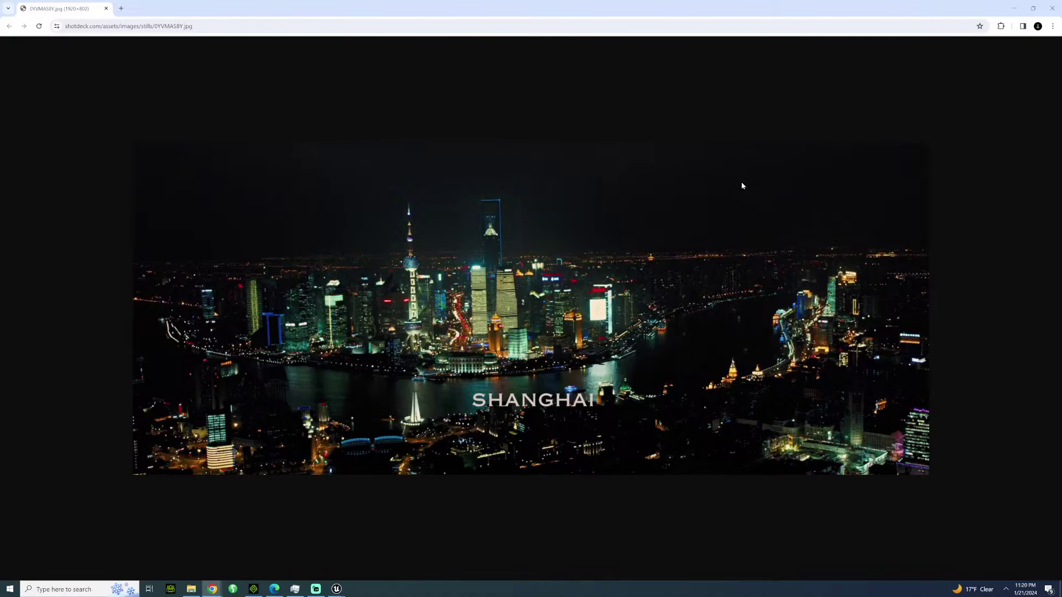
pyautogui.click(1051, 8)
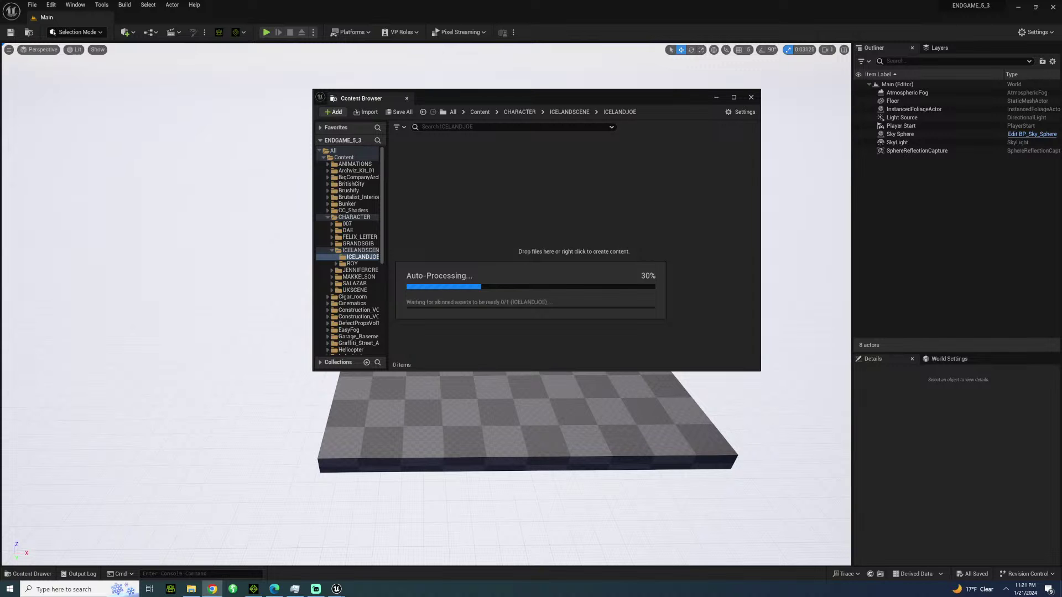
pyautogui.click(212, 589)
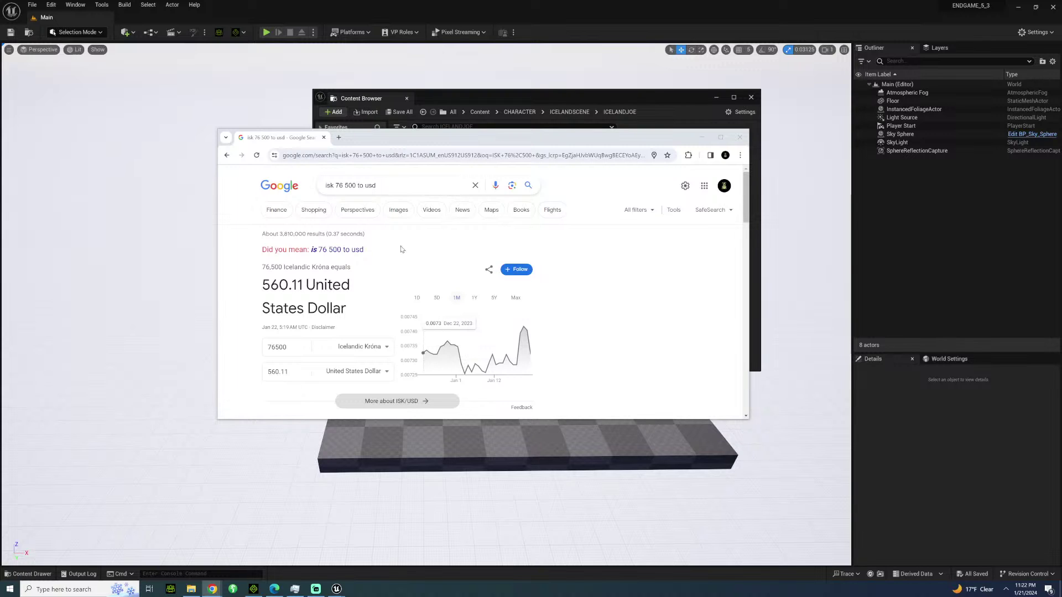
pyautogui.click(740, 137)
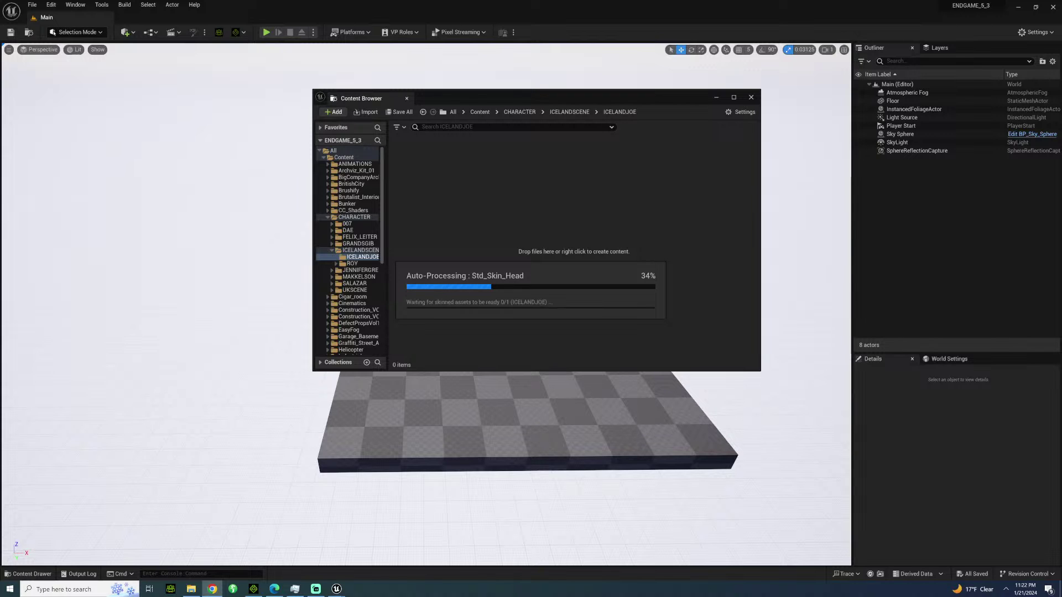
pyautogui.hotkey('alt', 'Tab')
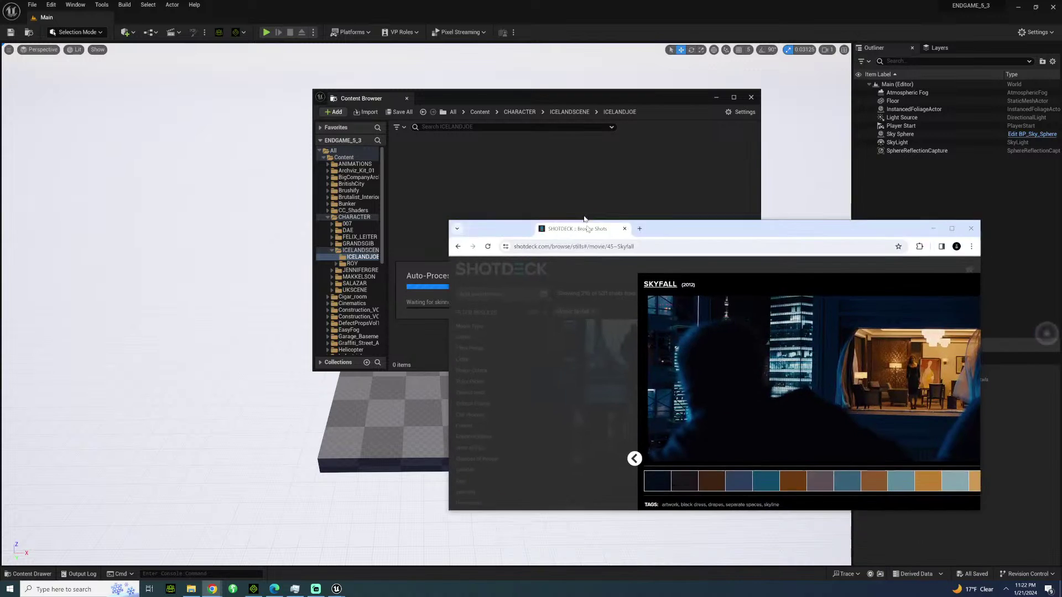
# Enlarge the ShotDeck browser window and review the details, palette and similar shots of the Skyfall window-view still and a following still.
pyautogui.doubleClick(575, 102)
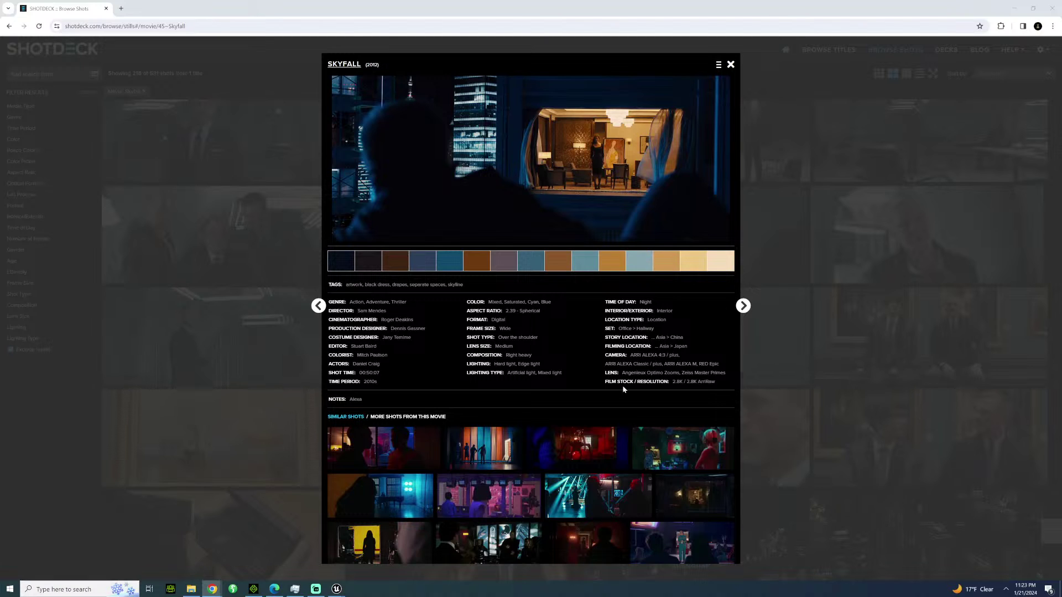
pyautogui.scroll(-2, 456, 491)
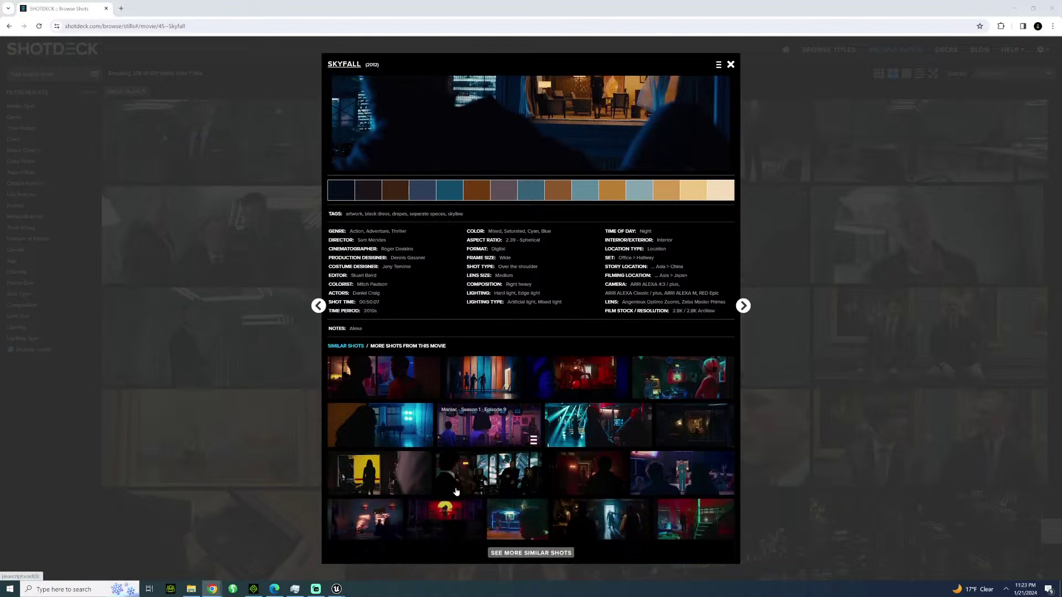
pyautogui.scroll(2, 458, 487)
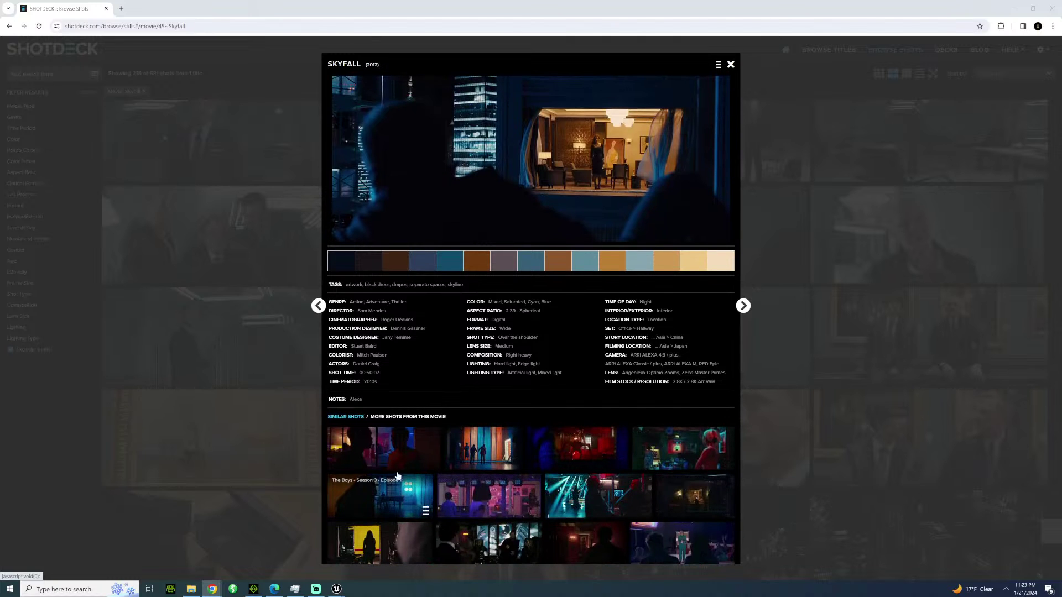
pyautogui.scroll(-2, 387, 462)
pyautogui.scroll(2, 379, 466)
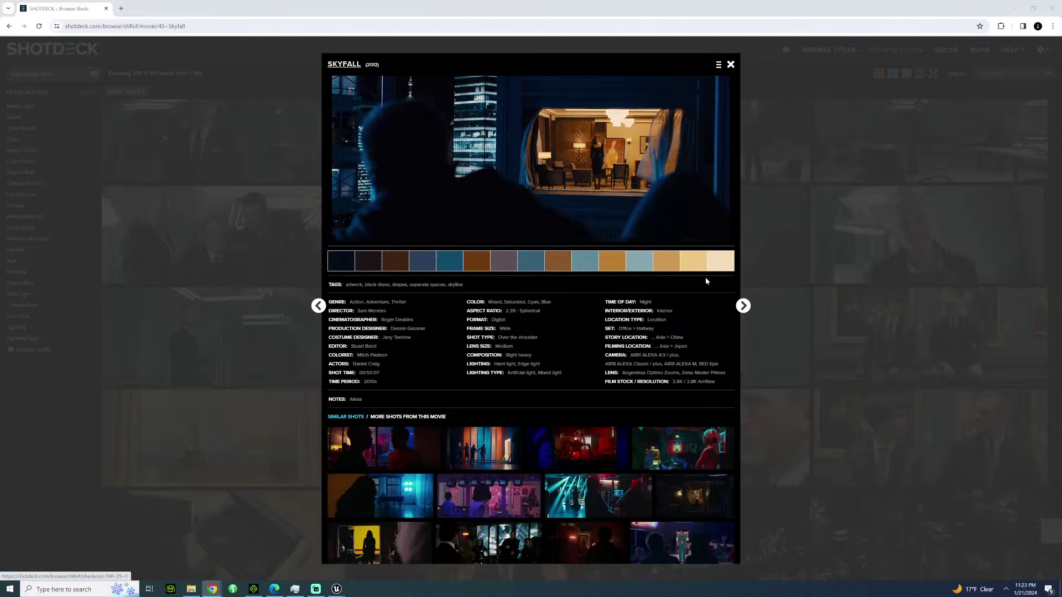
pyautogui.click(743, 306)
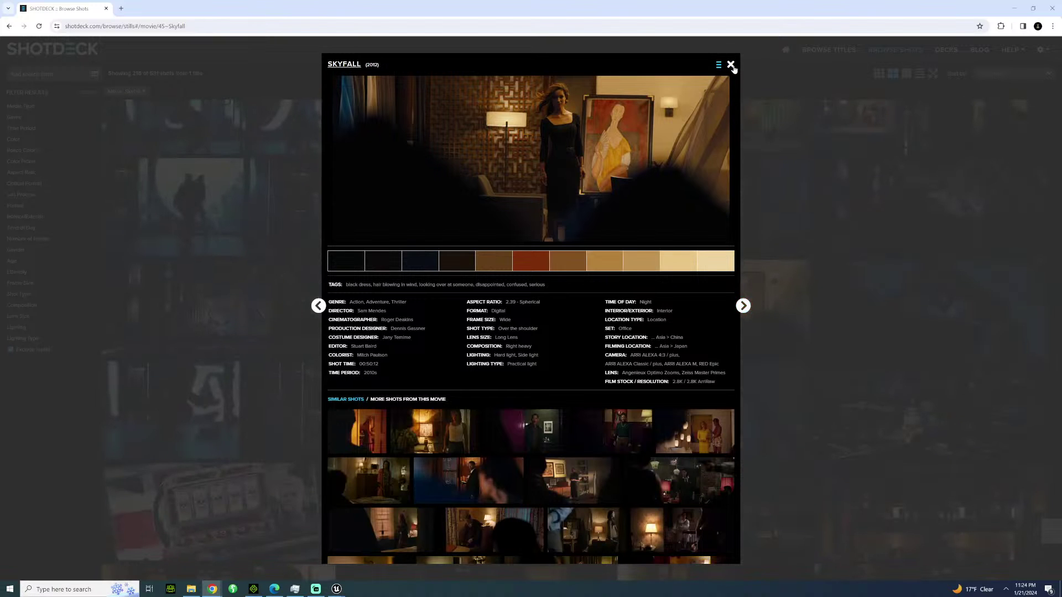
pyautogui.click(730, 65)
# Browse the Skyfall stills on ShotDeck from the Shanghai skyscraper scenes back to the film's opening shots.
pyautogui.scroll(10, 424, 237)
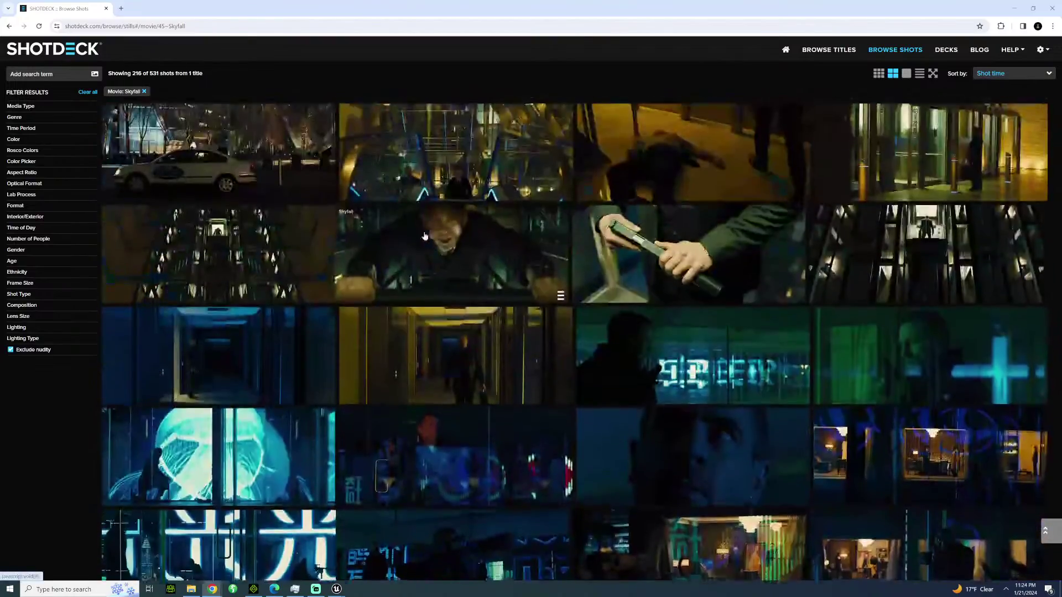
pyautogui.scroll(-5, 425, 237)
pyautogui.scroll(10, 409, 246)
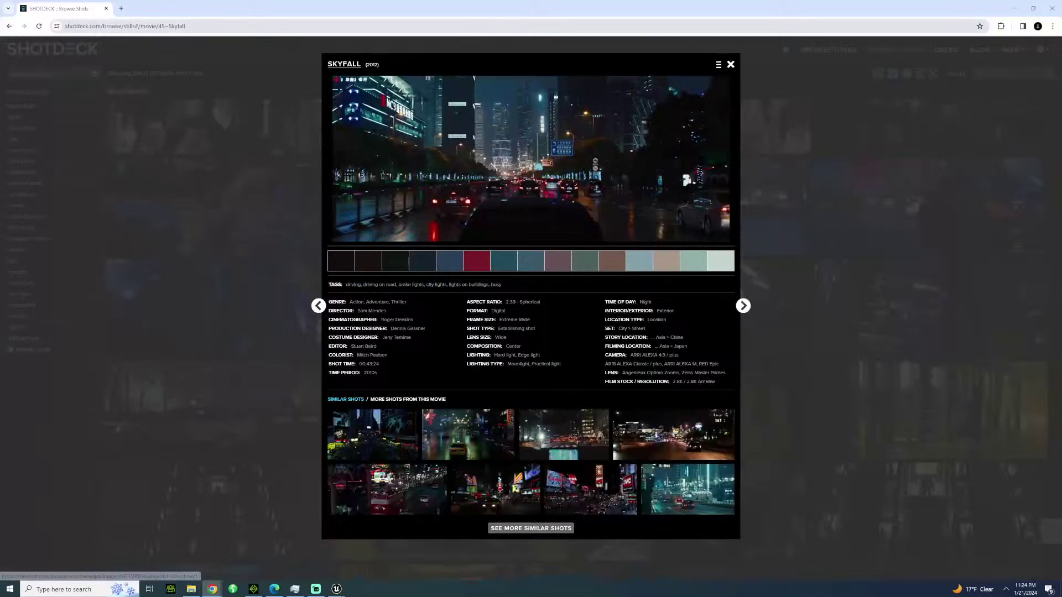
pyautogui.click(731, 65)
pyautogui.scroll(4, 429, 267)
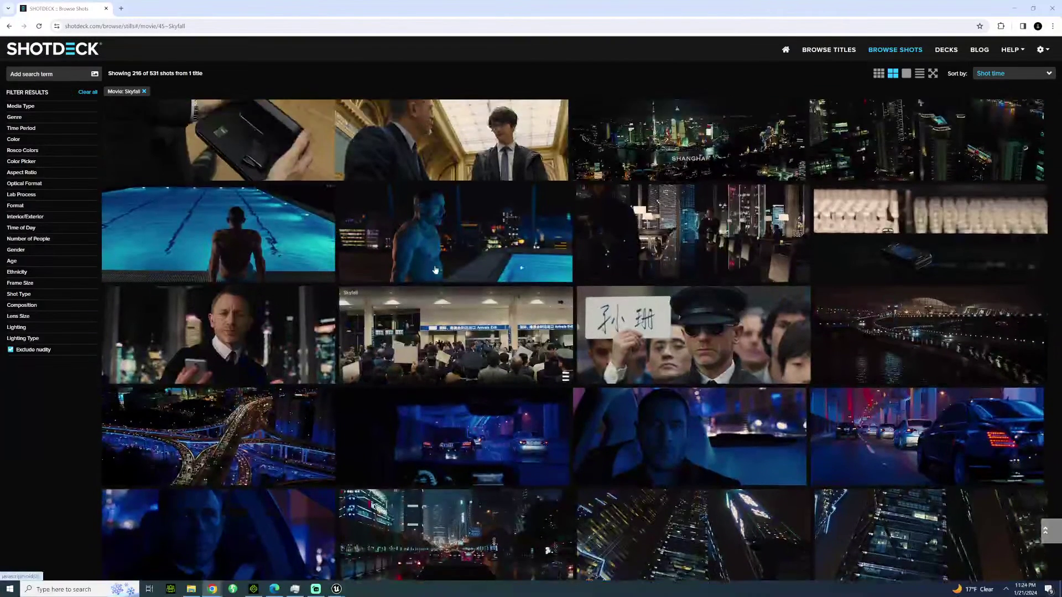
pyautogui.scroll(6, 430, 267)
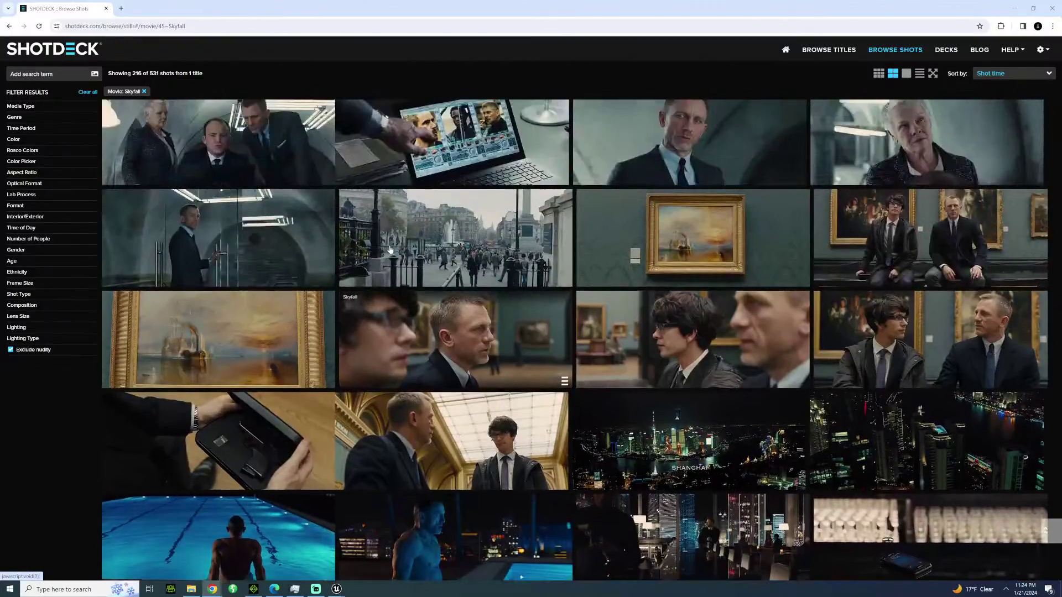
pyautogui.scroll(10, 390, 249)
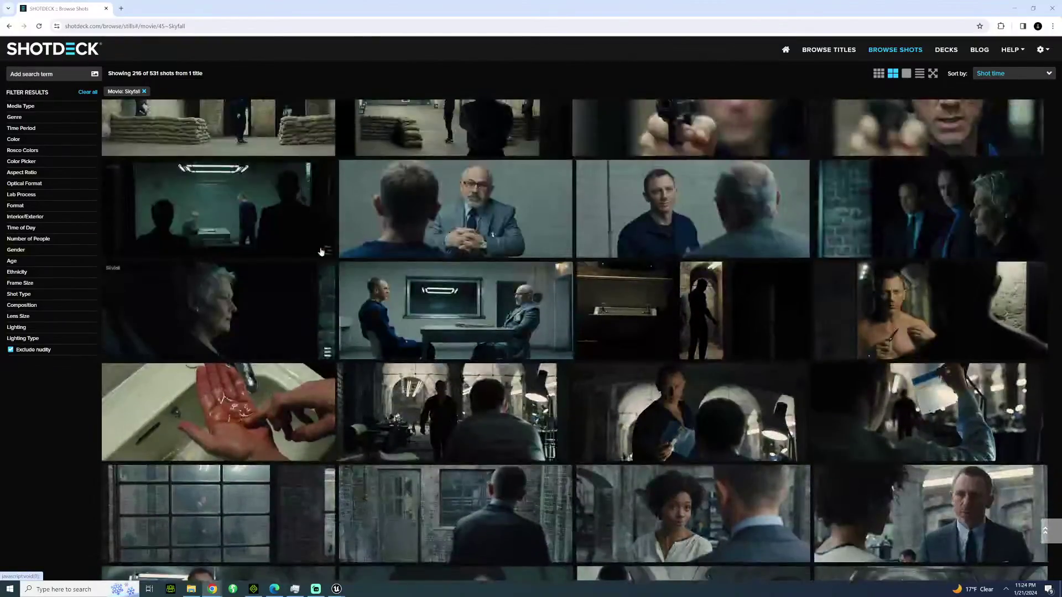
pyautogui.scroll(15, 318, 243)
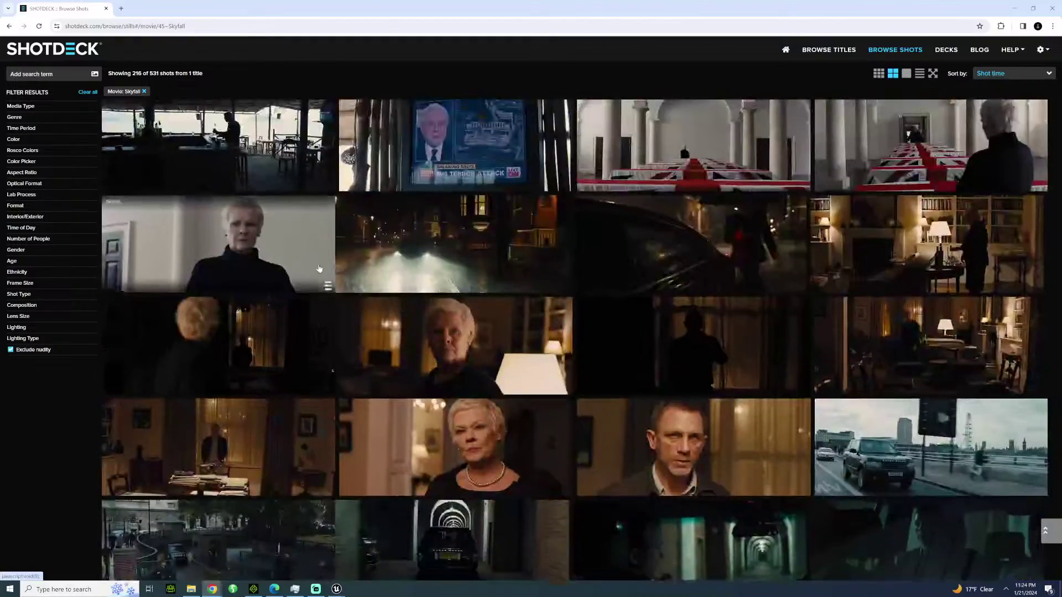
pyautogui.scroll(12, 332, 268)
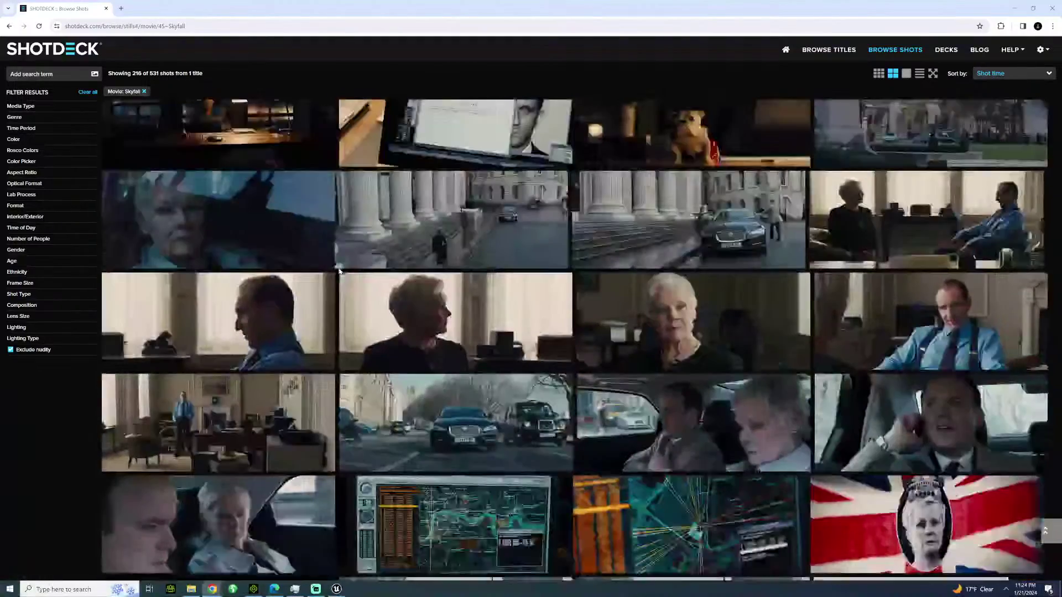
pyautogui.scroll(15, 339, 273)
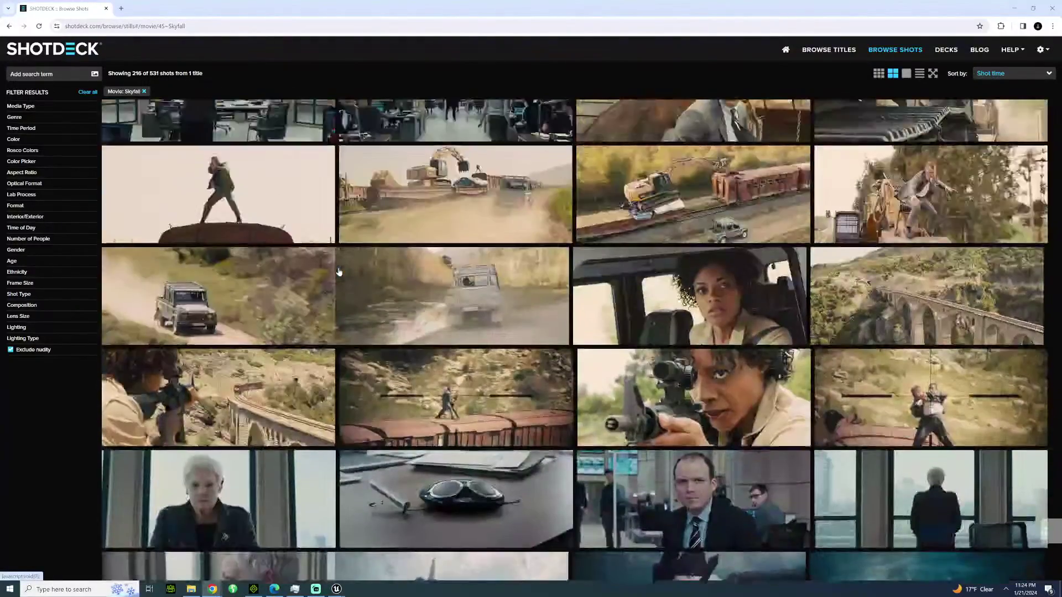
pyautogui.scroll(12, 339, 274)
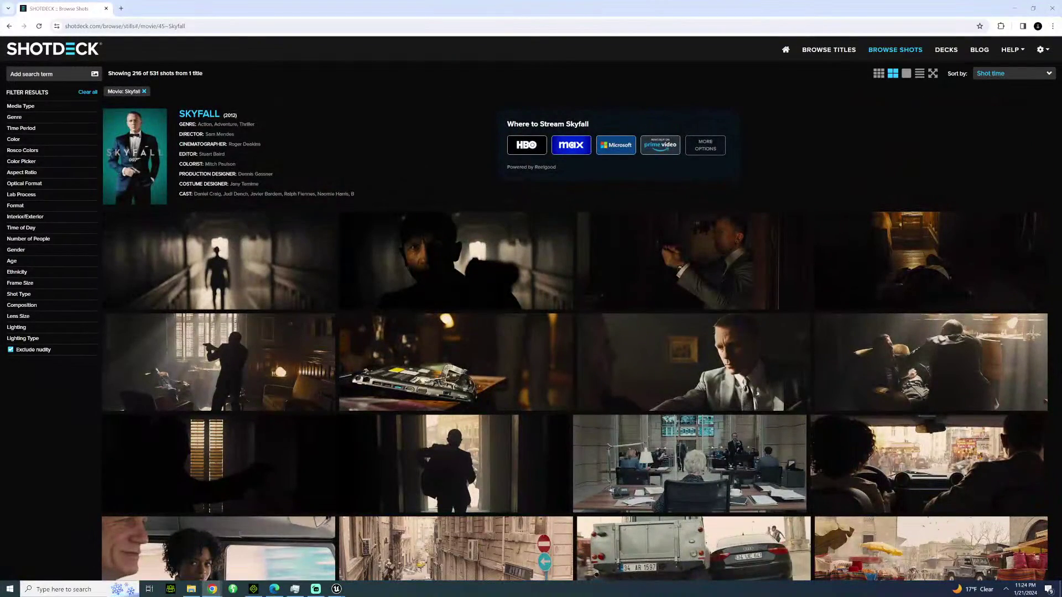
# Look up Spectre through the Skyfall director's titles and browse its stills from the opening parade to the snowy Austrian scenes.
pyautogui.click(219, 134)
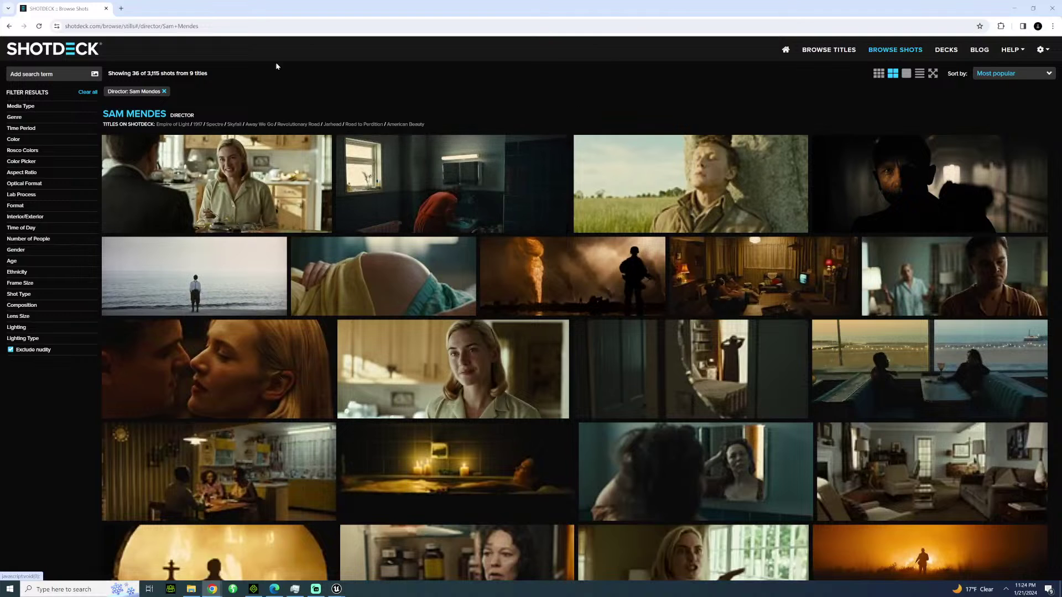
pyautogui.click(215, 125)
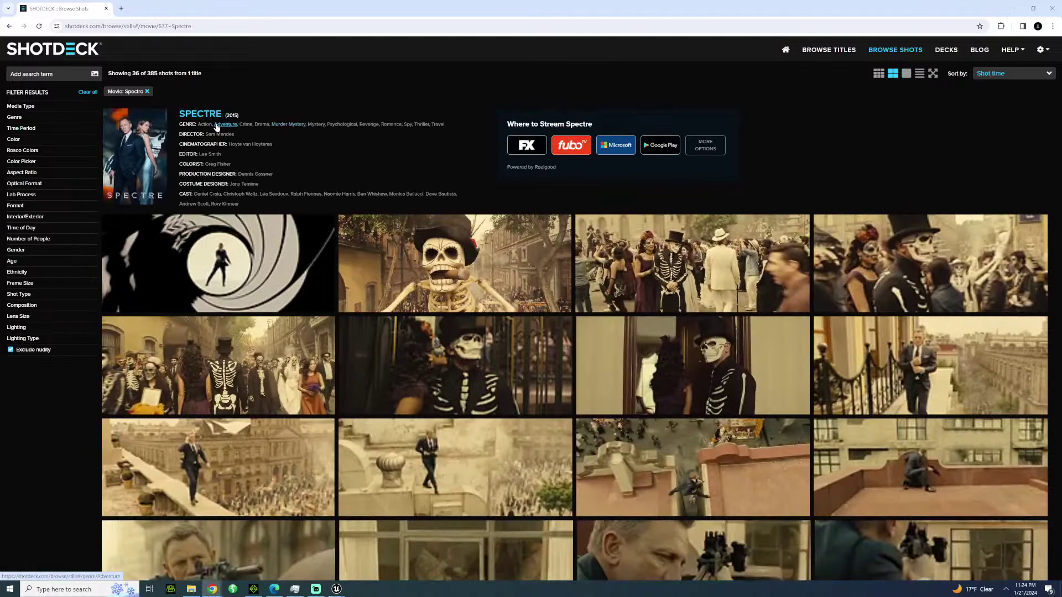
pyautogui.scroll(-2, 216, 127)
pyautogui.scroll(-3, 358, 247)
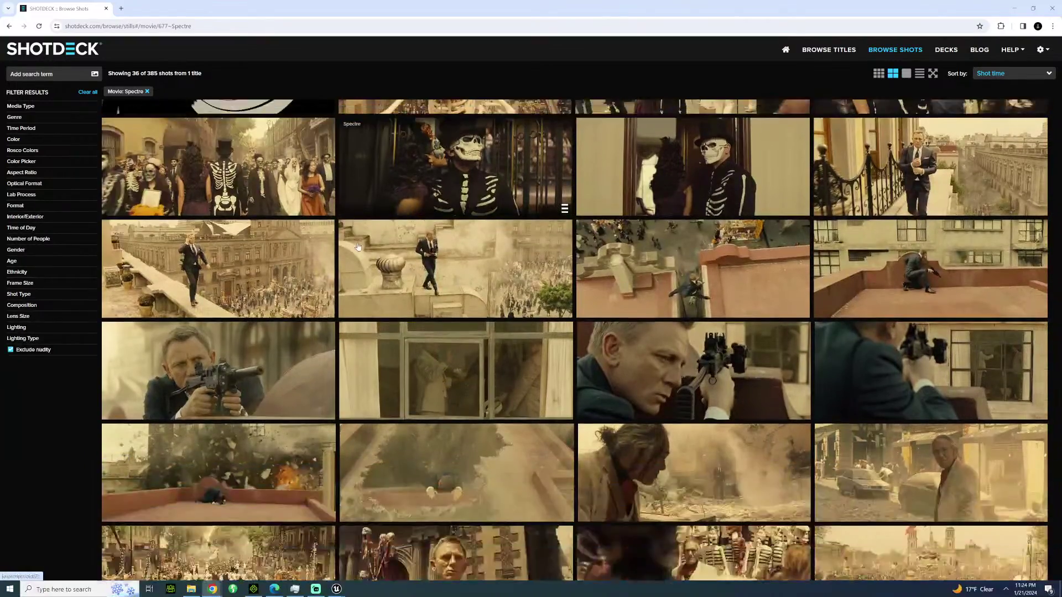
pyautogui.scroll(-15, 357, 247)
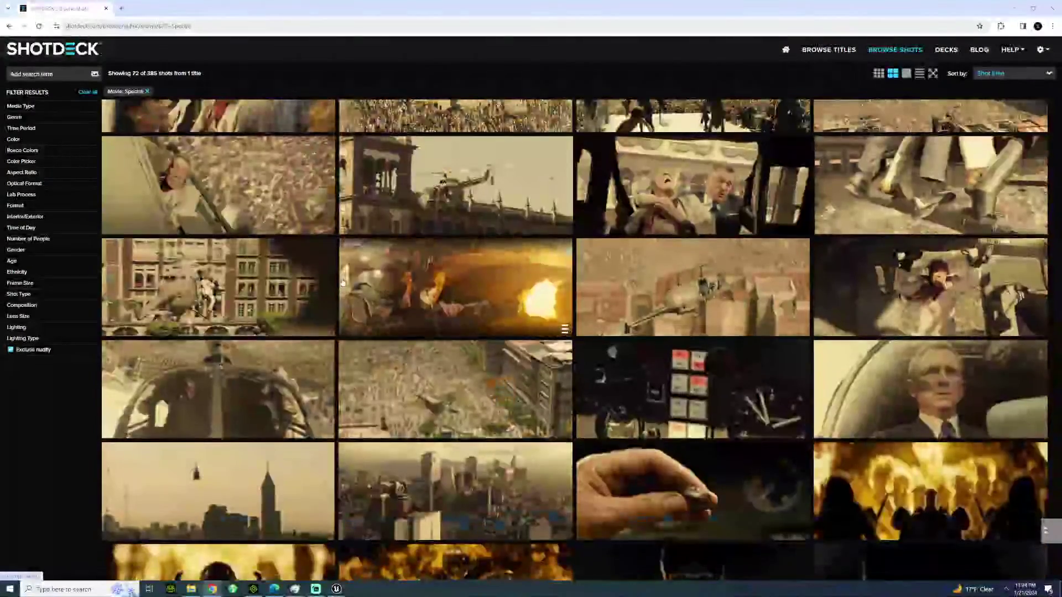
pyautogui.scroll(-12, 342, 283)
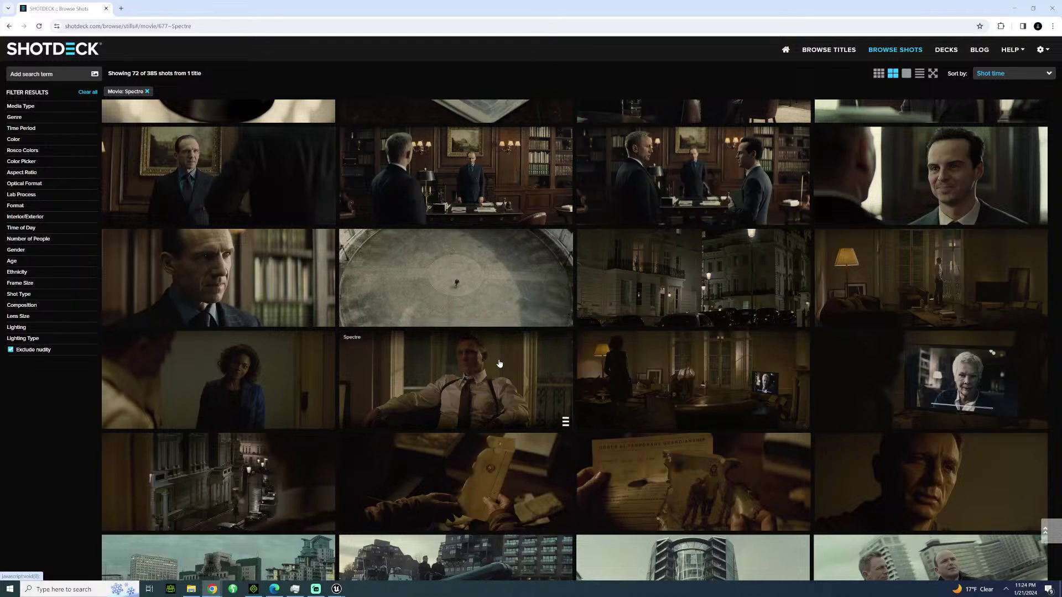
pyautogui.scroll(-8, 500, 363)
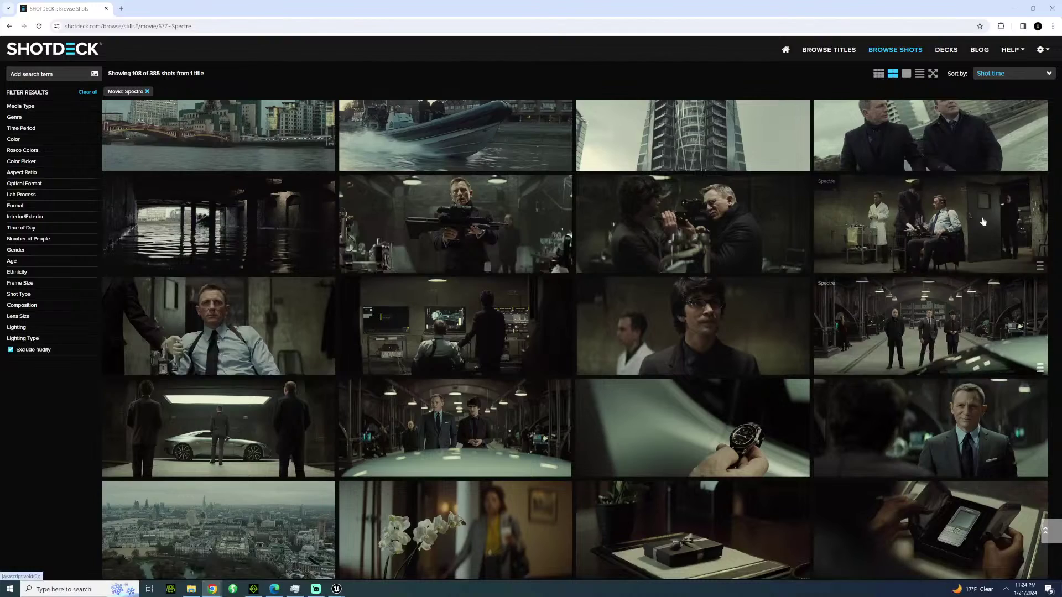
pyautogui.scroll(-5, 386, 271)
pyautogui.scroll(-5, 386, 271)
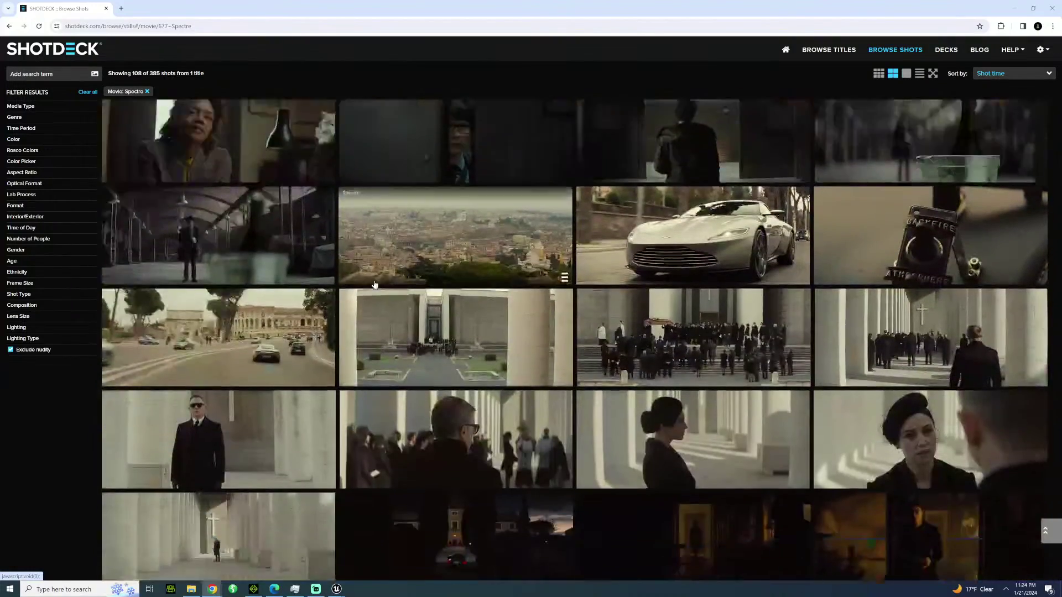
pyautogui.scroll(-10, 375, 285)
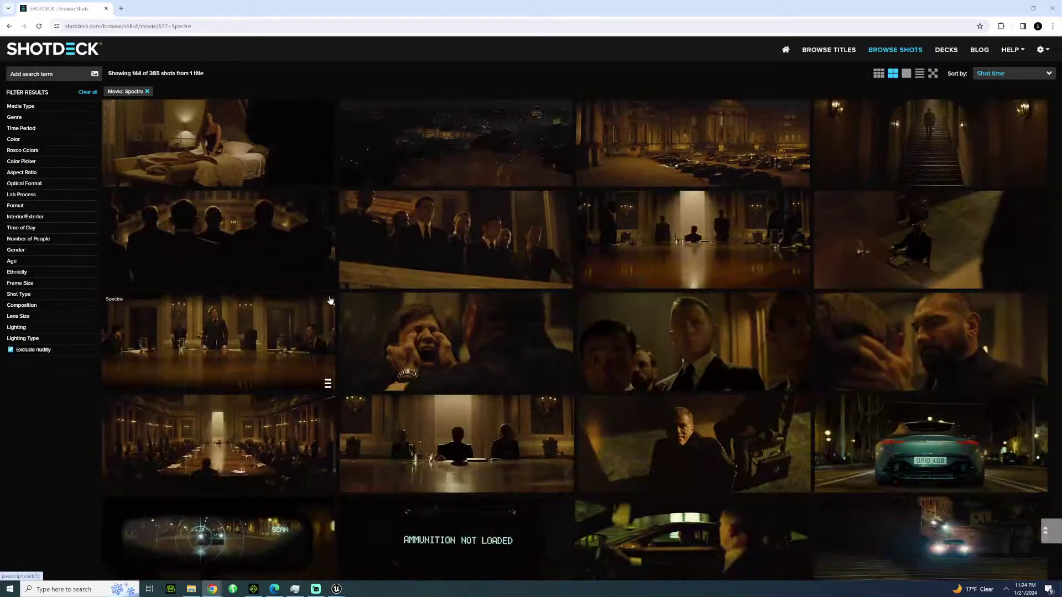
pyautogui.scroll(-5, 325, 341)
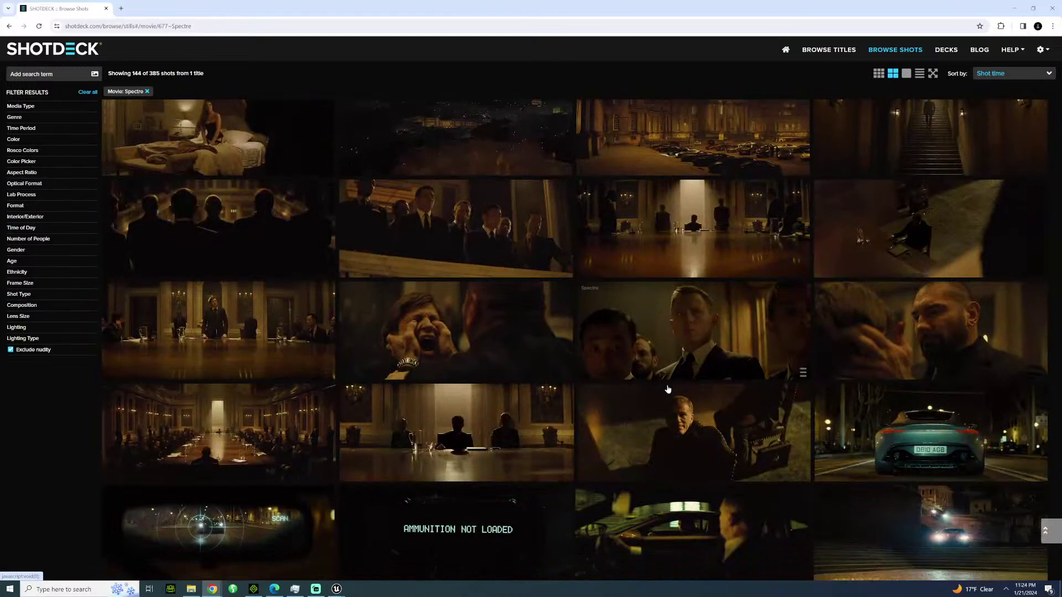
pyautogui.scroll(-3, 622, 380)
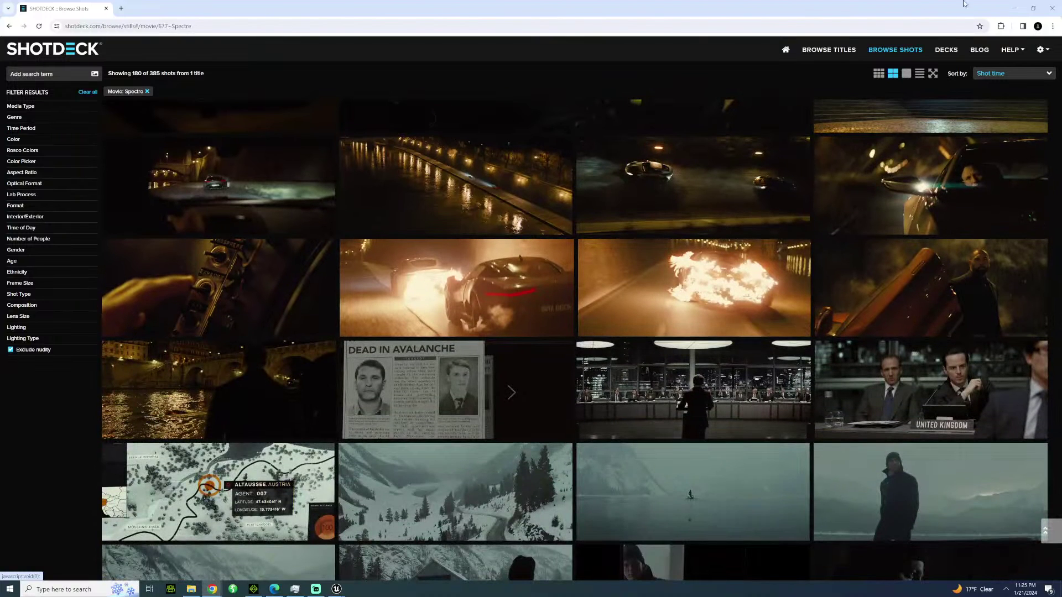
# Return to Unreal Engine, dismiss the message log and save all imported assets in the ICELANDJOE folder.
pyautogui.click(1014, 8)
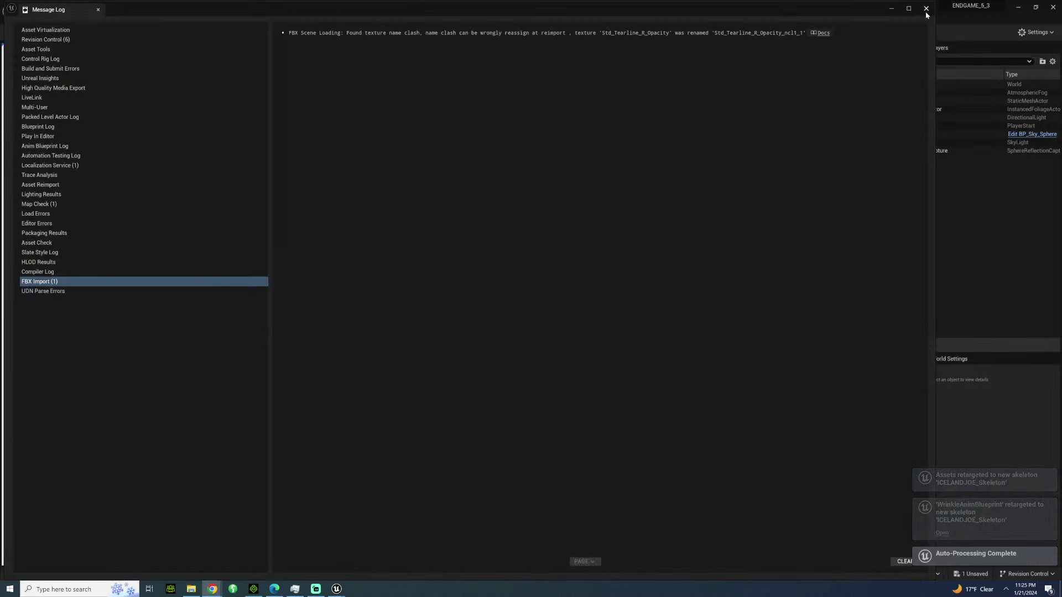
pyautogui.click(926, 9)
pyautogui.click(441, 178)
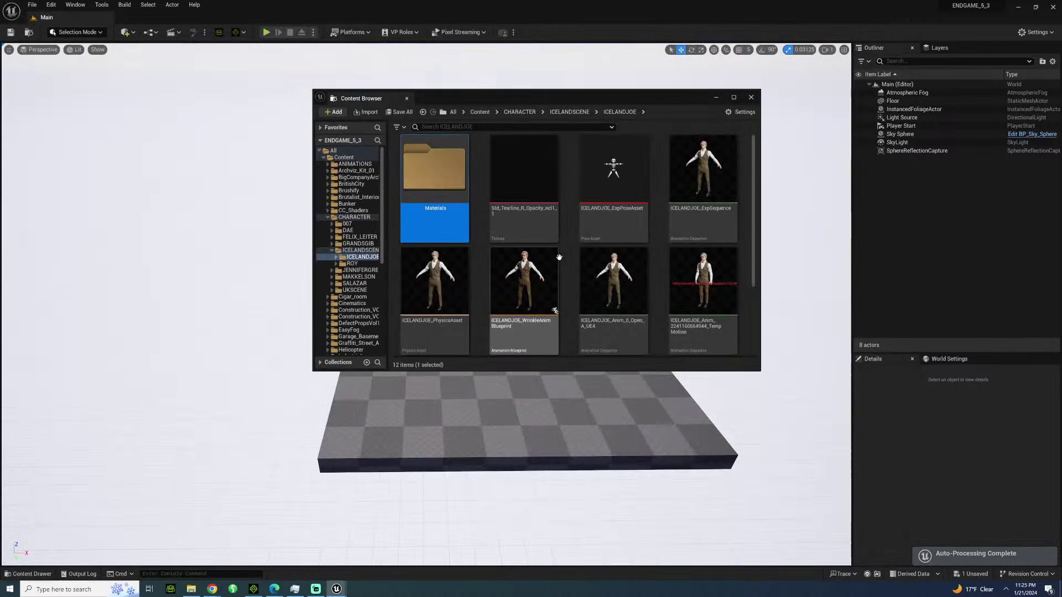
pyautogui.scroll(-3, 586, 265)
pyautogui.keyDown('shift'); pyautogui.click(710, 302); pyautogui.keyUp('shift')
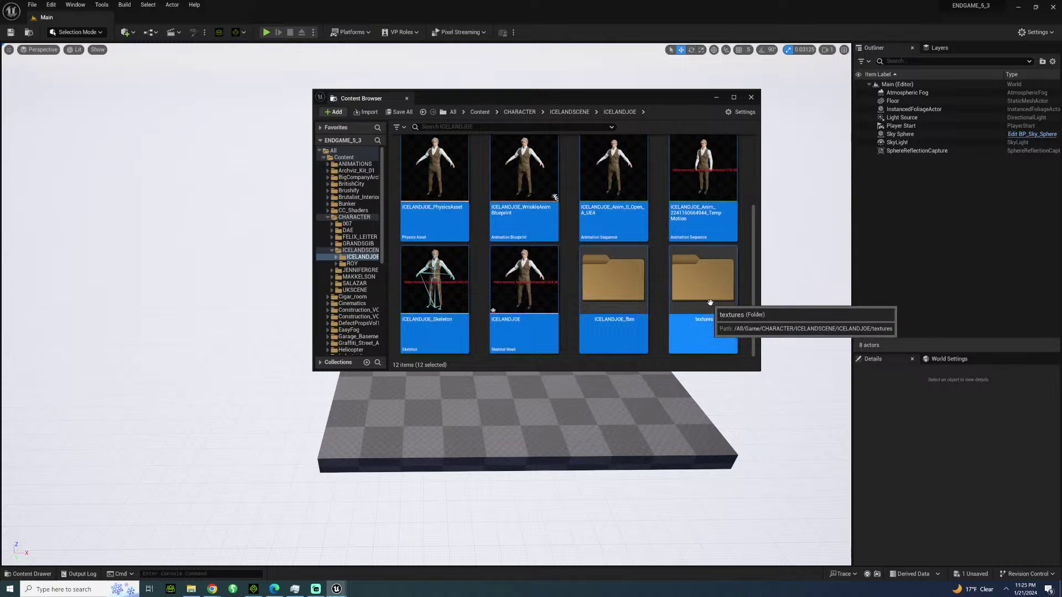
pyautogui.hotkey('ctrl', 's')
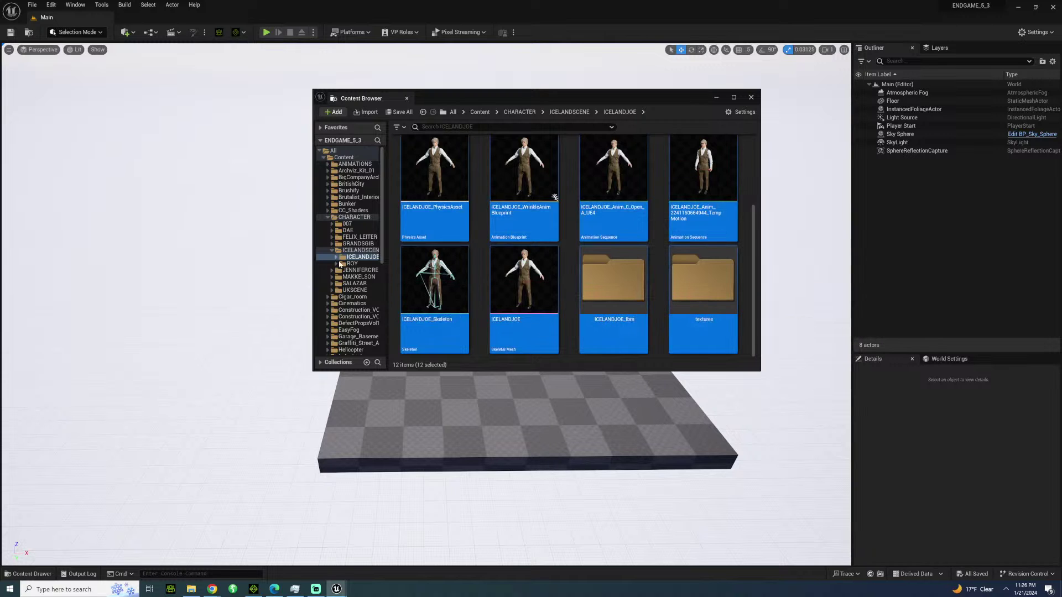
# Open the ICELANDJOE skeletal mesh, inspect the character's head and upper body, and close its editor.
pyautogui.doubleClick(503, 280)
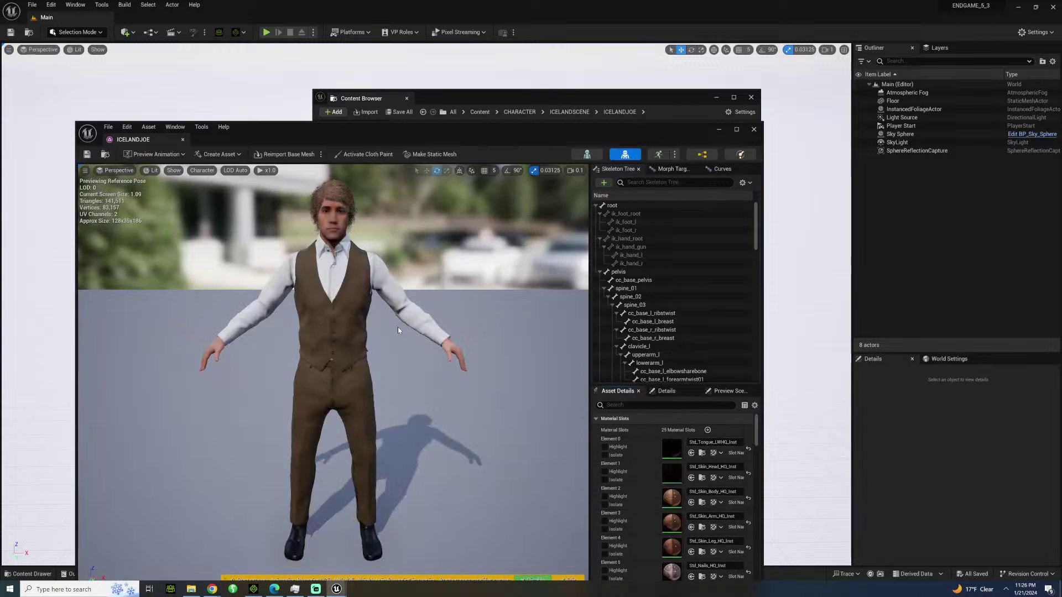
pyautogui.moveTo(397, 331); pyautogui.dragTo(356, 311, button='right')
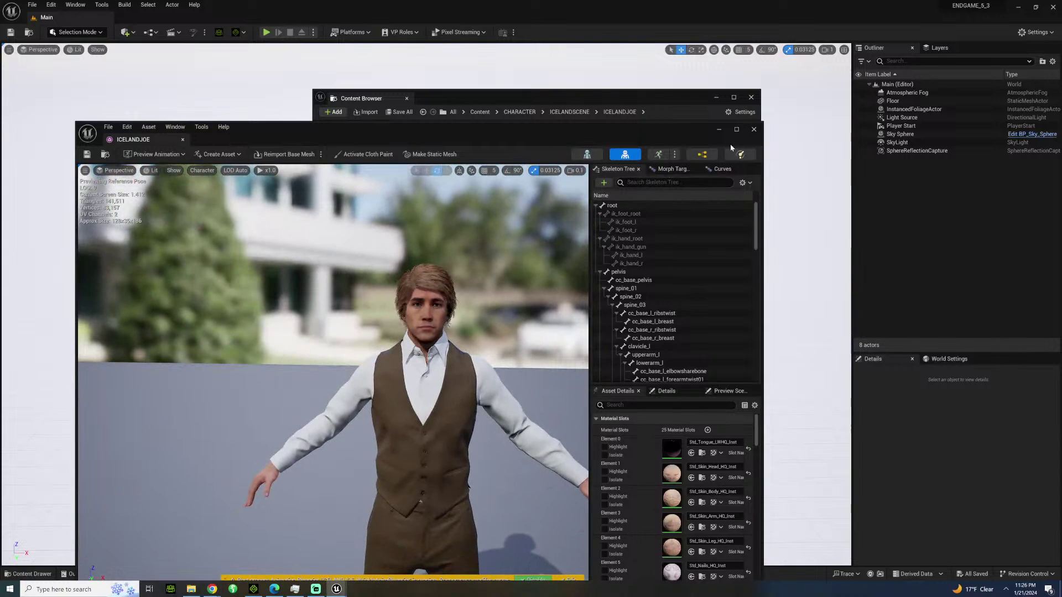
pyautogui.click(755, 129)
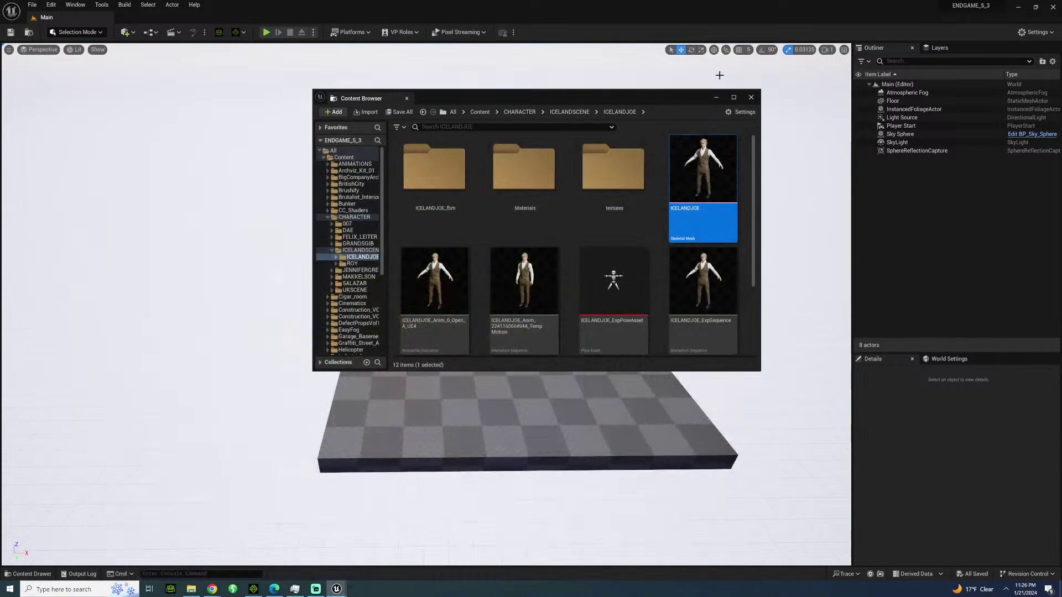
# Close the floating Content Browser and look through the project's ICELANDJOE, ROY and SETS content folders.
pyautogui.click(750, 98)
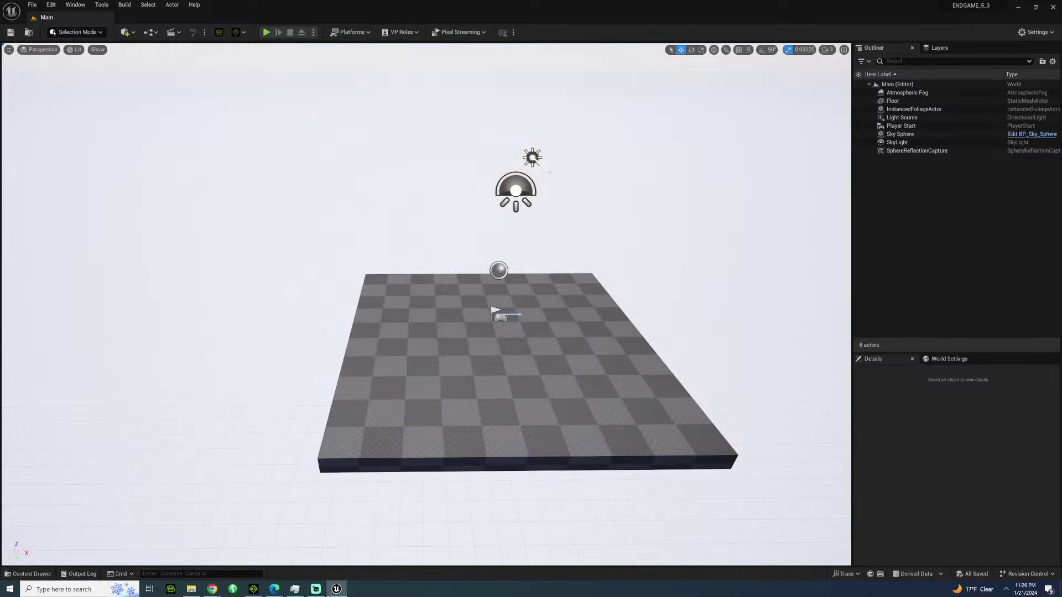
pyautogui.click(74, 536)
pyautogui.moveTo(75, 535)
pyautogui.mouseDown(button='right')
pyautogui.moveTo(67, 533)
pyautogui.moveTo(75, 536)
pyautogui.mouseUp(button='right')
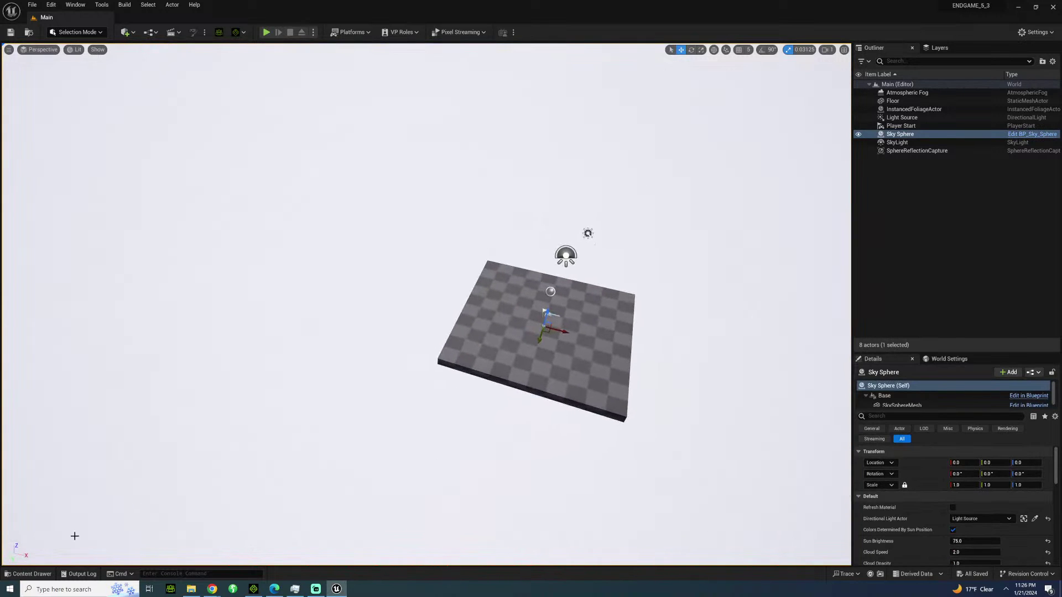
pyautogui.click(30, 573)
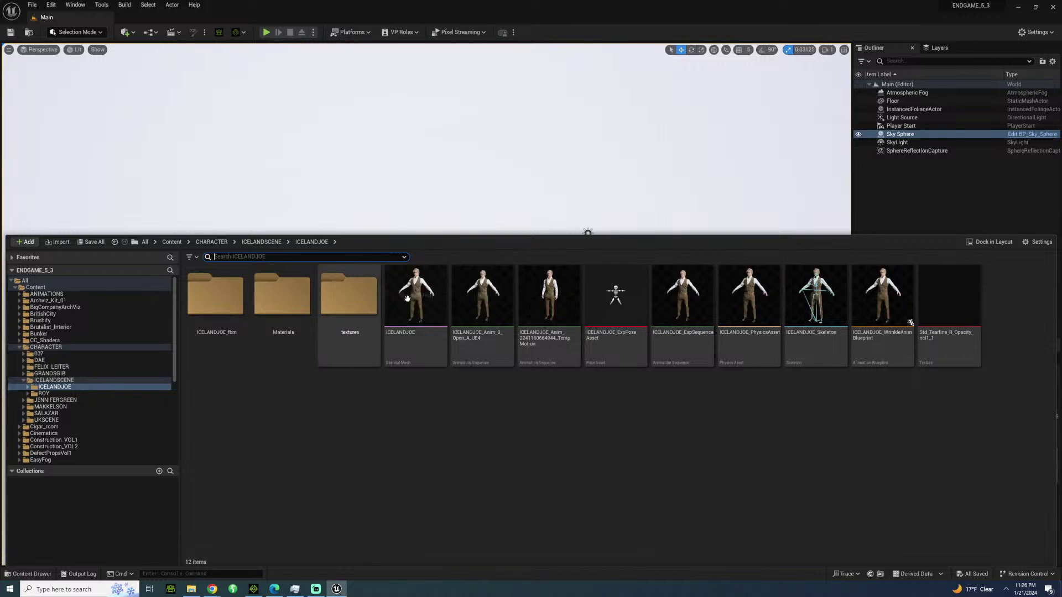
pyautogui.moveTo(412, 294)
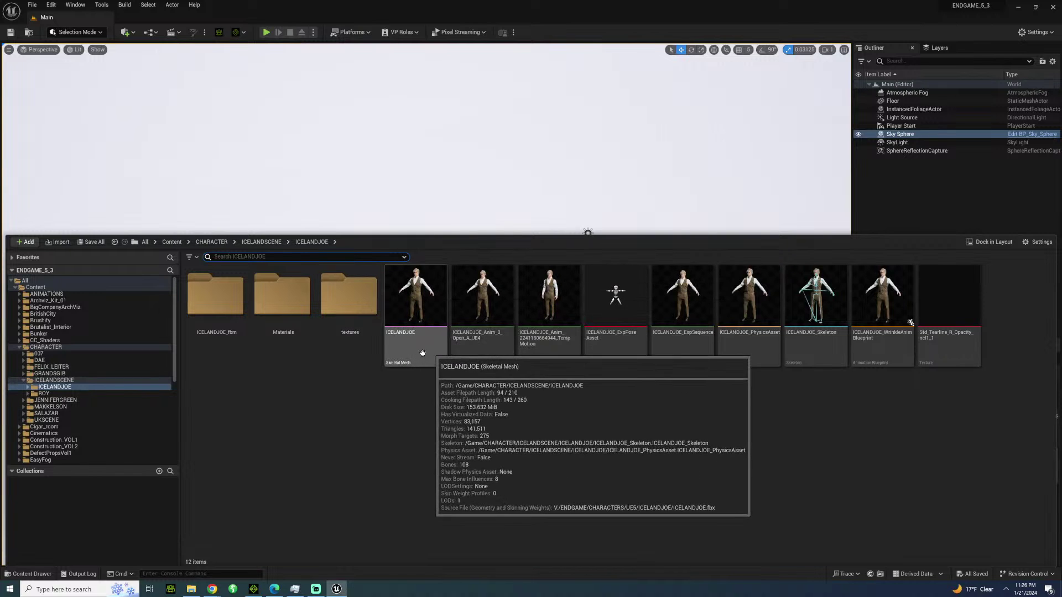
pyautogui.click(229, 450)
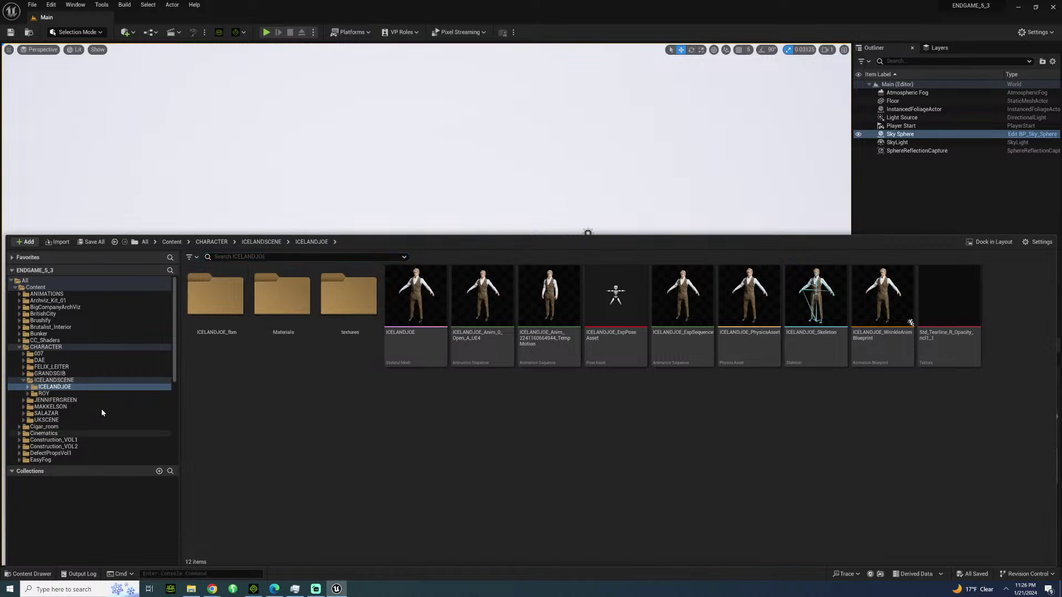
pyautogui.click(44, 393)
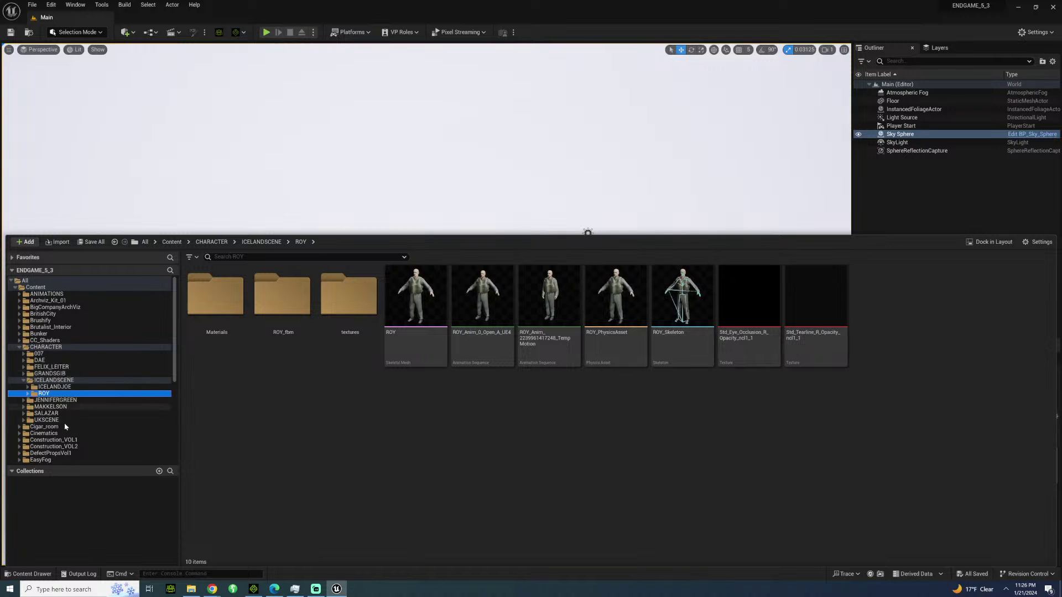
pyautogui.scroll(-2, 66, 427)
pyautogui.scroll(-5, 67, 427)
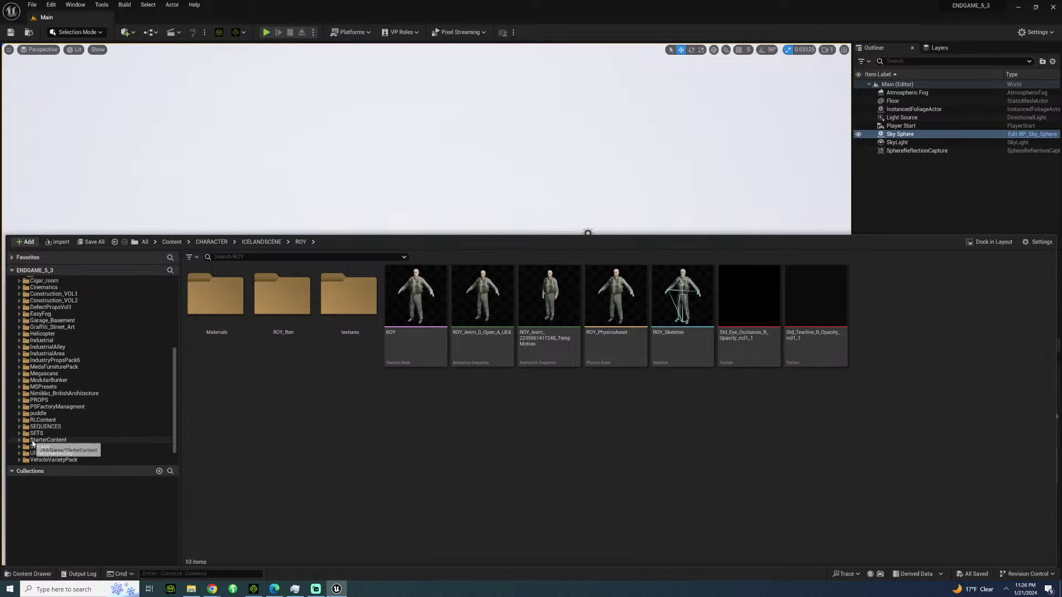
pyautogui.click(34, 433)
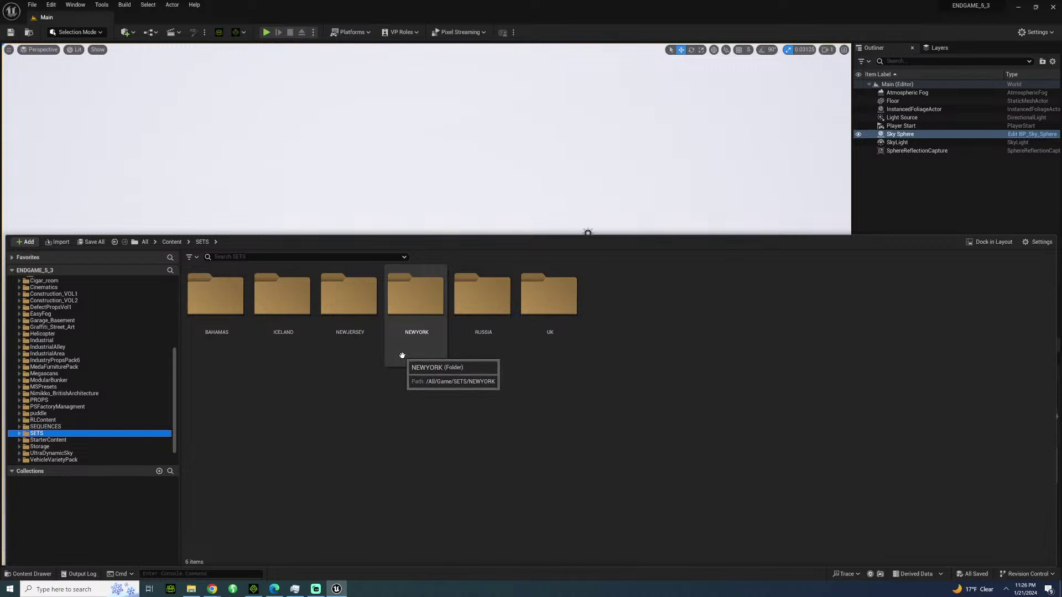
# Switch to iClone, lower the ICELANDJOE character's mesh subdivision level and check the head and upper body.
pyautogui.click(253, 589)
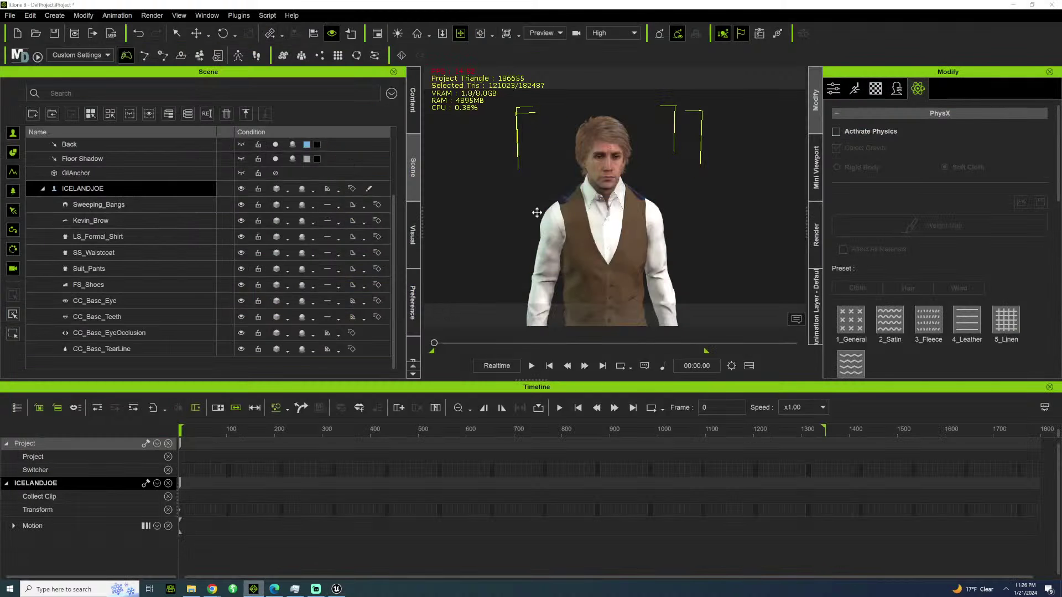
pyautogui.scroll(-5, 551, 163)
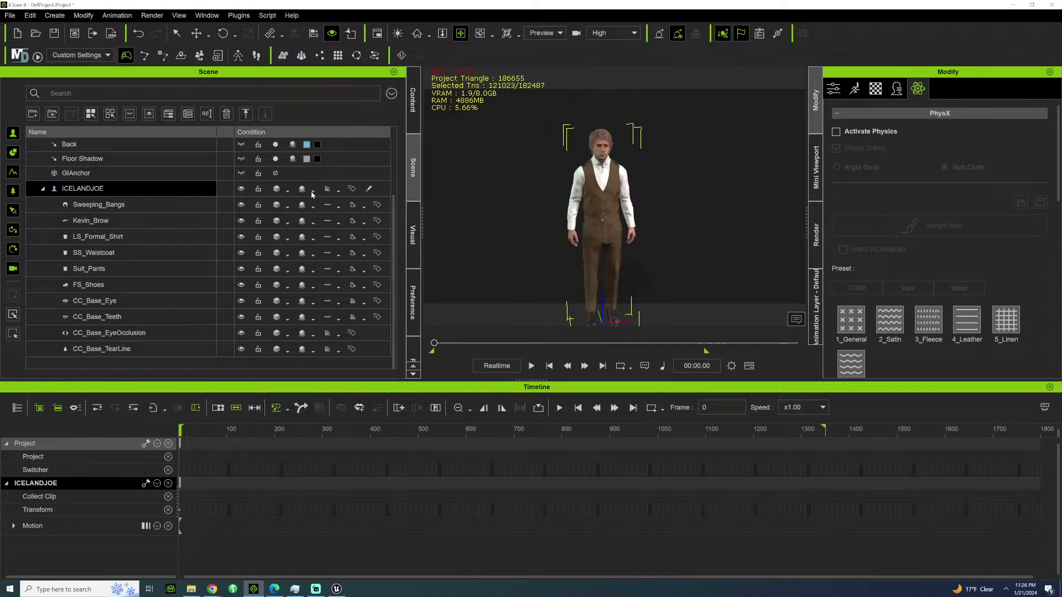
pyautogui.click(339, 192)
pyautogui.click(368, 213)
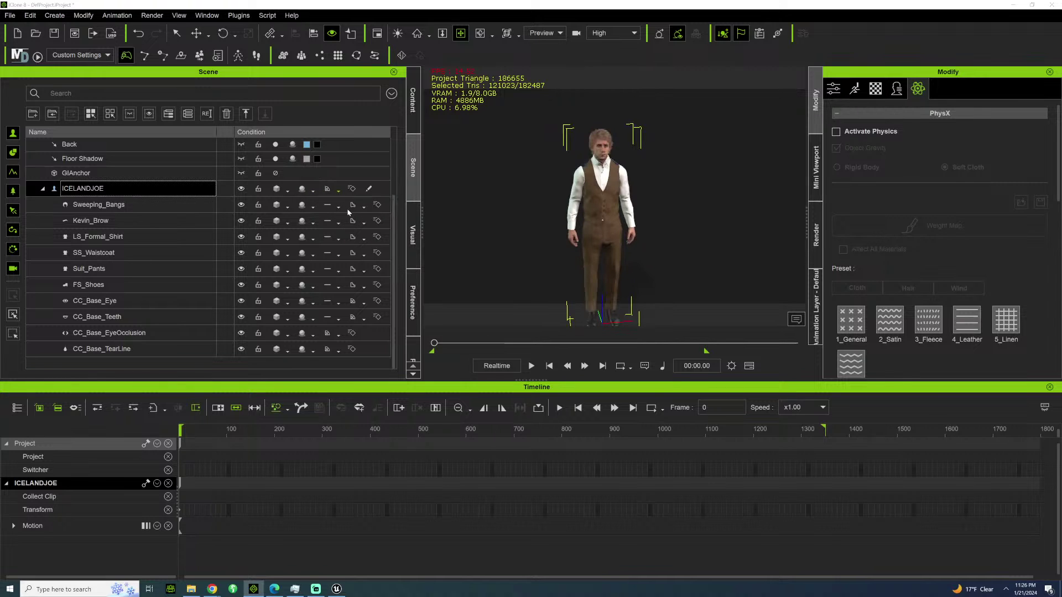
pyautogui.scroll(3, 548, 168)
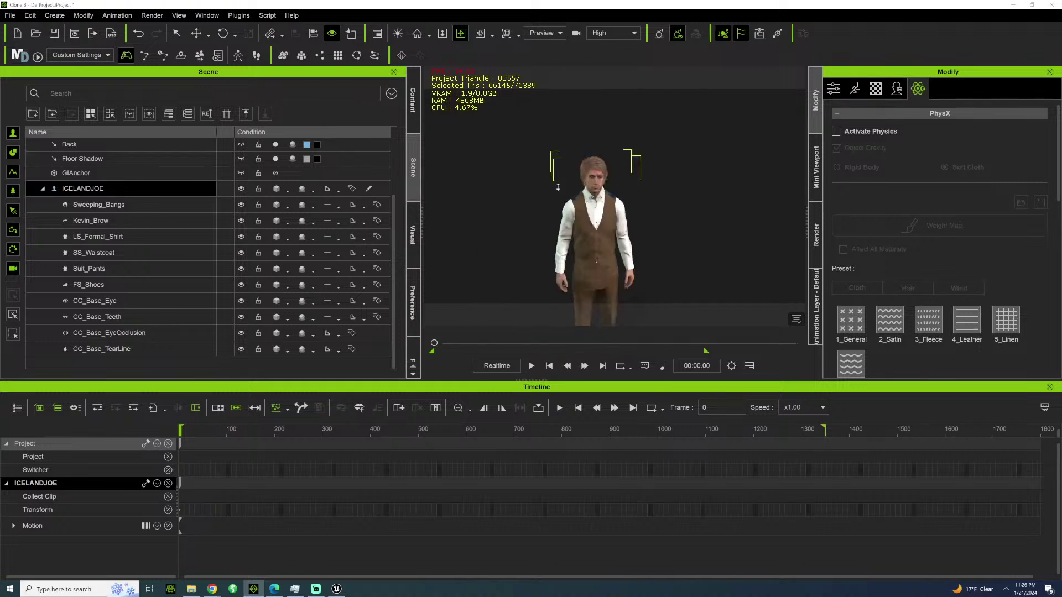
pyautogui.moveTo(558, 187); pyautogui.dragTo(701, 165, button='right')
pyautogui.moveTo(669, 165); pyautogui.dragTo(633, 152)
pyautogui.scroll(-2, 625, 79)
pyautogui.scroll(5, 575, 191)
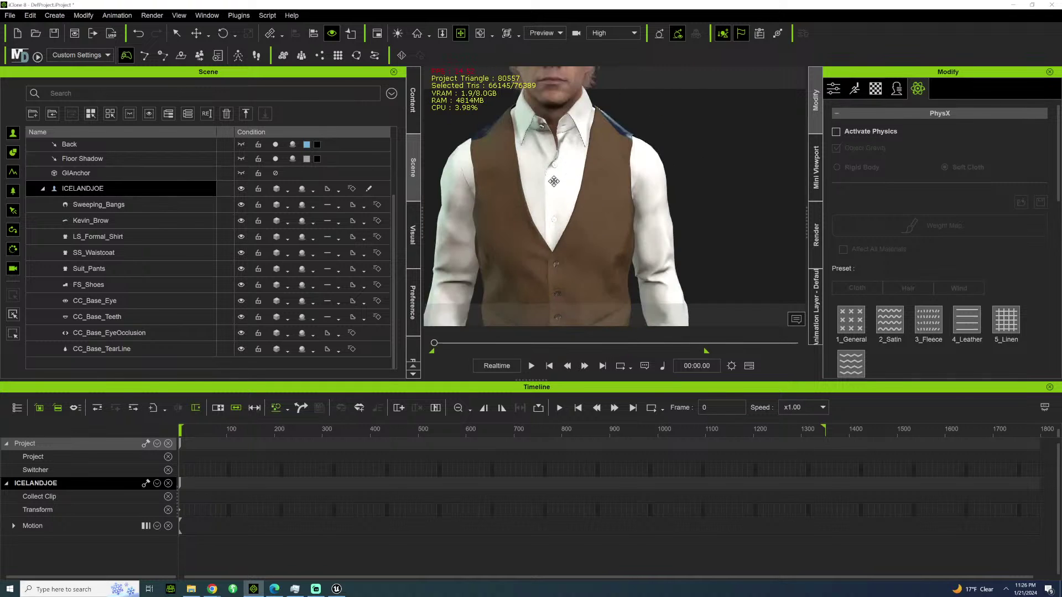
pyautogui.scroll(-5, 554, 181)
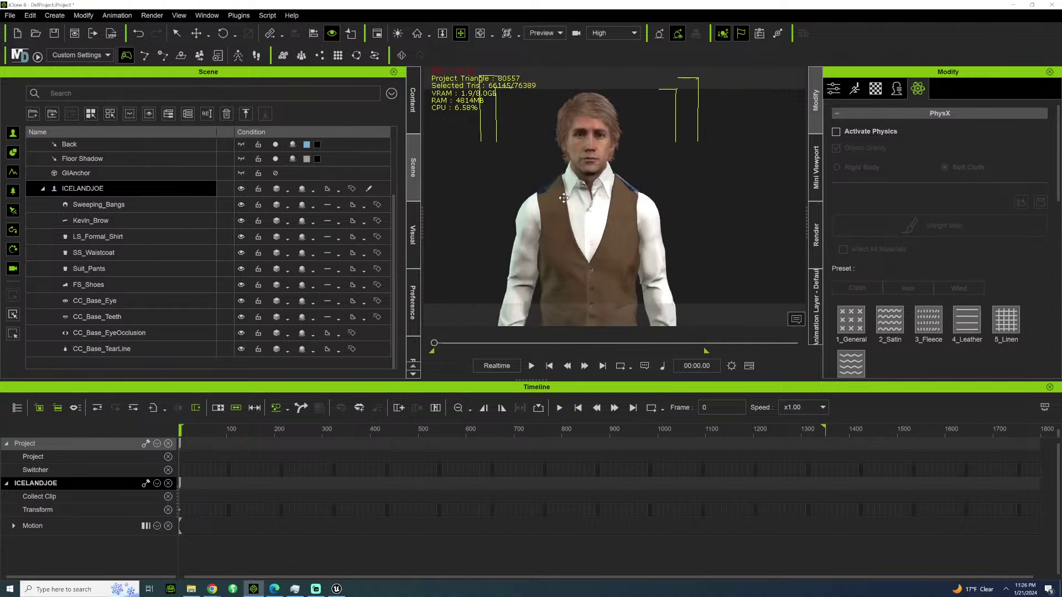
pyautogui.moveTo(553, 182); pyautogui.dragTo(600, 183)
# Apply the icelandhotel-icelandjoe-eveninmakkelson motion file from ENDGAME's MOTIONPLUS_FINAL icelandhotel folder to the ICELANDJOE character.
pyautogui.click(188, 589)
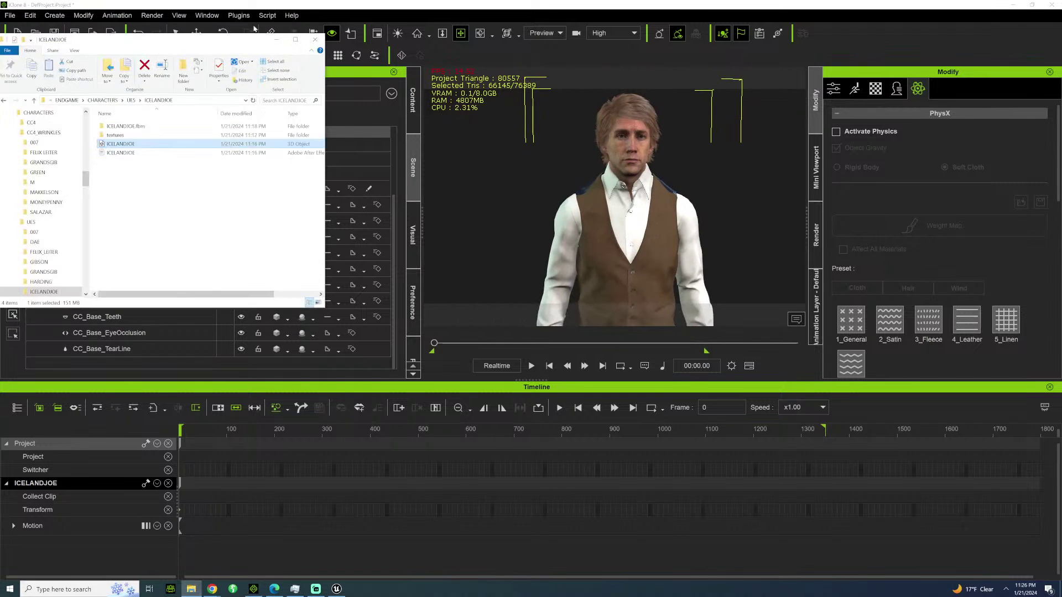
pyautogui.click(100, 100)
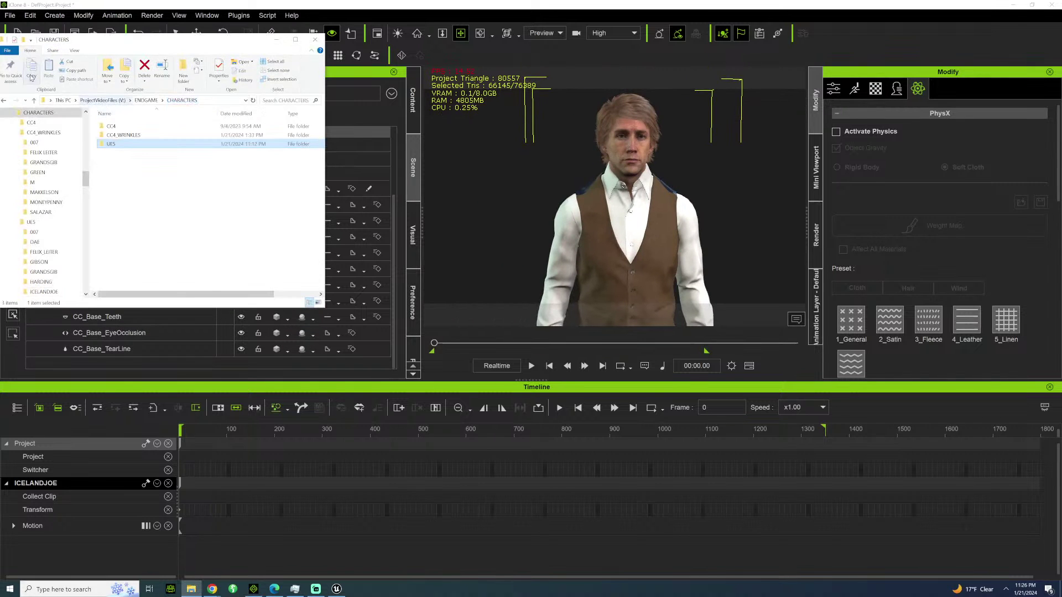
pyautogui.click(146, 100)
pyautogui.scroll(-6, 124, 192)
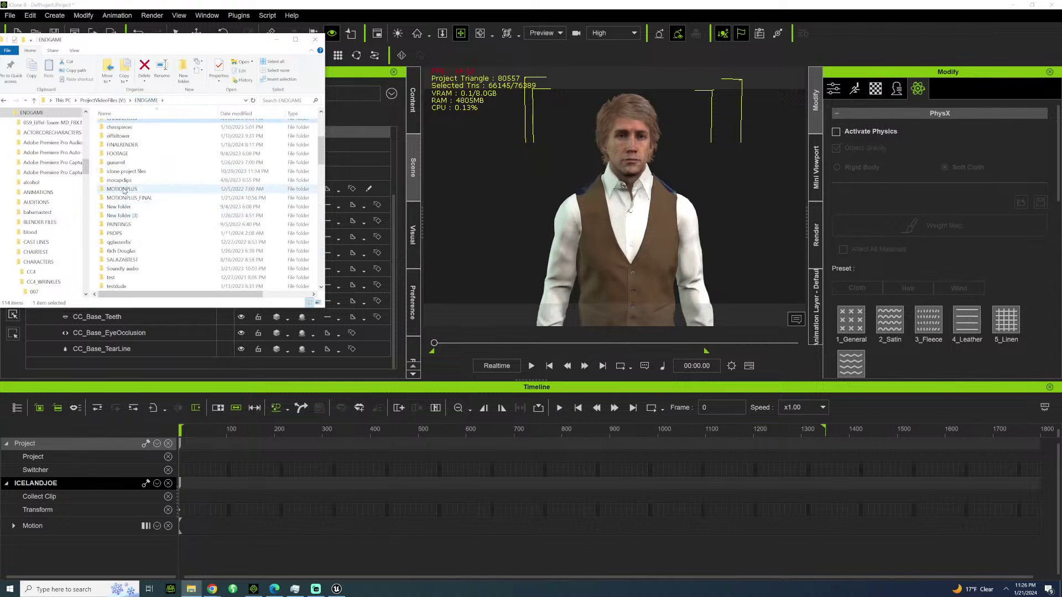
pyautogui.doubleClick(137, 197)
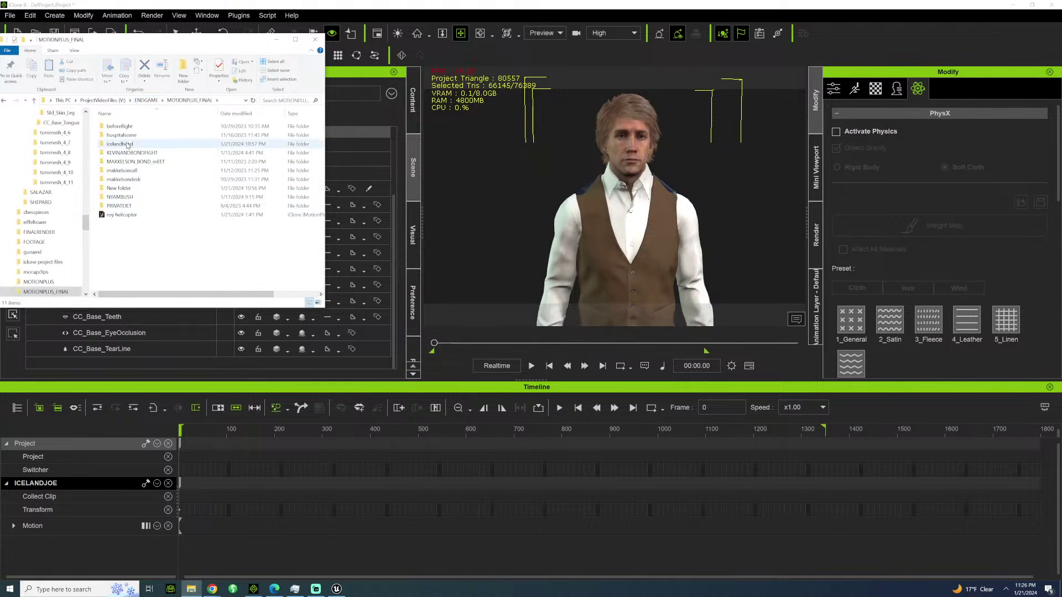
pyautogui.doubleClick(119, 143)
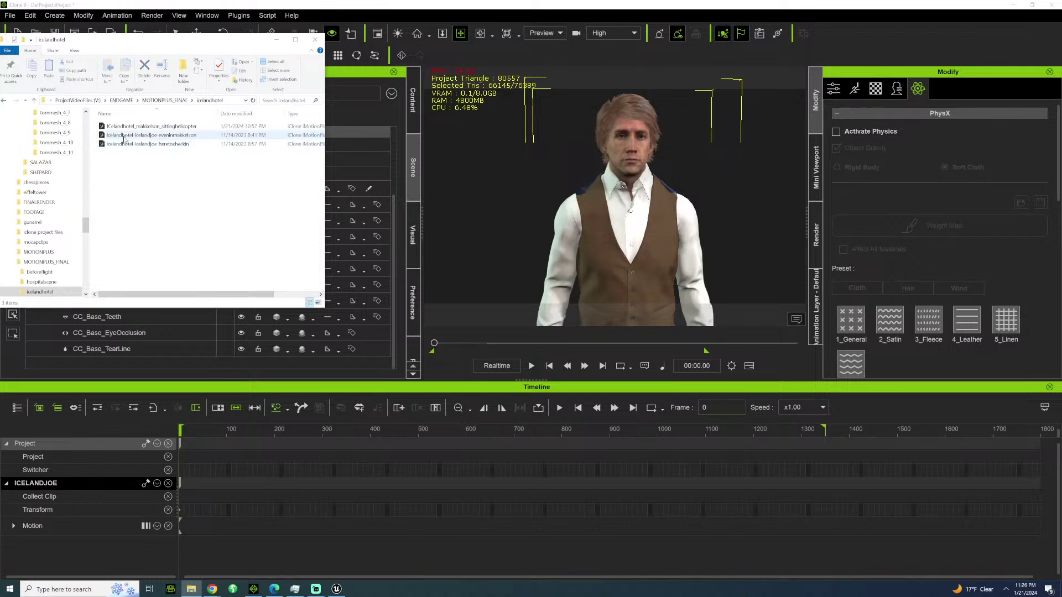
pyautogui.moveTo(129, 139); pyautogui.dragTo(636, 214)
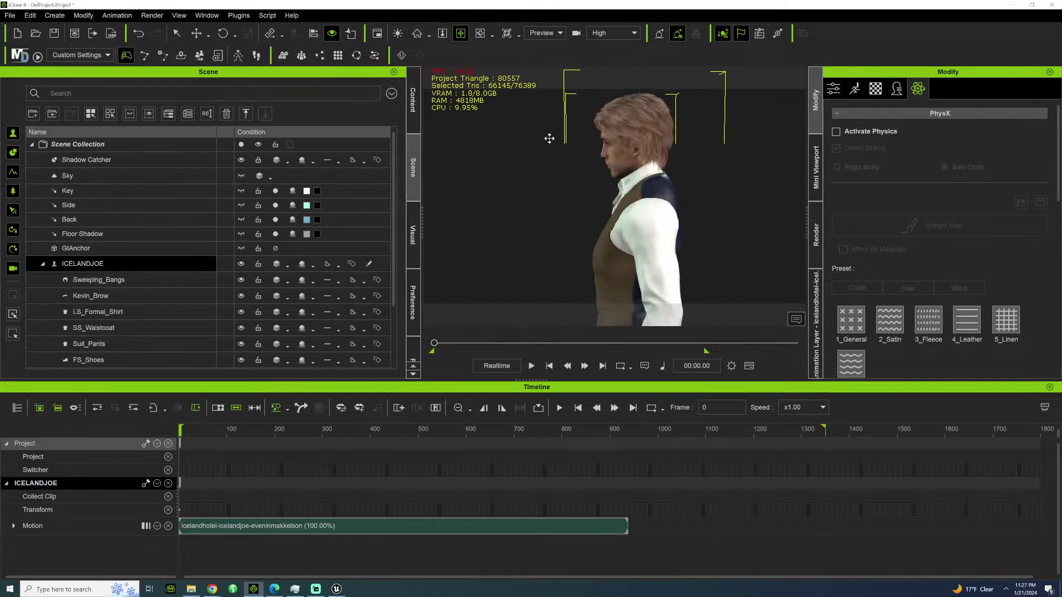
# Play back the motion applied to ICELANDJOE and inspect the character's upper body during the performance.
pyautogui.press('space')
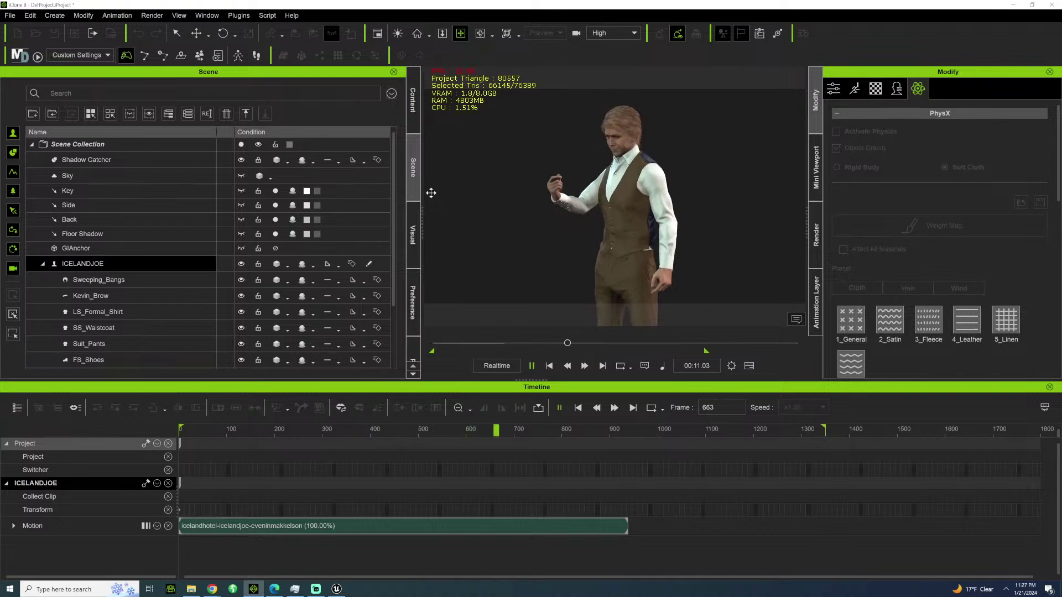
pyautogui.moveTo(596, 168); pyautogui.dragTo(567, 205, button='right')
pyautogui.scroll(5, 680, 152)
pyautogui.scroll(-5, 567, 205)
pyautogui.press('space')
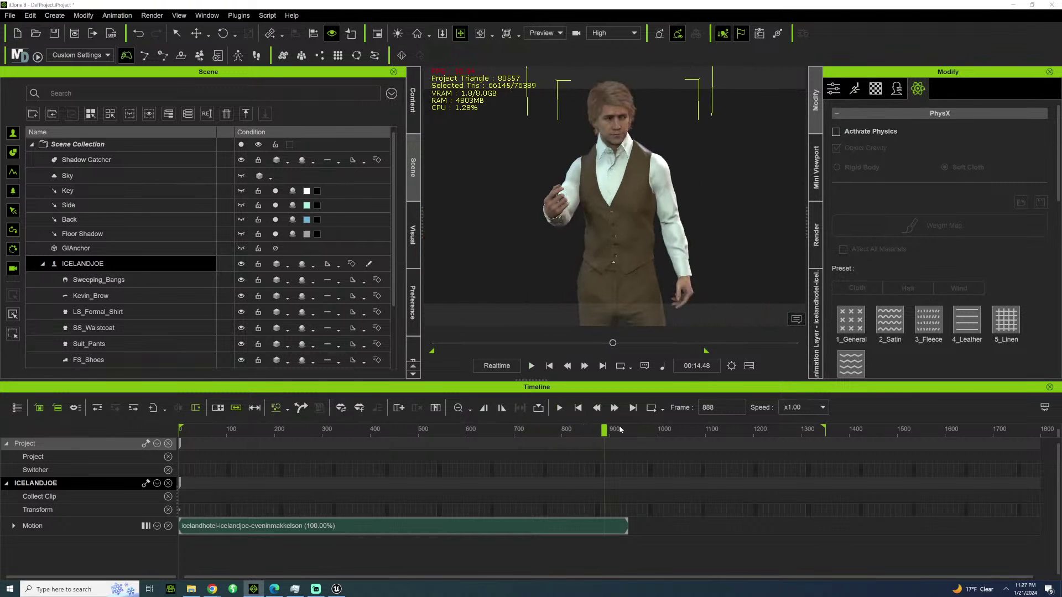
# Set the project's end frame to the end of the motion clip at frame 941 and return to the first frame.
pyautogui.moveTo(620, 429); pyautogui.dragTo(633, 427)
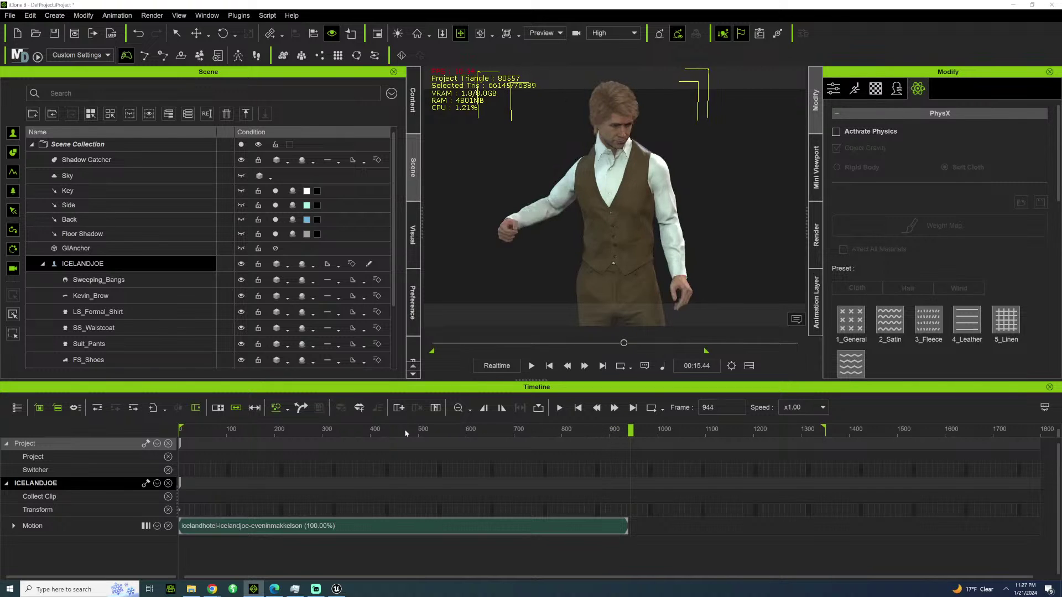
pyautogui.moveTo(601, 430); pyautogui.dragTo(631, 432)
pyautogui.click(503, 408)
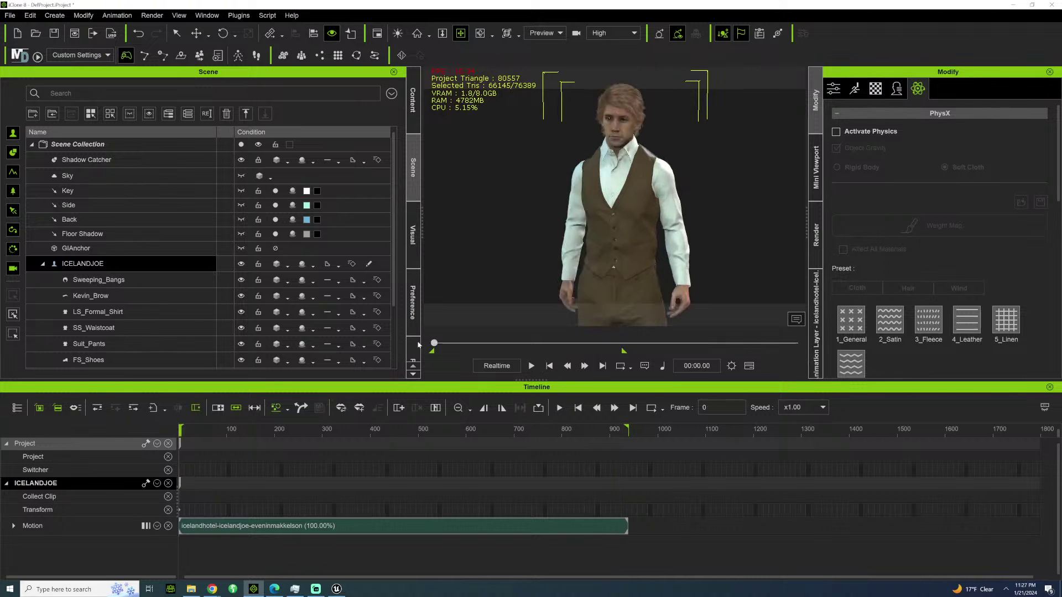
pyautogui.moveTo(434, 343); pyautogui.dragTo(471, 344)
pyautogui.moveTo(377, 341); pyautogui.dragTo(354, 339)
# Set up an FBX export of ICELANDJOE with the Unreal preset at 30 FPS, covering frames 0 to 941.
pyautogui.scroll(-5, 567, 158)
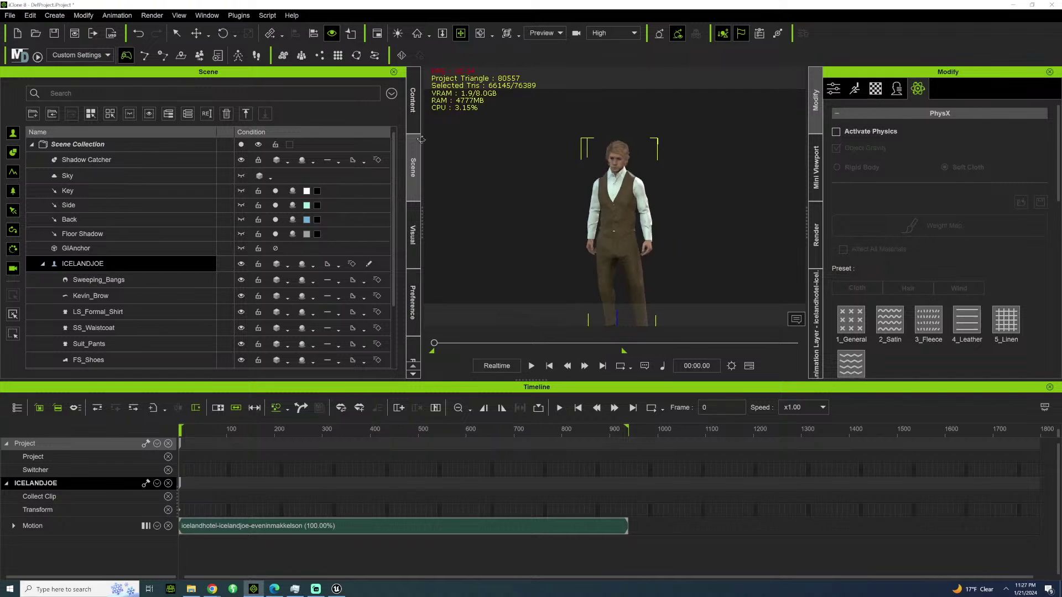
pyautogui.moveTo(569, 160); pyautogui.dragTo(394, 181, button='right')
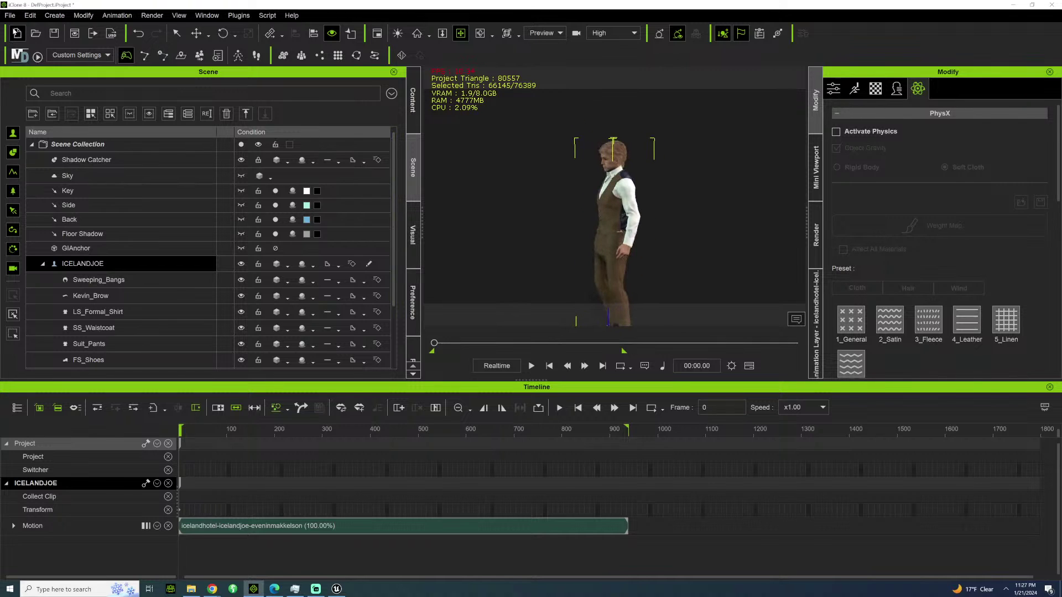
pyautogui.click(9, 17)
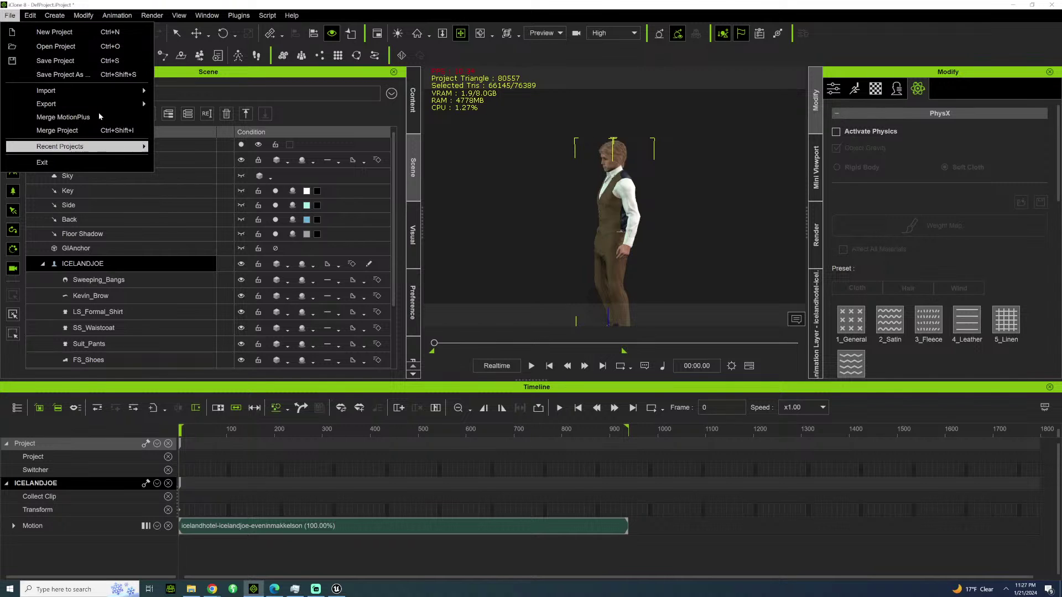
pyautogui.moveTo(51, 105)
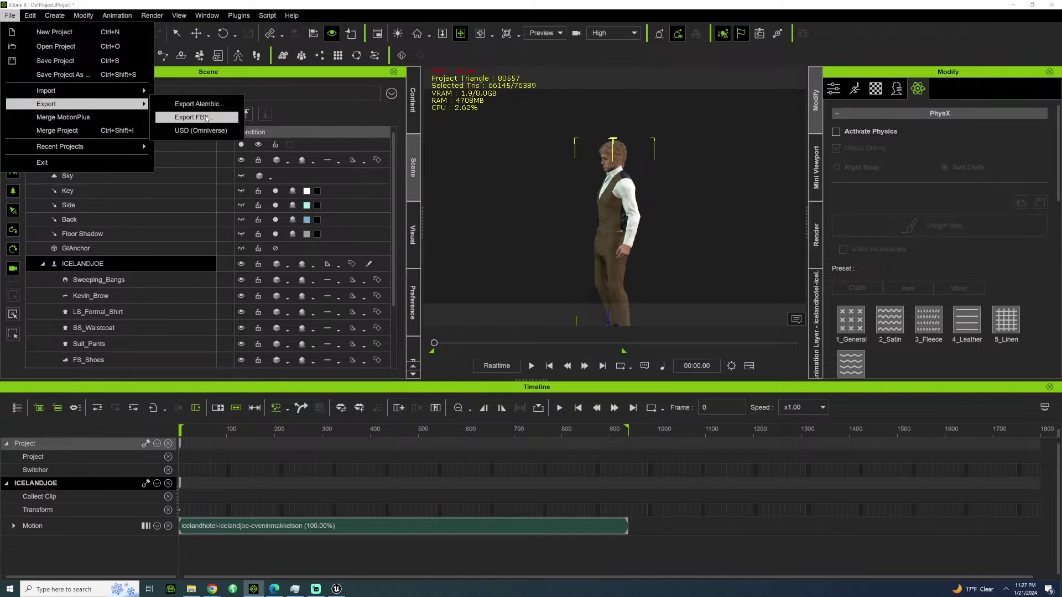
pyautogui.click(206, 117)
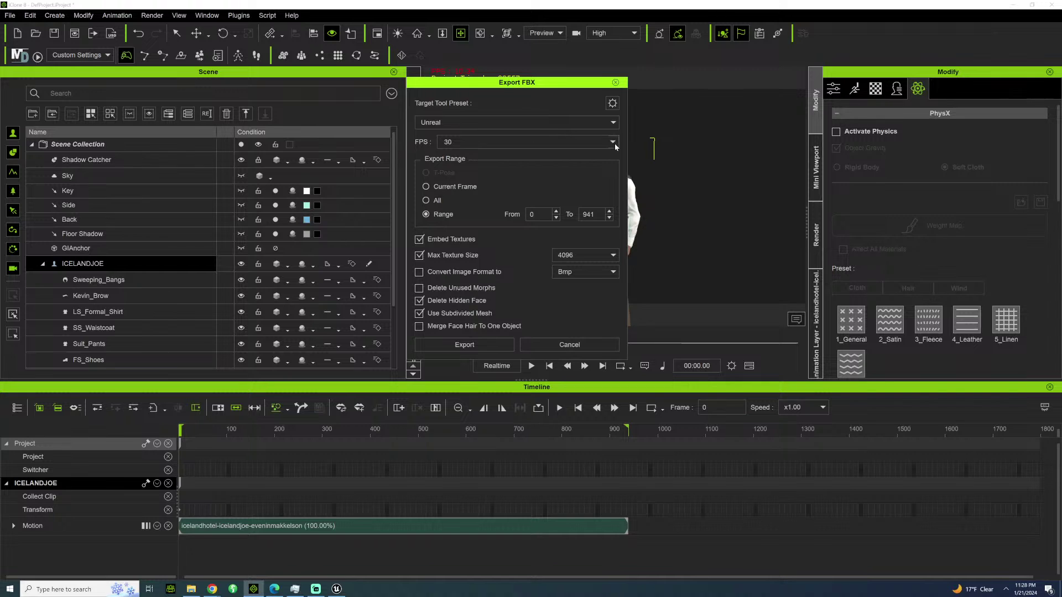
pyautogui.click(337, 589)
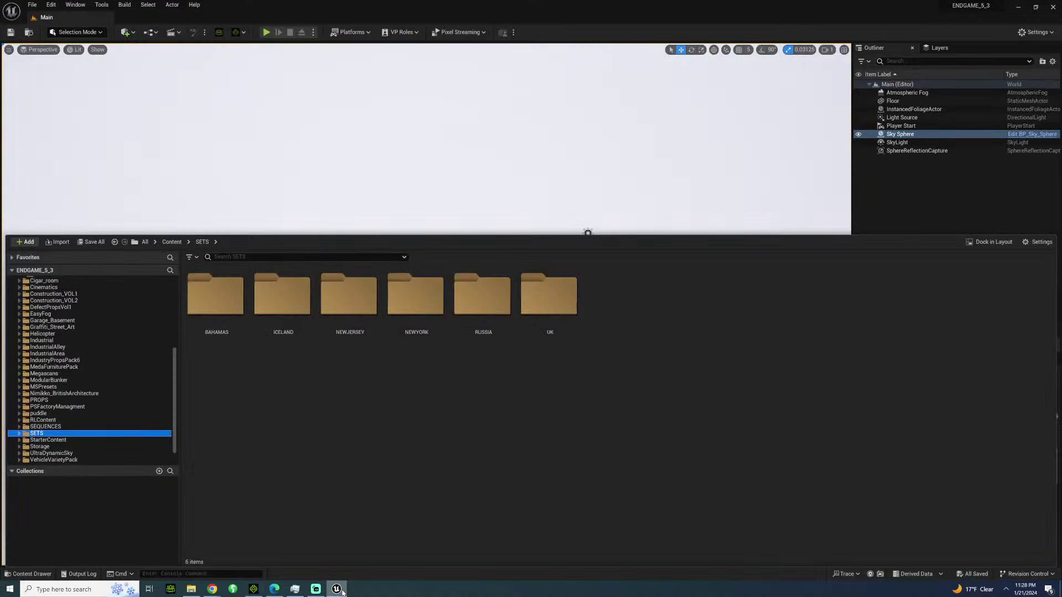
pyautogui.click(1019, 7)
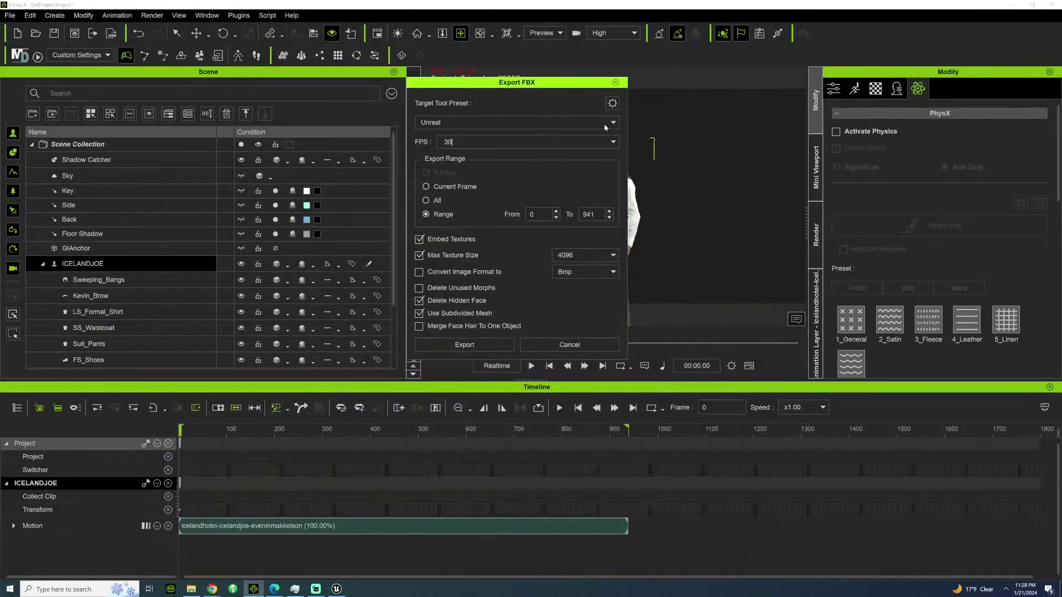
pyautogui.click(613, 142)
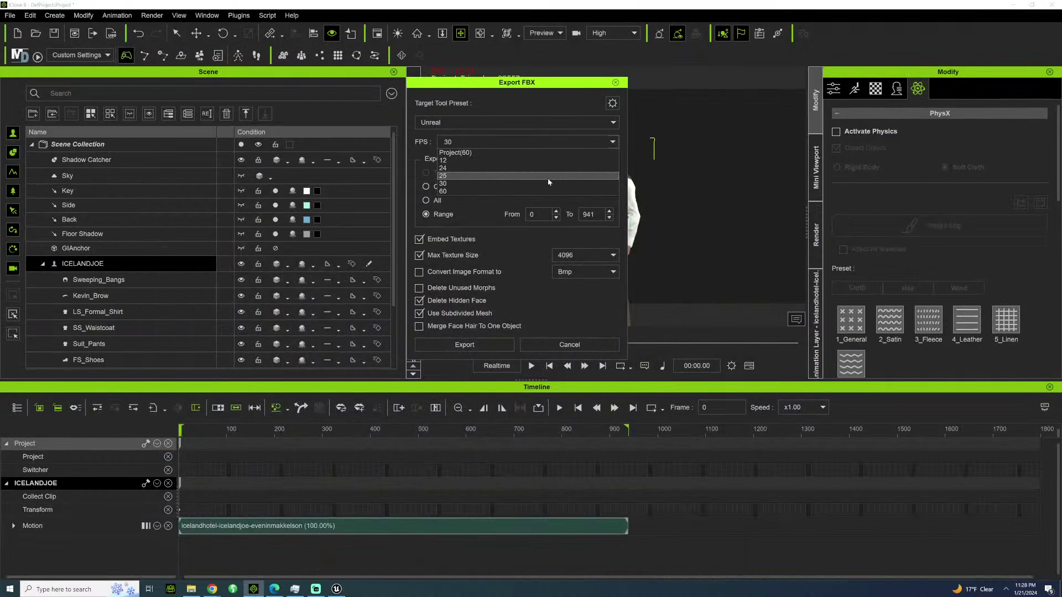
pyautogui.click(533, 193)
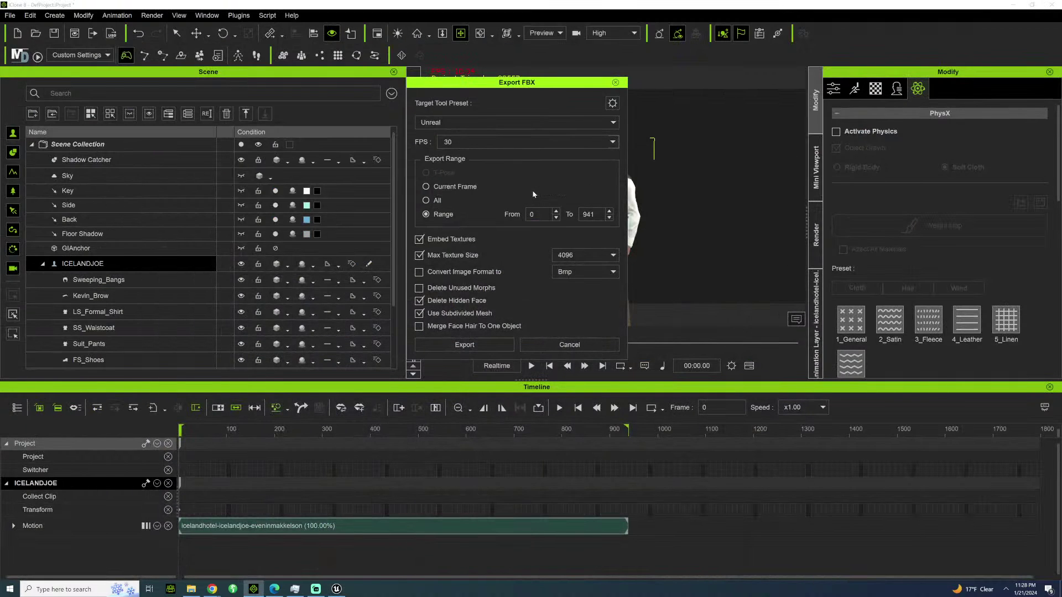
# Start the FBX export and create an ICELANDJOE destination folder inside ENDGAME's ANIMATIONS/ICELAND/HOTEL folder.
pyautogui.click(483, 343)
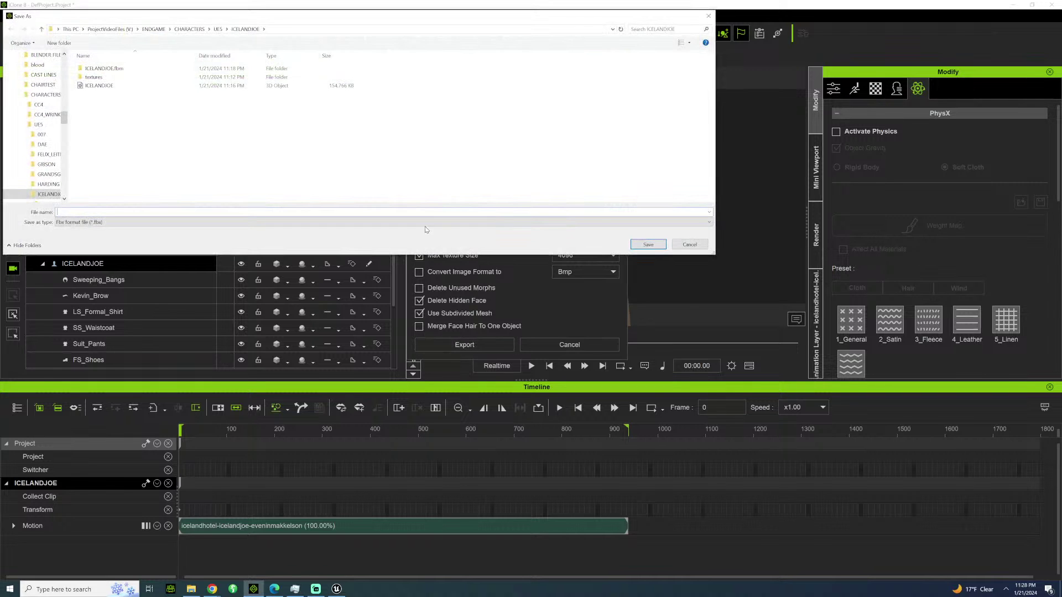
pyautogui.click(154, 29)
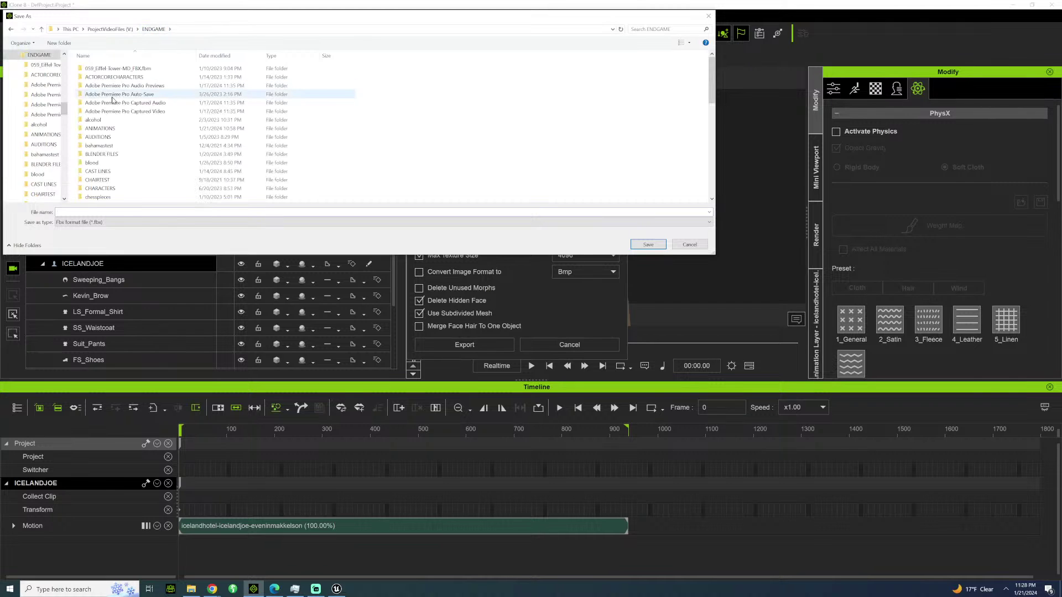
pyautogui.click(110, 130)
pyautogui.doubleClick(110, 130)
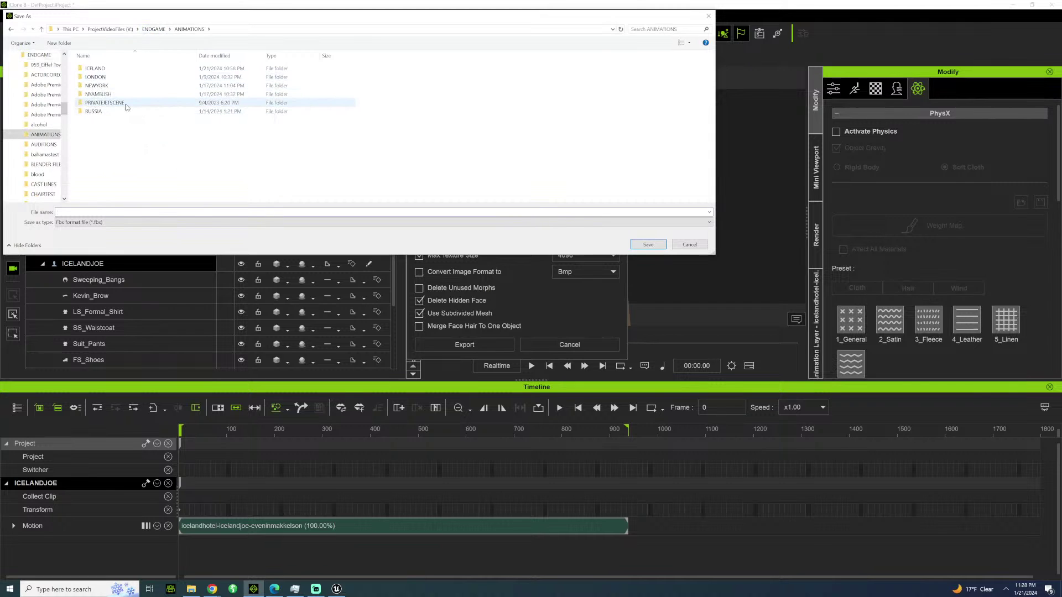
pyautogui.doubleClick(94, 69)
pyautogui.doubleClick(93, 69)
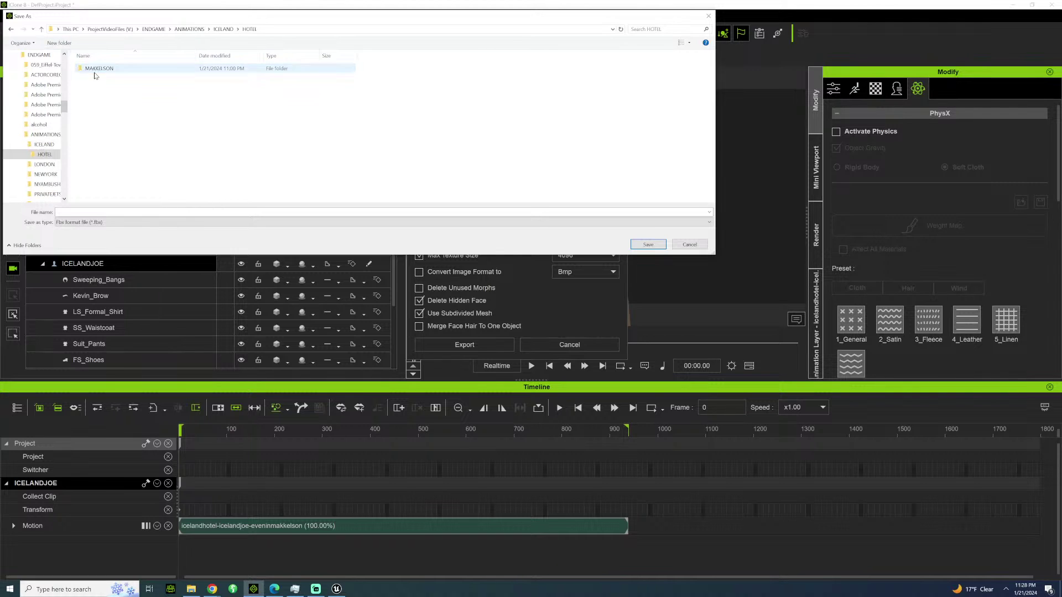
pyautogui.click(70, 45)
pyautogui.write('IC')
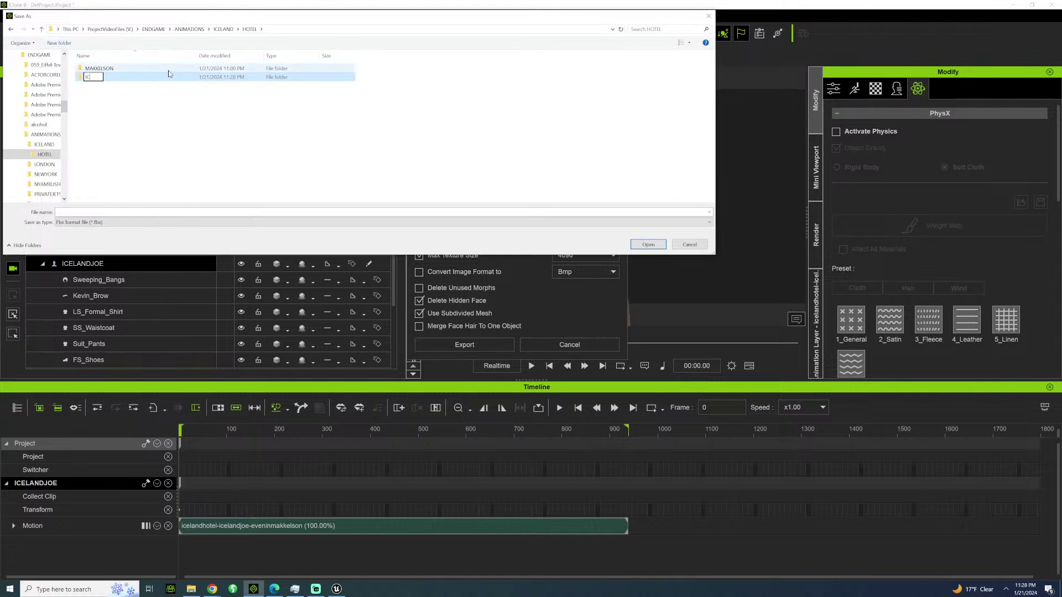
pyautogui.write('ELANDJOE')
pyautogui.press('Return')
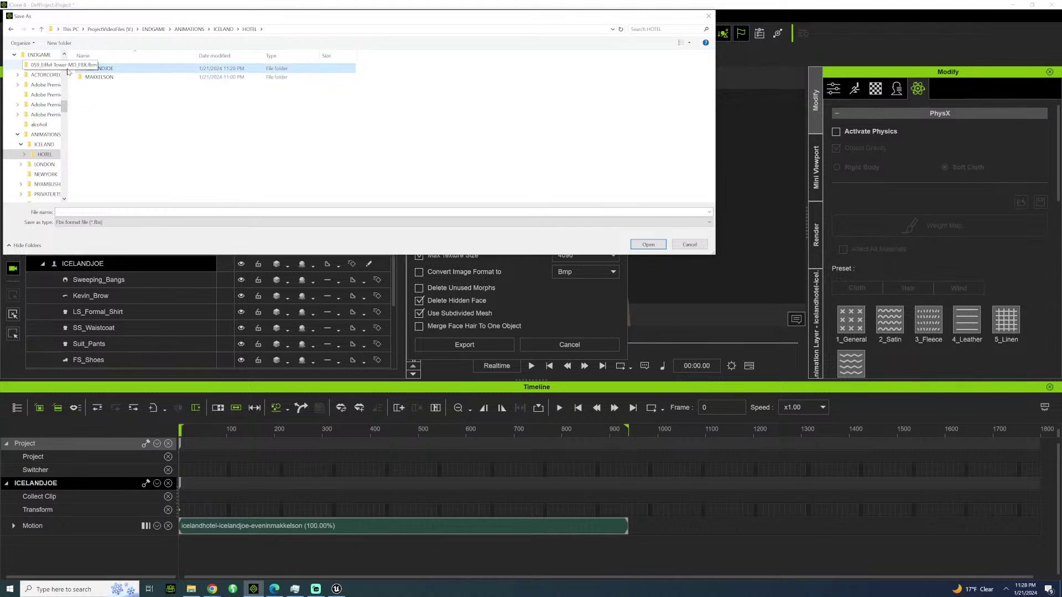
pyautogui.doubleClick(98, 69)
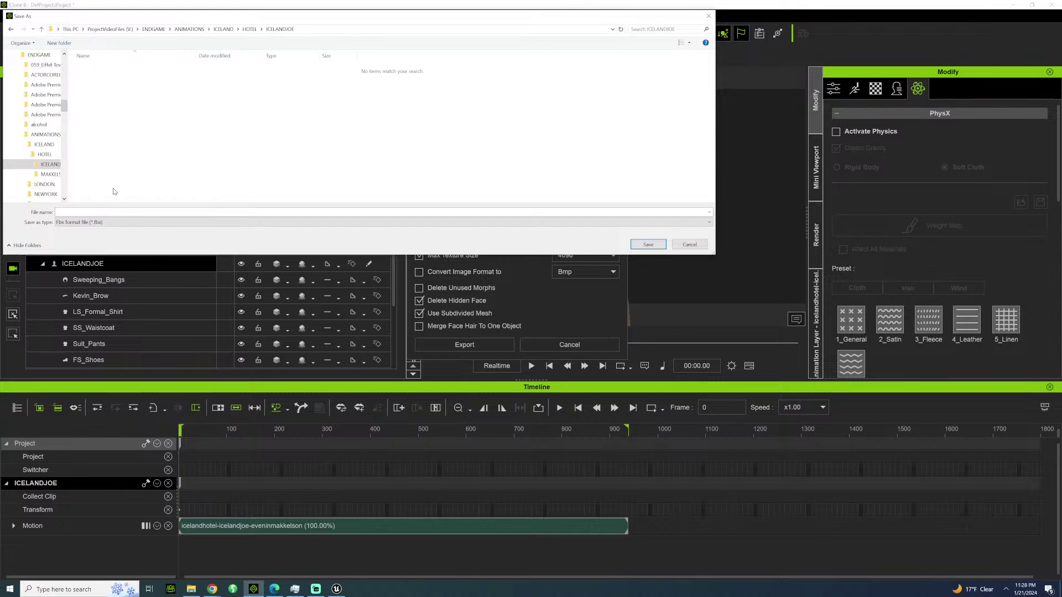
# Create a GOODEVENING subfolder inside ICELANDJOE and export the animation there as GOODEVENINGMRMAKKELSON.
pyautogui.click(57, 46)
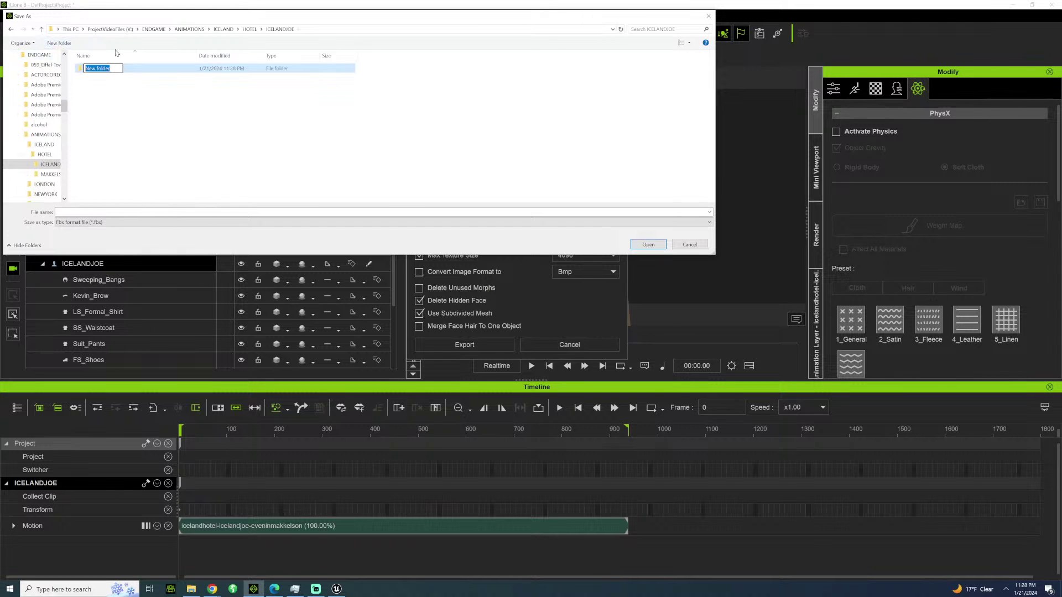
pyautogui.write('GOODEVENING')
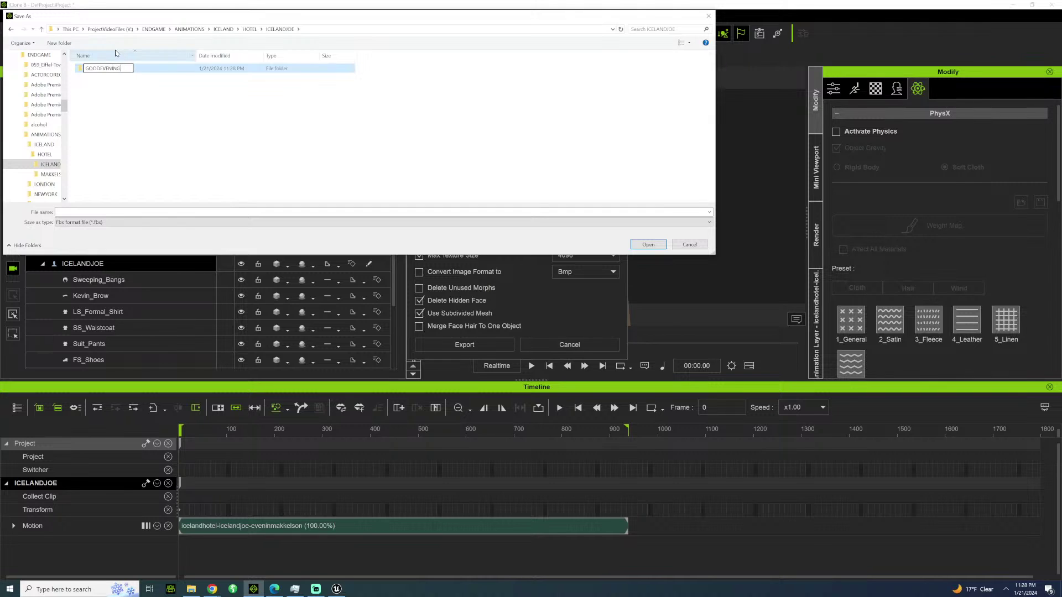
pyautogui.press('Return')
pyautogui.doubleClick(126, 74)
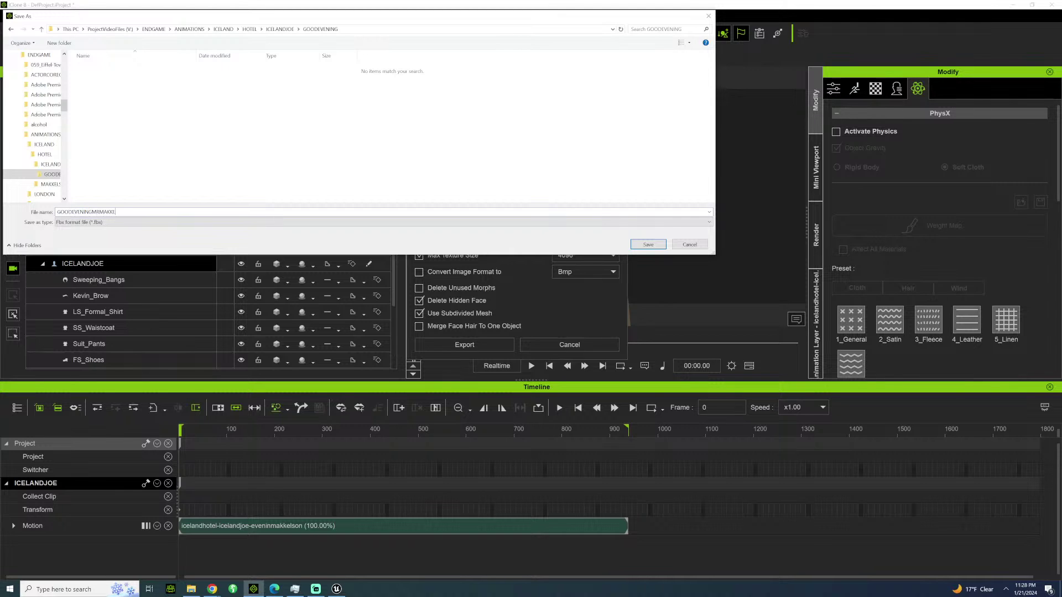
pyautogui.press('Return')
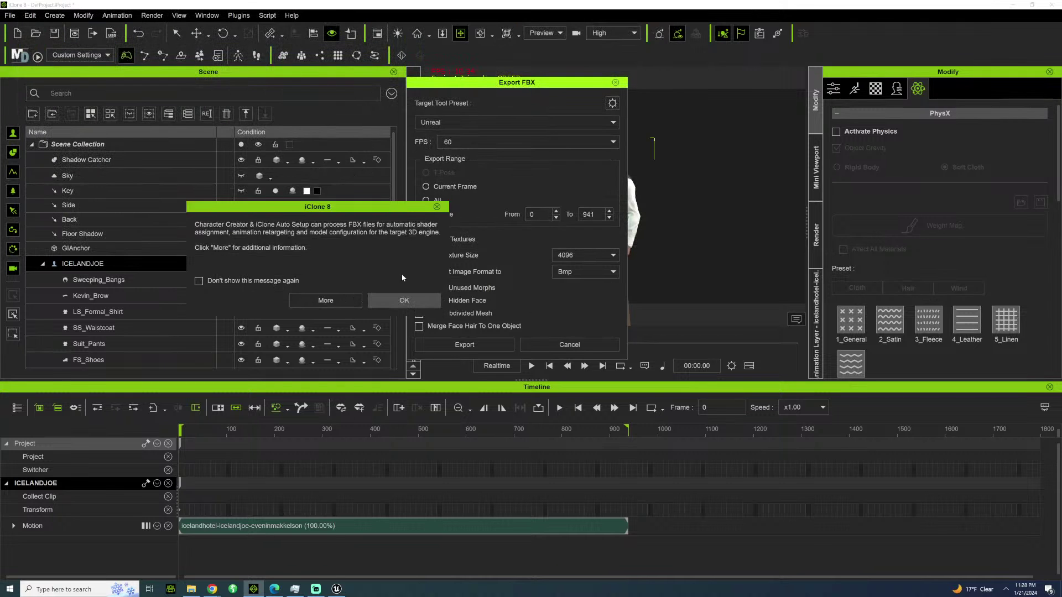
pyautogui.click(420, 301)
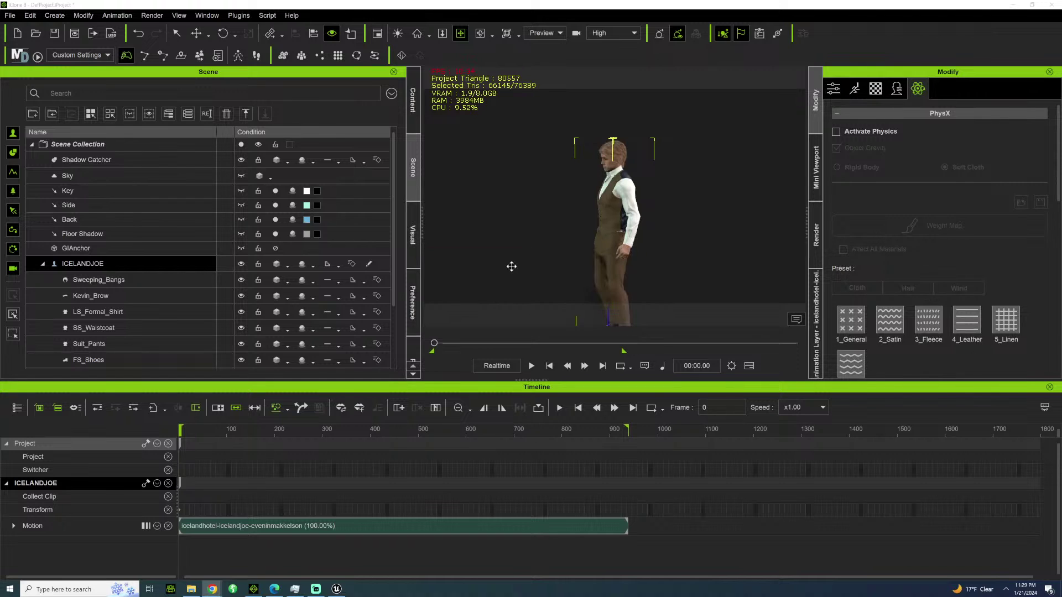
# Close iClone without saving the project and switch to the ENDGAME_5_3 project in Unreal Engine.
pyautogui.click(1058, 4)
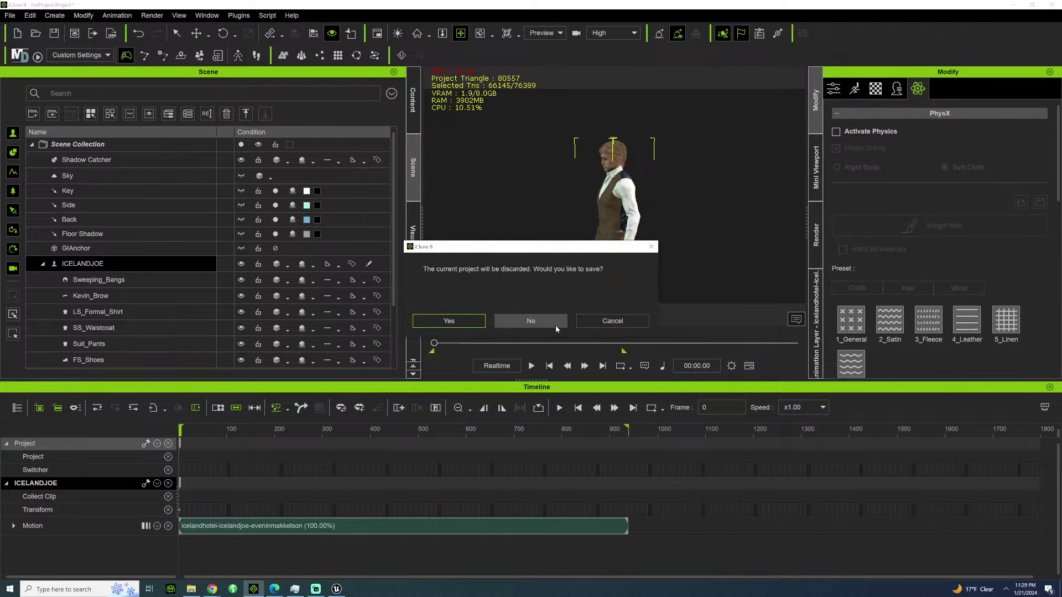
pyautogui.click(556, 326)
pyautogui.click(337, 589)
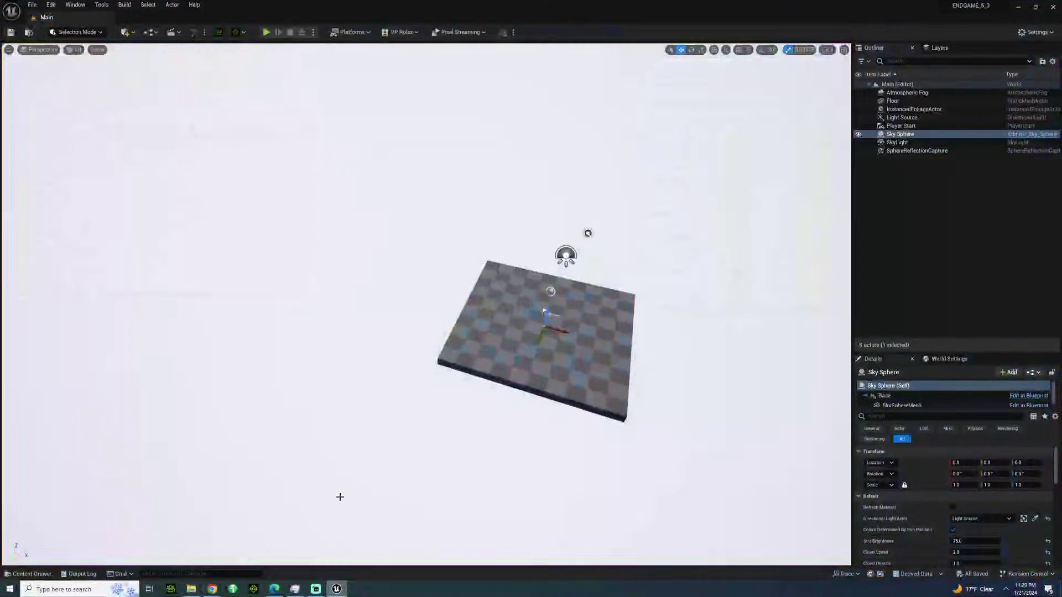
# Create a folder named ICELAND inside the project's ANIMATIONS content folder.
pyautogui.click(25, 574)
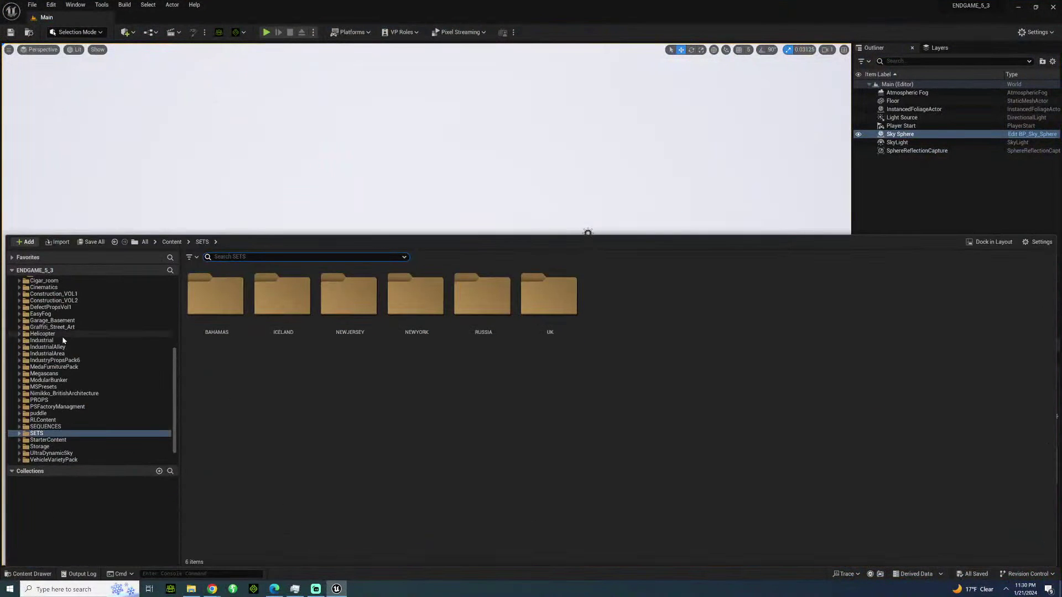
pyautogui.scroll(6, 62, 340)
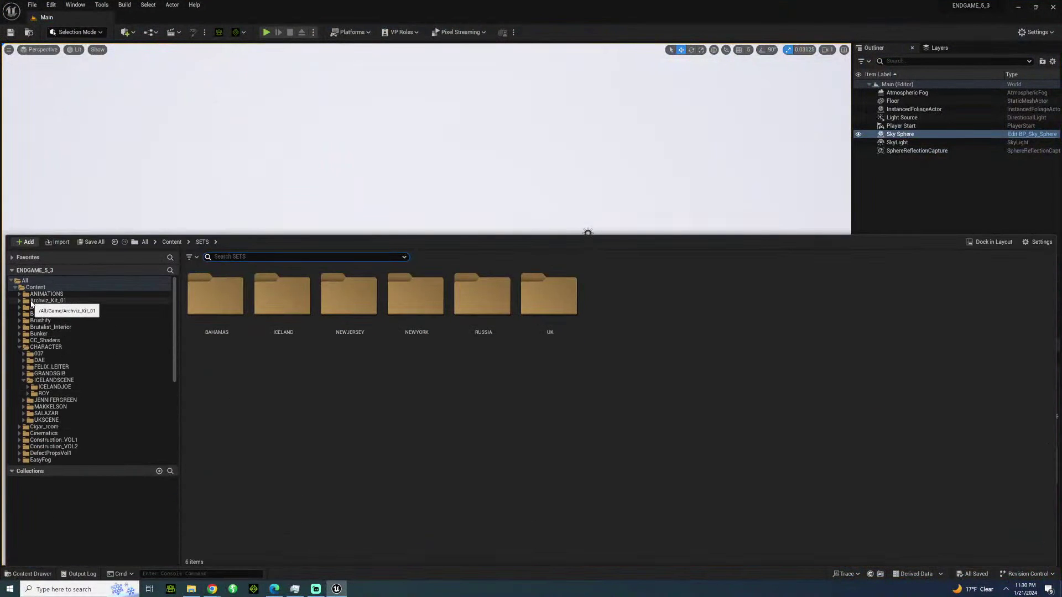
pyautogui.click(35, 287)
pyautogui.click(46, 294)
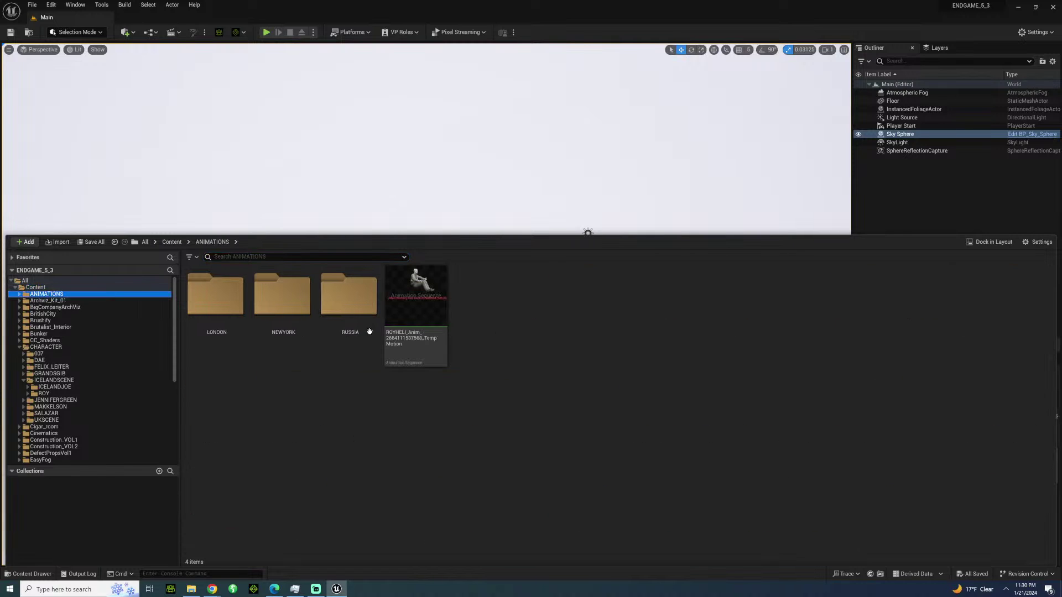
pyautogui.rightClick(554, 265)
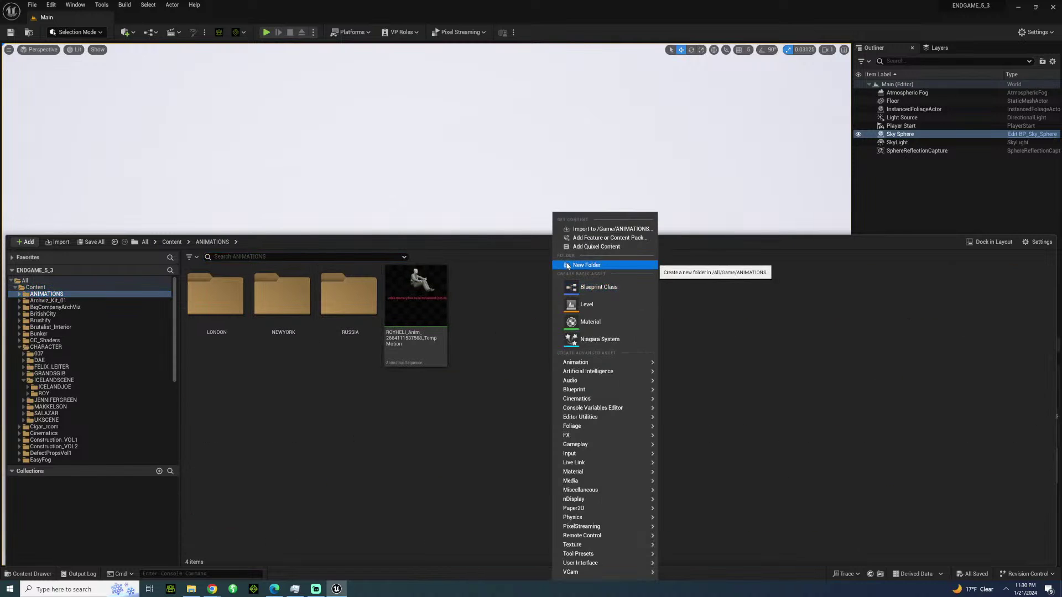
pyautogui.click(567, 265)
pyautogui.write('ICELAND')
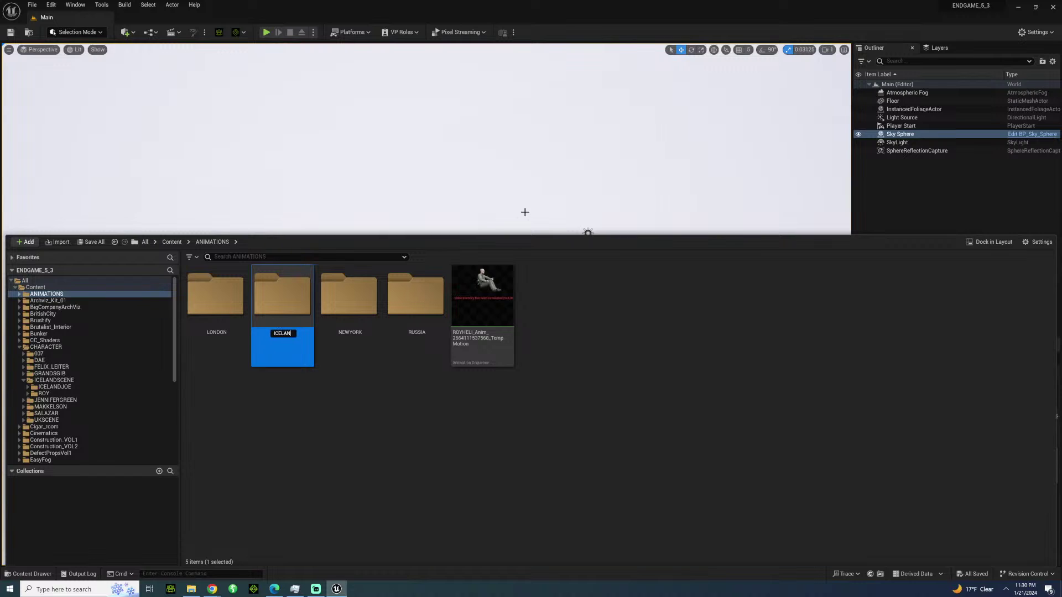
pyautogui.press('Return')
# Move the loose ROYHELI animation sequence from ANIMATIONS into the ICELAND folder and open that folder.
pyautogui.moveTo(515, 341); pyautogui.dragTo(209, 312)
pyautogui.click(227, 327)
pyautogui.doubleClick(216, 304)
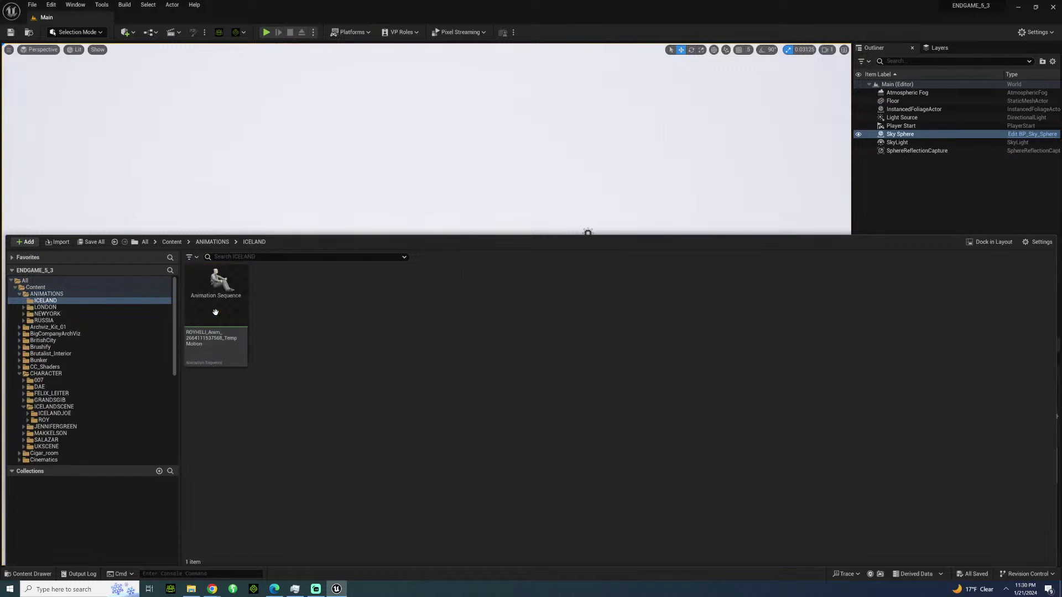
# Create a folder named ICELANDJOE inside the ICELAND animations folder and open it.
pyautogui.rightClick(299, 335)
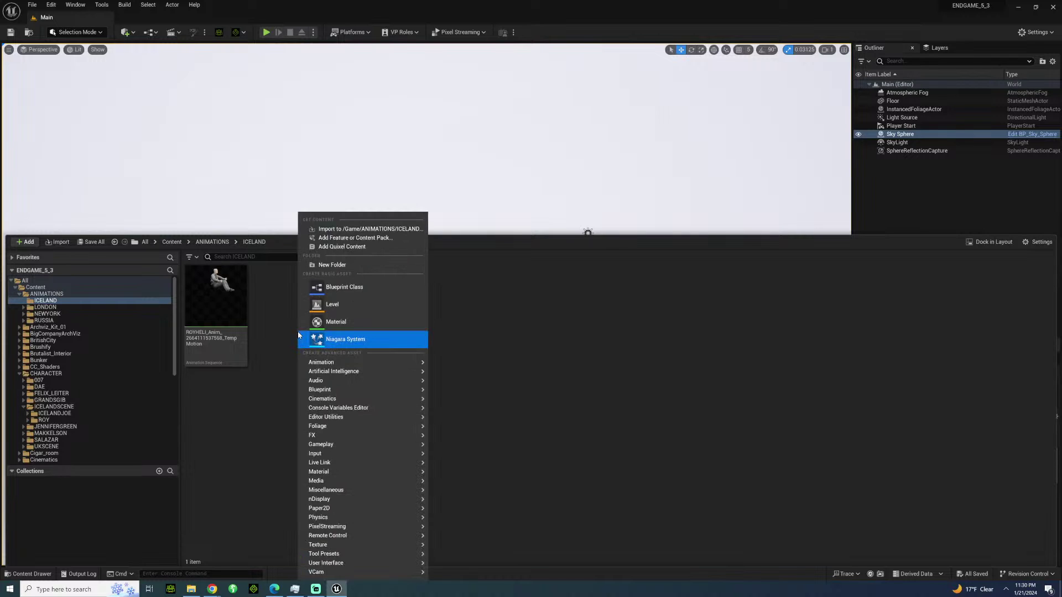
pyautogui.click(332, 264)
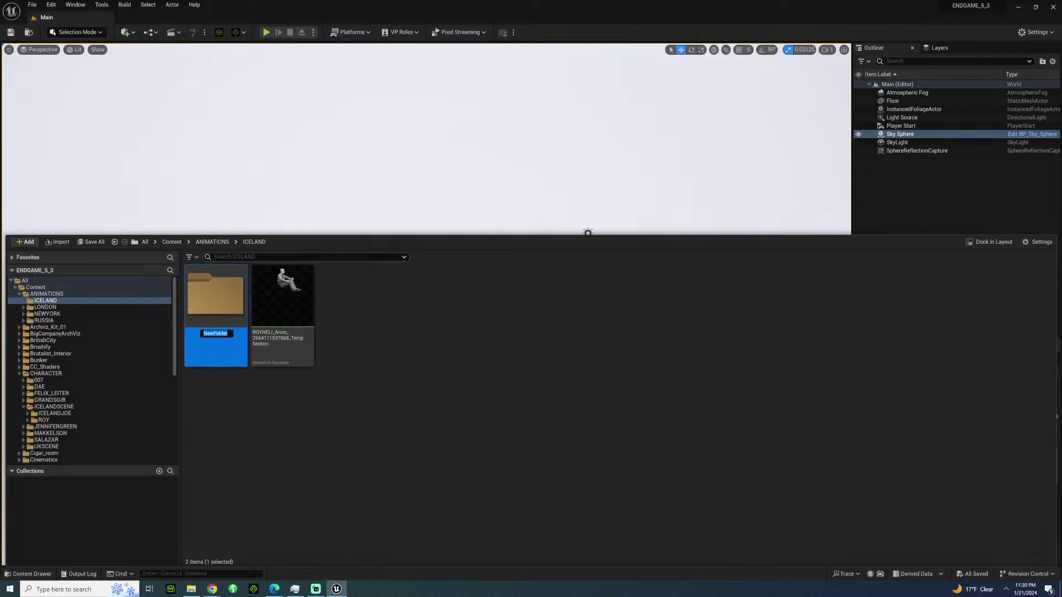
pyautogui.write('ICELANDJOE')
pyautogui.press('Return')
pyautogui.doubleClick(232, 321)
# Create a folder named GOODEVENINGMRMAKKELSON inside ICELANDJOE and open it.
pyautogui.rightClick(232, 320)
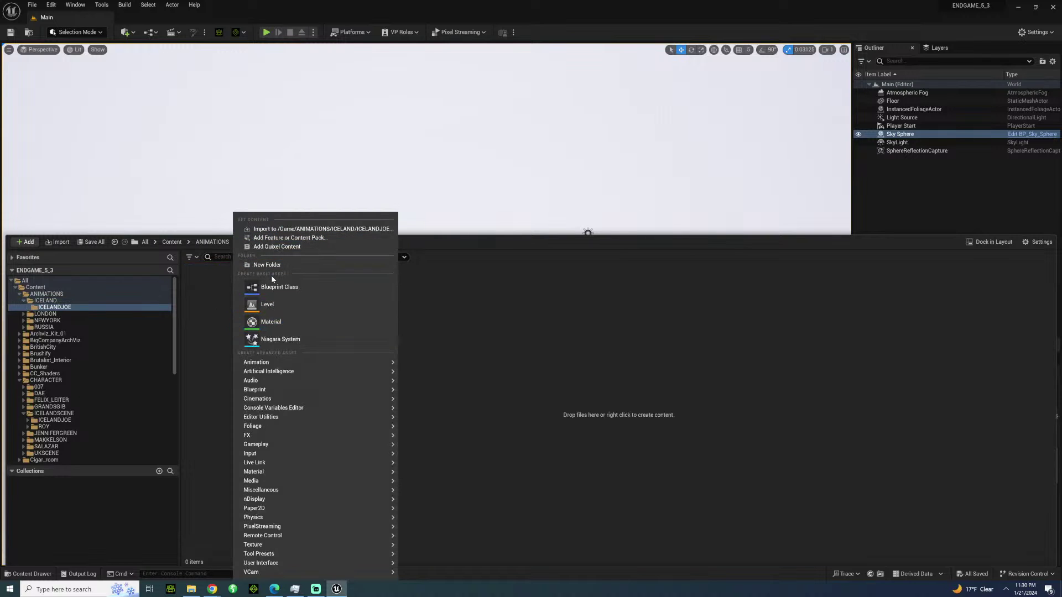
pyautogui.click(276, 266)
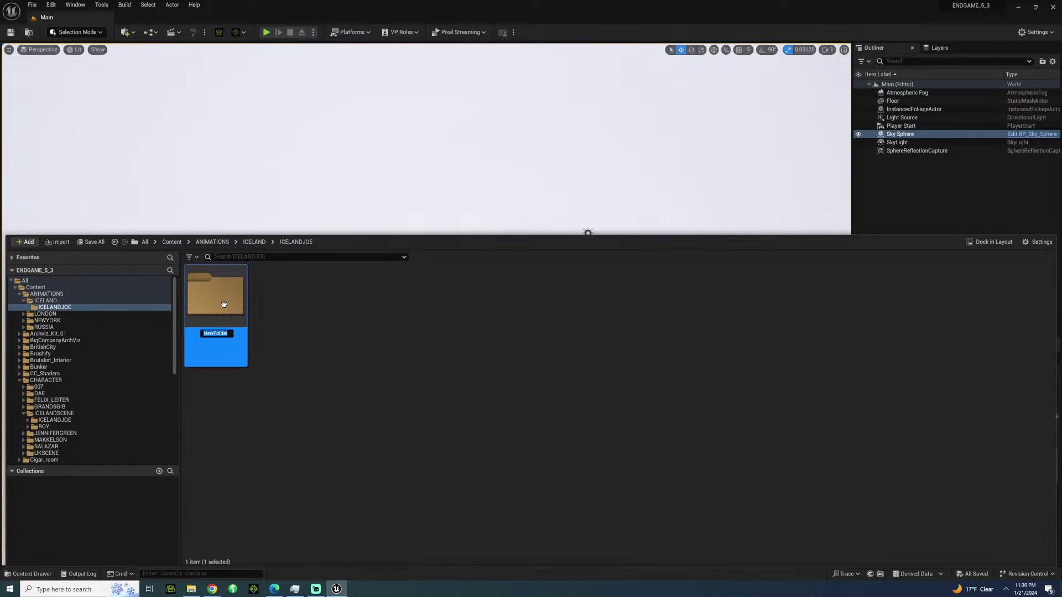
pyautogui.write('GOODE')
pyautogui.write('VEV')
pyautogui.write('INGMRK')
pyautogui.press('BackSpace')
pyautogui.write('MAKKELSON')
pyautogui.press('Return')
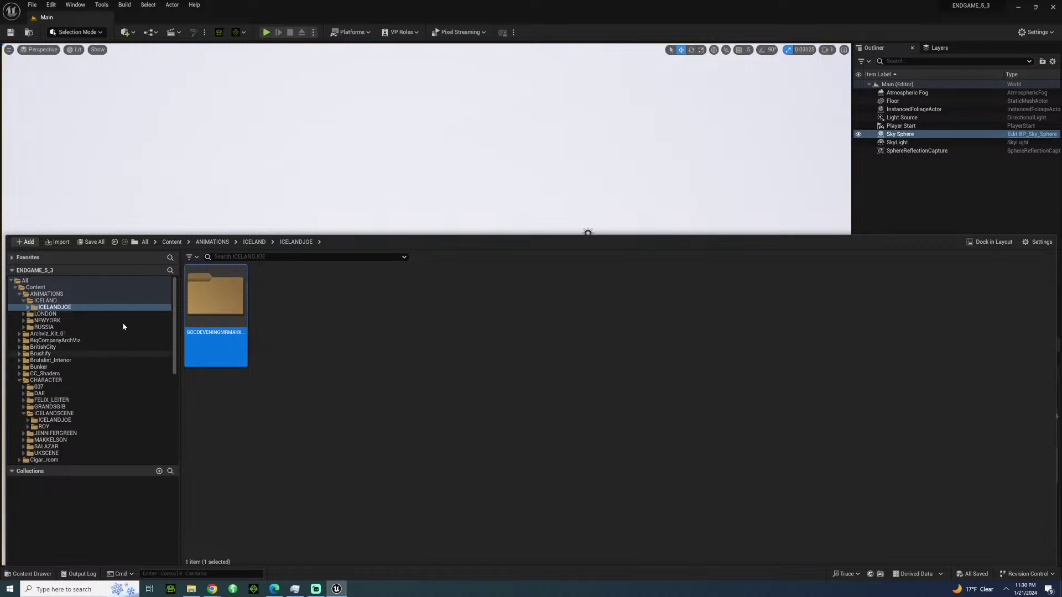
pyautogui.doubleClick(216, 296)
# Bring the GOODEVENINGMRMAKKELSON FBX from ENDGAME's ANIMATIONS/ICELAND/HOTEL/ICELANDJOE/GOODEVENING folder on disk into the open content folder for import.
pyautogui.click(191, 589)
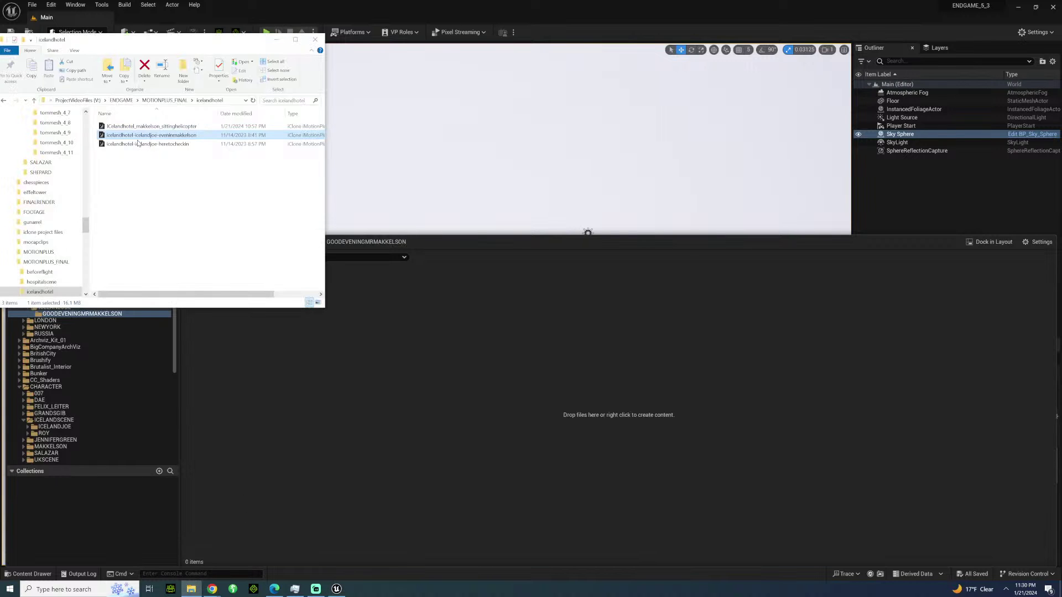
pyautogui.click(164, 101)
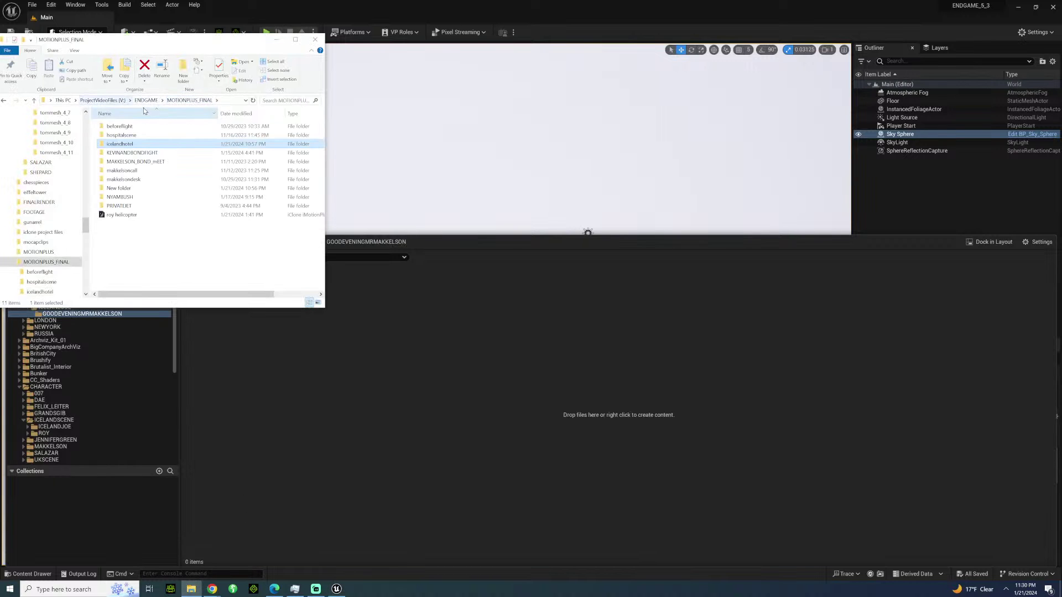
pyautogui.click(147, 100)
pyautogui.scroll(2, 184, 183)
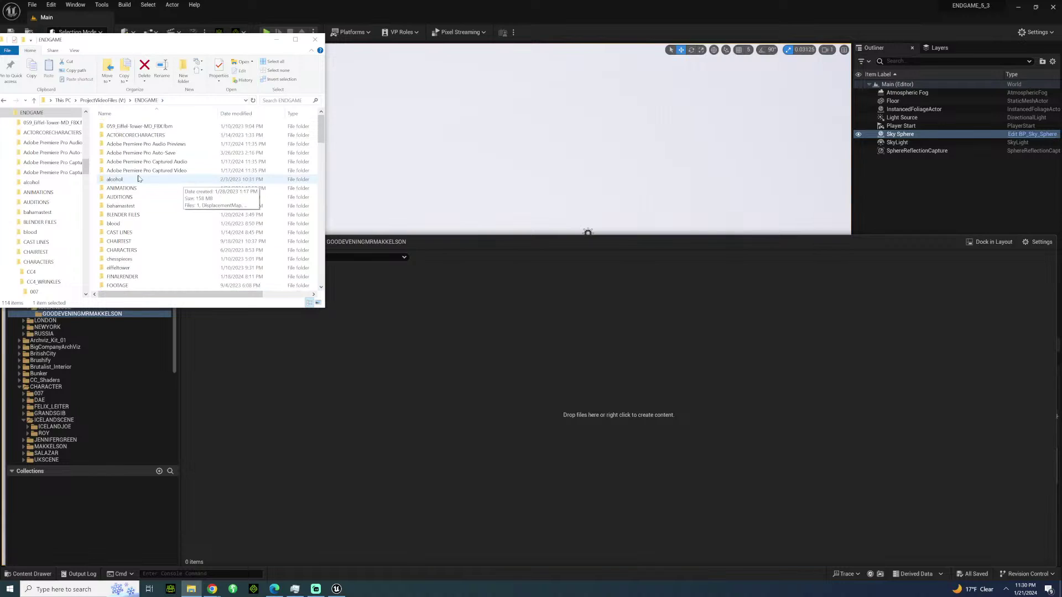
pyautogui.doubleClick(130, 188)
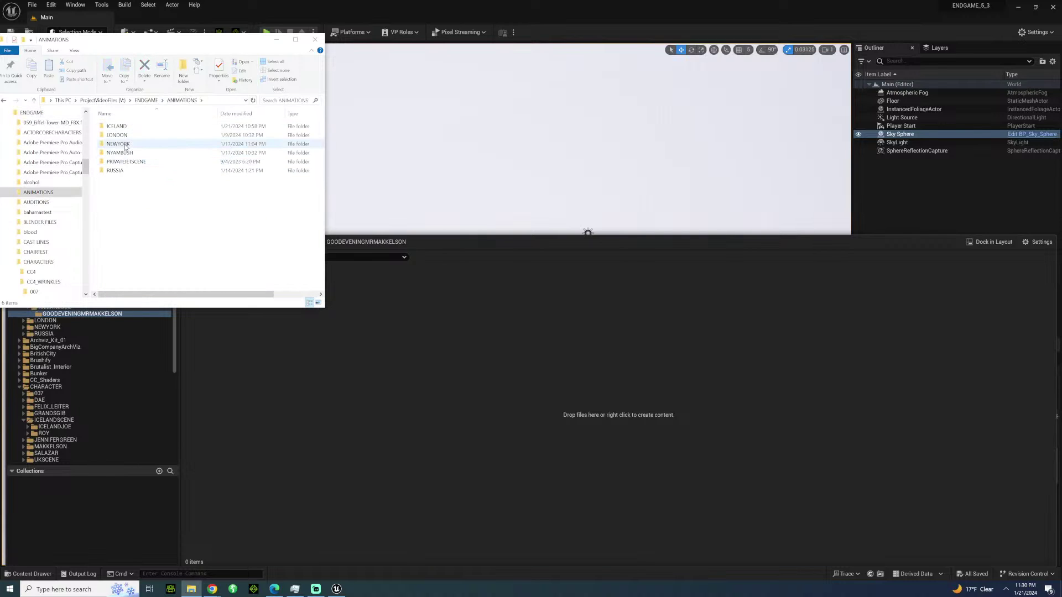
pyautogui.doubleClick(116, 127)
pyautogui.doubleClick(116, 128)
pyautogui.doubleClick(115, 127)
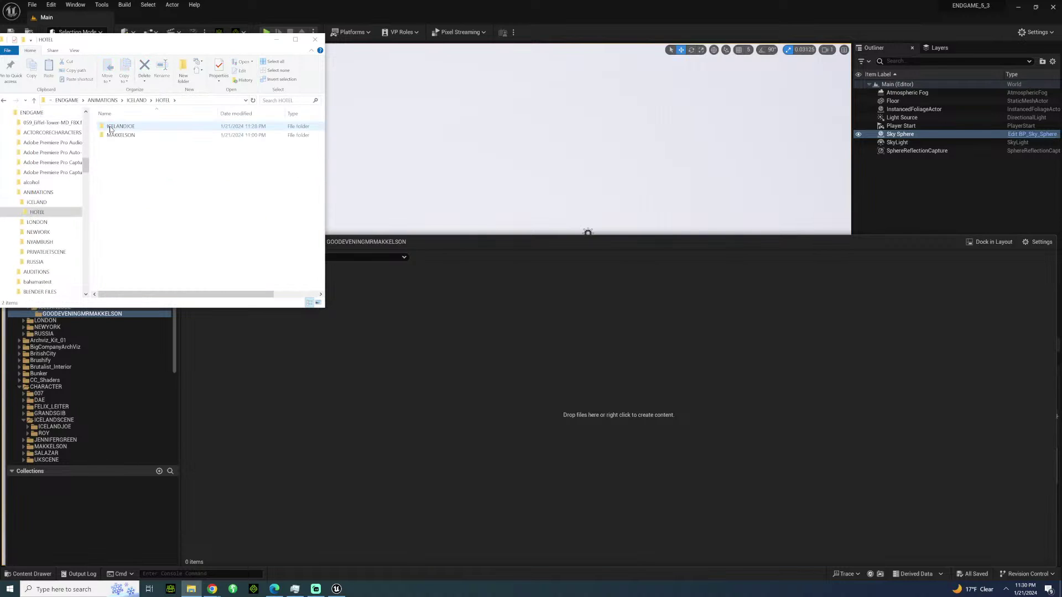
pyautogui.doubleClick(123, 126)
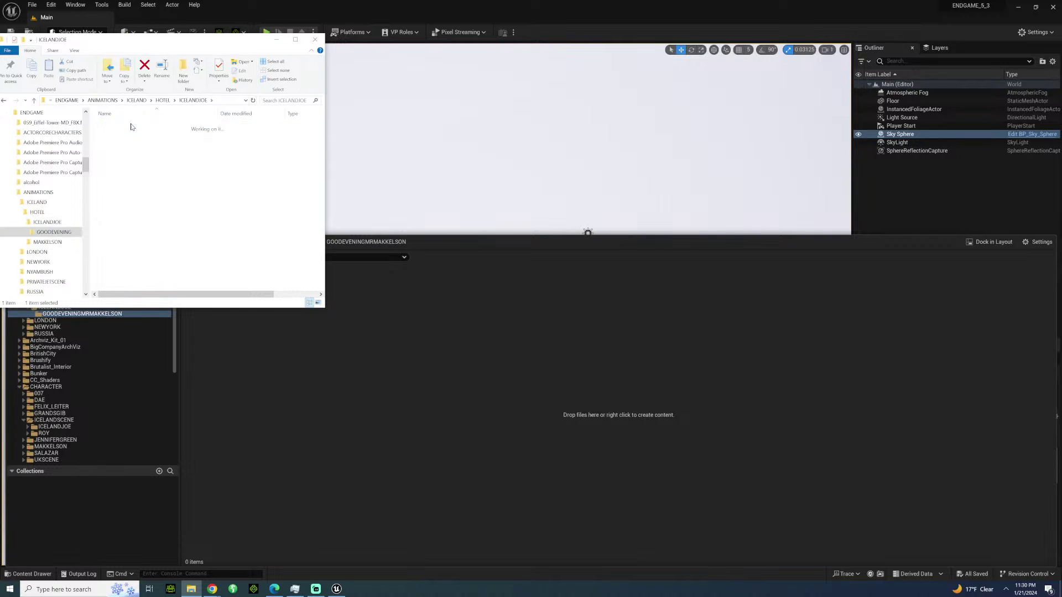
pyautogui.moveTo(124, 137); pyautogui.dragTo(409, 354)
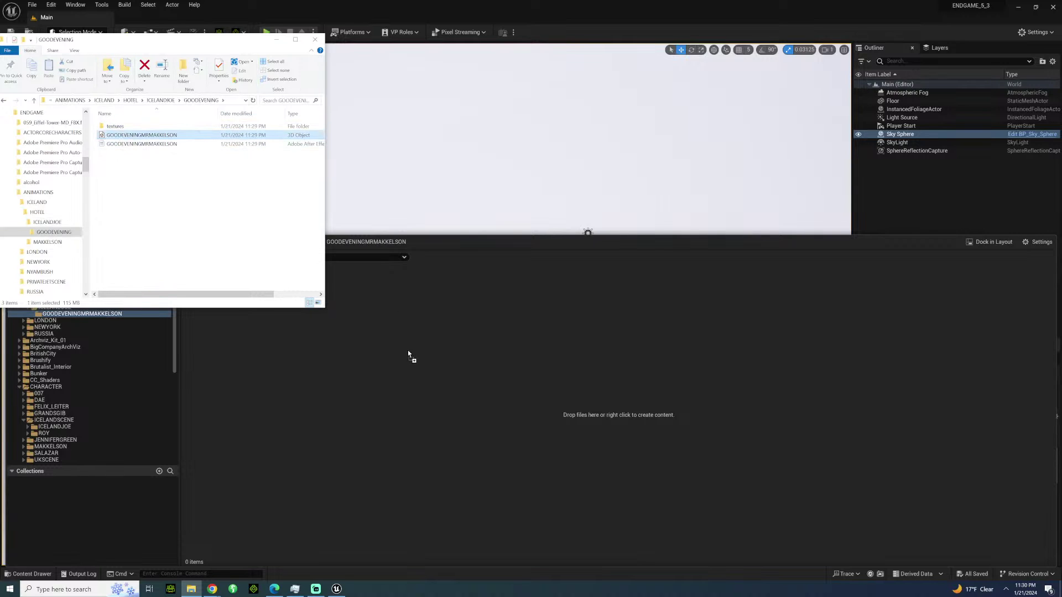
pyautogui.click(283, 42)
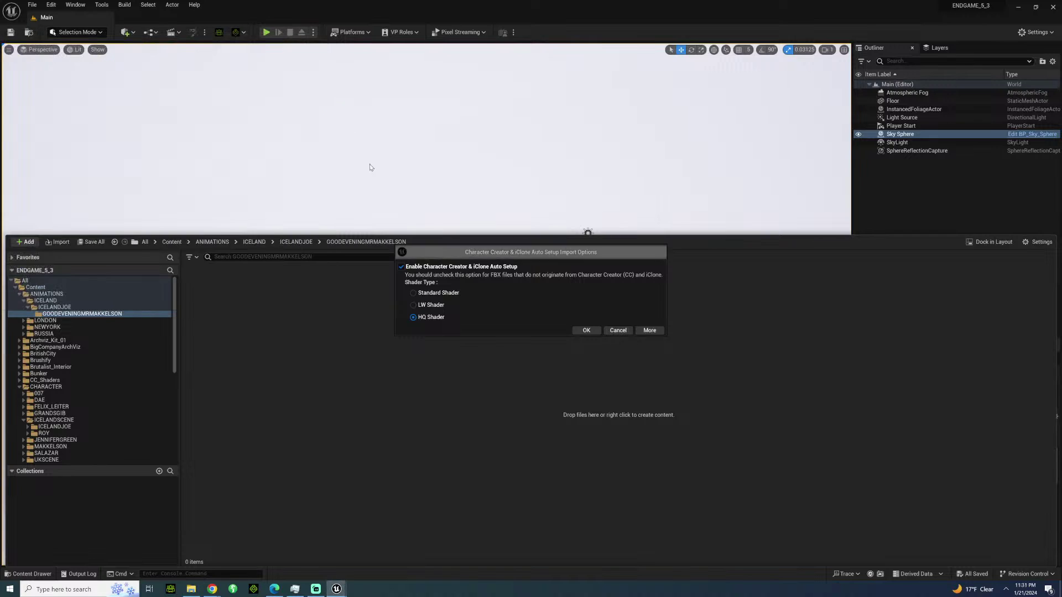
# Import the FBX with HQ Shader auto setup as animation only, with mesh import off and ICELANDJOE_Skeleton assigned, and dismiss the message log.
pyautogui.click(587, 330)
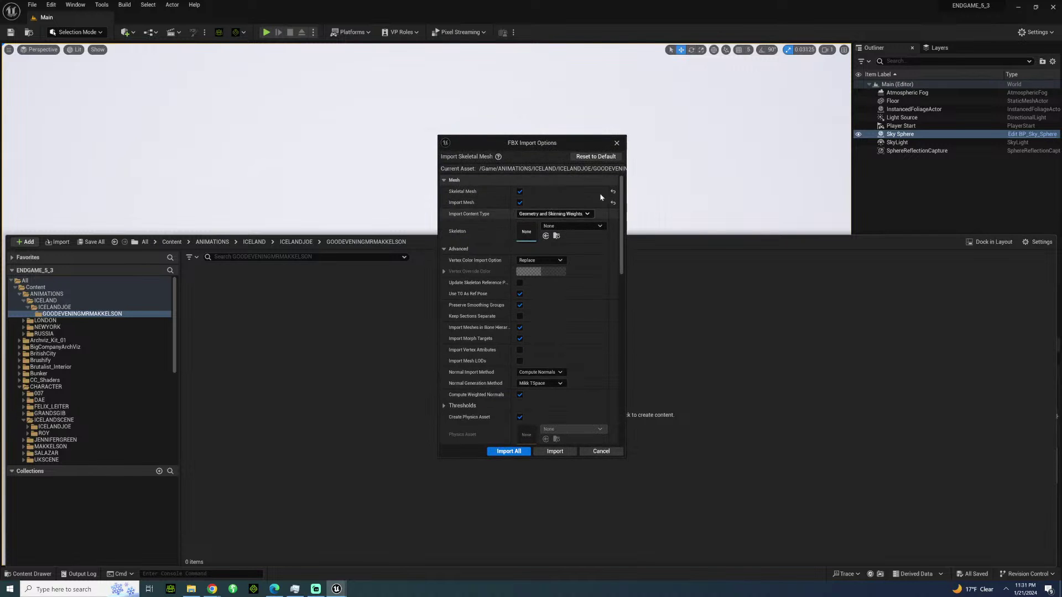
pyautogui.click(520, 202)
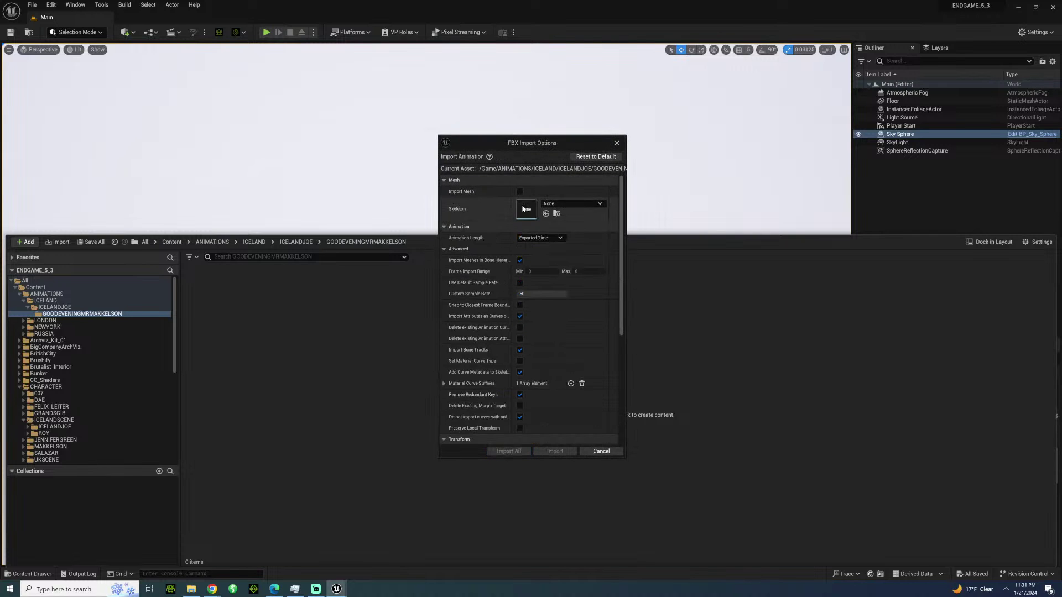
pyautogui.click(572, 203)
pyautogui.scroll(-5, 578, 326)
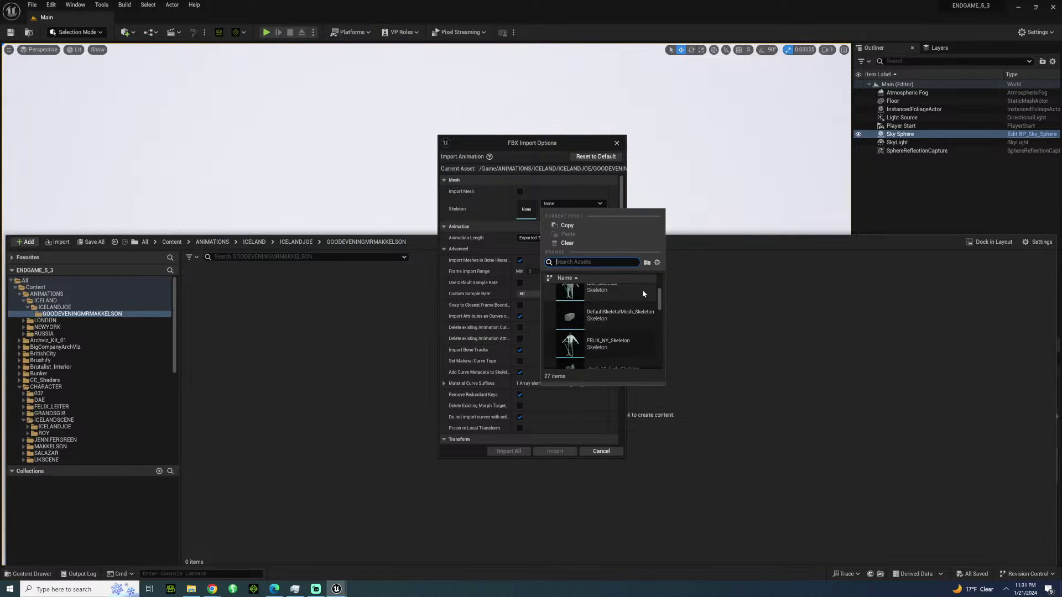
pyautogui.click(582, 343)
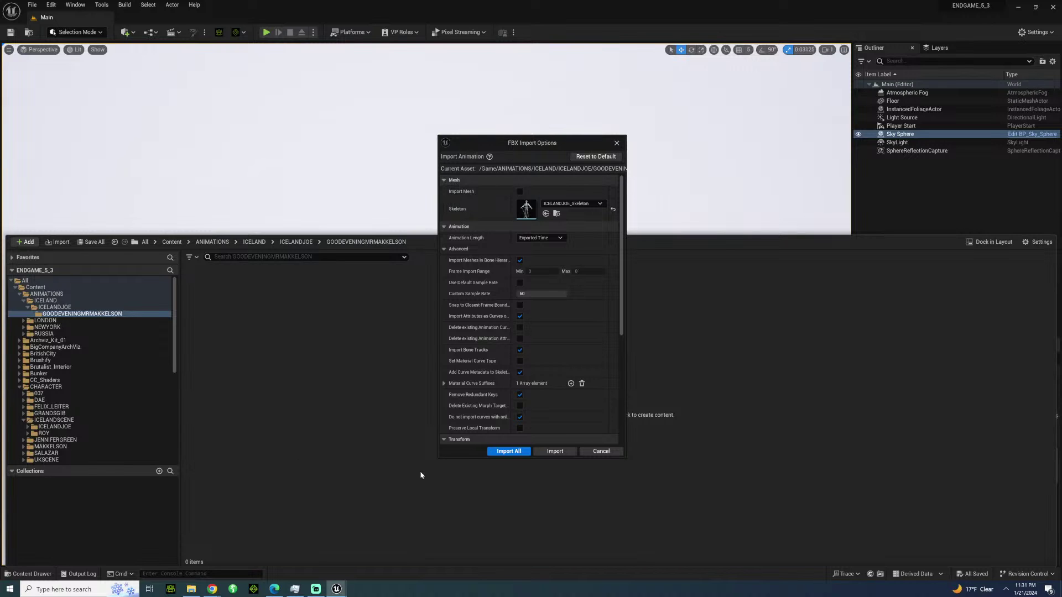
pyautogui.scroll(-3, 499, 276)
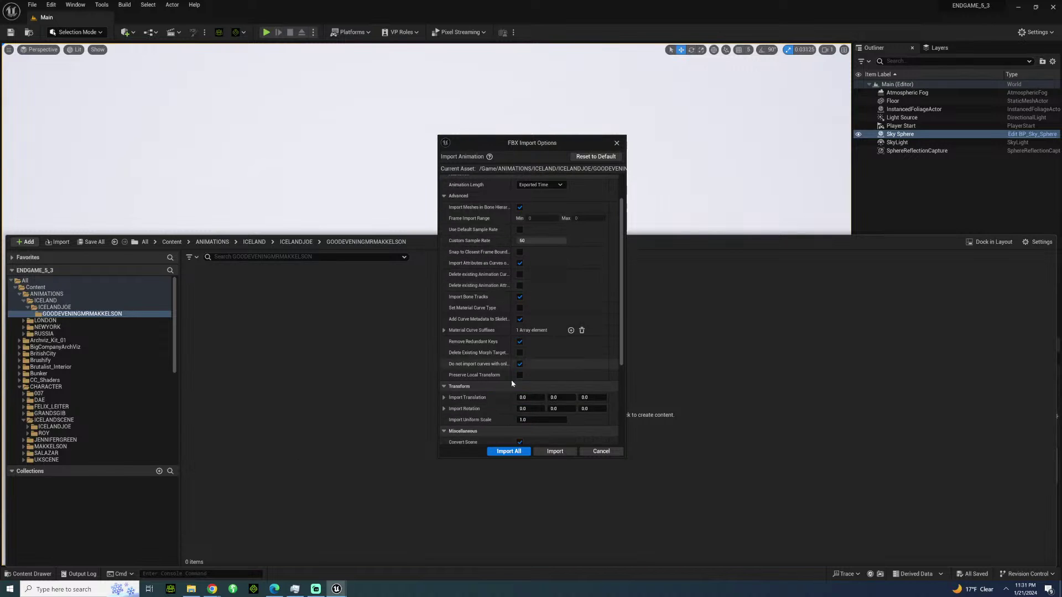
pyautogui.click(509, 451)
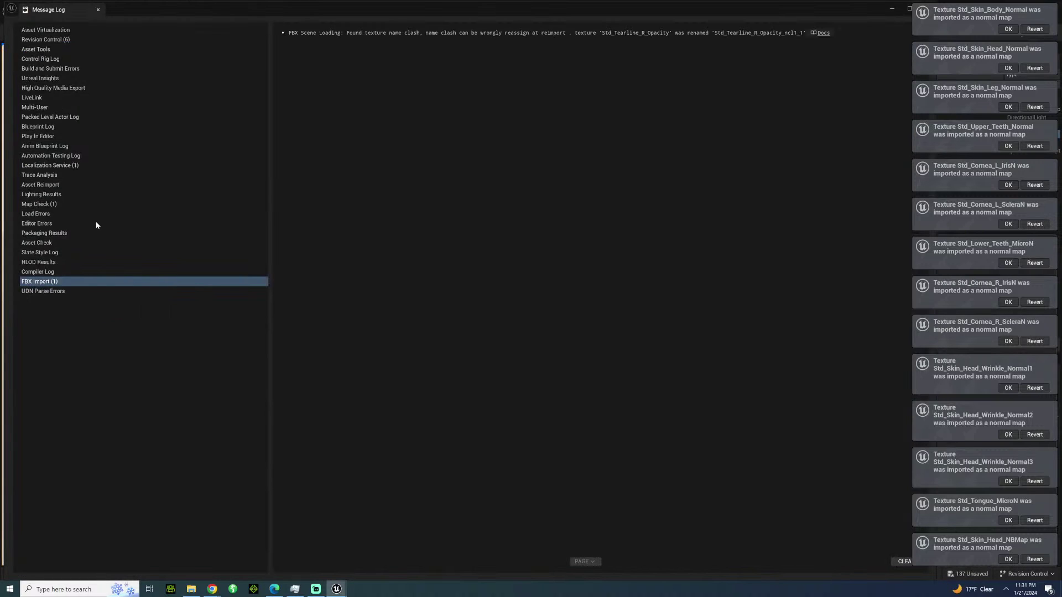
pyautogui.moveTo(782, 7); pyautogui.dragTo(593, 71)
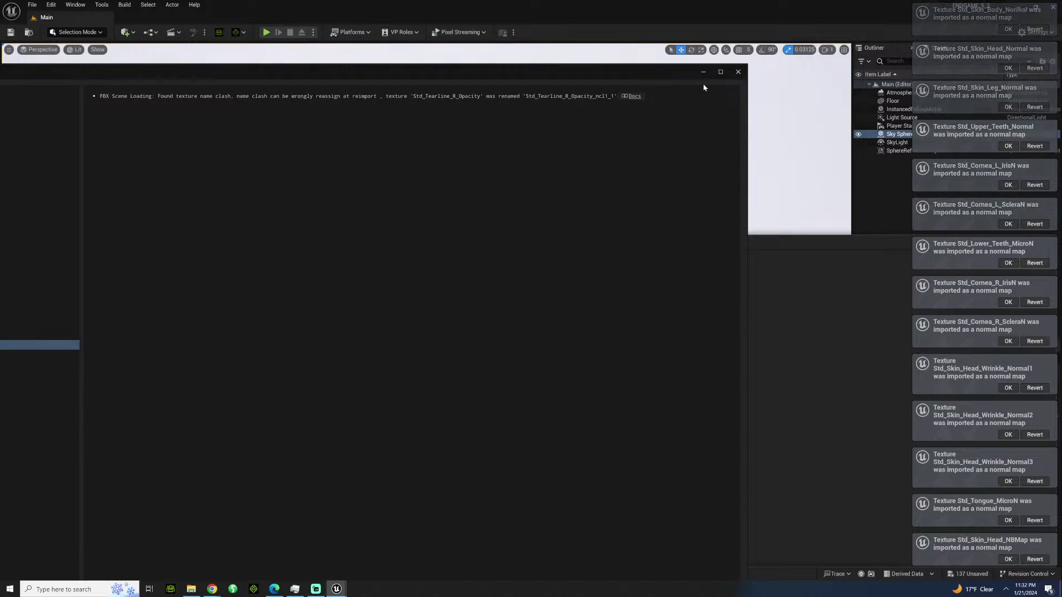
pyautogui.click(737, 72)
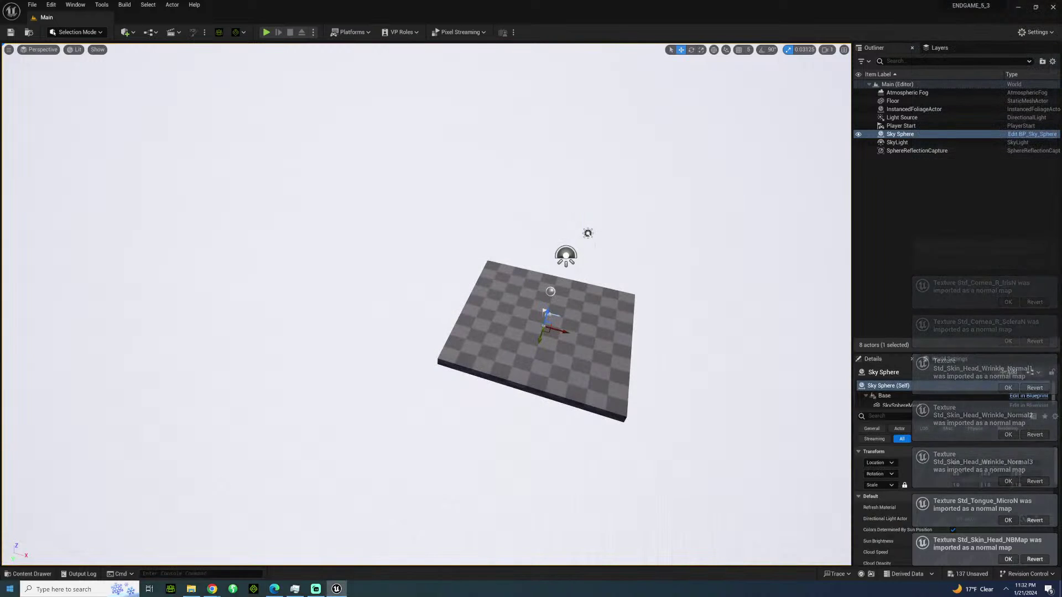
# Preview the imported GOODEVENINGMRMAKKELSON TempMotion animation sequence in its editor and close it.
pyautogui.click(21, 574)
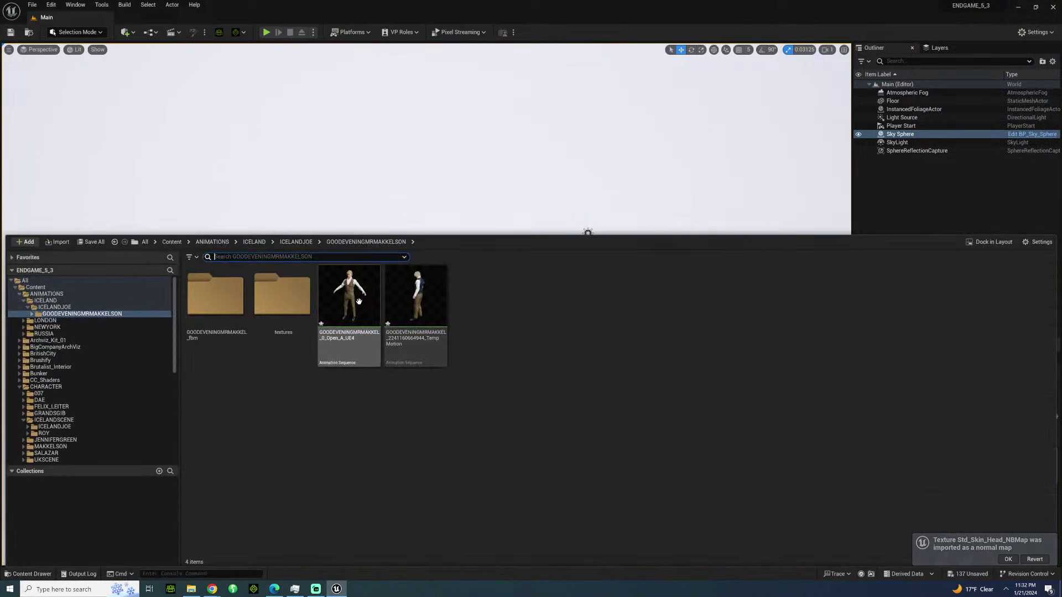
pyautogui.click(407, 302)
pyautogui.doubleClick(408, 301)
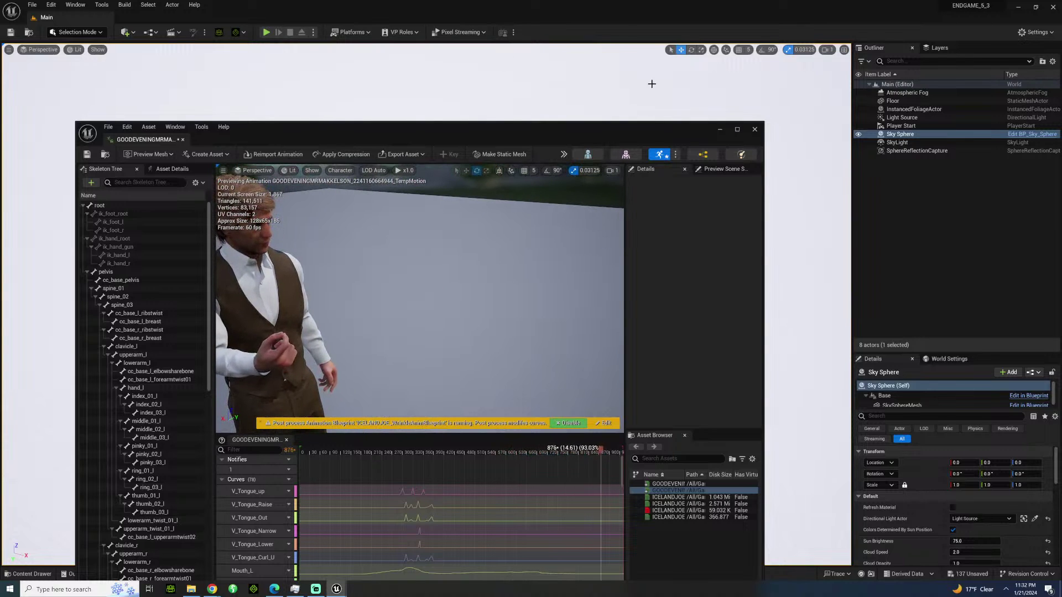
pyautogui.click(754, 128)
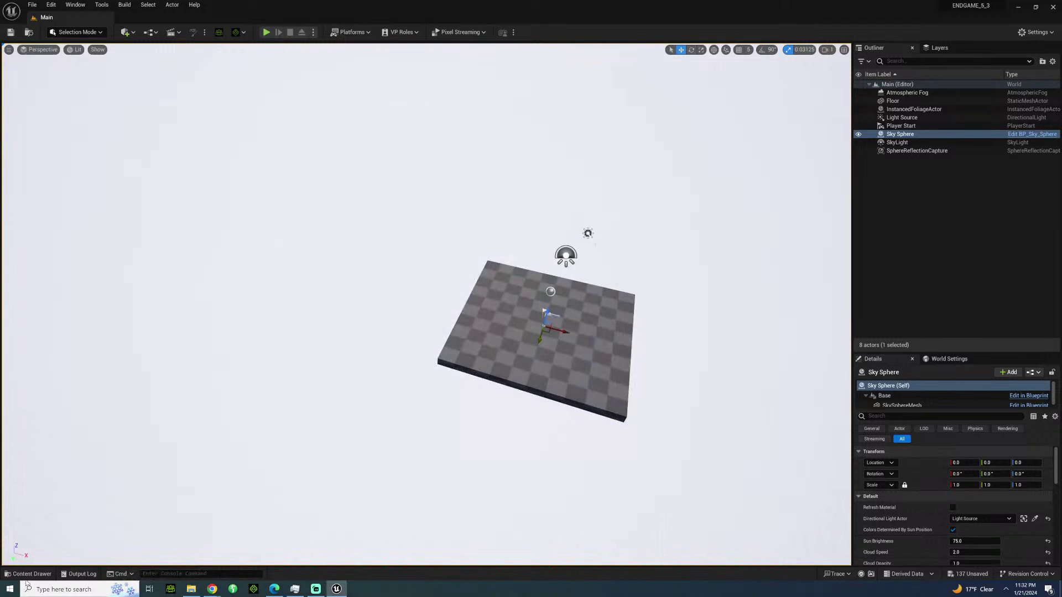
# Rename the TempMotion animation sequence as GOODEVENINGMRMAKKELSON.
pyautogui.click(29, 574)
pyautogui.moveTo(429, 290)
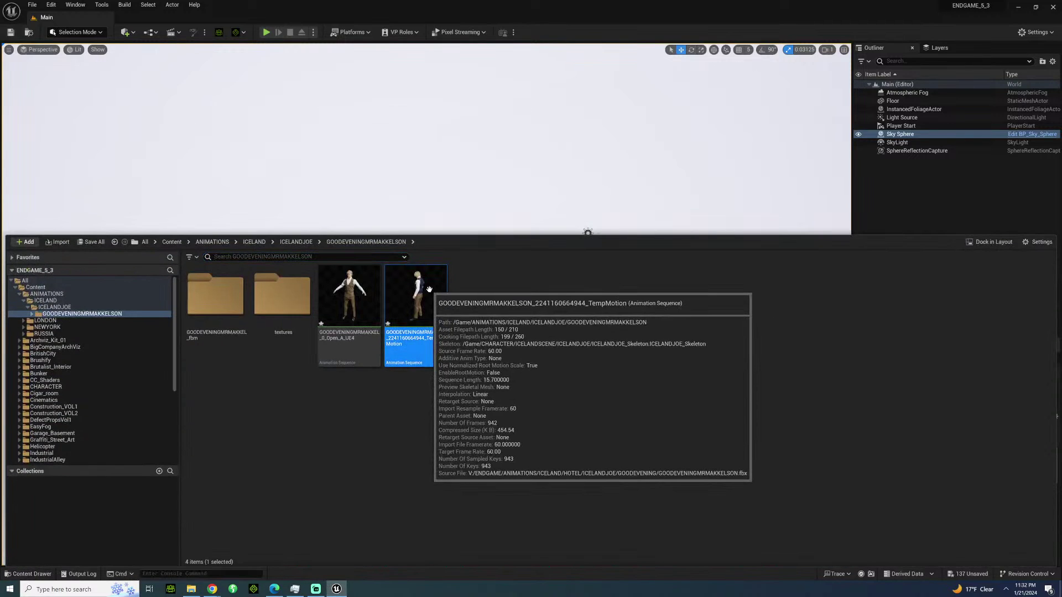
pyautogui.press('F2')
pyautogui.write('GO')
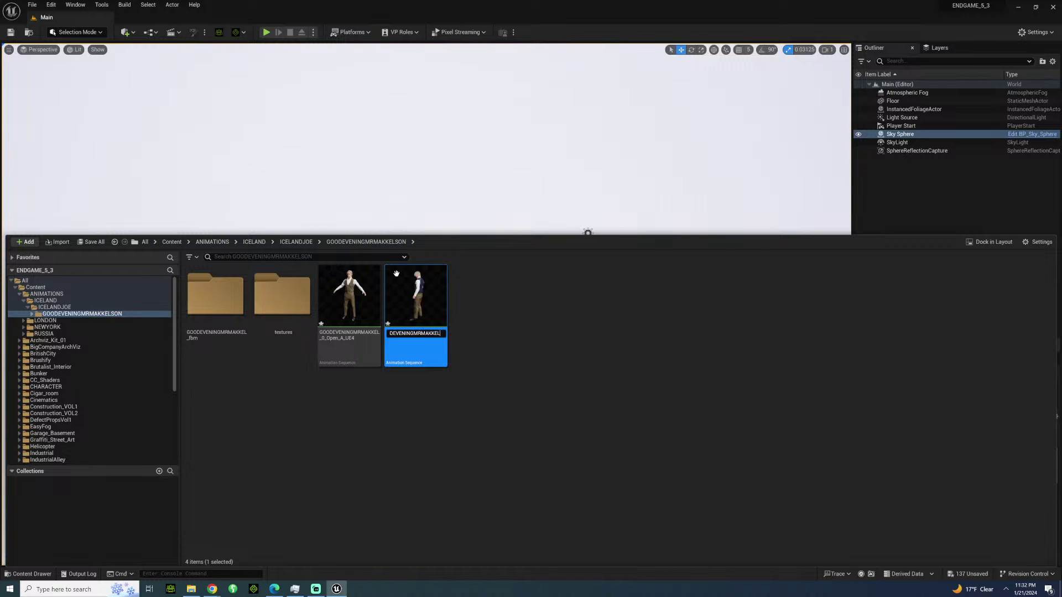
pyautogui.press('Return')
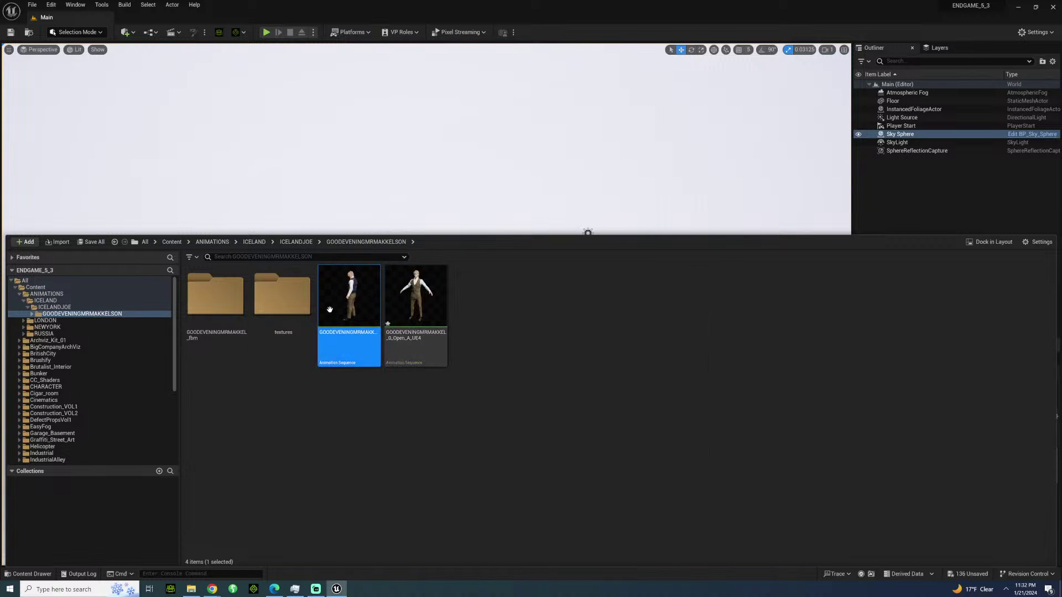
# Move the GOODEVENINGMRMAKKELSON animation sequence up into the ICELANDJOE folder and open that folder.
pyautogui.moveTo(349, 299); pyautogui.dragTo(59, 311)
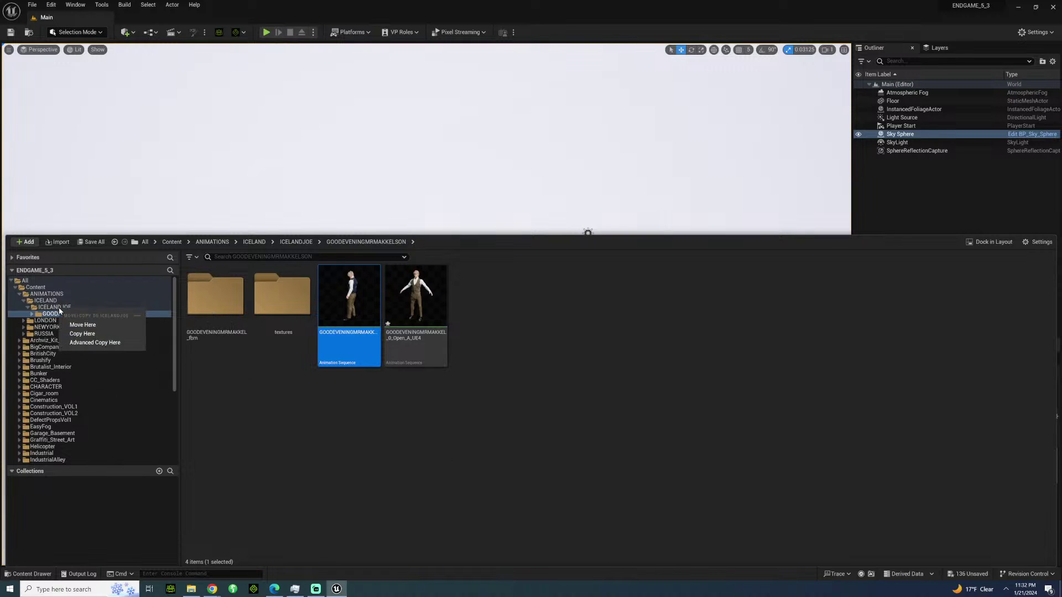
pyautogui.click(82, 324)
pyautogui.click(55, 307)
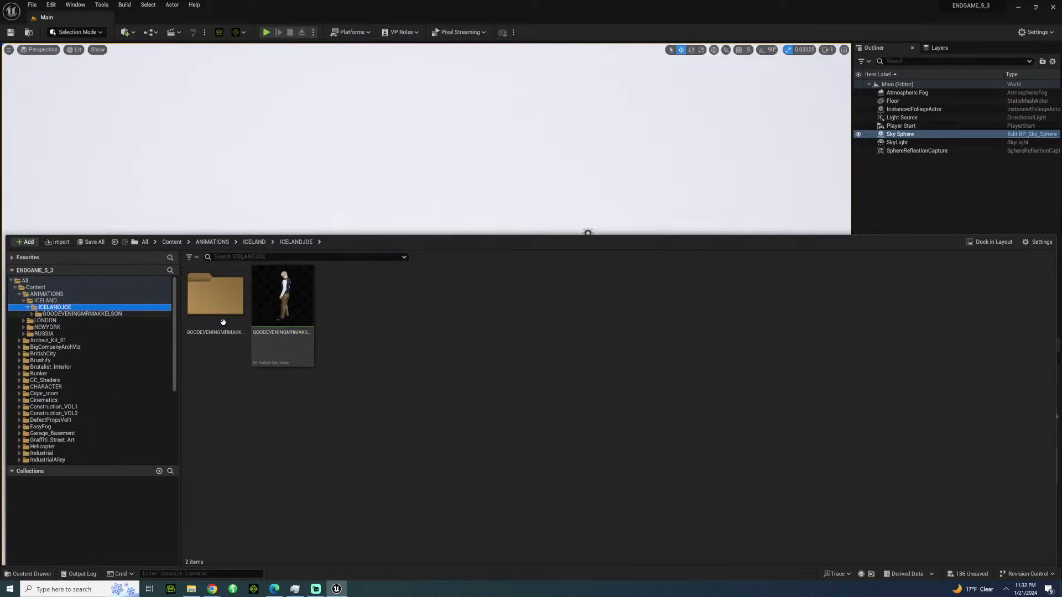
# Force-delete the GOODEVENINGMRMAKKELSON folder with its remaining imported textures and assets from ICELANDJOE.
pyautogui.click(231, 324)
pyautogui.press('Delete')
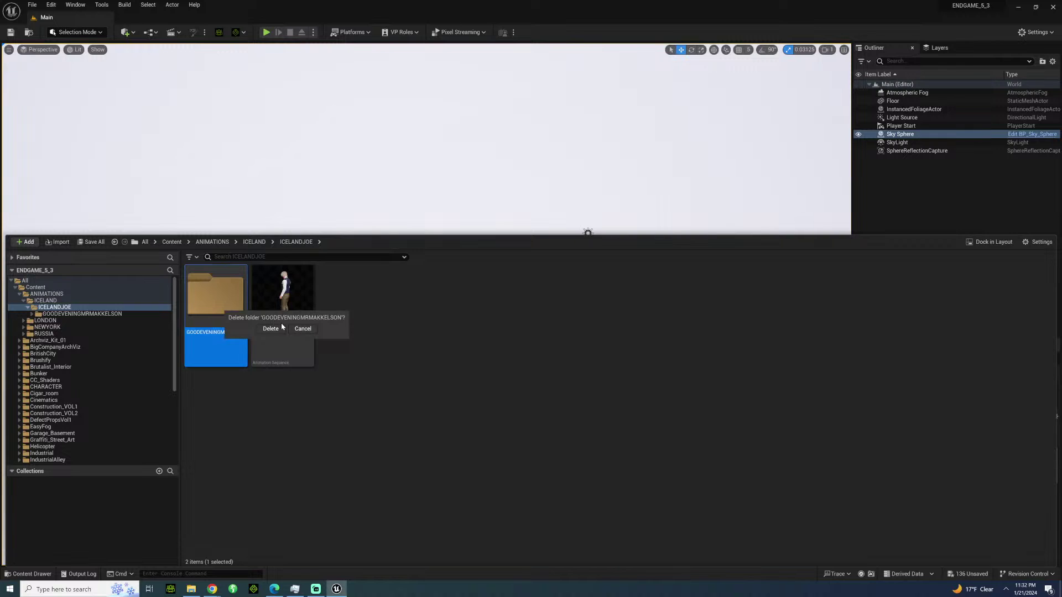
pyautogui.click(269, 329)
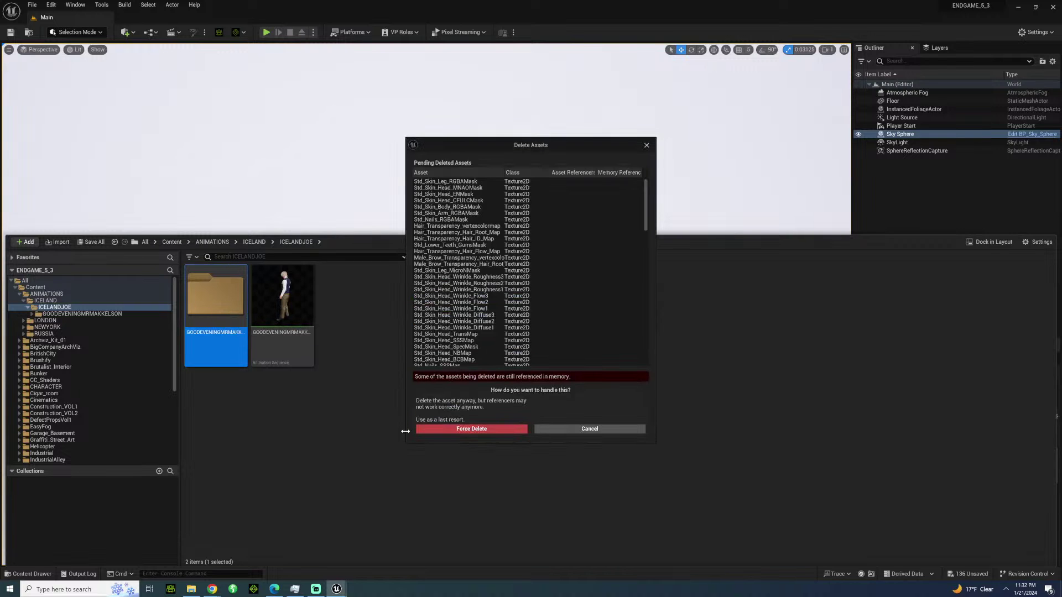
pyautogui.click(449, 429)
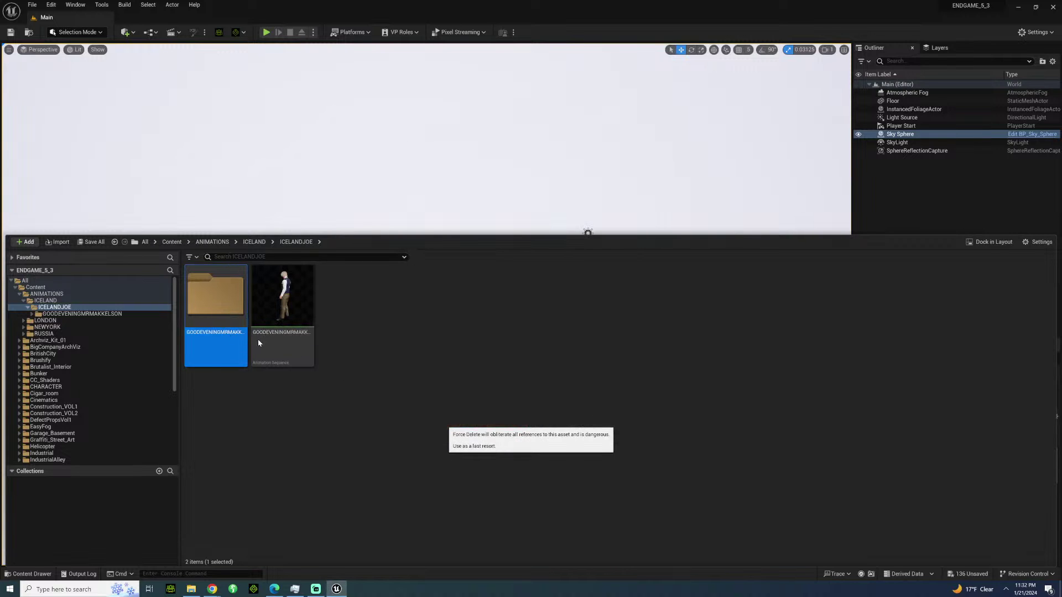
# Rename the animation sequence in ICELANDJOE by adding the prefix ICELANDJOE_ to GOODEVENINGMRMAKKELSON.
pyautogui.click(208, 333)
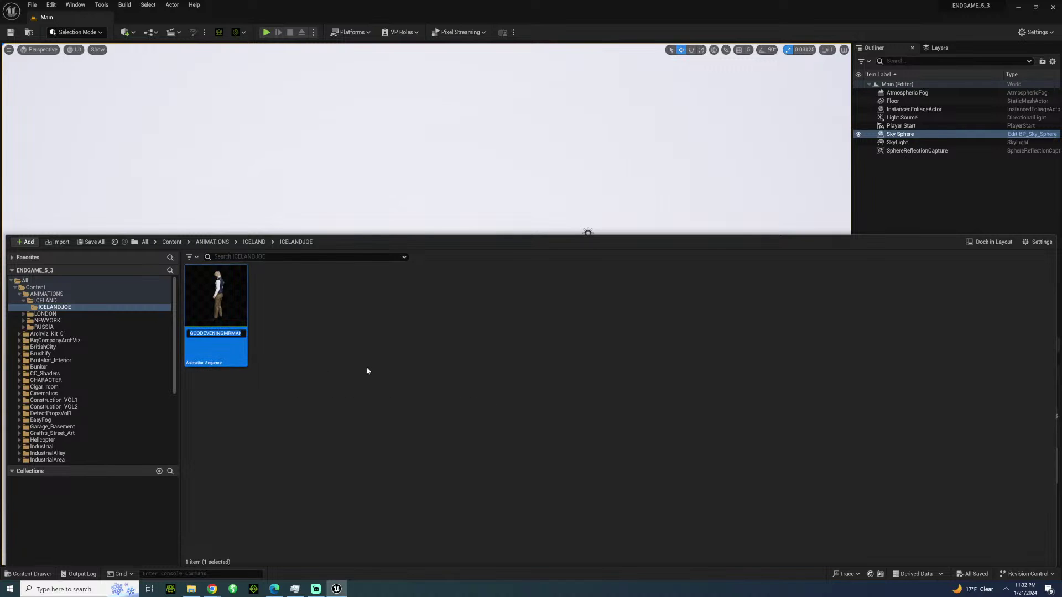
pyautogui.press('F2')
pyautogui.write('ICELANDJOE_GOODEV')
pyautogui.press('Return')
pyautogui.click(494, 286)
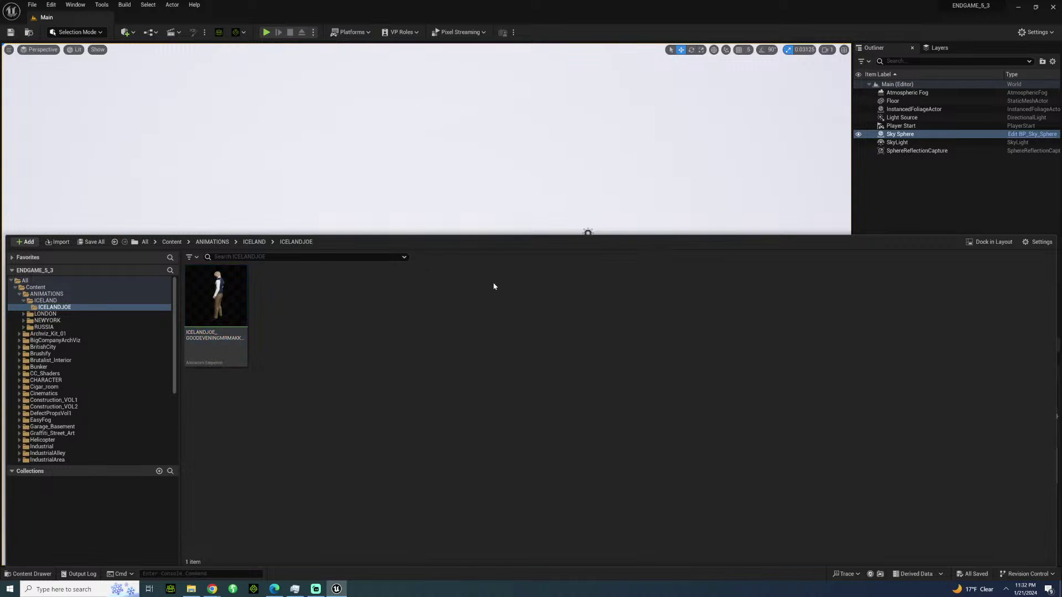
pyautogui.click(45, 300)
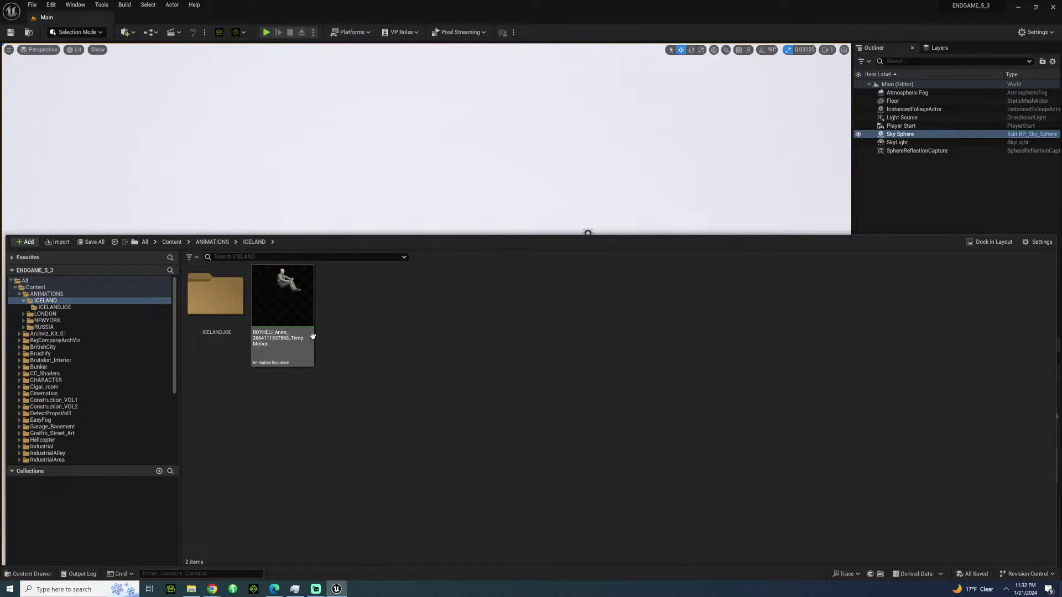
pyautogui.moveTo(290, 360)
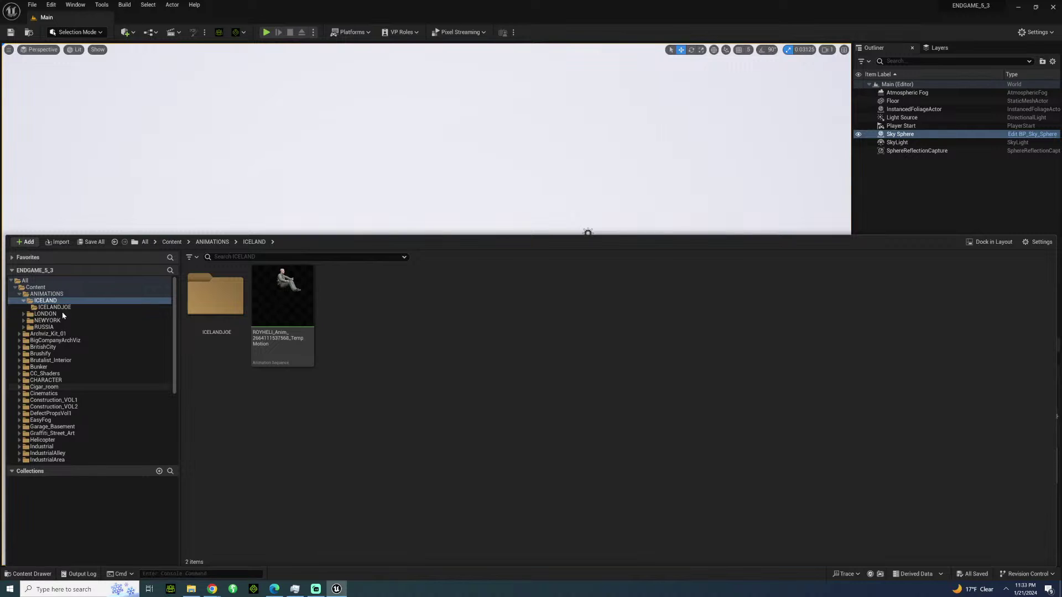
pyautogui.scroll(-4, 50, 326)
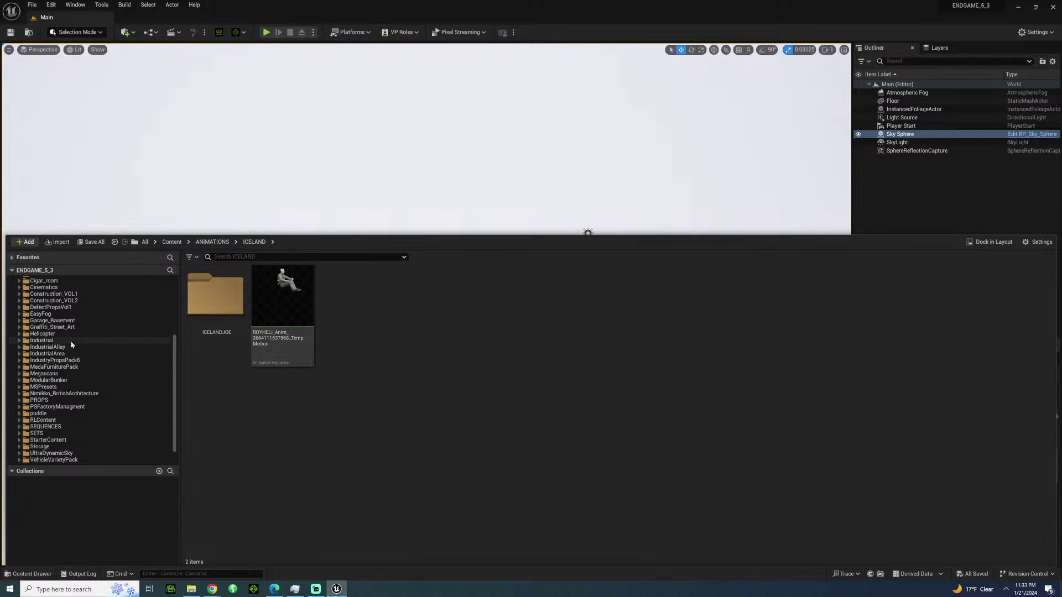
pyautogui.click(47, 436)
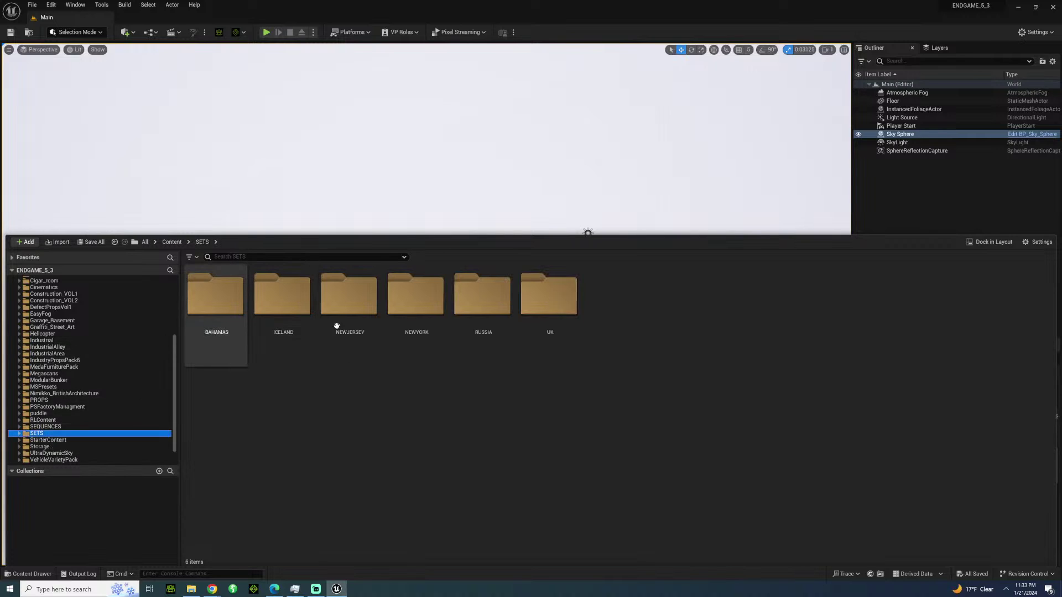
pyautogui.scroll(5, 54, 310)
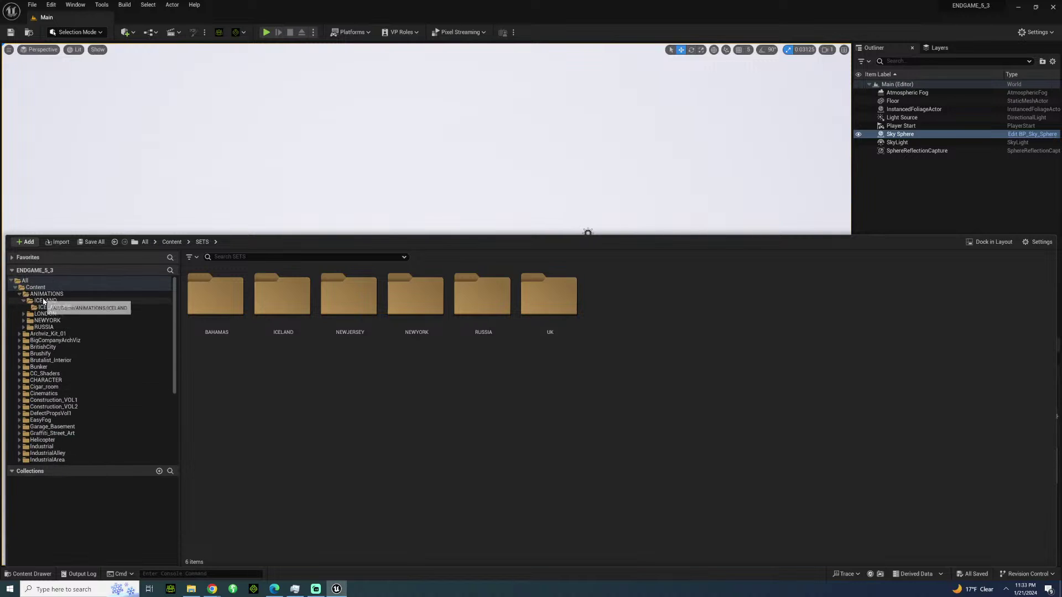
# Create a folder named MAKKELSON inside the ICELAND animations folder and open it.
pyautogui.click(46, 301)
pyautogui.click(51, 294)
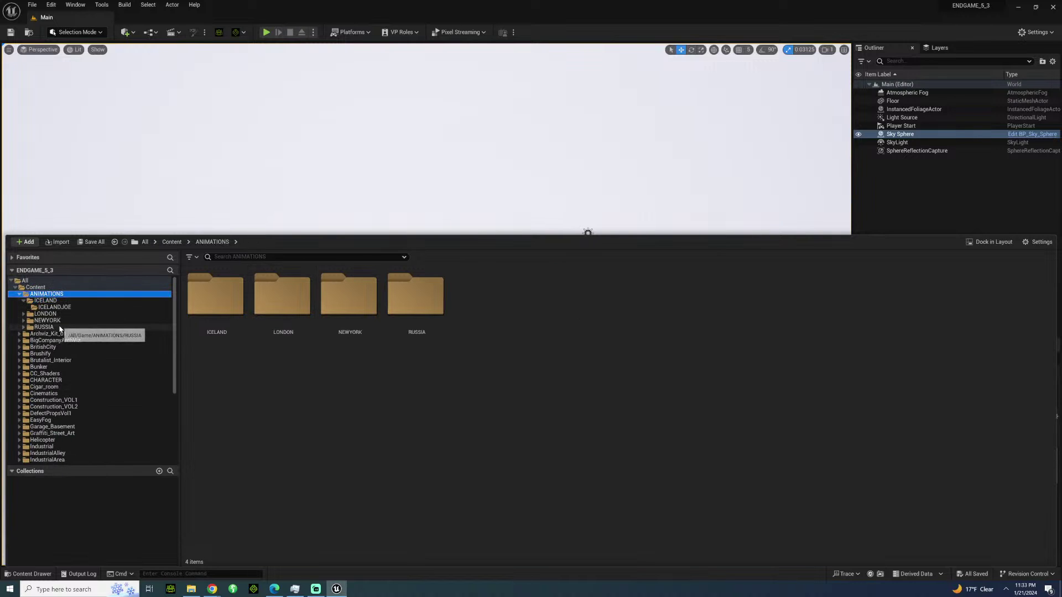
pyautogui.doubleClick(215, 299)
pyautogui.rightClick(347, 323)
pyautogui.click(380, 264)
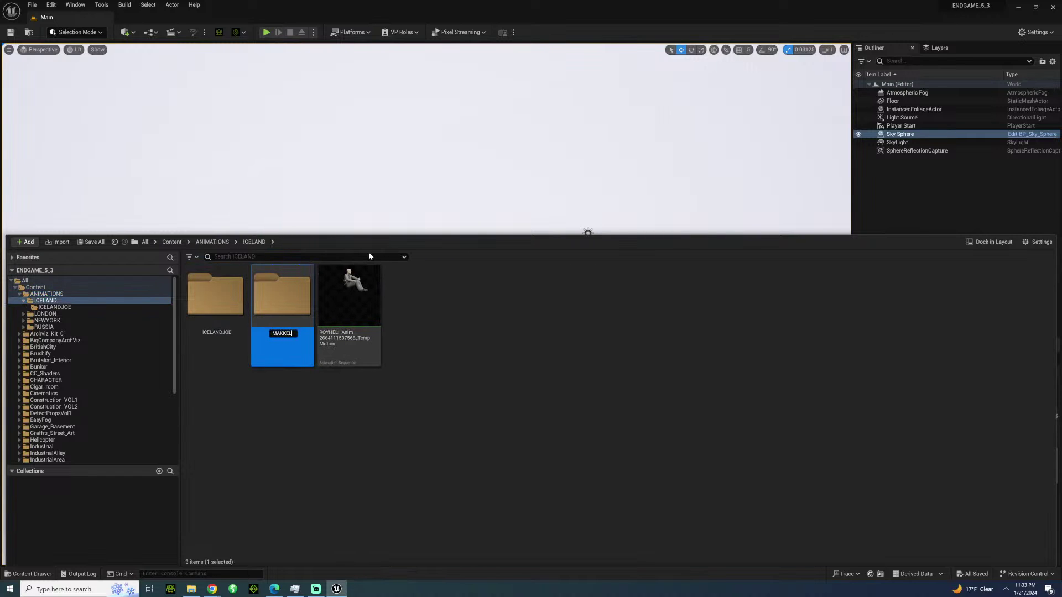
pyautogui.press('Return')
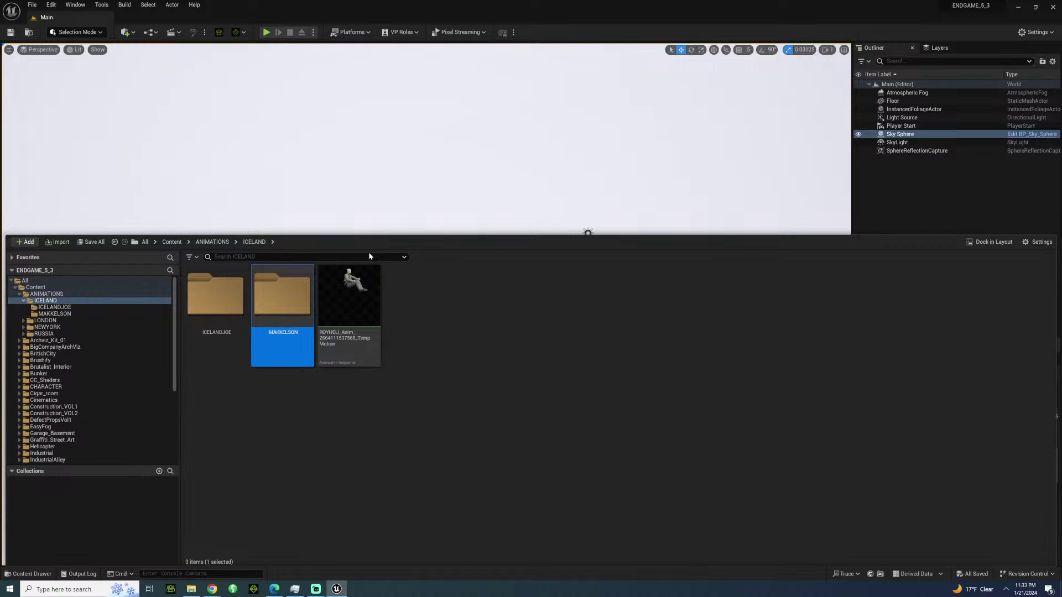
pyautogui.doubleClick(277, 293)
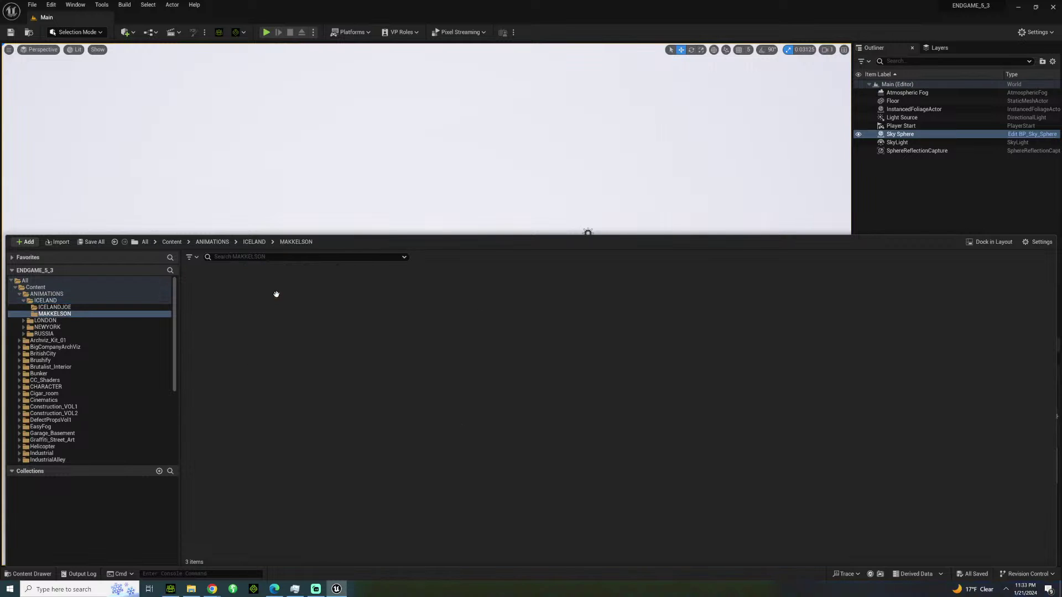
# Bring ICELANDHOTEL_MAKKELSON_HELISIT.fbx from the ICELAND/HOTEL/MAKKELSON disk folder into the MAKKELSON content folder, accepting Auto Setup with HQ Shader.
pyautogui.click(190, 589)
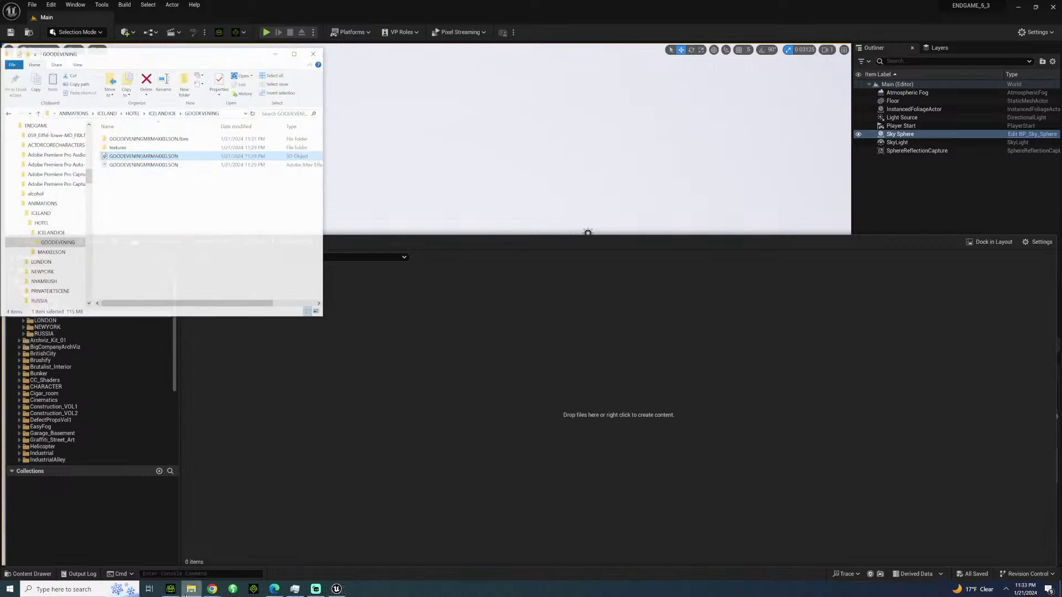
pyautogui.click(131, 100)
pyautogui.click(133, 101)
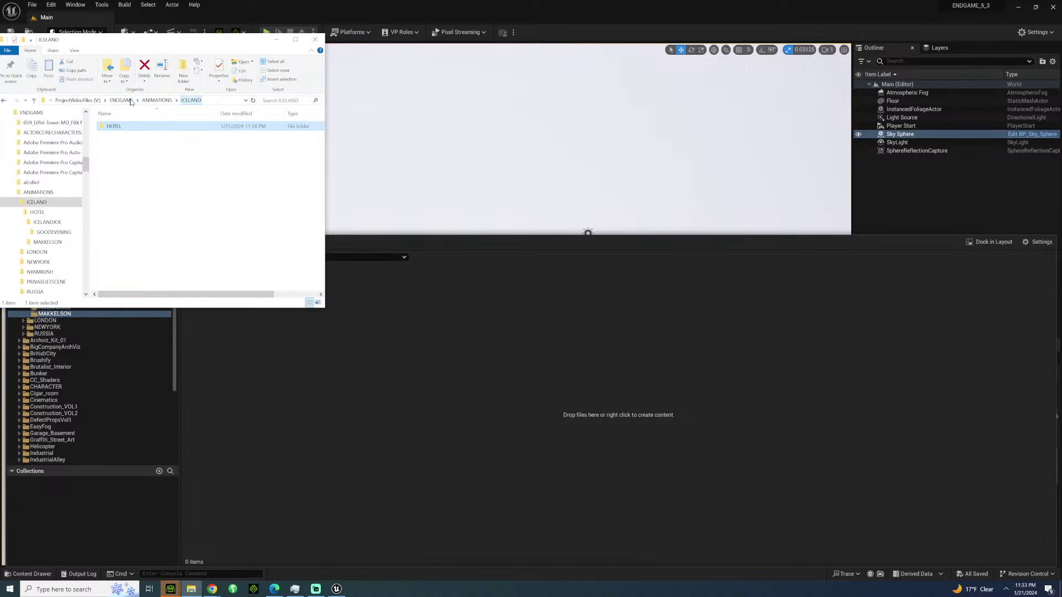
pyautogui.doubleClick(123, 126)
pyautogui.doubleClick(125, 135)
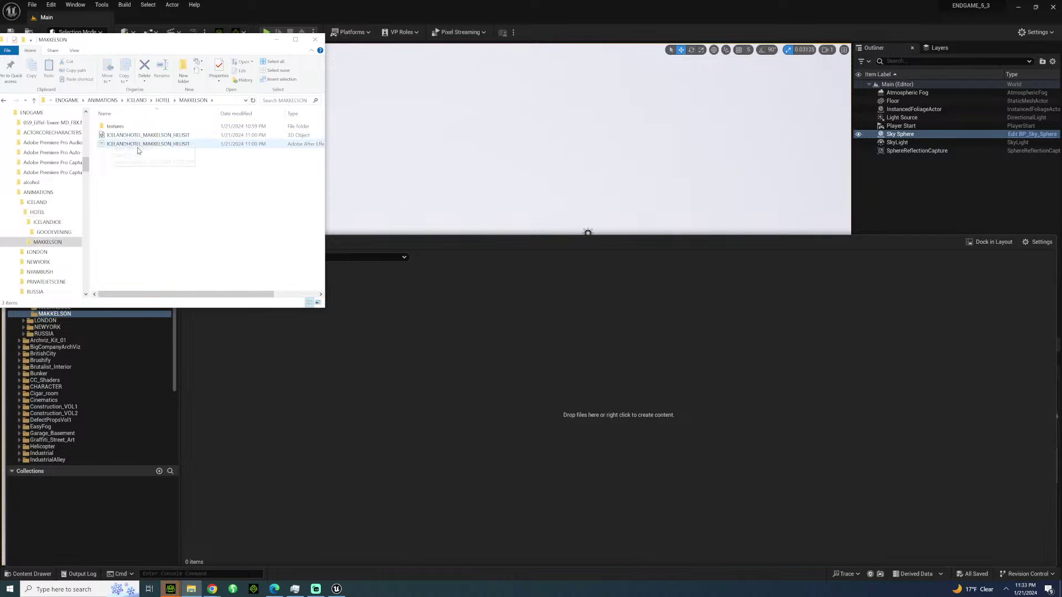
pyautogui.moveTo(119, 136); pyautogui.dragTo(475, 388)
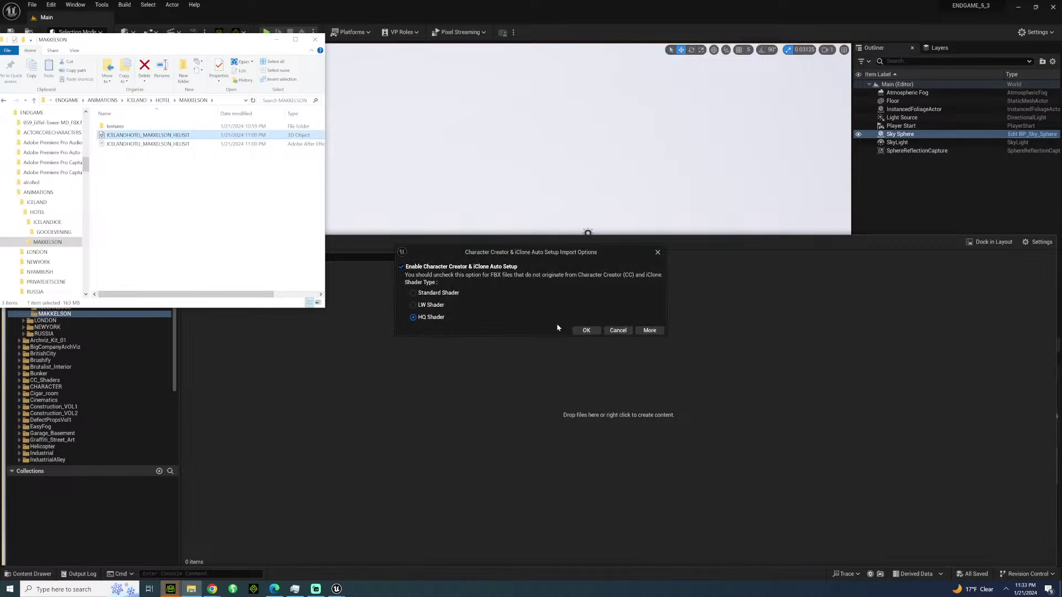
pyautogui.click(584, 330)
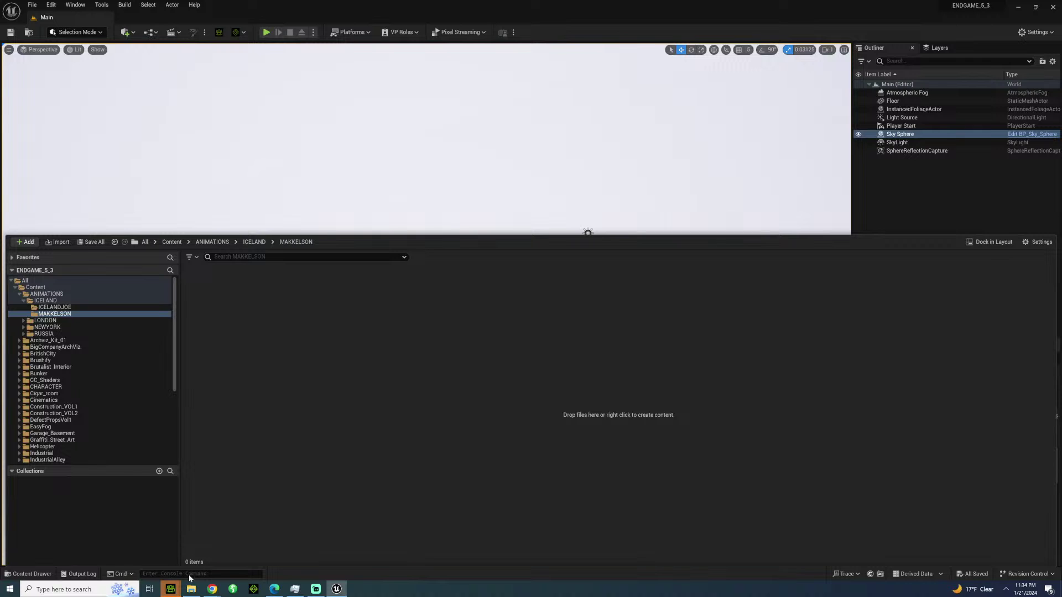
pyautogui.click(172, 589)
pyautogui.click(212, 550)
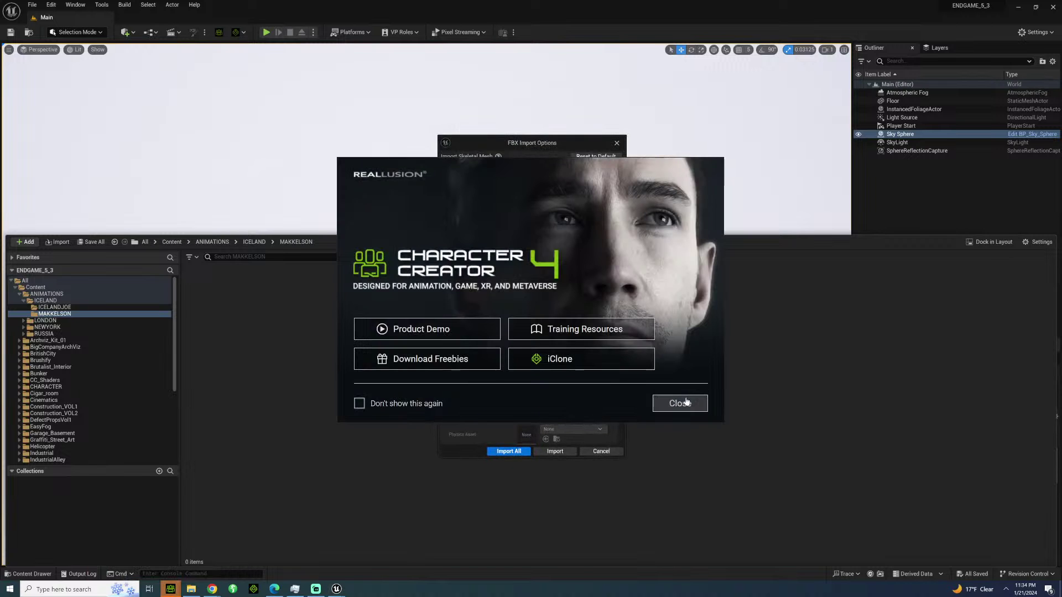
pyautogui.click(686, 402)
pyautogui.click(171, 589)
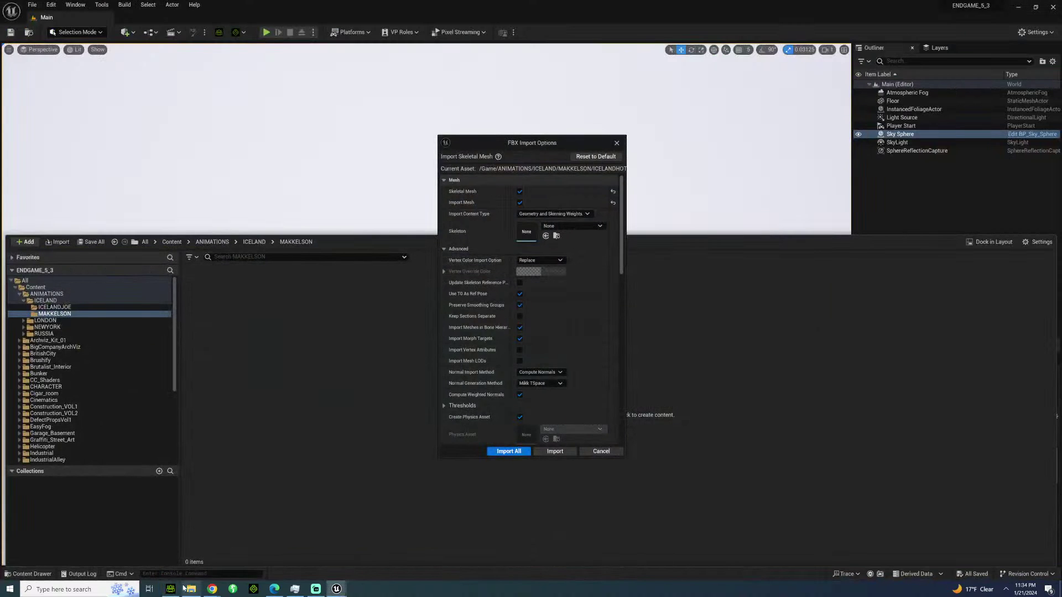
pyautogui.click(171, 589)
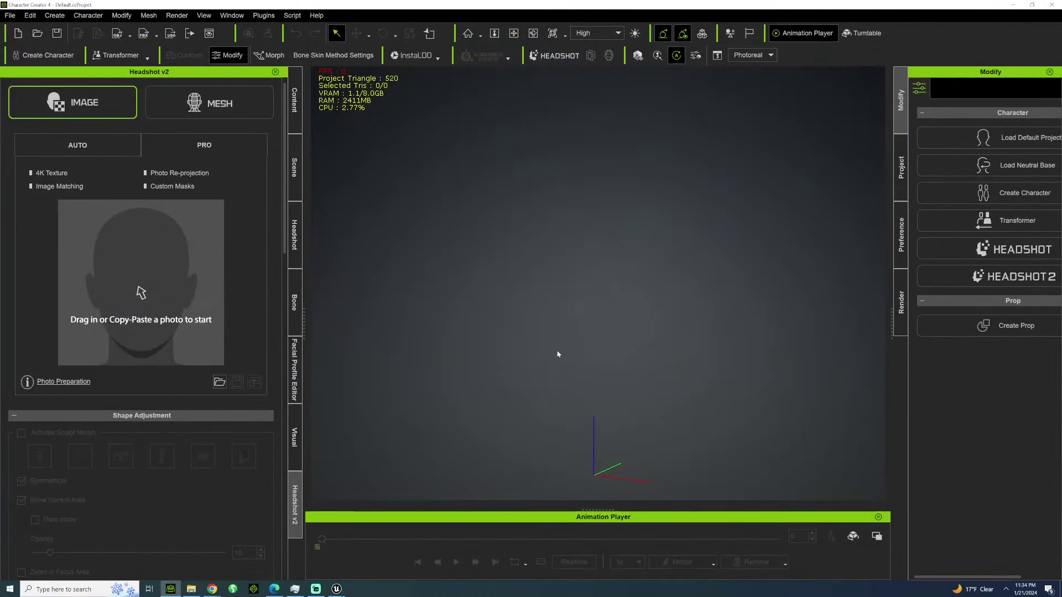
pyautogui.hotkey('alt', 'Tab')
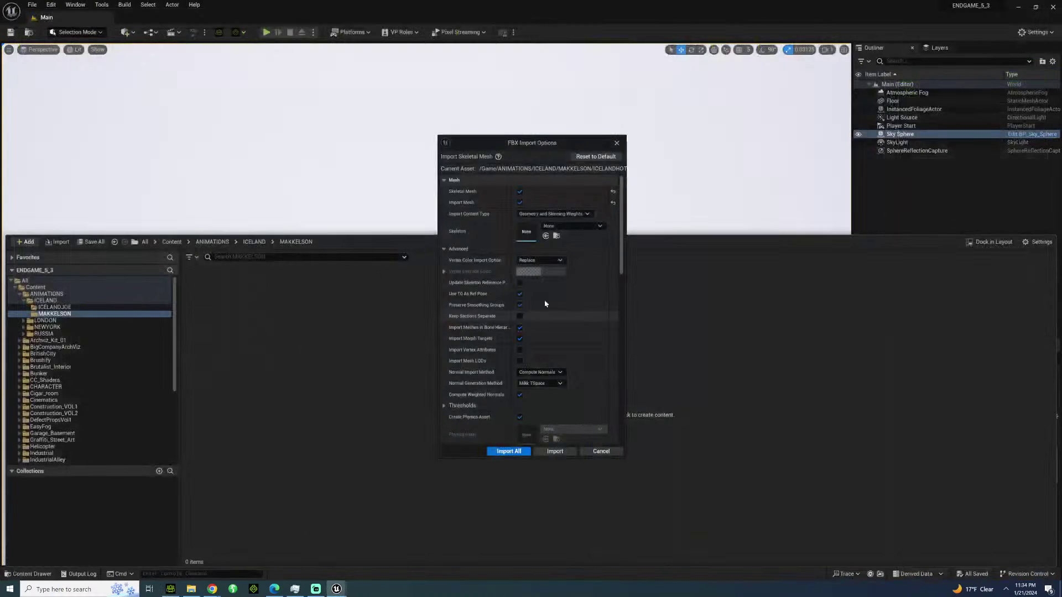
# Import the FBX as animation only, without the mesh, using the MAKKELSON_ICELAND skeleton.
pyautogui.click(520, 203)
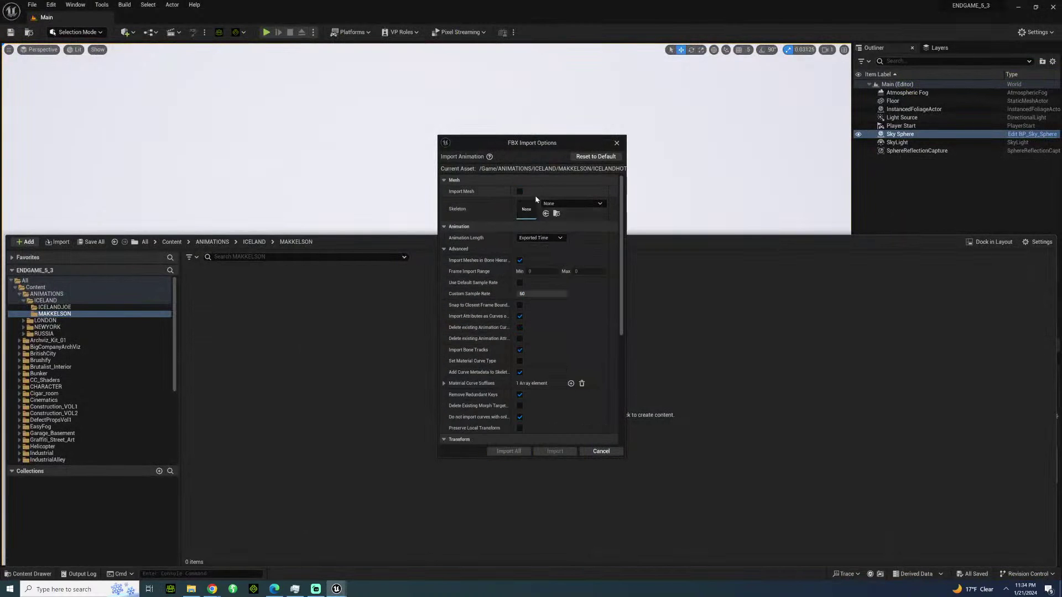
pyautogui.click(572, 203)
pyautogui.scroll(-6, 615, 330)
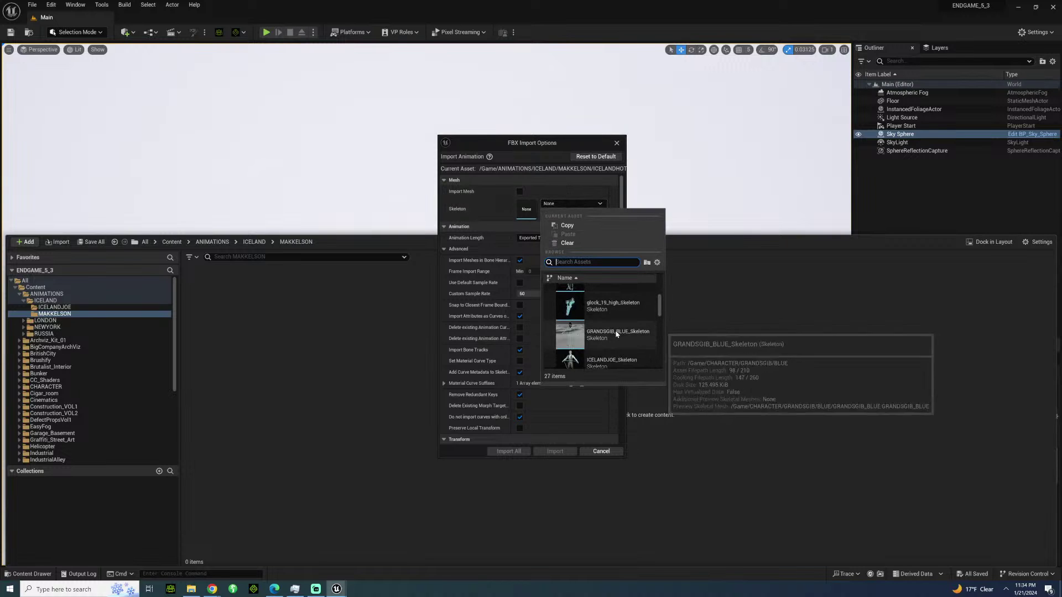
pyautogui.click(613, 327)
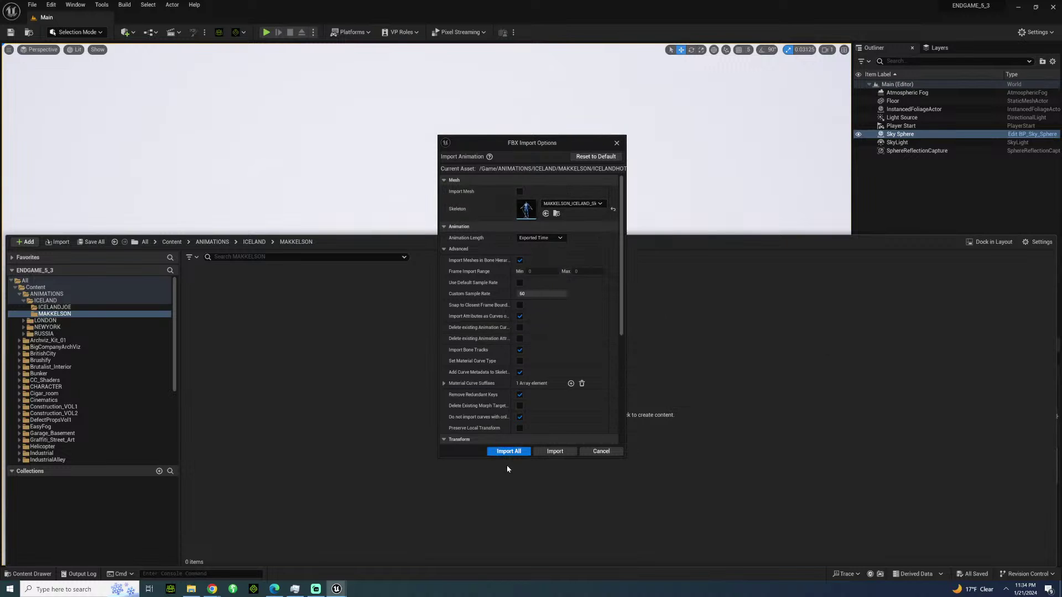
pyautogui.click(508, 452)
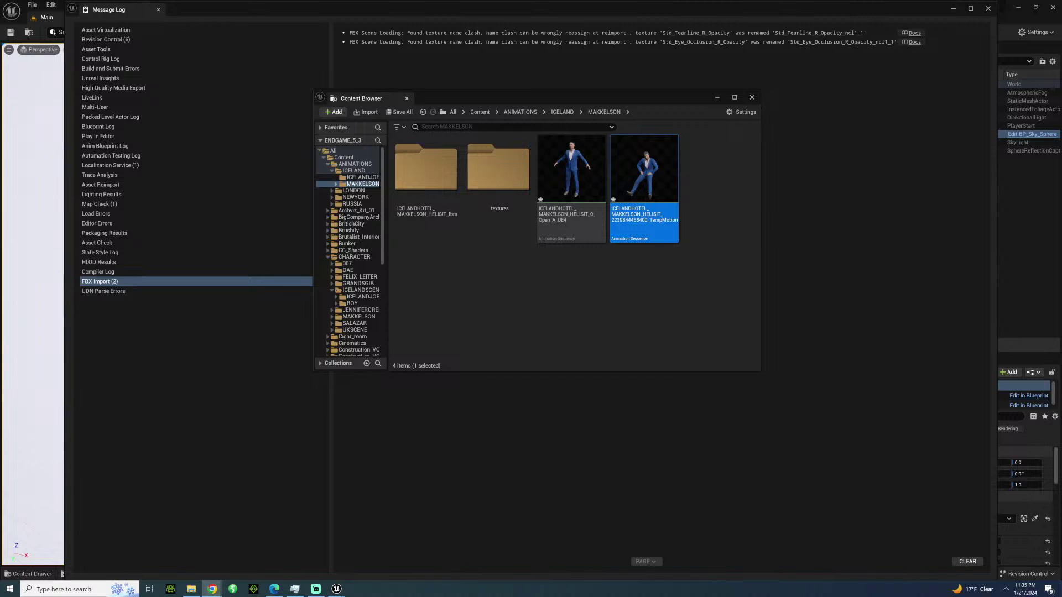
# Rename the imported TempMotion animation sequence to ICELANDHOTEL_MAKKELSON_HELISIT.
pyautogui.moveTo(652, 168)
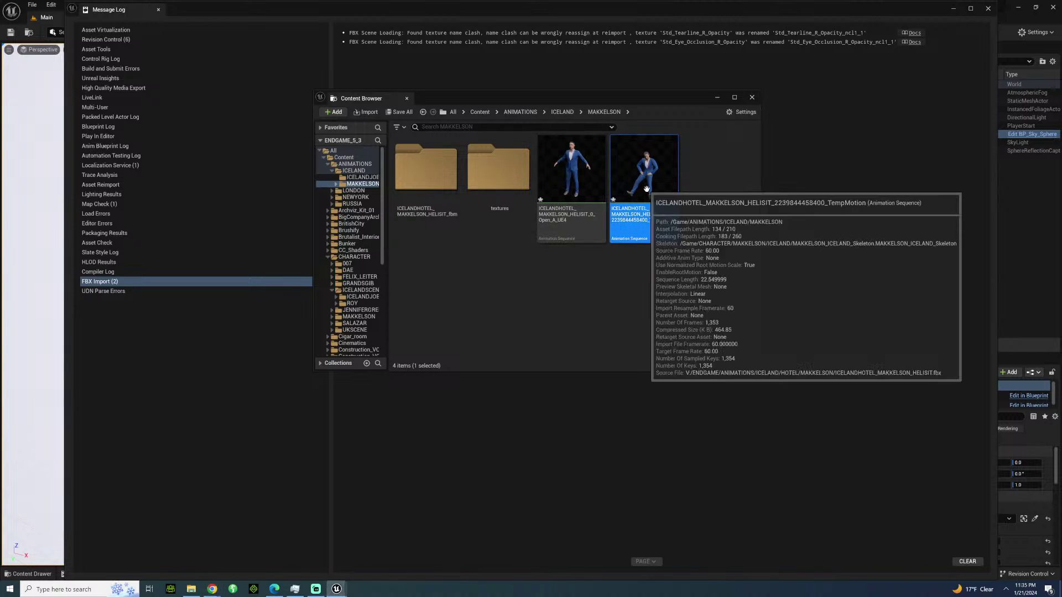
pyautogui.press('F2')
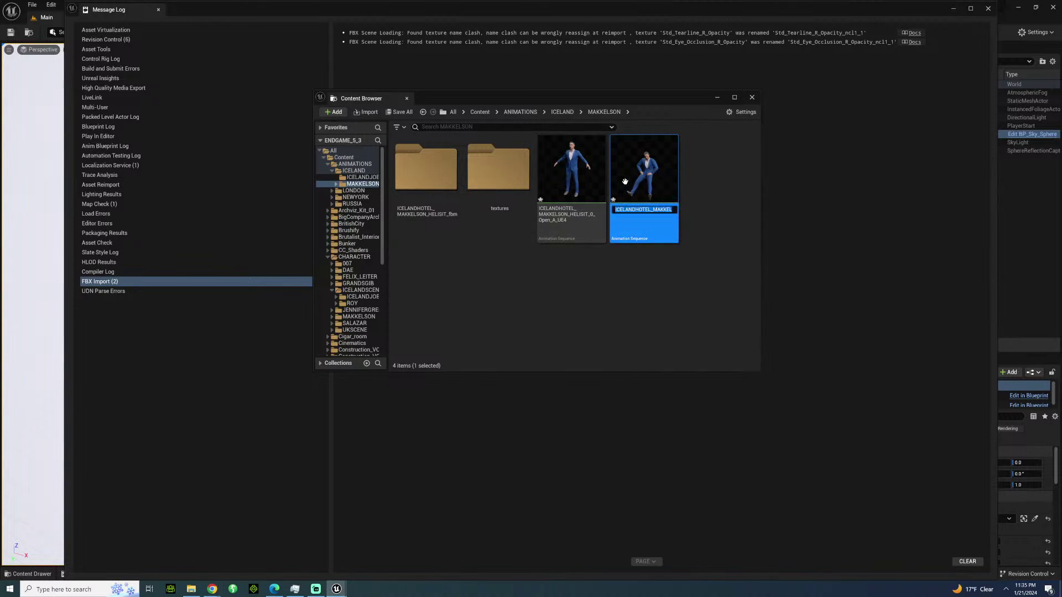
pyautogui.press('End')
pyautogui.press('Return')
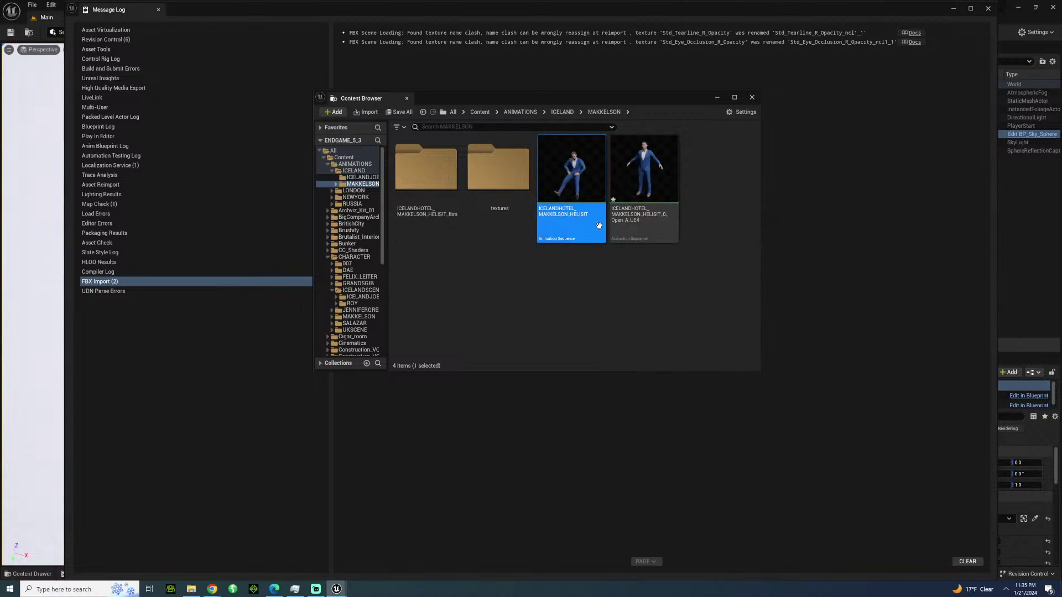
pyautogui.moveTo(570, 222); pyautogui.dragTo(361, 184)
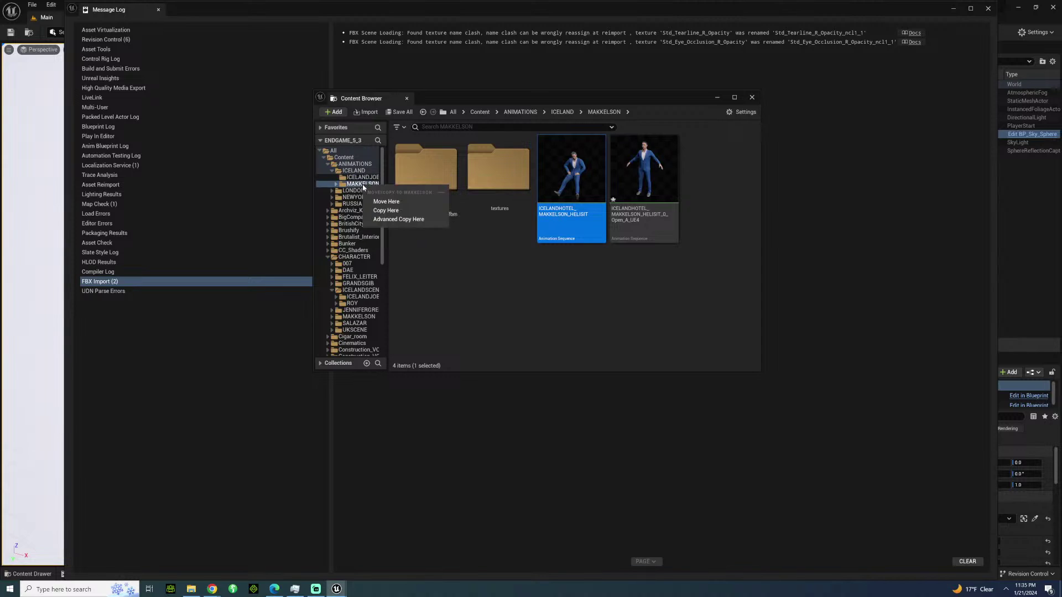
pyautogui.click(491, 294)
# Delete the Open_A_UE4 sequence, the .fbm folder and the textures folder from MAKKELSON, and close the floating windows.
pyautogui.click(426, 168)
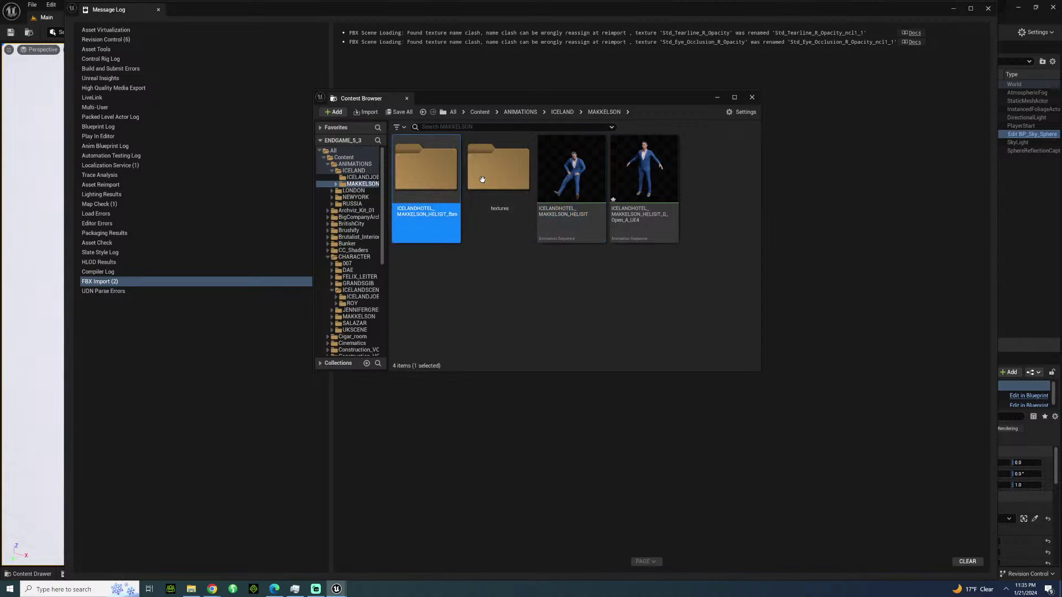
pyautogui.keyDown('ctrl'); pyautogui.click(484, 178); pyautogui.keyUp('ctrl')
pyautogui.keyDown('ctrl'); pyautogui.click(643, 179); pyautogui.keyUp('ctrl')
pyautogui.press('Delete')
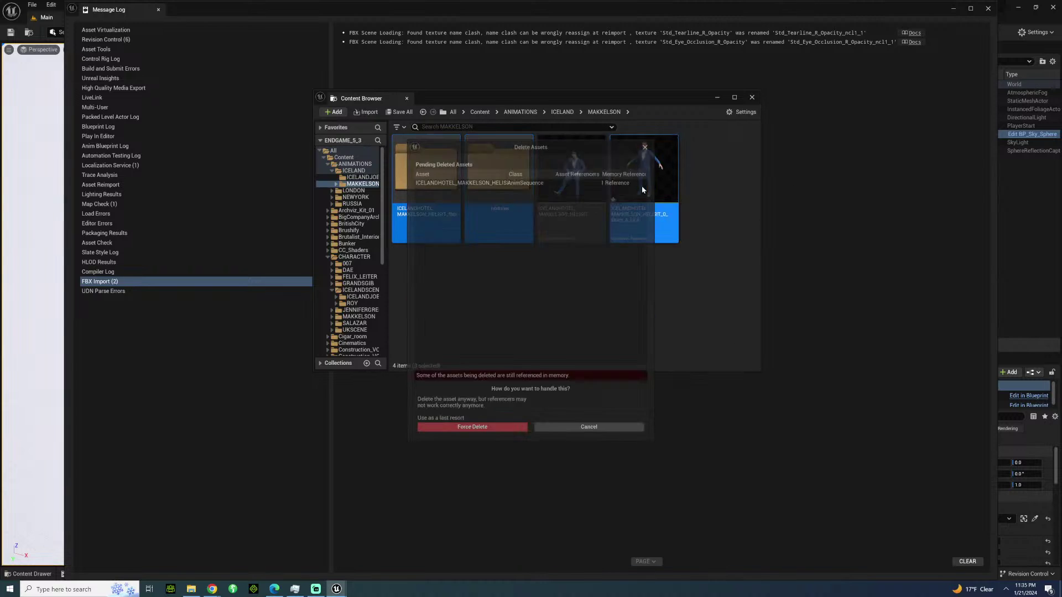
pyautogui.click(481, 429)
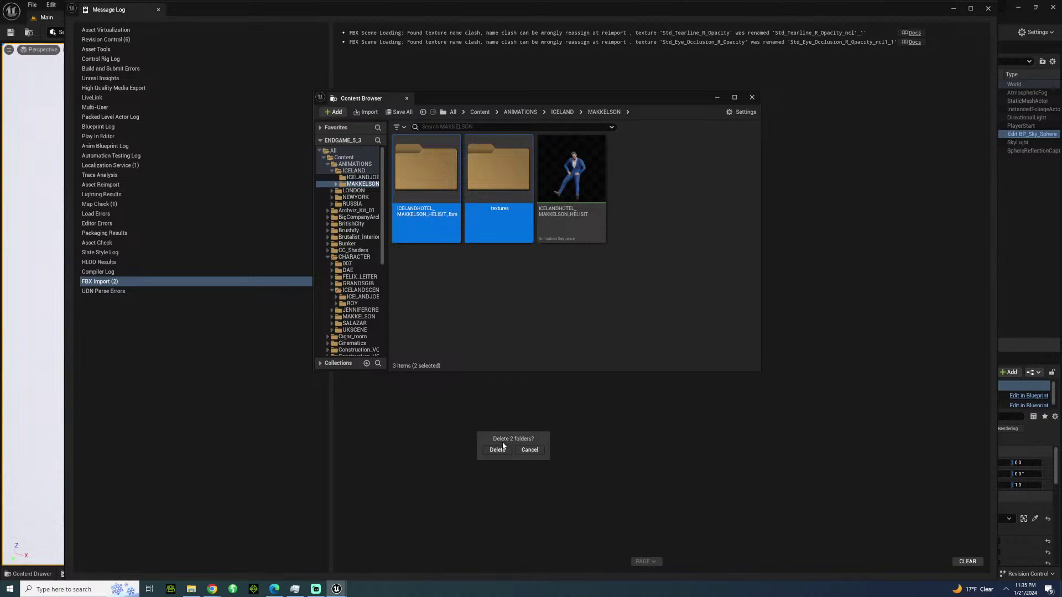
pyautogui.click(496, 450)
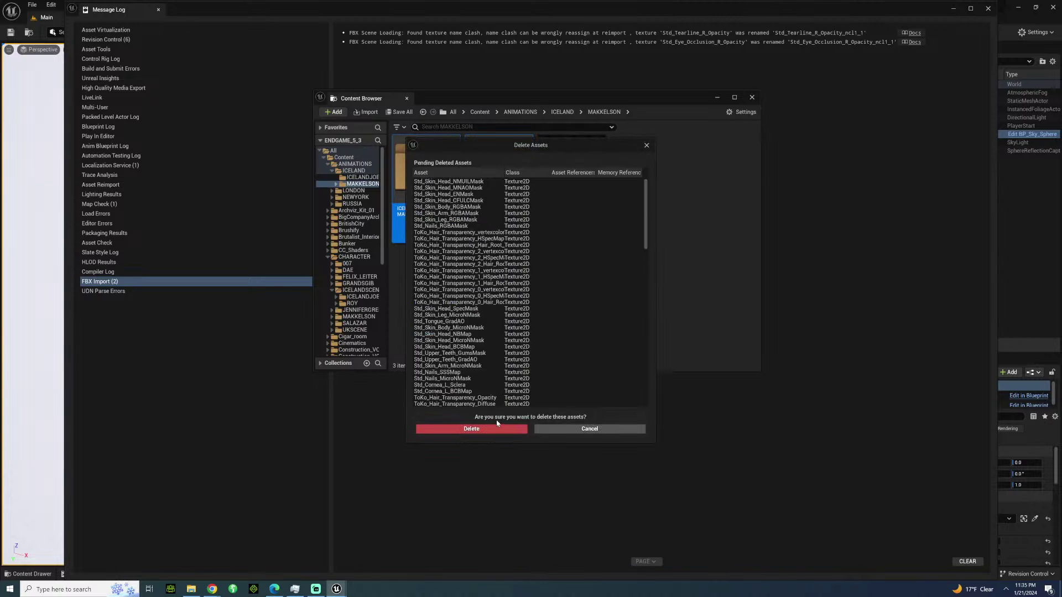
pyautogui.click(471, 429)
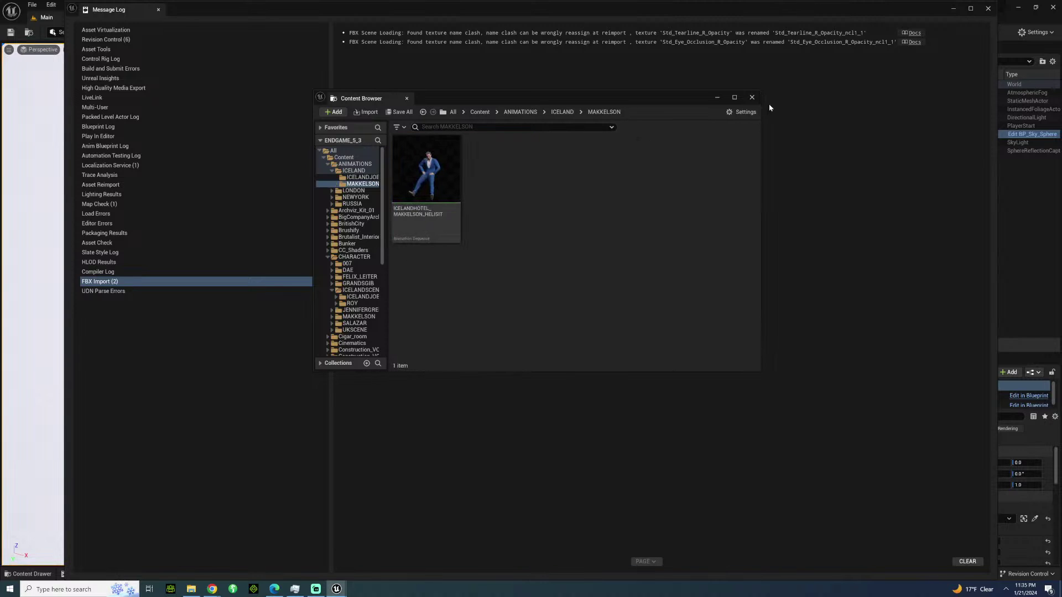
pyautogui.click(752, 98)
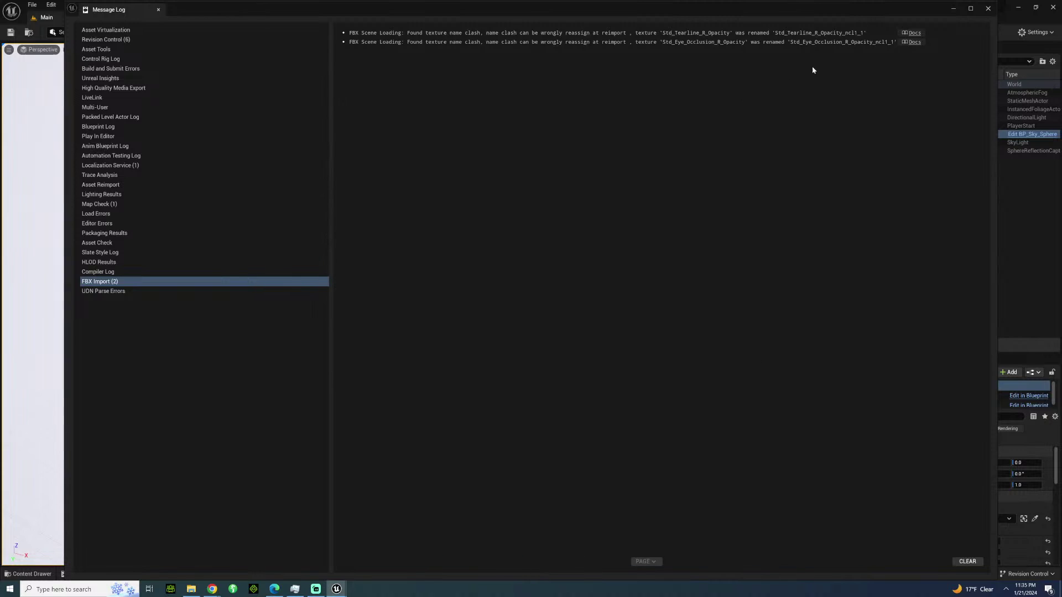
pyautogui.click(988, 7)
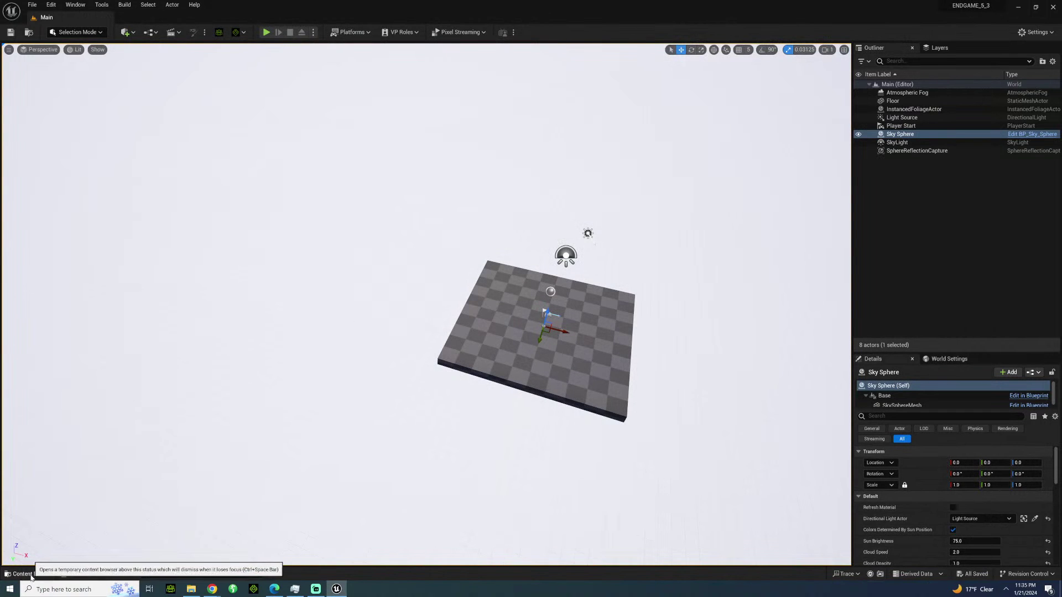
# Open the ICELAND_MAKKELSONHOTEL level from the SETS/ICELAND folder and dismiss the message log.
pyautogui.click(27, 574)
pyautogui.scroll(-5, 102, 409)
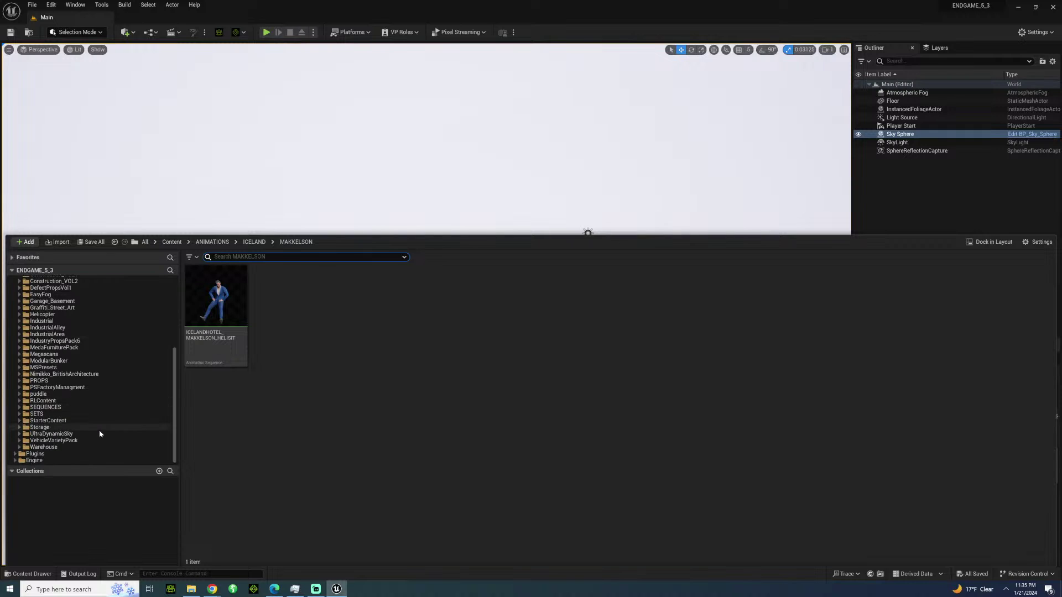
pyautogui.click(36, 413)
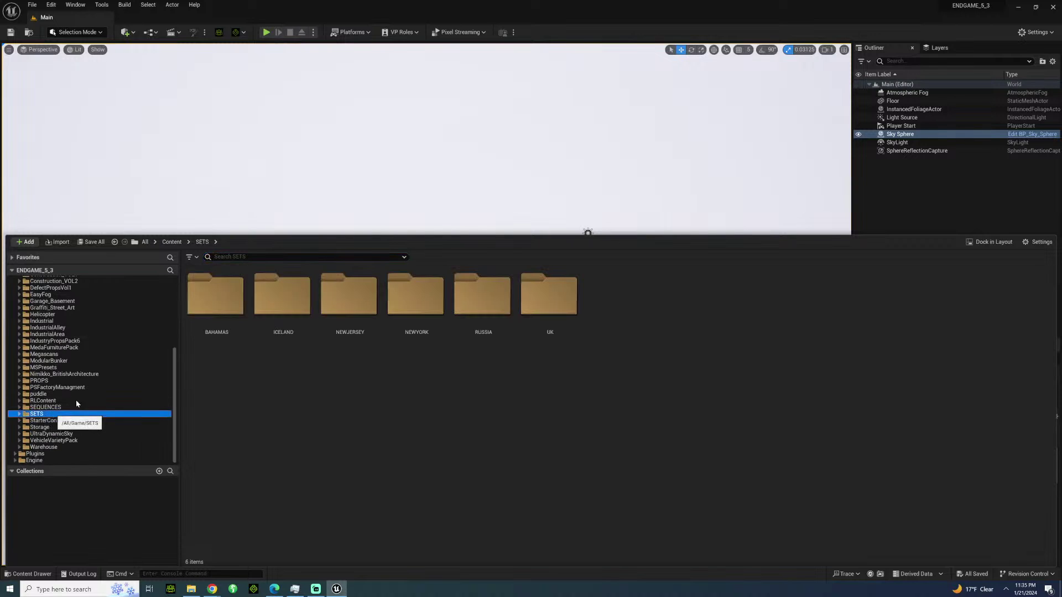
pyautogui.doubleClick(278, 304)
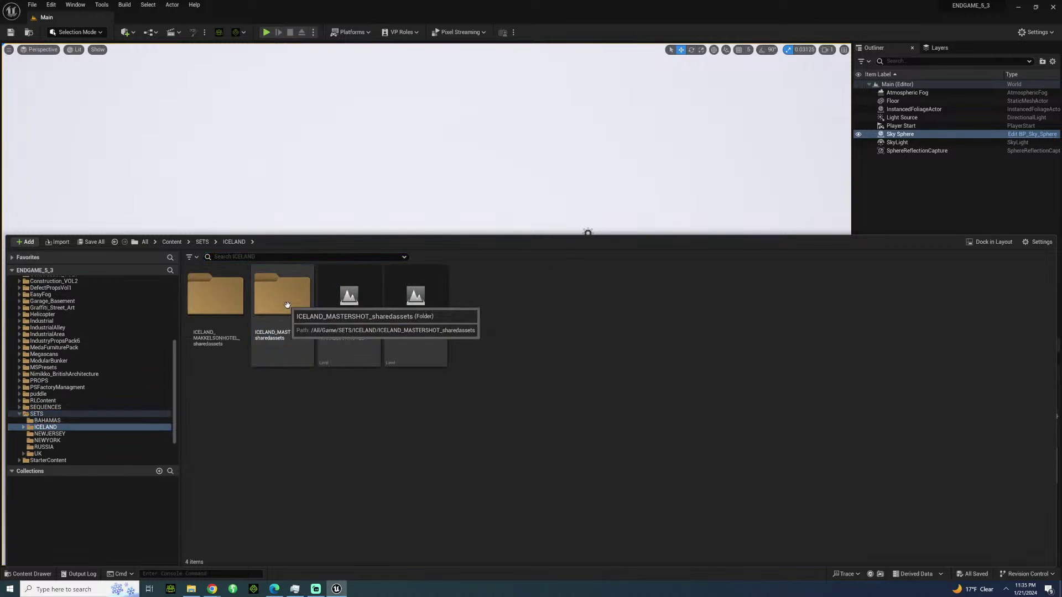
pyautogui.click(359, 333)
pyautogui.doubleClick(358, 333)
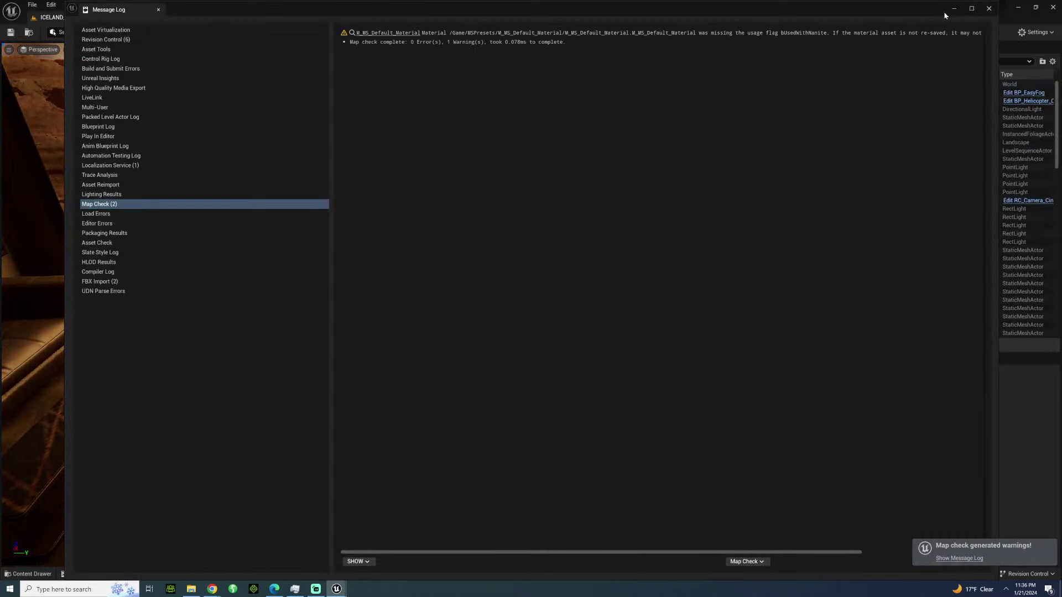
pyautogui.click(988, 9)
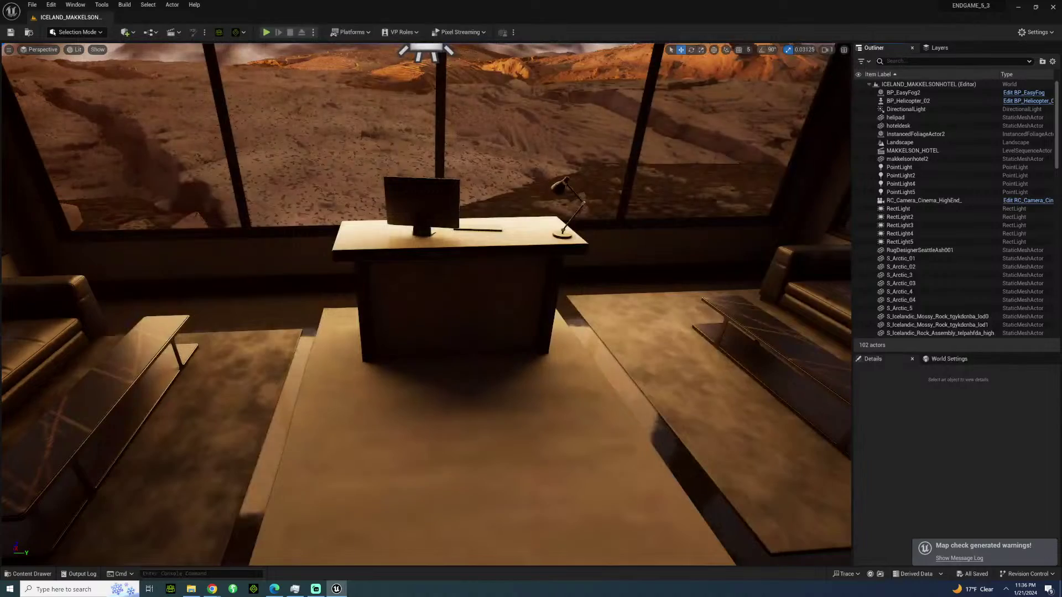
# Bring the helicopter on the helipad into view and open the MAKKELSON_HOTEL level sequence for editing.
pyautogui.press('s')
pyautogui.press('d')
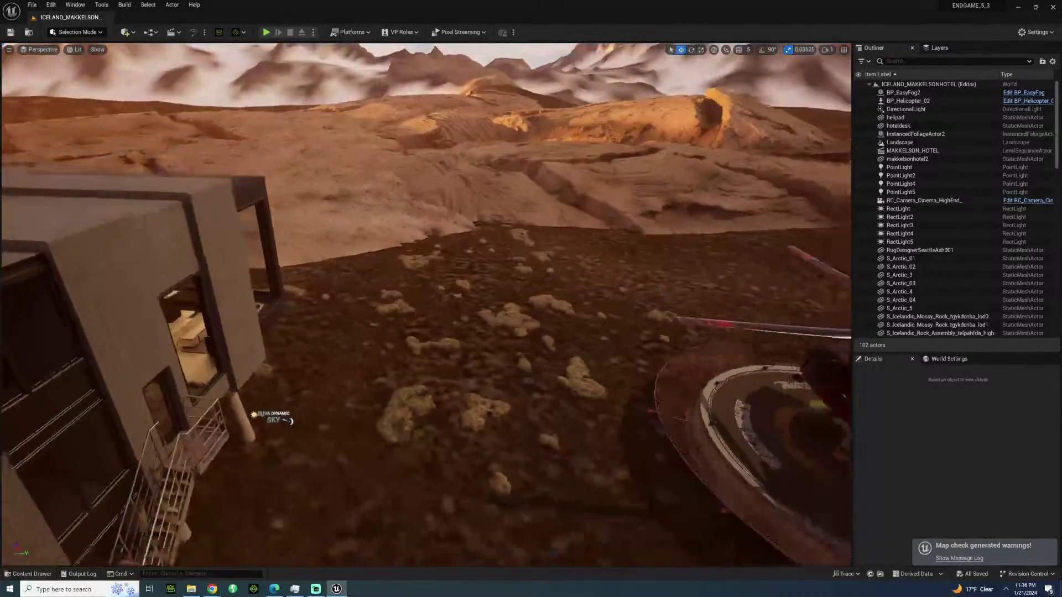
pyautogui.moveTo(425, 304)
pyautogui.mouseDown(button='right')
pyautogui.moveTo(553, 398)
pyautogui.moveTo(475, 266)
pyautogui.moveTo(426, 221)
pyautogui.moveTo(398, 227)
pyautogui.moveTo(410, 315)
pyautogui.mouseUp(button='right')
pyautogui.press('w')
pyautogui.press('w')
pyautogui.press('s')
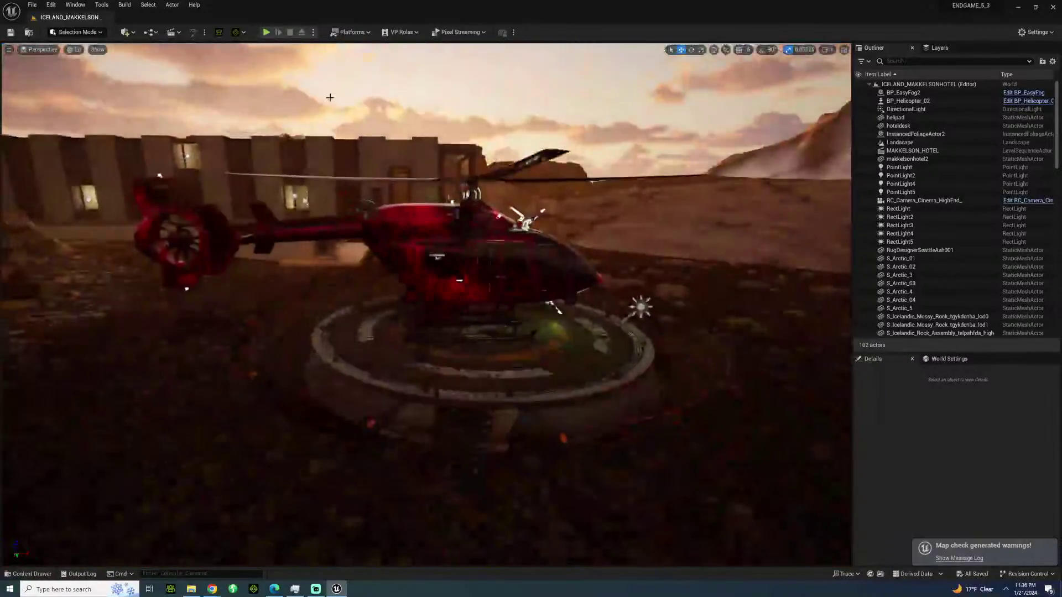
pyautogui.click(173, 32)
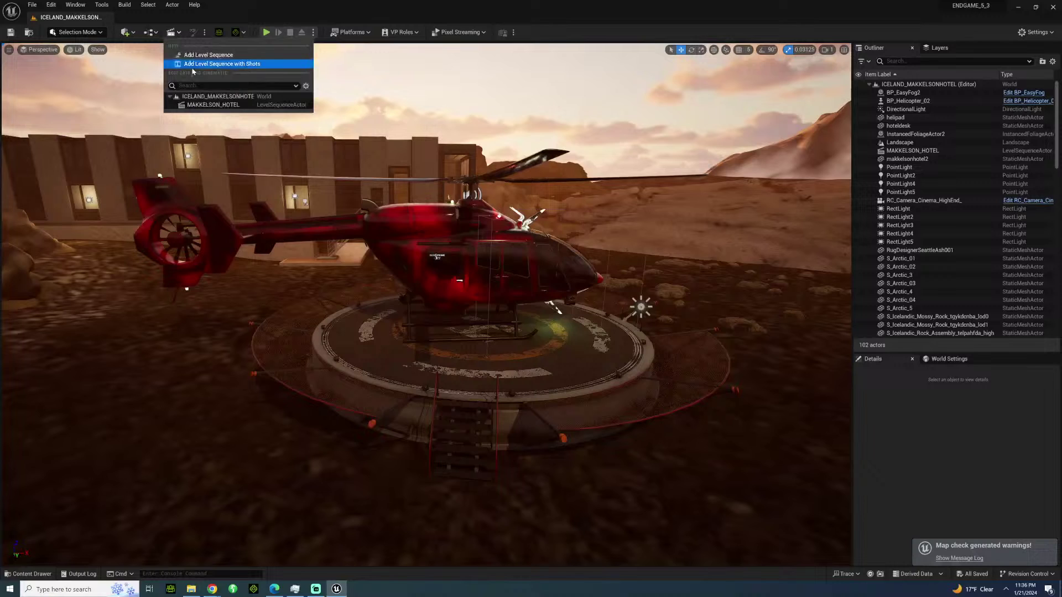
pyautogui.click(222, 104)
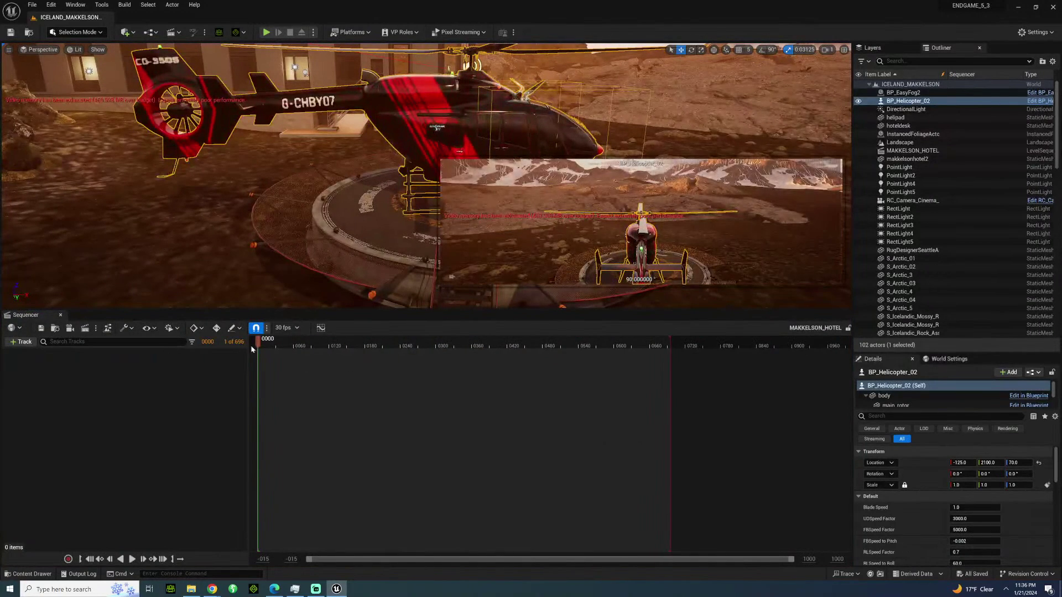
# Set the end of the MAKKELSON_HOTEL sequence's timeline view range to 1250.
pyautogui.click(814, 561)
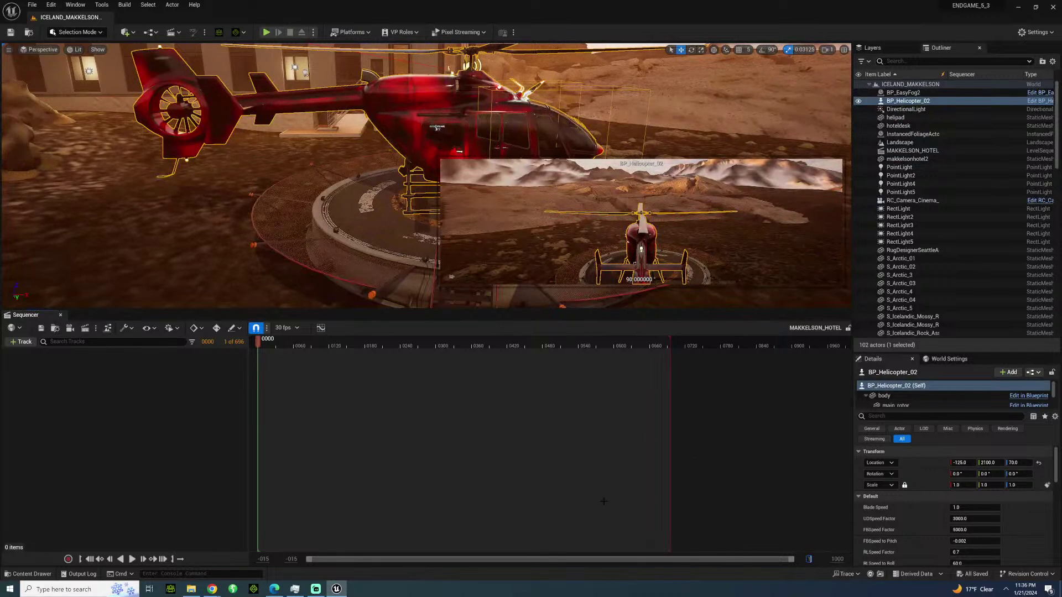
pyautogui.write('1250')
pyautogui.press('Return')
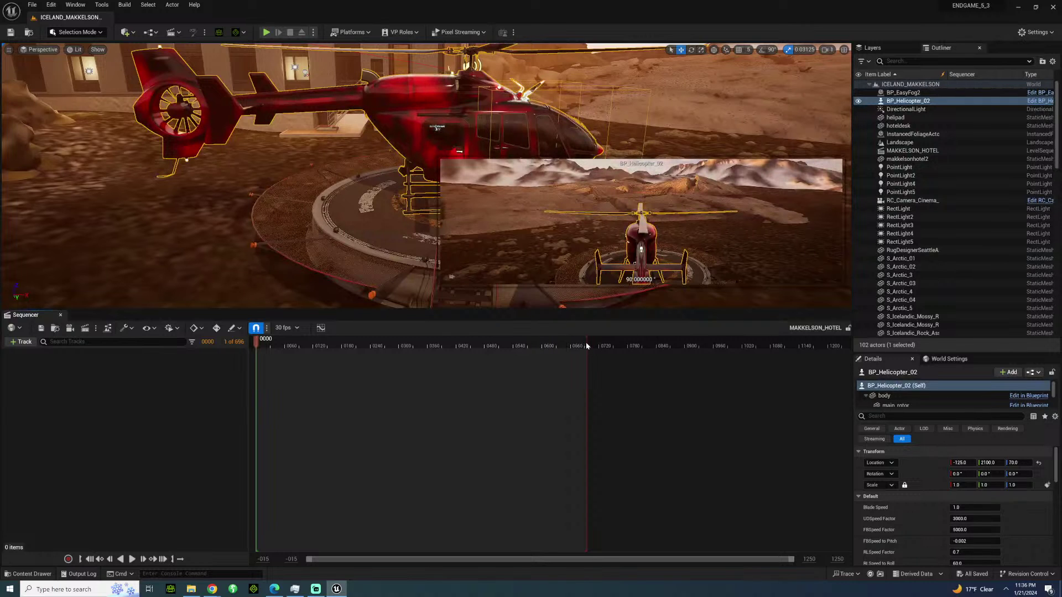
# Extend the MAKKELSON_HOTEL playback range to about 1166 frames and add BP_Helicopter_02 with a Transform track keyed at frame 0.
pyautogui.moveTo(703, 349); pyautogui.dragTo(811, 349)
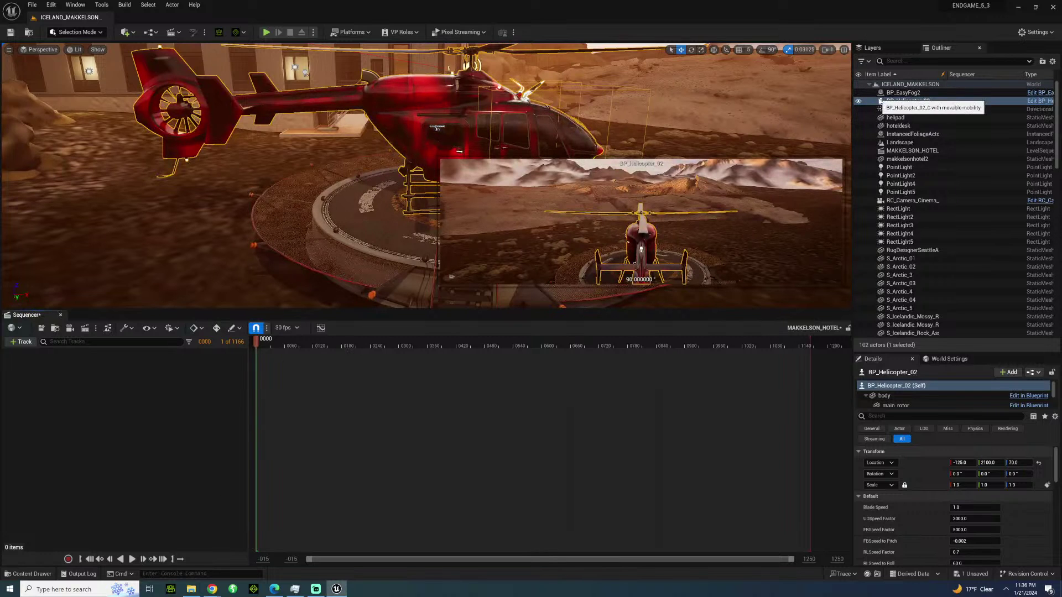
pyautogui.moveTo(880, 100); pyautogui.dragTo(141, 420)
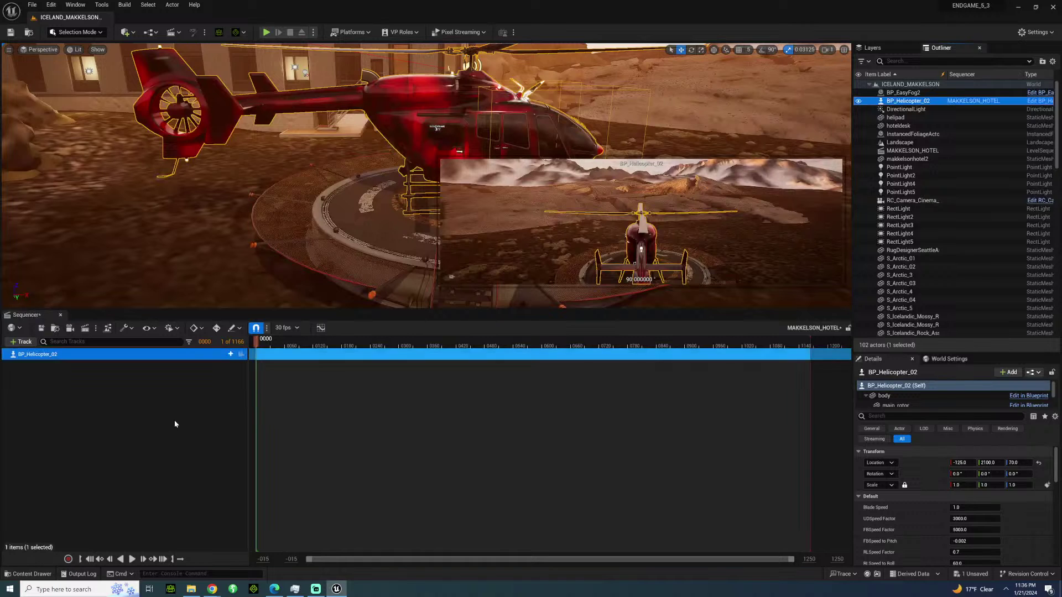
pyautogui.click(230, 354)
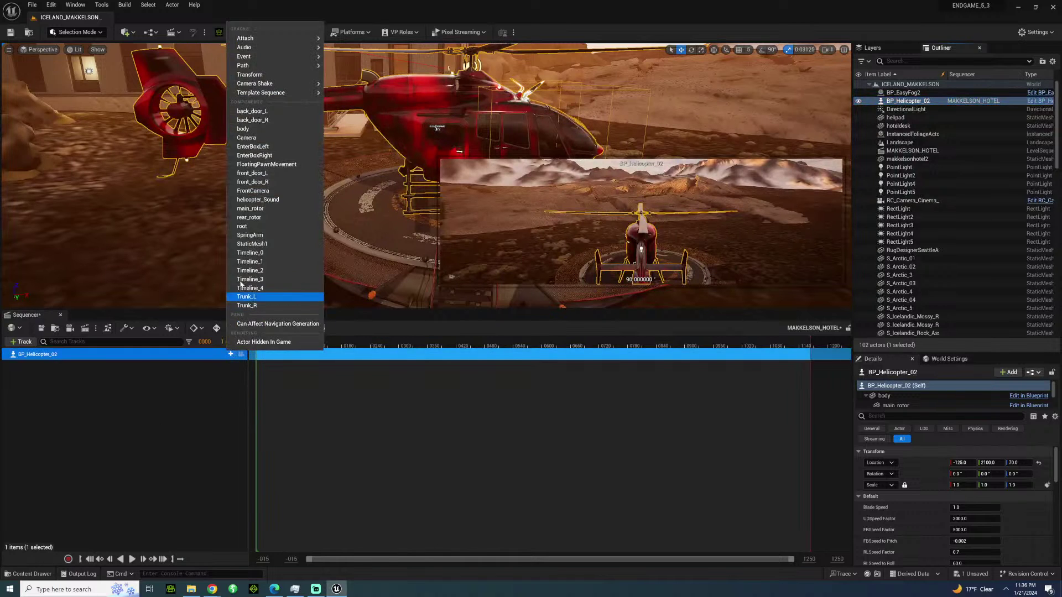
pyautogui.click(249, 75)
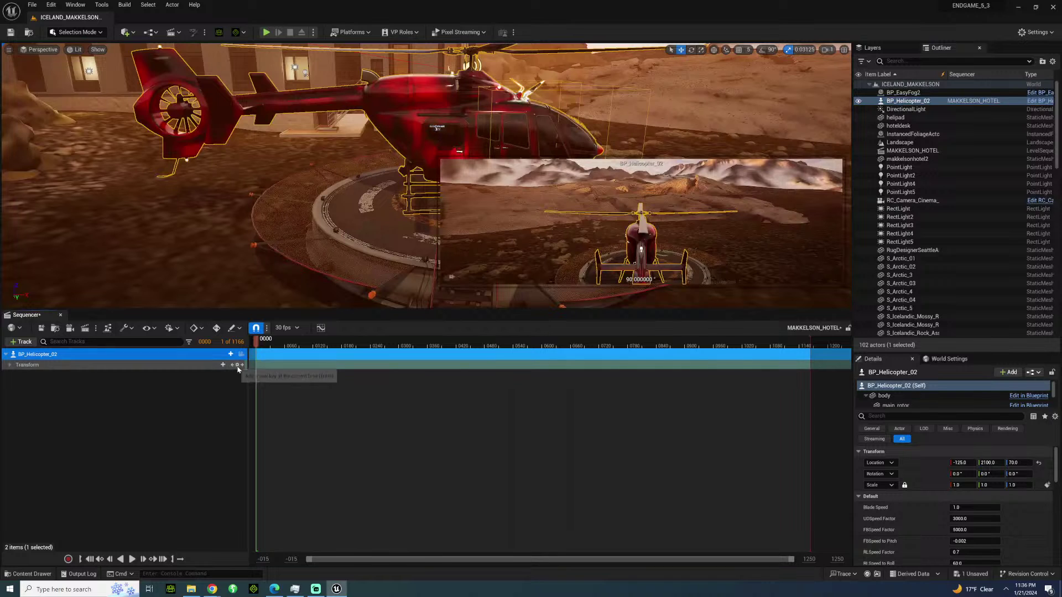
# Set the sequence's display rate to 24 fps (film).
pyautogui.click(287, 329)
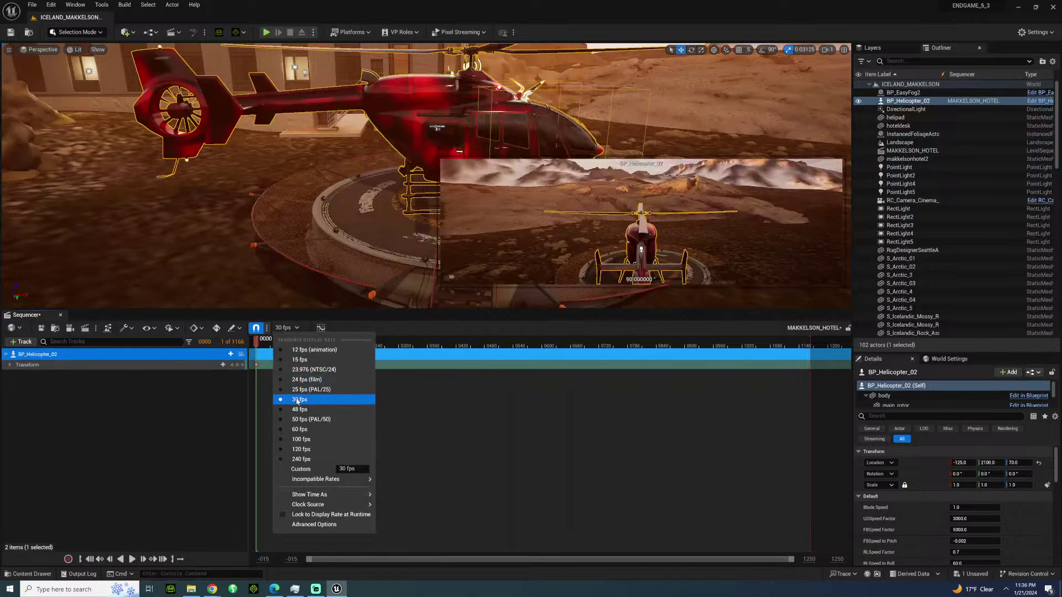
pyautogui.click(305, 379)
# Try to pose the helicopter in the air at frame 0, raised to about Z 1491 and pitched about 9.3°.
pyautogui.press('s')
pyautogui.moveTo(343, 210); pyautogui.dragTo(376, 204, button='right')
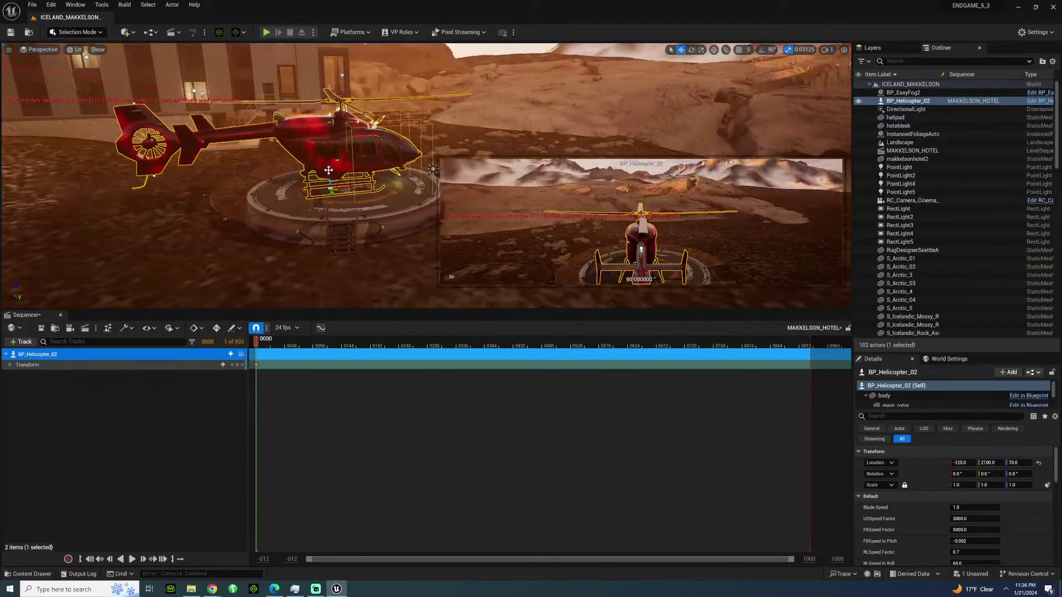
pyautogui.moveTo(329, 169); pyautogui.dragTo(329, 47)
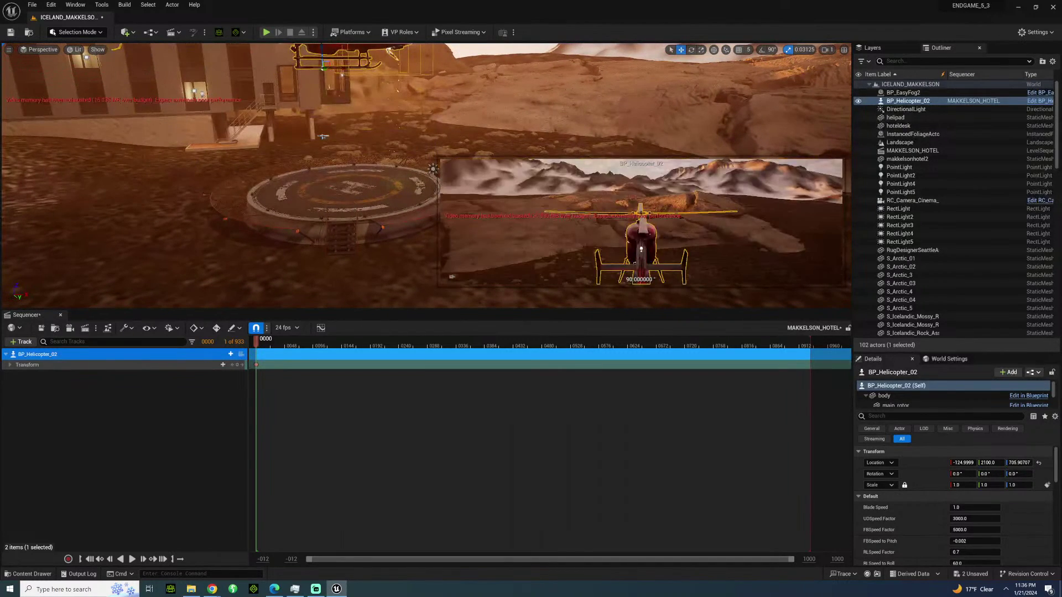
pyautogui.moveTo(332, 105); pyautogui.dragTo(339, 149, button='right')
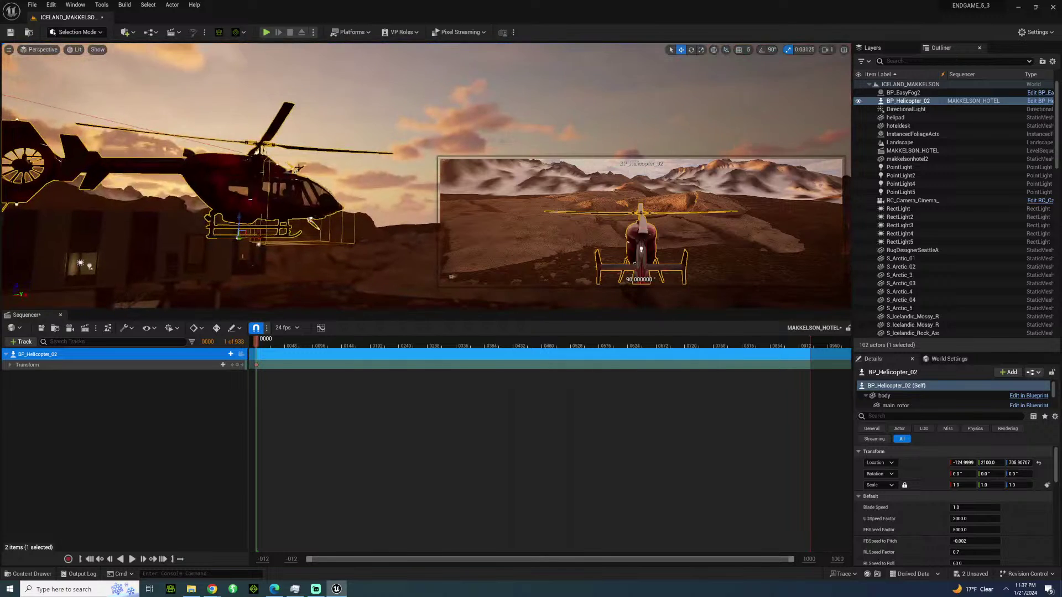
pyautogui.moveTo(239, 217); pyautogui.dragTo(239, 60)
pyautogui.moveTo(239, 83); pyautogui.dragTo(301, 130, button='right')
pyautogui.press('e')
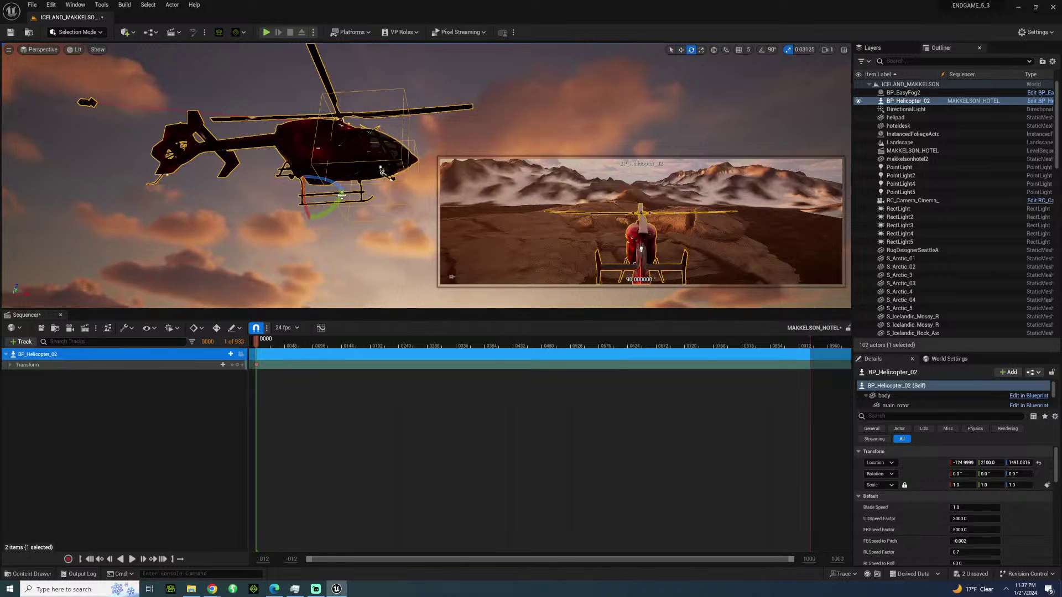
pyautogui.moveTo(342, 195); pyautogui.dragTo(354, 181)
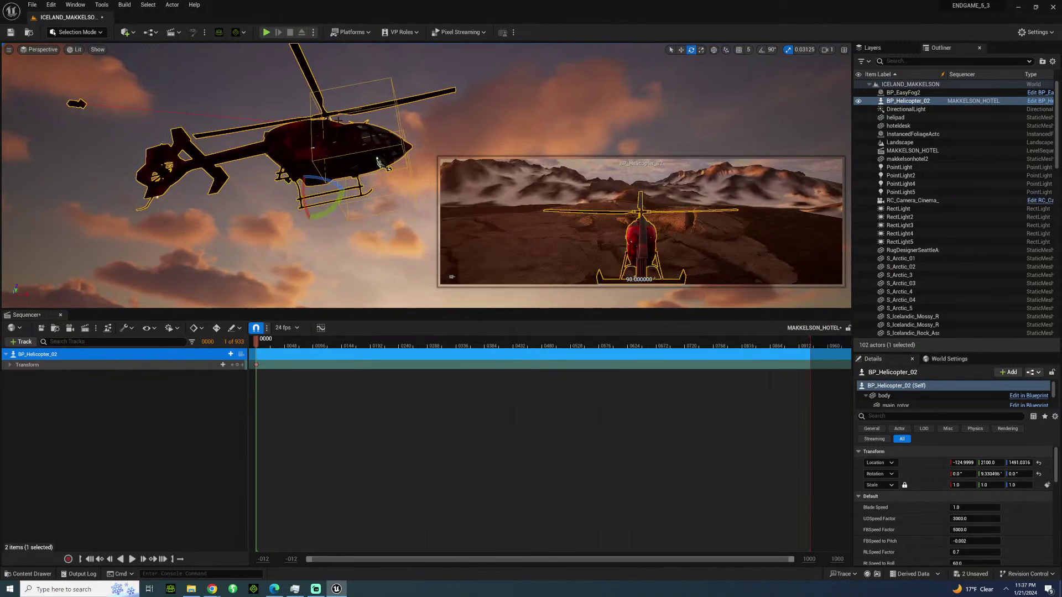
pyautogui.moveTo(338, 120); pyautogui.dragTo(325, 157, button='right')
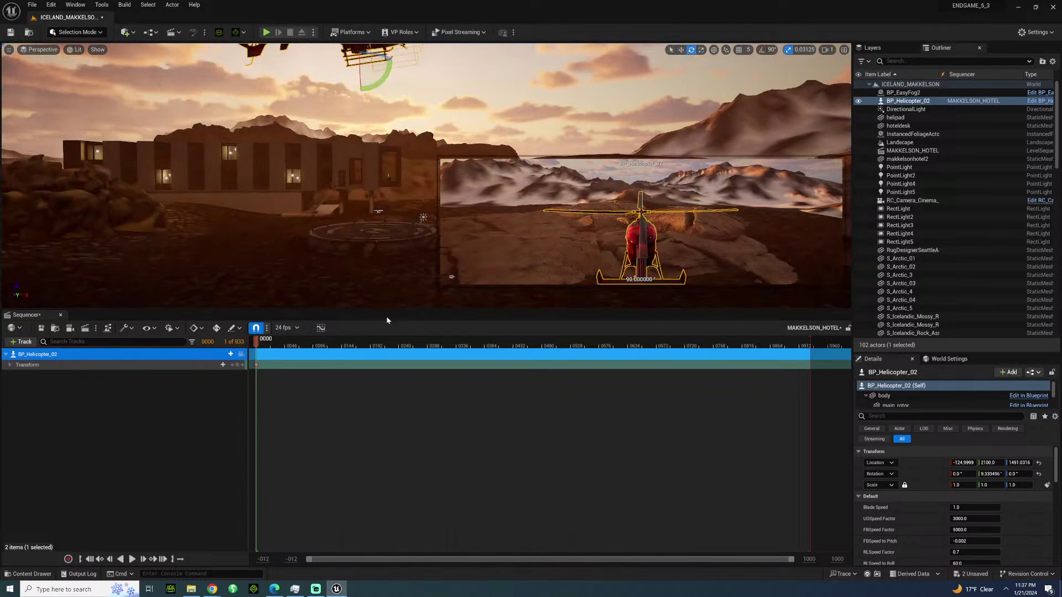
# Keyframe the helicopter on the helipad at frame 350, and raised to about Z 2104 with about 10.4° pitch at frame 0.
pyautogui.click(465, 347)
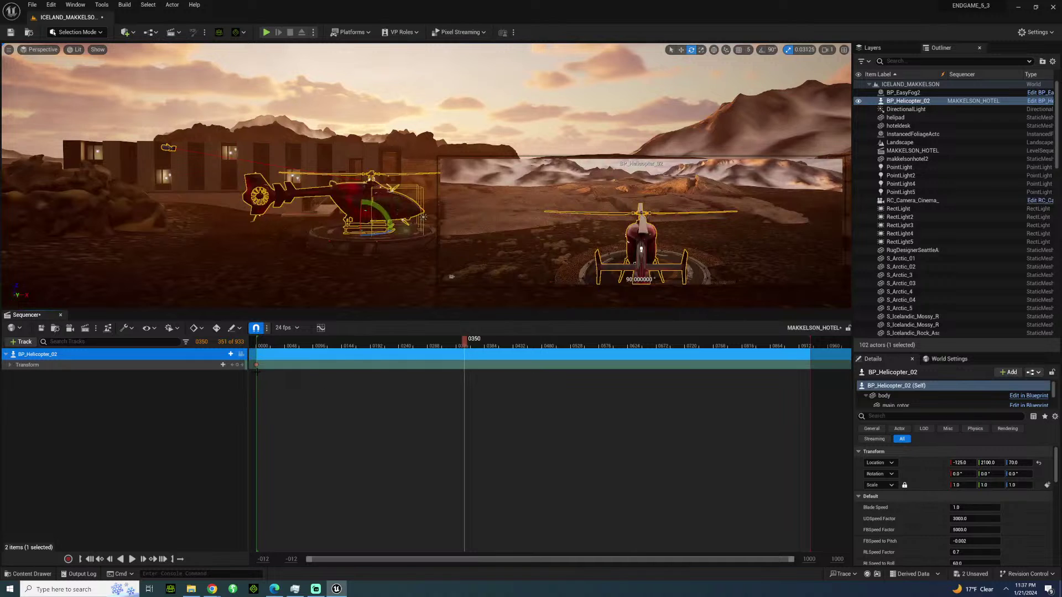
pyautogui.click(237, 365)
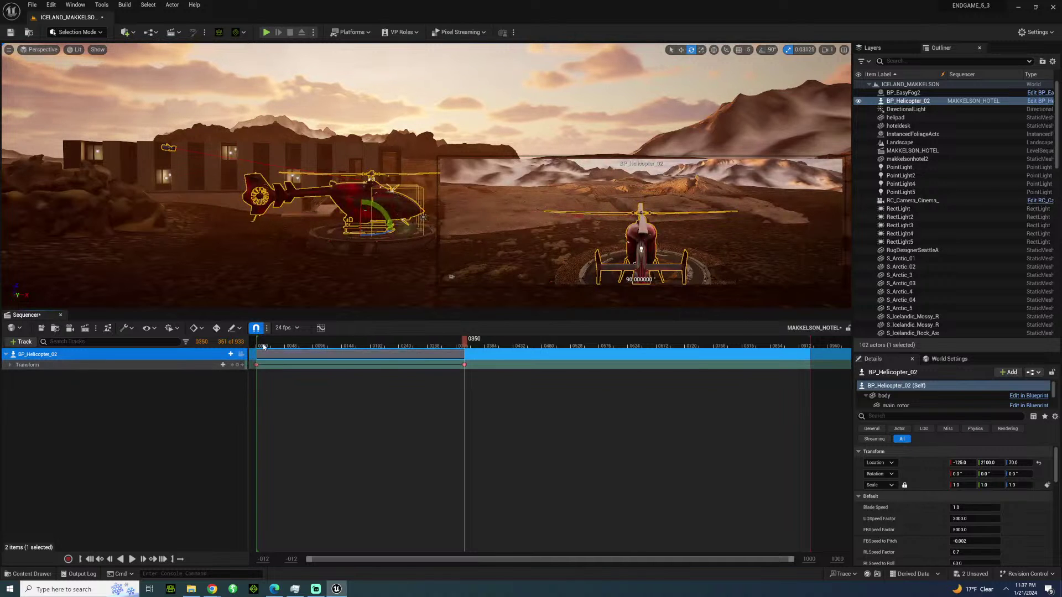
pyautogui.click(262, 346)
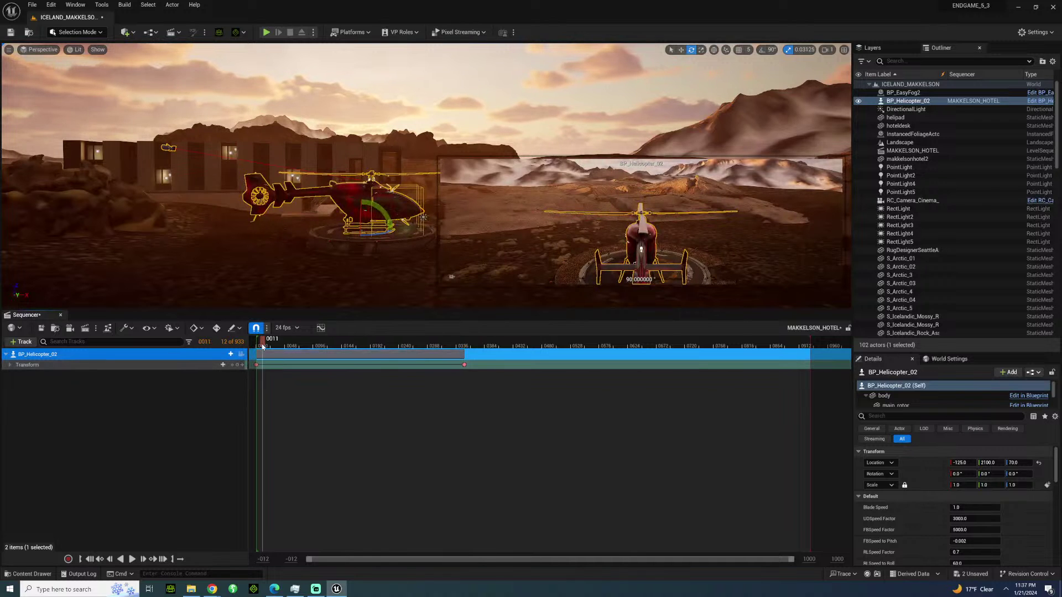
pyautogui.click(233, 365)
pyautogui.press('w')
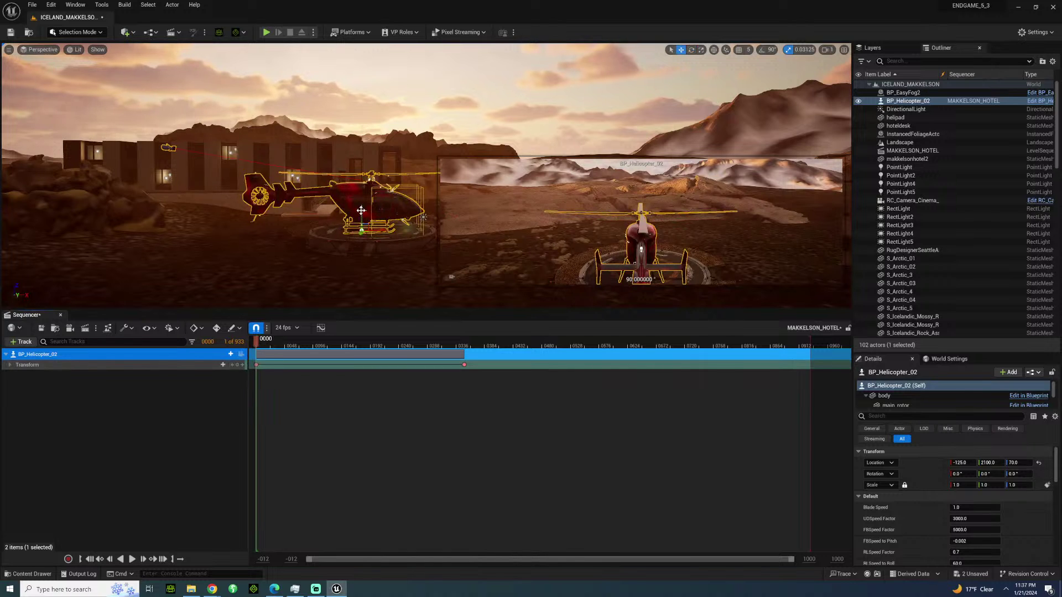
pyautogui.moveTo(360, 211); pyautogui.dragTo(361, 78)
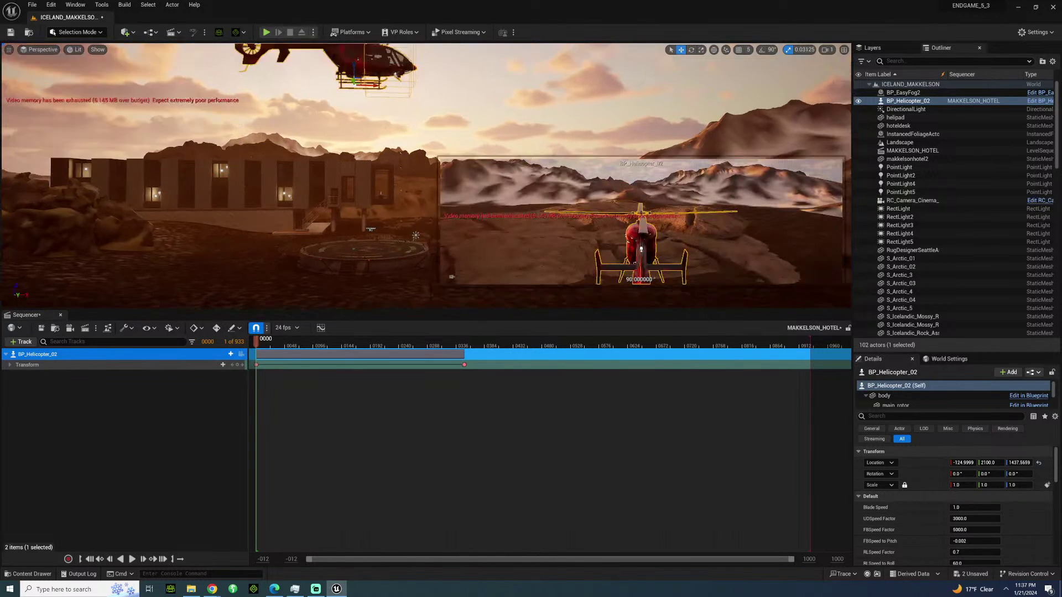
pyautogui.moveTo(361, 77); pyautogui.dragTo(373, 56, button='right')
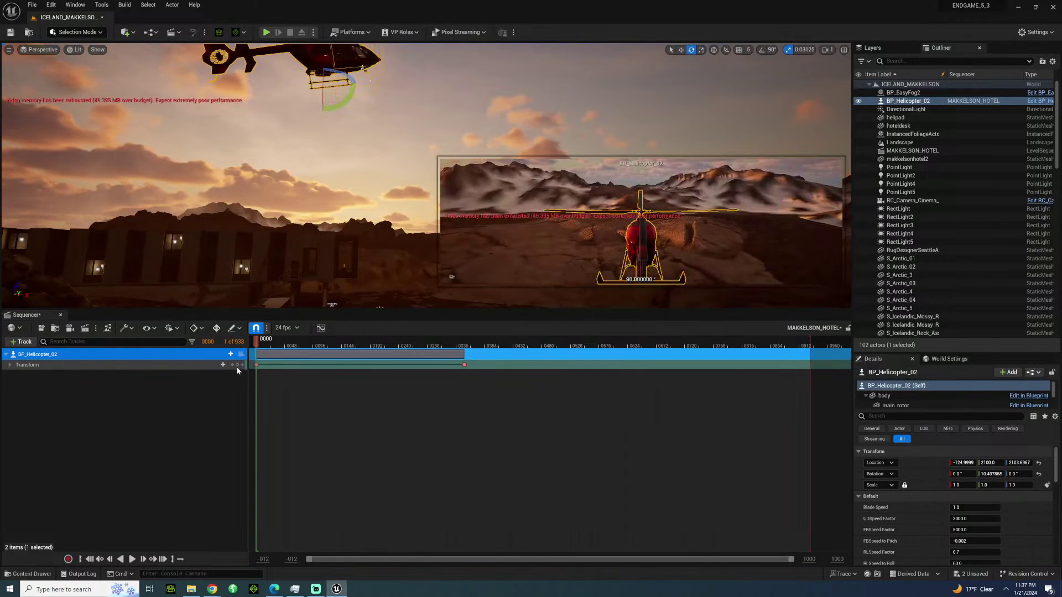
# Play back the helicopter's descent and check its position around frame 315.
pyautogui.press('space')
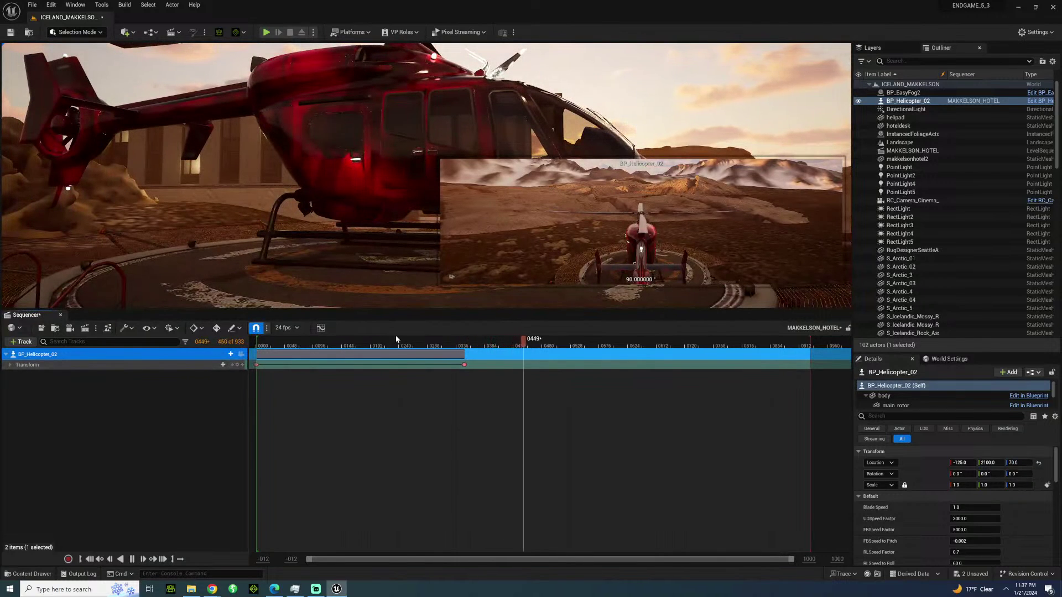
pyautogui.click(444, 340)
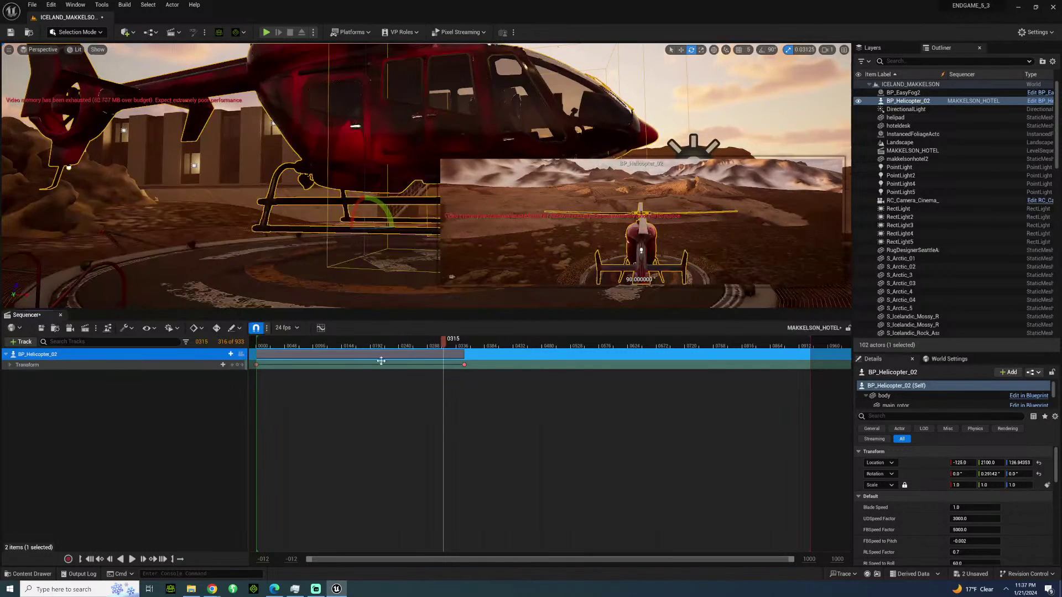
# Try raising the landed helicopter to about Z 73.4 at the frame 350 key and inspect its skids against the helipad.
pyautogui.click(242, 365)
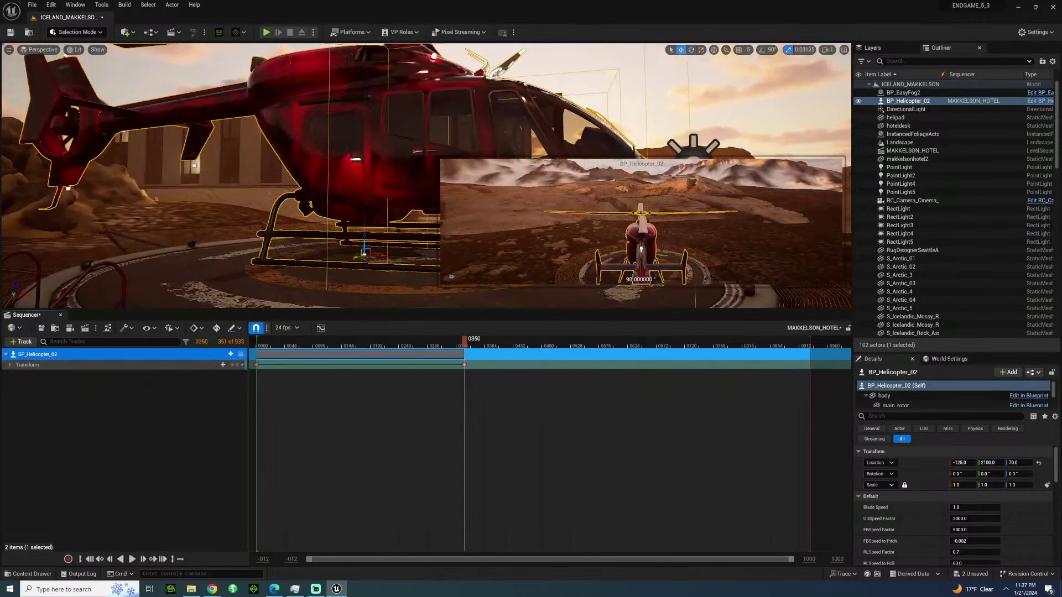
pyautogui.moveTo(364, 237); pyautogui.dragTo(367, 235)
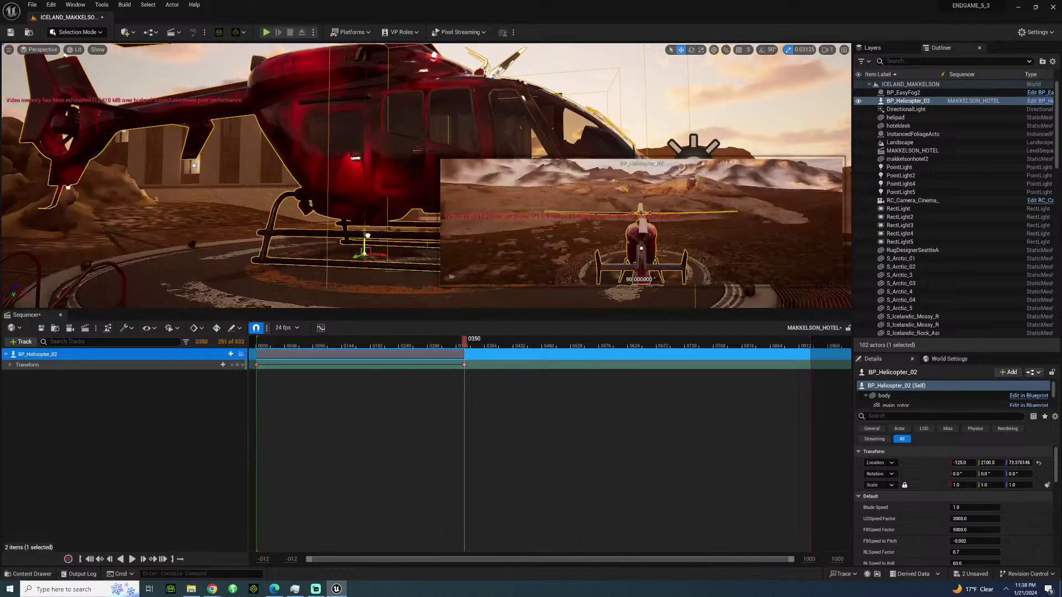
pyautogui.click(270, 189)
pyautogui.moveTo(270, 188); pyautogui.dragTo(270, 219, button='right')
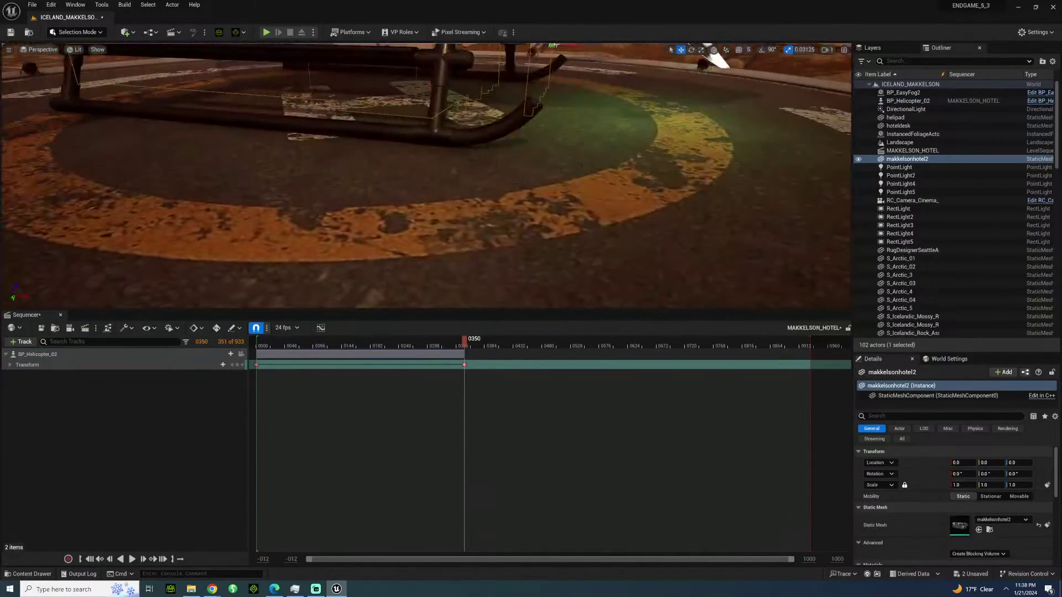
pyautogui.press('s')
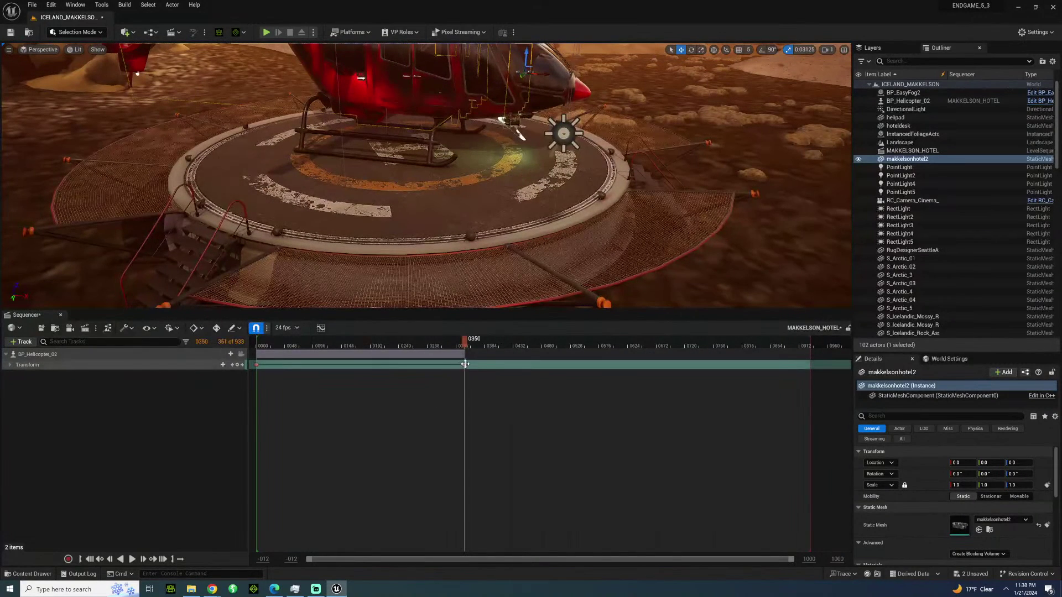
# Move the helicopter's landing Transform key from frame 350 to frame 471 to slow the descent.
pyautogui.moveTo(469, 365); pyautogui.dragTo(542, 365)
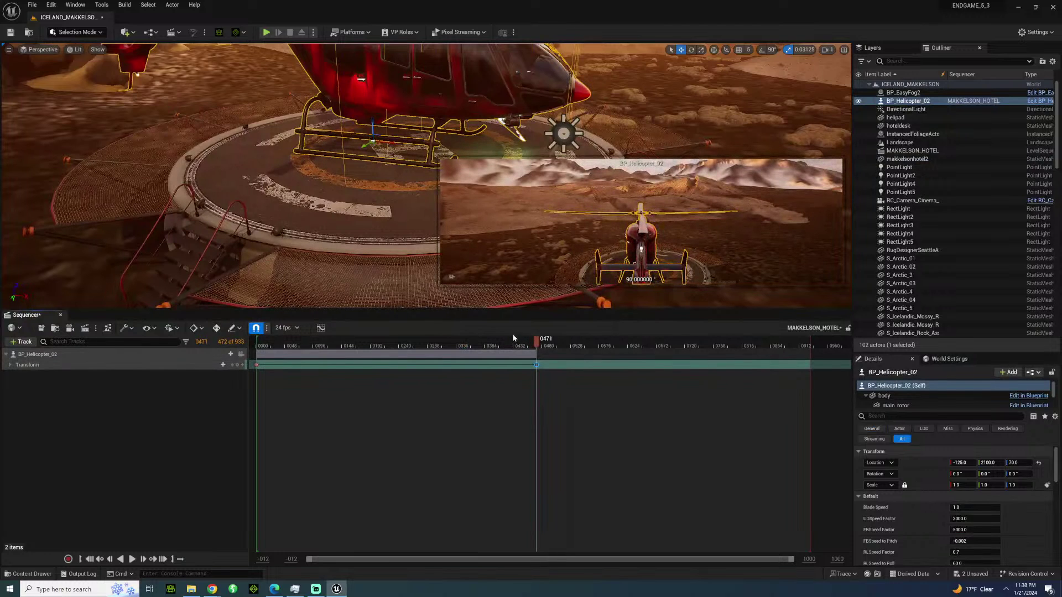
pyautogui.moveTo(412, 198); pyautogui.dragTo(412, 171, button='right')
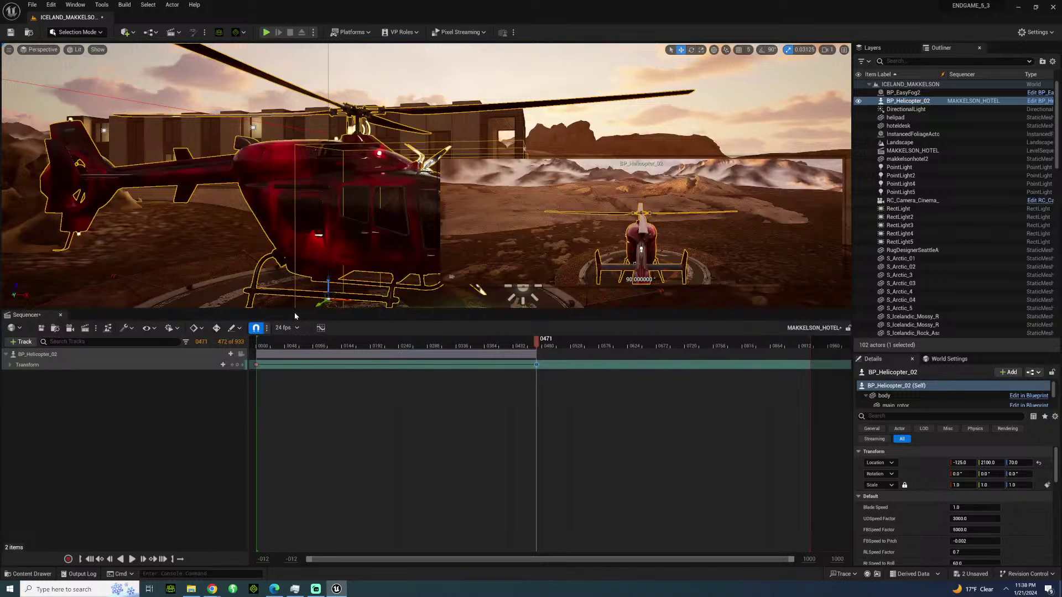
# Show the helicopter's Transform curves in the curve editor and set the frame 471 keys to User interpolation with weighted tangents.
pyautogui.click(320, 328)
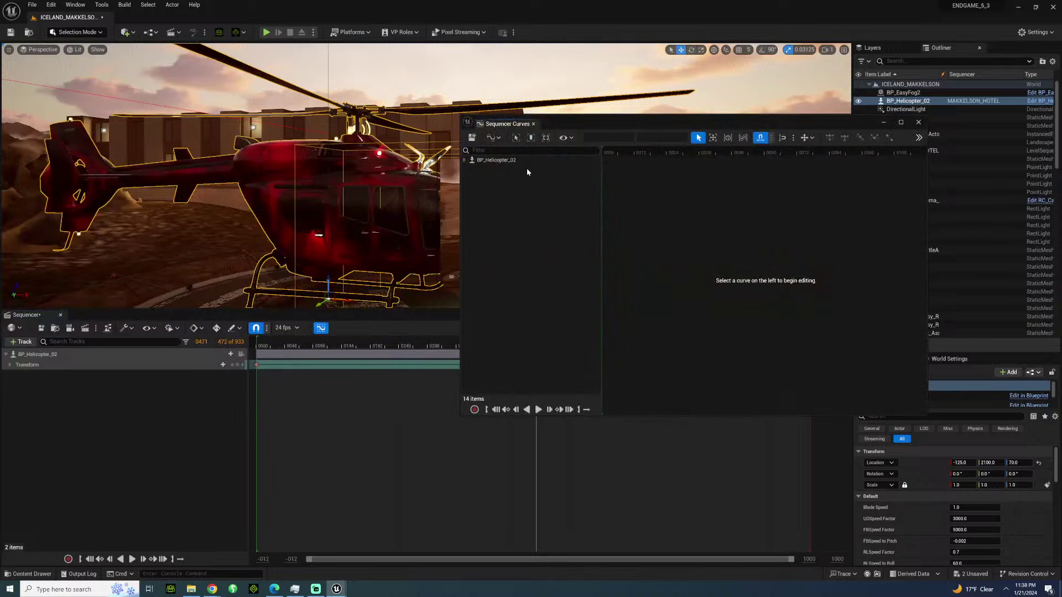
pyautogui.click(496, 161)
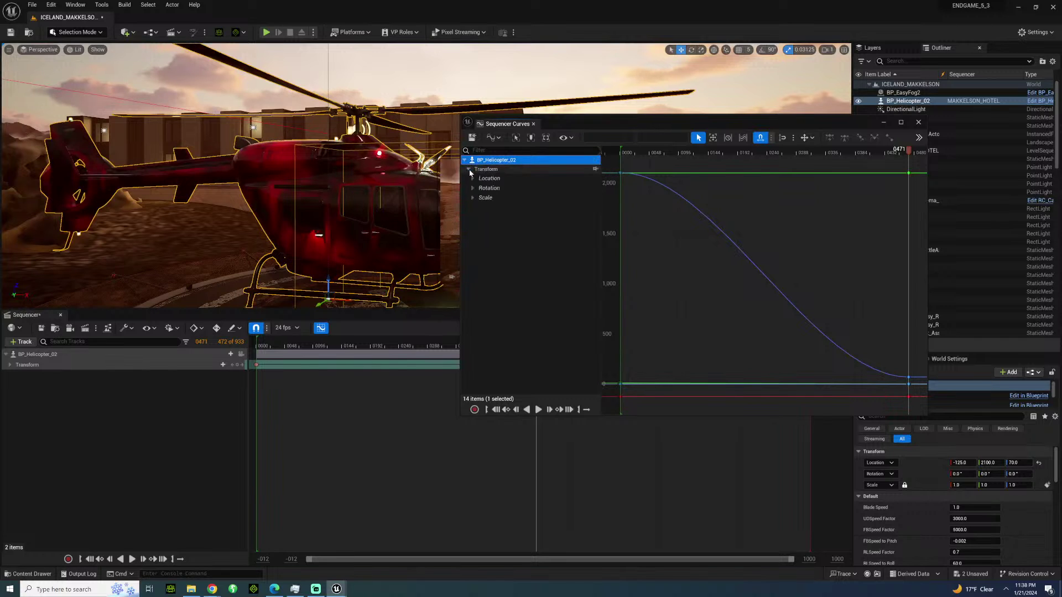
pyautogui.click(486, 170)
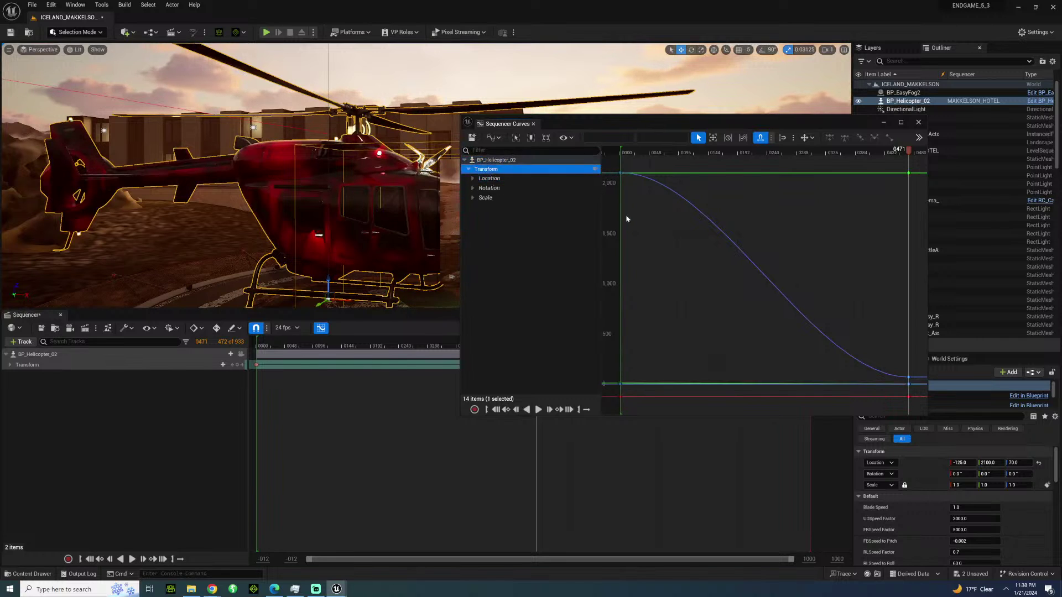
pyautogui.scroll(-4, 774, 290)
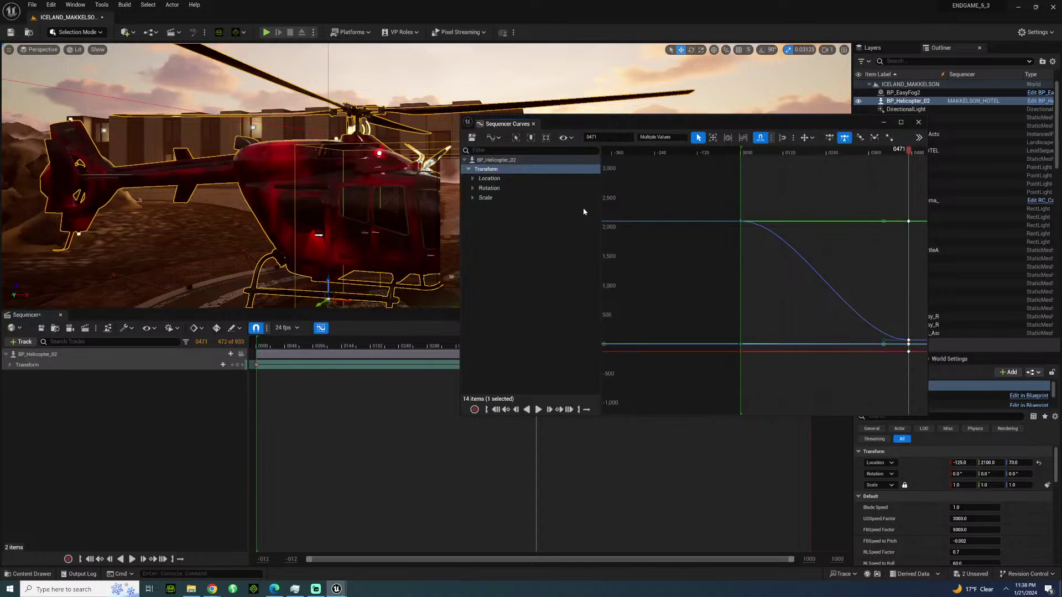
pyautogui.keyDown('shift'); pyautogui.click(485, 198); pyautogui.keyUp('shift')
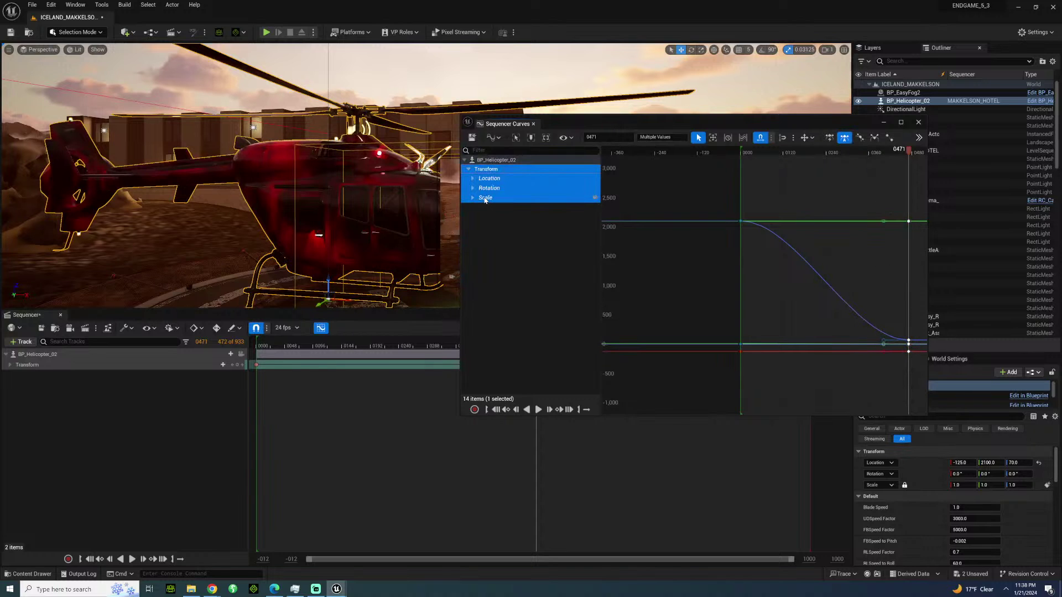
pyautogui.rightClick(909, 342)
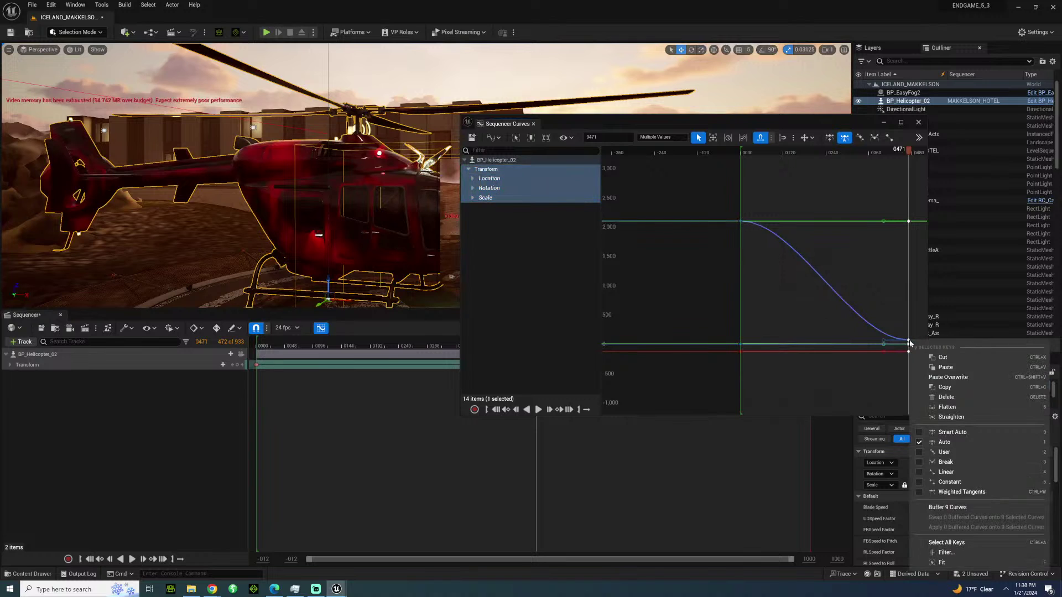
pyautogui.click(924, 434)
pyautogui.click(921, 444)
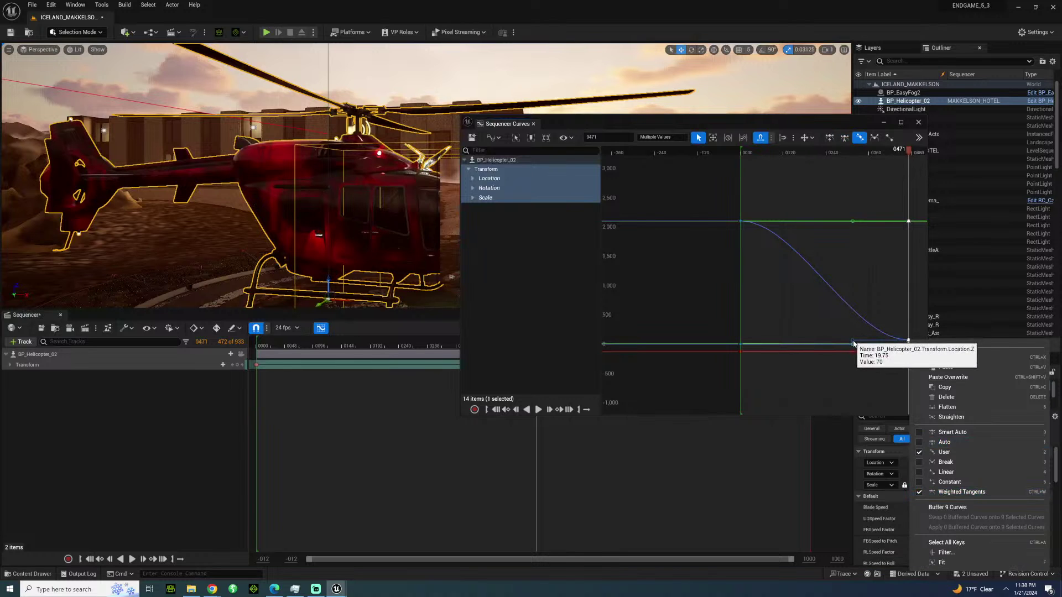
# Lengthen the incoming tangent handle of the Location Z landing key to ease the touchdown, and play back the descent.
pyautogui.click(853, 343)
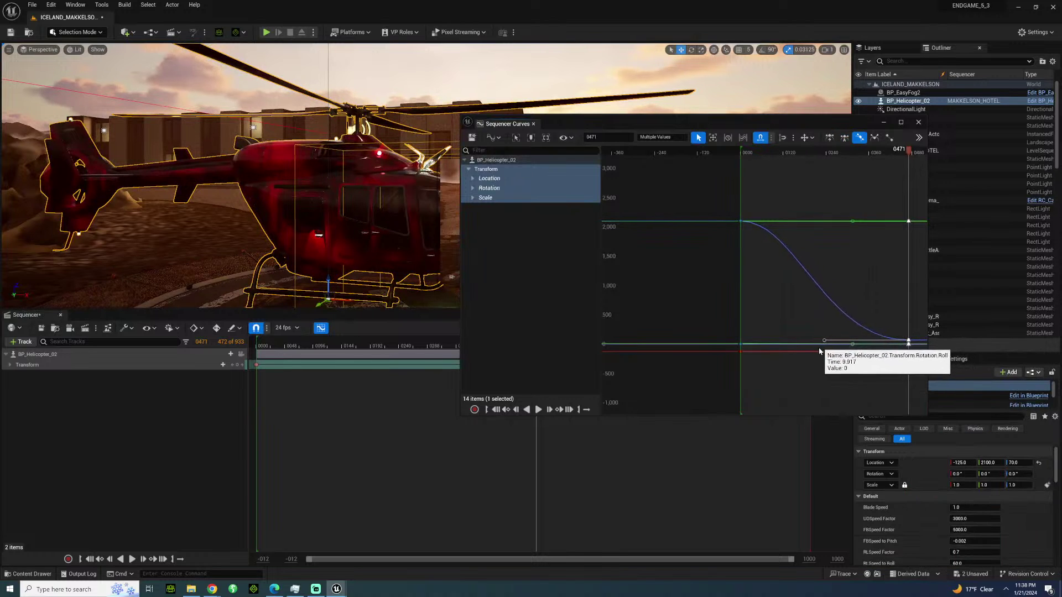
pyautogui.moveTo(820, 351); pyautogui.dragTo(797, 351)
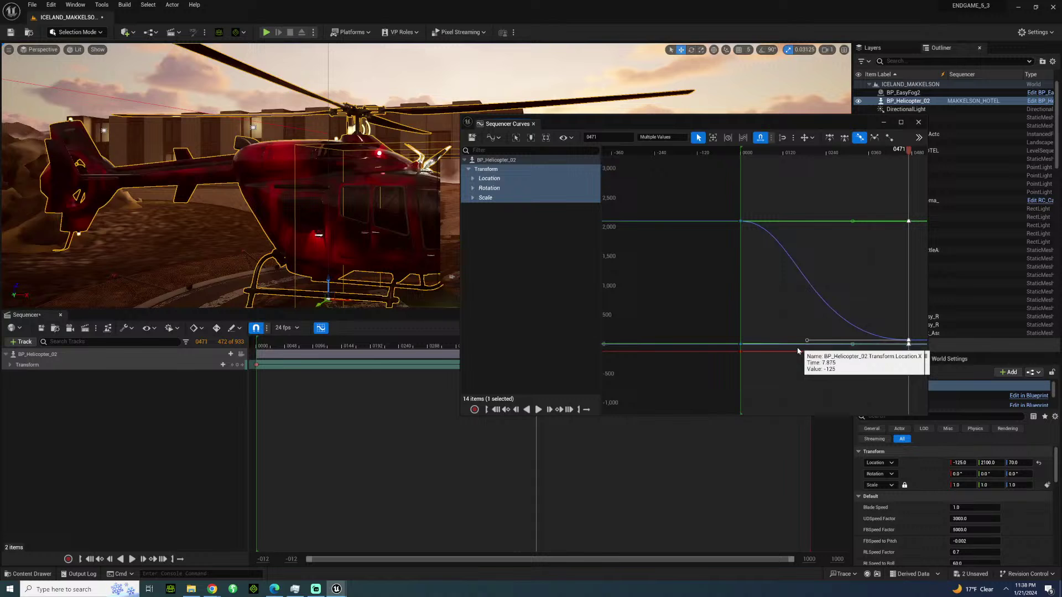
pyautogui.click(761, 146)
pyautogui.press('space')
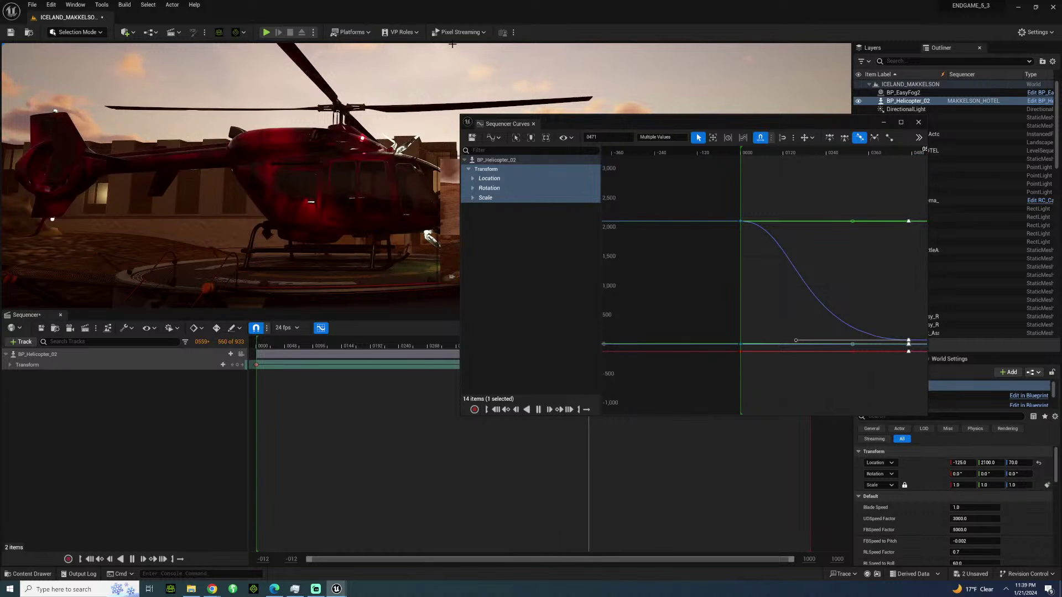
# Play back the helicopter's eased descent, close the curve editor and inspect the helicopter in mid-descent at frame 212.
pyautogui.click(755, 151)
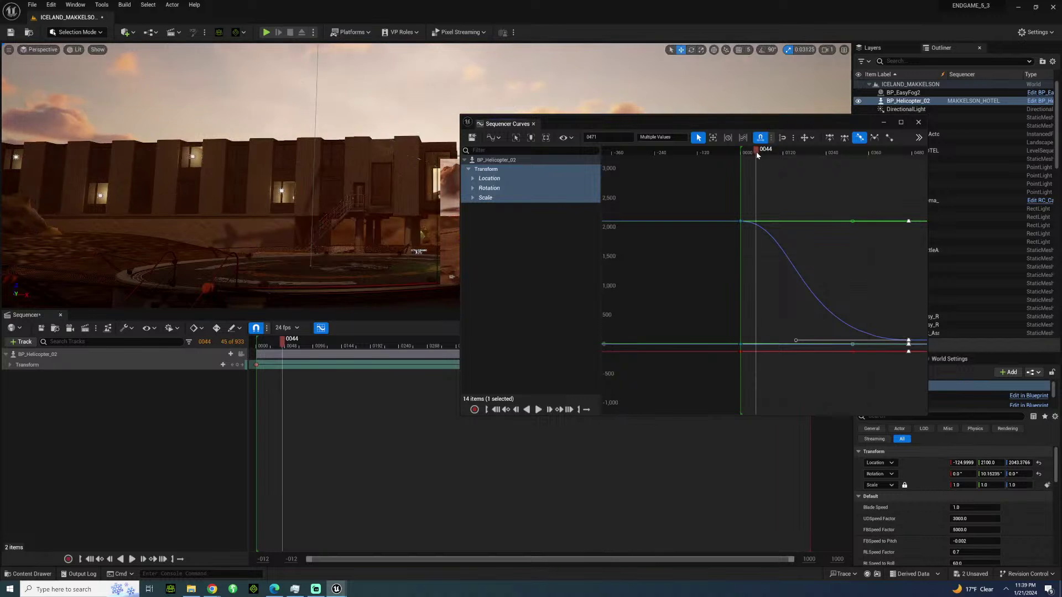
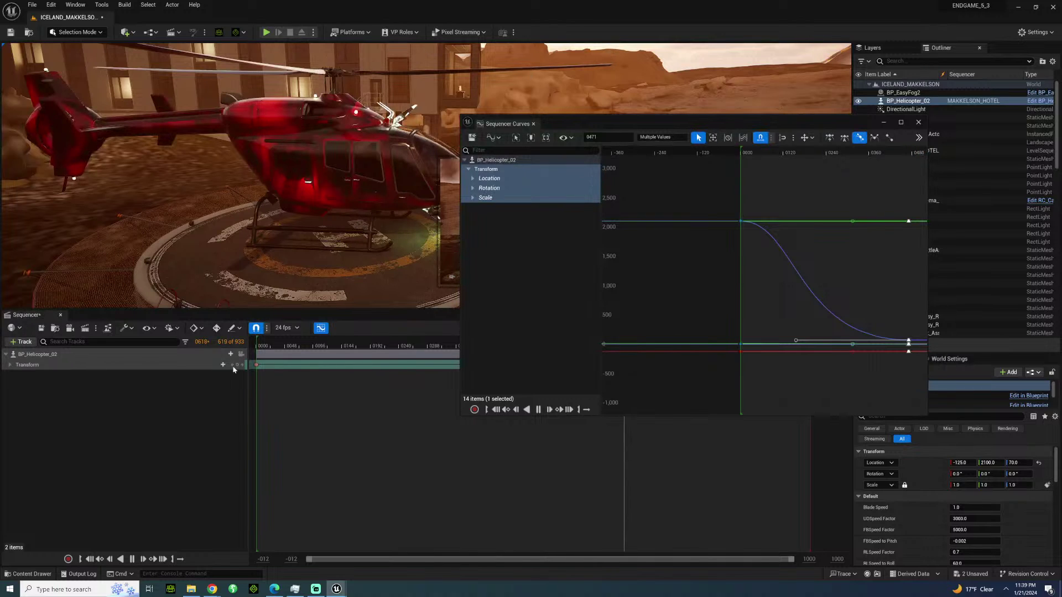
pyautogui.click(920, 122)
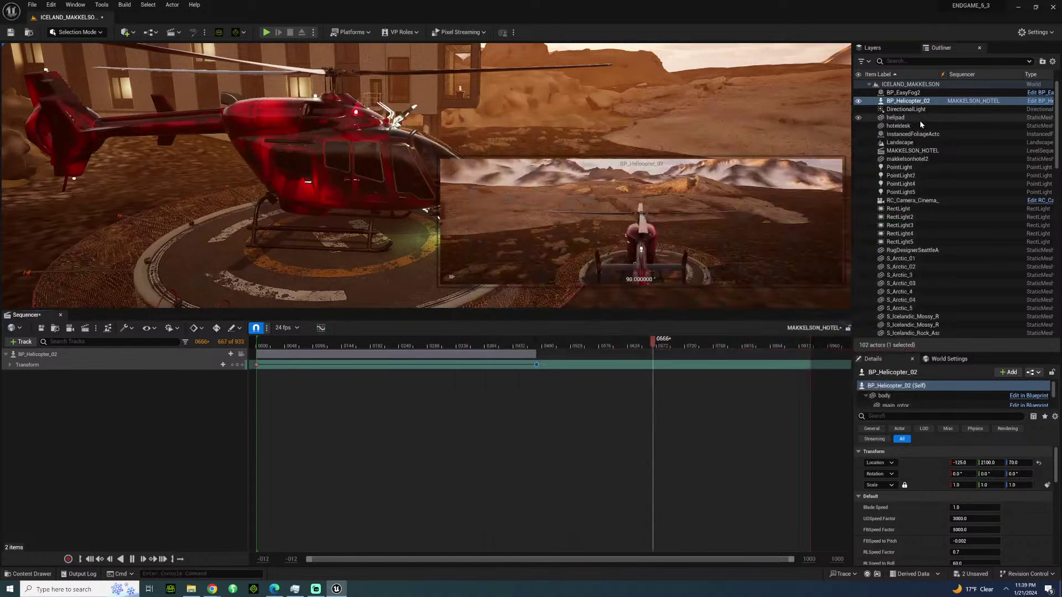
pyautogui.click(383, 347)
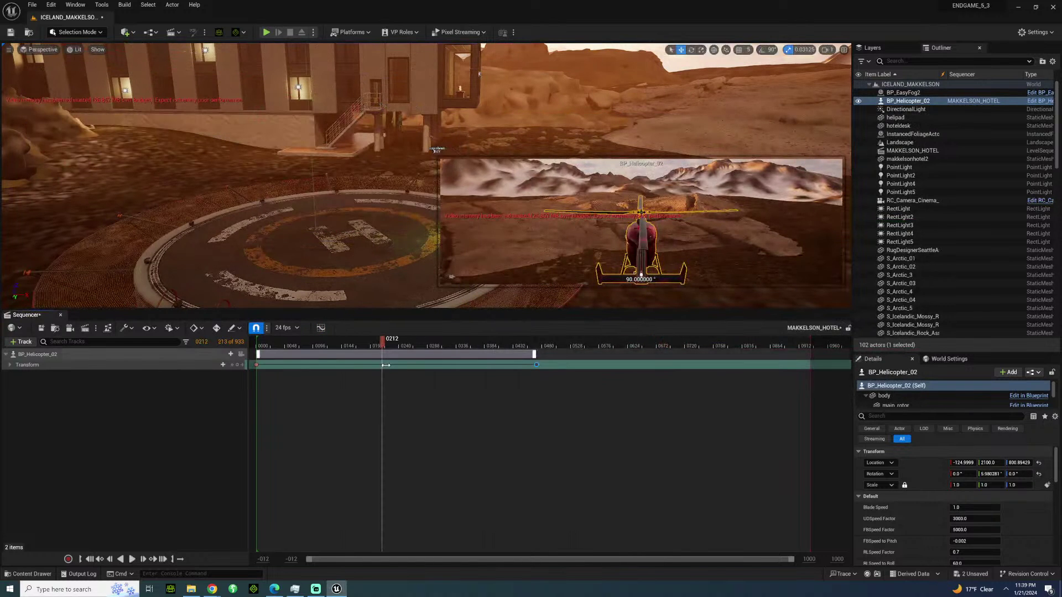
pyautogui.moveTo(482, 82); pyautogui.dragTo(465, 100, button='right')
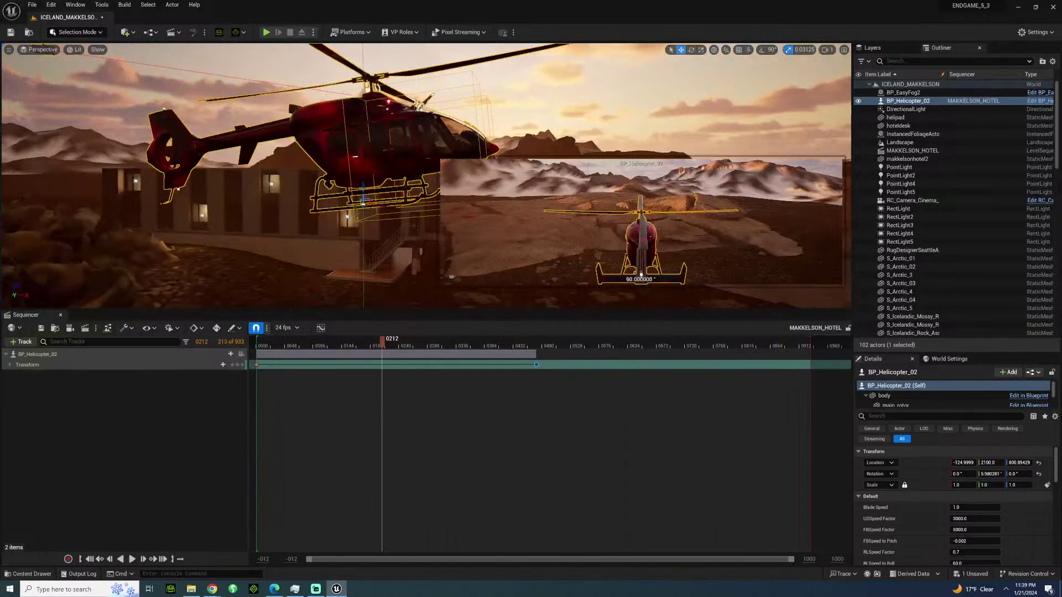
# Add the main_rotor component with its own Transform track under the helicopter in the sequence, starting from frame 0.
pyautogui.click(232, 365)
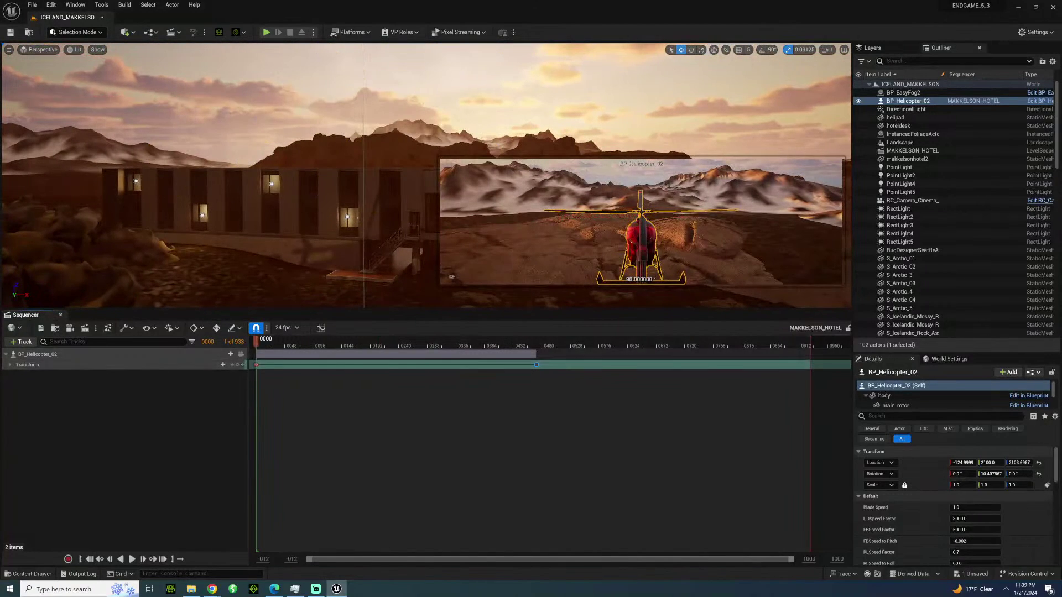
pyautogui.press('f')
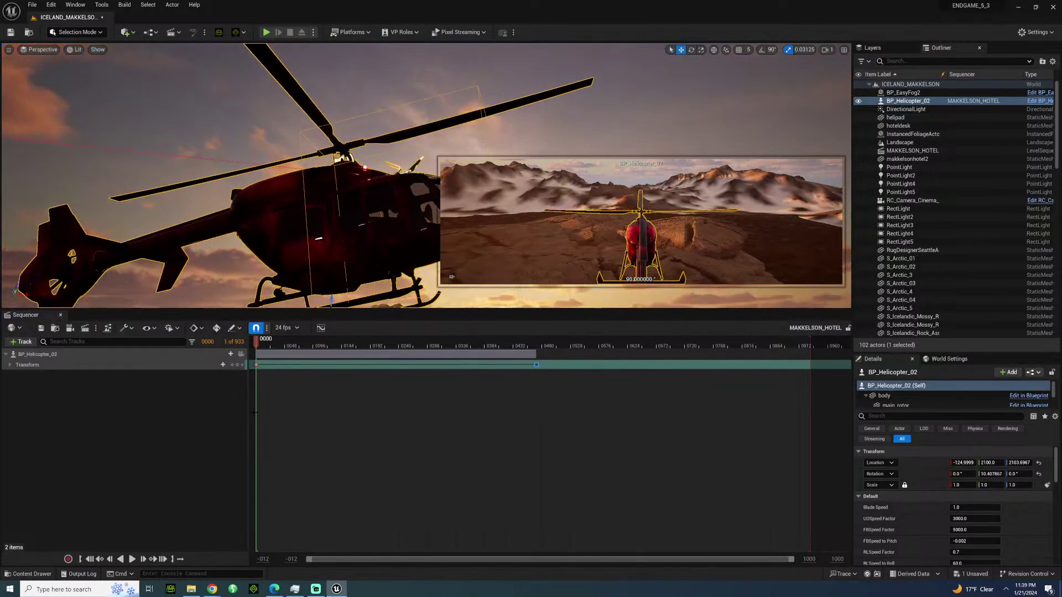
pyautogui.click(10, 365)
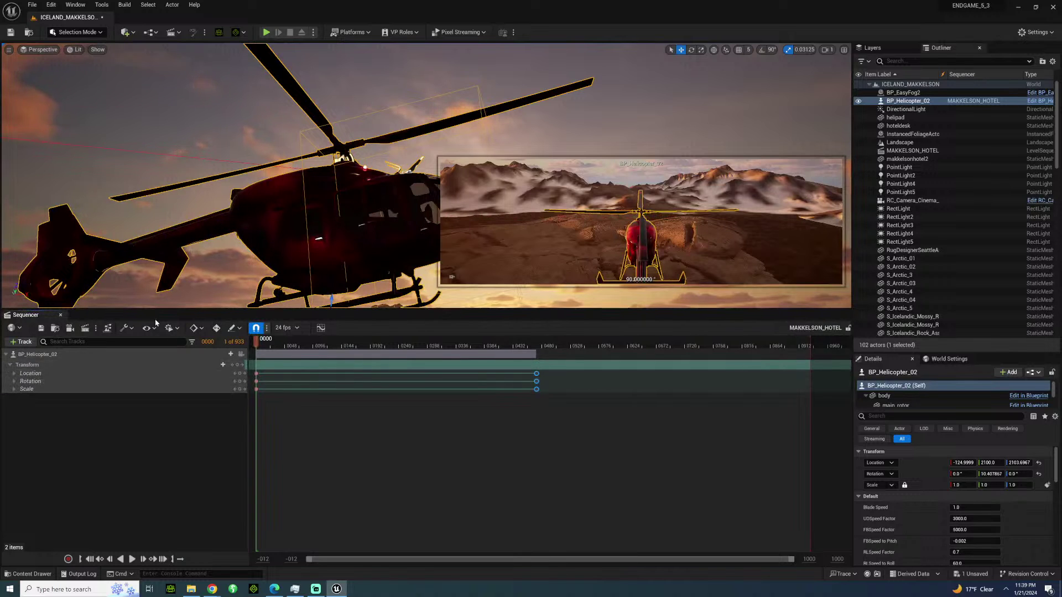
pyautogui.click(228, 355)
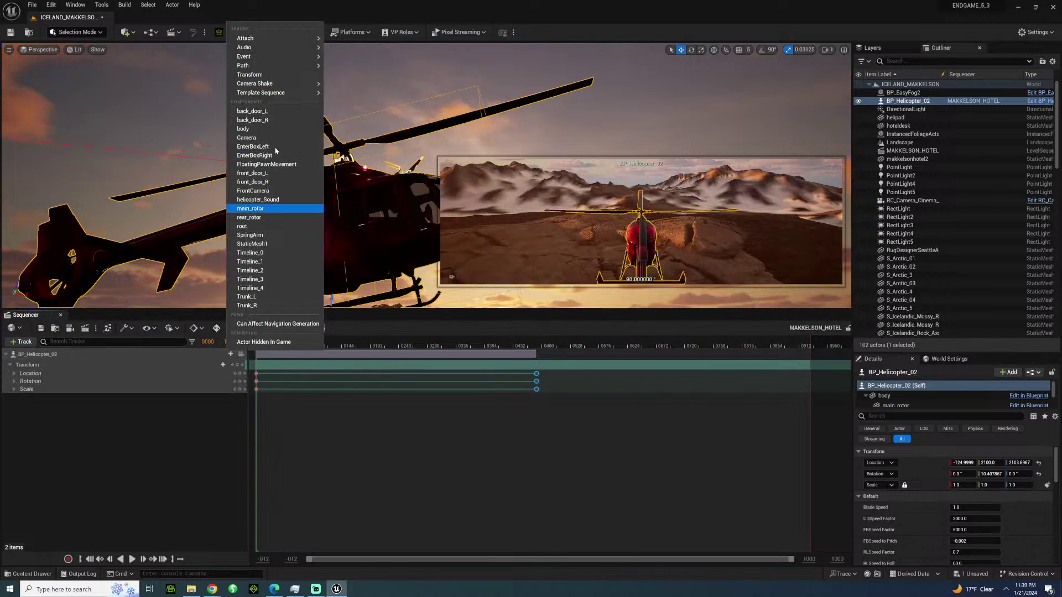
pyautogui.click(274, 208)
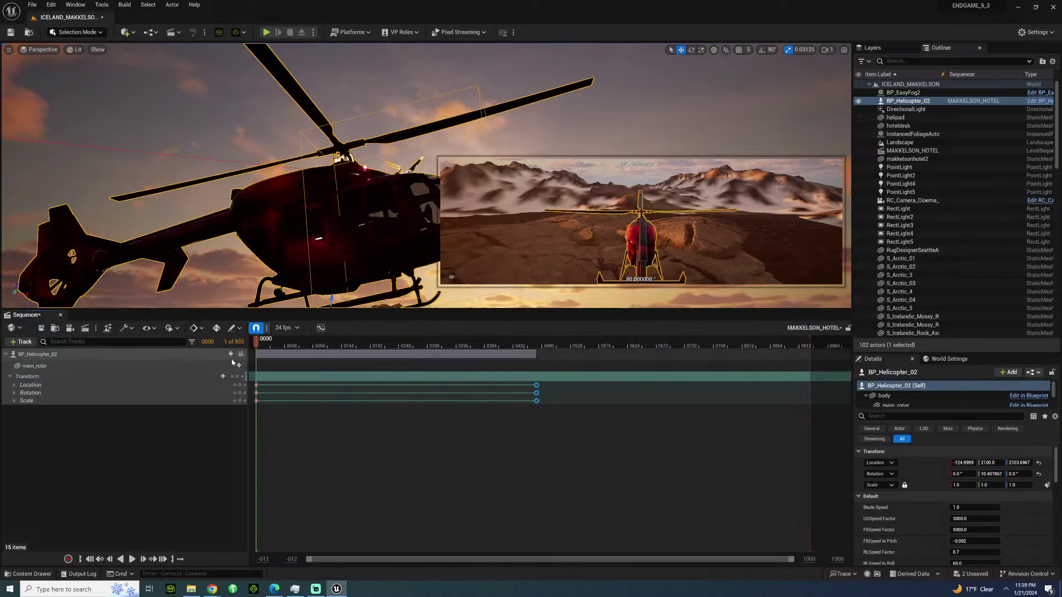
pyautogui.click(239, 365)
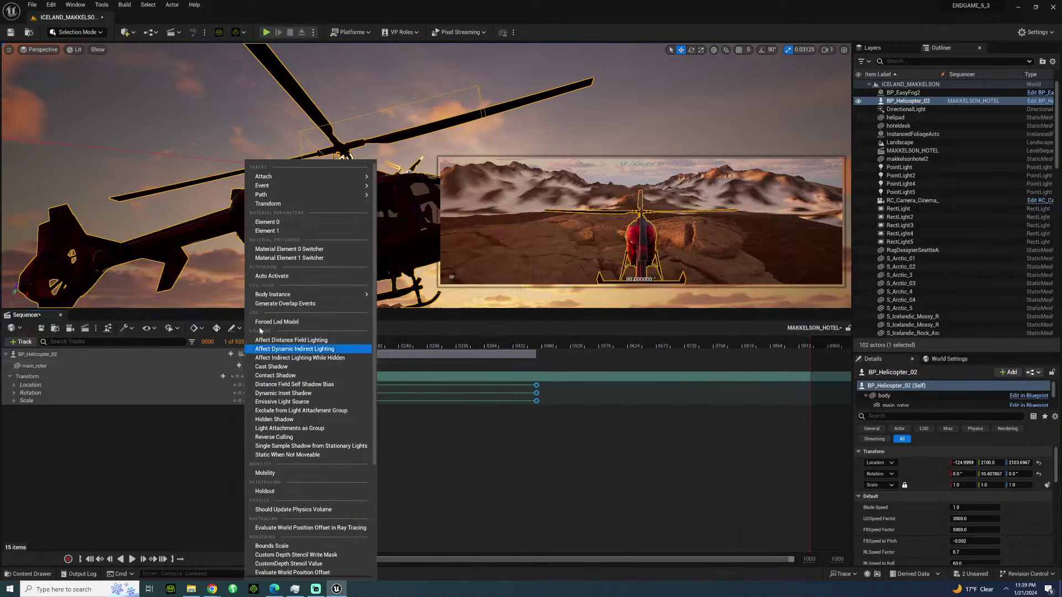
pyautogui.click(292, 204)
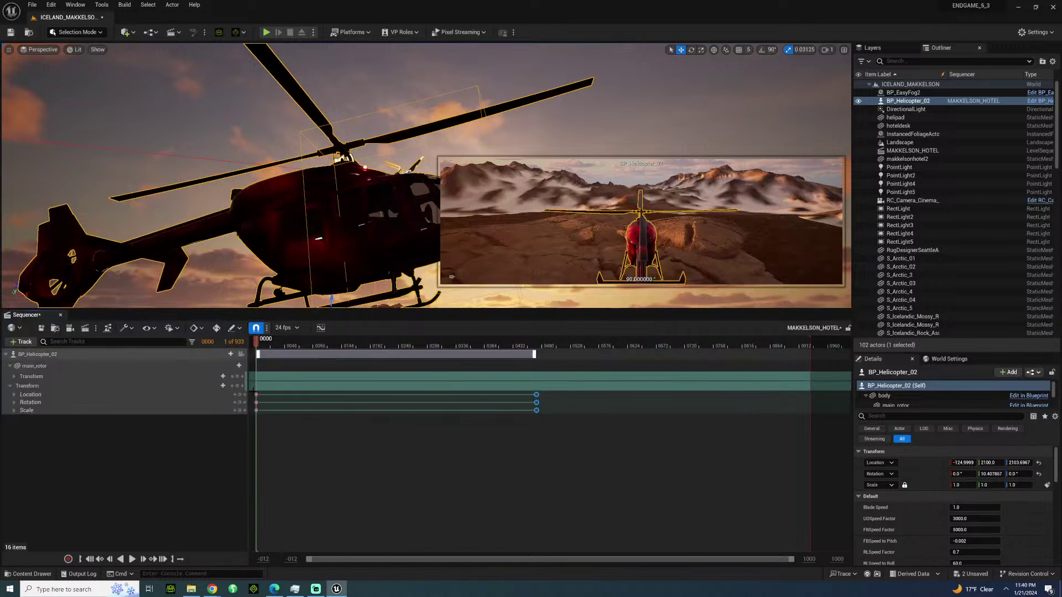
# Expand the main rotor's Rotation channels and key Pitch at 0 on frame 0.
pyautogui.click(15, 376)
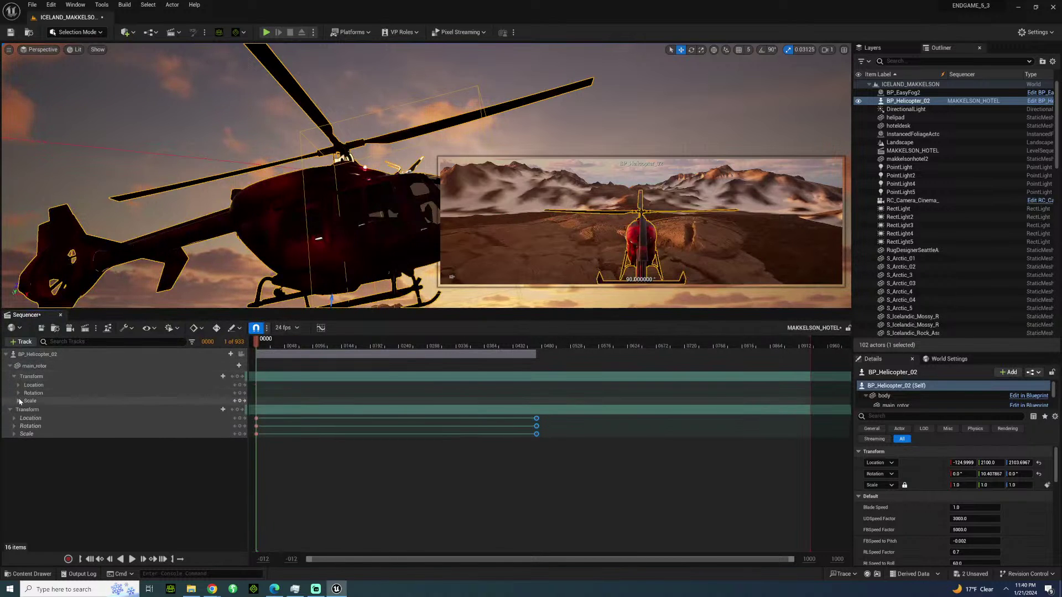
pyautogui.click(19, 395)
pyautogui.click(18, 393)
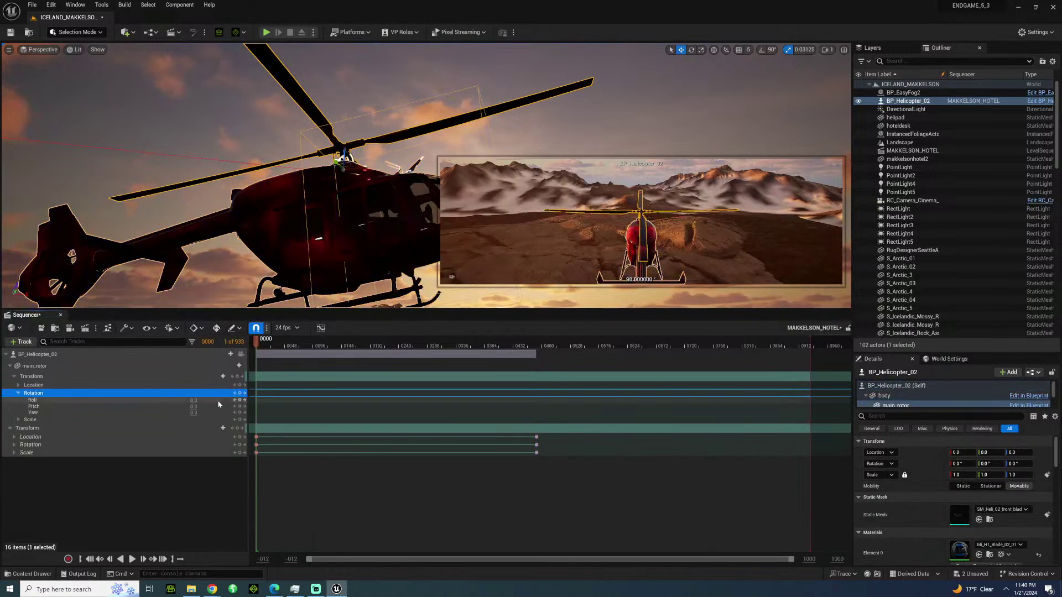
pyautogui.click(239, 407)
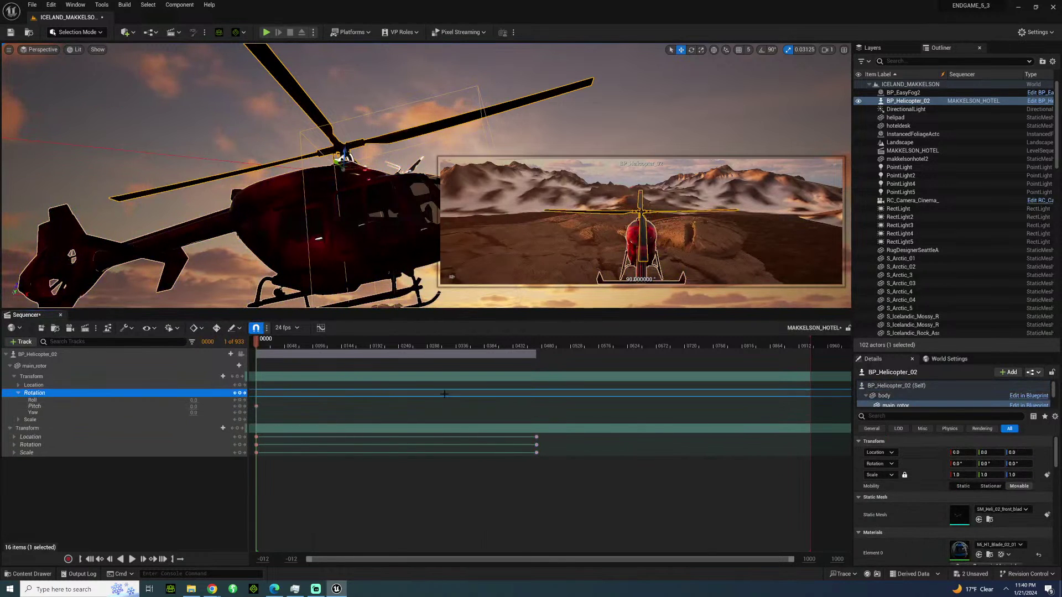
# Move the helicopter's landing Location, Rotation and Scale keys to frame 482 and fit the timeline range around them.
pyautogui.click(541, 344)
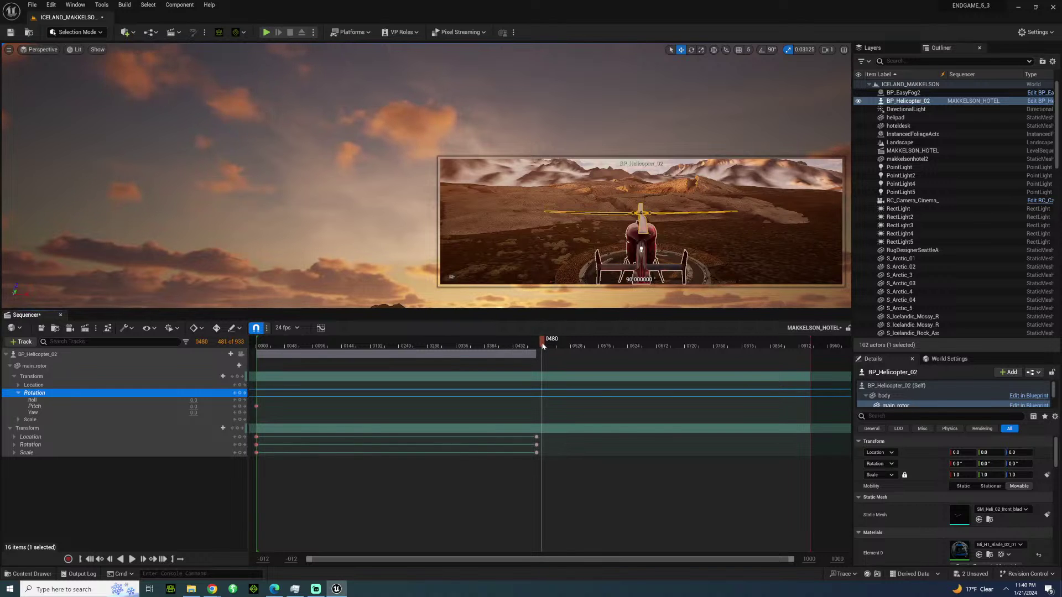
pyautogui.moveTo(542, 479)
pyautogui.mouseDown()
pyautogui.moveTo(532, 424)
pyautogui.moveTo(534, 447)
pyautogui.moveTo(560, 435)
pyautogui.moveTo(545, 438)
pyautogui.mouseUp()
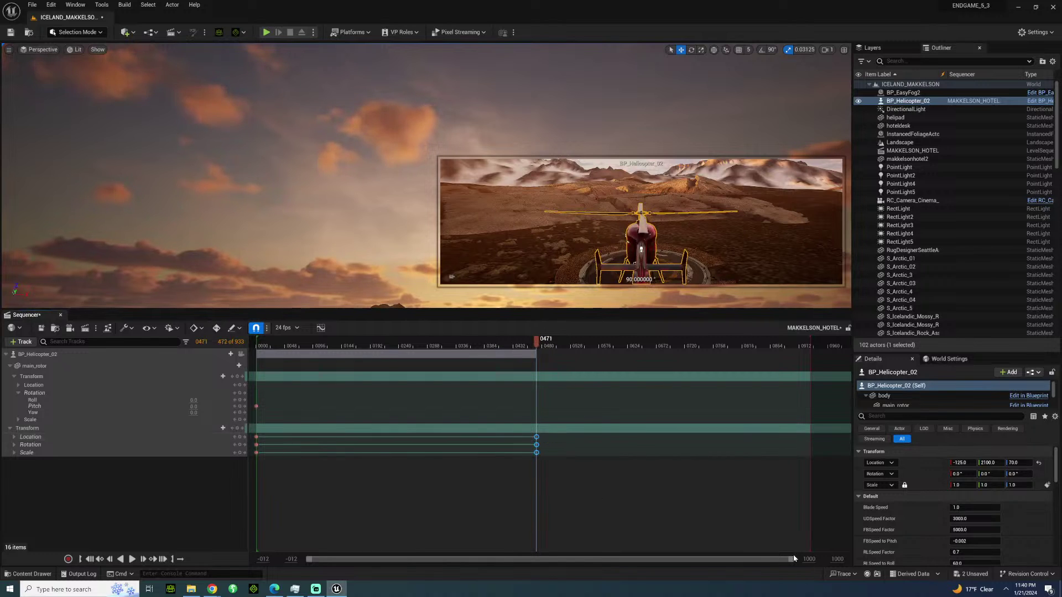
pyautogui.moveTo(792, 560); pyautogui.dragTo(643, 559)
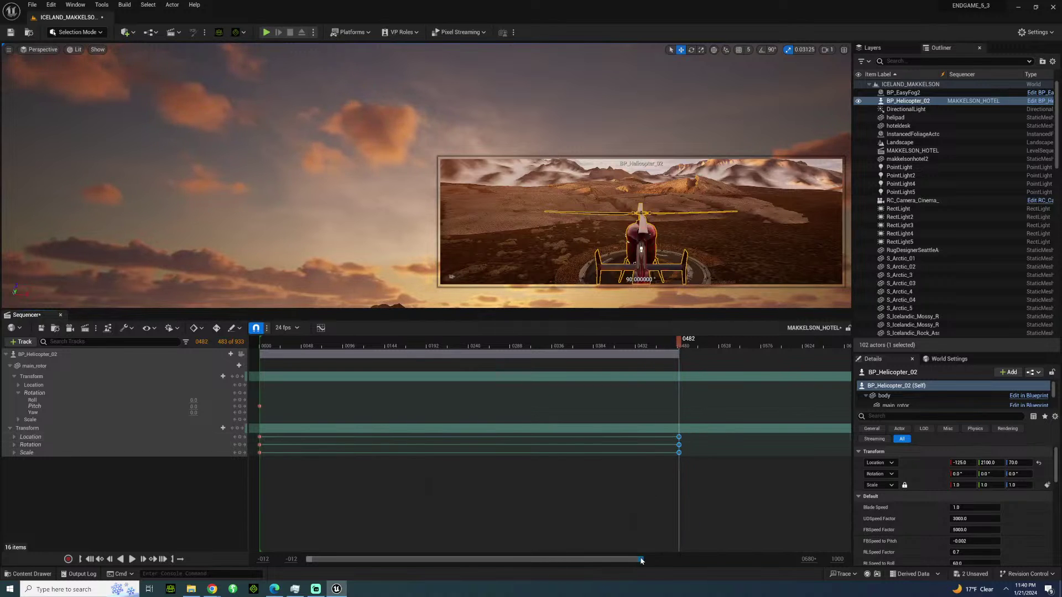
pyautogui.moveTo(643, 560); pyautogui.dragTo(698, 551)
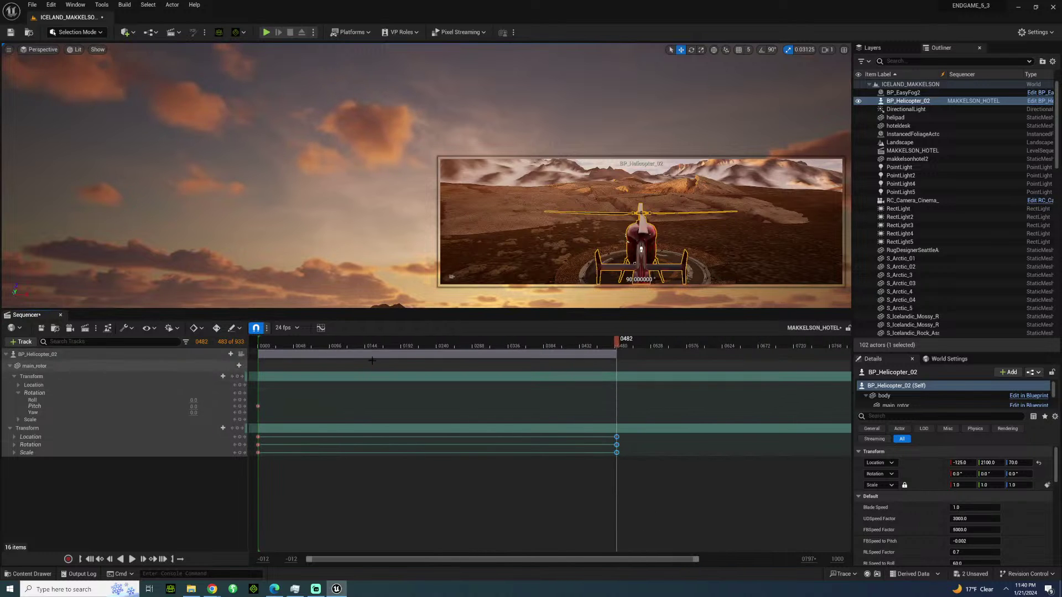
# Try a main rotor Yaw of 1440 at frame 237 with the helicopter in view.
pyautogui.click(434, 347)
pyautogui.moveTo(395, 253); pyautogui.dragTo(372, 259, button='right')
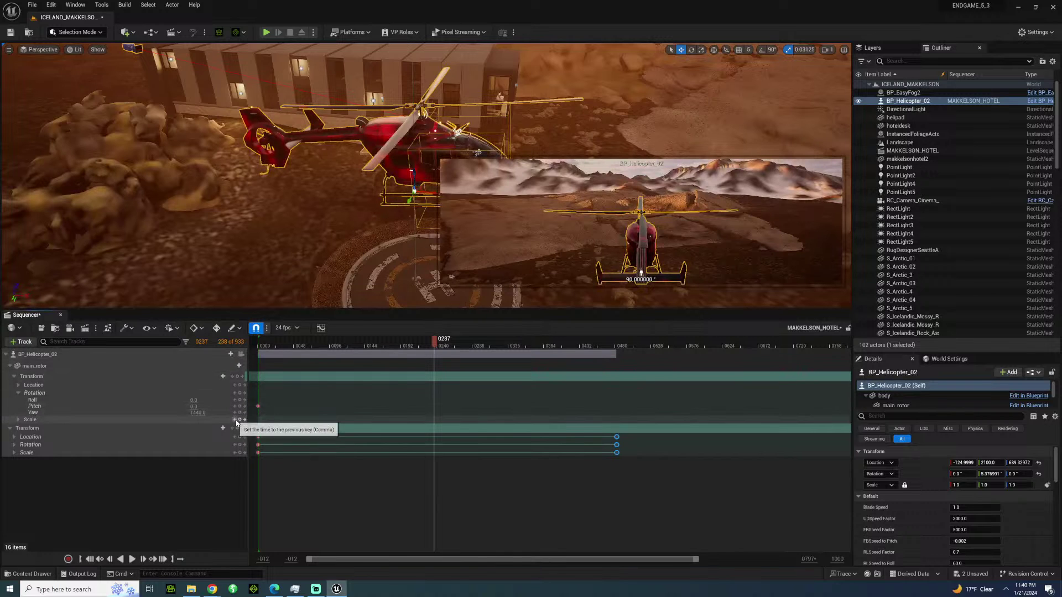
pyautogui.click(202, 412)
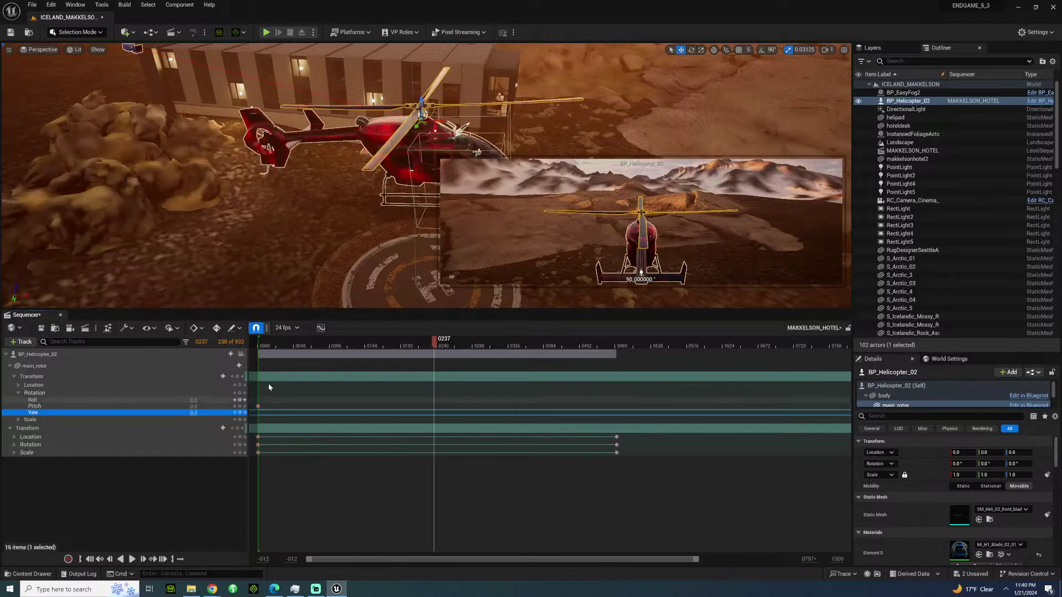
# Key the main rotor's Yaw at 0 on frame 0 and at 1440 on frame 105.
pyautogui.click(235, 412)
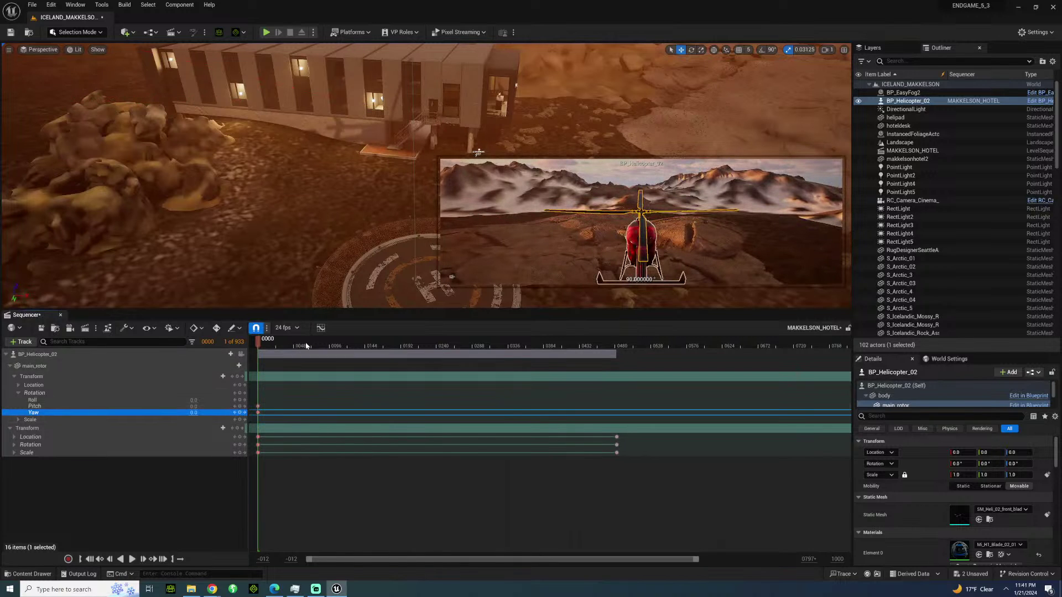
pyautogui.click(331, 346)
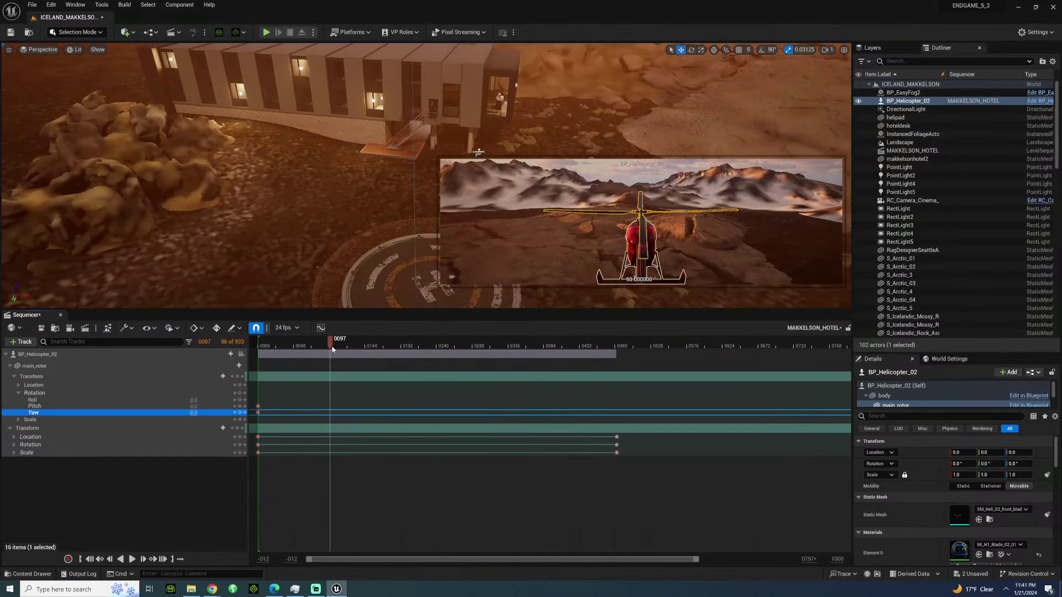
pyautogui.moveTo(334, 346); pyautogui.dragTo(335, 346)
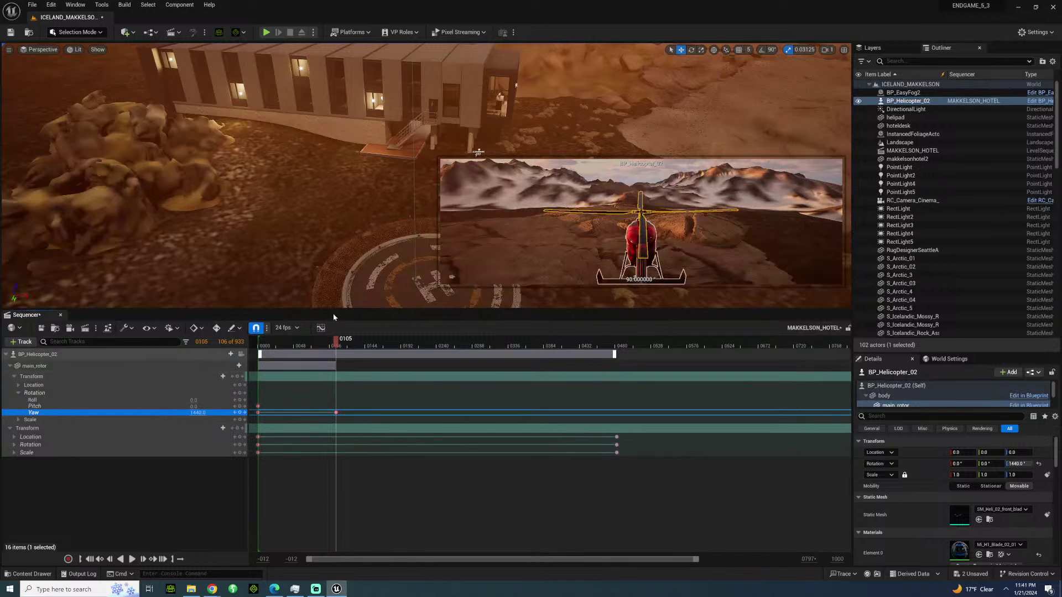
# Play back the start of the sequence to check the main rotor's spin on the airborne helicopter.
pyautogui.moveTo(326, 243); pyautogui.dragTo(326, 160, button='right')
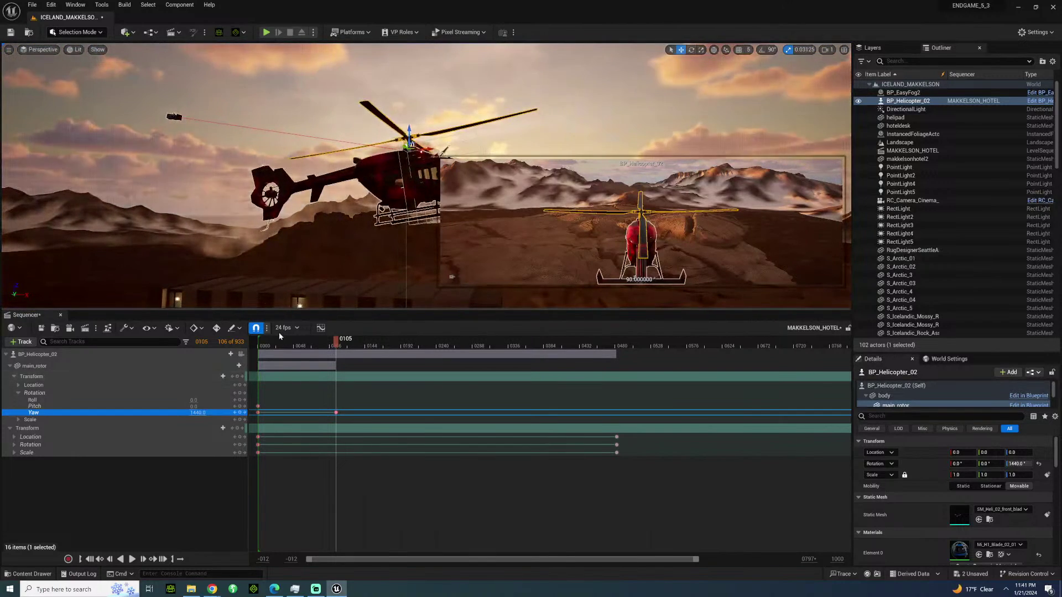
pyautogui.click(264, 347)
pyautogui.press('space')
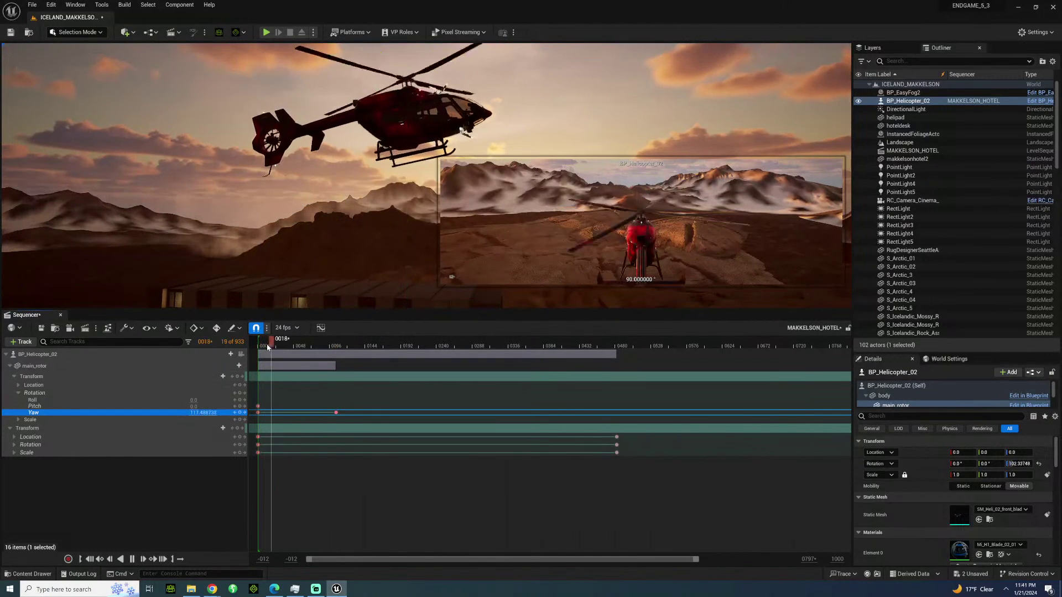
pyautogui.press('space')
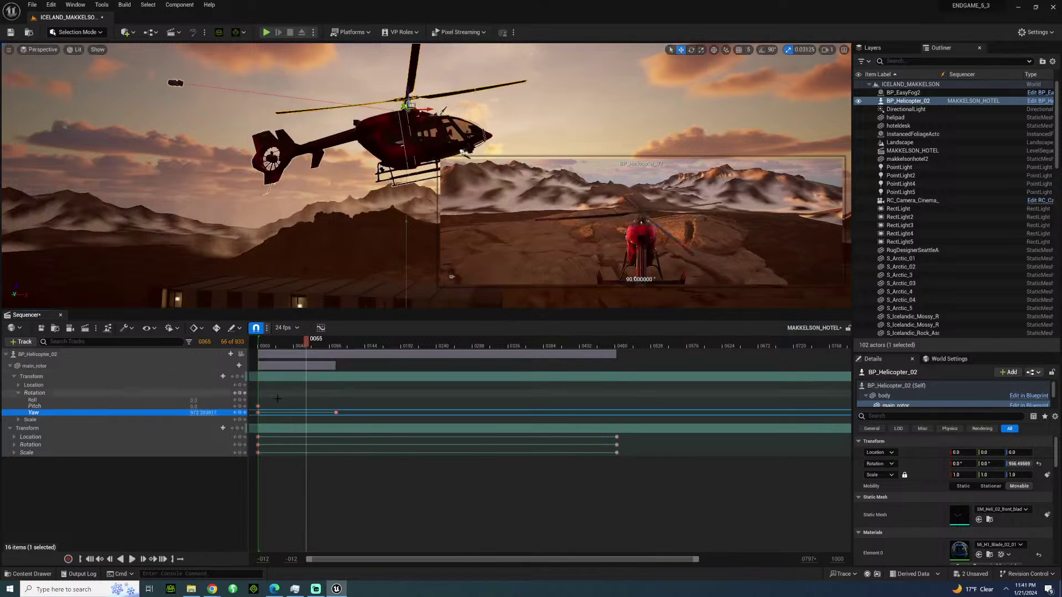
# Select both of the main rotor's Yaw keys, at frames 0 and 105.
pyautogui.moveTo(341, 418); pyautogui.dragTo(275, 415)
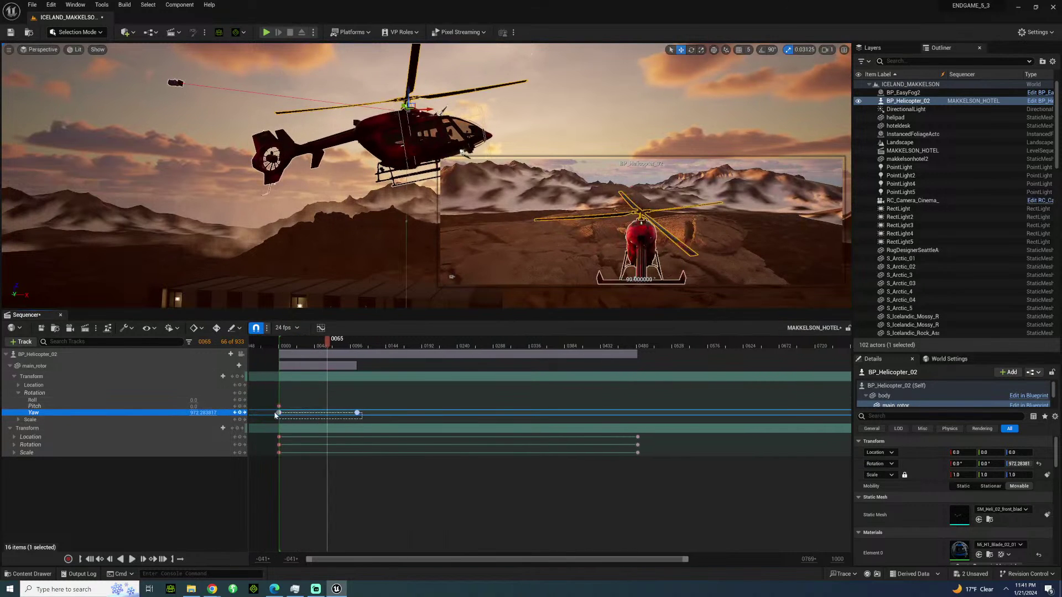
# Set the interpolation of the main rotor's yaw keys to Linear and play the sequence from near the start.
pyautogui.rightClick(279, 412)
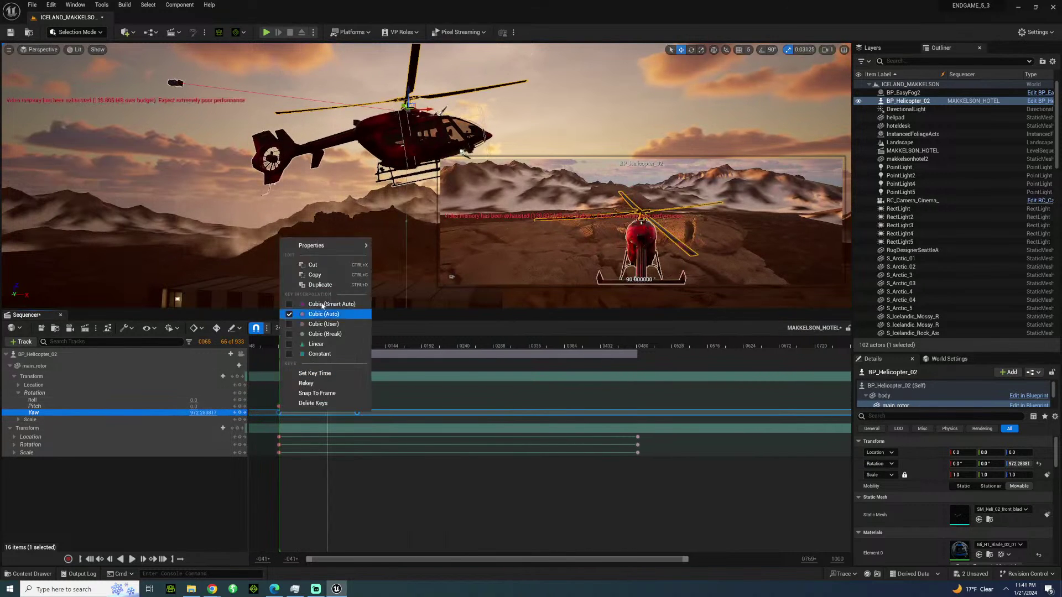
pyautogui.click(307, 344)
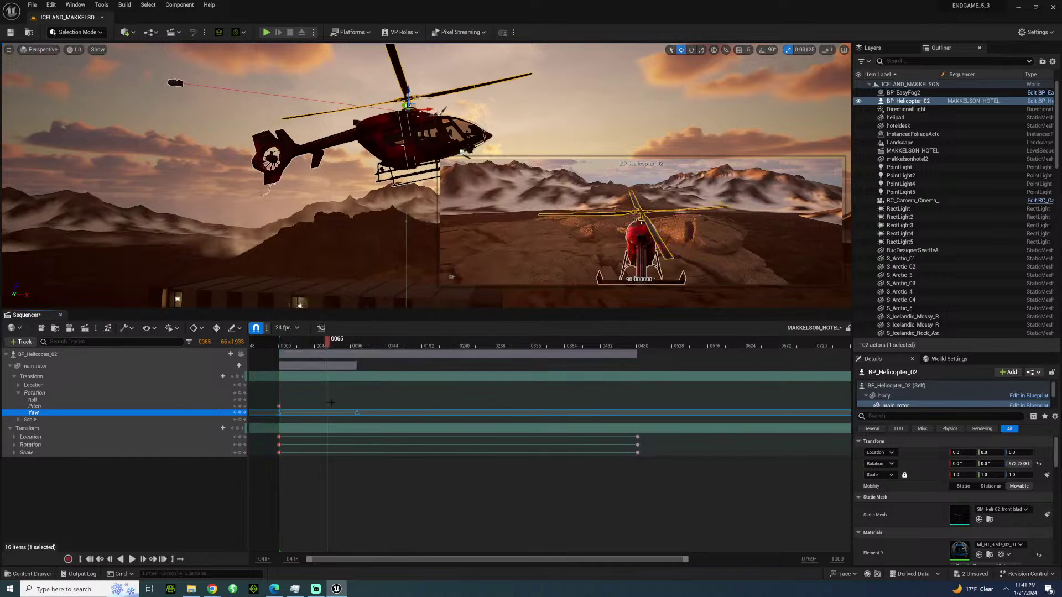
pyautogui.click(285, 344)
pyautogui.press('space')
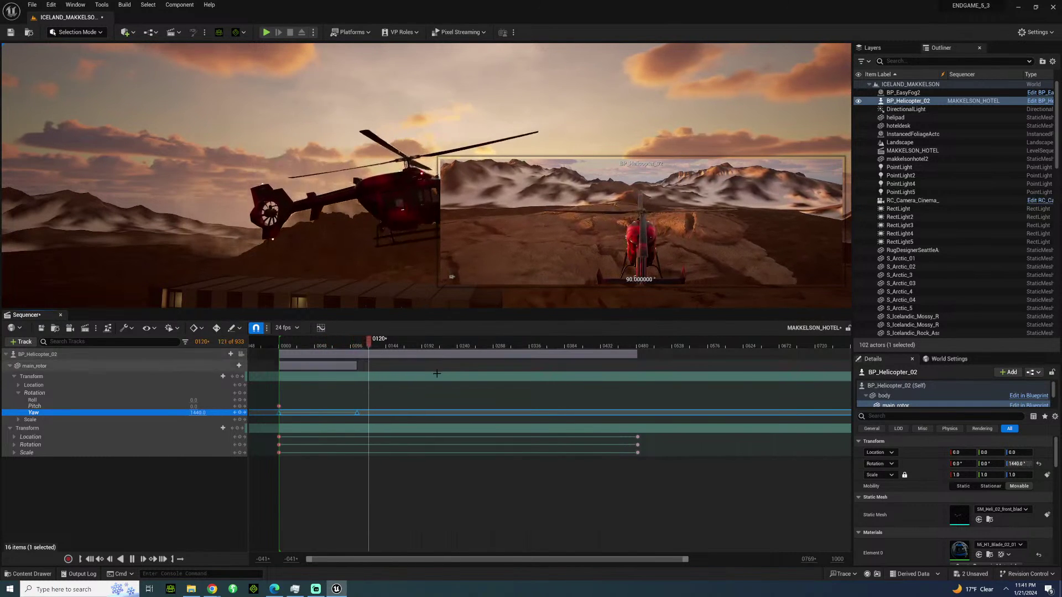
pyautogui.press('space')
# Try to key the main rotor's yaw at 2880 on frame 476, undo it and return to the previous yaw key.
pyautogui.click(620, 348)
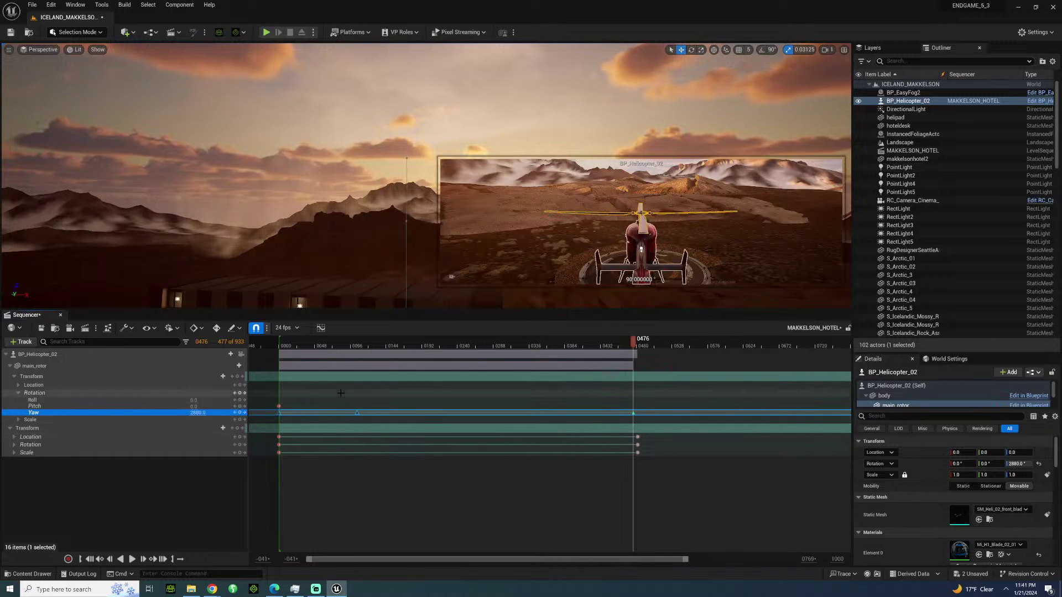
pyautogui.hotkey('ctrl', 'z')
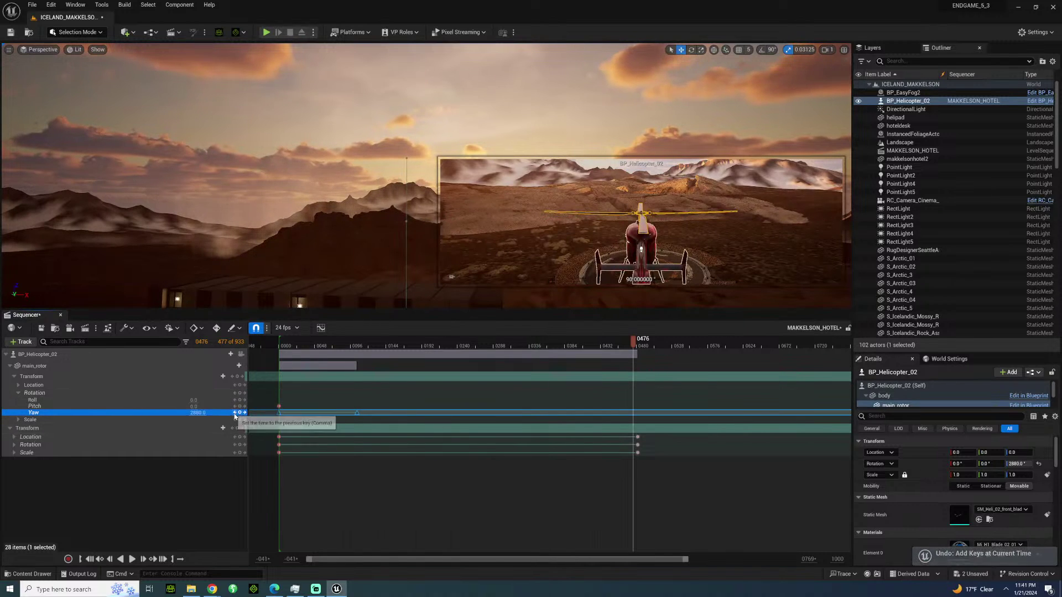
pyautogui.click(234, 414)
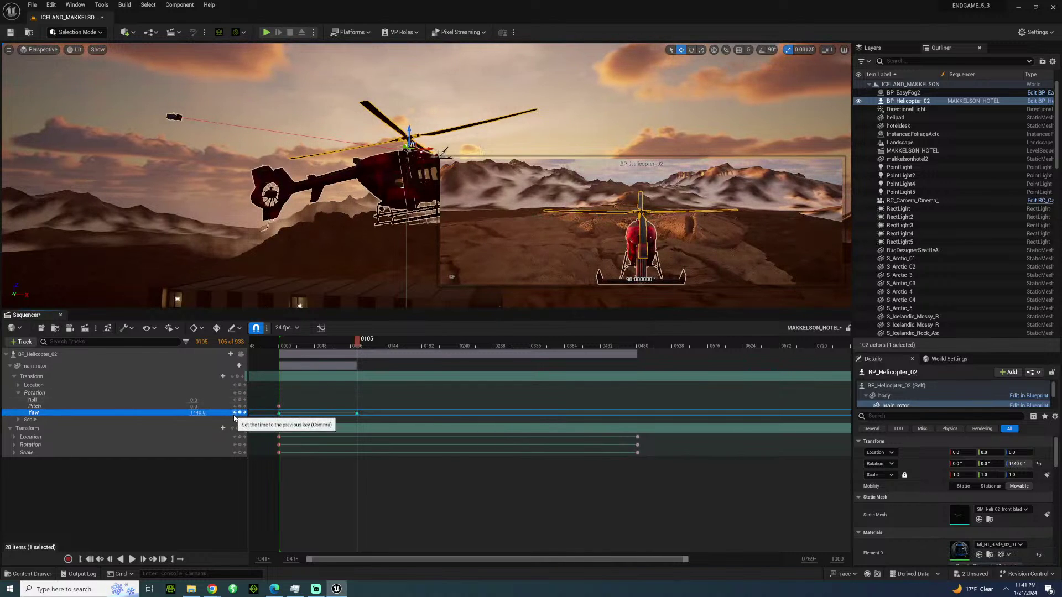
pyautogui.click(243, 413)
pyautogui.click(245, 413)
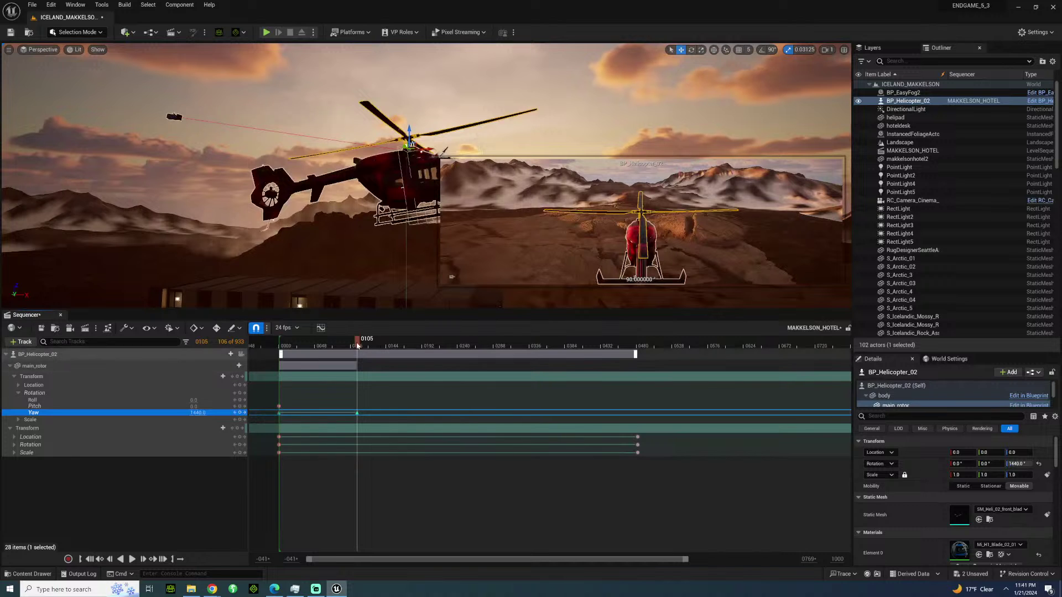
# Add a main rotor yaw key of 4250 at frame 482 and play the sequence to check the spin.
pyautogui.moveTo(357, 345); pyautogui.dragTo(638, 379)
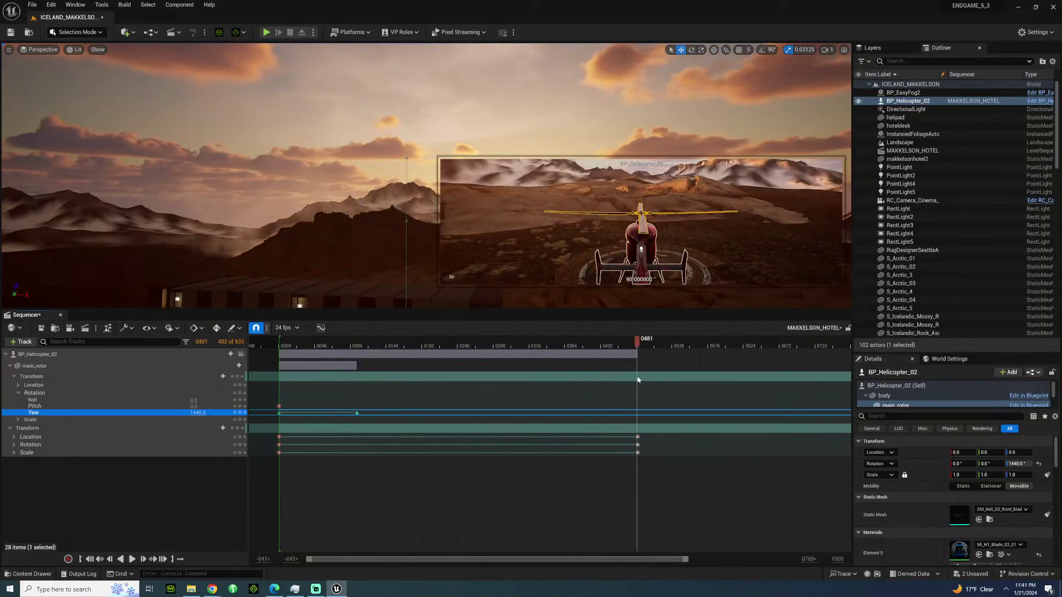
pyautogui.click(245, 440)
pyautogui.click(239, 415)
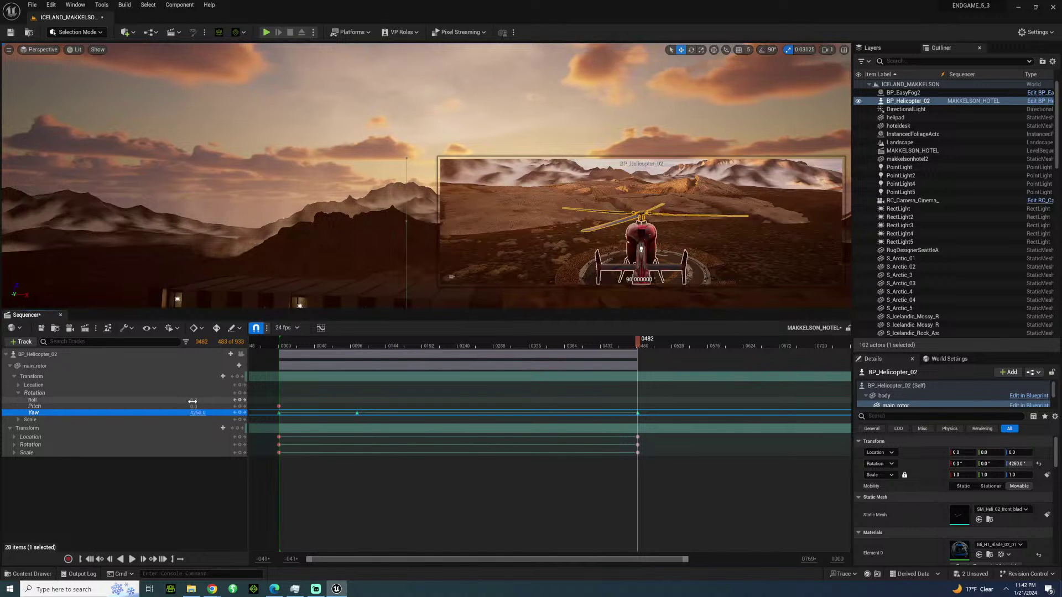
pyautogui.click(375, 345)
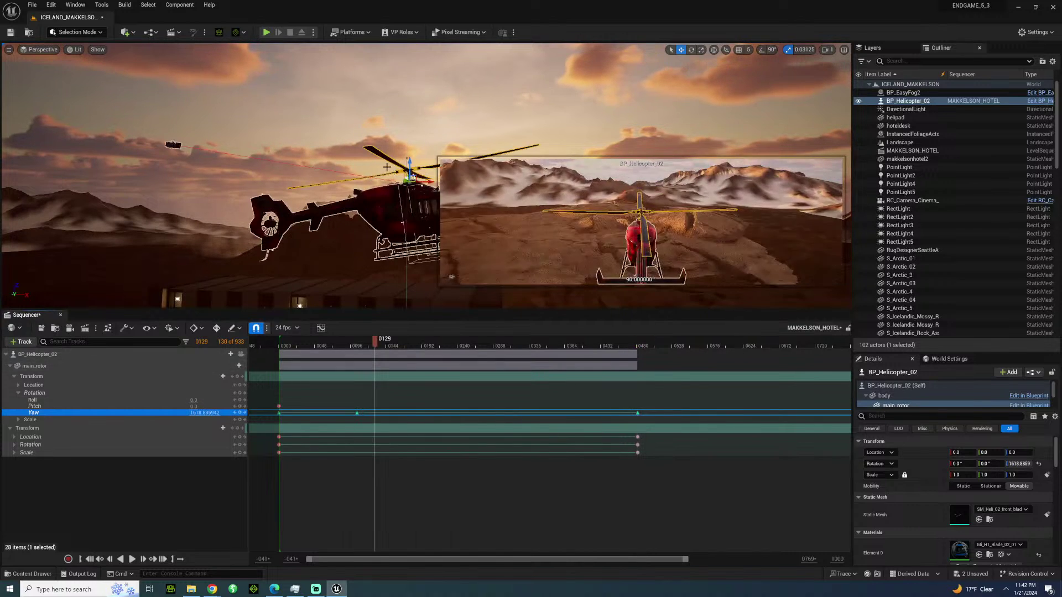
pyautogui.press('space')
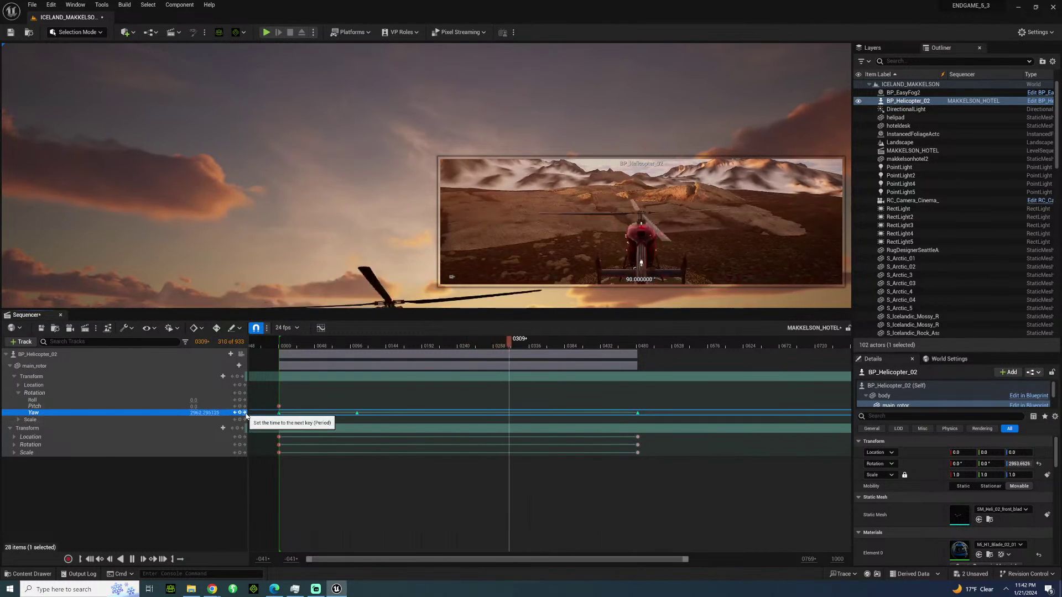
pyautogui.press('space')
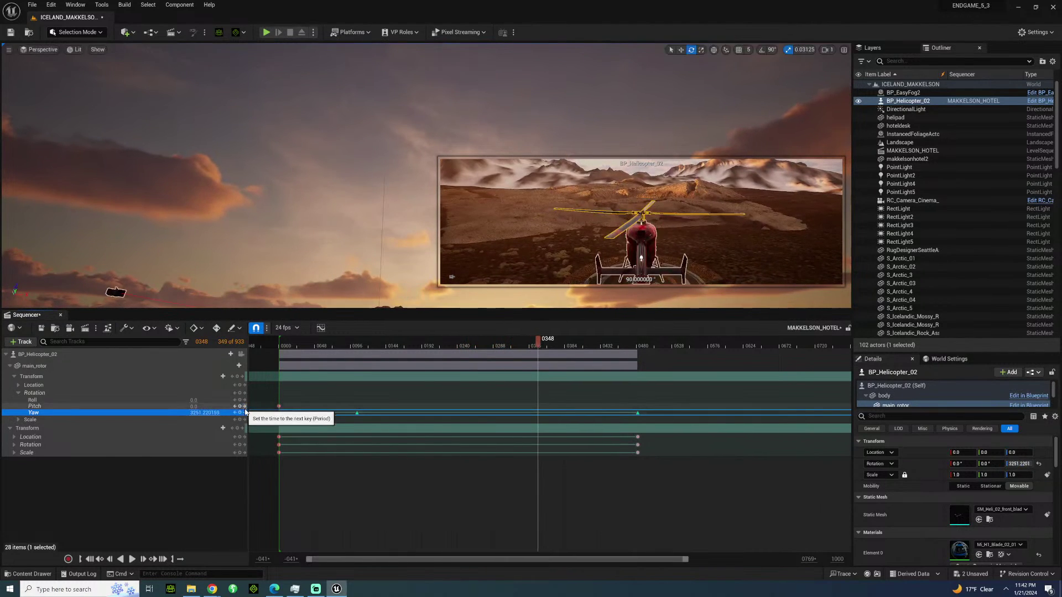
# Set the main rotor's yaw key at frame 482 to 6250 and replay the faster spin.
pyautogui.click(198, 412)
pyautogui.write('0')
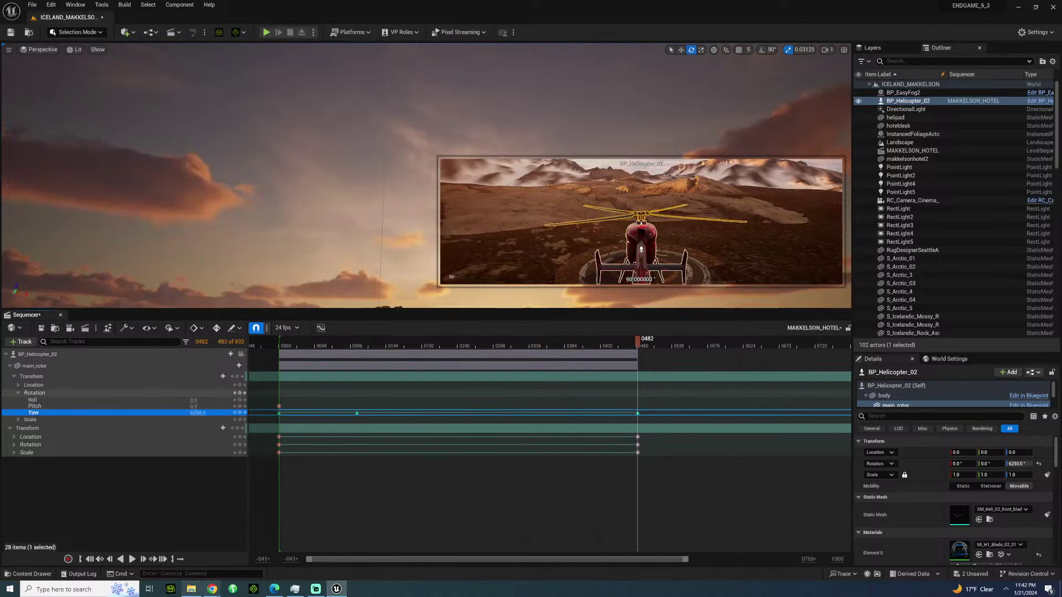
pyautogui.click(355, 350)
pyautogui.press('space')
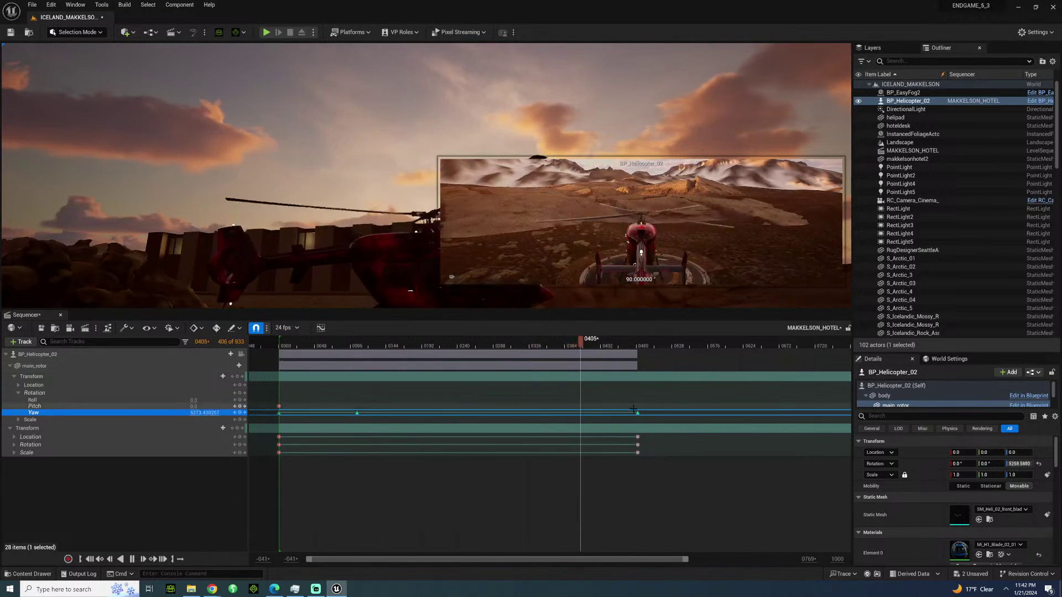
pyautogui.rightClick(637, 414)
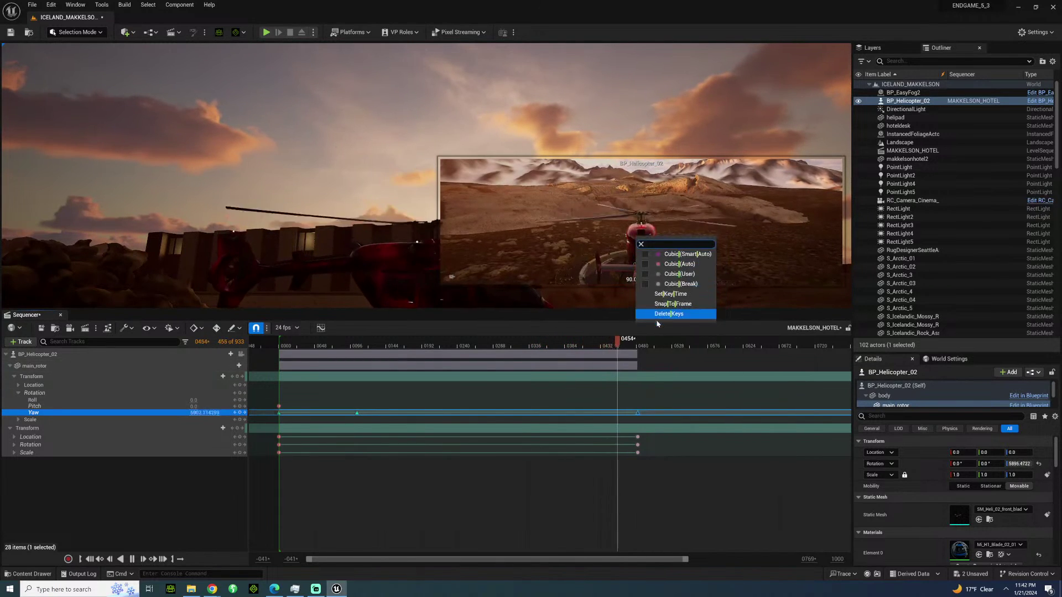
pyautogui.click(576, 343)
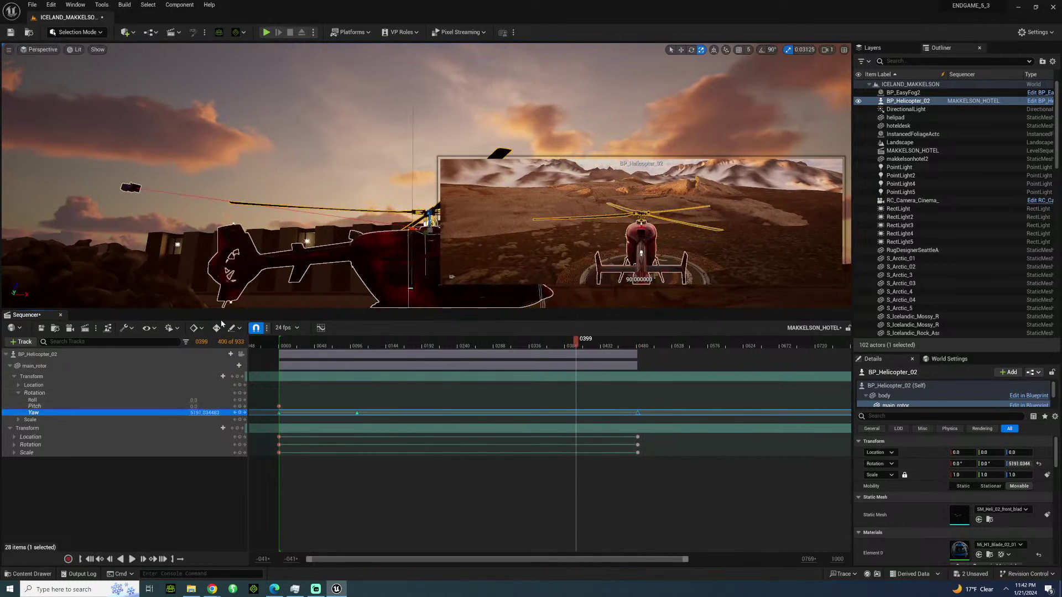
# Open the curve editor and give the main rotor's last yaw key an Auto tangent with Weighted Tangents enabled.
pyautogui.click(321, 328)
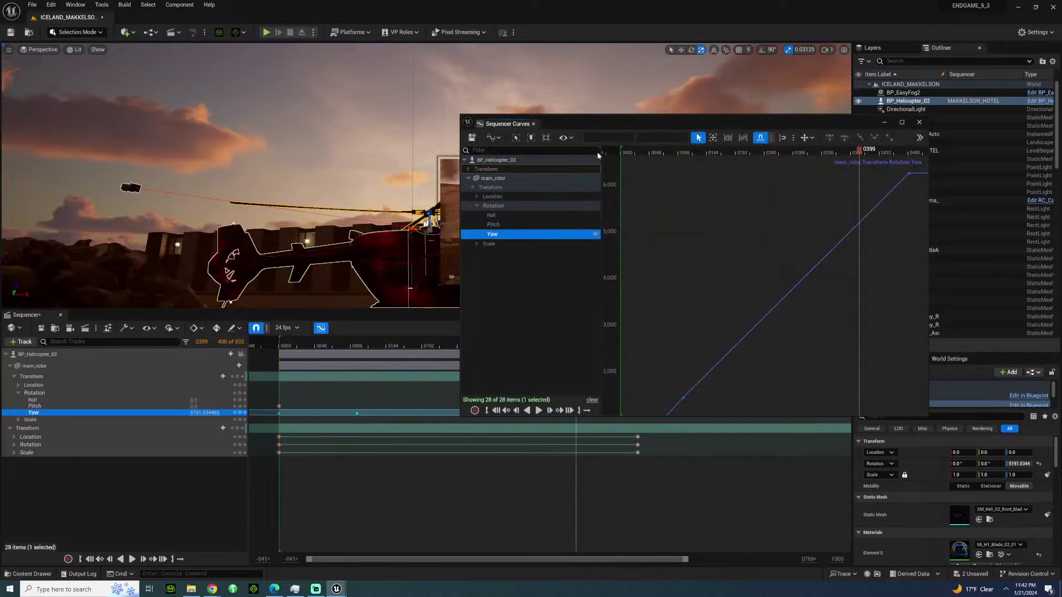
pyautogui.moveTo(692, 122); pyautogui.dragTo(559, 114)
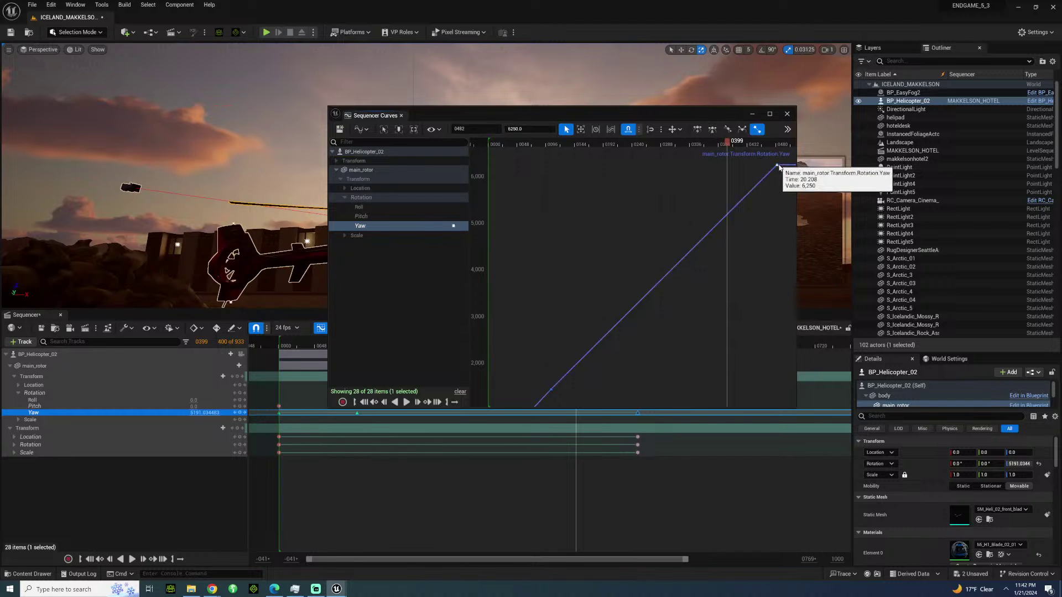
pyautogui.rightClick(776, 167)
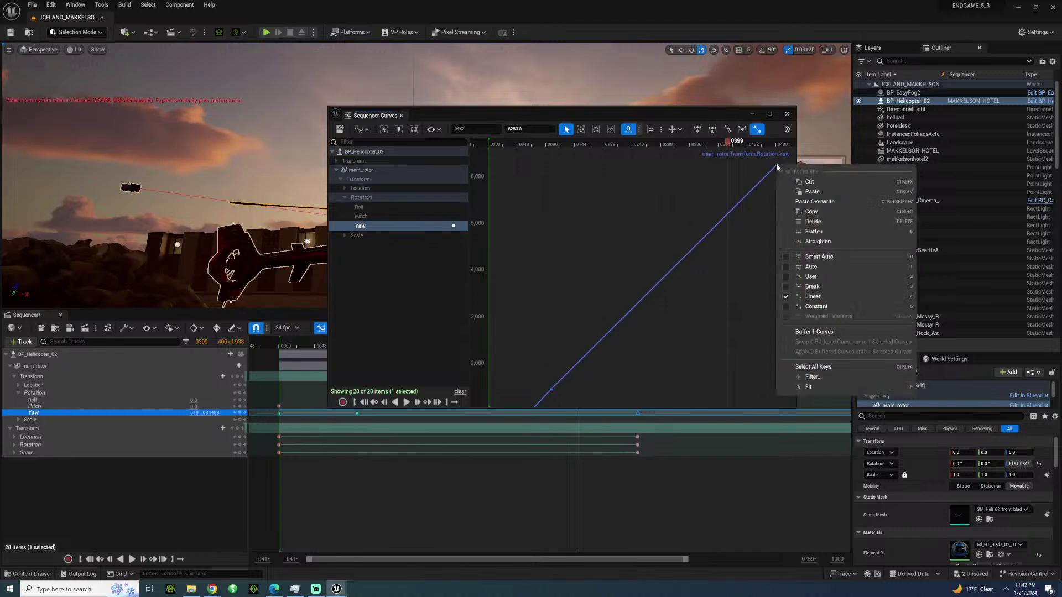
pyautogui.click(786, 272)
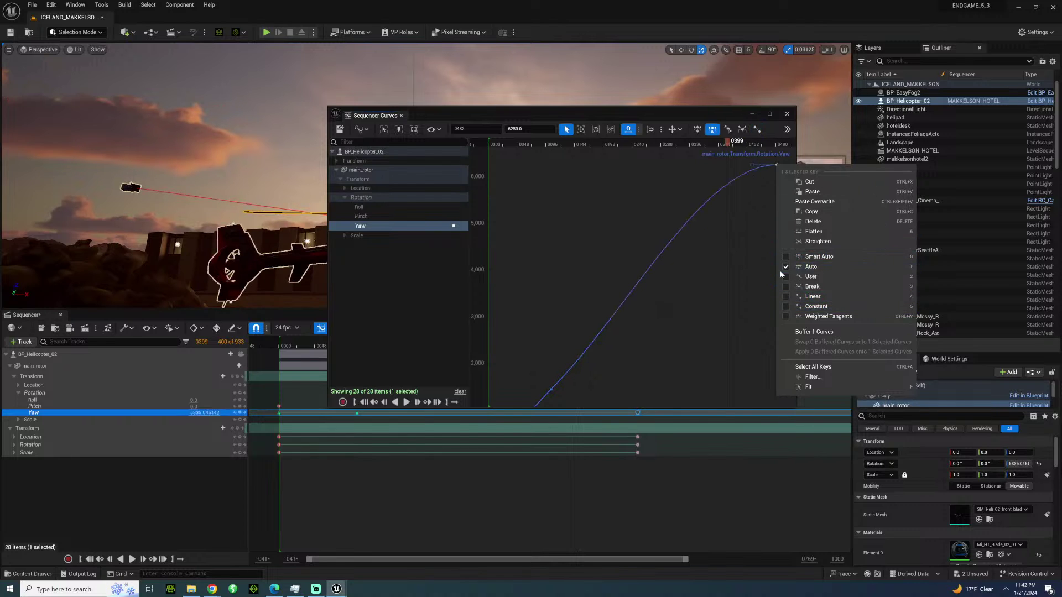
pyautogui.click(785, 318)
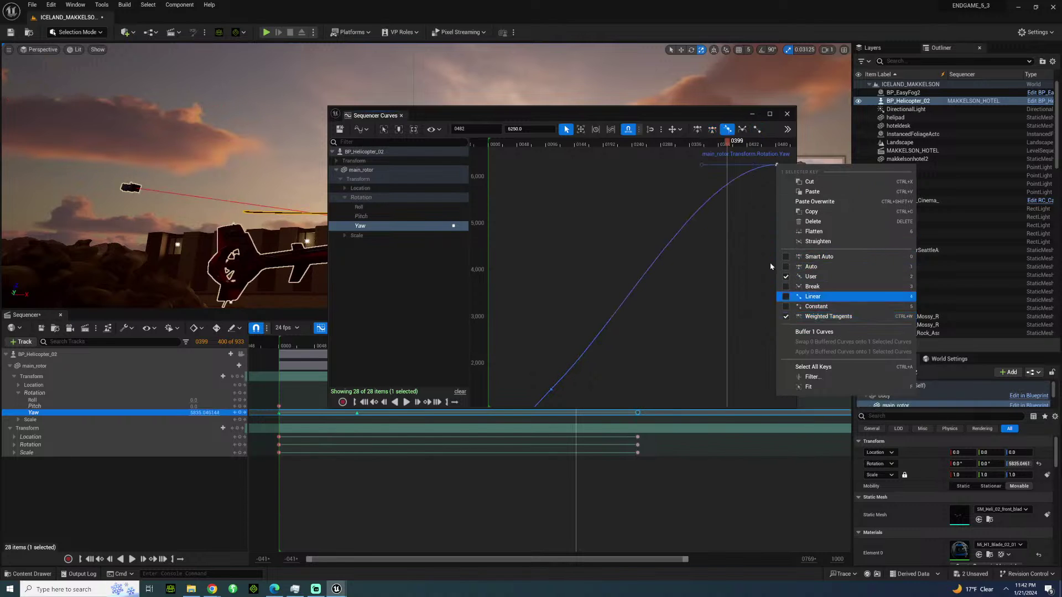
# Lengthen the last yaw key's incoming tangent handle to ease out the spin, close the curve editor and play the sequence.
pyautogui.click(704, 164)
pyautogui.moveTo(705, 164); pyautogui.dragTo(626, 161)
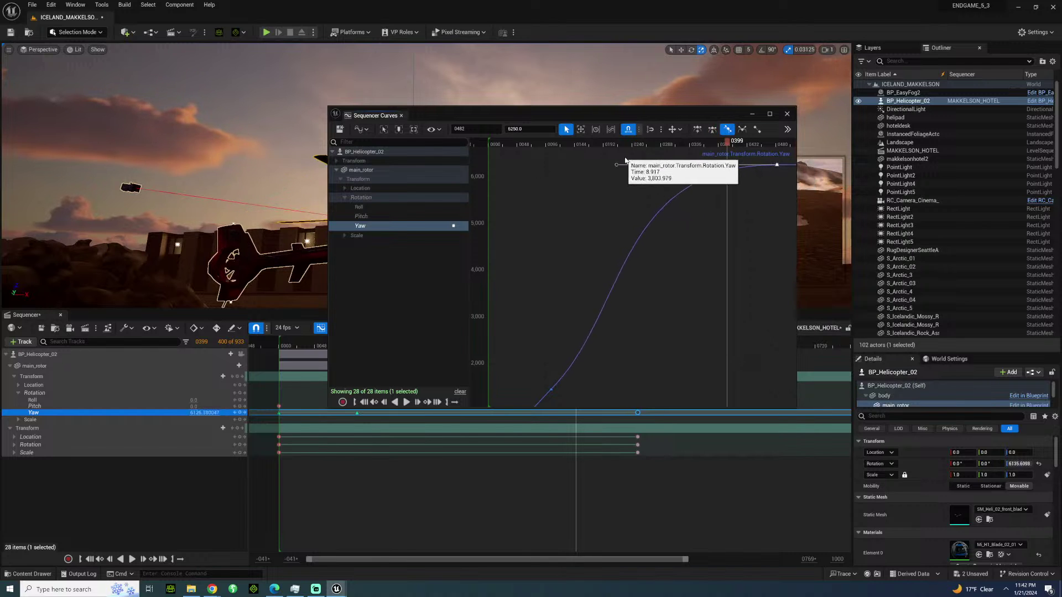
pyautogui.click(787, 114)
pyautogui.click(443, 345)
pyautogui.press('space')
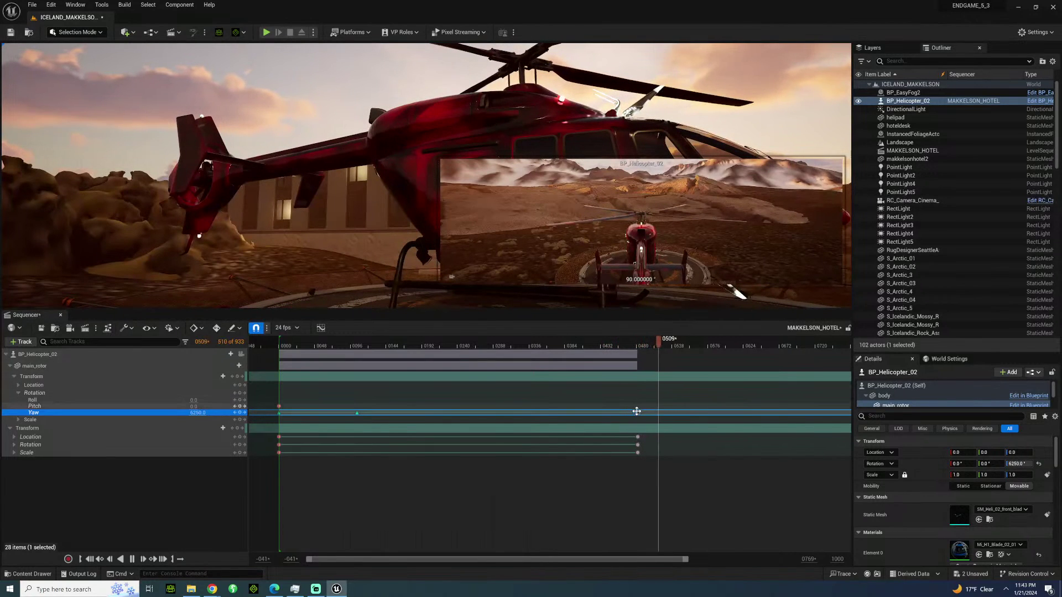
# Move the main rotor's last yaw key to about frame 595 and replay the sequence.
pyautogui.moveTo(637, 411); pyautogui.dragTo(722, 413)
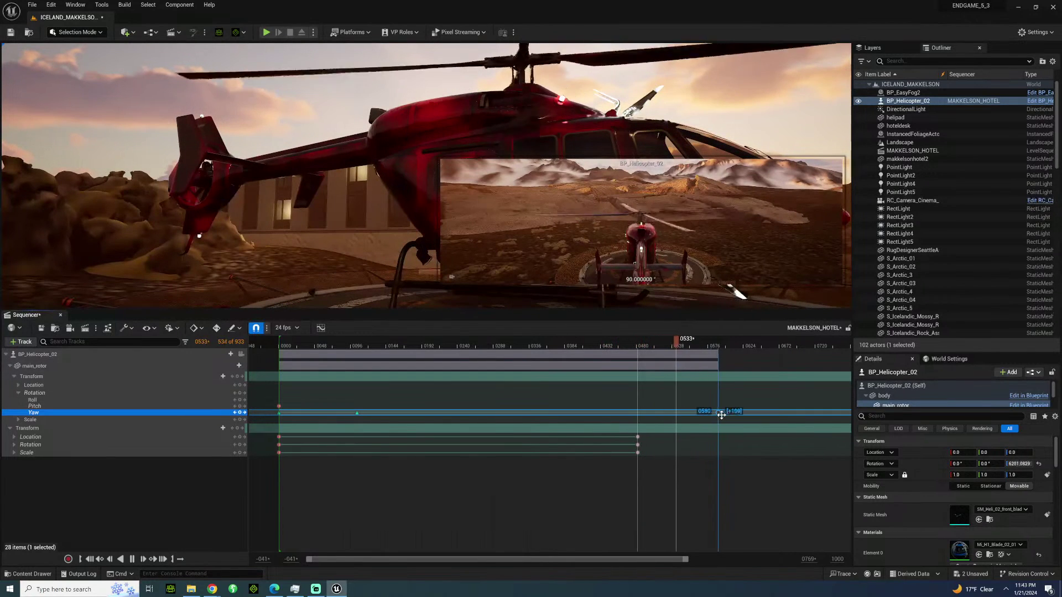
pyautogui.click(563, 348)
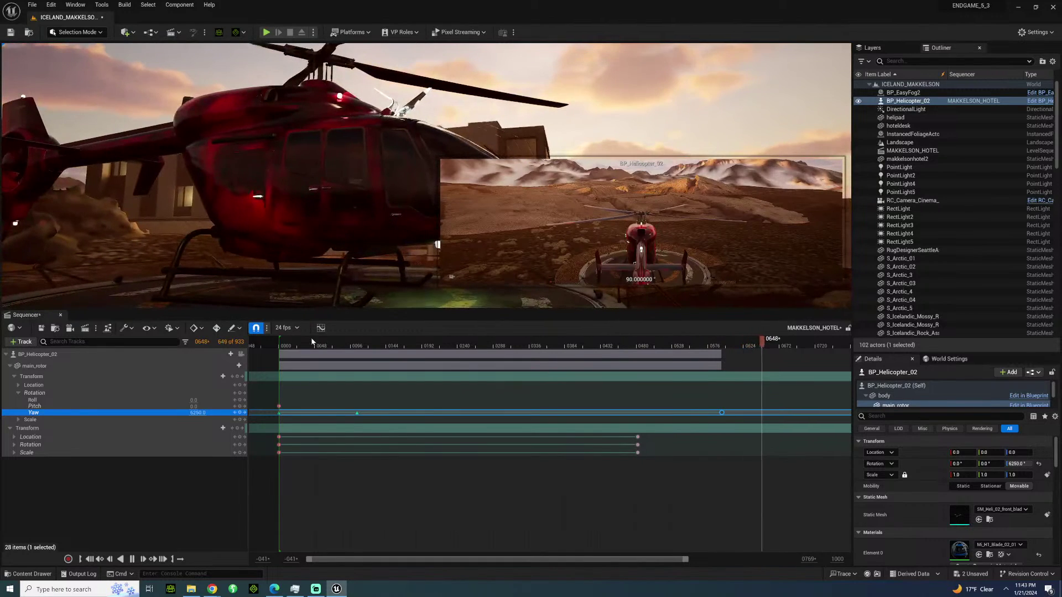
pyautogui.click(287, 345)
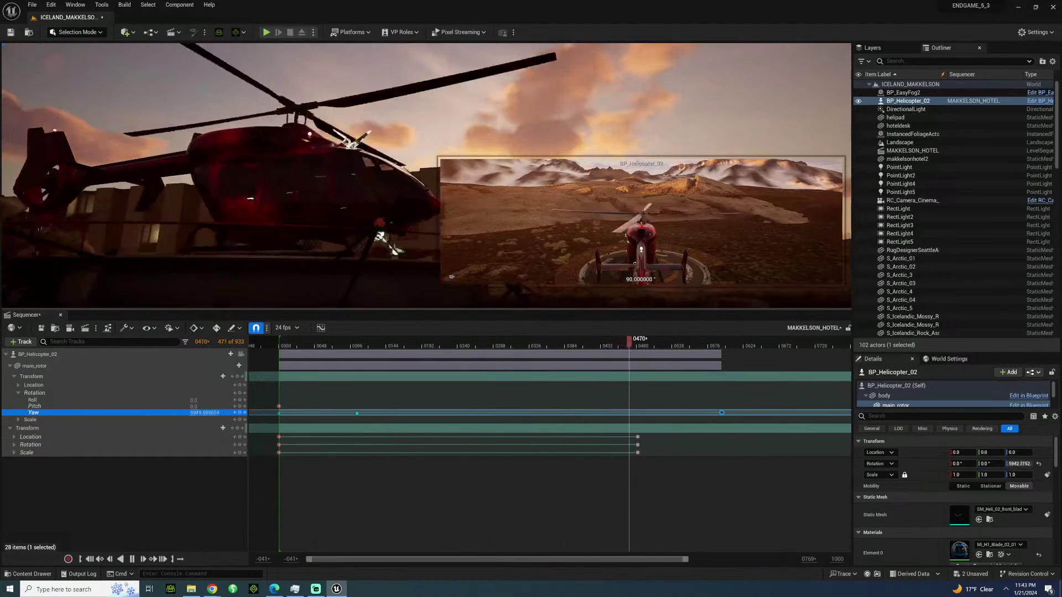
# Scrub and replay the helicopter animation from another viewpoint to examine the flight and rotor motion.
pyautogui.click(390, 345)
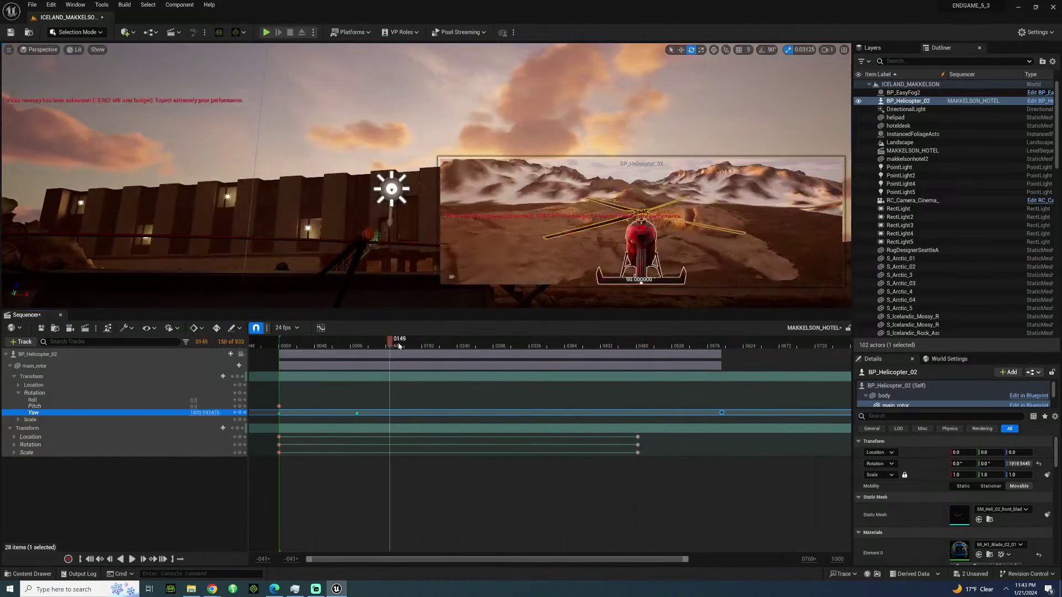
pyautogui.moveTo(453, 339); pyautogui.dragTo(481, 322)
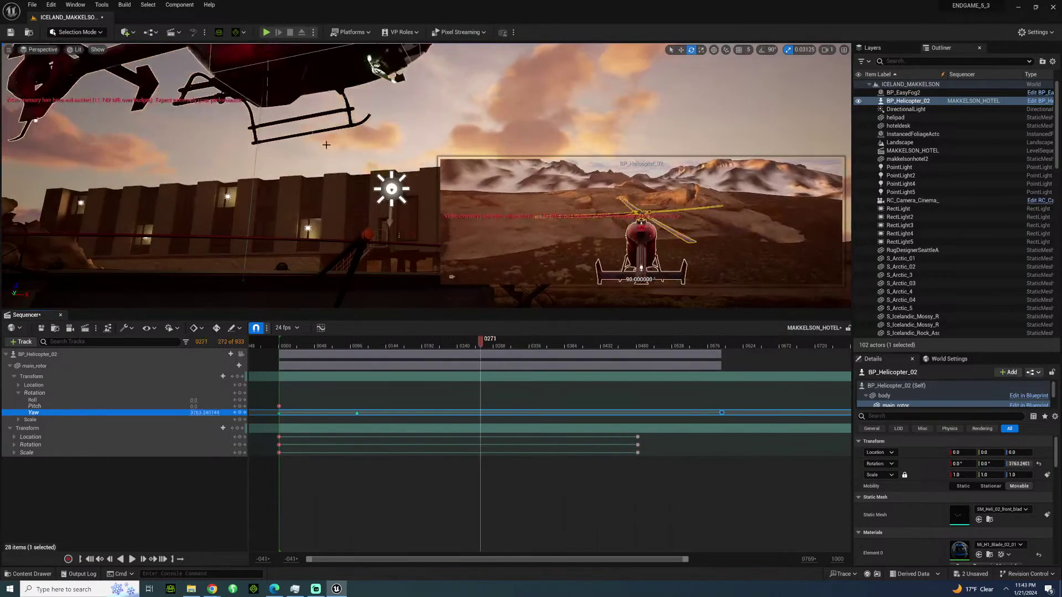
pyautogui.moveTo(388, 232); pyautogui.dragTo(332, 249, button='right')
pyautogui.click(285, 344)
pyautogui.press('space')
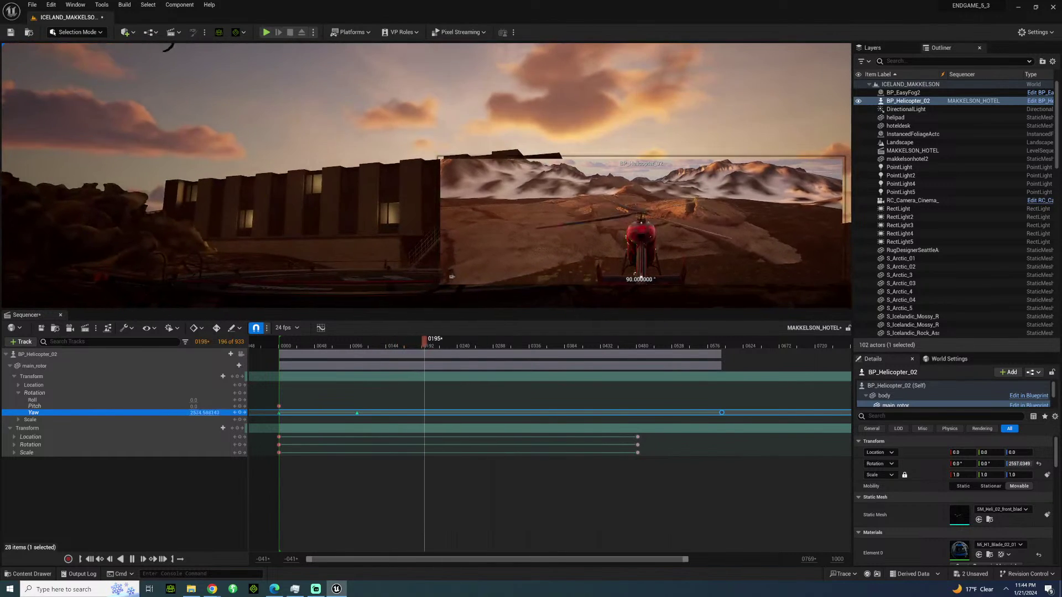
pyautogui.click(298, 346)
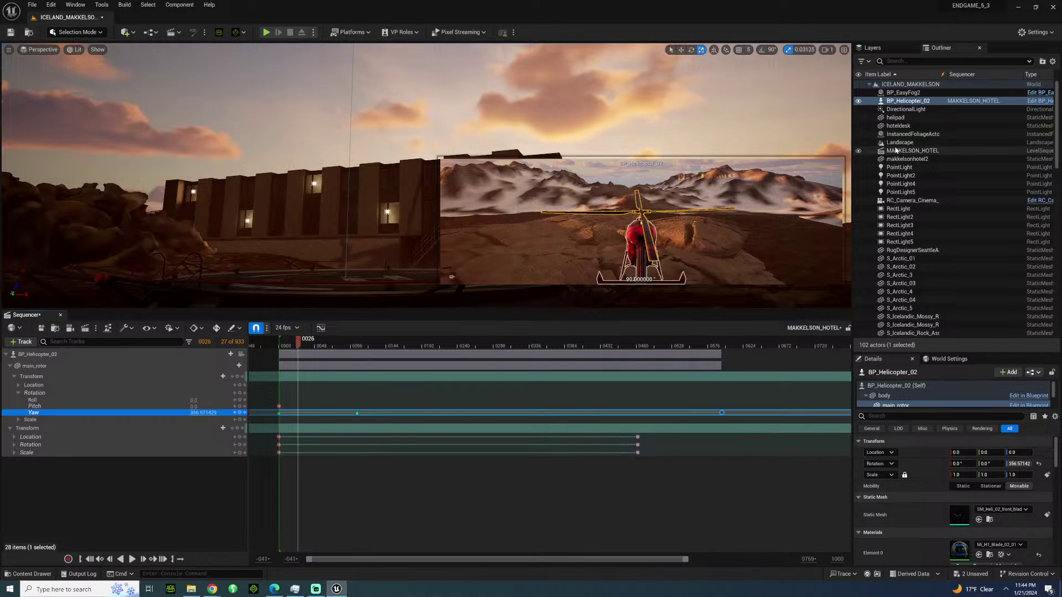
# Add the RC_Camera_Cinema_HighEnd camera to the sequence and fly it close to the helipad.
pyautogui.moveTo(883, 202); pyautogui.dragTo(159, 489)
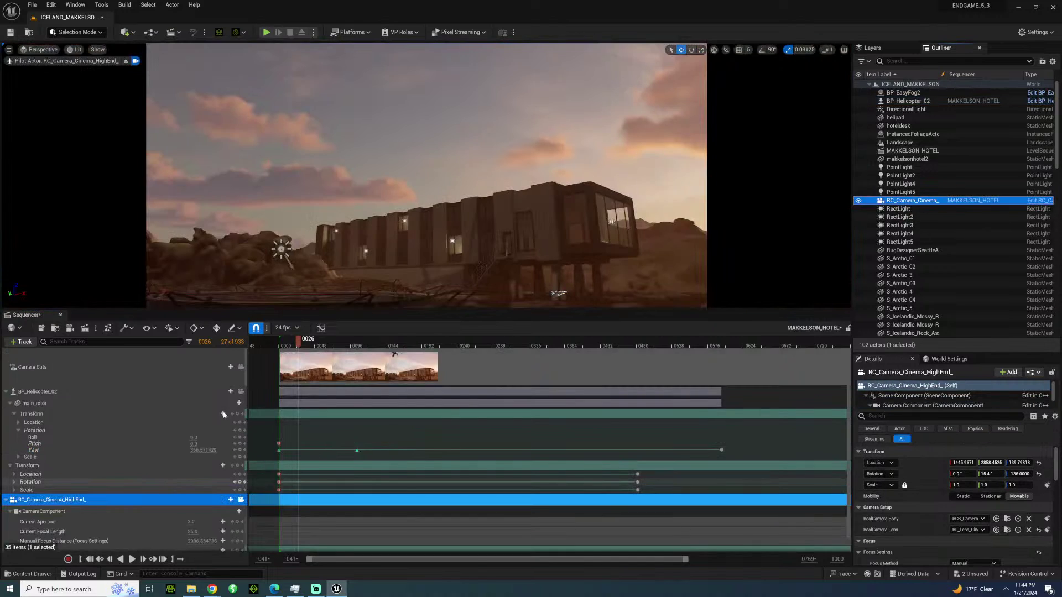
pyautogui.press('a')
pyautogui.moveTo(284, 242); pyautogui.dragTo(349, 271, button='right')
# At frame 0, reposition the cinema camera to frame the airborne helicopter from below, and show the camera's transform tracks.
pyautogui.click(279, 340)
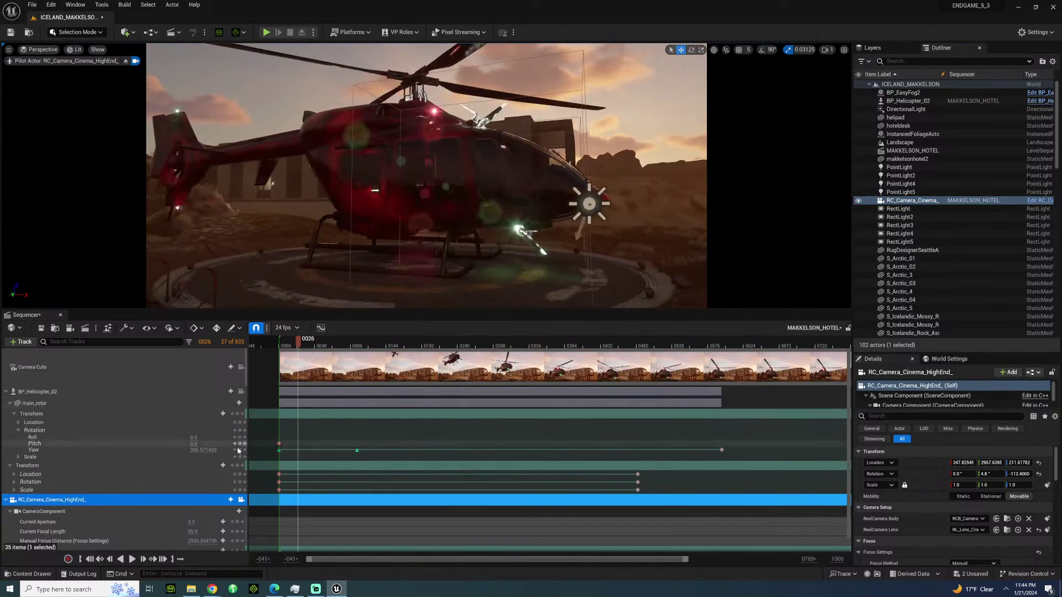
pyautogui.moveTo(287, 254); pyautogui.dragTo(278, 129, button='right')
pyautogui.press('s')
pyautogui.press('e')
pyautogui.press('s')
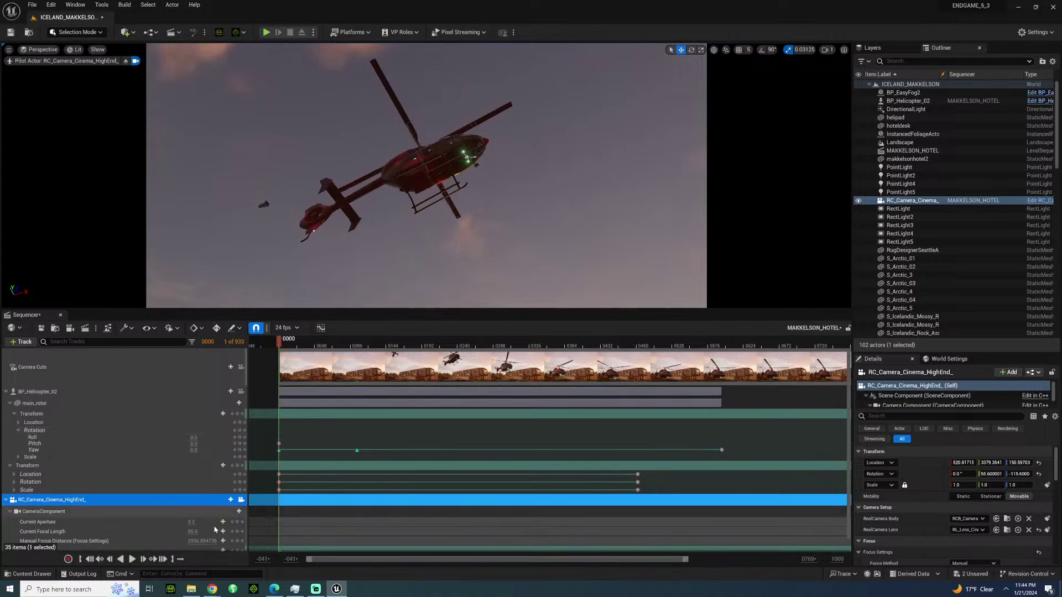
pyautogui.scroll(-1, 210, 523)
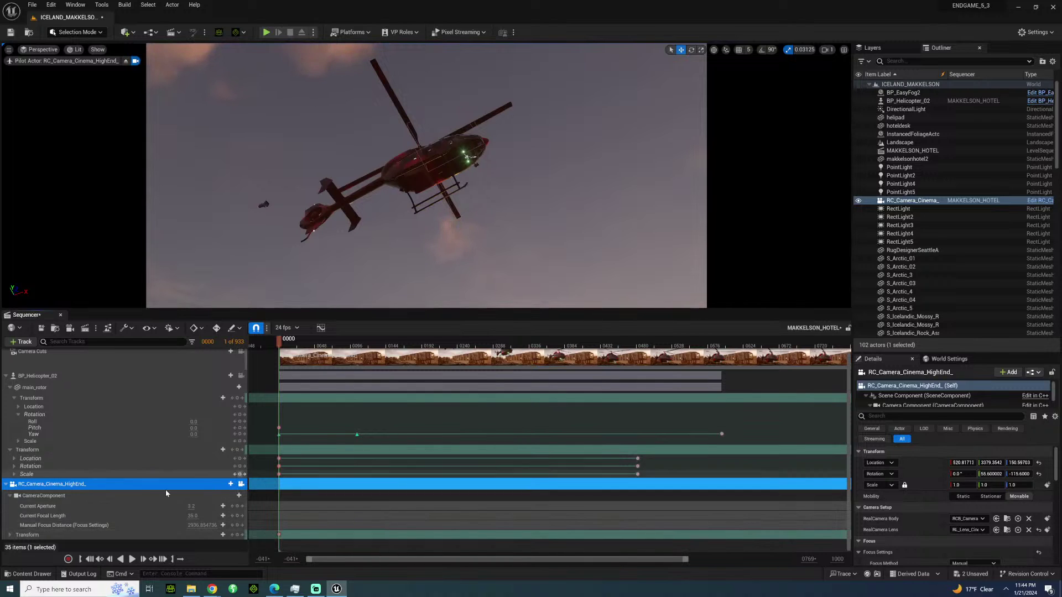
pyautogui.scroll(-2, 106, 491)
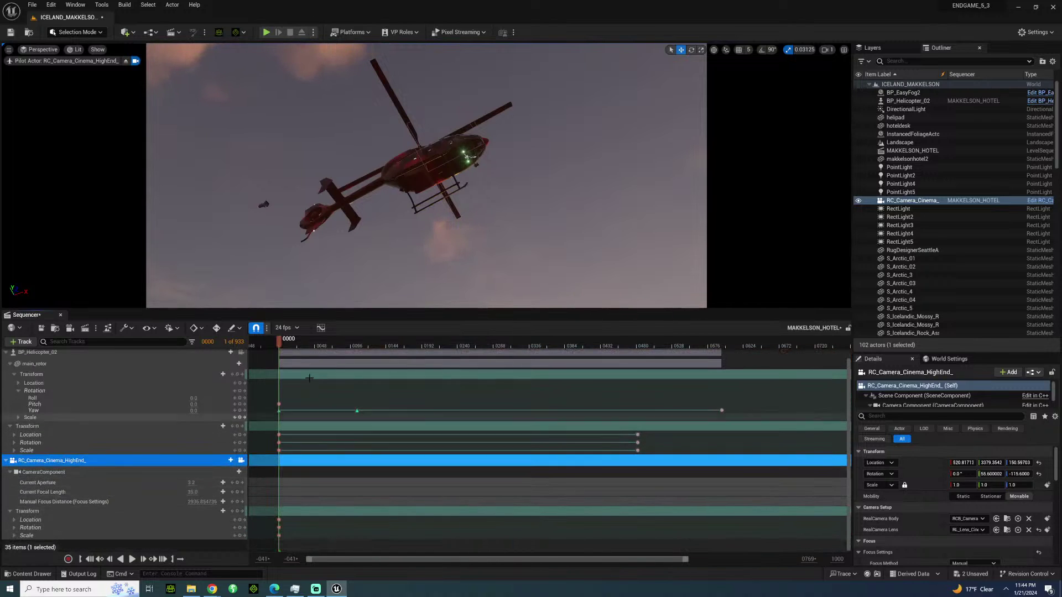
# At frame 279, reframe the cinema camera on the descending helicopter with the hotel behind, key its transform, and replay the shot.
pyautogui.moveTo(295, 346); pyautogui.dragTo(420, 343)
pyautogui.moveTo(426, 175); pyautogui.dragTo(421, 350, button='right')
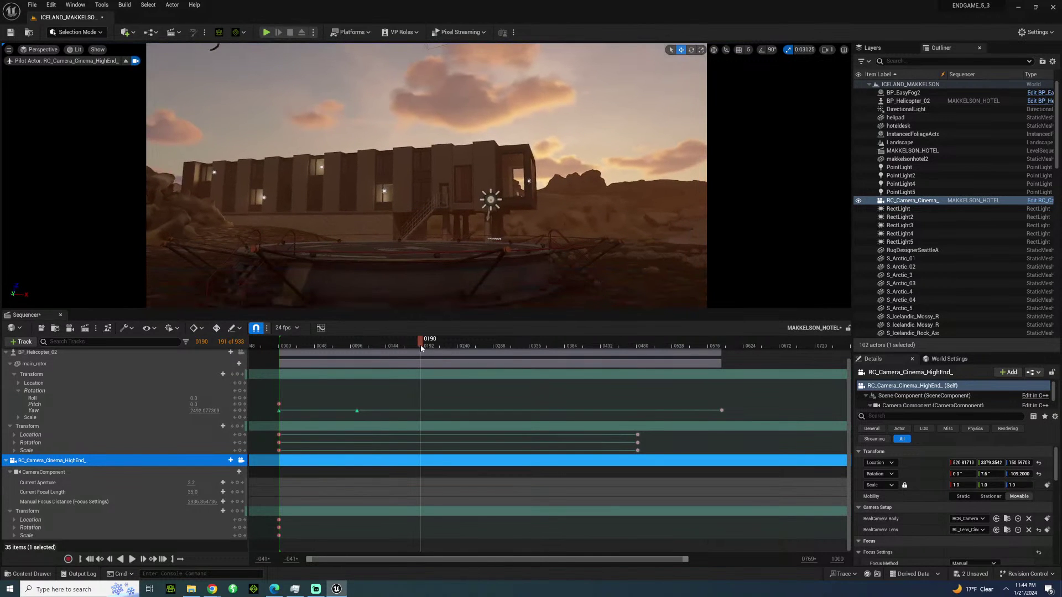
pyautogui.moveTo(421, 347); pyautogui.dragTo(486, 340)
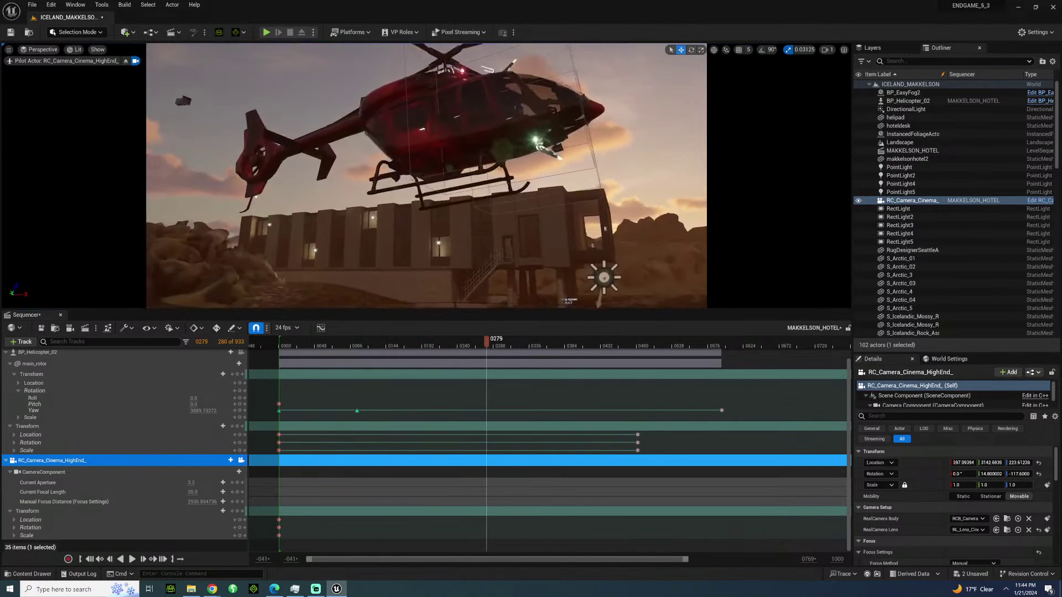
pyautogui.press('s')
pyautogui.moveTo(425, 177); pyautogui.dragTo(431, 185, button='right')
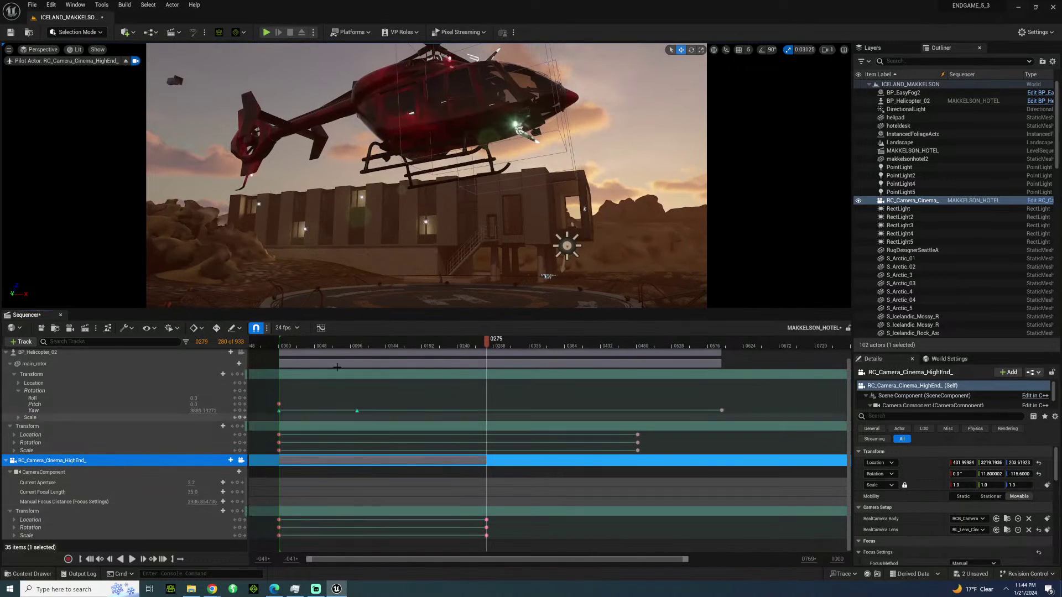
pyautogui.click(290, 346)
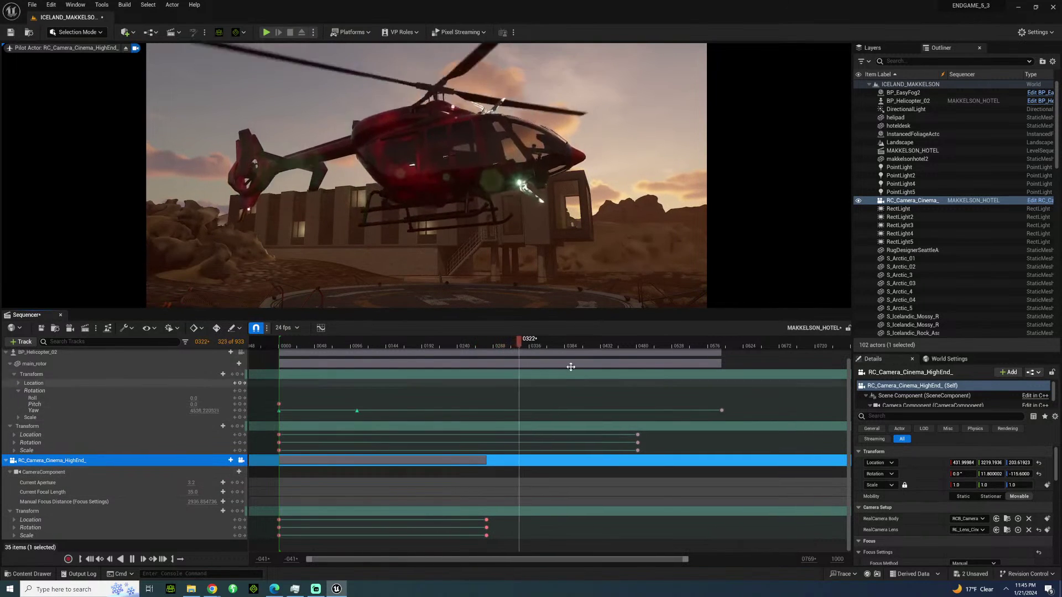
# At frame 542, fly the cinema camera in close to the landed helicopter's cabin windows and key its transform.
pyautogui.click(673, 346)
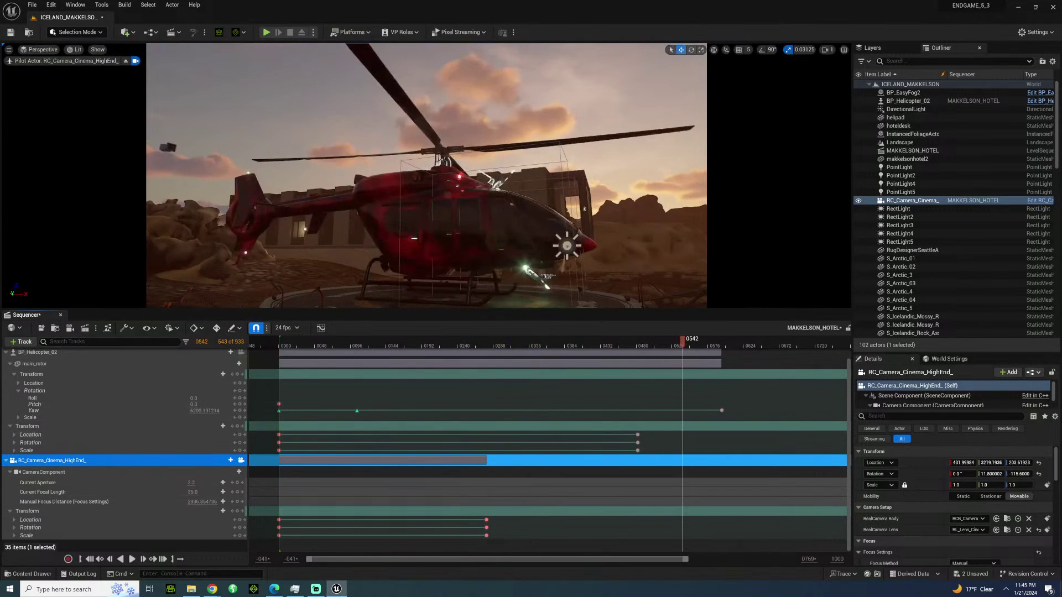
pyautogui.press('w')
pyautogui.moveTo(426, 175)
pyautogui.mouseDown(button='right')
pyautogui.moveTo(442, 212)
pyautogui.moveTo(431, 195)
pyautogui.mouseUp(button='right')
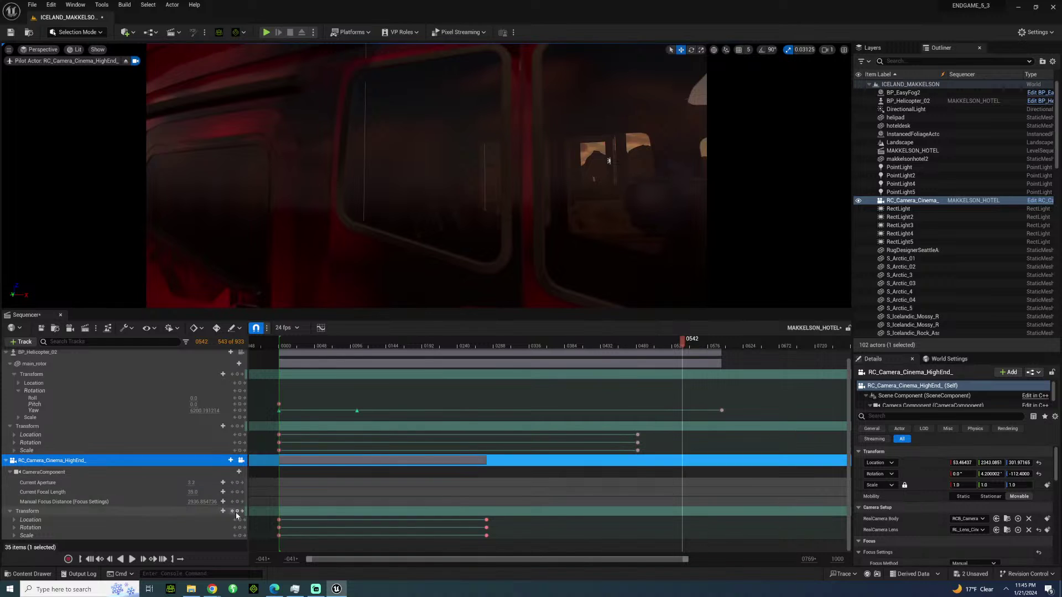
pyautogui.click(239, 511)
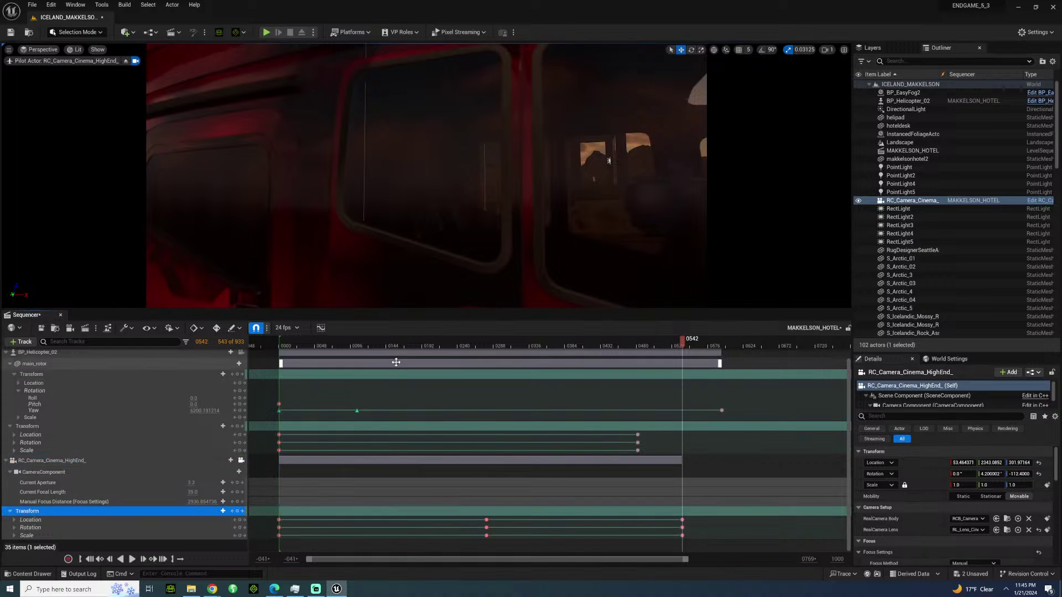
# Scrub and replay the sequence to examine the camera move and the rotor's spin.
pyautogui.moveTo(426, 346); pyautogui.dragTo(423, 347)
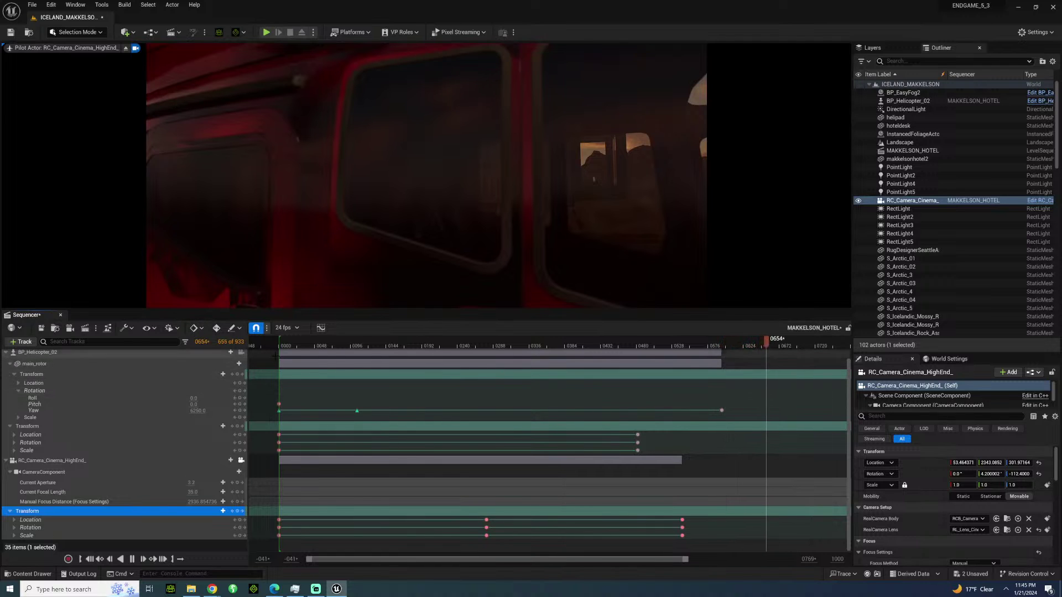
pyautogui.moveTo(303, 347); pyautogui.dragTo(325, 345)
pyautogui.press('space')
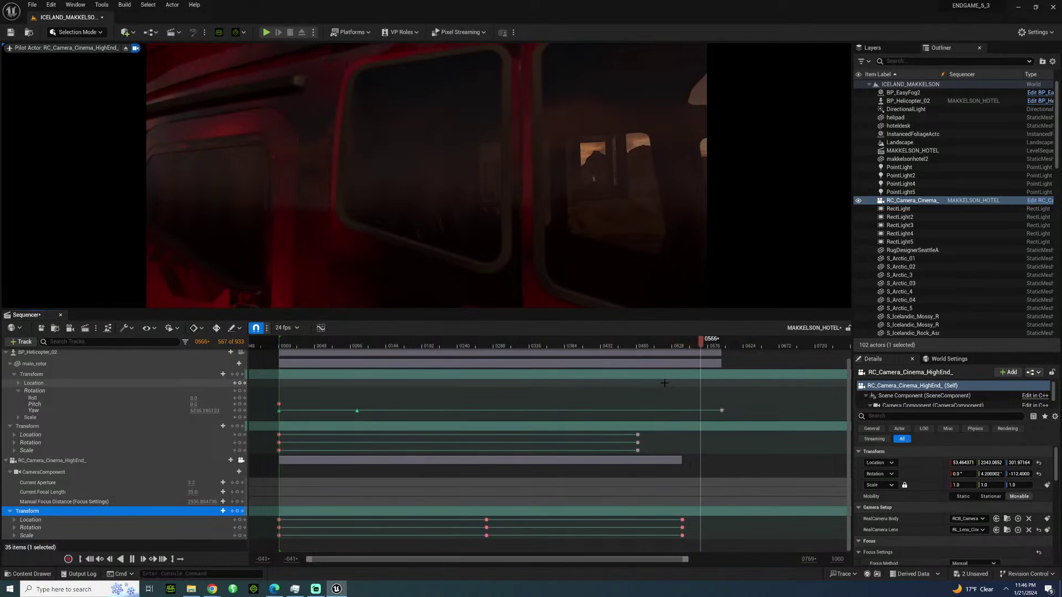
pyautogui.click(300, 347)
pyautogui.press('space')
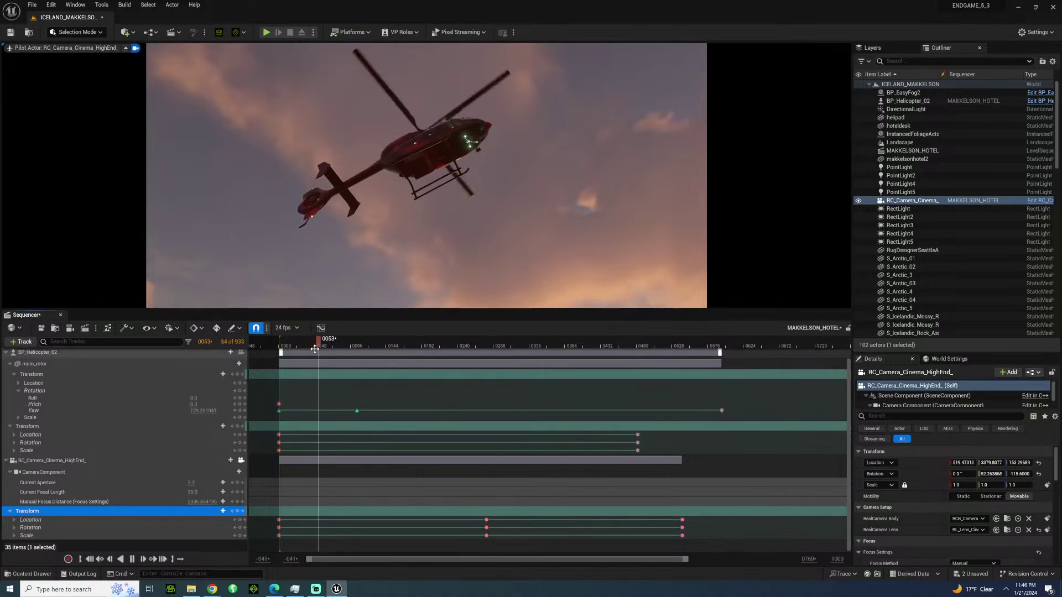
pyautogui.press('space')
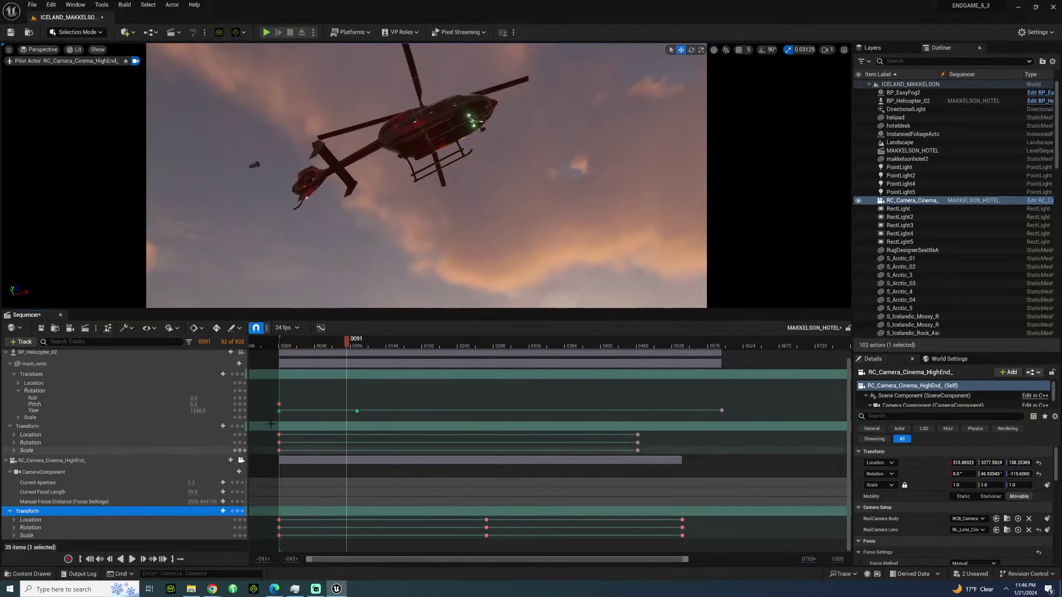
# Set the main rotor's yaw to 2560 at frame 105 and 8125 at frame 595, and replay the flight.
pyautogui.click(218, 417)
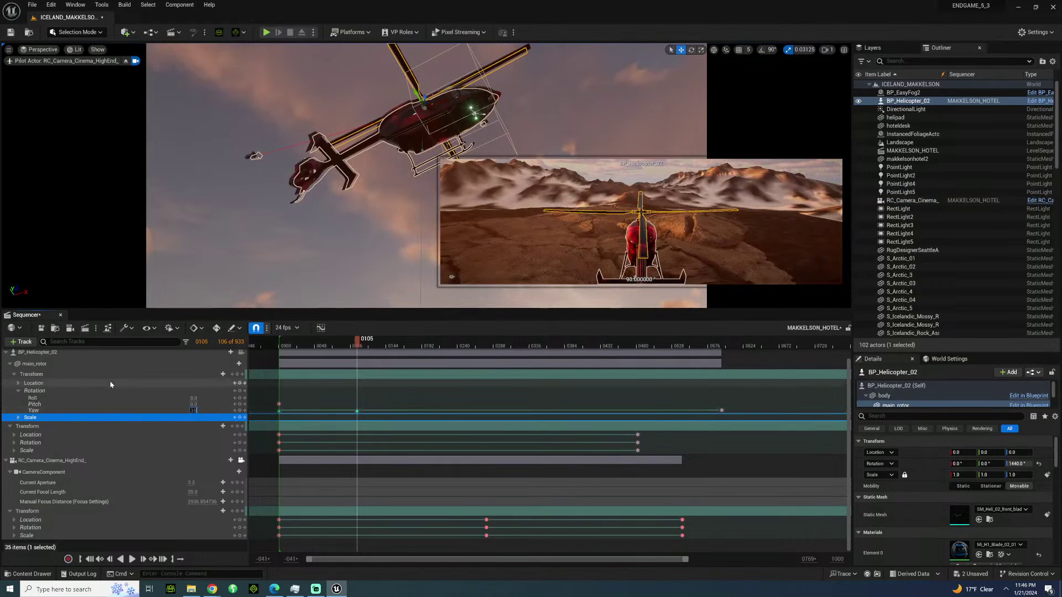
pyautogui.press('Return')
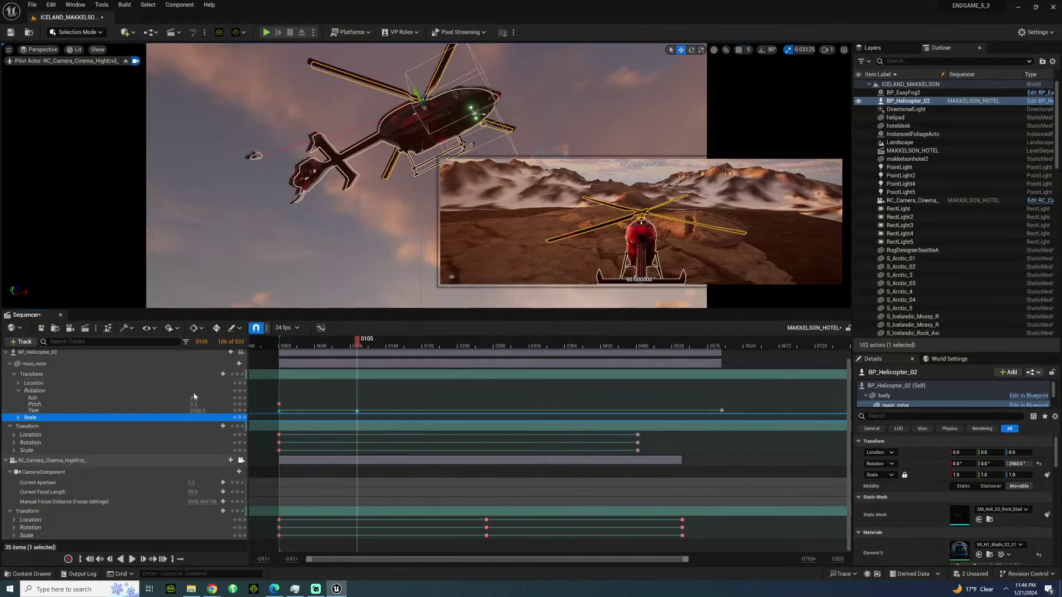
pyautogui.click(245, 414)
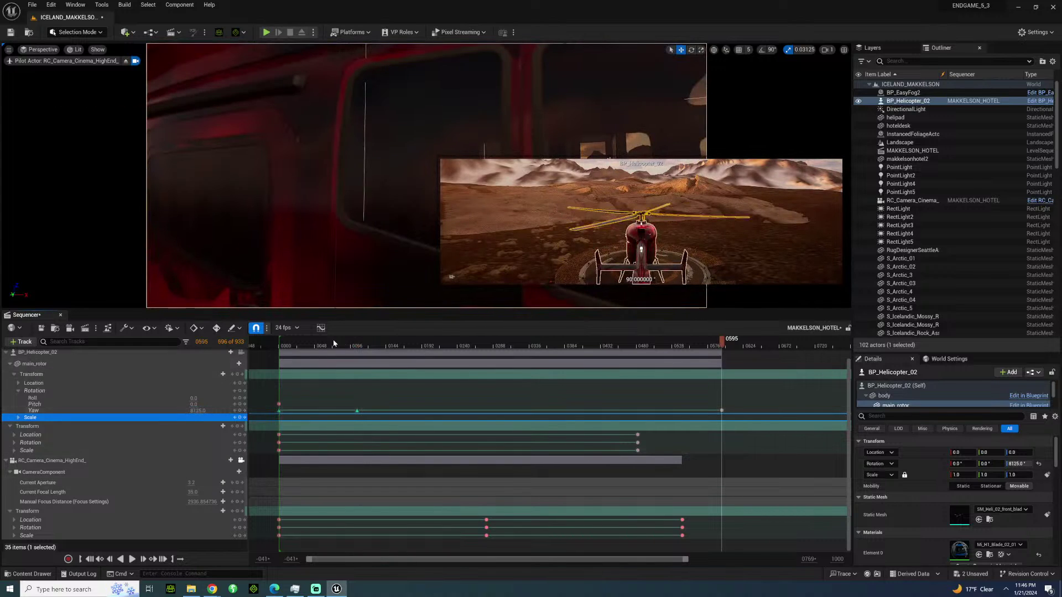
pyautogui.click(306, 347)
pyautogui.press('space')
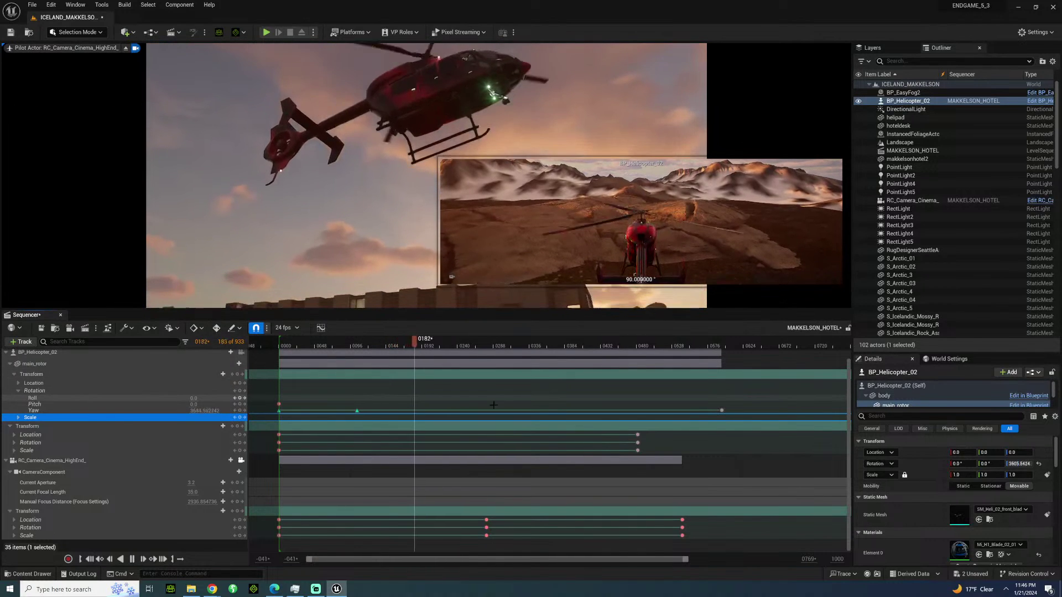
pyautogui.press('space')
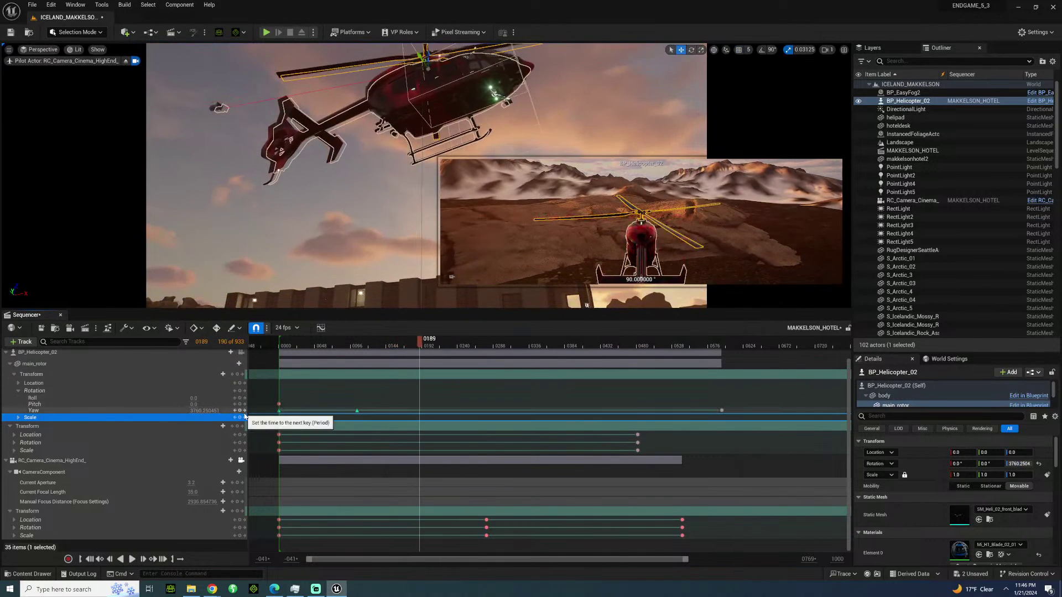
# Set the main rotor's last yaw key at frame 595 to 11250 and play the sequence.
pyautogui.click(245, 415)
pyautogui.click(200, 410)
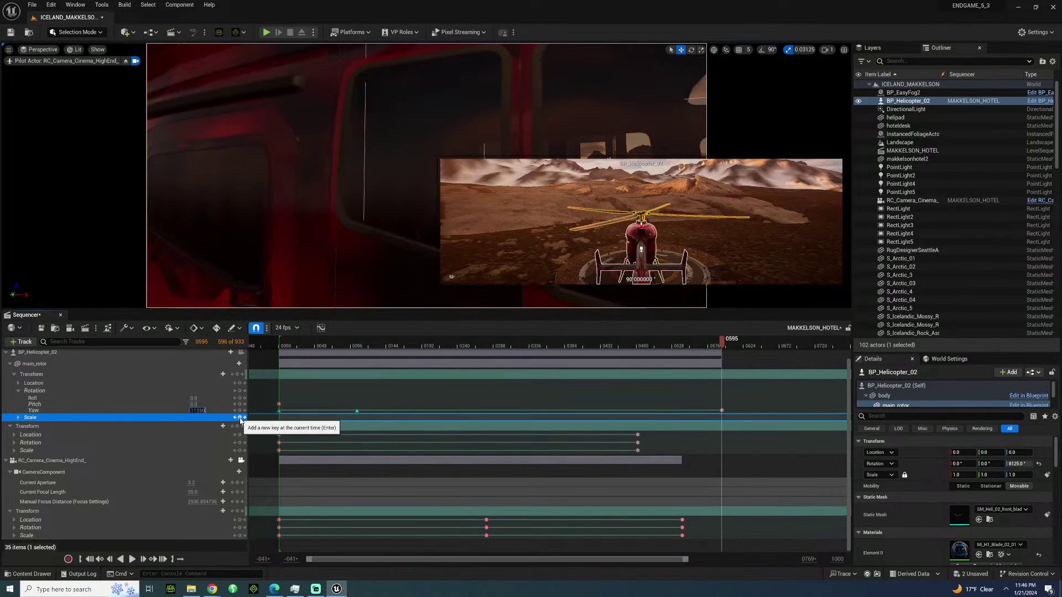
pyautogui.click(340, 346)
pyautogui.press('space')
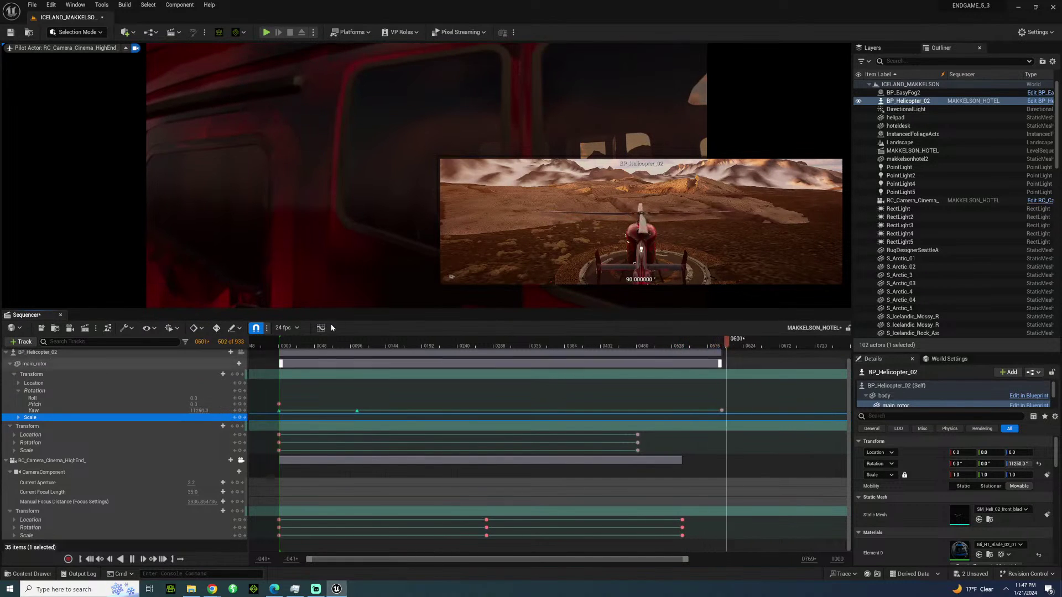
# Replay the landing from near the start and save all changes.
pyautogui.click(318, 344)
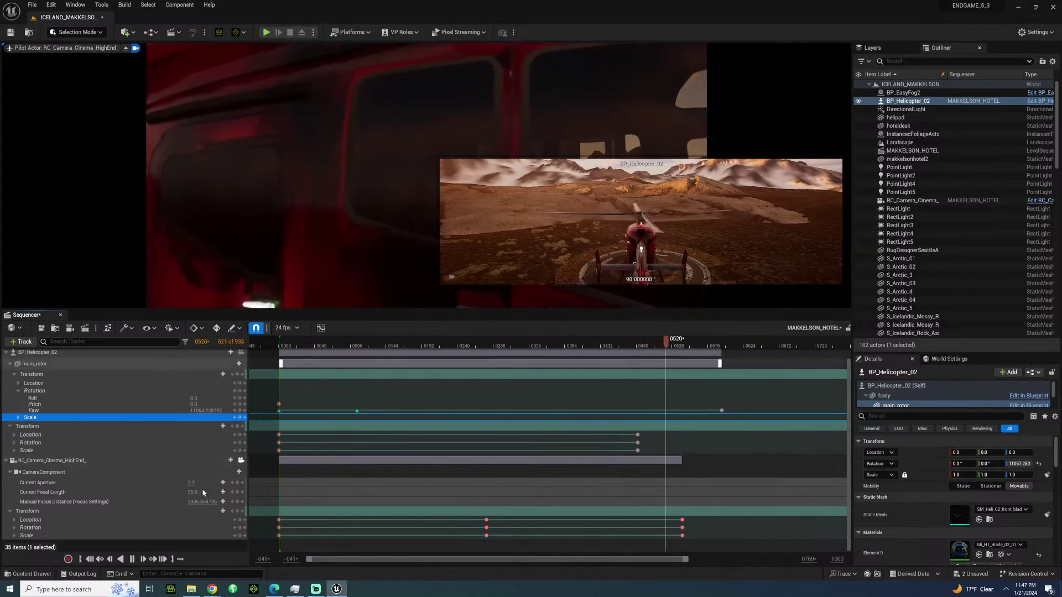
pyautogui.press('space')
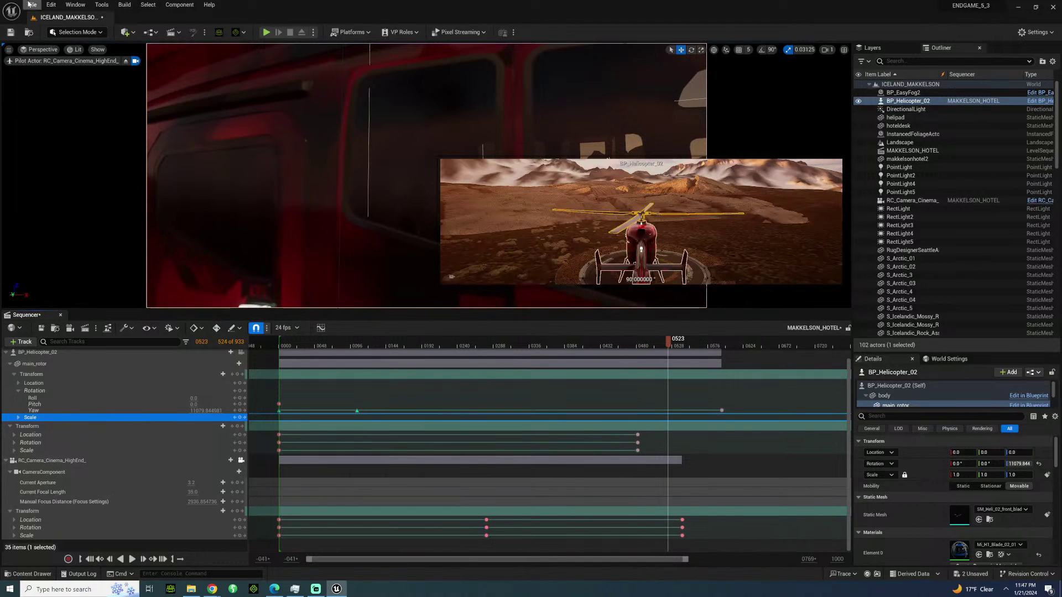
pyautogui.click(30, 5)
pyautogui.click(55, 113)
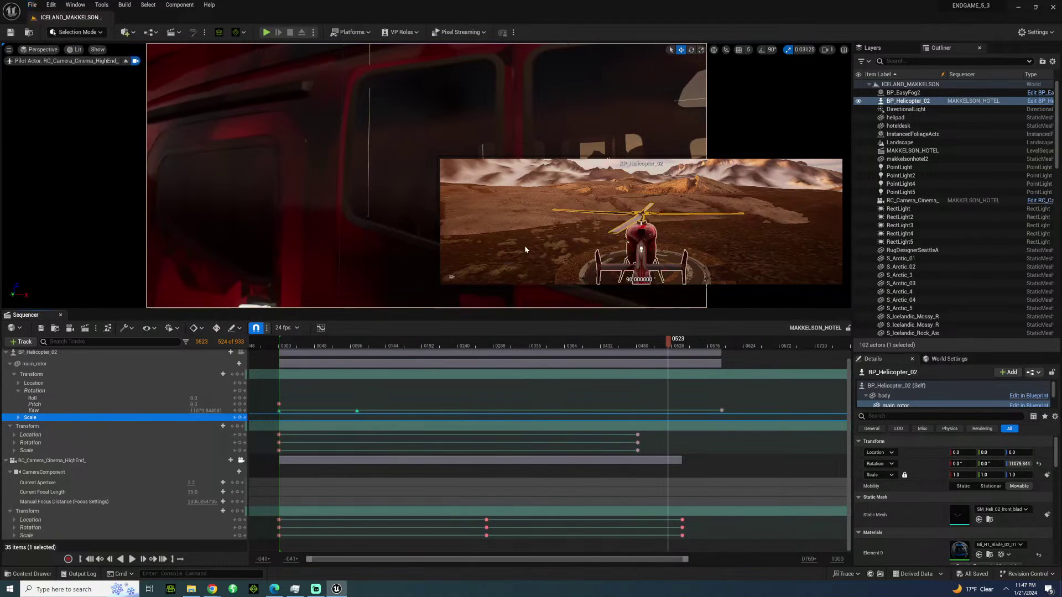
# Turn the cinema camera slightly at its frame 542 key, update the transform key, and replay the landing.
pyautogui.click(244, 527)
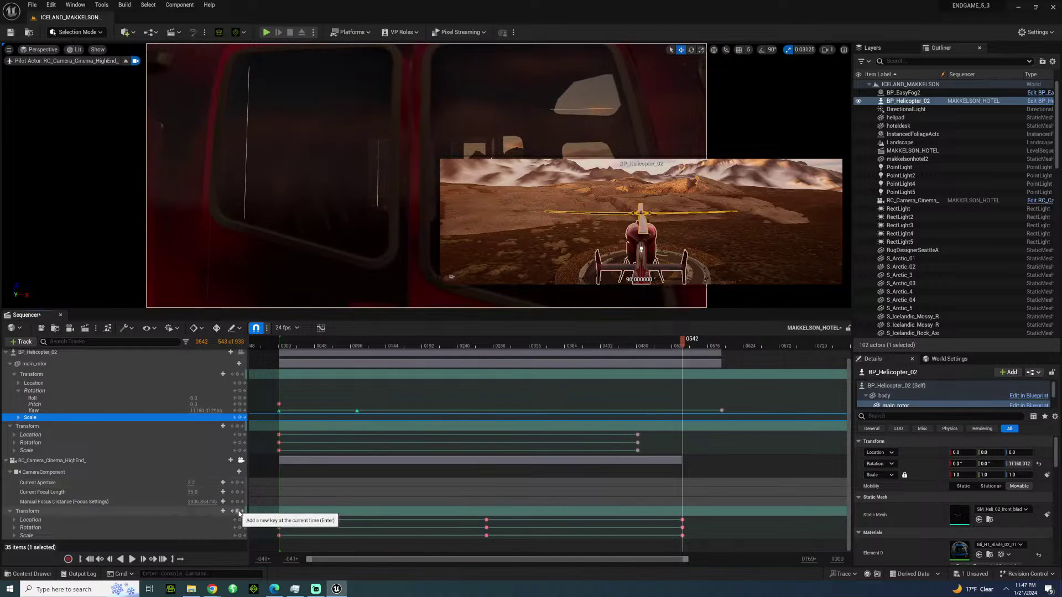
pyautogui.click(485, 346)
pyautogui.press('space')
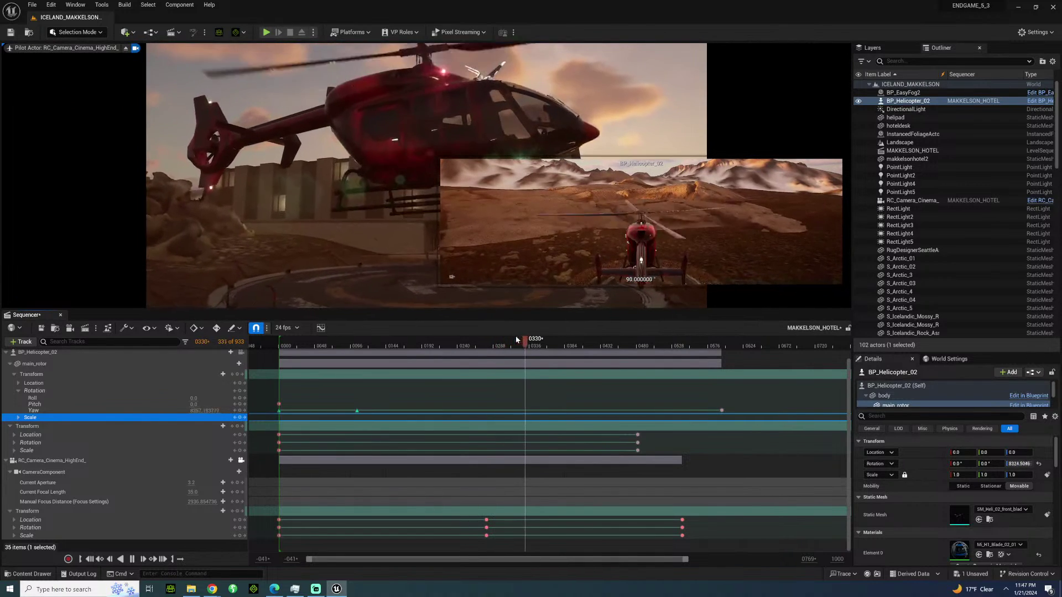
pyautogui.press('space')
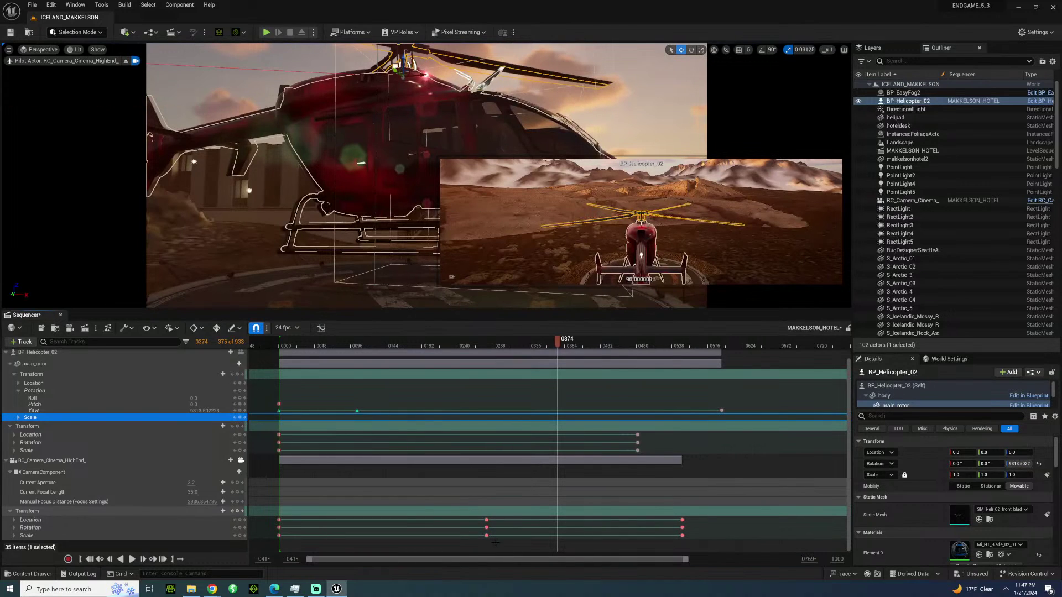
# Change the interpolation of all the cinema camera's transform keys and replay the camera's approach to the helicopter.
pyautogui.moveTo(703, 534); pyautogui.dragTo(303, 523)
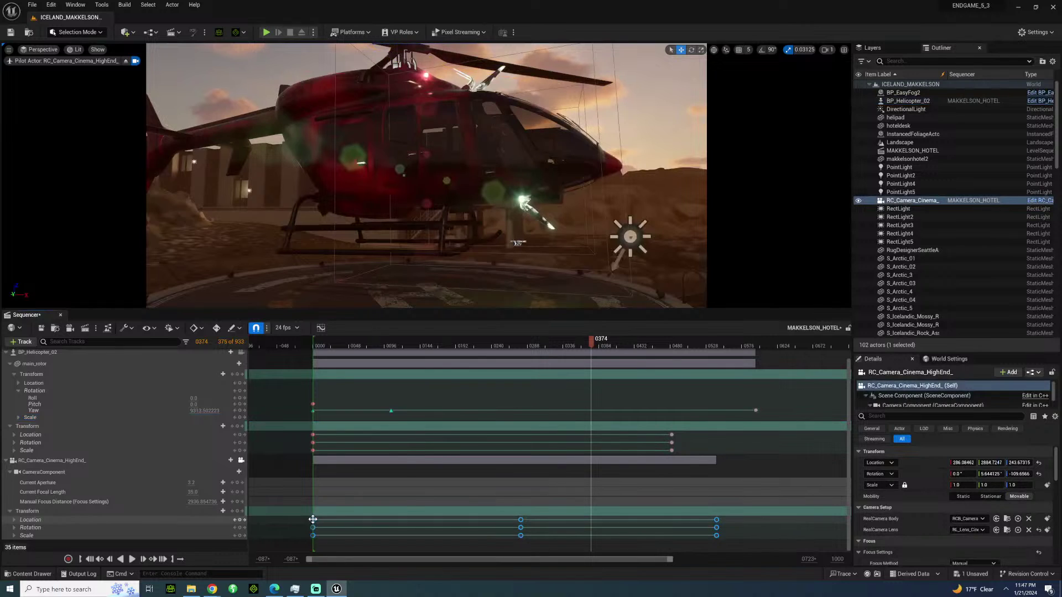
pyautogui.rightClick(313, 520)
pyautogui.click(348, 412)
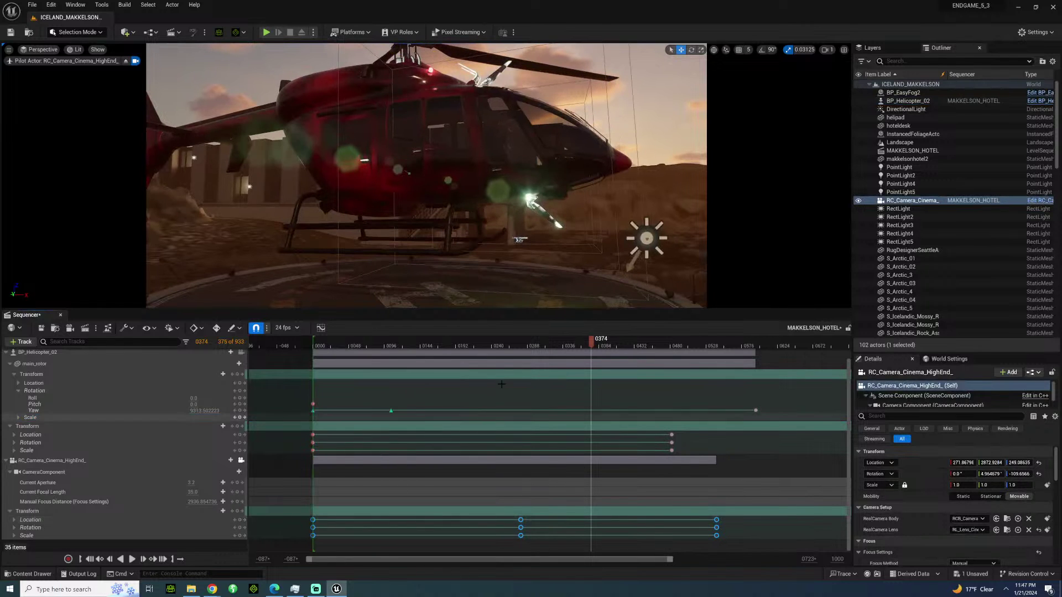
pyautogui.click(494, 346)
pyautogui.press('space')
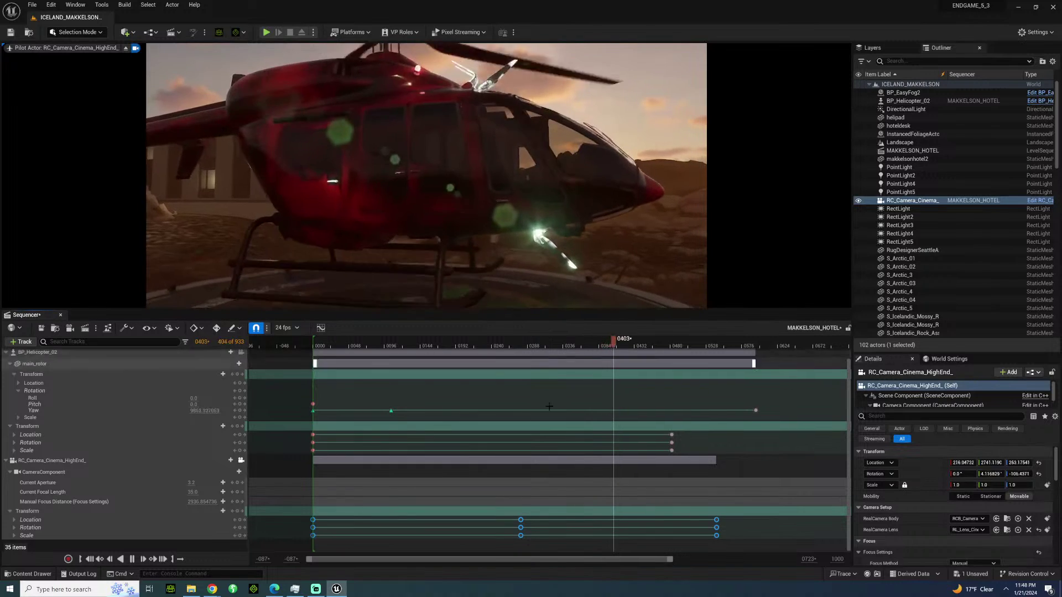
pyautogui.press('space')
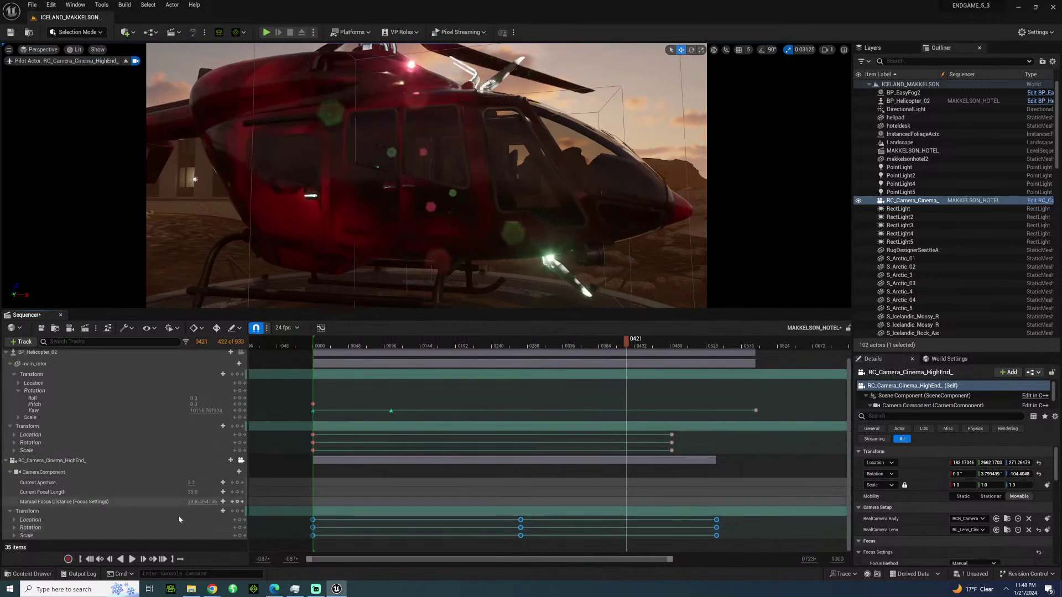
# At frame 542, lower the camera speed to 0.33, reframe the cinema camera to look through the cabin window, and update its transform key.
pyautogui.click(244, 520)
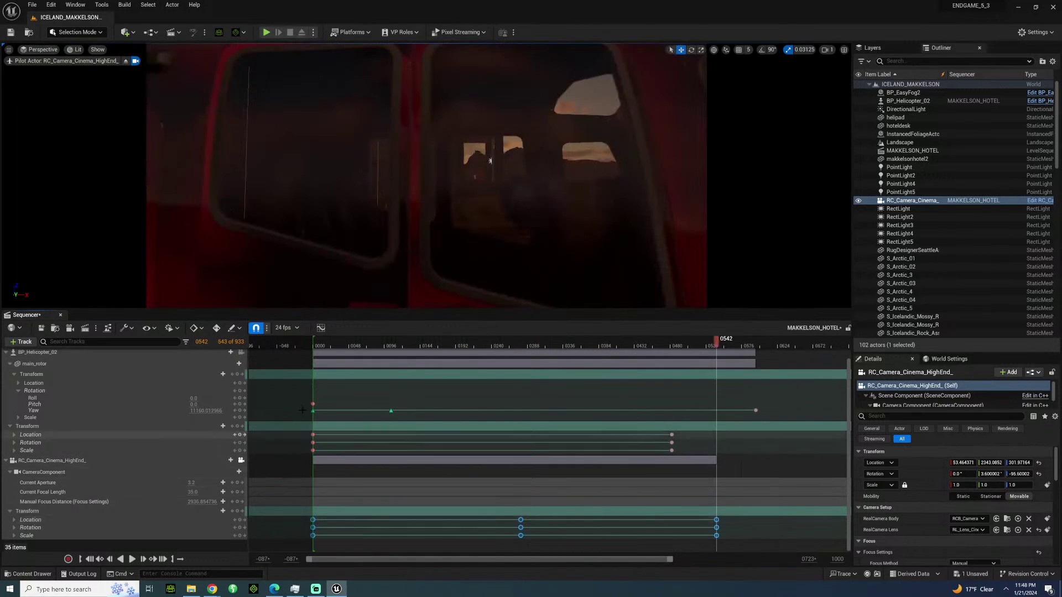
pyautogui.moveTo(407, 221); pyautogui.dragTo(313, 229, button='right')
pyautogui.press('d')
pyautogui.press('w')
pyautogui.press('s')
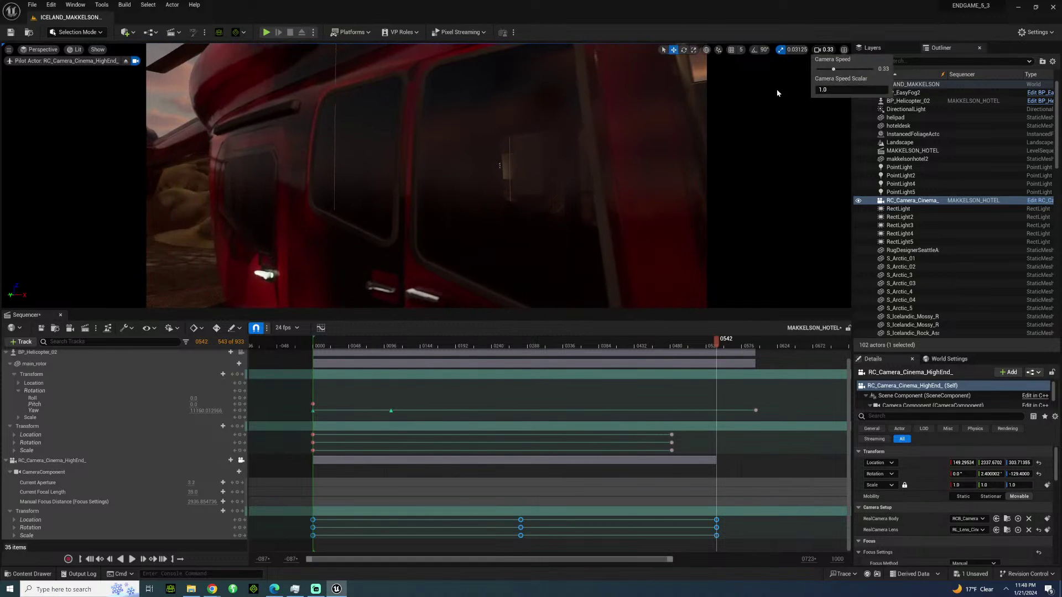
pyautogui.press('d')
pyautogui.moveTo(664, 133)
pyautogui.mouseDown(button='right')
pyautogui.moveTo(614, 152)
pyautogui.moveTo(650, 143)
pyautogui.mouseUp(button='right')
pyautogui.press('w')
pyautogui.press('s')
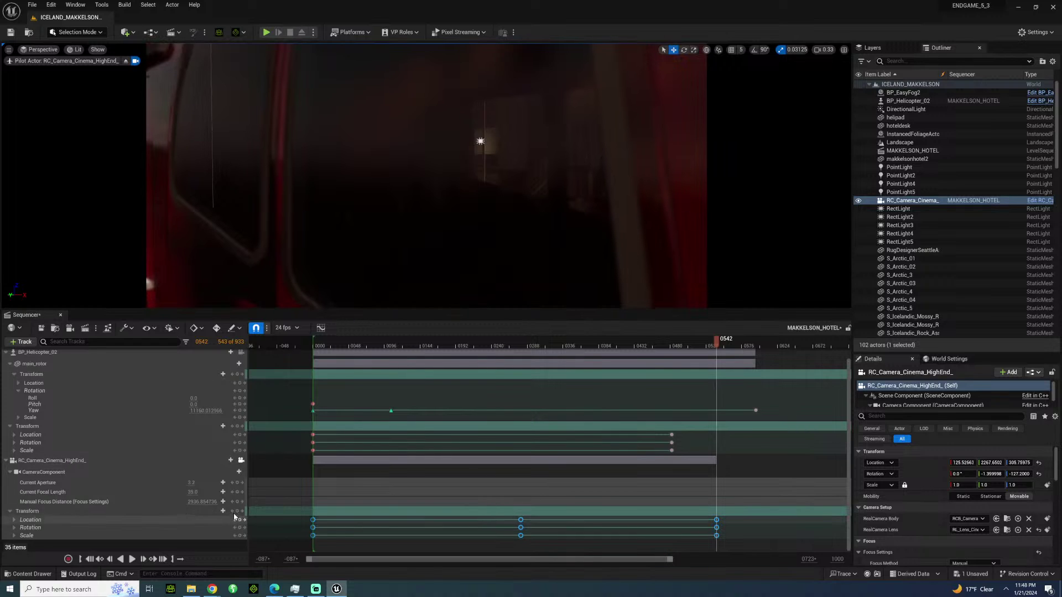
# Replay the finished camera move over the helicopter landing and close the Sequencer.
pyautogui.click(459, 347)
pyautogui.press('space')
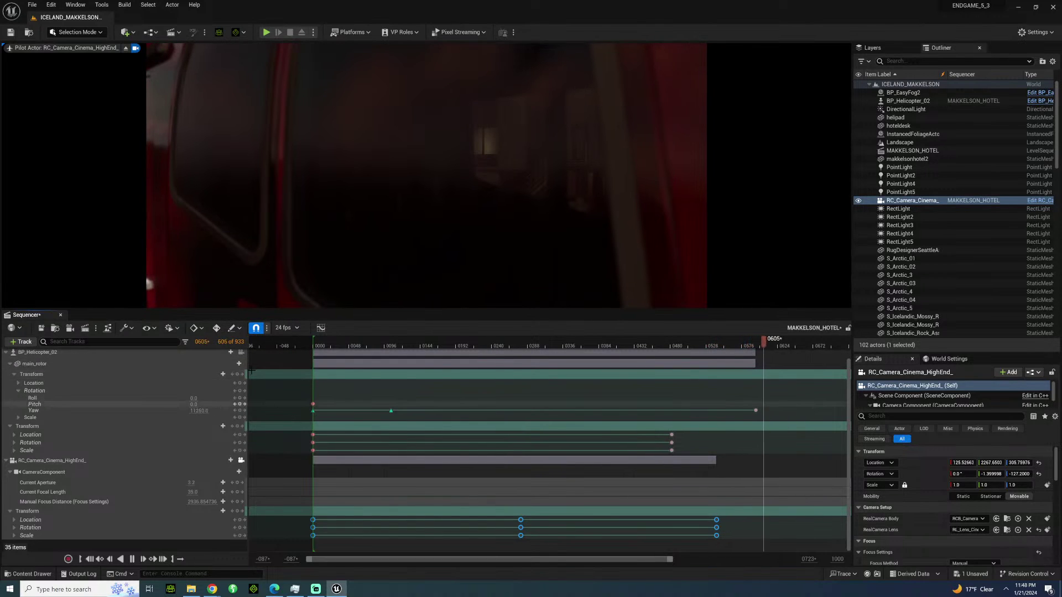
pyautogui.click(344, 346)
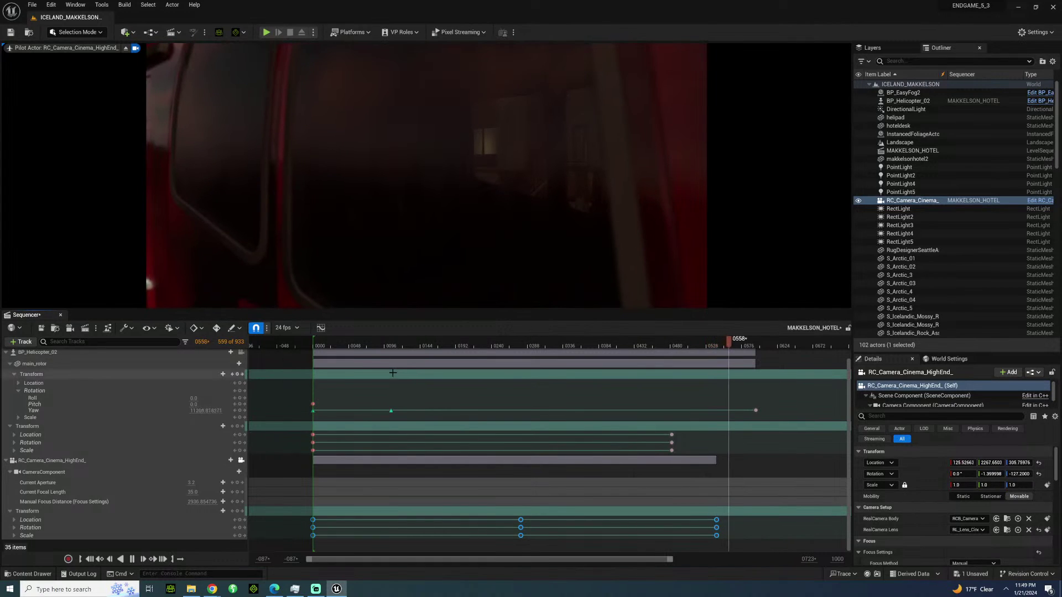
pyautogui.press('space')
pyautogui.click(329, 344)
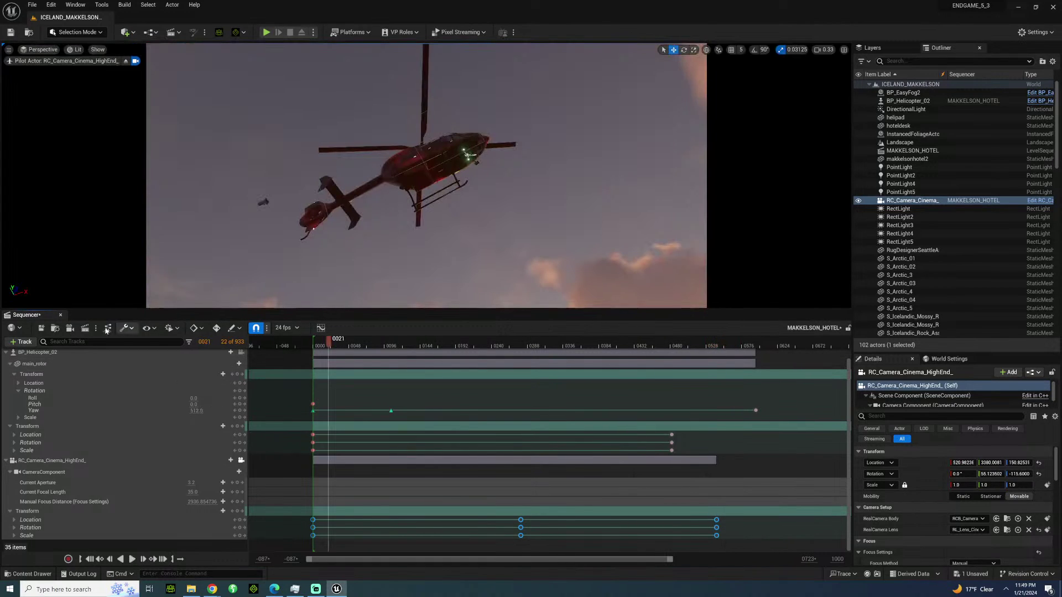
pyautogui.click(68, 318)
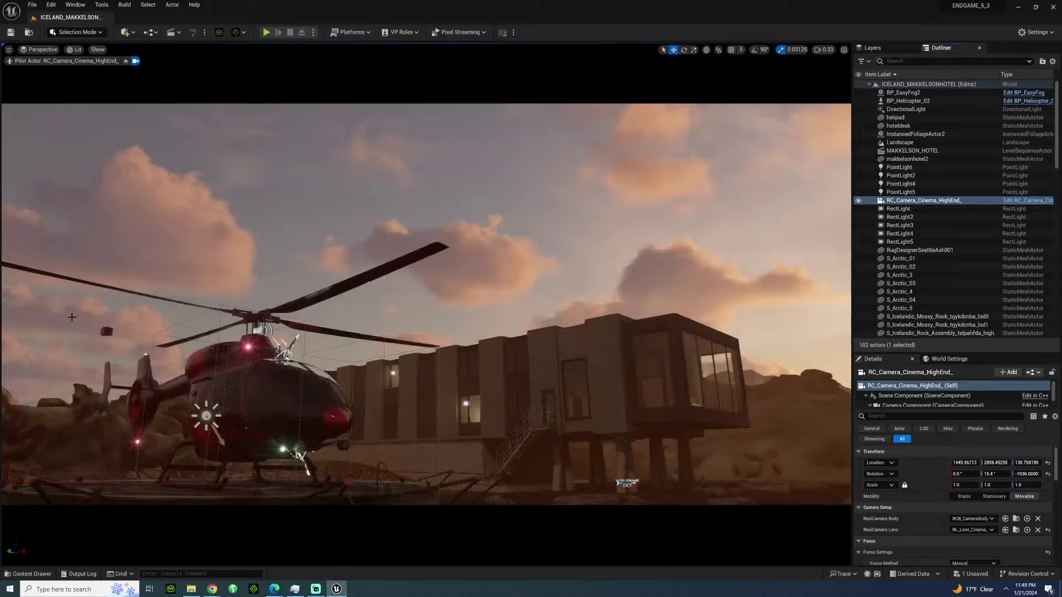
# Fly into the helicopter cabin and stop piloting the RC_Camera_Cinema_HighEnd_ camera.
pyautogui.moveTo(258, 272); pyautogui.dragTo(168, 299, button='right')
pyautogui.press('w')
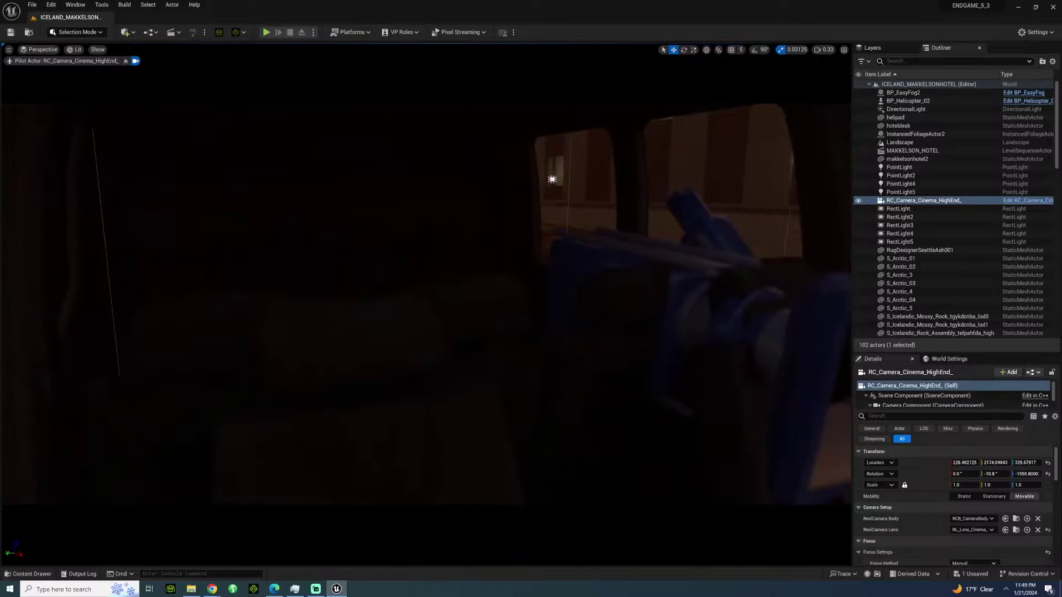
pyautogui.rightClick(895, 201)
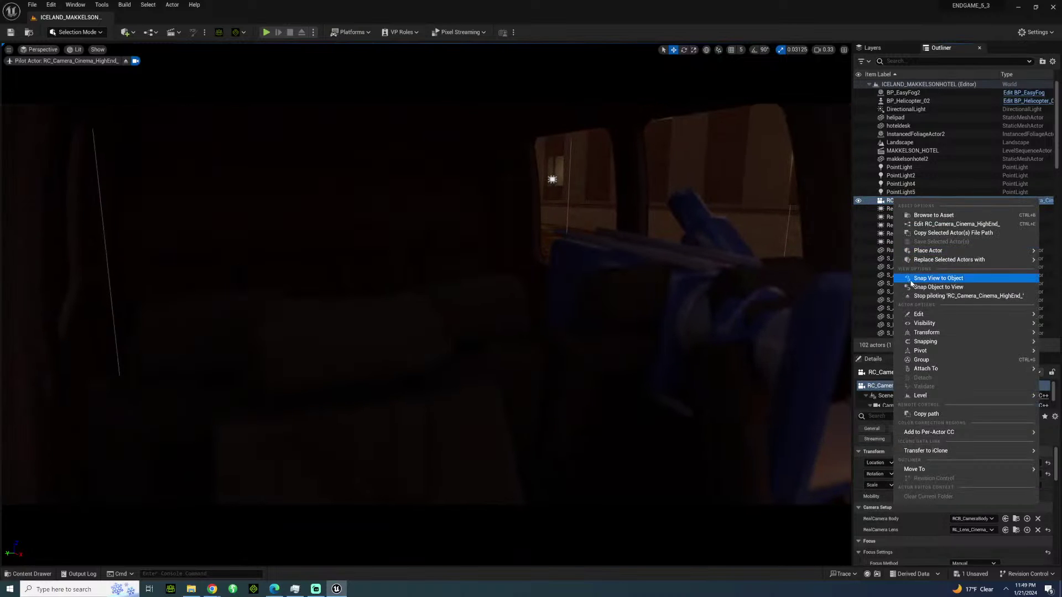
pyautogui.click(940, 296)
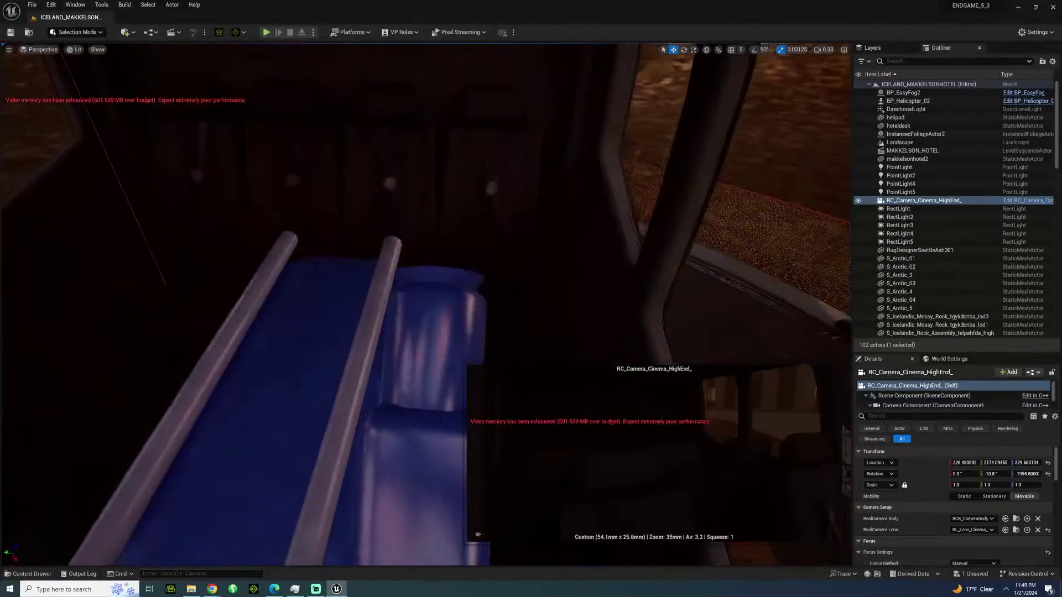
# Place the MAKKELSON_ICELAND skeletal mesh from the CHARACTER/MAKKELSON/ICELAND folder inside the helicopter cabin.
pyautogui.click(49, 575)
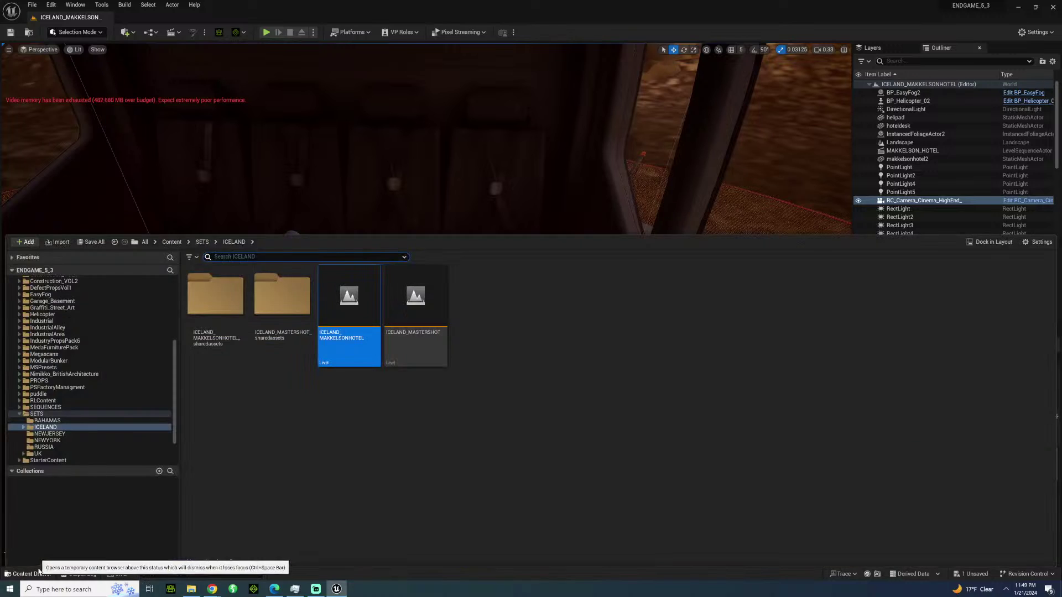
pyautogui.moveTo(174, 406); pyautogui.dragTo(177, 328)
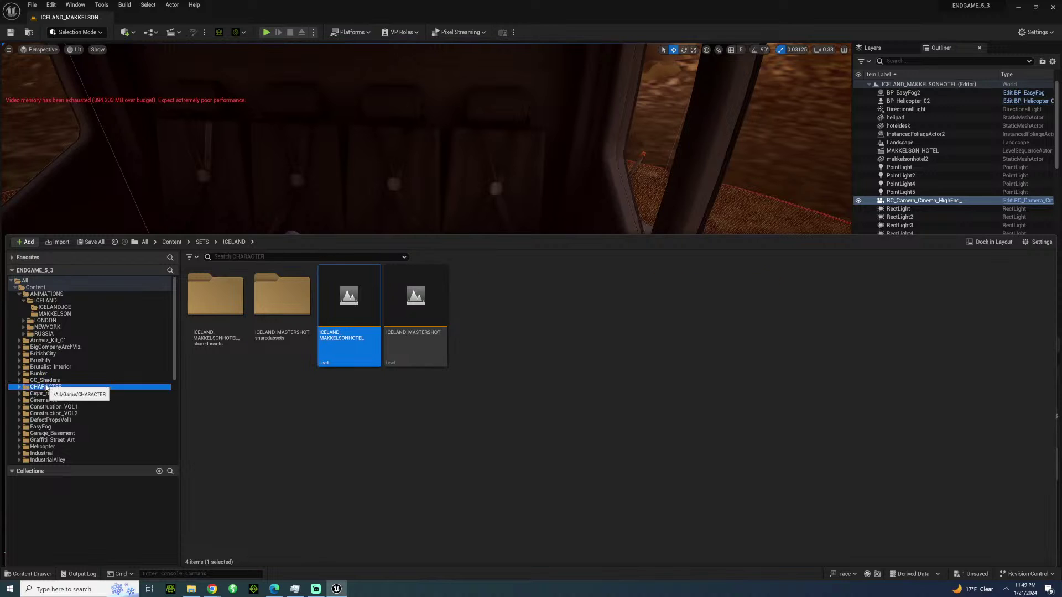
pyautogui.click(632, 314)
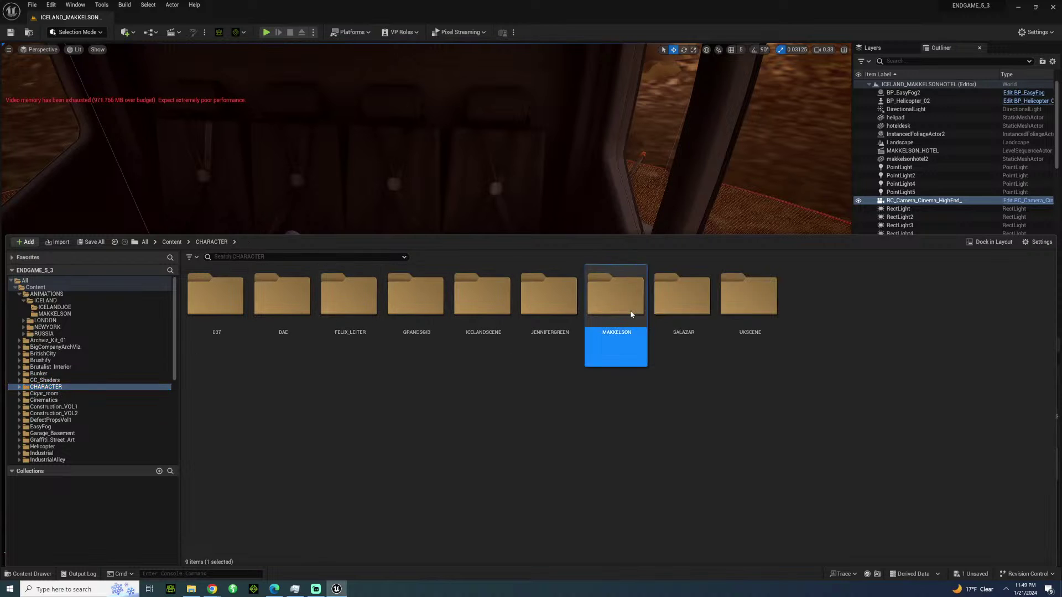
pyautogui.doubleClick(632, 314)
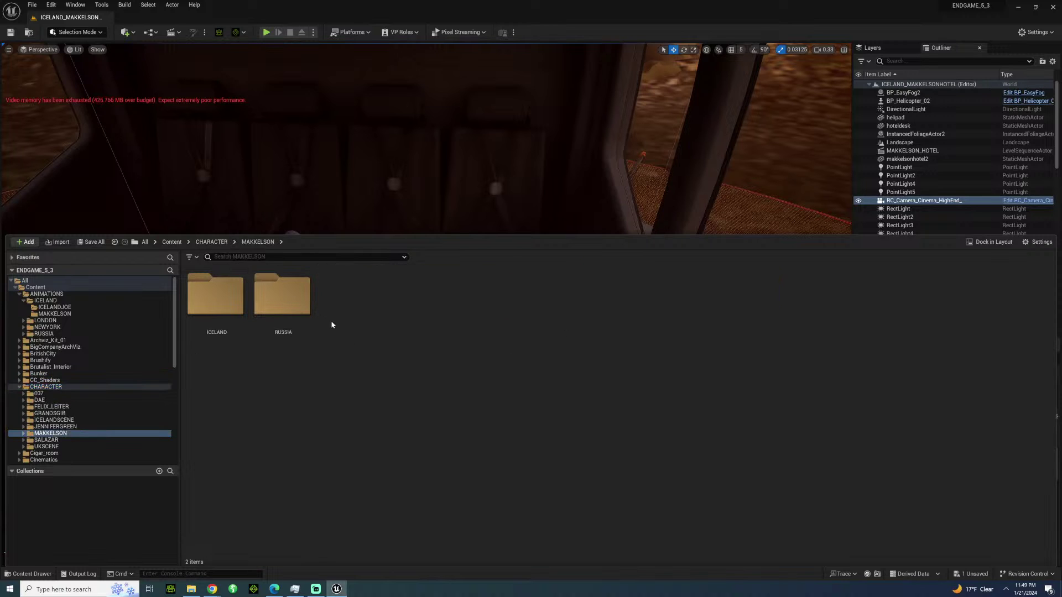
pyautogui.doubleClick(232, 305)
pyautogui.moveTo(411, 322); pyautogui.dragTo(475, 450)
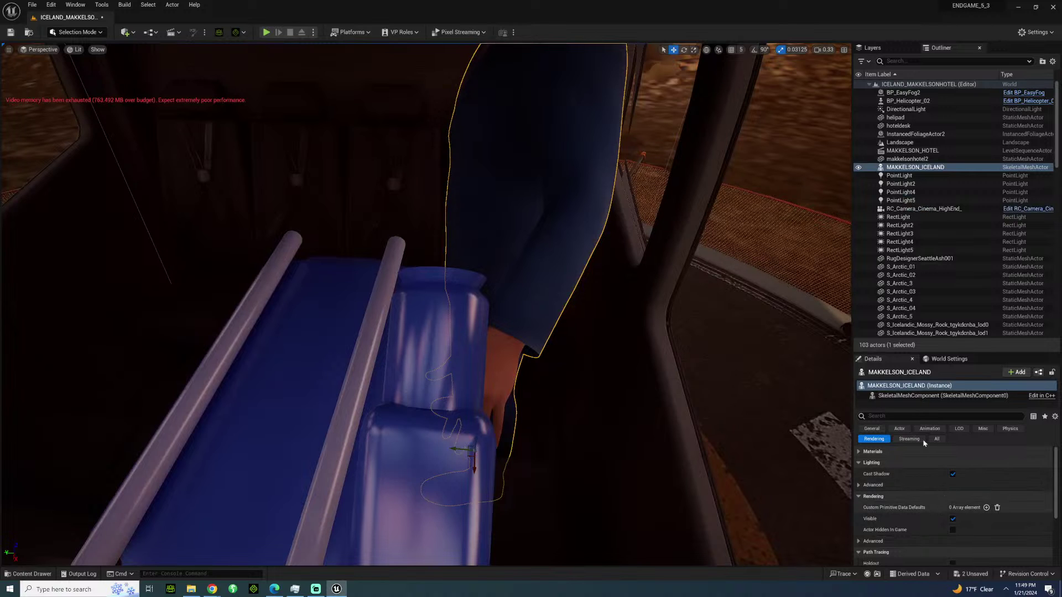
# Give the character's skeletal mesh the ICELANDHOTEL_MAKKELSON_HELISIT animation asset, then rotate him to about -87° and shift him into place on the cabin seat.
pyautogui.click(903, 396)
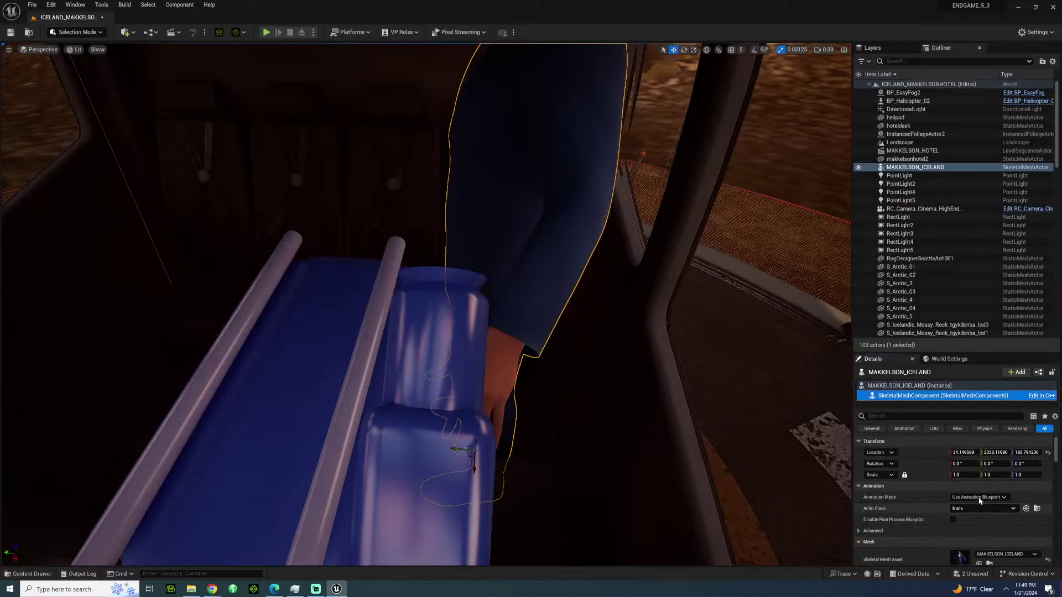
pyautogui.click(972, 514)
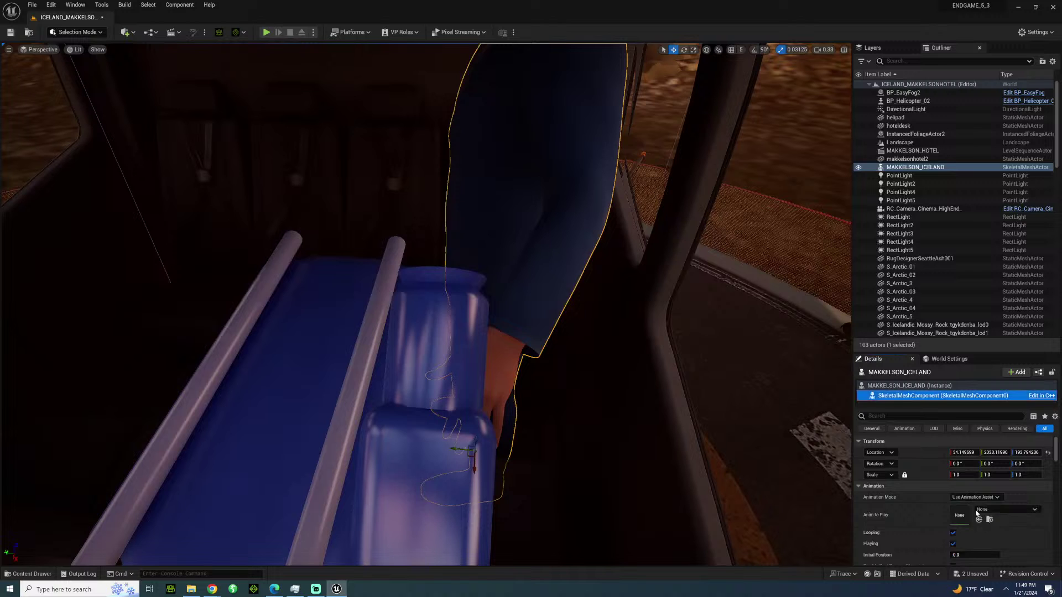
pyautogui.click(1004, 514)
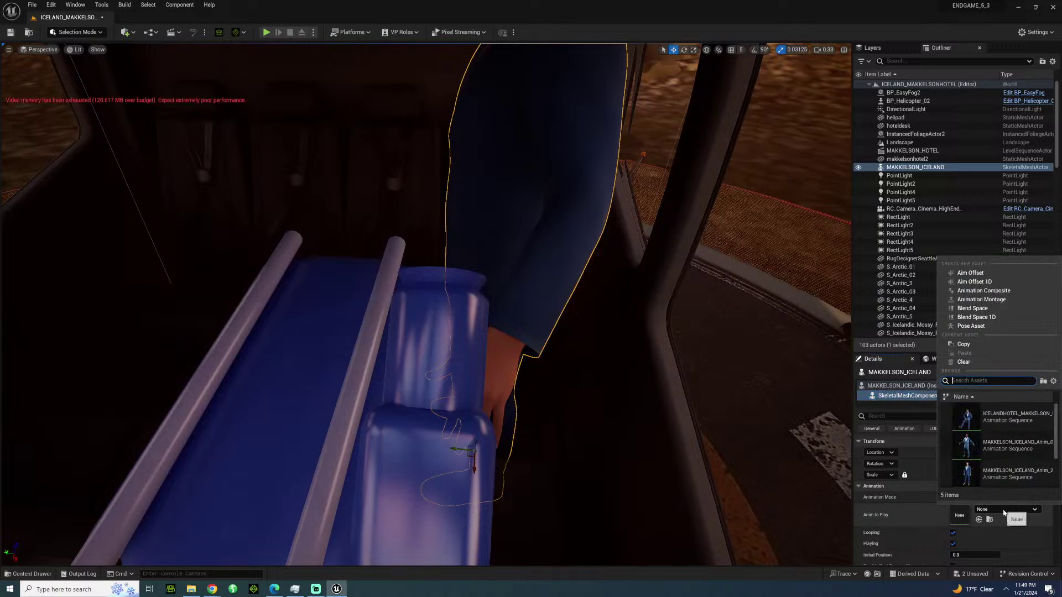
pyautogui.click(991, 417)
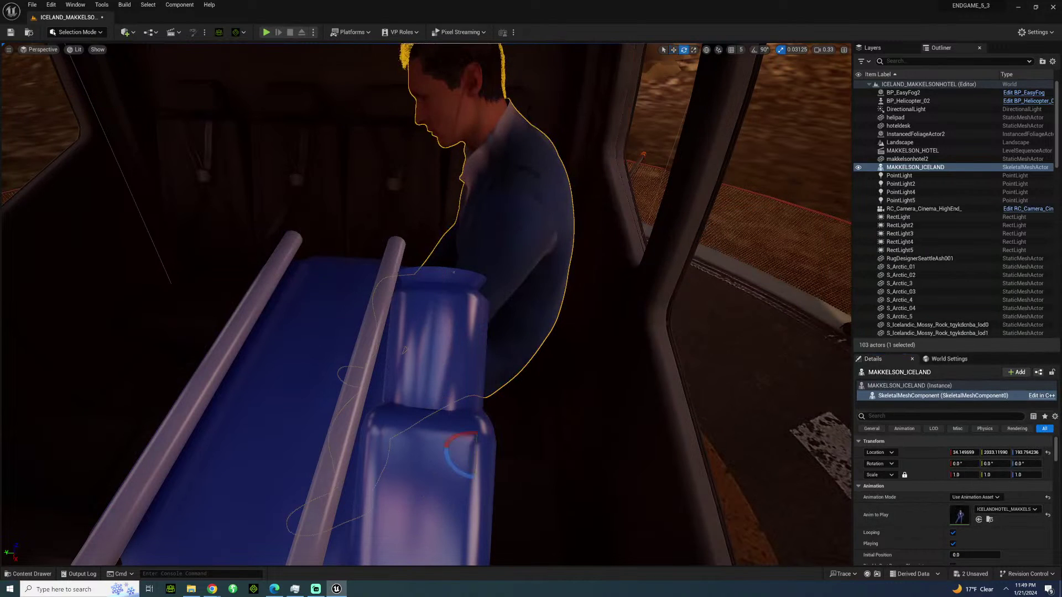
pyautogui.moveTo(462, 434); pyautogui.dragTo(433, 454)
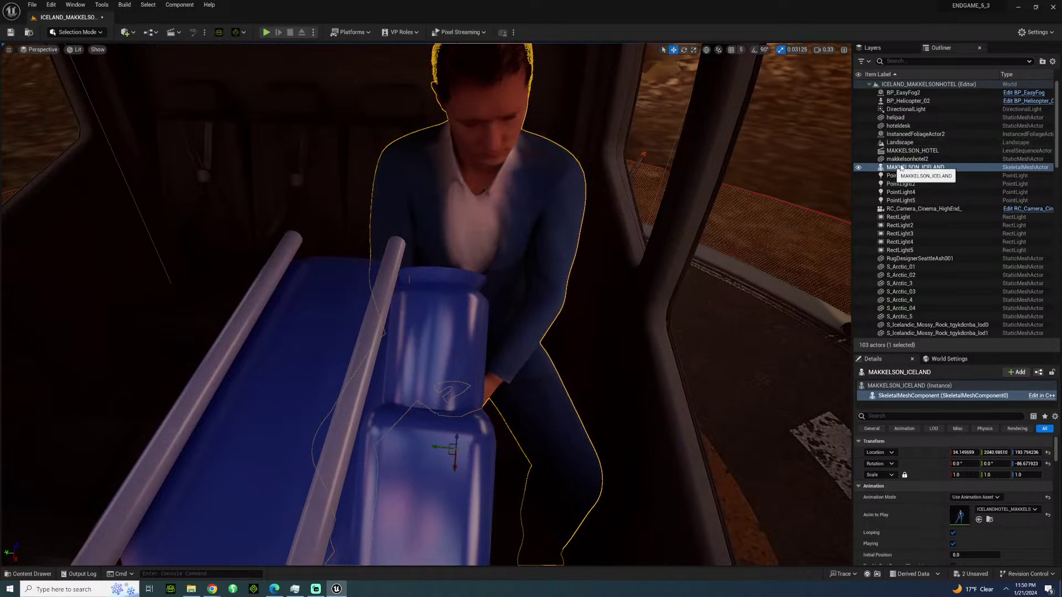
pyautogui.moveTo(907, 102); pyautogui.dragTo(908, 103)
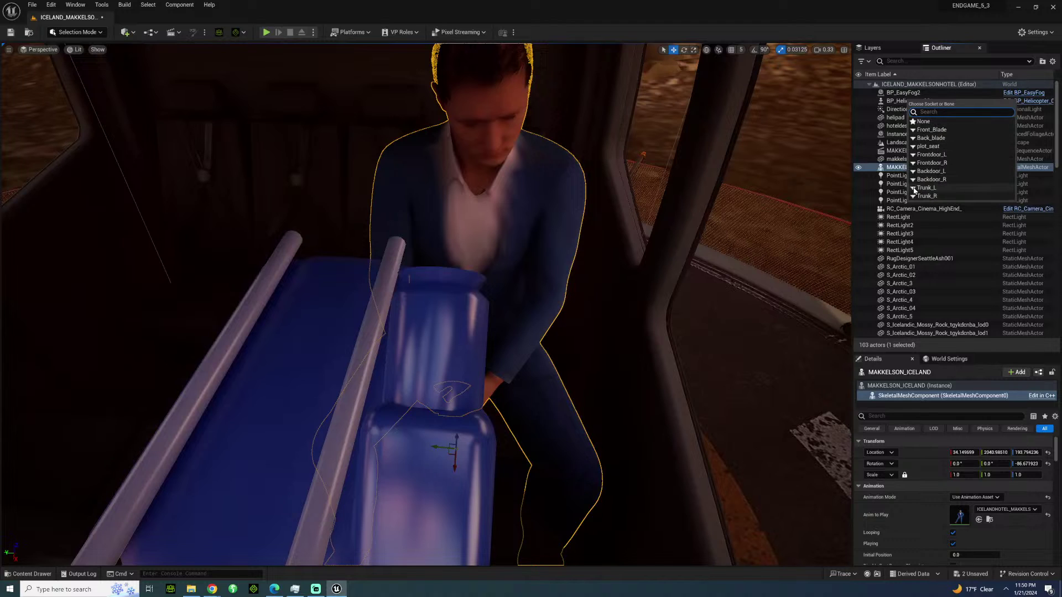
pyautogui.click(913, 173)
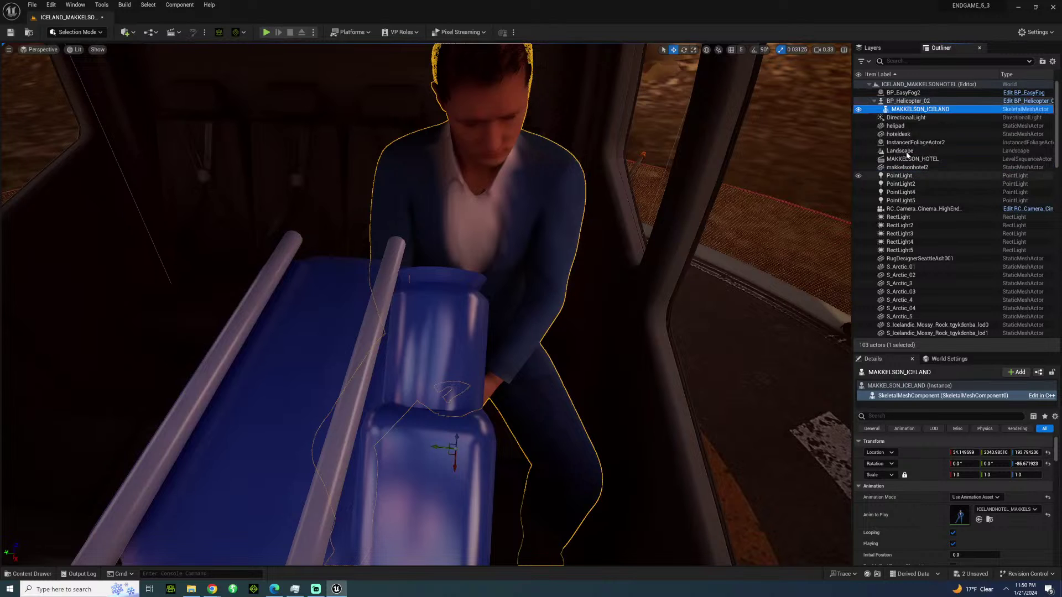
pyautogui.rightClick(903, 112)
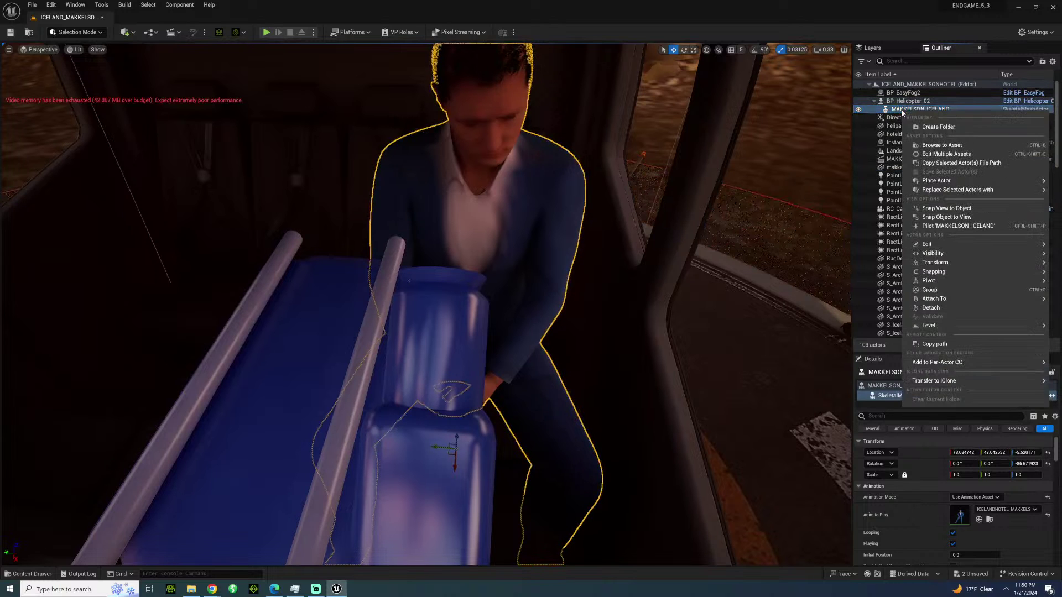
pyautogui.moveTo(942, 273)
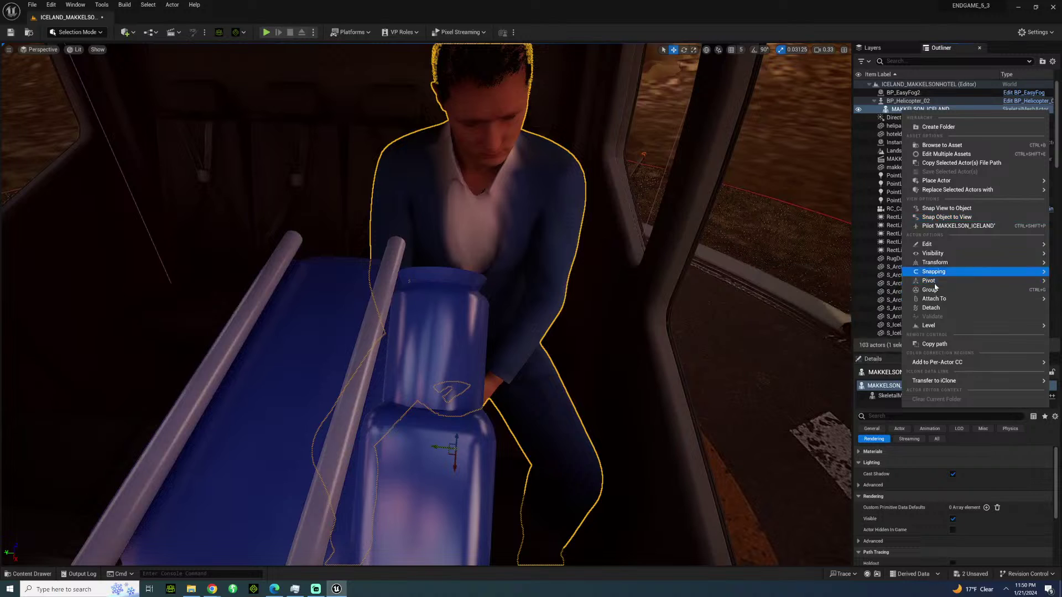
pyautogui.moveTo(934, 300)
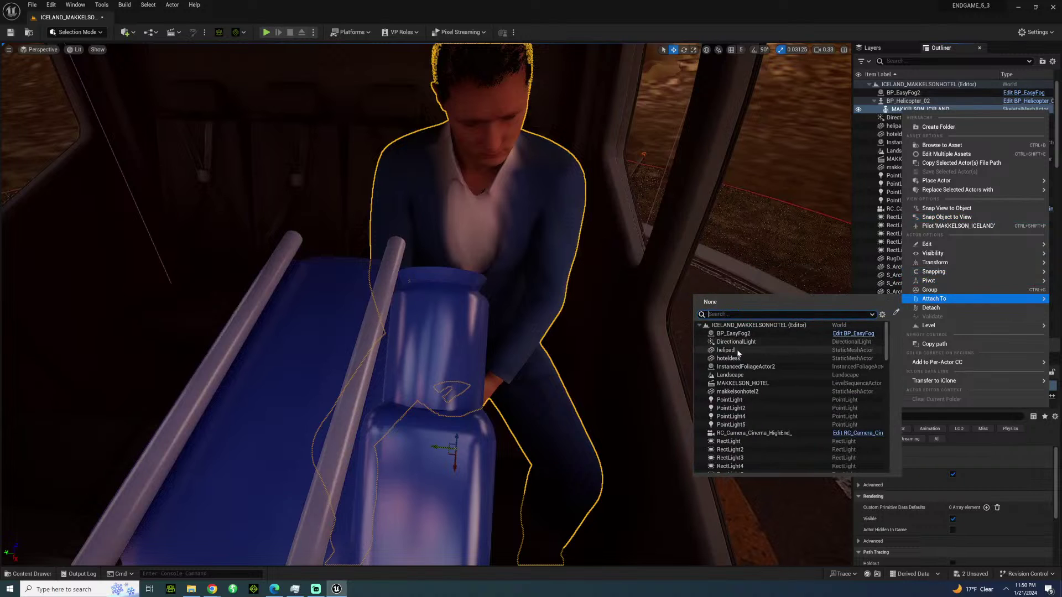
pyautogui.click(931, 308)
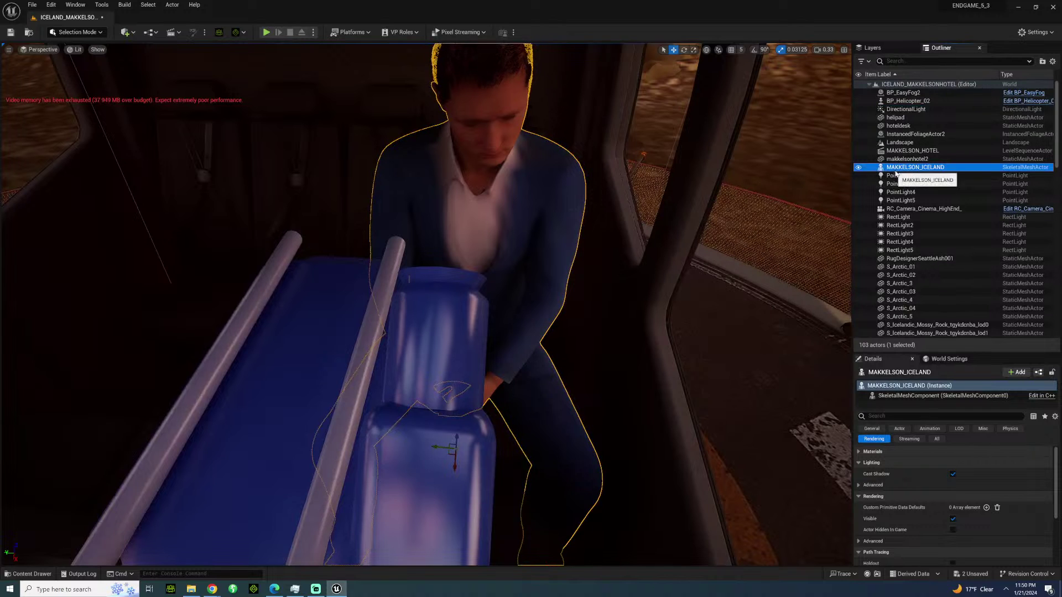
# Attach MAKKELSON_ICELAND to BP_Helicopter_02 with None as the socket.
pyautogui.moveTo(911, 102); pyautogui.dragTo(912, 103)
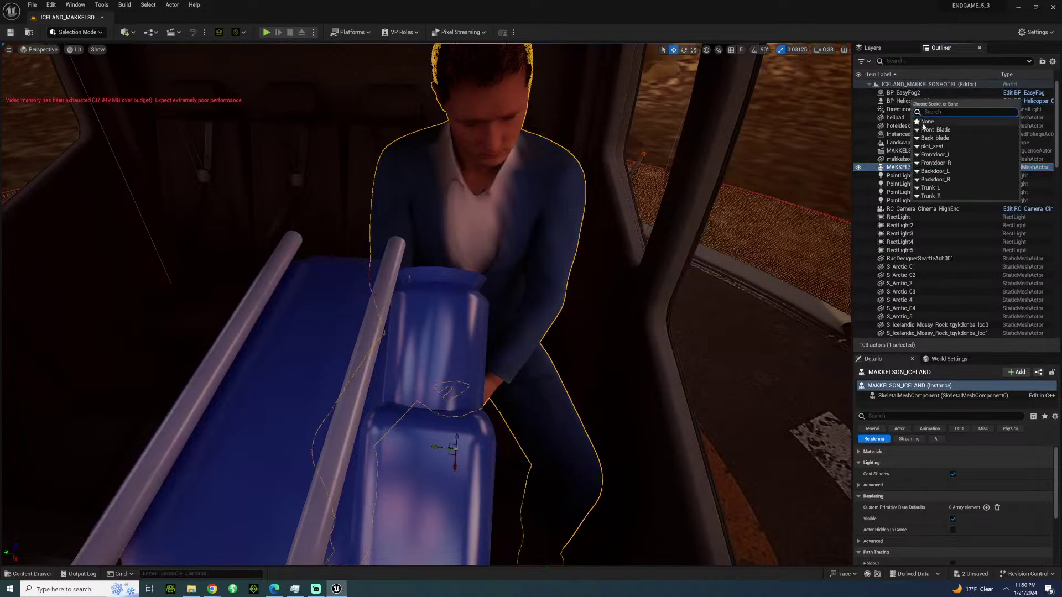
pyautogui.click(927, 124)
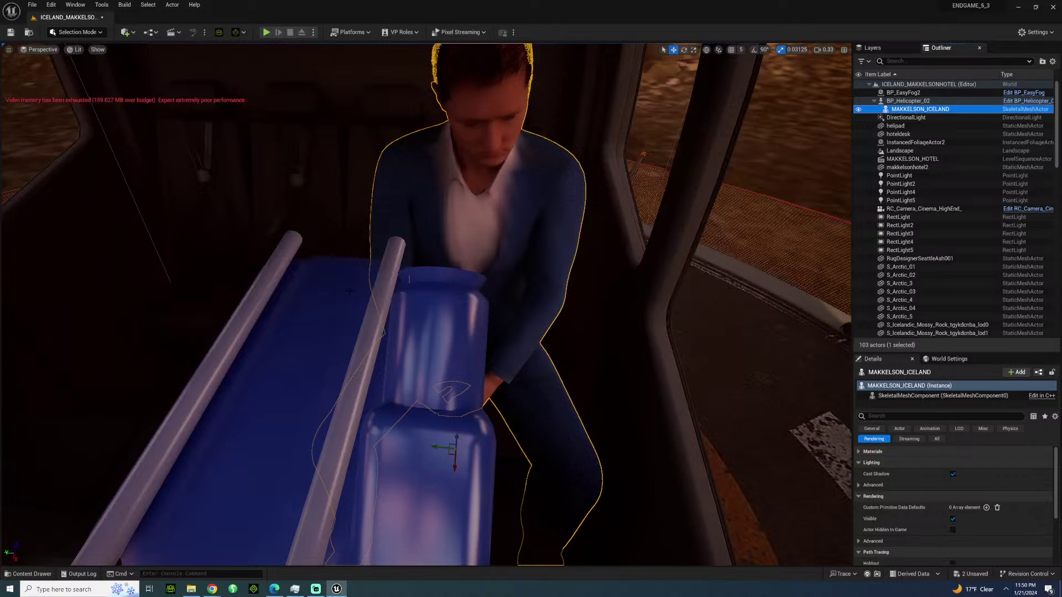
# Open the MAKKELSON_HOTEL sequence from the SEQUENCES/ICELAND folder and lock the viewport to its camera cuts.
pyautogui.click(33, 573)
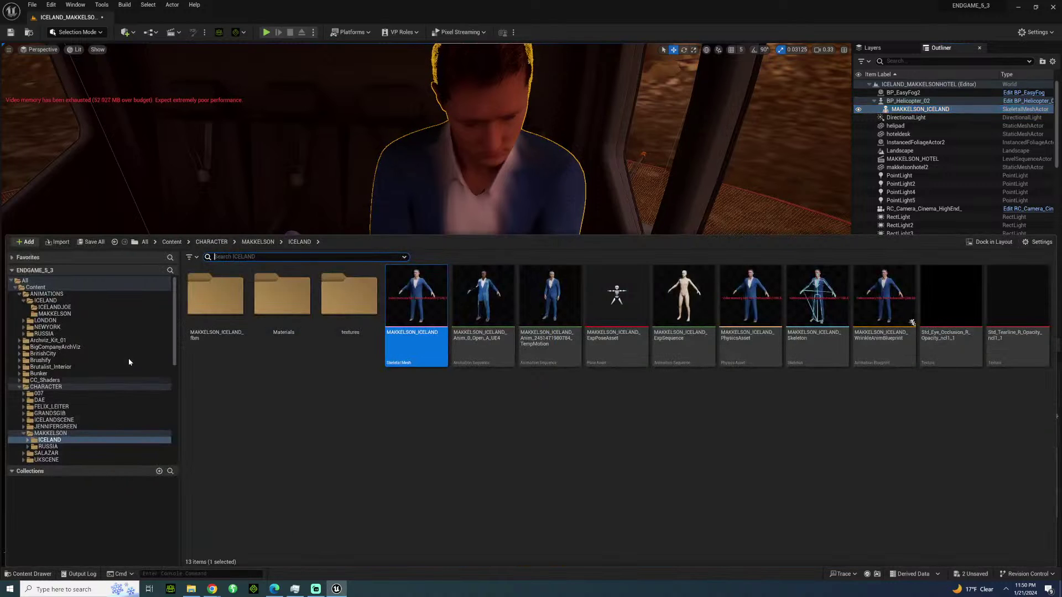
pyautogui.scroll(-15, 124, 410)
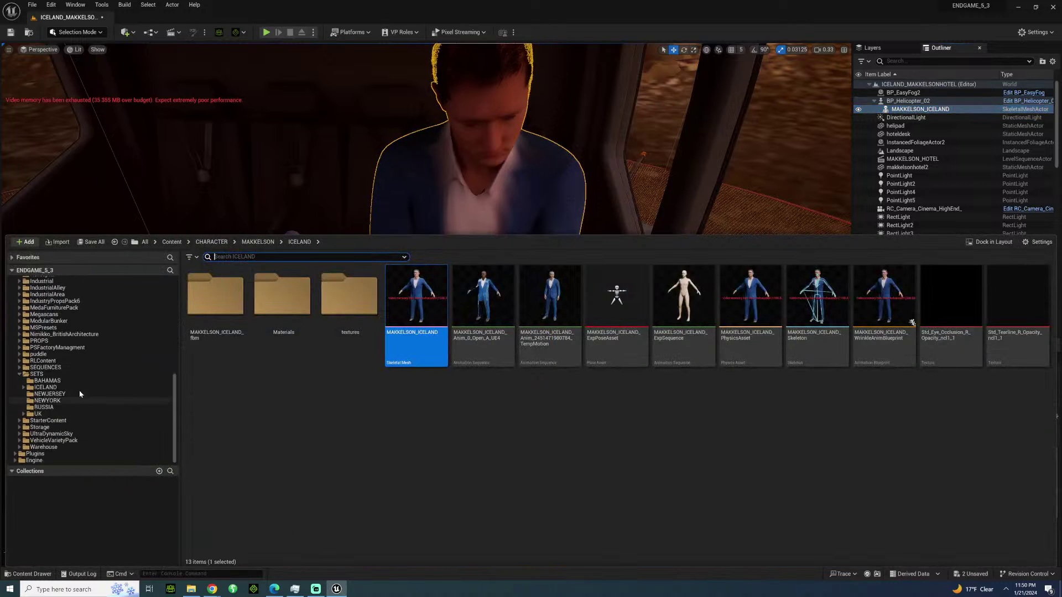
pyautogui.click(46, 367)
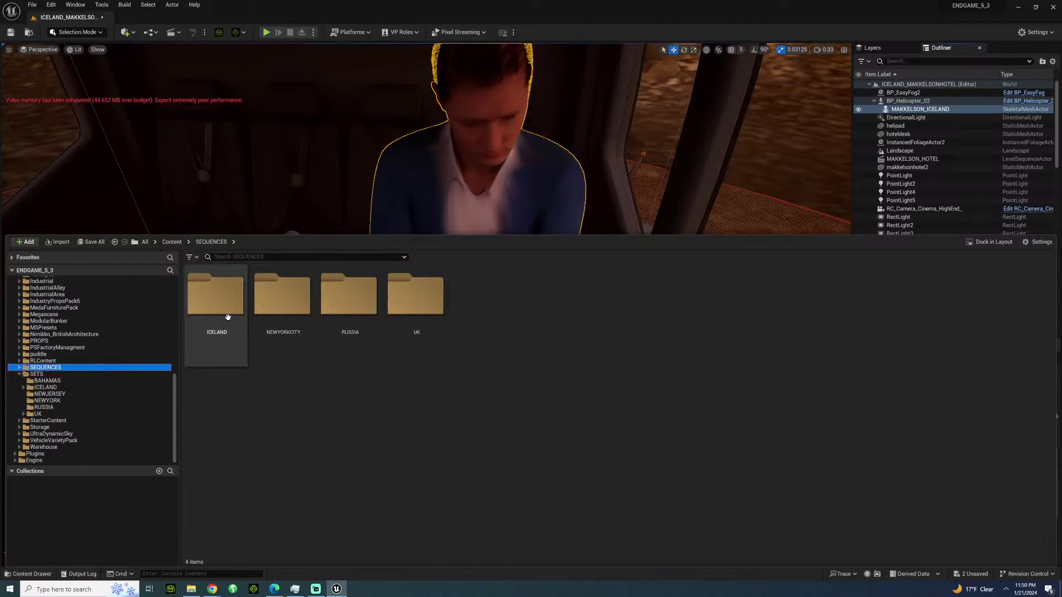
pyautogui.doubleClick(228, 317)
pyautogui.click(285, 303)
pyautogui.doubleClick(284, 303)
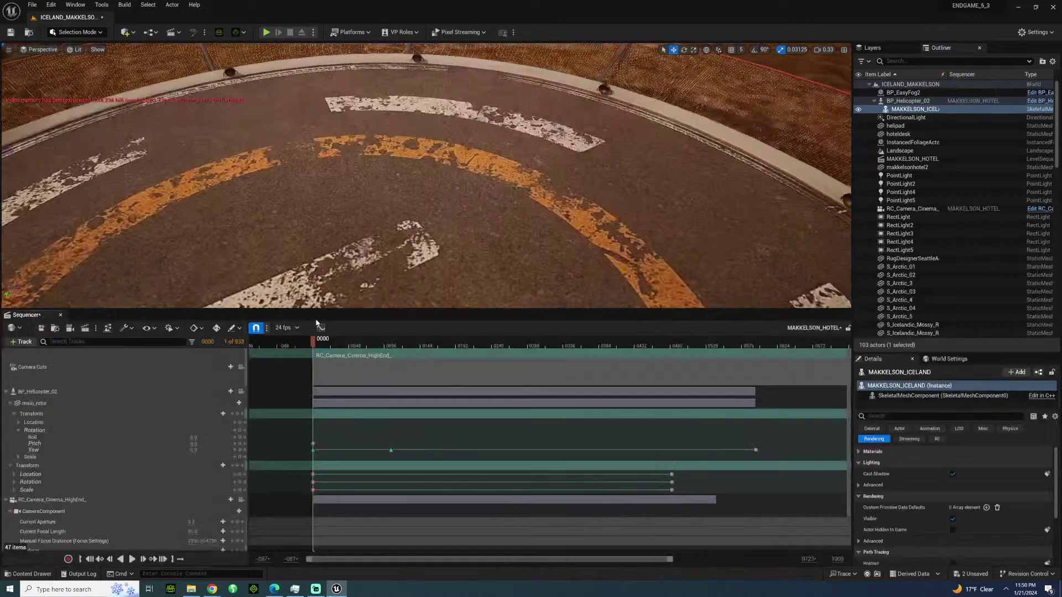
pyautogui.click(241, 367)
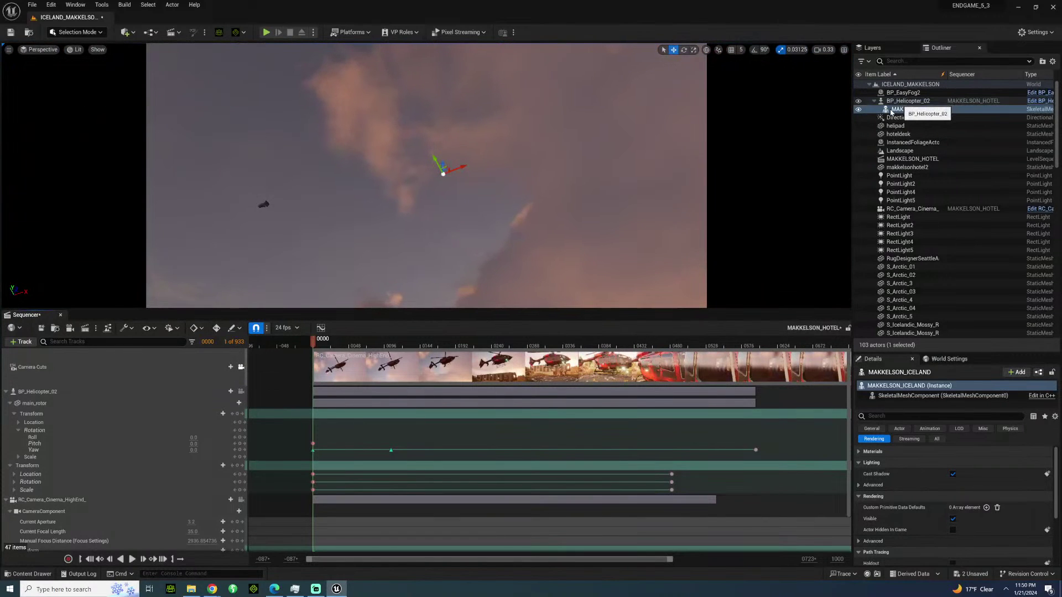
# Add MAKKELSON_ICELAND to the sequence and give it the ICELANDHOTEL_MAKKELSON_HELISIT animation from frame 0.
pyautogui.moveTo(136, 431); pyautogui.dragTo(136, 432)
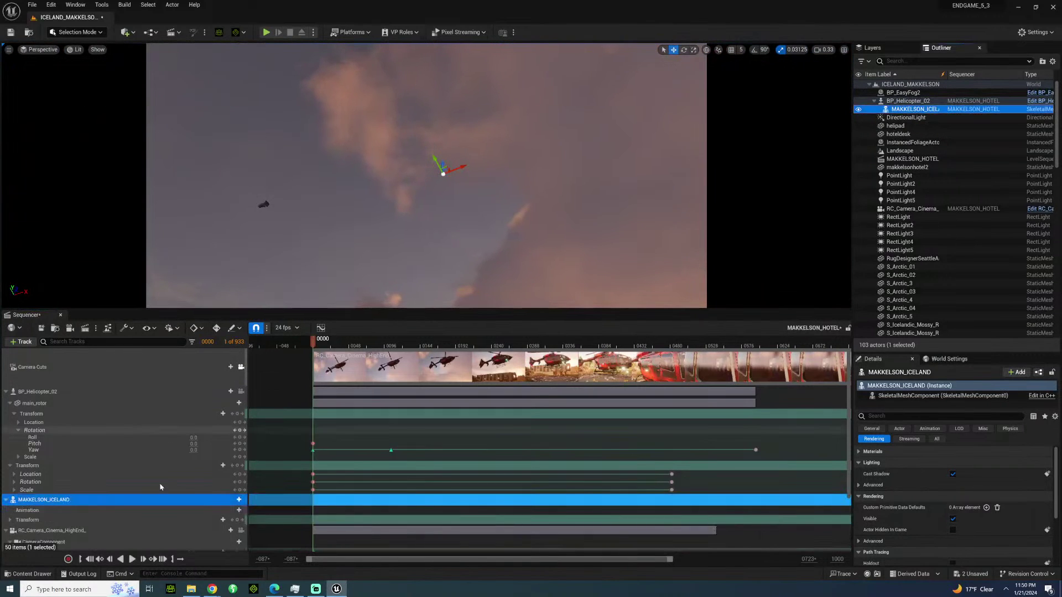
pyautogui.click(238, 510)
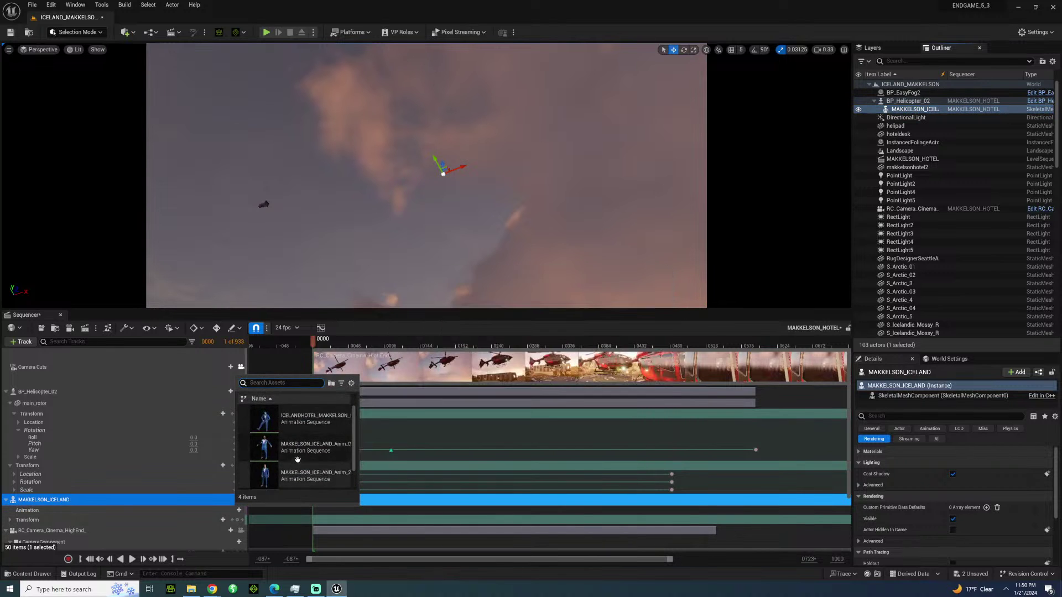
pyautogui.click(299, 420)
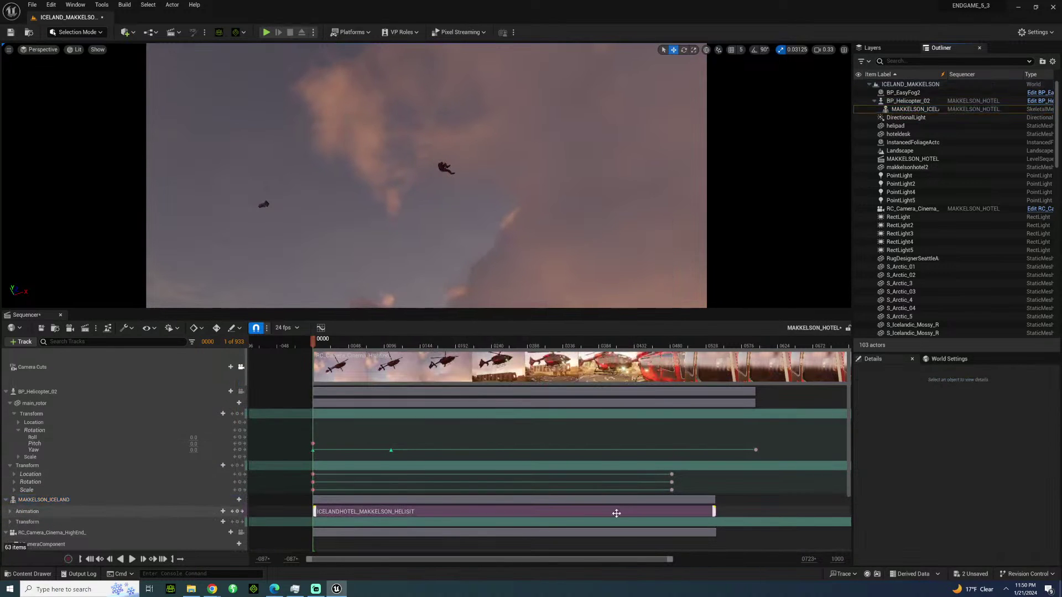
# Set the play rate of the character's HELISIT animation section to 0.625.
pyautogui.rightClick(607, 514)
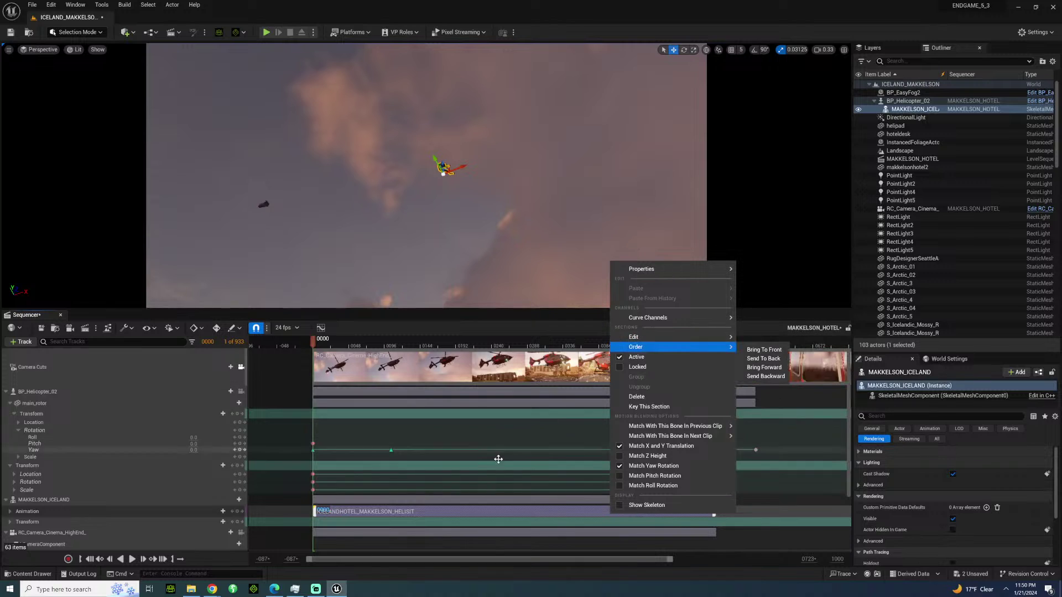
pyautogui.moveTo(674, 270)
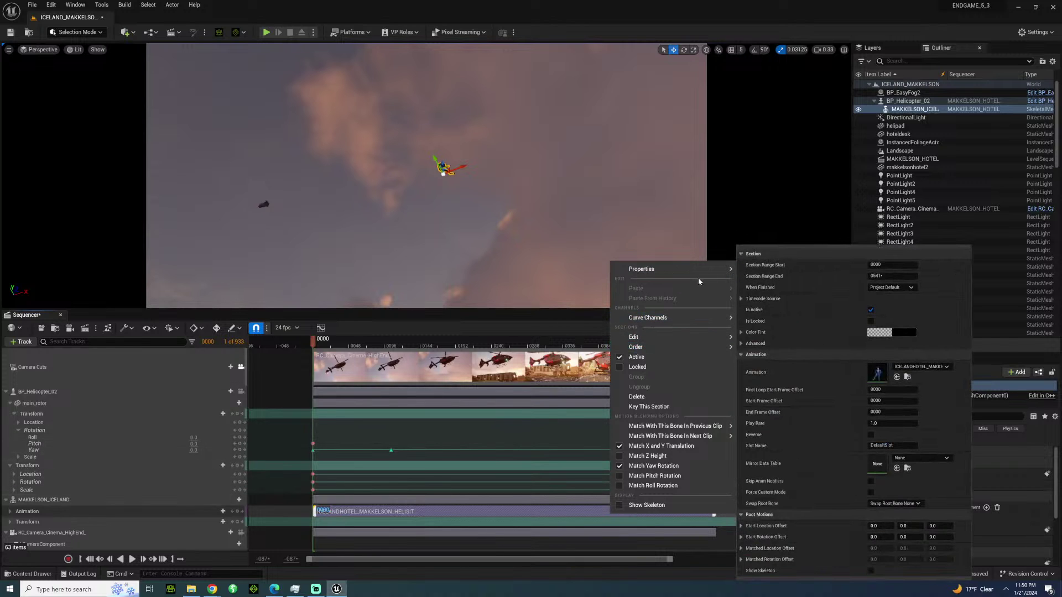
pyautogui.click(892, 423)
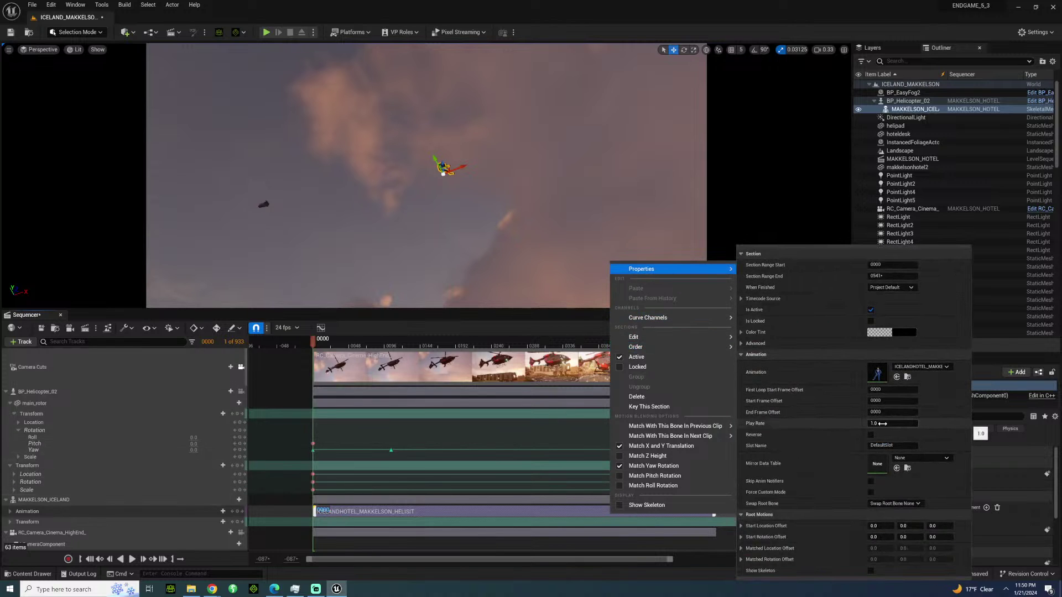
pyautogui.write('.')
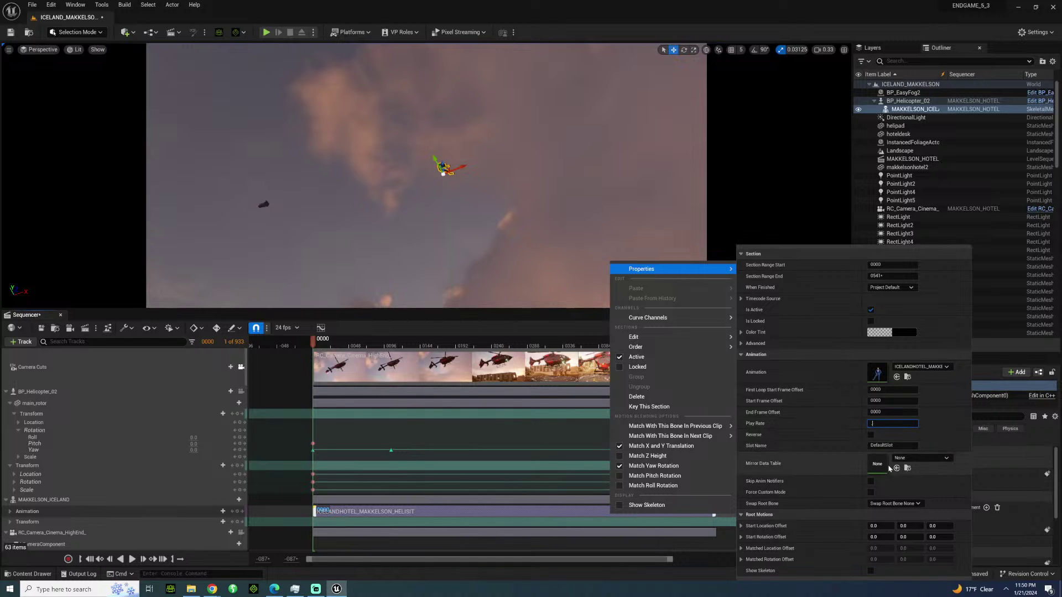
pyautogui.write('625')
# Play the sequence from frame 245 to check the seated character during the landing and camera push-in.
pyautogui.click(496, 343)
pyautogui.click(497, 343)
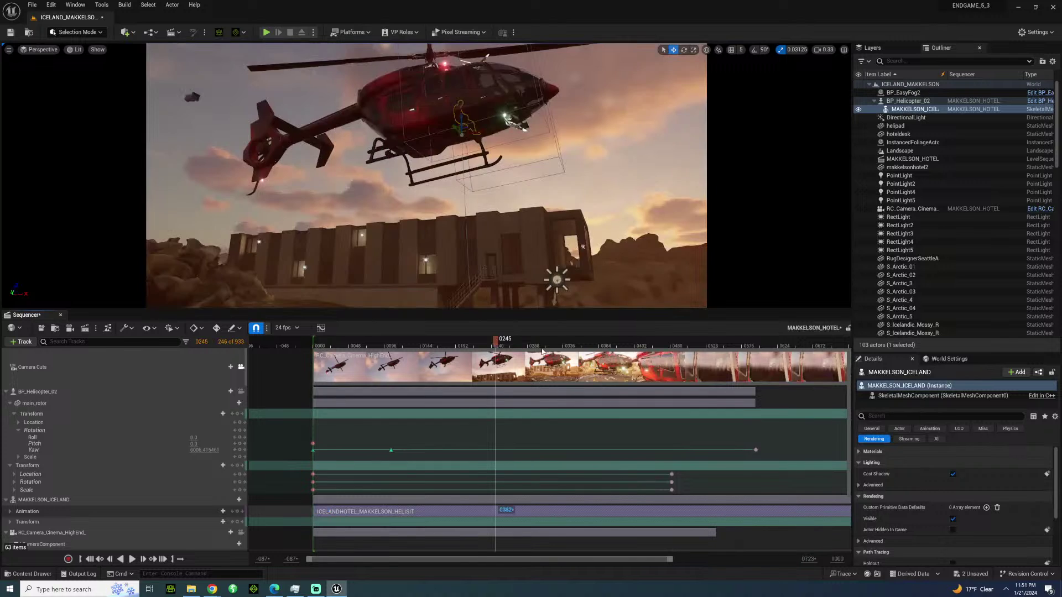
pyautogui.press('space')
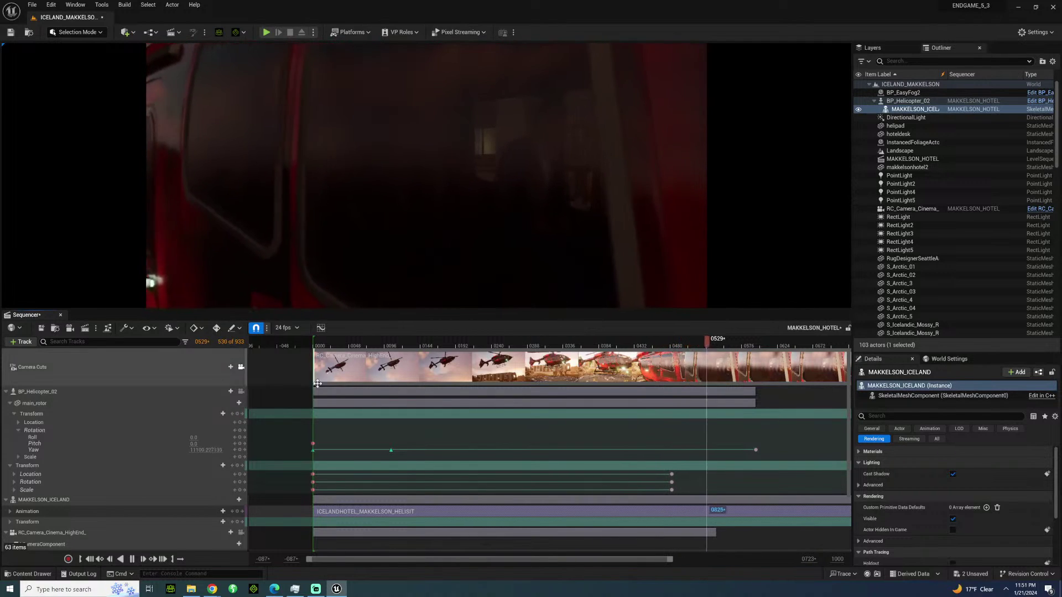
# Move MAKKELSON_ICELAND along the X axis toward the row of cabin seats, checking its position at frames 531 and 435.
pyautogui.click(238, 374)
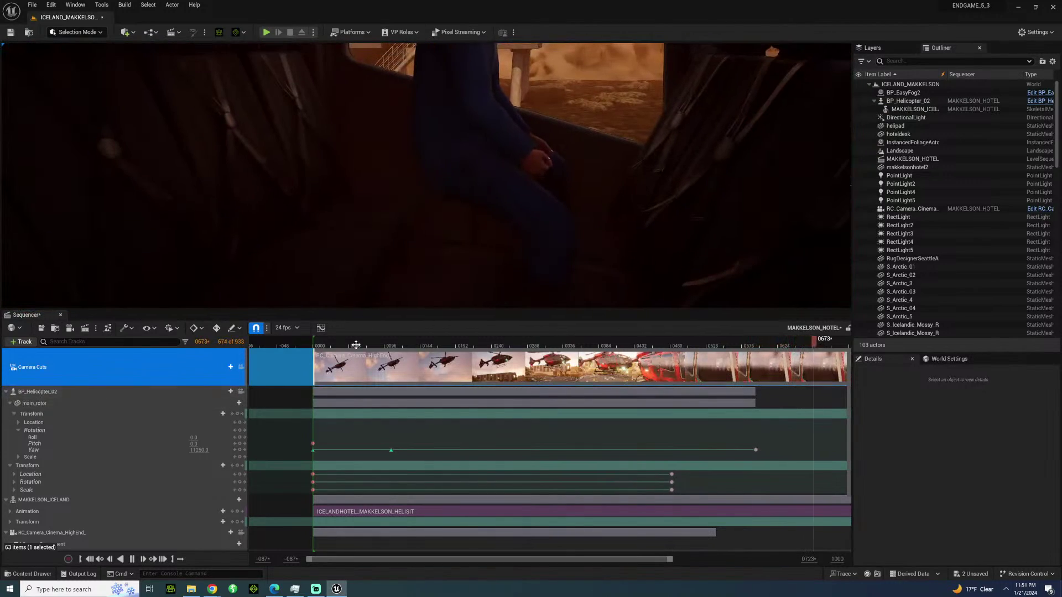
pyautogui.moveTo(353, 342); pyautogui.dragTo(710, 363)
pyautogui.click(44, 499)
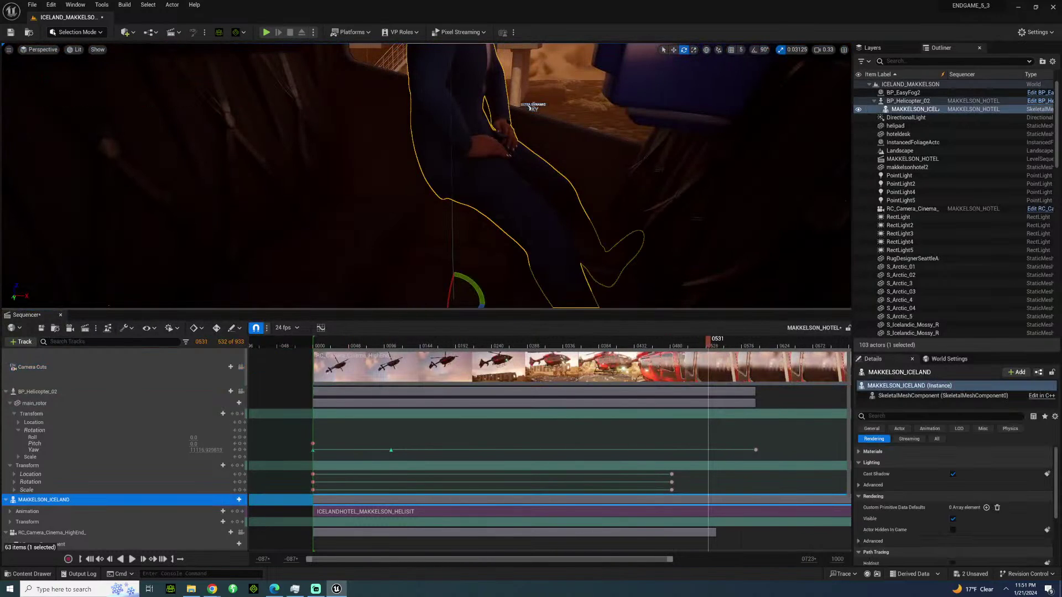
pyautogui.moveTo(426, 176); pyautogui.dragTo(437, 182, button='right')
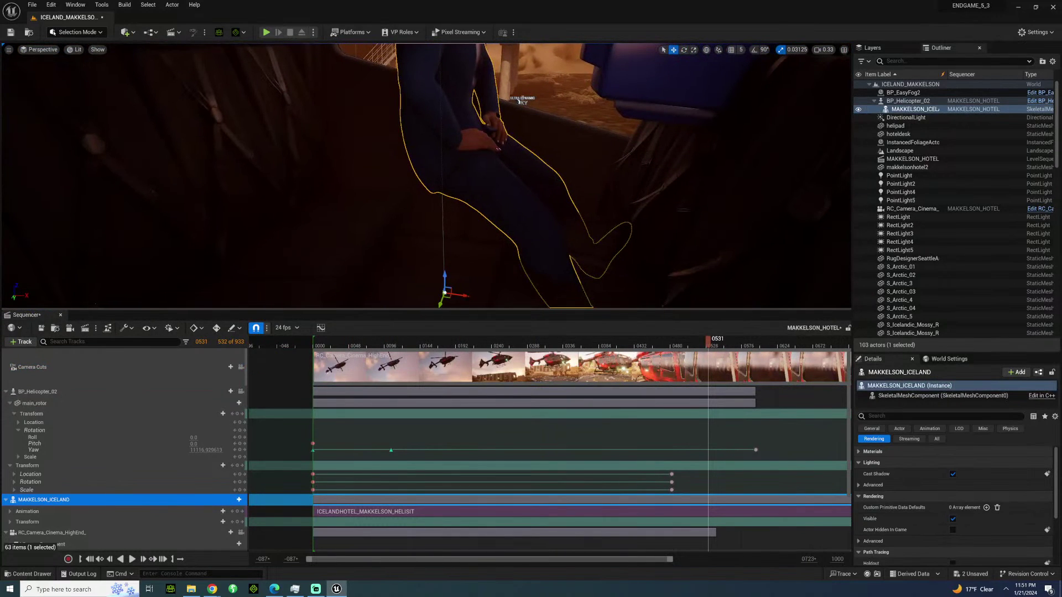
pyautogui.moveTo(474, 296); pyautogui.dragTo(465, 296, button='right')
pyautogui.moveTo(473, 296); pyautogui.dragTo(391, 294)
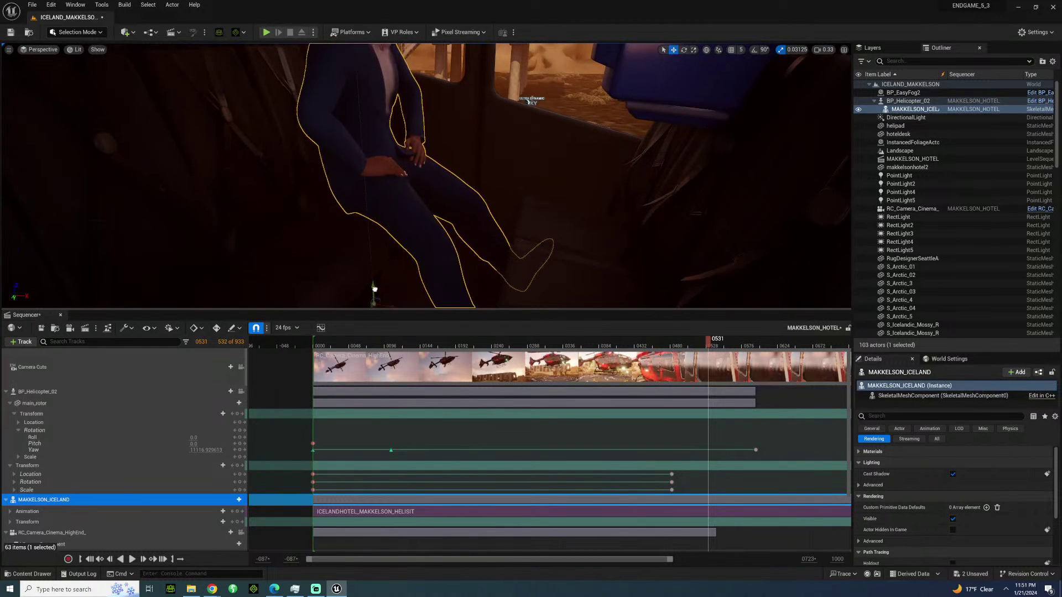
pyautogui.click(555, 344)
pyautogui.press('space')
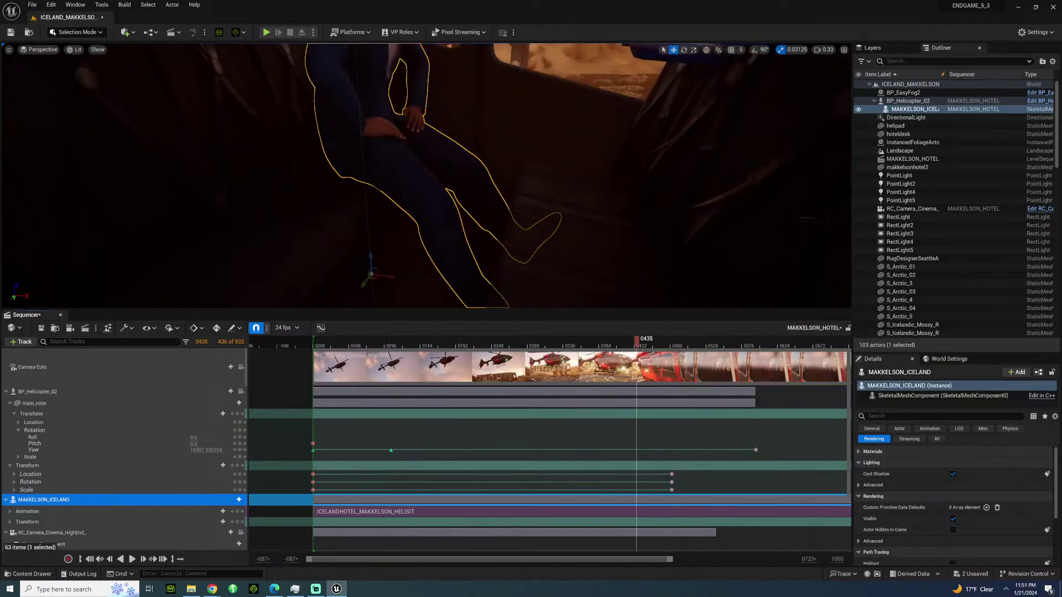
pyautogui.moveTo(393, 277); pyautogui.dragTo(383, 278)
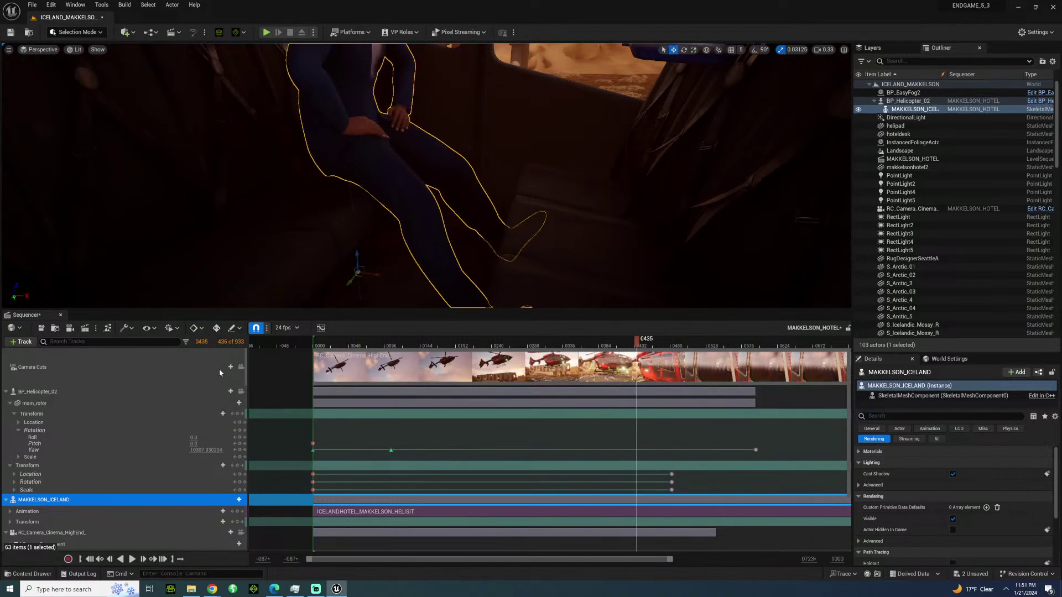
# View the shot through the camera cuts and shift the character's HELISIT animation section to start at about frame 240.
pyautogui.click(241, 367)
pyautogui.press('space')
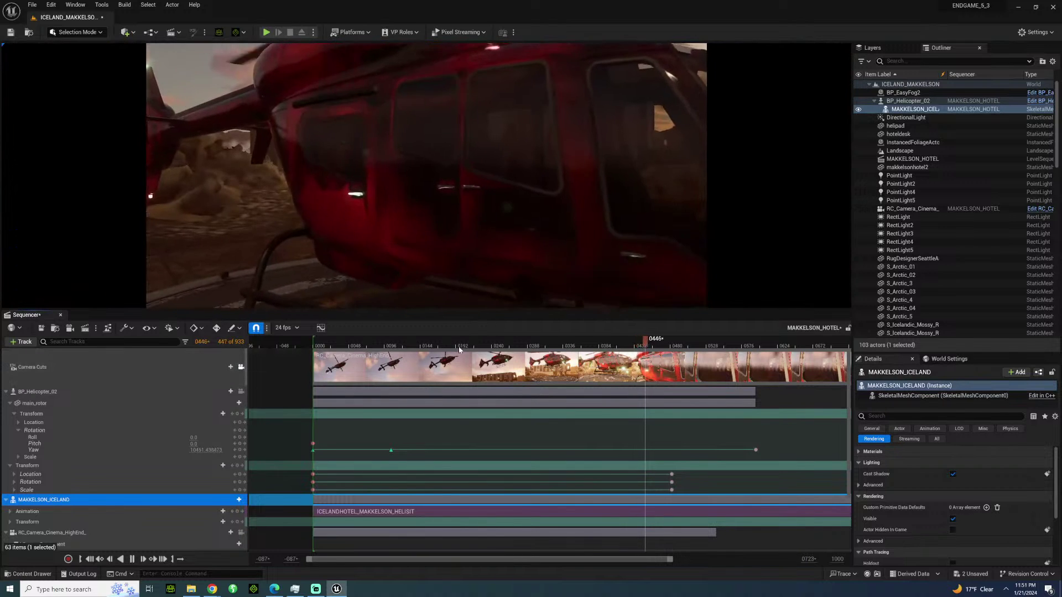
pyautogui.press('space')
pyautogui.moveTo(562, 512)
pyautogui.mouseDown()
pyautogui.moveTo(393, 515)
pyautogui.moveTo(570, 515)
pyautogui.mouseUp()
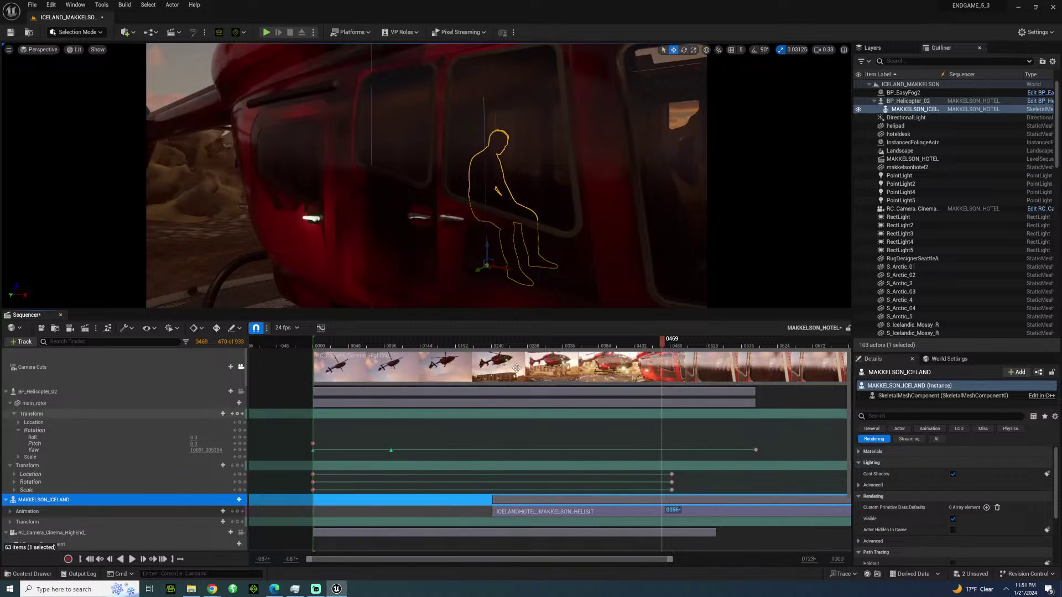
# Play the landing shot from about frame 220 to frame 592 to review the retimed sitting animation.
pyautogui.click(476, 349)
pyautogui.click(477, 347)
pyautogui.press('space')
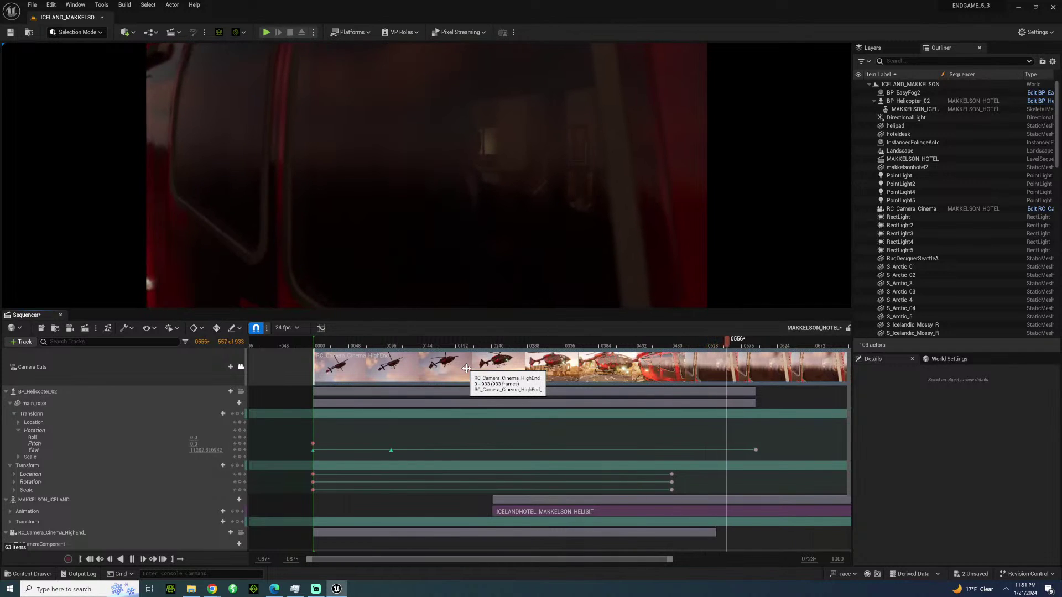
pyautogui.press('space')
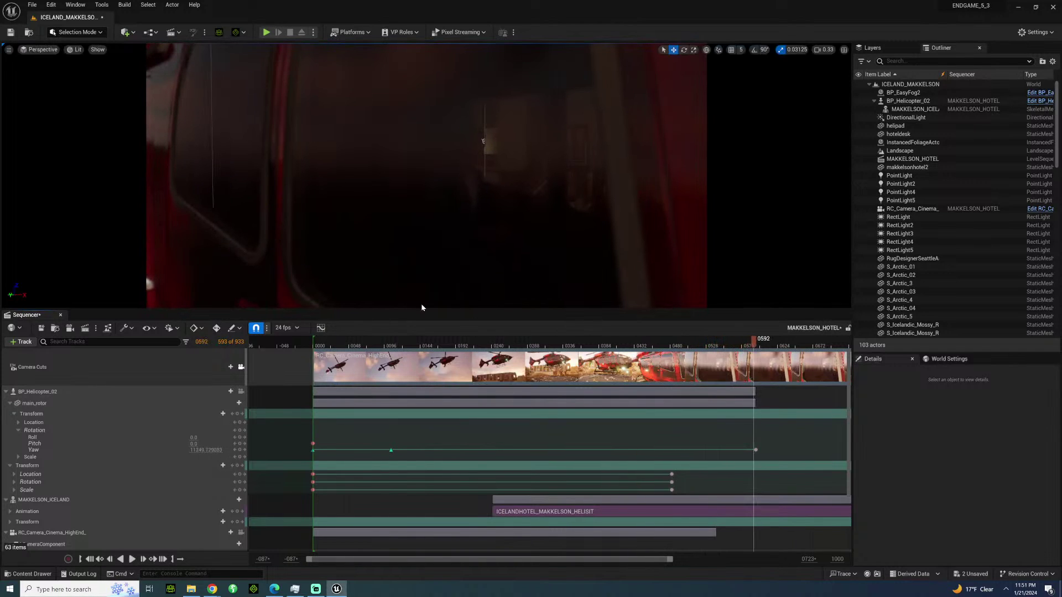
# Release the camera view and add a Rect Light inside the cabin, placed in front of the seated character and turned toward him.
pyautogui.click(241, 367)
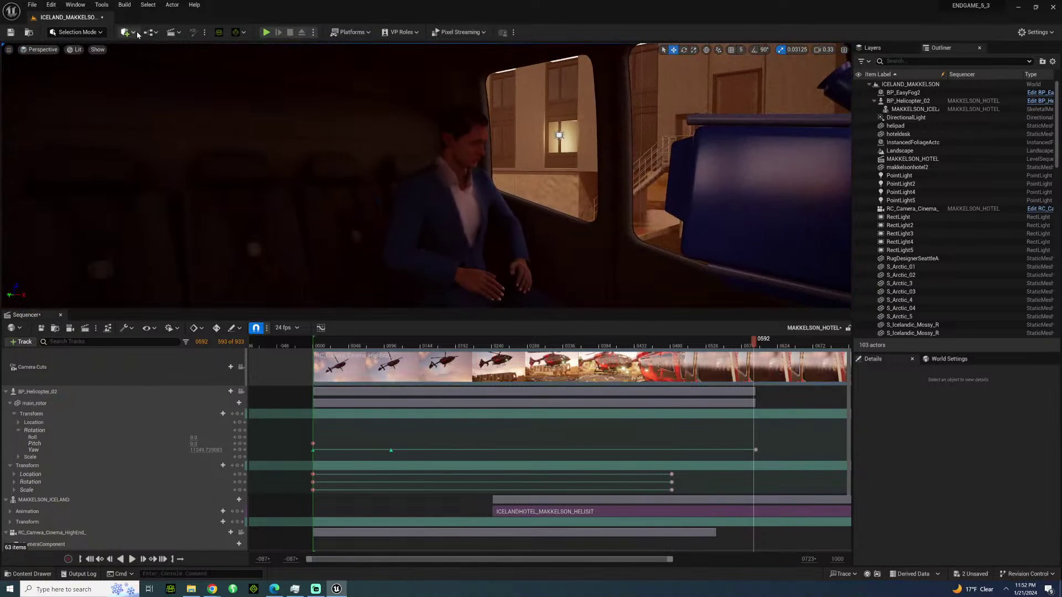
pyautogui.click(136, 33)
pyautogui.moveTo(152, 109)
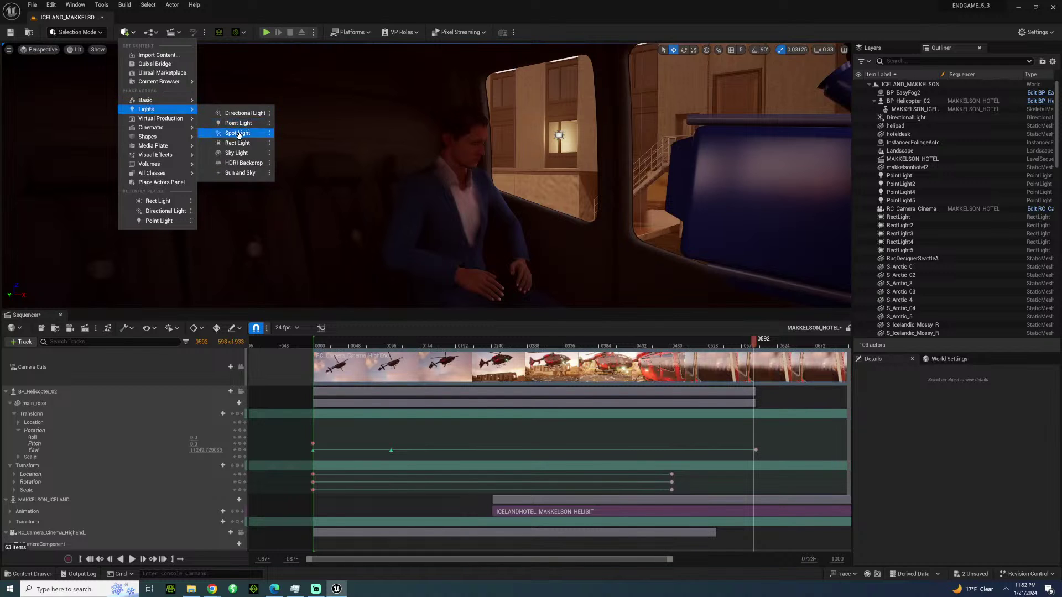
pyautogui.click(237, 144)
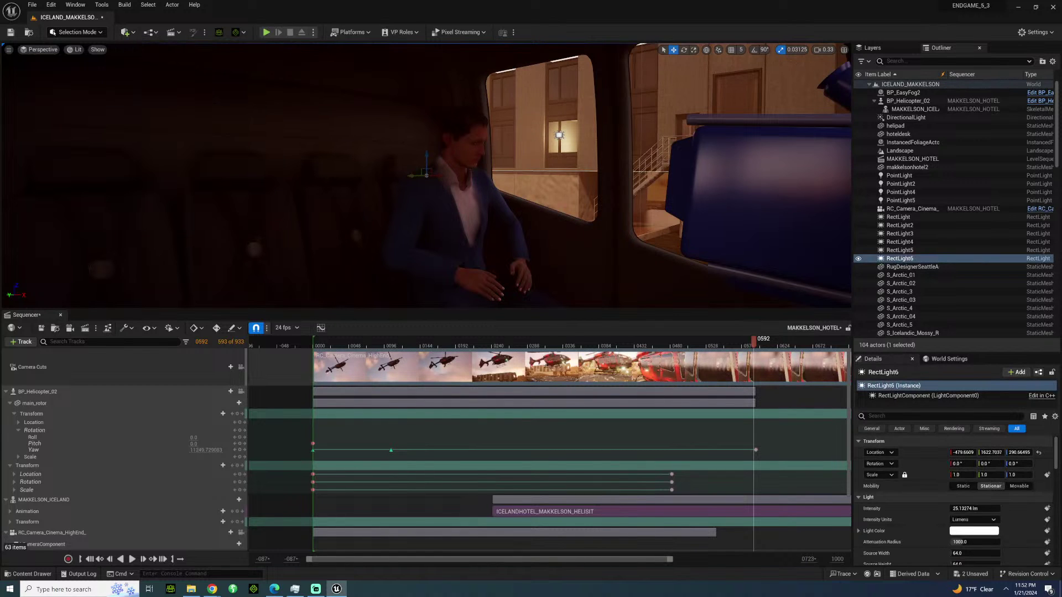
pyautogui.moveTo(615, 221); pyautogui.dragTo(643, 220)
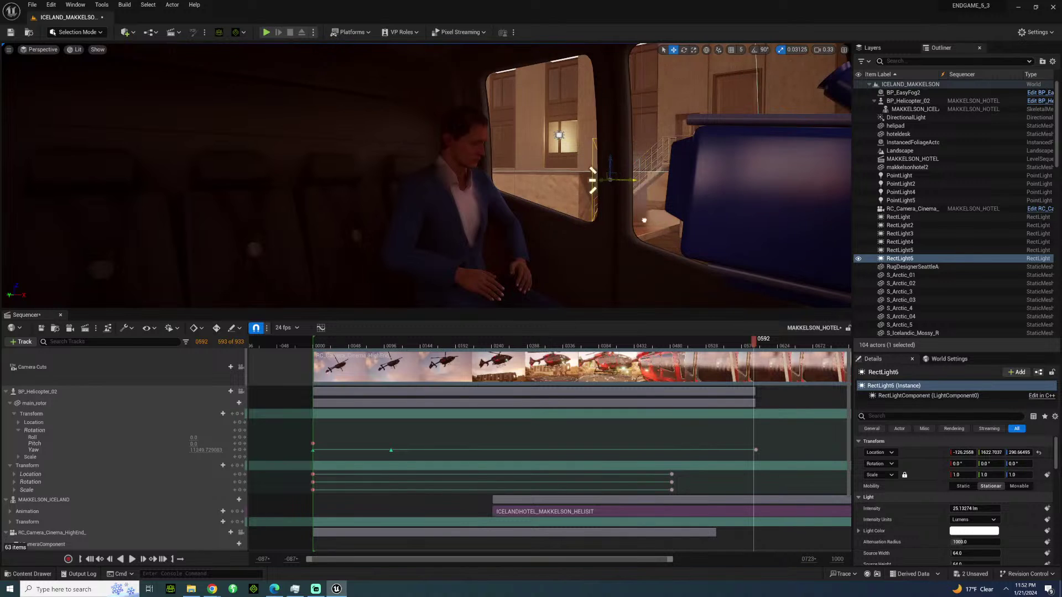
pyautogui.moveTo(556, 182); pyautogui.dragTo(605, 251)
pyautogui.moveTo(575, 204); pyautogui.dragTo(605, 212)
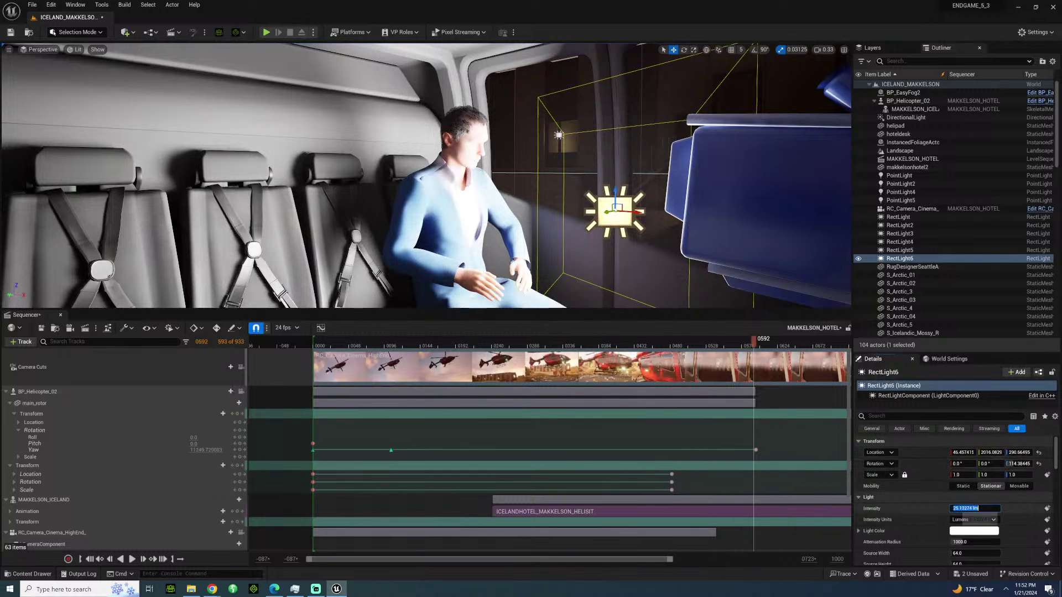
# Set the new rect light's intensity to 0.5 lm and enable a warm colour temperature of 3250.
pyautogui.press('Return')
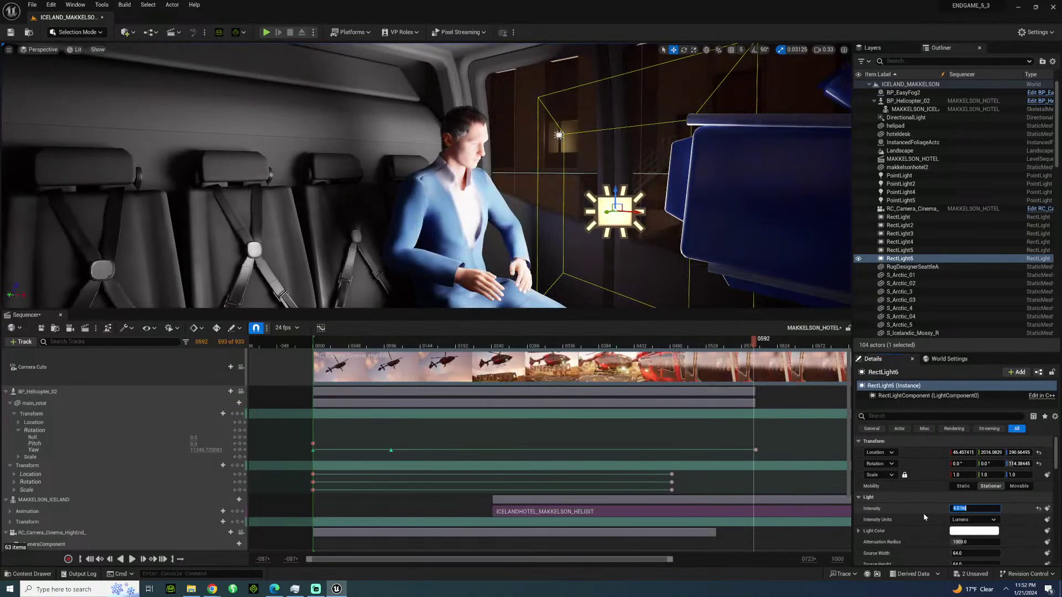
pyautogui.write('1')
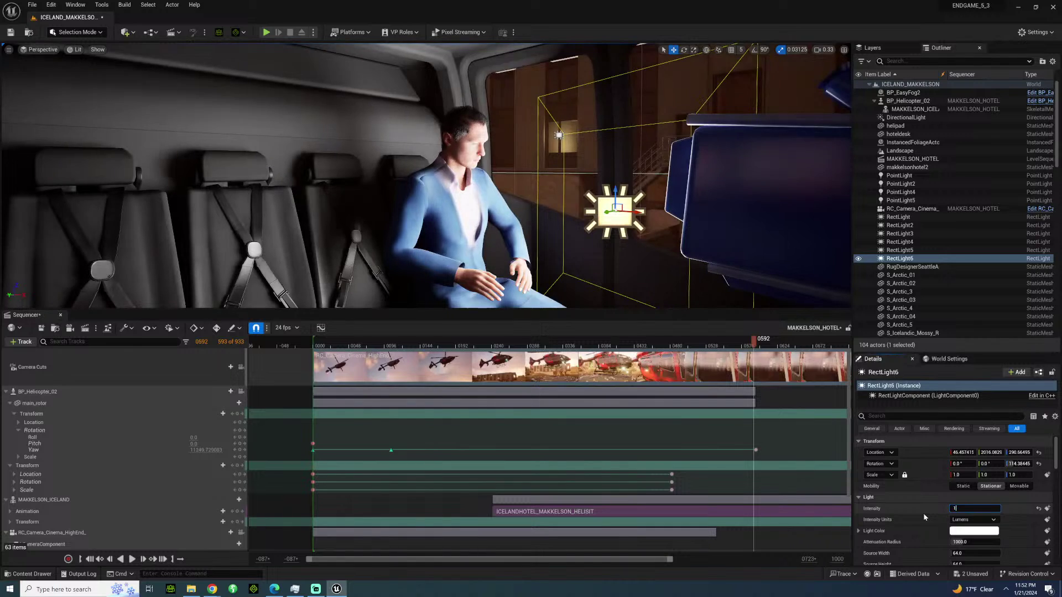
pyautogui.press('Return')
pyautogui.write('0.5')
pyautogui.press('Return')
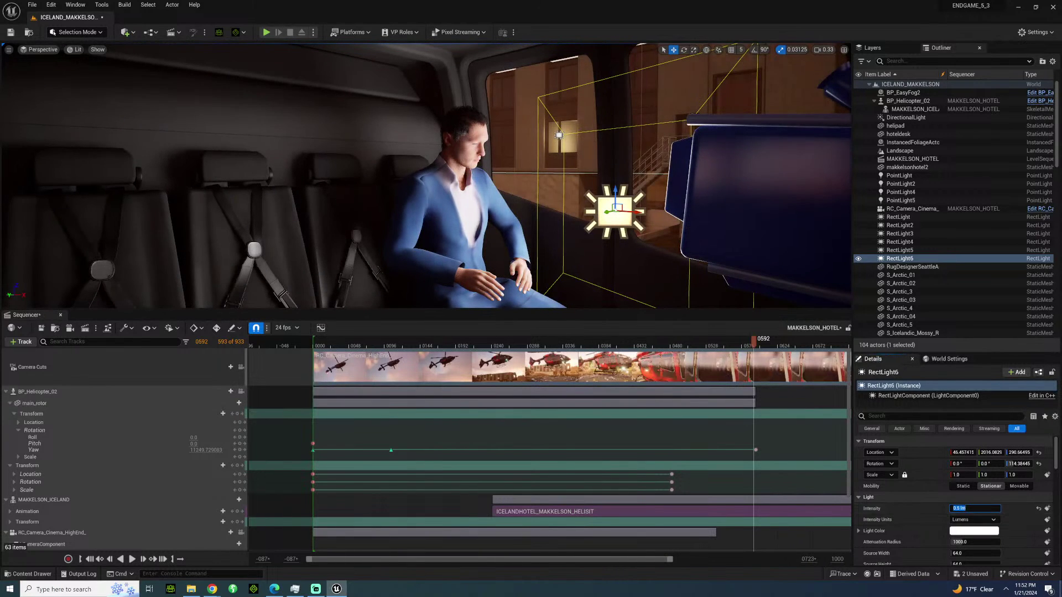
pyautogui.scroll(-5, 956, 538)
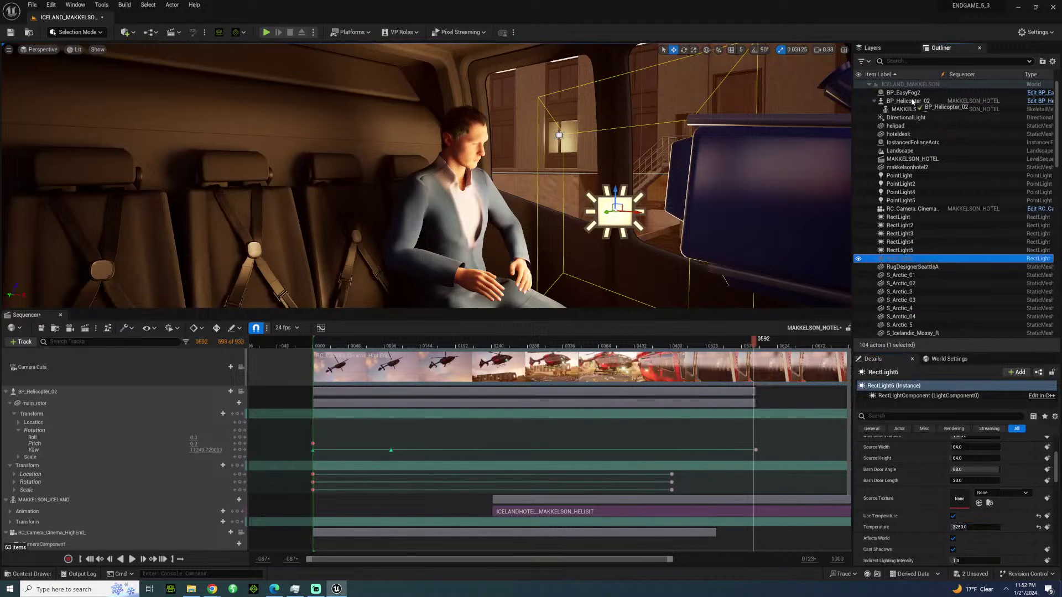
# Attach RectLight6 to BP_Helicopter_02 with no socket and return to the camera cuts view.
pyautogui.moveTo(908, 103); pyautogui.dragTo(909, 102)
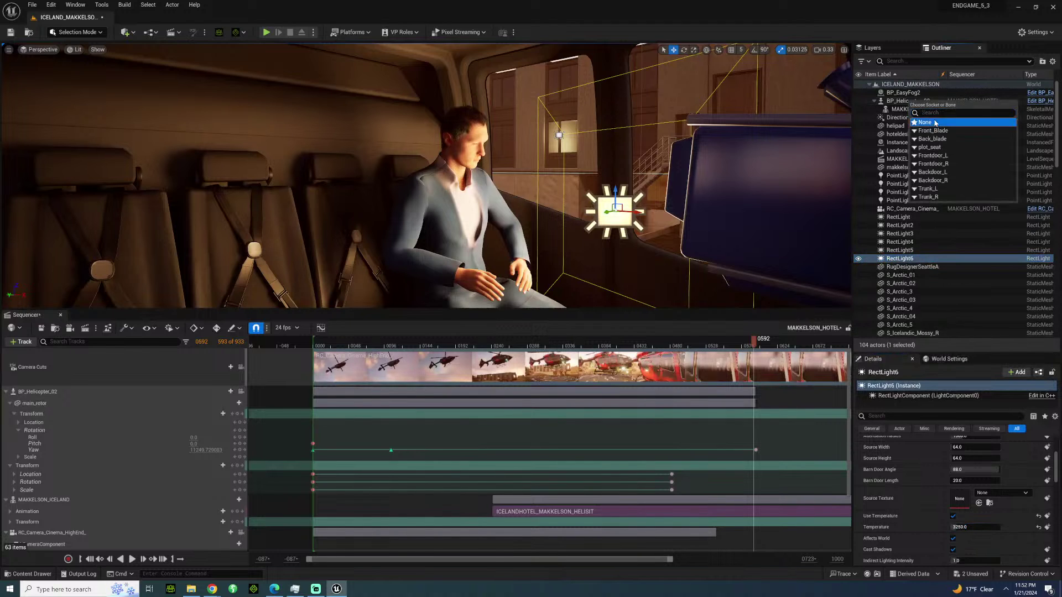
pyautogui.click(920, 123)
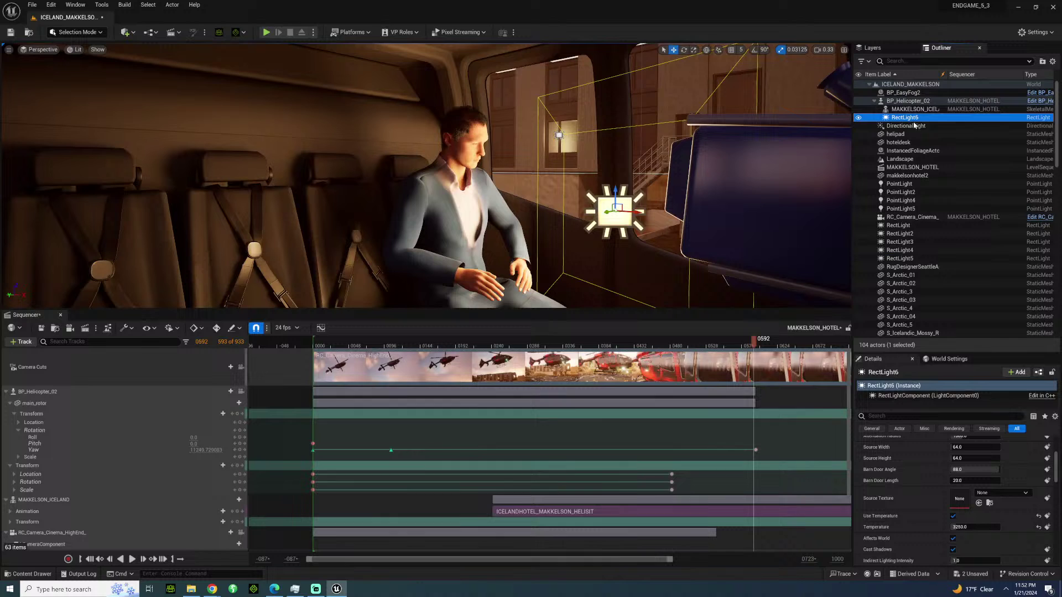
pyautogui.click(241, 367)
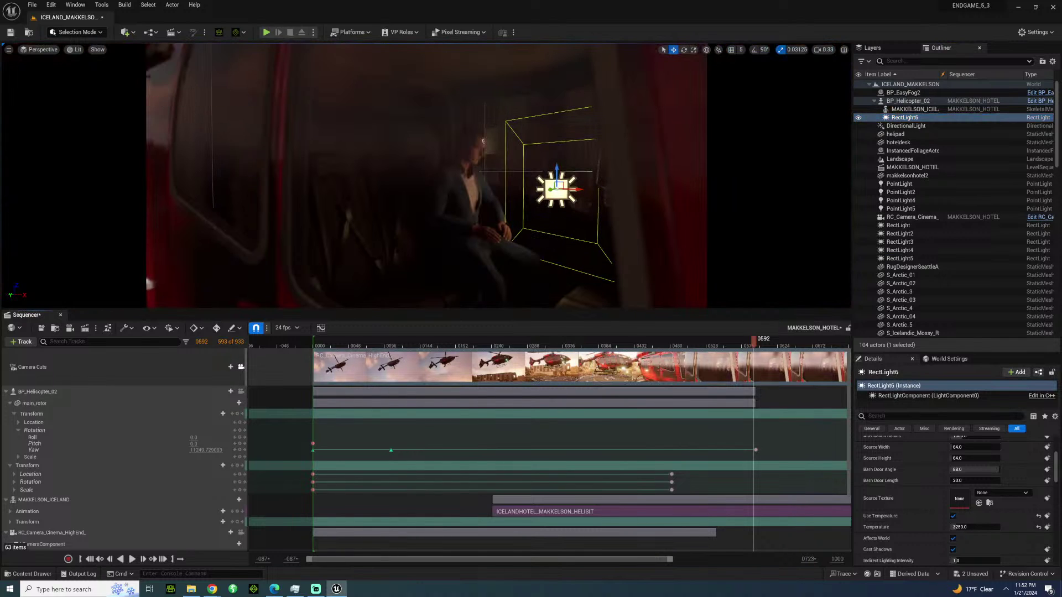
# Lower RectLight6 slightly, raise its attenuation radius to about 2560 and make its mobility Movable.
pyautogui.moveTo(560, 161)
pyautogui.mouseDown()
pyautogui.moveTo(561, 135)
pyautogui.moveTo(563, 168)
pyautogui.mouseUp()
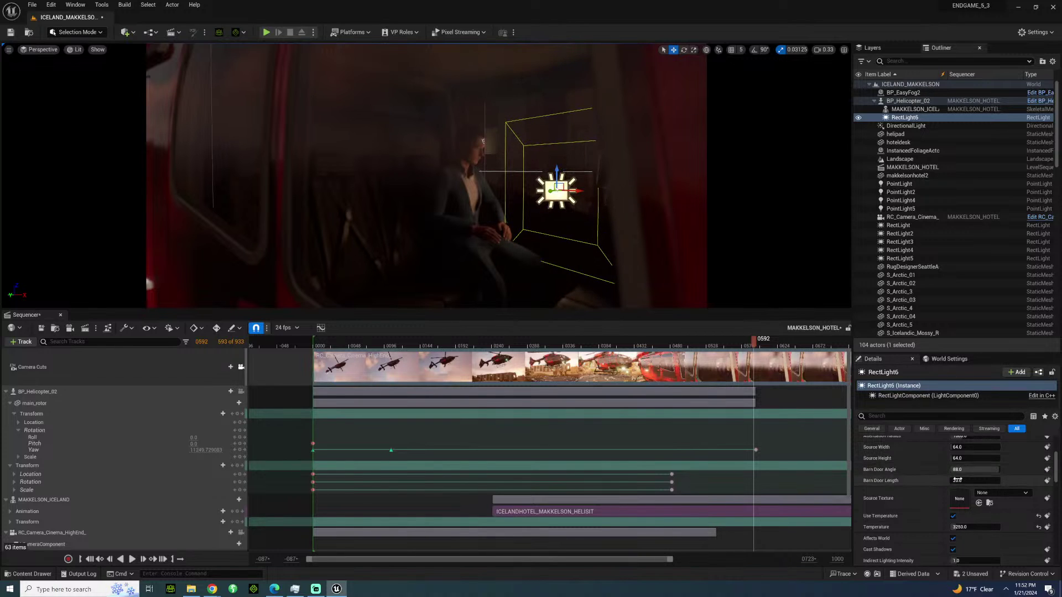
pyautogui.scroll(1, 956, 480)
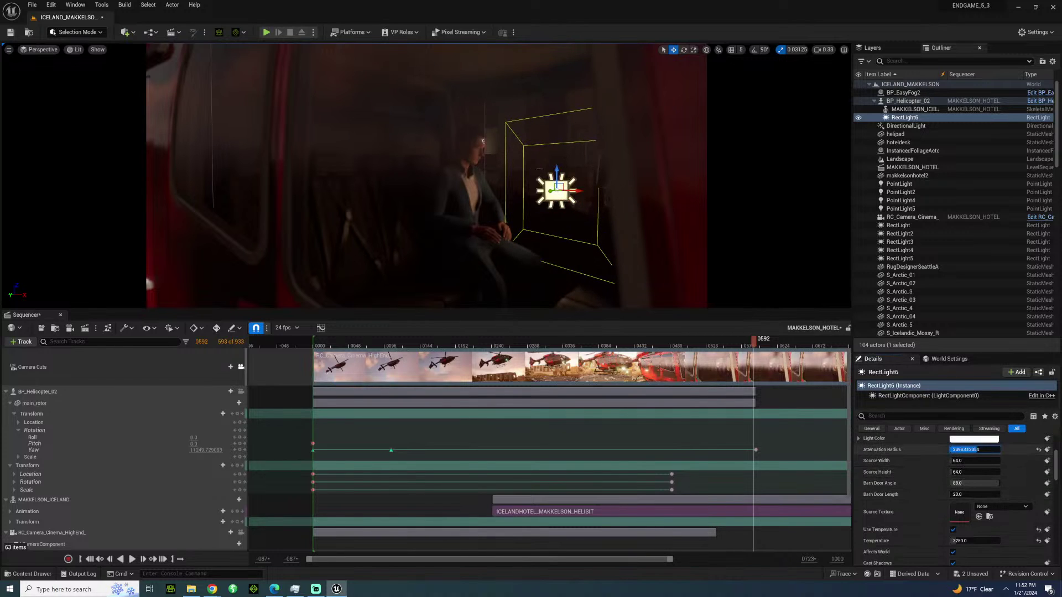
pyautogui.scroll(4, 935, 480)
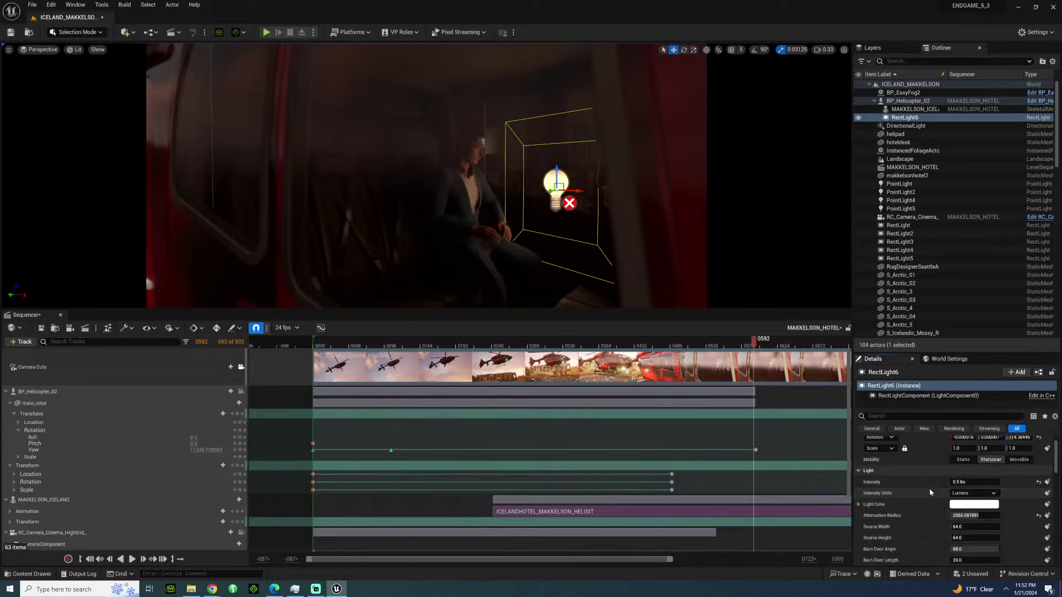
pyautogui.click(1016, 486)
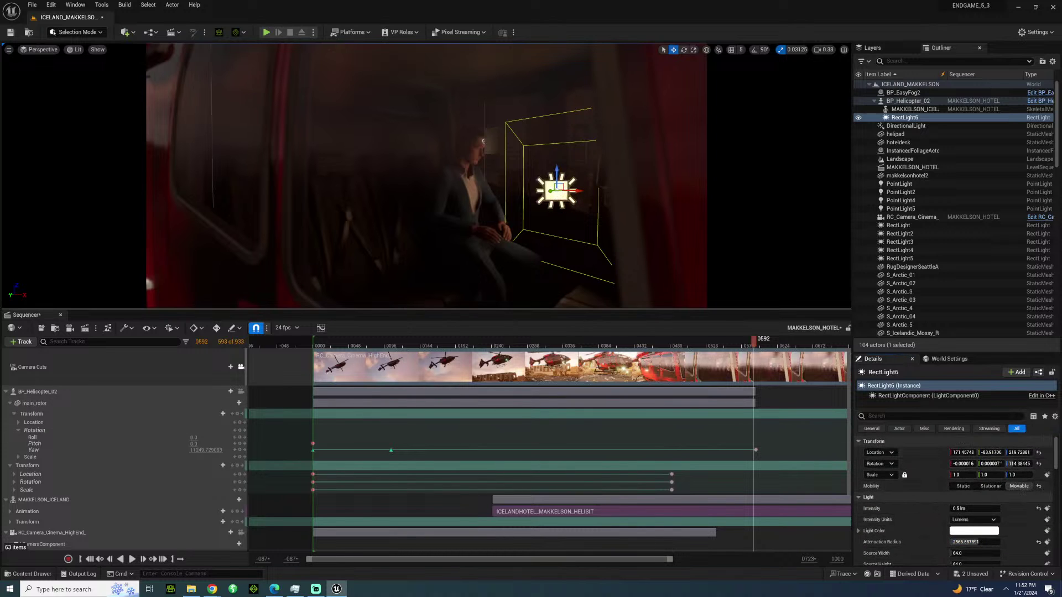
# Play the sequence up to frame 552 to check the cabin light on the character during the landing.
pyautogui.click(410, 346)
pyautogui.press('space')
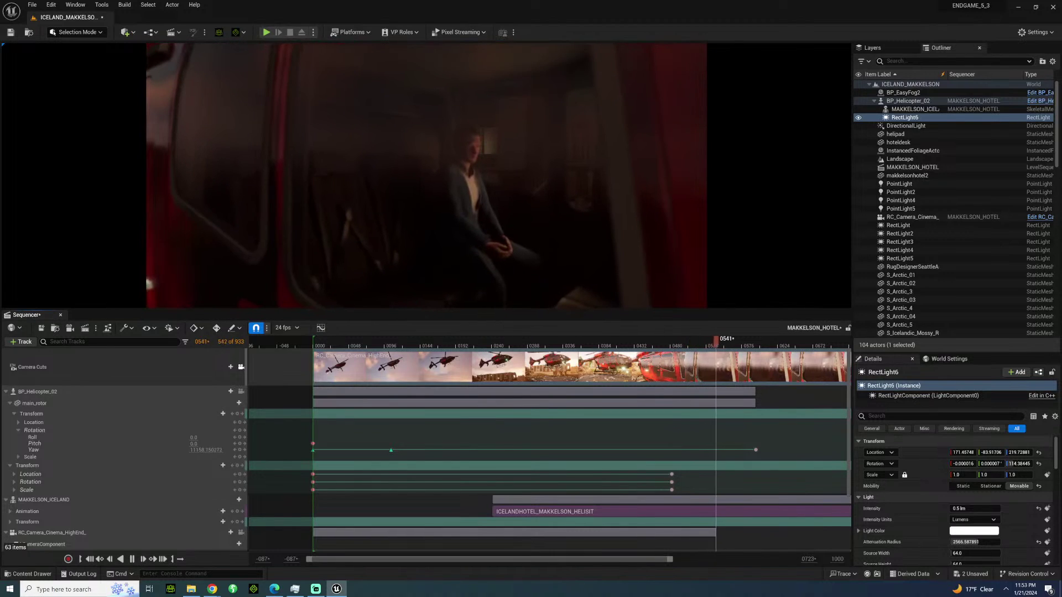
pyautogui.press('space')
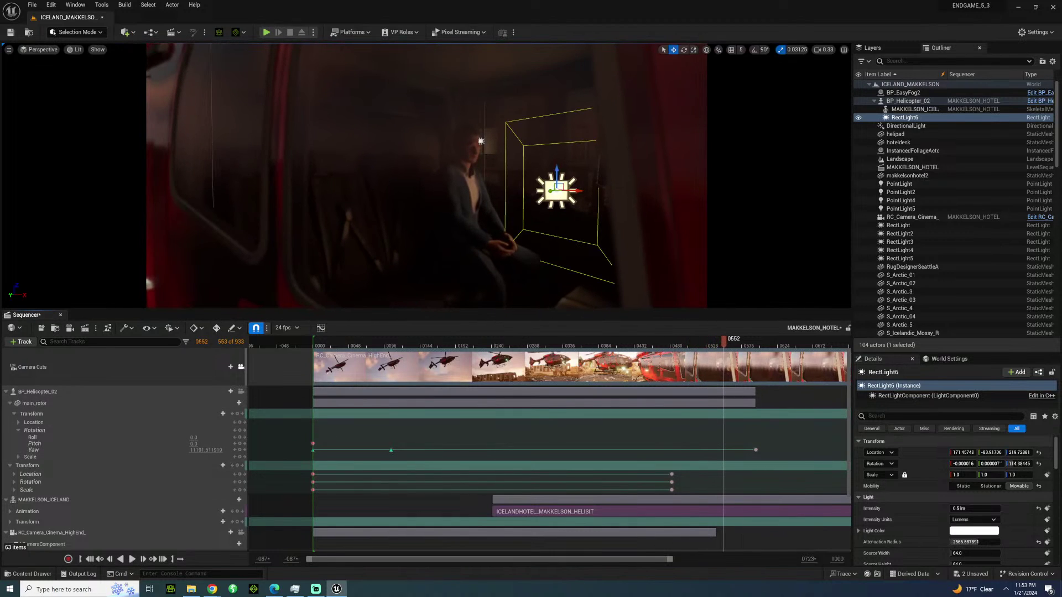
# Duplicate the rect light to the character's other side, rotate it to about 247° yaw, and play the push-in to check the lighting.
pyautogui.keyDown('alt'); pyautogui.moveTo(556, 191); pyautogui.dragTo(382, 216); pyautogui.keyUp('alt')
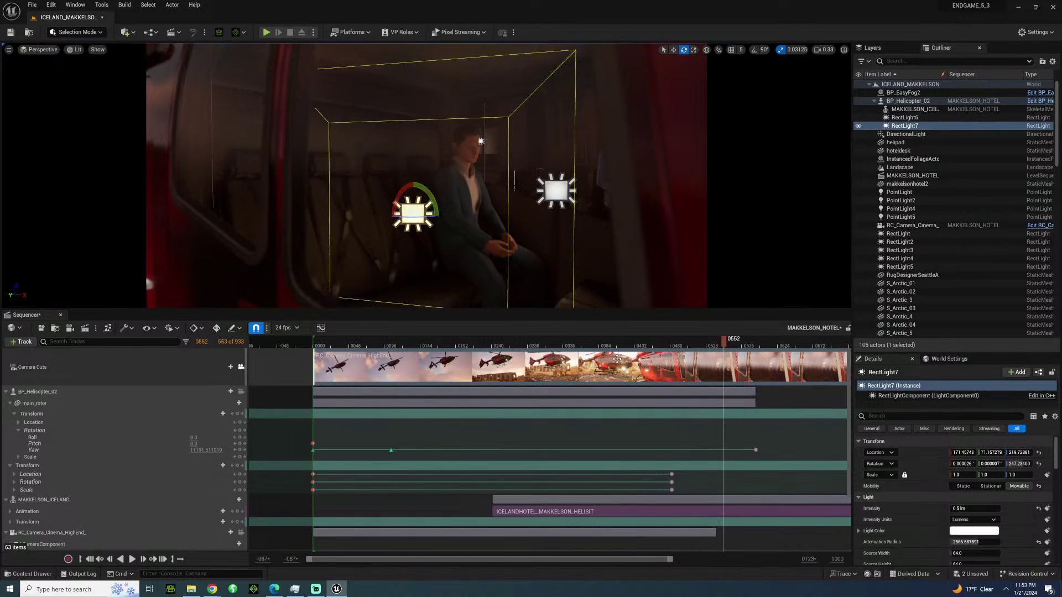
pyautogui.moveTo(608, 348); pyautogui.dragTo(678, 346)
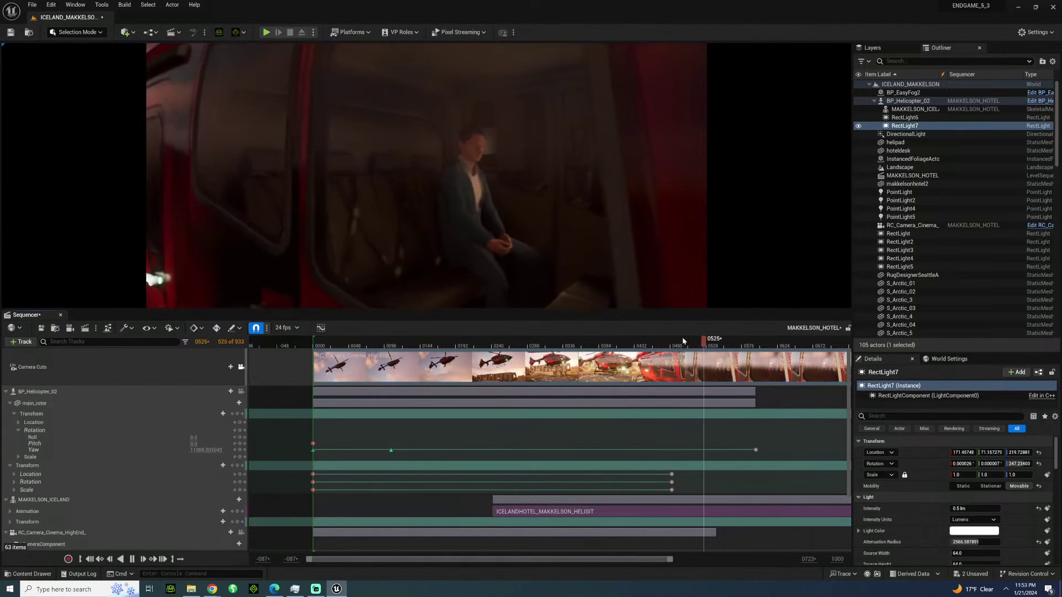
pyautogui.press('space')
# Go to the camera's last transform key at frame 542 and show the camera cuts in a Cinematic Viewport.
pyautogui.scroll(-3, 352, 492)
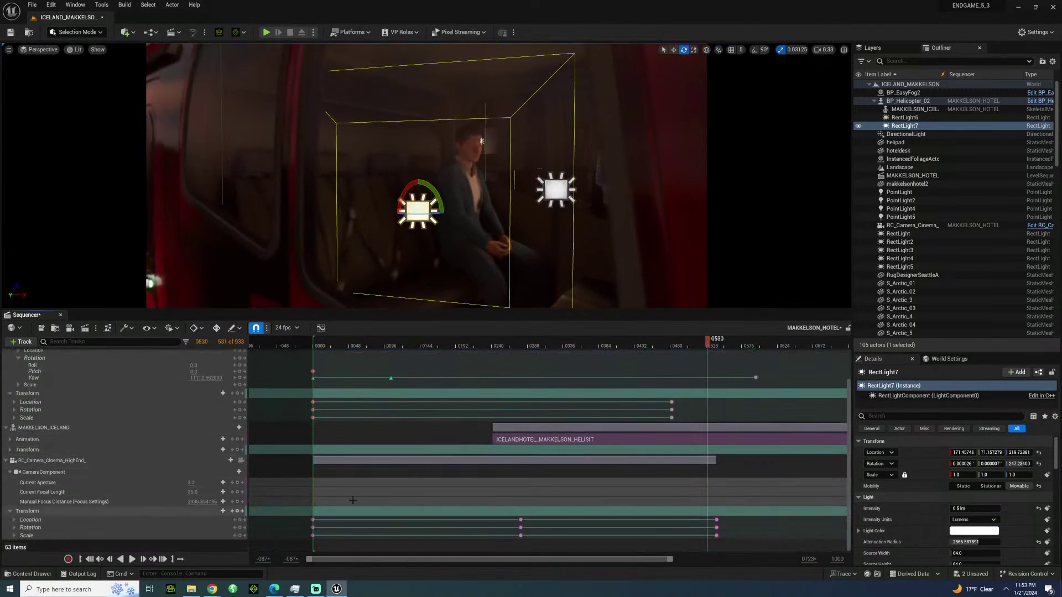
pyautogui.click(245, 528)
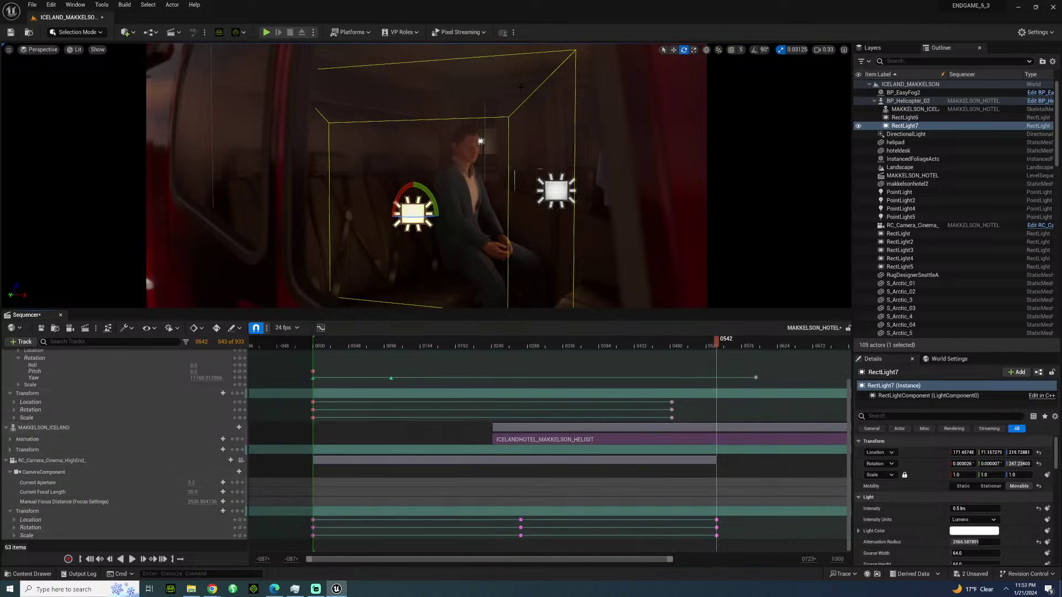
pyautogui.click(38, 49)
pyautogui.click(53, 172)
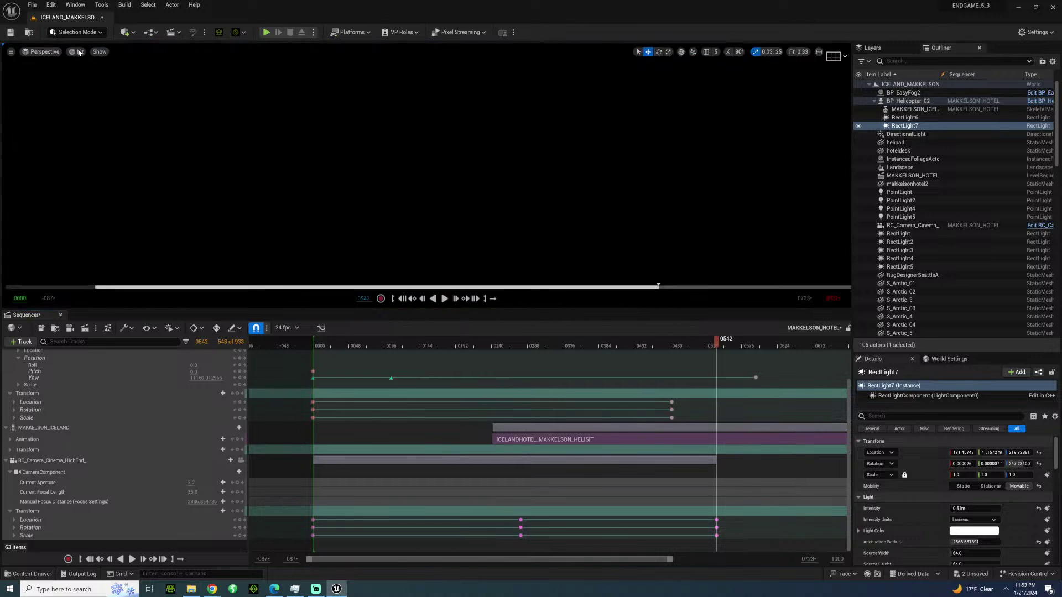
pyautogui.scroll(3, 210, 396)
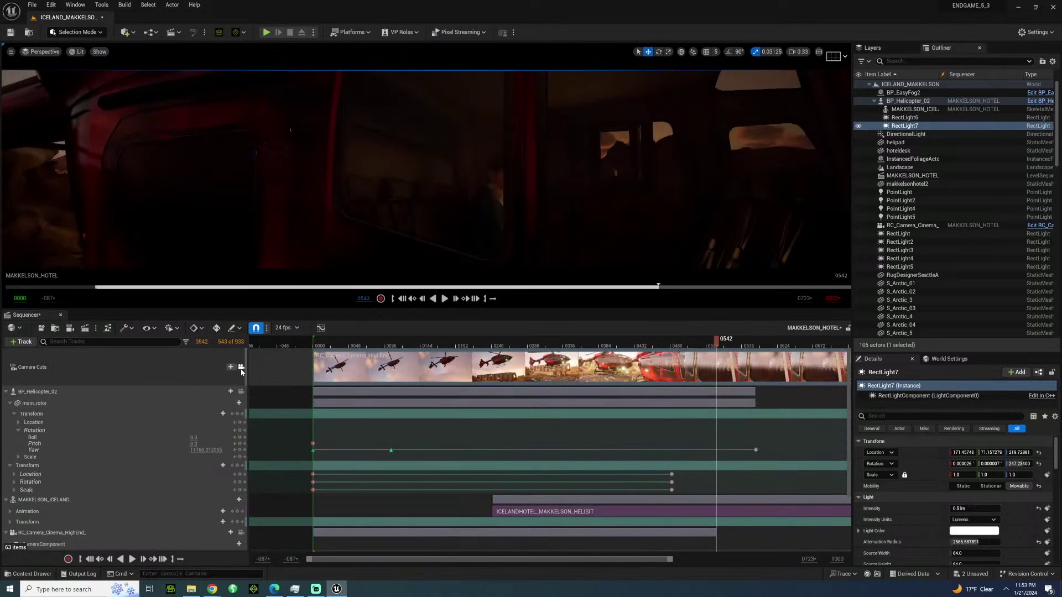
pyautogui.click(240, 369)
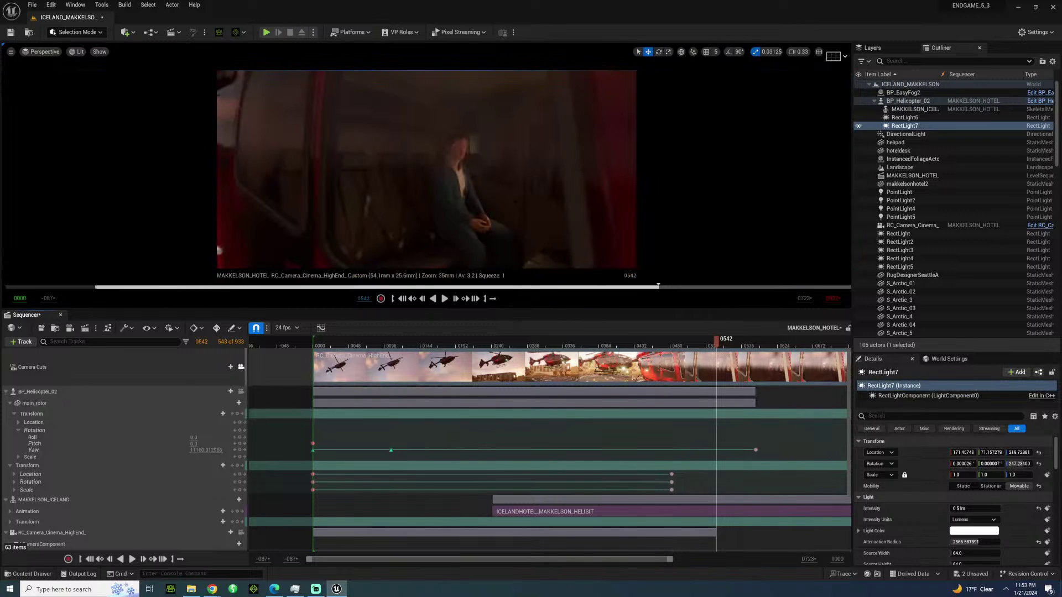
# Overlay the 3x3 composition grid on the shot and return to the camera's last transform key at frame 542 with its rotation channels expanded.
pyautogui.click(832, 56)
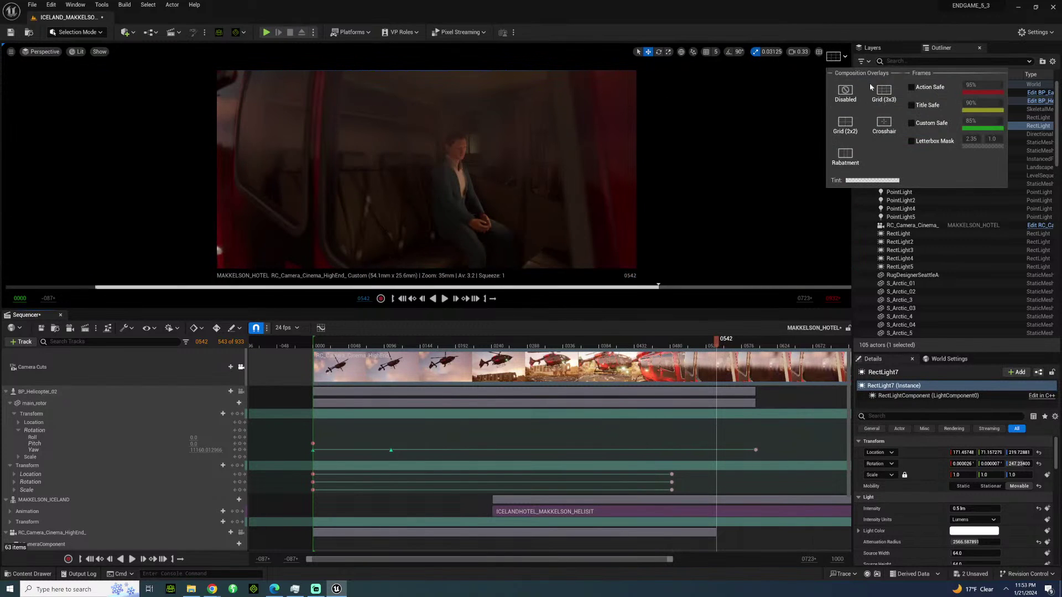
pyautogui.scroll(-4, 209, 498)
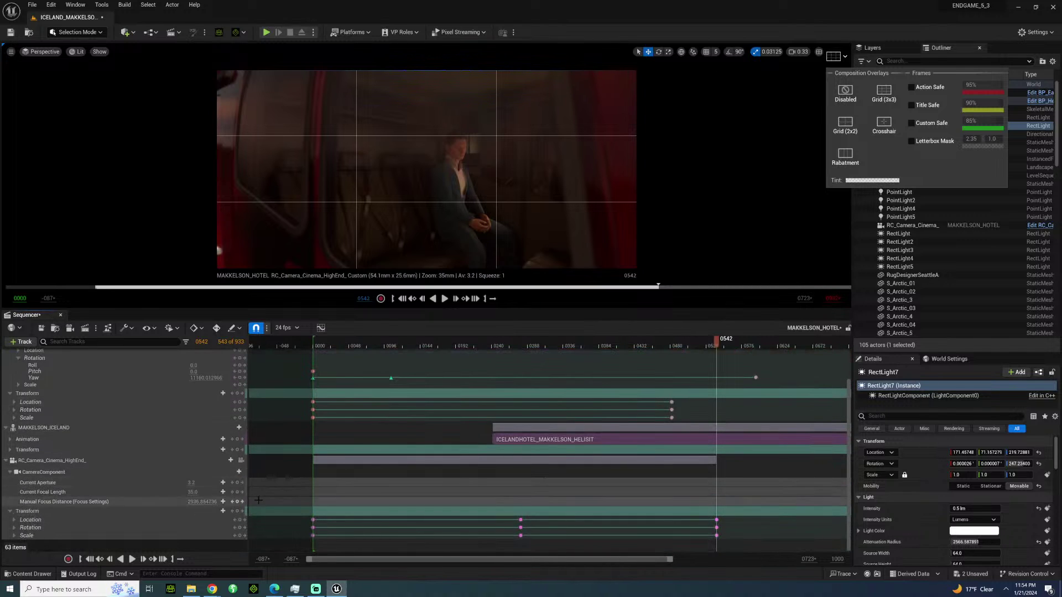
pyautogui.click(626, 347)
pyautogui.moveTo(584, 343); pyautogui.dragTo(731, 328)
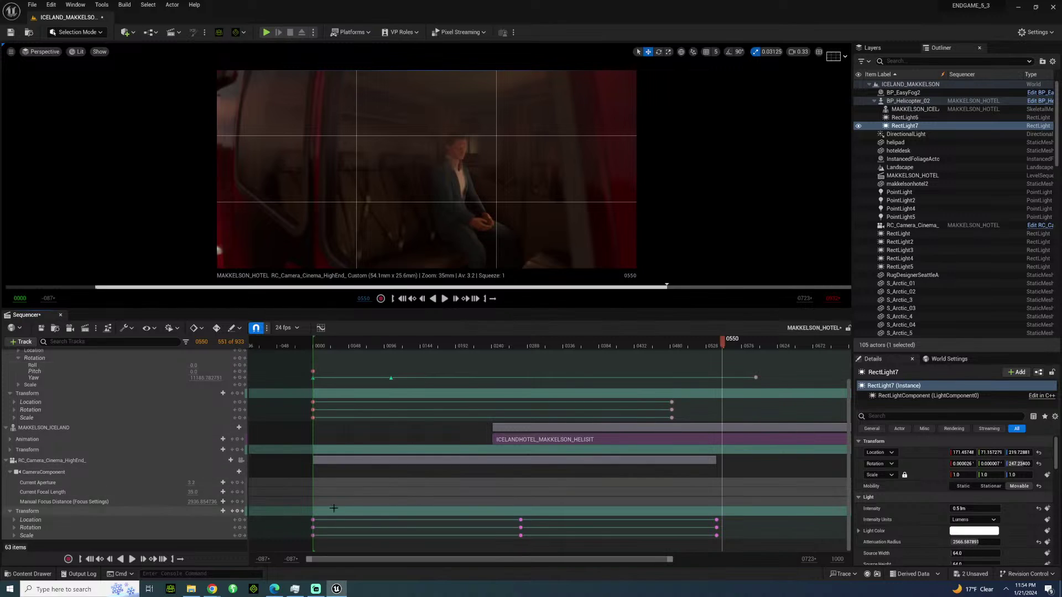
pyautogui.click(235, 527)
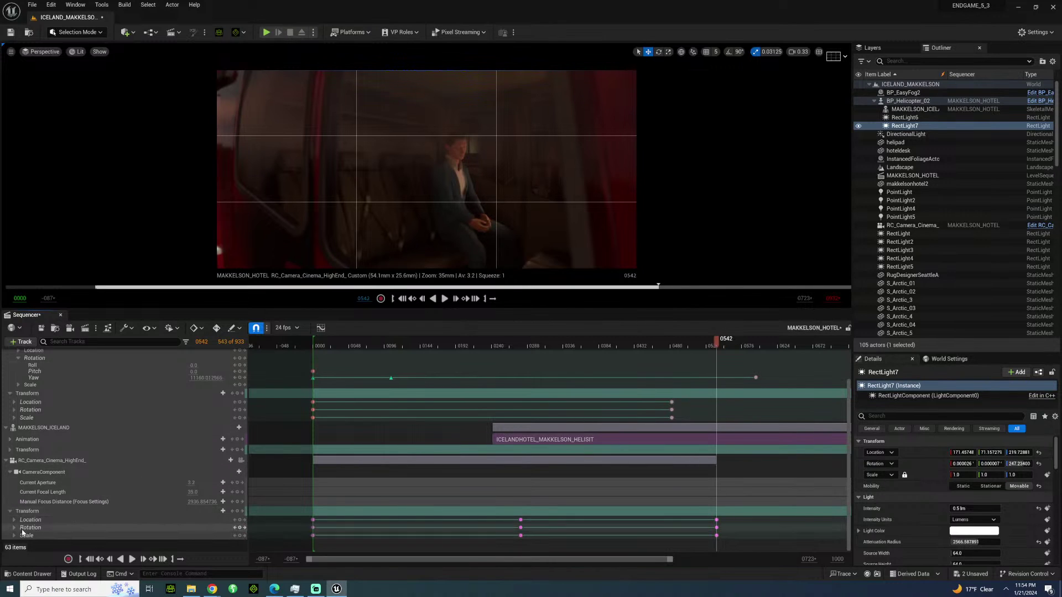
pyautogui.click(14, 528)
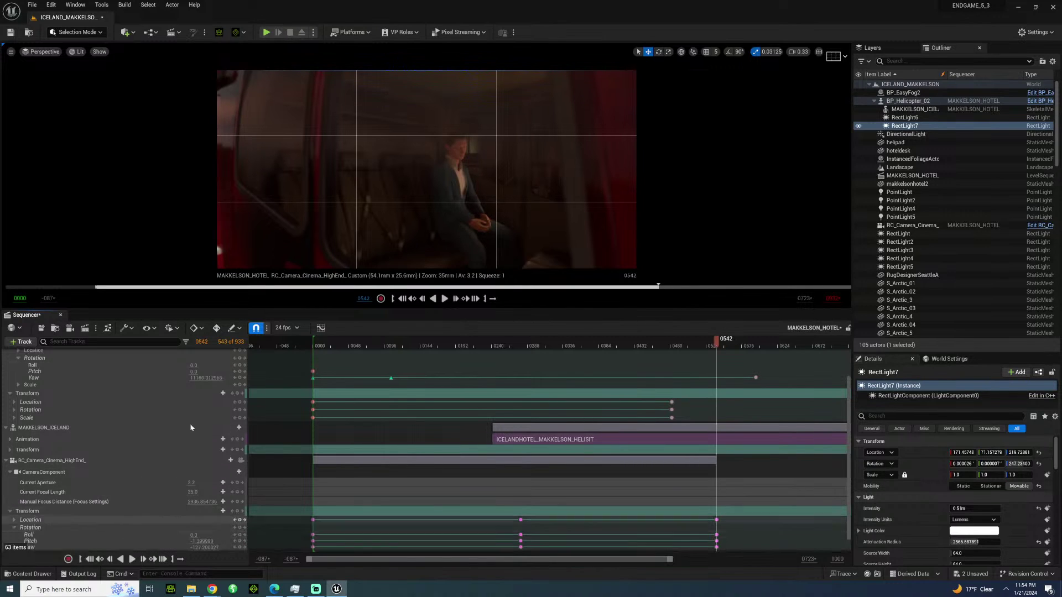
# Reposition the MAKKELSON_ICELAND character along the seat to about X 106, Y 49, Z 106, with the head on the nearest vertical grid line.
pyautogui.click(457, 181)
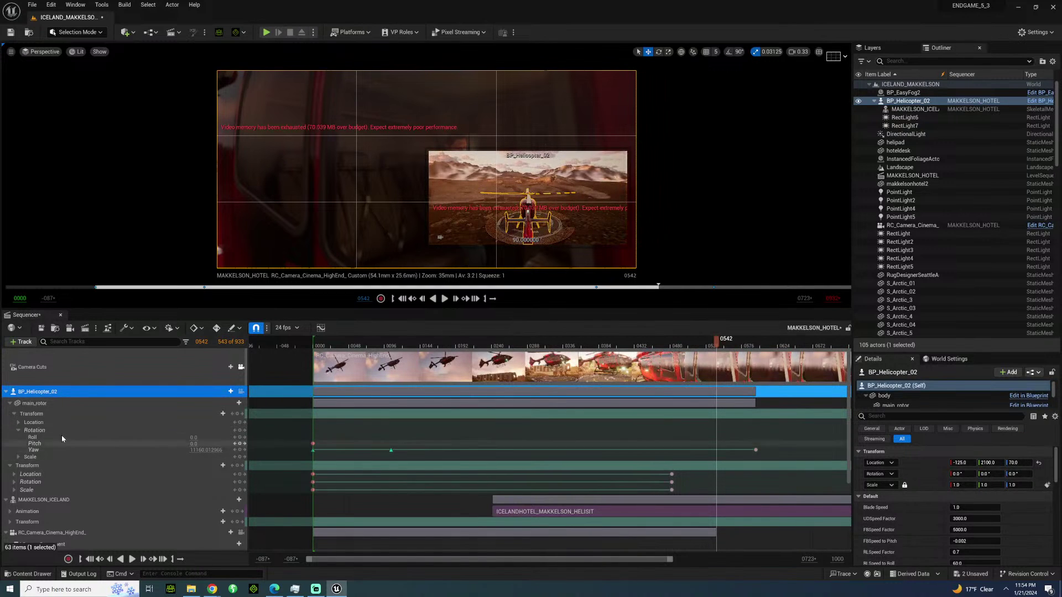
pyautogui.click(45, 500)
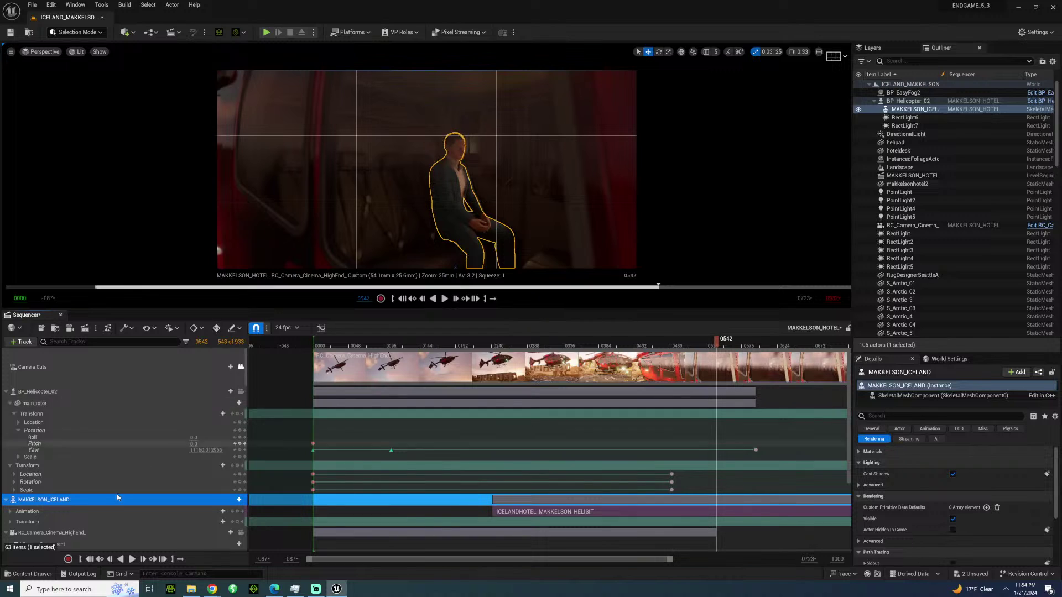
pyautogui.scroll(-1, 22, 487)
pyautogui.click(10, 496)
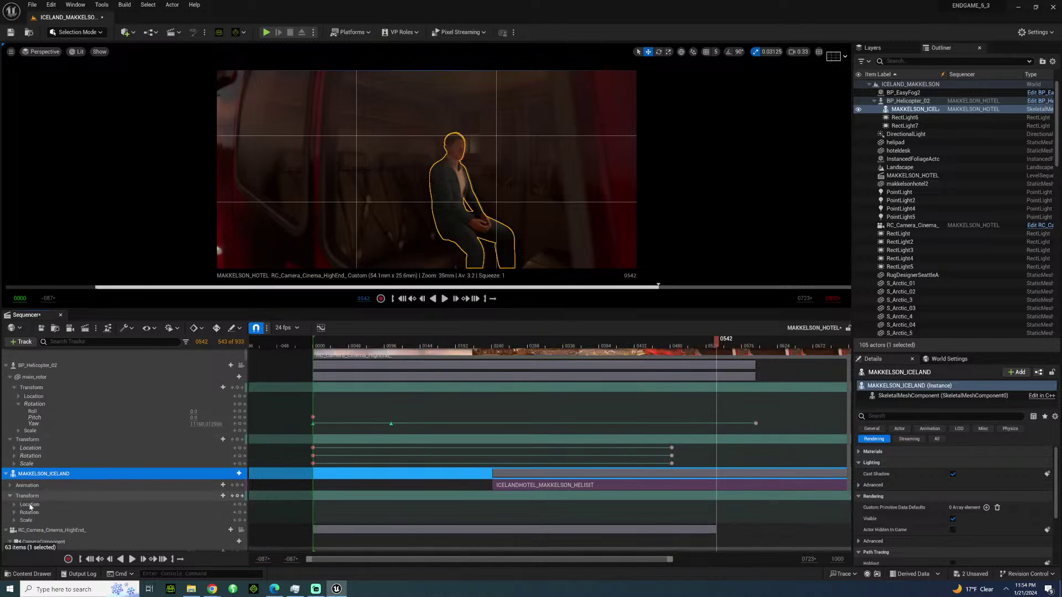
pyautogui.click(15, 504)
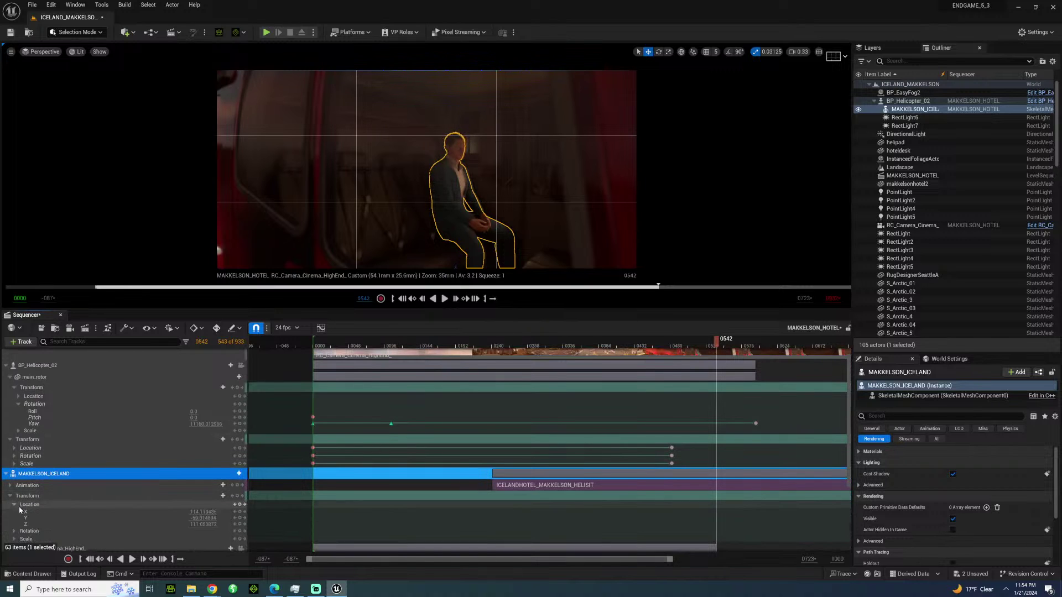
pyautogui.moveTo(195, 511)
pyautogui.mouseDown()
pyautogui.moveTo(182, 512)
pyautogui.moveTo(212, 516)
pyautogui.moveTo(193, 524)
pyautogui.mouseUp()
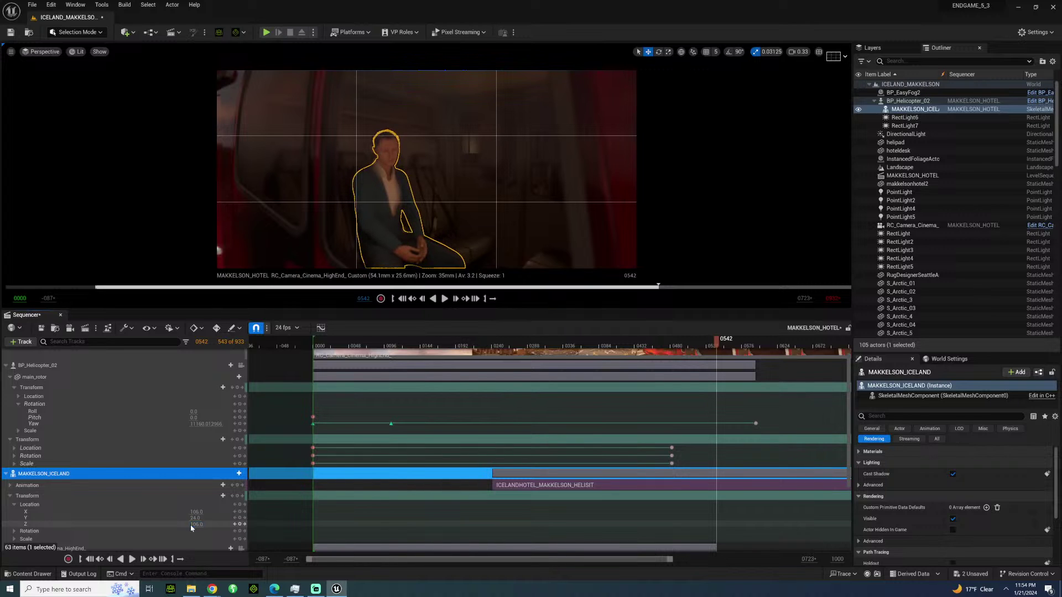
pyautogui.moveTo(195, 518); pyautogui.dragTo(209, 518)
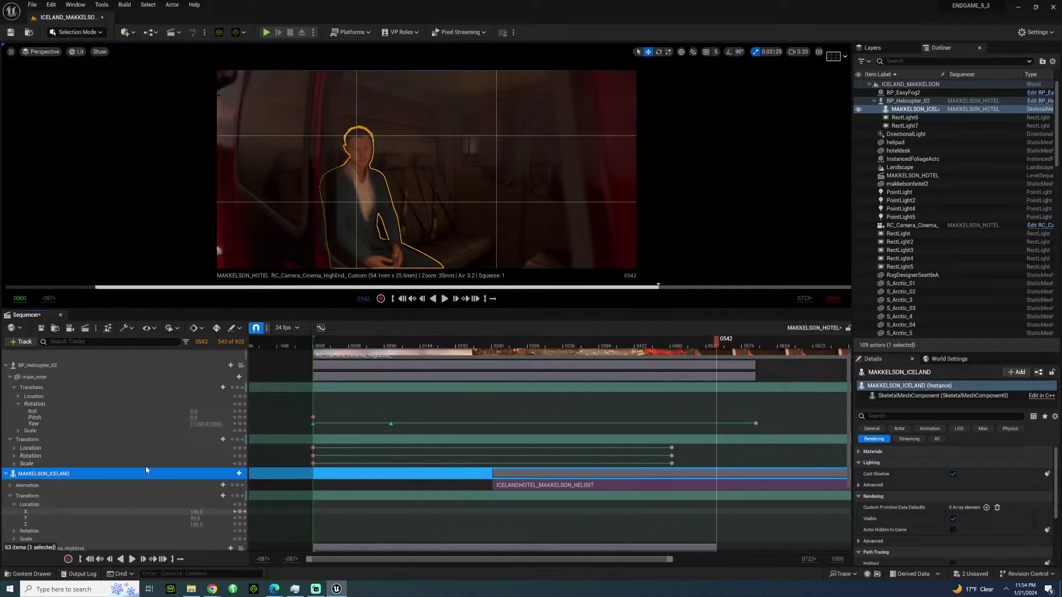
# Lower the camera's location Z to 272 at the frame 542 key and tilt its pitch upward towards the passenger.
pyautogui.scroll(-2, 121, 443)
pyautogui.scroll(-3, 127, 454)
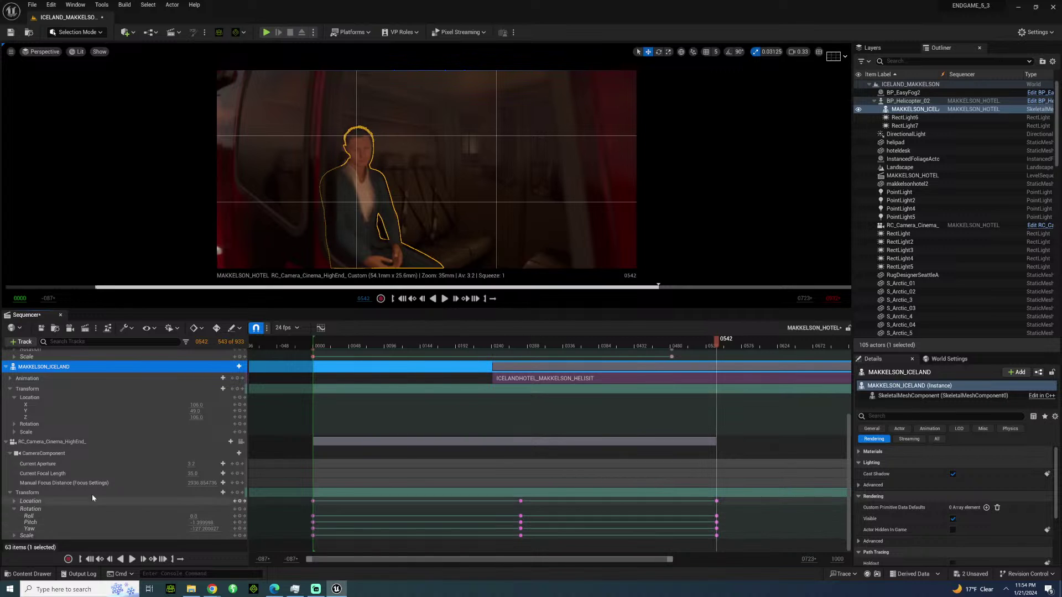
pyautogui.click(14, 502)
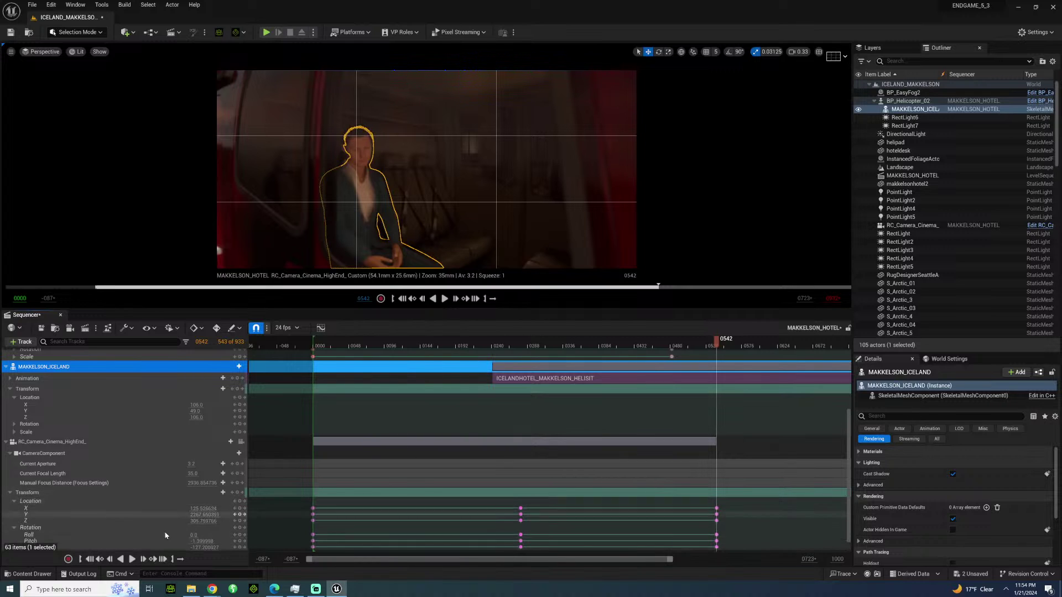
pyautogui.click(197, 521)
pyautogui.write('288')
pyautogui.press('Return')
pyautogui.moveTo(188, 522); pyautogui.dragTo(200, 543)
# Play the push-in from frame 282 to frame 601 to check the lowered camera's framing.
pyautogui.click(525, 344)
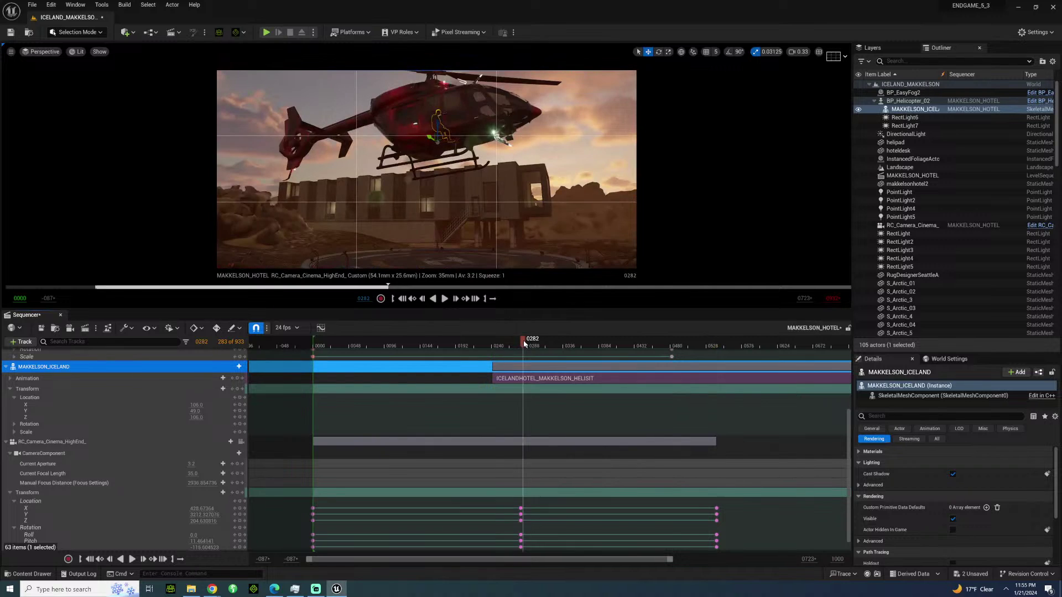
pyautogui.press('space')
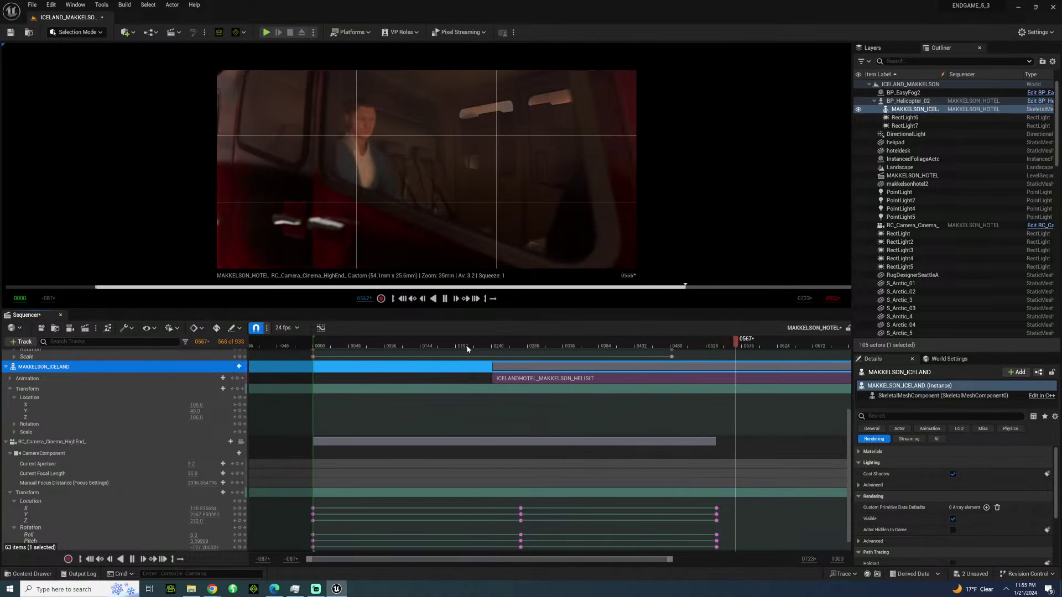
pyautogui.press('space')
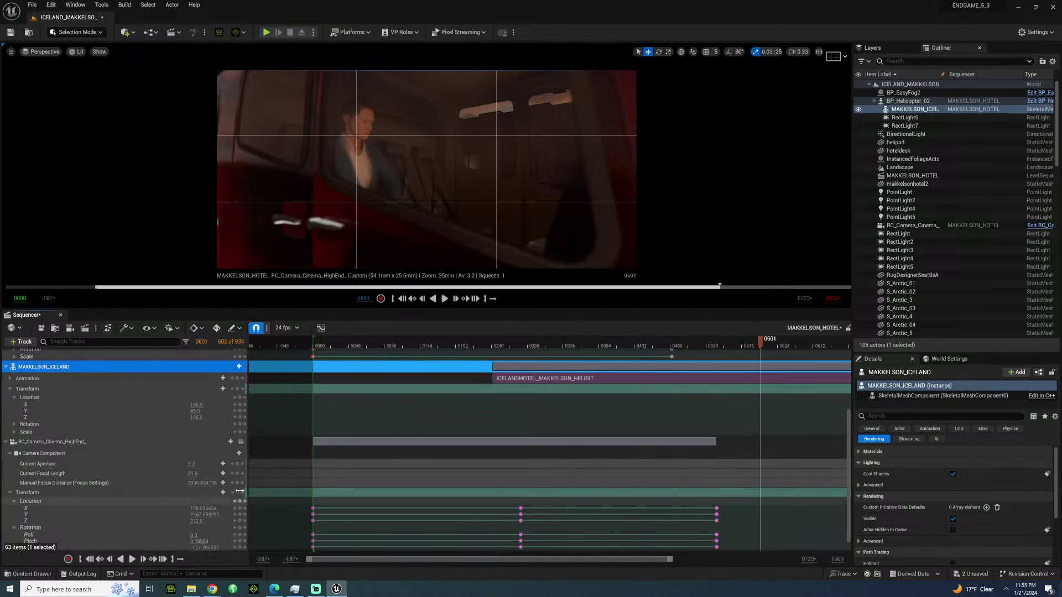
# Return to the camera key at frame 542 and set its rotation pitch to 7.
pyautogui.click(235, 541)
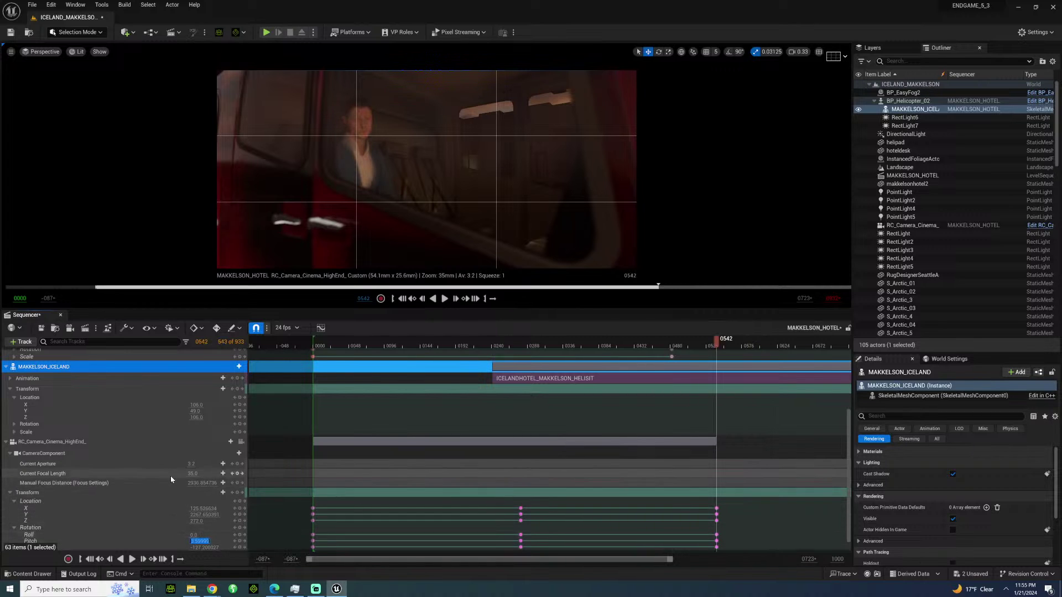
pyautogui.scroll(-1, 160, 475)
pyautogui.write('4')
pyautogui.press('Return')
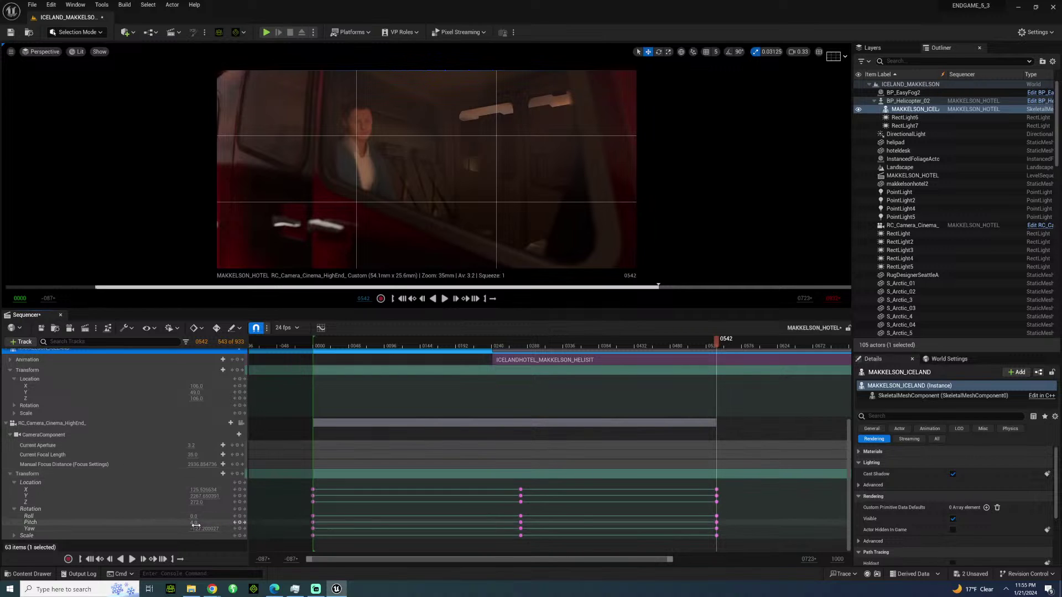
pyautogui.moveTo(196, 525); pyautogui.dragTo(217, 521)
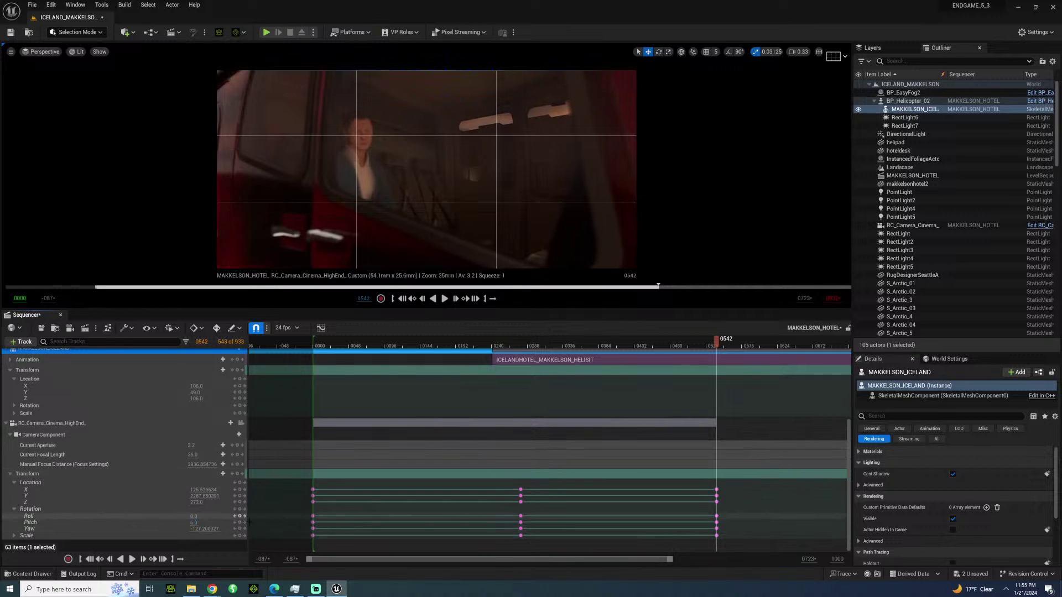
pyautogui.write('7')
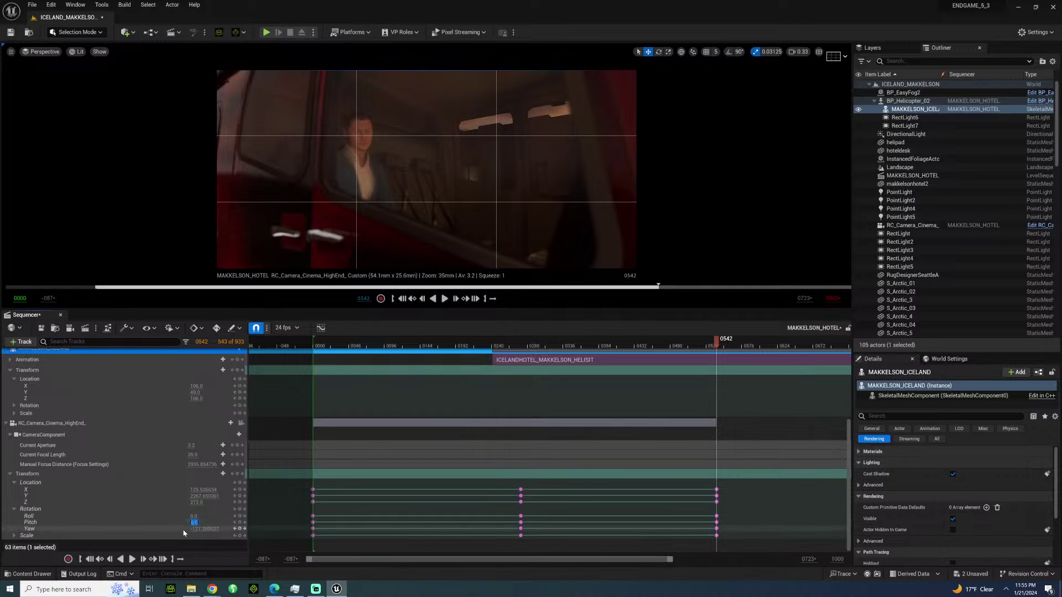
pyautogui.press('Return')
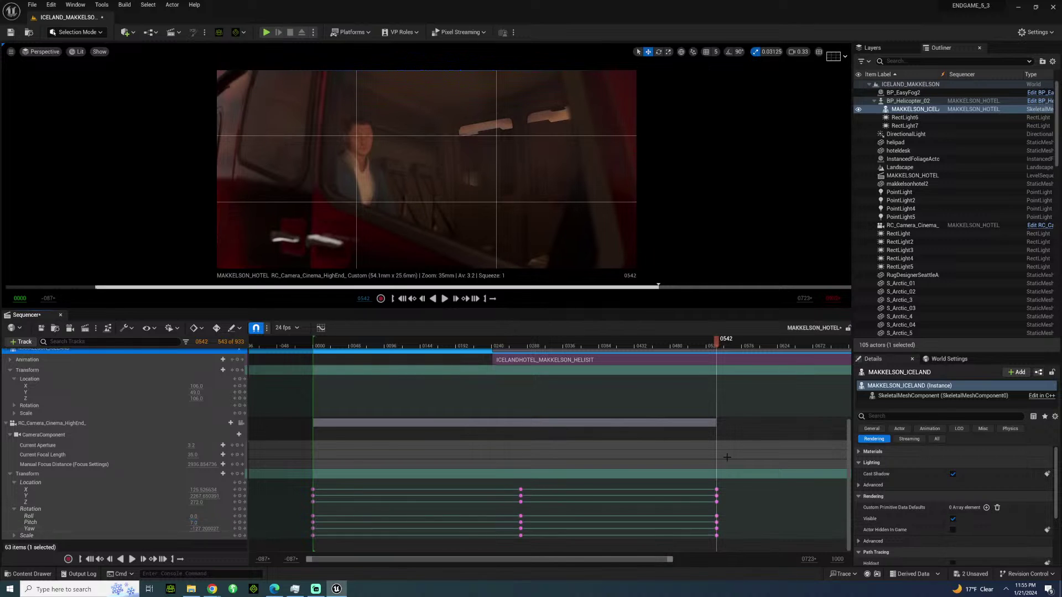
# Start a playback check of the push-in and disable the composition grid overlay.
pyautogui.click(530, 342)
pyautogui.press('space')
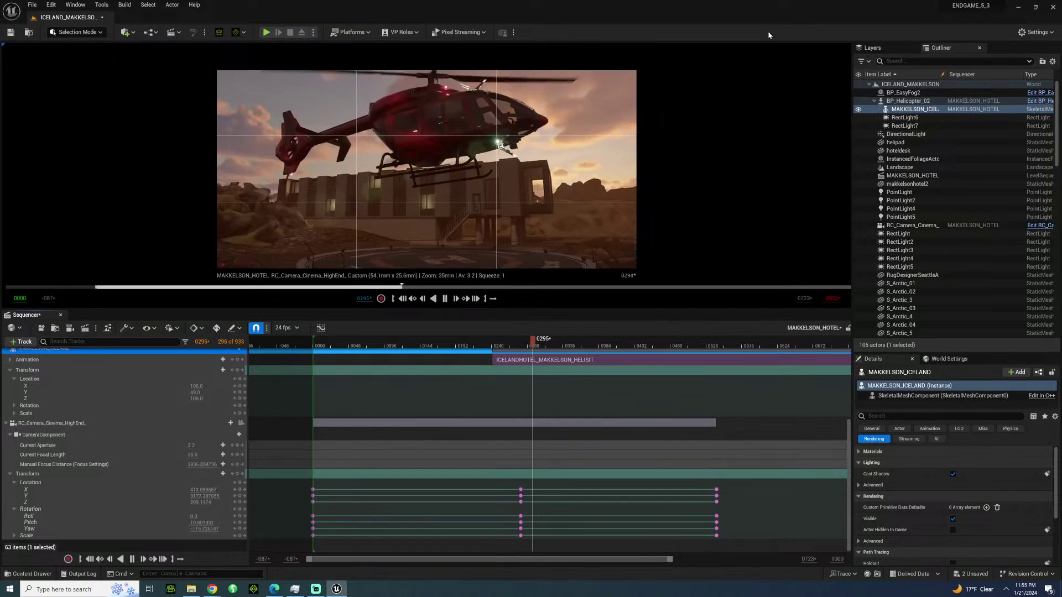
pyautogui.click(834, 57)
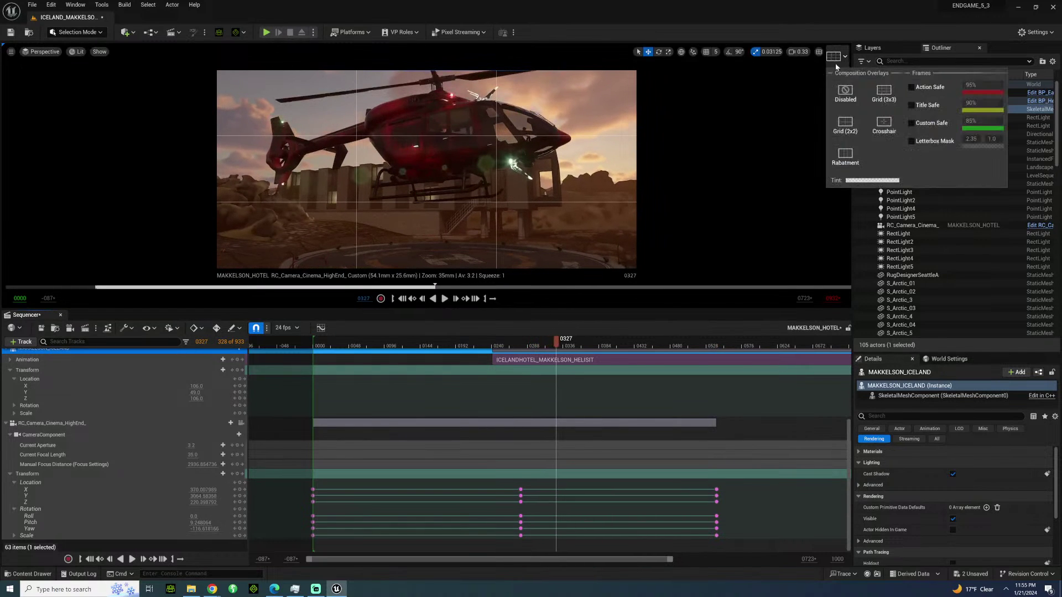
pyautogui.click(846, 92)
# Replay the push-in without the grid and scrub the shot up to frame 497 to review the camera move.
pyautogui.click(504, 341)
pyautogui.press('space')
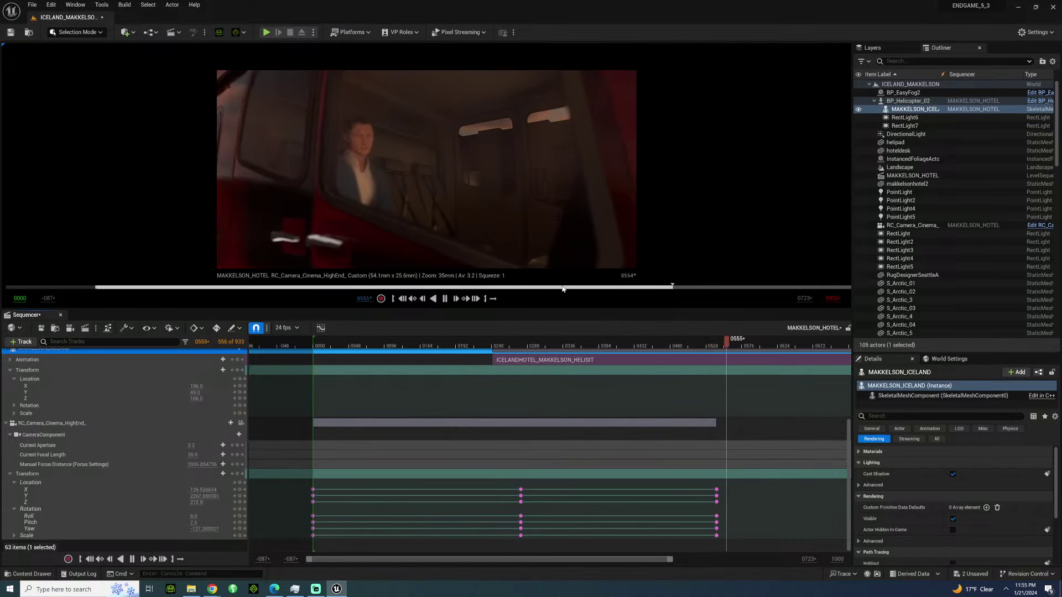
pyautogui.click(550, 347)
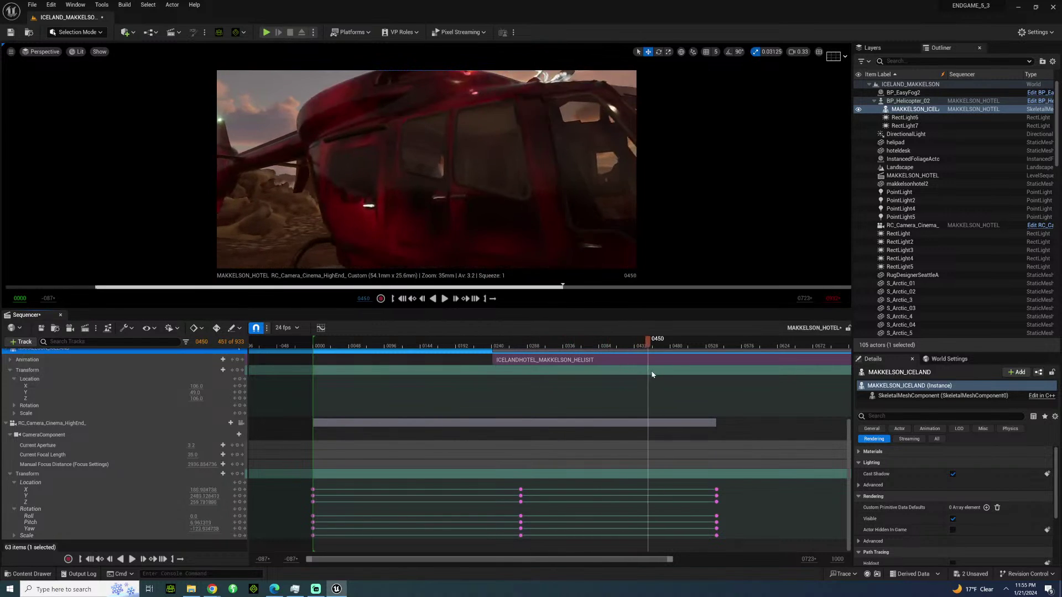
pyautogui.click(558, 346)
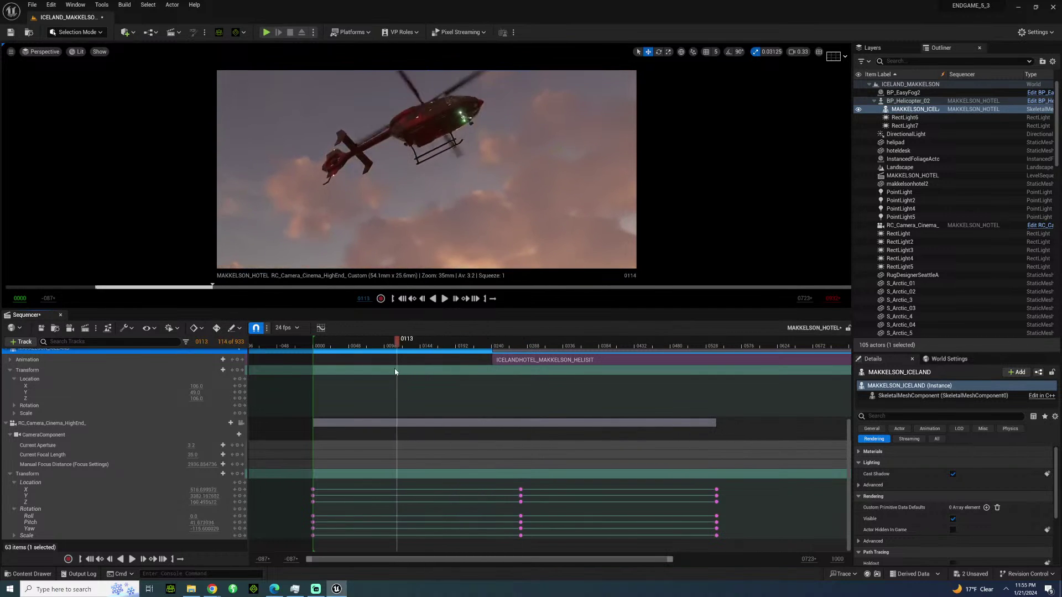
pyautogui.moveTo(395, 372); pyautogui.dragTo(683, 354)
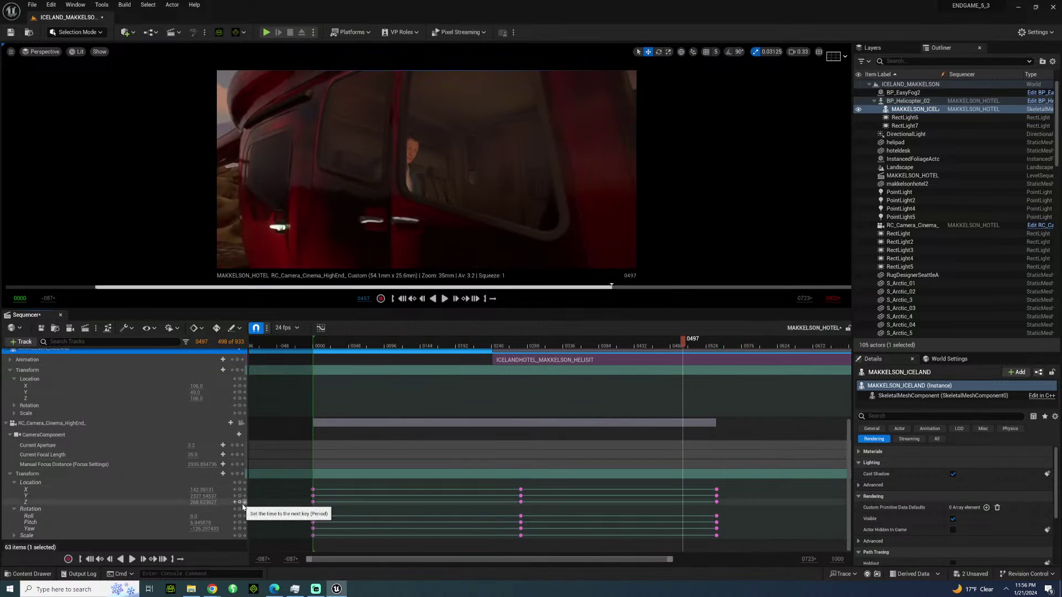
# At the camera's frame 542 key, enable Draw Debug Focus Plane, set Manual Focus Distance to about 181.5 cm on the passenger and keyframe it.
pyautogui.click(243, 506)
pyautogui.click(83, 424)
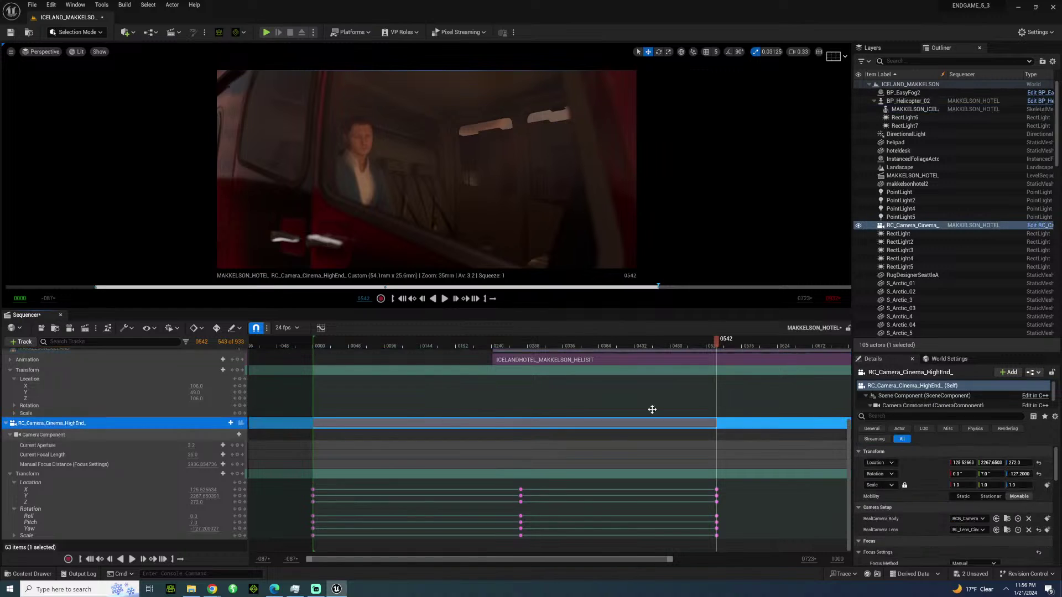
pyautogui.scroll(-4, 958, 511)
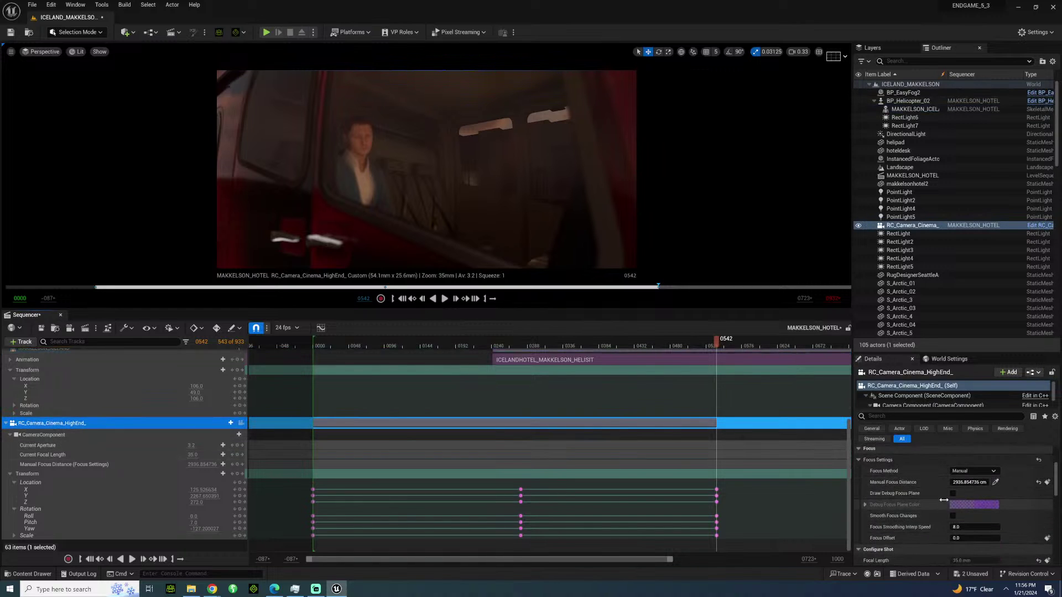
pyautogui.click(952, 493)
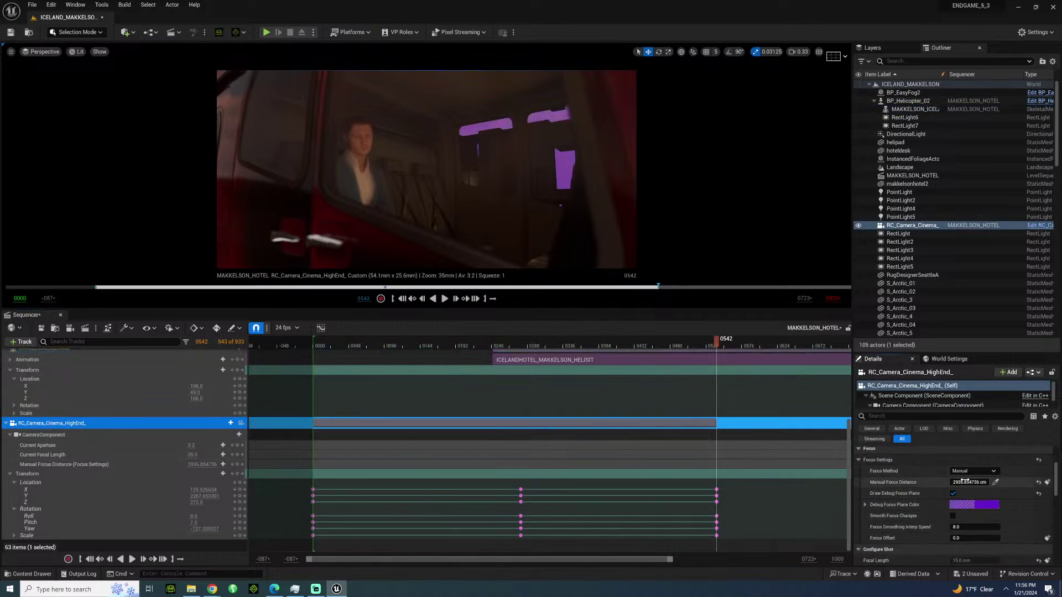
pyautogui.moveTo(963, 481); pyautogui.dragTo(919, 481)
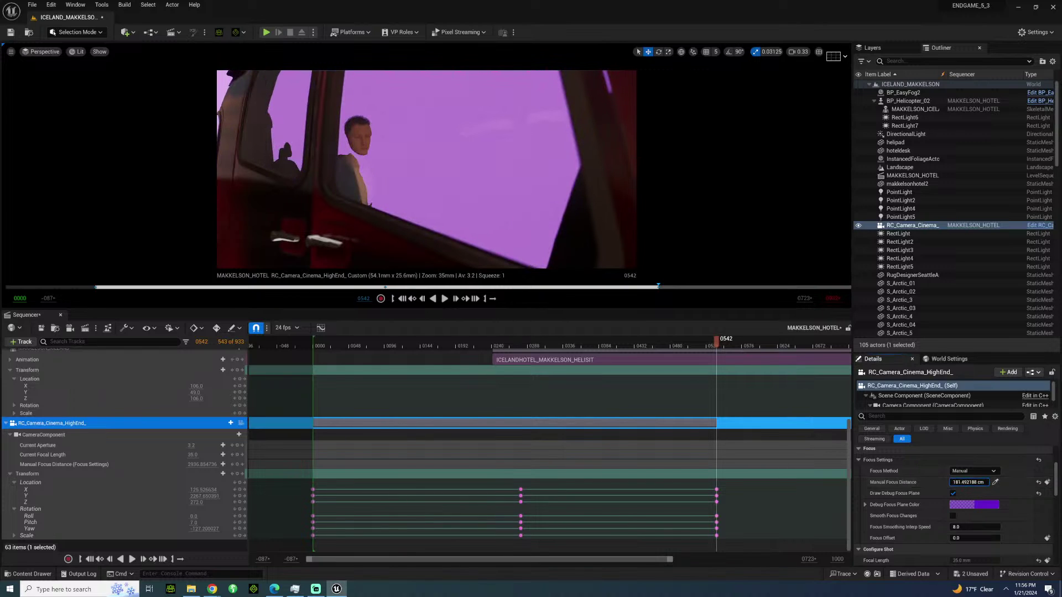
pyautogui.click(1047, 483)
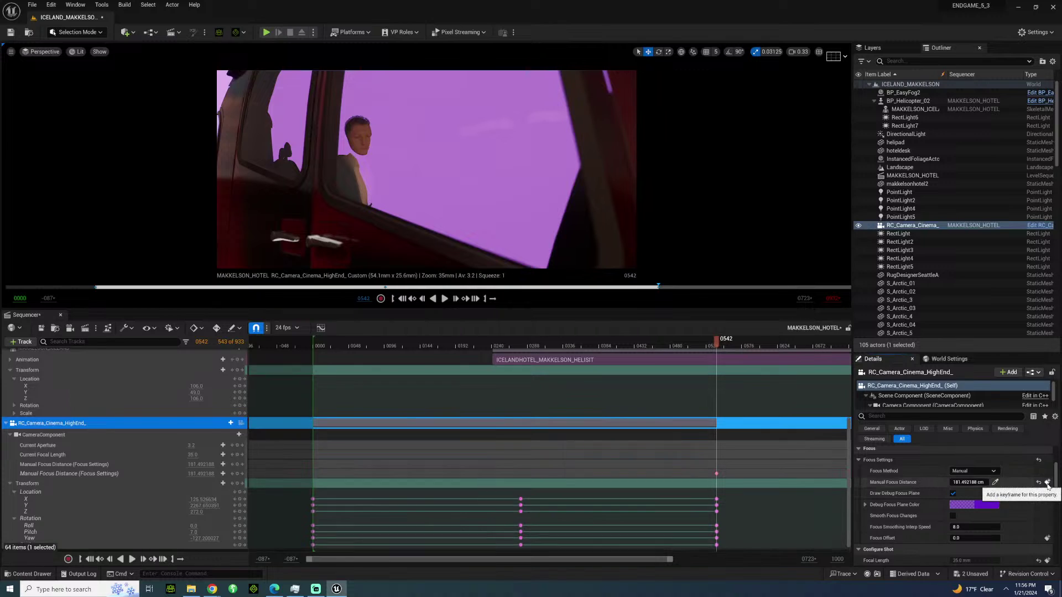
# At the camera key on frame 279, set Manual Focus Distance to about 1292.8 cm on the helicopter and keyframe it.
pyautogui.click(235, 499)
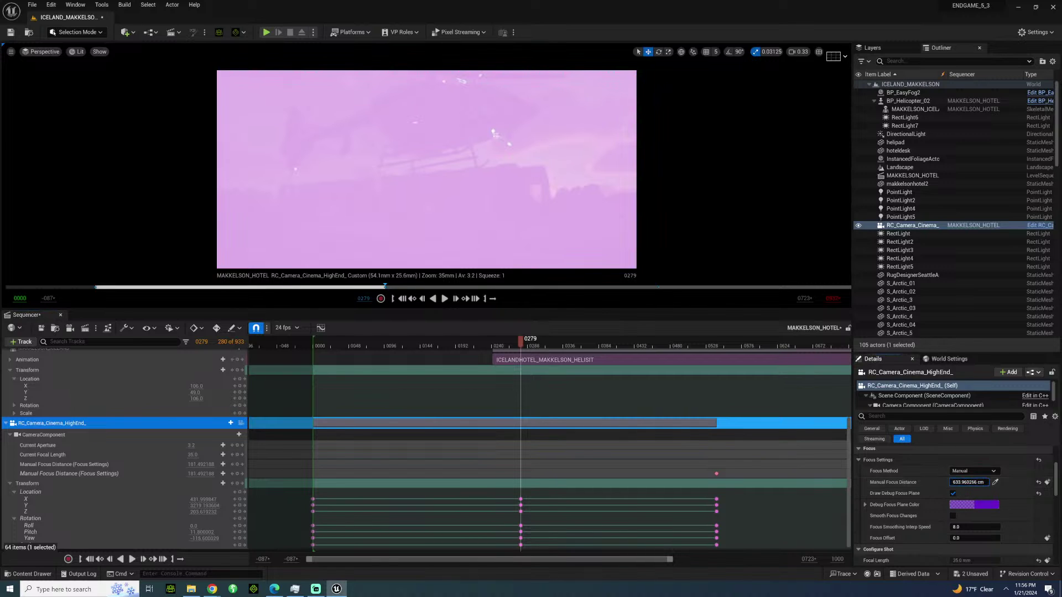
pyautogui.moveTo(969, 482); pyautogui.dragTo(1004, 482)
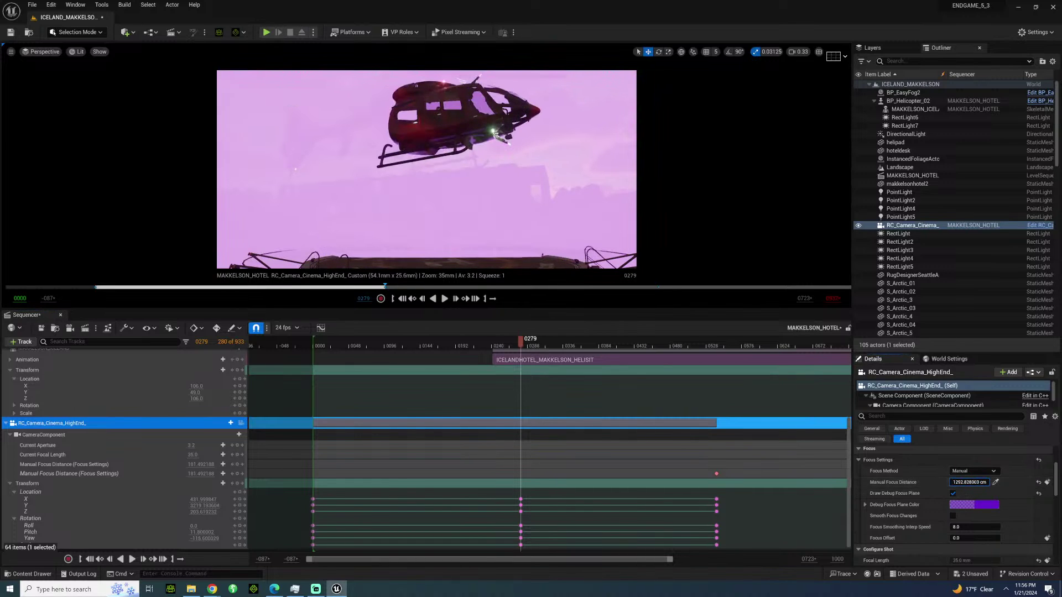
pyautogui.click(1047, 483)
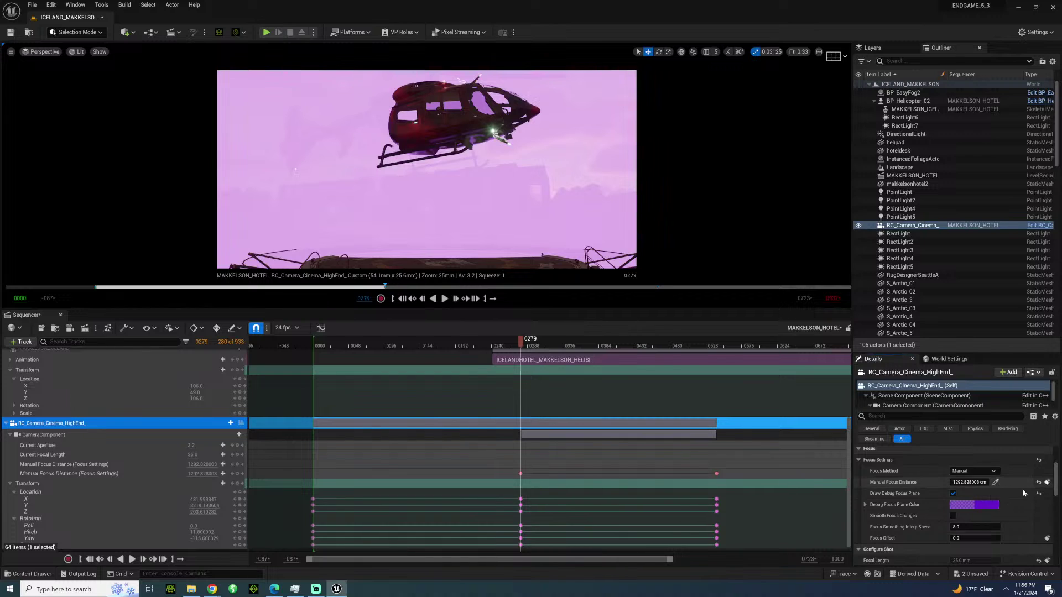
# At the camera key on frame 0, keyframe Manual Focus Distance at about 2488.9 cm on the helicopter and disable Draw Debug Focus Plane.
pyautogui.click(235, 506)
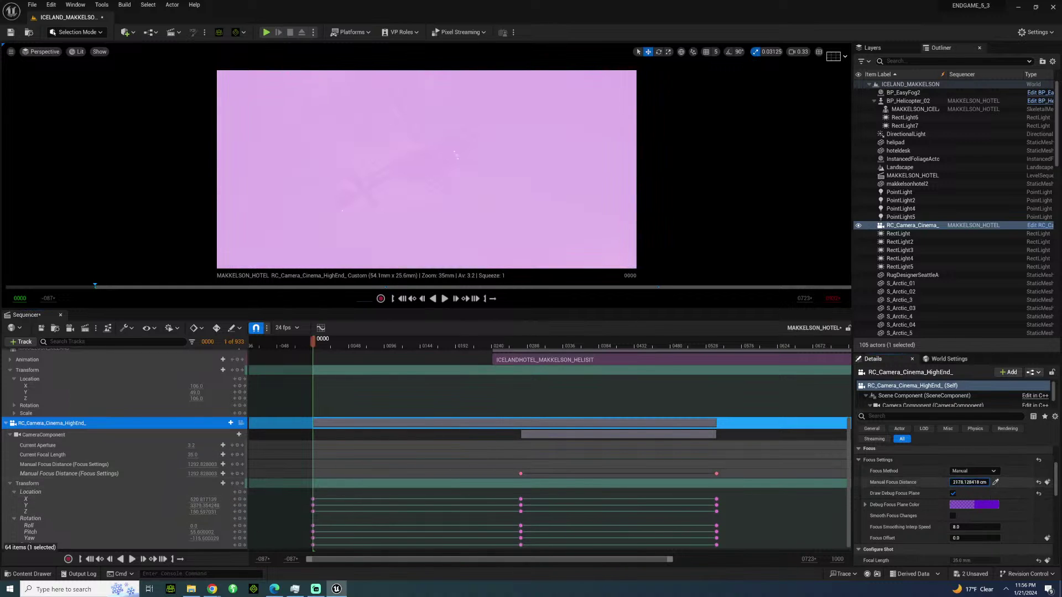
pyautogui.click(1047, 483)
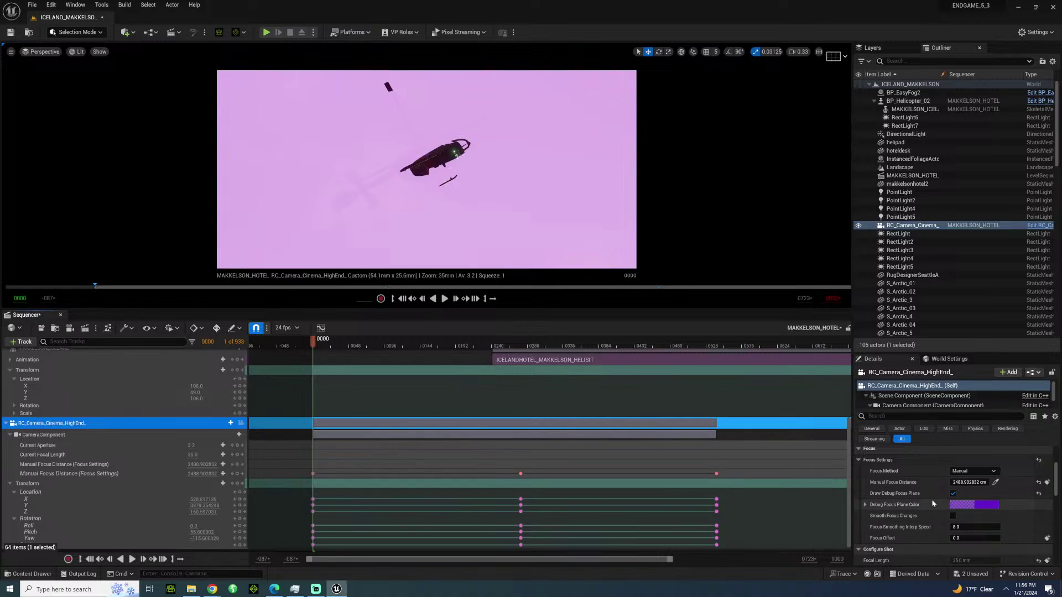
pyautogui.click(953, 493)
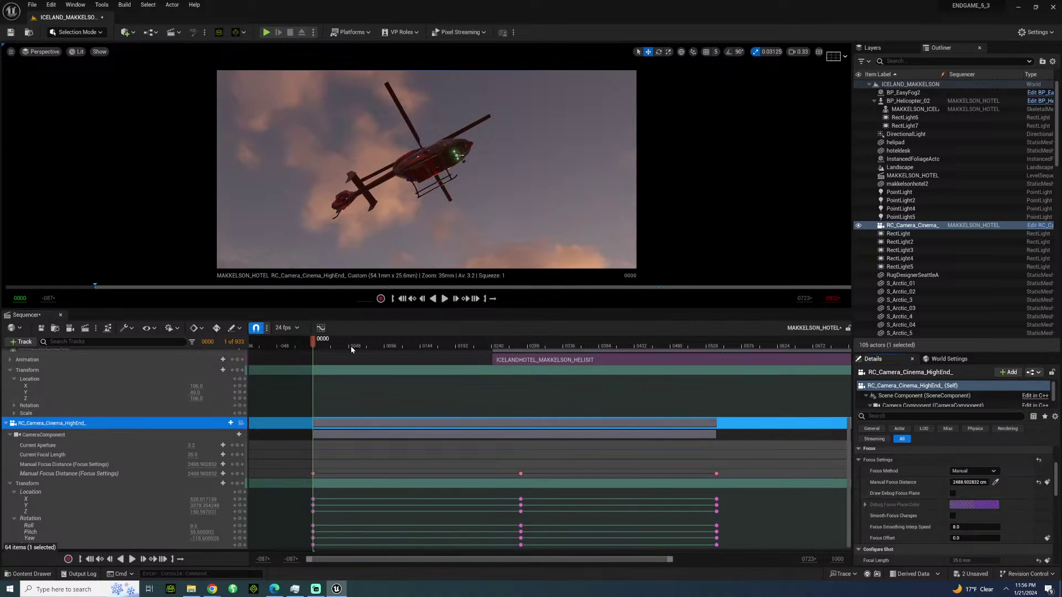
pyautogui.press('space')
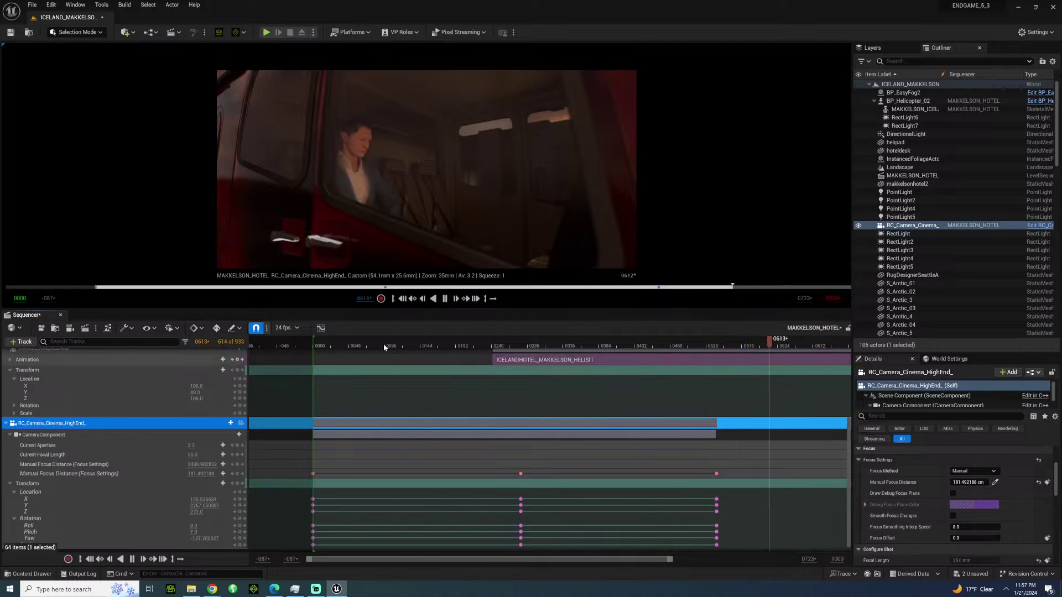
# Add a B_CameraShakeLight camera shake to the cinema camera and extend and shift its section to cover the whole camera move.
pyautogui.moveTo(355, 342)
pyautogui.mouseDown()
pyautogui.moveTo(333, 340)
pyautogui.moveTo(352, 342)
pyautogui.mouseUp()
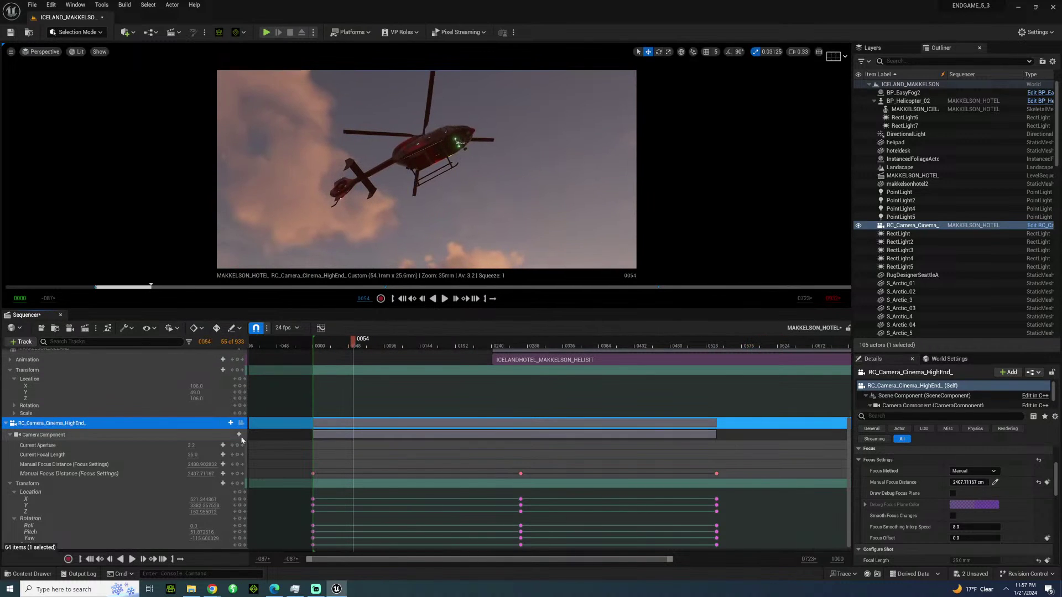
pyautogui.click(239, 435)
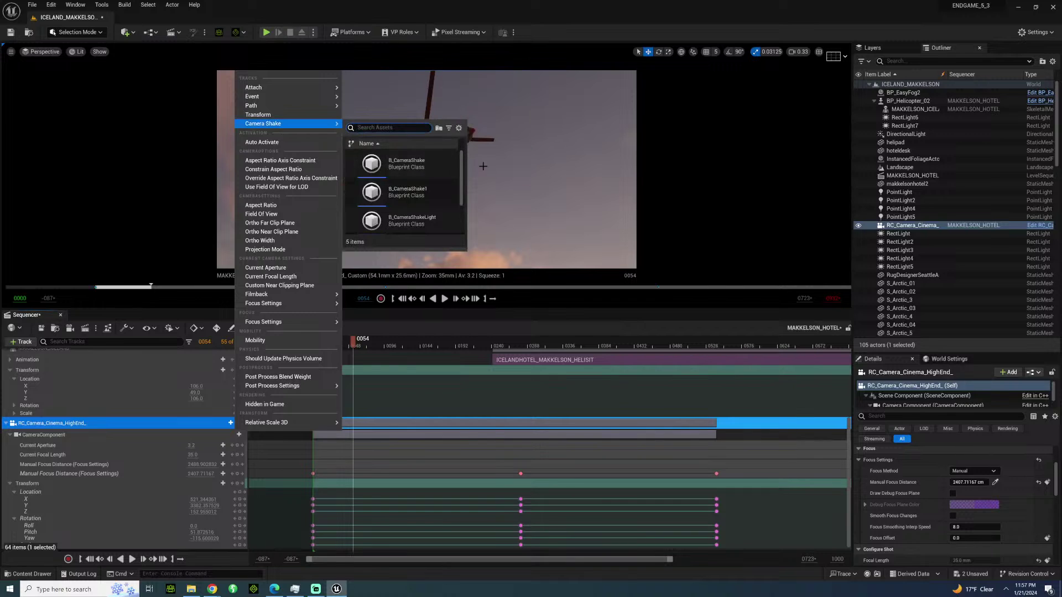
pyautogui.click(415, 220)
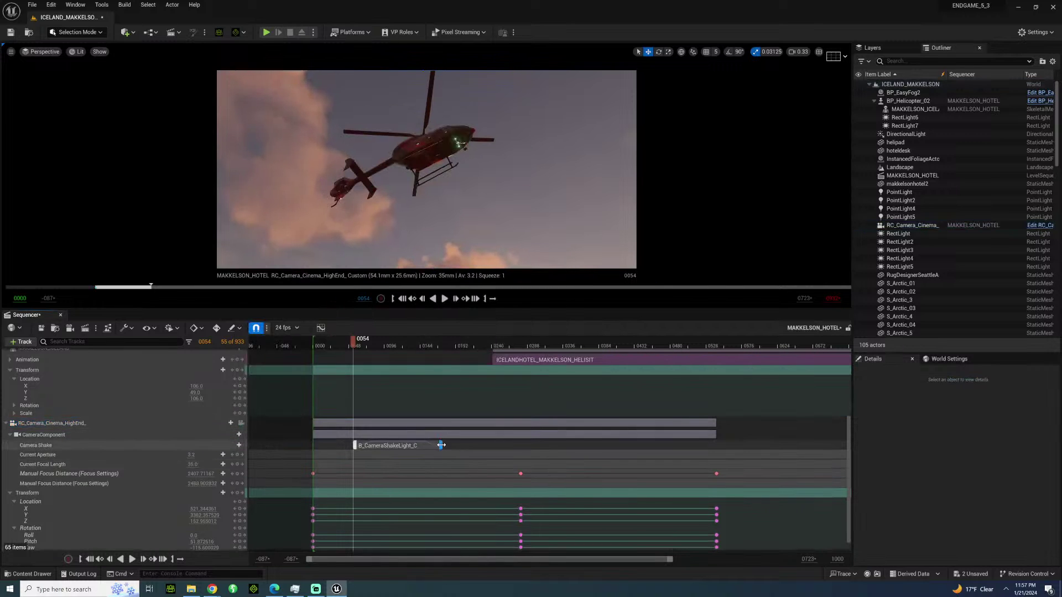
pyautogui.moveTo(812, 459); pyautogui.dragTo(809, 445)
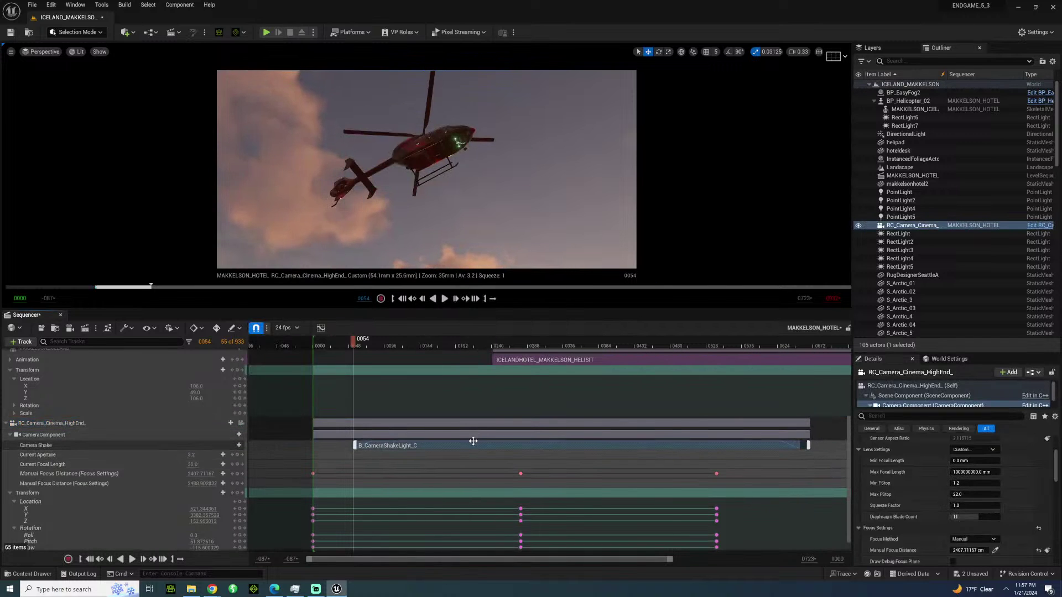
pyautogui.moveTo(465, 445); pyautogui.dragTo(399, 445)
# Play and scrub the shot to review the camera shake and focus pull from the approach to the cabin window.
pyautogui.press('space')
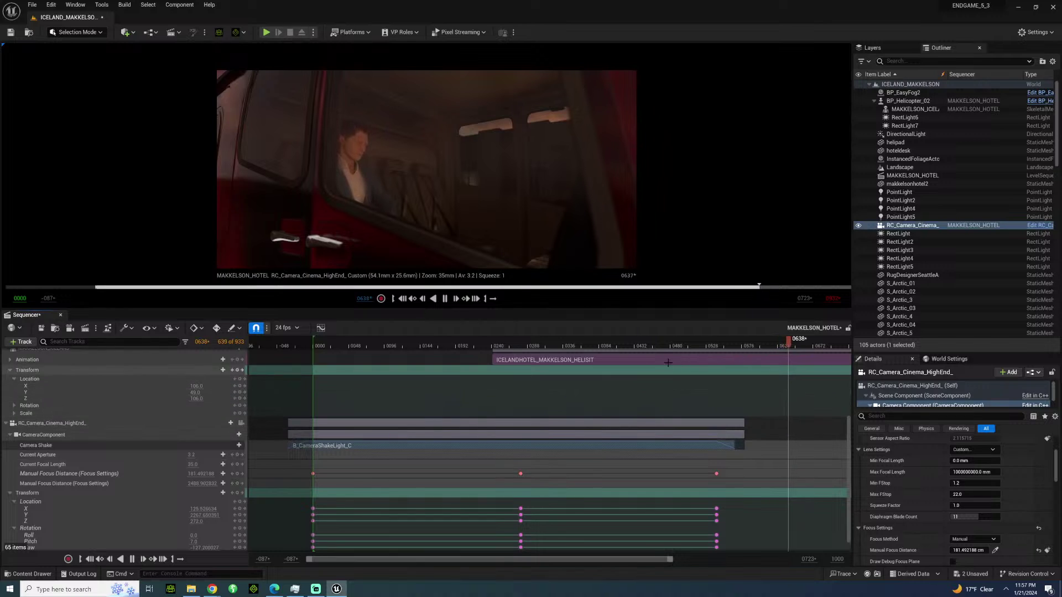
pyautogui.click(534, 342)
pyautogui.moveTo(523, 342); pyautogui.dragTo(359, 339)
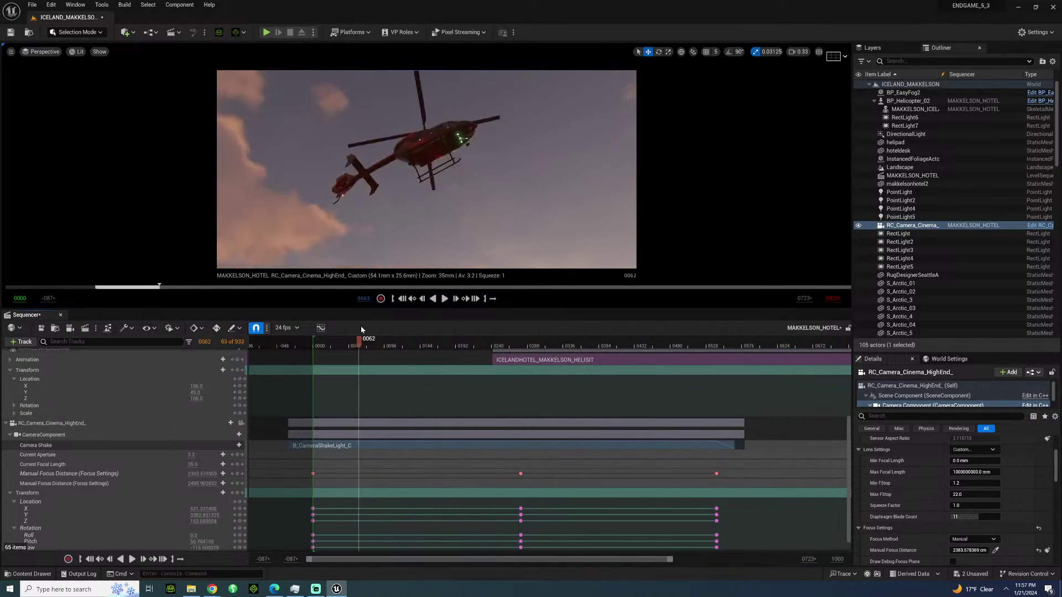
pyautogui.press('space')
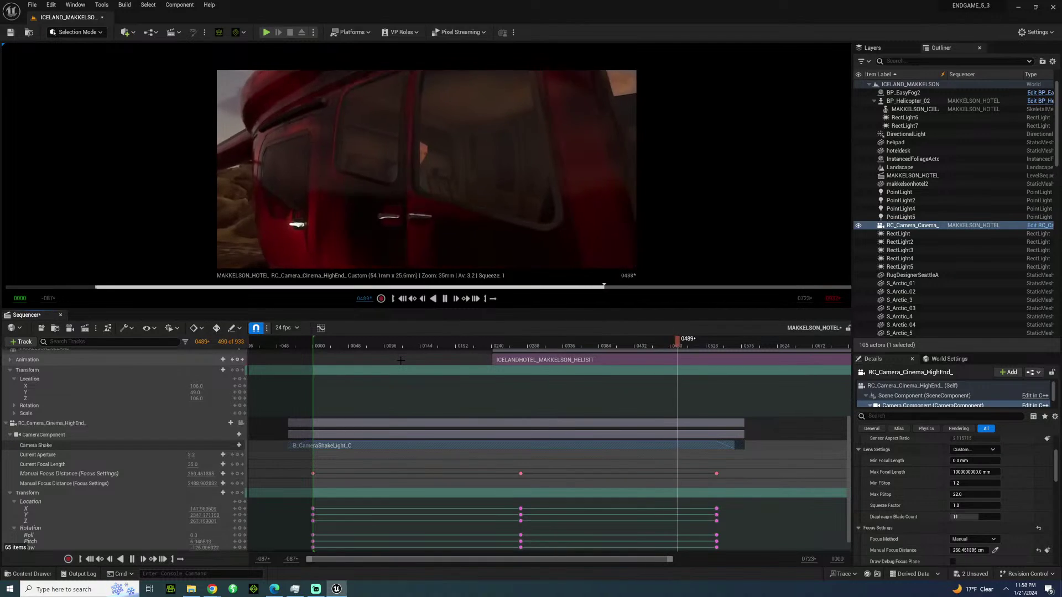
pyautogui.press('space')
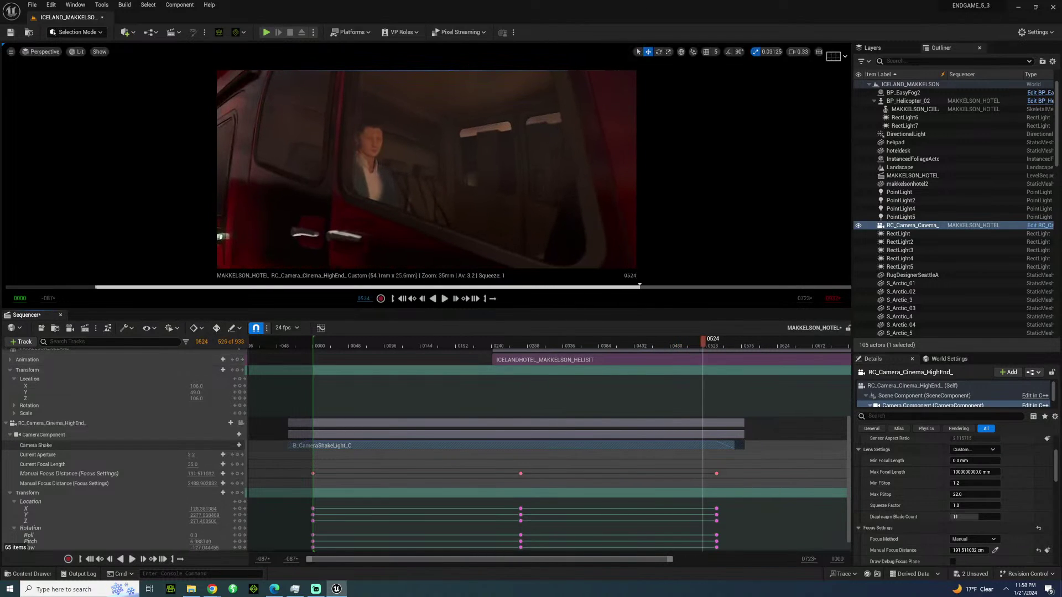
pyautogui.click(235, 516)
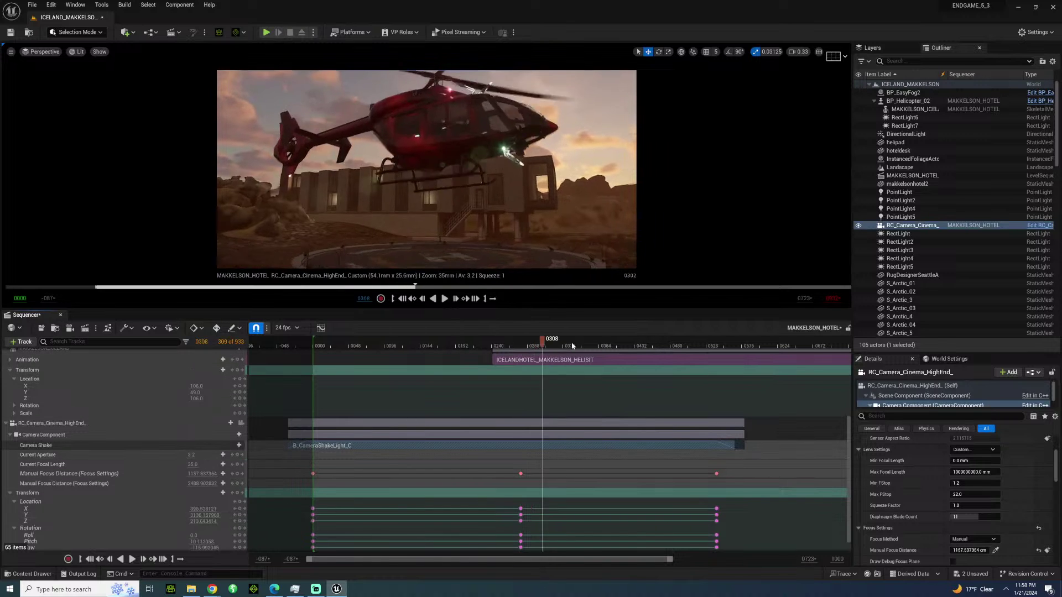
pyautogui.moveTo(572, 346); pyautogui.dragTo(410, 247)
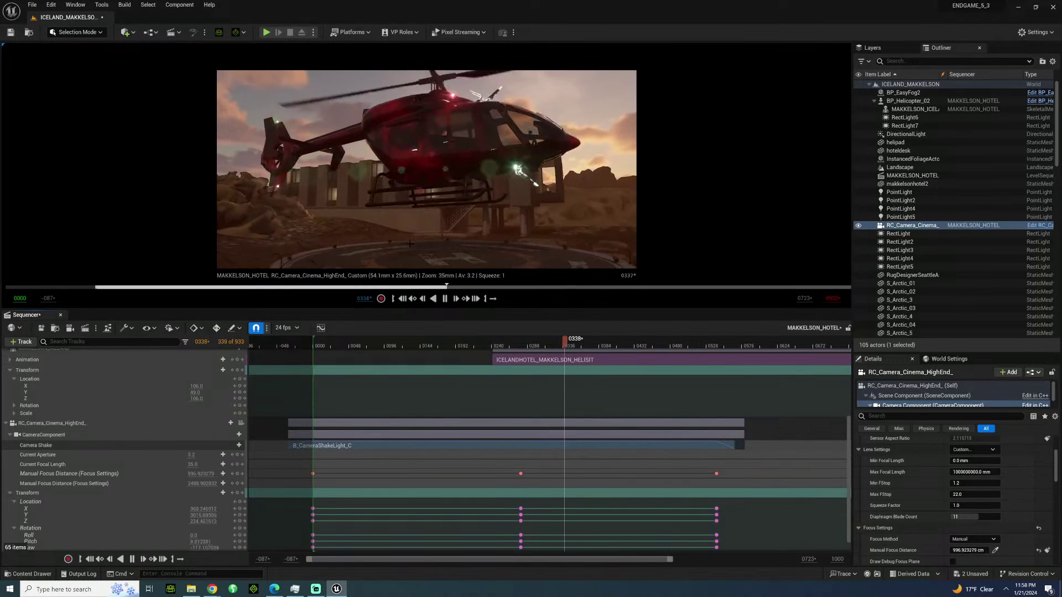
pyautogui.press('space')
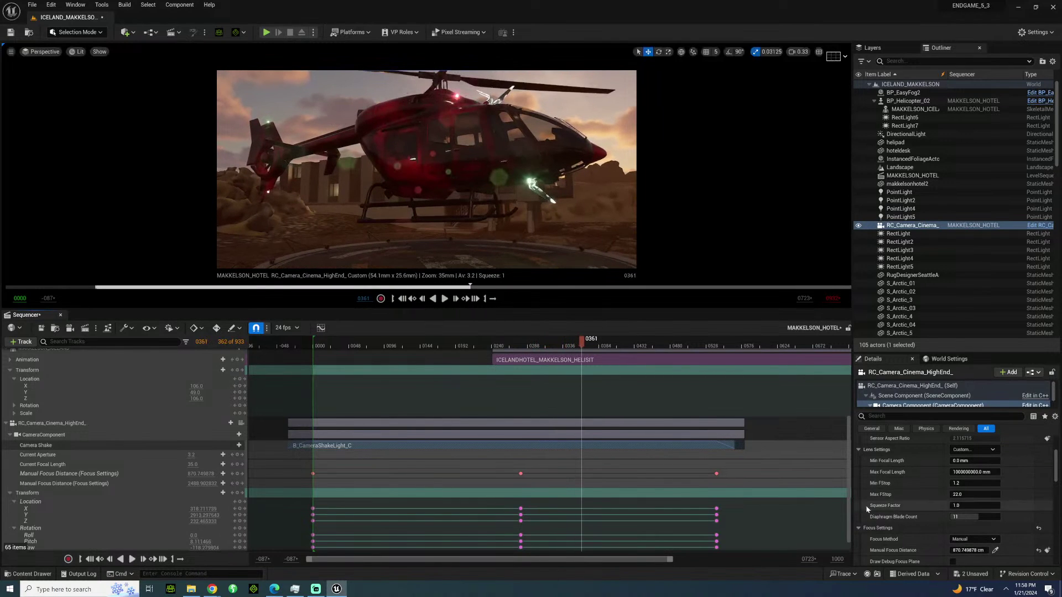
# Set the cinema camera's Crop Settings to 2.39.
pyautogui.scroll(-4, 949, 503)
pyautogui.scroll(-2, 949, 503)
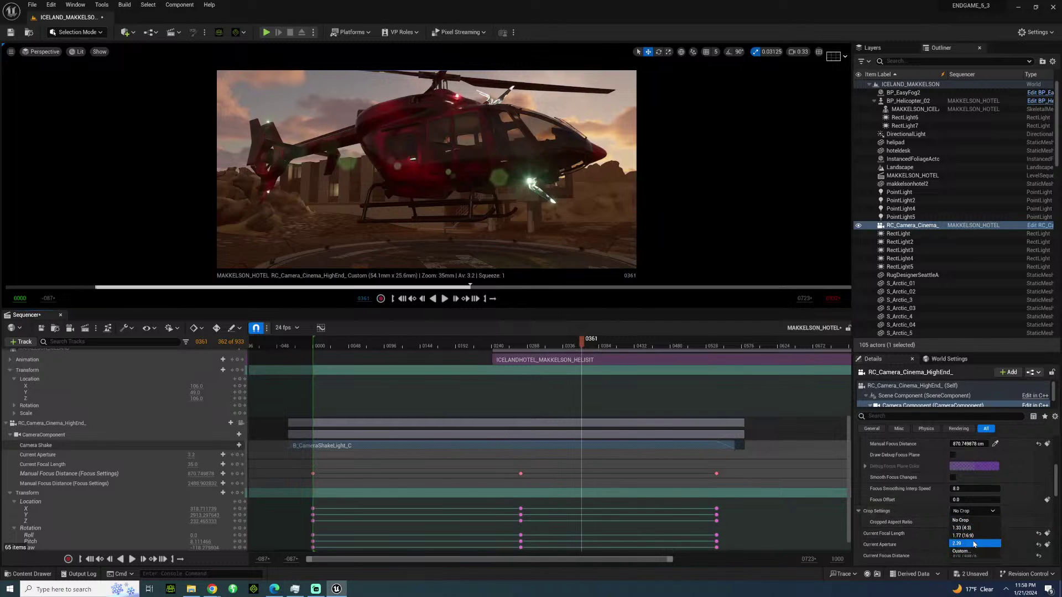
pyautogui.click(973, 543)
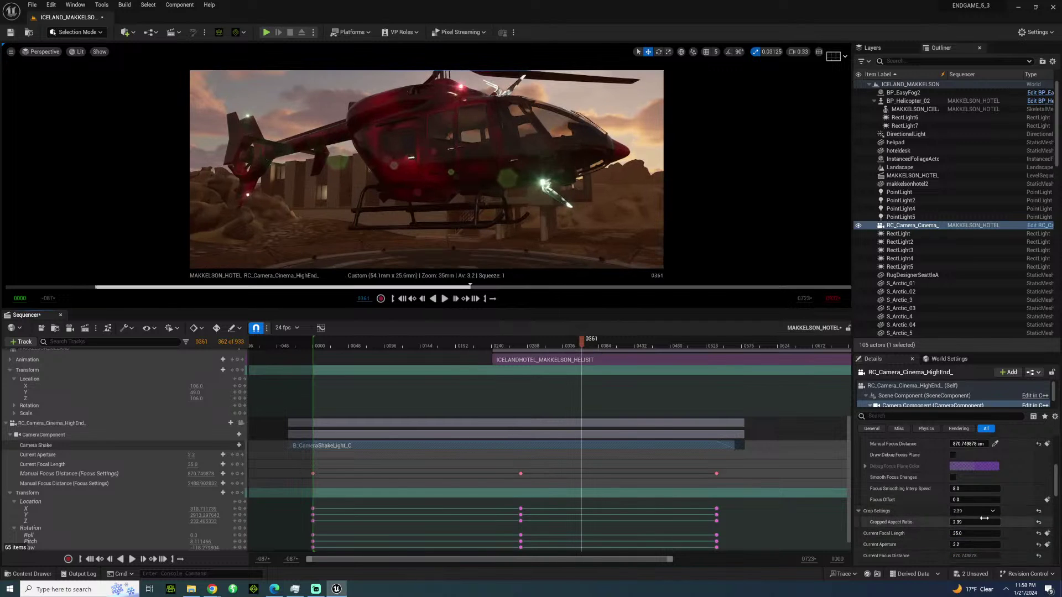
# Replay the cropped shot from near its start to the passenger close-up and scrub back to frame 330.
pyautogui.click(427, 341)
pyautogui.press('space')
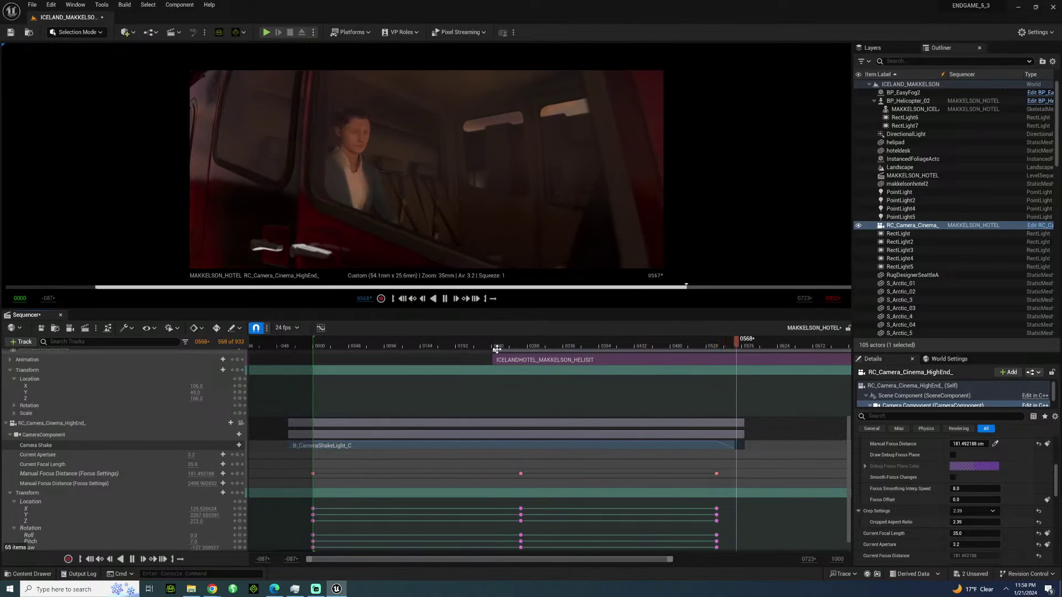
pyautogui.moveTo(365, 344)
pyautogui.mouseDown()
pyautogui.moveTo(322, 344)
pyautogui.moveTo(713, 340)
pyautogui.moveTo(346, 339)
pyautogui.mouseUp()
pyautogui.press('space')
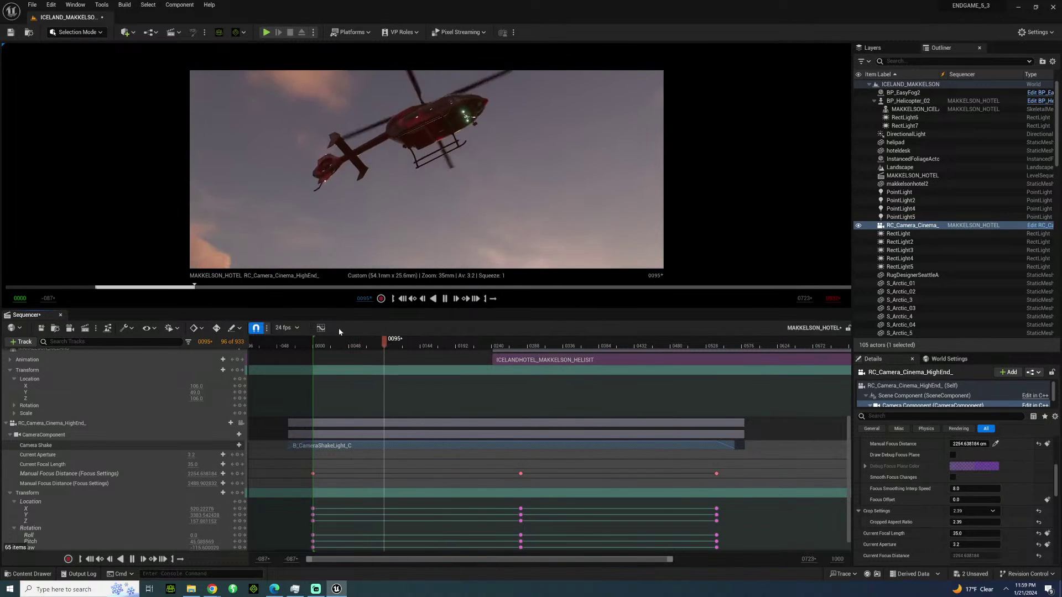
pyautogui.press('space')
pyautogui.click(322, 341)
pyautogui.press('space')
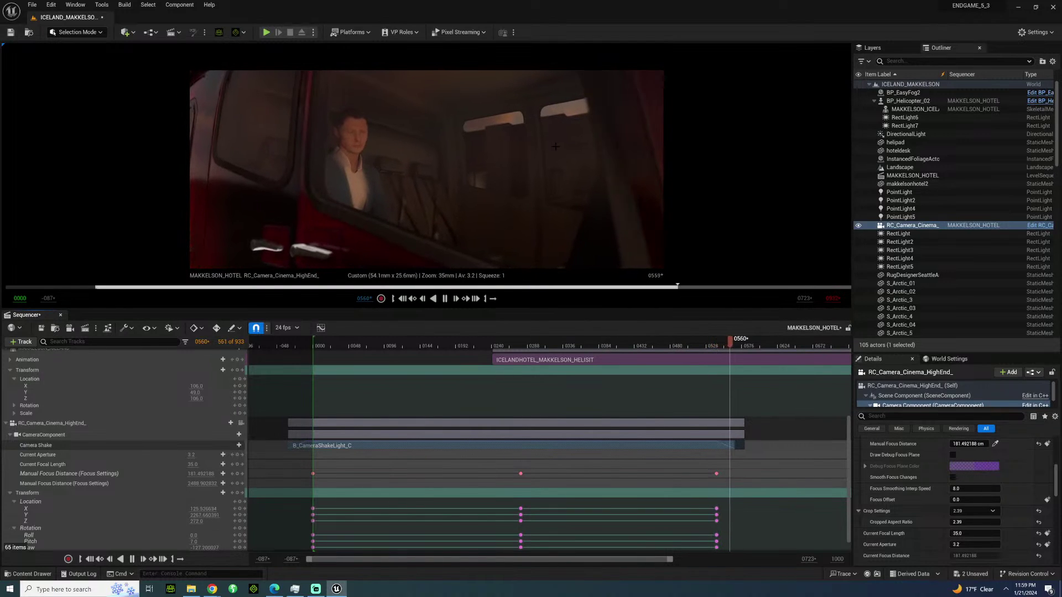
pyautogui.press('space')
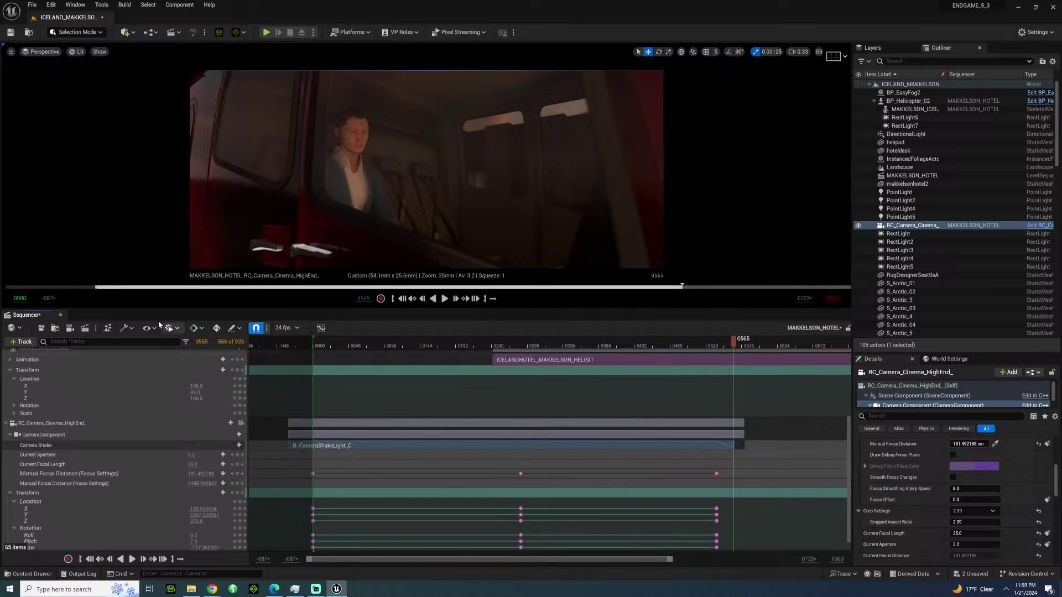
pyautogui.moveTo(406, 339); pyautogui.dragTo(558, 339)
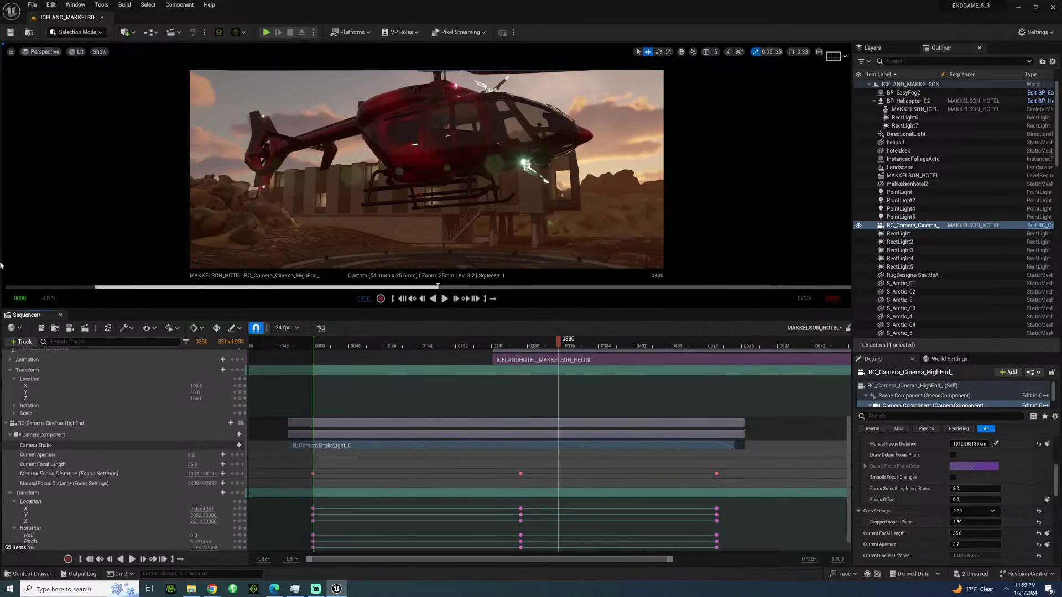
# Close the Sequencer and place the ROY skeletal mesh from the ICELANDSCENE character folder inside the helicopter cockpit.
pyautogui.click(60, 315)
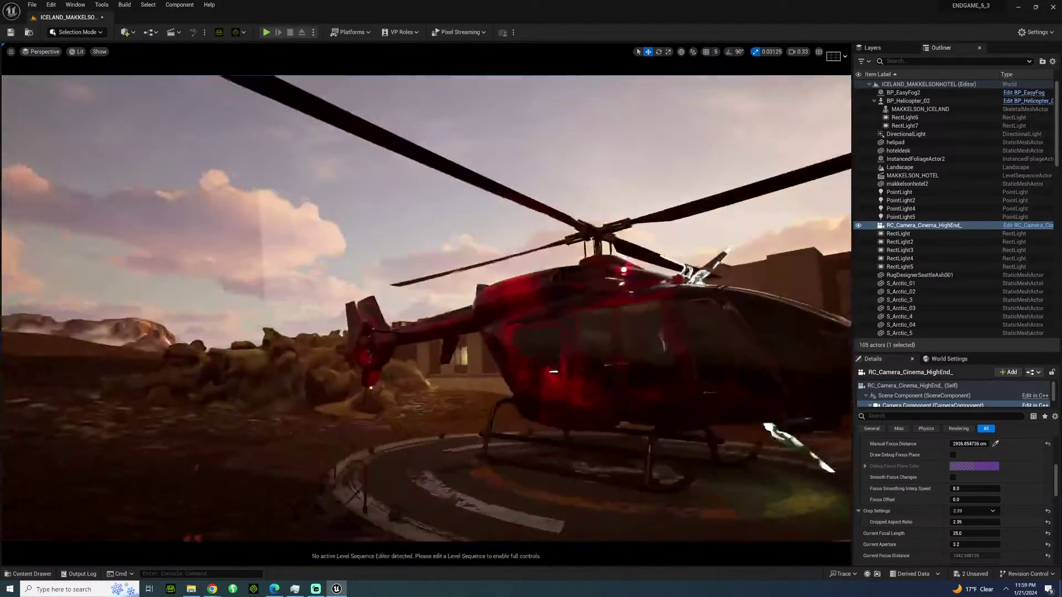
pyautogui.moveTo(426, 308); pyautogui.dragTo(426, 376, button='right')
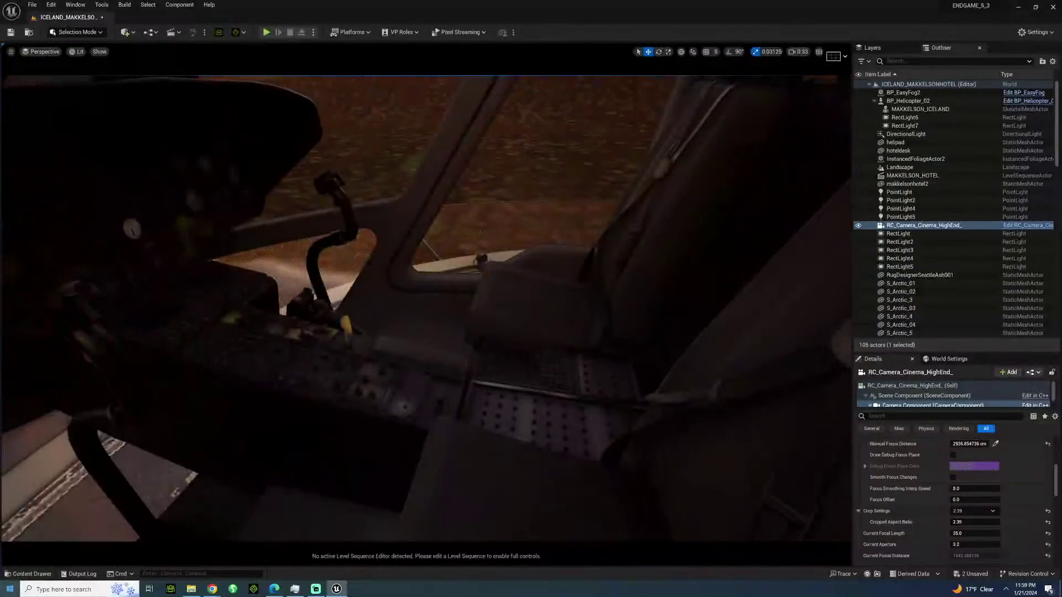
pyautogui.click(30, 574)
pyautogui.scroll(8, 87, 362)
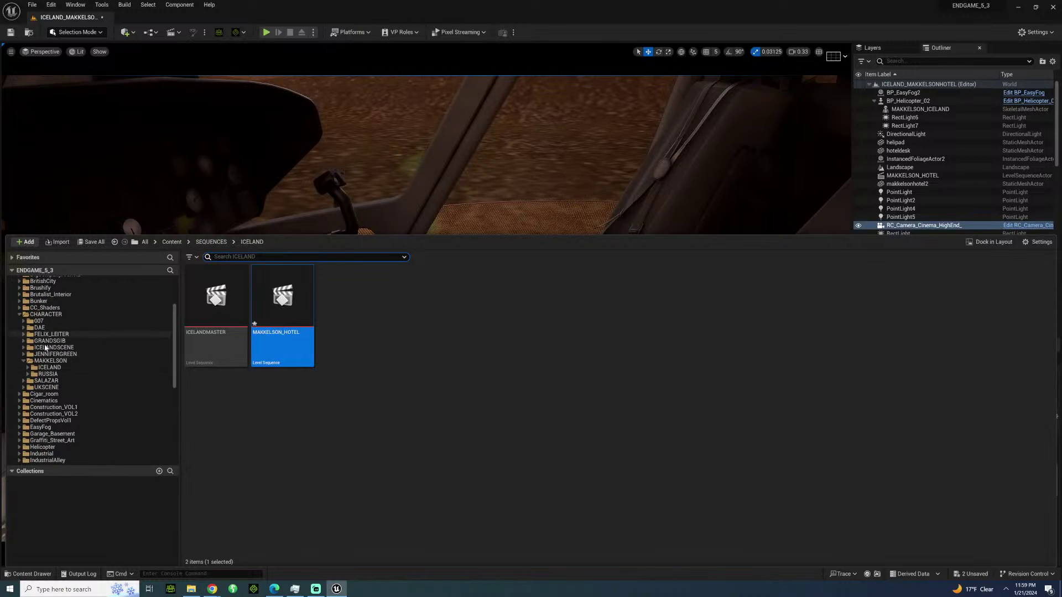
pyautogui.click(47, 387)
pyautogui.click(62, 361)
pyautogui.click(49, 367)
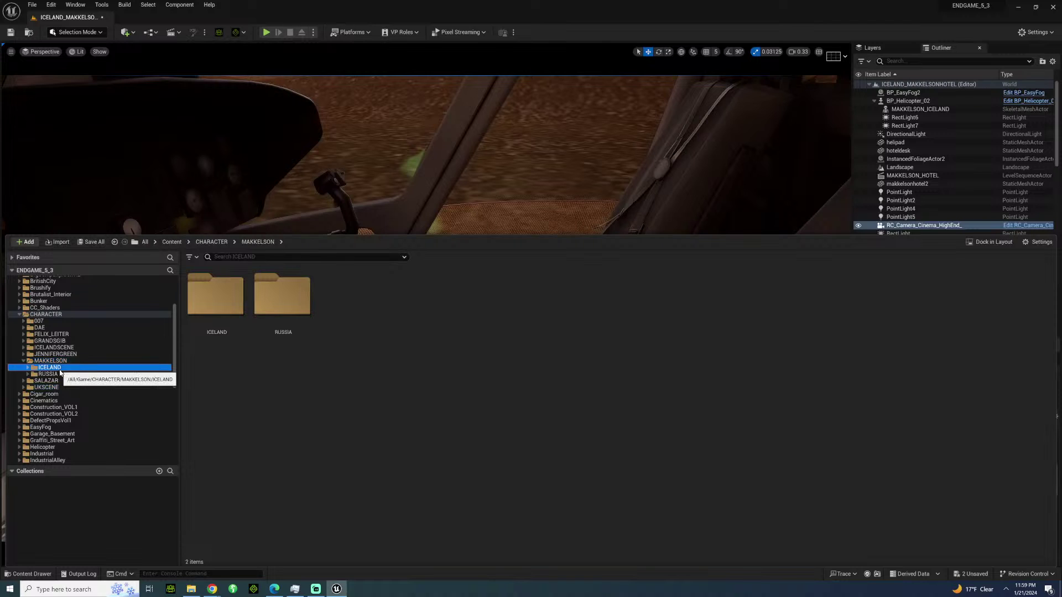
pyautogui.click(46, 315)
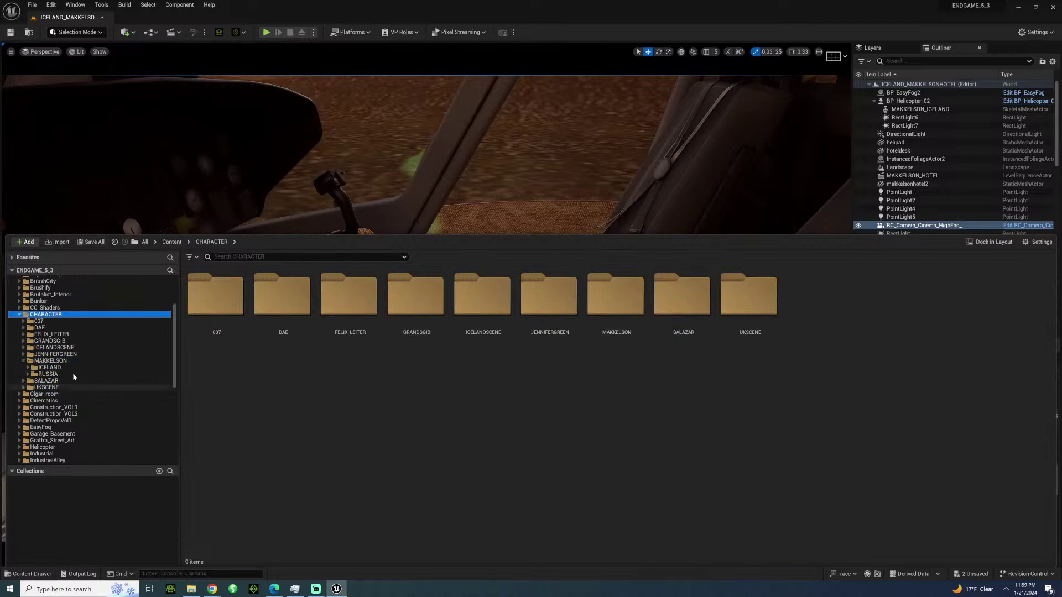
pyautogui.click(46, 348)
pyautogui.click(268, 305)
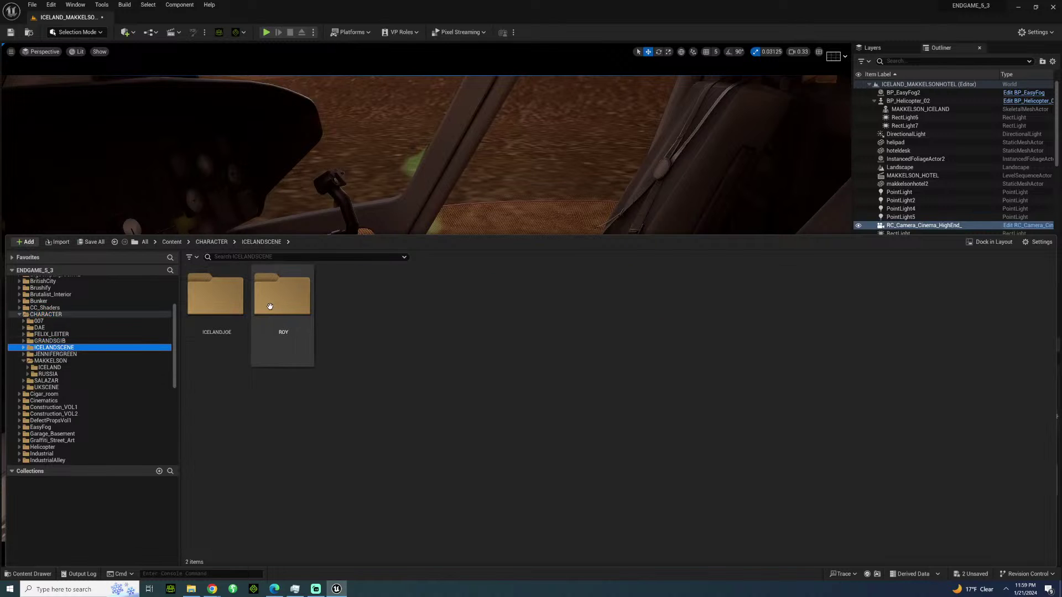
pyautogui.doubleClick(274, 307)
pyautogui.moveTo(420, 298); pyautogui.dragTo(435, 342)
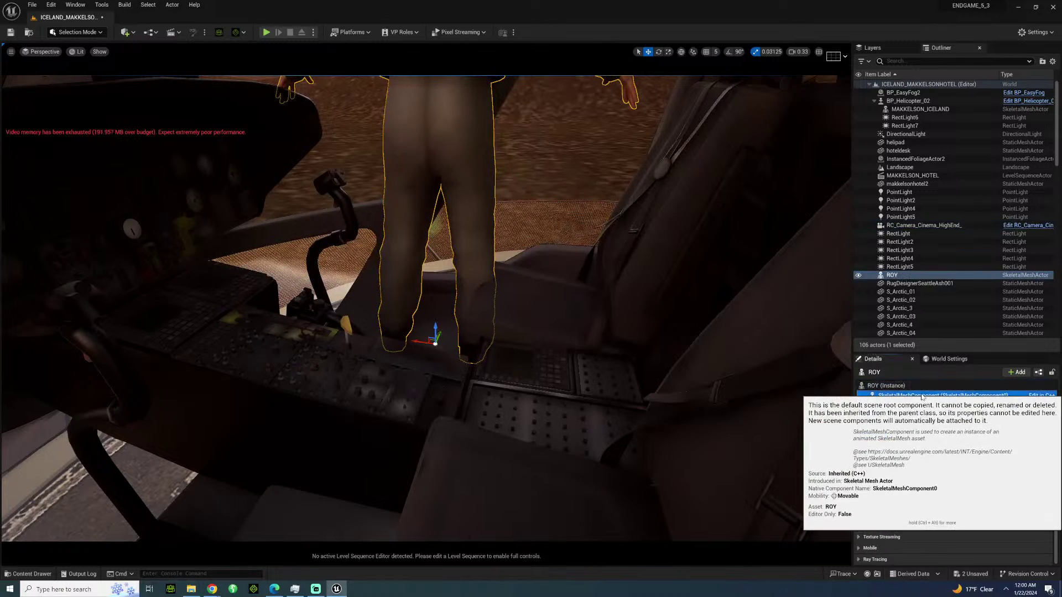
# Set ROY's Animation Mode to Use Animation Asset and assign the ROYHELI_Anim sequence as Anim to Play.
pyautogui.click(940, 396)
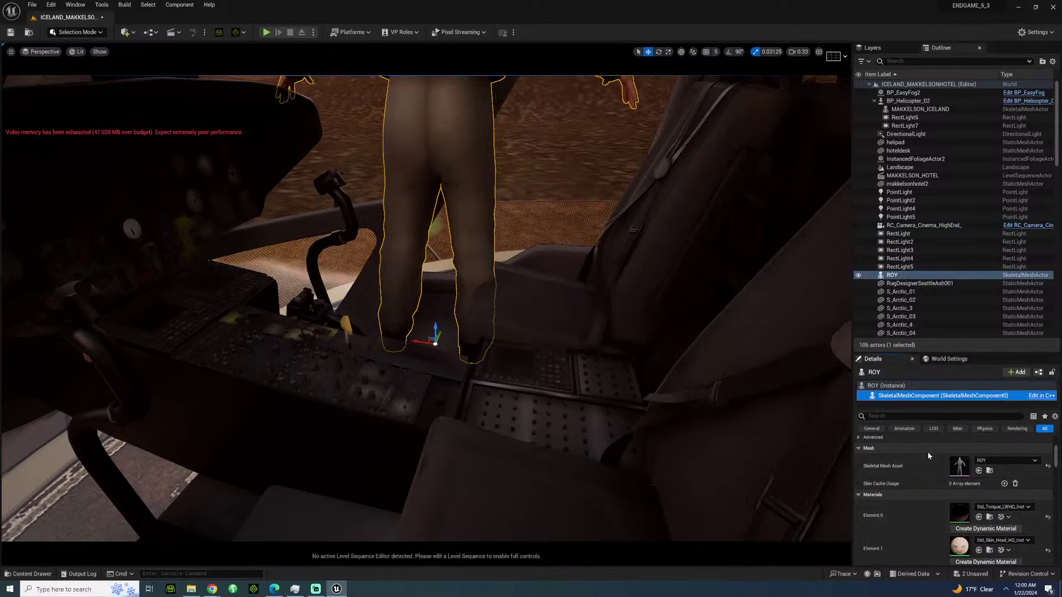
pyautogui.scroll(2, 976, 455)
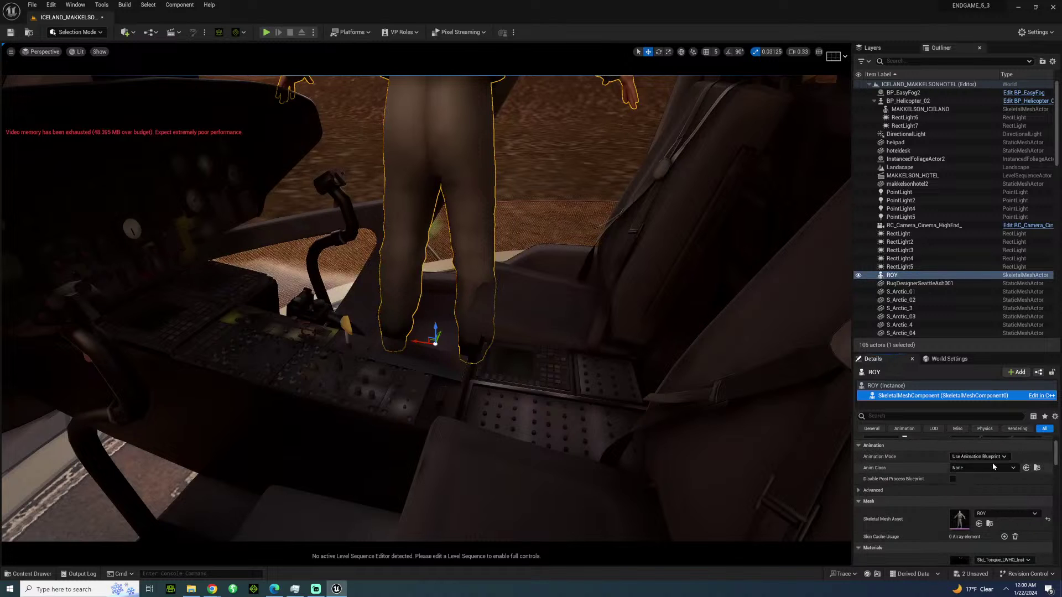
pyautogui.click(987, 468)
pyautogui.click(922, 460)
pyautogui.click(978, 456)
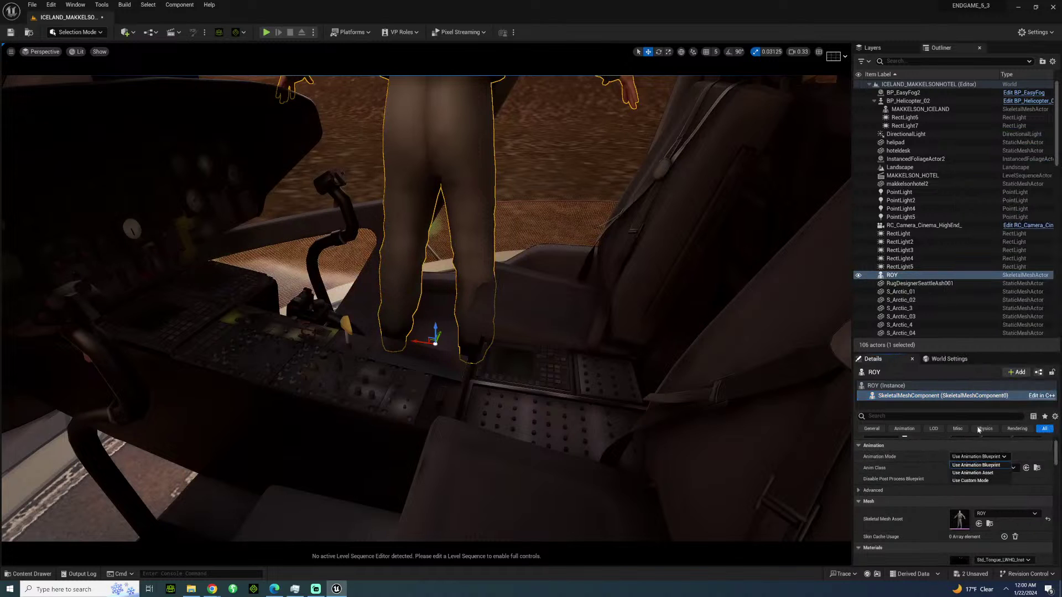
pyautogui.click(976, 473)
pyautogui.click(996, 470)
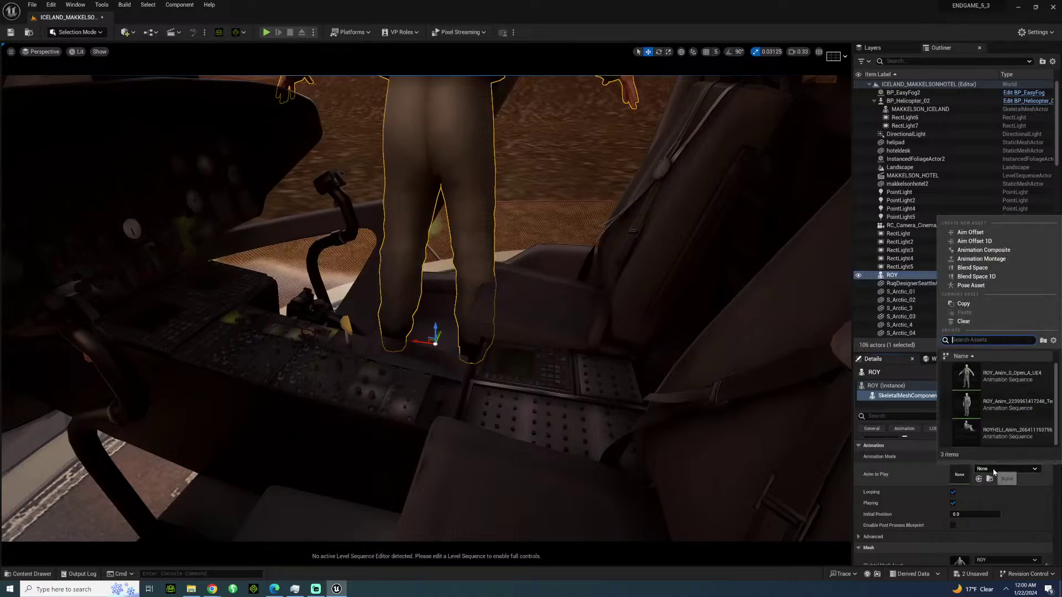
pyautogui.press('Escape')
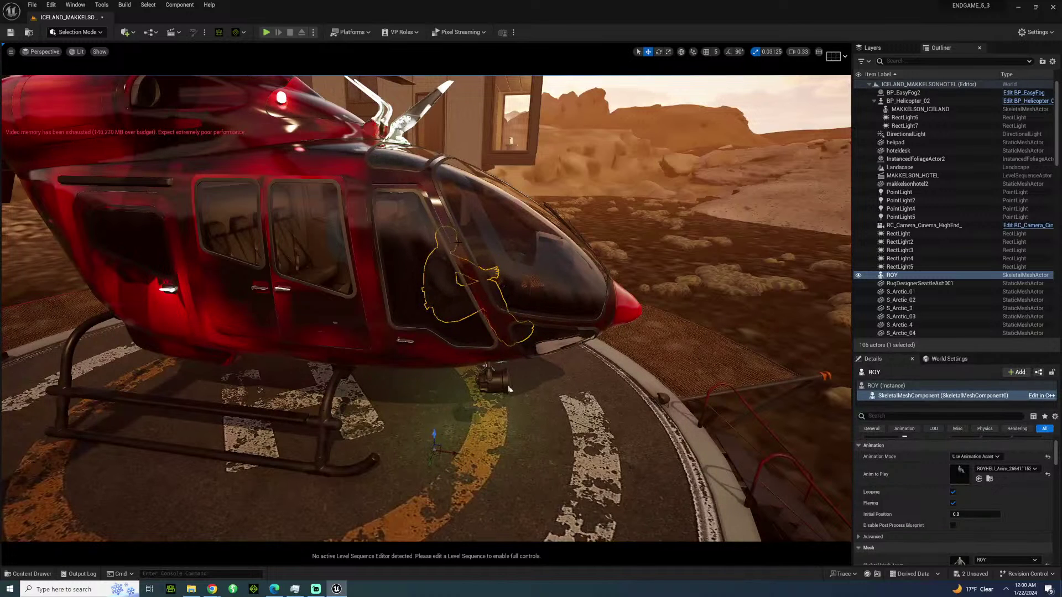
pyautogui.click(510, 389)
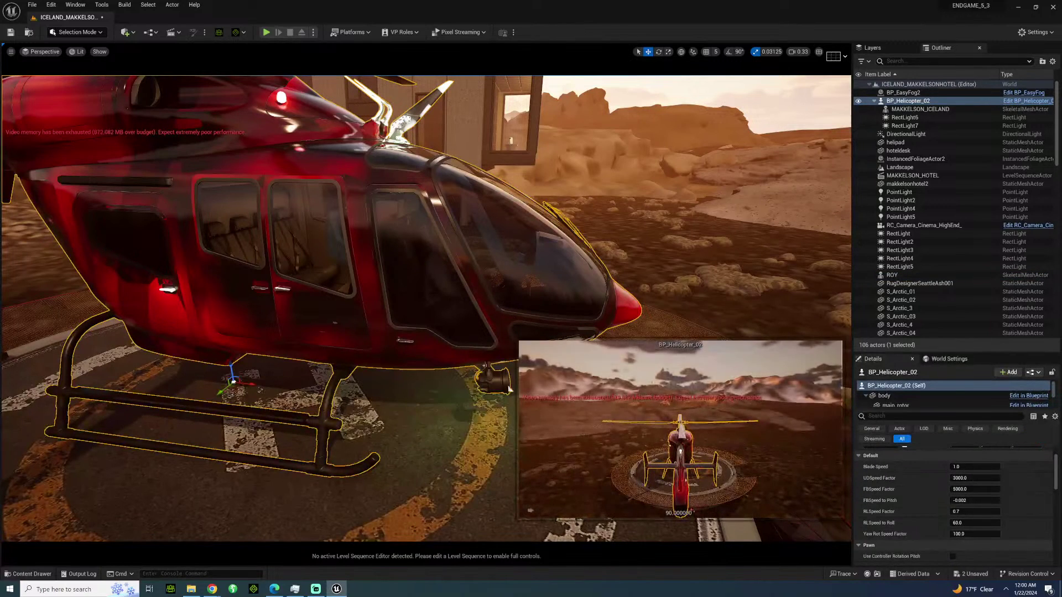
# Attach the ROY actor to BP_Helicopter_02 in the scene hierarchy, with None as the socket.
pyautogui.click(897, 279)
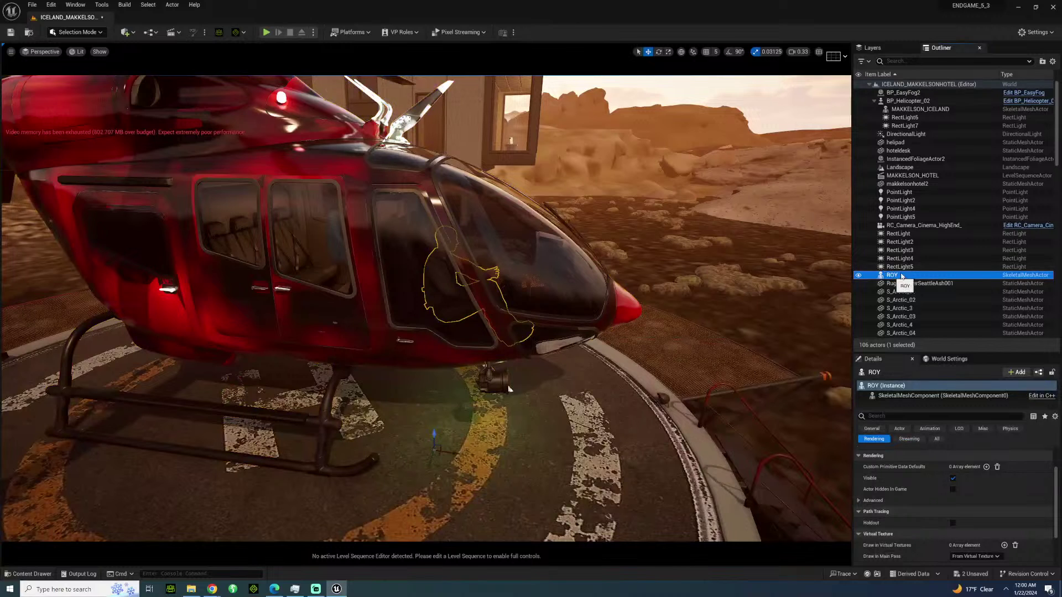
pyautogui.moveTo(907, 103); pyautogui.dragTo(905, 103)
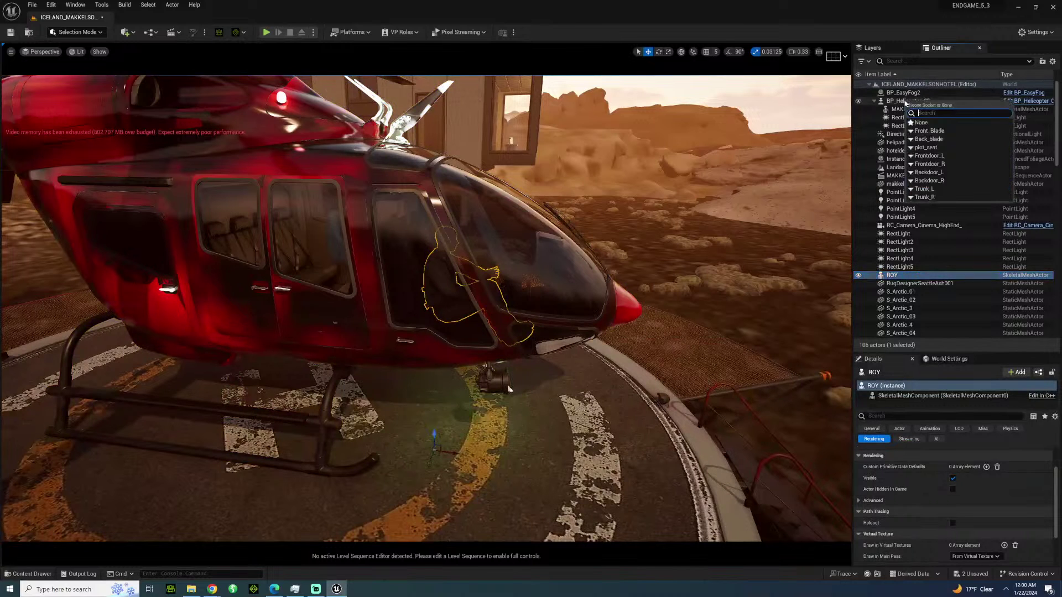
pyautogui.click(920, 123)
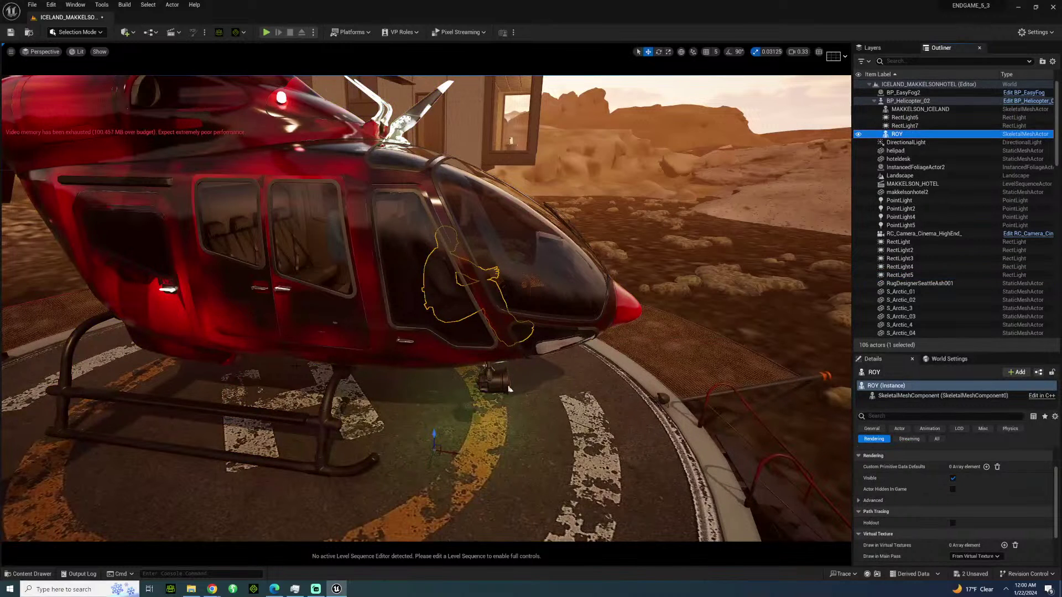
# Open the MAKKELSON_HOTEL level sequence from the SEQUENCES ICELAND folder and save all changes.
pyautogui.click(31, 574)
pyautogui.scroll(-3, 83, 382)
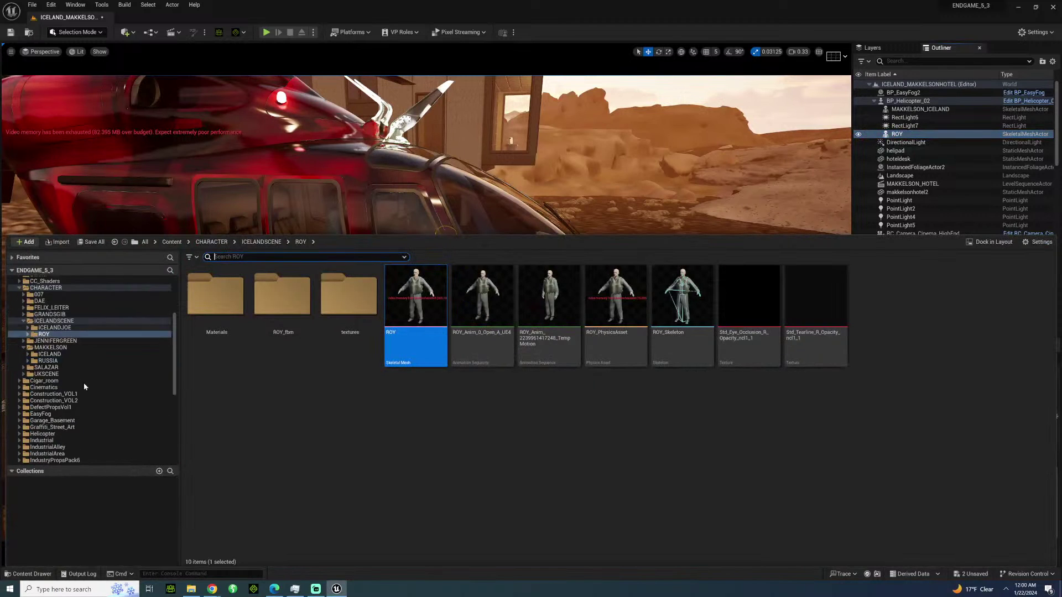
pyautogui.scroll(-3, 86, 391)
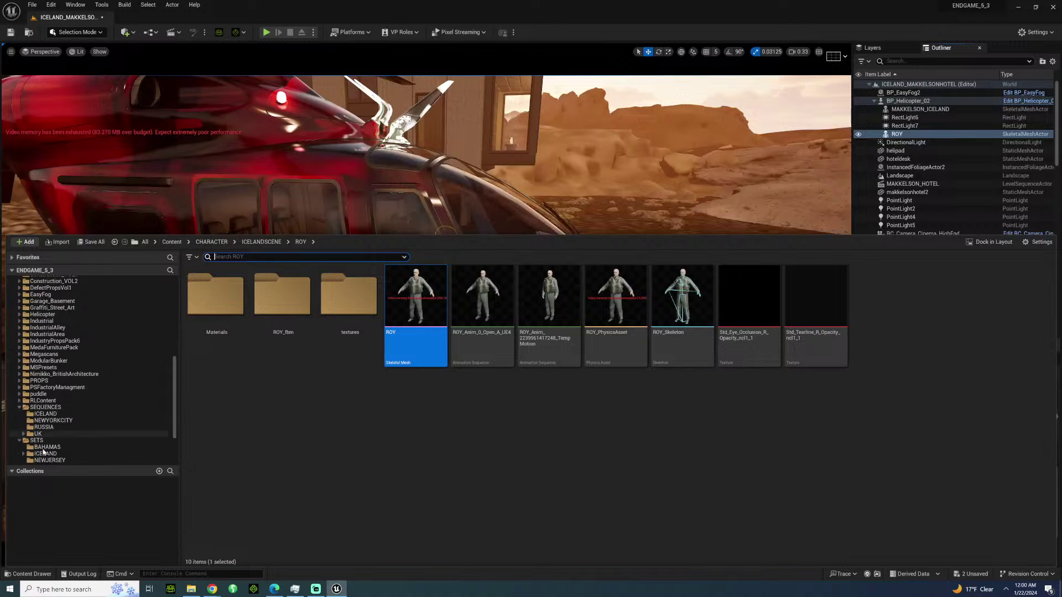
pyautogui.click(44, 414)
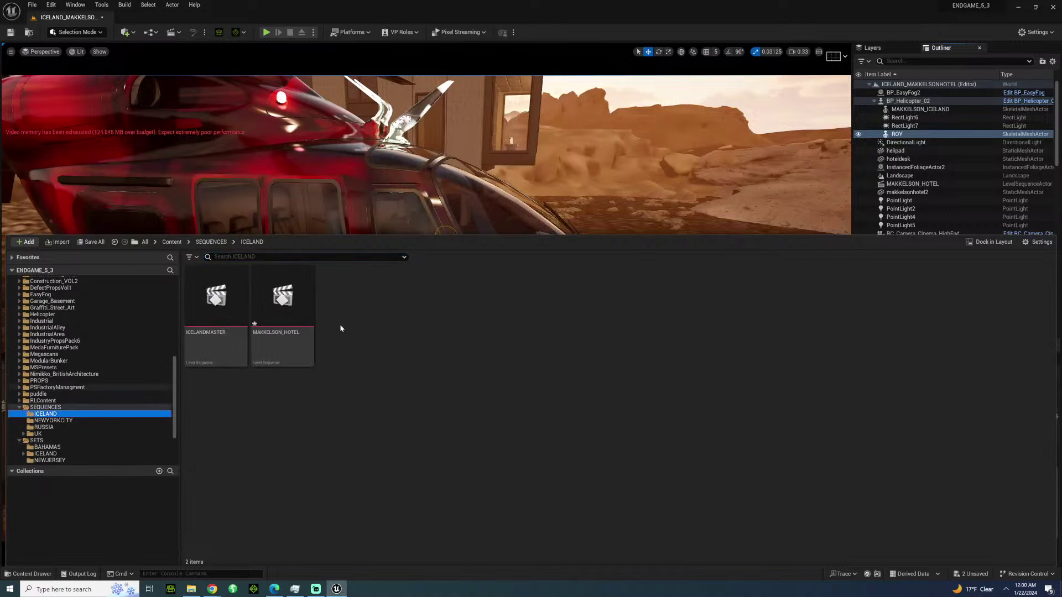
pyautogui.doubleClick(284, 293)
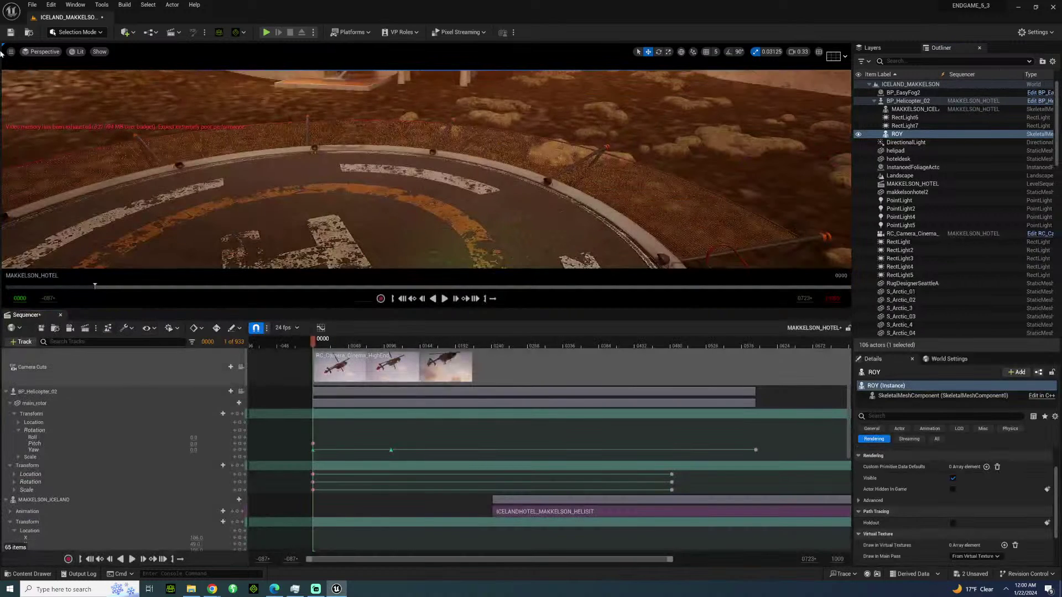
pyautogui.click(32, 5)
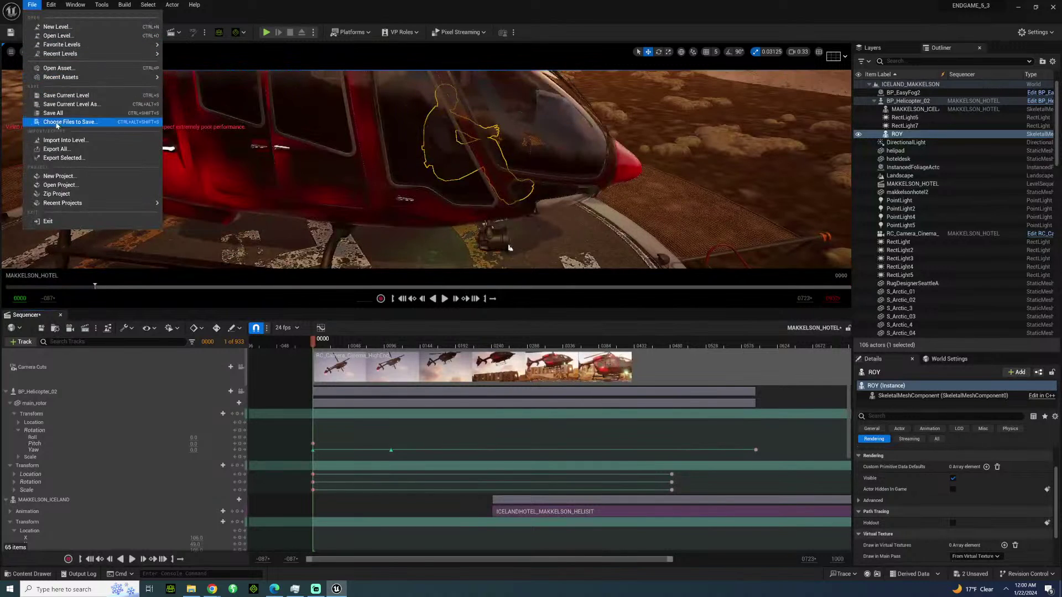
pyautogui.click(64, 113)
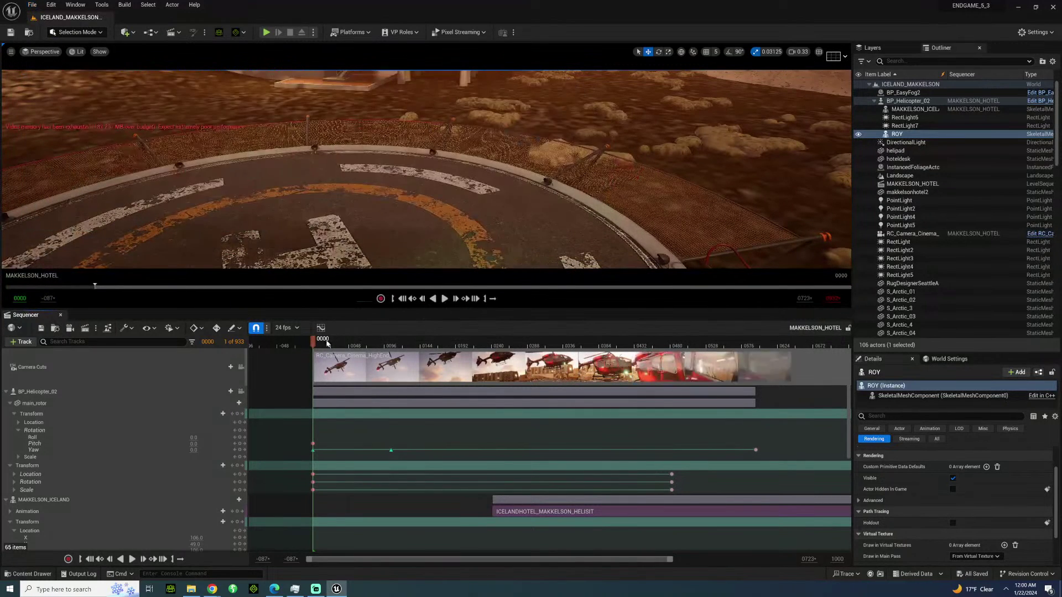
# Play the sequence from frame 146 through the camera cuts view to check the pilot in the landing helicopter.
pyautogui.click(422, 341)
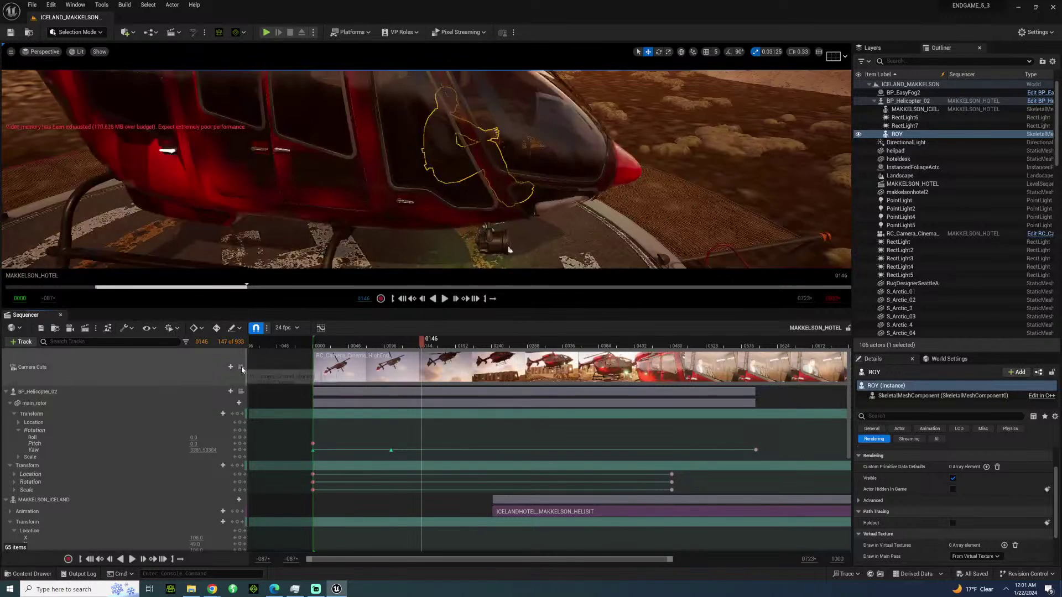
pyautogui.click(241, 367)
pyautogui.press('space')
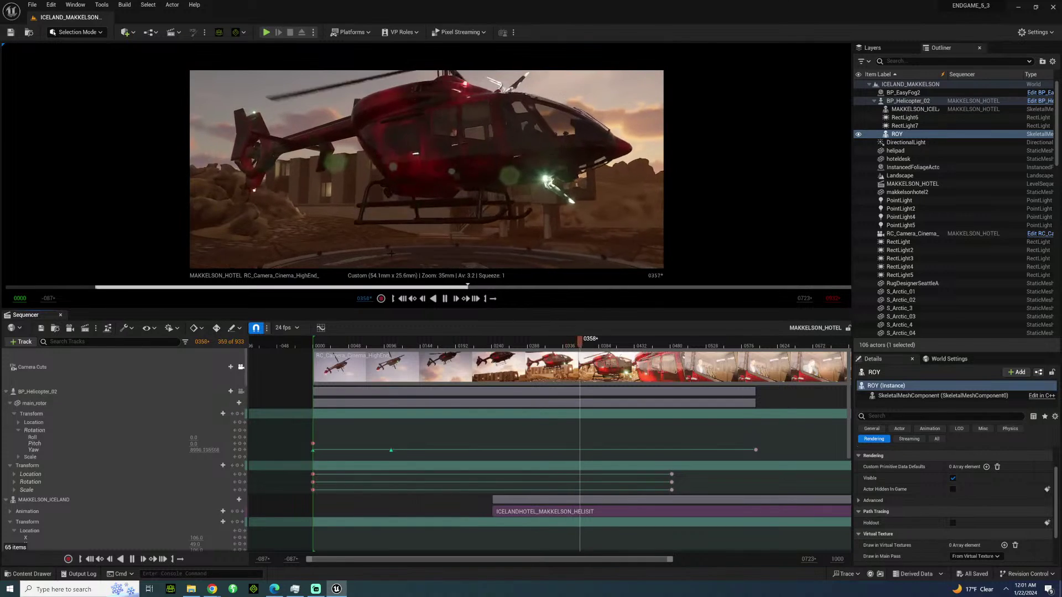
pyautogui.click(548, 181)
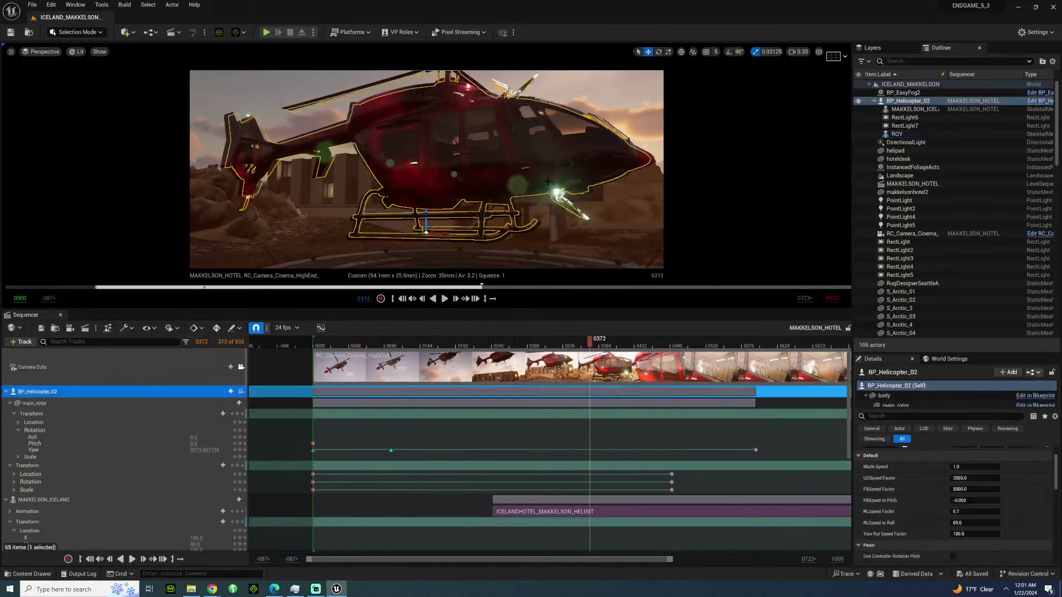
# Replay the landing from near its start with the helicopter deselected, up to the approach to its side.
pyautogui.click(230, 391)
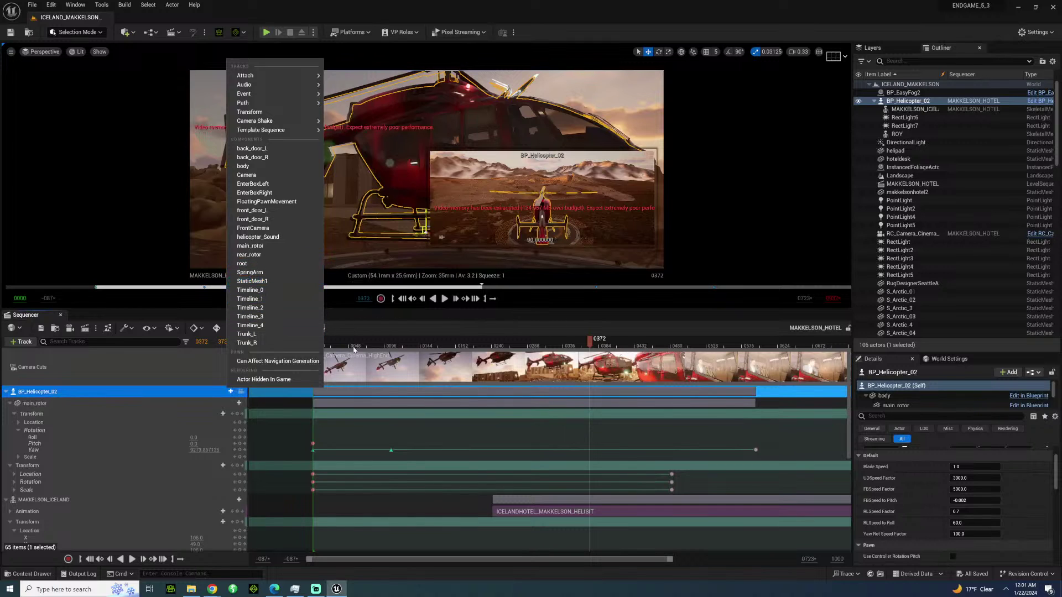
pyautogui.click(348, 349)
pyautogui.click(349, 345)
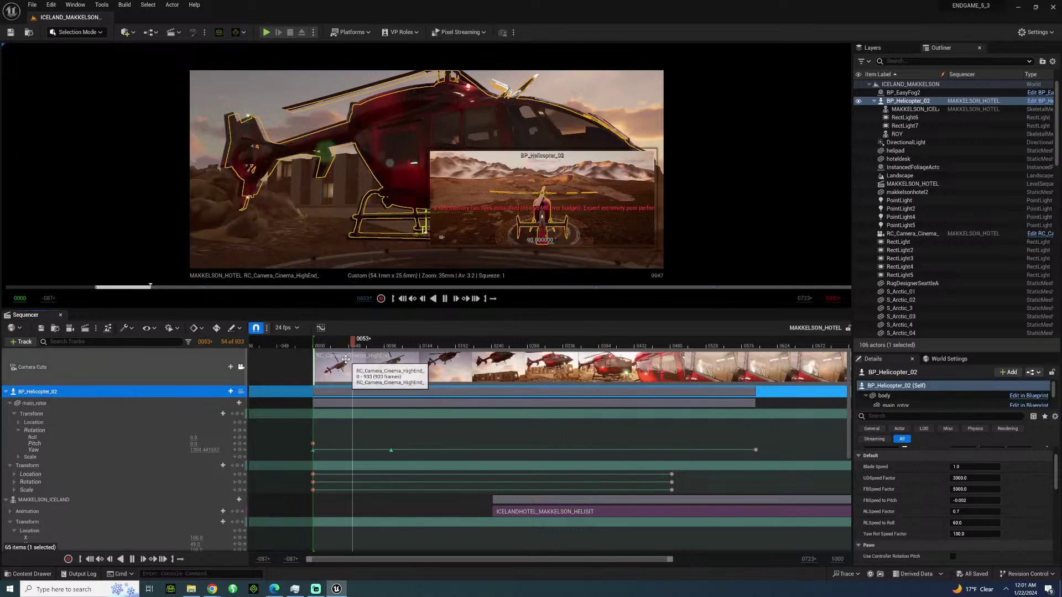
pyautogui.press('space')
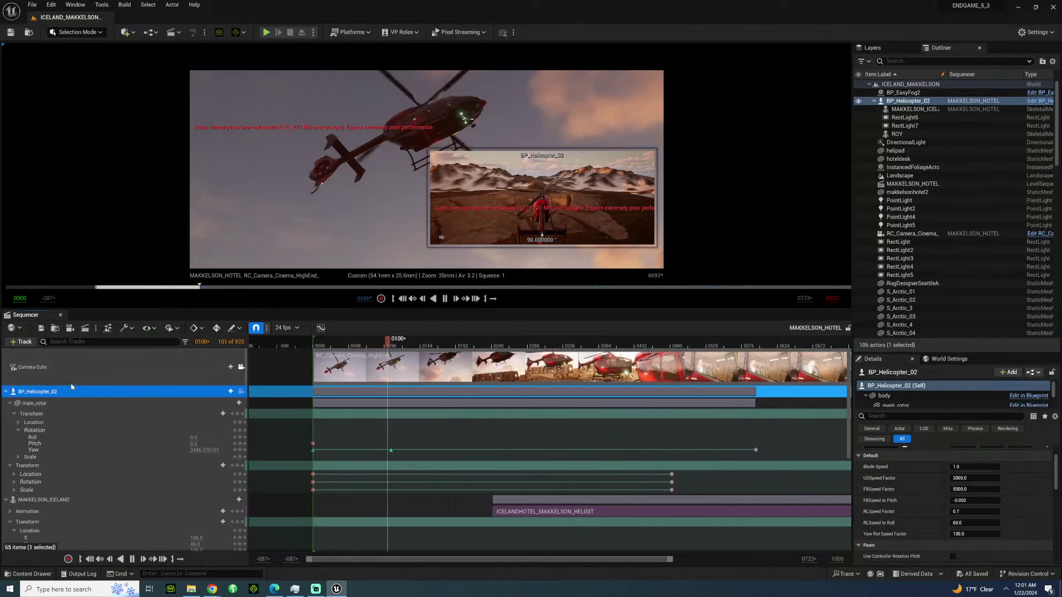
pyautogui.press('space')
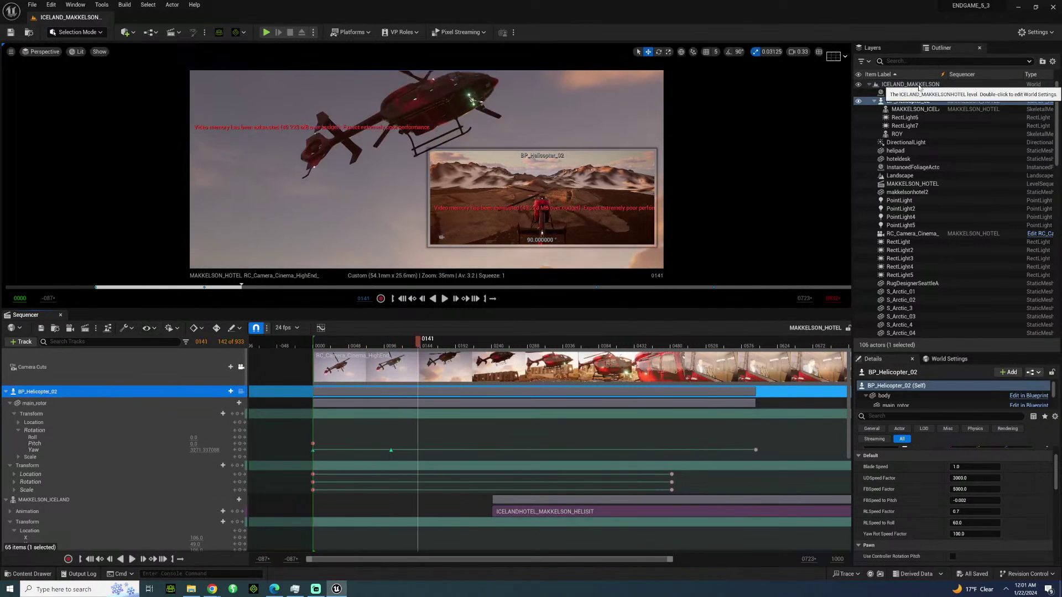
pyautogui.click(914, 87)
pyautogui.press('space')
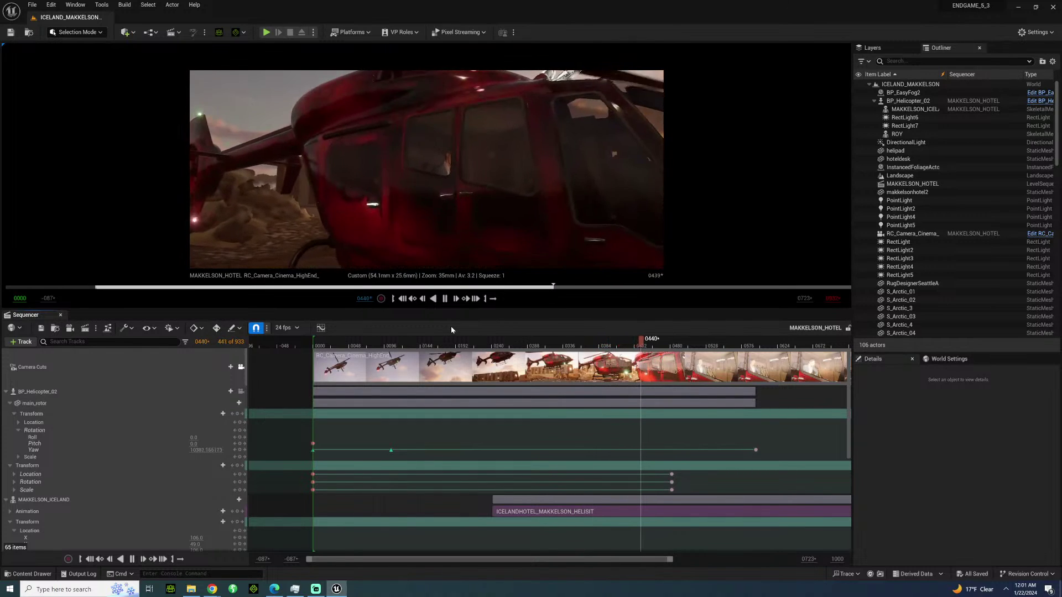
pyautogui.press('space')
# At the cinema camera's frame 542 key, set Yaw to 270 and Location X to 13, and adjust its Z height to frame the passenger.
pyautogui.scroll(-1, 615, 458)
pyautogui.scroll(-5, 616, 458)
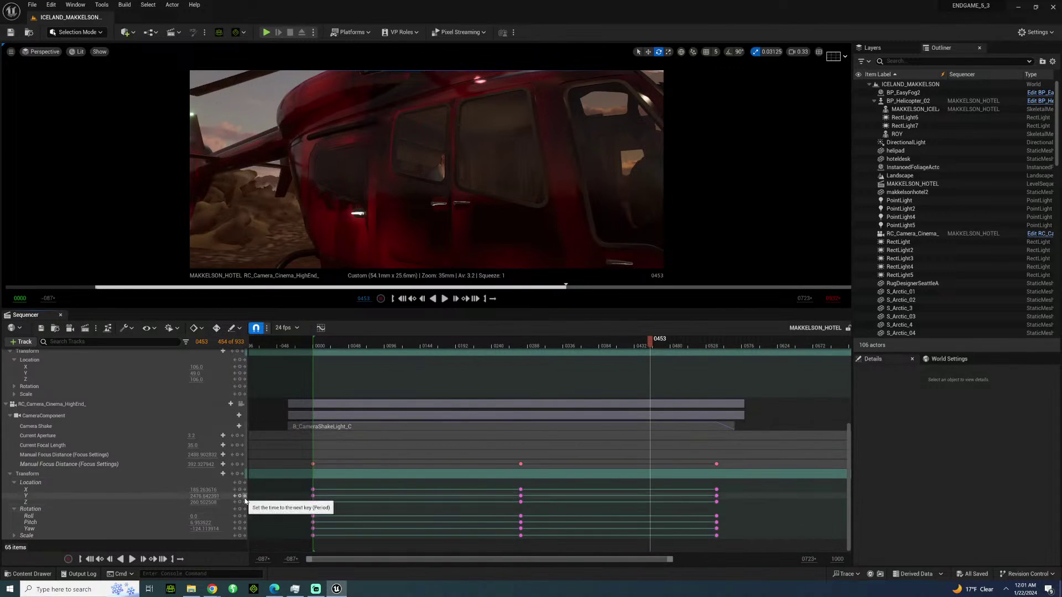
pyautogui.click(245, 501)
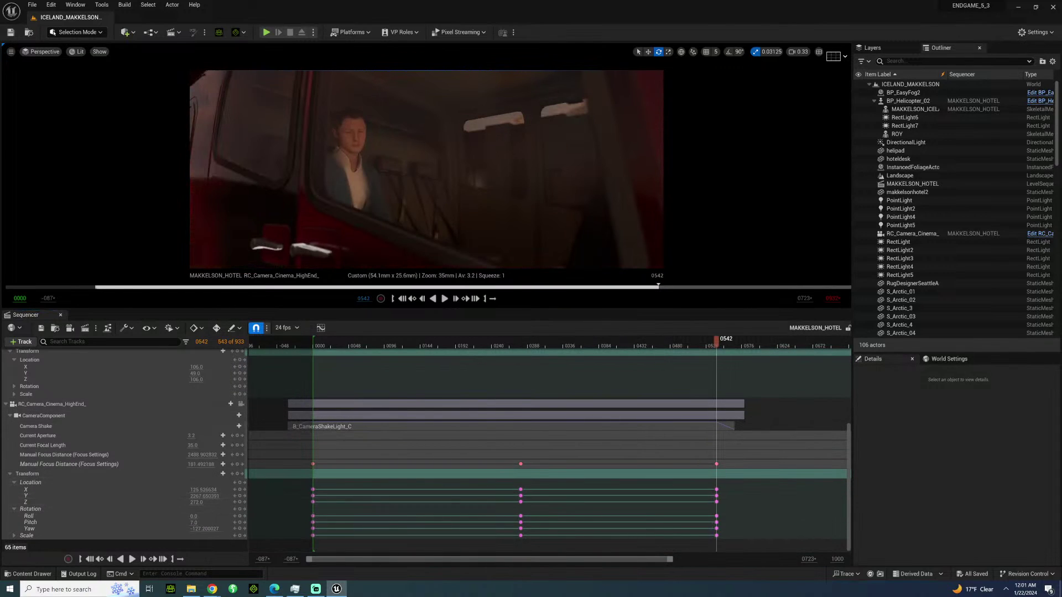
pyautogui.click(202, 528)
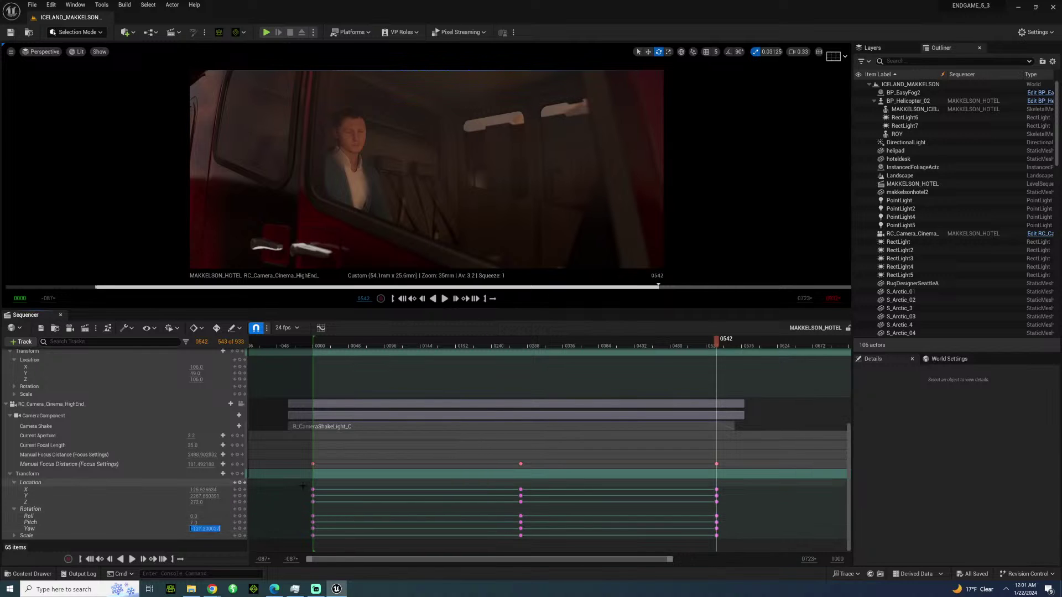
pyautogui.press('Return')
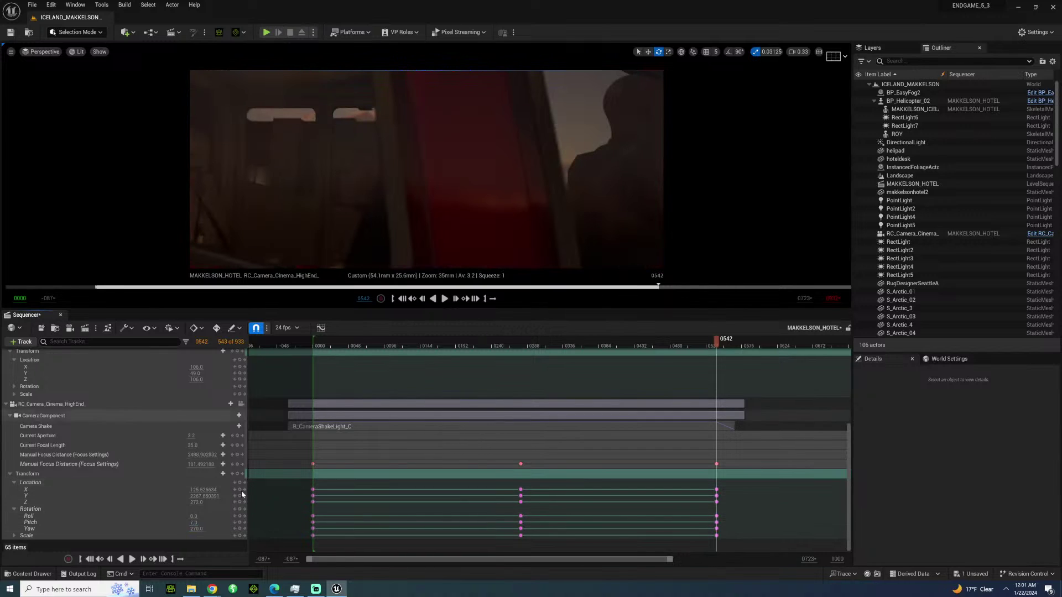
pyautogui.click(196, 489)
pyautogui.write('119')
pyautogui.press('Return')
pyautogui.moveTo(210, 490)
pyautogui.mouseDown()
pyautogui.moveTo(135, 491)
pyautogui.moveTo(218, 501)
pyautogui.mouseUp()
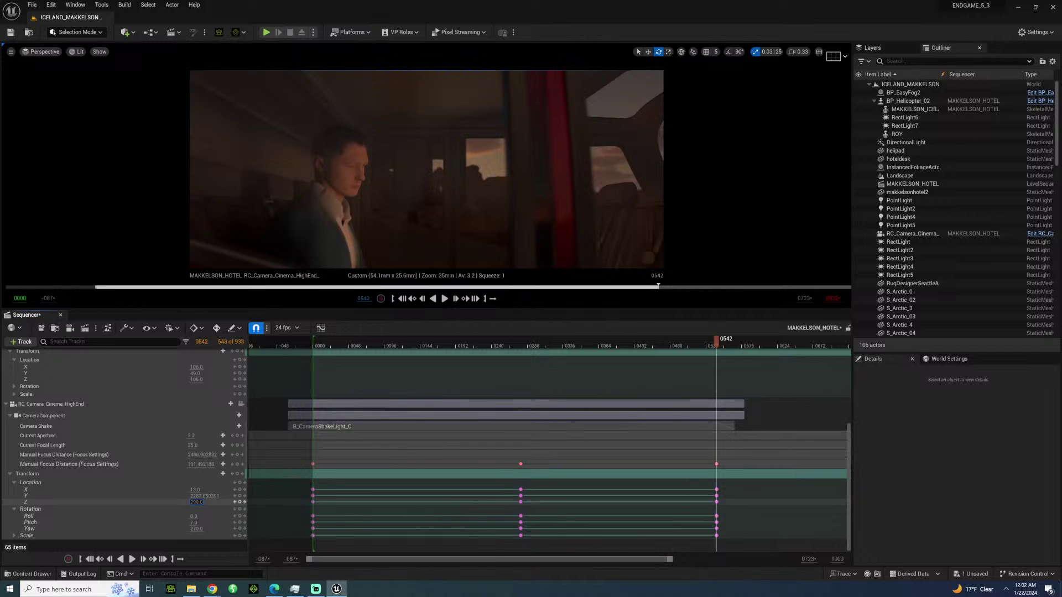
pyautogui.moveTo(218, 501); pyautogui.dragTo(216, 501)
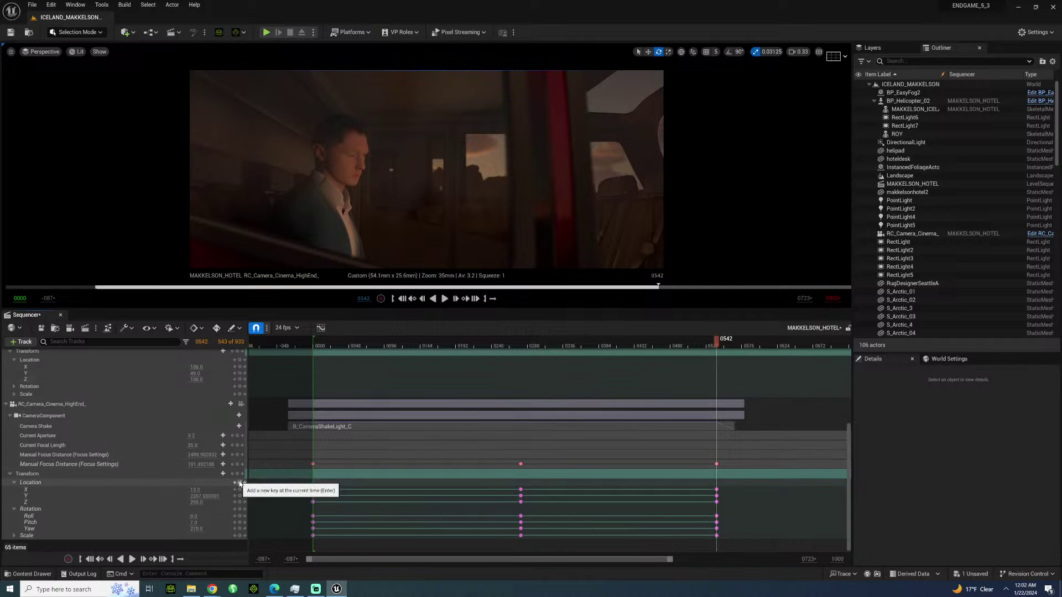
# Play the sequence through the middle camera key and stop at frame 328 to check the camera's turn.
pyautogui.click(488, 346)
pyautogui.press('space')
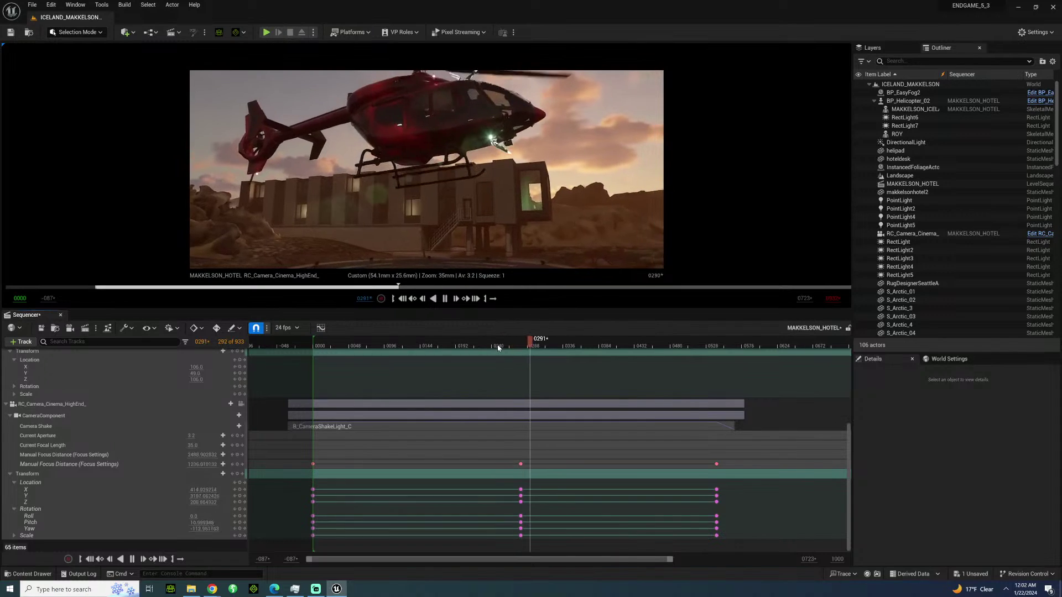
pyautogui.press('space')
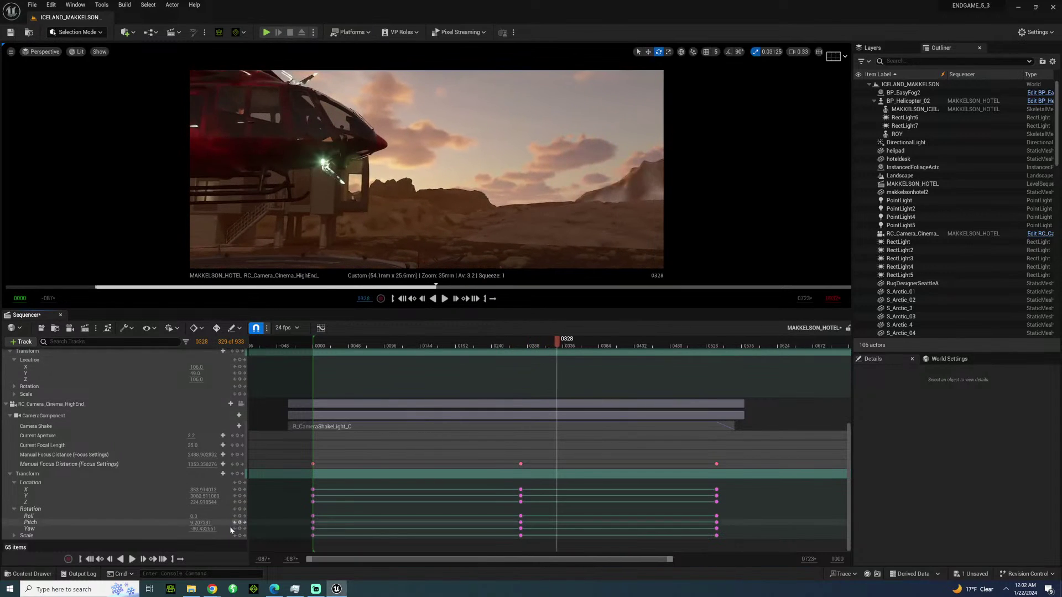
# Set the camera's Yaw to 245 at the frame 0 key and update its Yaw at the frame 279 key.
pyautogui.click(240, 532)
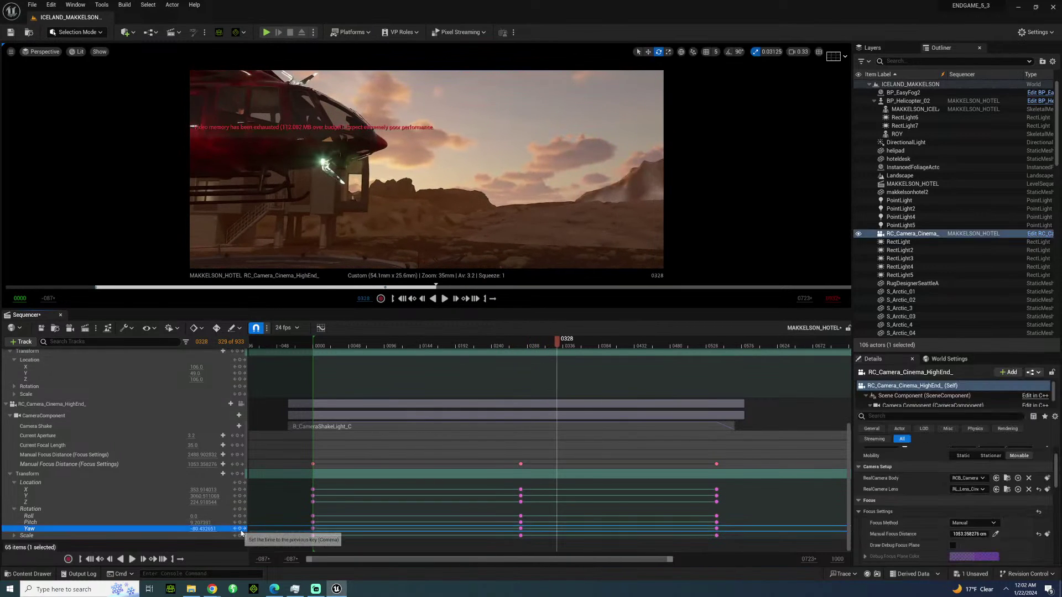
pyautogui.click(235, 530)
pyautogui.click(235, 530)
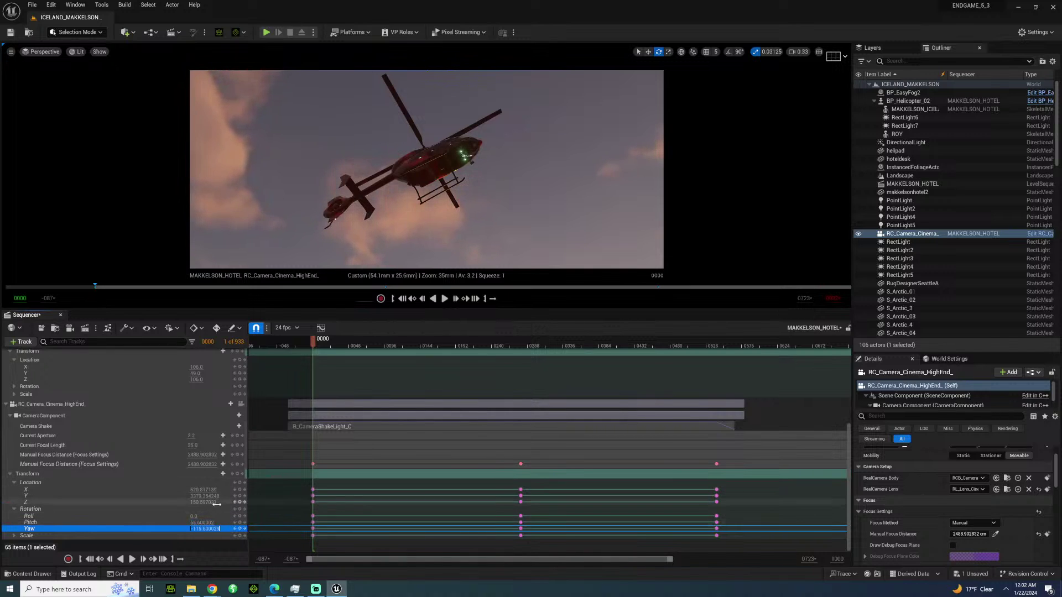
pyautogui.write('245')
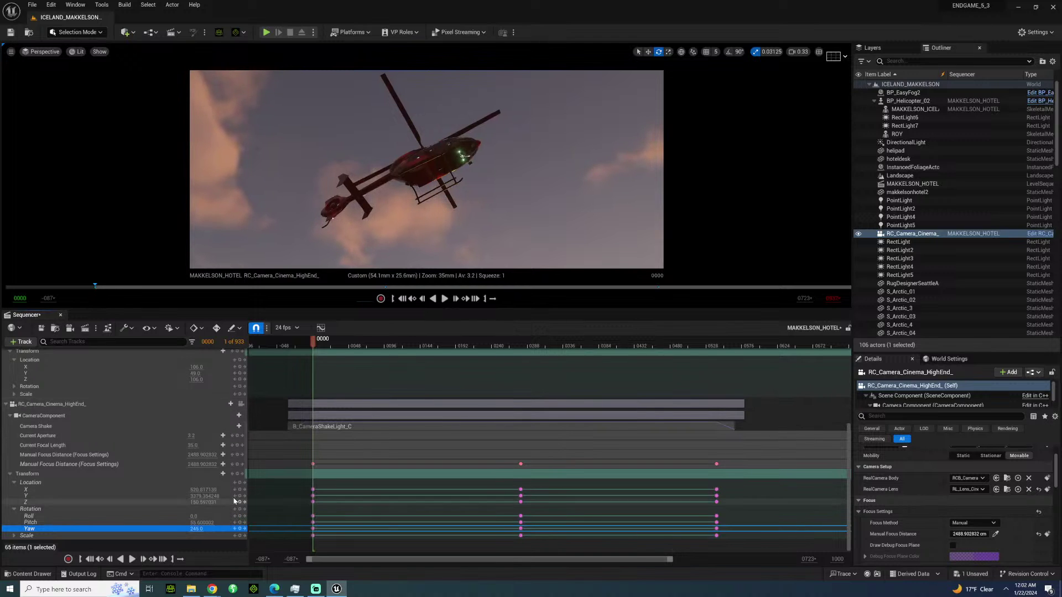
pyautogui.press('Return')
pyautogui.click(245, 528)
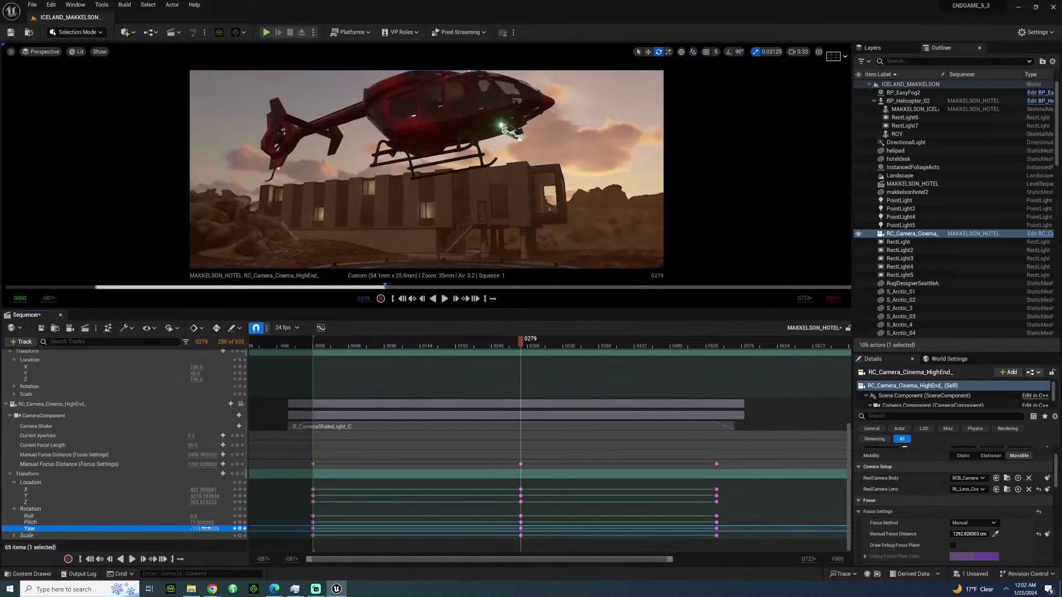
pyautogui.press('Return')
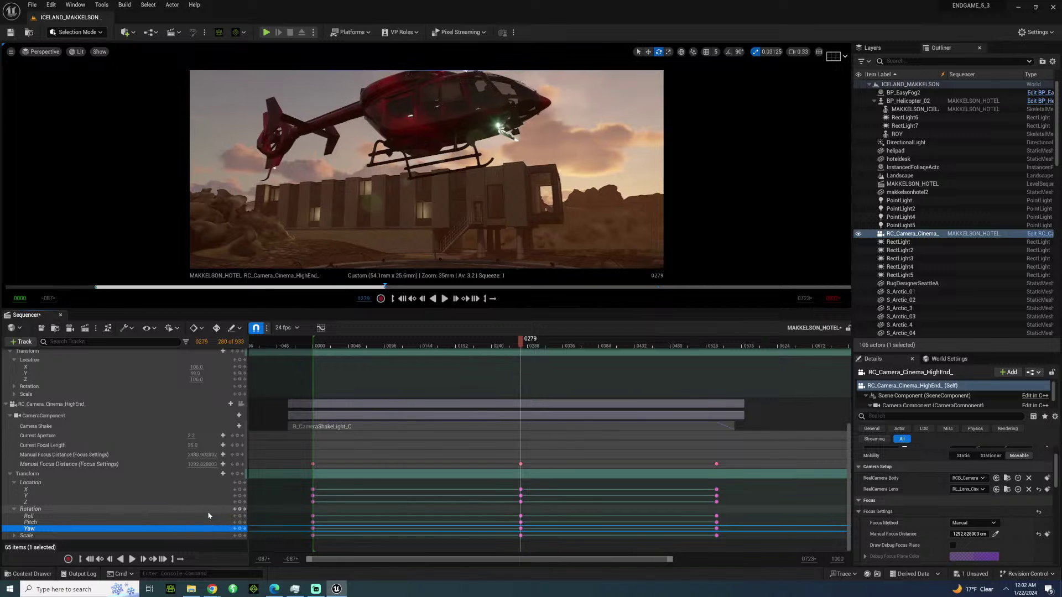
# Set the camera's Yaw to 252.5 and shift its X and Y location at the frame 279 key, checking the move by playback.
pyautogui.press('space')
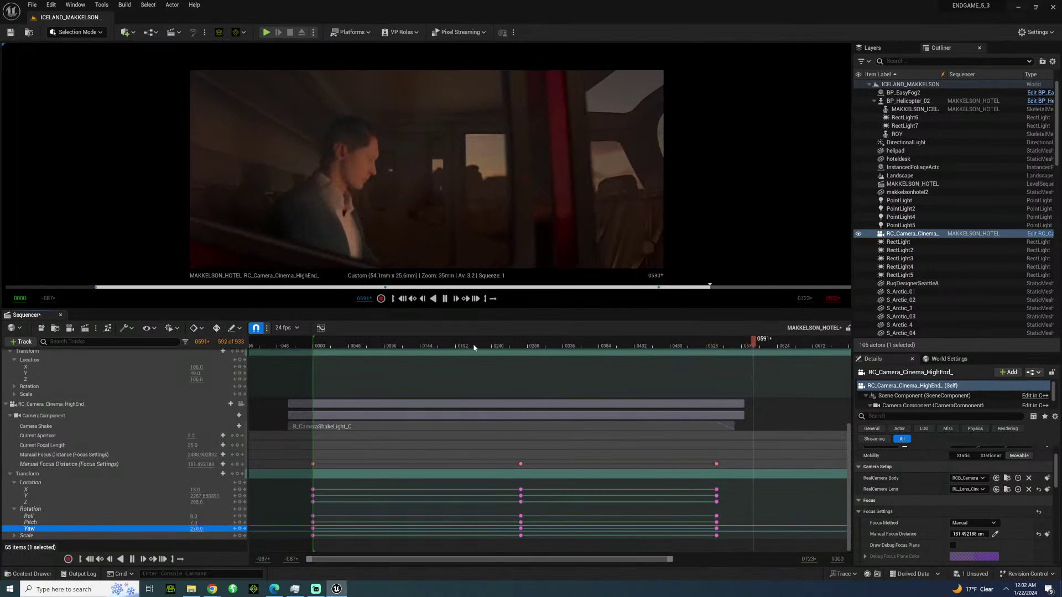
pyautogui.click(500, 347)
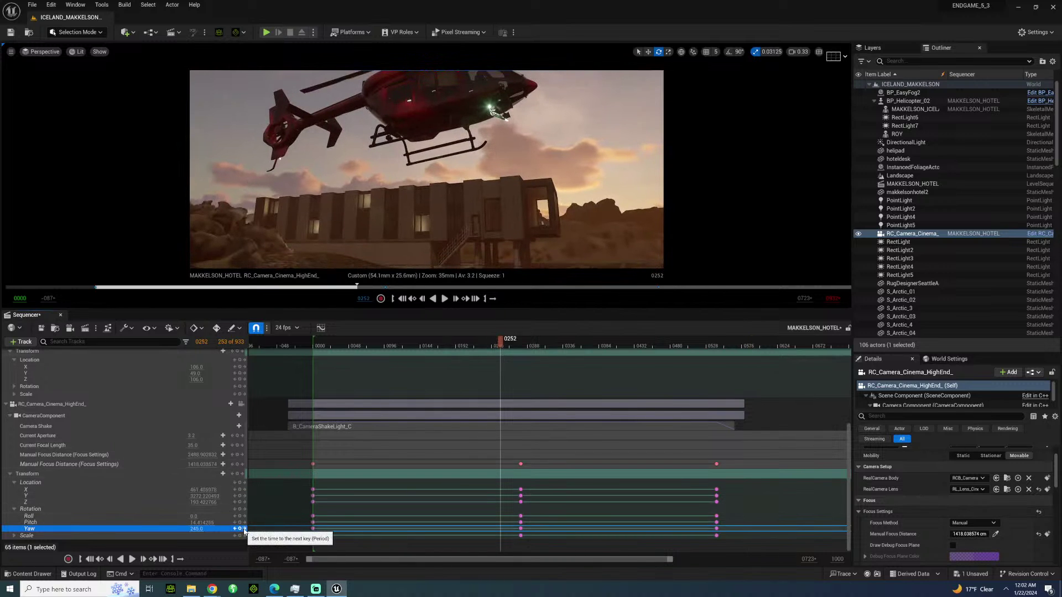
pyautogui.click(244, 530)
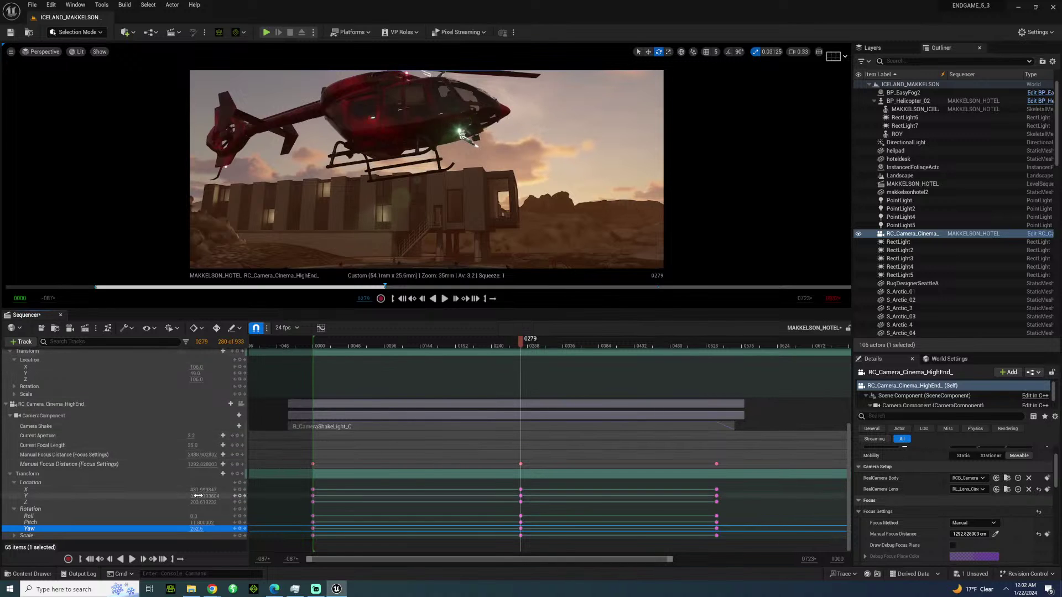
pyautogui.moveTo(202, 496); pyautogui.dragTo(196, 490)
pyautogui.press('space')
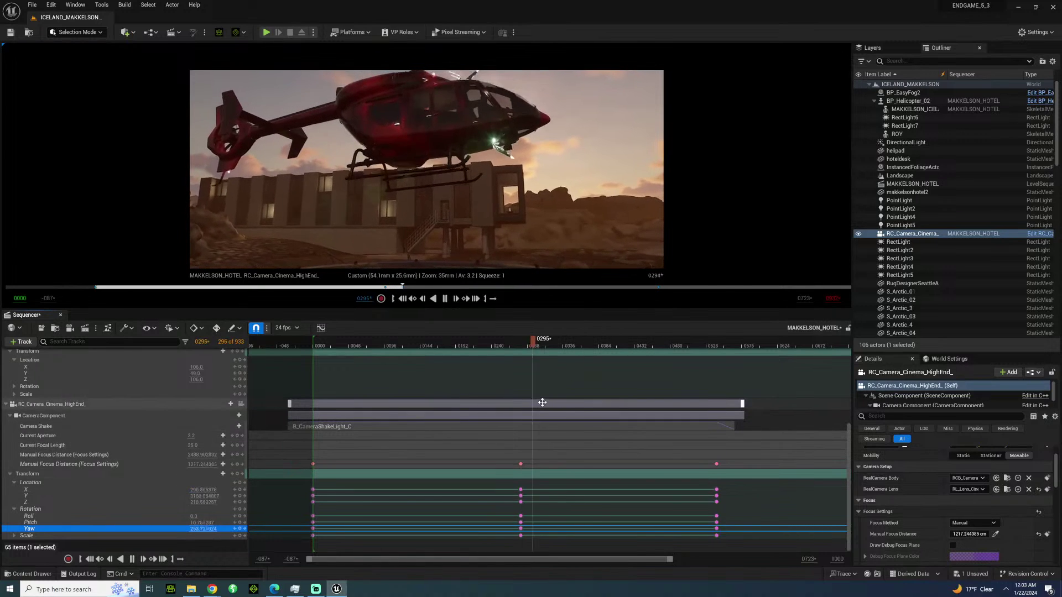
pyautogui.click(326, 344)
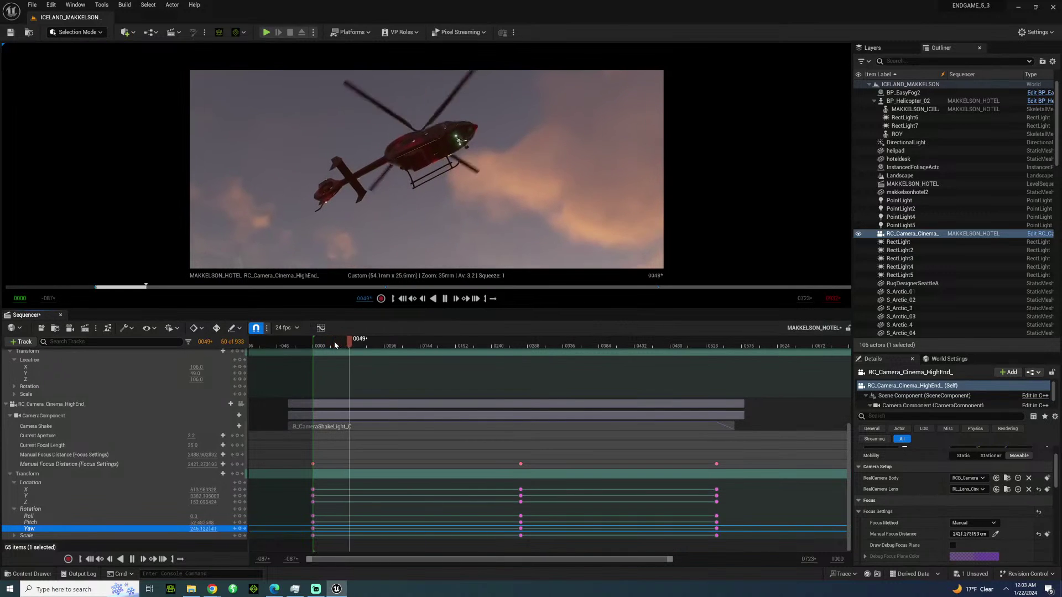
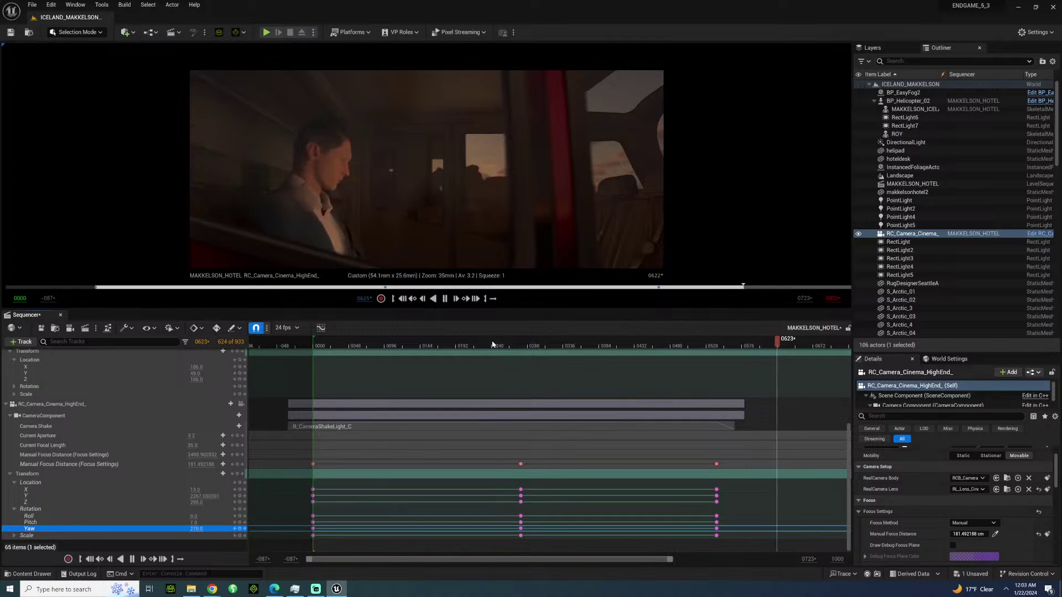
pyautogui.click(354, 342)
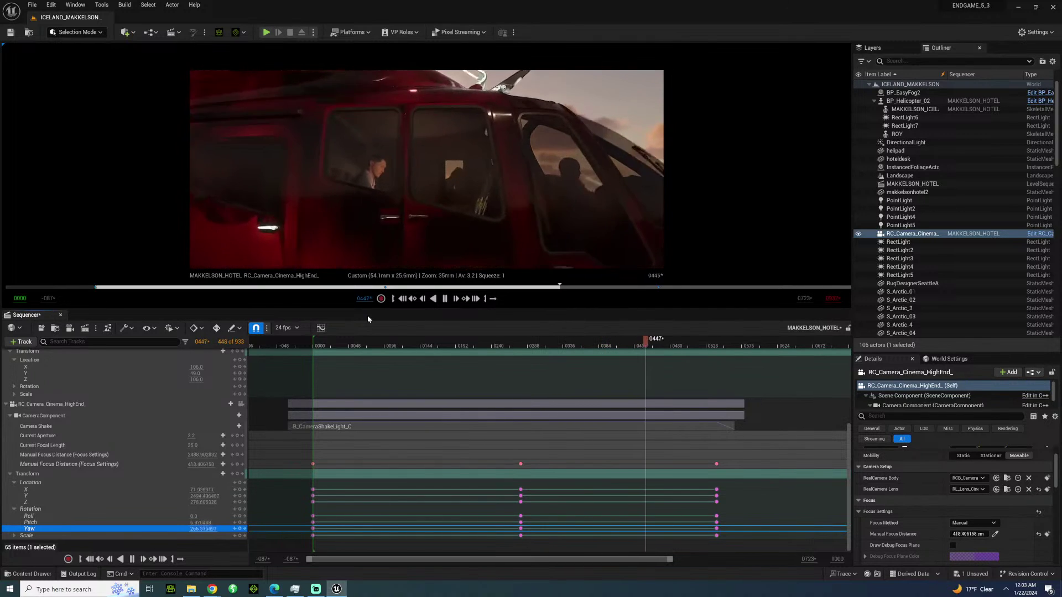
pyautogui.press('space')
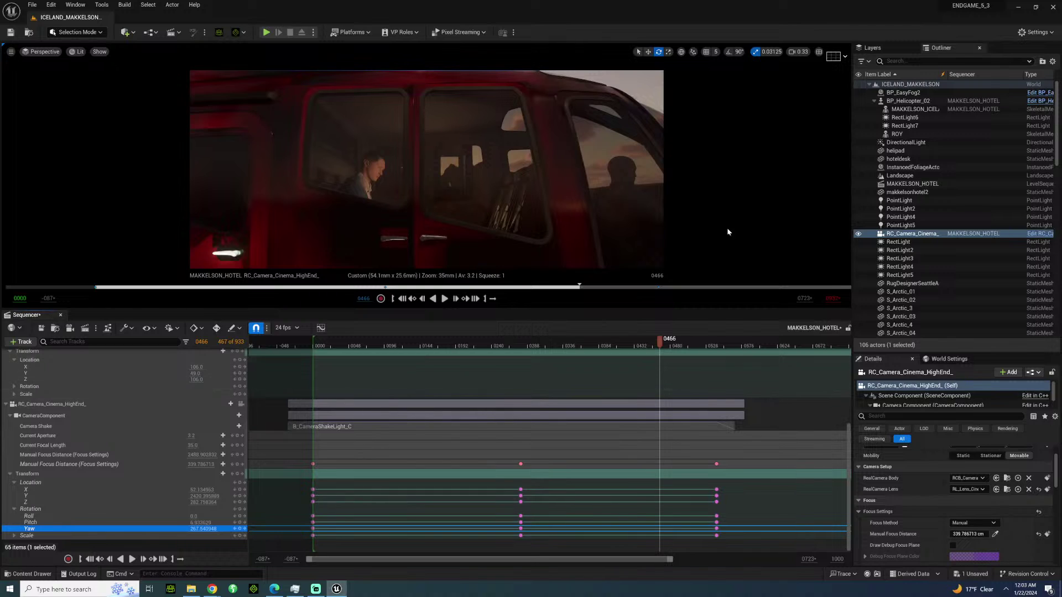
pyautogui.click(905, 128)
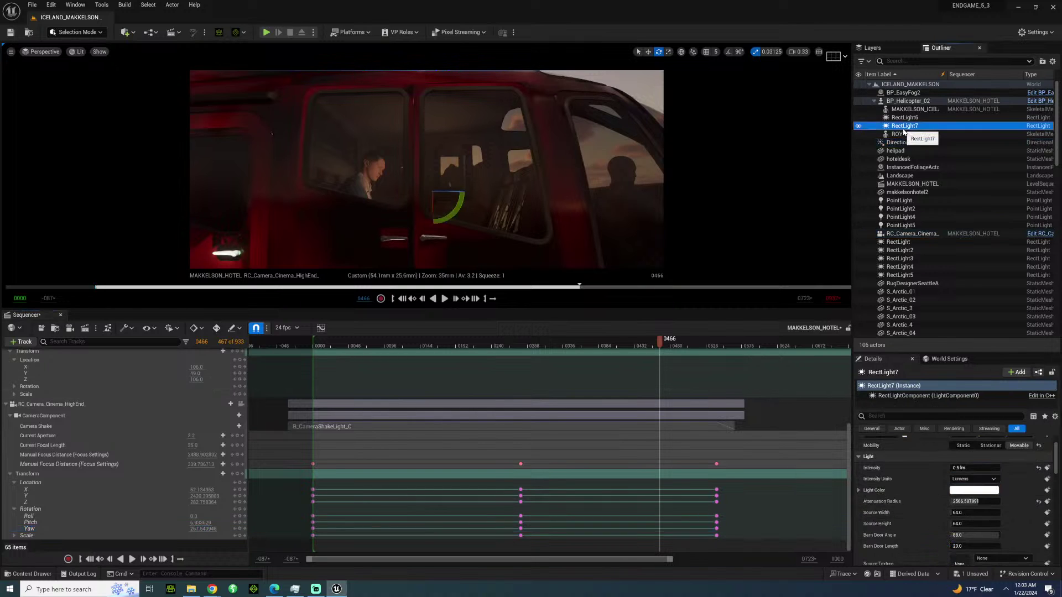
pyautogui.click(896, 134)
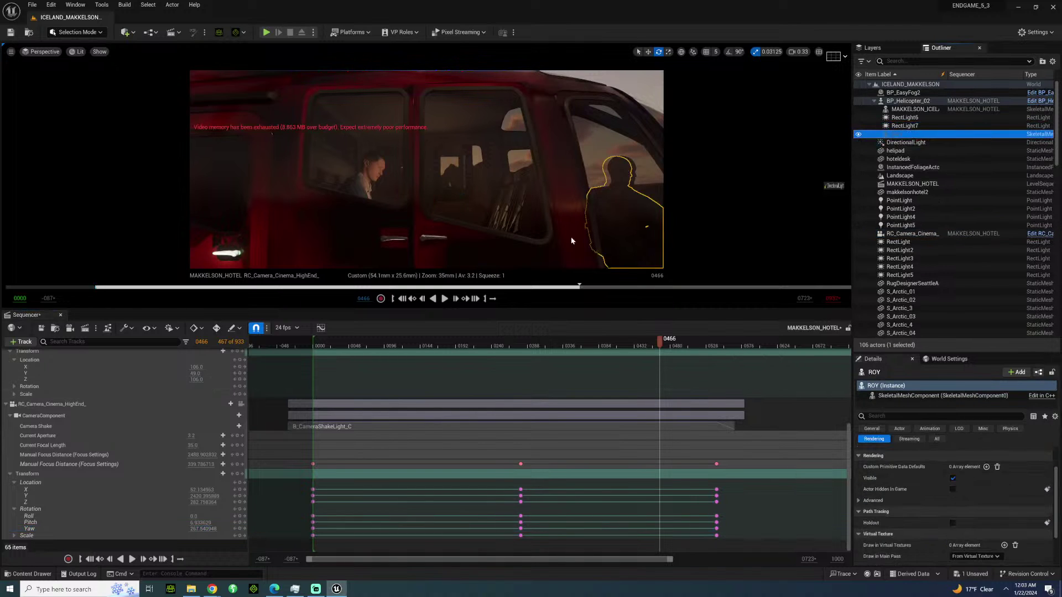
pyautogui.moveTo(98, 400); pyautogui.dragTo(221, 409)
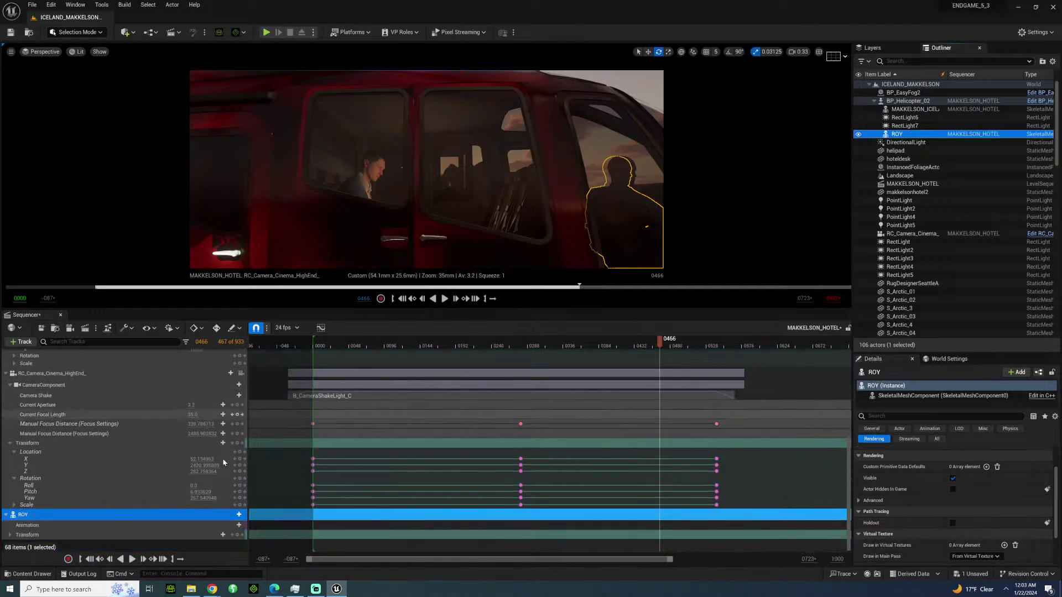
pyautogui.click(239, 526)
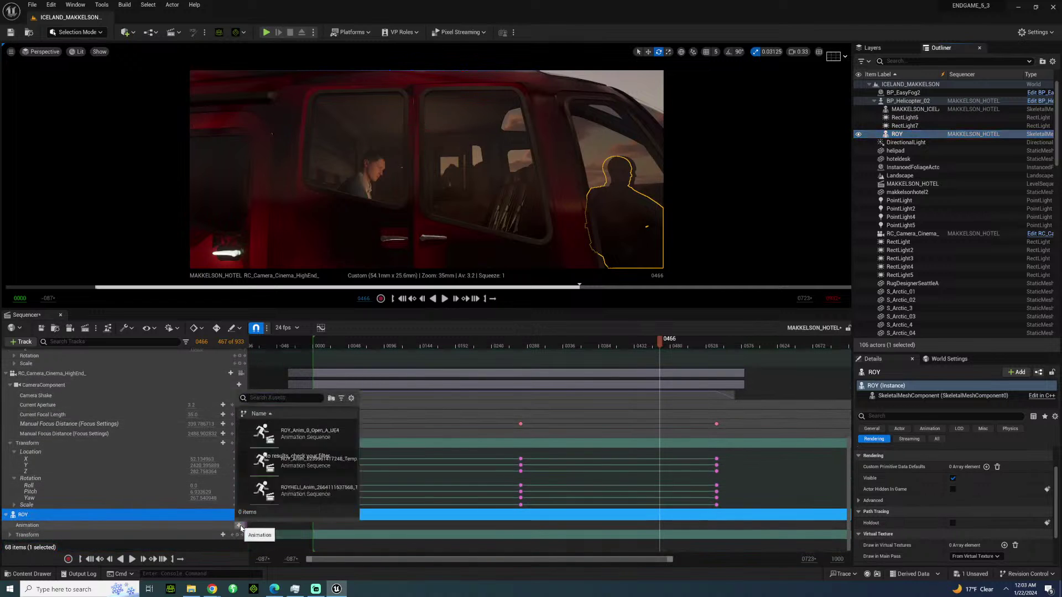
pyautogui.click(301, 486)
pyautogui.moveTo(672, 526); pyautogui.dragTo(329, 533)
# Play the sequence through the approach to the passenger and stop at frame 588 to check the shot with the animated pilot.
pyautogui.press('space')
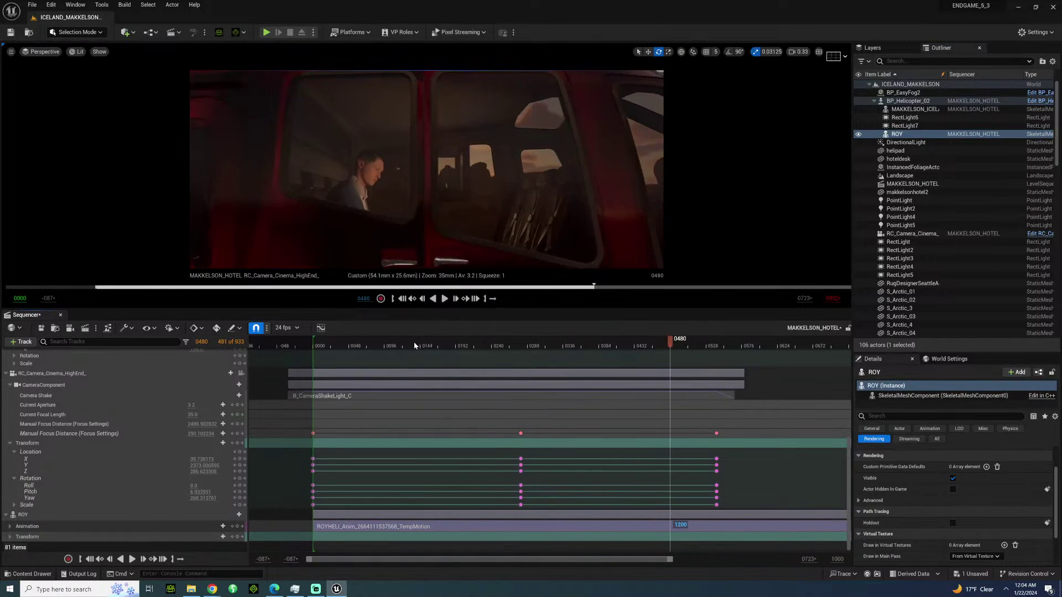
pyautogui.click(417, 343)
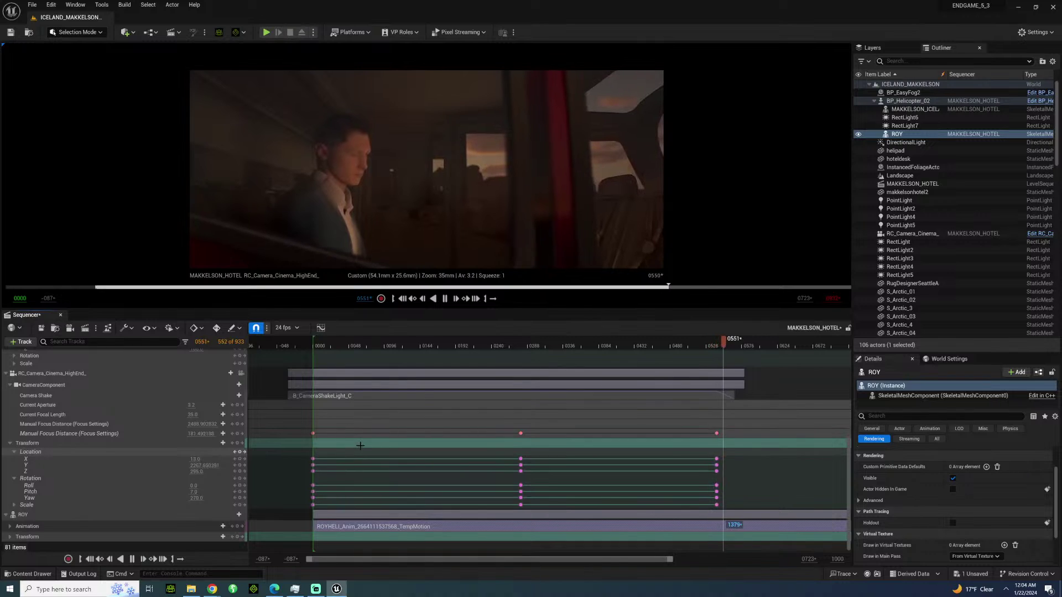
pyautogui.press('space')
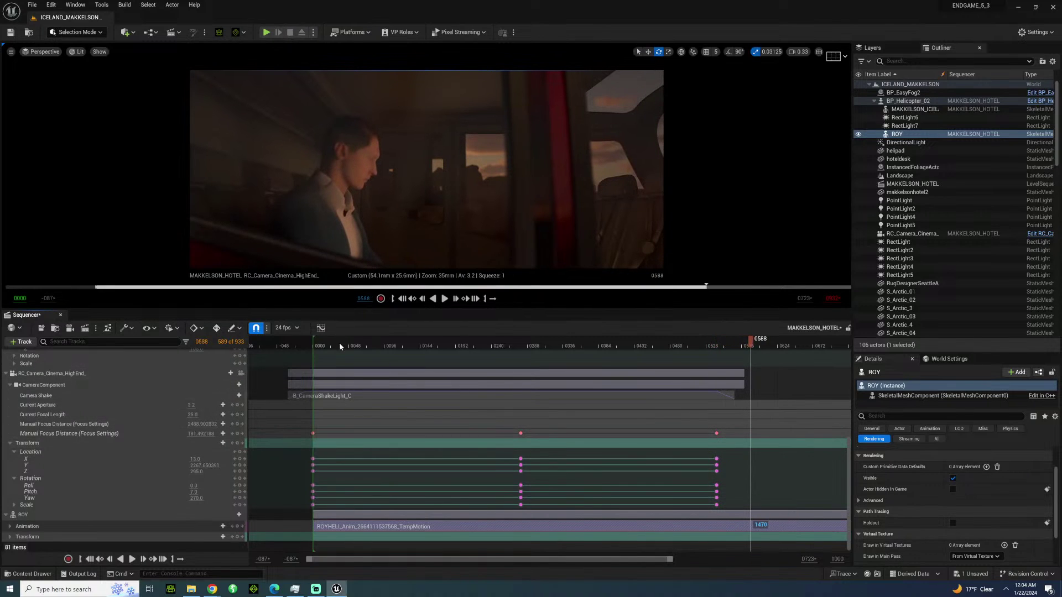
# At the cinema camera's frame 542 key, set Manual Focus Distance to about 114.92 cm, using the debug focus plane as a guide.
pyautogui.click(78, 376)
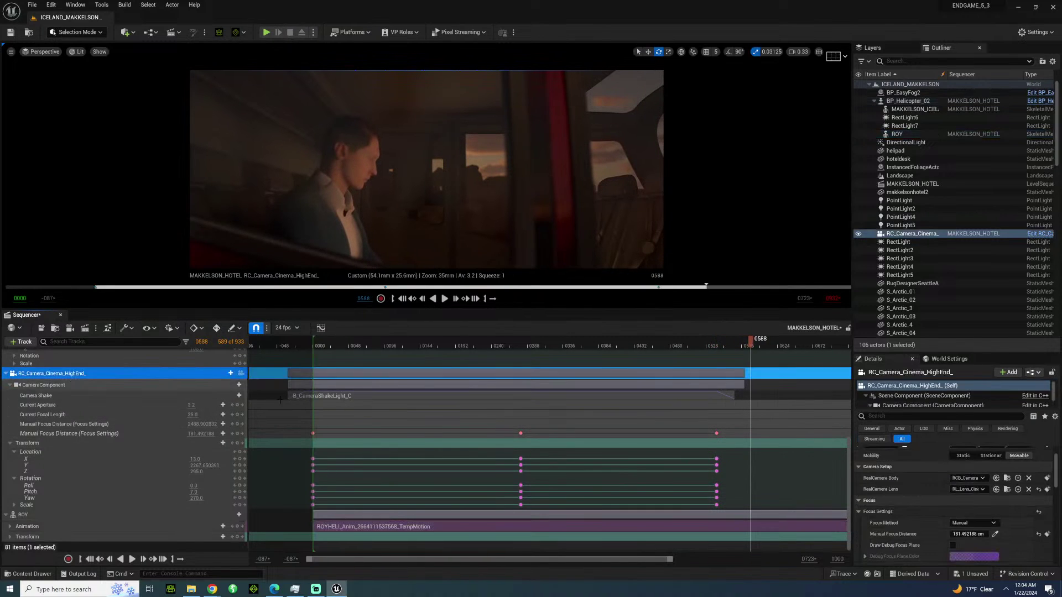
pyautogui.click(233, 434)
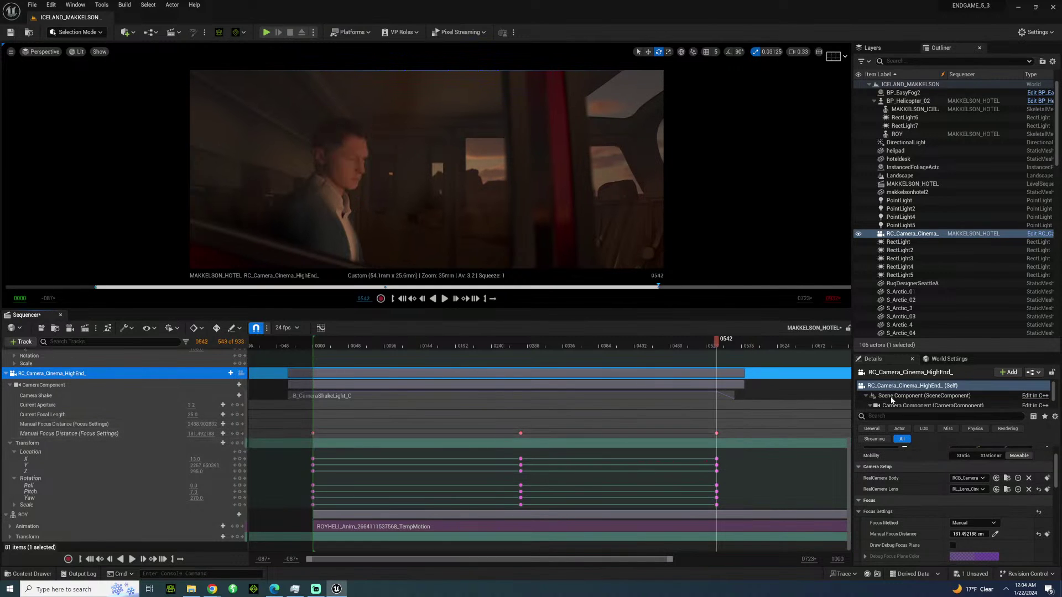
pyautogui.click(953, 546)
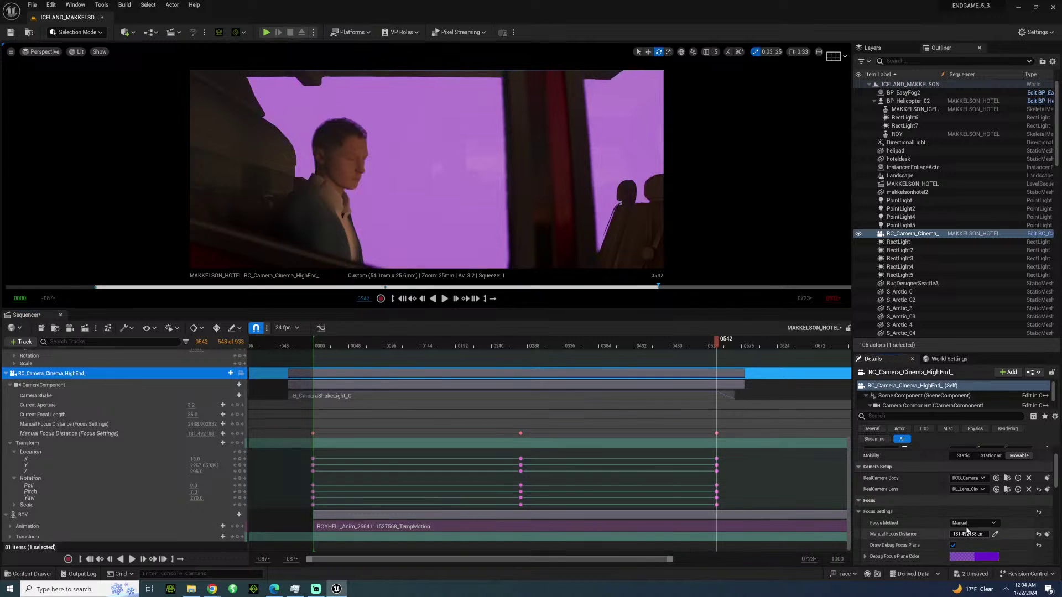
pyautogui.moveTo(969, 535); pyautogui.dragTo(943, 534)
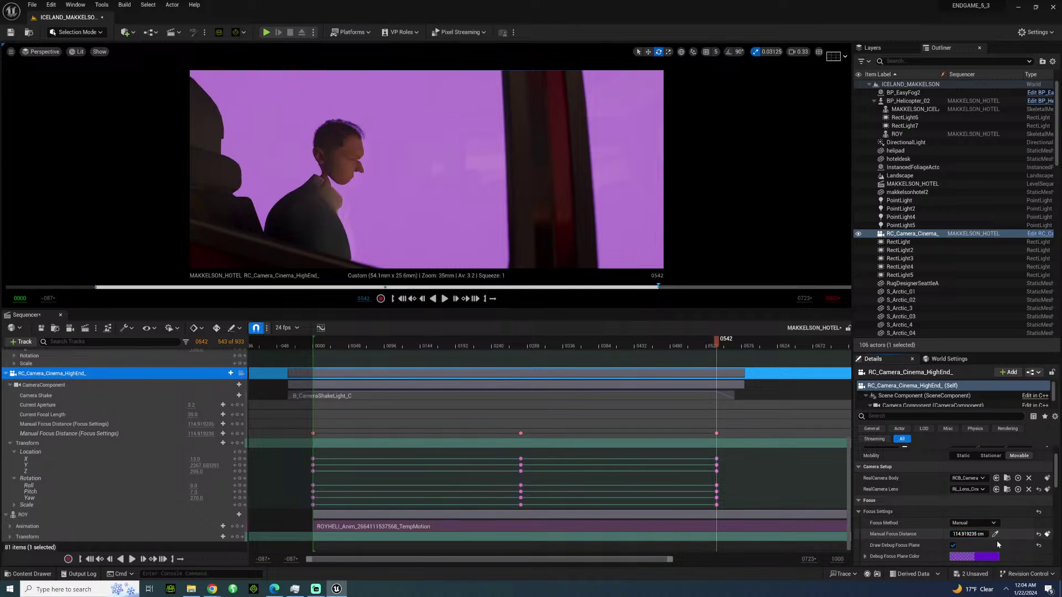
pyautogui.click(952, 546)
# Play the sequence from the middle camera key and again from near the start to check the camera move and the focus on the passenger.
pyautogui.click(527, 343)
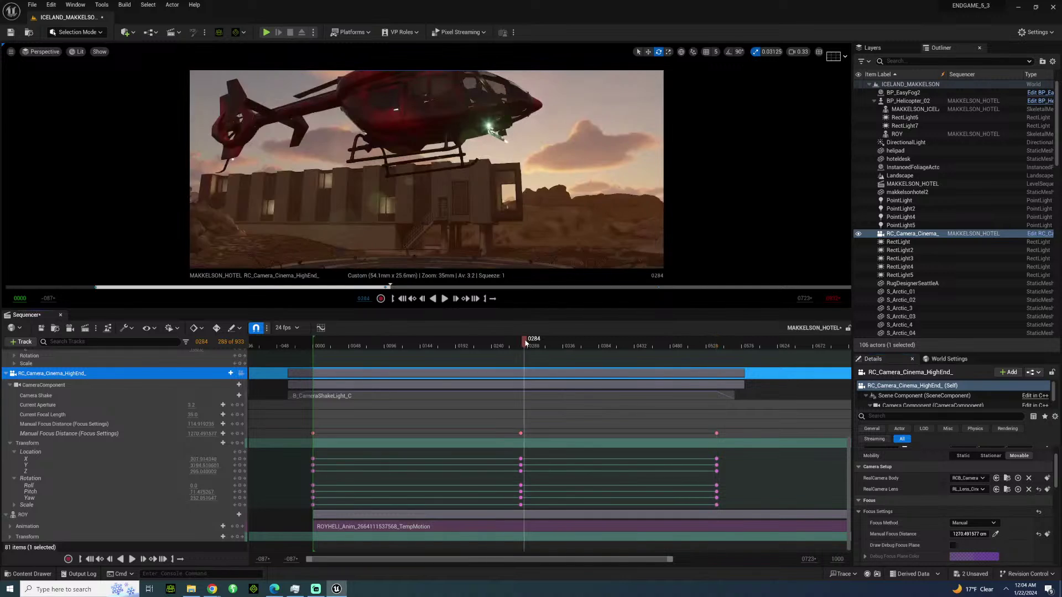
pyautogui.press('space')
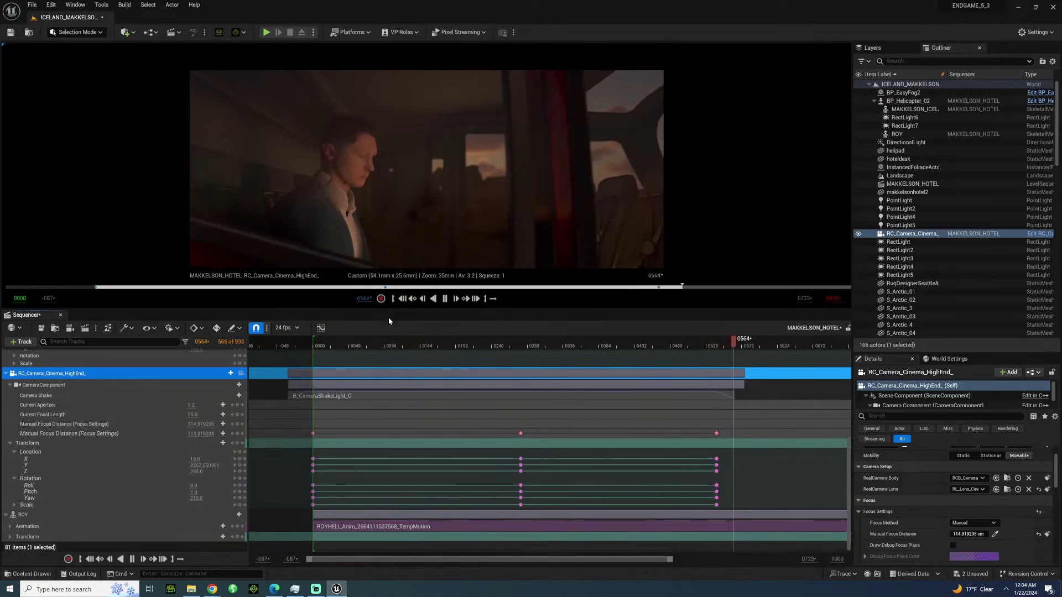
pyautogui.click(323, 338)
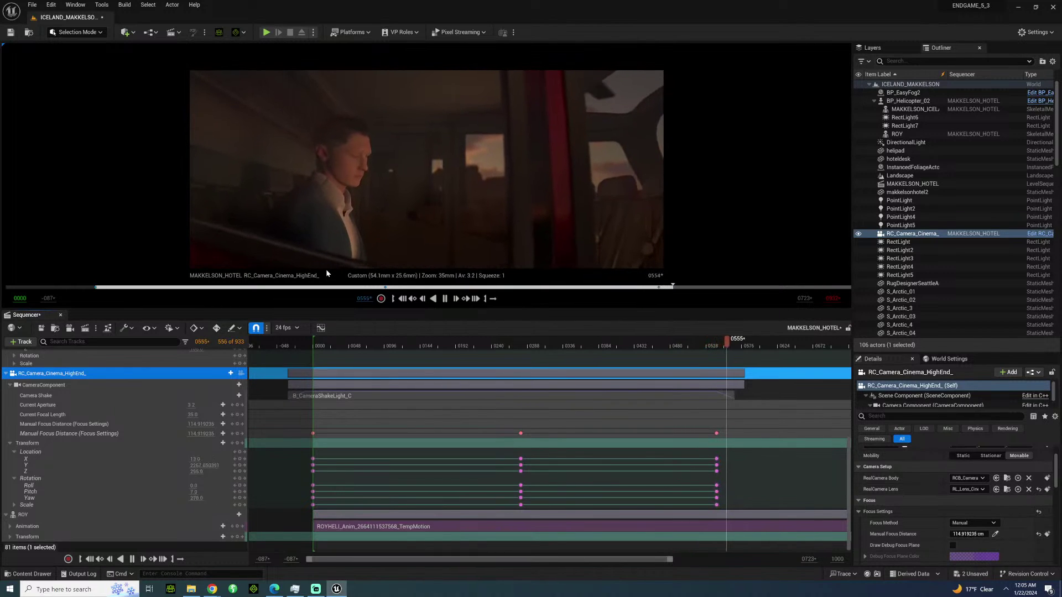
pyautogui.press('space')
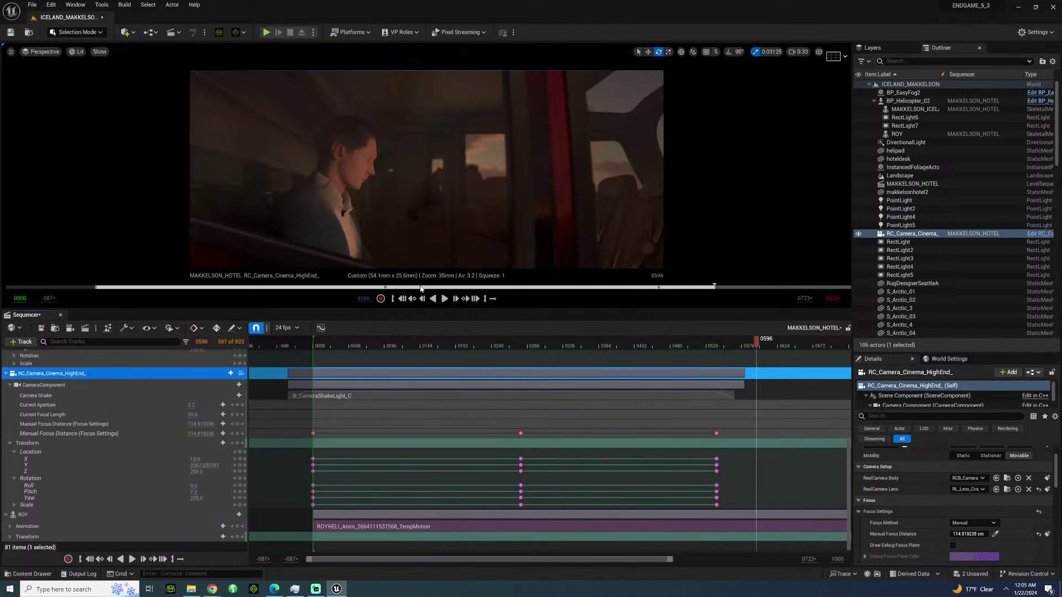
pyautogui.moveTo(346, 343); pyautogui.dragTo(364, 320)
pyautogui.press('space')
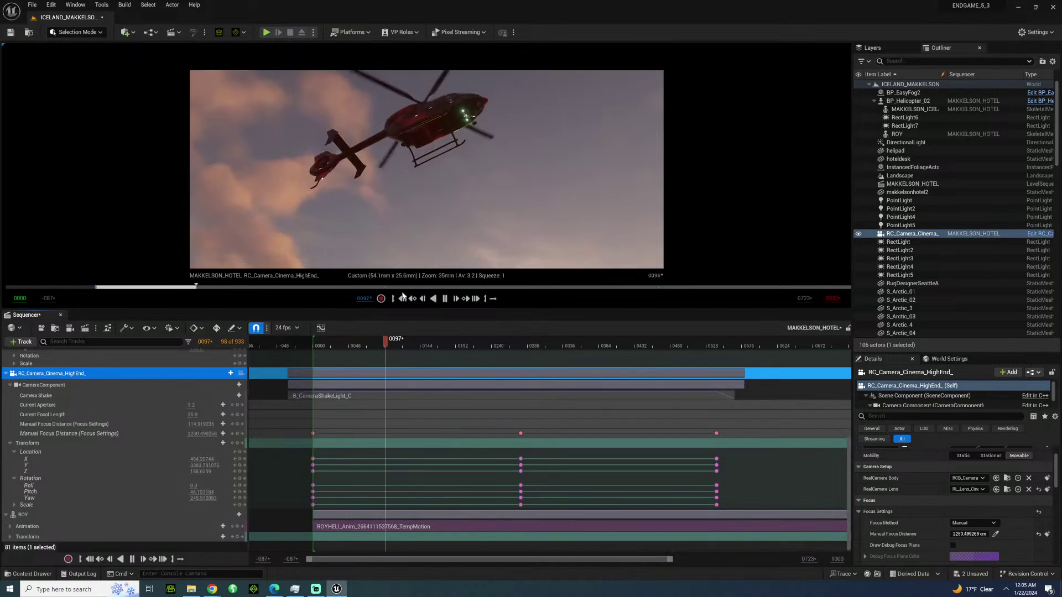
pyautogui.press('space')
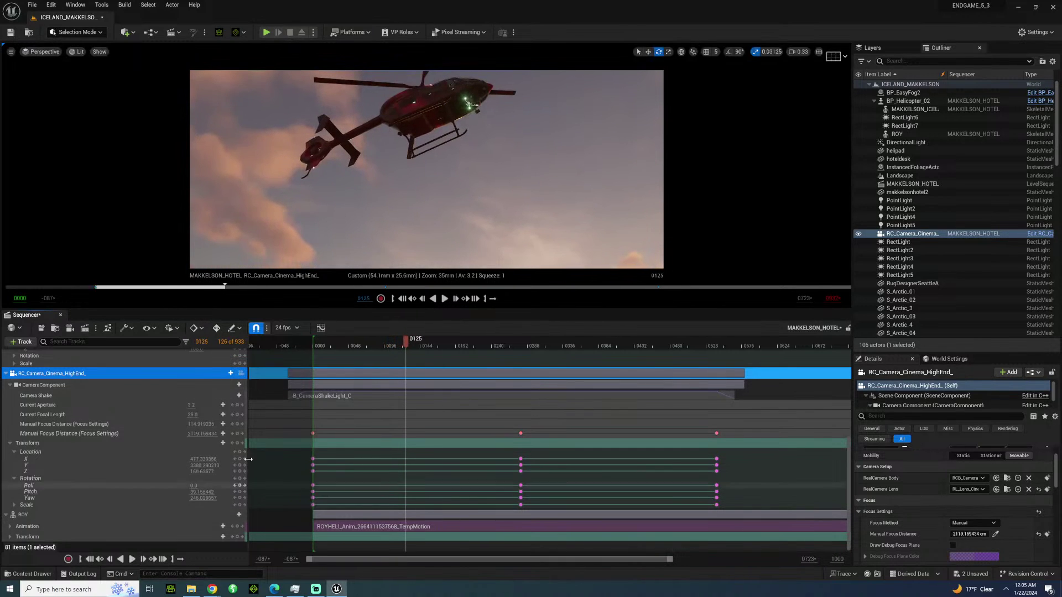
# Return to frame 0, add the rear_rotor component under BP_Helicopter_02 in the sequence, and select it.
pyautogui.scroll(5, 107, 476)
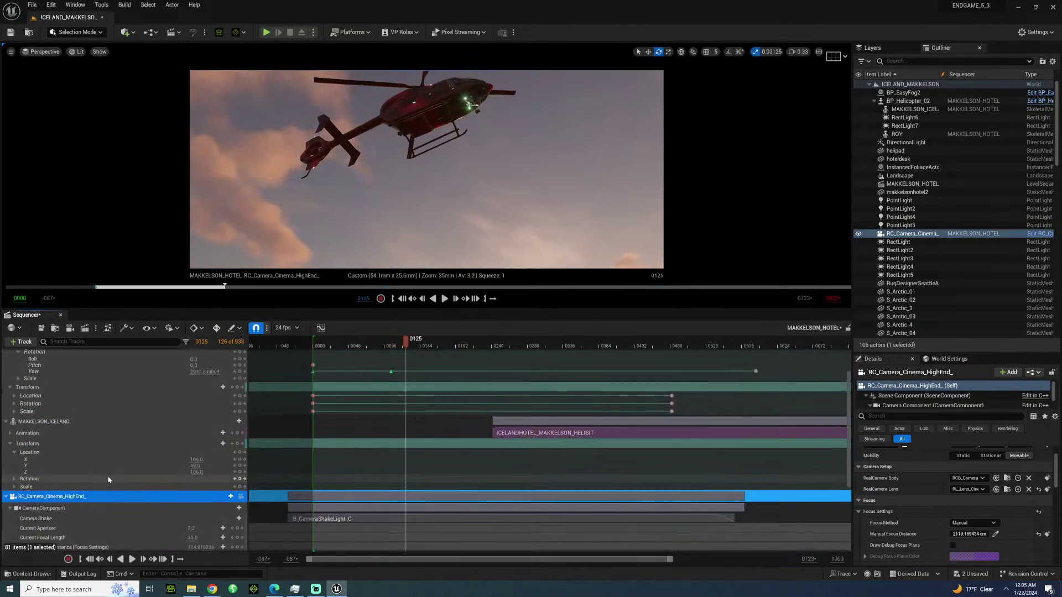
pyautogui.scroll(3, 108, 480)
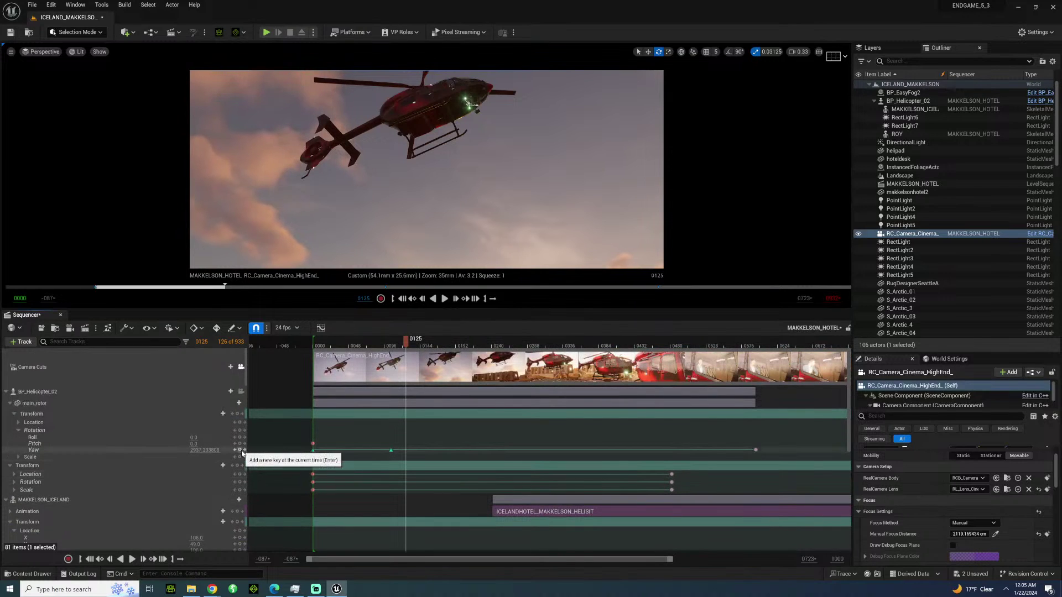
pyautogui.click(235, 450)
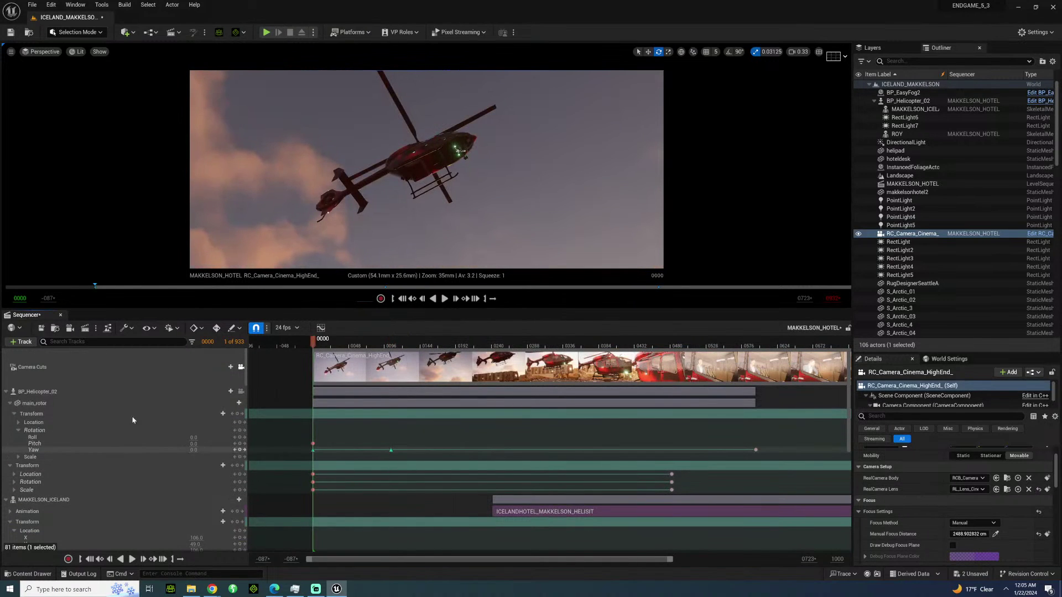
pyautogui.click(231, 391)
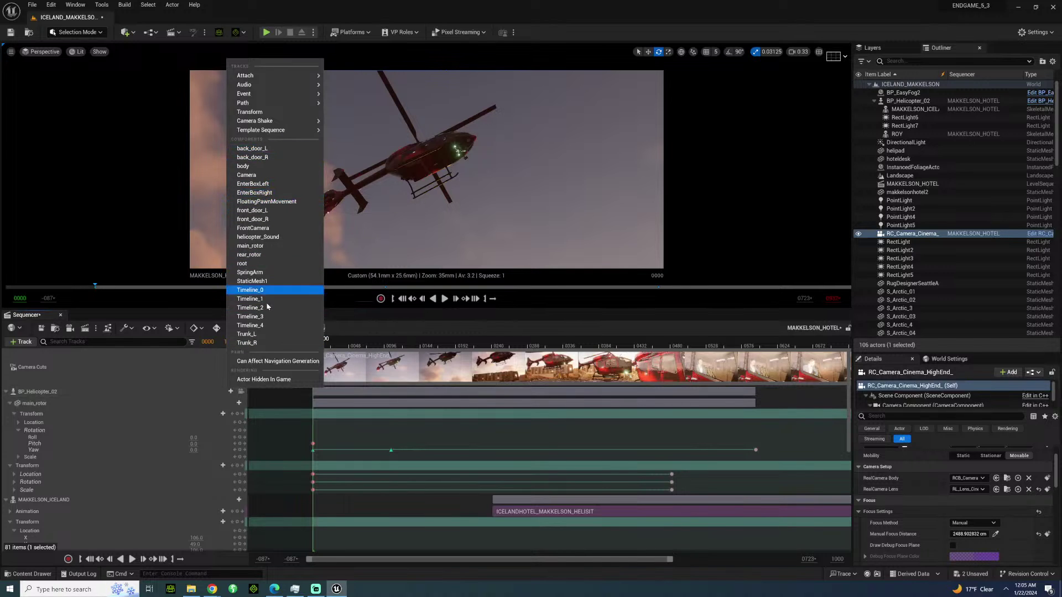
pyautogui.click(264, 256)
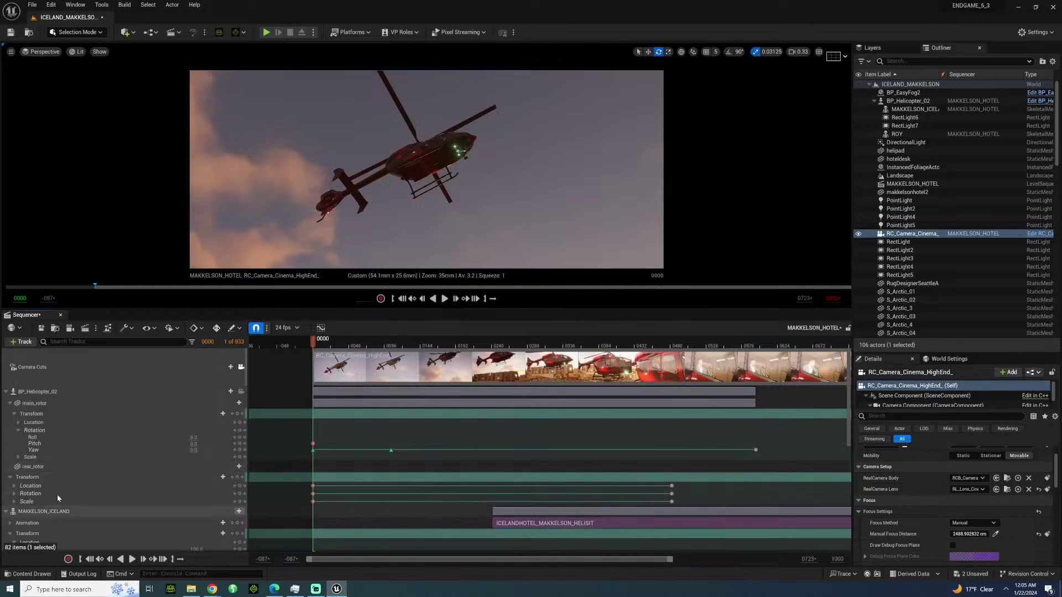
pyautogui.click(15, 494)
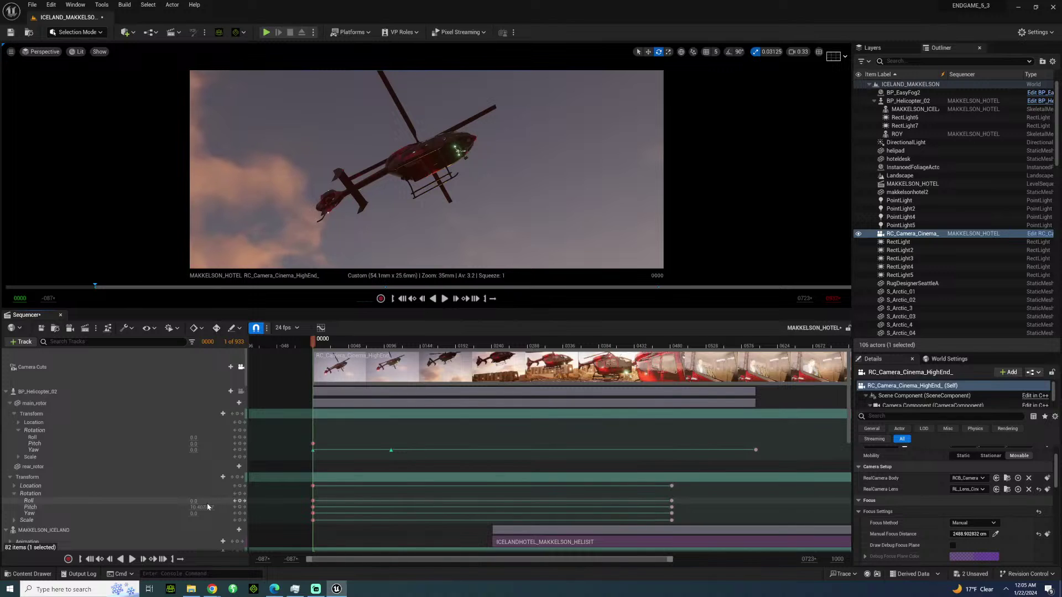
pyautogui.click(95, 467)
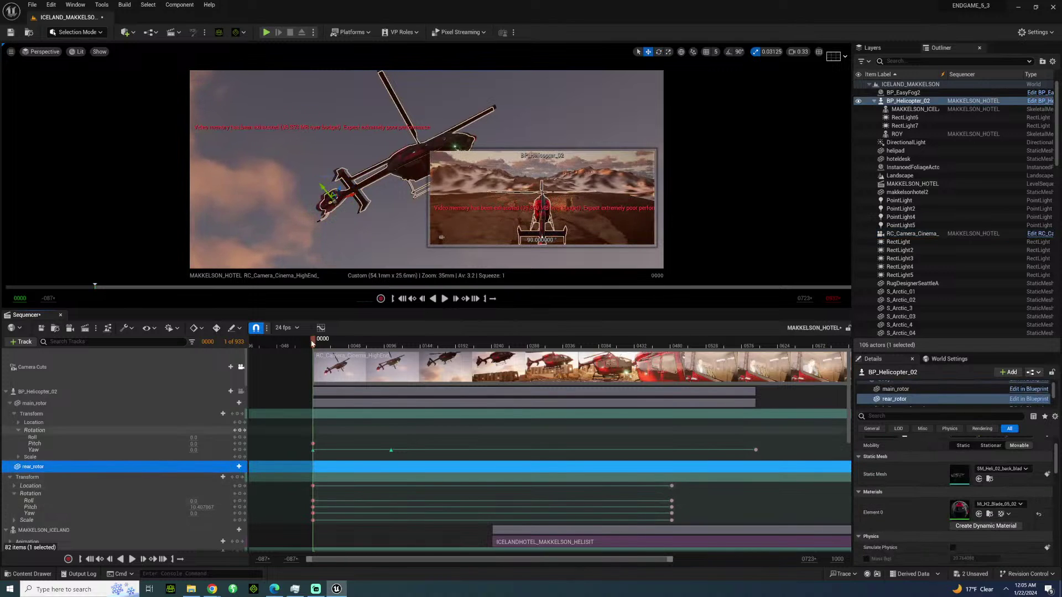
# Try setting Pitch to 0 at the frame 0 key of the helicopter's own transform, and undo the change.
pyautogui.moveTo(353, 343); pyautogui.dragTo(409, 343)
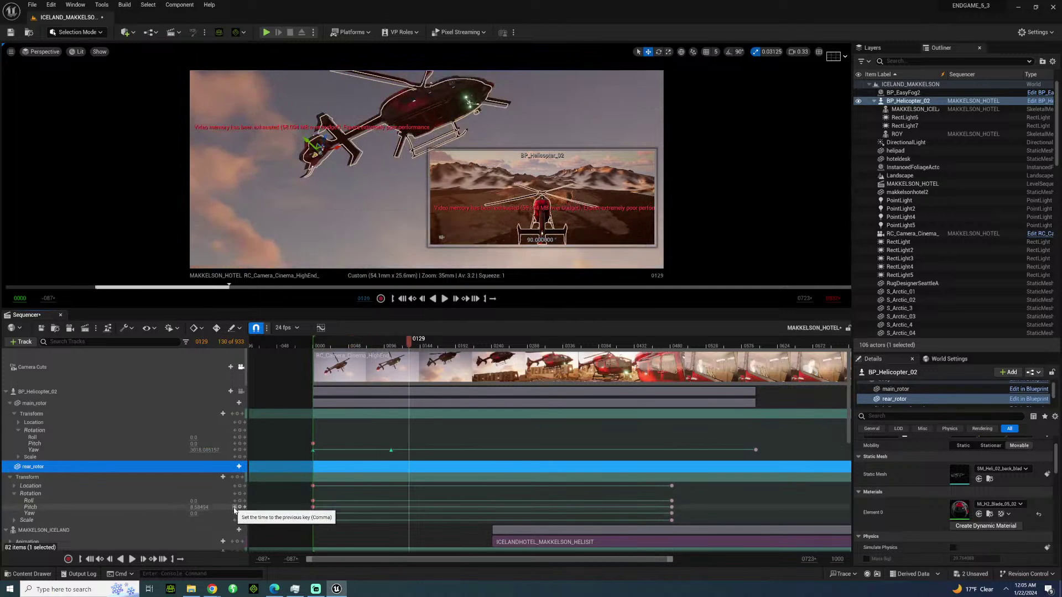
pyautogui.click(234, 508)
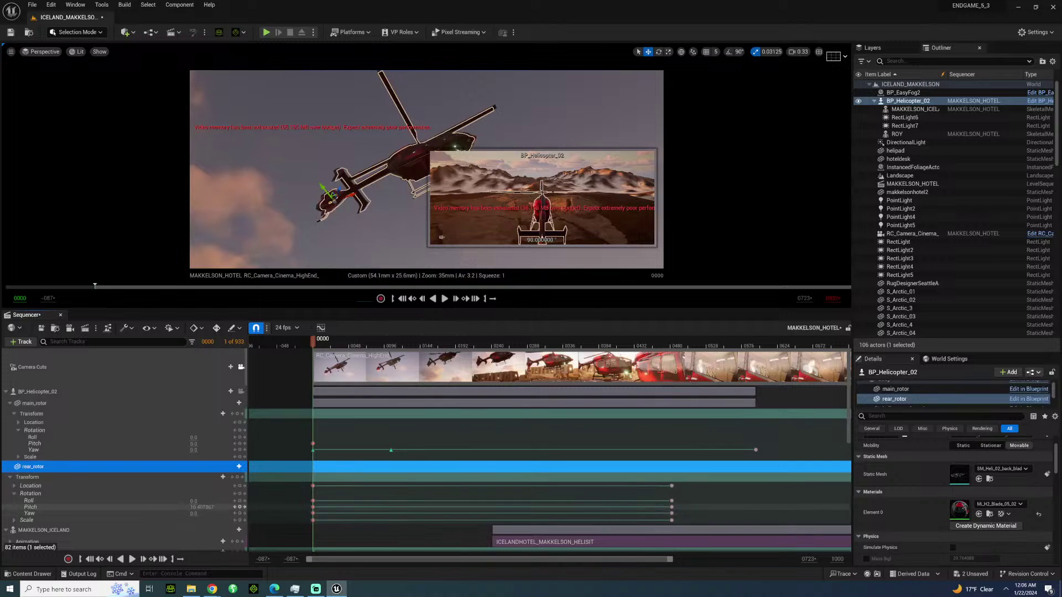
pyautogui.click(211, 508)
pyautogui.write('0')
pyautogui.press('Return')
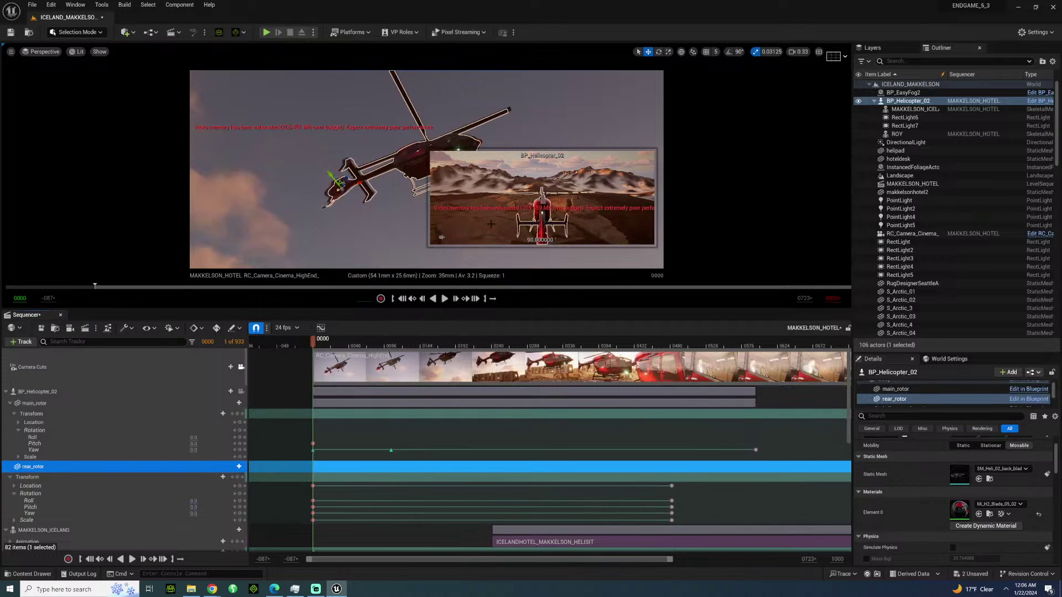
pyautogui.hotkey('ctrl', 'z')
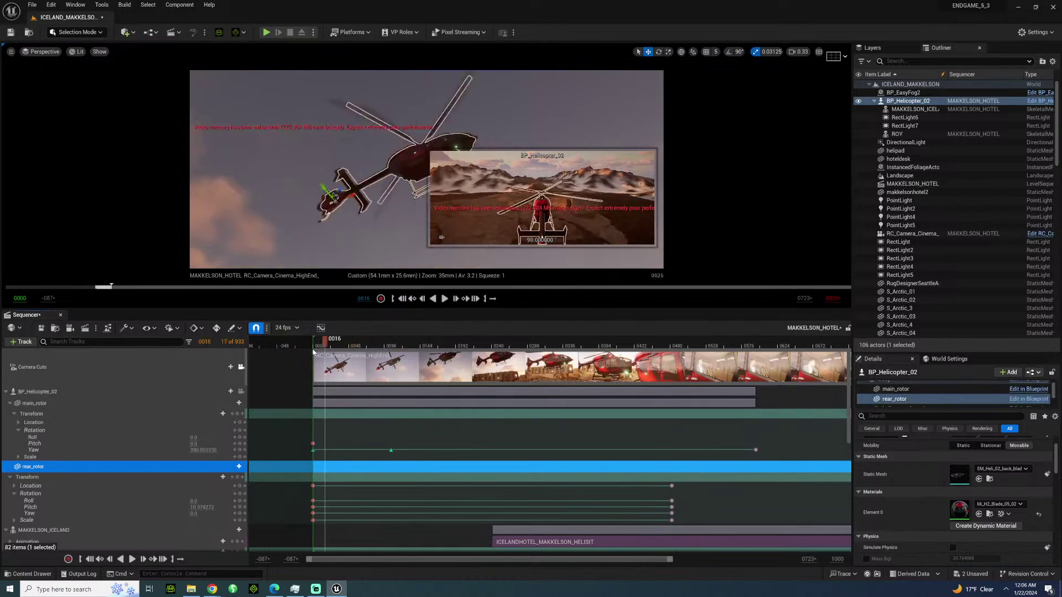
pyautogui.press('Left')
pyautogui.press('Right')
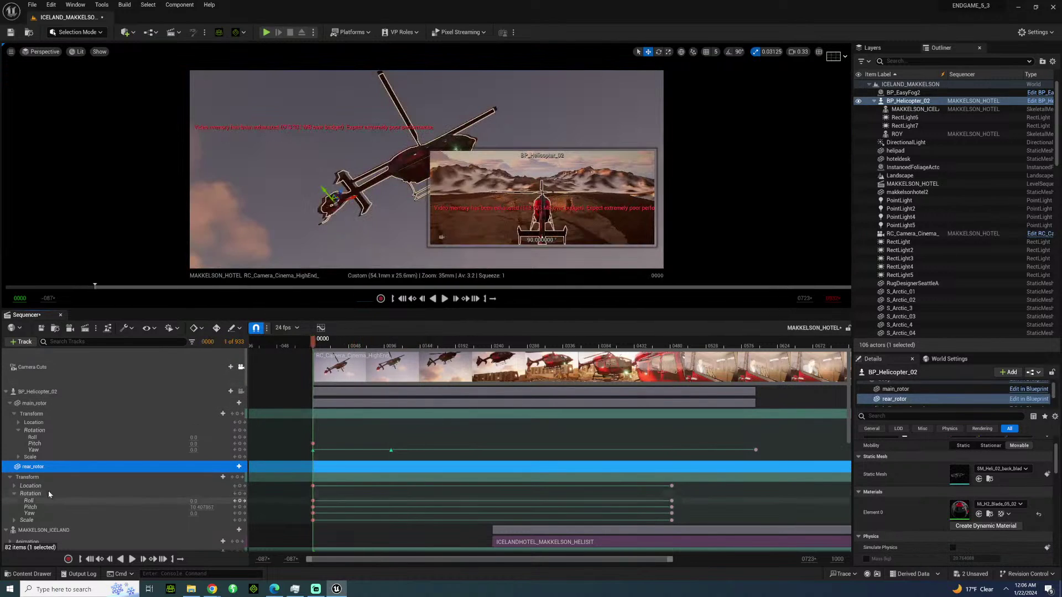
# Add a Transform track to the rear_rotor component and expand it to show its location, rotation and scale channels.
pyautogui.click(240, 467)
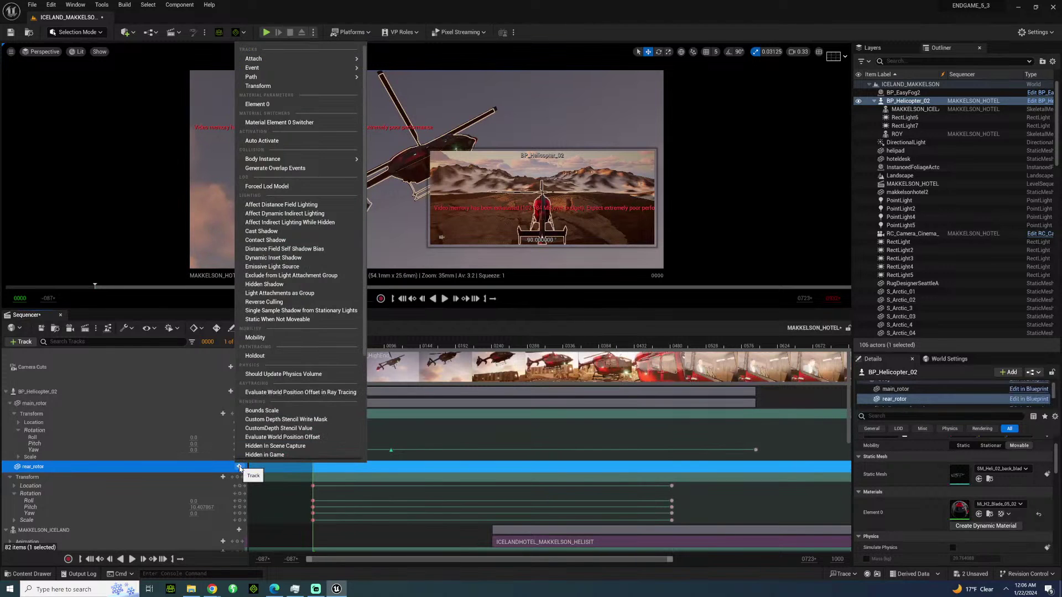
pyautogui.click(275, 86)
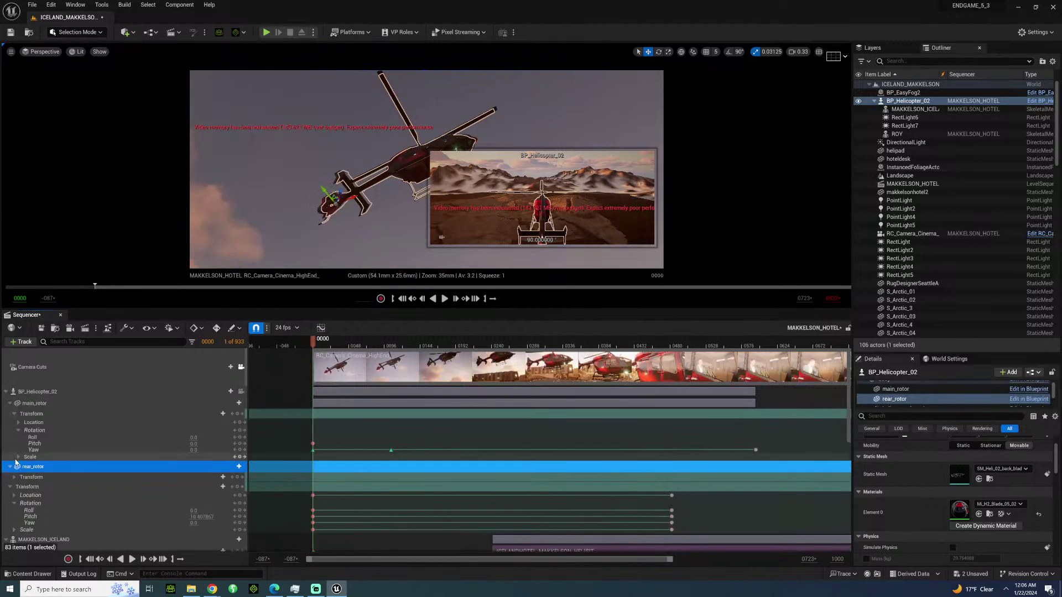
pyautogui.click(14, 476)
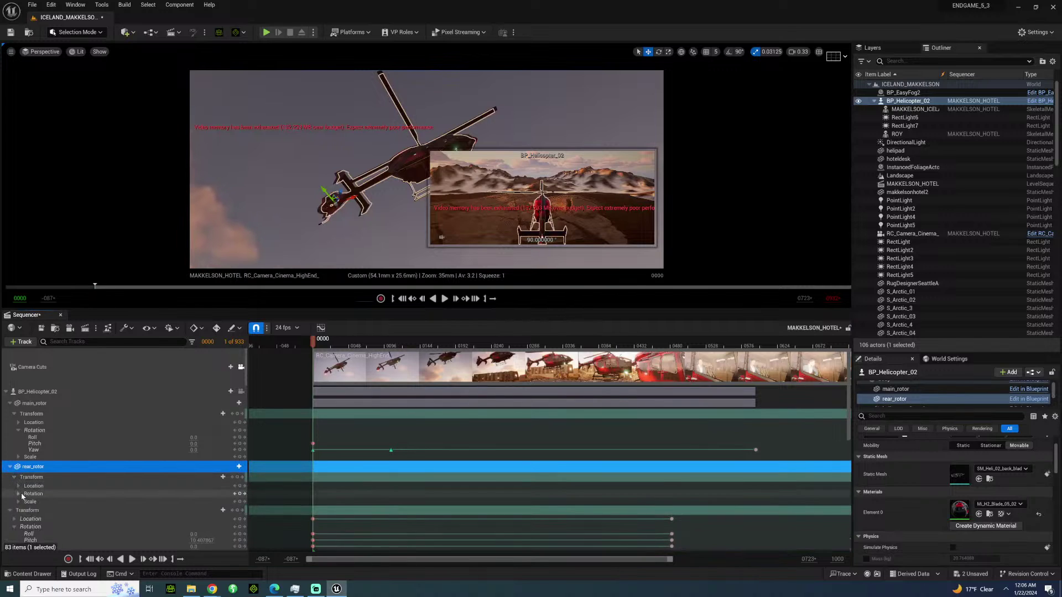
# Try animating the rear_rotor's Pitch with keys at frames 0 and 105, and delete the keys.
pyautogui.click(19, 494)
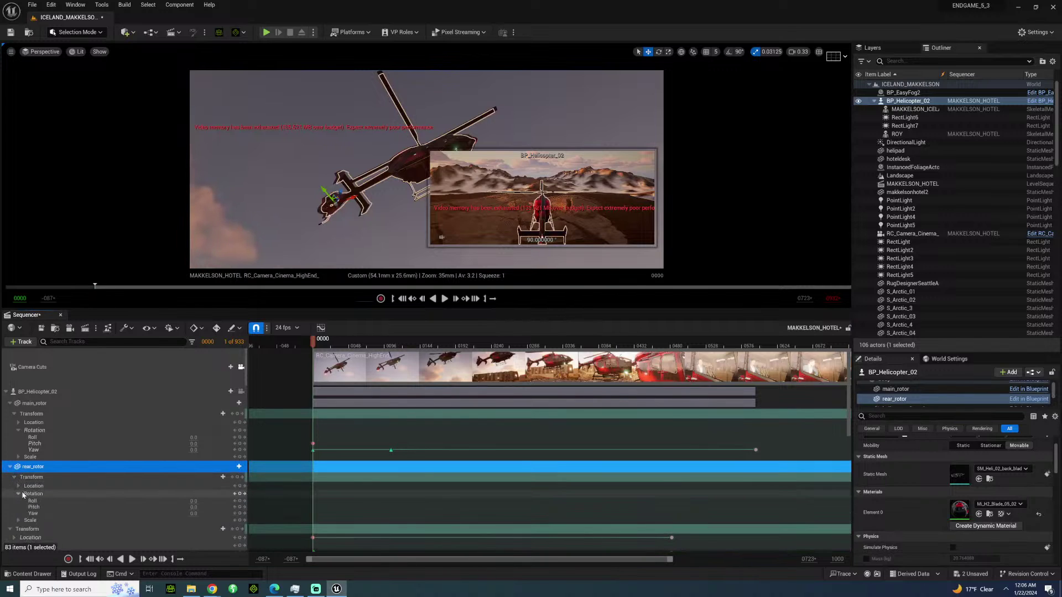
pyautogui.click(240, 507)
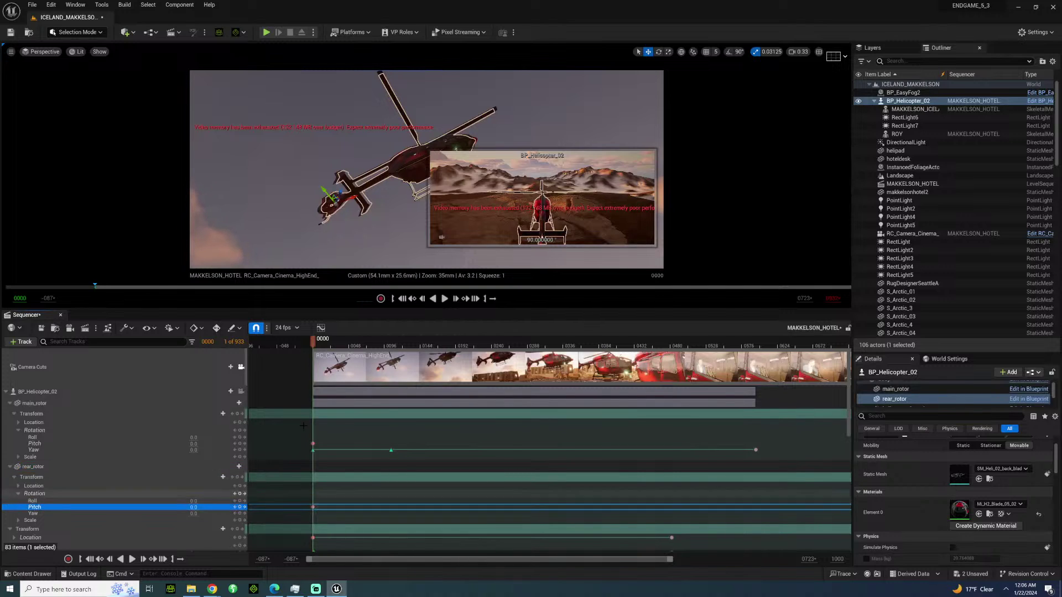
pyautogui.click(246, 450)
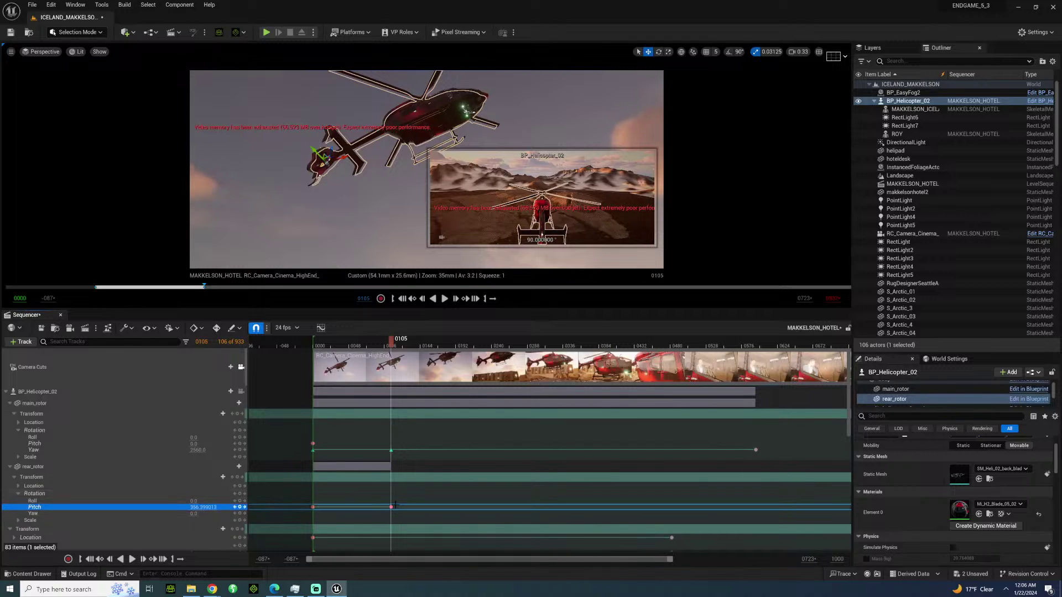
pyautogui.press('Delete')
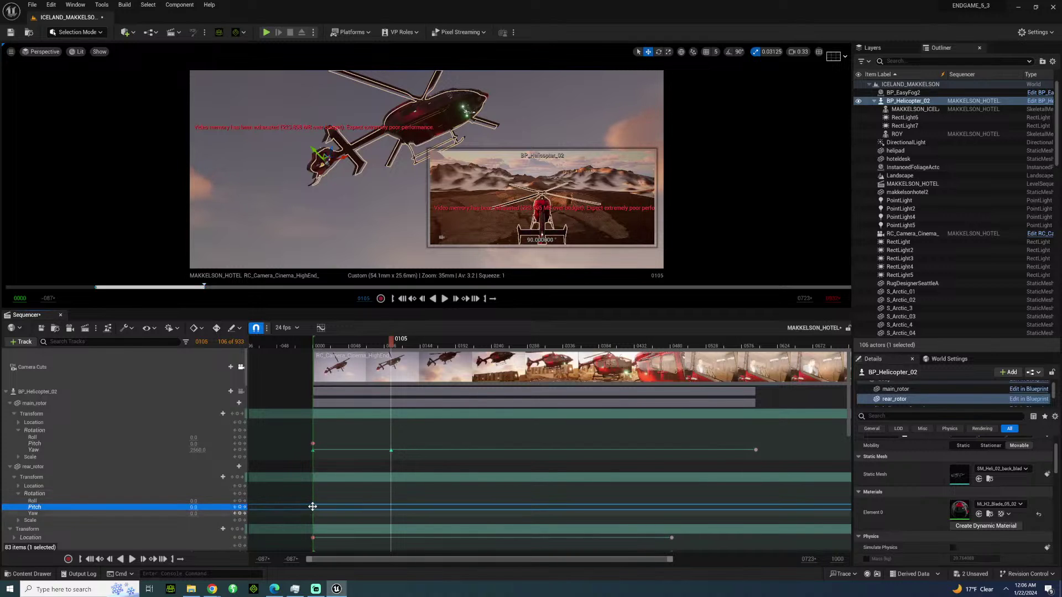
pyautogui.click(313, 507)
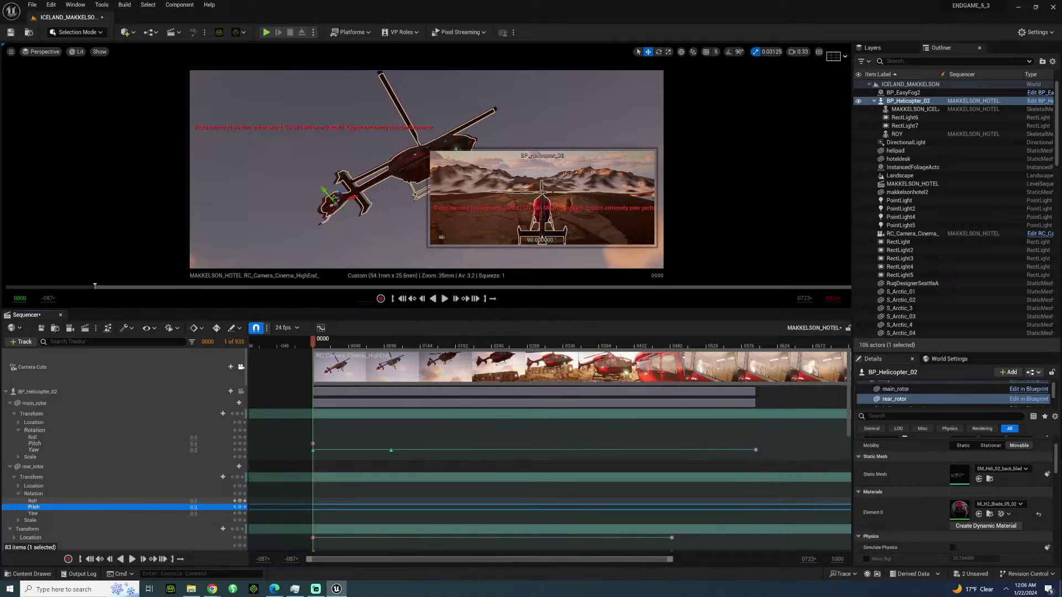
# Test the rear_rotor's Roll and Yaw at frame 0 from a close-up outside the camera to find its spin axis, and reset Yaw to 0.
pyautogui.moveTo(193, 501); pyautogui.dragTo(221, 501)
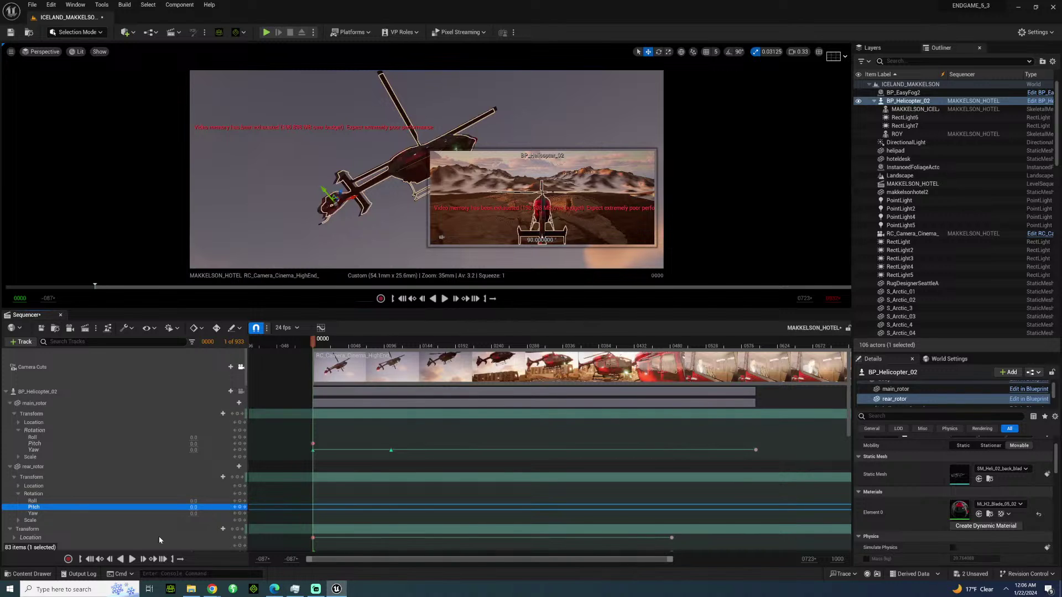
pyautogui.moveTo(200, 513)
pyautogui.mouseDown()
pyautogui.moveTo(210, 513)
pyautogui.moveTo(194, 513)
pyautogui.mouseUp()
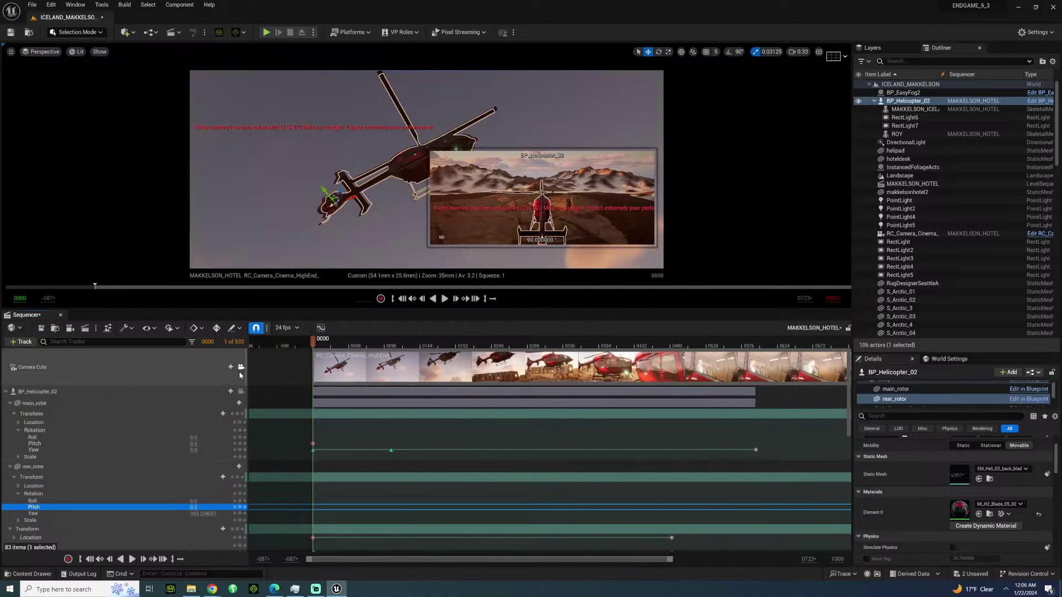
pyautogui.click(241, 374)
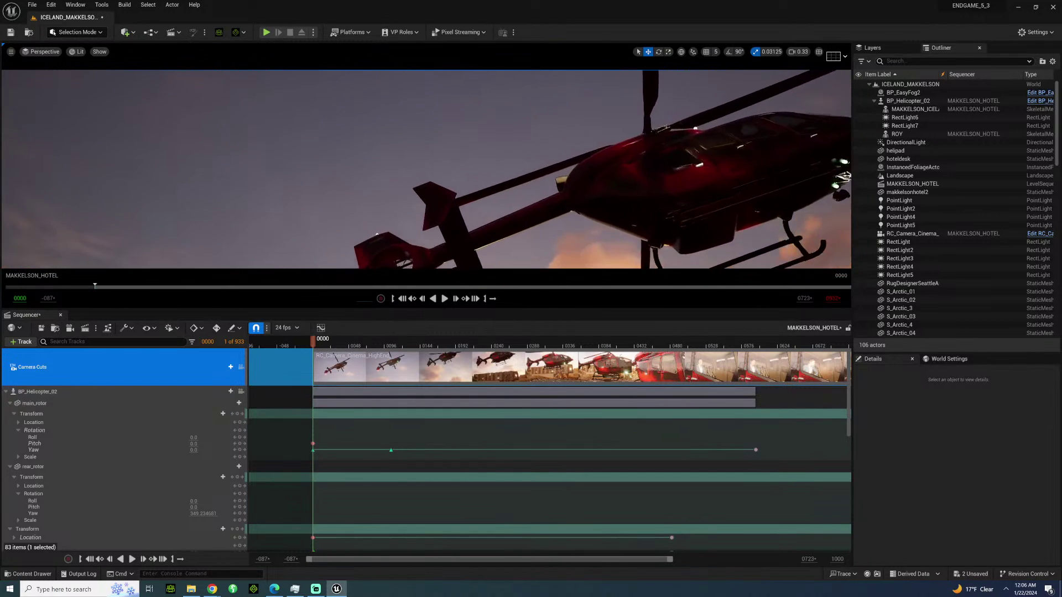
pyautogui.click(197, 514)
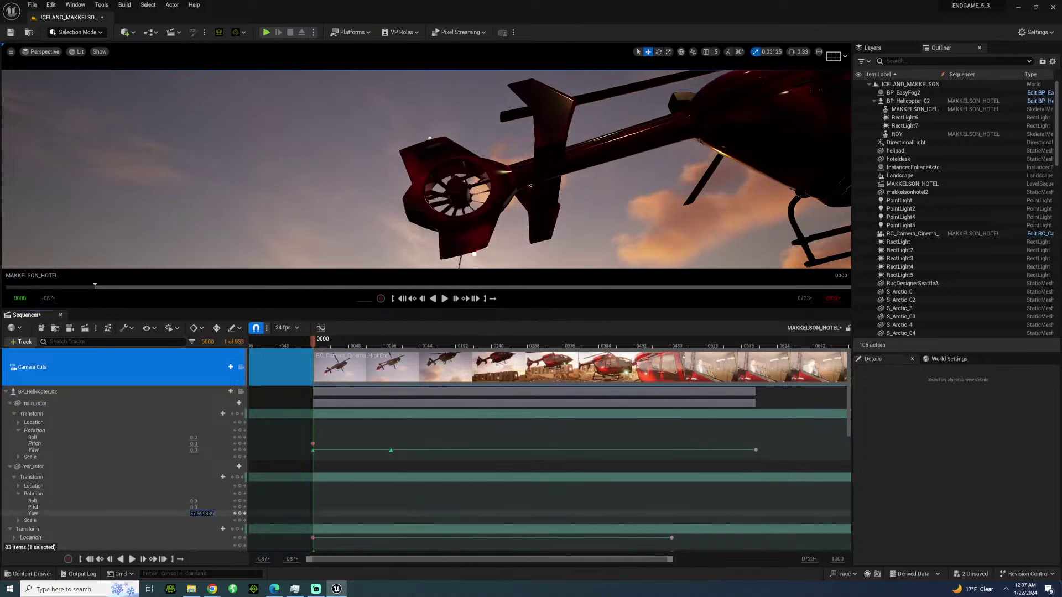
pyautogui.write('359.999')
pyautogui.press('Return')
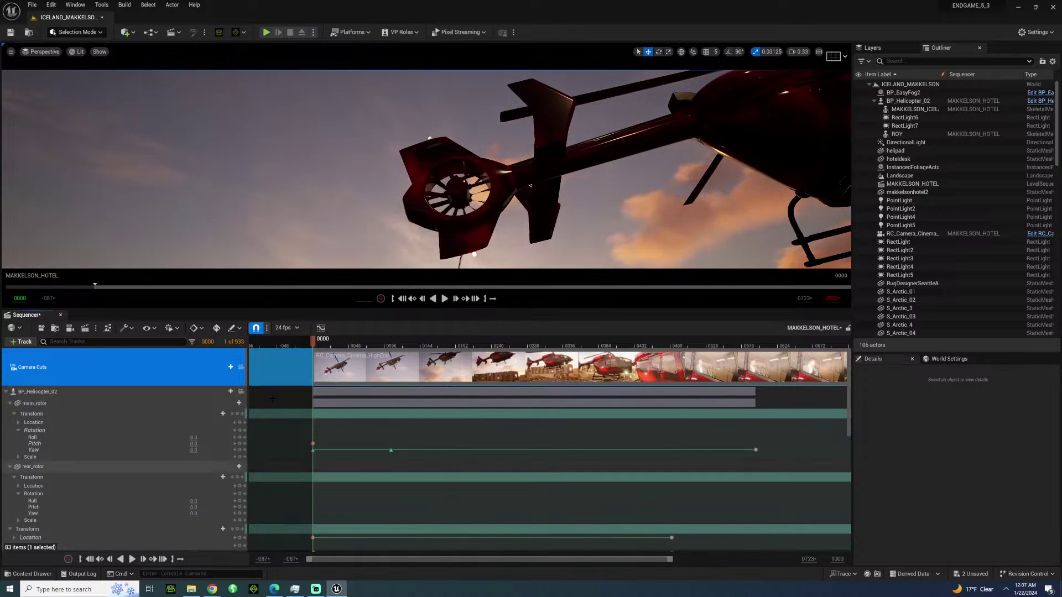
pyautogui.click(241, 367)
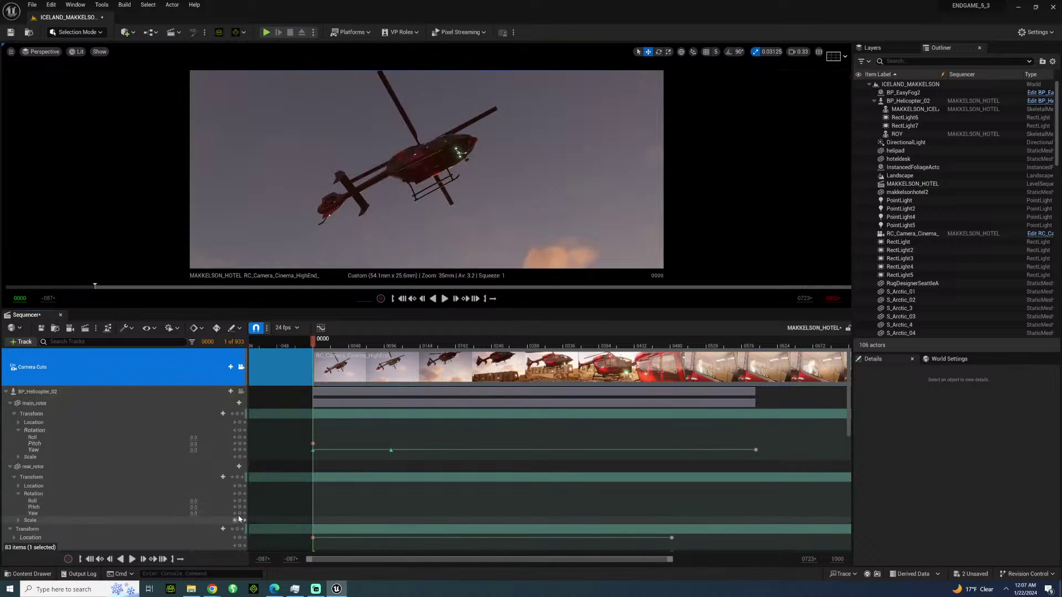
# Key the rear_rotor's Yaw at 0 on frame 0 and 2560 on frame 105, both with Linear interpolation.
pyautogui.click(239, 514)
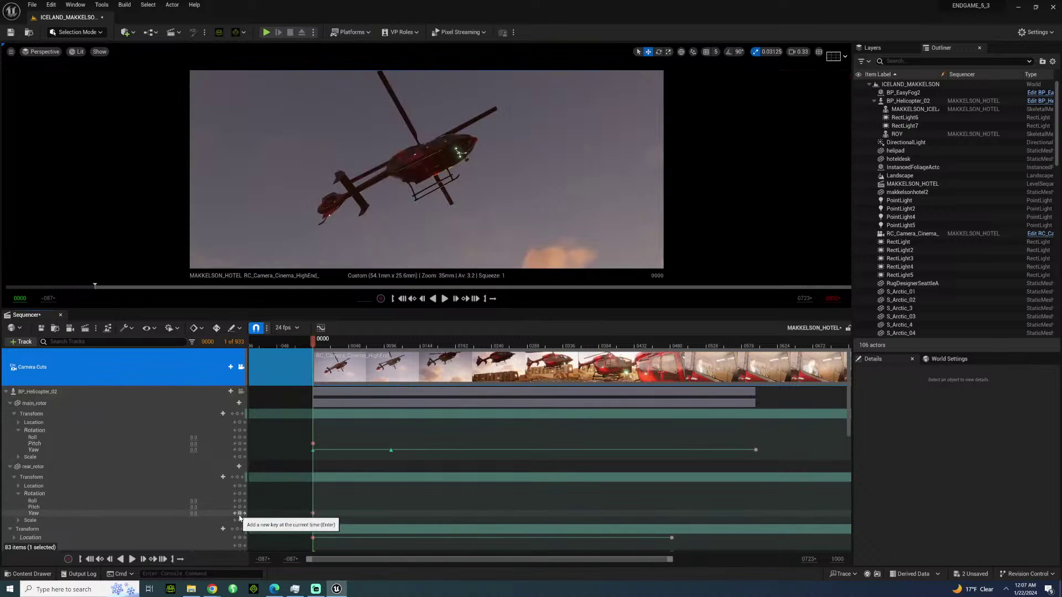
pyautogui.click(245, 451)
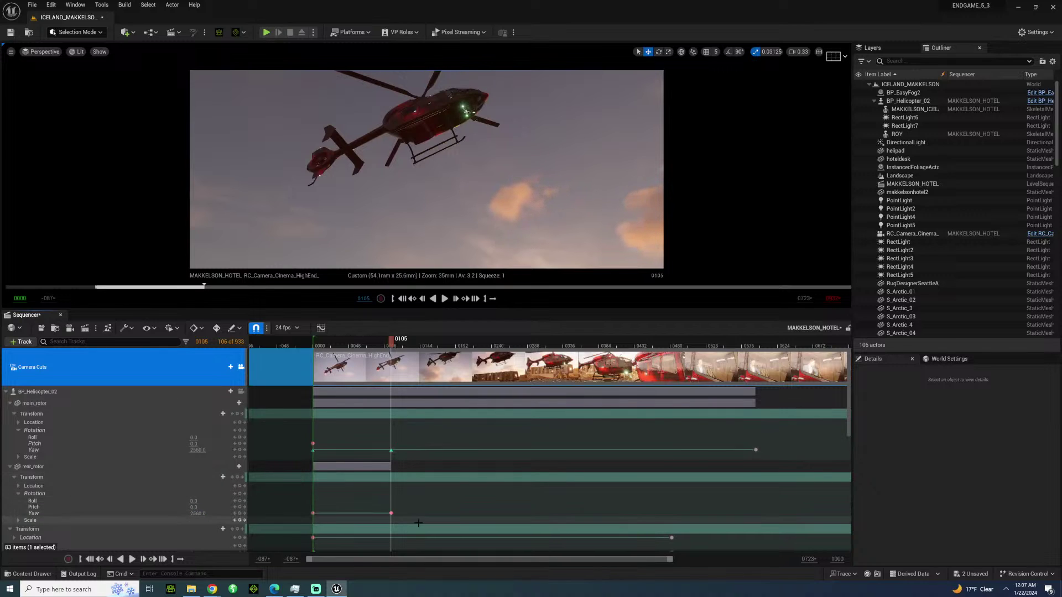
pyautogui.moveTo(419, 522); pyautogui.dragTo(313, 511)
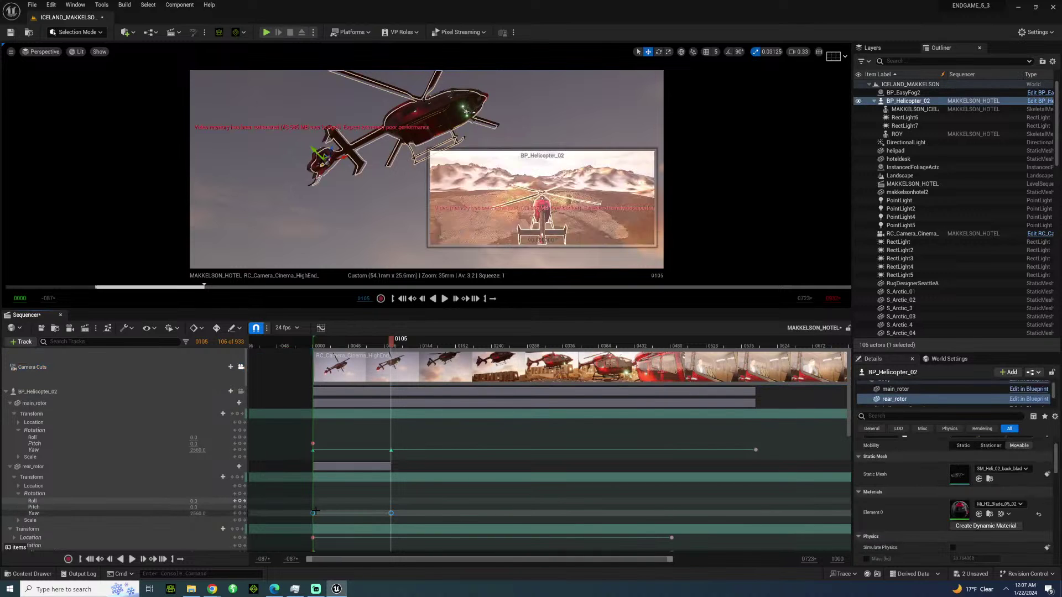
pyautogui.rightClick(314, 514)
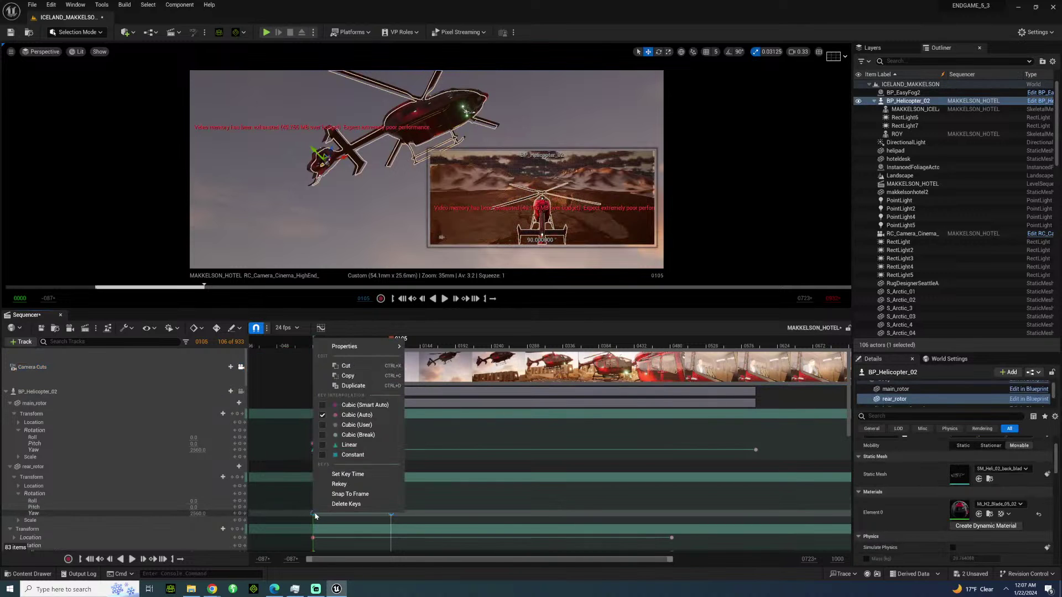
pyautogui.click(338, 437)
pyautogui.click(422, 512)
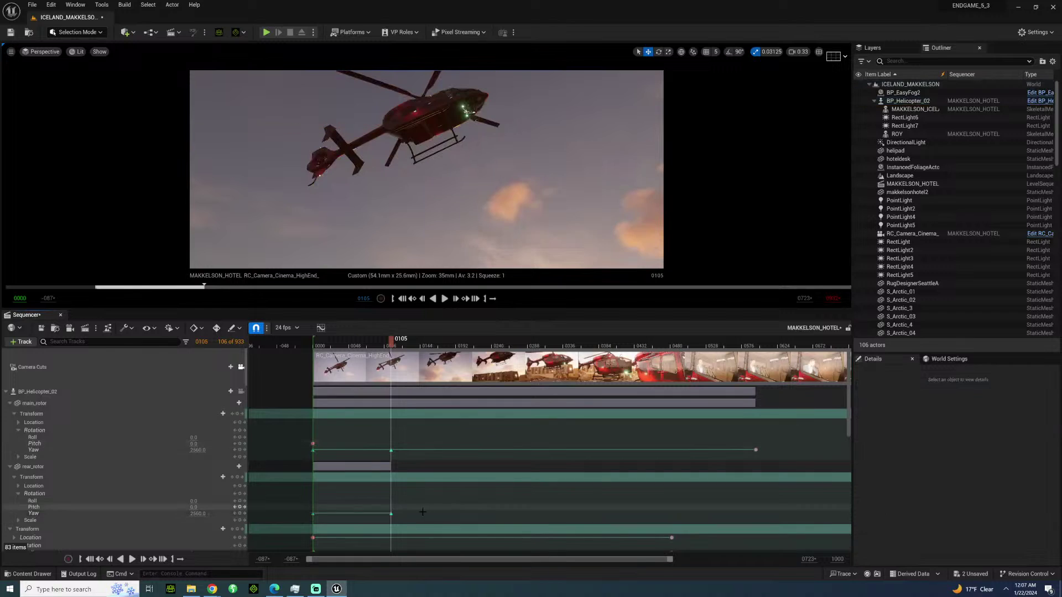
# Key the rear_rotor's Yaw at 11250 on frame 595, matching the main rotor's last key, and set its interpolation to Cubic (Auto).
pyautogui.click(244, 450)
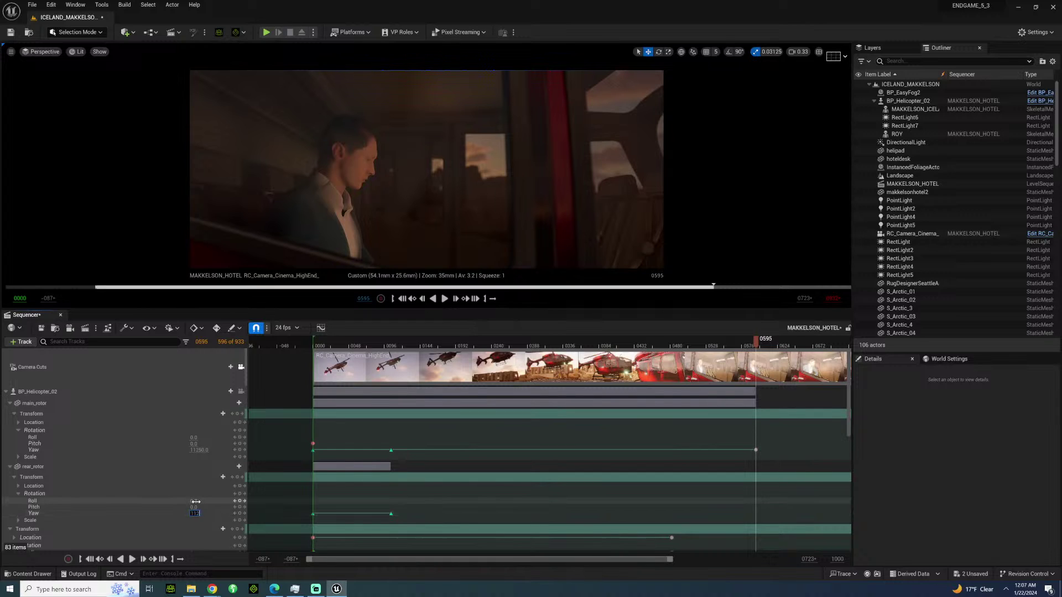
pyautogui.press('Return')
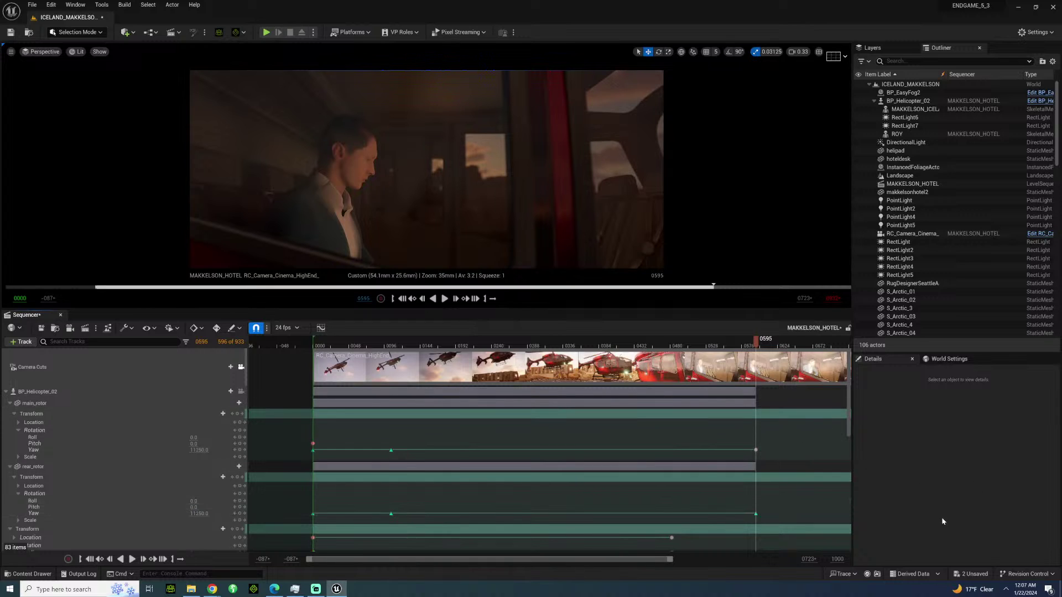
pyautogui.rightClick(755, 515)
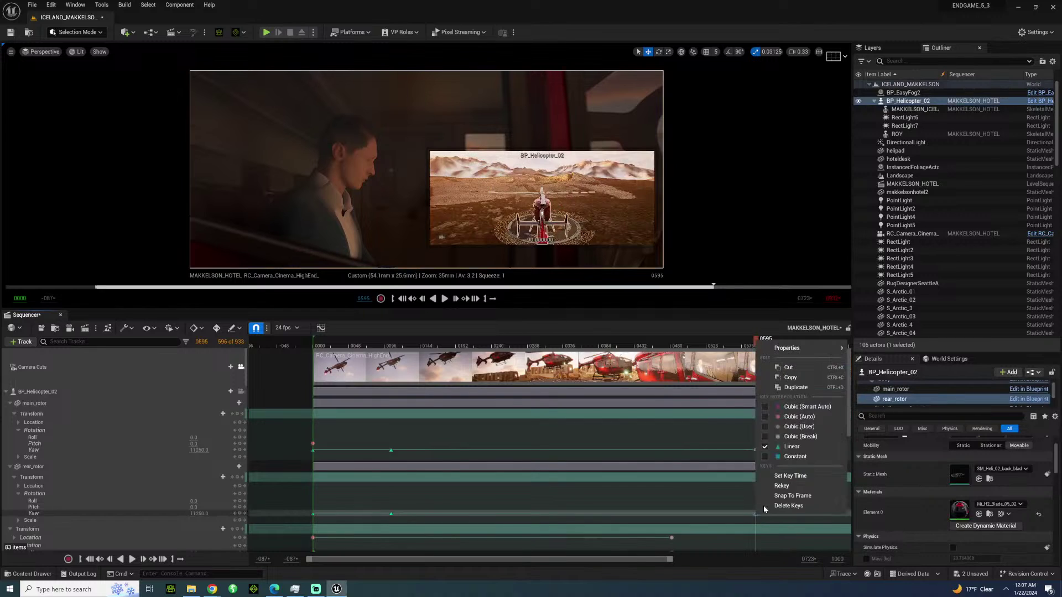
pyautogui.click(790, 407)
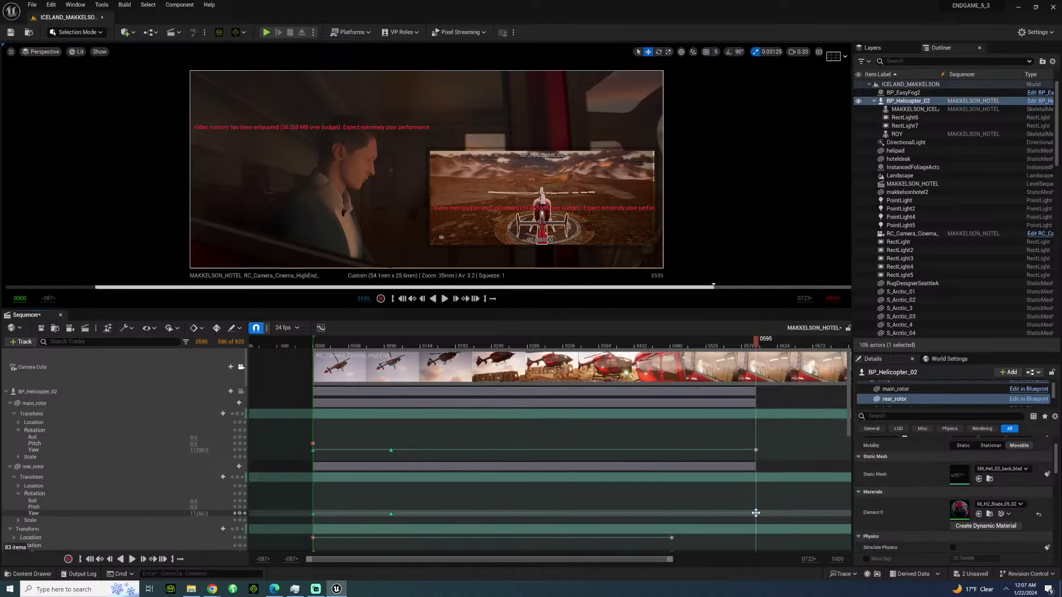
pyautogui.rightClick(755, 514)
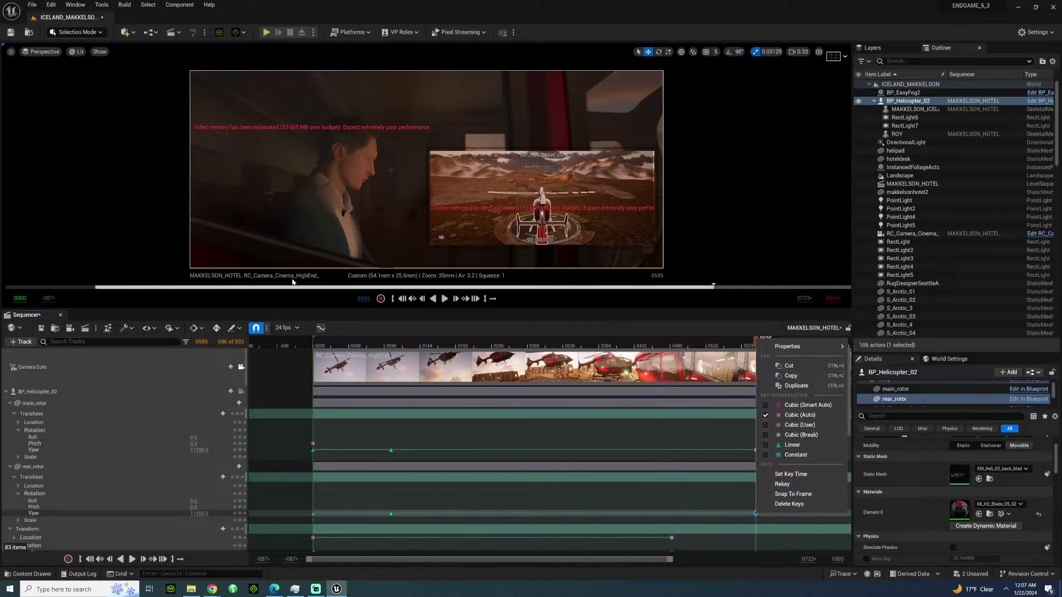
# Show the rear_rotor curve in the curve editor and turn on weighted tangents for its frame 595 key.
pyautogui.click(320, 329)
pyautogui.click(321, 328)
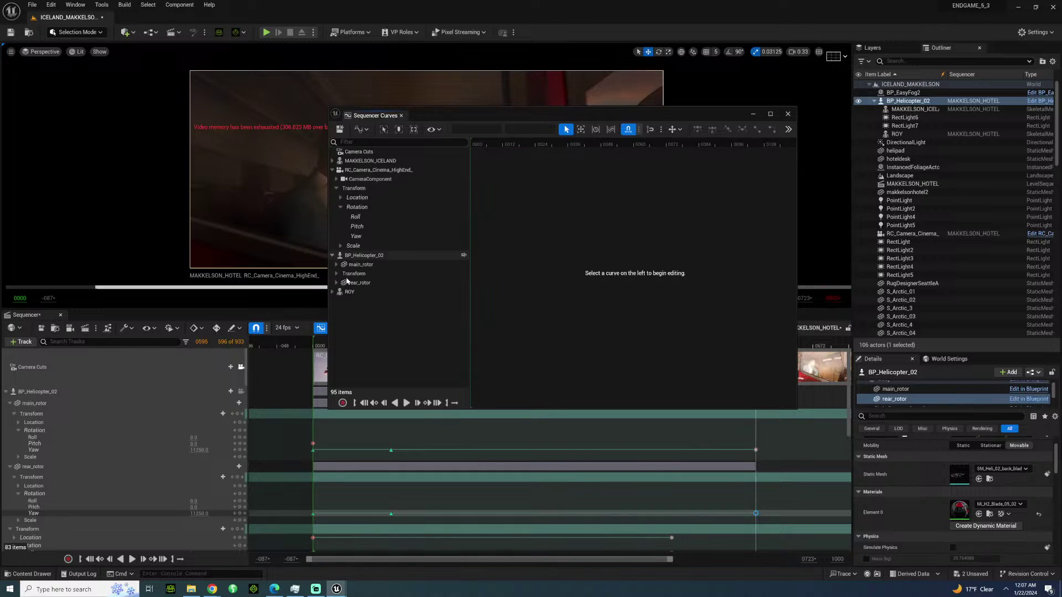
pyautogui.click(348, 284)
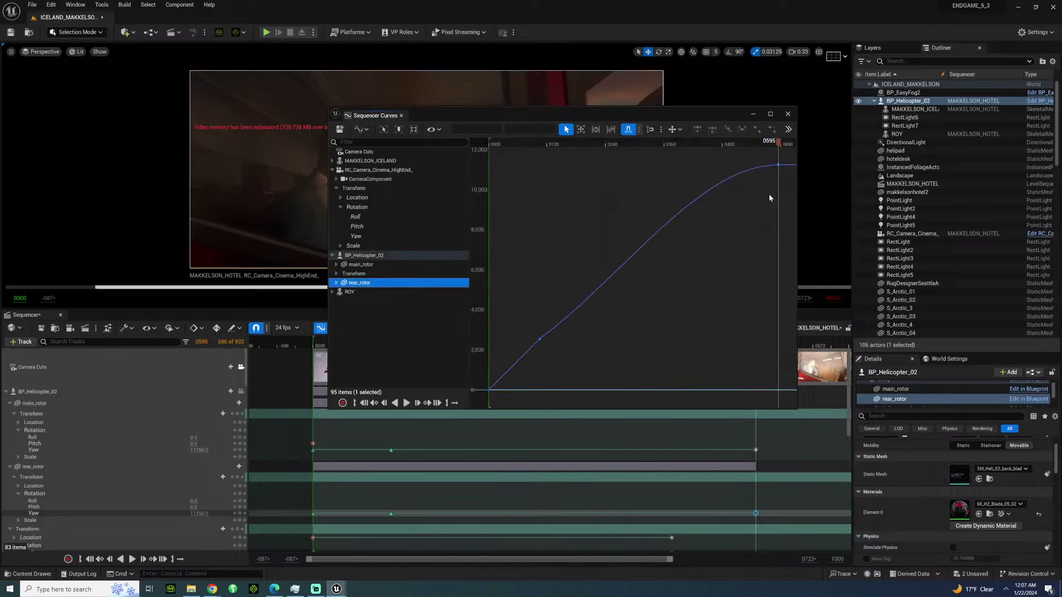
pyautogui.click(778, 164)
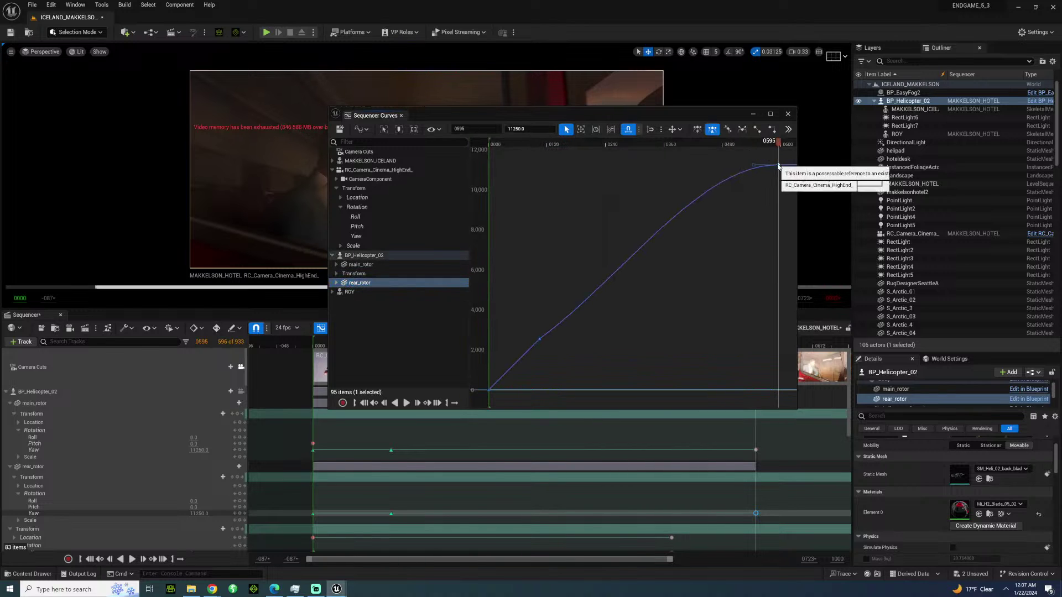
pyautogui.rightClick(778, 165)
pyautogui.click(786, 319)
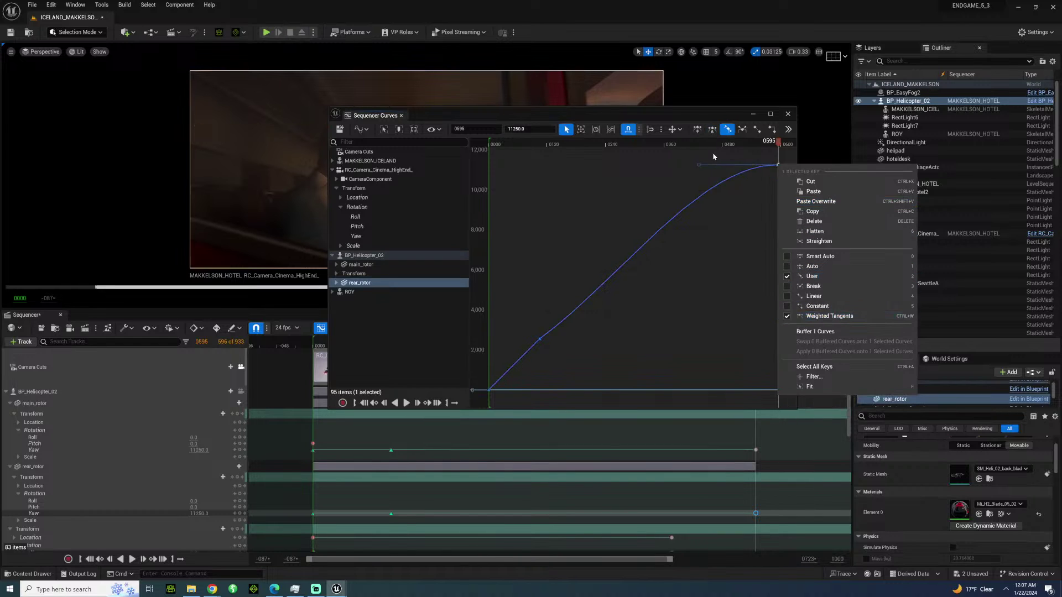
# Stretch the frame 595 key's incoming tangent horizontally to about frame 275, save the sequence and close the curve editor.
pyautogui.click(702, 165)
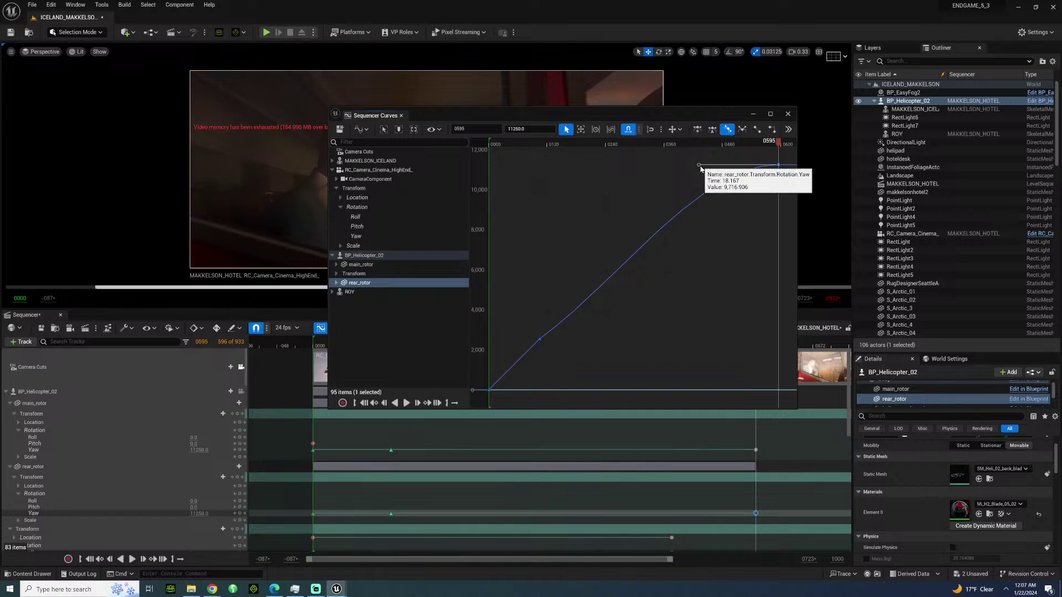
pyautogui.moveTo(699, 165); pyautogui.dragTo(626, 163)
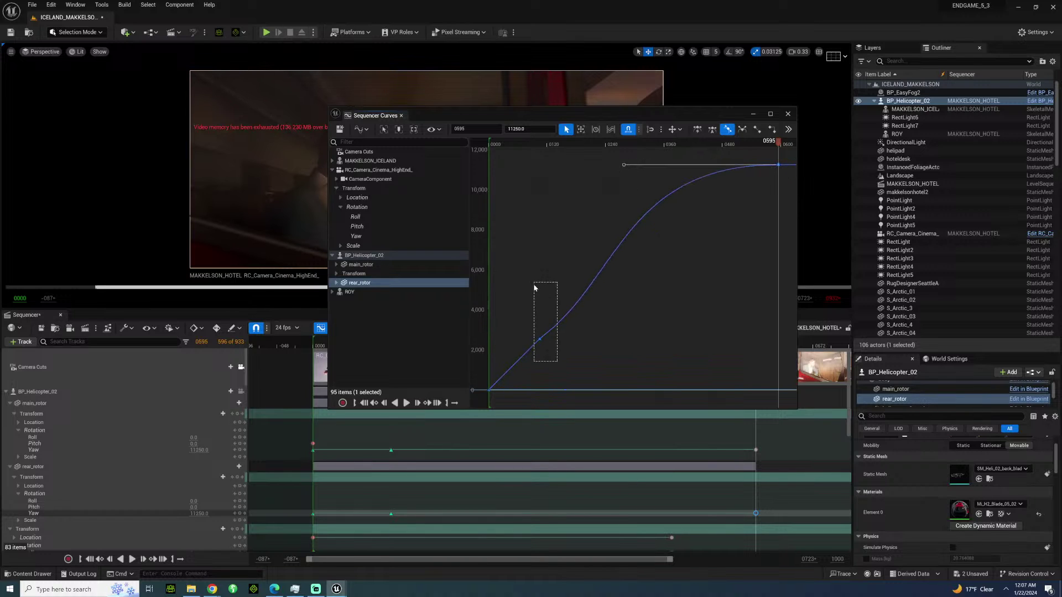
pyautogui.moveTo(534, 287); pyautogui.dragTo(535, 298)
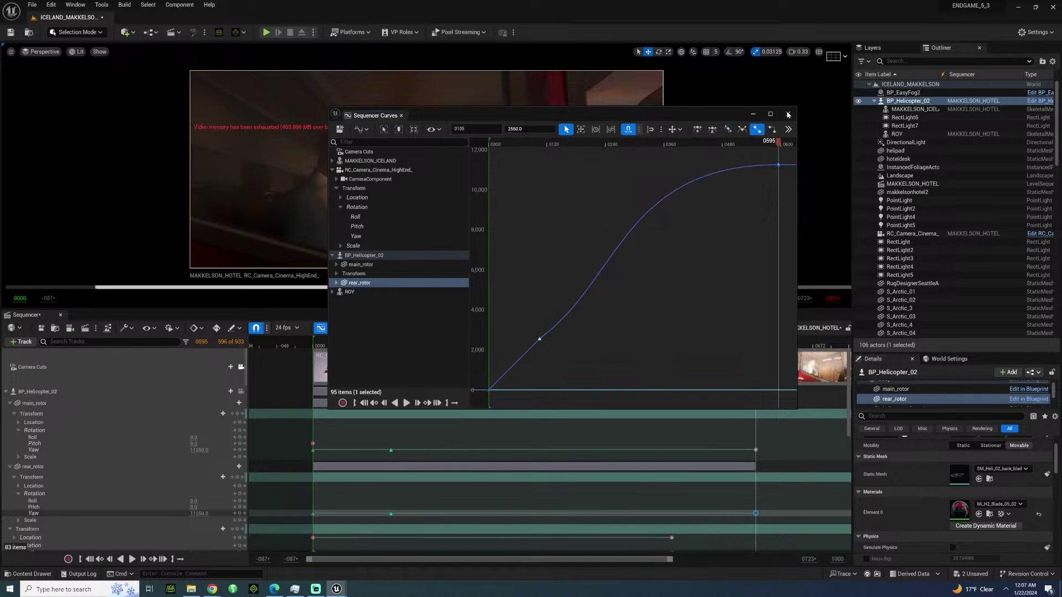
pyautogui.click(340, 129)
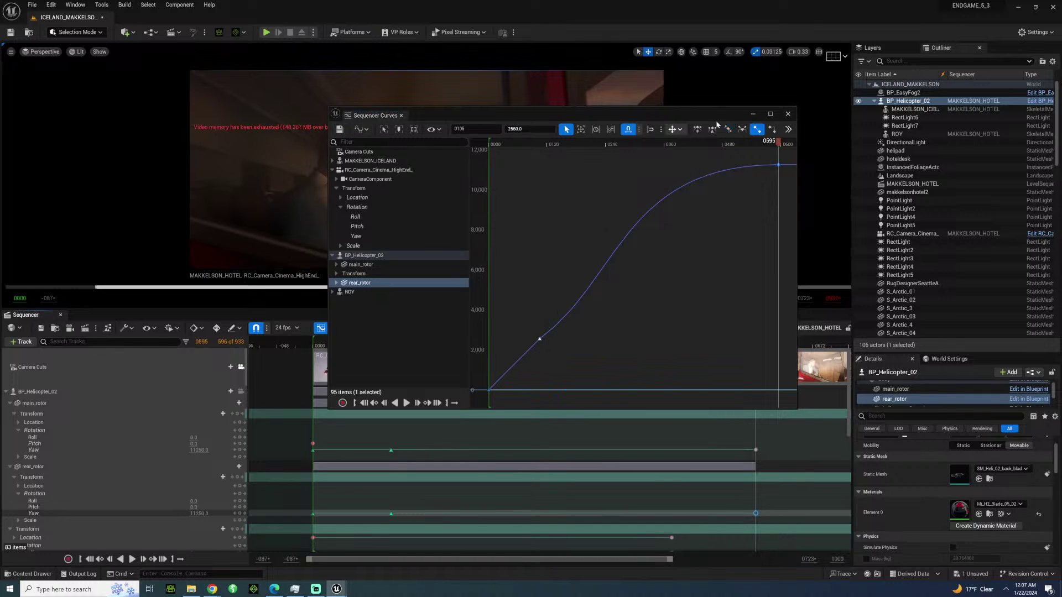
pyautogui.click(788, 115)
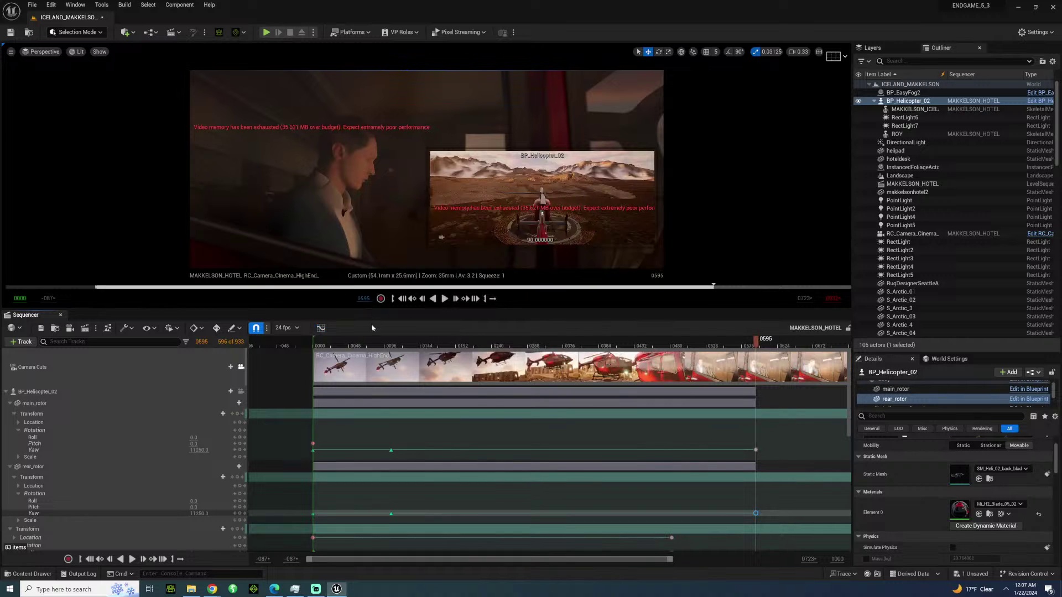
# Play the sequence from its early frames and deselect the helicopter to check the rear rotor's spin and the whole shot unobstructed.
pyautogui.click(362, 347)
pyautogui.press('space')
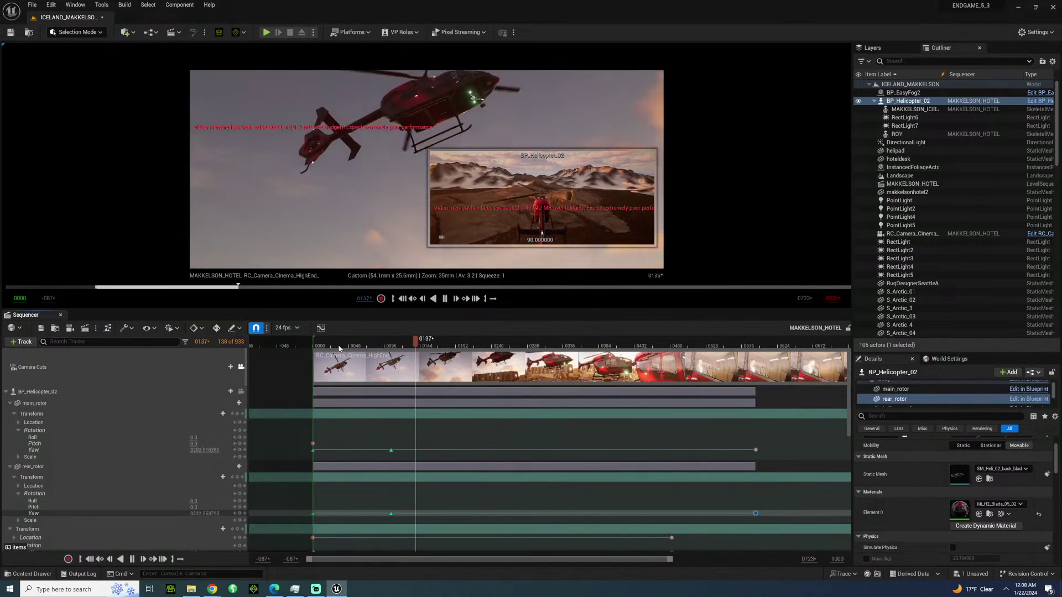
pyautogui.press('space')
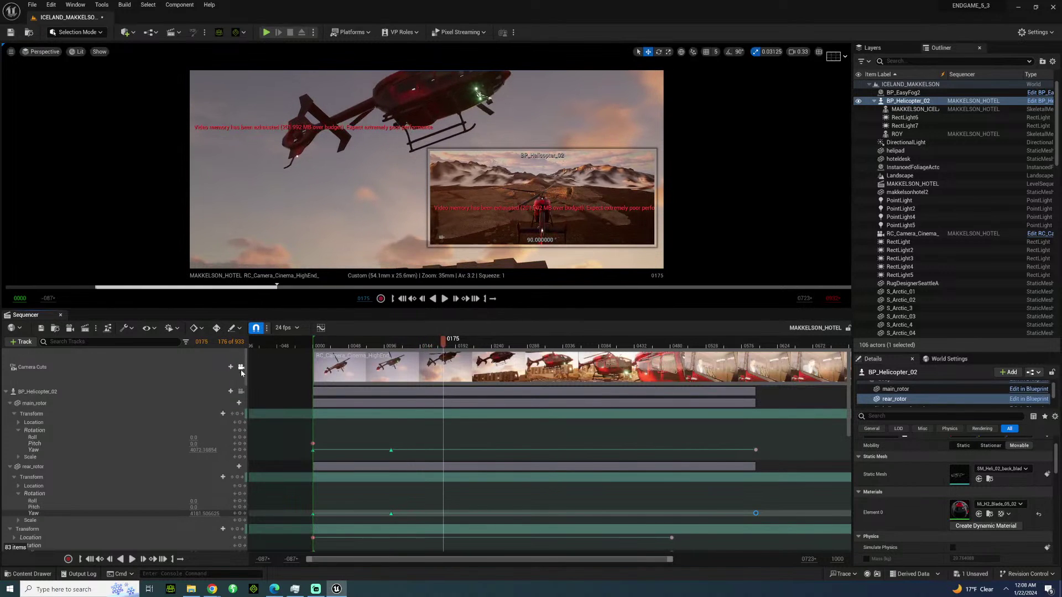
pyautogui.click(904, 85)
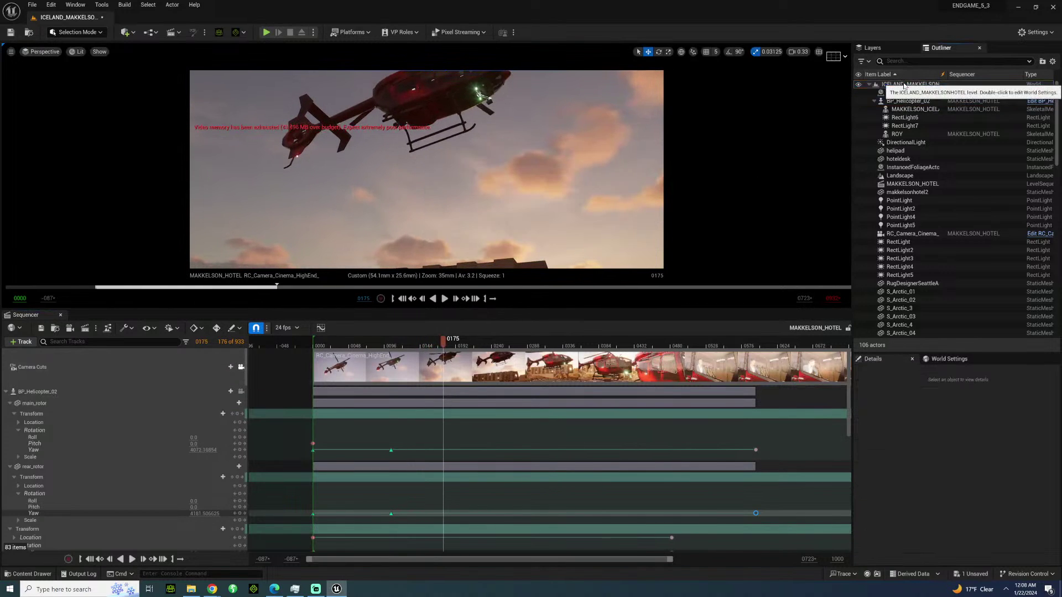
pyautogui.click(416, 341)
pyautogui.press('space')
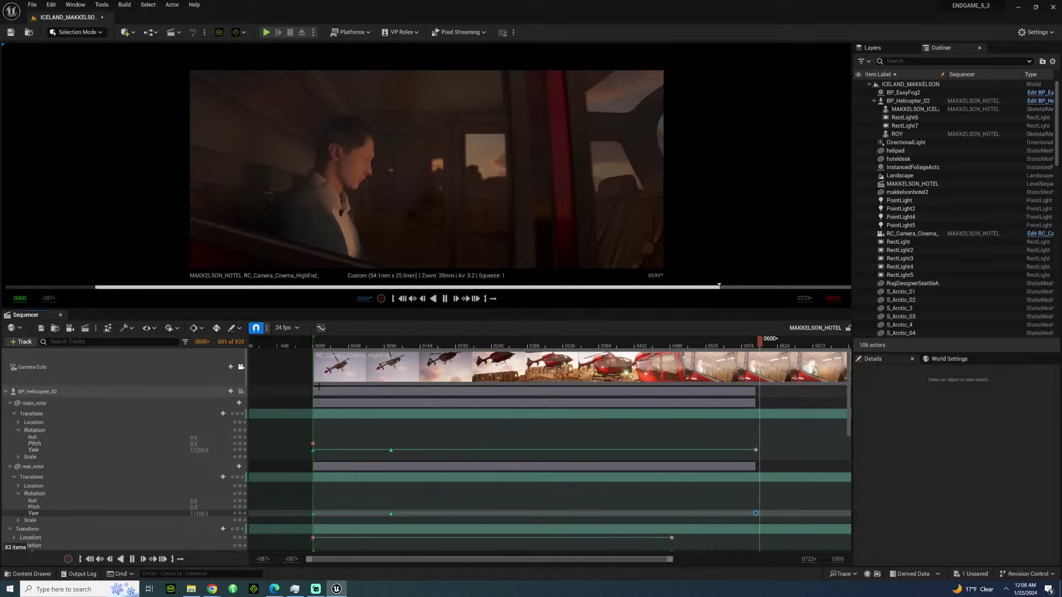
pyautogui.click(350, 343)
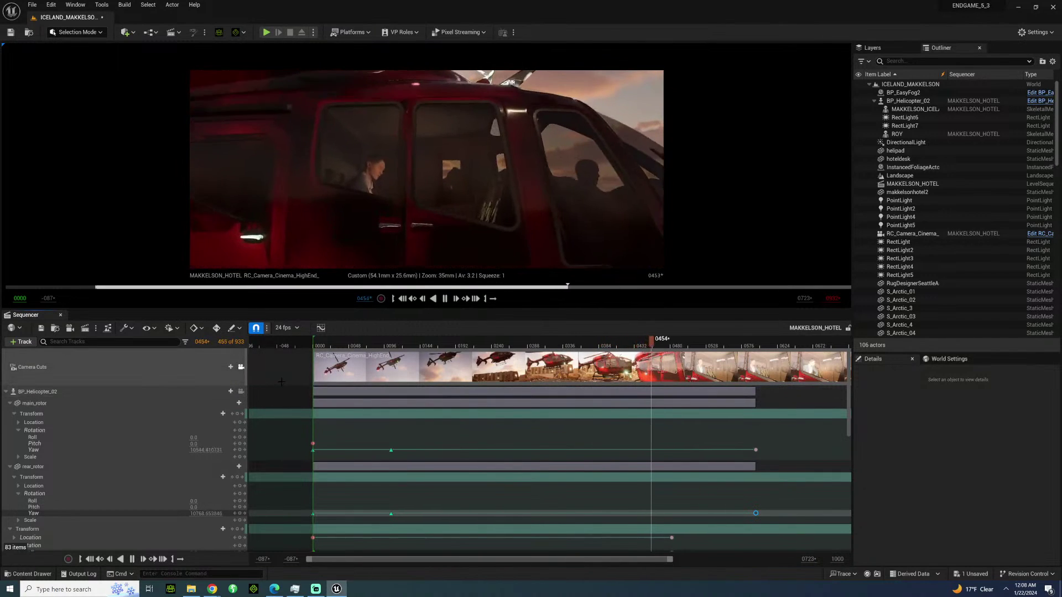
# Stop playback, scrub through the passenger close-up and back to frame 54 to review the shot, and save all levels and assets.
pyautogui.press('space')
pyautogui.moveTo(329, 341); pyautogui.dragTo(343, 341)
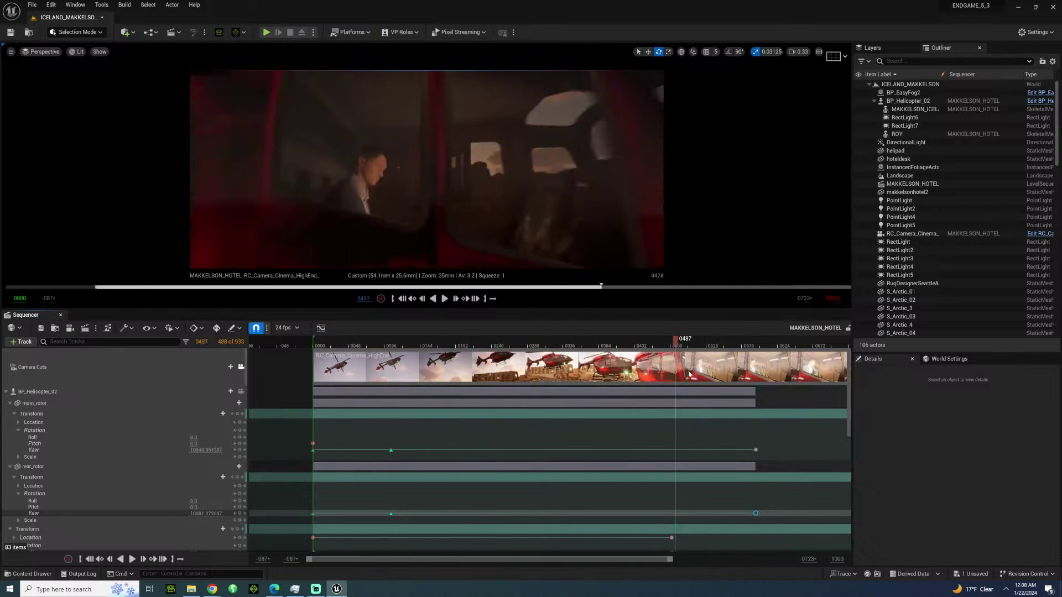
pyautogui.moveTo(689, 374); pyautogui.dragTo(732, 371)
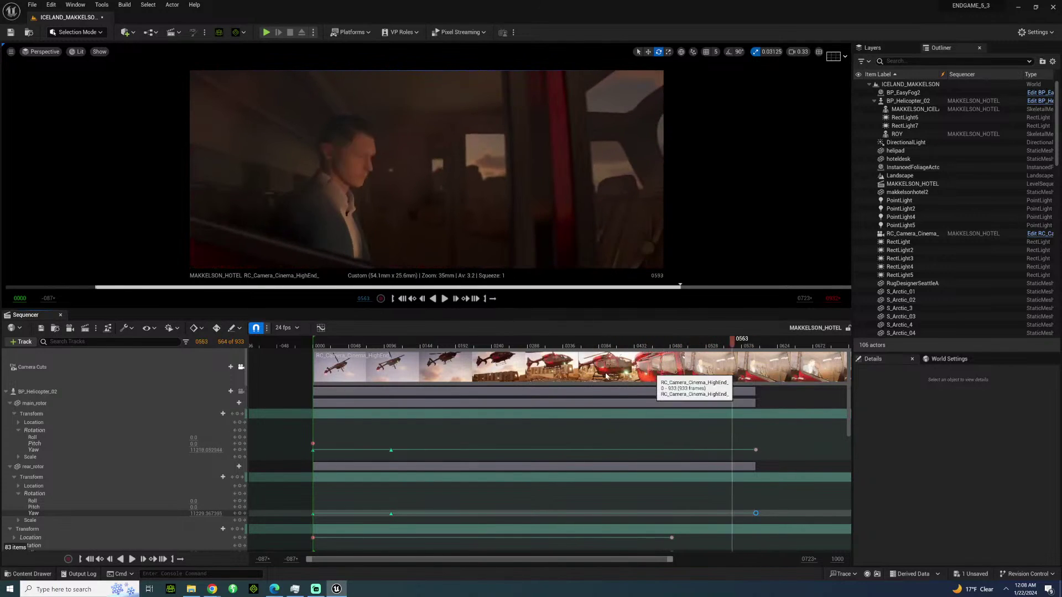
pyautogui.moveTo(606, 377); pyautogui.dragTo(353, 368)
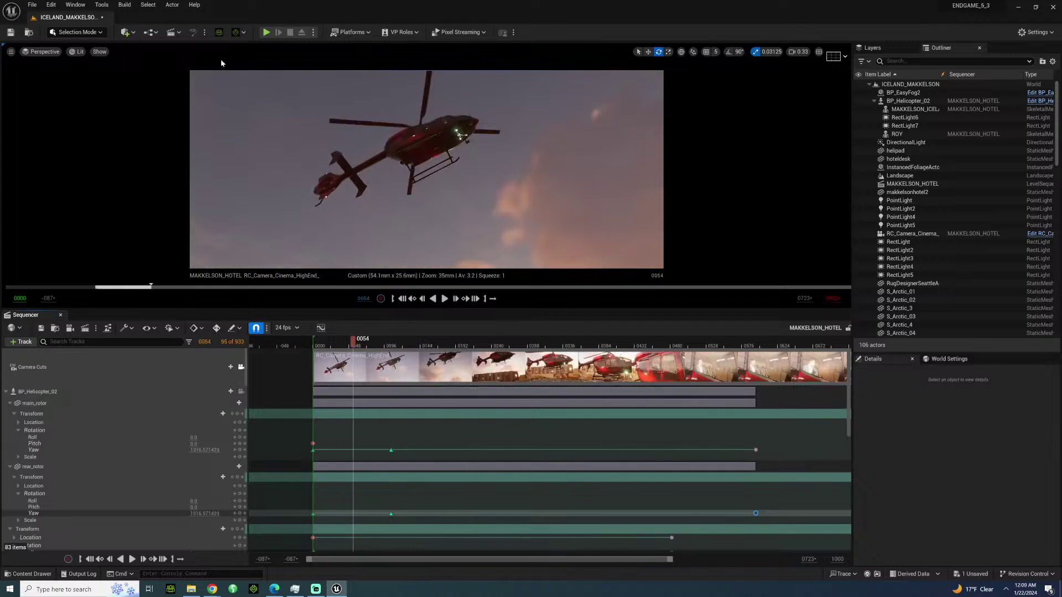
pyautogui.click(32, 4)
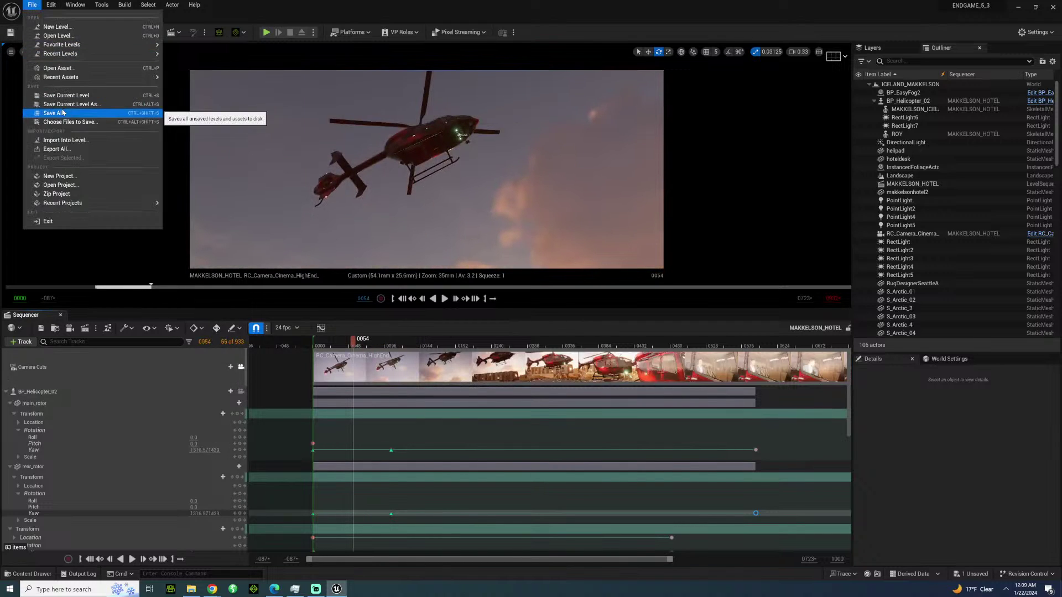
pyautogui.click(60, 105)
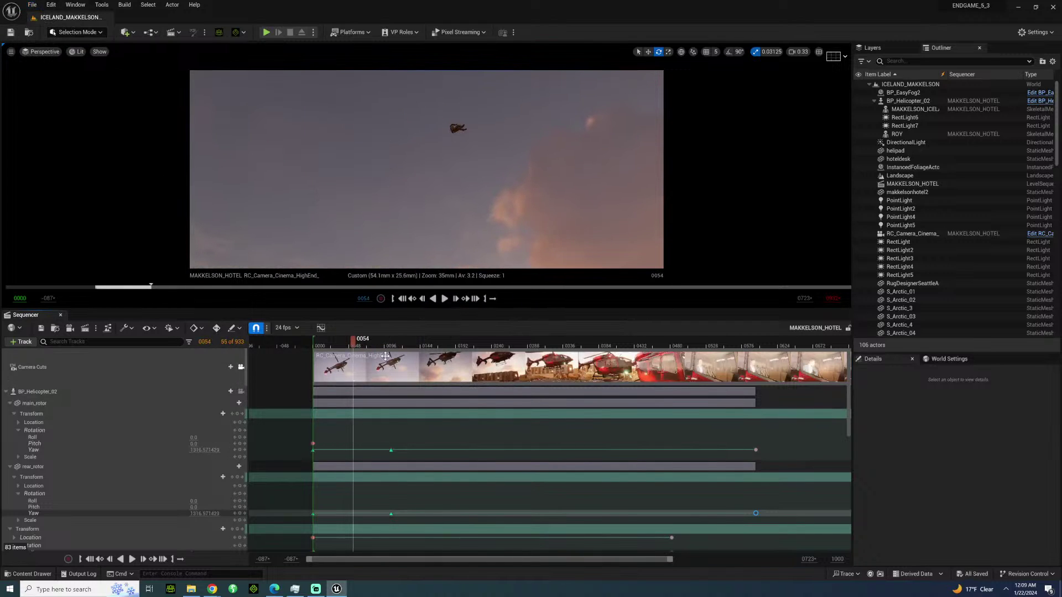
# Close the sequence editor and raise the viewport camera speed to 1 for moving into the hotel interior.
pyautogui.click(61, 315)
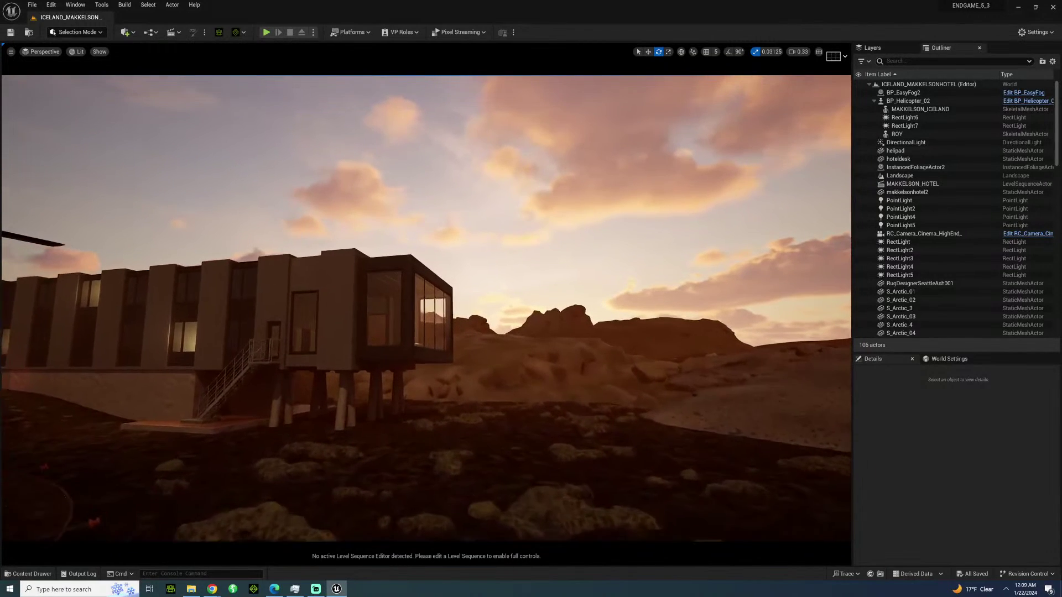
pyautogui.click(800, 52)
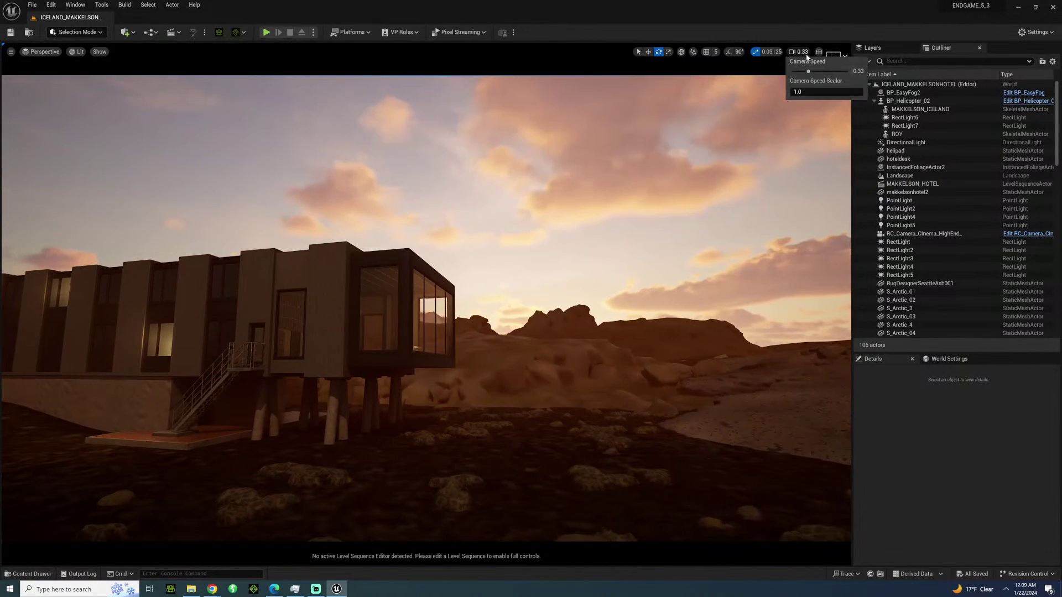
pyautogui.click(821, 74)
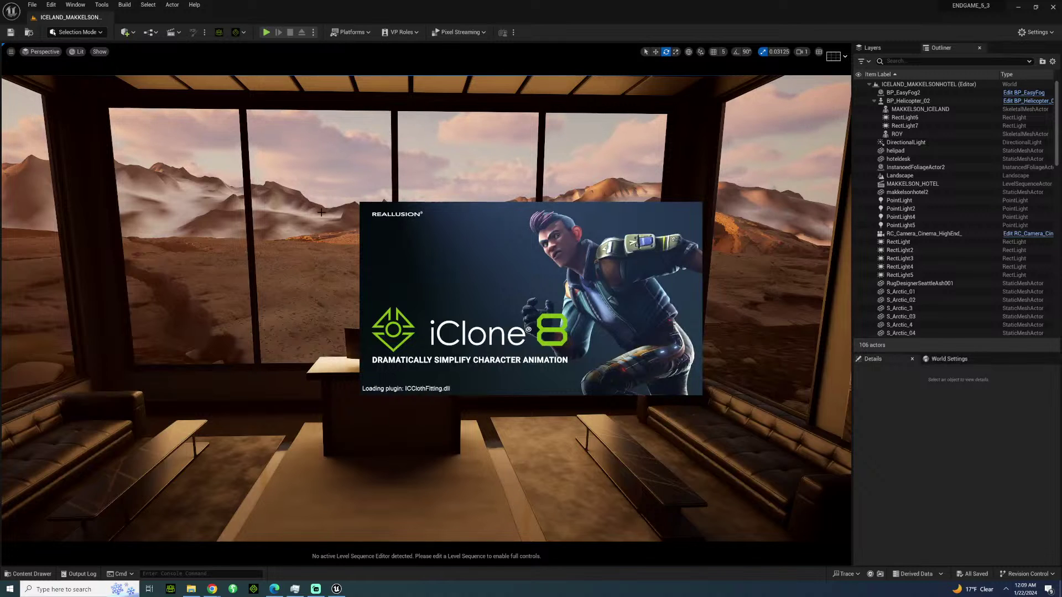
# Place the ICELANDJOE skeletal mesh from the CHARACTER/ICELANDSCENE/ICELANDJOE content folder on the floor beside the hotel desk and select it.
pyautogui.click(31, 574)
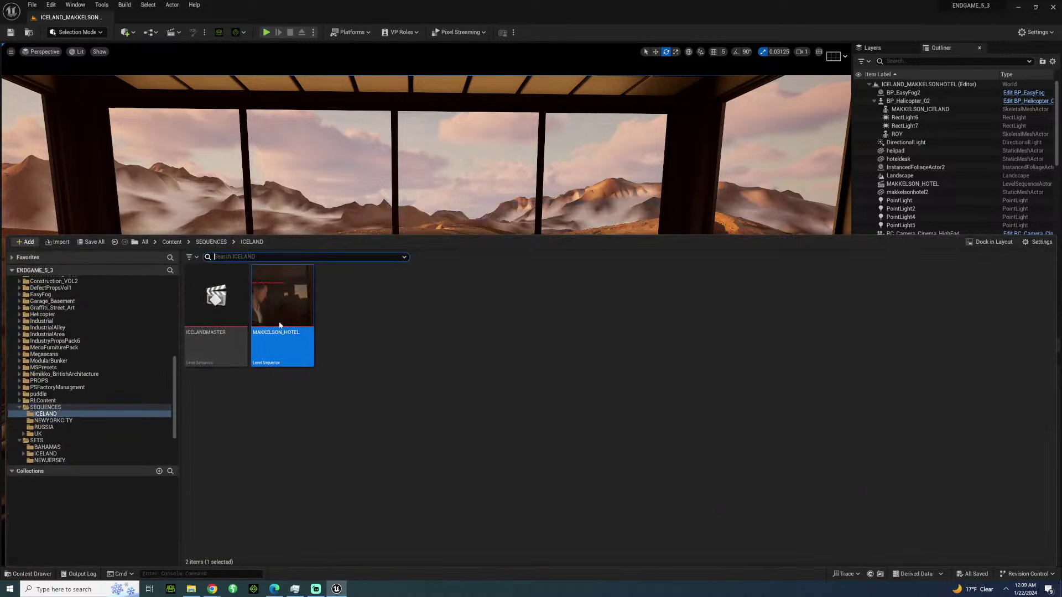
pyautogui.scroll(5, 64, 317)
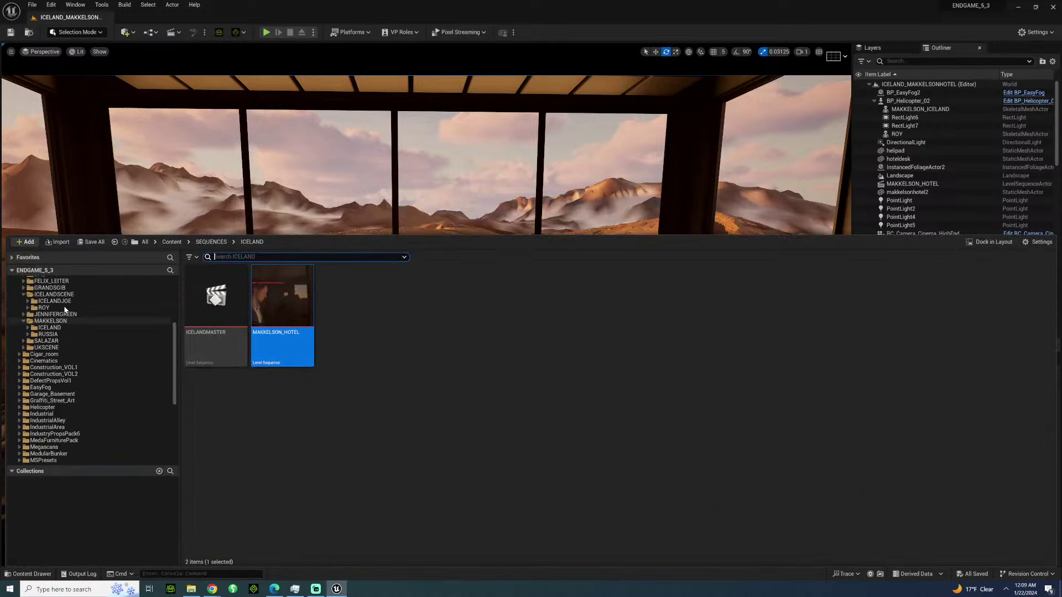
pyautogui.scroll(5, 64, 317)
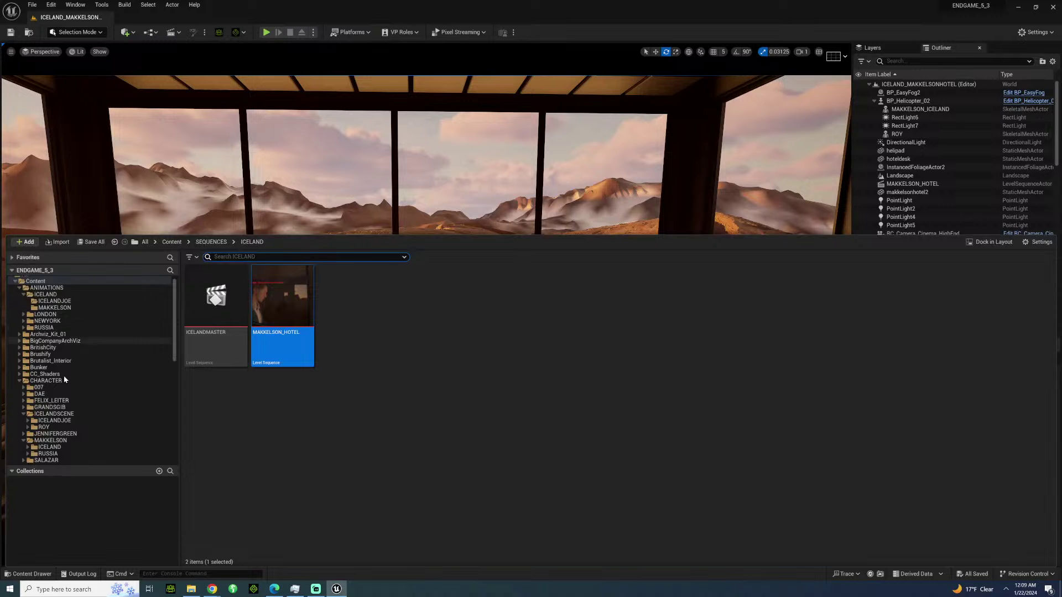
pyautogui.click(54, 420)
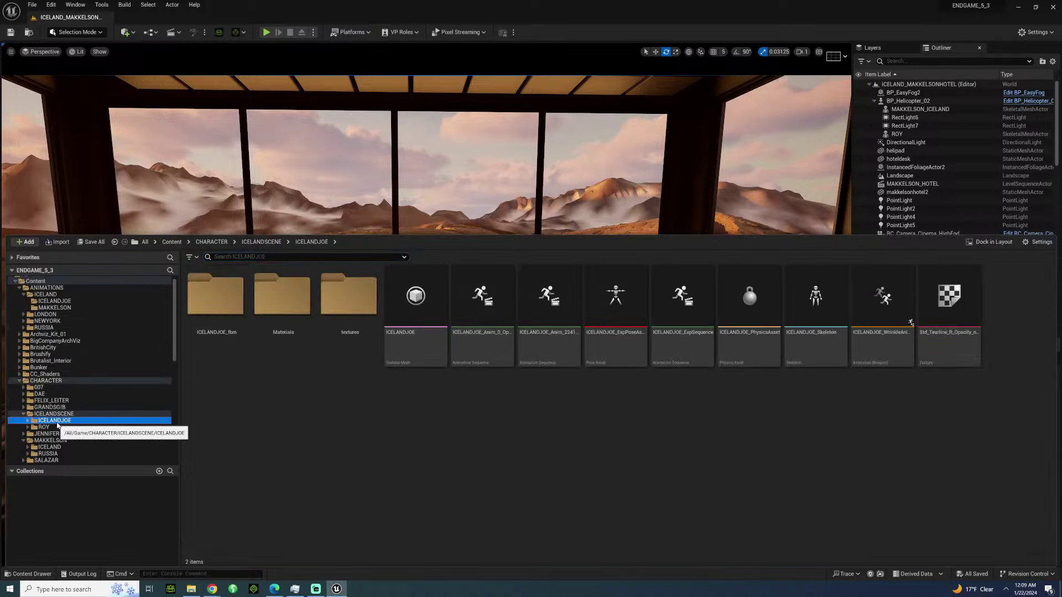
pyautogui.moveTo(436, 295); pyautogui.dragTo(221, 431)
pyautogui.moveTo(307, 430); pyautogui.dragTo(321, 425)
pyautogui.moveTo(320, 425); pyautogui.dragTo(277, 418, button='right')
pyautogui.click(518, 268)
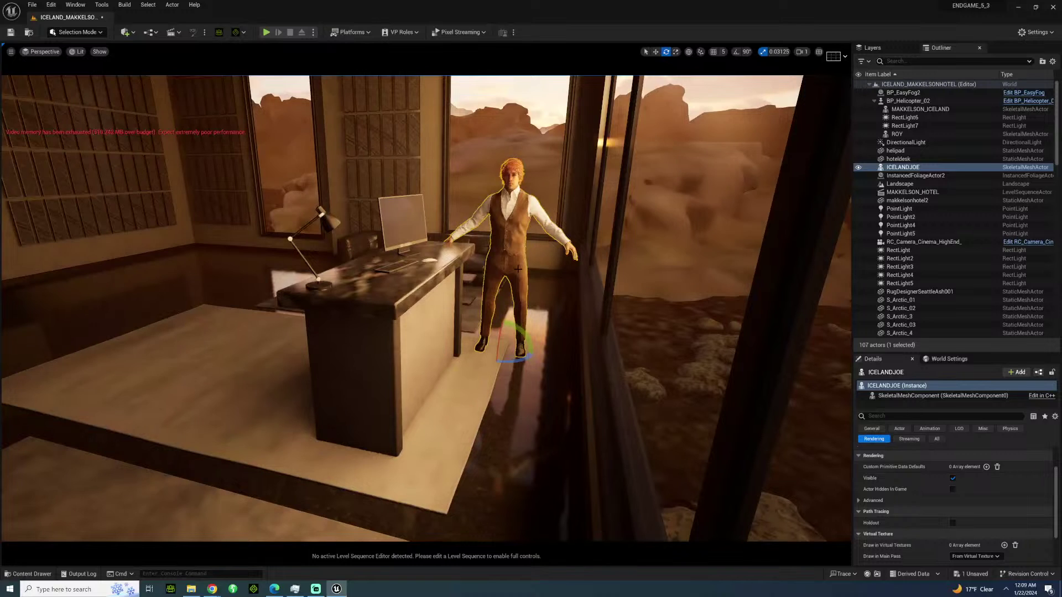
# Turn ICELANDJOE toward the desk, move him to the floor beside its front corner, and save the map.
pyautogui.moveTo(521, 360); pyautogui.dragTo(488, 412)
pyautogui.hotkey('ctrl', 's')
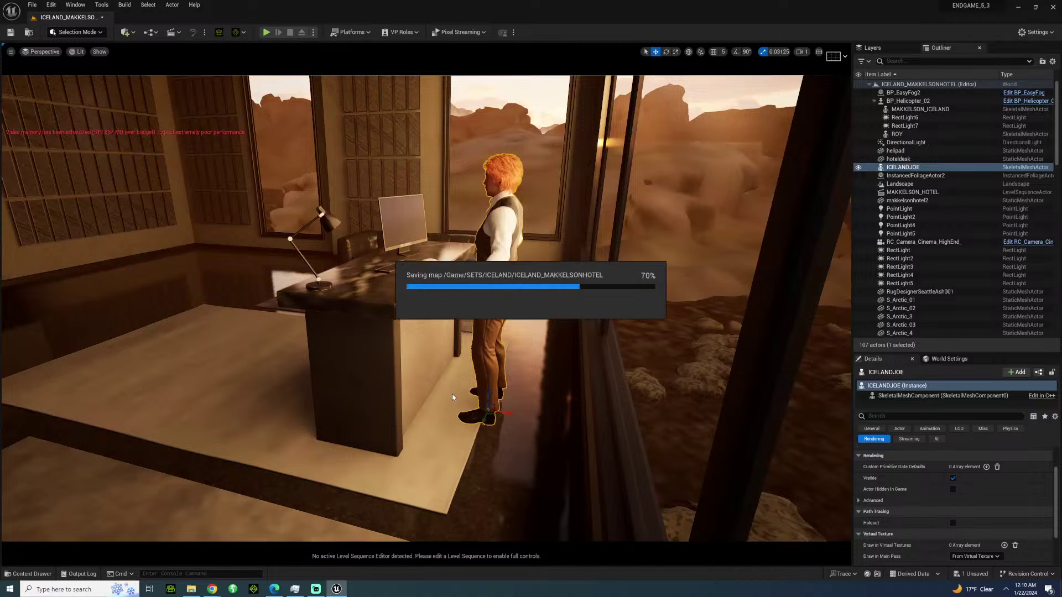
# Open the MAKKELSON_HOTEL level sequence from the SEQUENCES/ICELAND content folder.
pyautogui.click(32, 574)
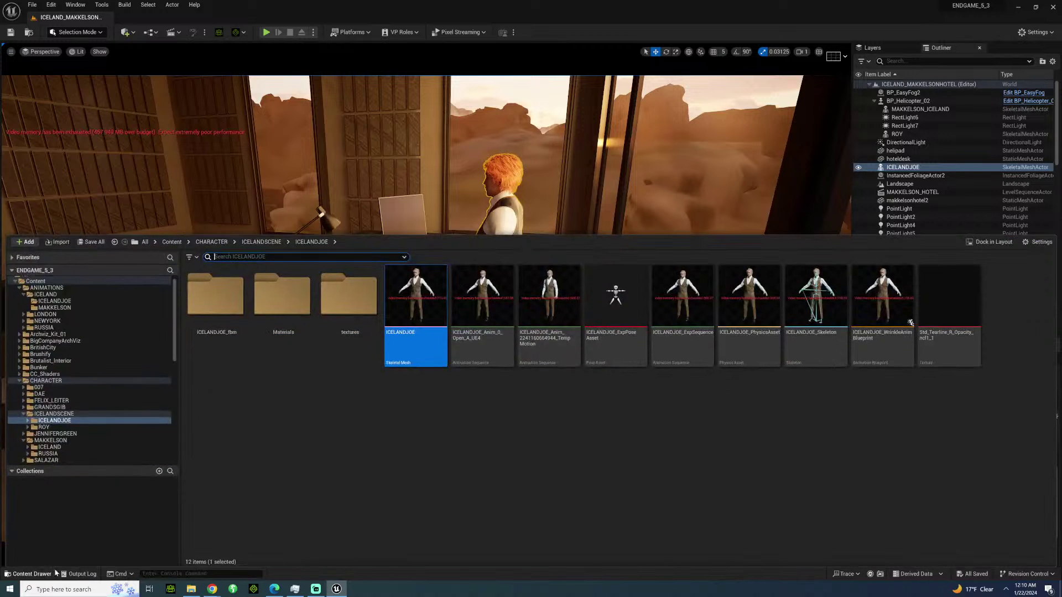
pyautogui.scroll(-10, 78, 413)
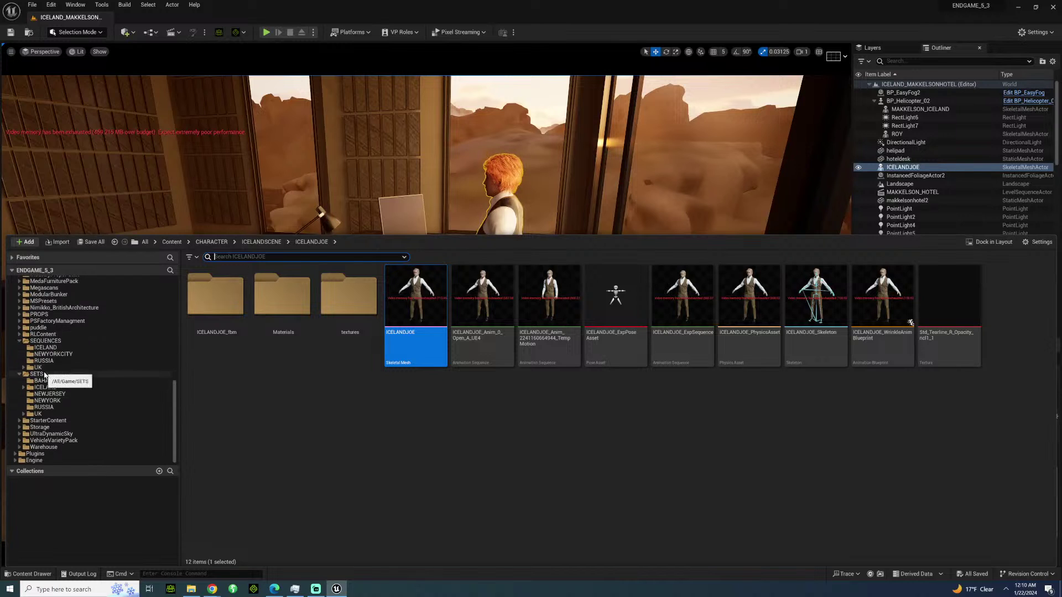
pyautogui.click(53, 347)
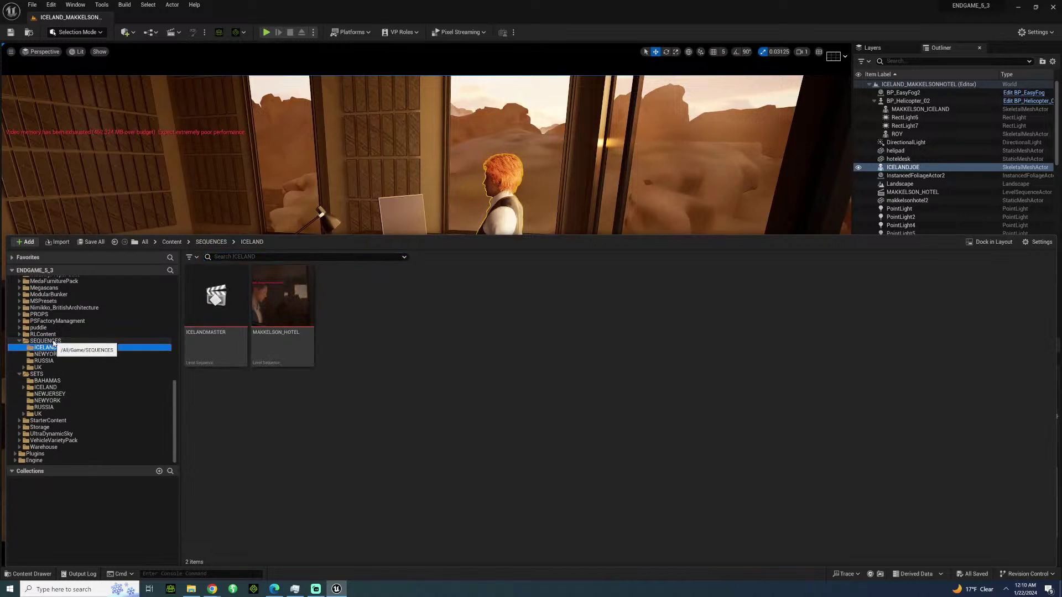
pyautogui.click(287, 280)
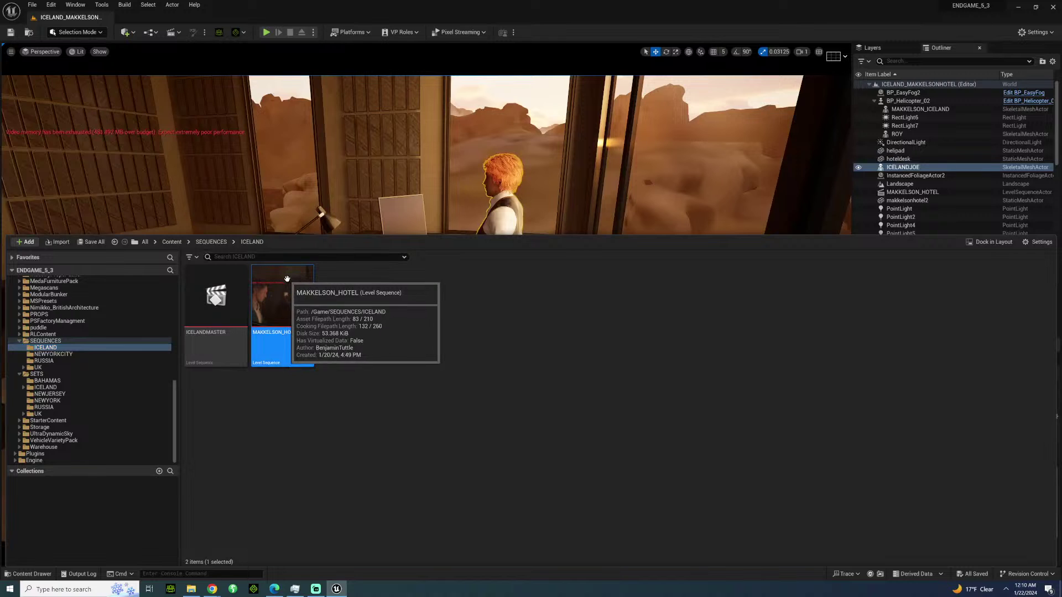
pyautogui.doubleClick(287, 280)
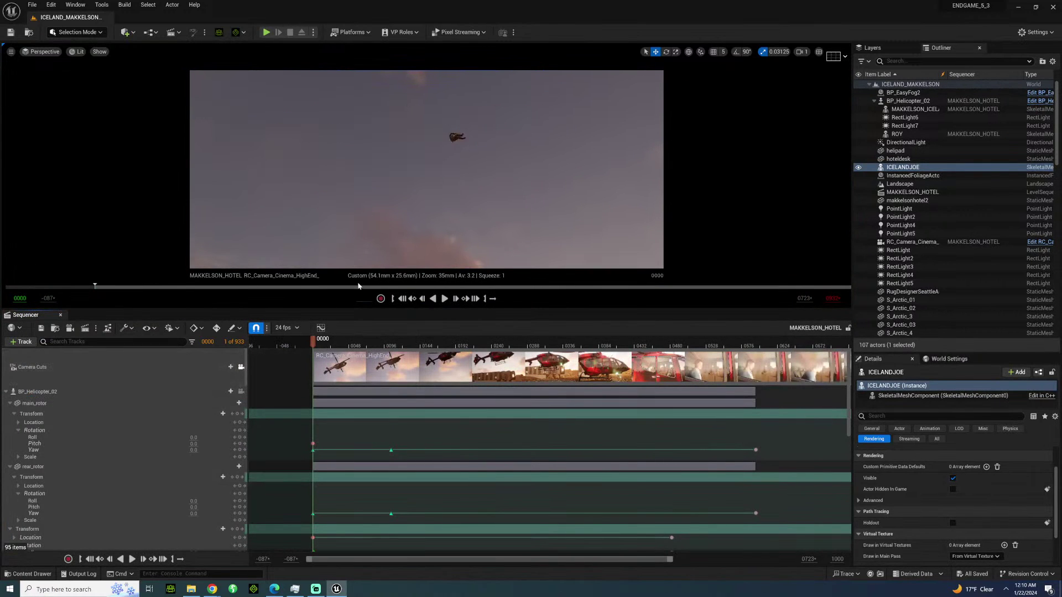
# Play through the MAKKELSON_HOTEL sequence to review the helicopter shot, and return the playhead to frame 56.
pyautogui.press('space')
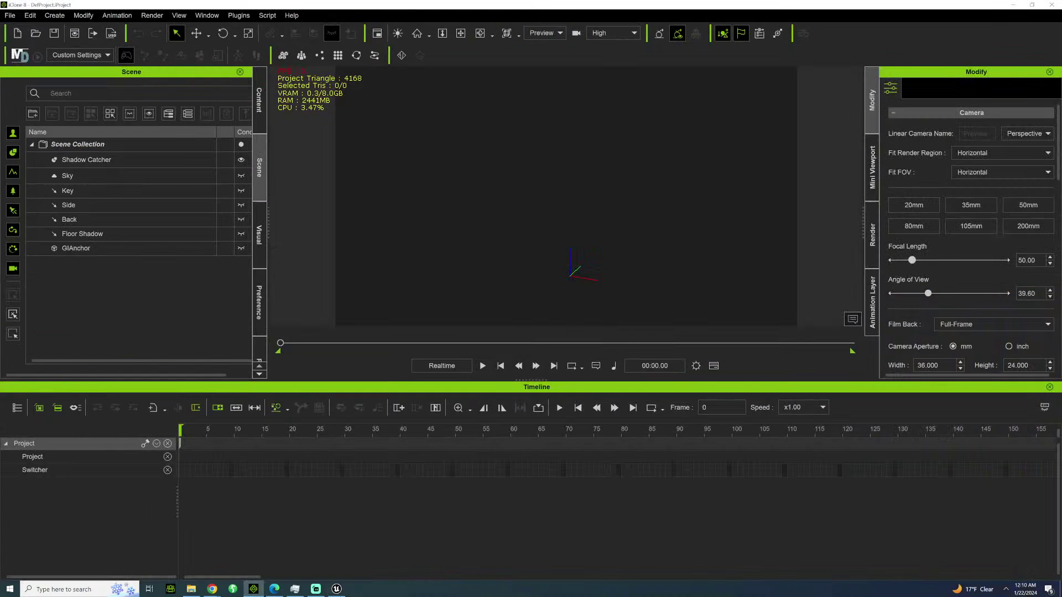
pyautogui.click(334, 588)
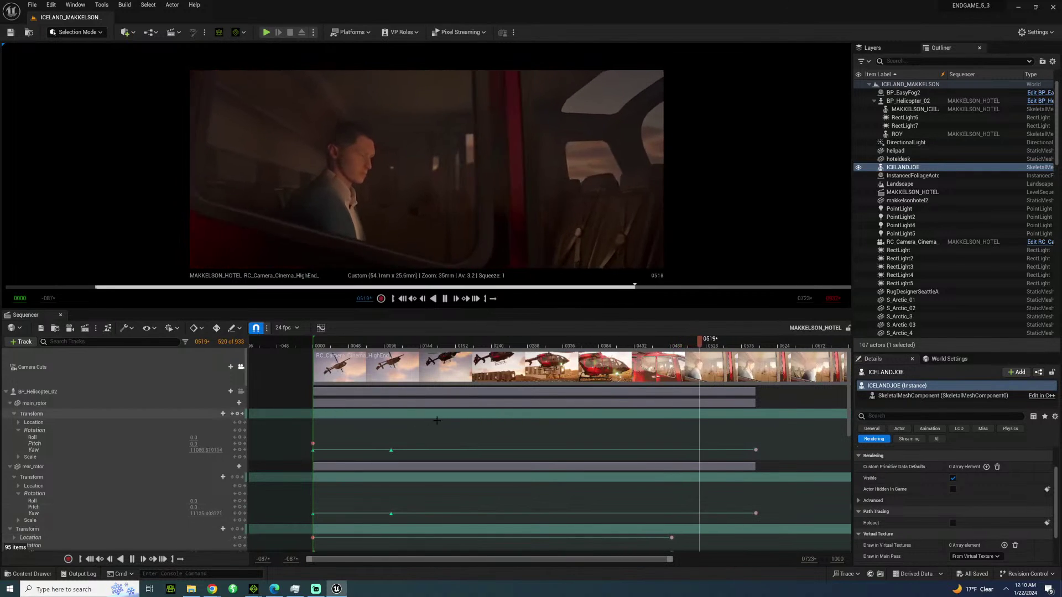
pyautogui.click(340, 340)
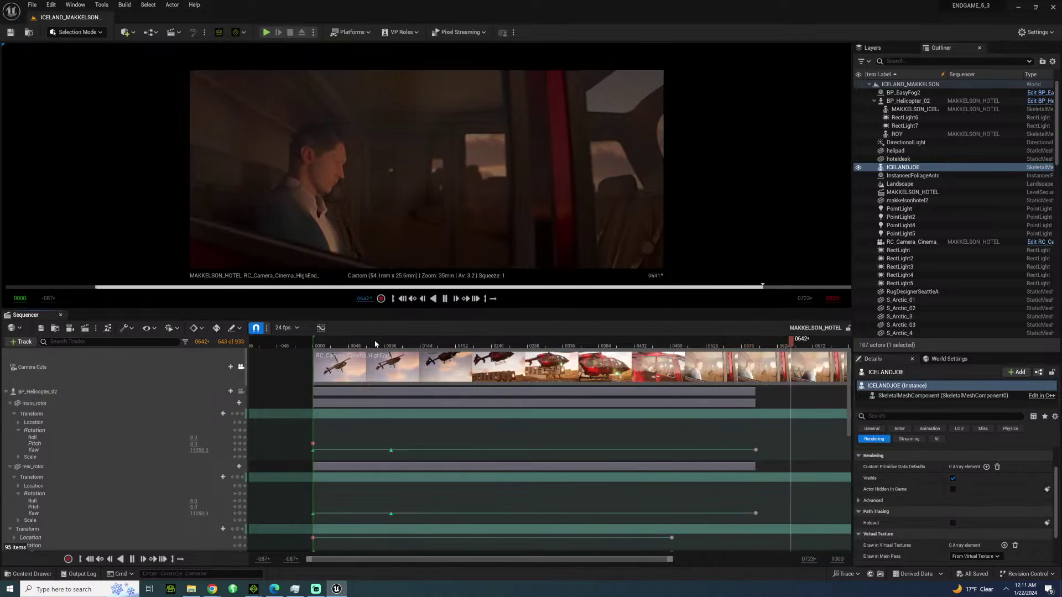
pyautogui.moveTo(359, 343); pyautogui.dragTo(390, 310)
pyautogui.press('space')
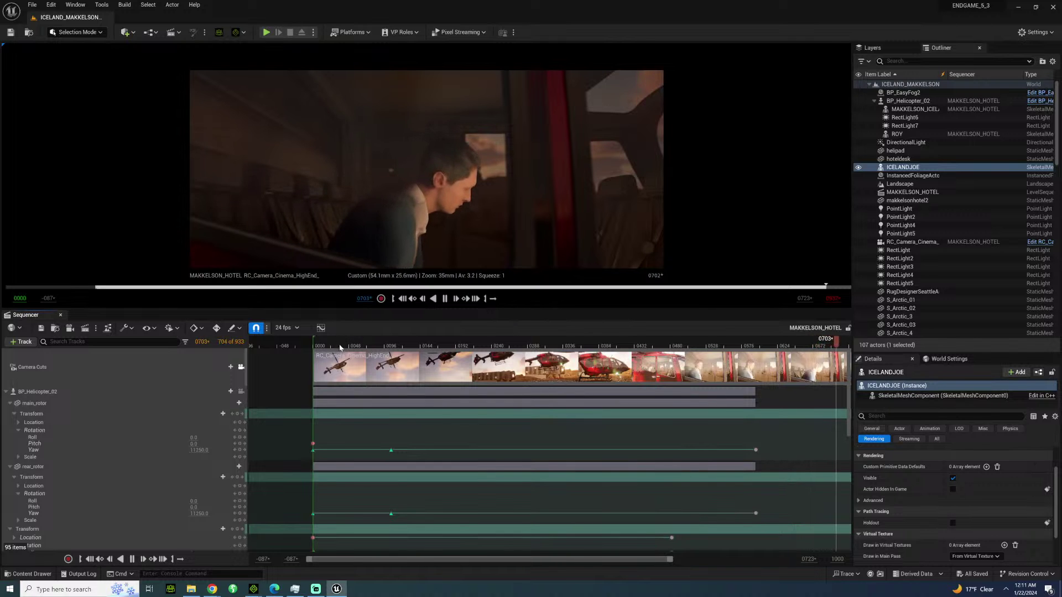
pyautogui.moveTo(340, 348)
pyautogui.mouseDown()
pyautogui.moveTo(741, 341)
pyautogui.moveTo(355, 343)
pyautogui.mouseUp()
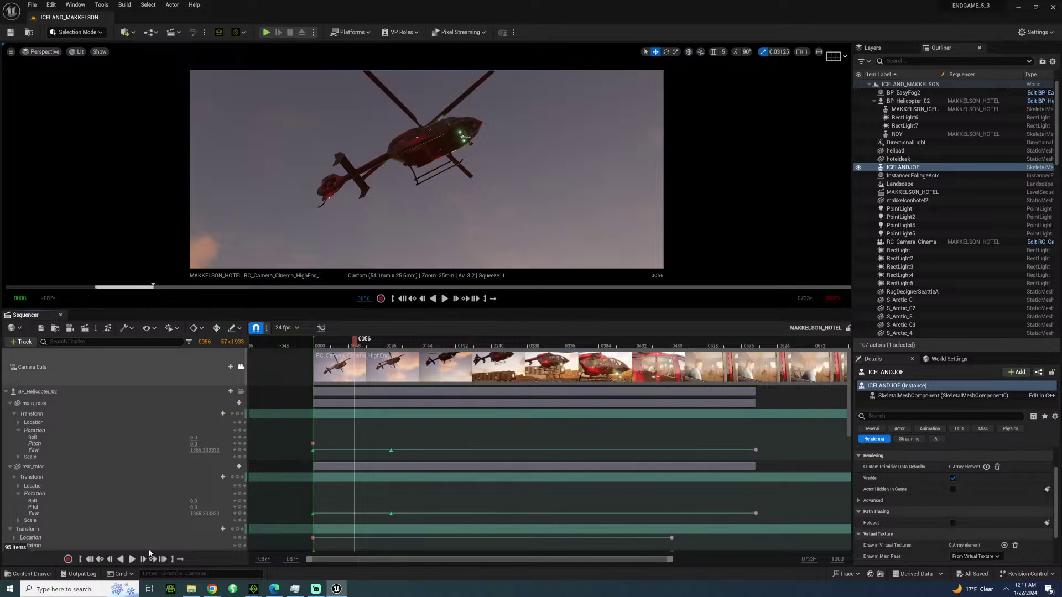
# Switch to iClone 8, dismiss its welcome screen, and show the content library.
pyautogui.moveTo(251, 590)
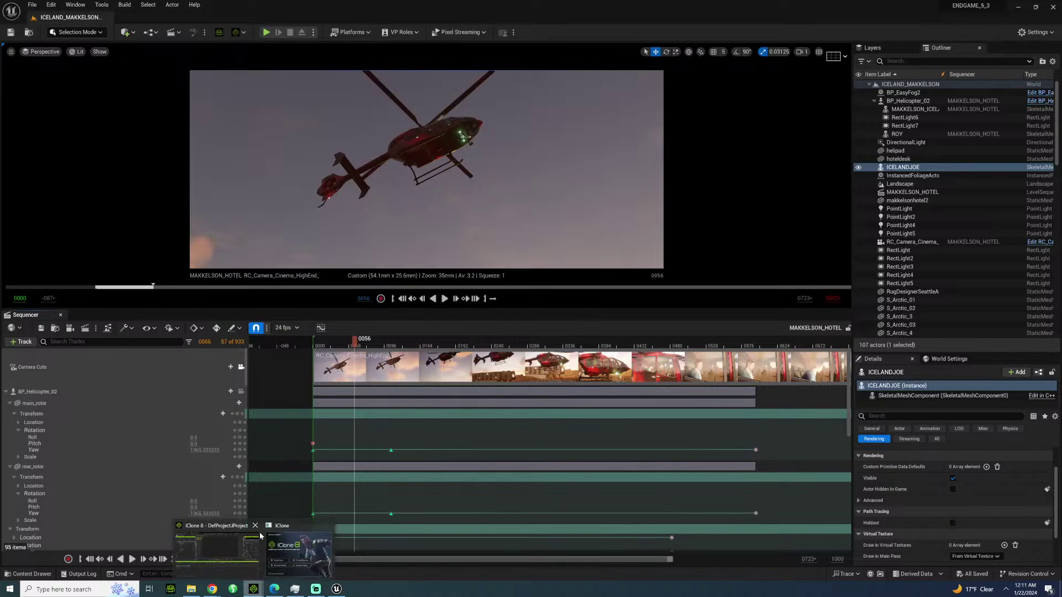
pyautogui.click(297, 536)
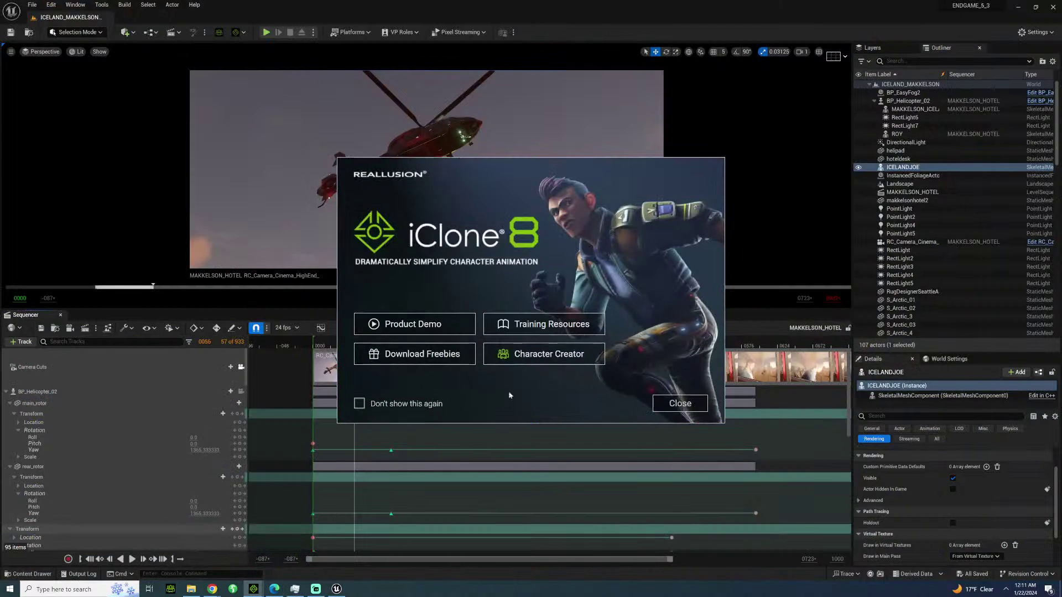
pyautogui.click(669, 407)
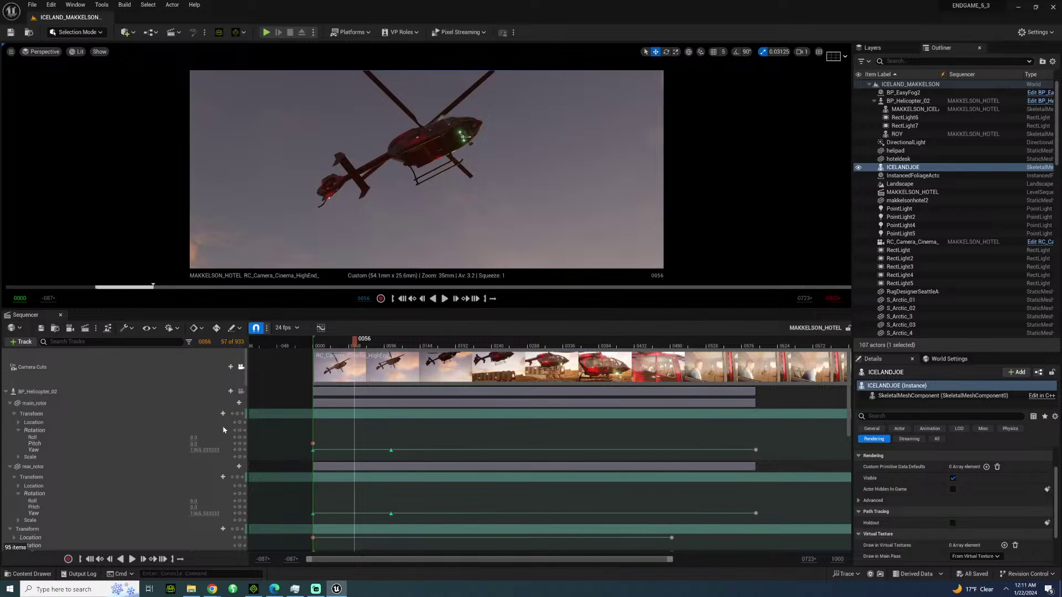
pyautogui.click(254, 589)
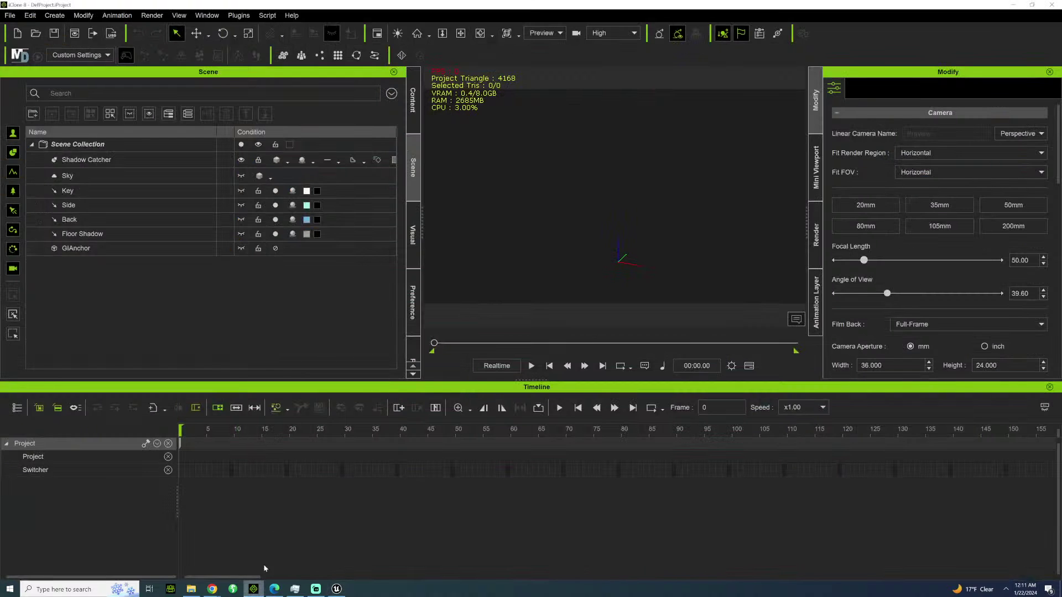
pyautogui.click(414, 102)
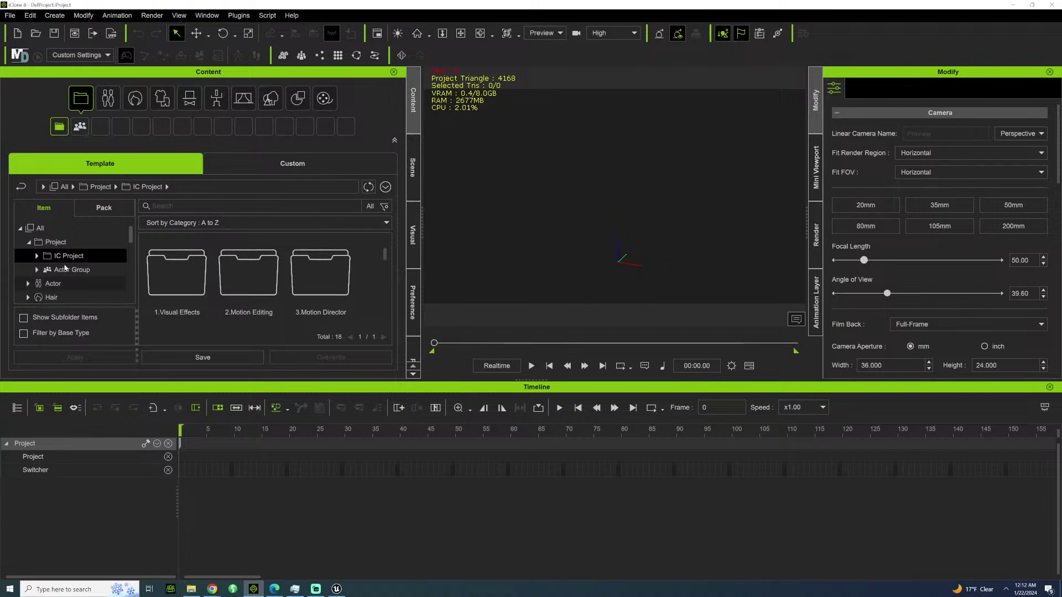
# Load the ICELANDJOE avatar file from the ENDGAME/CHARACTERS/CC4_WRINKLES folder into the empty iClone scene.
pyautogui.click(191, 588)
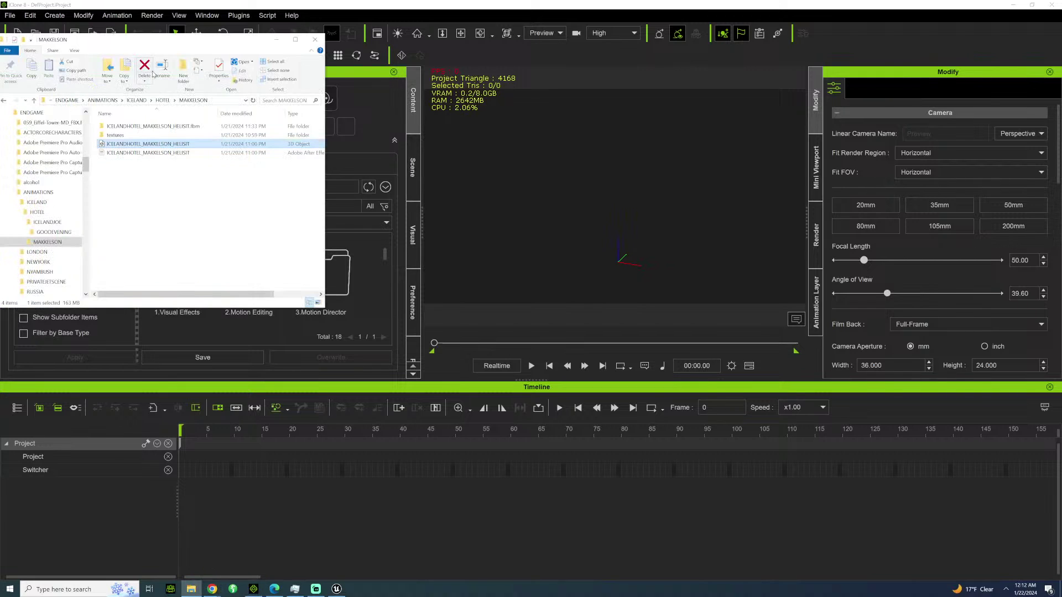
pyautogui.click(102, 100)
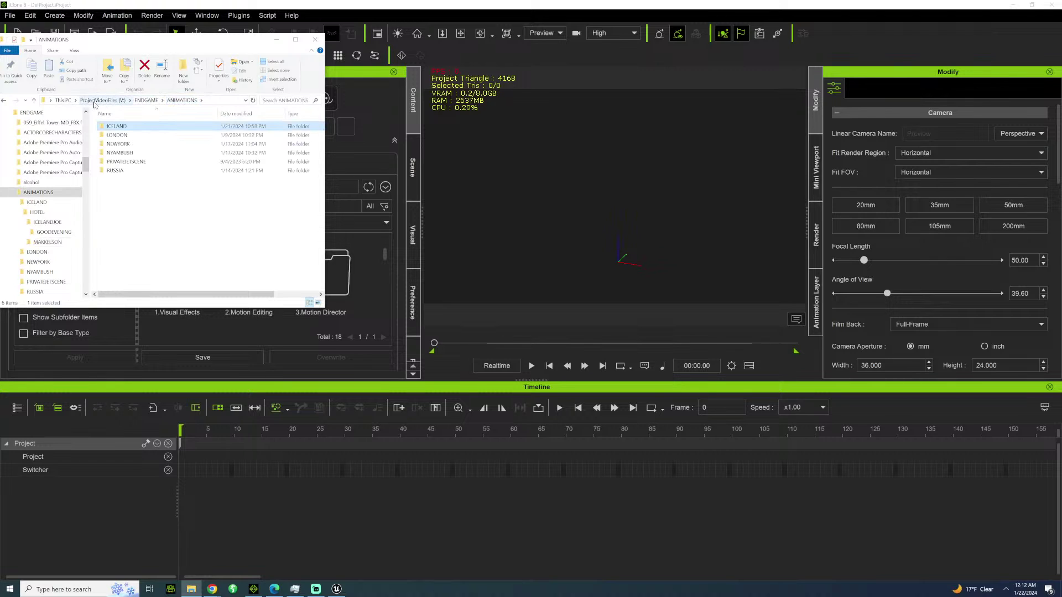
pyautogui.click(146, 100)
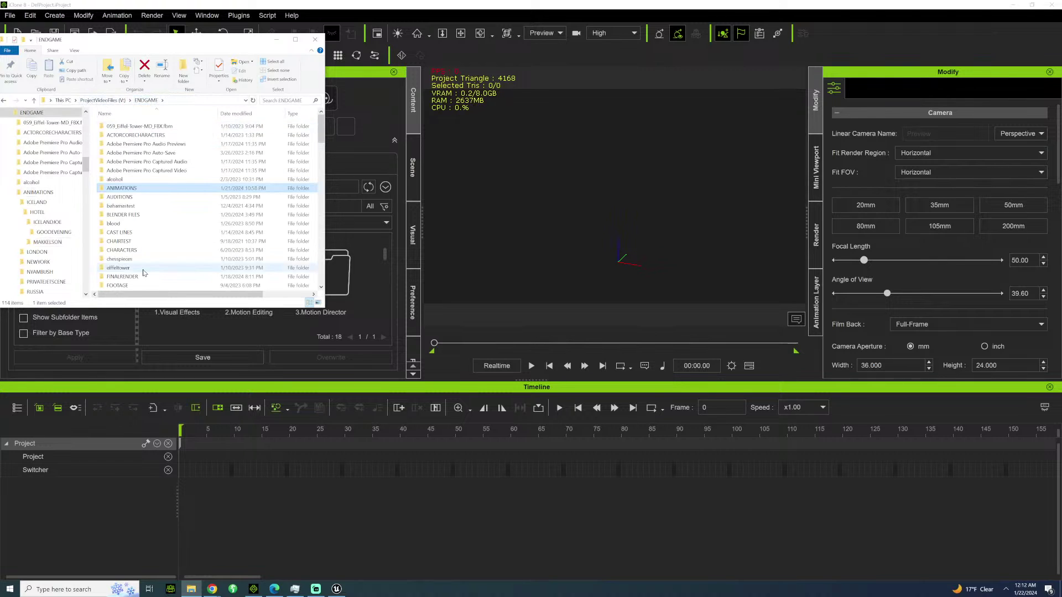
pyautogui.click(140, 249)
pyautogui.doubleClick(140, 250)
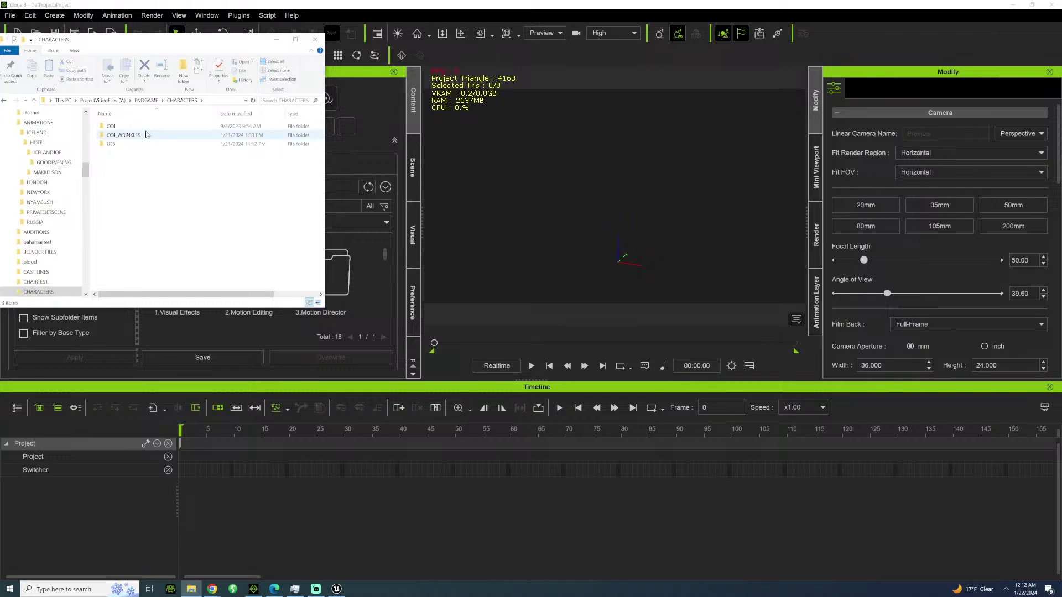
pyautogui.doubleClick(142, 134)
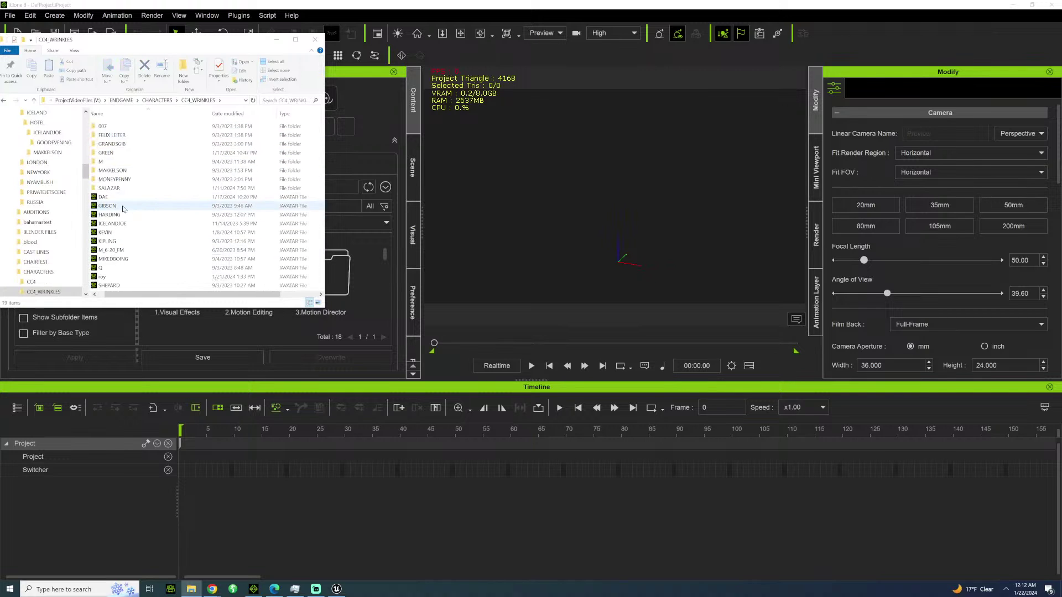
pyautogui.moveTo(117, 225); pyautogui.dragTo(680, 219)
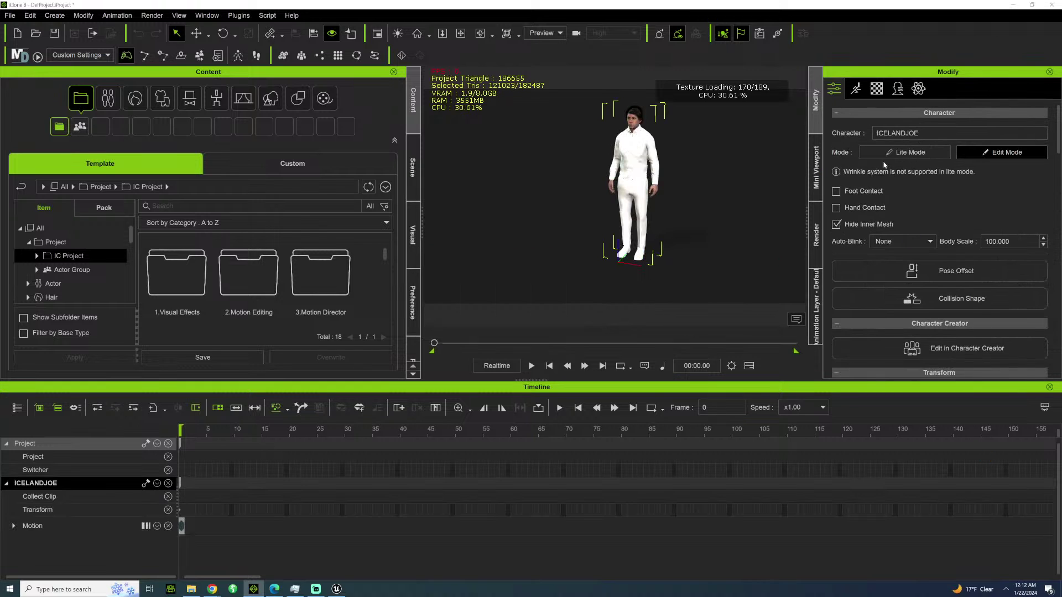
# Set ICELANDJOE's X and Y position to 0 so the character stands at the scene origin.
pyautogui.scroll(-3, 864, 247)
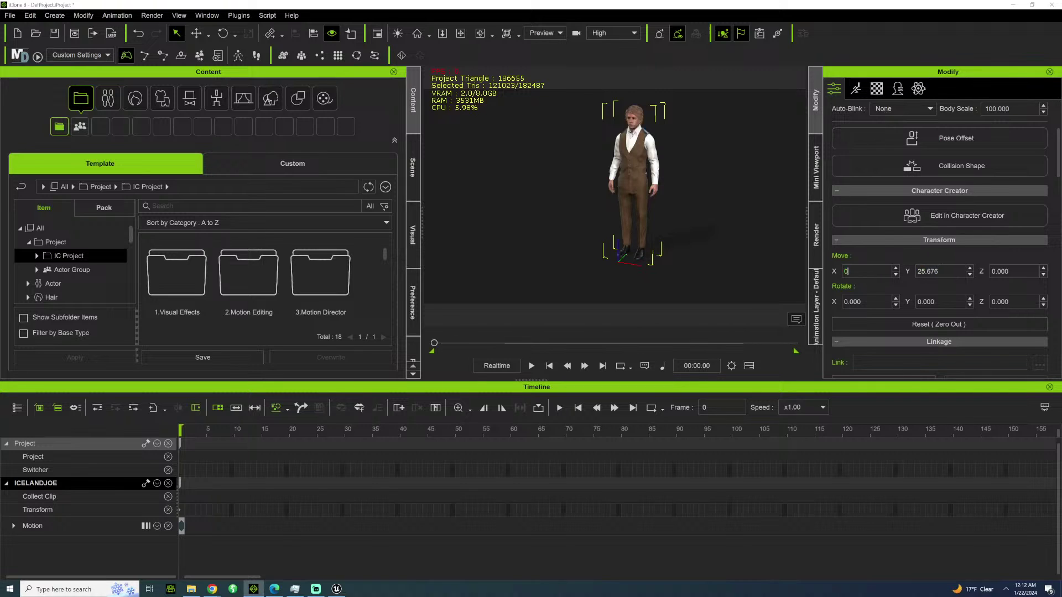
pyautogui.press('Tab')
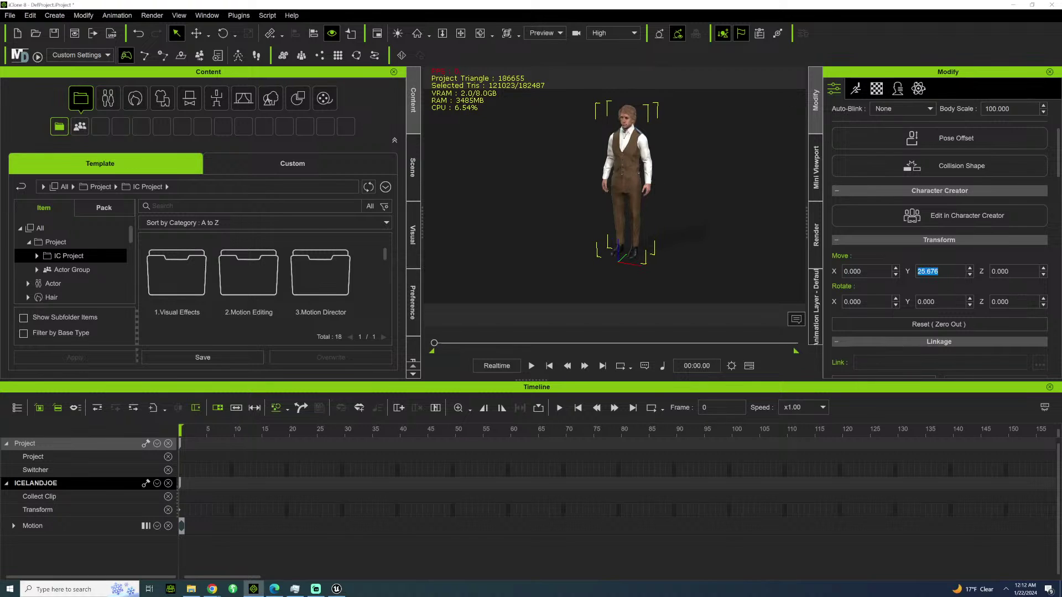
pyautogui.write('0')
pyautogui.press('Return')
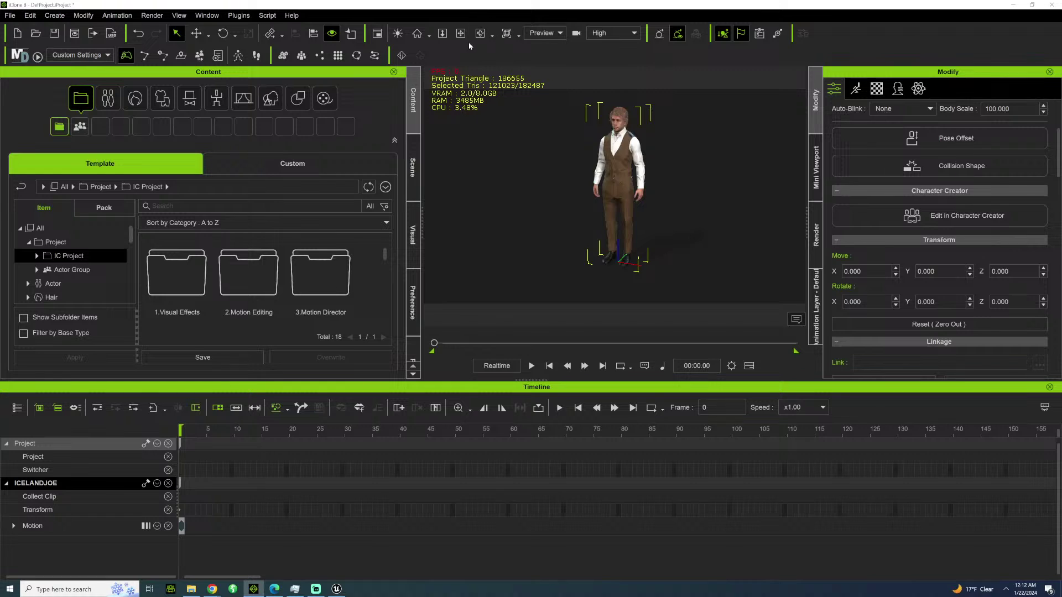
pyautogui.moveTo(587, 113); pyautogui.dragTo(781, 179, button='right')
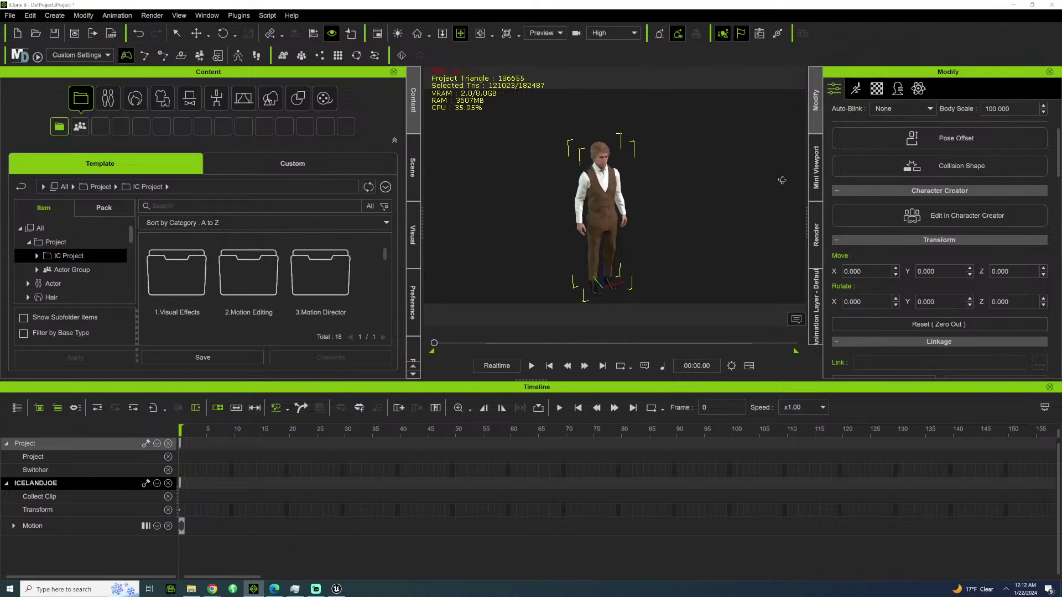
# Apply the Idle01_M motion from Motion-Plus > Animated > 1.Acting > 01_Male to ICELANDJOE.
pyautogui.click(11, 16)
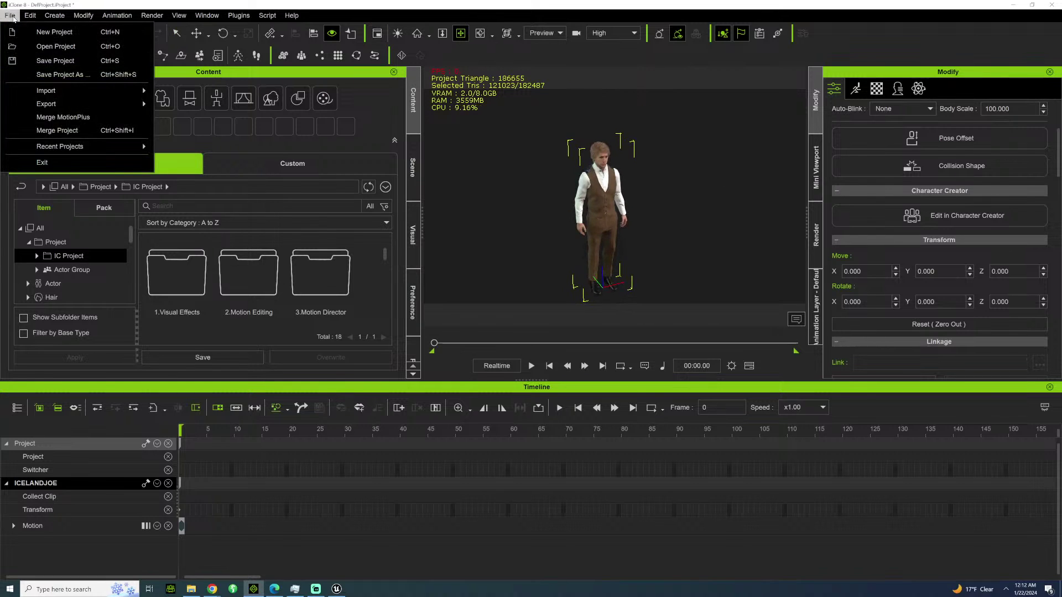
pyautogui.click(220, 94)
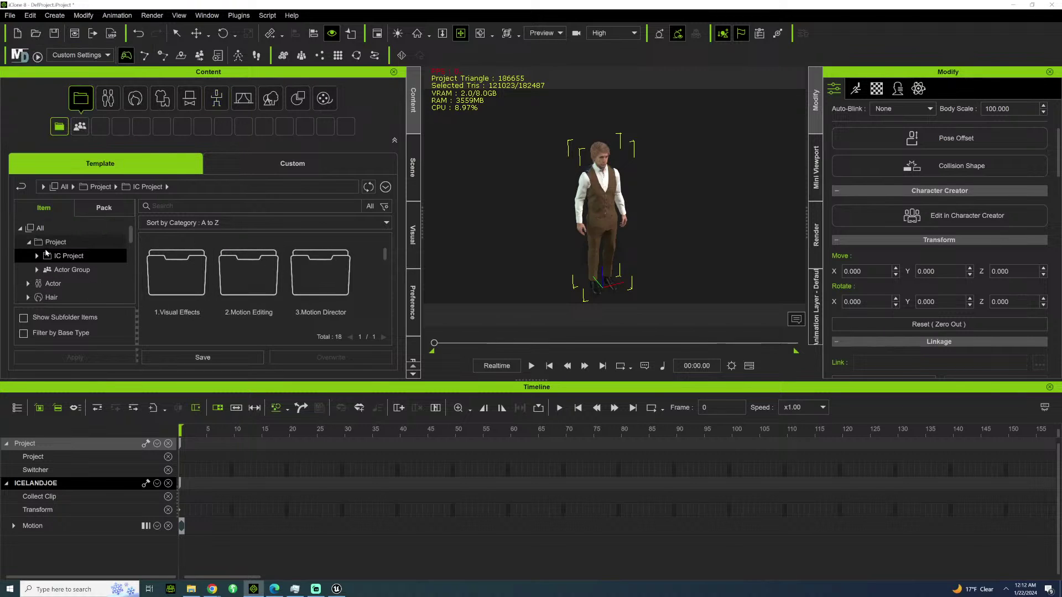
pyautogui.click(216, 98)
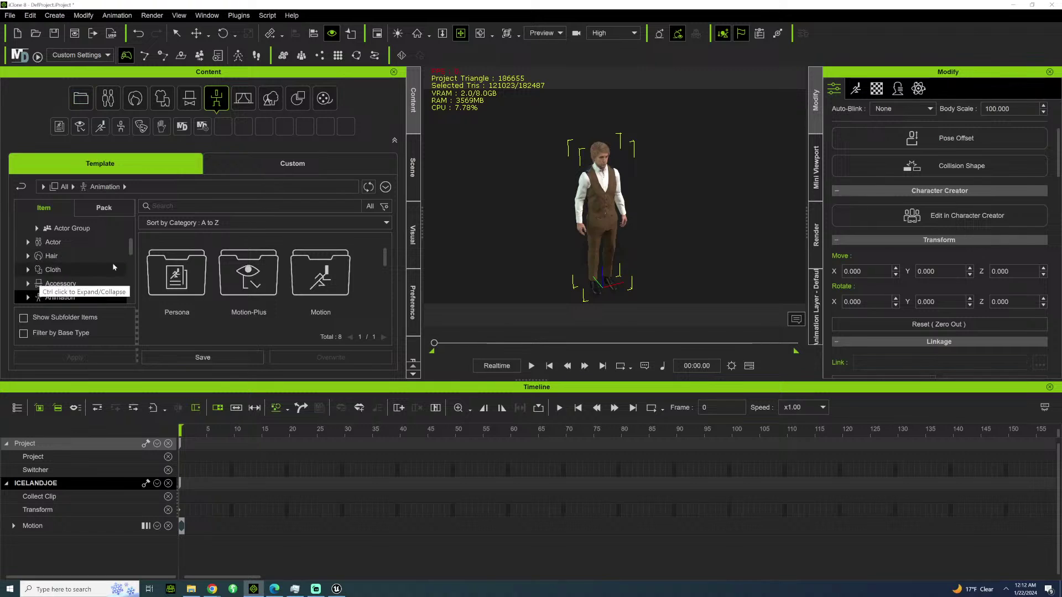
pyautogui.doubleClick(264, 283)
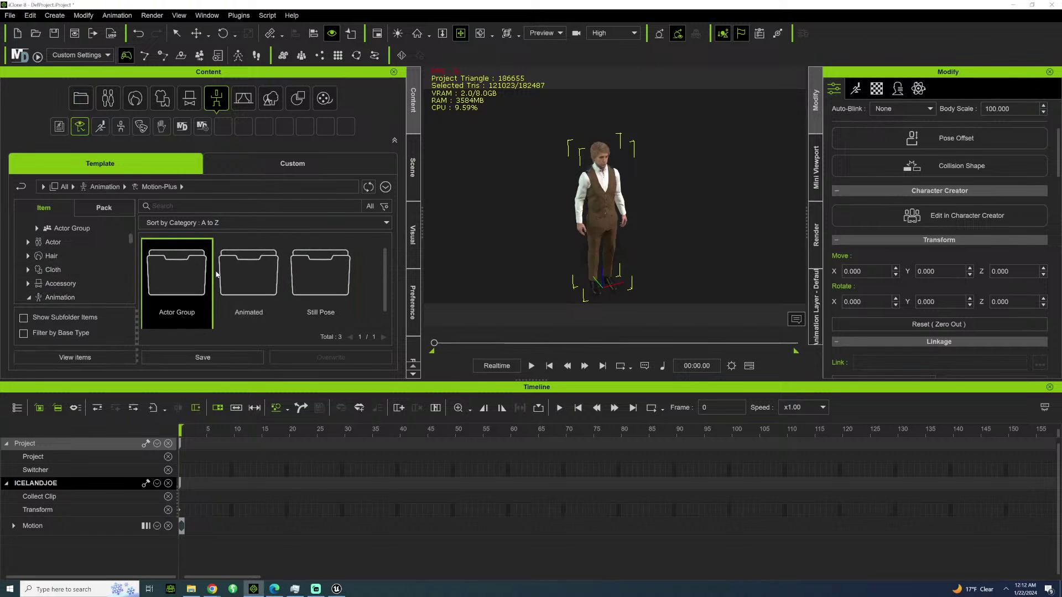
pyautogui.doubleClick(241, 270)
pyautogui.doubleClick(186, 272)
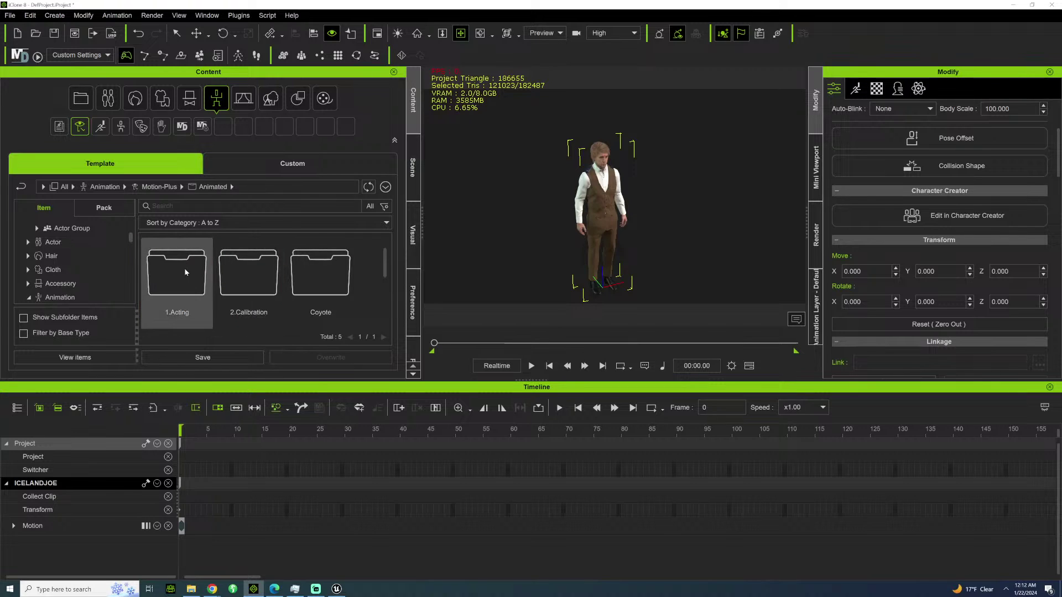
pyautogui.doubleClick(197, 271)
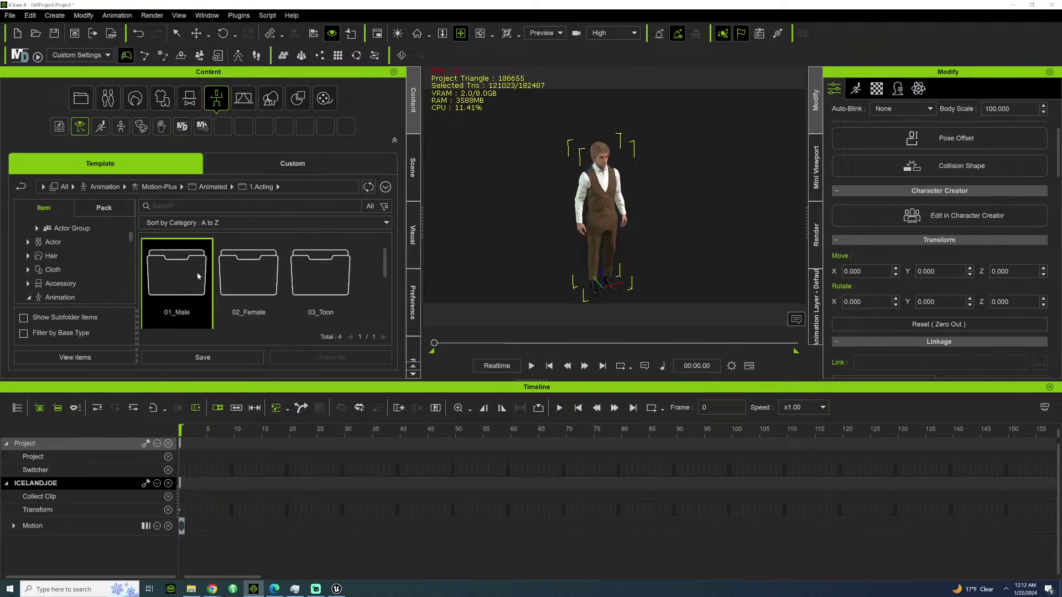
pyautogui.scroll(2, 247, 282)
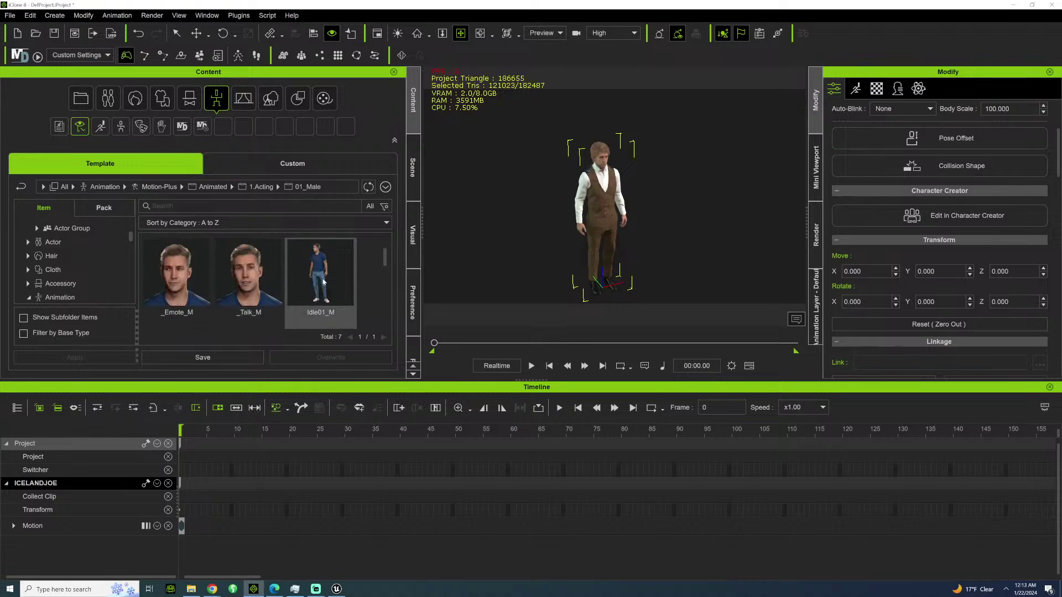
pyautogui.moveTo(320, 274); pyautogui.dragTo(593, 189)
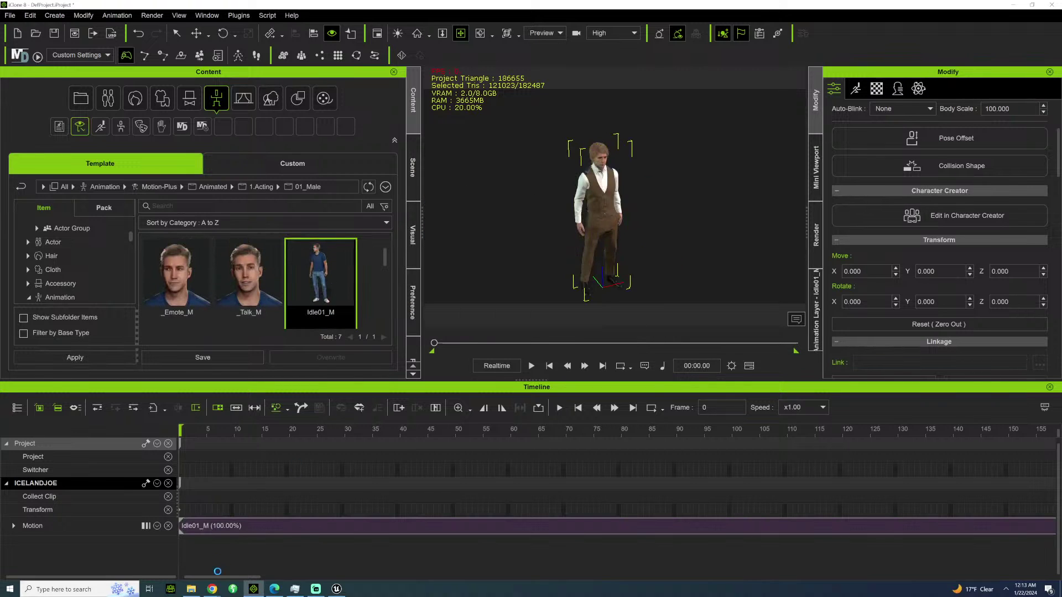
# Examine how far the Idle01_M motion clip extends along ICELANDJOE's timeline track.
pyautogui.moveTo(248, 576); pyautogui.dragTo(514, 562)
pyautogui.moveTo(609, 555); pyautogui.dragTo(1045, 517)
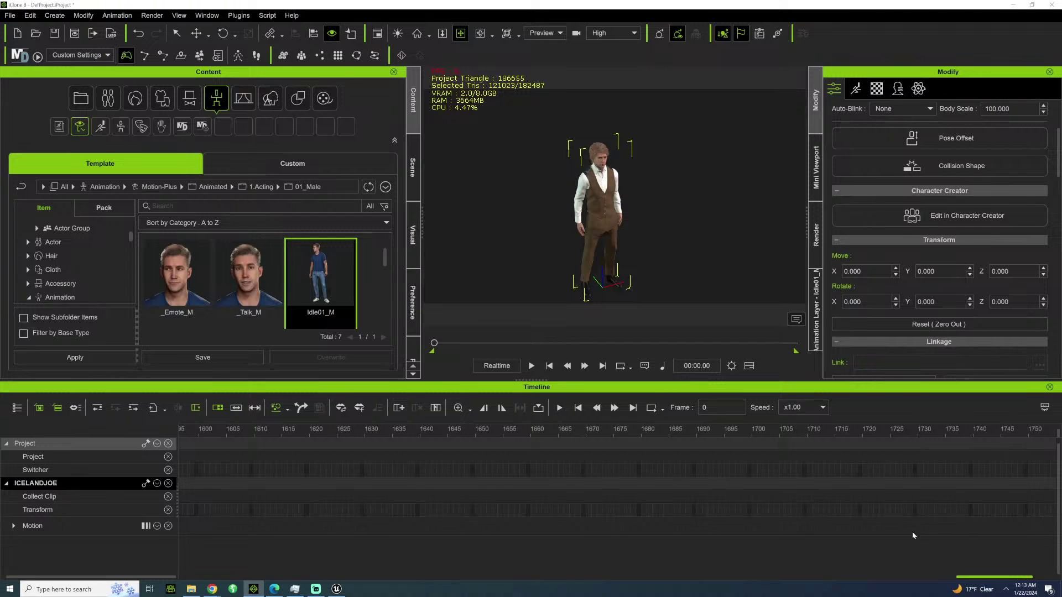
pyautogui.moveTo(913, 535); pyautogui.dragTo(768, 545)
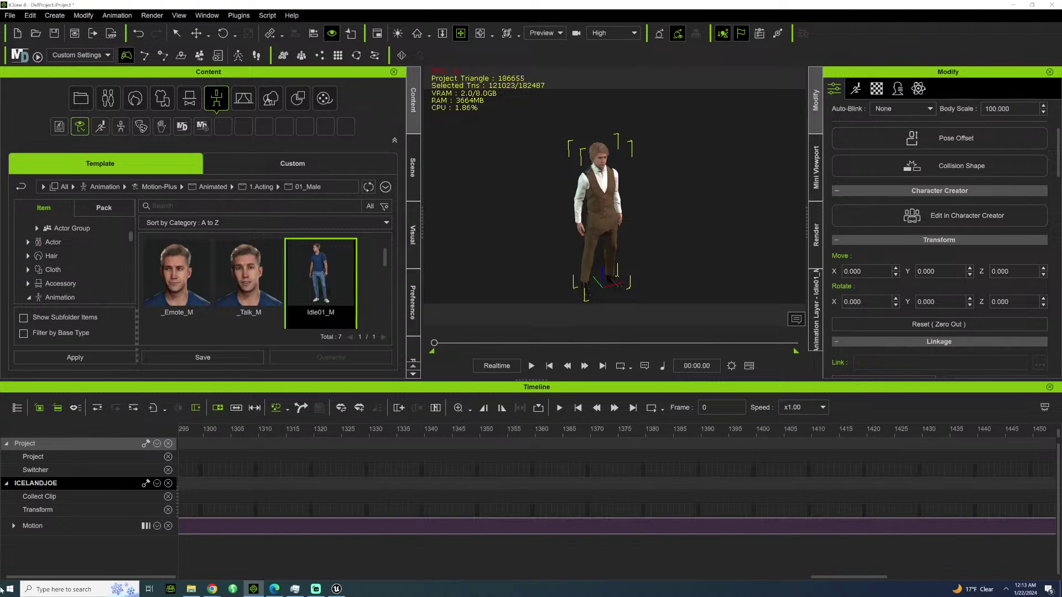
# Switch to Unreal Engine and add the ICELANDJOE actor to the MAKKELSON_HOTEL sequence.
pyautogui.click(343, 590)
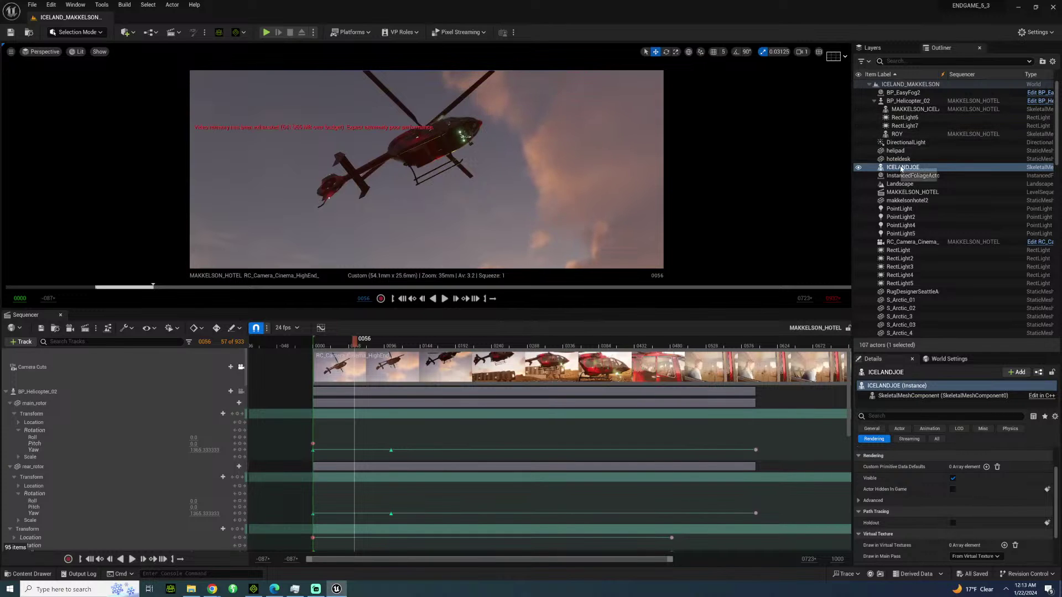
pyautogui.moveTo(898, 168); pyautogui.dragTo(919, 170)
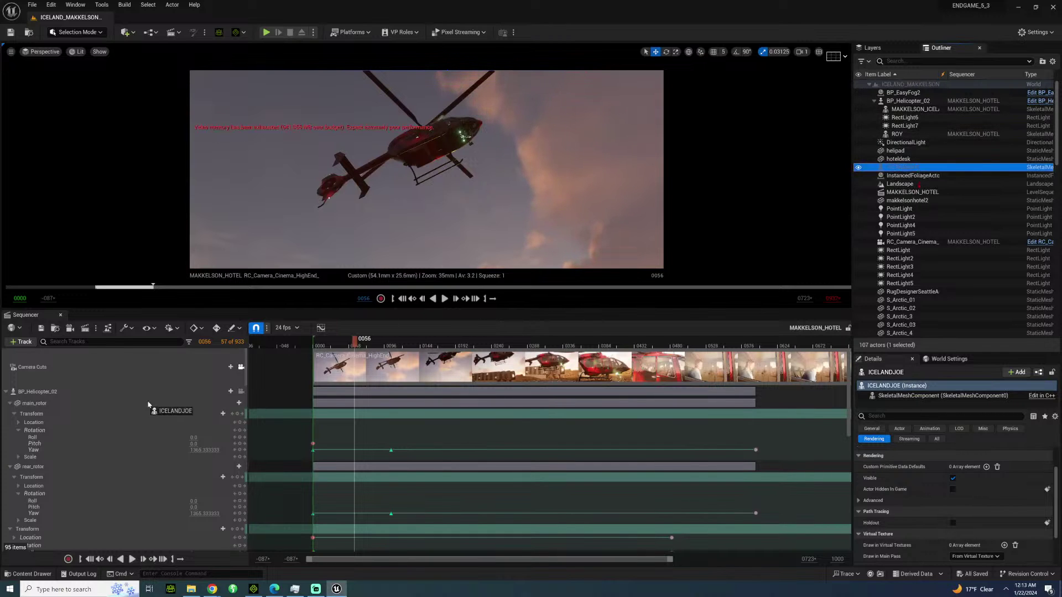
pyautogui.moveTo(178, 395); pyautogui.dragTo(178, 396)
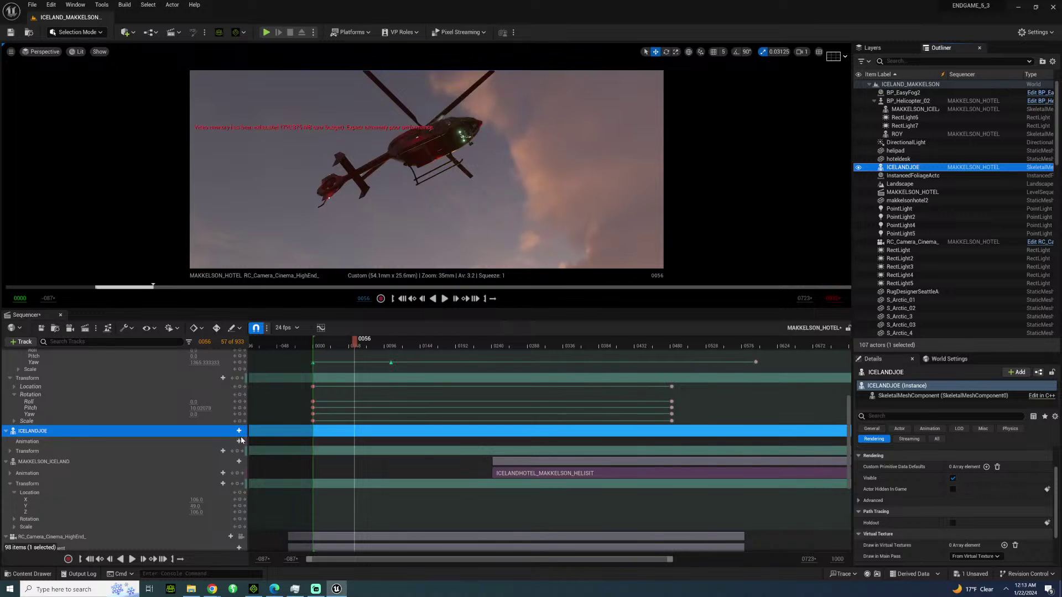
pyautogui.click(239, 441)
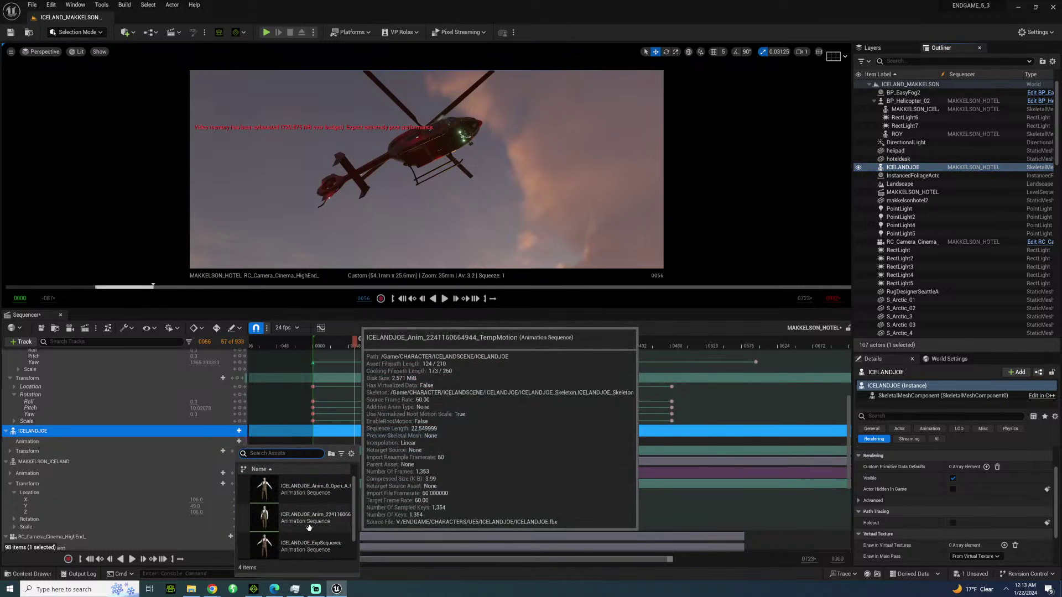
pyautogui.scroll(-1, 315, 504)
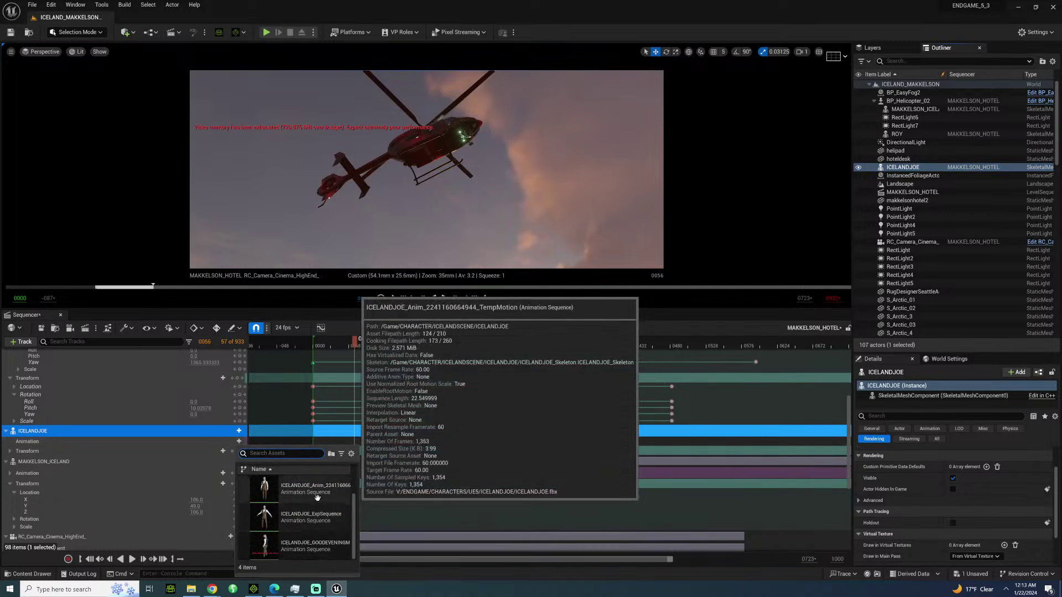
pyautogui.click(323, 495)
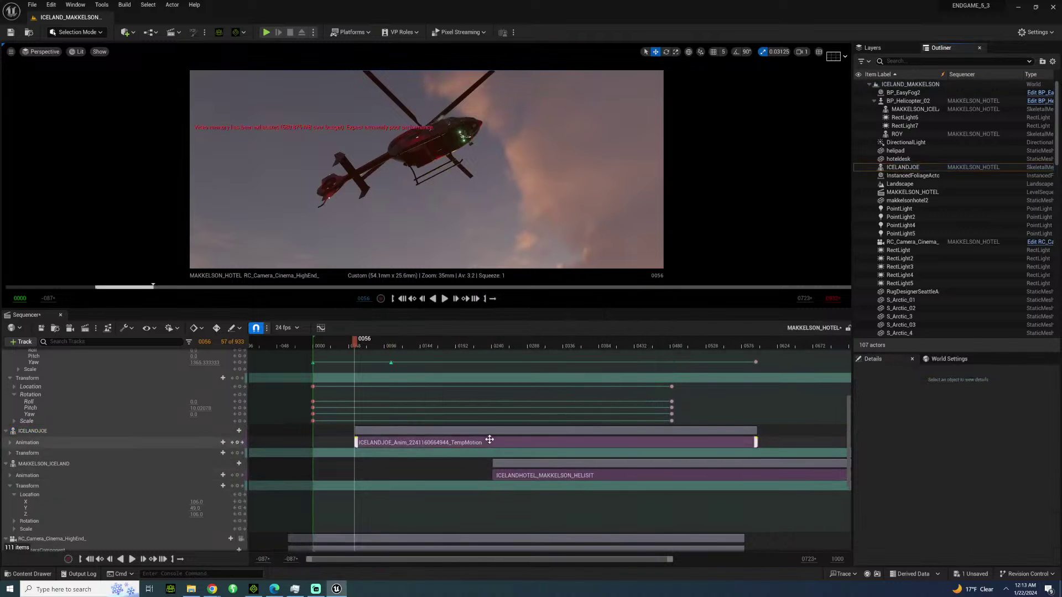
pyautogui.click(543, 431)
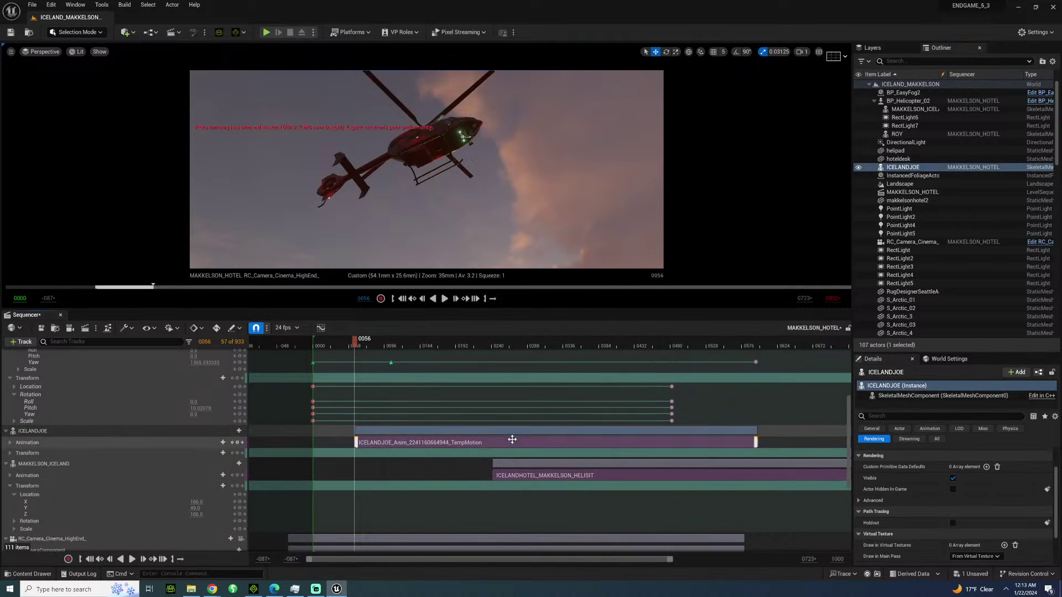
pyautogui.moveTo(542, 432); pyautogui.dragTo(638, 432)
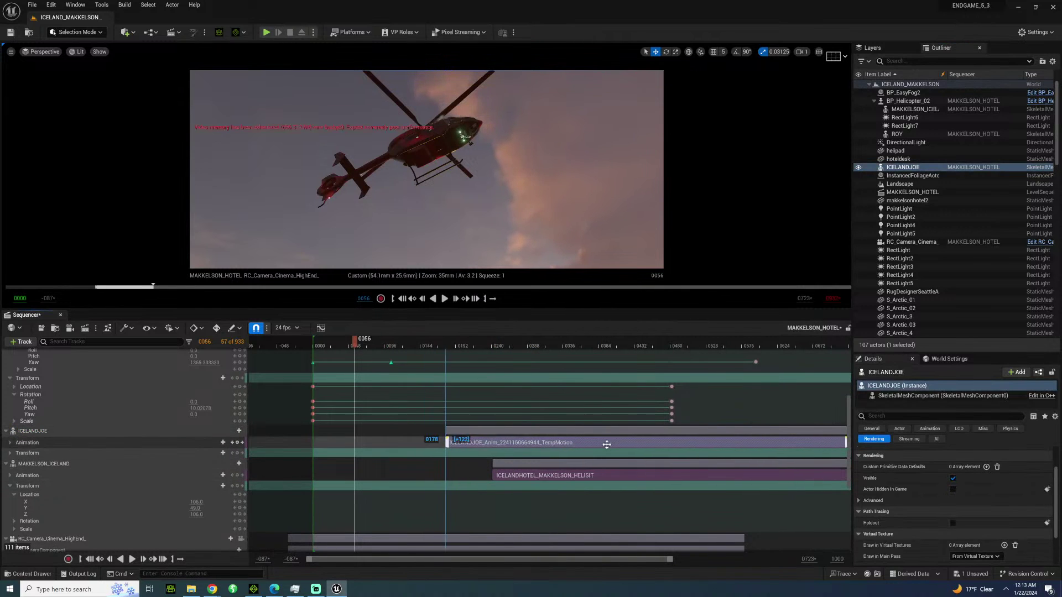
# Switch to iClone 8 and close the program, answering its exit prompt.
pyautogui.click(252, 589)
pyautogui.click(1044, 7)
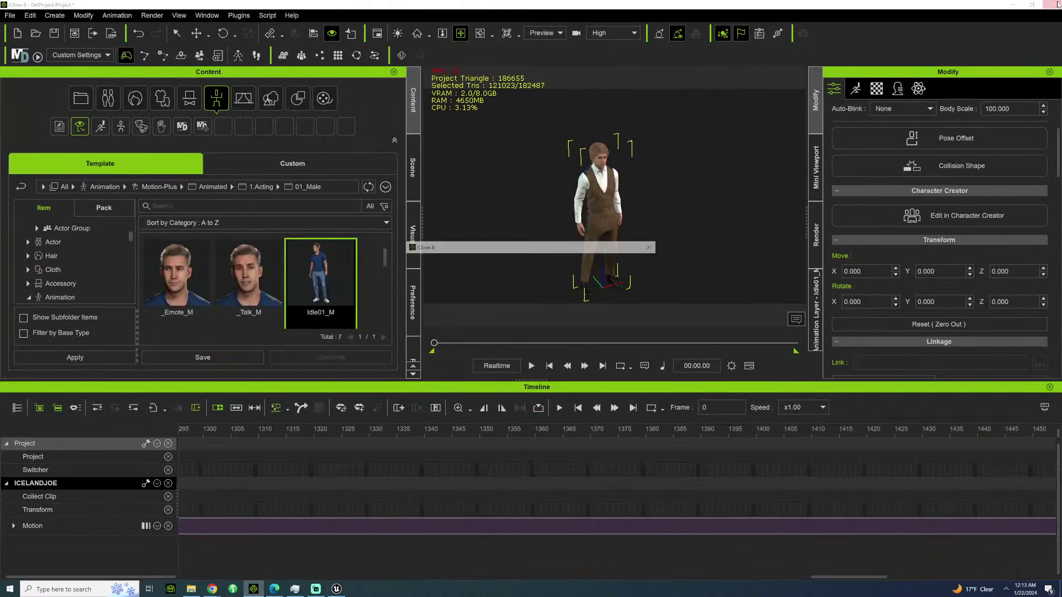
pyautogui.click(529, 321)
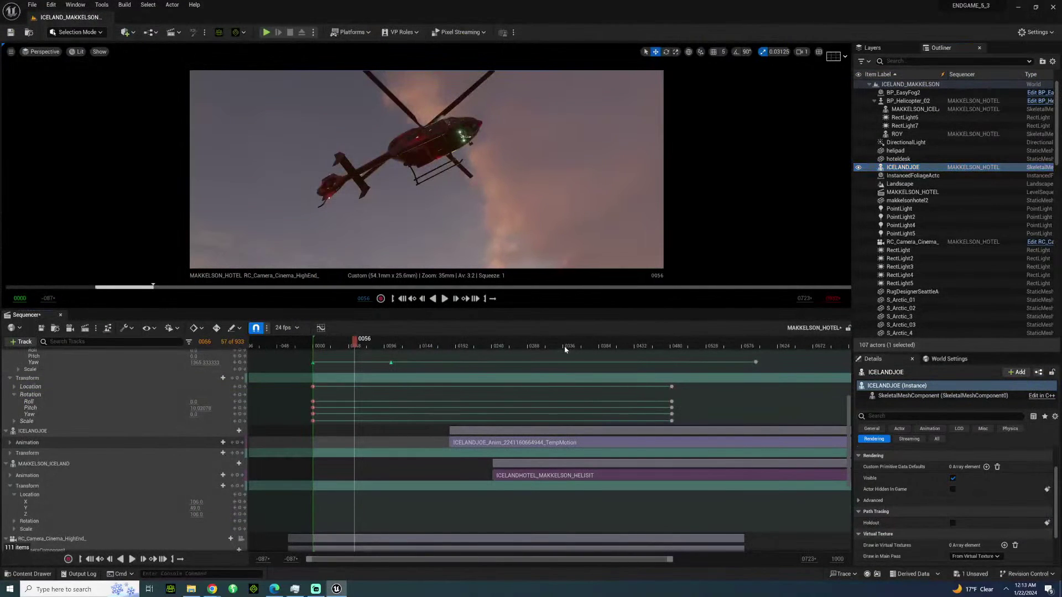
# Review the helicopter shot through the camera cuts in Unreal Engine, playing the sequence from its landing to the close-up of the seated passenger.
pyautogui.click(566, 346)
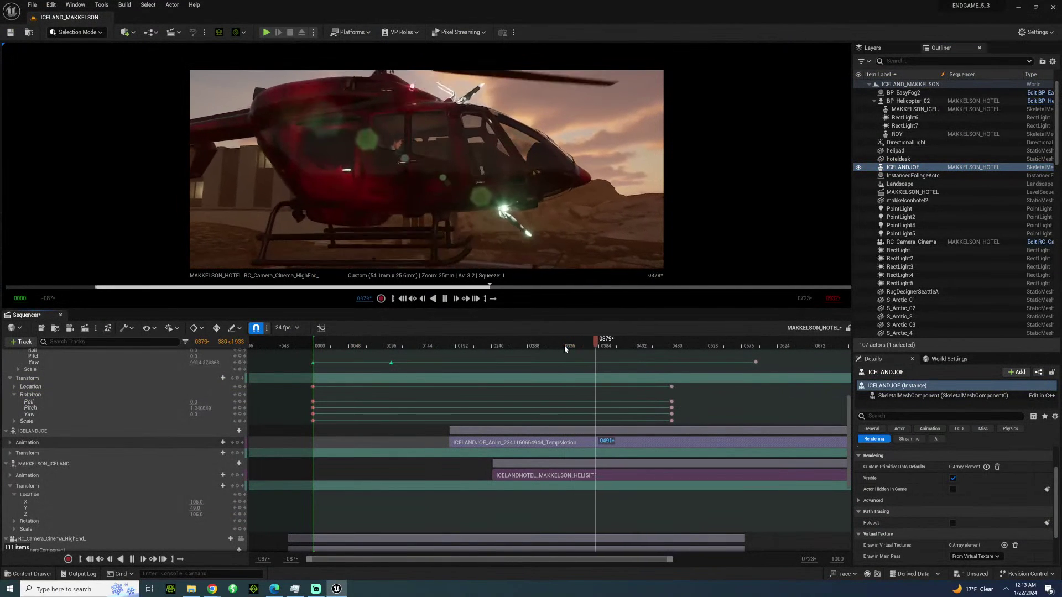
pyautogui.press('space')
pyautogui.scroll(5, 192, 397)
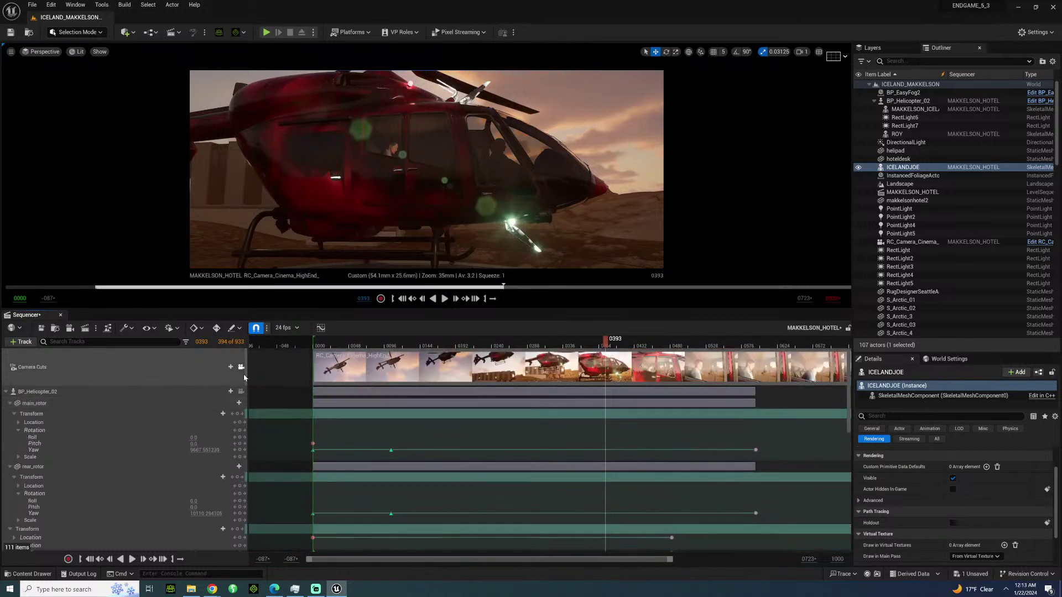
pyautogui.click(242, 367)
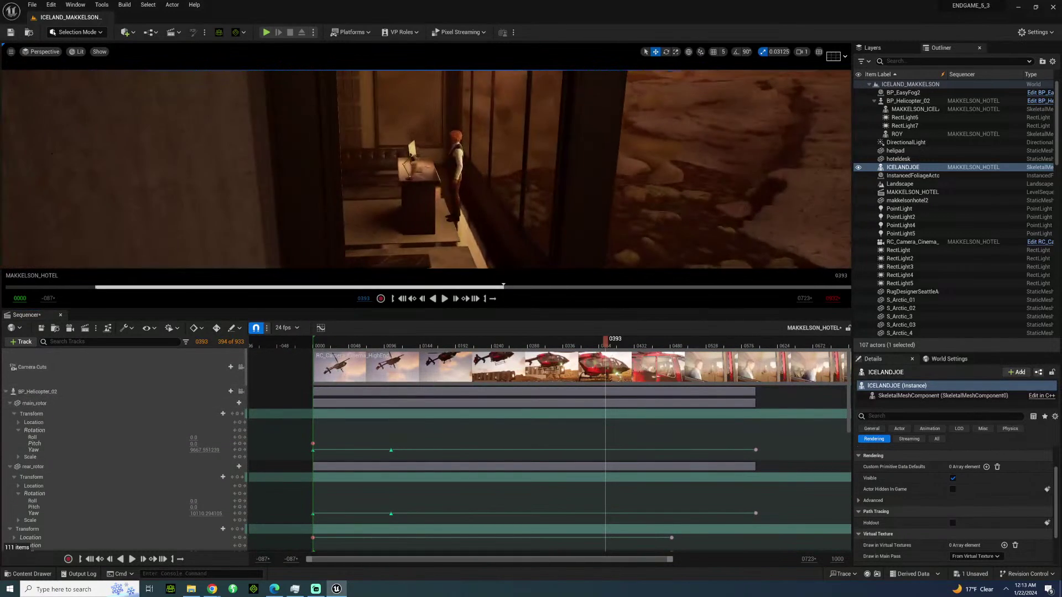
pyautogui.click(241, 367)
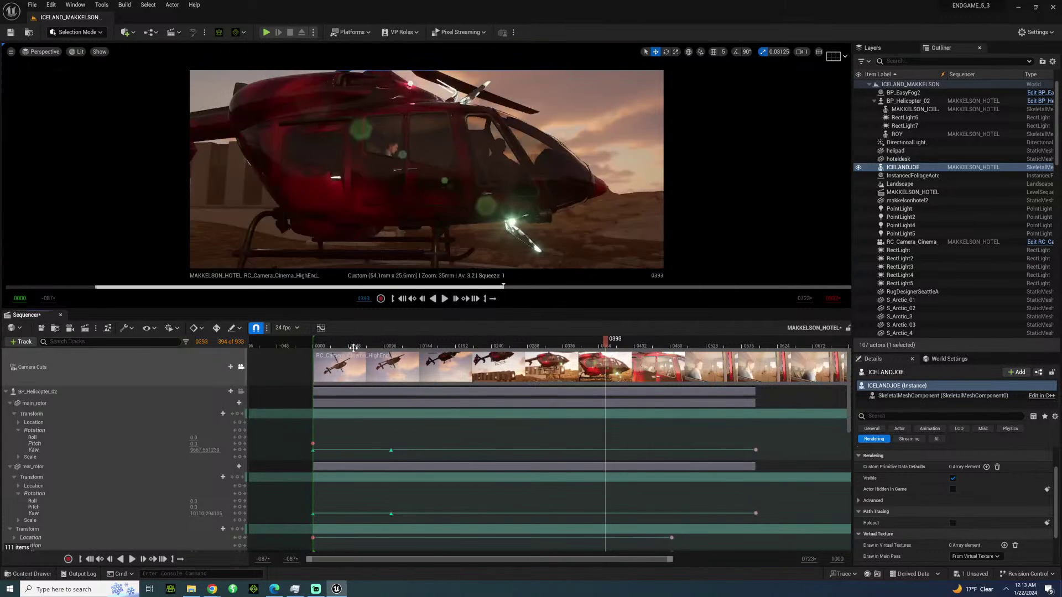
pyautogui.press('space')
pyautogui.click(424, 343)
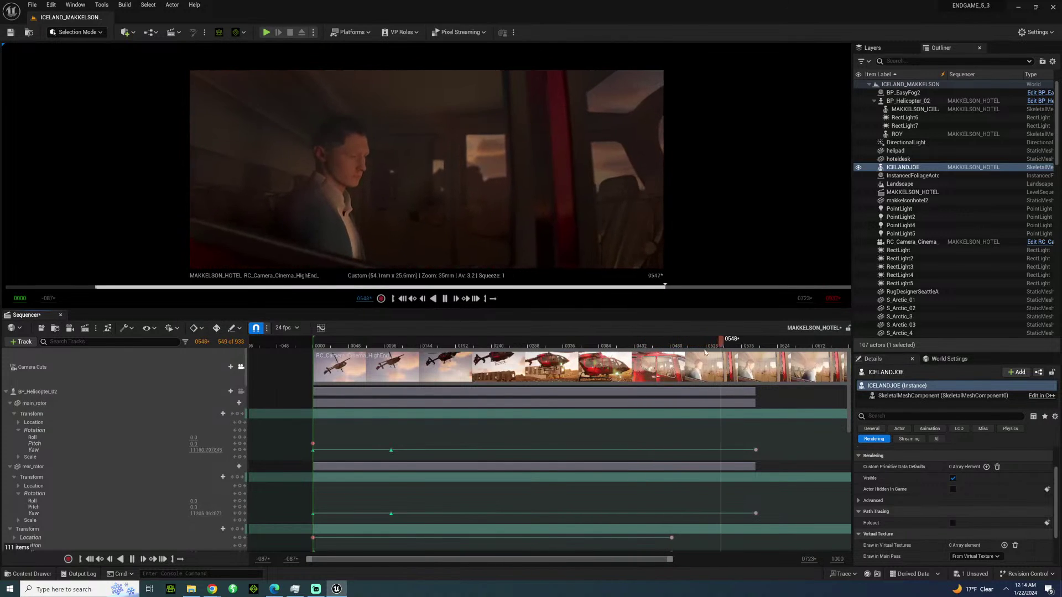
pyautogui.press('space')
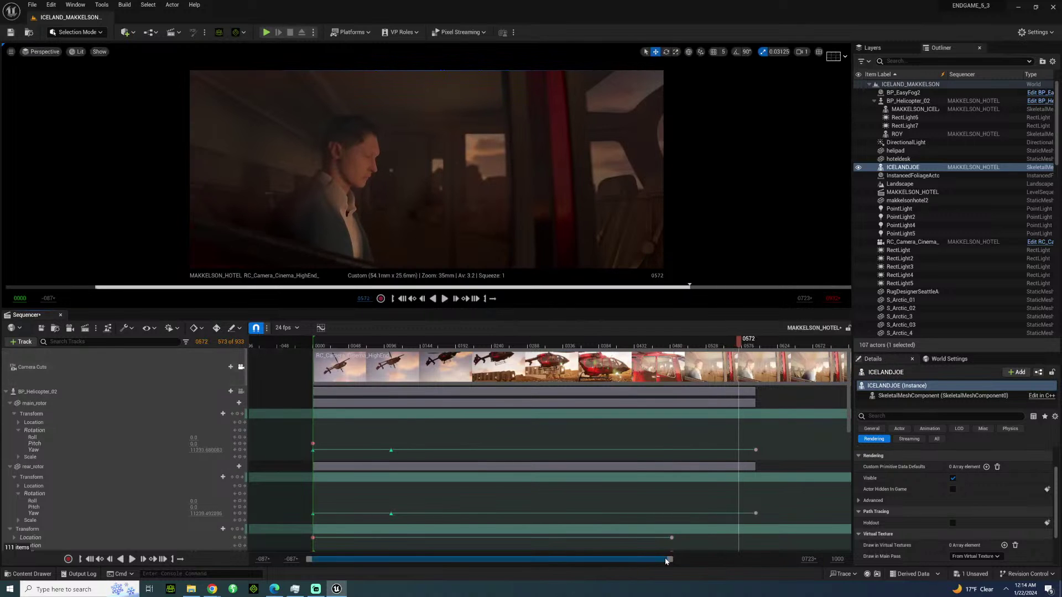
# Shorten the MAKKELSON_HOTEL sequence's playback range to 592 frames and save the work.
pyautogui.moveTo(666, 561); pyautogui.dragTo(793, 559)
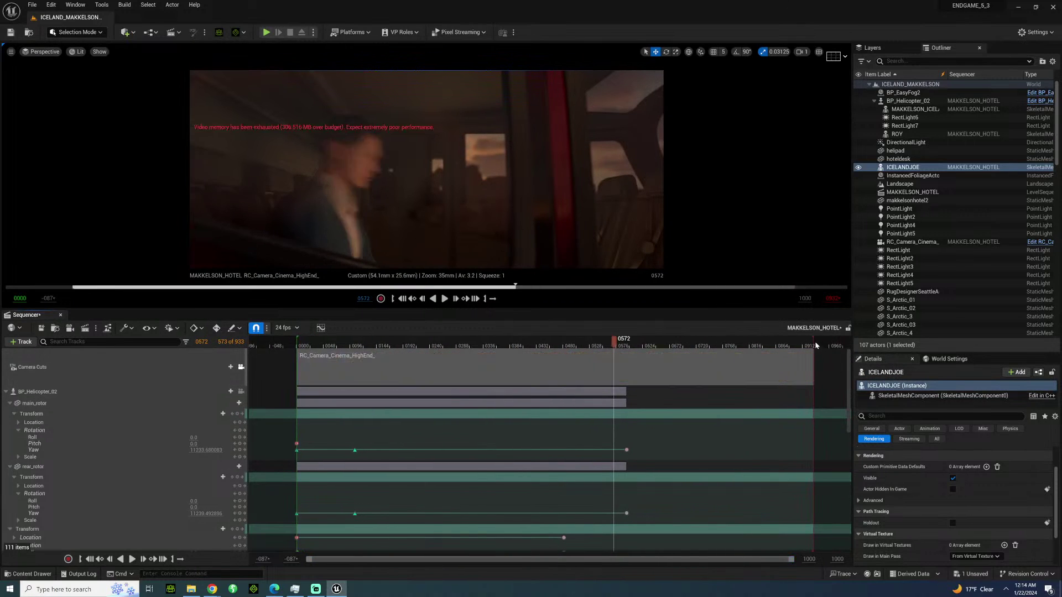
pyautogui.moveTo(816, 346); pyautogui.dragTo(618, 354)
pyautogui.moveTo(618, 355); pyautogui.dragTo(626, 354)
pyautogui.click(332, 346)
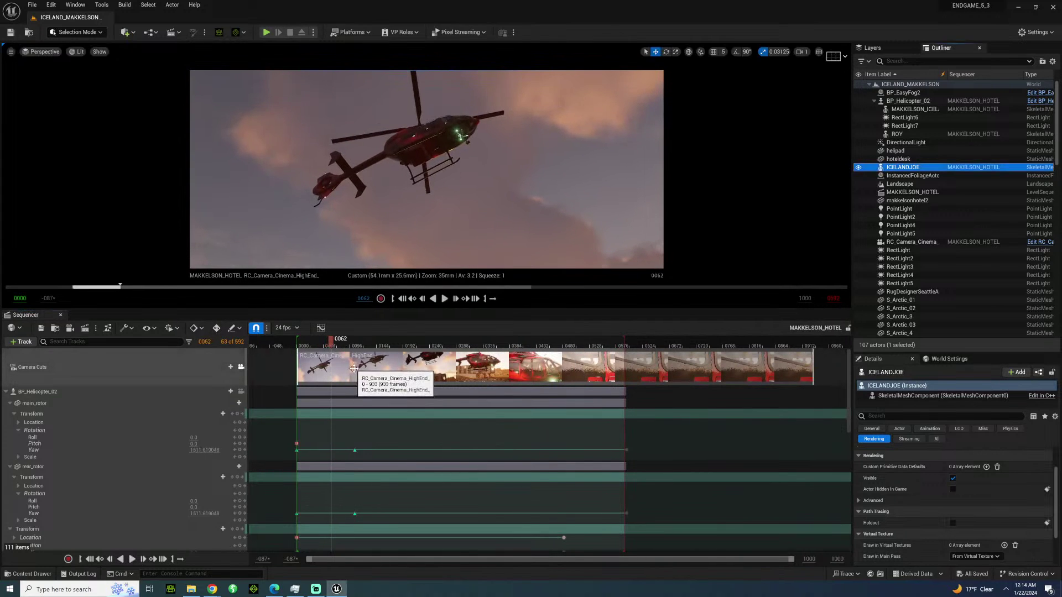
pyautogui.hotkey('ctrl', 's')
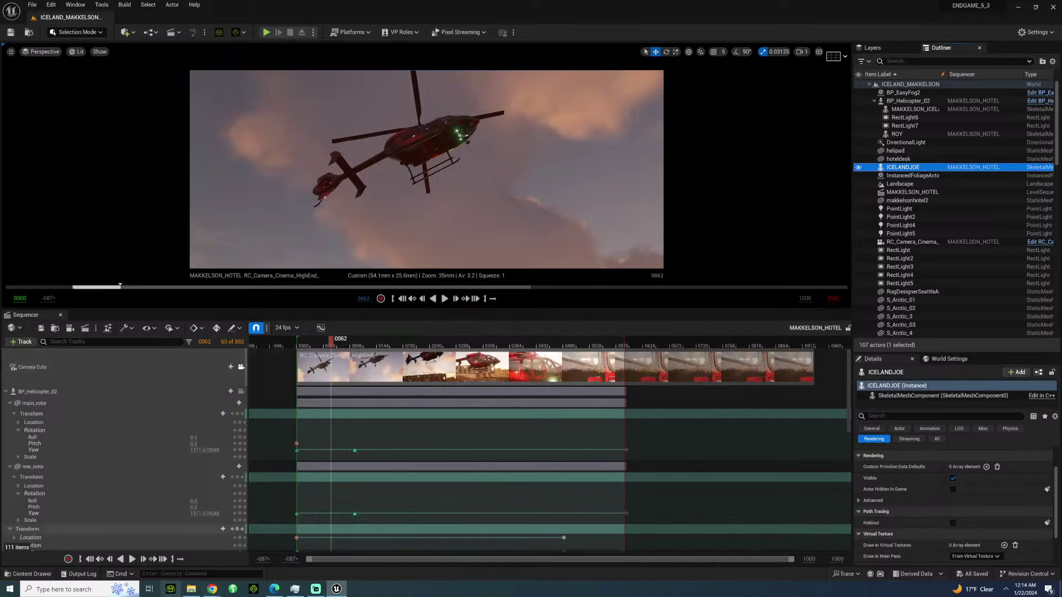
# Launch Character Creator 4, play the Unreal sequence while it loads, and dismiss its welcome screen.
pyautogui.click(172, 589)
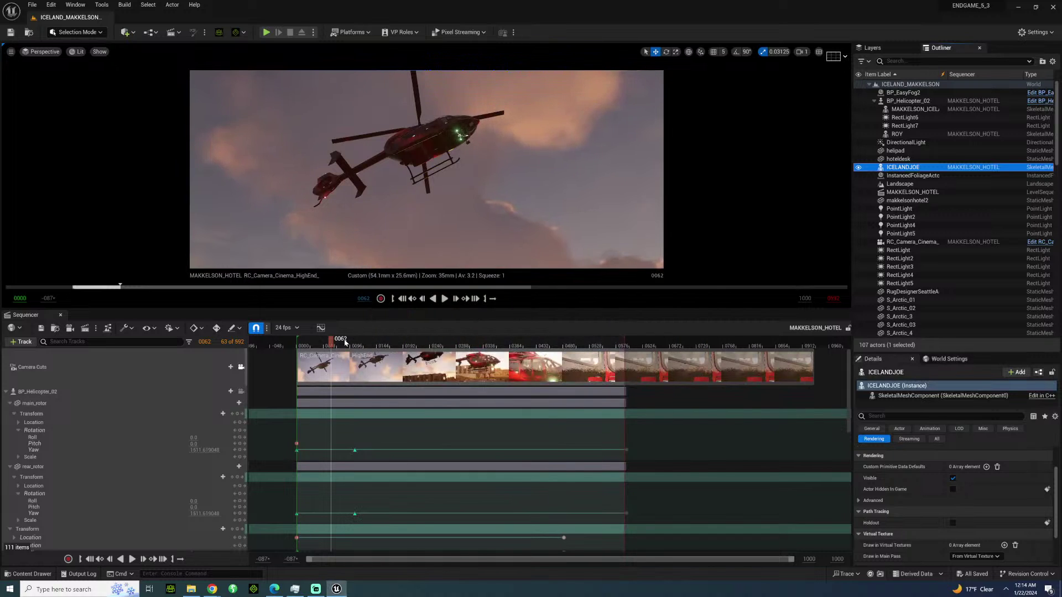
pyautogui.press('space')
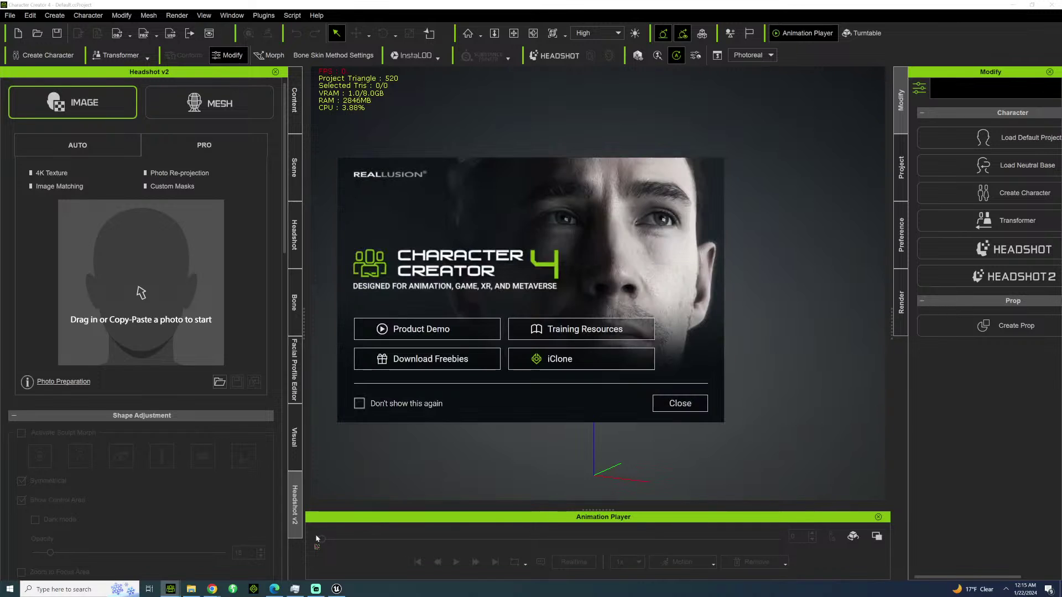
pyautogui.click(680, 403)
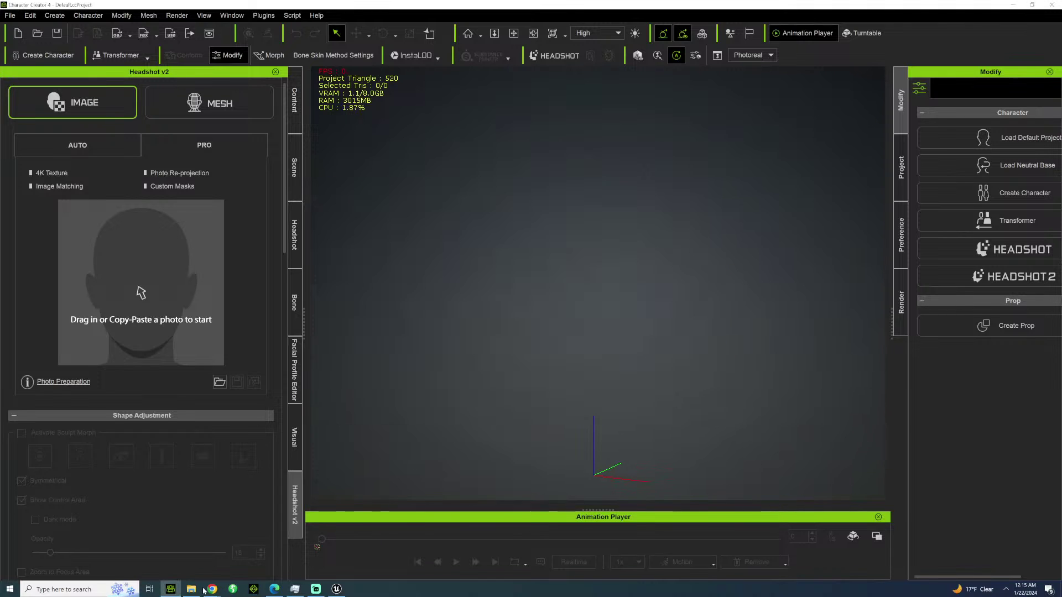
# Switch to Unreal Engine, stop the sequence playback at frame 17, and return to Character Creator 4.
pyautogui.click(339, 588)
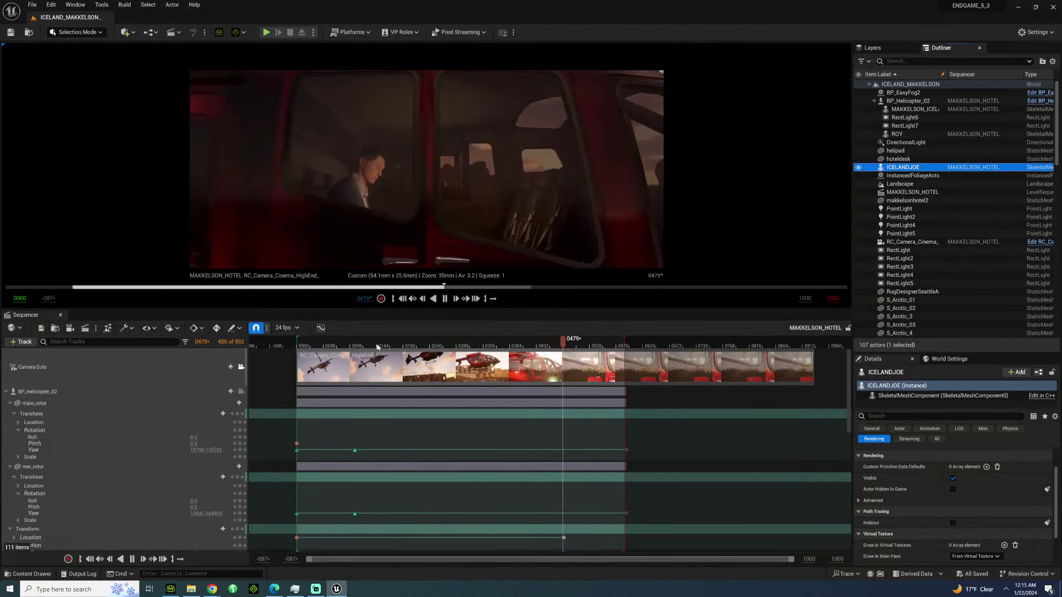
pyautogui.moveTo(359, 343); pyautogui.dragTo(306, 321)
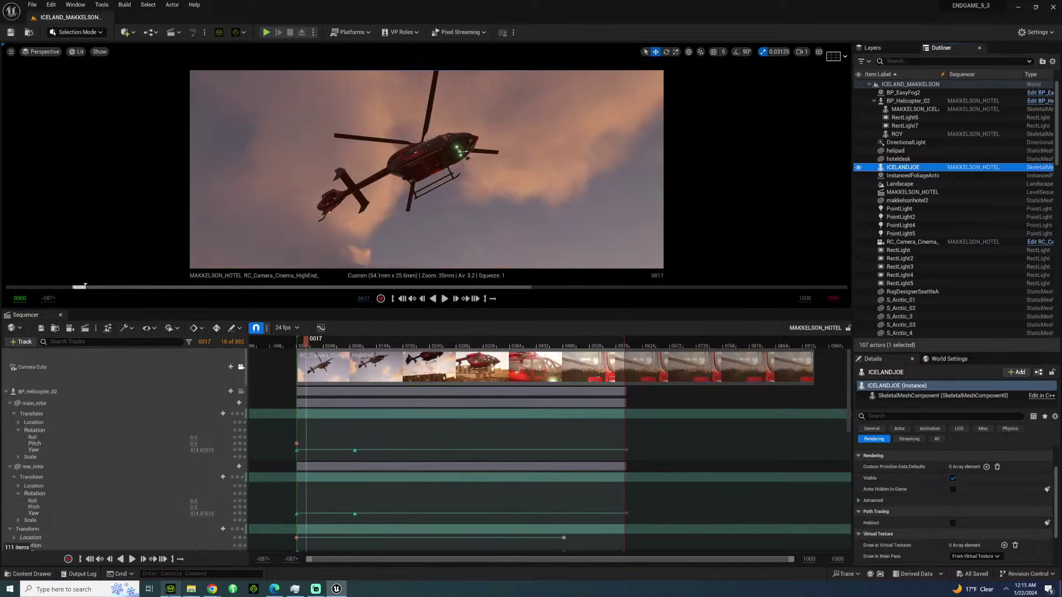
pyautogui.click(171, 589)
# Open the Helicopter Pilot Outfit pack from the New Purchase content packs.
pyautogui.click(294, 100)
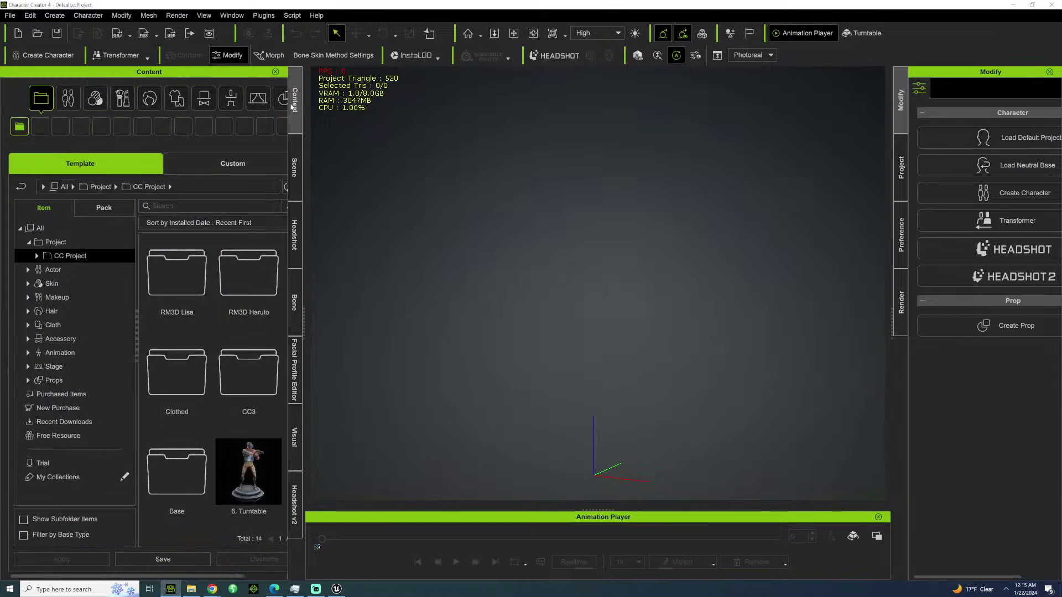
pyautogui.click(116, 209)
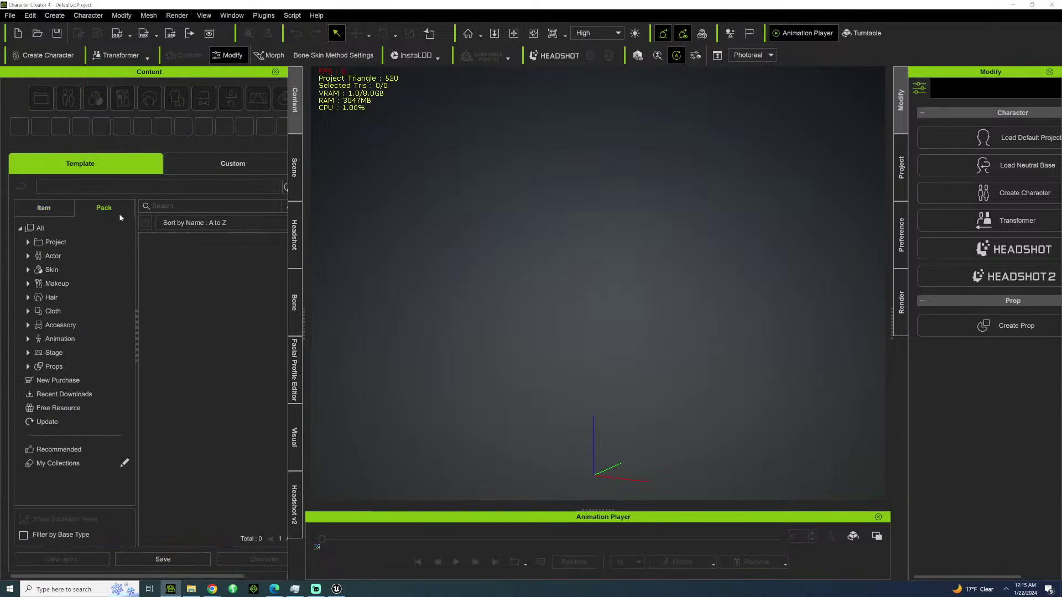
pyautogui.click(65, 394)
pyautogui.click(68, 381)
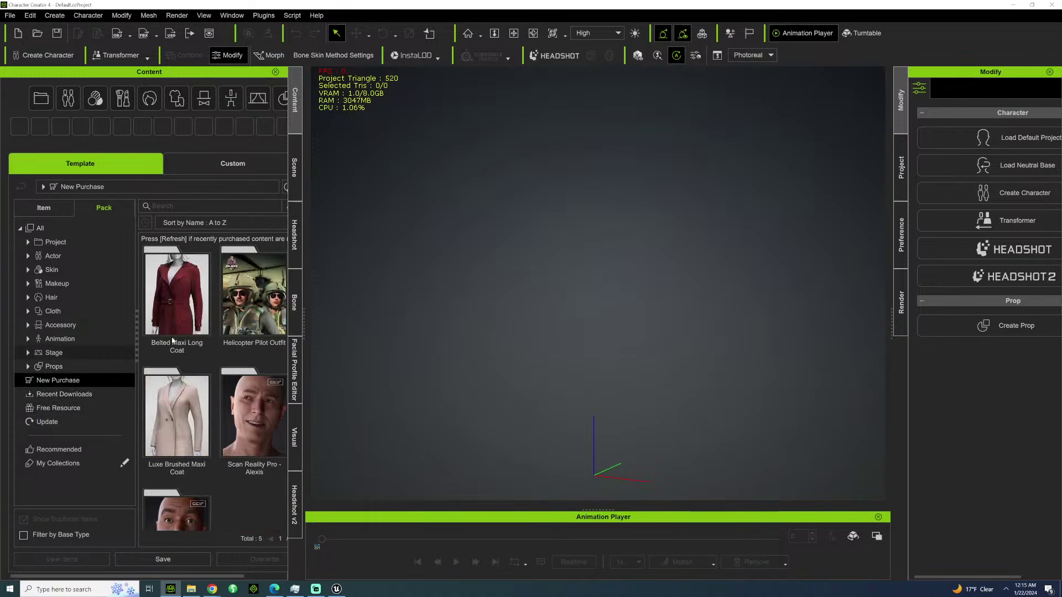
pyautogui.click(295, 284)
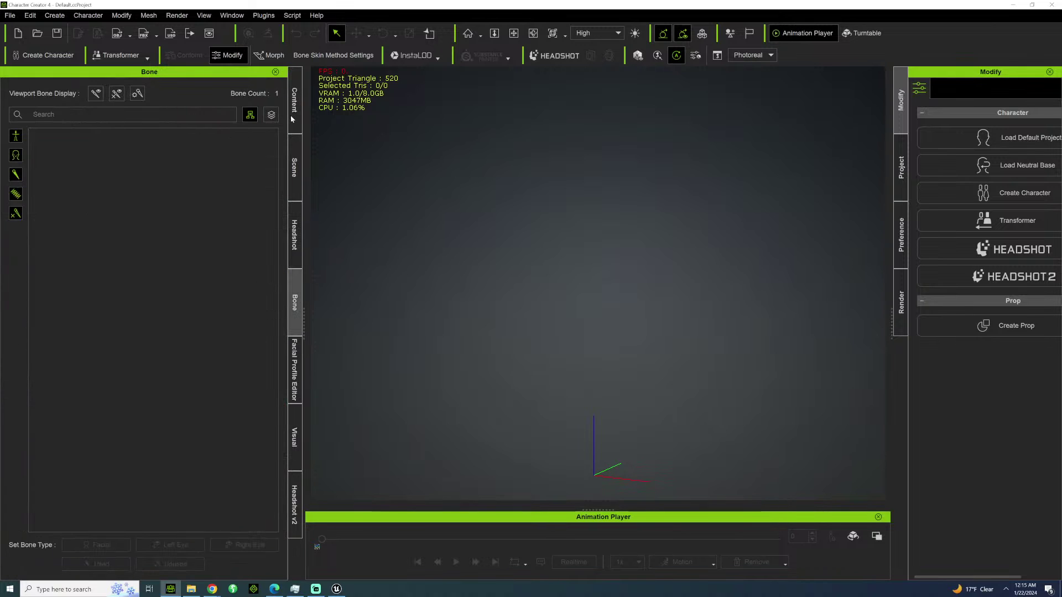
pyautogui.click(290, 115)
pyautogui.doubleClick(260, 302)
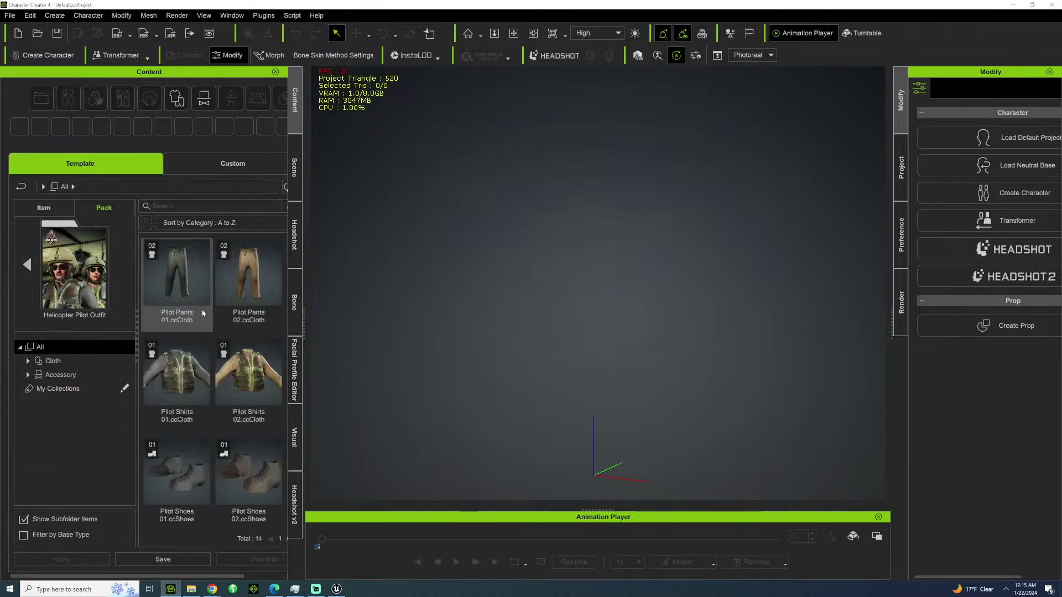
# Try to add the Pilot Helmet 02 accessory to the empty scene.
pyautogui.scroll(-5, 202, 313)
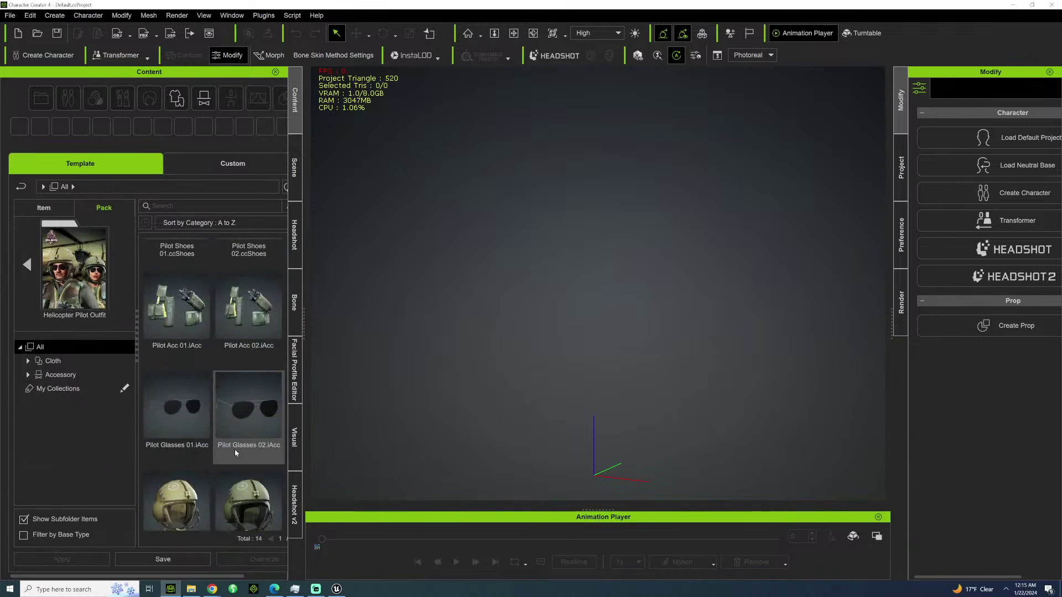
pyautogui.scroll(-2, 234, 449)
pyautogui.moveTo(248, 412); pyautogui.dragTo(552, 385)
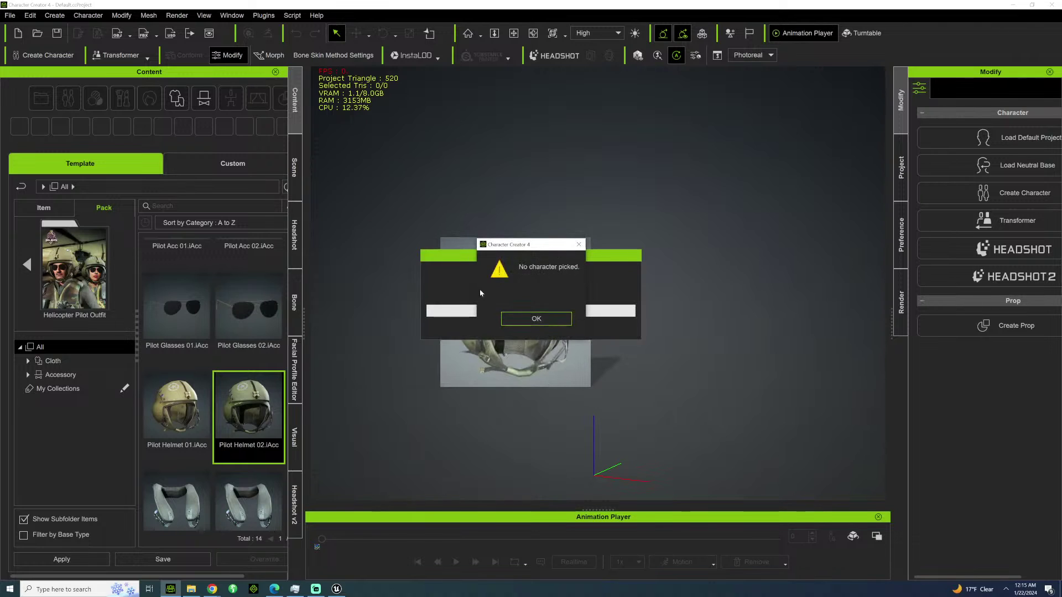
pyautogui.click(536, 318)
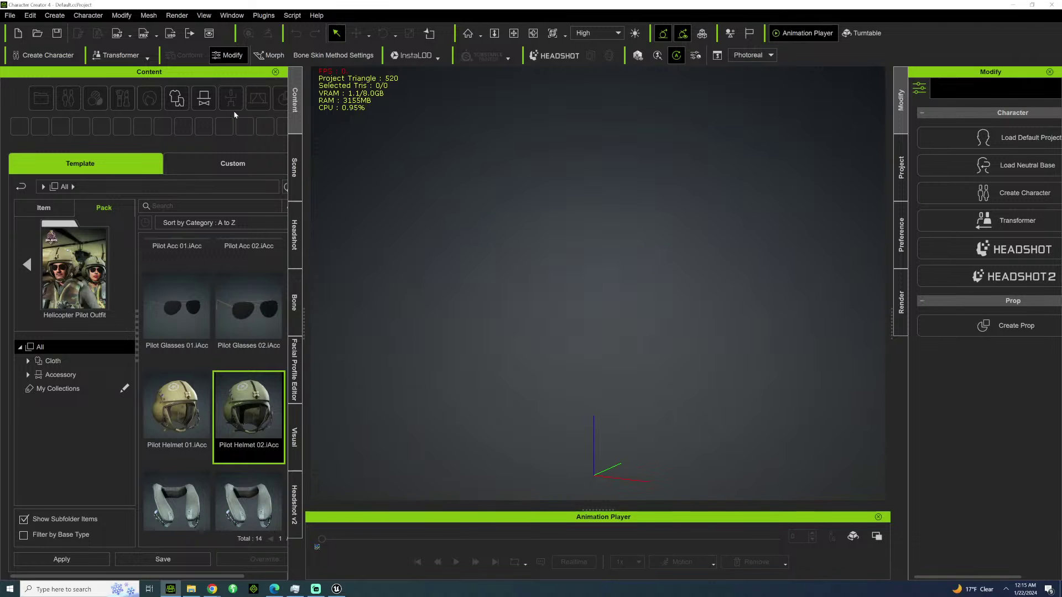
pyautogui.click(90, 18)
pyautogui.moveTo(133, 31)
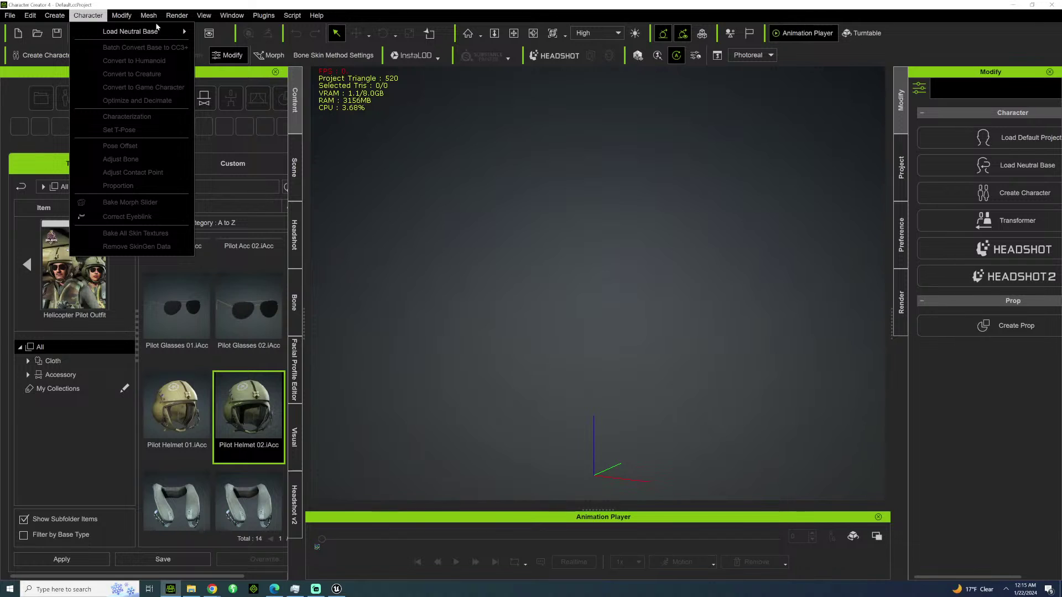
pyautogui.click(299, 107)
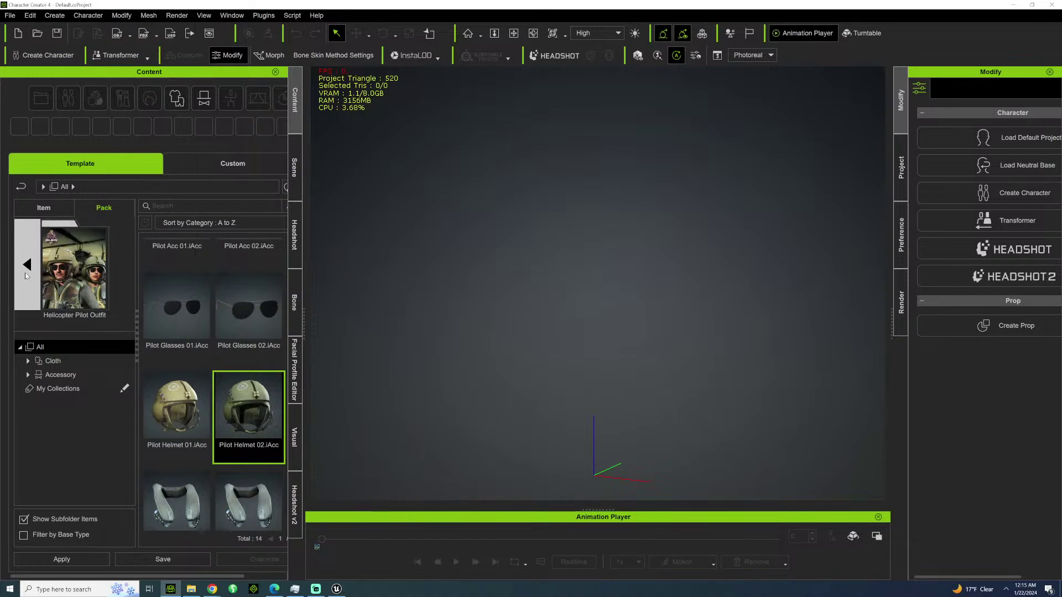
# Leave the Helicopter Pilot Outfit pack and browse the item folders in the Actor category.
pyautogui.click(26, 274)
pyautogui.click(53, 256)
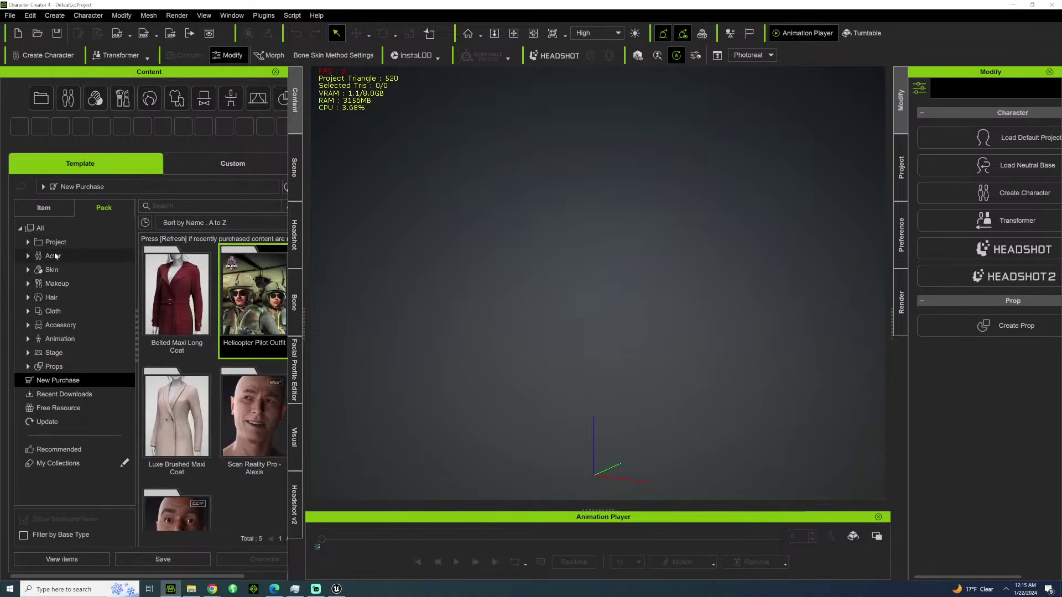
pyautogui.click(52, 212)
pyautogui.scroll(-4, 208, 366)
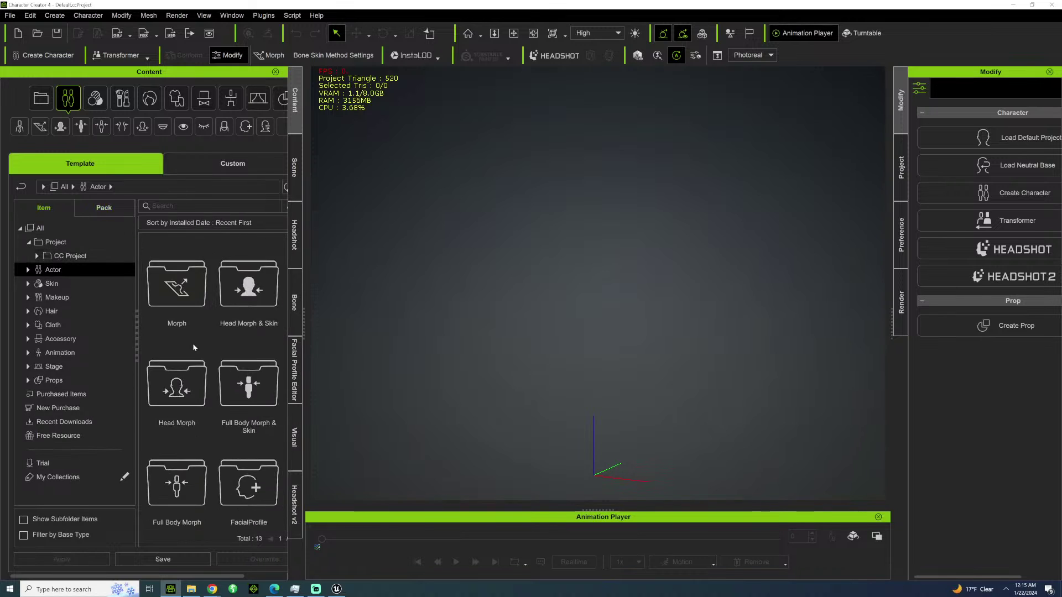
pyautogui.scroll(-5, 207, 366)
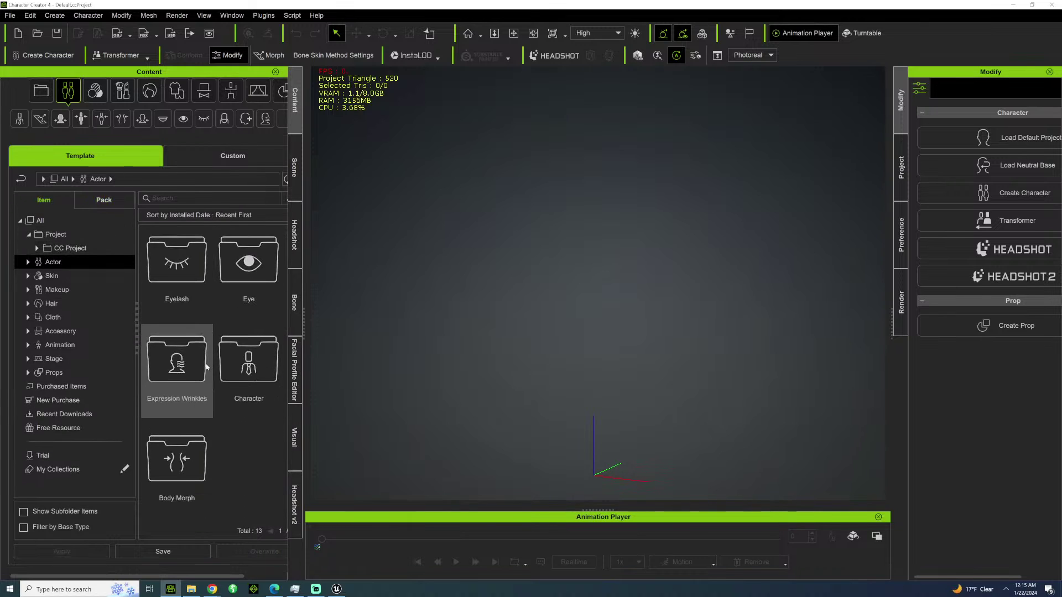
pyautogui.scroll(8, 208, 366)
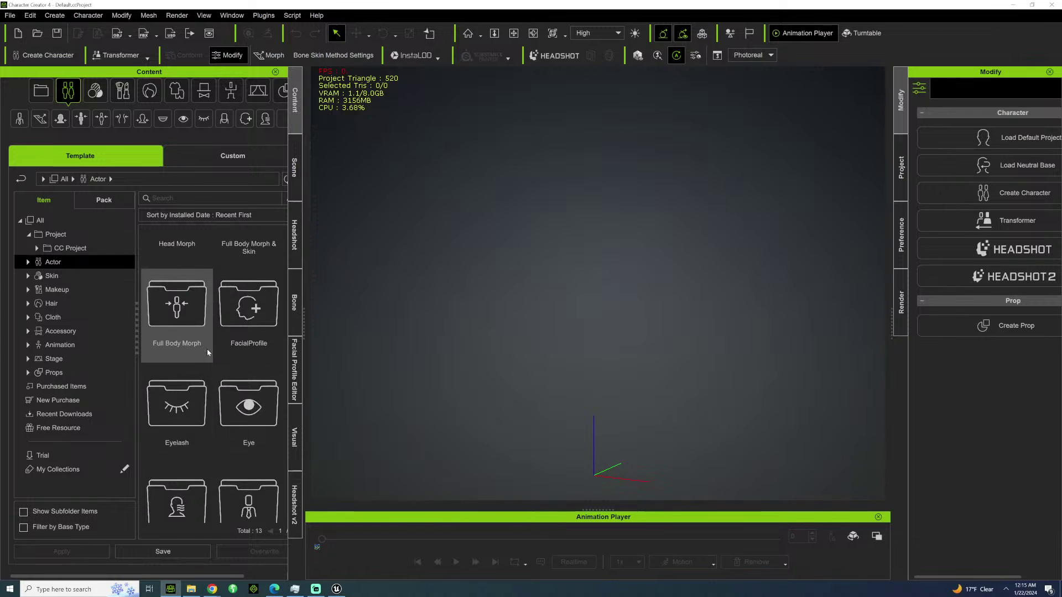
pyautogui.scroll(1, 186, 333)
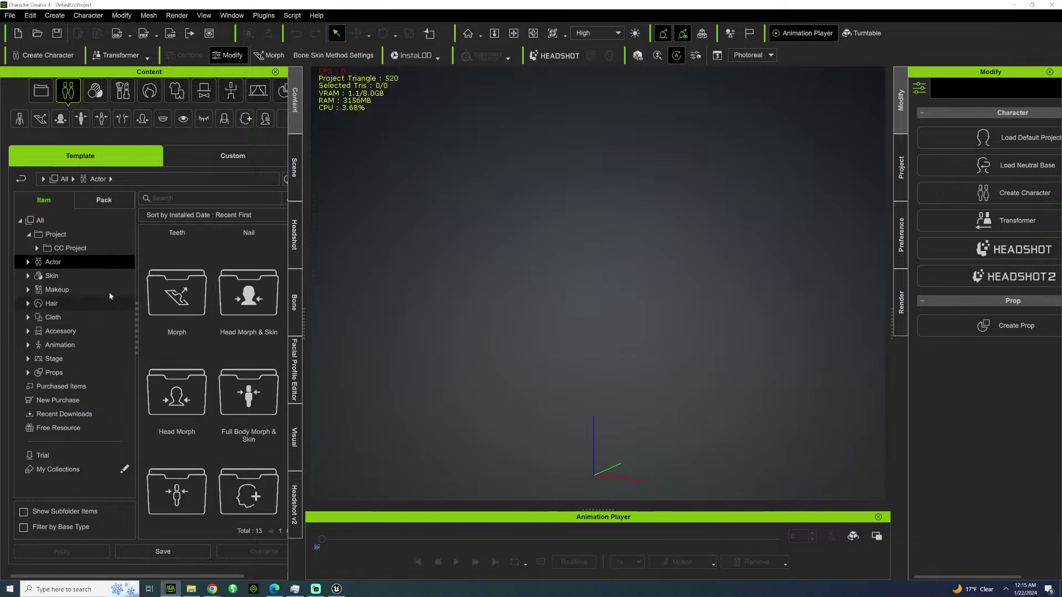
# Open the Character folder of the Actor items and sort its contents by name from A to Z.
pyautogui.click(29, 262)
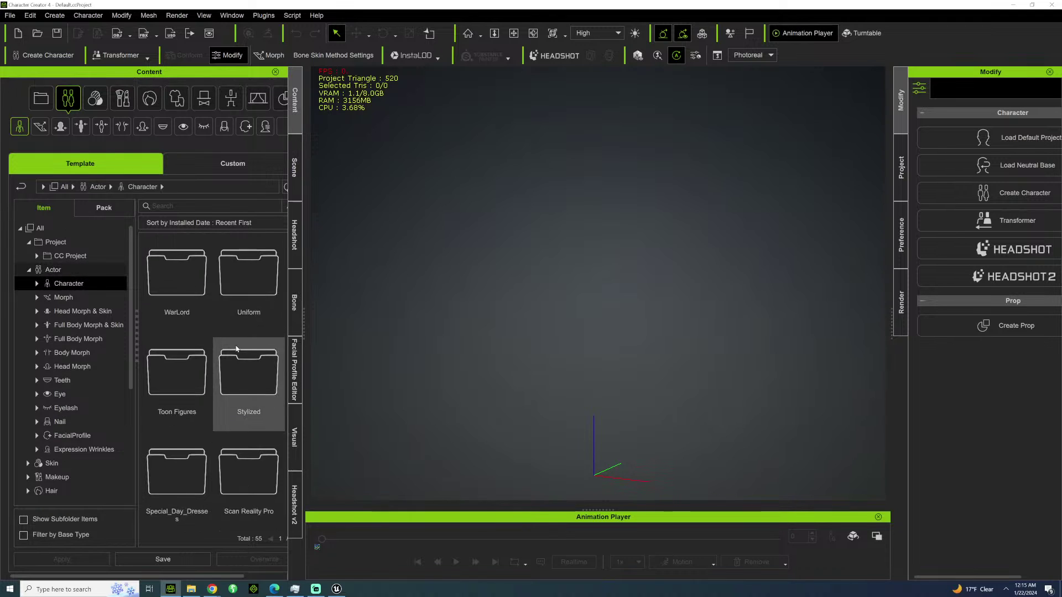
pyautogui.scroll(-1, 220, 366)
pyautogui.scroll(-4, 225, 357)
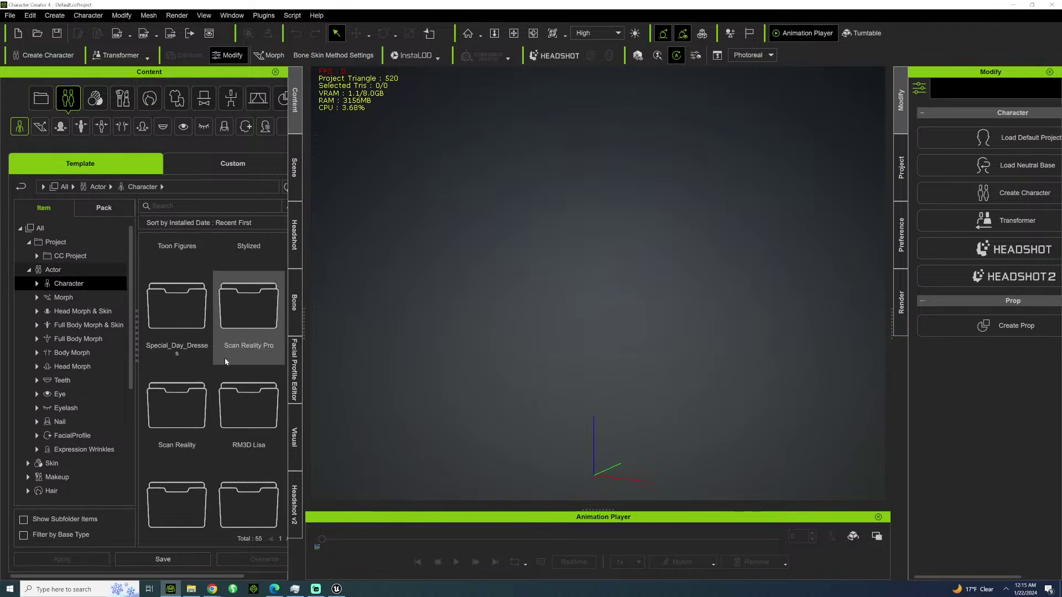
pyautogui.scroll(4, 223, 360)
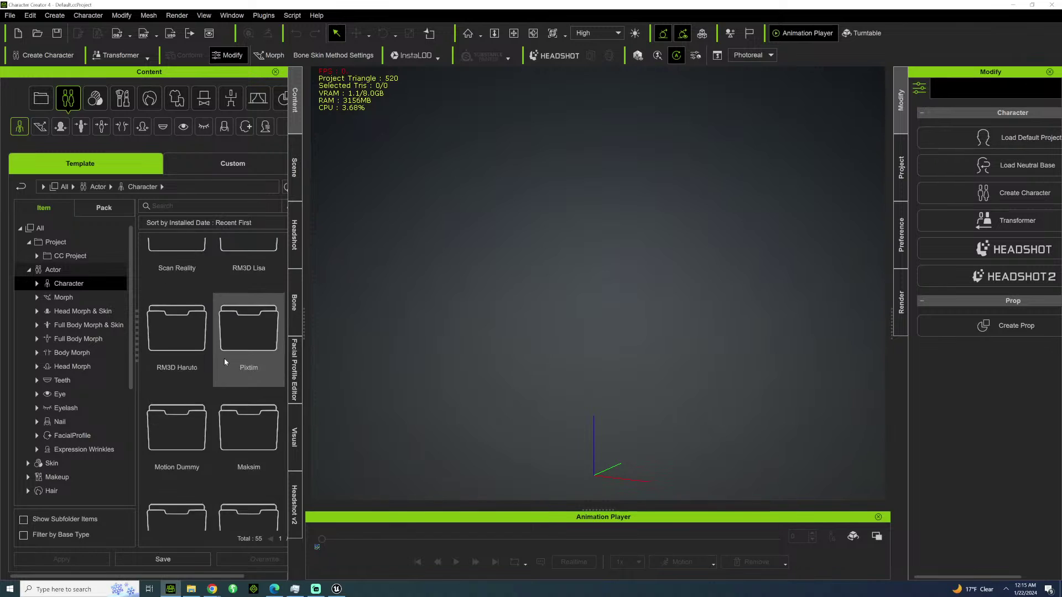
pyautogui.scroll(1, 221, 358)
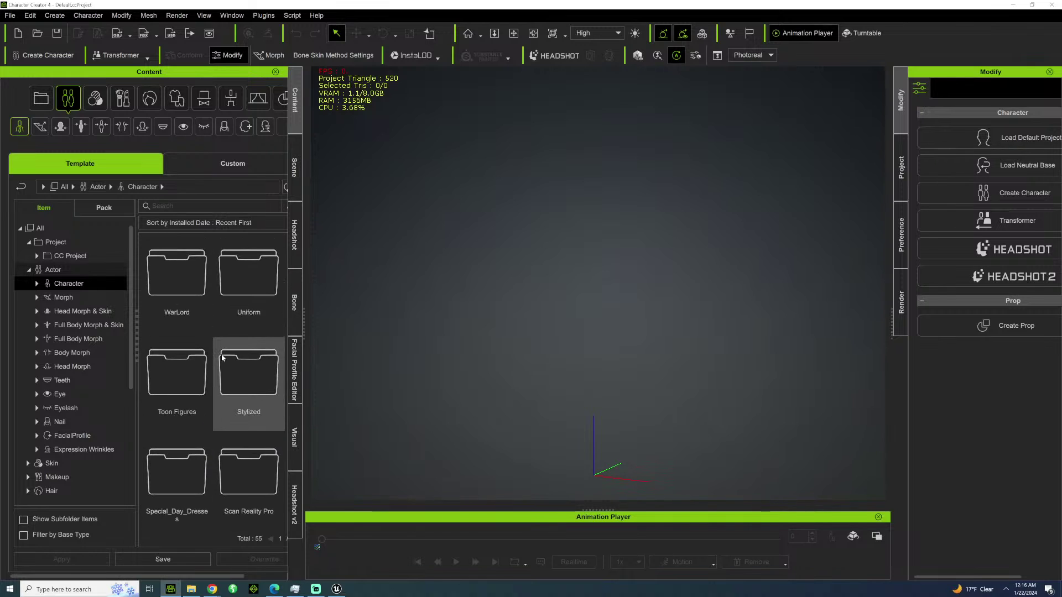
pyautogui.scroll(-4, 218, 356)
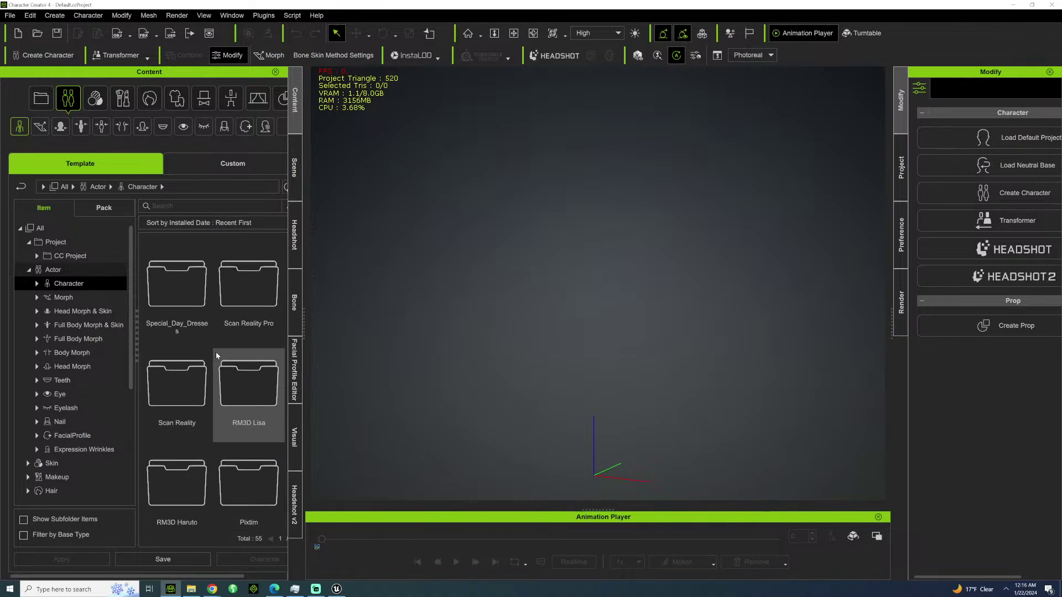
pyautogui.scroll(-3, 216, 356)
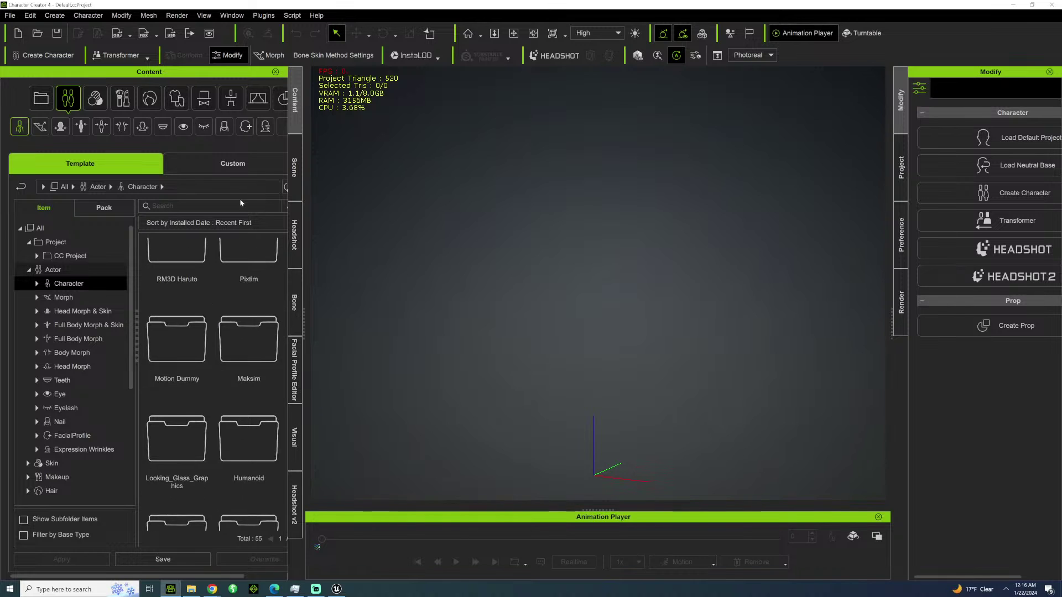
pyautogui.click(260, 223)
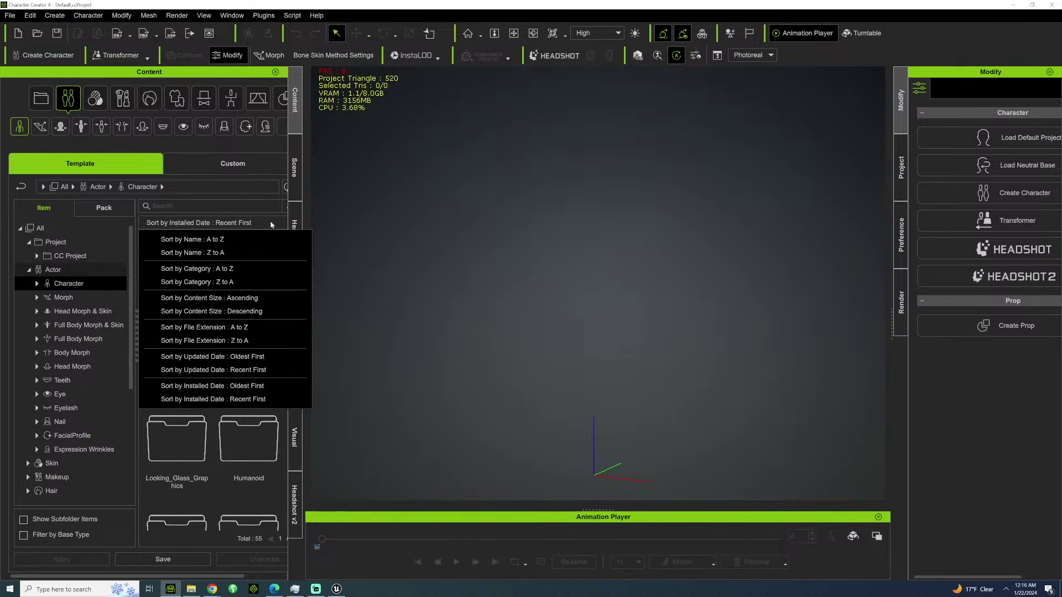
pyautogui.click(221, 239)
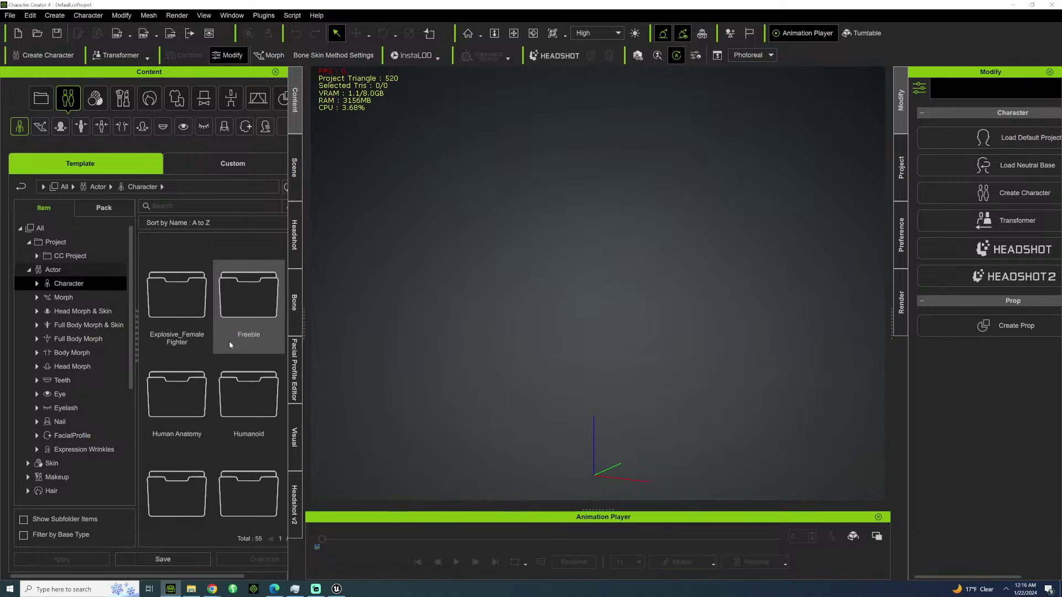
# Load the Neutral_M base character from the Base folder into the scene.
pyautogui.scroll(2, 215, 354)
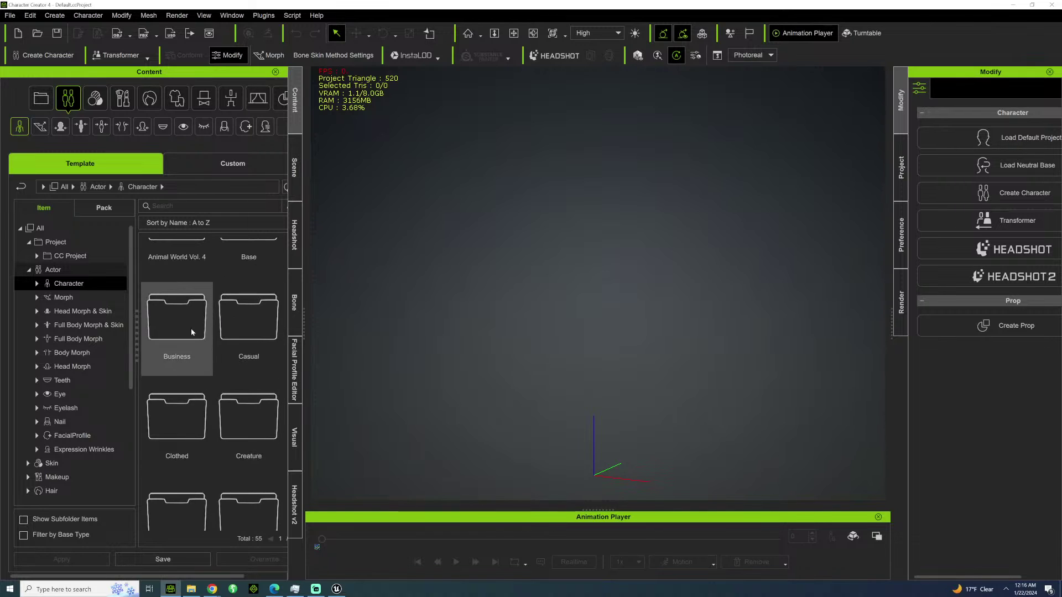
pyautogui.scroll(-2, 193, 349)
pyautogui.scroll(3, 194, 343)
pyautogui.click(266, 290)
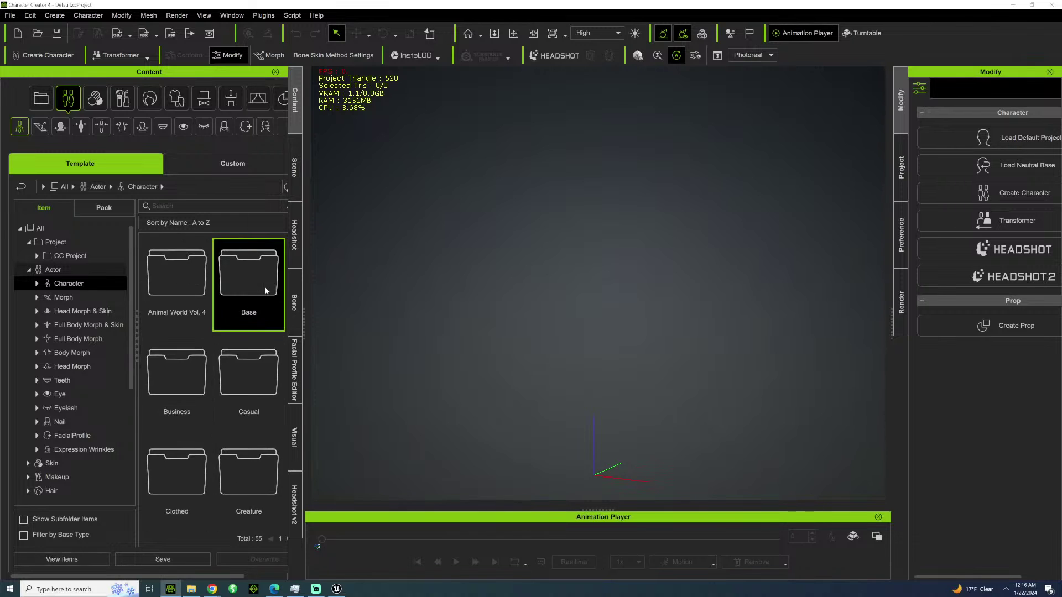
pyautogui.doubleClick(256, 288)
pyautogui.doubleClick(254, 352)
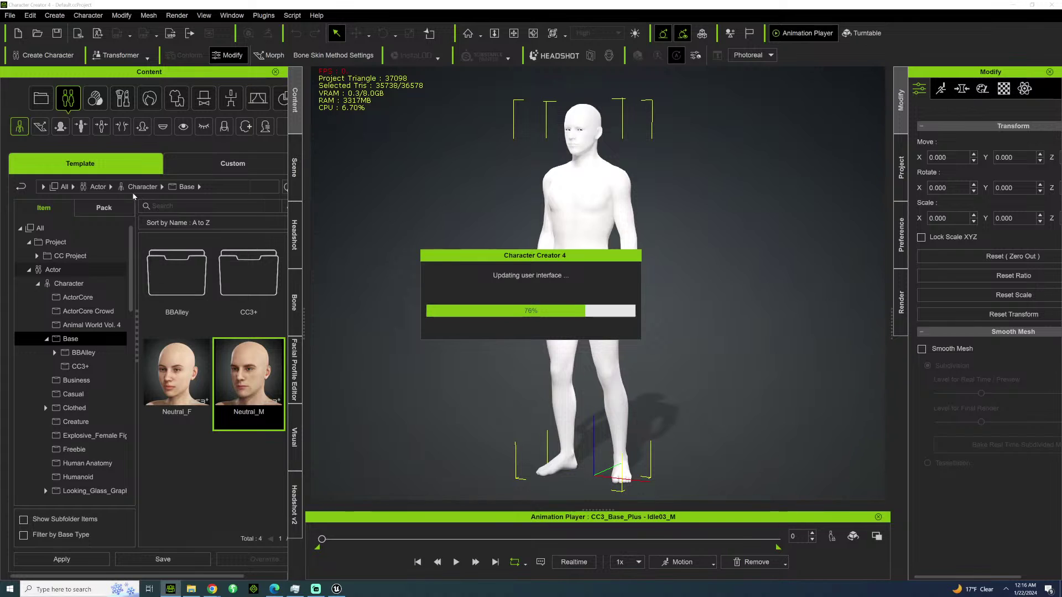
# Reopen the Helicopter Pilot Outfit pack from New Purchase and put Pilot Helmet 02 on the male character.
pyautogui.click(105, 209)
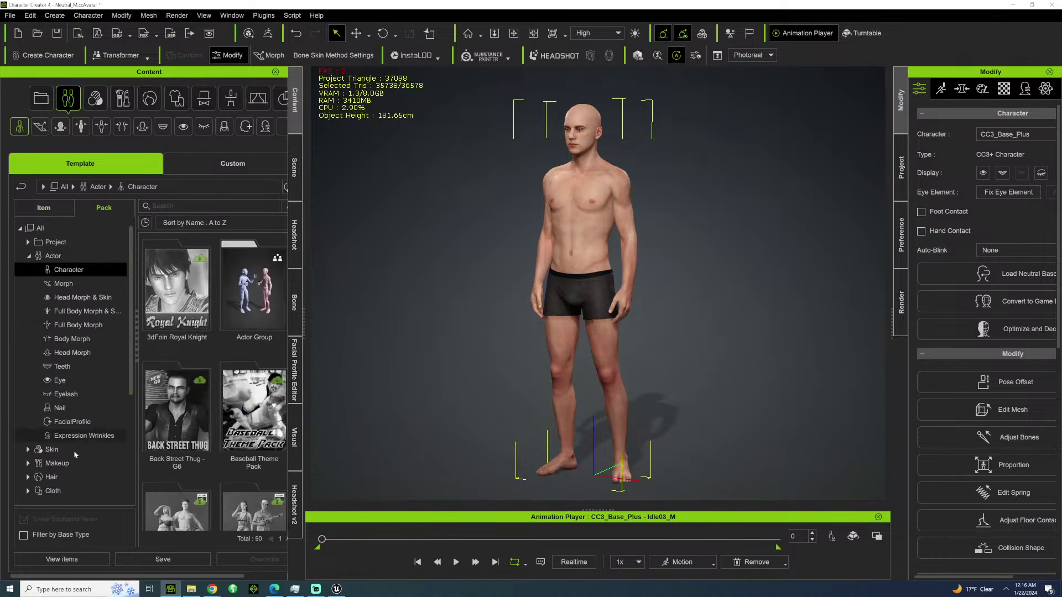
pyautogui.scroll(-4, 92, 430)
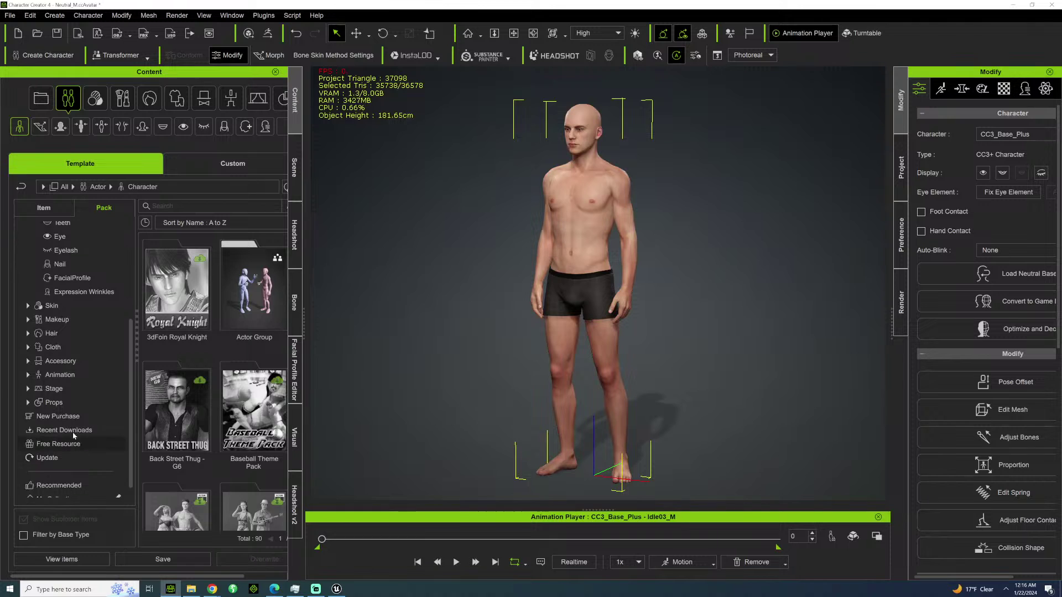
pyautogui.click(69, 417)
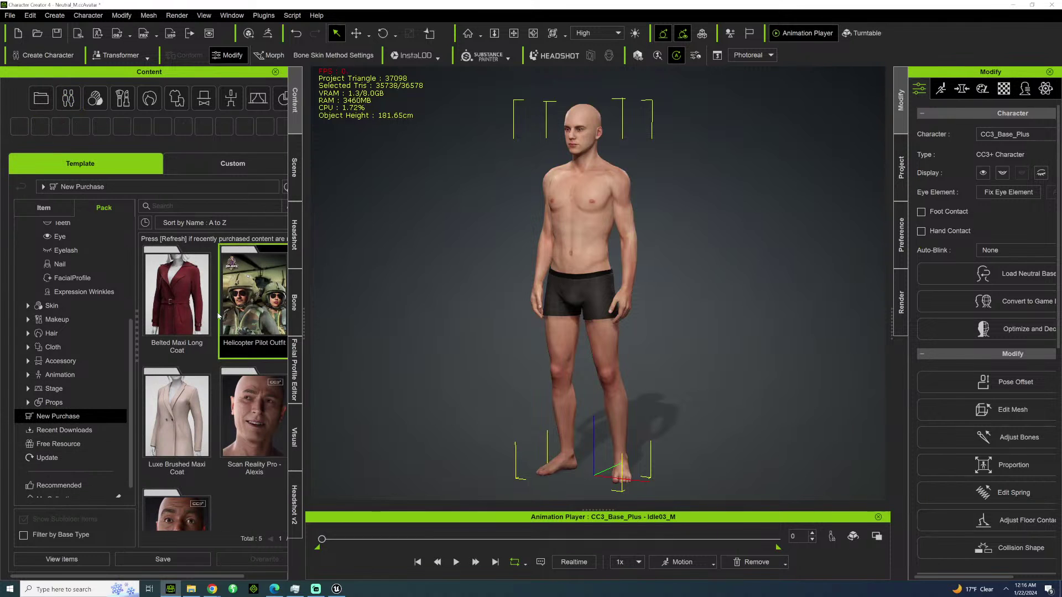
pyautogui.doubleClick(254, 293)
pyautogui.scroll(-1, 277, 371)
pyautogui.doubleClick(249, 365)
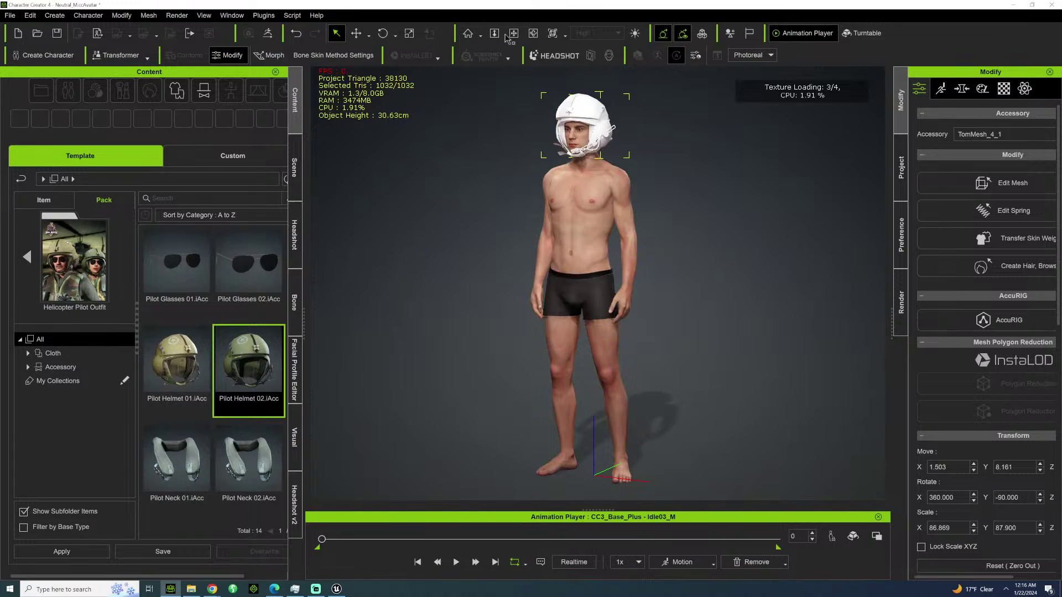
# Show the scene's object list and widen the area with the helmet's modify settings.
pyautogui.click(294, 166)
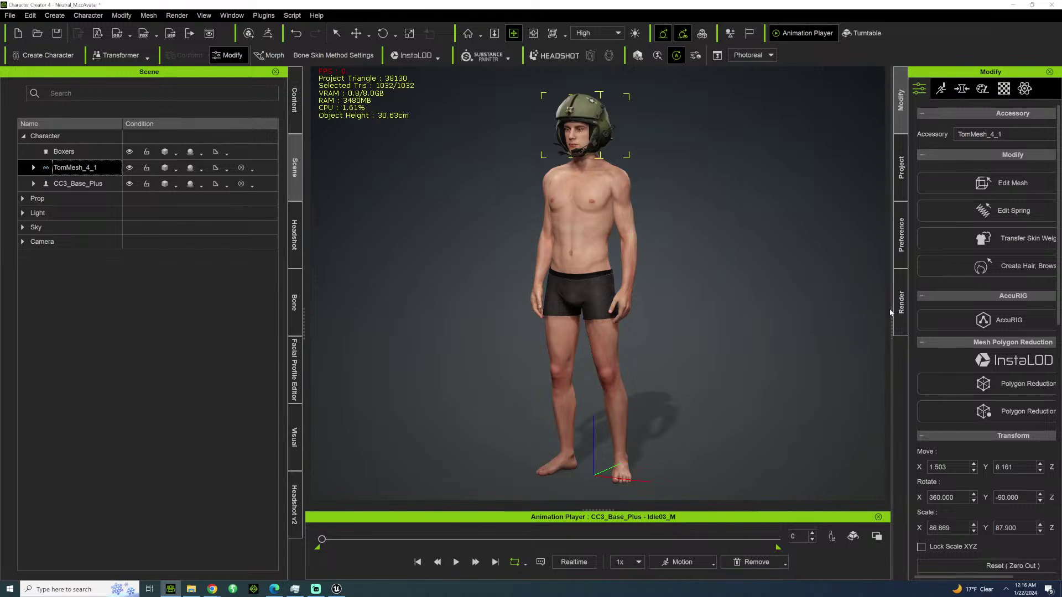
pyautogui.moveTo(670, 309); pyautogui.dragTo(477, 329)
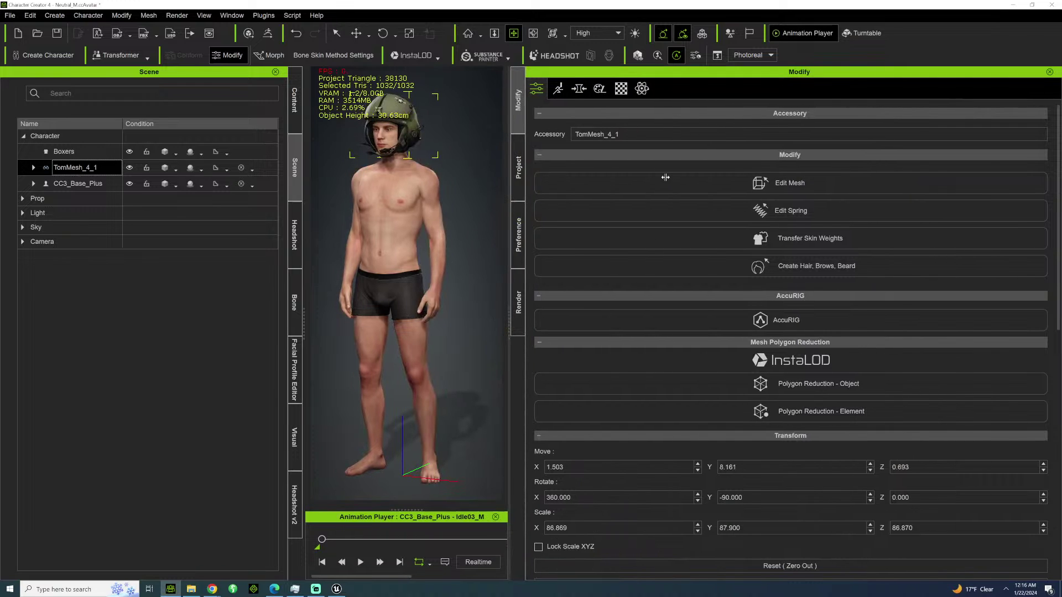
pyautogui.moveTo(666, 177); pyautogui.dragTo(666, 181)
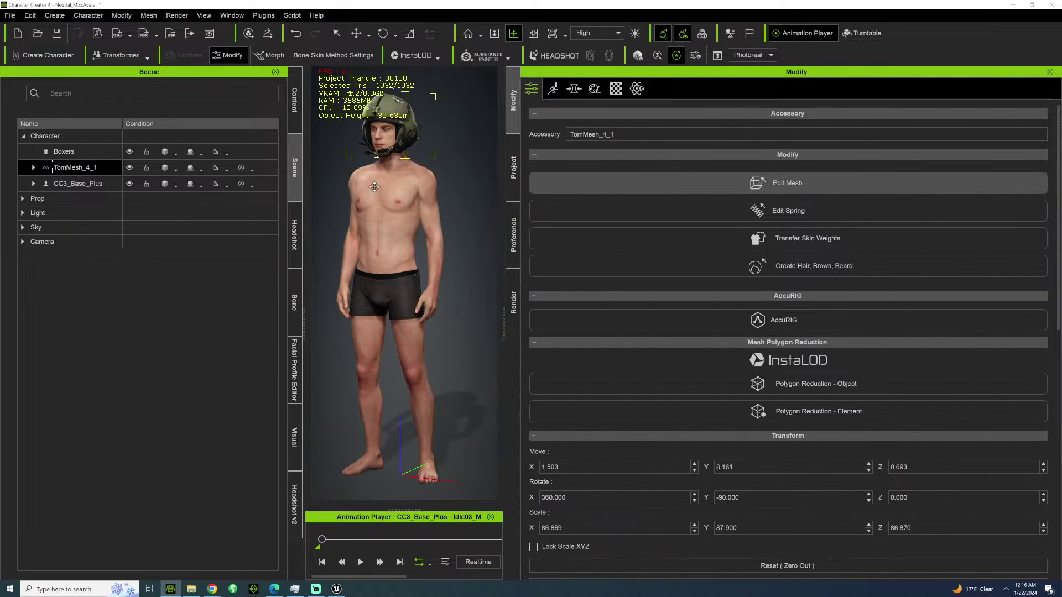
pyautogui.click(86, 16)
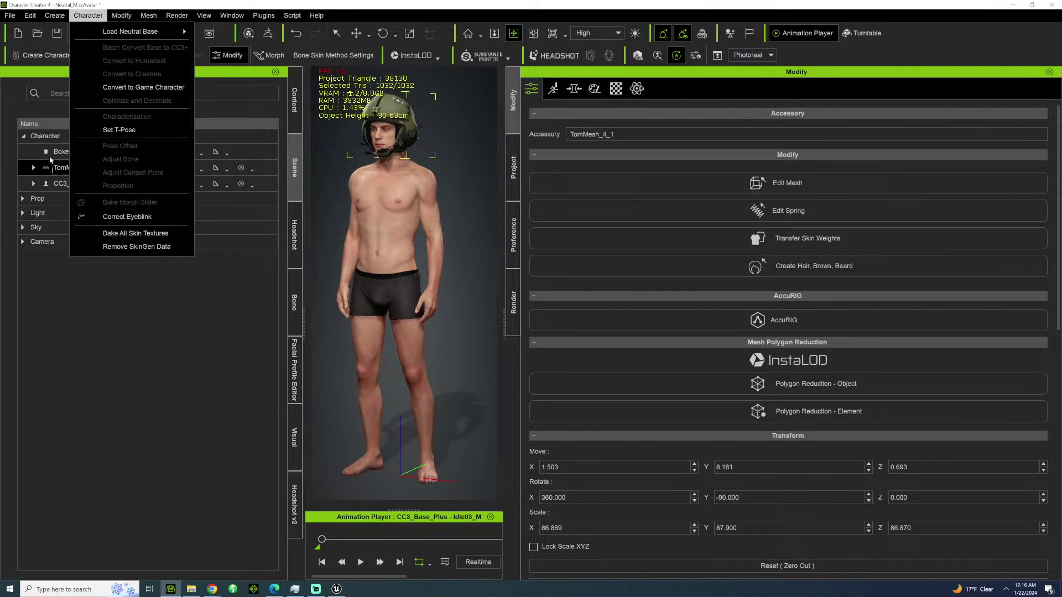
pyautogui.click(59, 170)
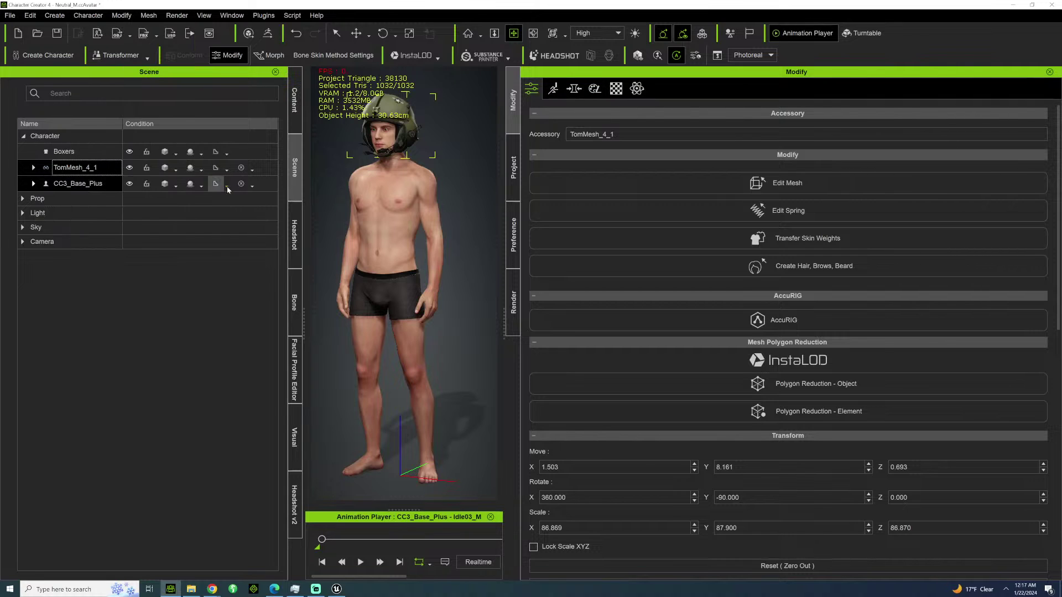
pyautogui.click(104, 16)
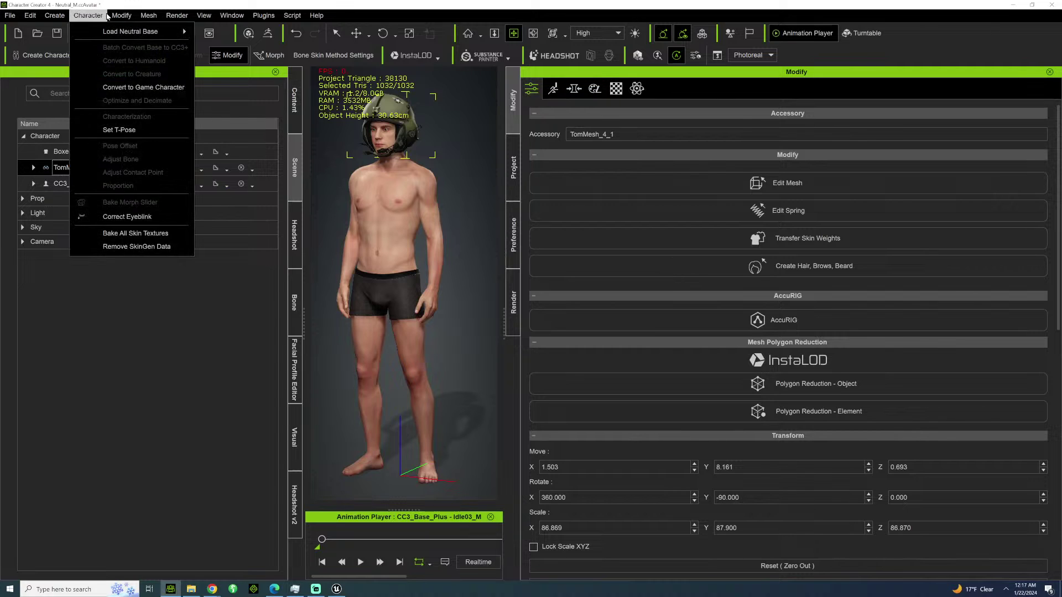
pyautogui.click(31, 18)
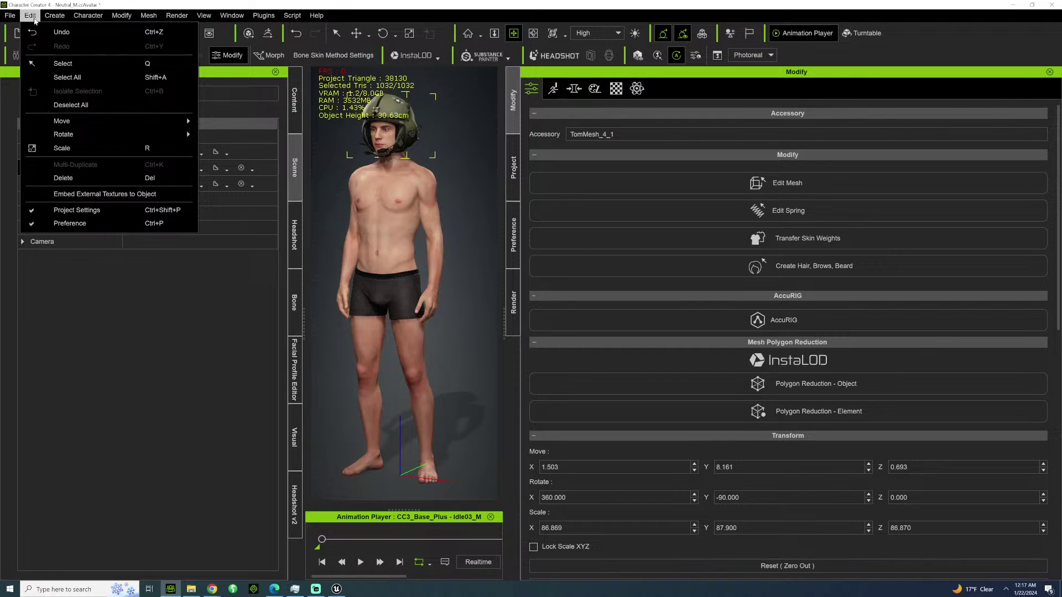
pyautogui.click(34, 18)
pyautogui.click(62, 17)
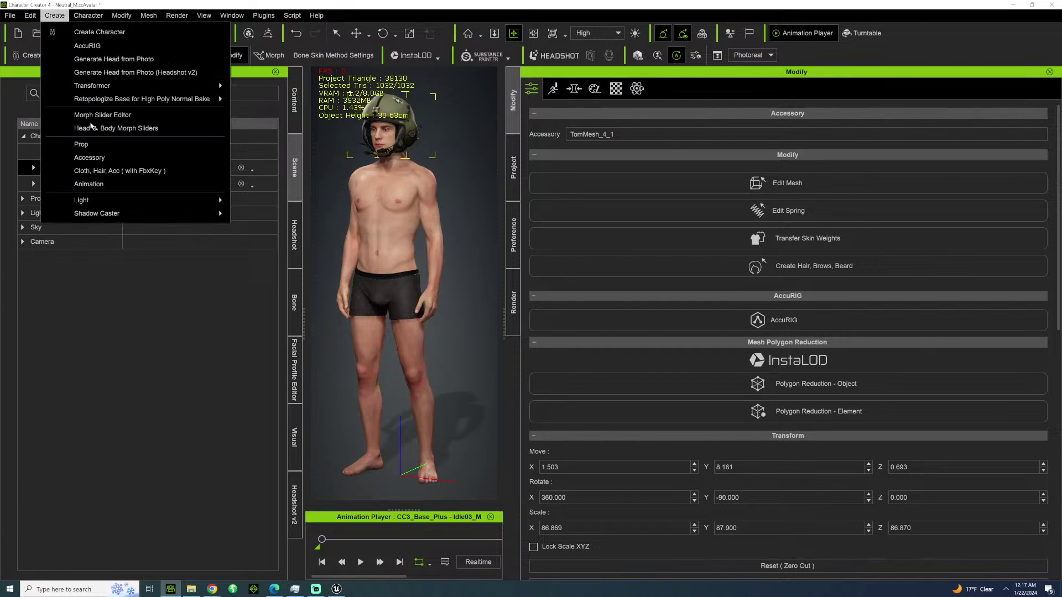
pyautogui.click(83, 145)
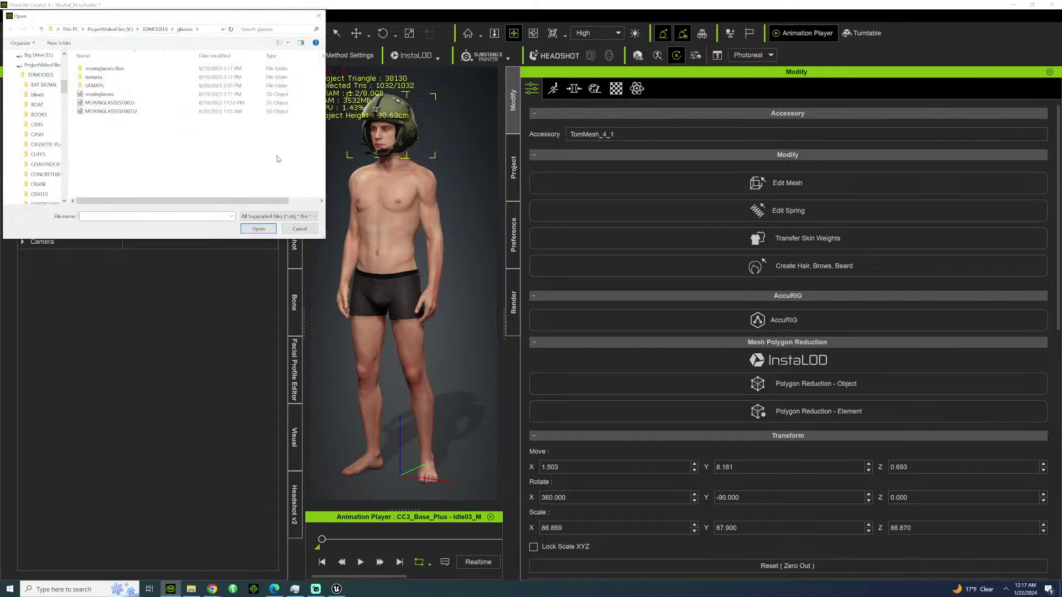
pyautogui.click(318, 16)
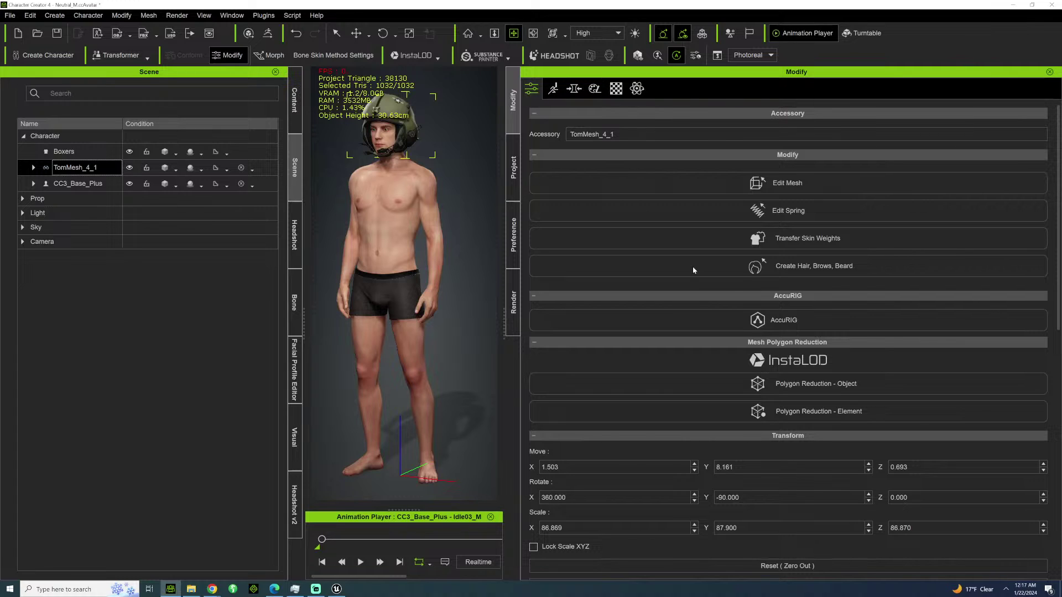
pyautogui.click(698, 239)
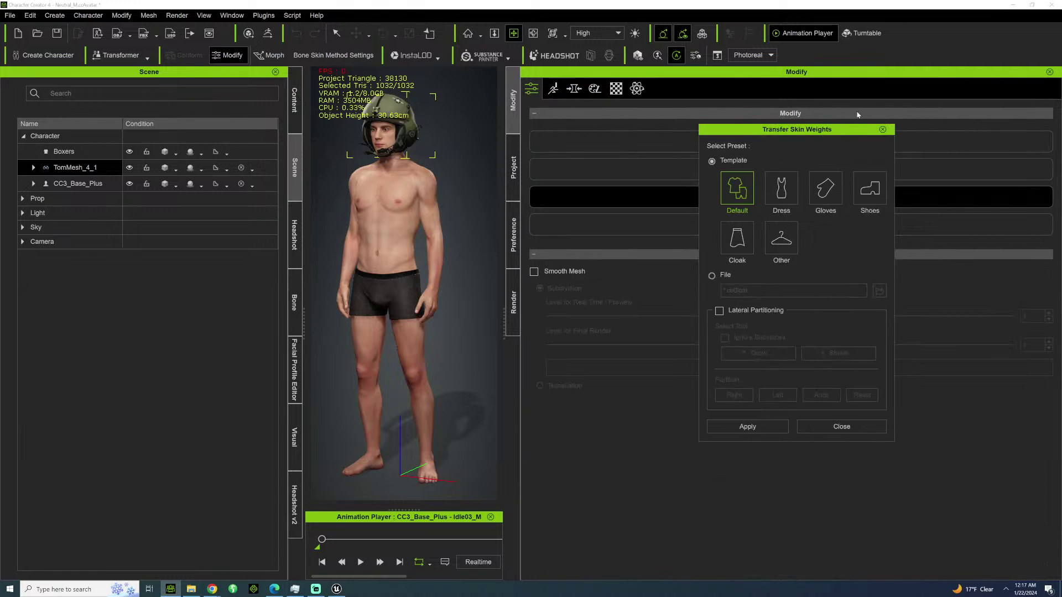
pyautogui.click(882, 129)
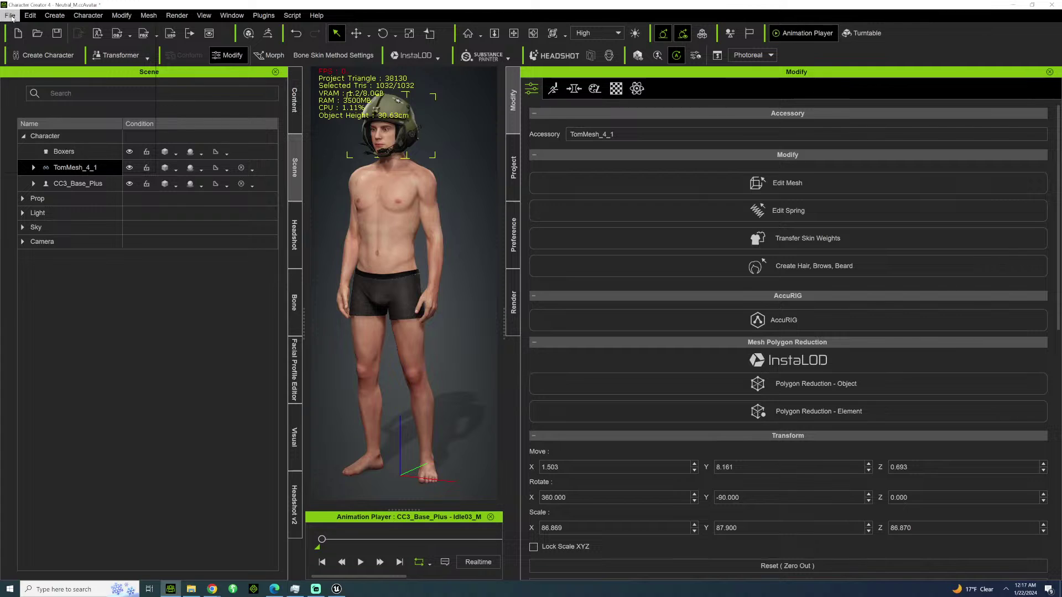
# Expand CC3_Base_Plus in the scene's object list to examine its component meshes.
pyautogui.click(54, 15)
pyautogui.click(34, 183)
pyautogui.click(34, 184)
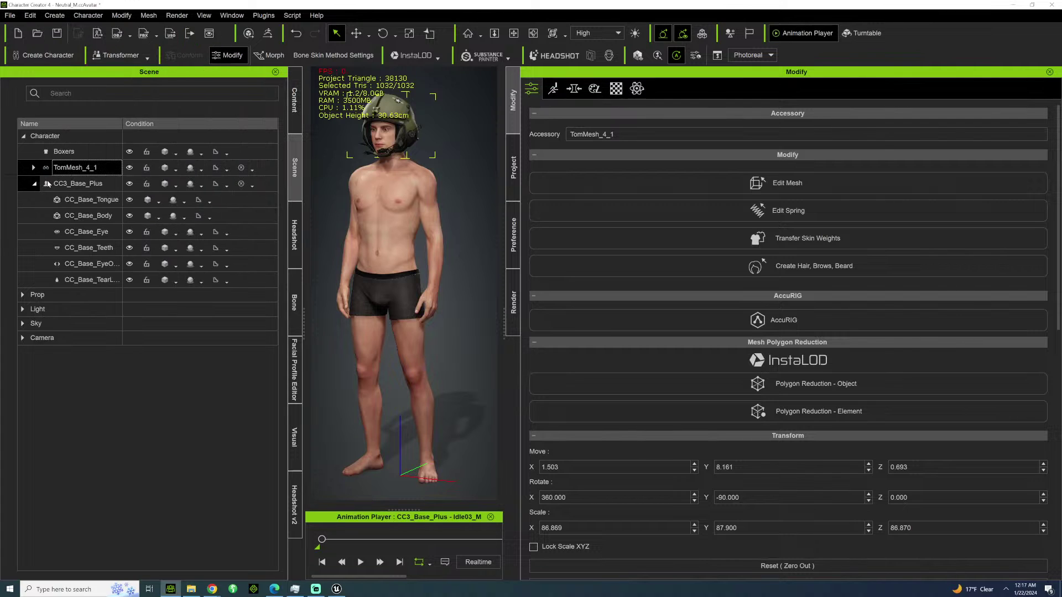
pyautogui.click(55, 16)
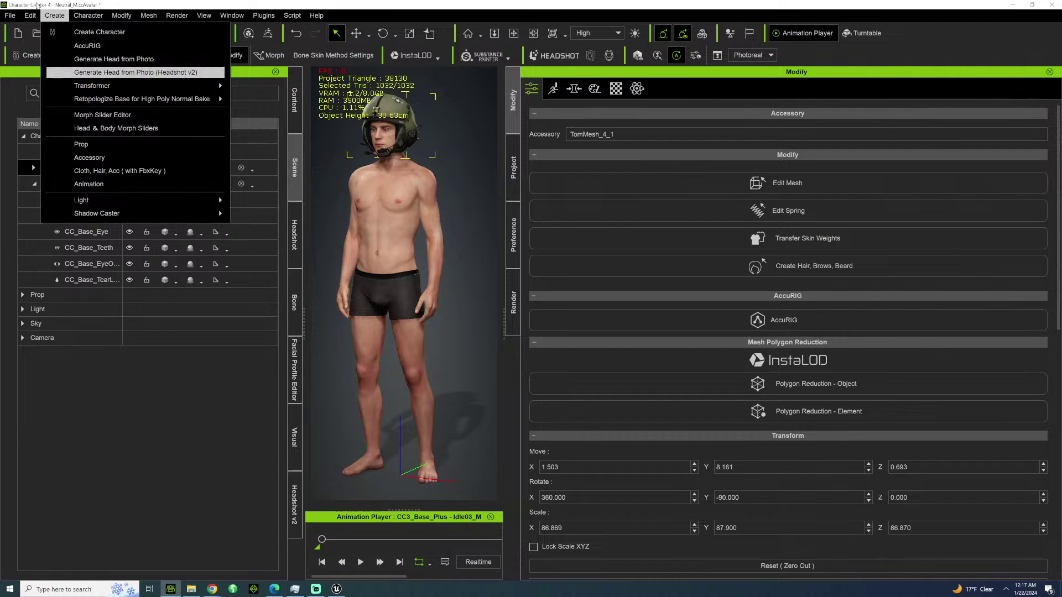
pyautogui.click(148, 7)
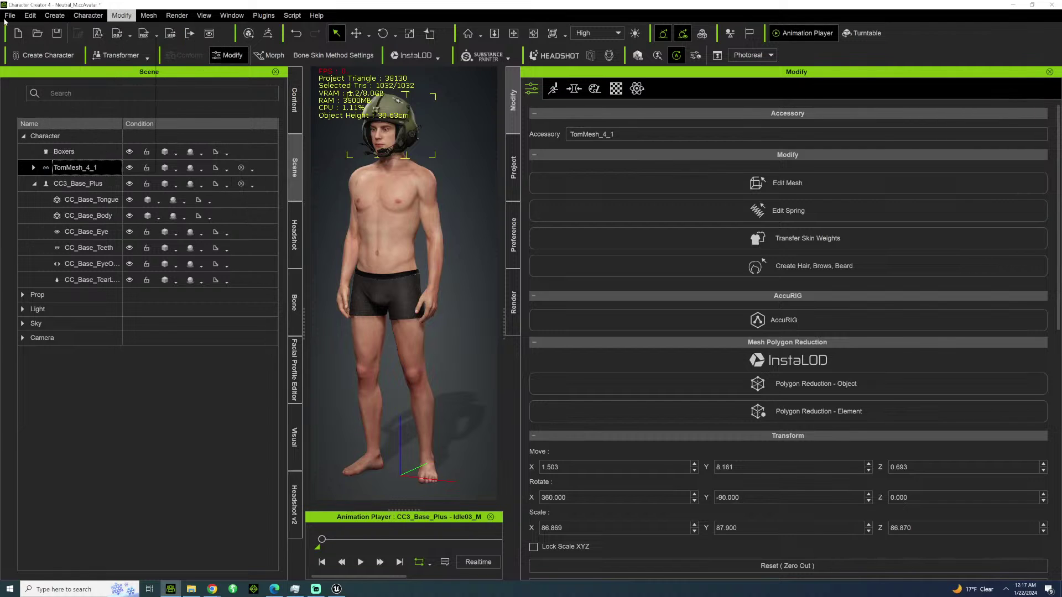
pyautogui.click(88, 15)
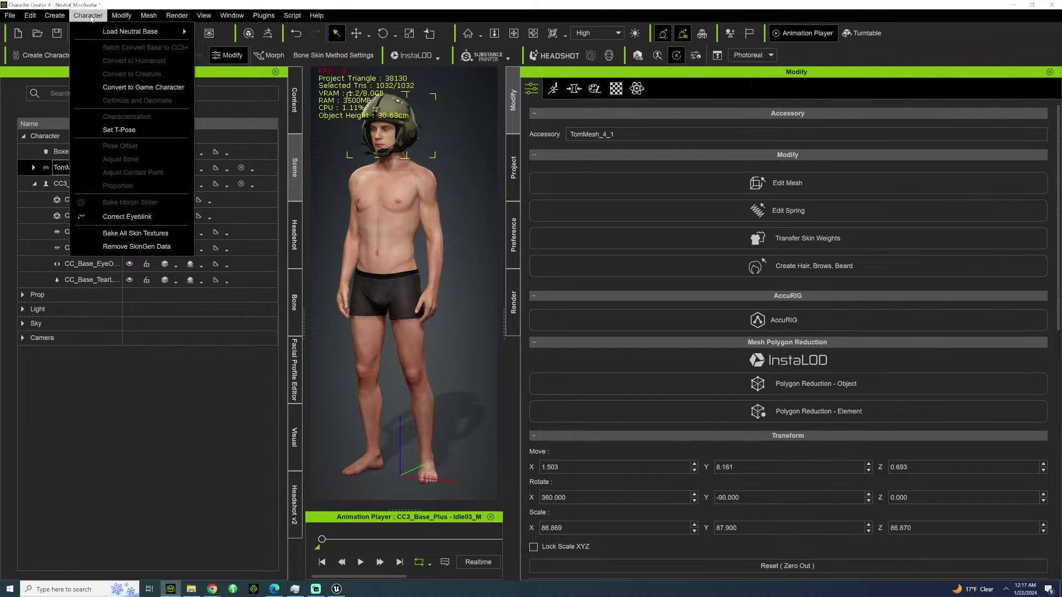
pyautogui.click(91, 17)
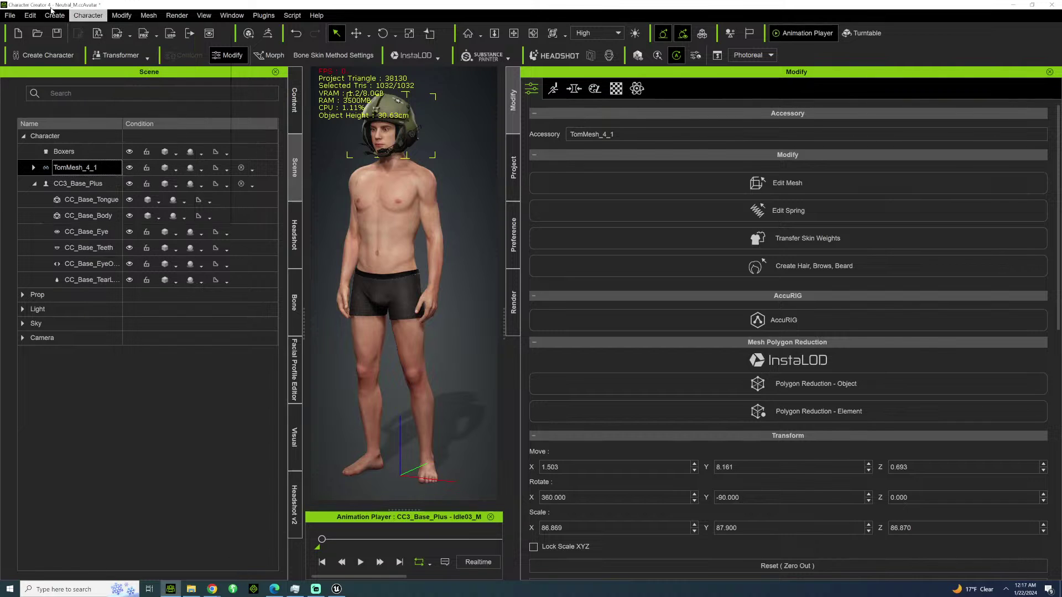
pyautogui.click(120, 16)
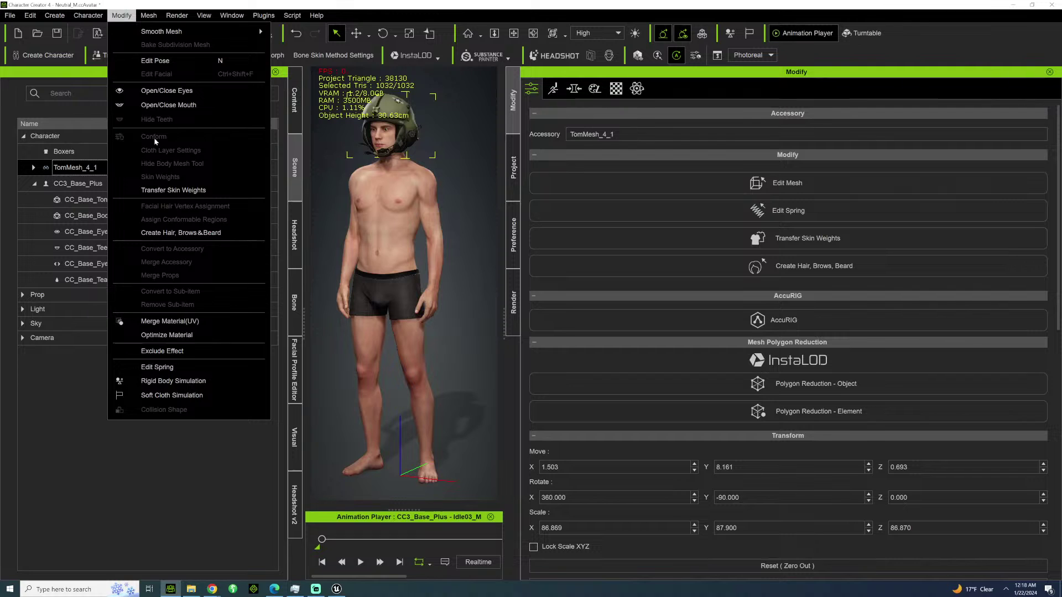
pyautogui.click(47, 169)
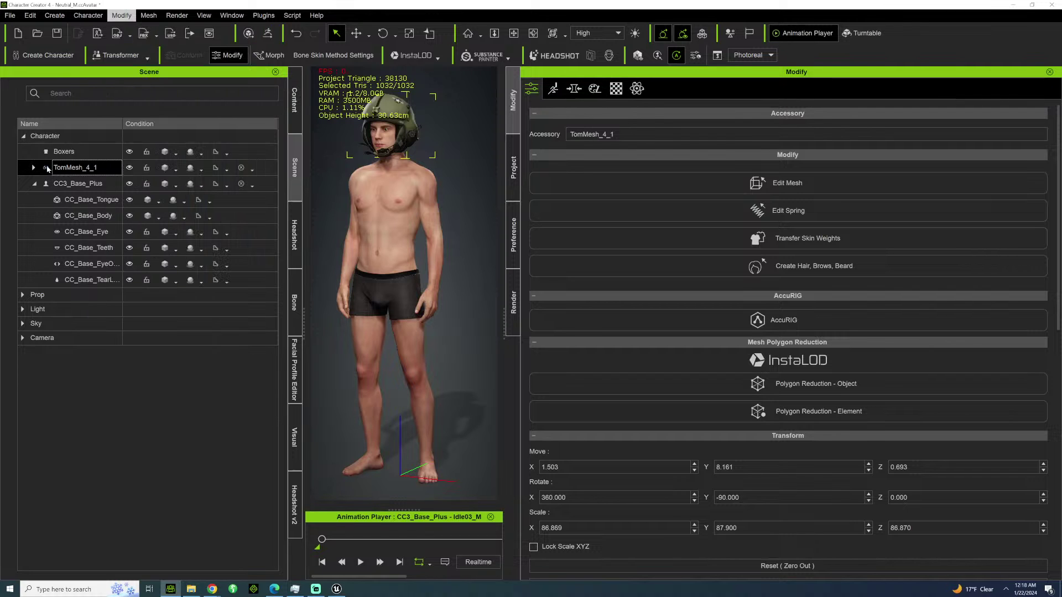
# Switch to Unreal Engine, save everything in the ENDGAME_5_3 project and close the editor.
pyautogui.click(336, 588)
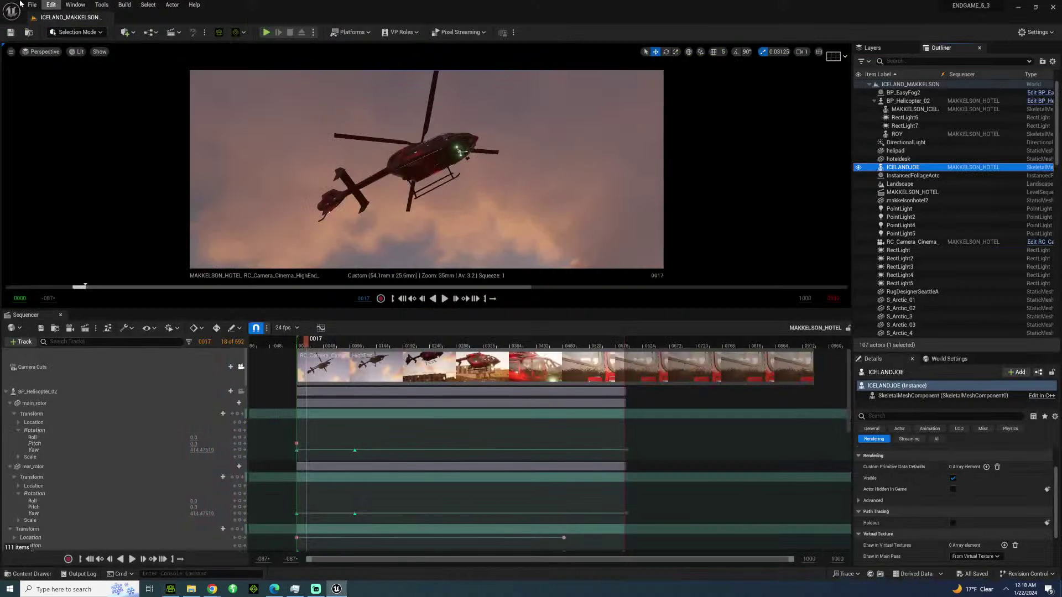
pyautogui.click(38, 4)
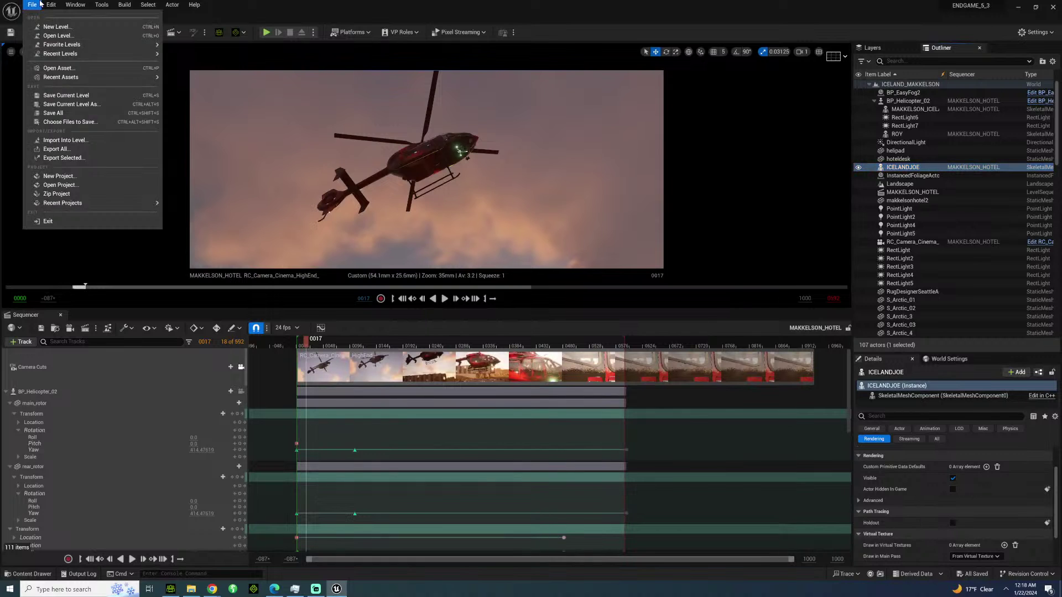
pyautogui.click(58, 114)
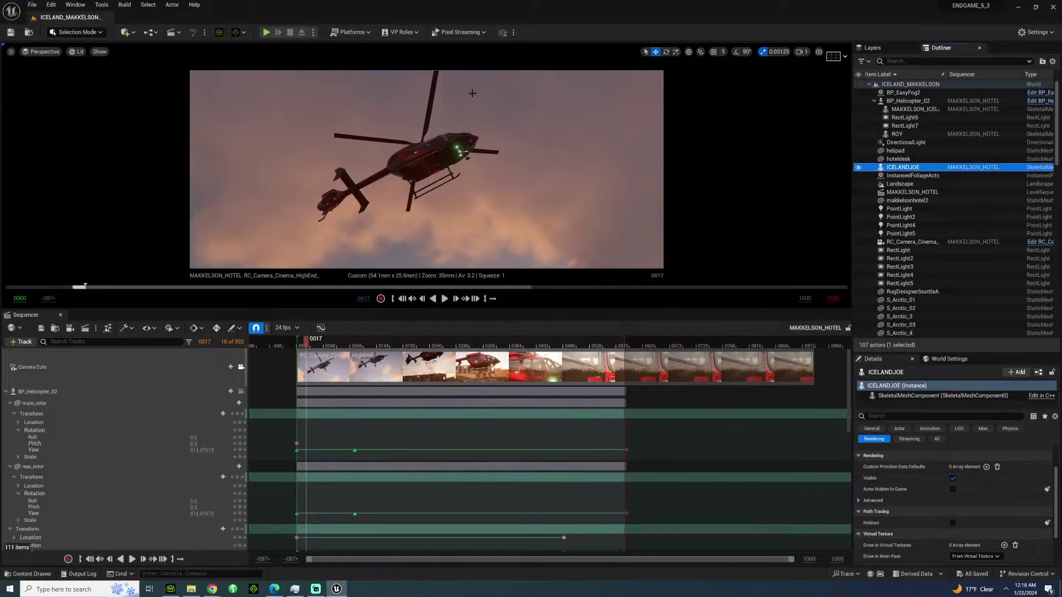
pyautogui.click(1054, 5)
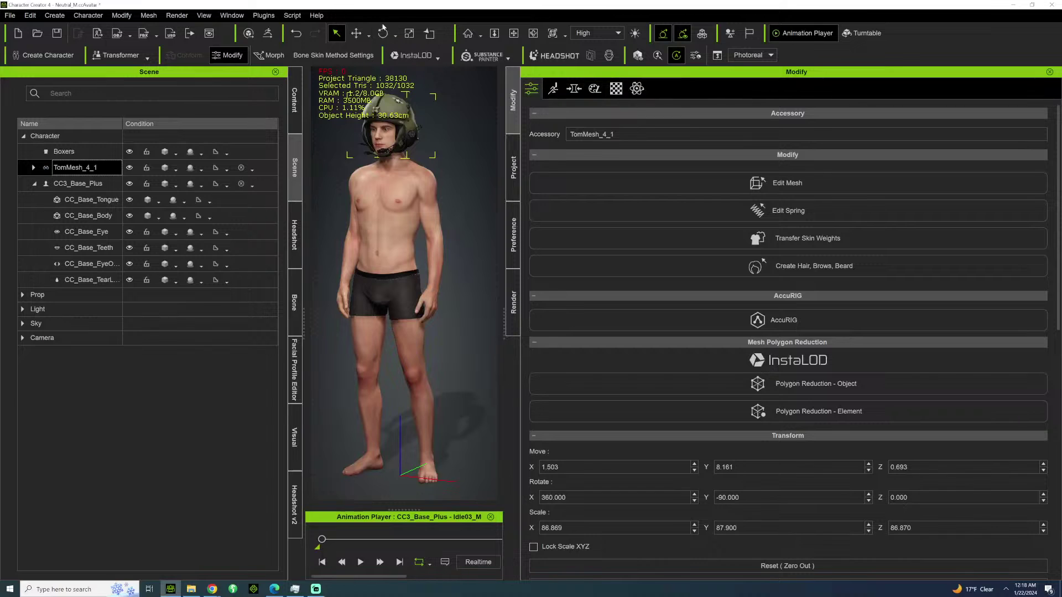
# Try to delete the CC3_Base_Plus character from the scene with the helmet still attached.
pyautogui.moveTo(513, 33); pyautogui.dragTo(534, 227)
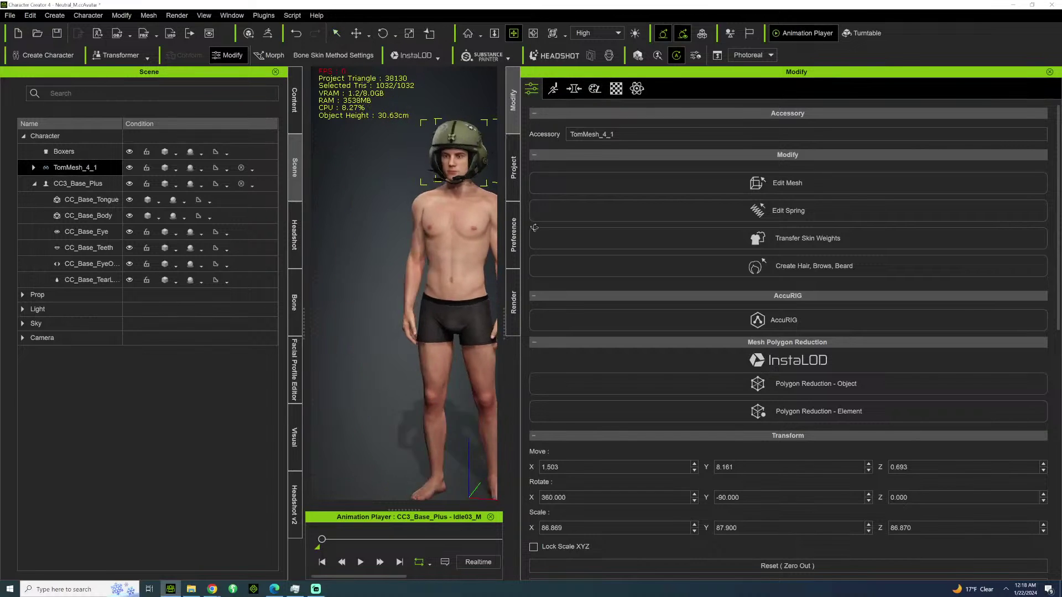
pyautogui.click(66, 184)
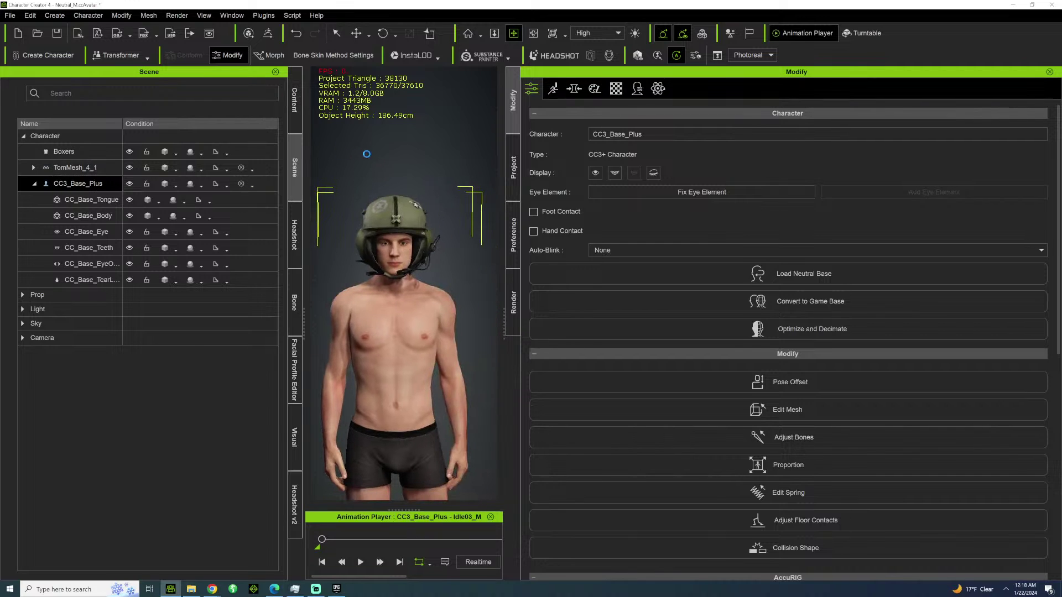
pyautogui.press('Delete')
# Expand the TomMesh_4_1 helmet in the scene's object list and examine its component mesh.
pyautogui.doubleClick(128, 136)
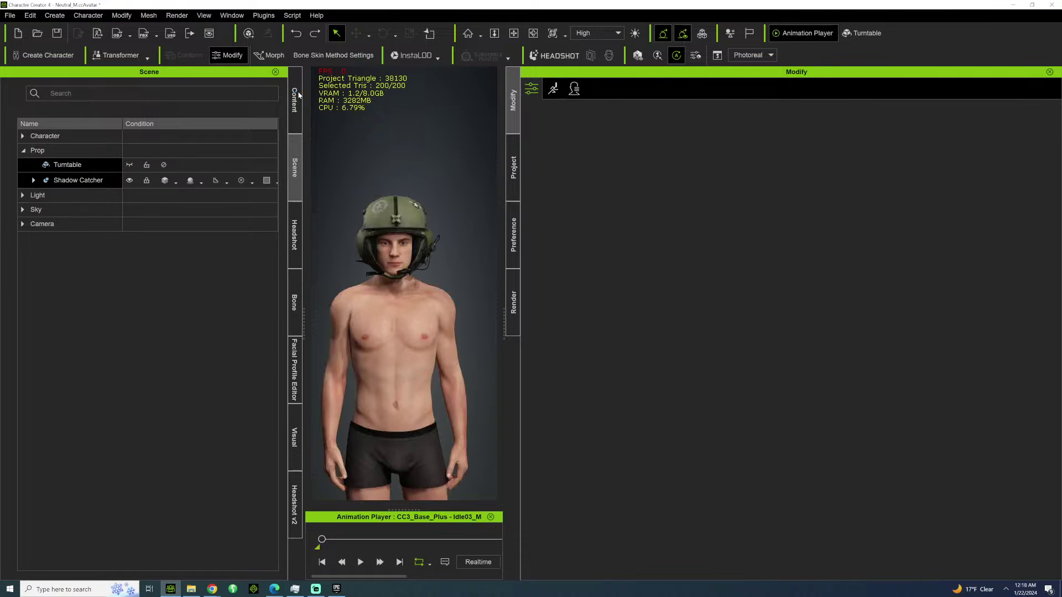
pyautogui.click(22, 136)
pyautogui.click(64, 151)
pyautogui.click(75, 167)
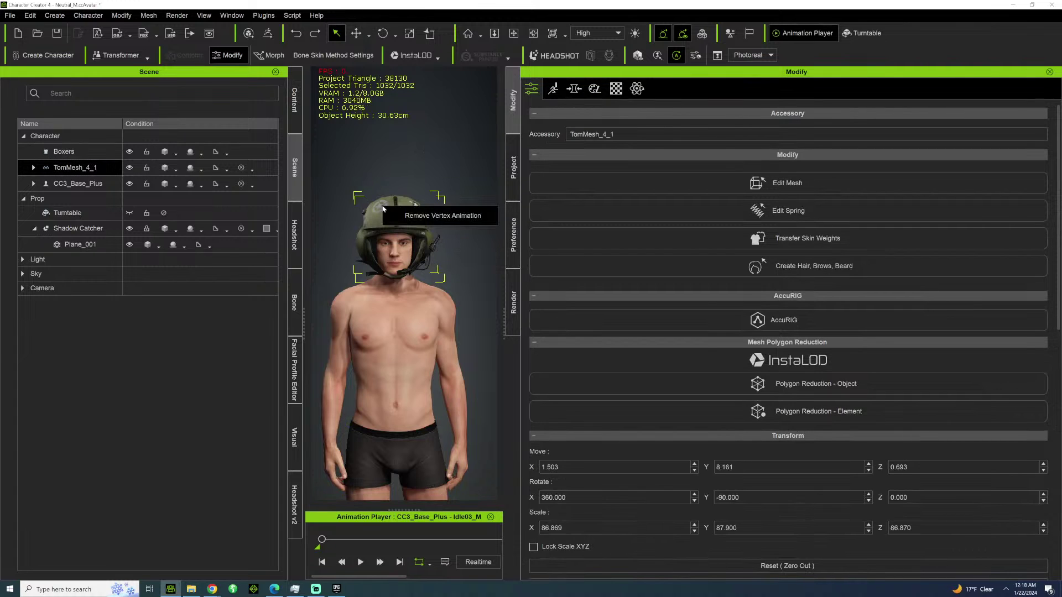
pyautogui.click(34, 168)
pyautogui.click(101, 184)
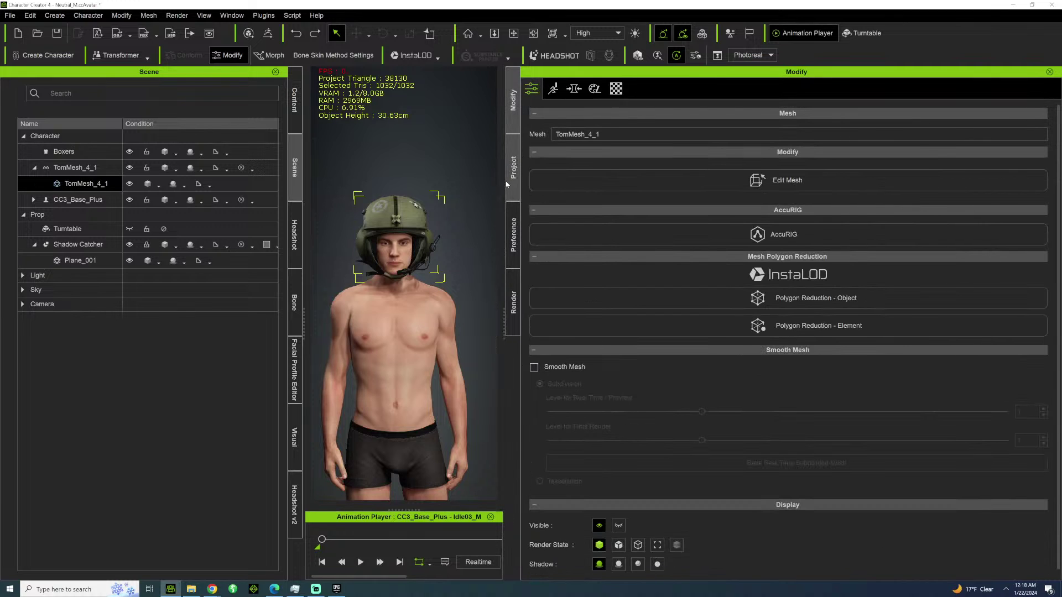
# Enlarge the viewport and detach the TomMesh_4_1 helmet from CC_Base_Head so it becomes a separate prop.
pyautogui.moveTo(505, 183); pyautogui.dragTo(621, 203)
pyautogui.click(99, 168)
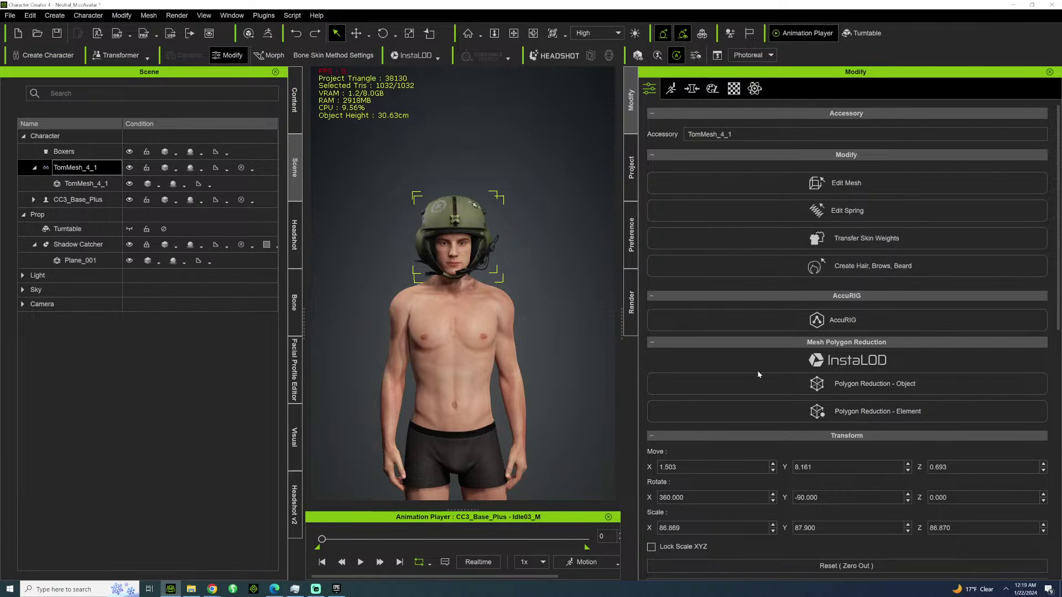
pyautogui.scroll(-6, 755, 390)
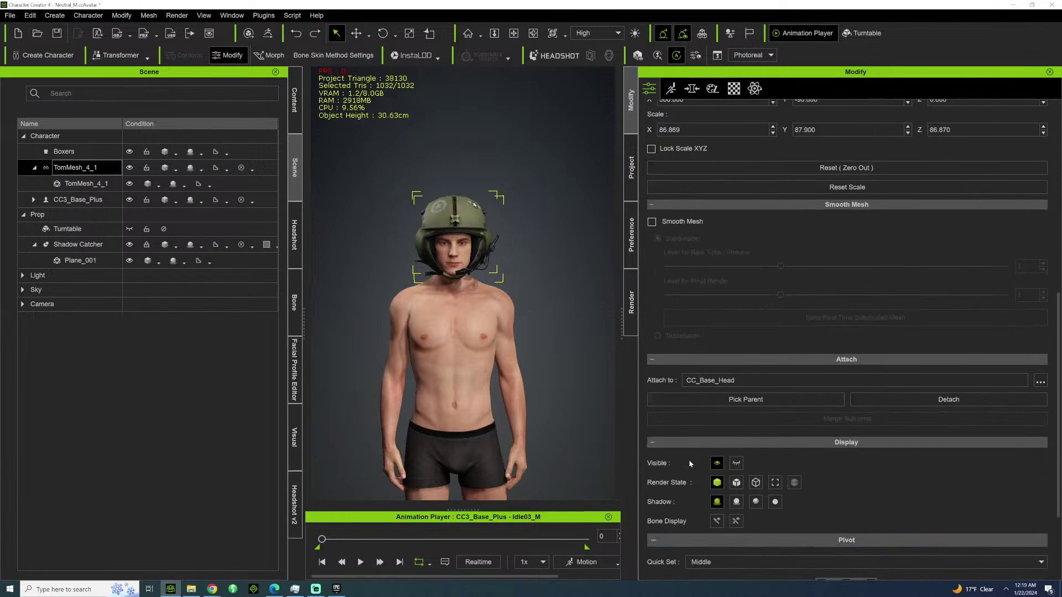
pyautogui.scroll(-3, 690, 463)
pyautogui.click(932, 268)
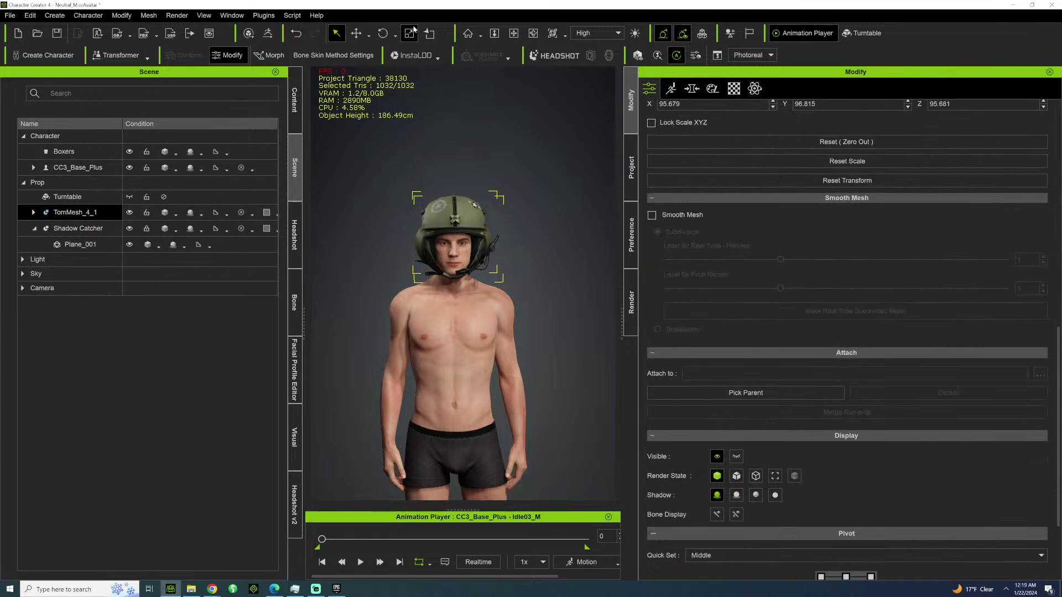
# Delete the CC3_Base_Plus character from the scene, keeping only the detached helmet prop.
pyautogui.click(513, 33)
pyautogui.moveTo(454, 246); pyautogui.dragTo(464, 191)
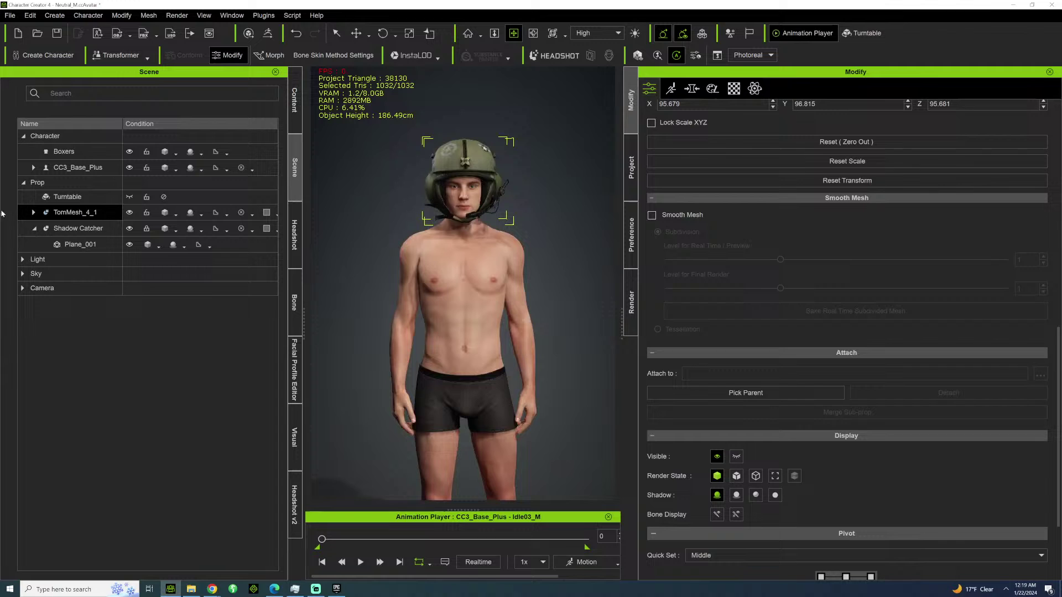
pyautogui.click(77, 167)
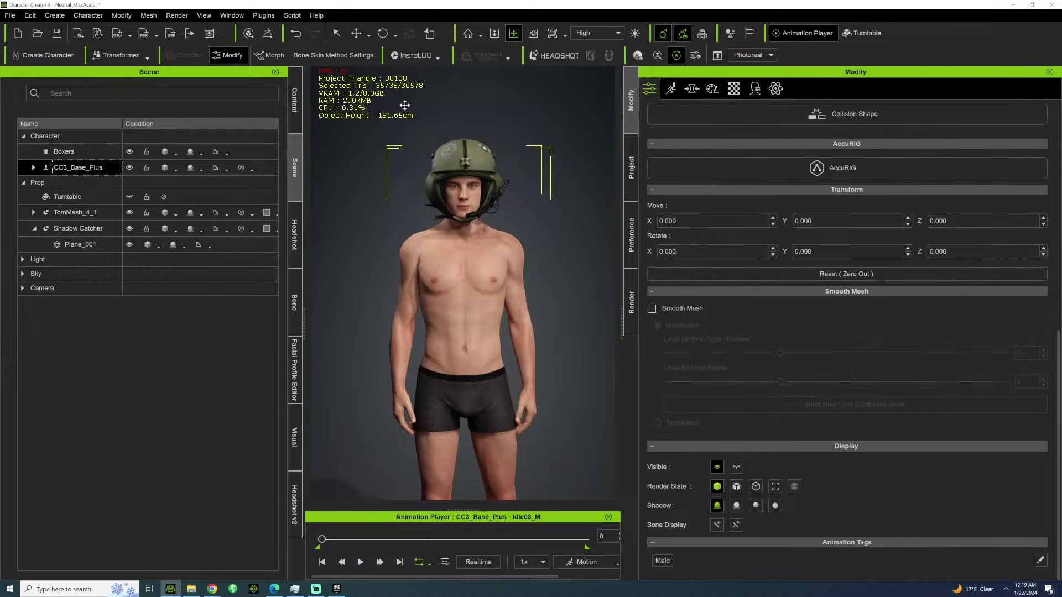
pyautogui.moveTo(405, 105); pyautogui.dragTo(417, 142)
pyautogui.press('Delete')
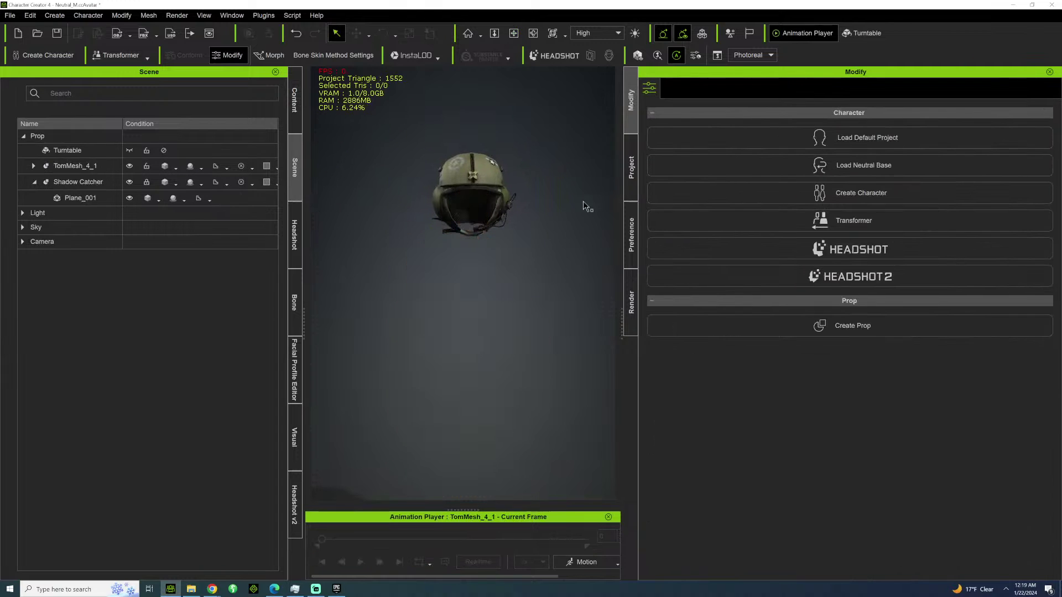
# Set the TomMesh_4_1 helmet's Move X, Y and Z values to 0.
pyautogui.click(73, 166)
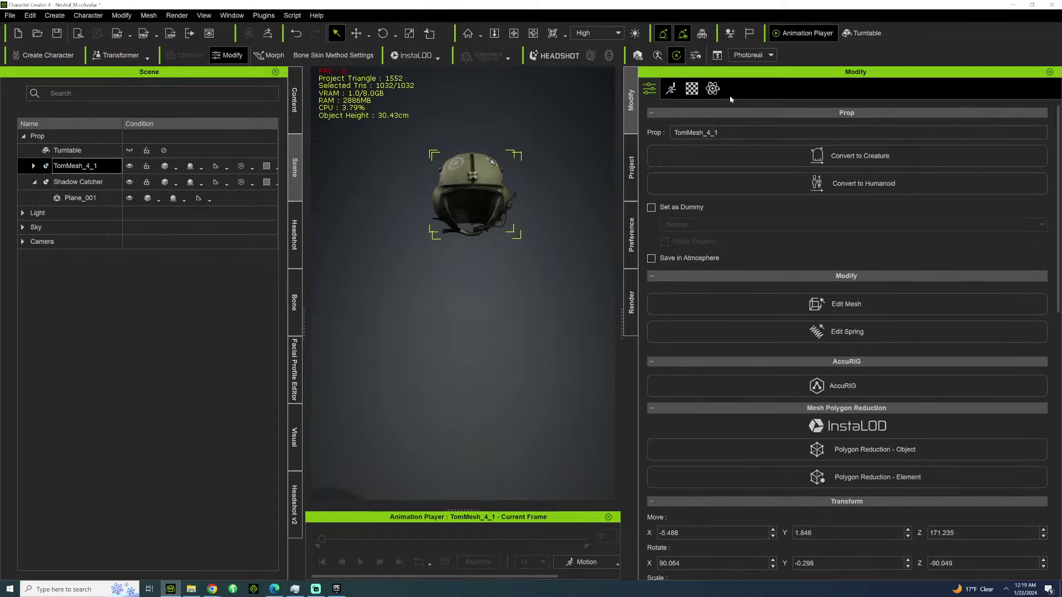
pyautogui.scroll(-4, 707, 228)
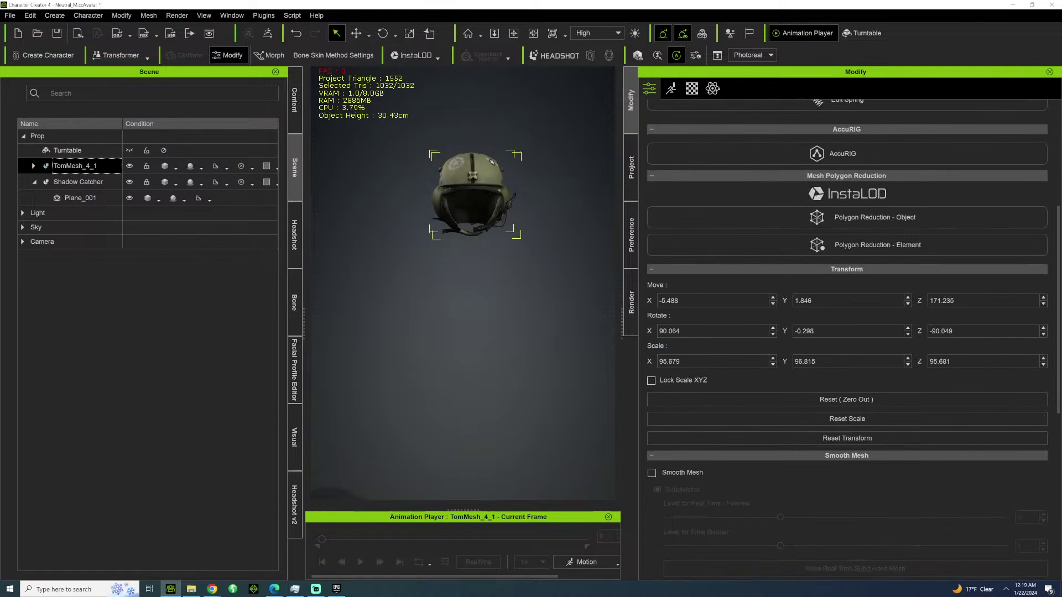
pyautogui.doubleClick(669, 300)
pyautogui.write('0')
pyautogui.press('Tab')
pyautogui.write('0')
pyautogui.press('Tab')
pyautogui.write('0')
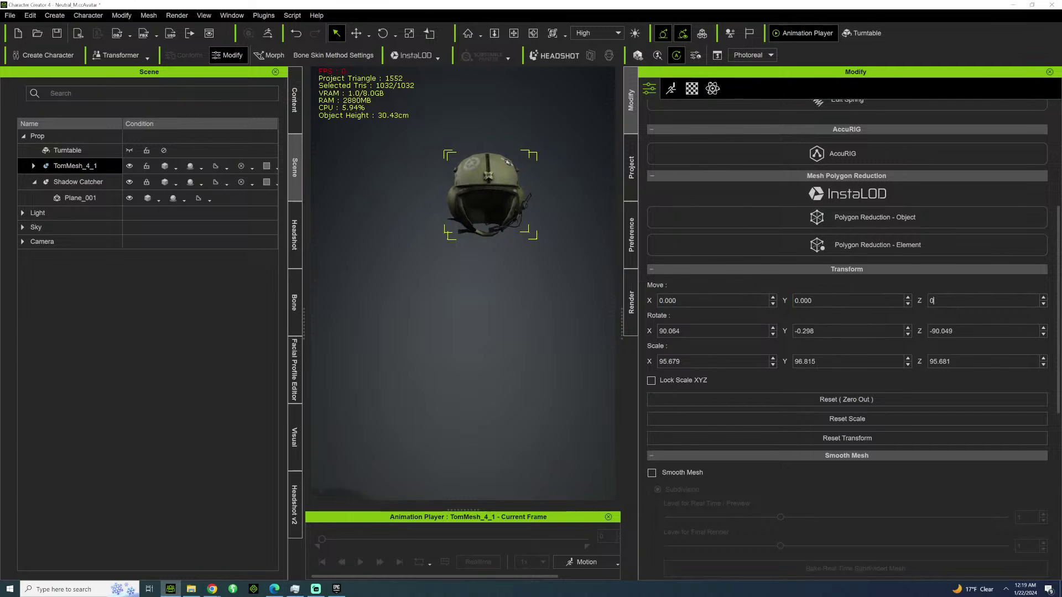
pyautogui.press('Return')
# Examine the helmet's placement at the scene origin from the side.
pyautogui.click(514, 33)
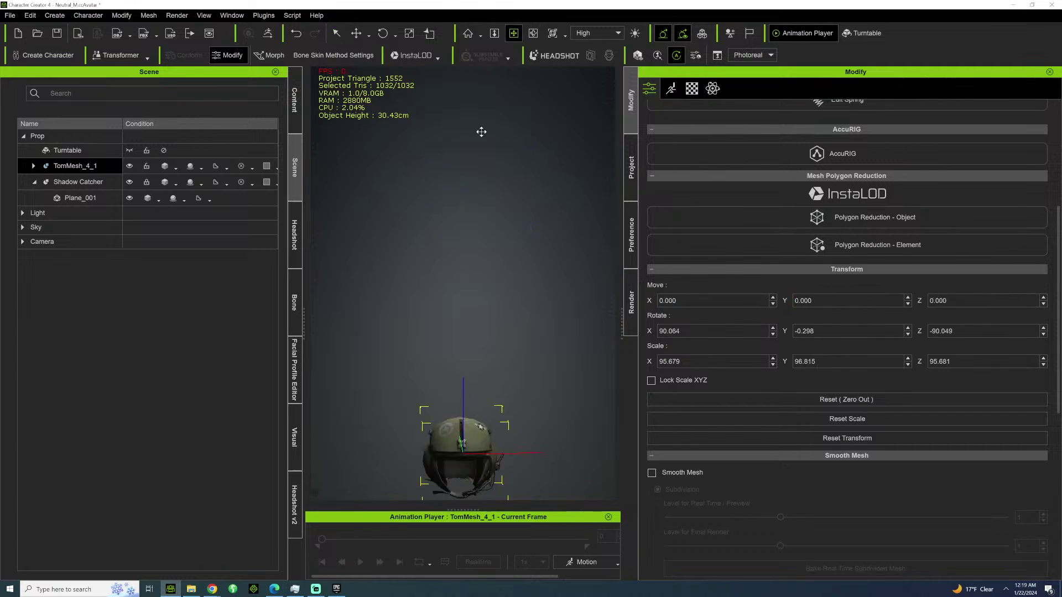
pyautogui.moveTo(482, 132); pyautogui.dragTo(481, 72)
pyautogui.click(532, 33)
pyautogui.moveTo(514, 160); pyautogui.dragTo(699, 182)
pyautogui.click(336, 33)
pyautogui.click(355, 207)
pyautogui.moveTo(475, 322); pyautogui.dragTo(478, 277)
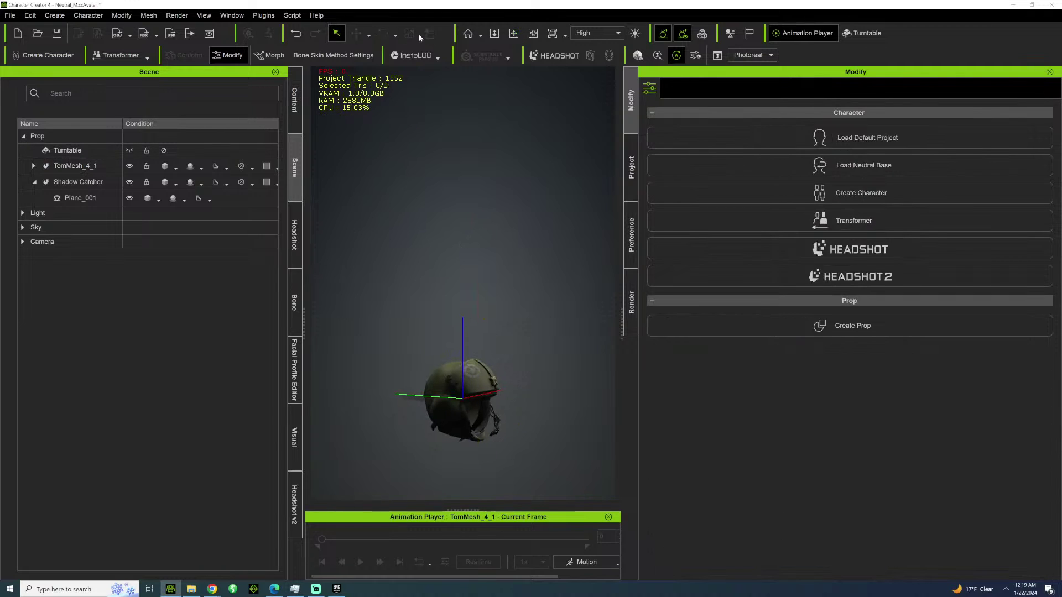
pyautogui.click(513, 32)
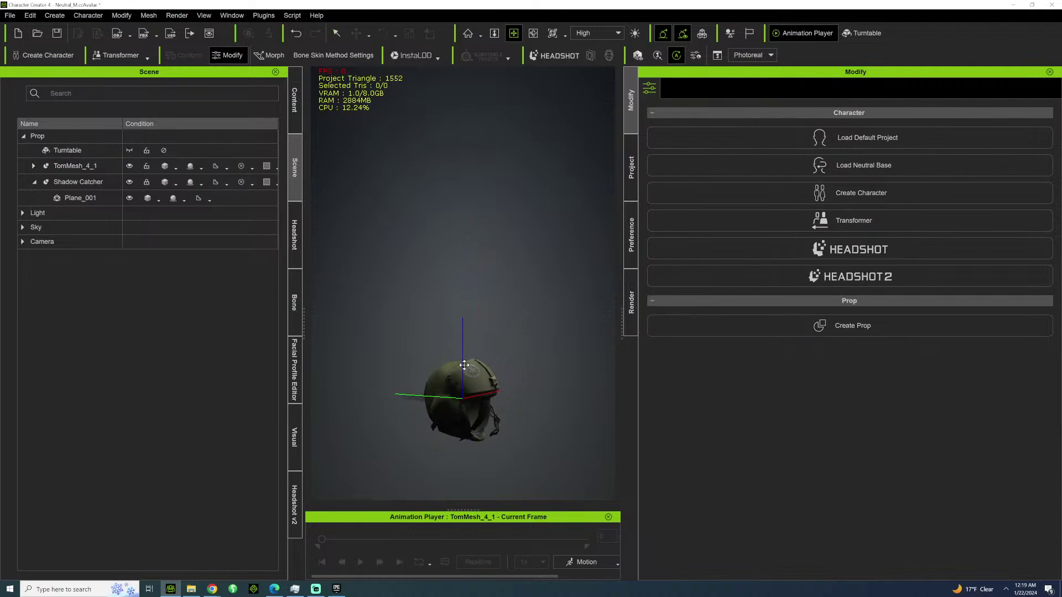
pyautogui.moveTo(473, 378); pyautogui.dragTo(453, 275)
# Start an FBX export of the TomMesh_4_1 helmet, replacing the Maya target tool preset and keeping the current pose.
pyautogui.click(61, 165)
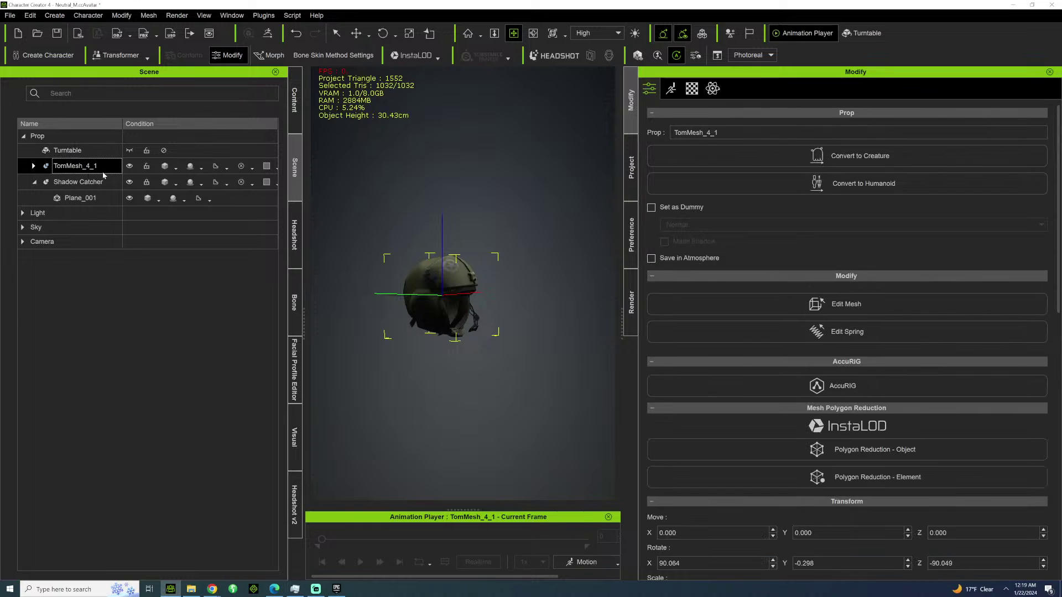
pyautogui.click(10, 15)
pyautogui.moveTo(100, 116)
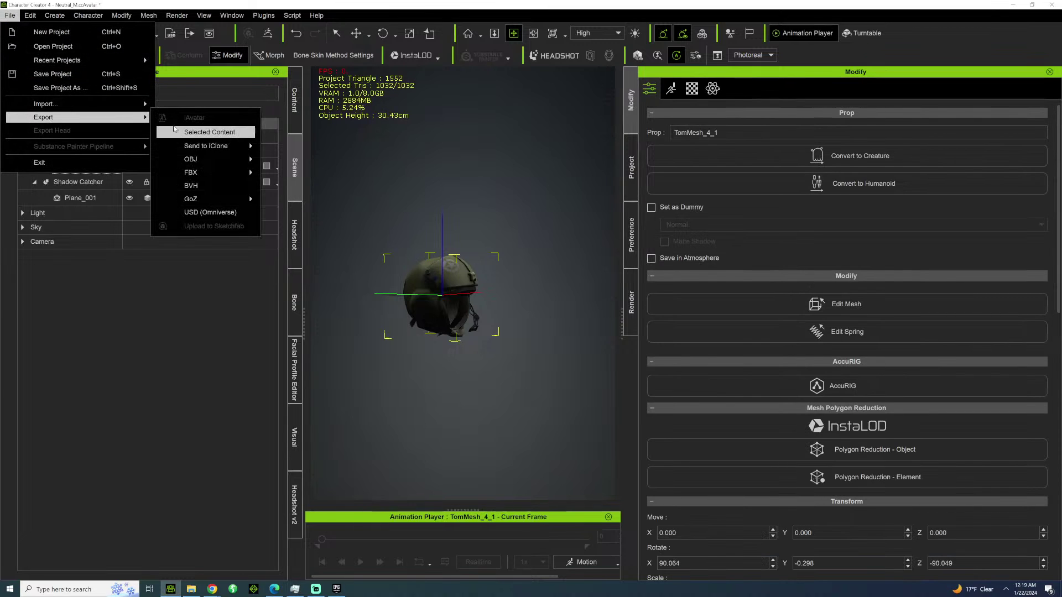
pyautogui.moveTo(221, 172)
pyautogui.click(309, 197)
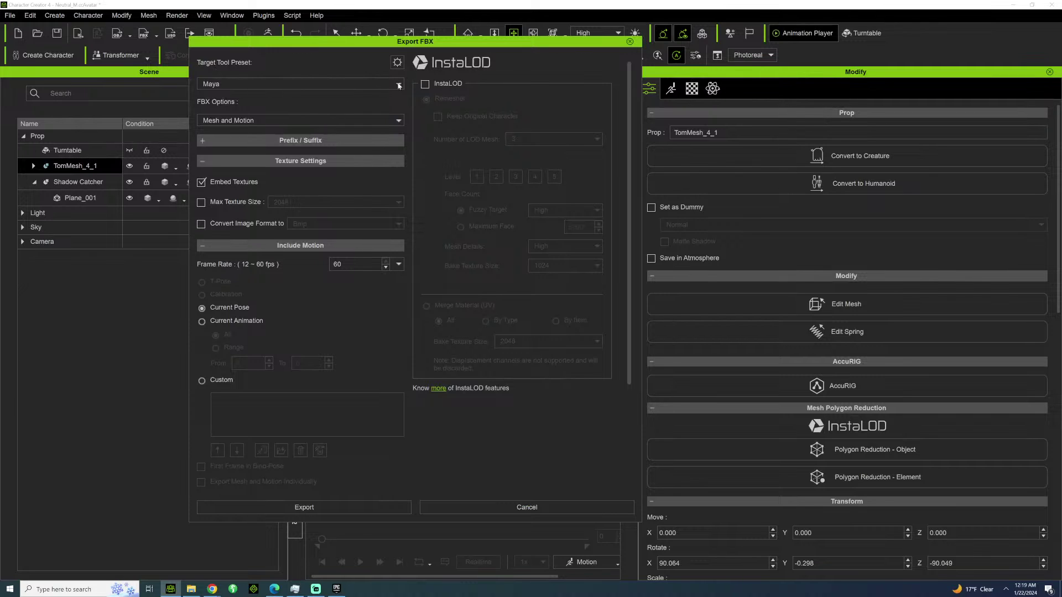
pyautogui.click(398, 86)
pyautogui.click(232, 125)
pyautogui.click(333, 506)
pyautogui.click(449, 339)
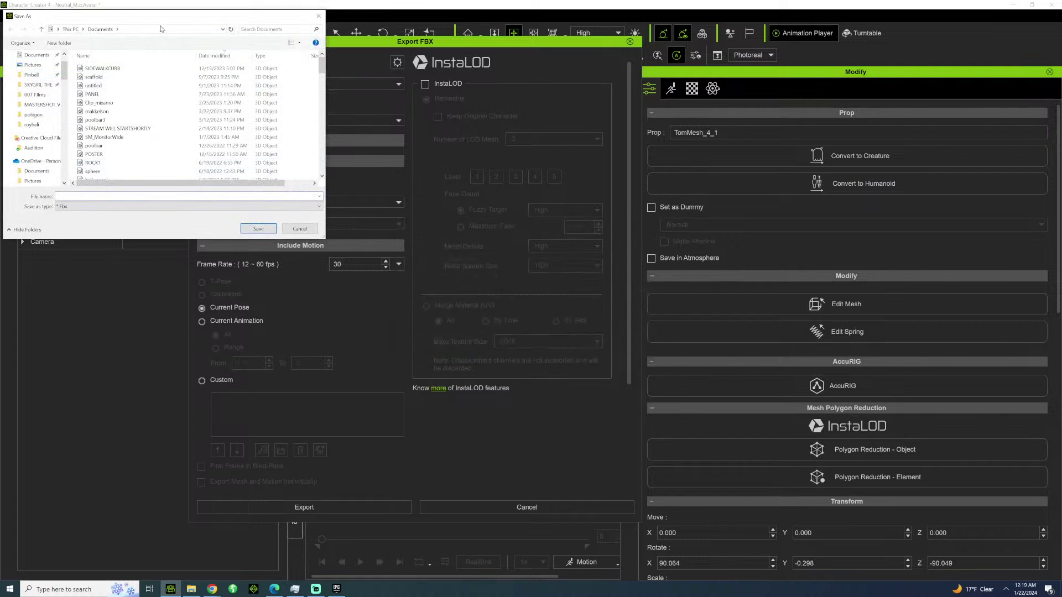
# Set the FBX export location to the ENDGAME > CHARACTERS > UE5 folder on the ProjectVideoFiles (V:) drive.
pyautogui.scroll(1, 33, 129)
pyautogui.scroll(-10, 33, 130)
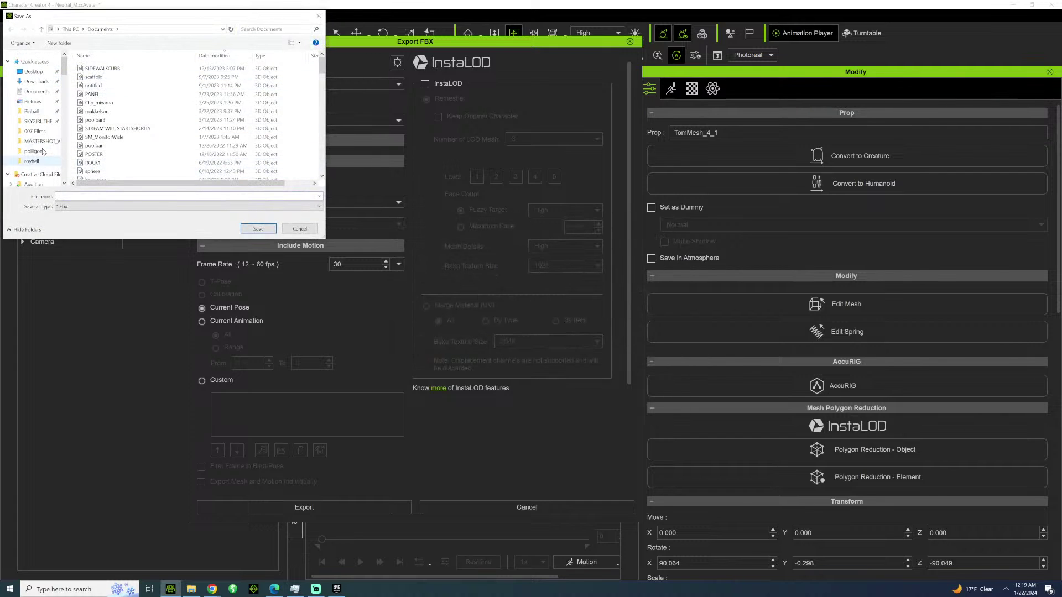
pyautogui.scroll(10, 37, 141)
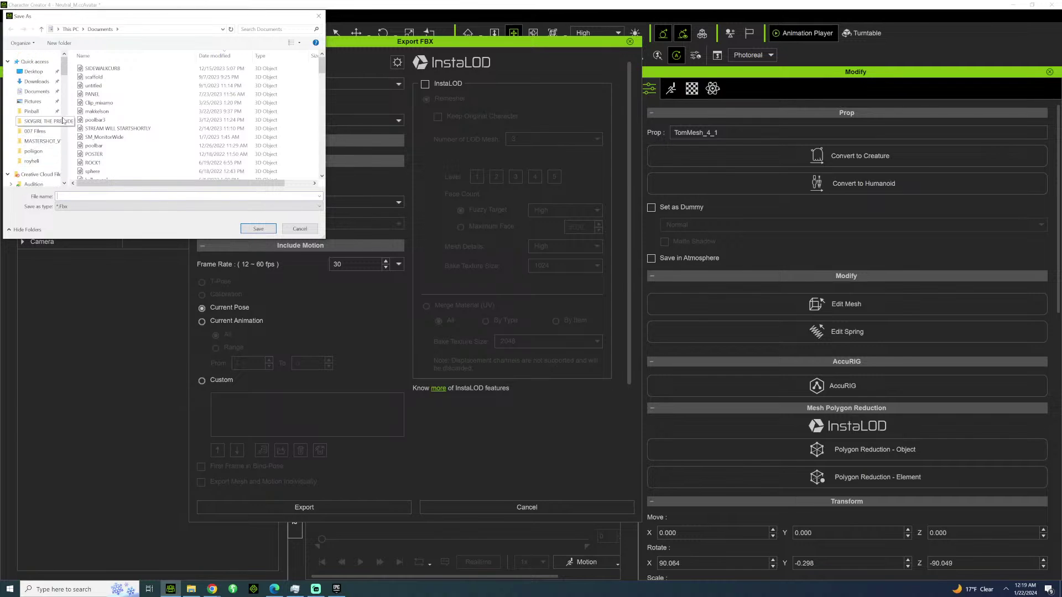
pyautogui.moveTo(64, 69); pyautogui.dragTo(73, 179)
pyautogui.click(41, 145)
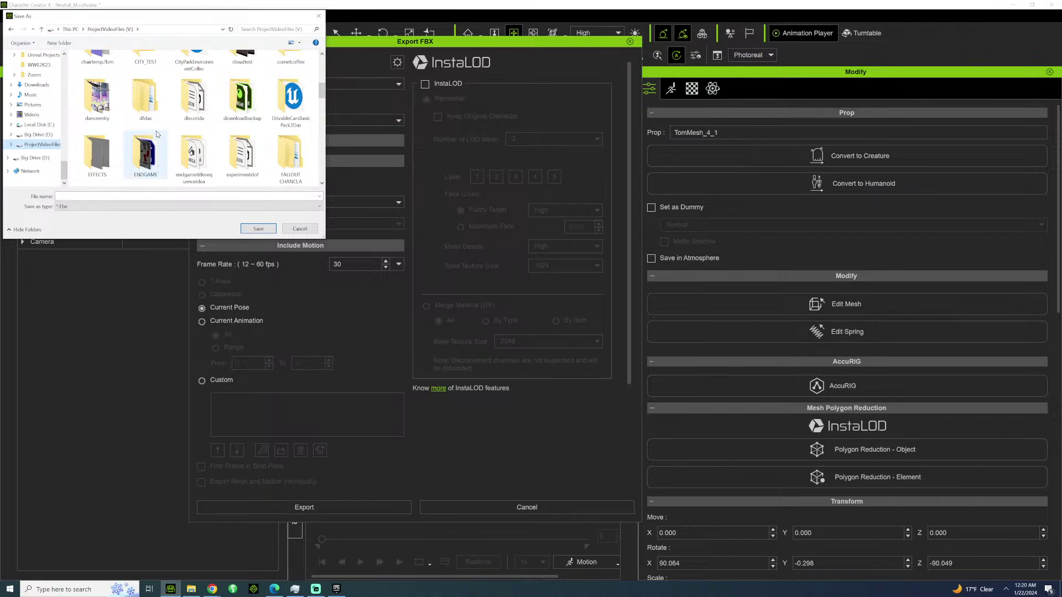
pyautogui.doubleClick(138, 155)
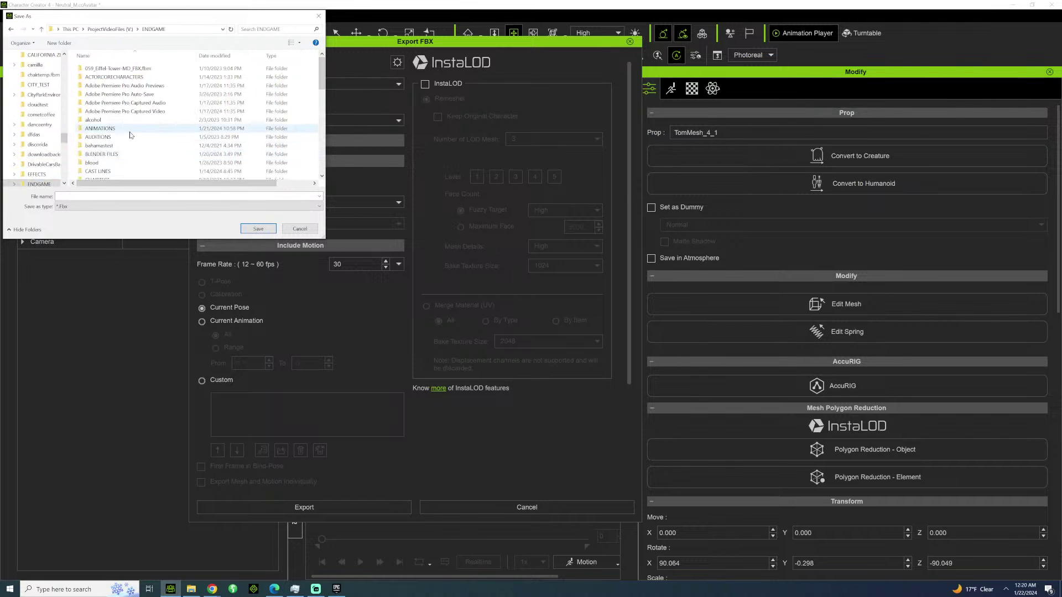
pyautogui.scroll(-2, 127, 136)
pyautogui.doubleClick(122, 136)
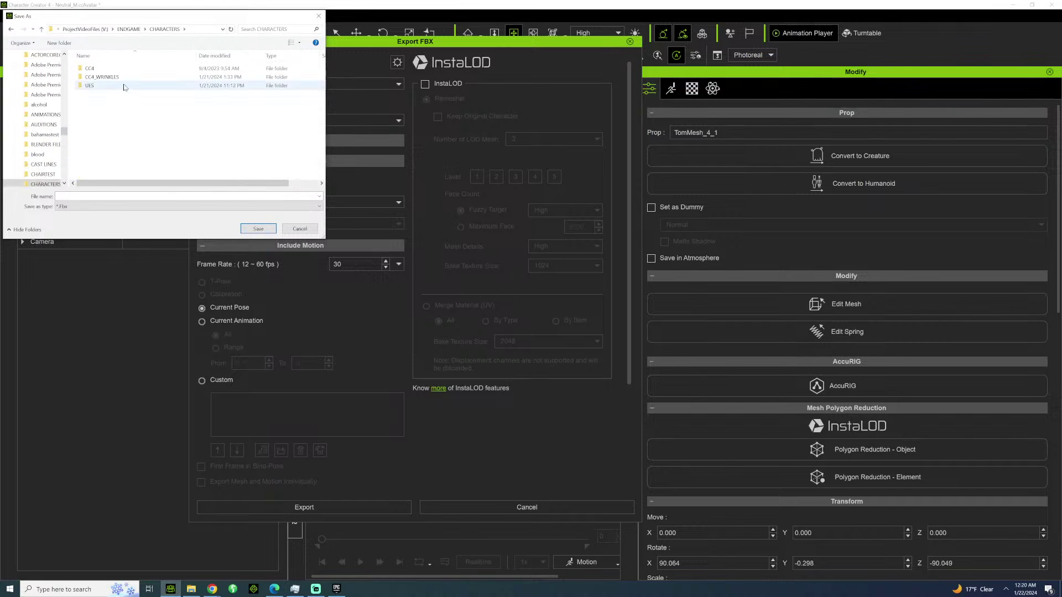
pyautogui.doubleClick(123, 85)
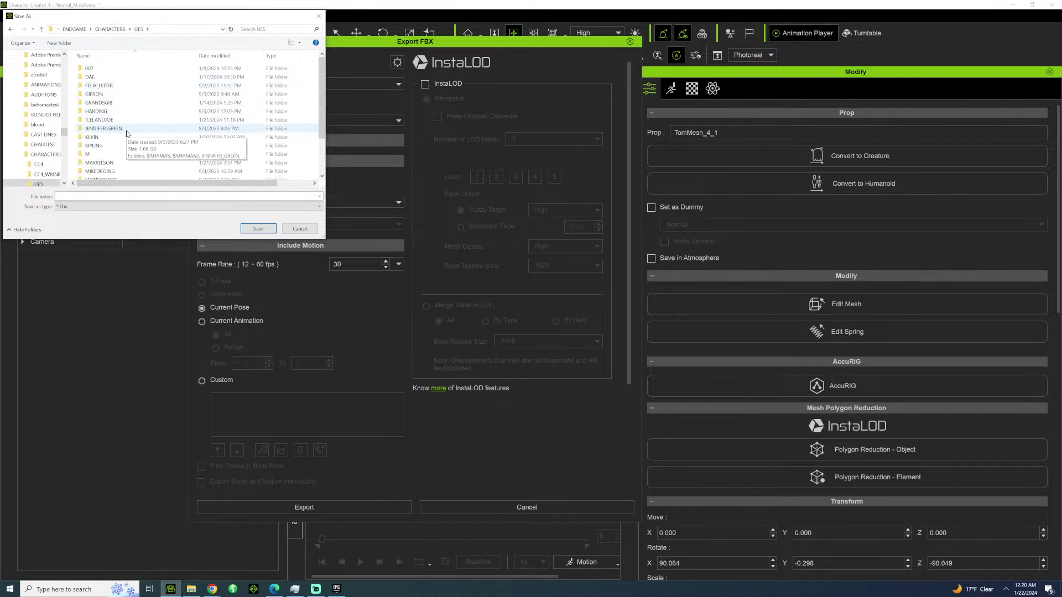
# Export the helmet into the royheli folder as an FBX named ROYHELMET.
pyautogui.scroll(-2, 127, 134)
pyautogui.click(100, 158)
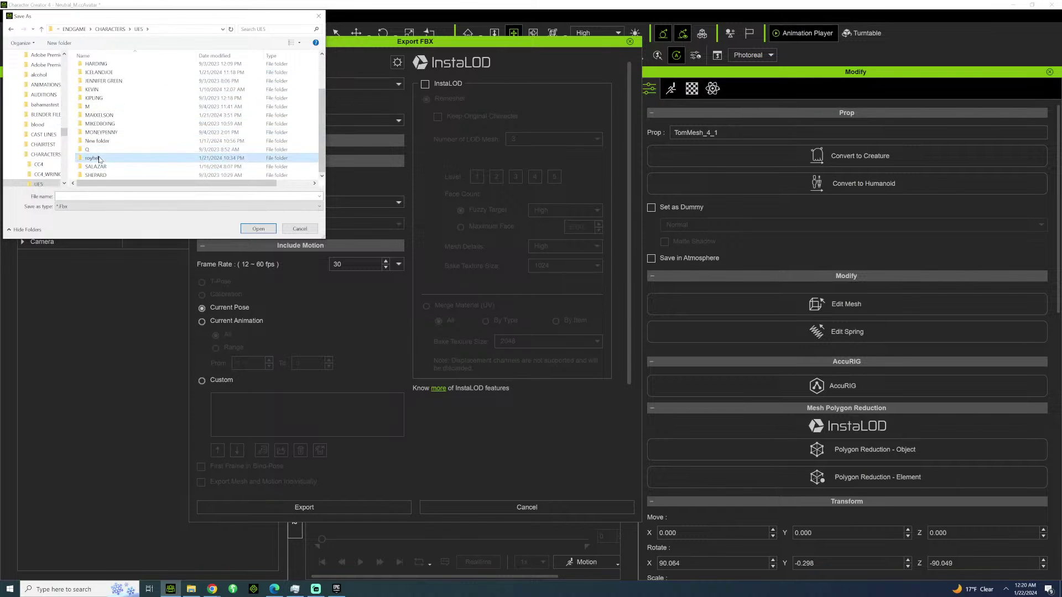
pyautogui.doubleClick(99, 159)
pyautogui.write('ROY')
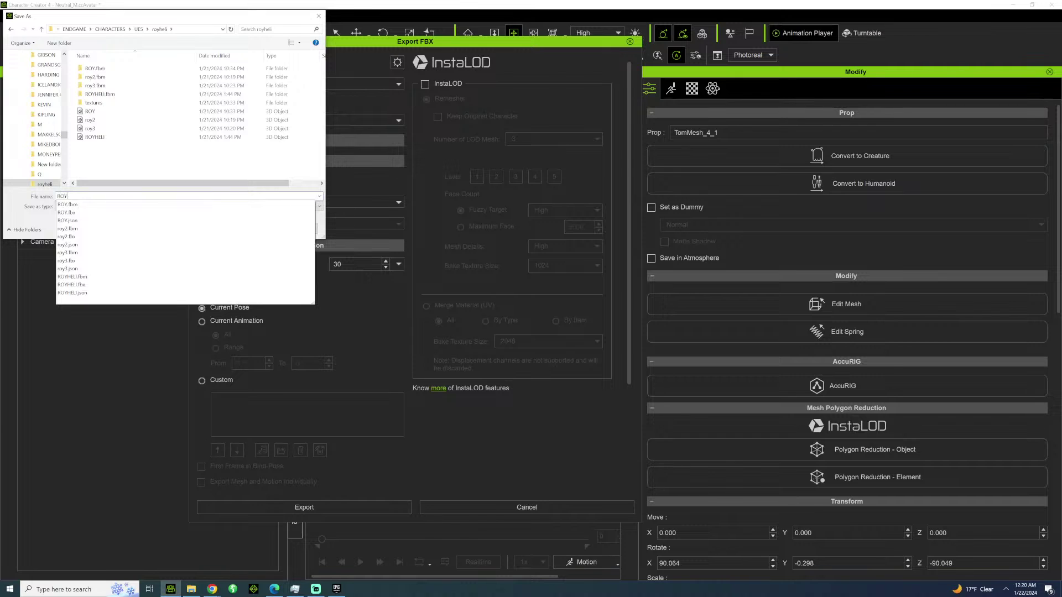
pyautogui.write('HELMET')
pyautogui.press('Return')
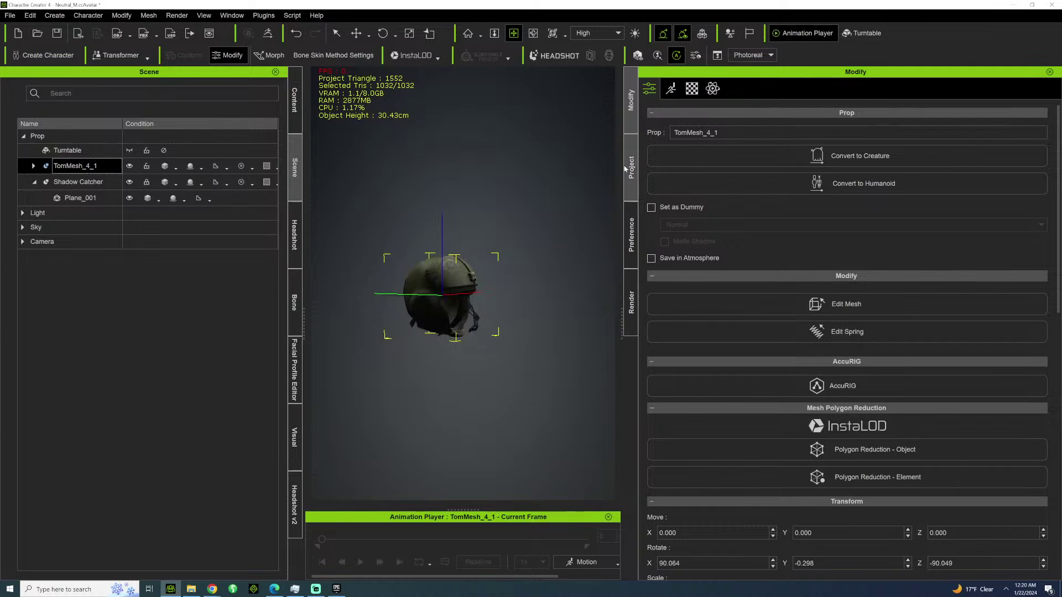
# Switch to the Epic Games Launcher, open the ENDGAME_5_3 project from the library and minimise the launcher.
pyautogui.click(336, 589)
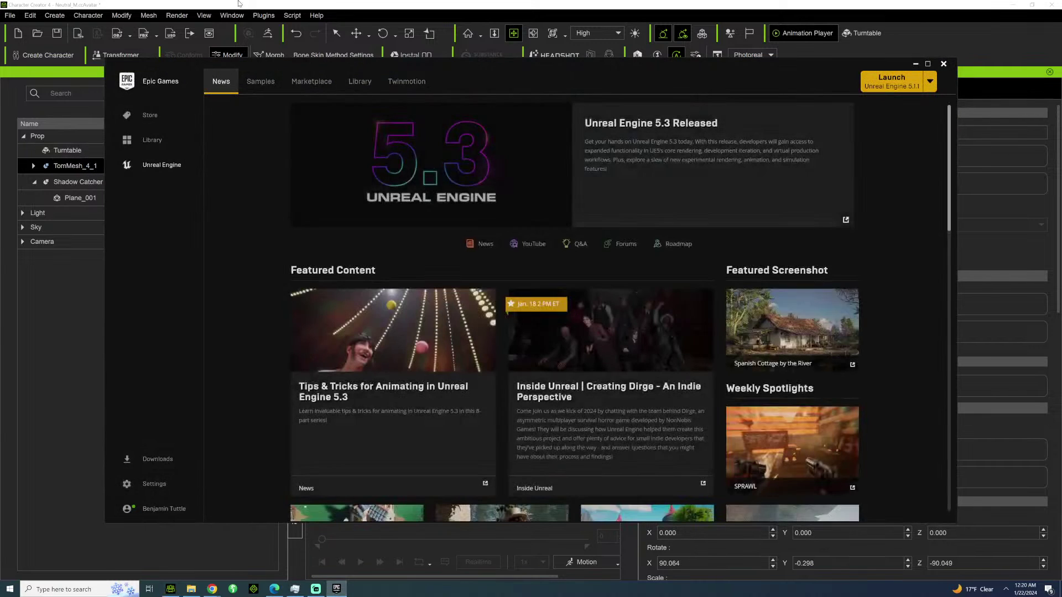
pyautogui.click(359, 81)
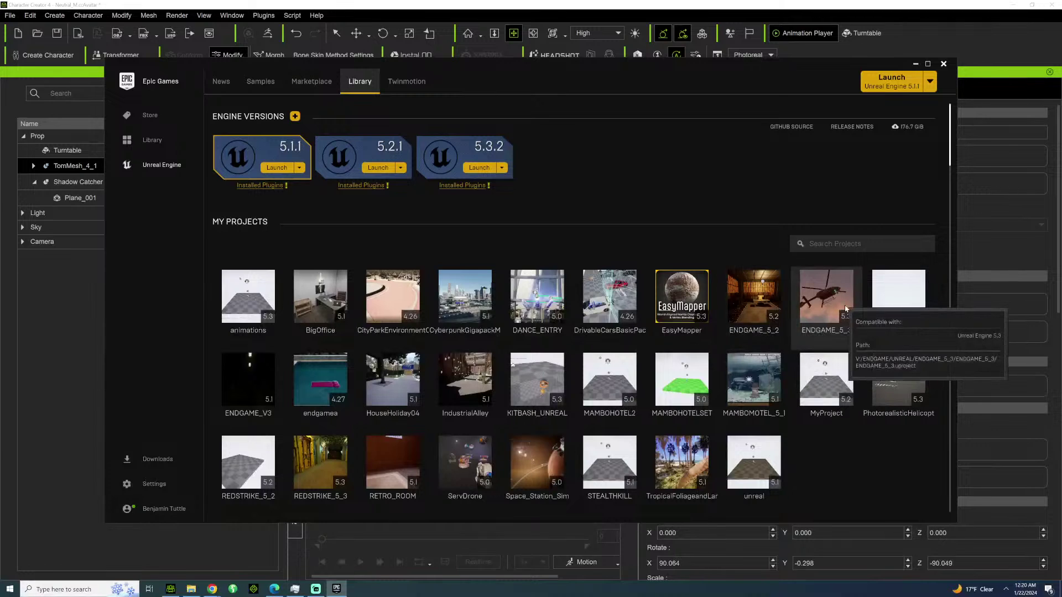
pyautogui.doubleClick(843, 308)
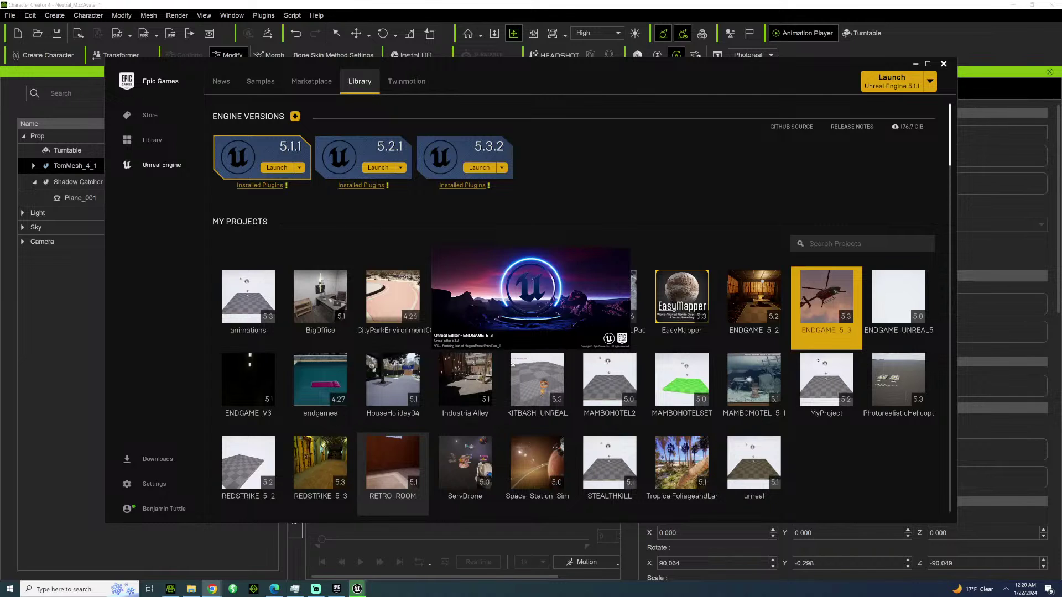
pyautogui.click(916, 64)
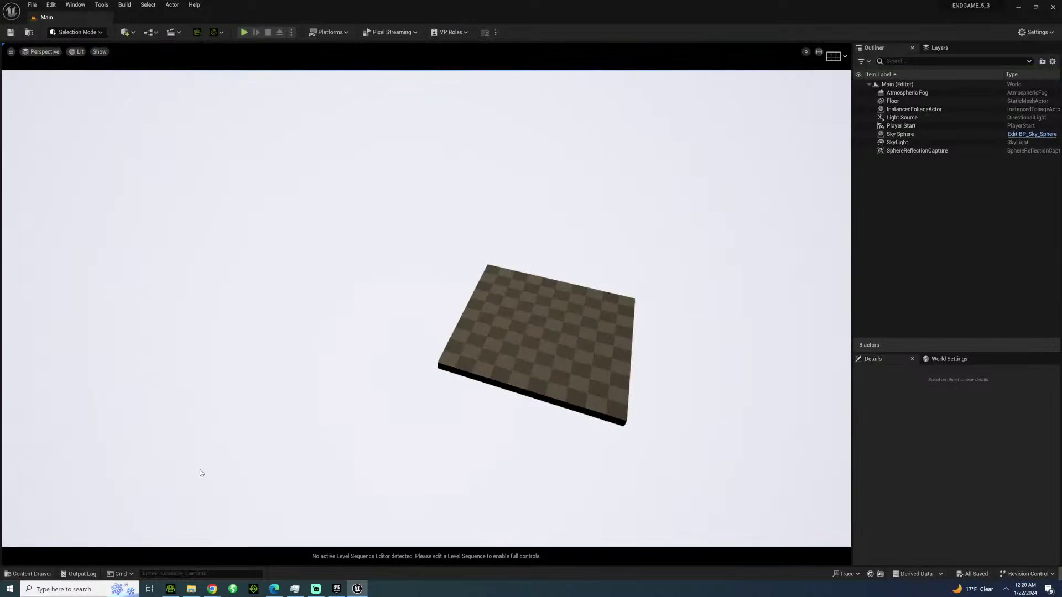
# Open the project's CHARACTER > ICELANDSCENE > ROY content folder.
pyautogui.click(28, 574)
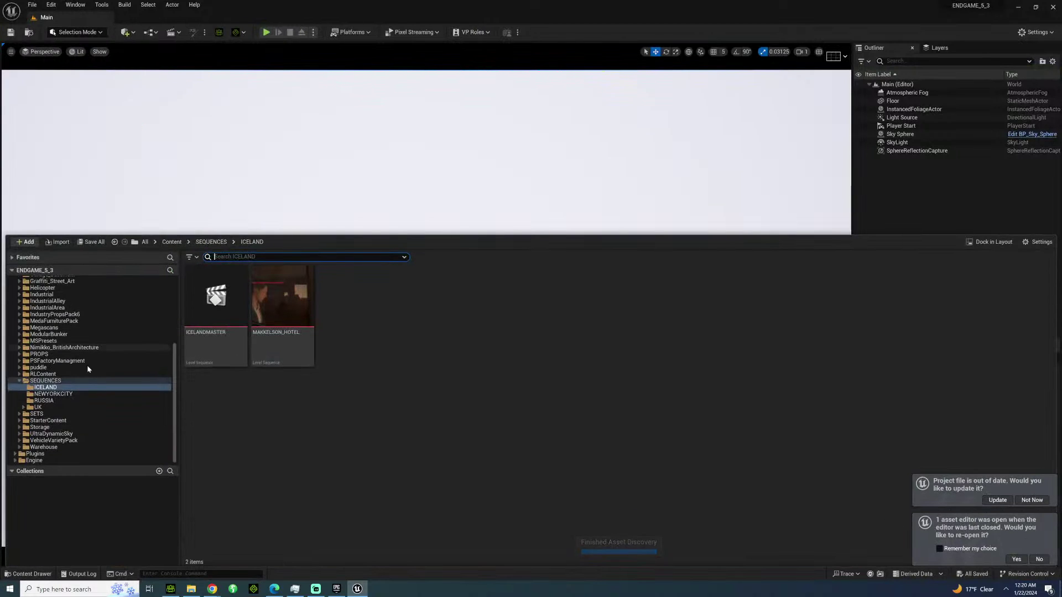
pyautogui.scroll(6, 77, 365)
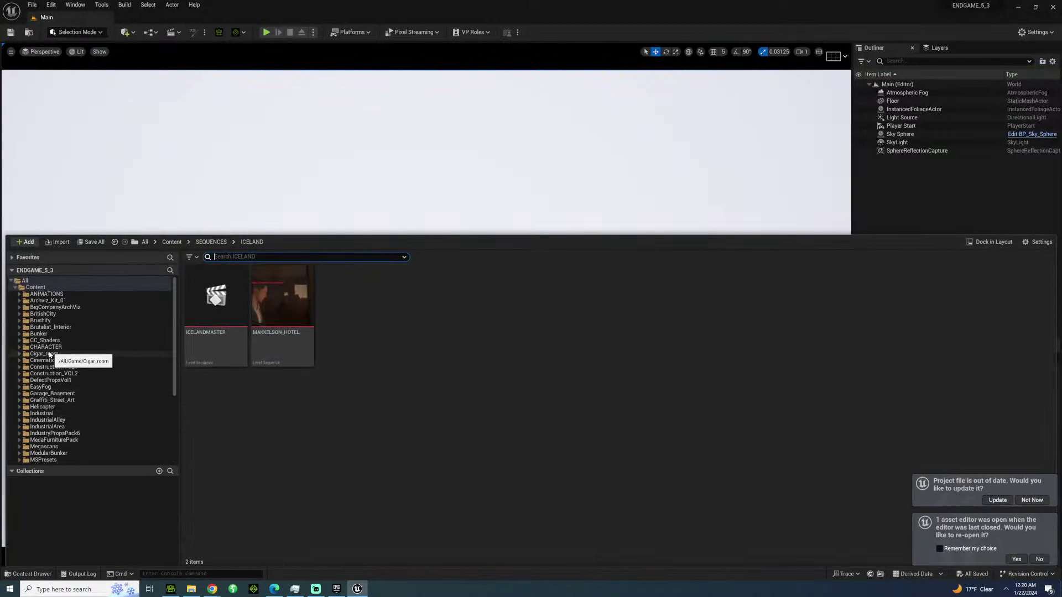
pyautogui.click(45, 347)
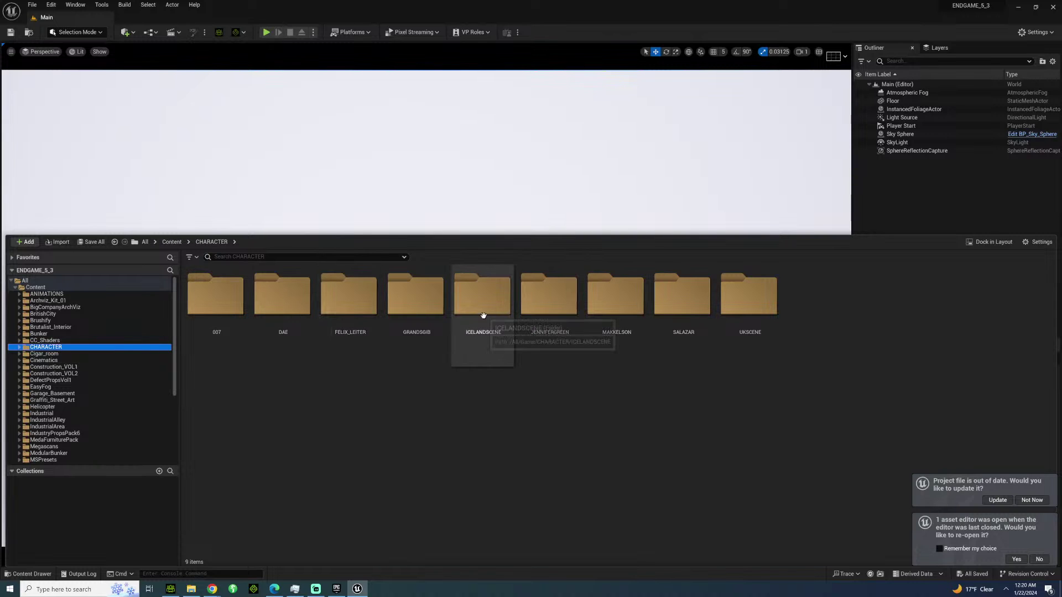
pyautogui.doubleClick(483, 315)
pyautogui.doubleClick(283, 325)
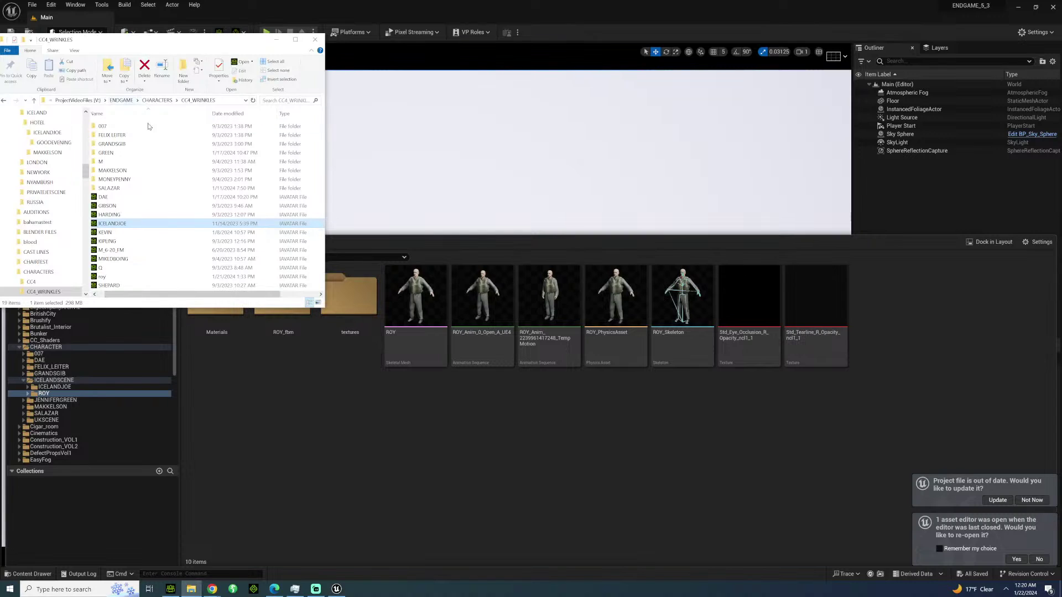
# Import the ROYHELMET FBX from the UE5 > royheli folder into the ROY content folder as a static mesh, with Skeletal Mesh disabled.
pyautogui.click(164, 100)
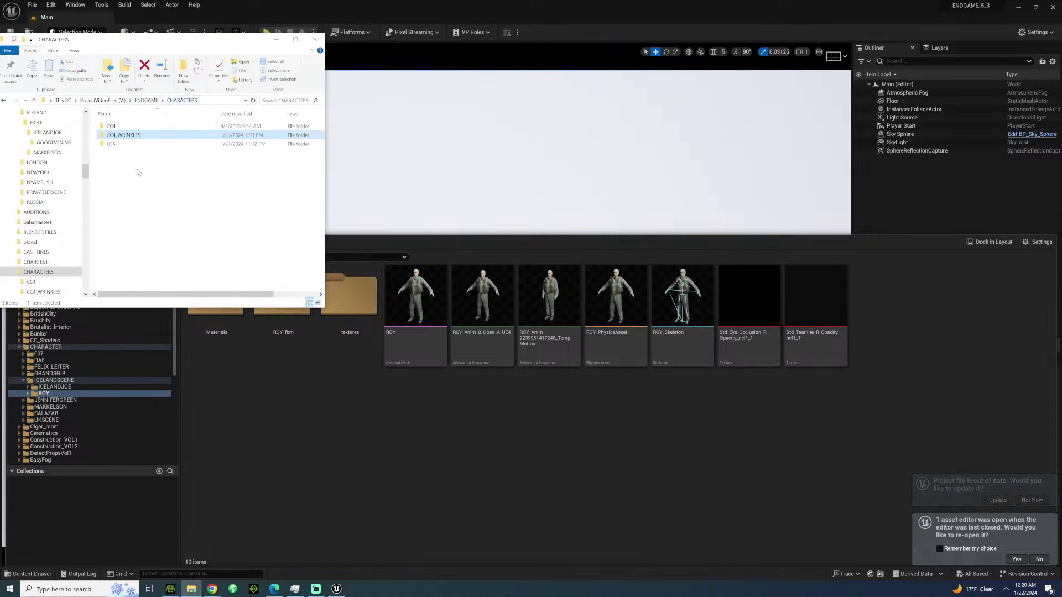
pyautogui.doubleClick(119, 144)
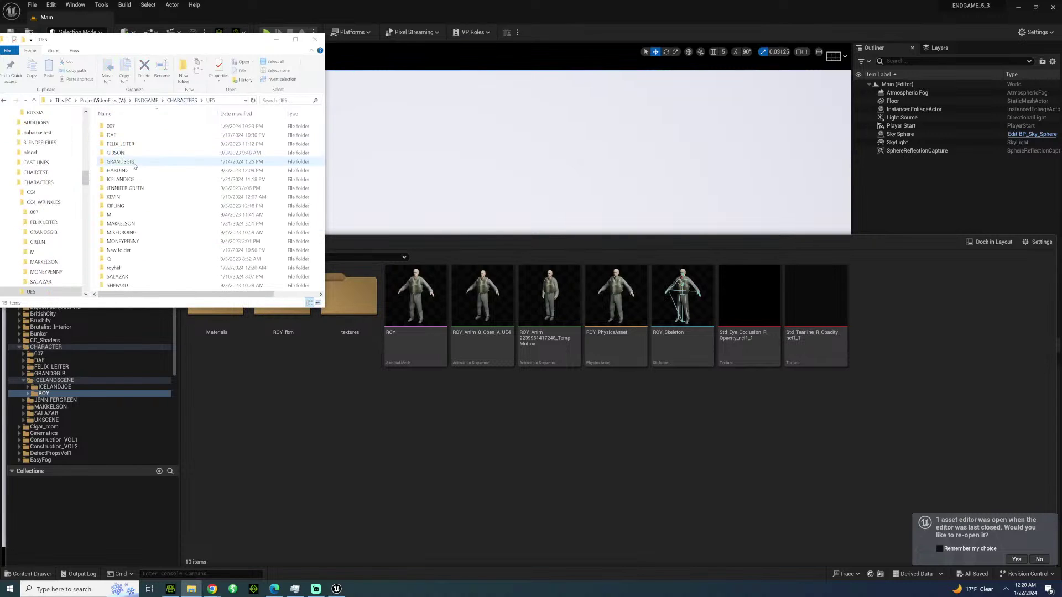
pyautogui.doubleClick(133, 269)
pyautogui.moveTo(120, 241); pyautogui.dragTo(266, 278)
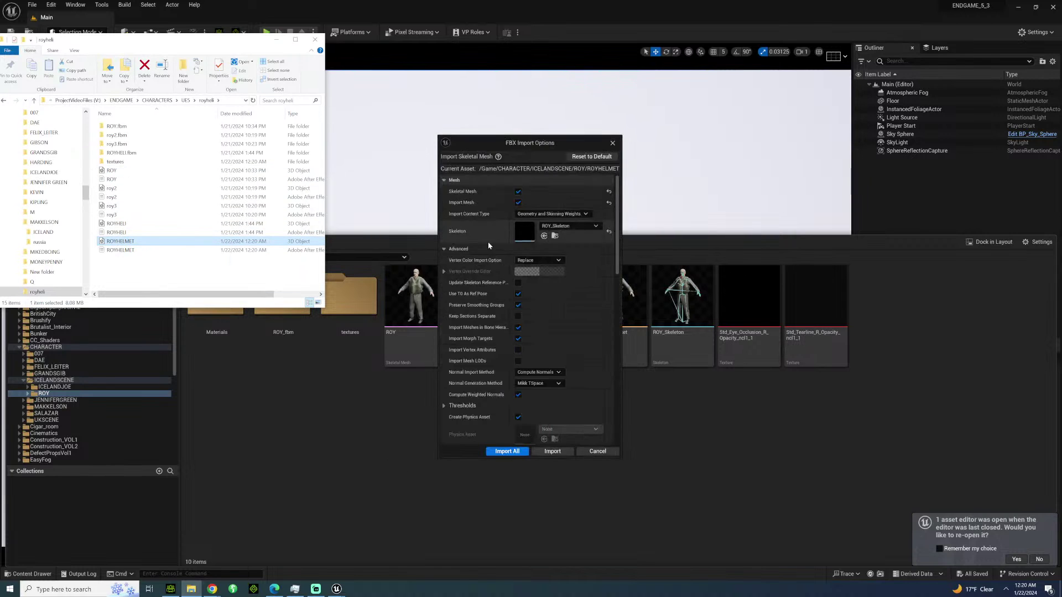
pyautogui.click(518, 192)
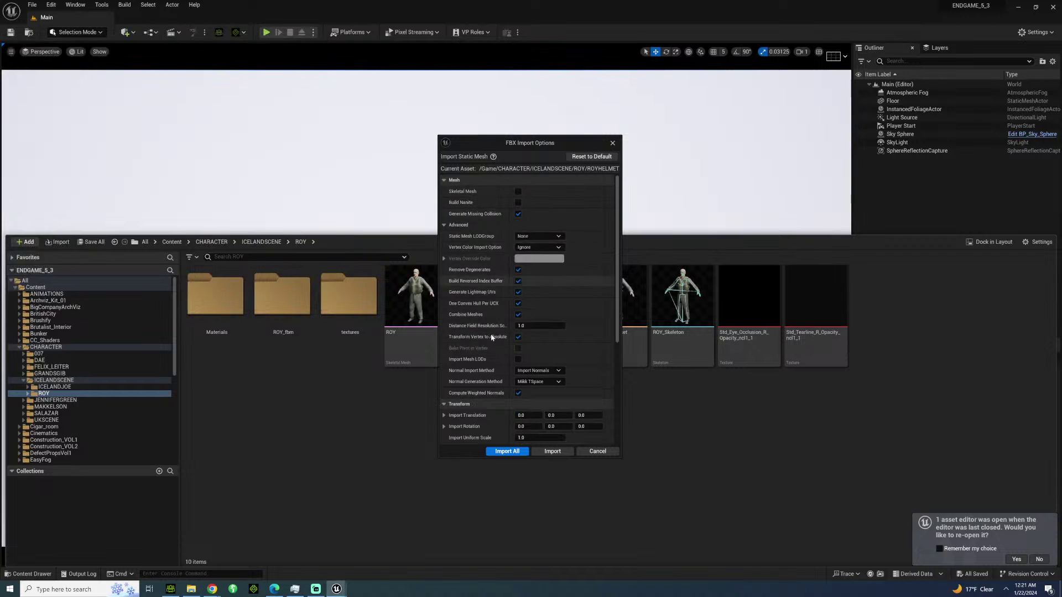
pyautogui.click(507, 452)
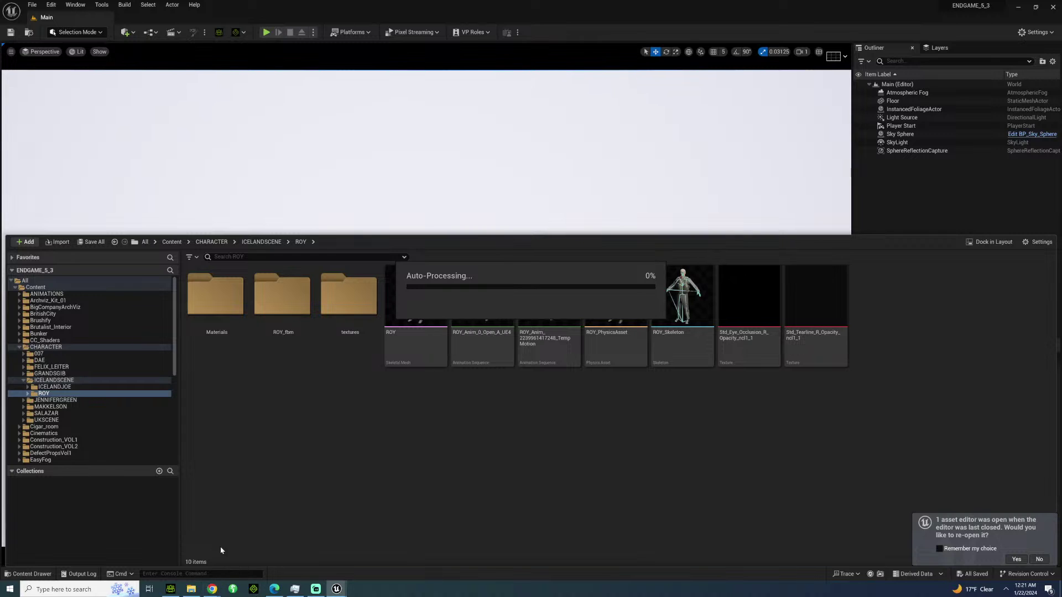
# Switch to Character Creator and save the helmet's Base Color texture as a PNG named royhelmet in the royheli folder.
pyautogui.hotkey('alt', 'Tab')
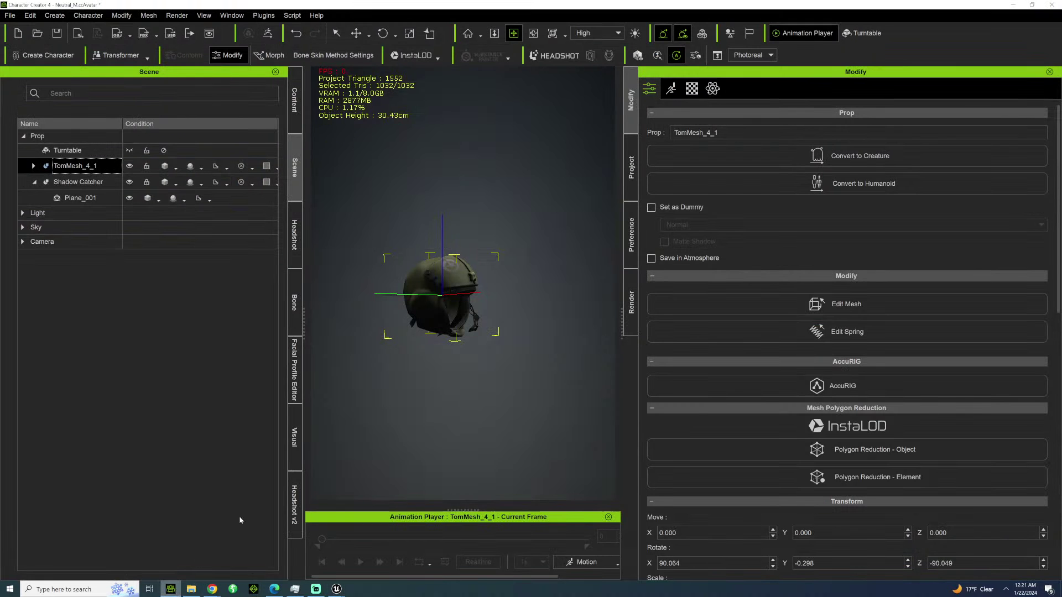
pyautogui.click(697, 88)
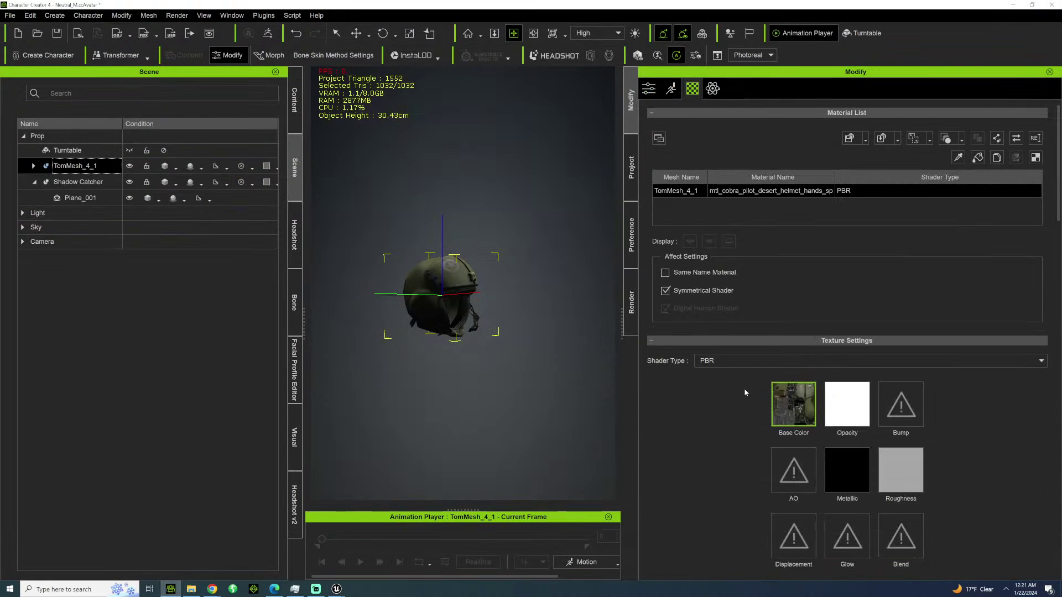
pyautogui.scroll(-1, 744, 388)
pyautogui.rightClick(791, 342)
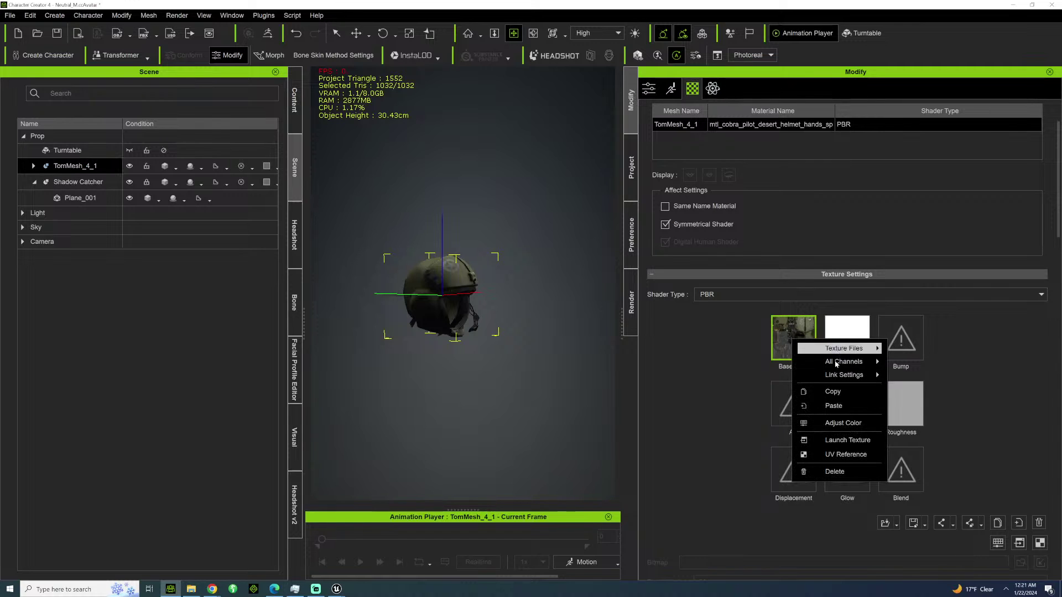
pyautogui.moveTo(852, 350)
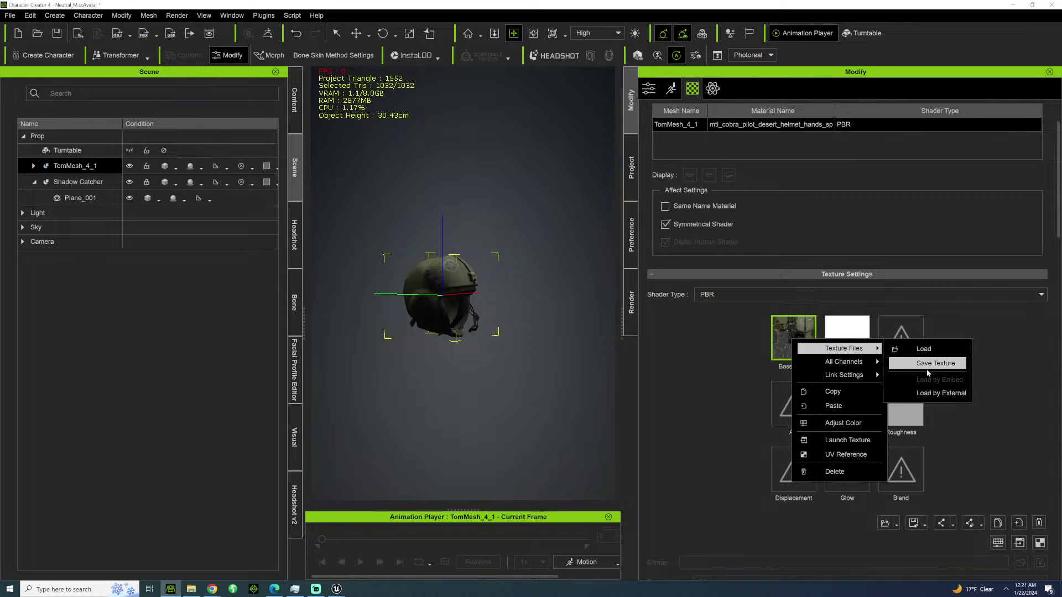
pyautogui.click(942, 365)
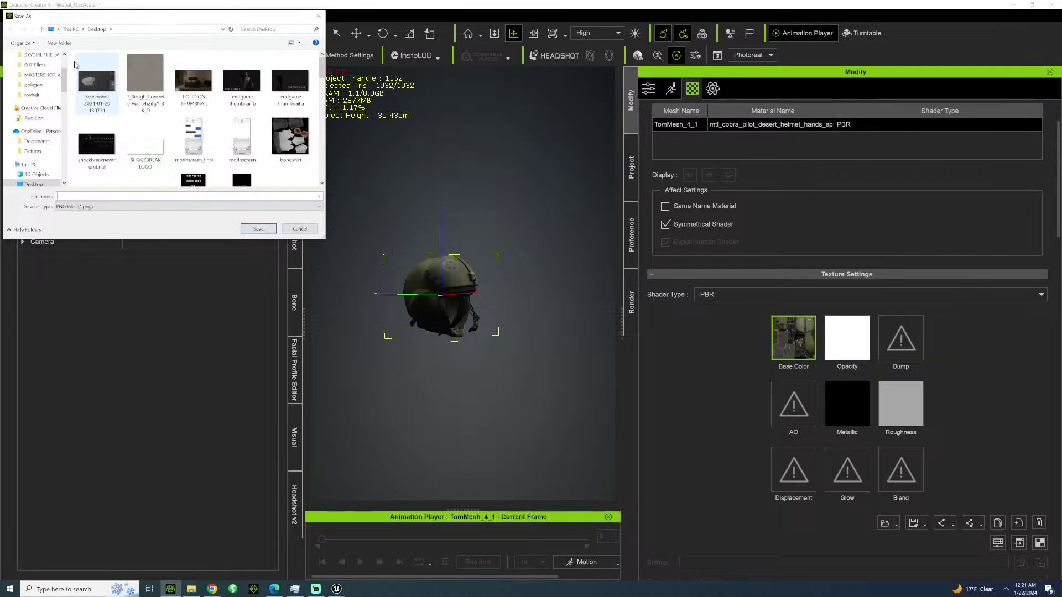
pyautogui.scroll(1, 41, 117)
pyautogui.click(29, 125)
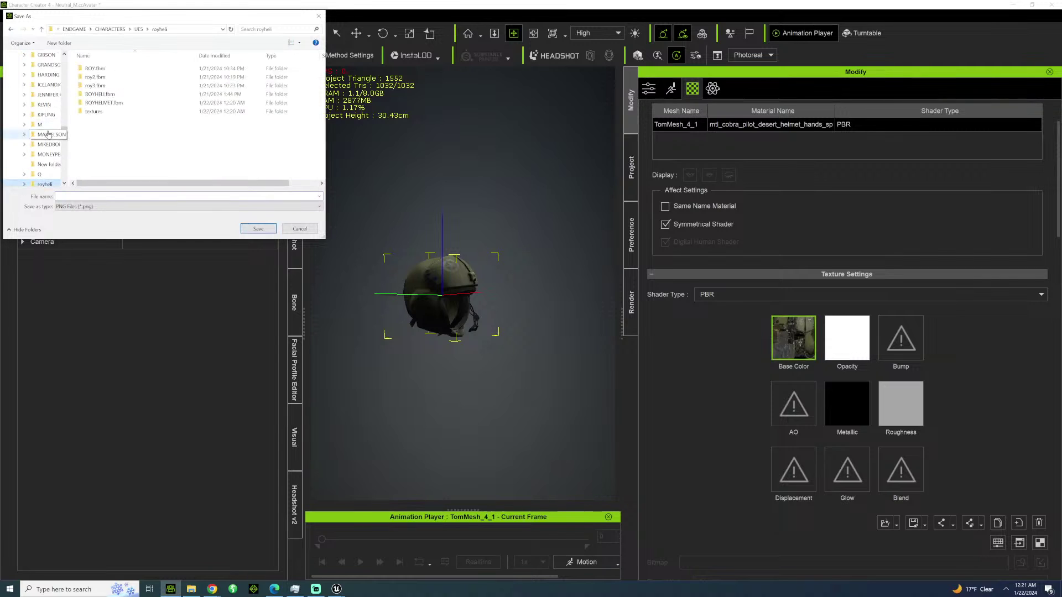
pyautogui.write('royhelmet')
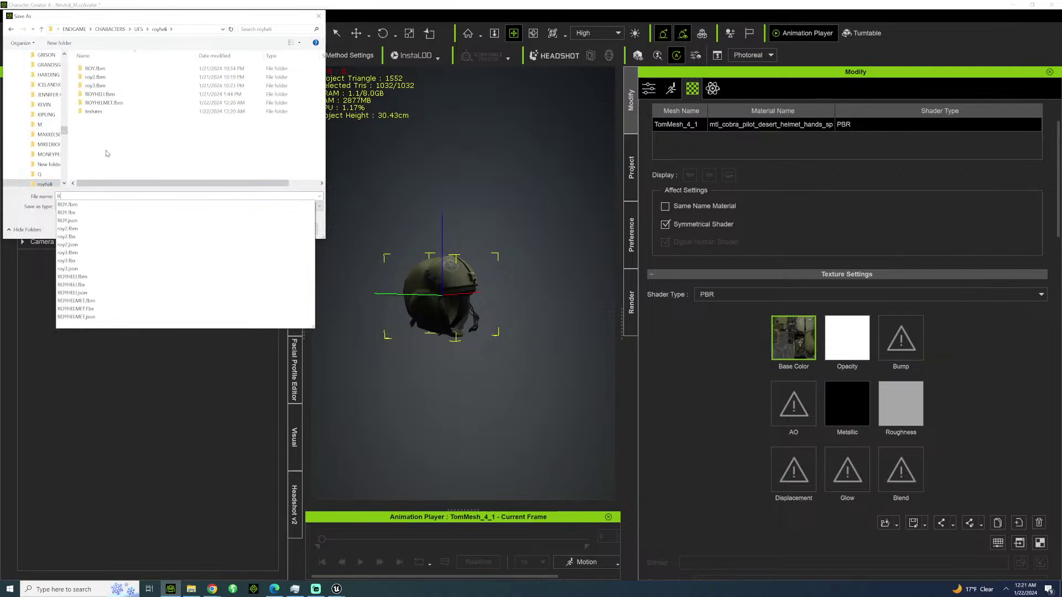
pyautogui.press('Return')
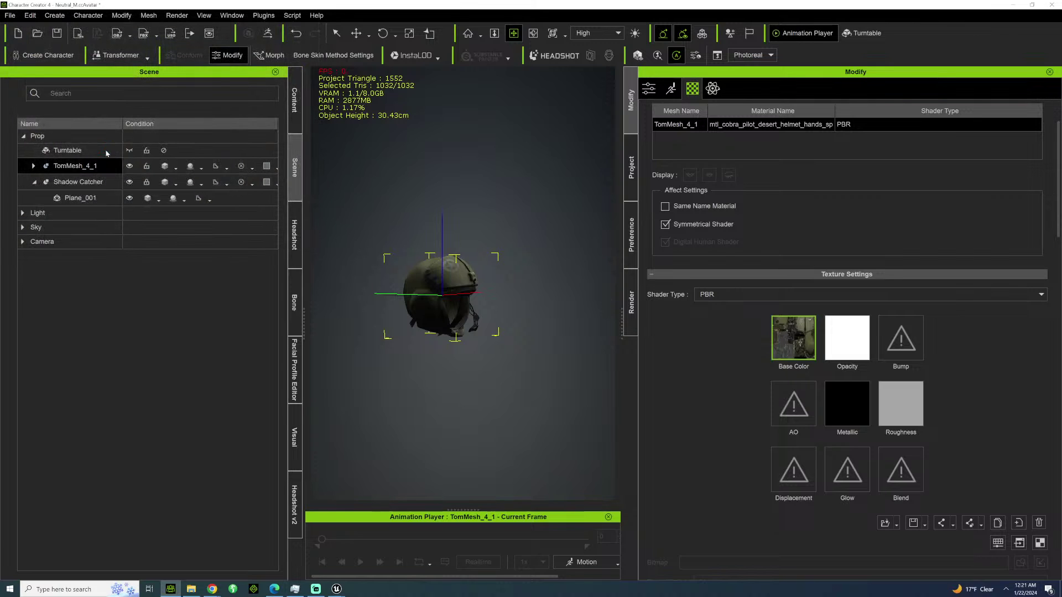
# Inspect the helmet from the front, then return to Unreal Editor and save the imported ROYHELMET static mesh.
pyautogui.scroll(3, 389, 313)
pyautogui.moveTo(509, 278); pyautogui.dragTo(263, 280, button='right')
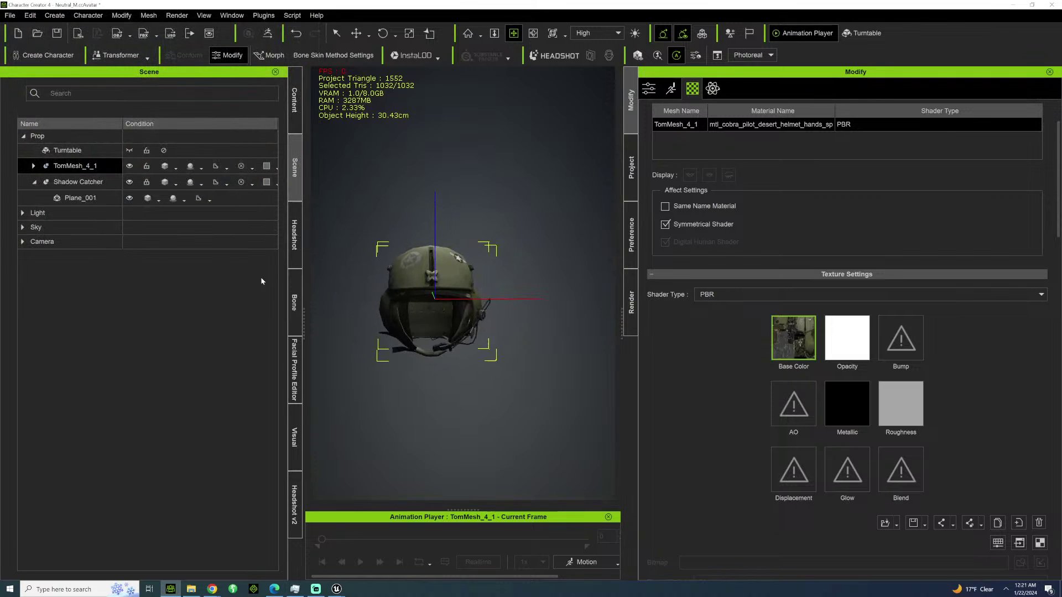
pyautogui.click(1010, 5)
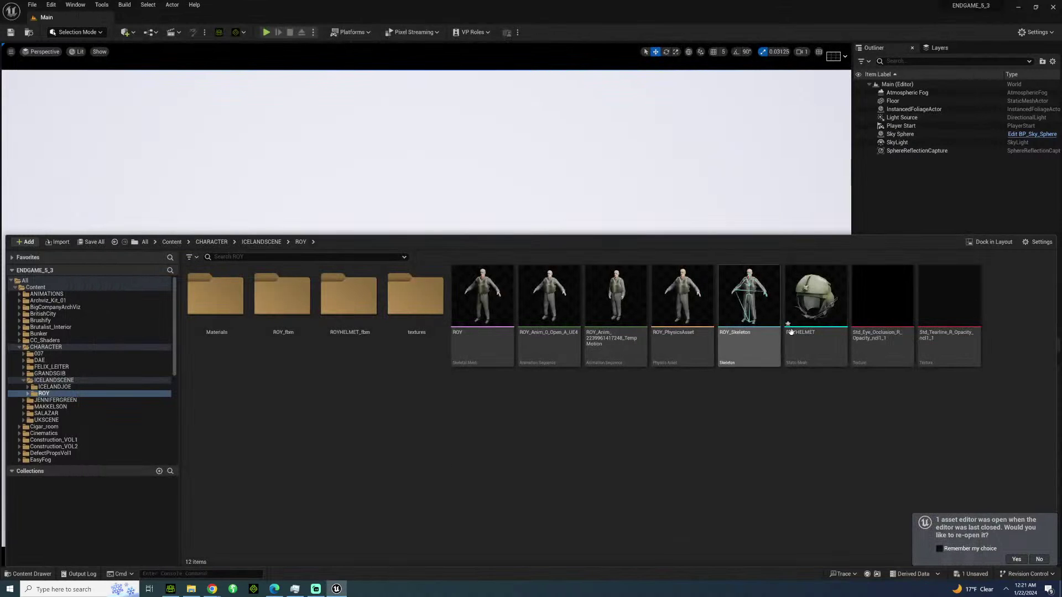
pyautogui.click(815, 286)
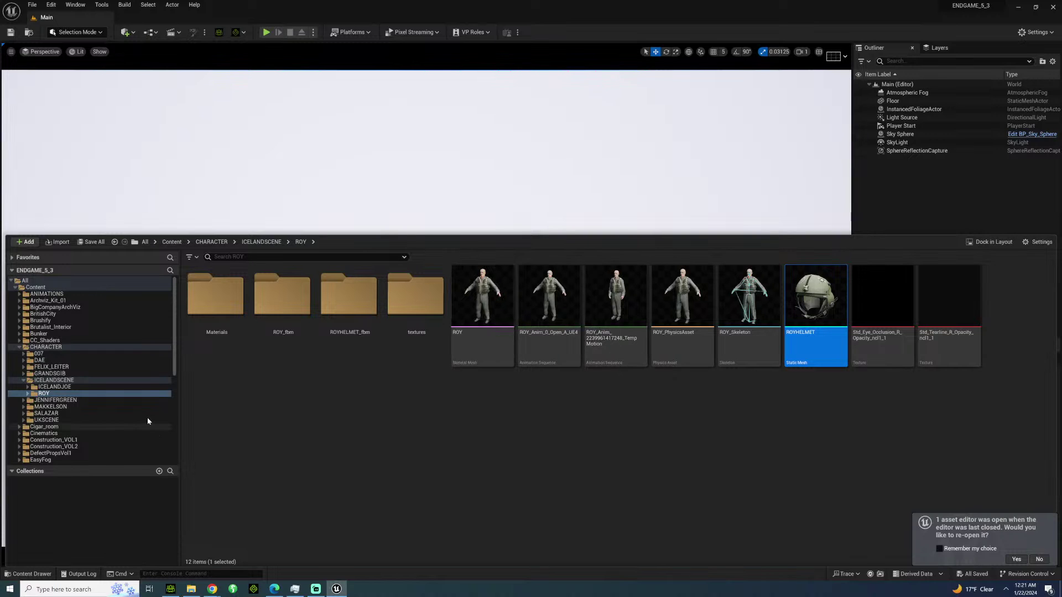
# Open the ICELAND_MAKKELSONHOTEL level from the SETS > ICELAND content folder.
pyautogui.scroll(-8, 76, 419)
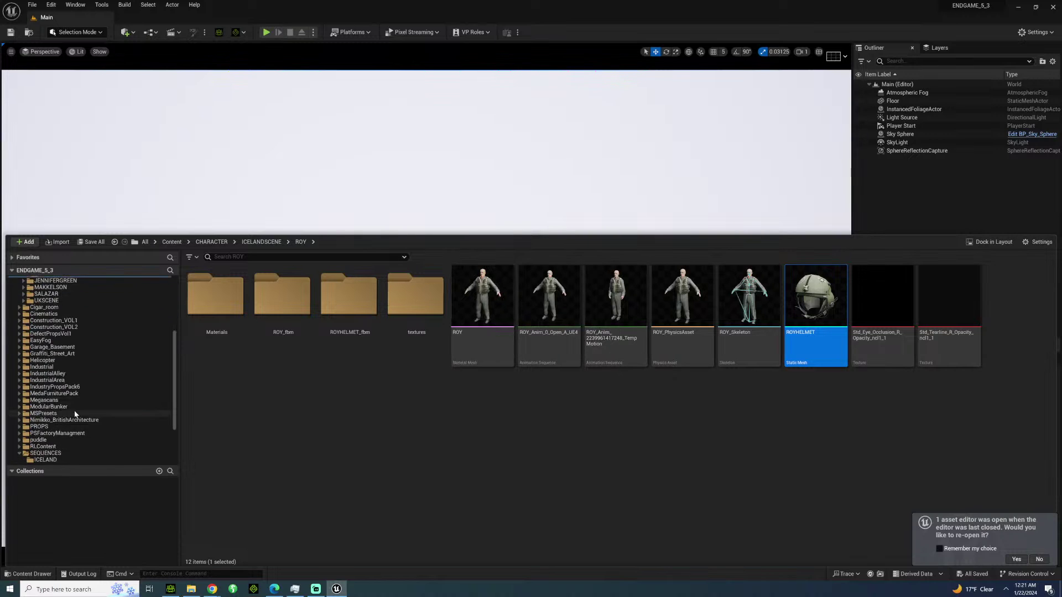
pyautogui.click(46, 407)
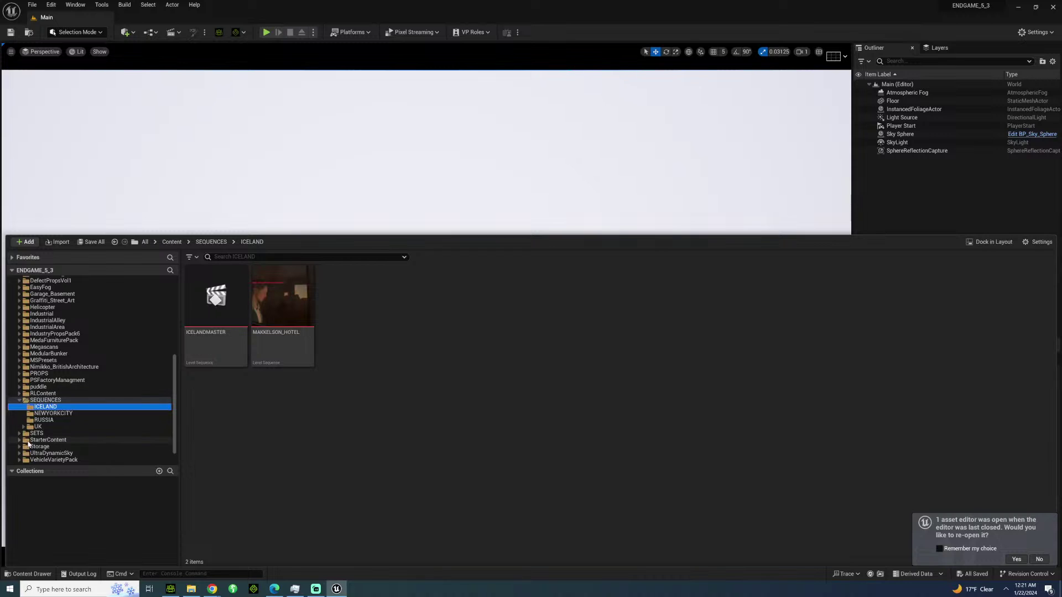
pyautogui.click(36, 433)
pyautogui.click(483, 304)
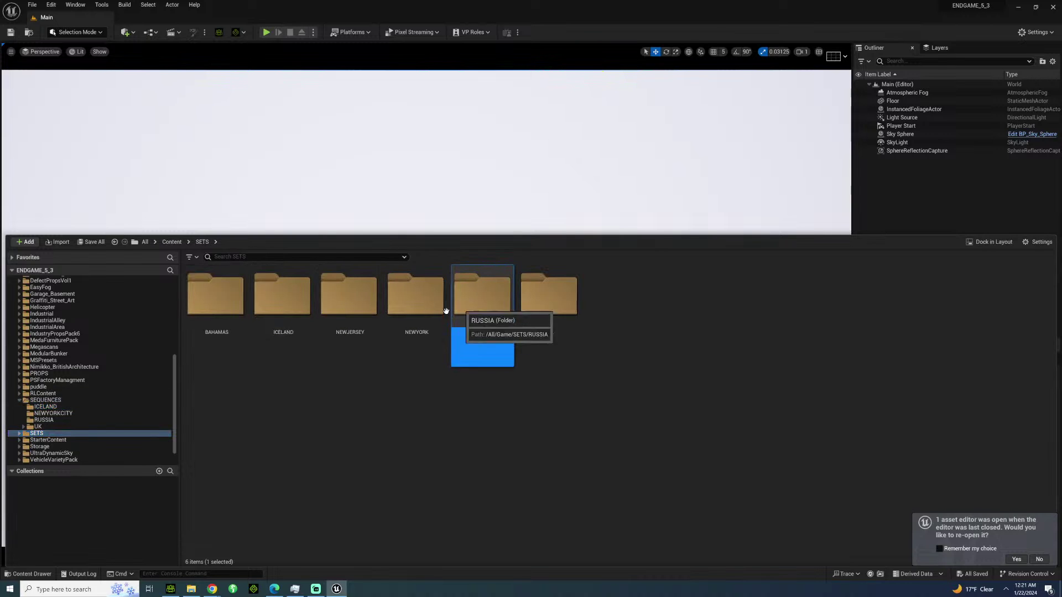
pyautogui.click(281, 308)
pyautogui.doubleClick(254, 310)
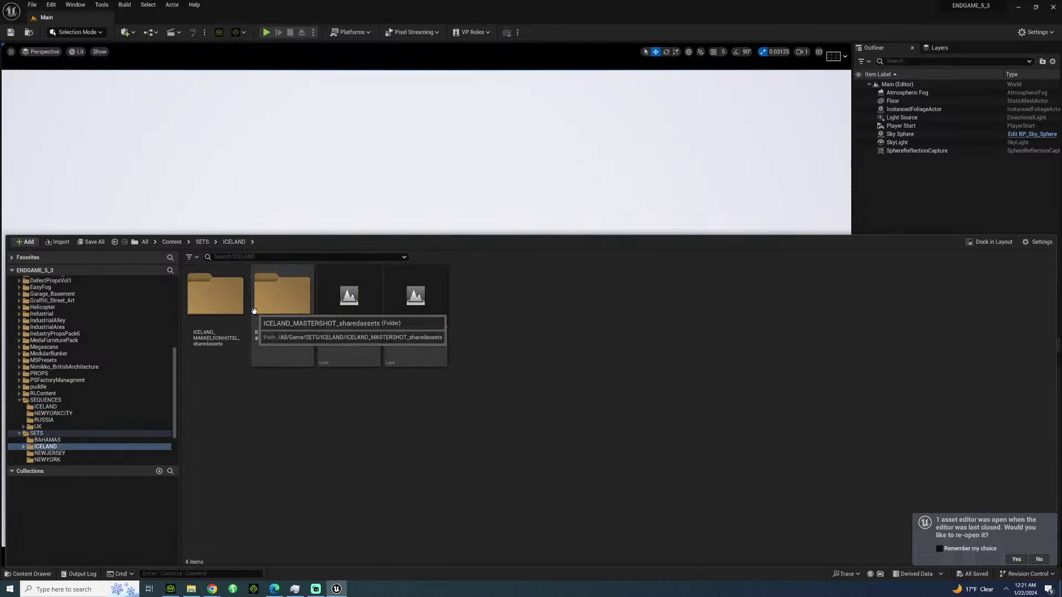
pyautogui.doubleClick(348, 299)
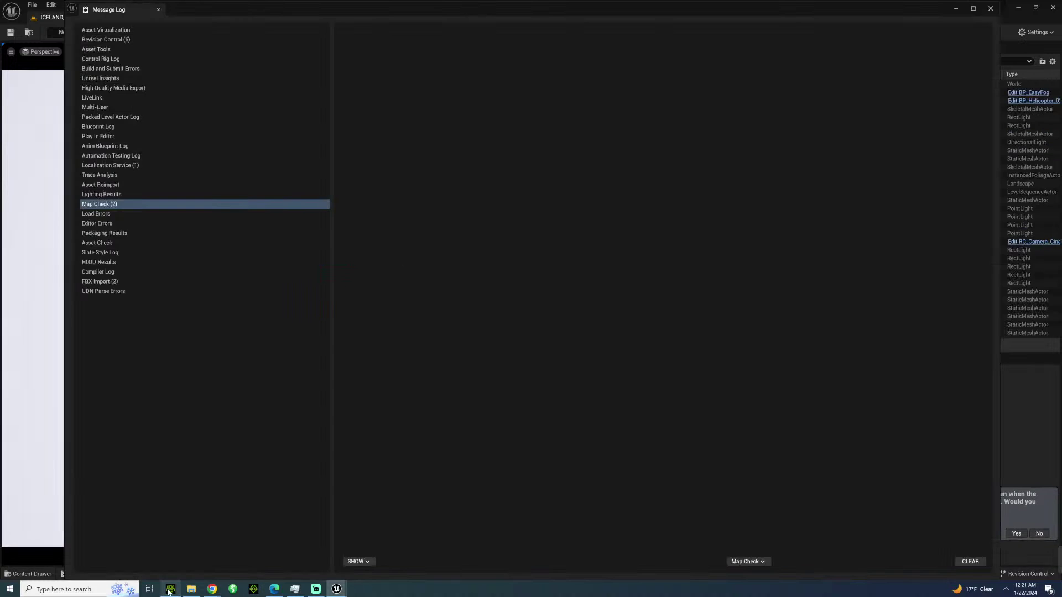
# Close Character Creator without saving its project, then return to Unreal Editor and minimize the Message Log window.
pyautogui.click(171, 590)
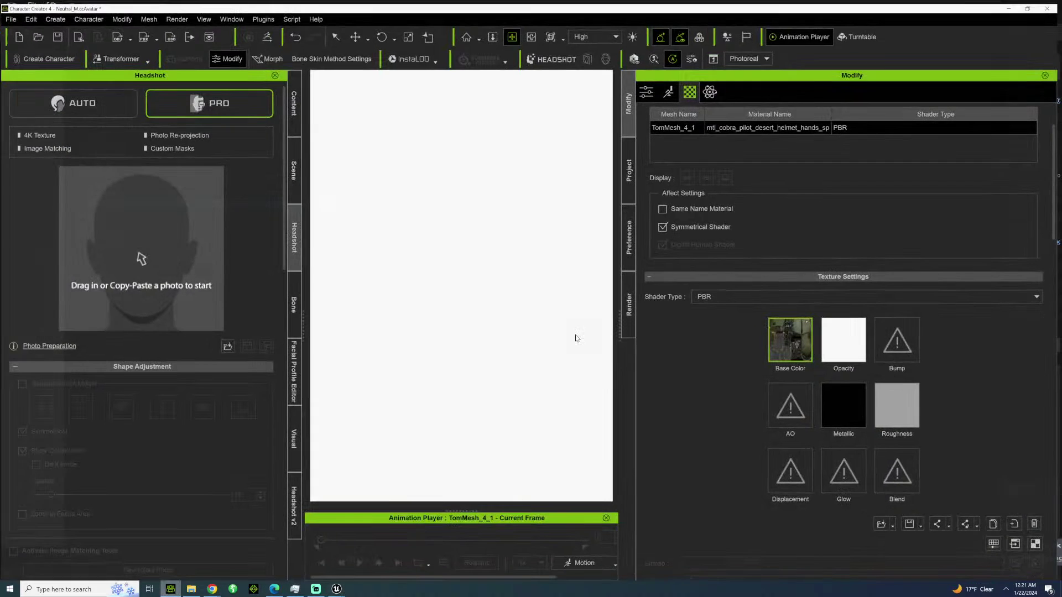
pyautogui.click(1049, 4)
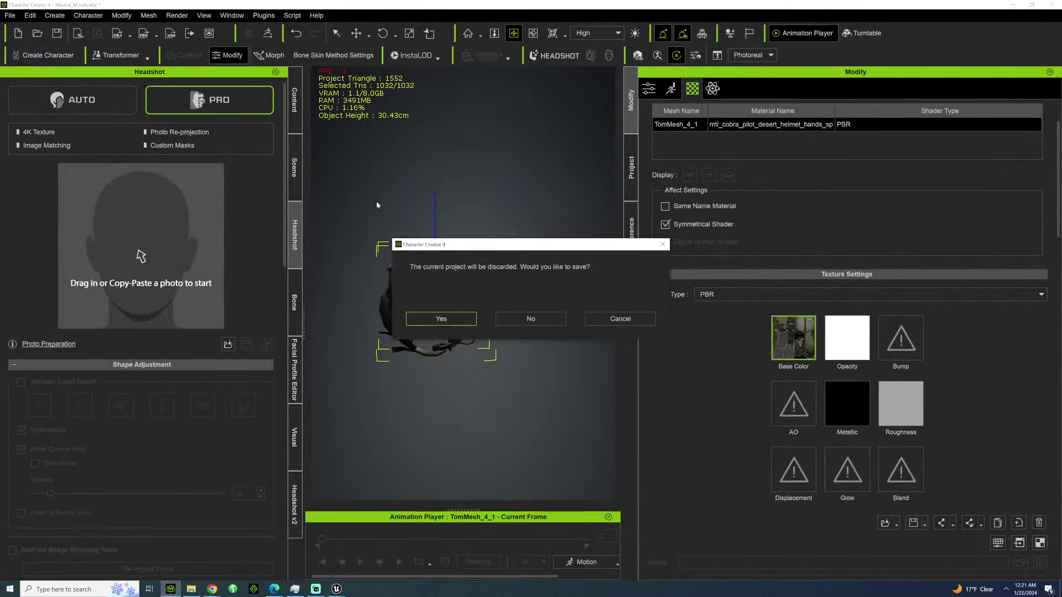
pyautogui.click(532, 318)
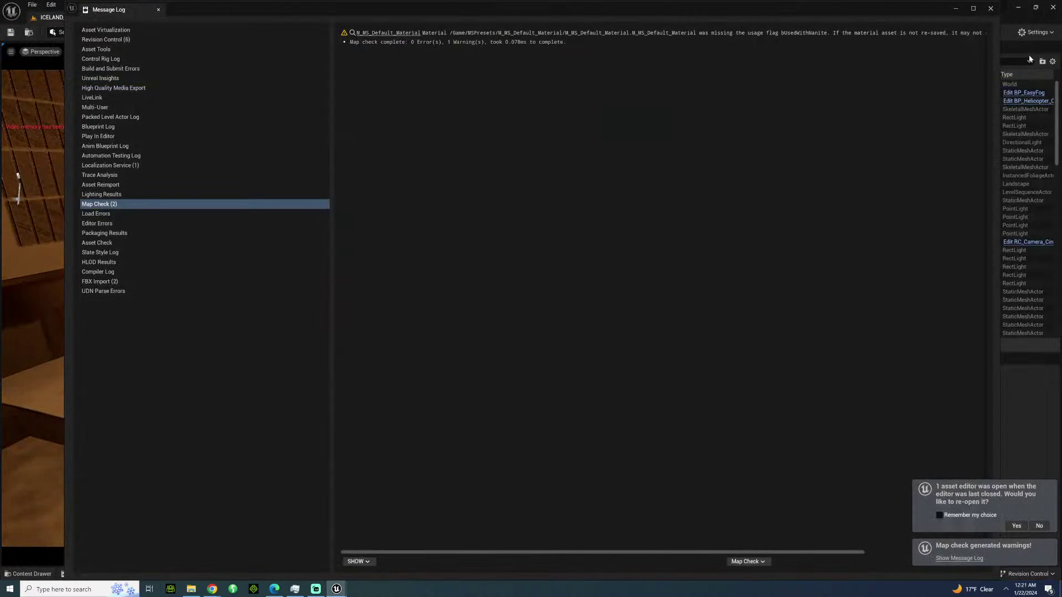
pyautogui.click(956, 9)
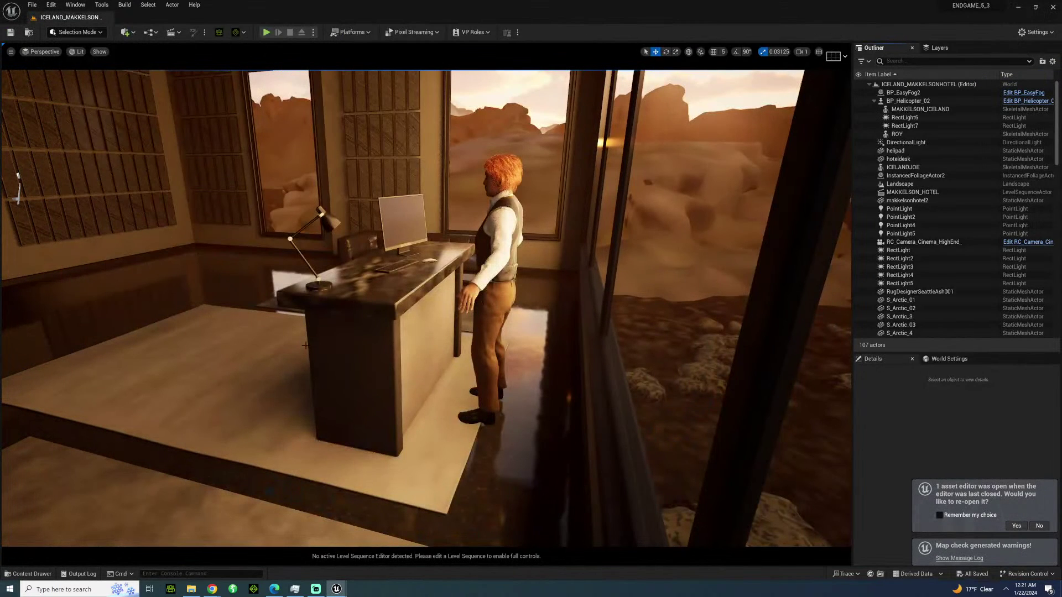
# Place the ROYHELMET static mesh from the CHARACTER > ICELANDSCENE > ROY folder on the pilot's head in the helicopter cockpit.
pyautogui.press('s')
pyautogui.moveTo(363, 339); pyautogui.dragTo(144, 277, button='right')
pyautogui.press('w')
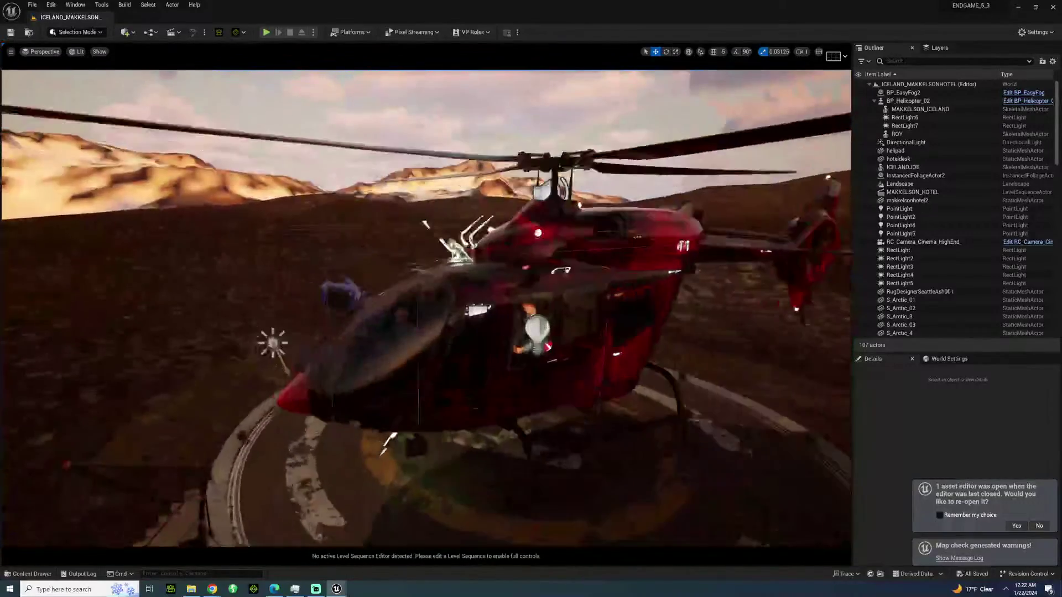
pyautogui.press('w')
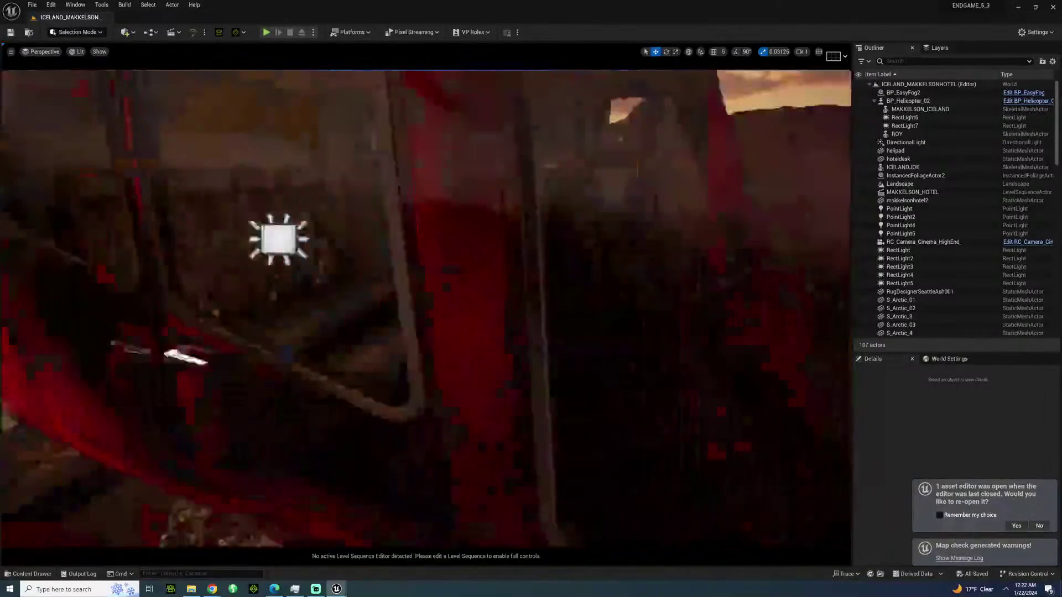
pyautogui.press('s')
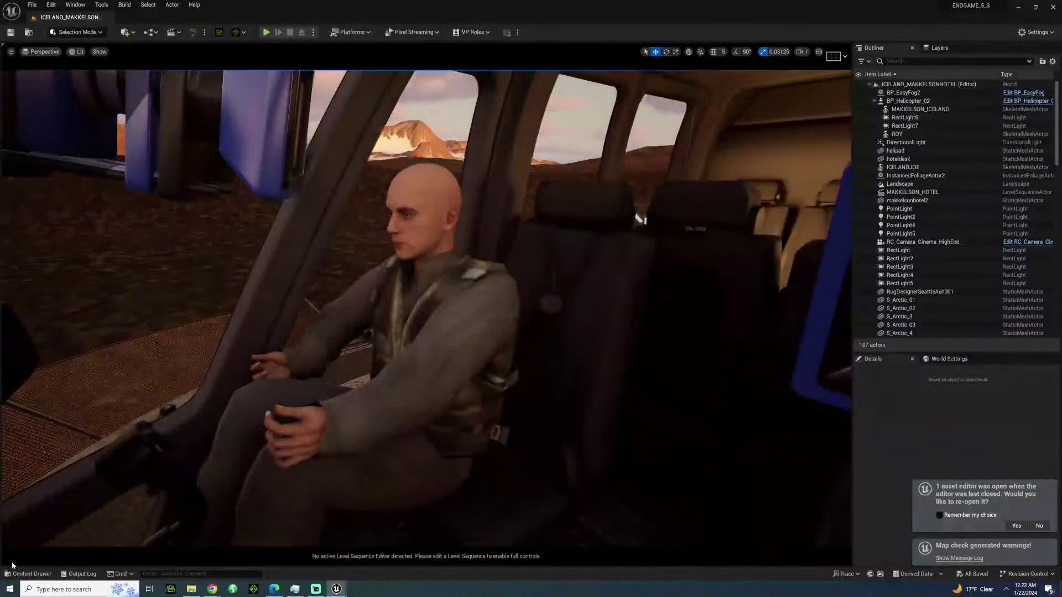
pyautogui.click(31, 574)
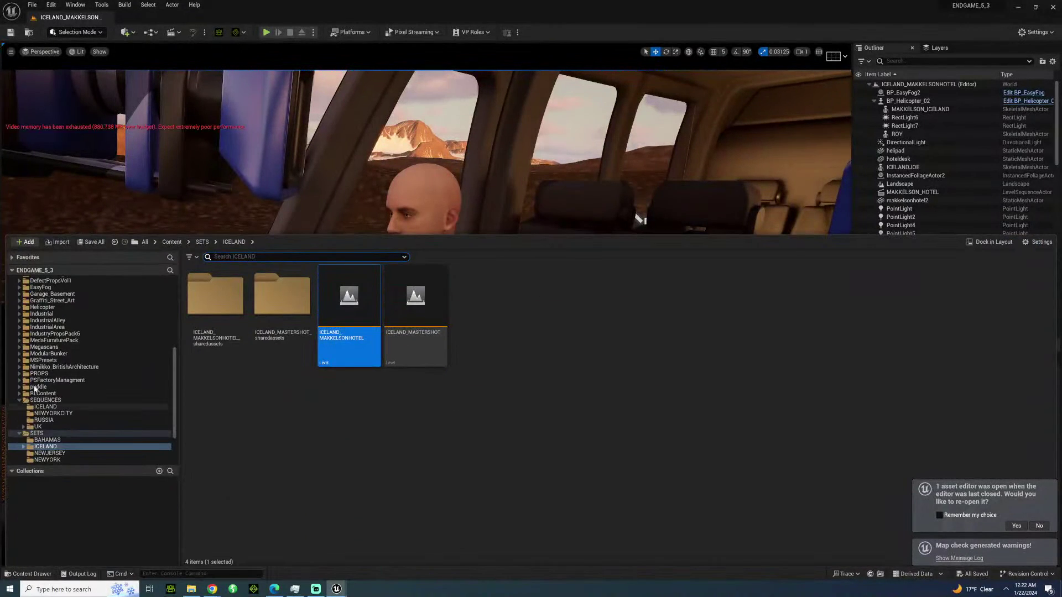
pyautogui.scroll(6, 83, 332)
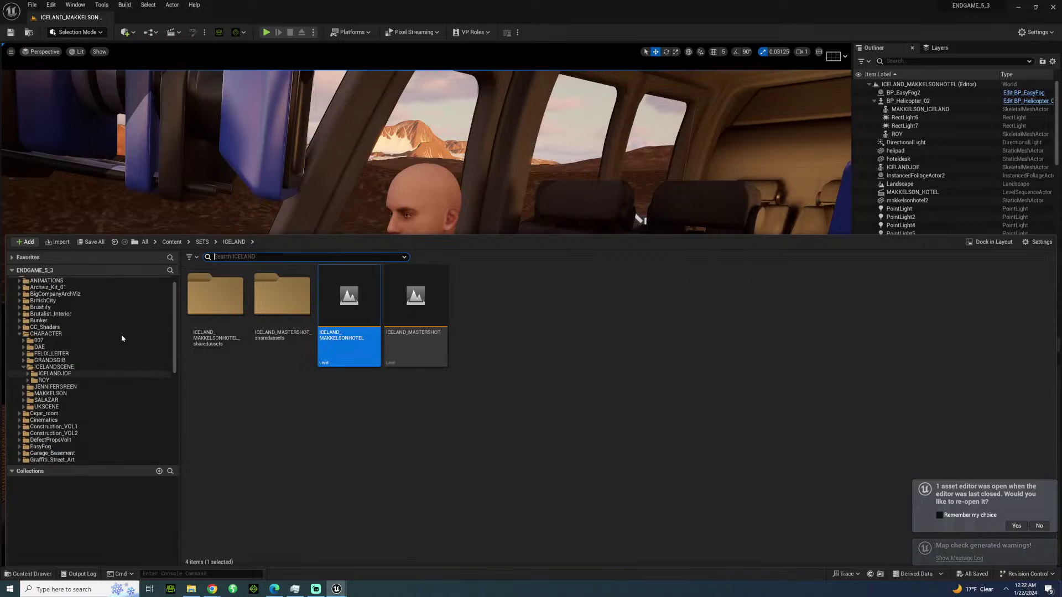
pyautogui.click(44, 379)
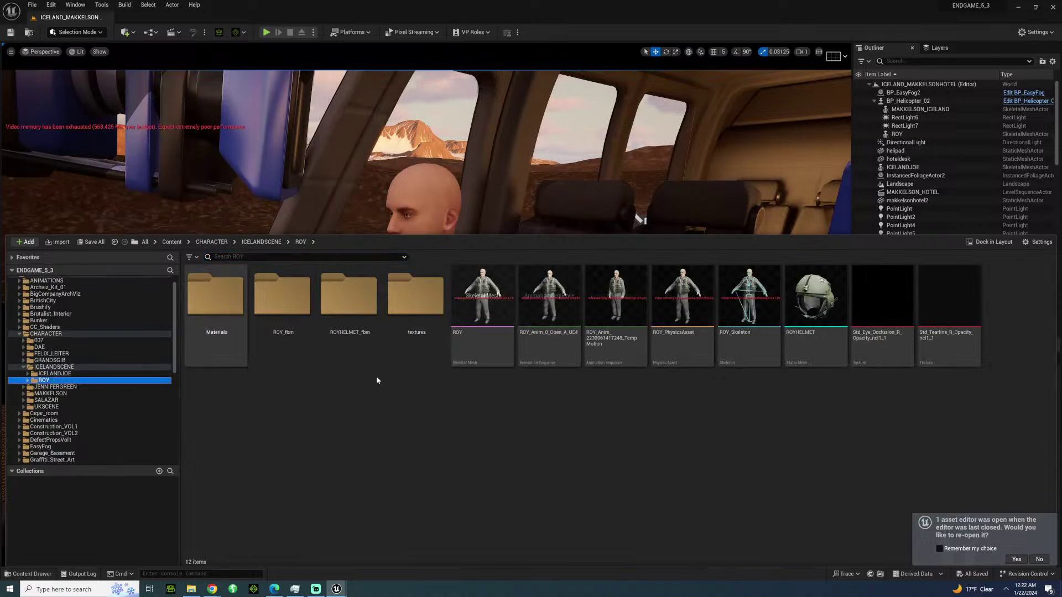
pyautogui.moveTo(815, 296); pyautogui.dragTo(435, 221)
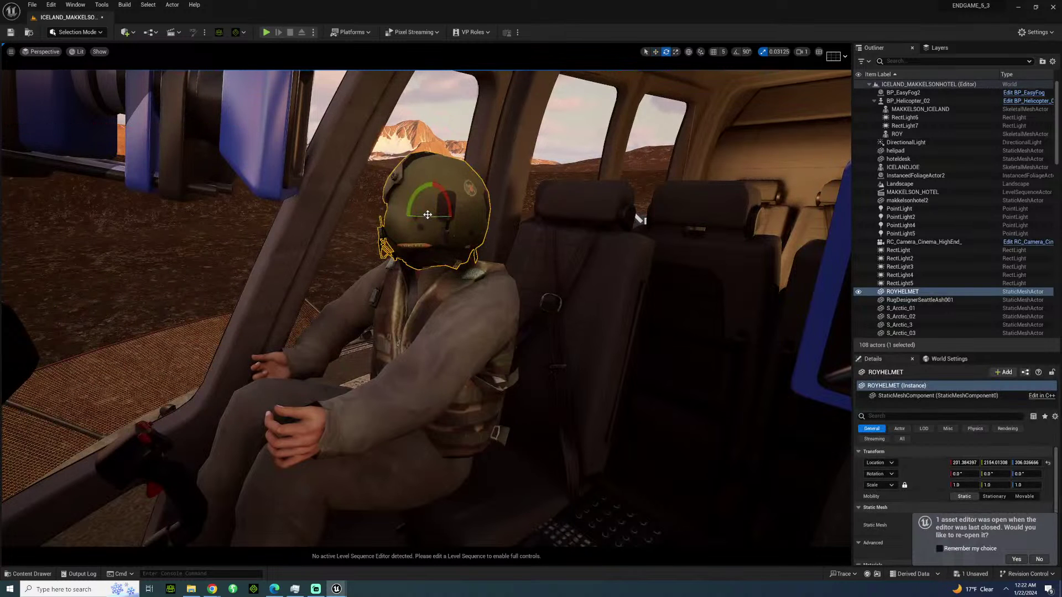
# Rotate the helmet -90° about the vertical axis with rotation snapping enabled and shift it sideways to centre it on the pilot's head.
pyautogui.click(736, 54)
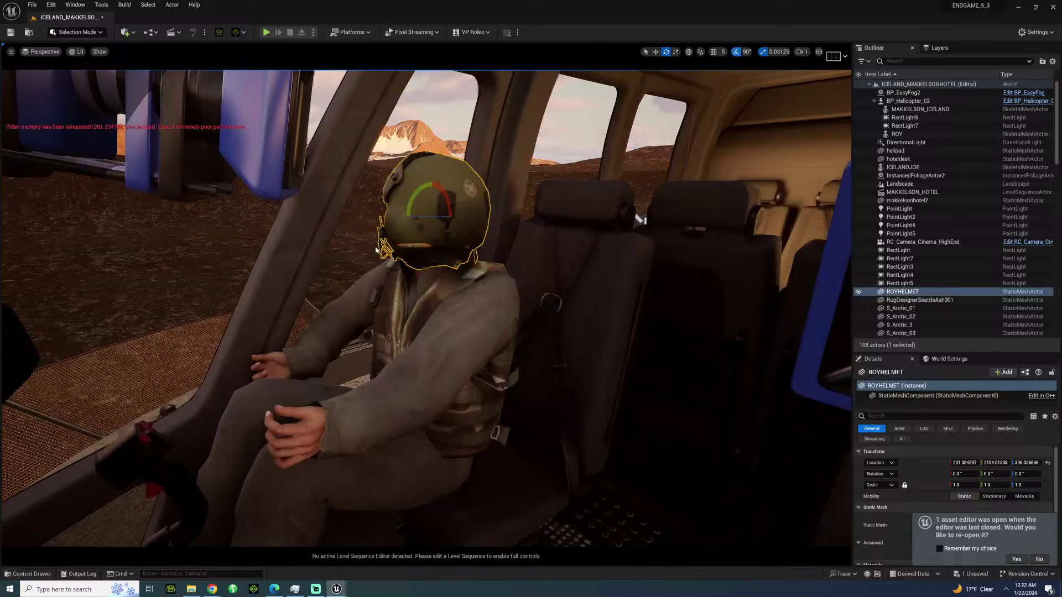
pyautogui.moveTo(443, 216); pyautogui.dragTo(459, 219)
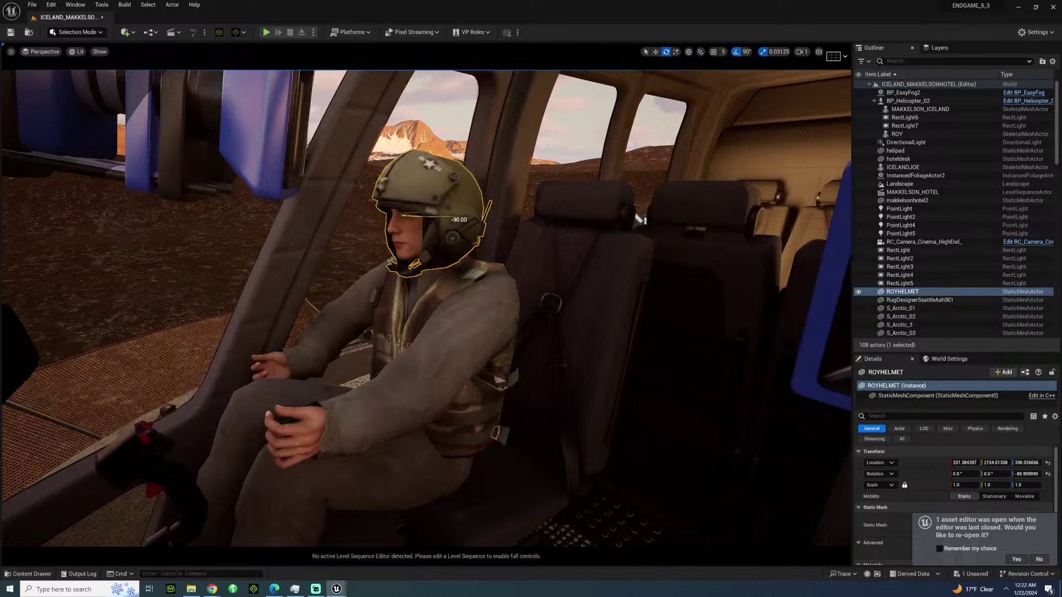
pyautogui.moveTo(641, 220); pyautogui.dragTo(642, 221, button='right')
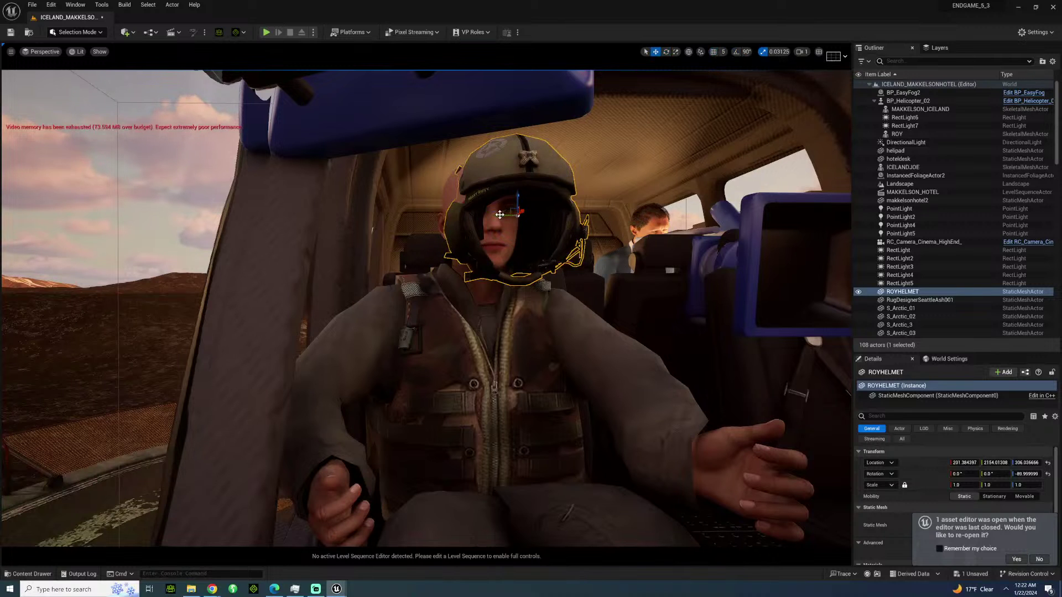
pyautogui.moveTo(500, 214); pyautogui.dragTo(469, 220)
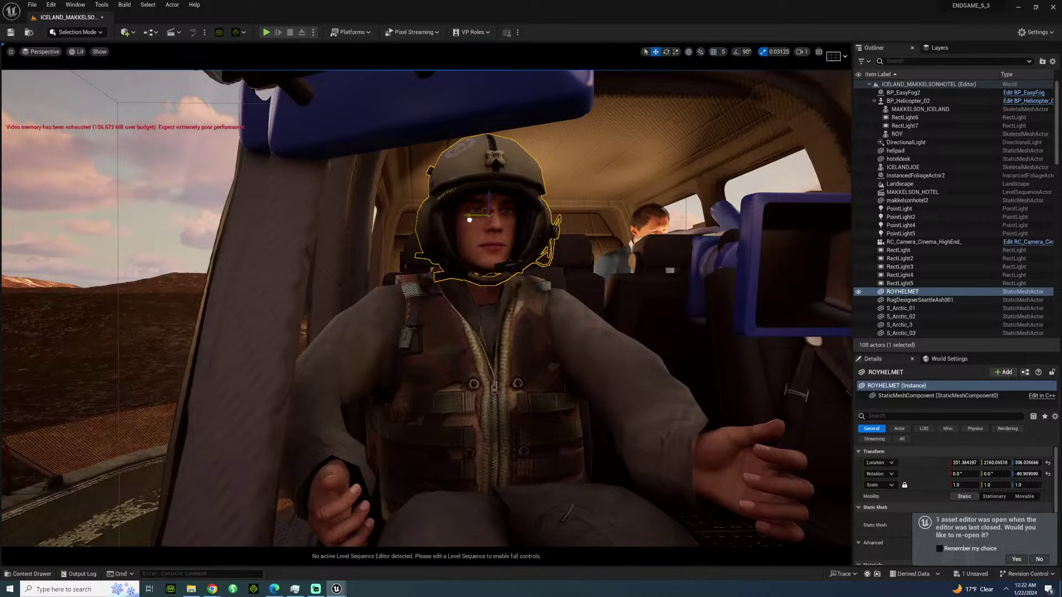
pyautogui.moveTo(469, 220); pyautogui.dragTo(492, 226, button='right')
pyautogui.press('f')
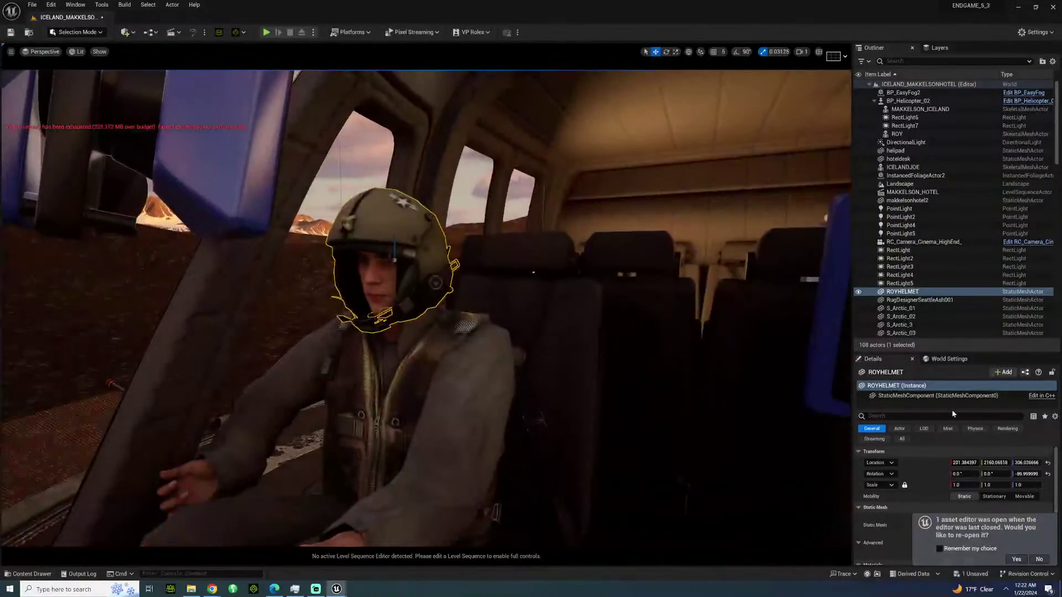
# Set the helmet's mobility to Movable and attach ROYHELMET to the head bone of the ROY actor.
pyautogui.click(1024, 496)
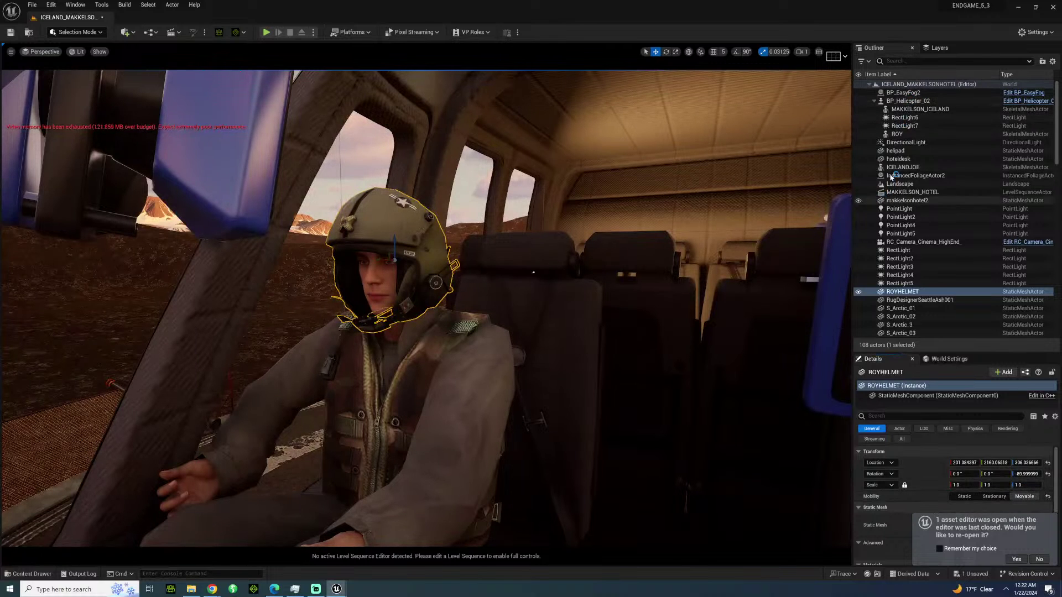
pyautogui.press('F2')
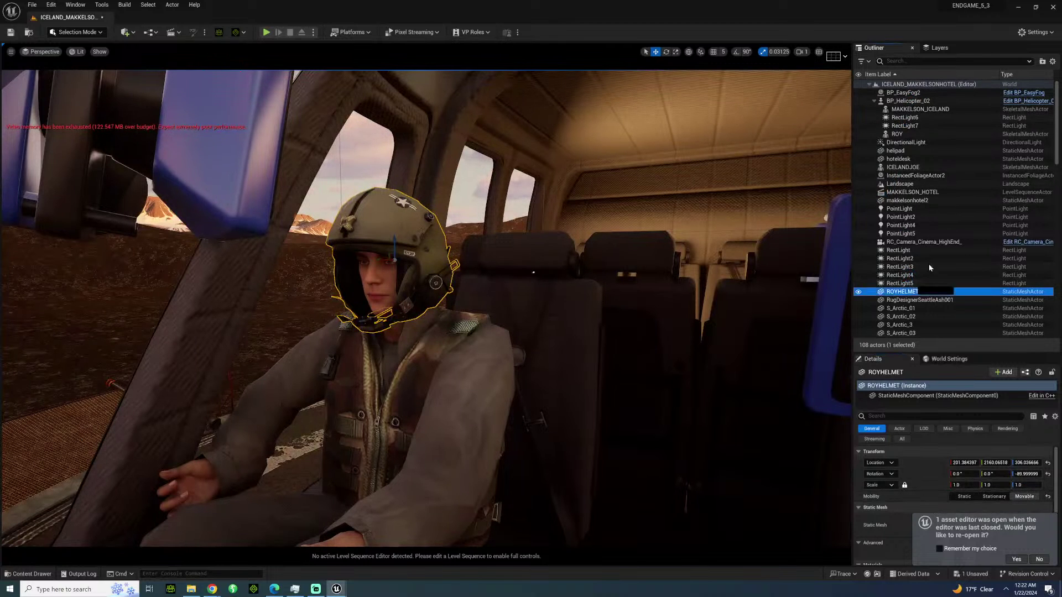
pyautogui.moveTo(895, 134); pyautogui.dragTo(894, 134)
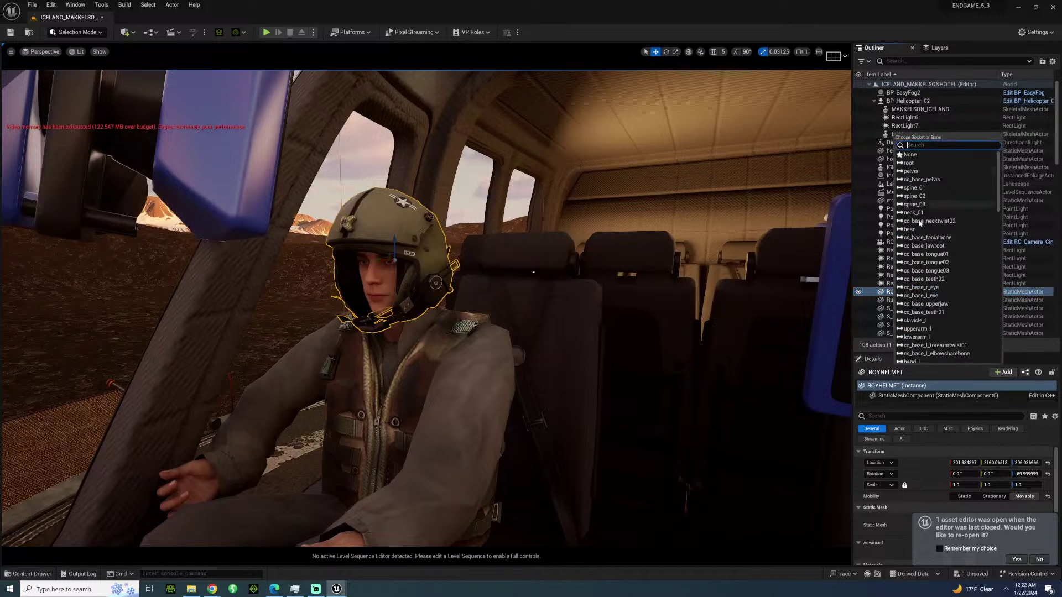
pyautogui.scroll(-2, 927, 252)
pyautogui.scroll(2, 913, 260)
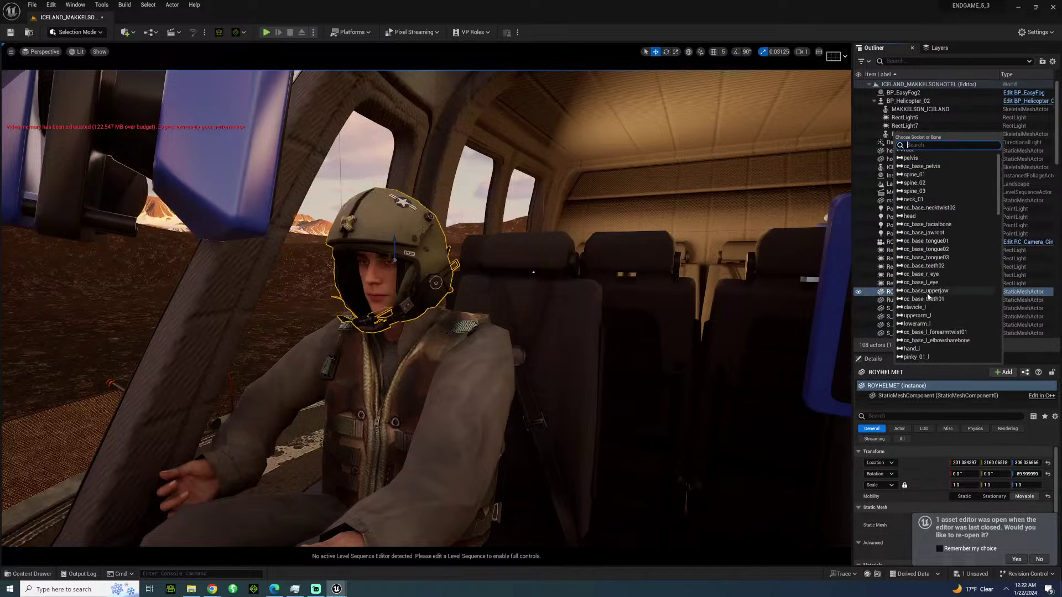
pyautogui.click(911, 229)
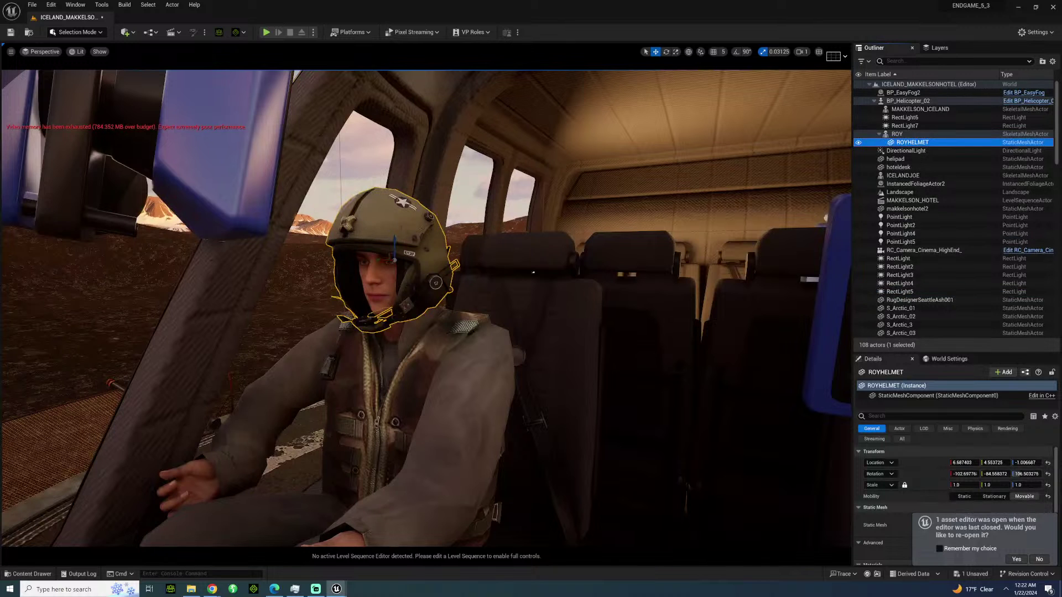
# Open the MAKKELSON_HOTEL level sequence from the SEQUENCES > ICELAND content folder.
pyautogui.click(27, 574)
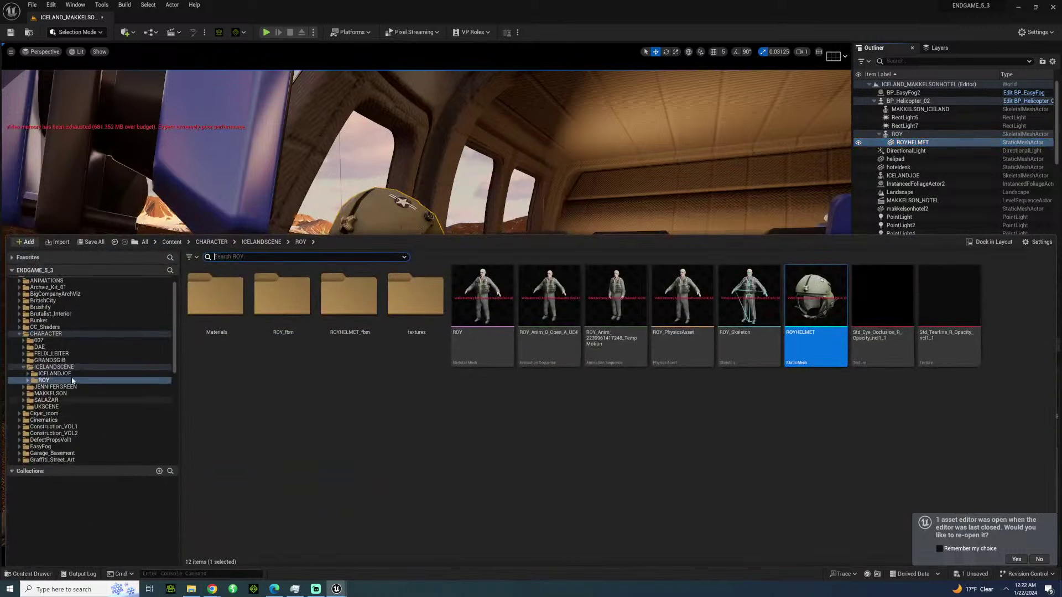
pyautogui.scroll(-10, 72, 381)
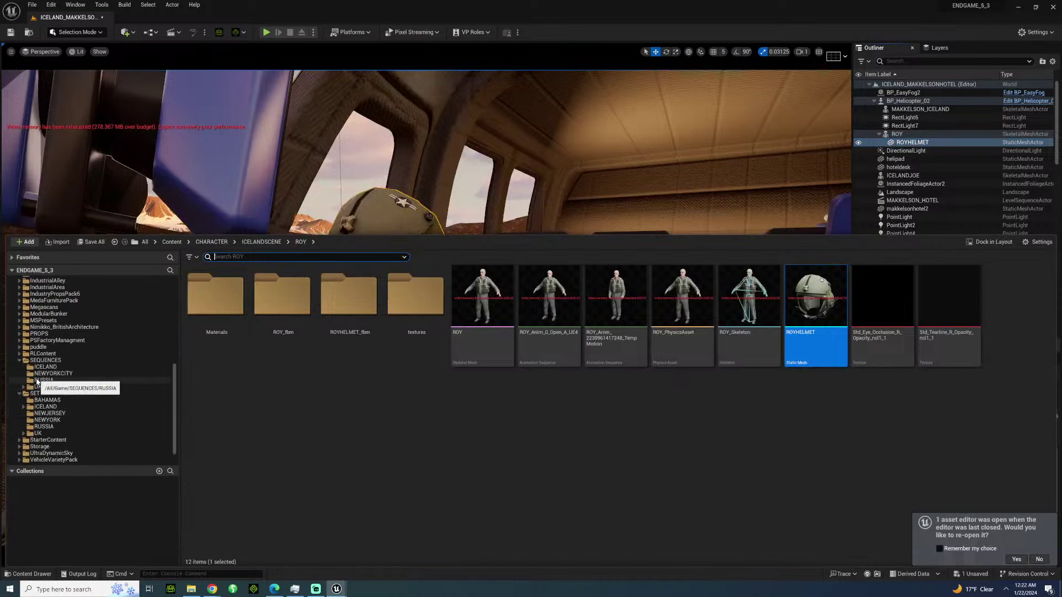
pyautogui.click(46, 367)
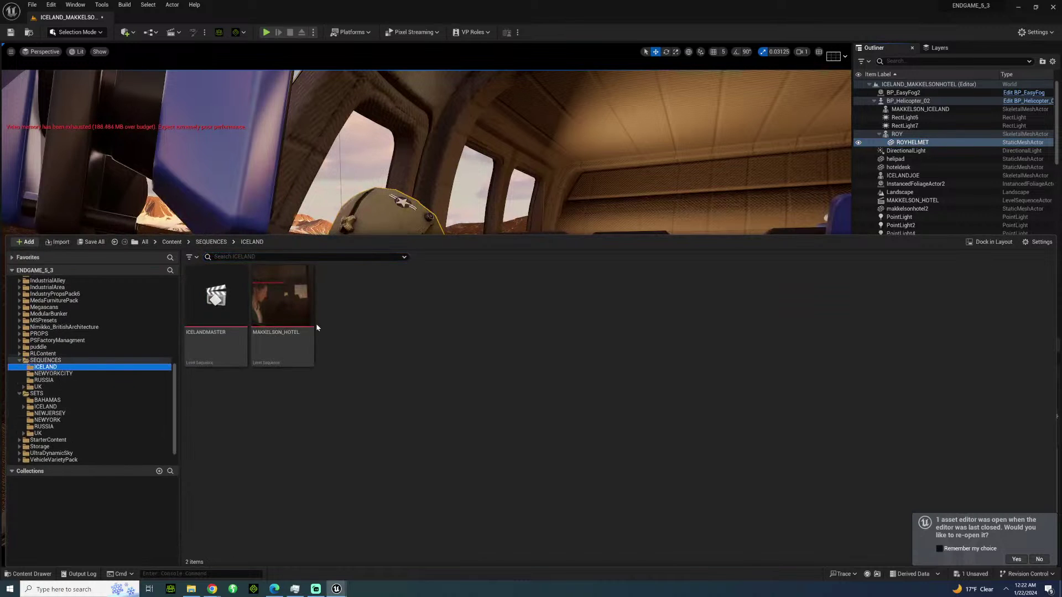
pyautogui.doubleClick(276, 298)
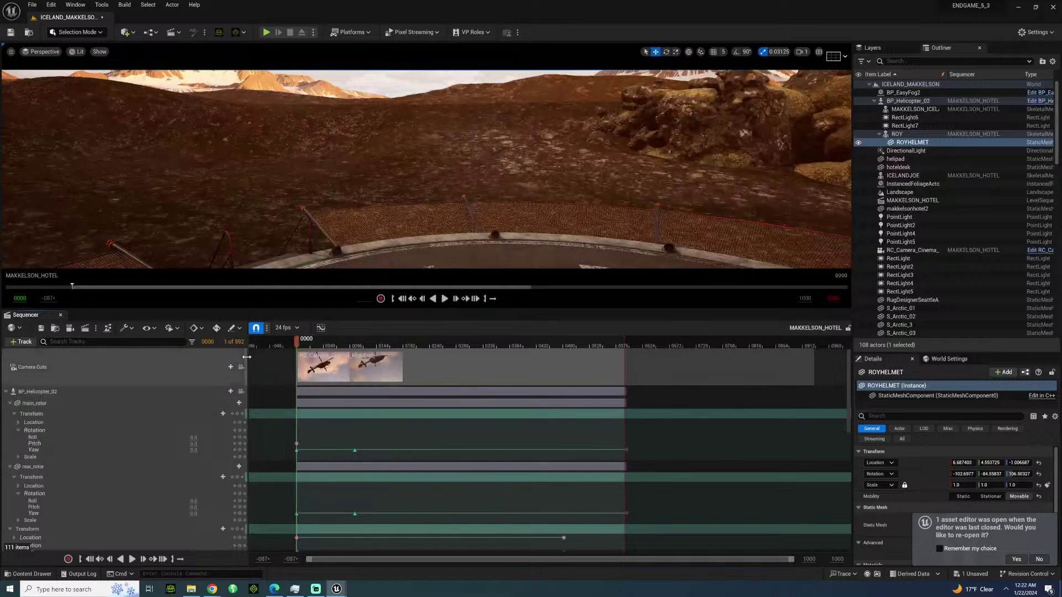
# Play the sequence through the Camera Cuts view up to frame 534, then leave the camera view to look at the helicopter's front.
pyautogui.click(242, 368)
pyautogui.press('space')
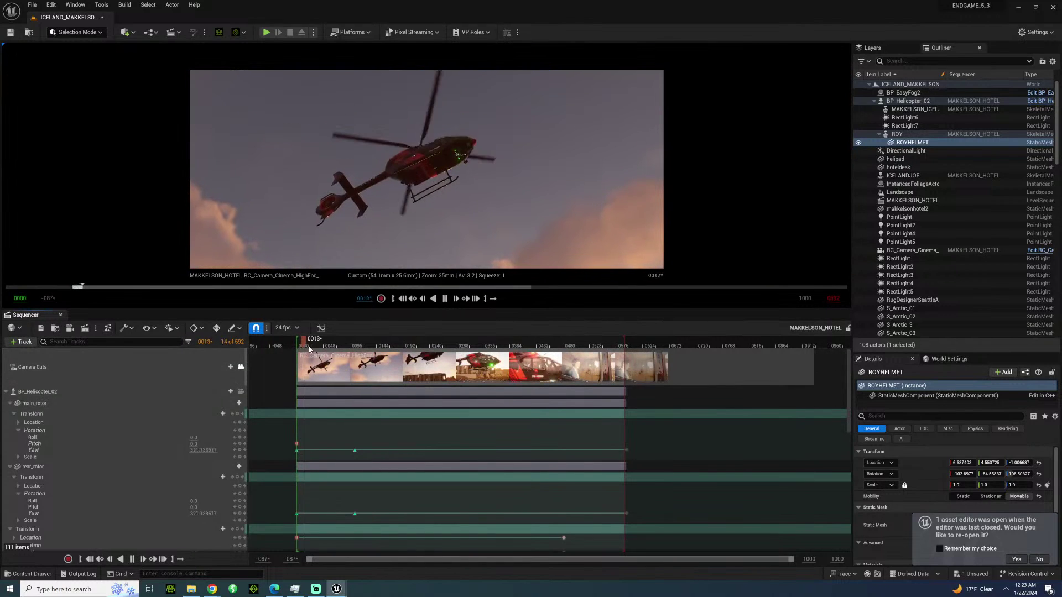
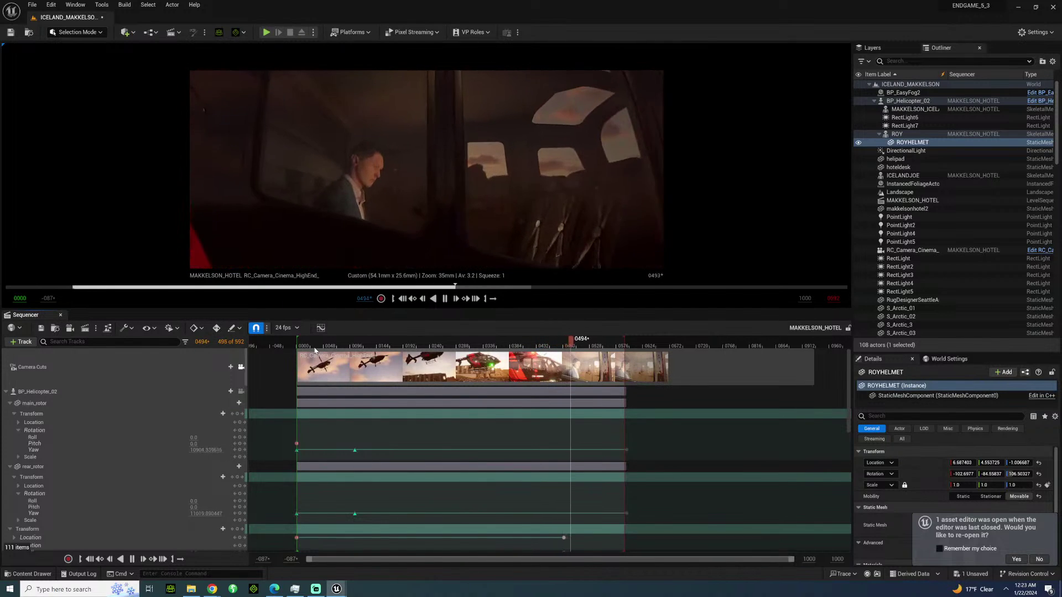
pyautogui.press('space')
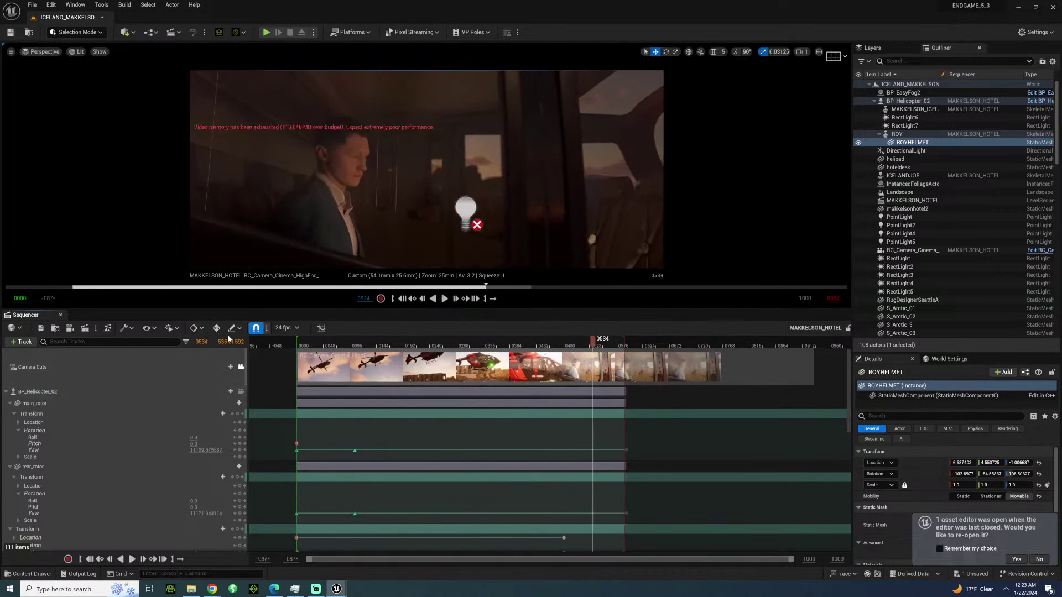
pyautogui.click(165, 368)
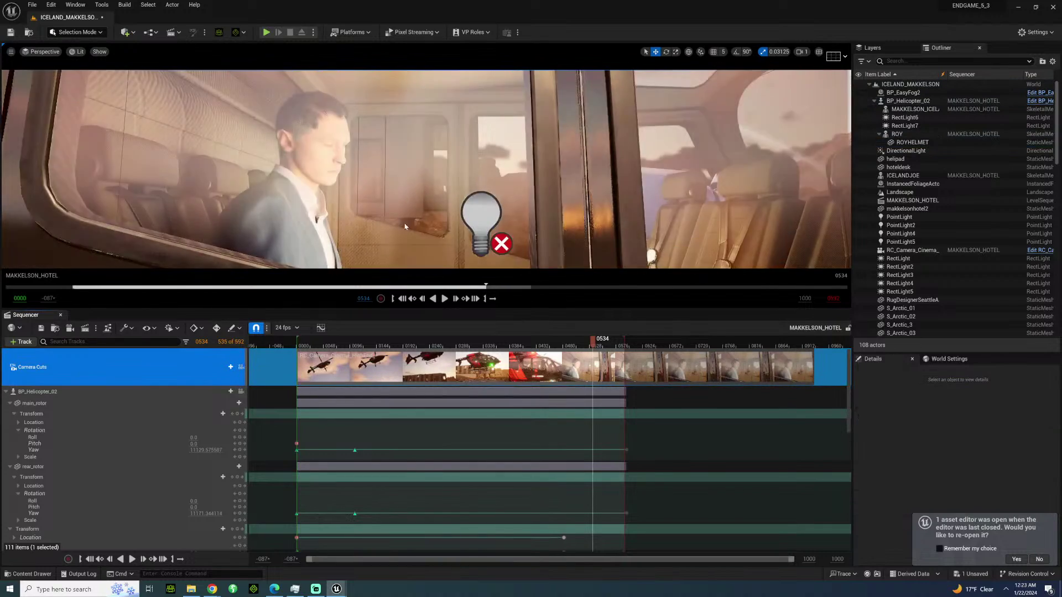
pyautogui.moveTo(405, 227); pyautogui.dragTo(405, 227, button='right')
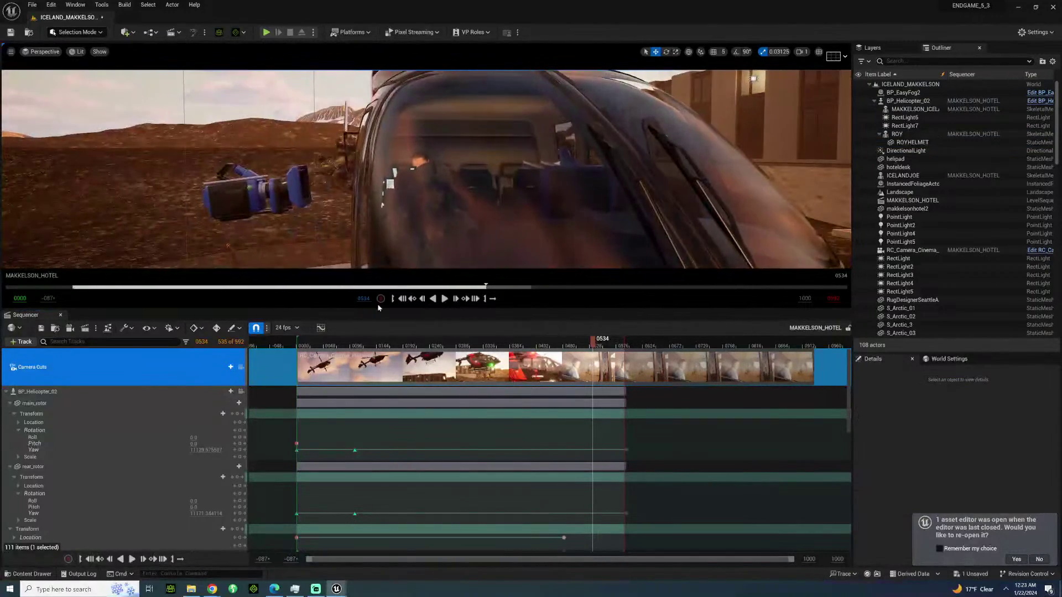
# Duplicate ROY together with the attached ROYHELMET and place the copies in the helicopter's other front seat.
pyautogui.click(897, 134)
pyautogui.keyDown('ctrl'); pyautogui.click(912, 142); pyautogui.keyUp('ctrl')
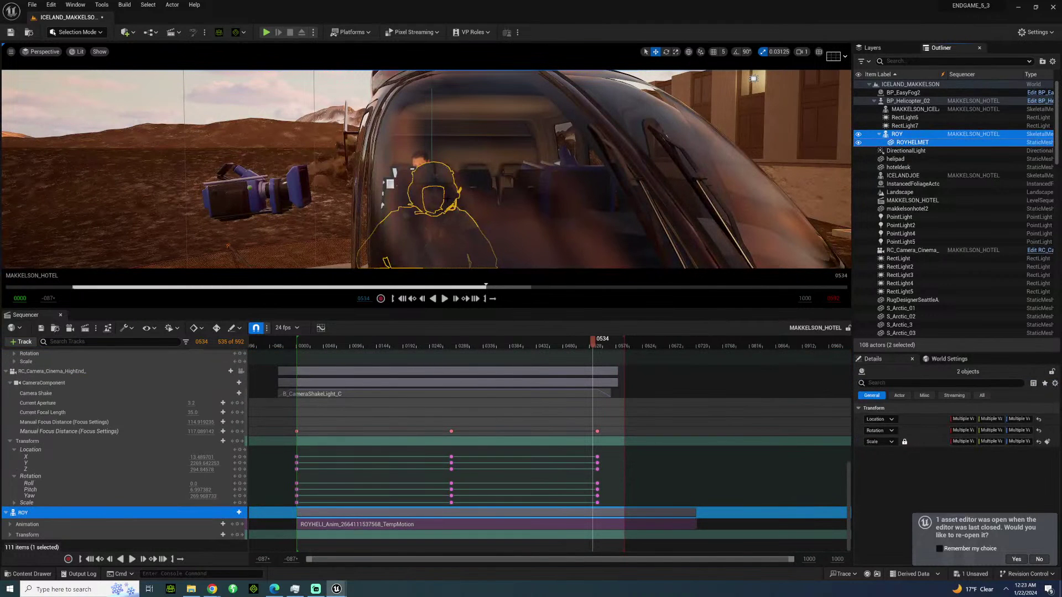
pyautogui.press('f')
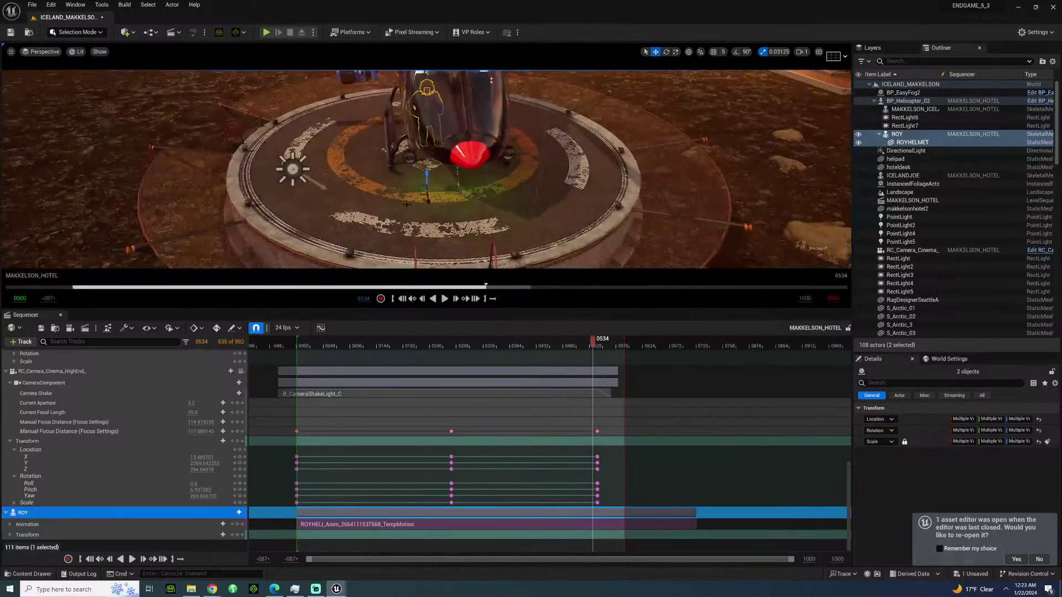
pyautogui.moveTo(407, 191); pyautogui.dragTo(457, 182)
pyautogui.hotkey('ctrl', 'z')
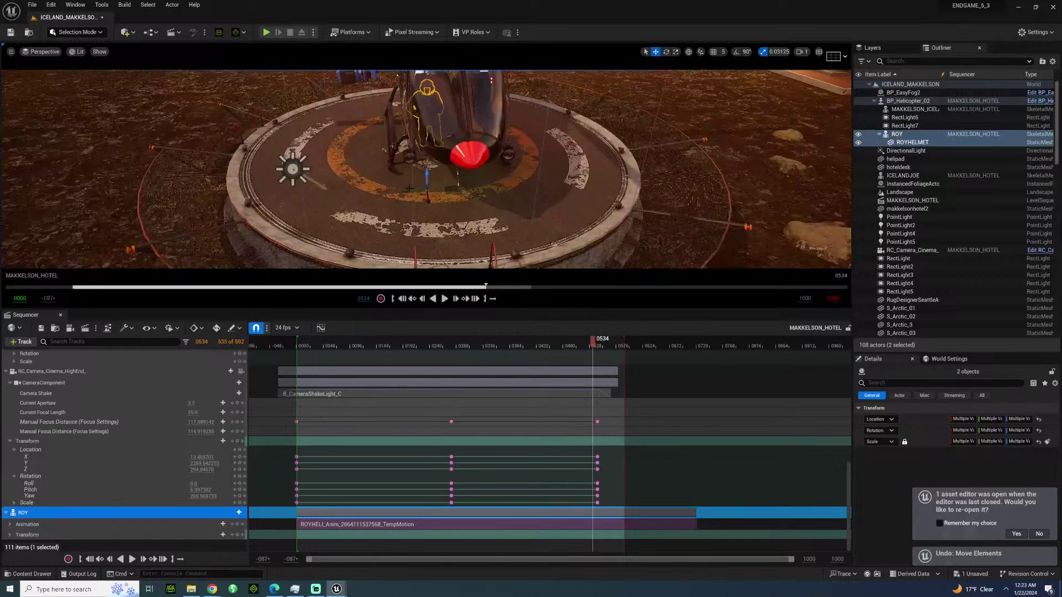
pyautogui.keyDown('alt'); pyautogui.moveTo(406, 190); pyautogui.dragTo(479, 182); pyautogui.keyUp('alt')
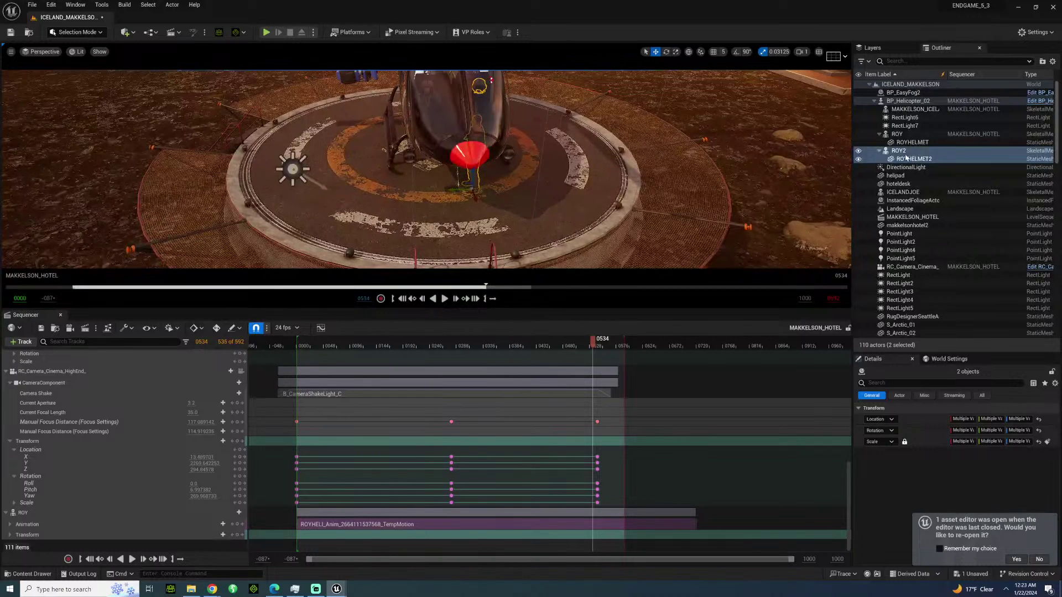
# Add ROY2 and ROYHELMET2 to the MAKKELSON_HOTEL sequence and delete the ROYHELMET2 track.
pyautogui.moveTo(899, 155); pyautogui.dragTo(607, 271)
pyautogui.moveTo(111, 416); pyautogui.dragTo(112, 417)
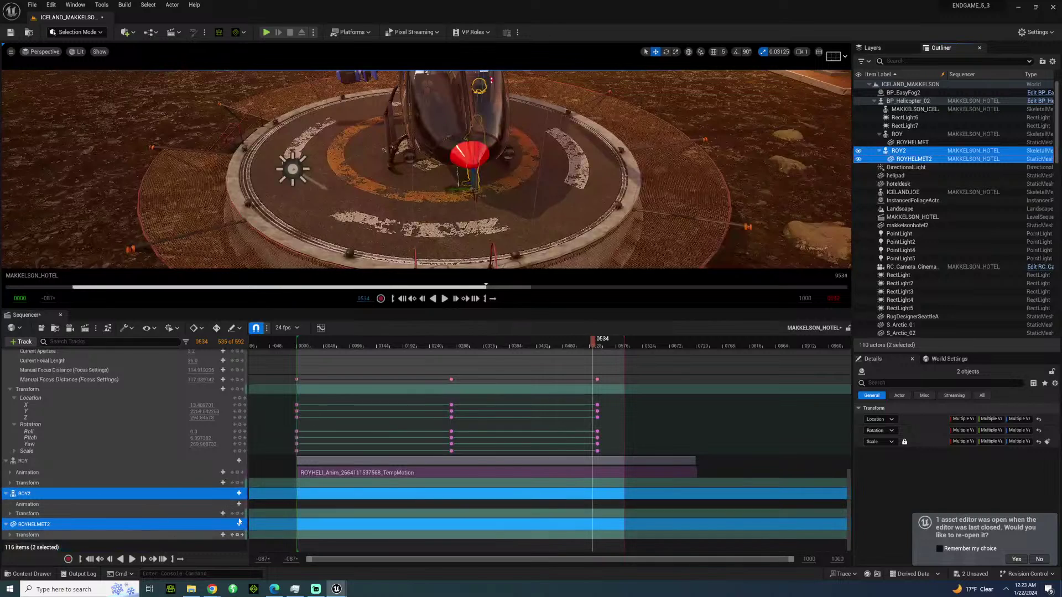
pyautogui.click(98, 524)
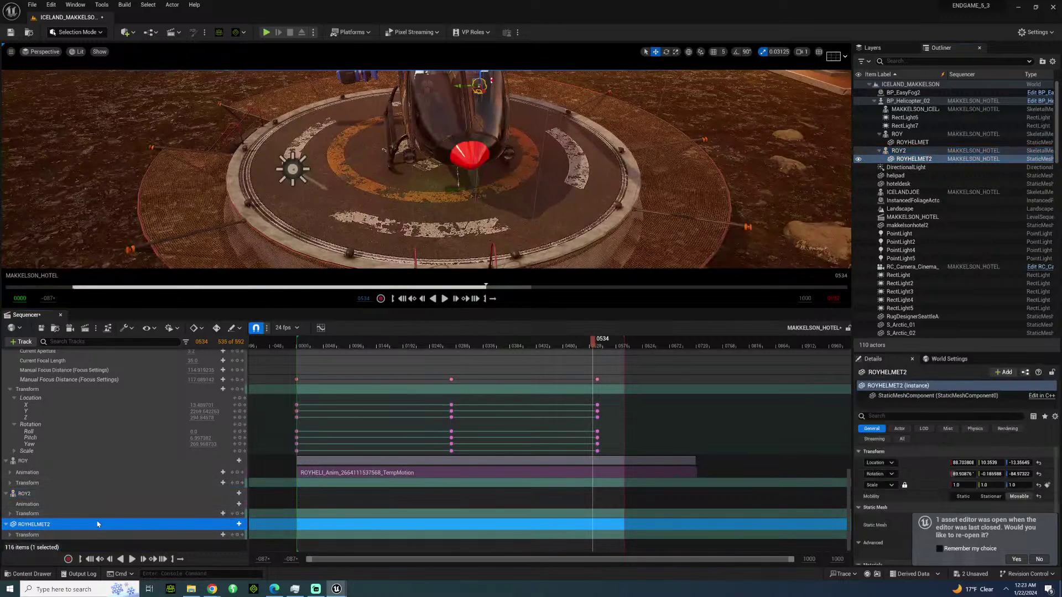
pyautogui.press('Delete')
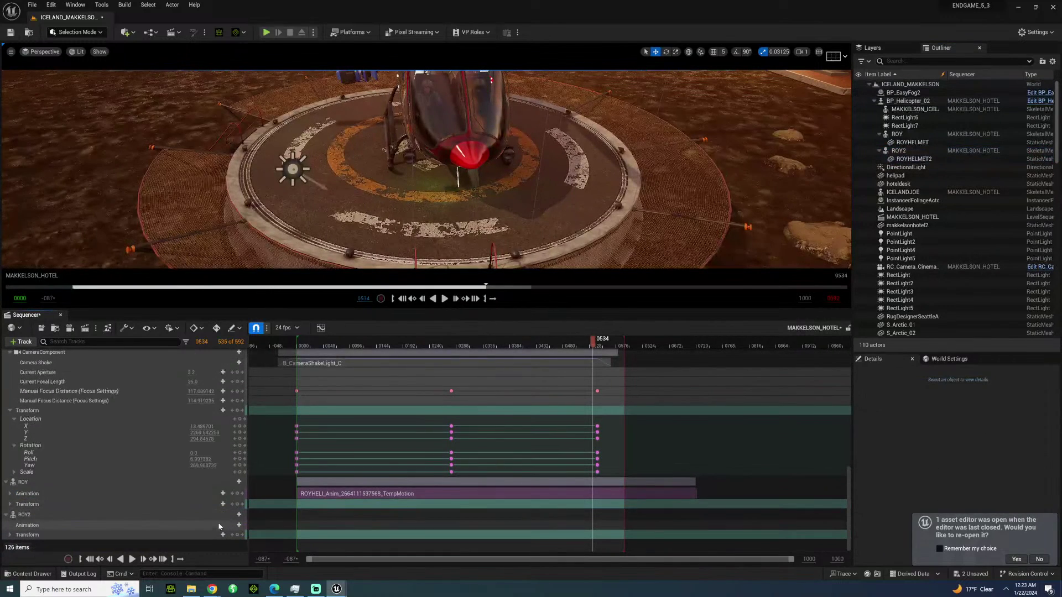
pyautogui.click(238, 525)
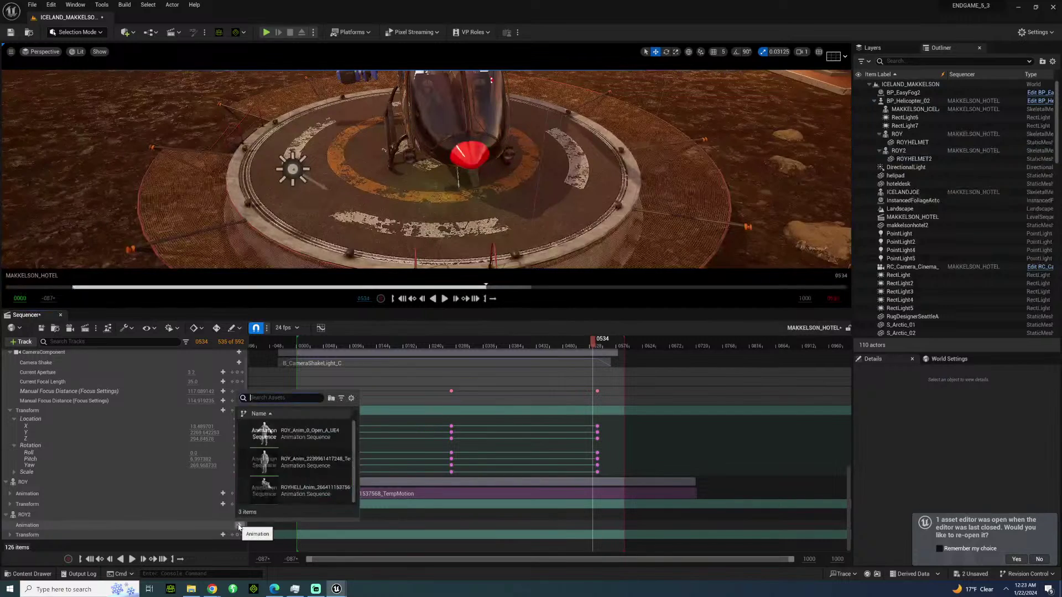
pyautogui.click(309, 493)
pyautogui.moveTo(594, 525); pyautogui.dragTo(355, 515)
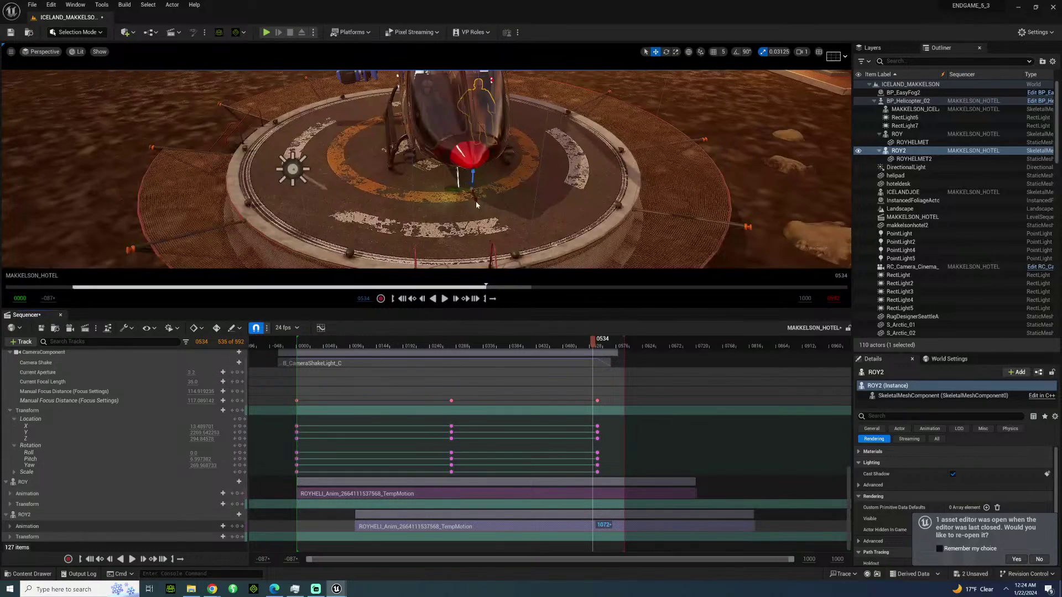
# Move ROYHELMET2 down from above the cabin to ROY2's head and frame it closely.
pyautogui.press('w')
pyautogui.moveTo(685, 103); pyautogui.dragTo(686, 103, button='right')
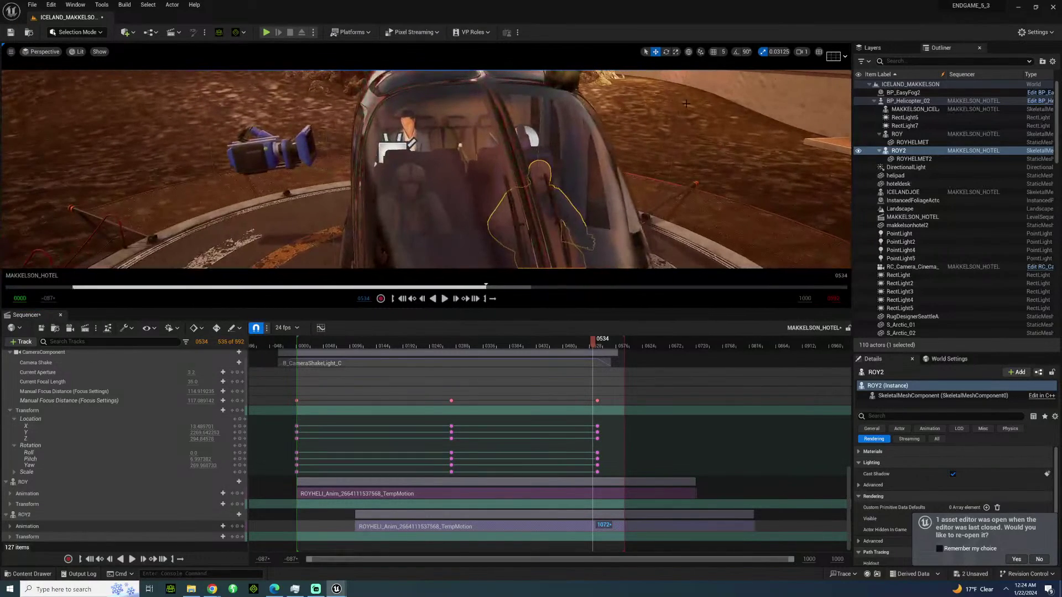
pyautogui.click(941, 167)
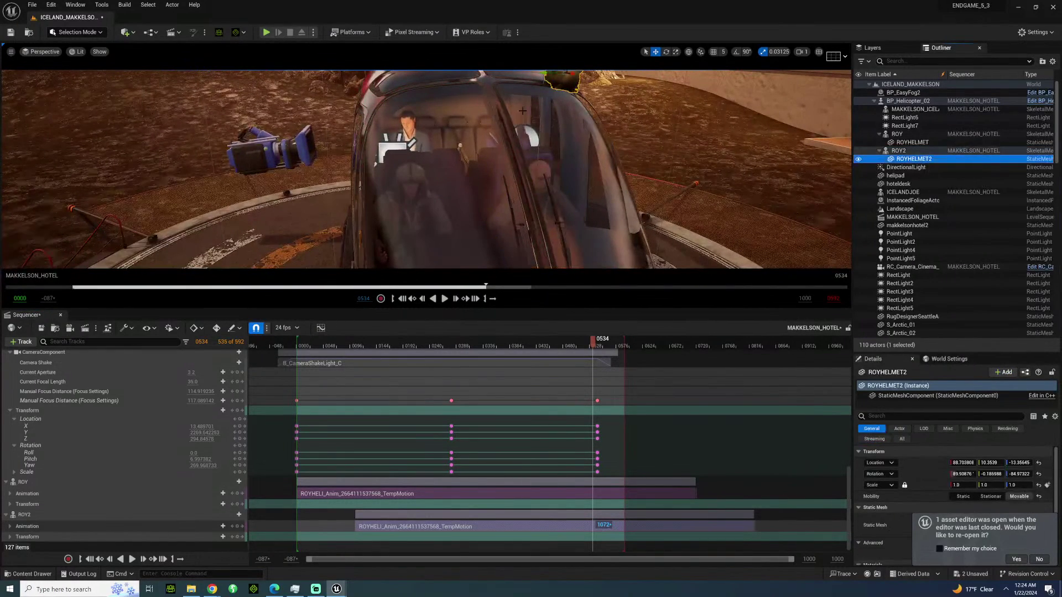
pyautogui.click(561, 81)
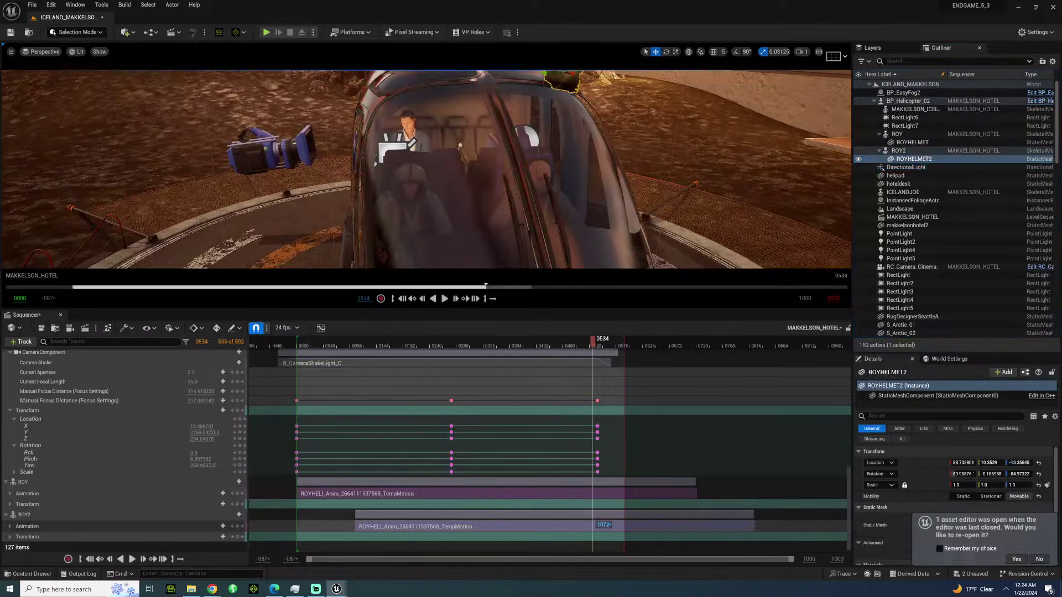
pyautogui.moveTo(561, 81); pyautogui.dragTo(597, 56, button='right')
pyautogui.moveTo(449, 145); pyautogui.dragTo(449, 243)
pyautogui.press('w')
pyautogui.moveTo(426, 169); pyautogui.dragTo(443, 219, button='right')
pyautogui.press('f')
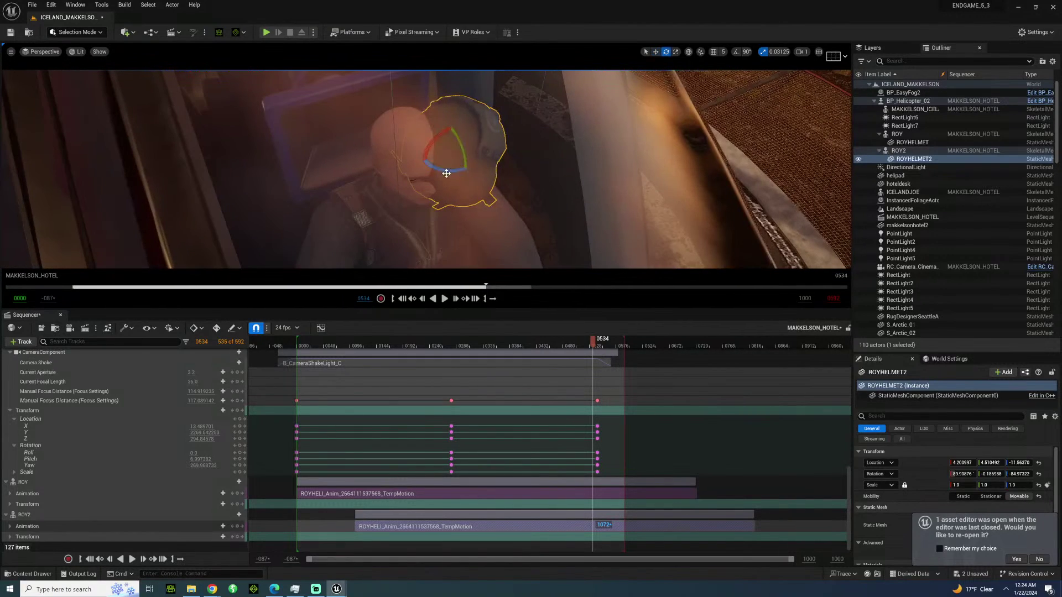
# Rotate ROYHELMET2 90° about the vertical axis with rotation snapping enabled and shift it to fit over ROY2's head.
pyautogui.moveTo(448, 172); pyautogui.dragTo(426, 176)
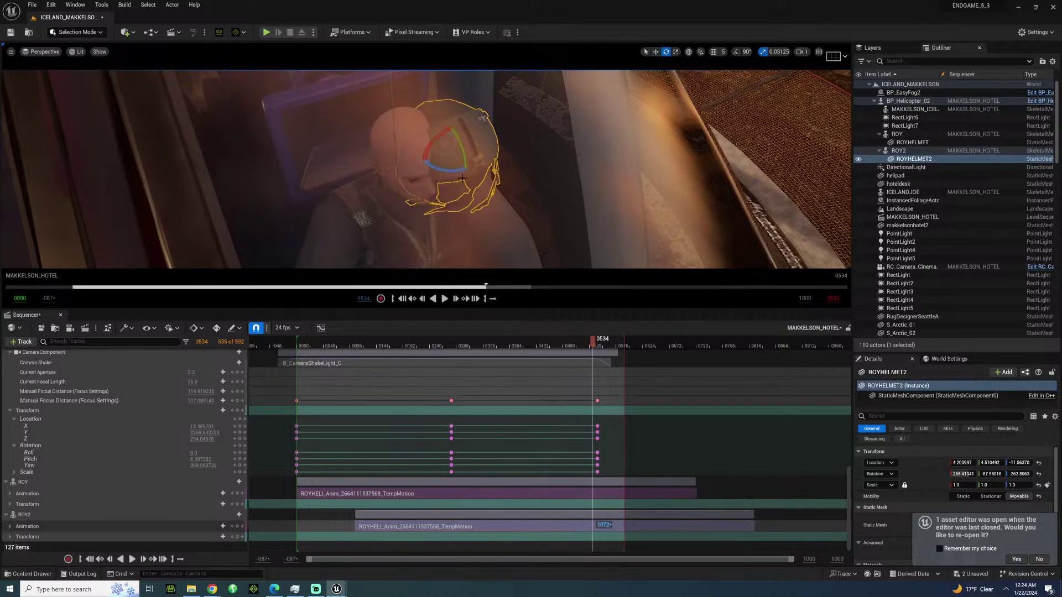
pyautogui.hotkey('ctrl', 'z')
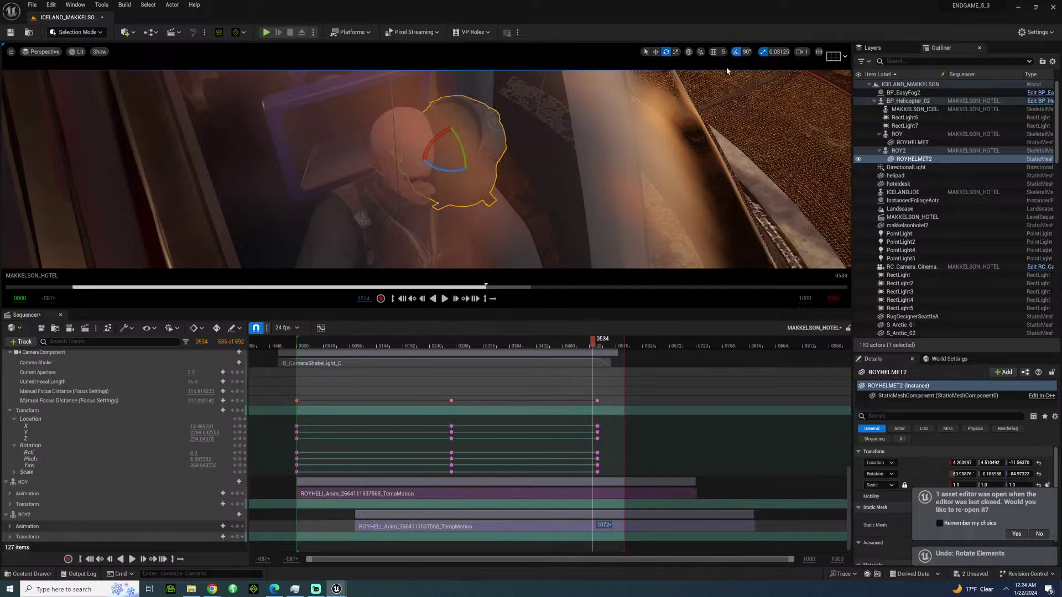
pyautogui.click(737, 51)
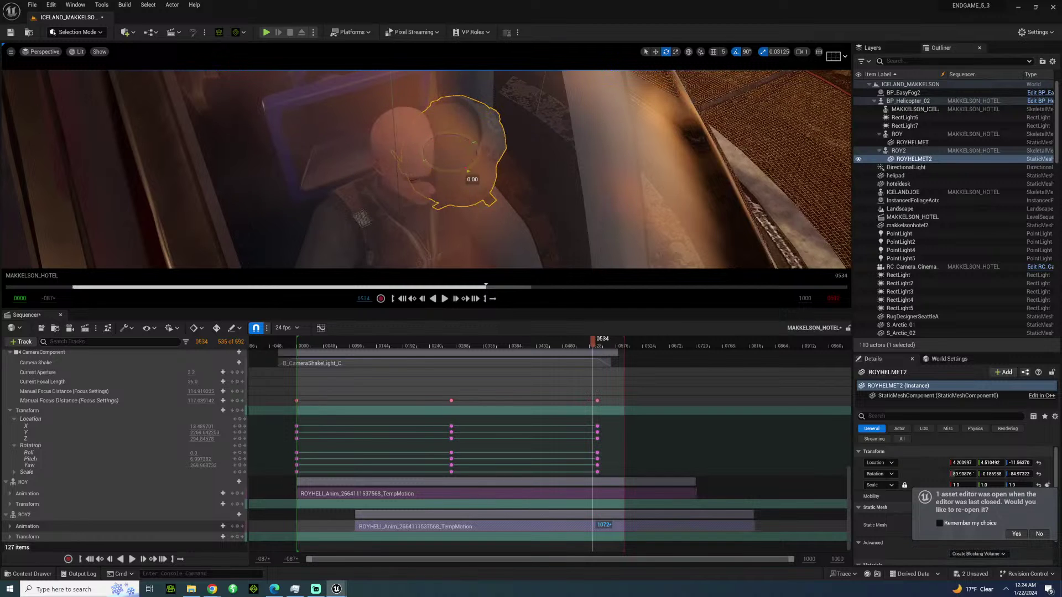
pyautogui.moveTo(468, 171); pyautogui.dragTo(412, 180)
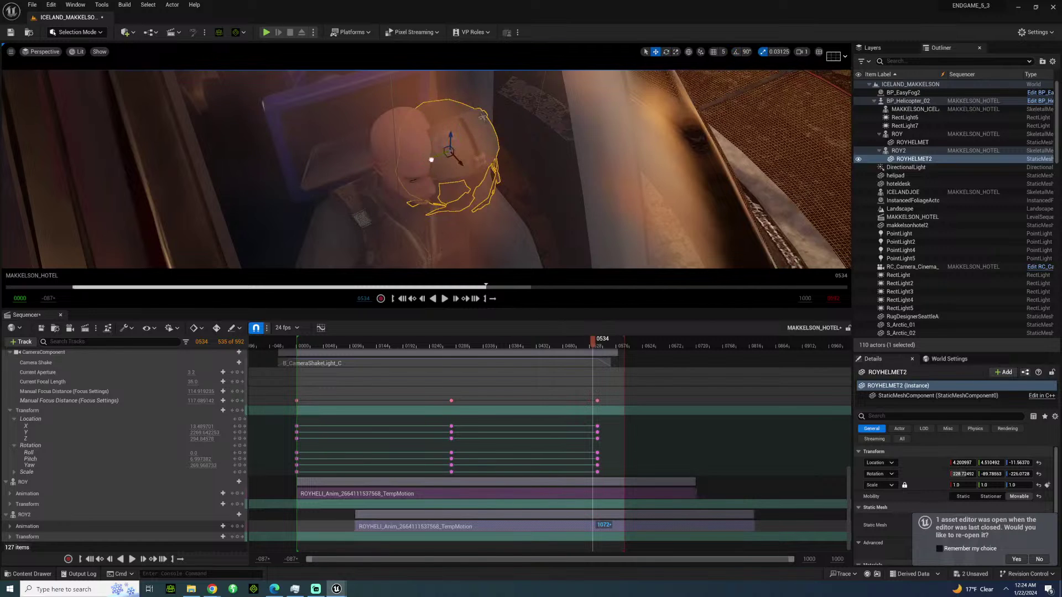
pyautogui.moveTo(432, 160); pyautogui.dragTo(398, 164)
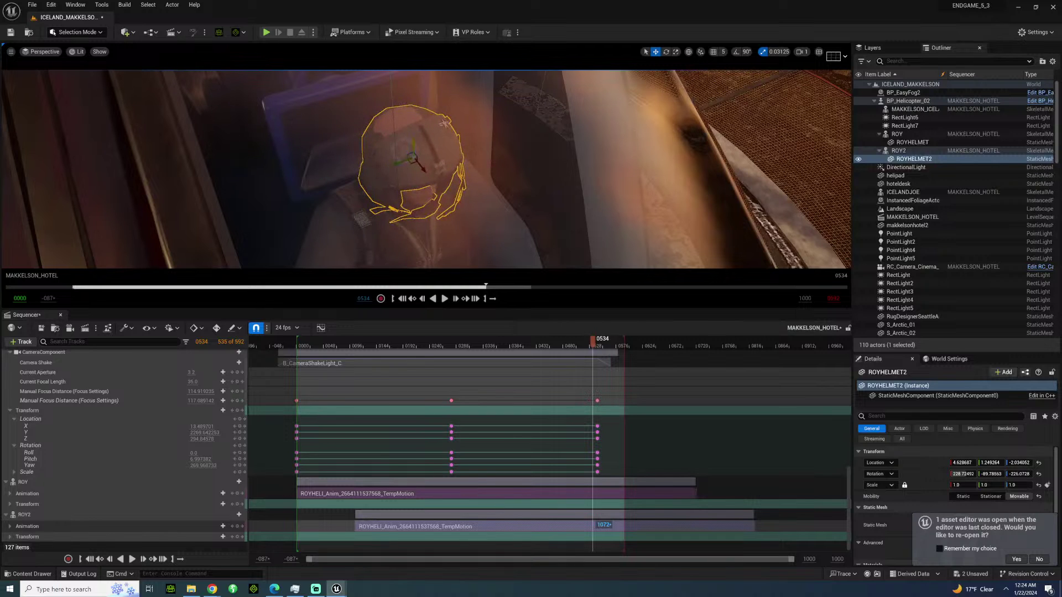
pyautogui.moveTo(433, 133); pyautogui.dragTo(425, 130)
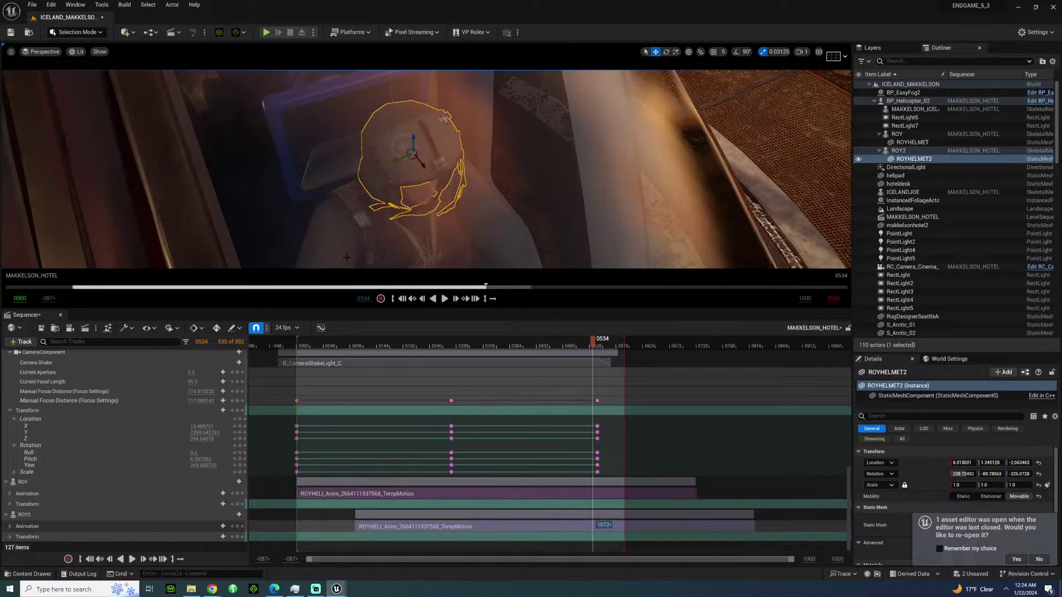
# Play the sequence through the Camera Cuts view from frame 151 to frame 589 to check both pilots.
pyautogui.scroll(-15, 169, 436)
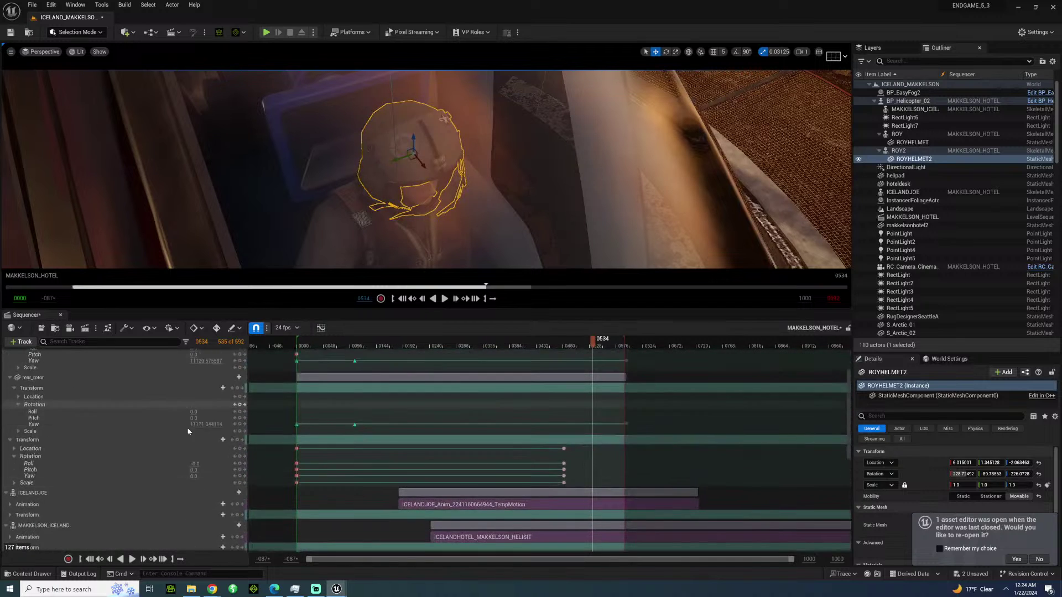
pyautogui.scroll(15, 188, 431)
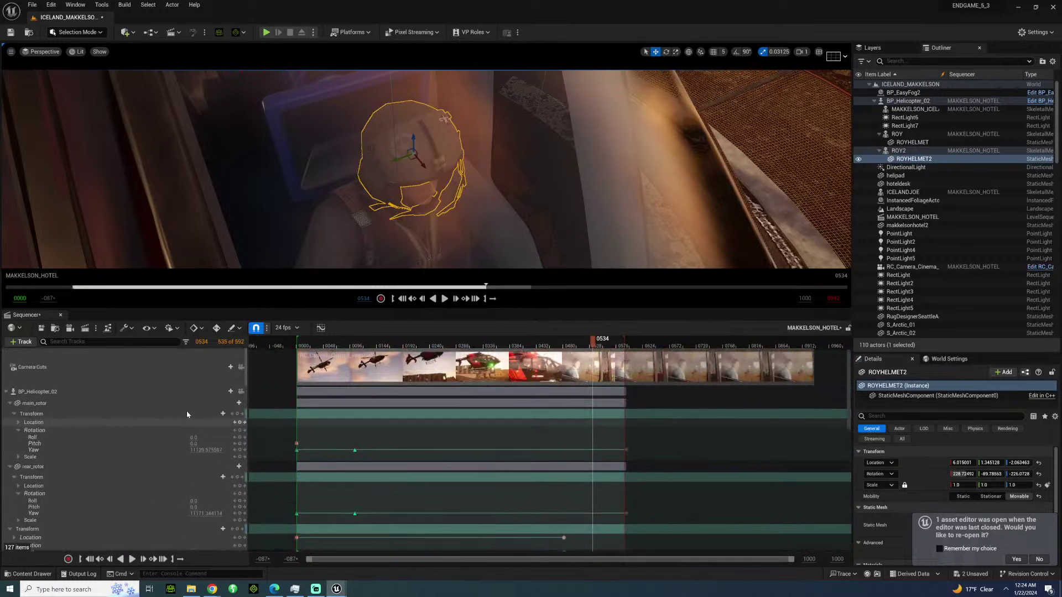
pyautogui.click(241, 368)
pyautogui.click(390, 342)
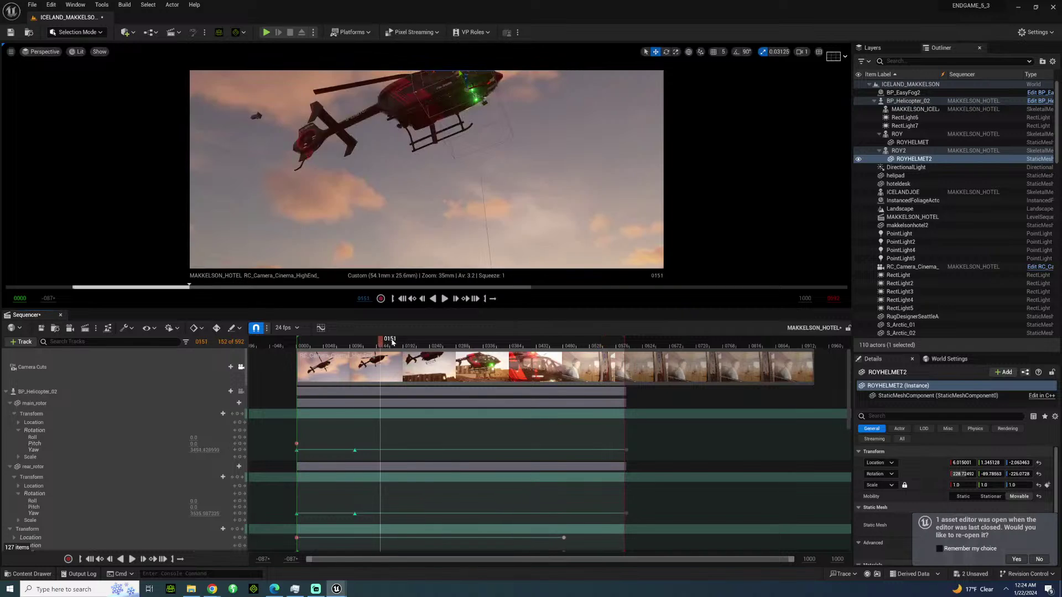
pyautogui.press('space')
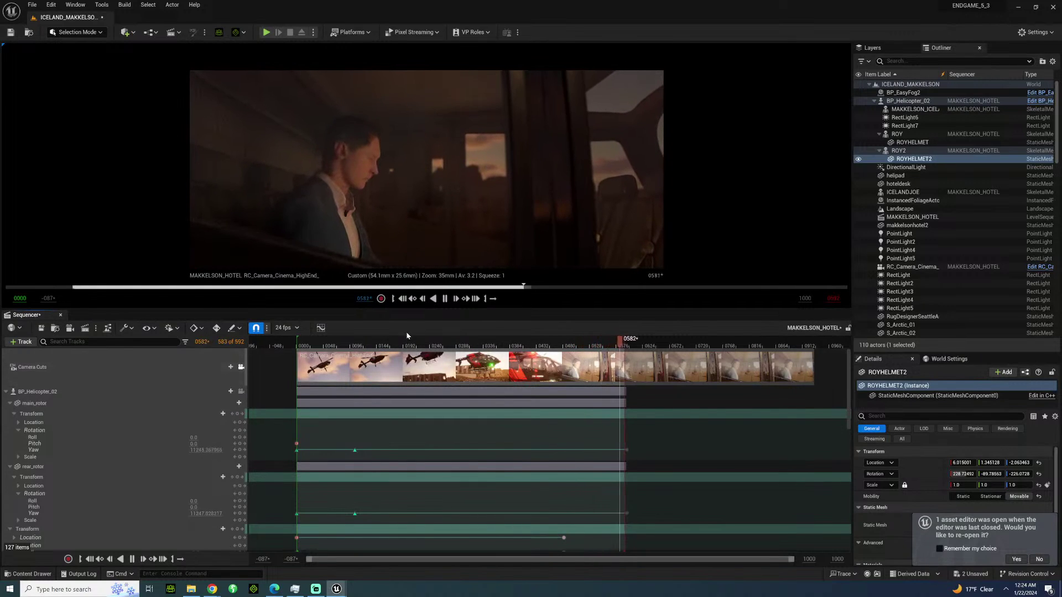
pyautogui.press('space')
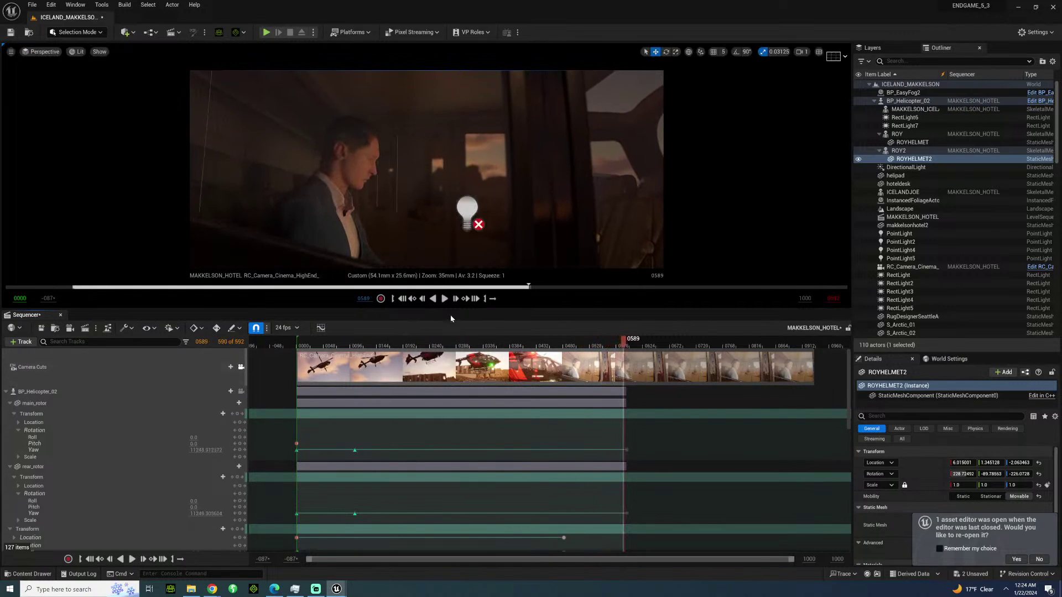
# Set the mobility of RectLight6, attached to the helicopter, to Movable.
pyautogui.click(993, 126)
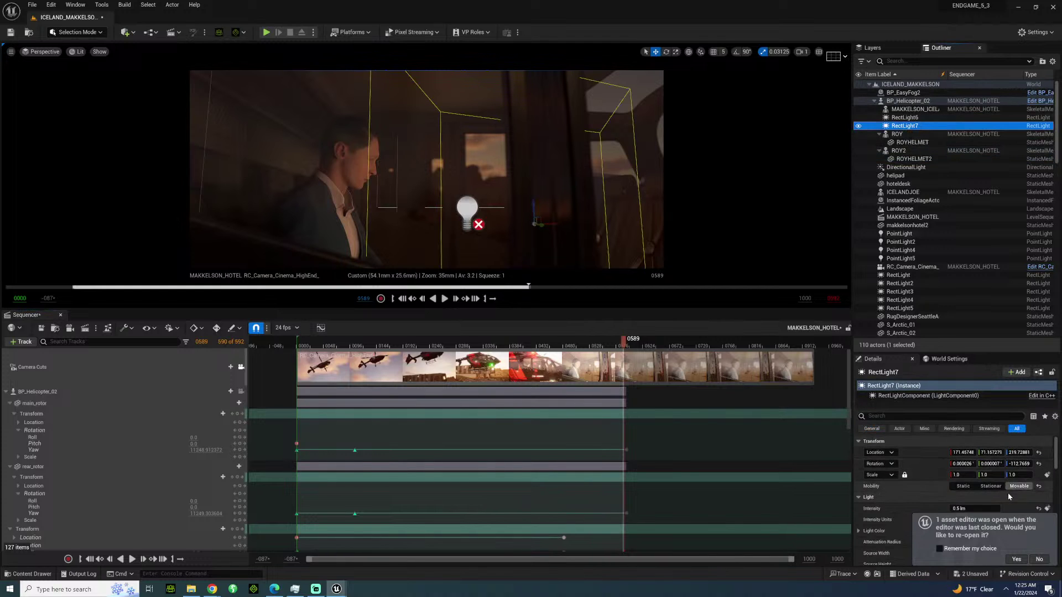
pyautogui.click(907, 118)
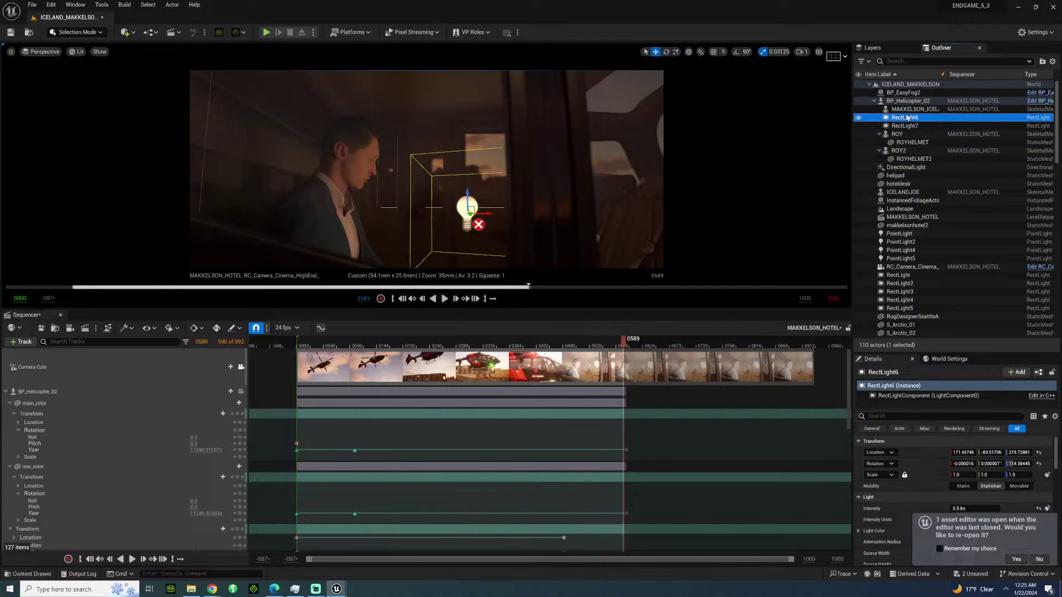
pyautogui.click(1019, 486)
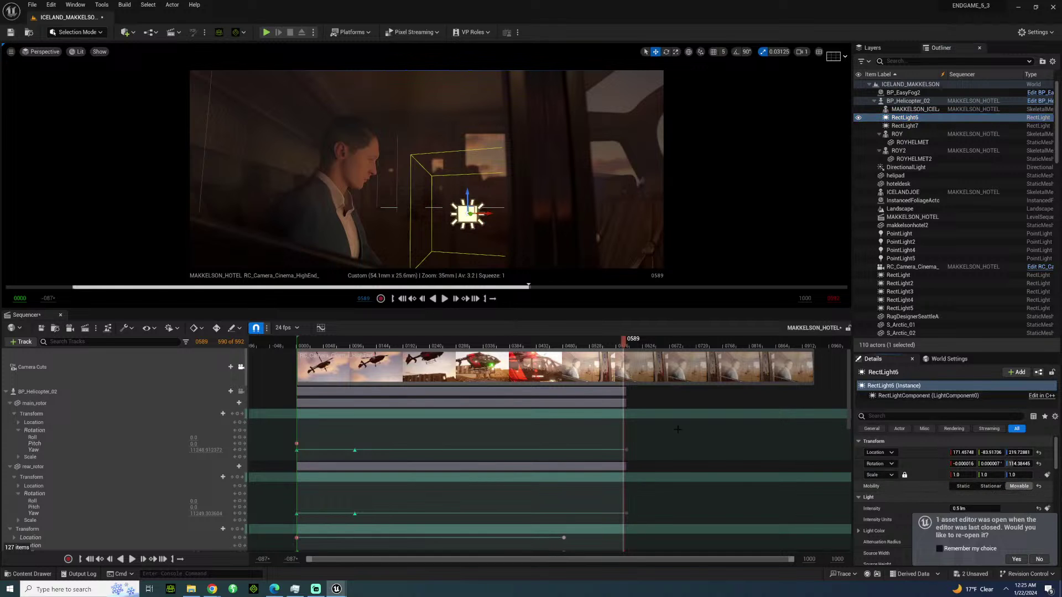
# Replay the sequence up to frame 554 to check the cabin lighting and save all changes.
pyautogui.click(344, 346)
pyautogui.press('space')
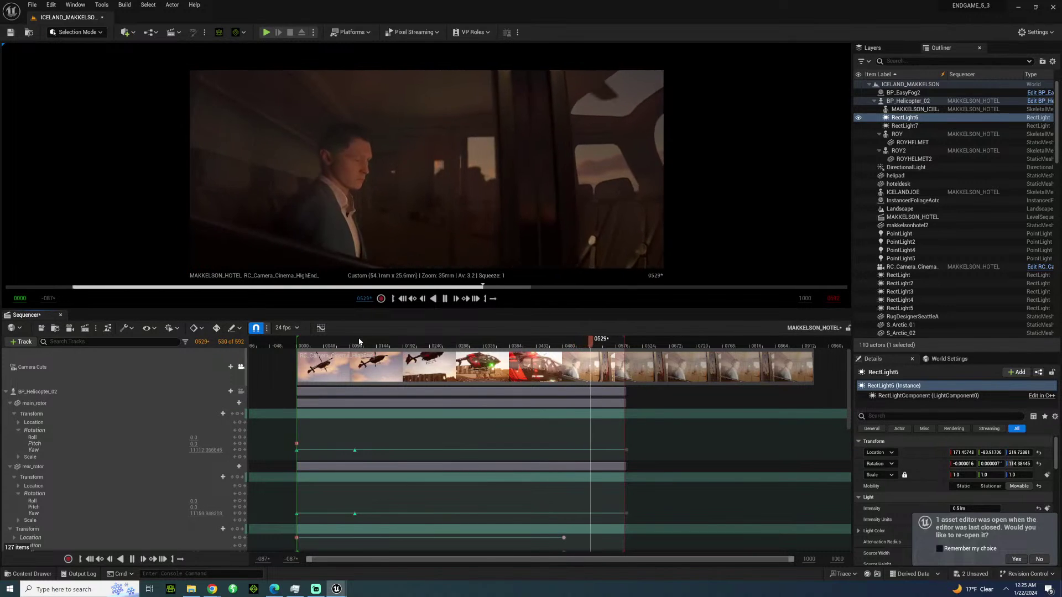
pyautogui.press('space')
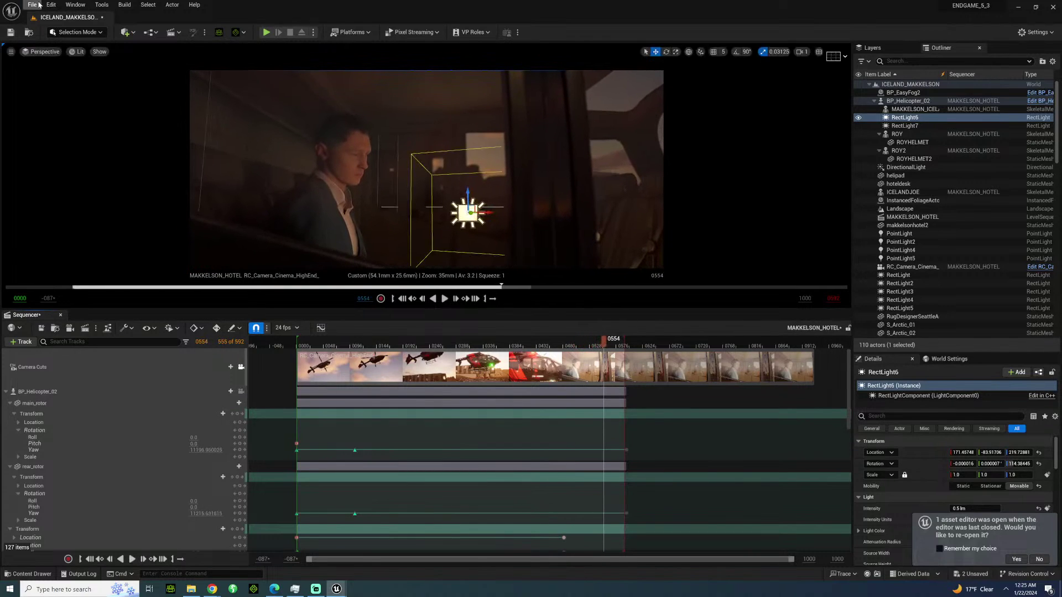
pyautogui.click(38, 5)
pyautogui.click(77, 109)
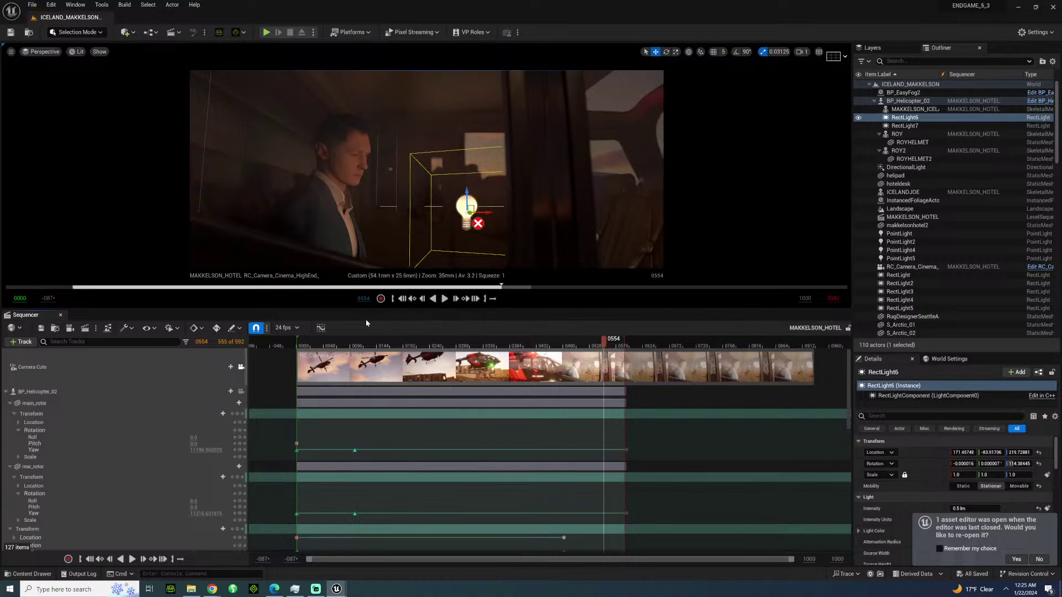
# Play the sequence from near its start to frame 138 to watch the helicopter's flight.
pyautogui.click(315, 344)
pyautogui.press('space')
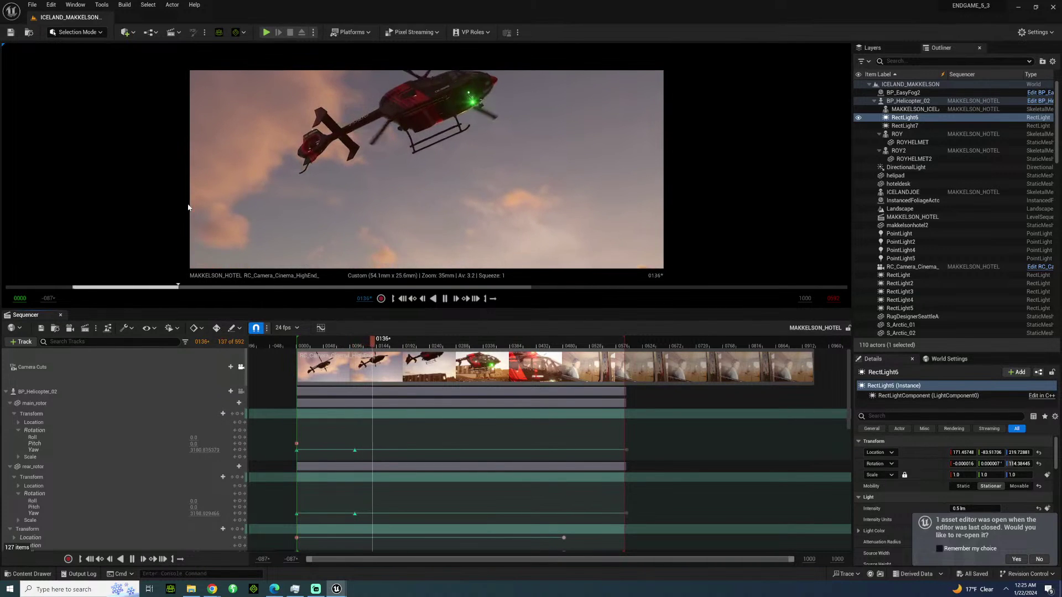
pyautogui.press('space')
# Shift ROY2's animation section earlier to start at frame -34 and play on to frame 152.
pyautogui.scroll(-5, 389, 470)
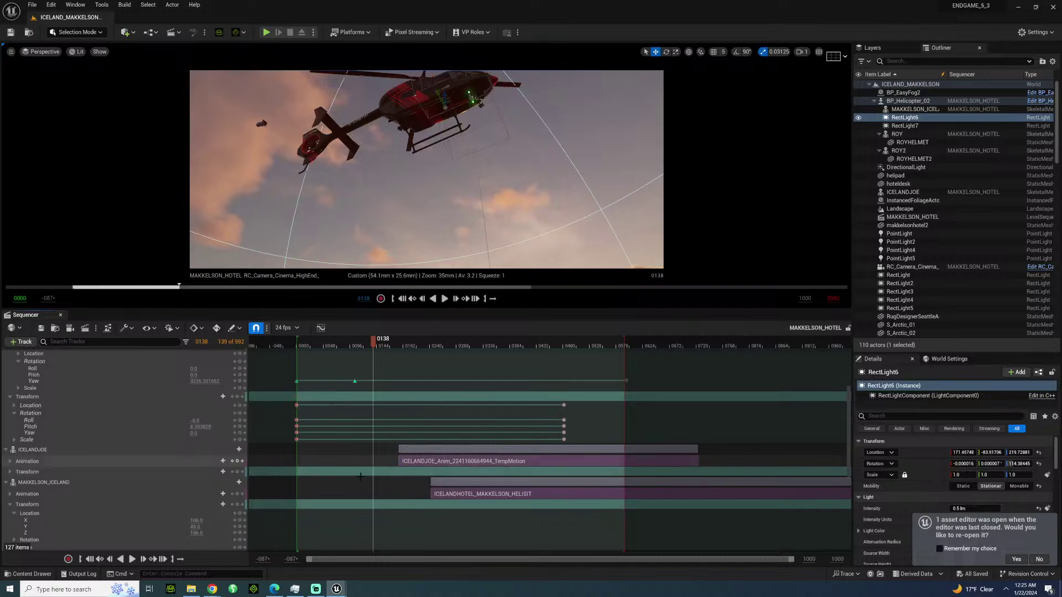
pyautogui.scroll(-6, 389, 470)
pyautogui.scroll(-2, 373, 496)
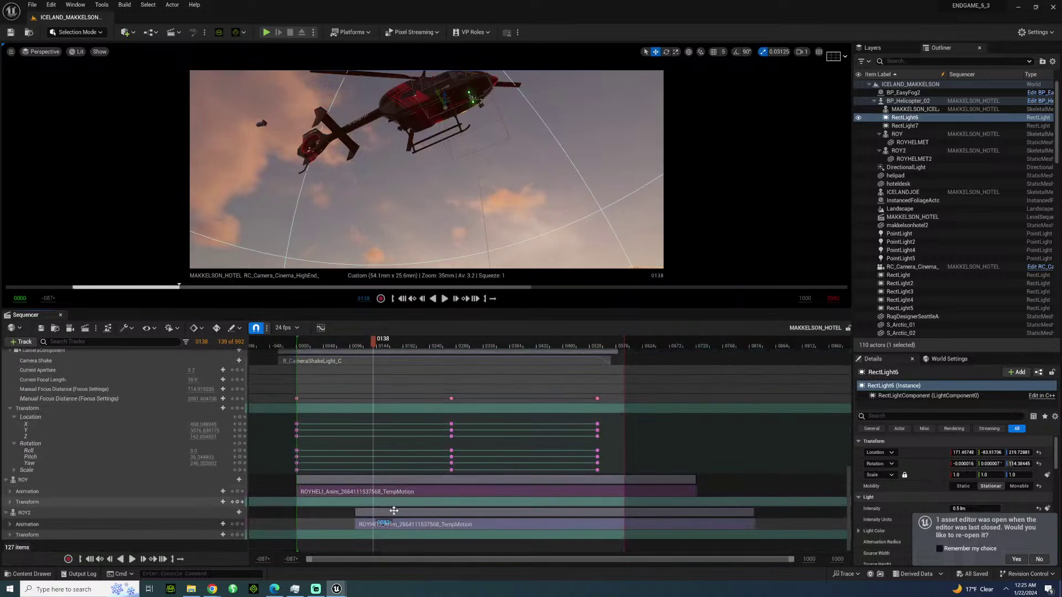
pyautogui.moveTo(414, 527); pyautogui.dragTo(341, 530)
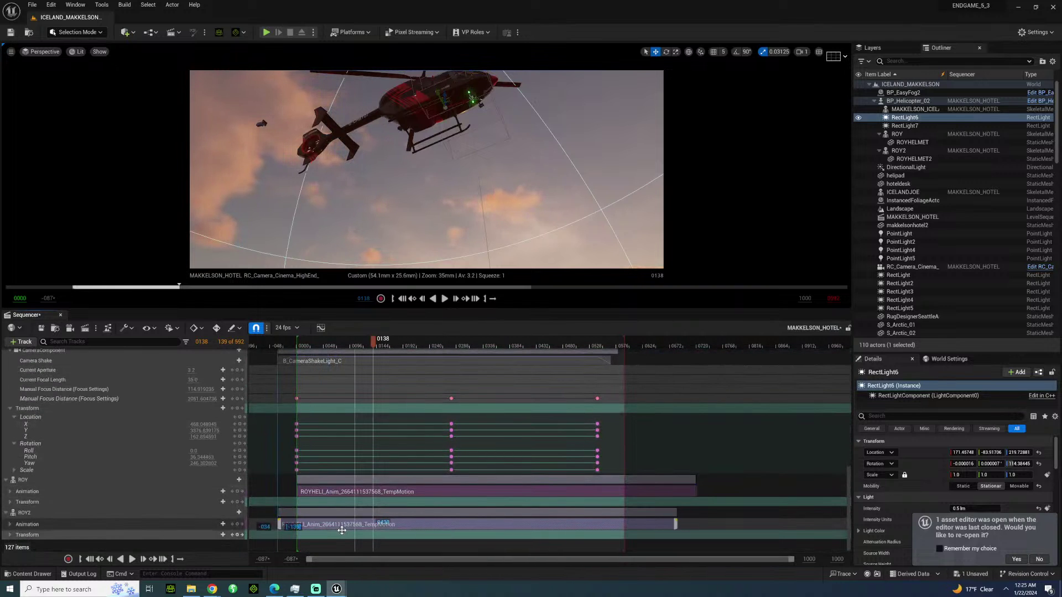
pyautogui.press('space')
pyautogui.press('space')
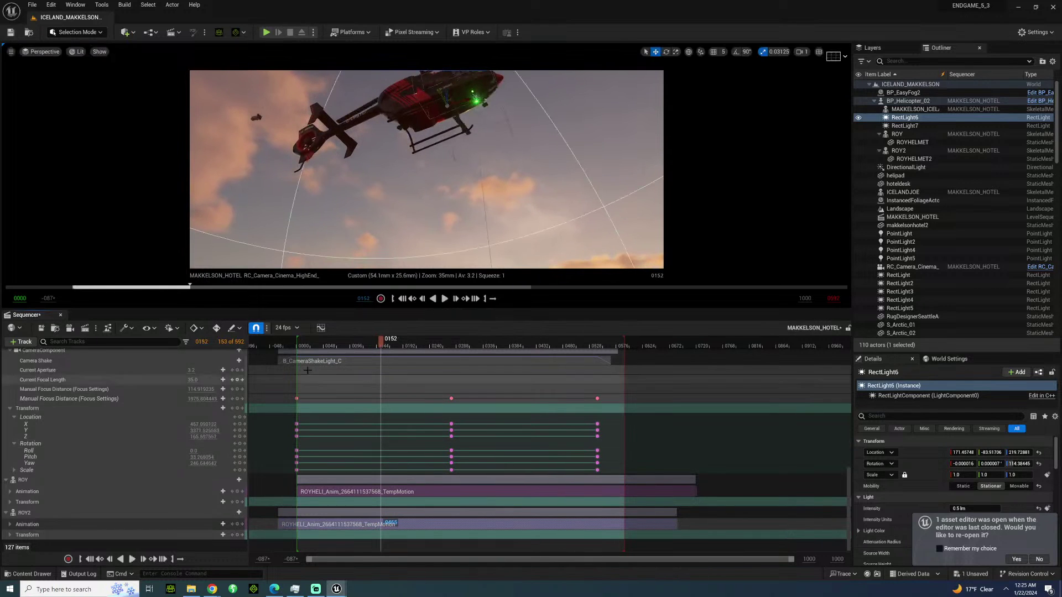
# Play the sequence from near its start to frame 568, and return to frame 188.
pyautogui.click(306, 347)
pyautogui.press('space')
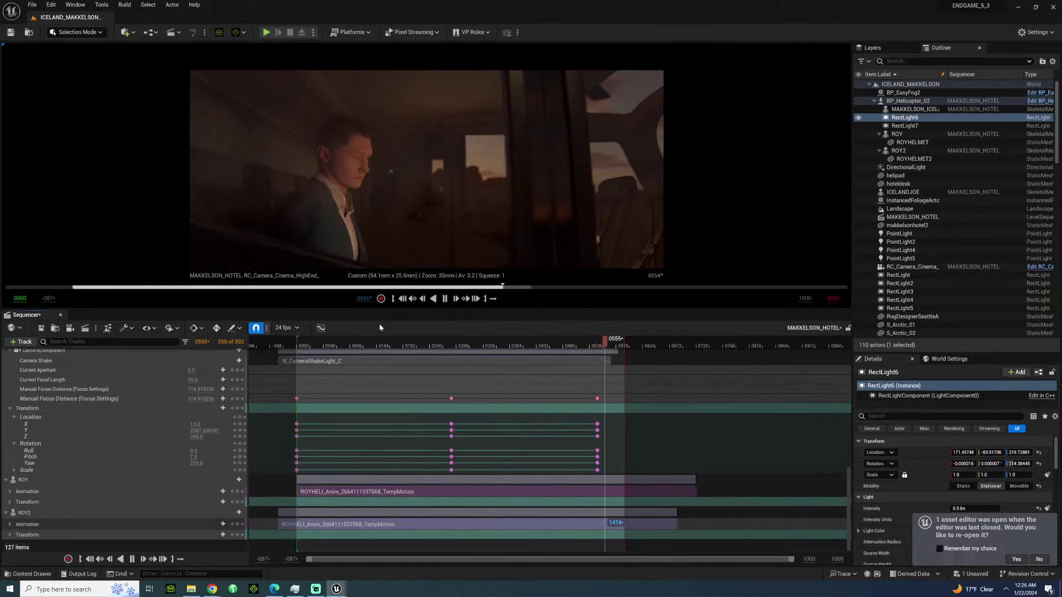
pyautogui.press('space')
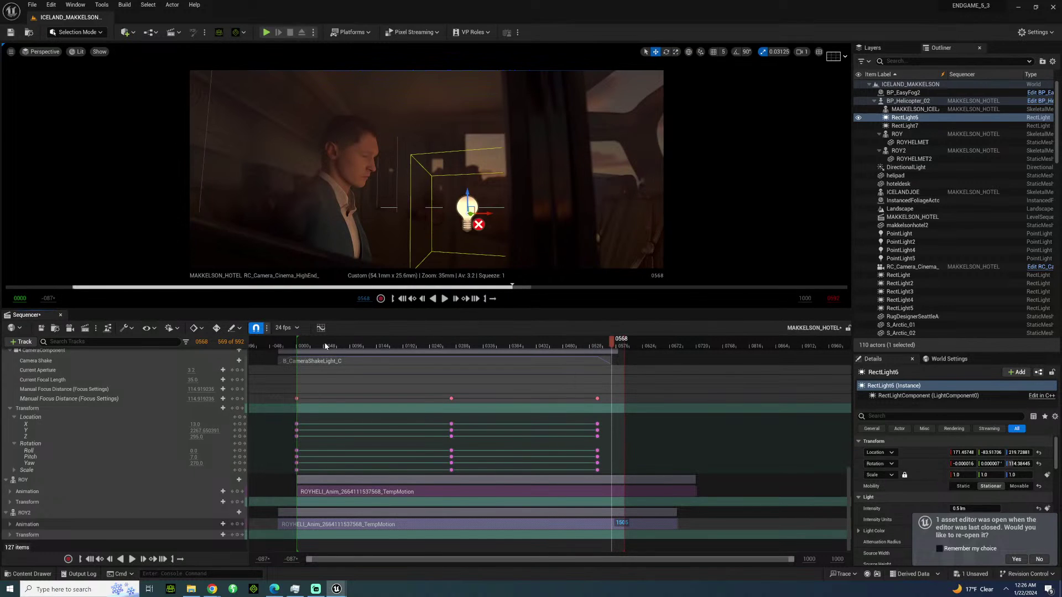
pyautogui.moveTo(325, 345); pyautogui.dragTo(401, 345)
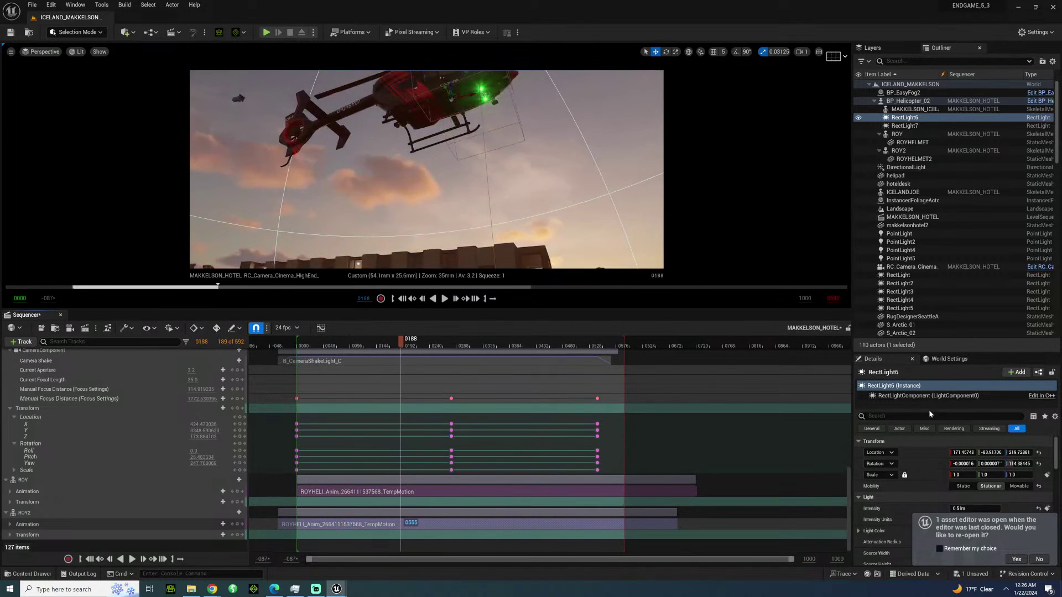
# Set RectLight6's mobility to Movable, check RectLight7's mobility as well, and save all changes.
pyautogui.click(1019, 487)
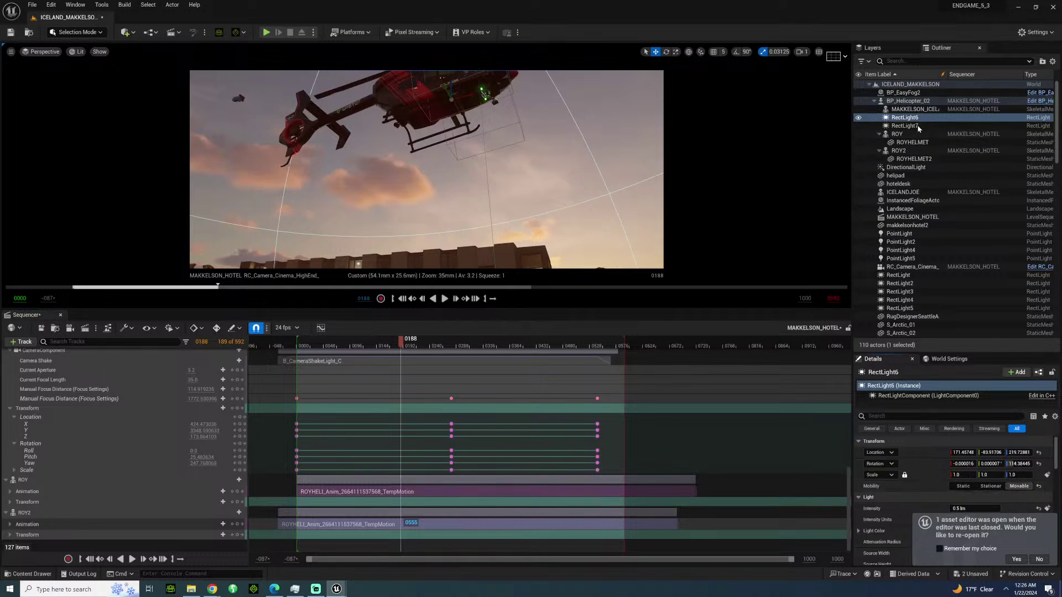
pyautogui.click(907, 126)
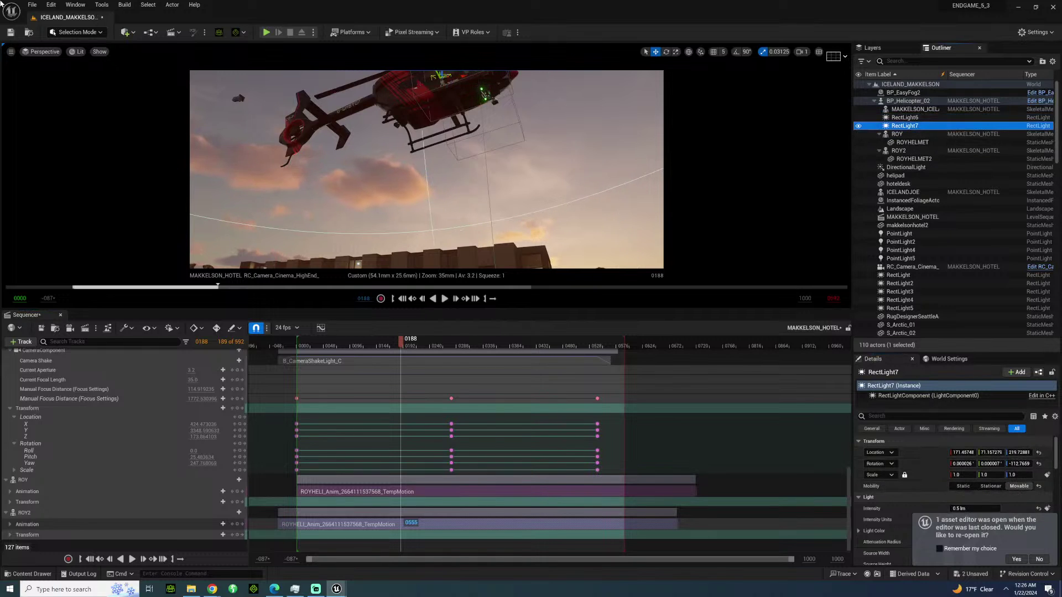
pyautogui.click(30, 4)
pyautogui.click(72, 114)
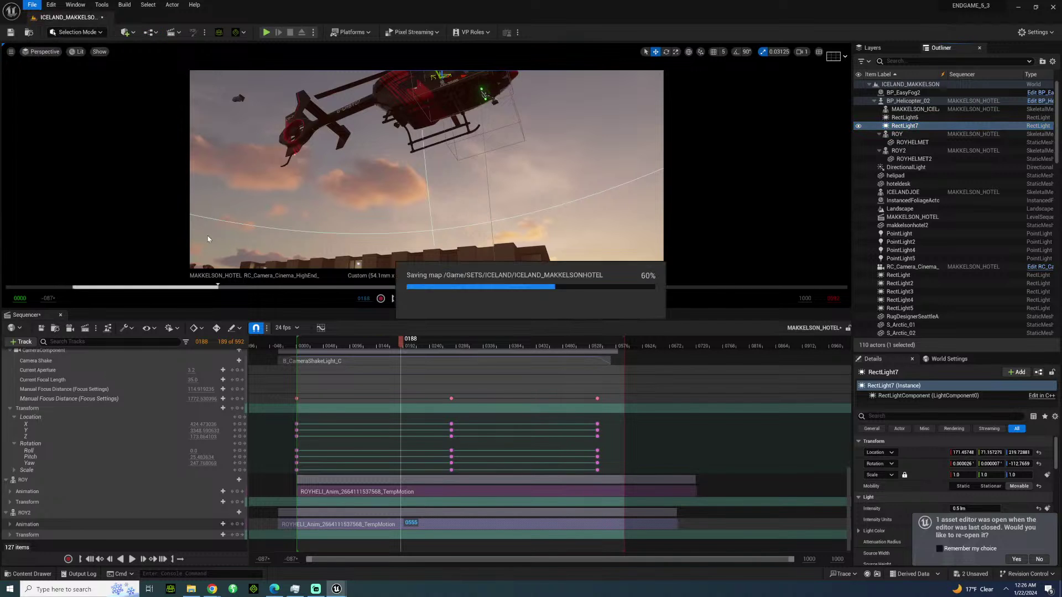
# Queue the MAKKELSON_HOTEL sequence for rendering with the ENDGAME_PRESET configuration and open its output settings.
pyautogui.click(84, 328)
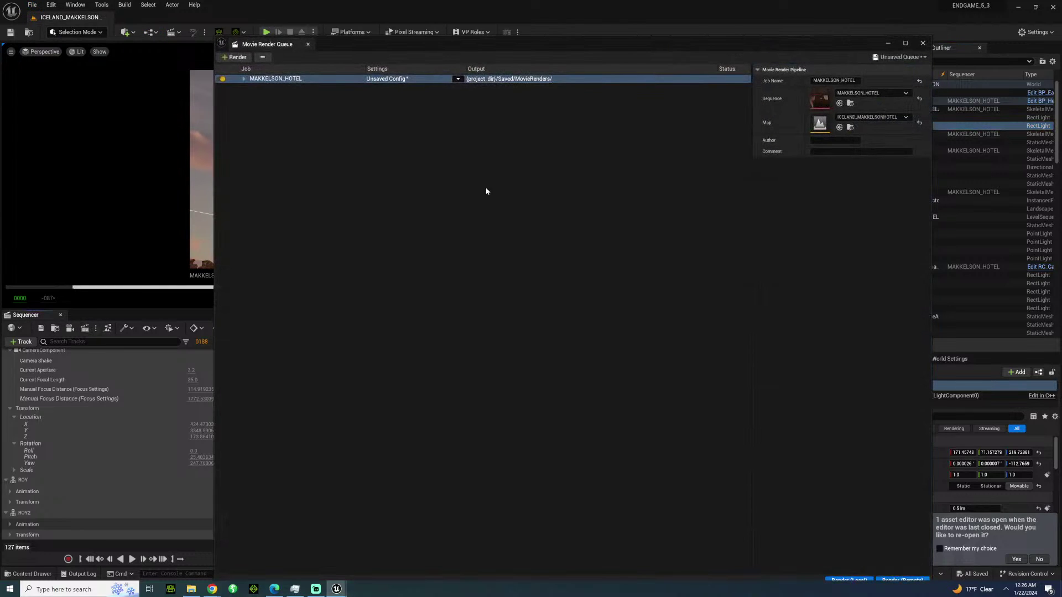
pyautogui.click(458, 79)
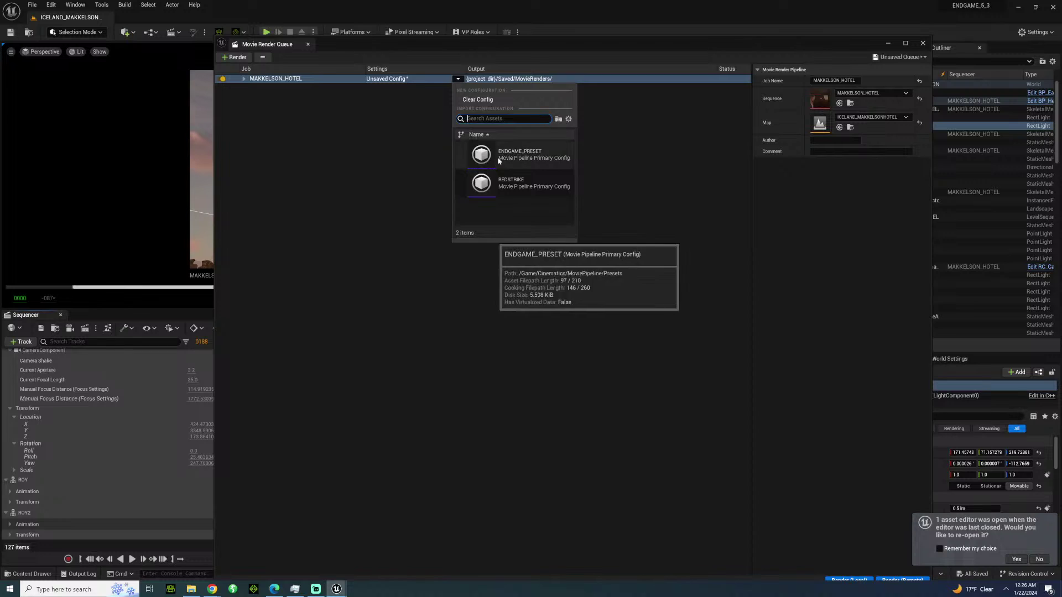
pyautogui.click(390, 78)
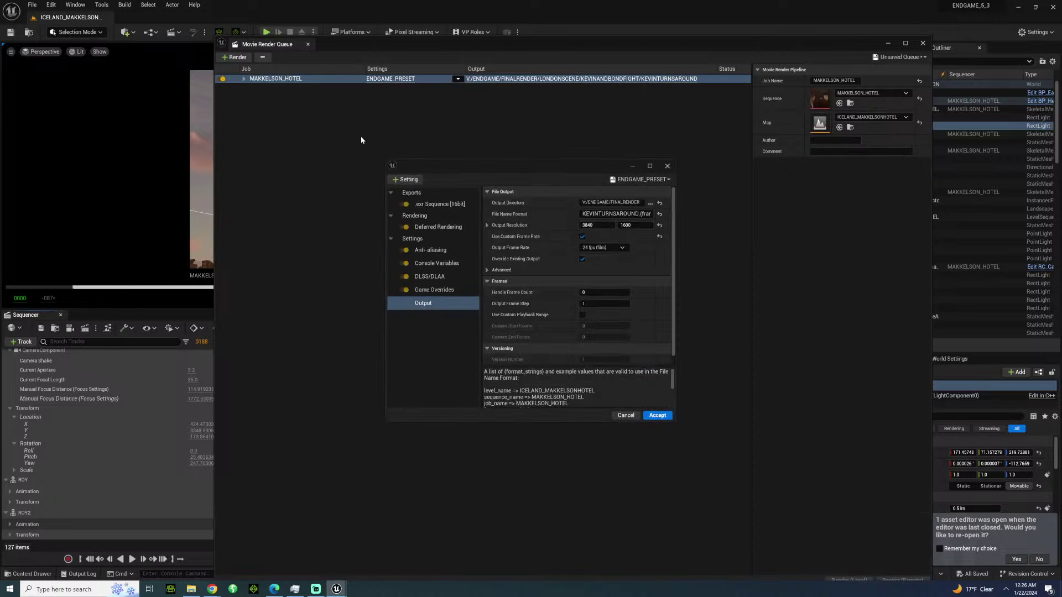
# Set the render's output directory to a new folder named HELICOPTERLANDS inside FINALRENDER/ICELAND.
pyautogui.click(650, 204)
pyautogui.click(498, 177)
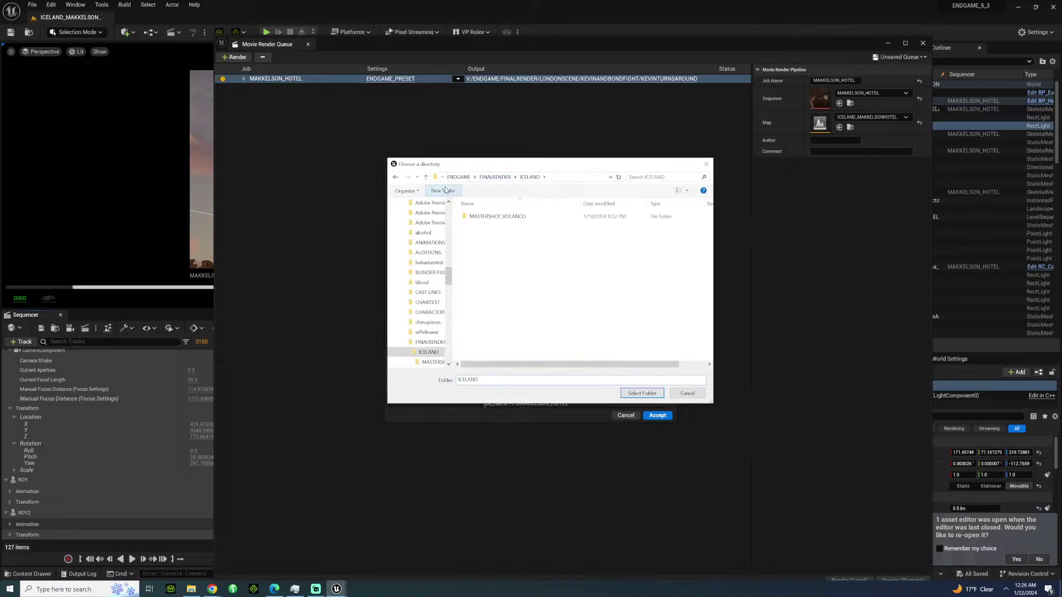
pyautogui.click(446, 190)
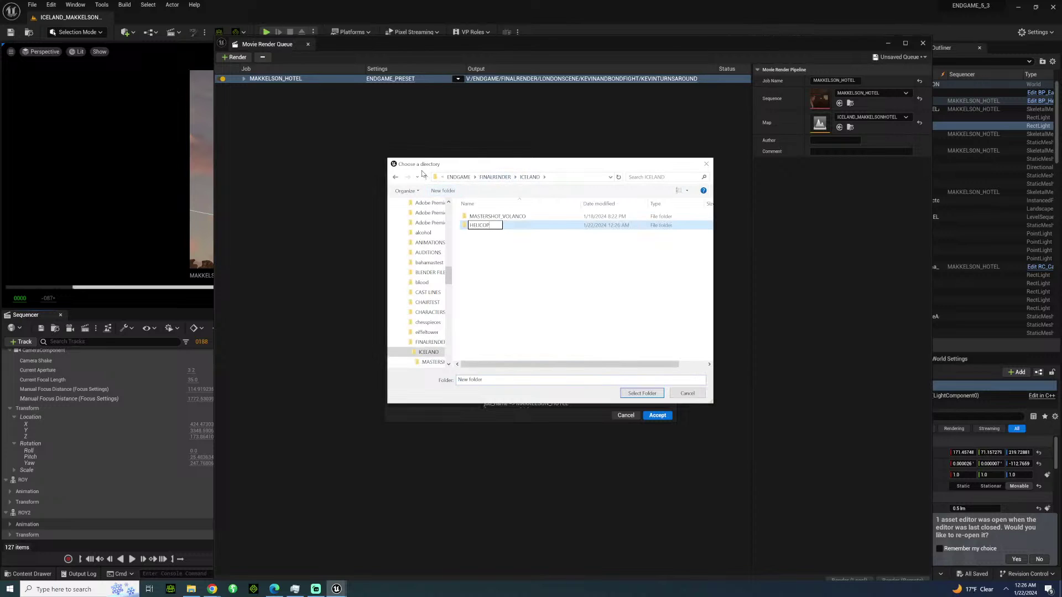
pyautogui.press('Return')
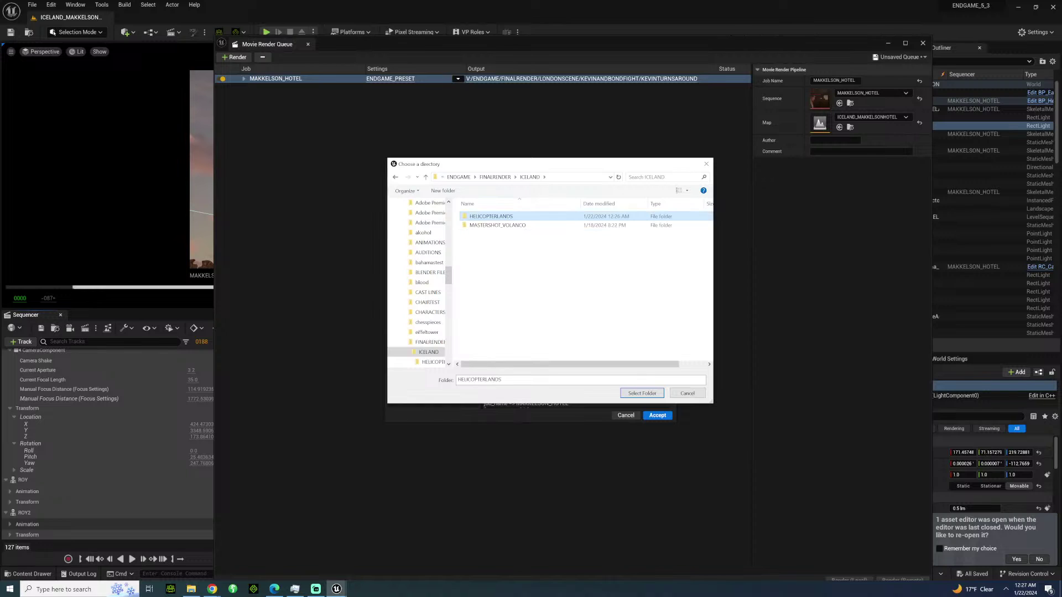
pyautogui.click(642, 393)
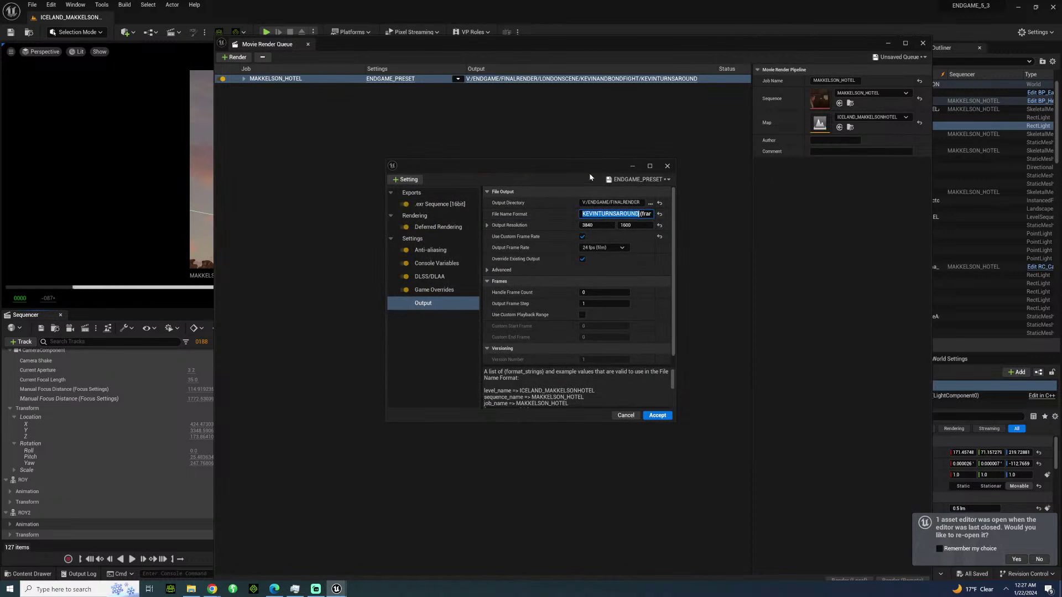
# Replace KEVINTURNSAROUND in the file name format with a name ending in HELICOPTERLANDS, accept the settings, and decline re-opening the asset editor.
pyautogui.write('ICOPTERLANDS')
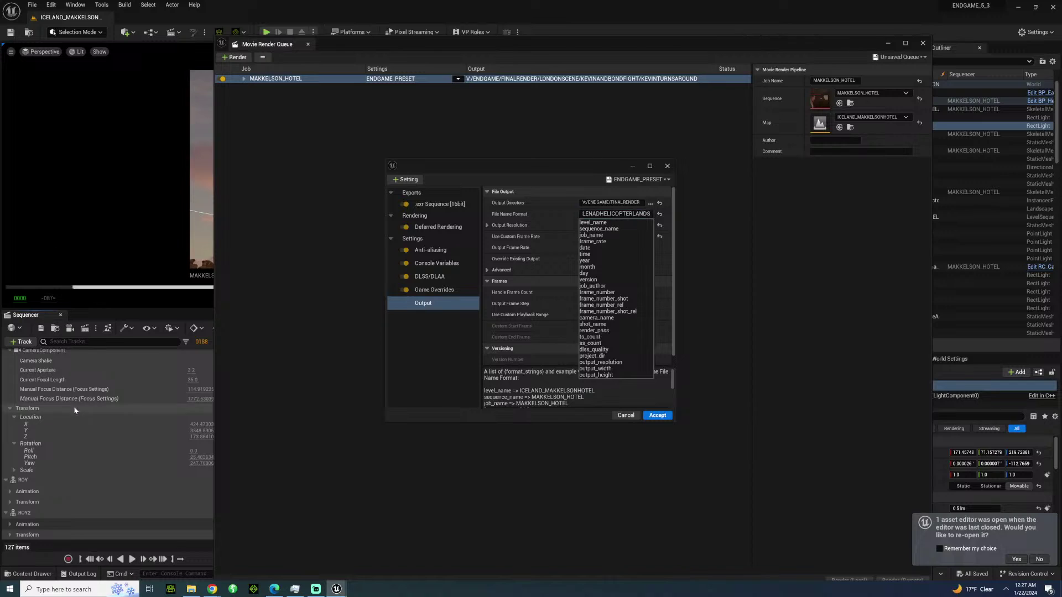
pyautogui.click(656, 416)
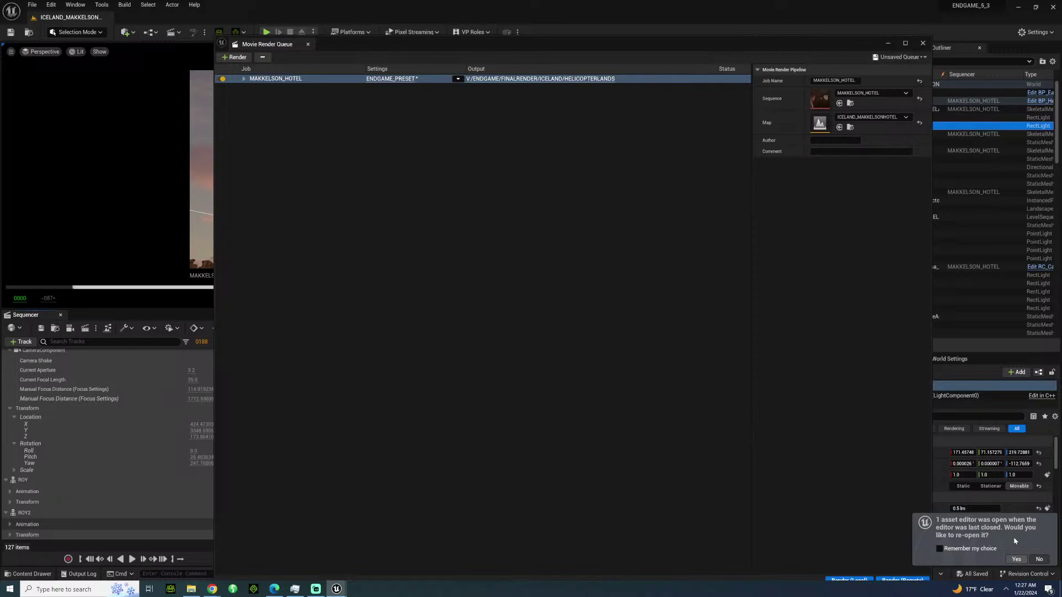
pyautogui.click(1040, 559)
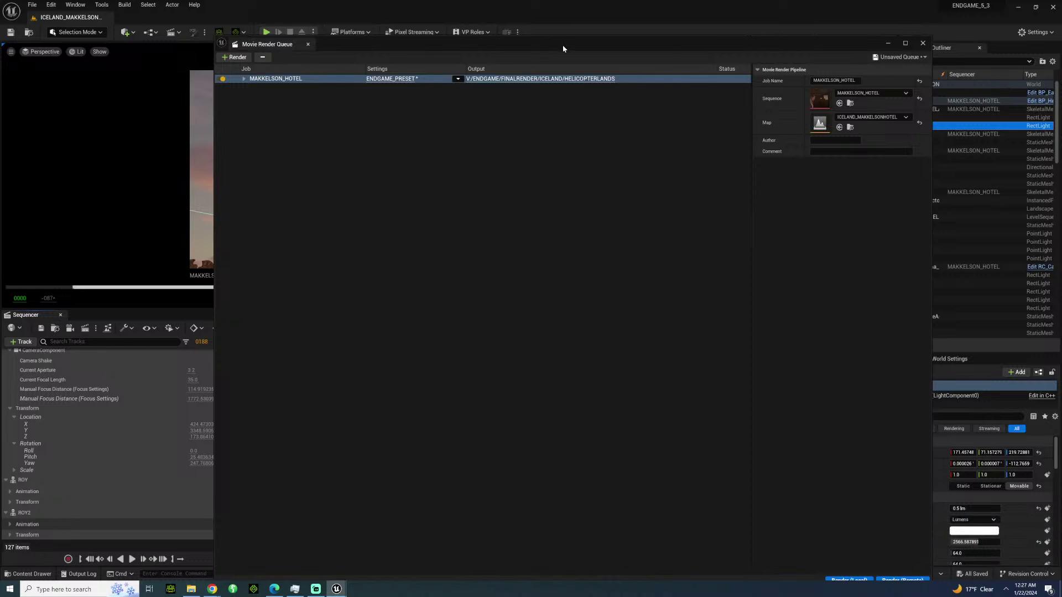
# Save all changes and render the queued MAKKELSON_HOTEL job locally.
pyautogui.moveTo(562, 45); pyautogui.dragTo(494, 36)
pyautogui.click(33, 6)
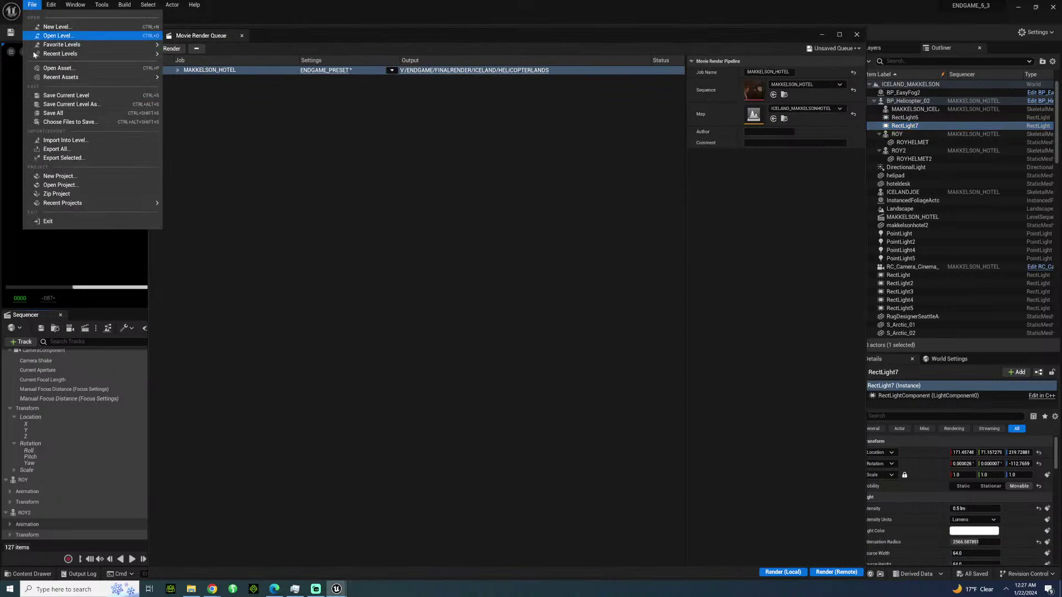
pyautogui.click(48, 114)
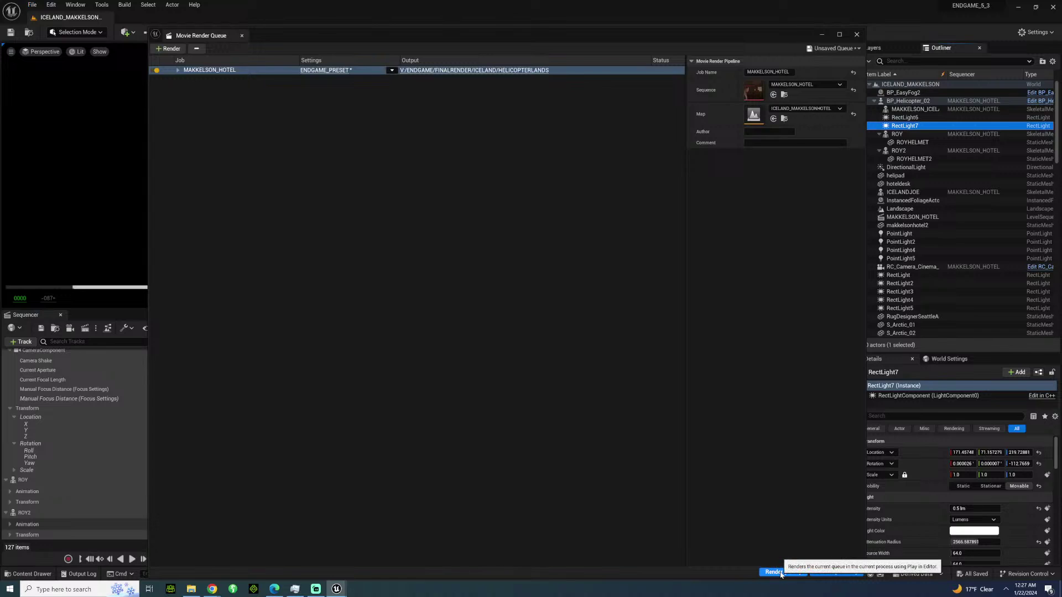
pyautogui.click(773, 572)
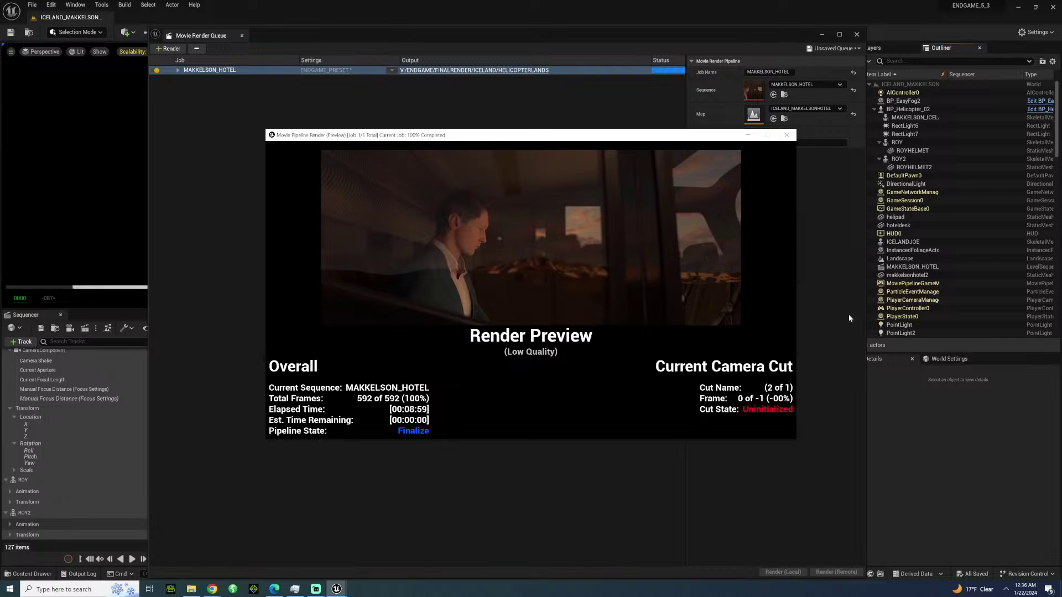
# Close the Movie Render Queue and scrub the sequence to frame 360.
pyautogui.click(857, 34)
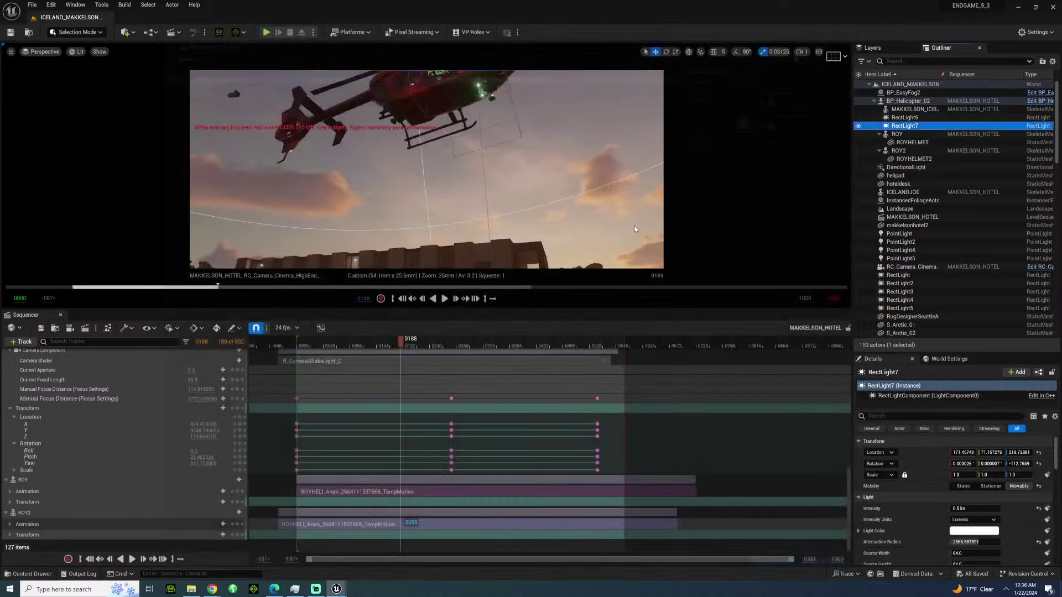
pyautogui.moveTo(324, 345); pyautogui.dragTo(521, 345)
pyautogui.moveTo(416, 346); pyautogui.dragTo(494, 350)
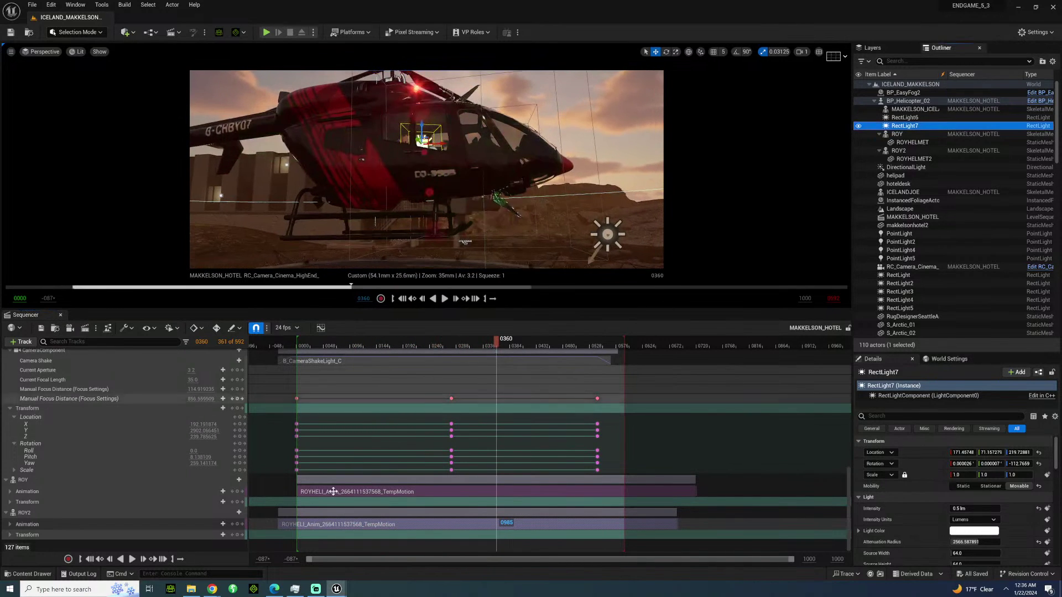
# Launch Premiere Pro and create a new project named Untitled in the SKYGIRL THE PRELUDE location.
pyautogui.click(10, 589)
pyautogui.scroll(-1, 49, 513)
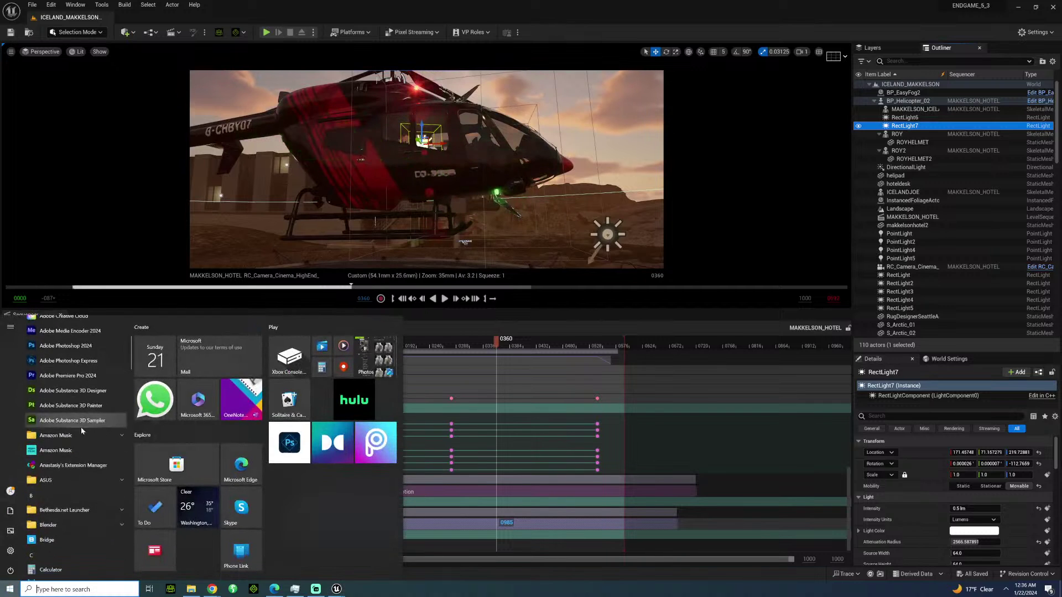
pyautogui.press('Escape')
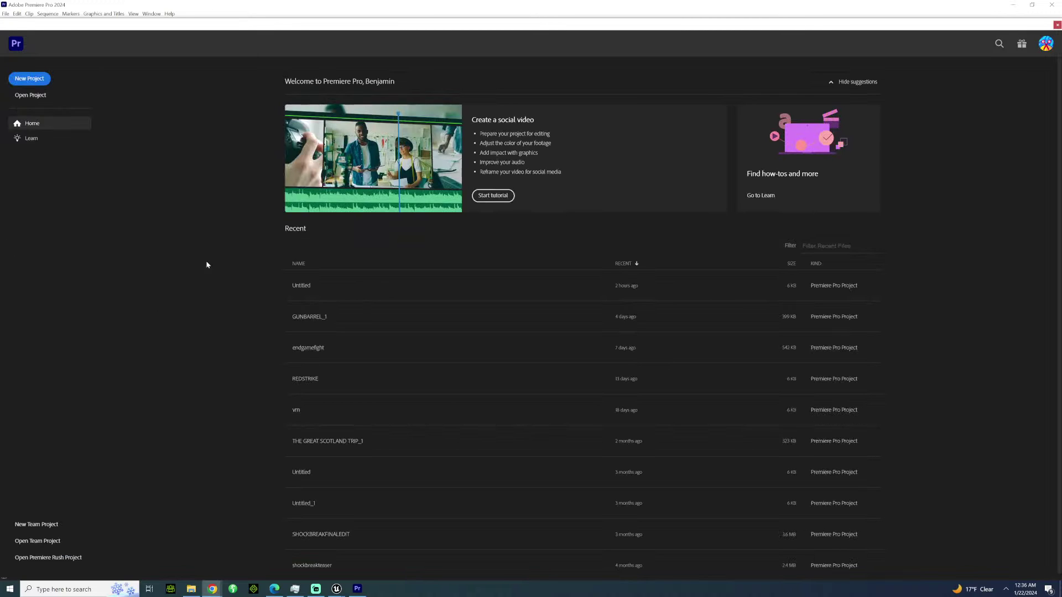
pyautogui.click(36, 79)
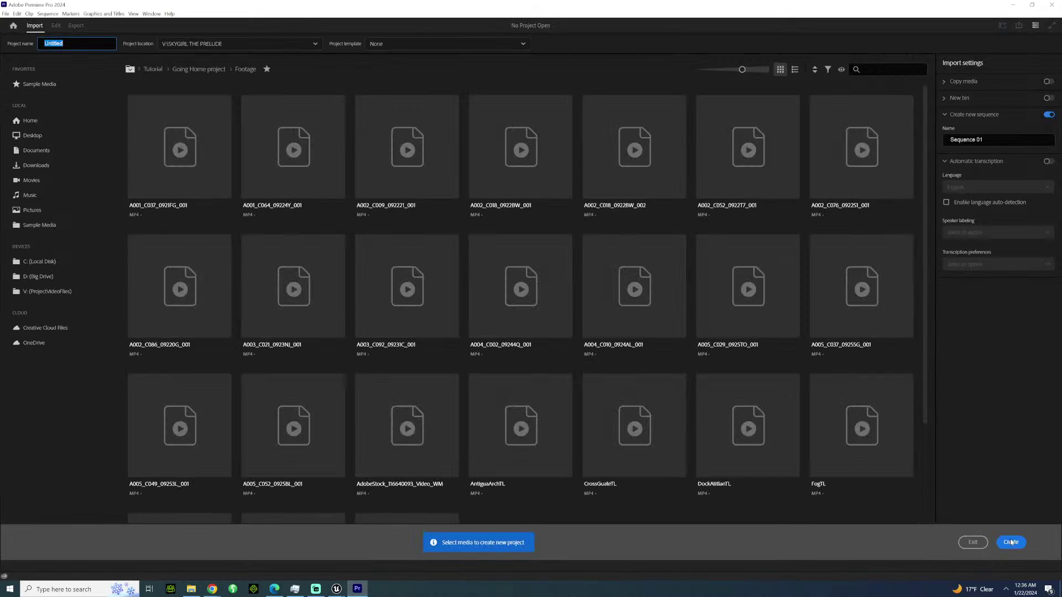
pyautogui.click(1010, 543)
pyautogui.click(572, 307)
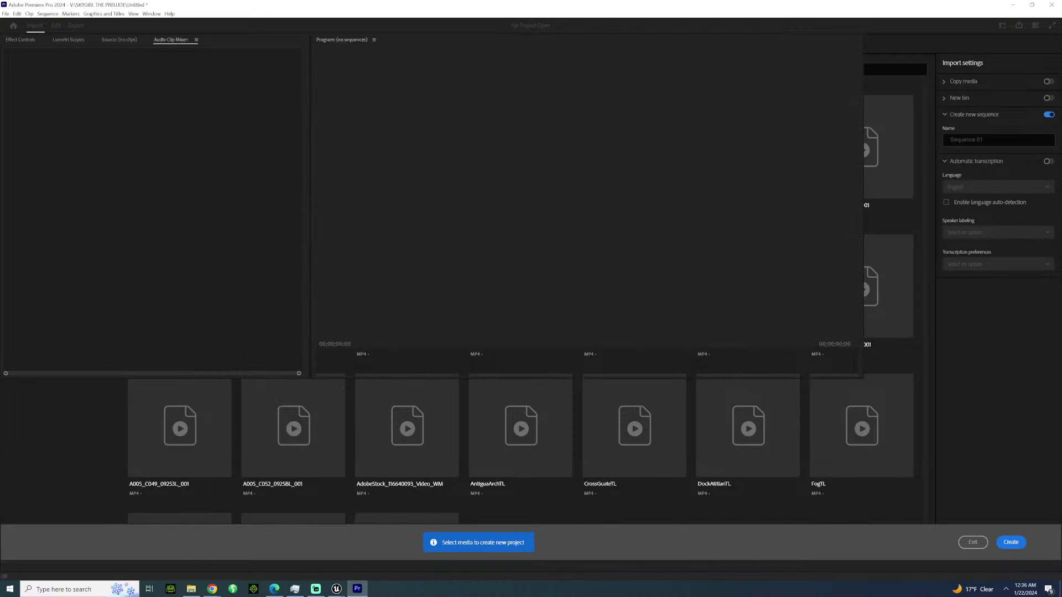
# Switch back to Unreal Editor, save all changes, and close the editor.
pyautogui.moveTo(336, 588)
pyautogui.click(301, 547)
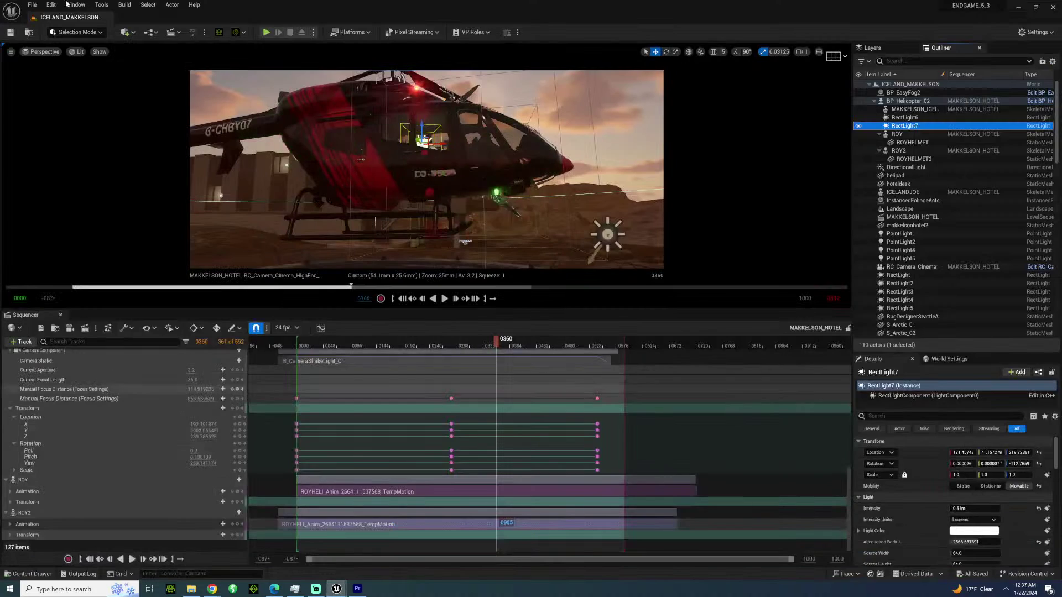
pyautogui.click(36, 5)
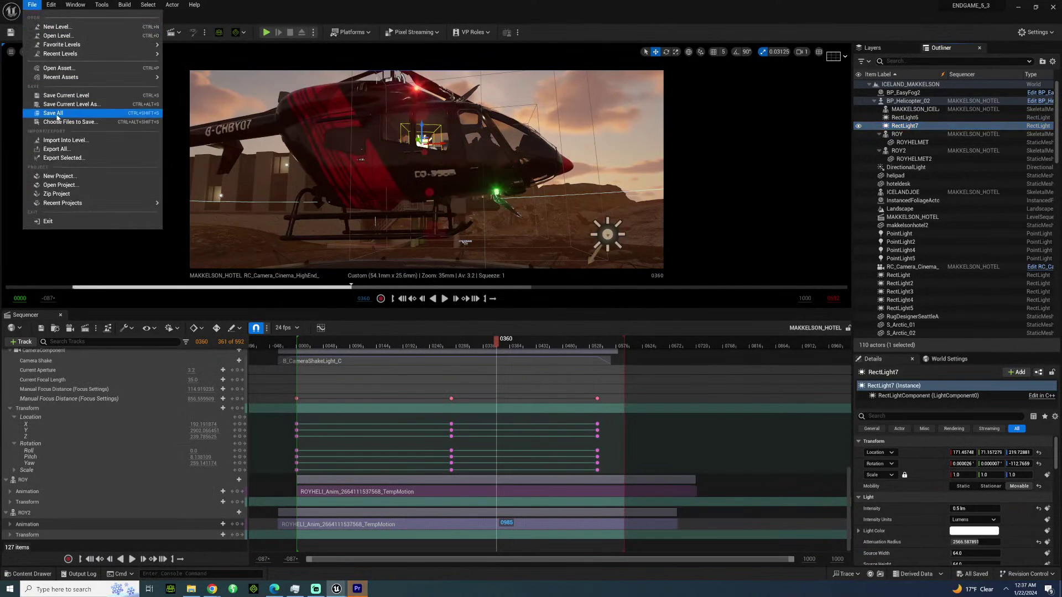
pyautogui.click(54, 113)
pyautogui.click(1051, 4)
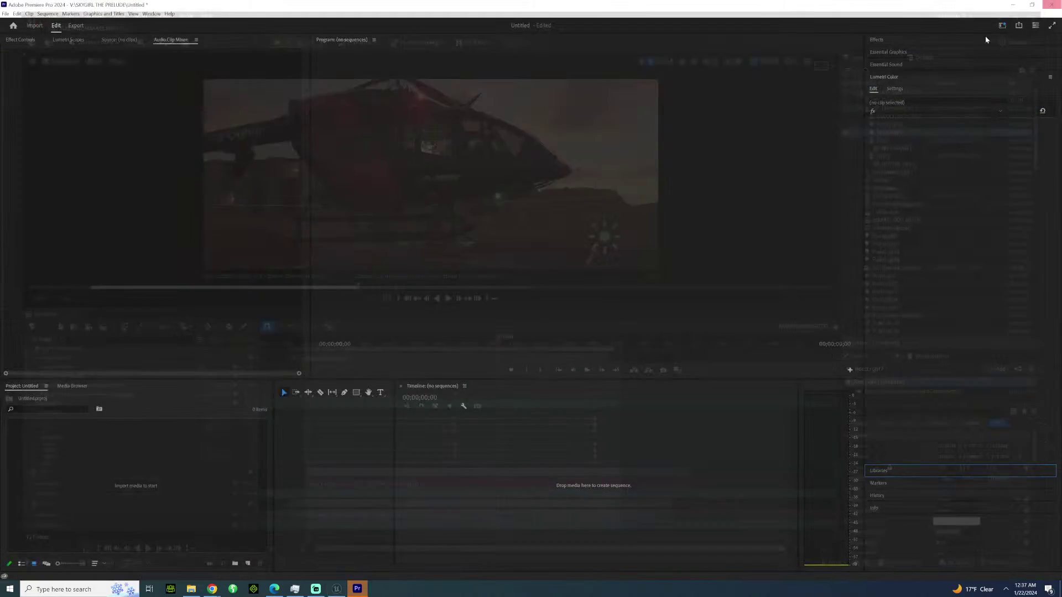
# Import the ICELAND_MASTERSHOTVOLCANO frames from the MASTERSHOT_VOLANCO folder into the Premiere Pro project as an image sequence.
pyautogui.click(63, 496)
pyautogui.rightClick(63, 496)
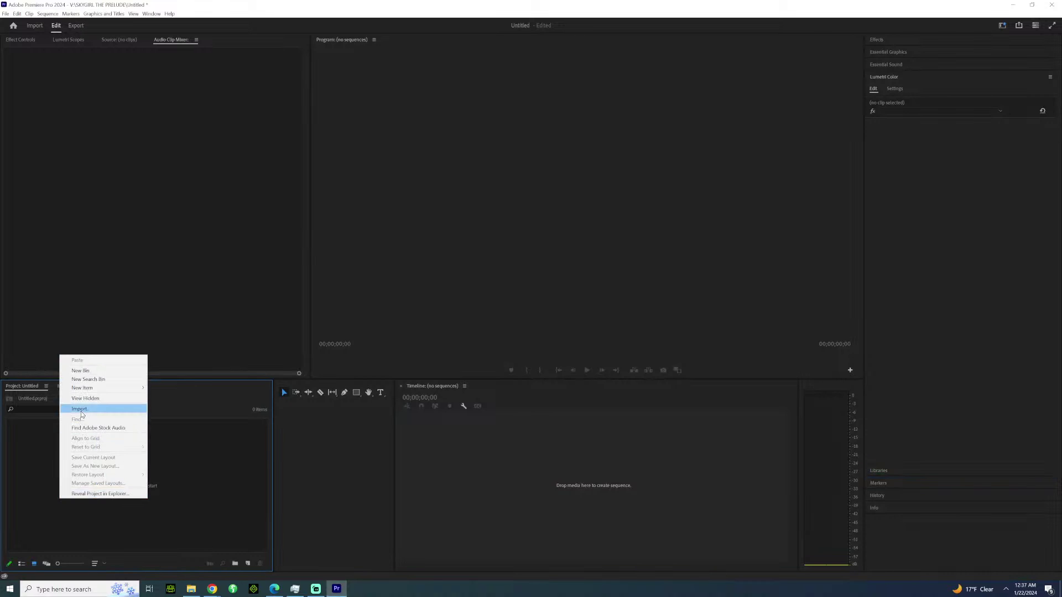
pyautogui.click(91, 408)
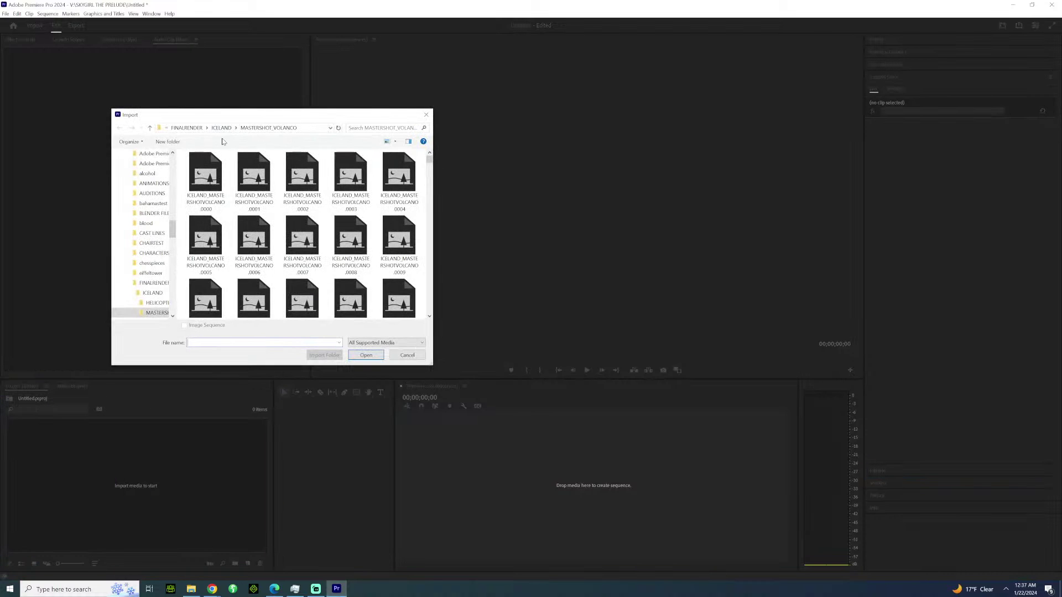
pyautogui.click(206, 177)
pyautogui.click(365, 355)
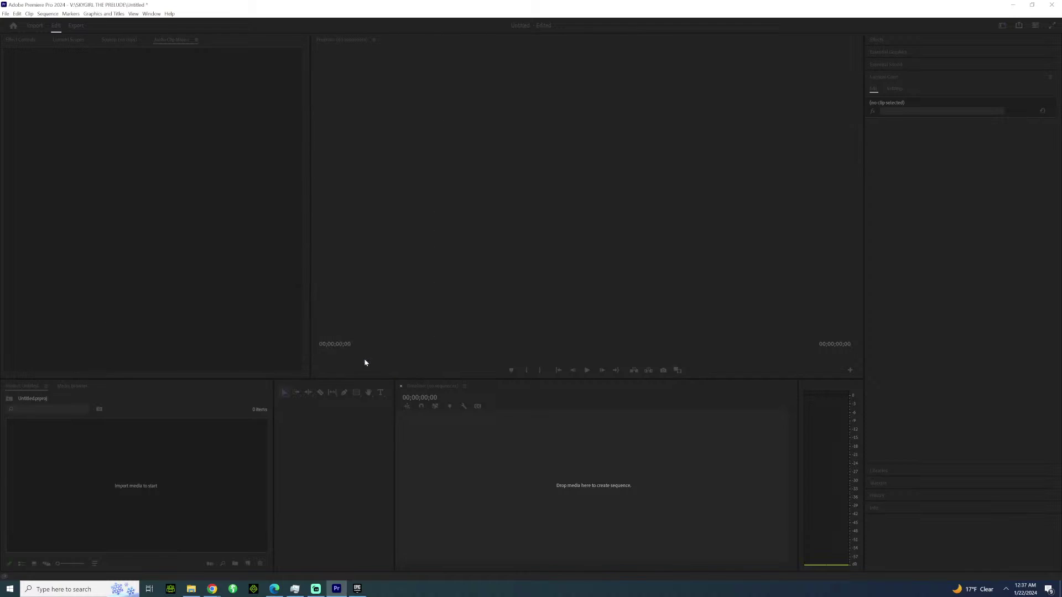
# Interpret the volcano clip's footage with an assumed frame rate and create a sequence from it in the timeline.
pyautogui.rightClick(51, 437)
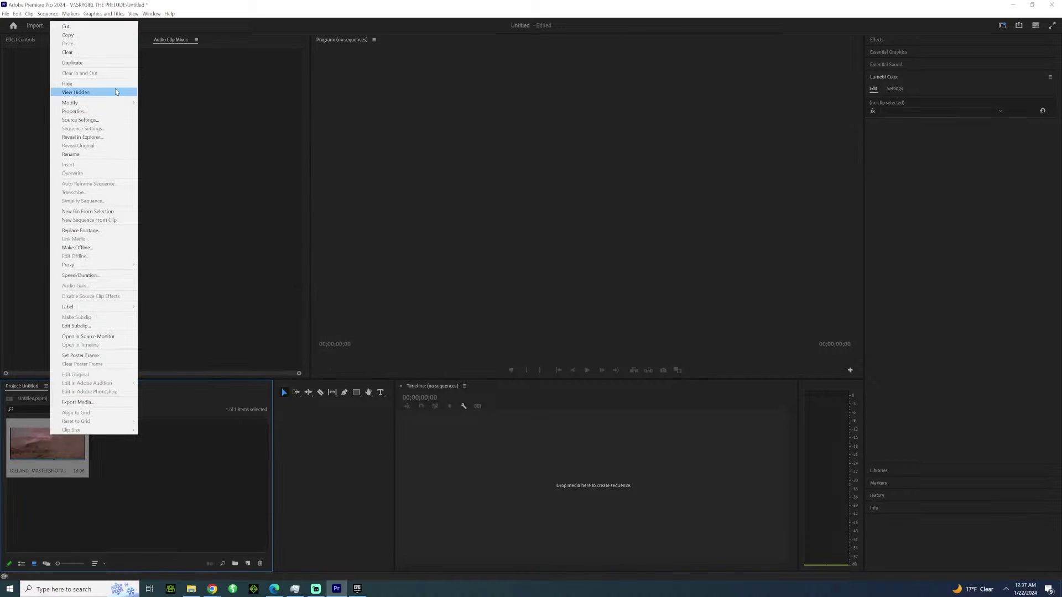
pyautogui.moveTo(103, 103)
pyautogui.click(169, 119)
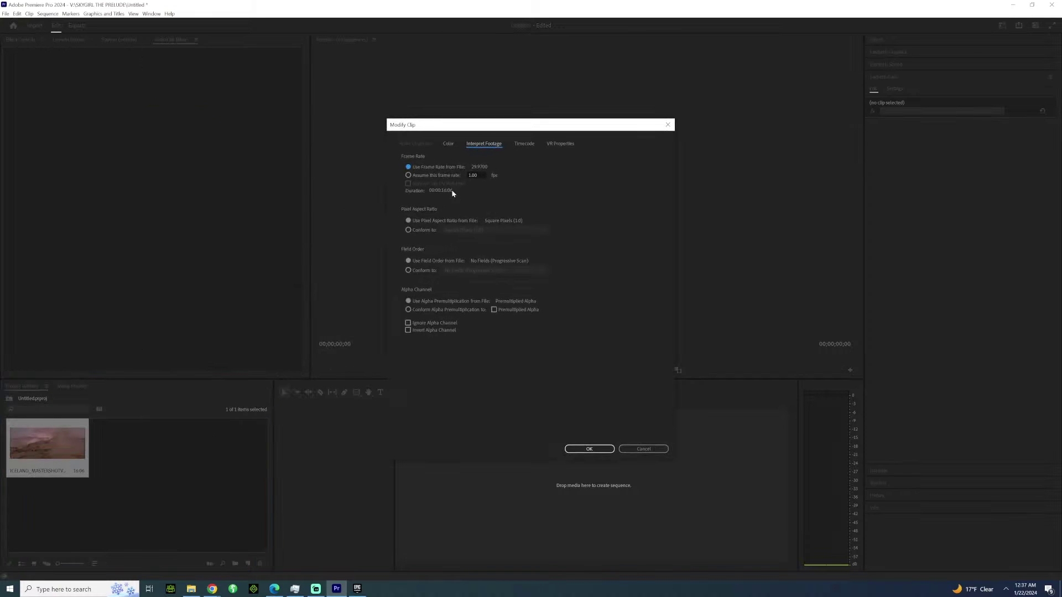
pyautogui.click(441, 176)
pyautogui.press('Return')
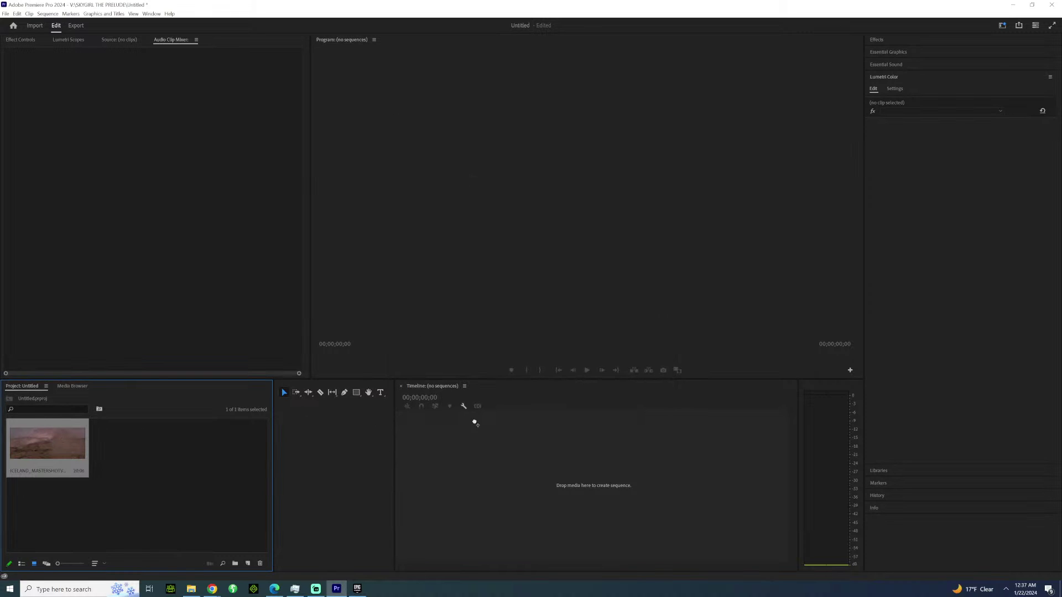
pyautogui.moveTo(475, 423); pyautogui.dragTo(483, 441)
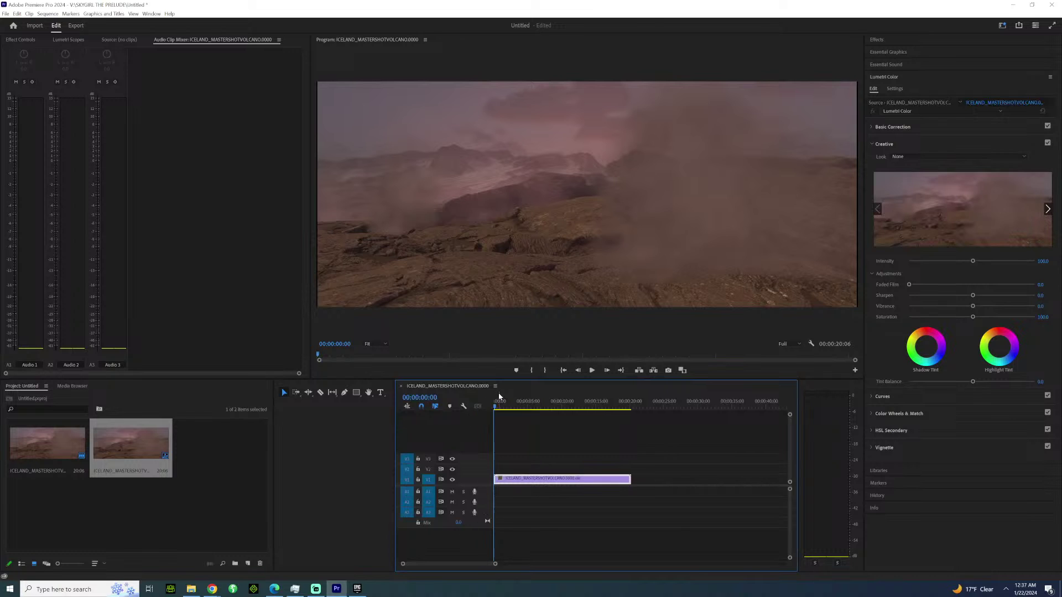
# Trim both ends of the volcano clip to about 8.5 seconds and place it at the start of the sequence.
pyautogui.moveTo(499, 401); pyautogui.dragTo(532, 409)
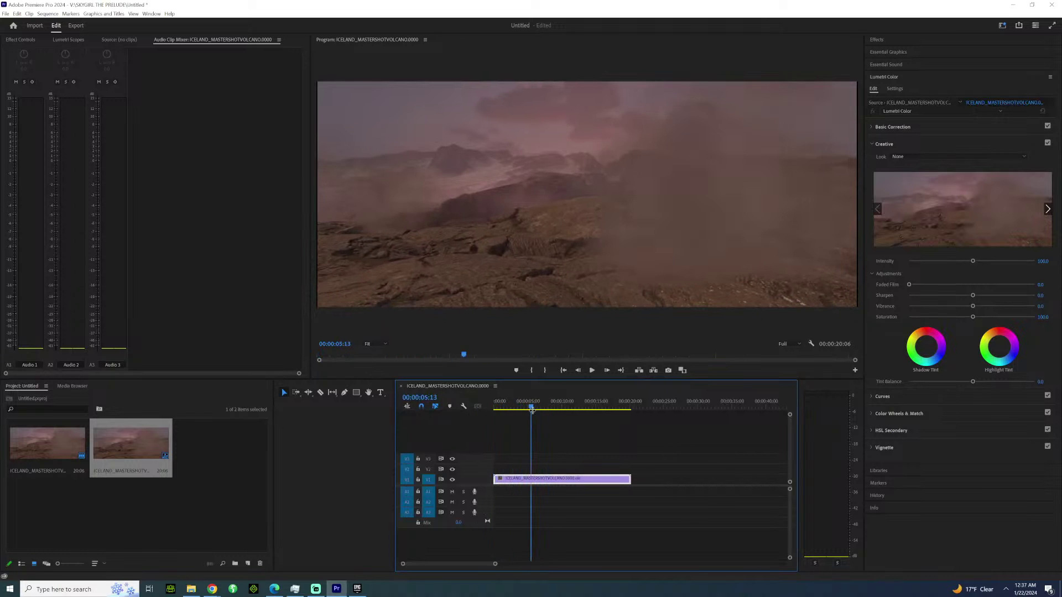
pyautogui.moveTo(495, 479); pyautogui.dragTo(532, 479)
pyautogui.press('space')
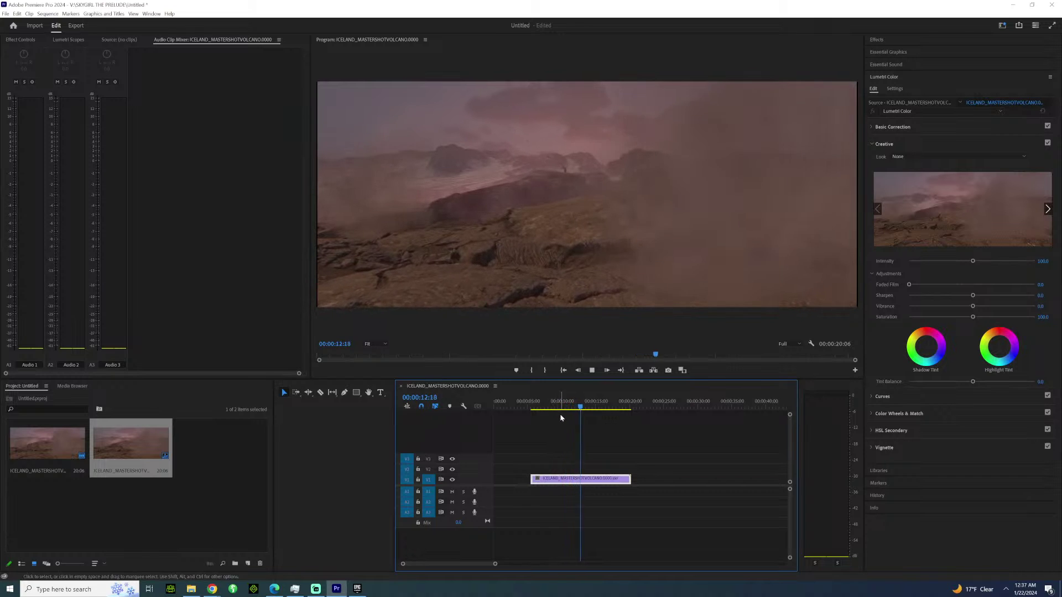
pyautogui.press('space')
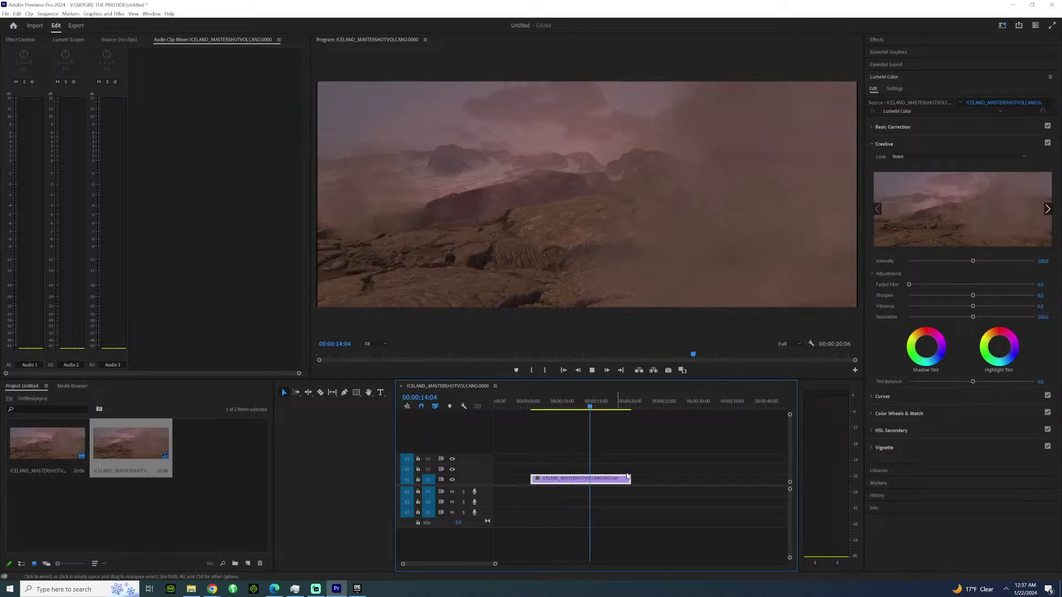
pyautogui.moveTo(627, 481); pyautogui.dragTo(542, 480)
pyautogui.click(500, 416)
pyautogui.moveTo(518, 403); pyautogui.dragTo(585, 403)
# Import the frames from the ICELAND HELICOPTERLANDS folder into the project as an image sequence.
pyautogui.rightClick(246, 436)
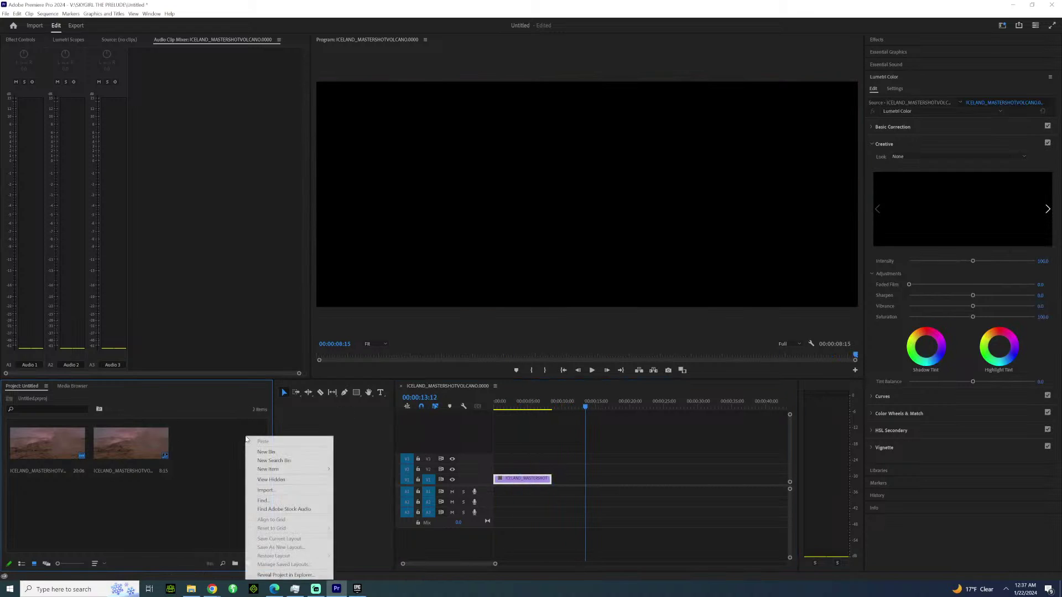
pyautogui.click(265, 490)
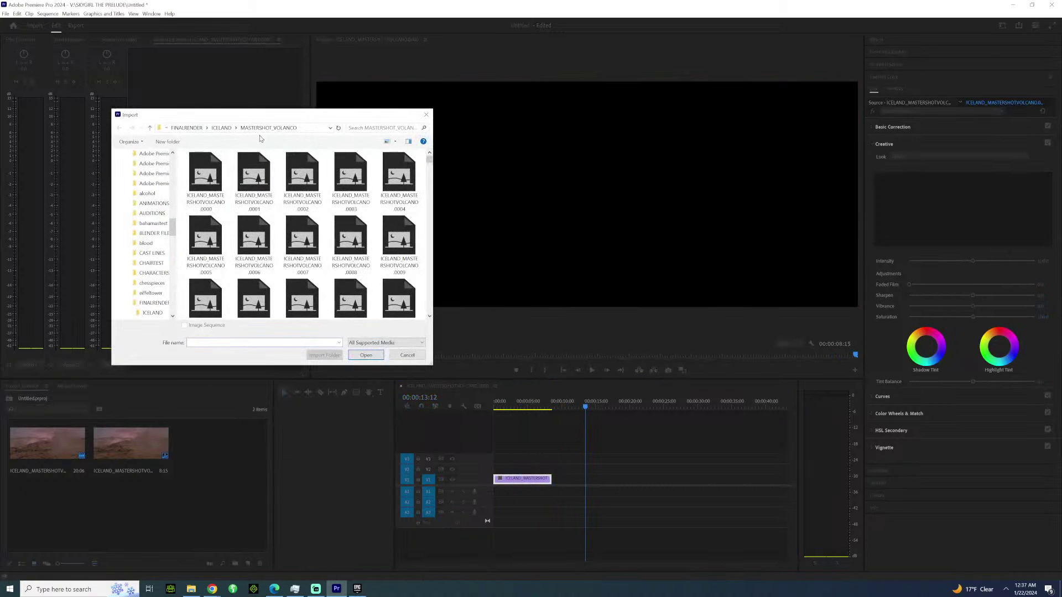
pyautogui.click(222, 127)
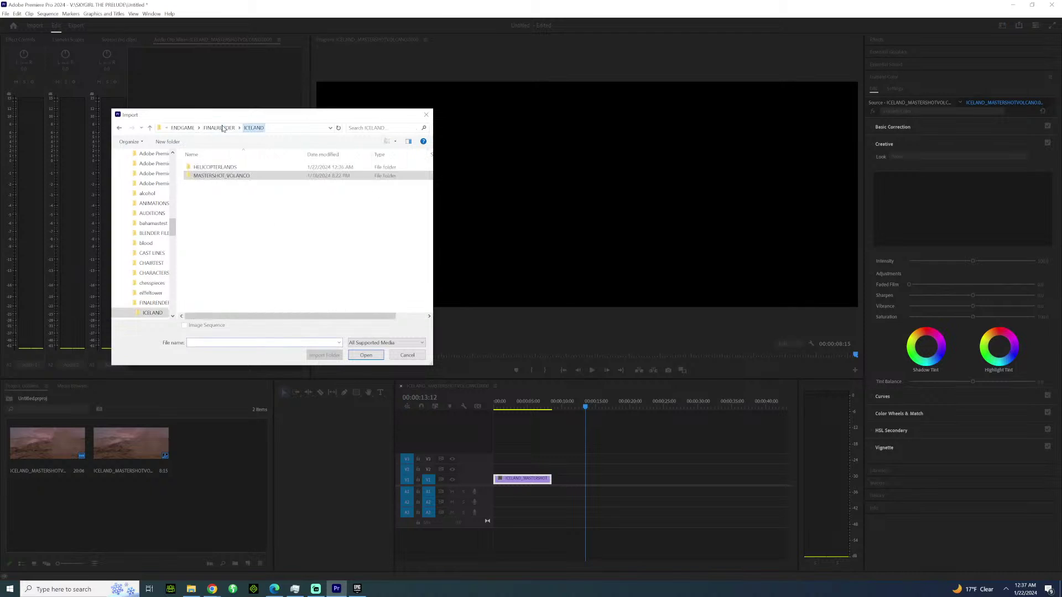
pyautogui.doubleClick(215, 169)
pyautogui.click(212, 176)
pyautogui.click(365, 355)
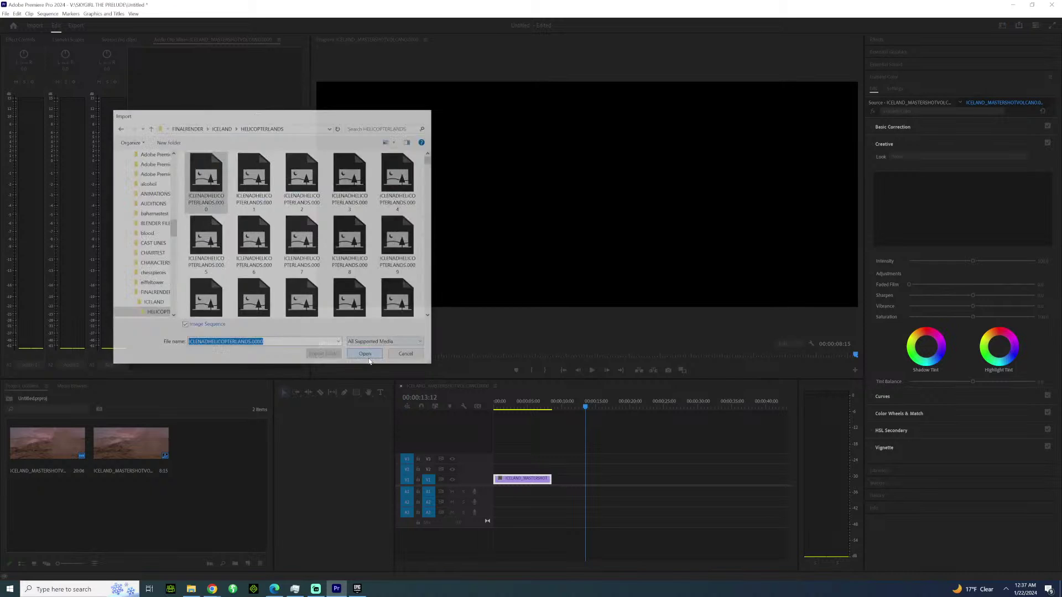
# Interpret the imported helicopter landing footage with an assumed frame rate of 24 fps.
pyautogui.rightClick(205, 441)
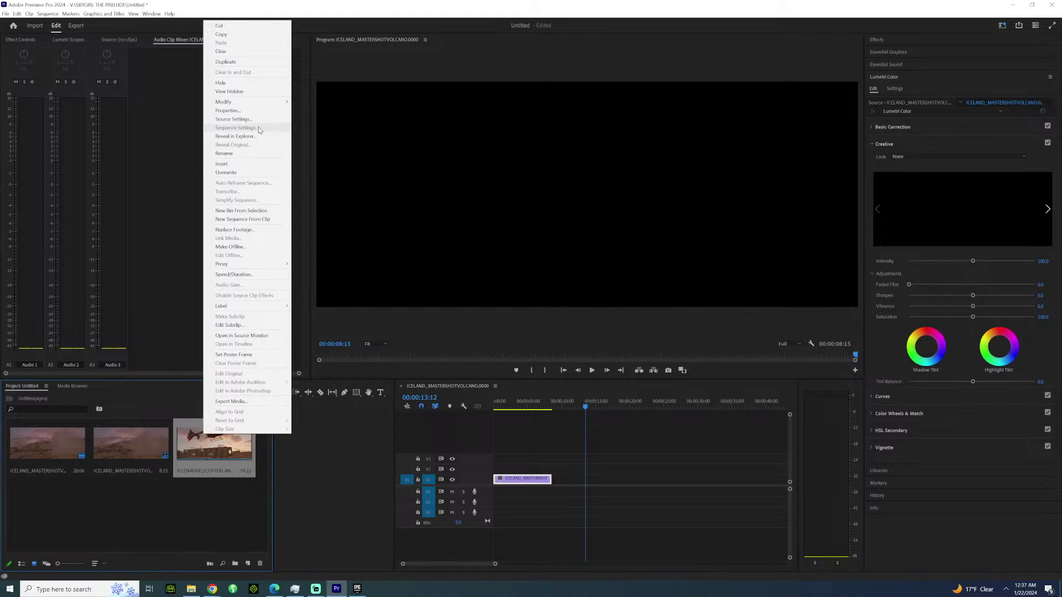
pyautogui.moveTo(249, 106)
pyautogui.click(321, 120)
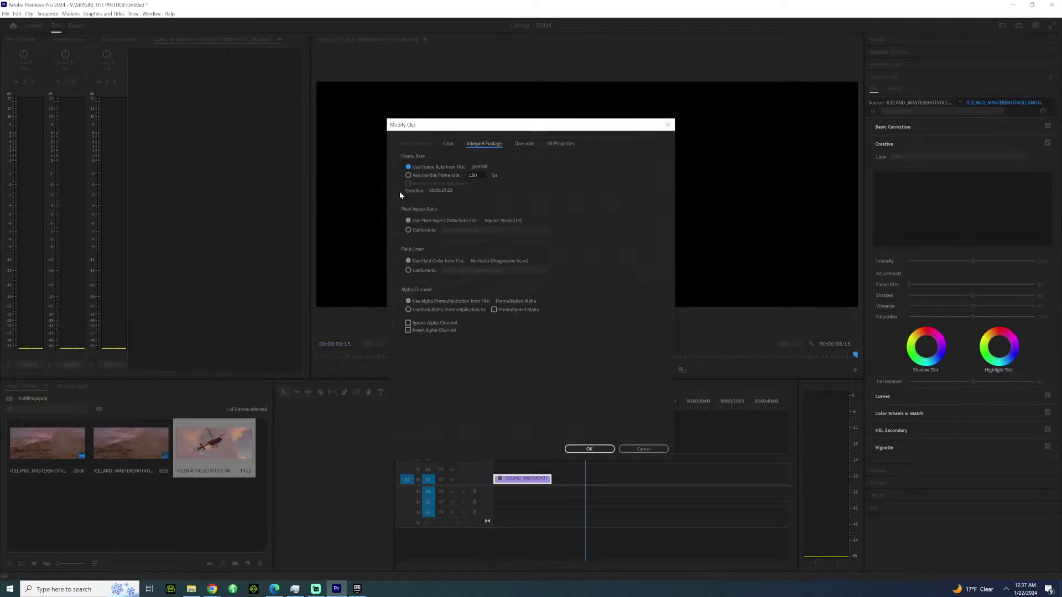
pyautogui.click(442, 176)
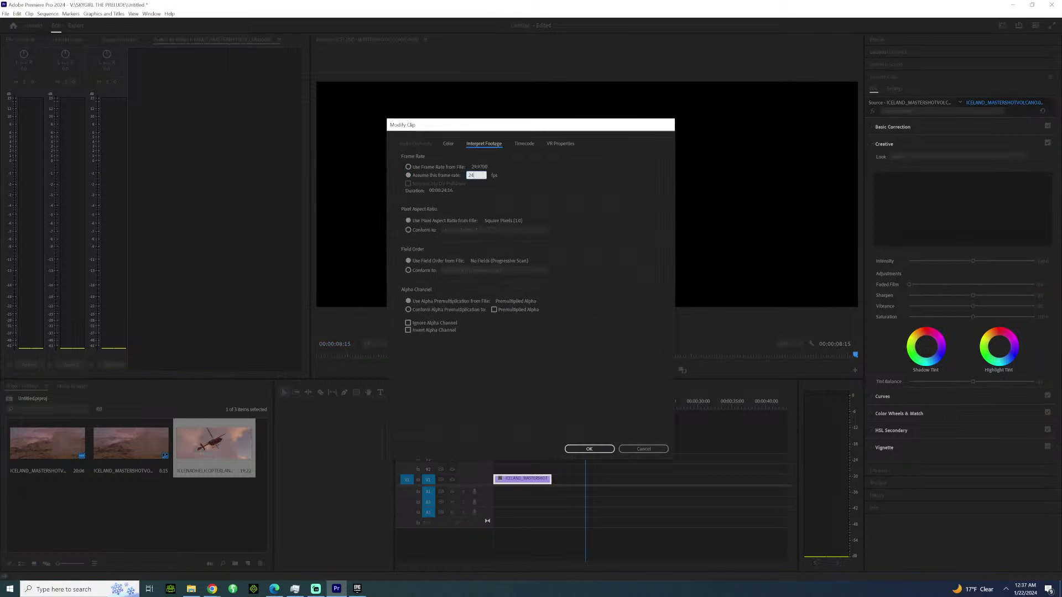
pyautogui.press('Return')
# Place the helicopter clip directly after the volcano clip on track V1 and trim a short piece off its end.
pyautogui.moveTo(214, 431); pyautogui.dragTo(551, 418)
pyautogui.click(545, 406)
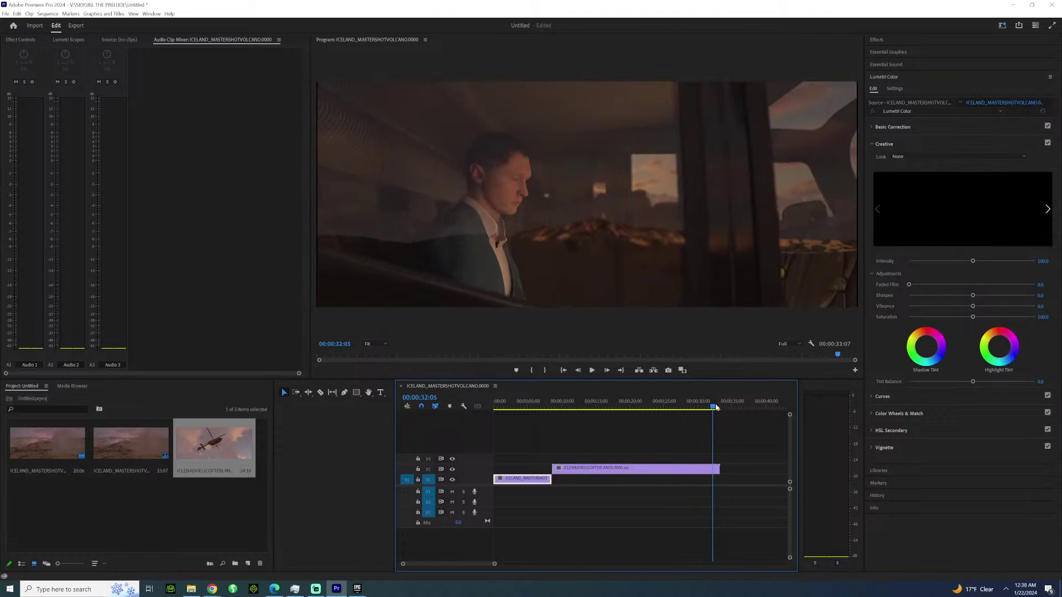
pyautogui.moveTo(721, 407); pyautogui.dragTo(701, 410)
pyautogui.moveTo(719, 469); pyautogui.dragTo(702, 469)
pyautogui.moveTo(621, 469); pyautogui.dragTo(601, 481)
# Trim the start of the helicopter clip to 00:00:12:03 and close the gap behind the volcano clip.
pyautogui.moveTo(519, 407); pyautogui.dragTo(577, 419)
pyautogui.moveTo(553, 479); pyautogui.dragTo(578, 479)
pyautogui.click(559, 479)
pyautogui.press('Delete')
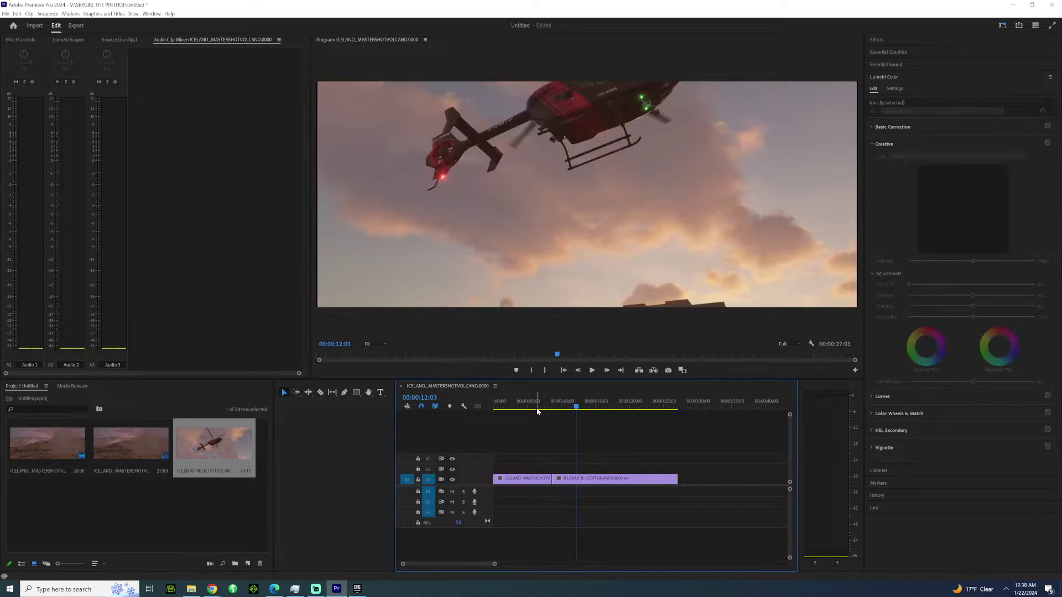
# Play back the cut between the two shots and extend the helicopter clip's end to about 00:00:28:08.
pyautogui.click(536, 407)
pyautogui.press('space')
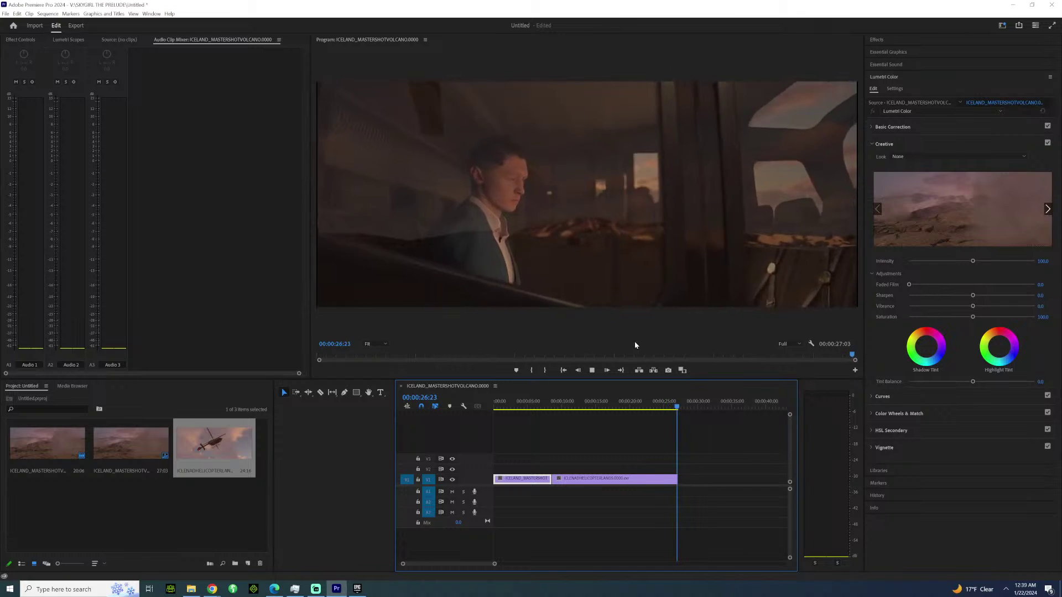
pyautogui.press('space')
pyautogui.moveTo(670, 403); pyautogui.dragTo(680, 406)
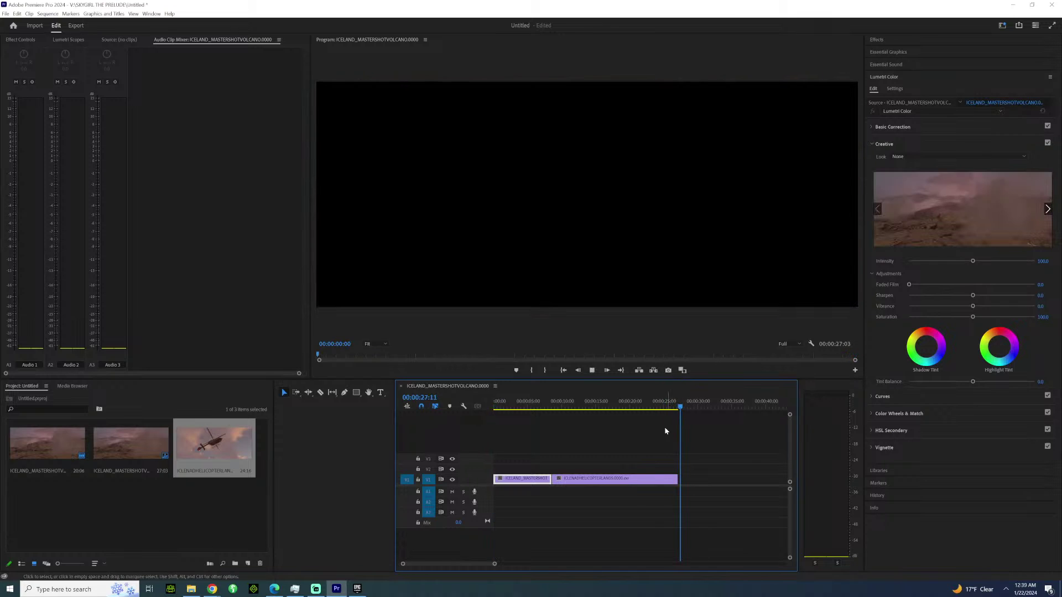
pyautogui.moveTo(674, 482); pyautogui.dragTo(685, 480)
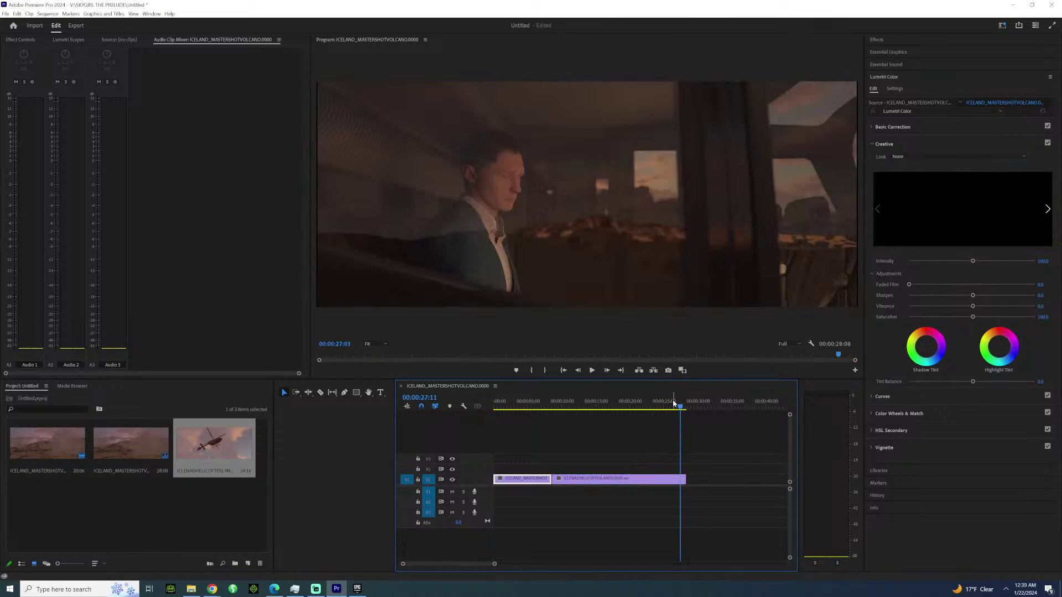
pyautogui.click(685, 403)
# Add a text box near the lower-left corner of the volcano shot at the sequence start, reading ICELAND.
pyautogui.moveTo(686, 402); pyautogui.dragTo(490, 424)
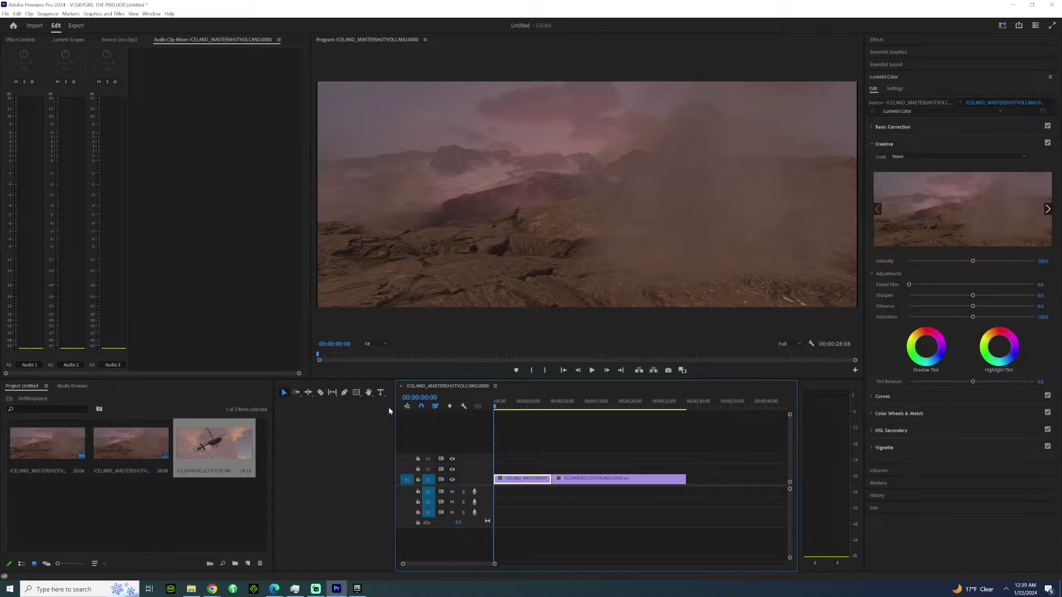
pyautogui.click(380, 394)
pyautogui.click(359, 284)
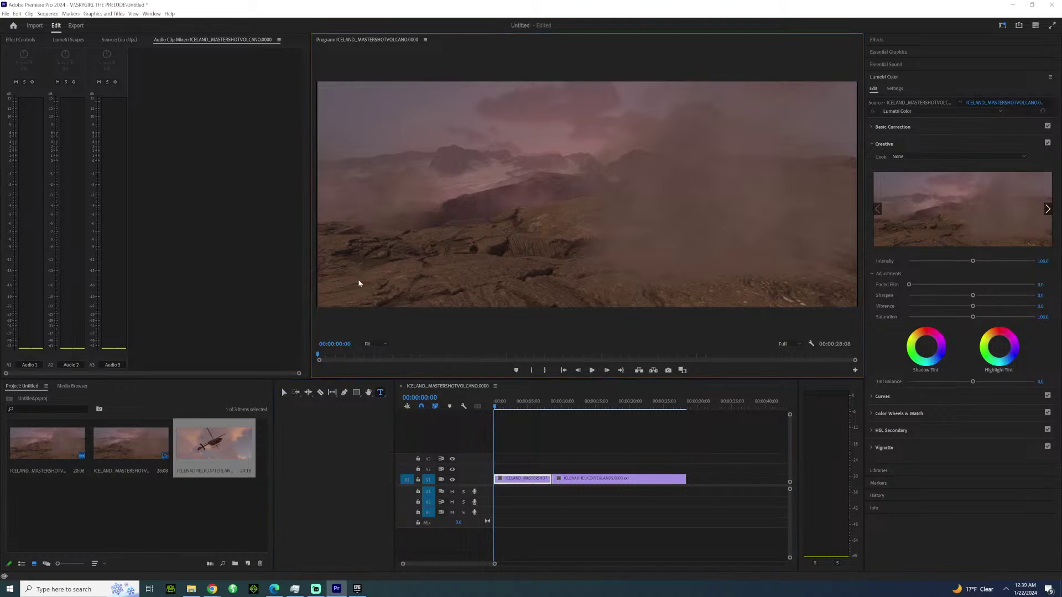
pyautogui.moveTo(493, 304); pyautogui.dragTo(491, 308)
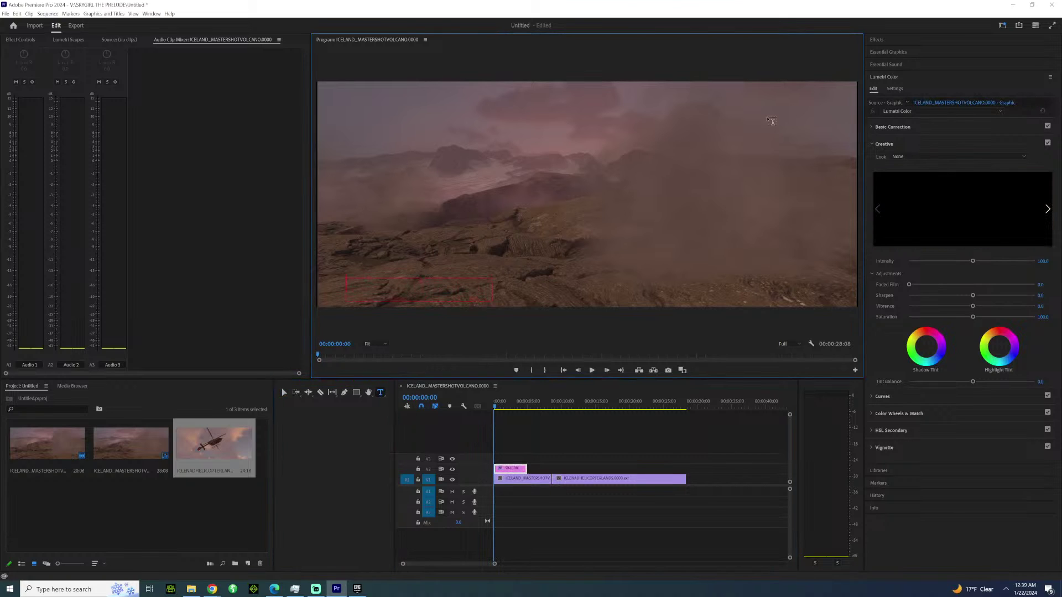
pyautogui.write('FREAKING ICELAND')
pyautogui.press('BackSpace')
pyautogui.press('BackSpace')
pyautogui.press('BackSpace')
pyautogui.press('BackSpace')
pyautogui.press('BackSpace')
pyautogui.press('BackSpace')
pyautogui.press('BackSpace')
pyautogui.press('BackSpace')
pyautogui.press('BackSpace')
pyautogui.press('BackSpace')
pyautogui.press('BackSpace')
pyautogui.press('BackSpace')
pyautogui.press('BackSpace')
pyautogui.press('BackSpace')
pyautogui.press('BackSpace')
pyautogui.press('BackSpace')
pyautogui.write('ICELAND')
# Append the Icelandic word dauða after ICELAND in the title and correct it to DAUÐI.
pyautogui.hotkey('alt', 'Tab')
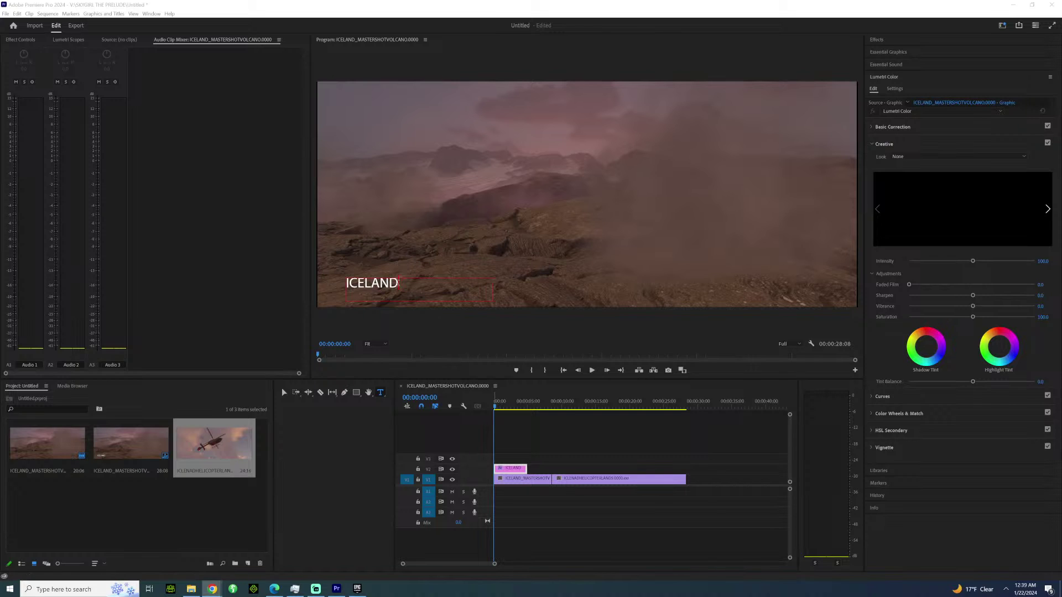
pyautogui.click(406, 283)
pyautogui.write('dauða')
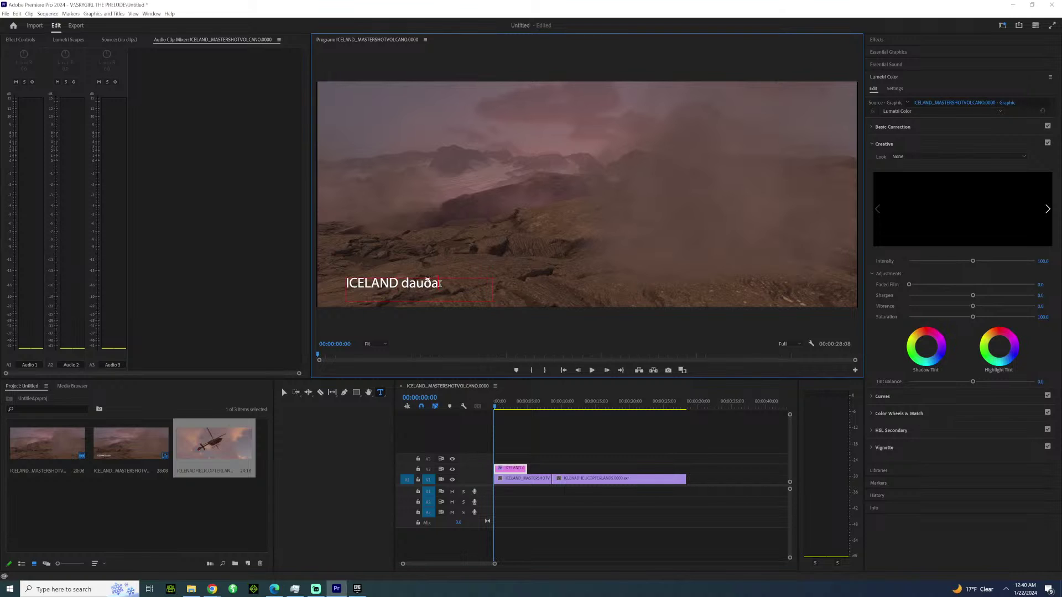
pyautogui.moveTo(436, 285); pyautogui.dragTo(408, 285)
pyautogui.doubleClick(427, 283)
pyautogui.hotkey('alt', 'Tab')
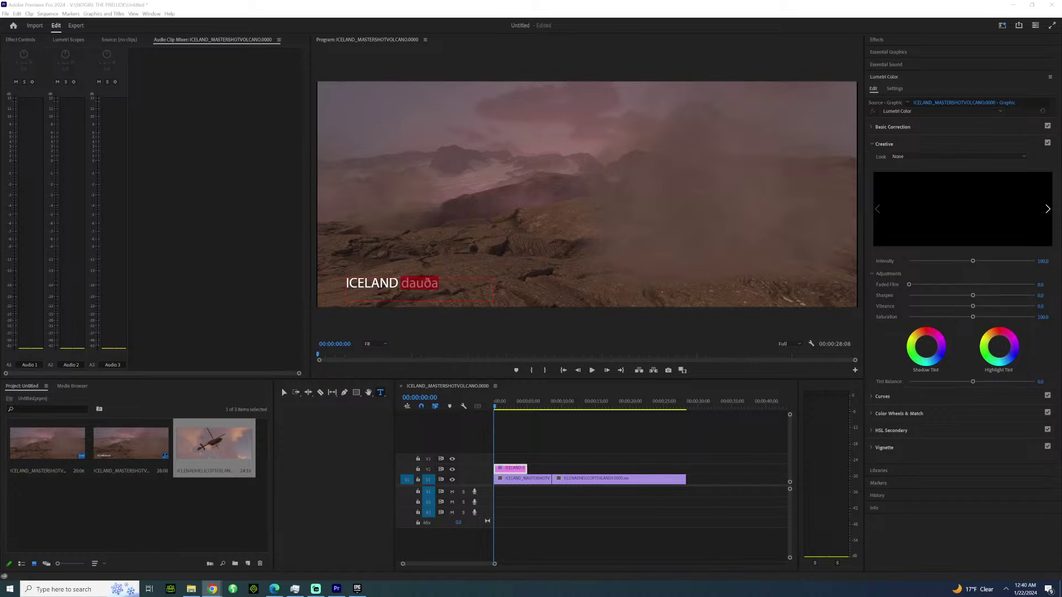
pyautogui.click(432, 293)
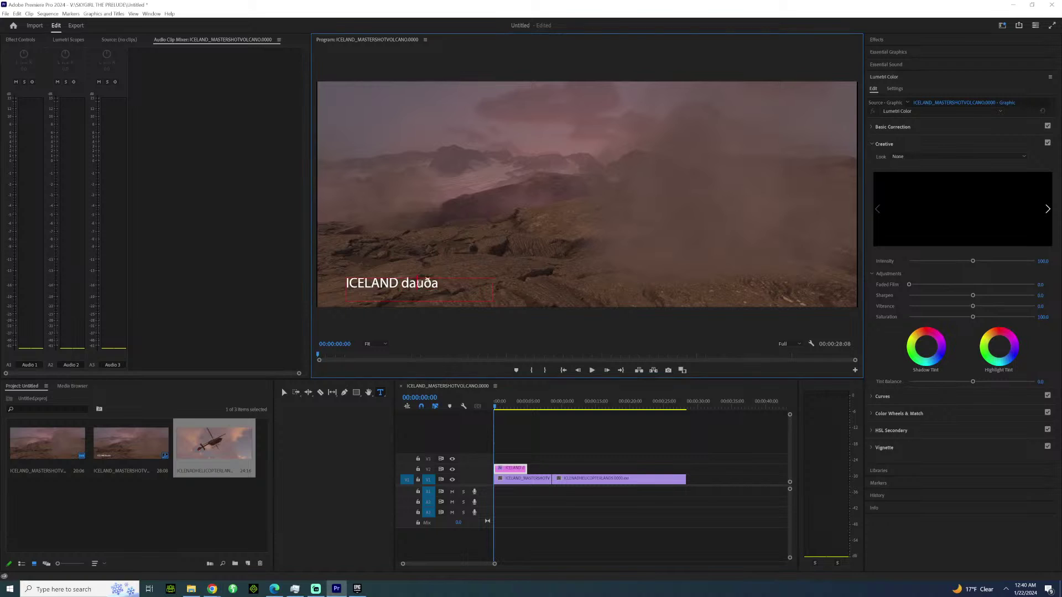
pyautogui.doubleClick(432, 294)
pyautogui.write('DAUÐI')
# Remove the leading word ICELAND and complete the title as DAUÐI GLACIER, ICELAND.
pyautogui.moveTo(399, 287); pyautogui.dragTo(339, 286)
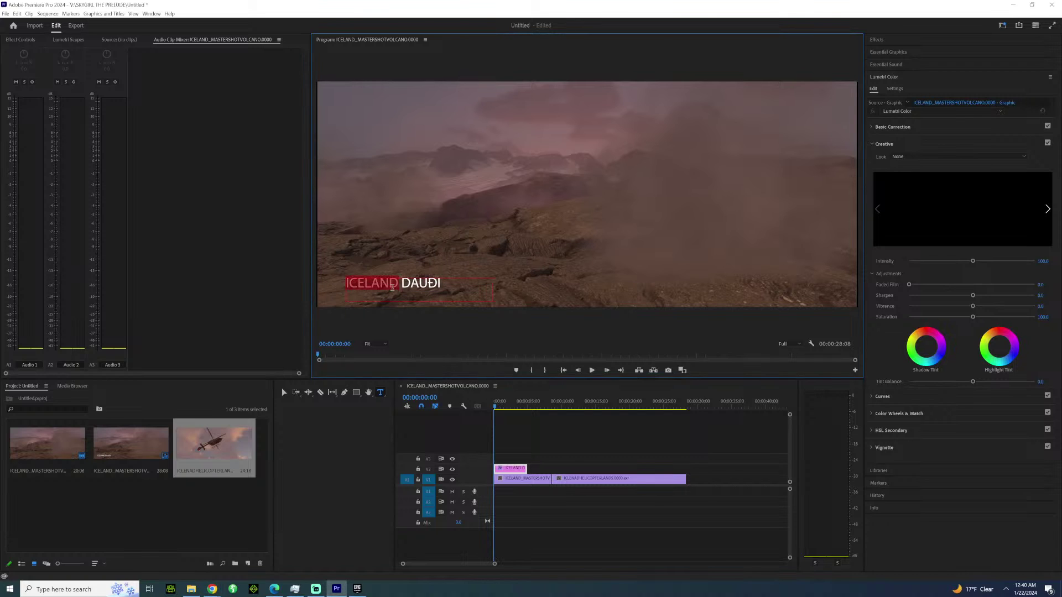
pyautogui.press('BackSpace')
pyautogui.press('Delete')
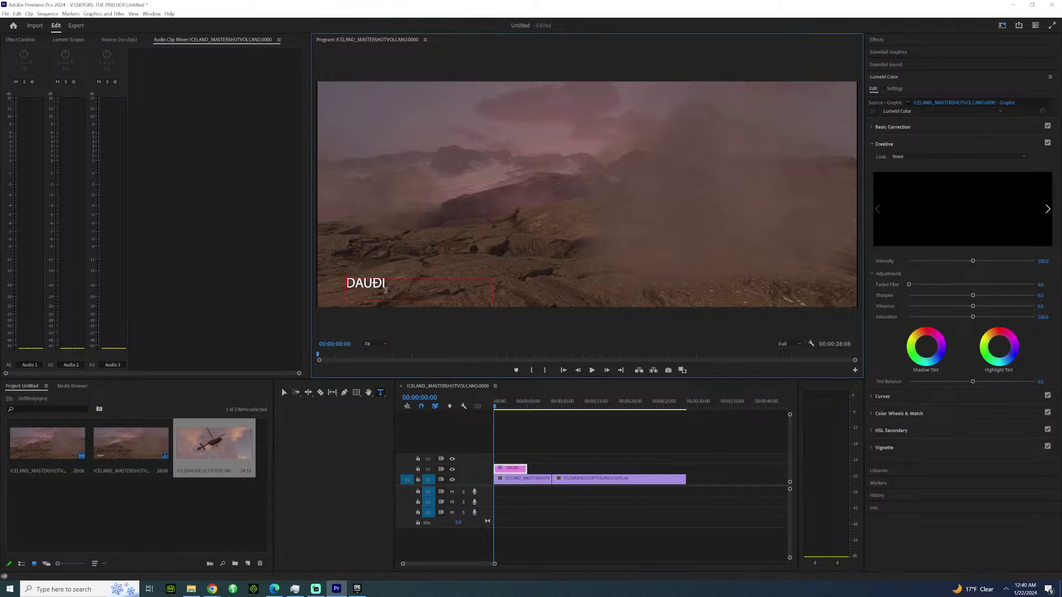
pyautogui.write('GLACIER, ICEL')
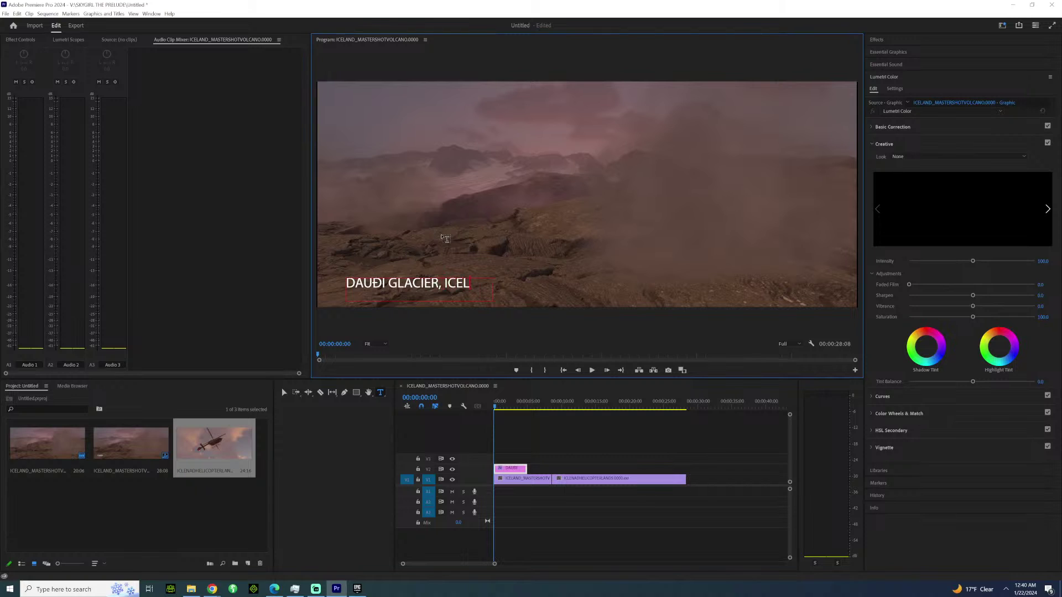
pyautogui.press('BackSpace')
pyautogui.press('BackSpace')
pyautogui.press('BackSpace')
pyautogui.press('BackSpace')
pyautogui.press('Escape')
# Move the title into the frame's bottom-left corner and shift its clip to start about one second into the sequence.
pyautogui.moveTo(490, 288); pyautogui.dragTo(417, 300)
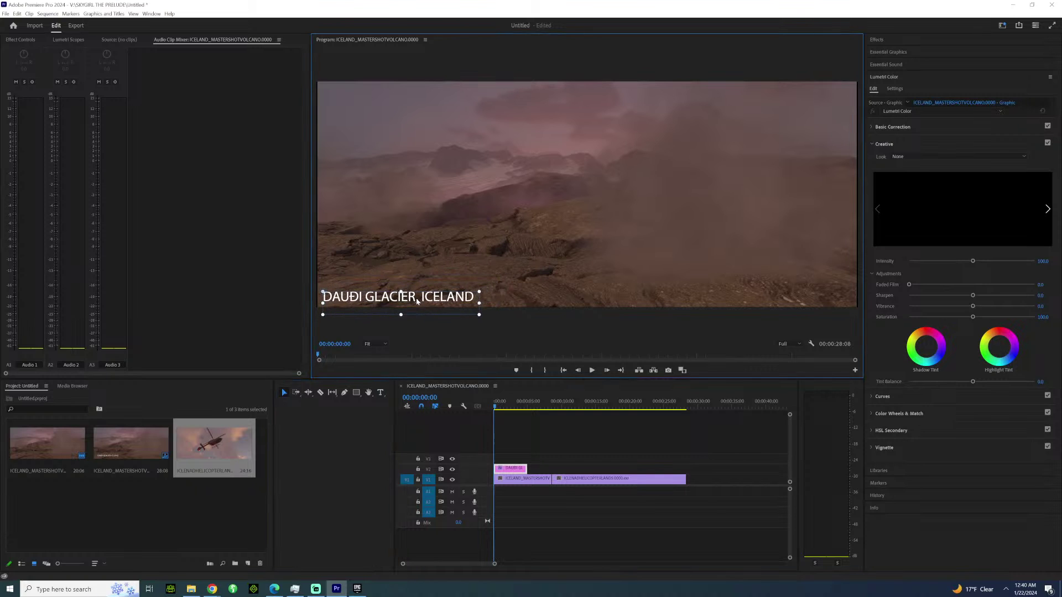
pyautogui.click(495, 399)
pyautogui.moveTo(504, 468); pyautogui.dragTo(519, 472)
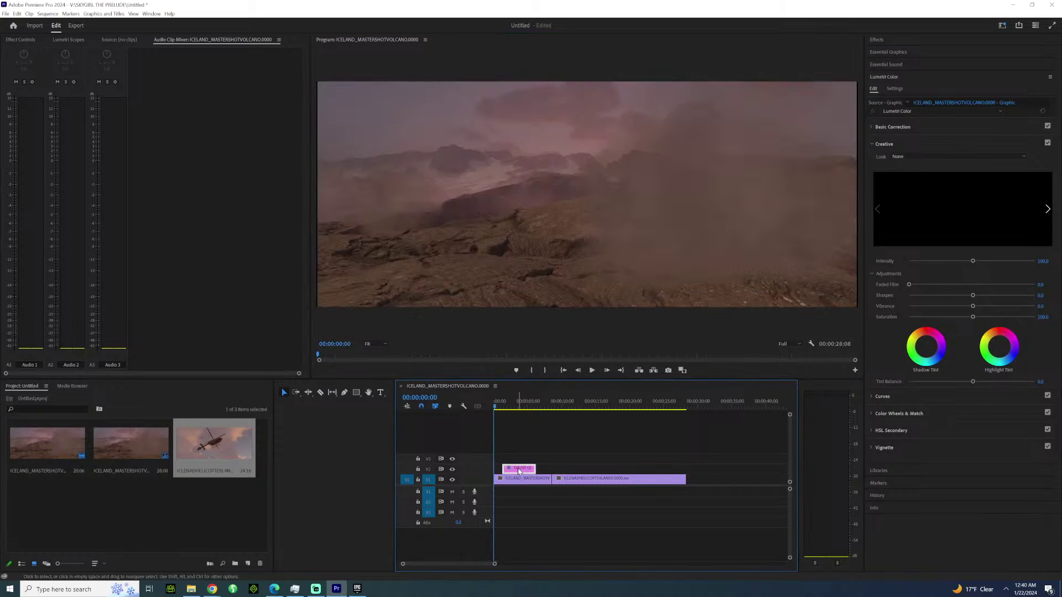
pyautogui.press('space')
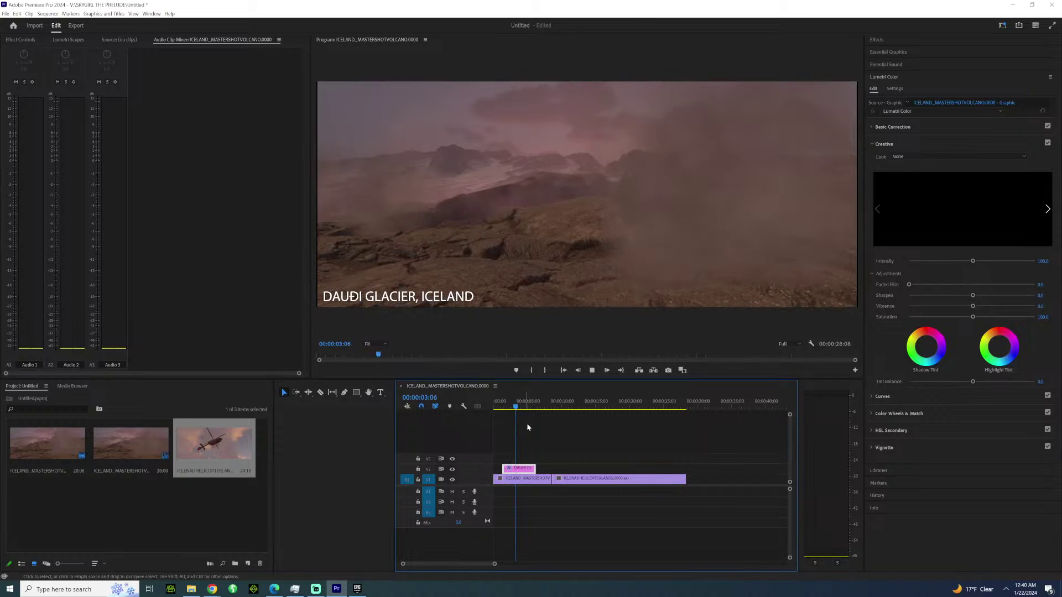
# Change the font of the DAUÐI GLACIER, ICELAND title to Futura PT Light and return to the title clip's start.
pyautogui.click(431, 294)
pyautogui.doubleClick(440, 301)
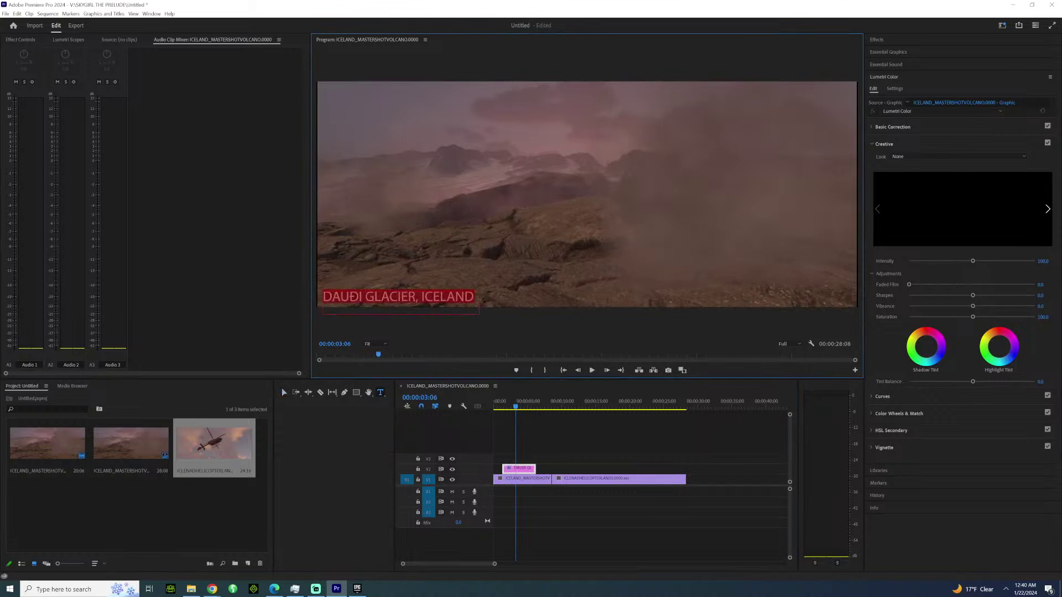
pyautogui.click(881, 53)
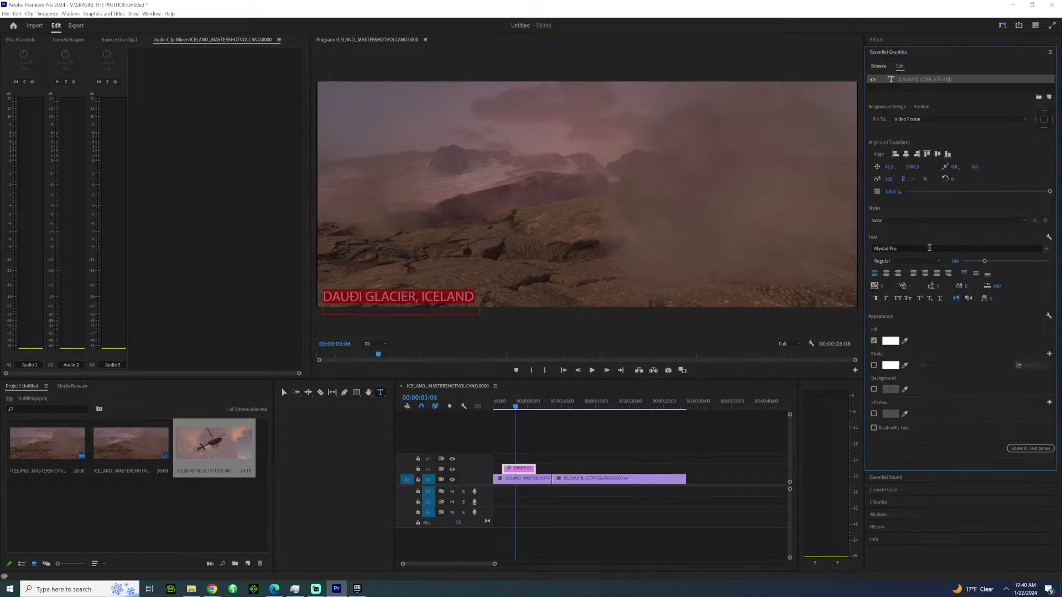
pyautogui.click(929, 248)
pyautogui.scroll(5, 940, 304)
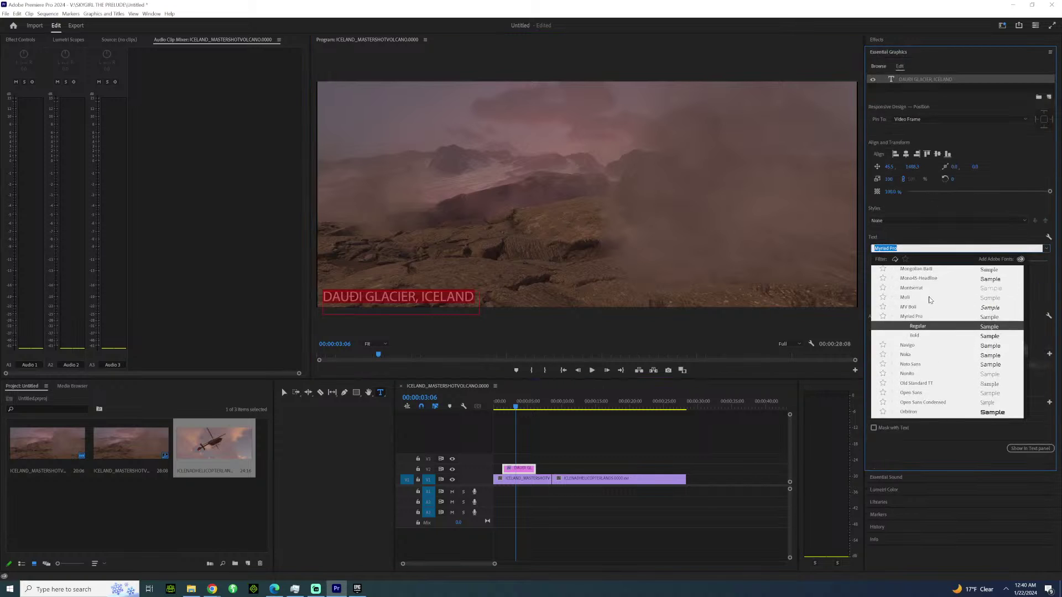
pyautogui.scroll(6, 926, 287)
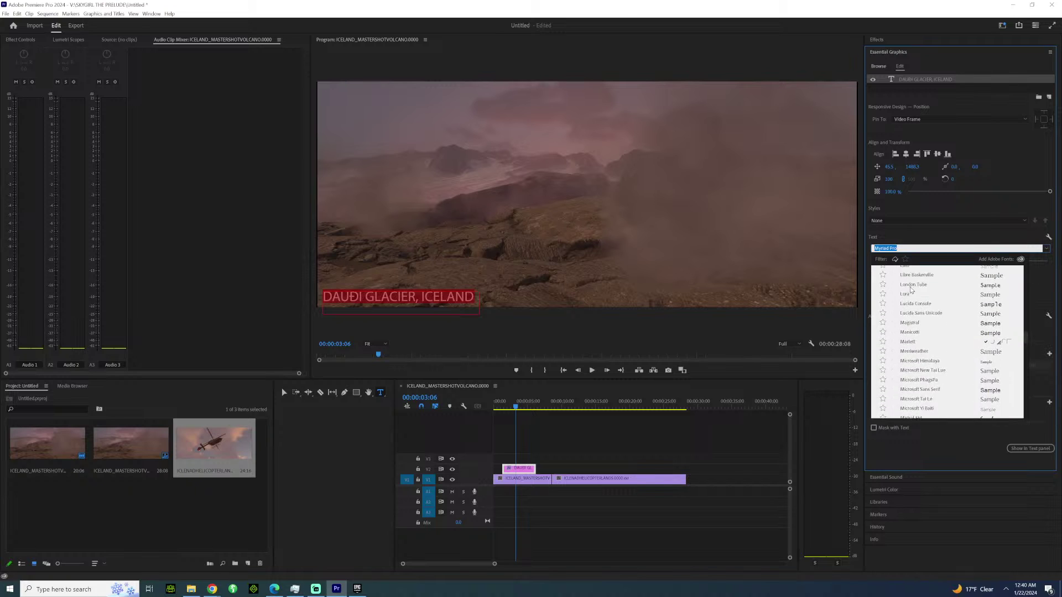
pyautogui.scroll(4, 910, 288)
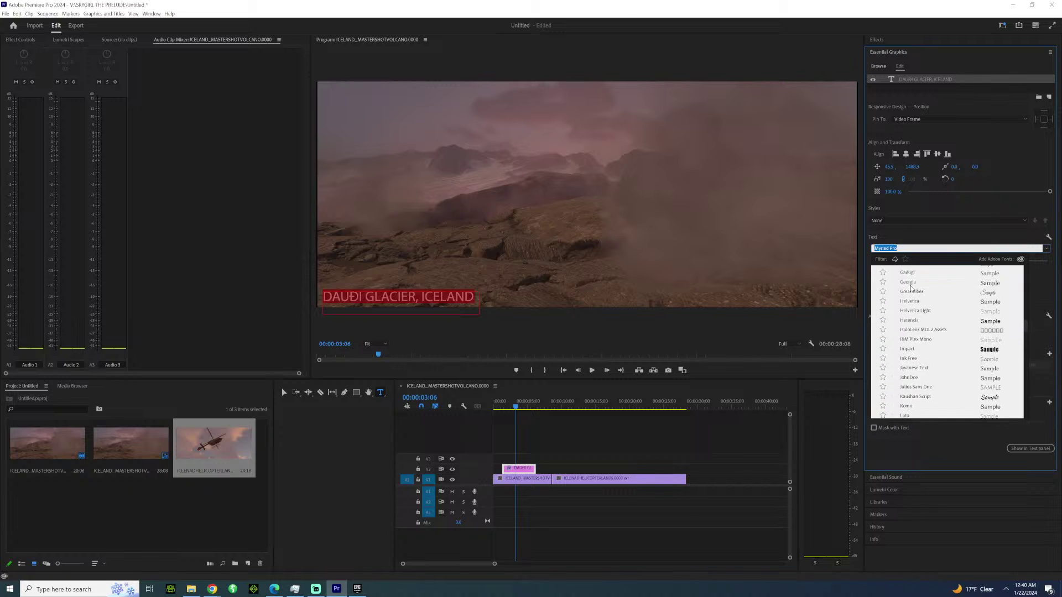
pyautogui.click(905, 287)
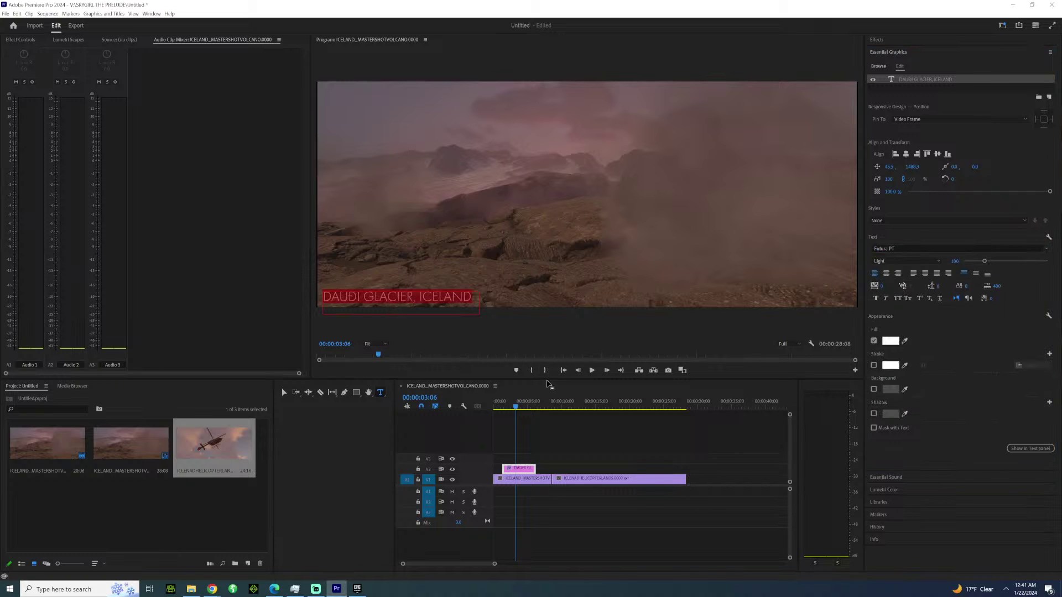
pyautogui.click(504, 404)
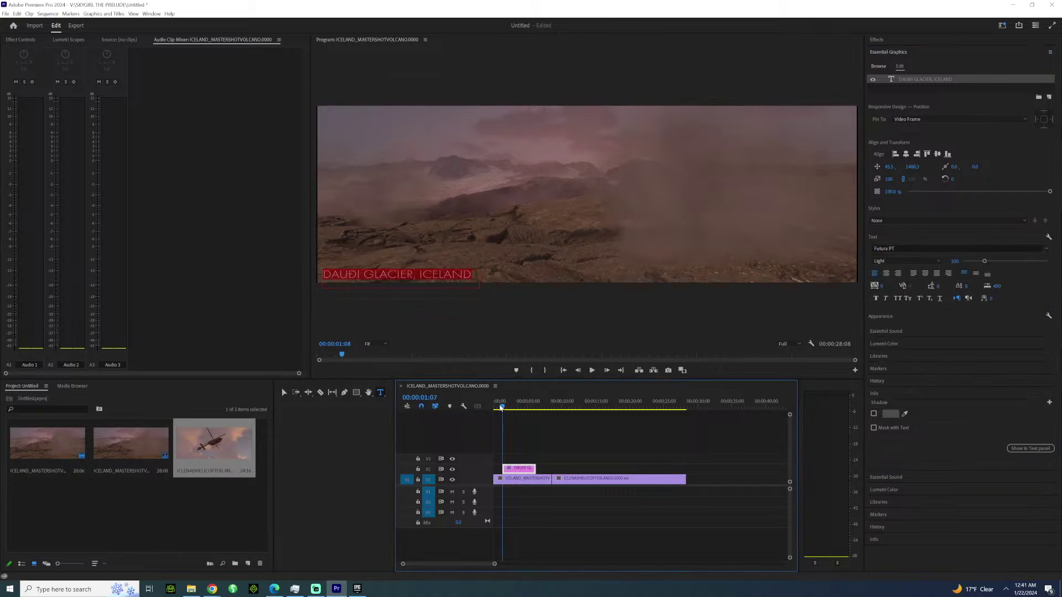
# Play the opening volcano shot with its title through to about seven seconds and return to about three seconds.
pyautogui.press('space')
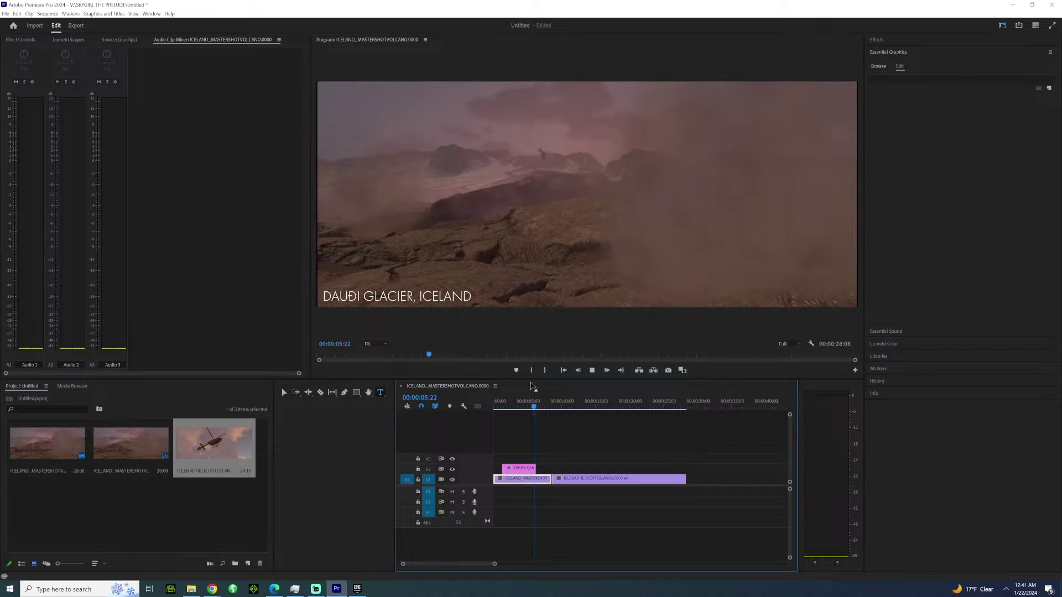
pyautogui.press('space')
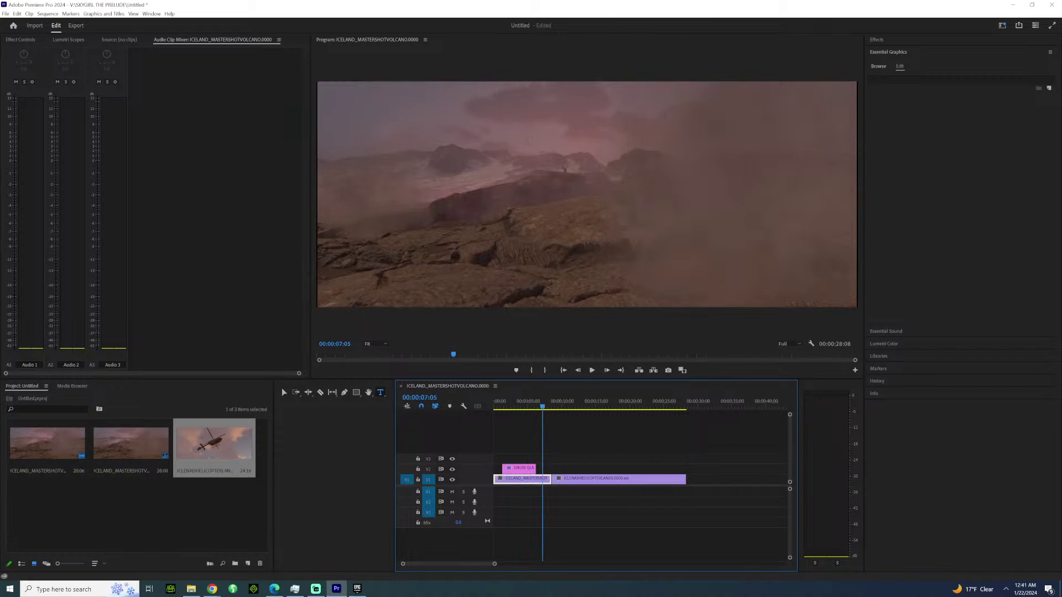
pyautogui.hotkey('alt', 'Tab')
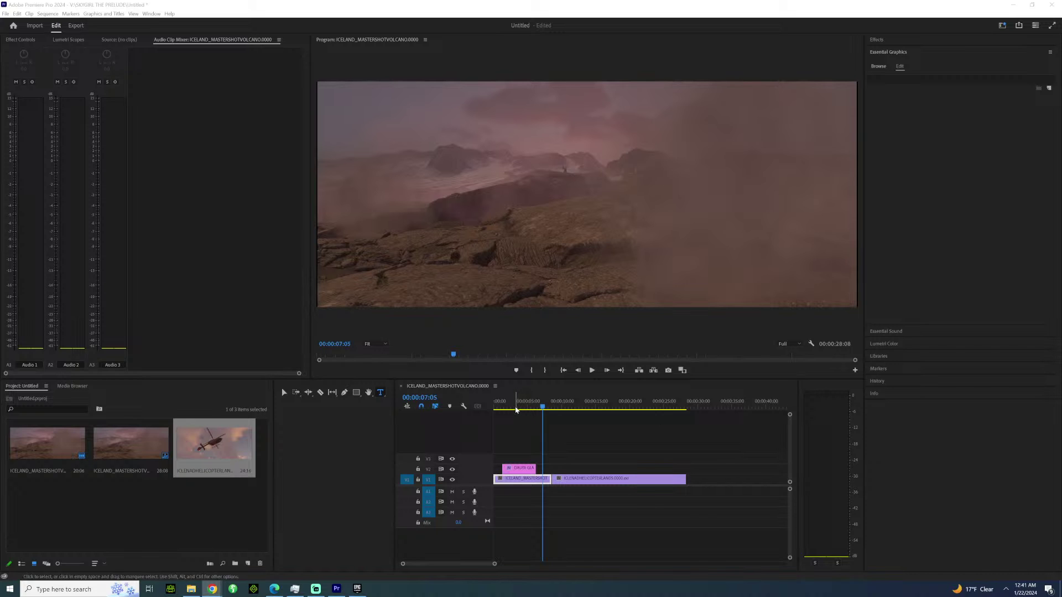
pyautogui.moveTo(516, 410); pyautogui.dragTo(514, 382)
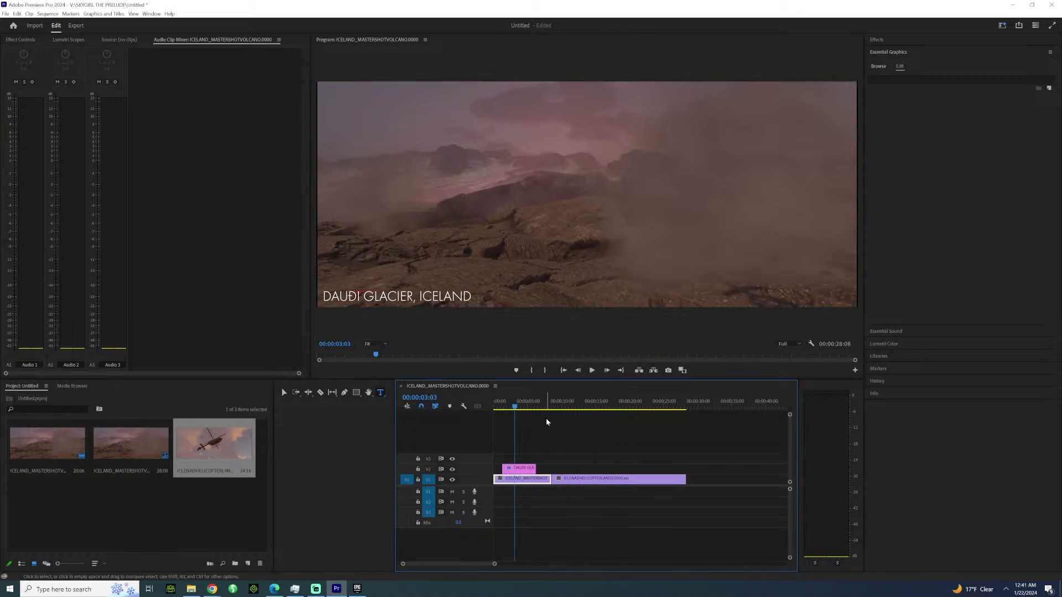
# Apply the Casino Royale - Standard creative look to the helicopter landing clip and review the graded footage around 18 seconds.
pyautogui.moveTo(493, 405); pyautogui.dragTo(625, 401)
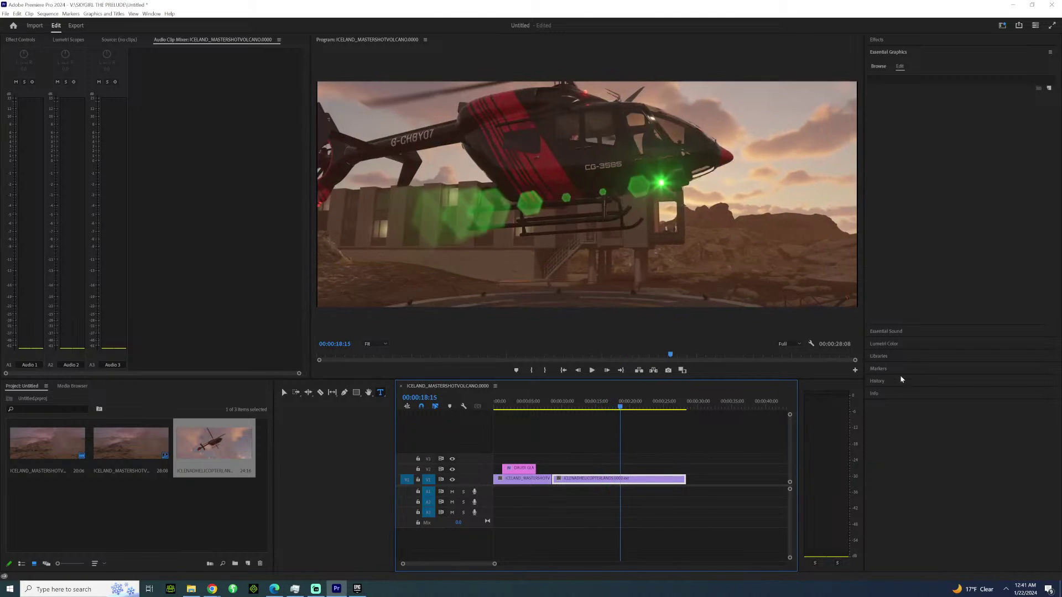
pyautogui.click(886, 344)
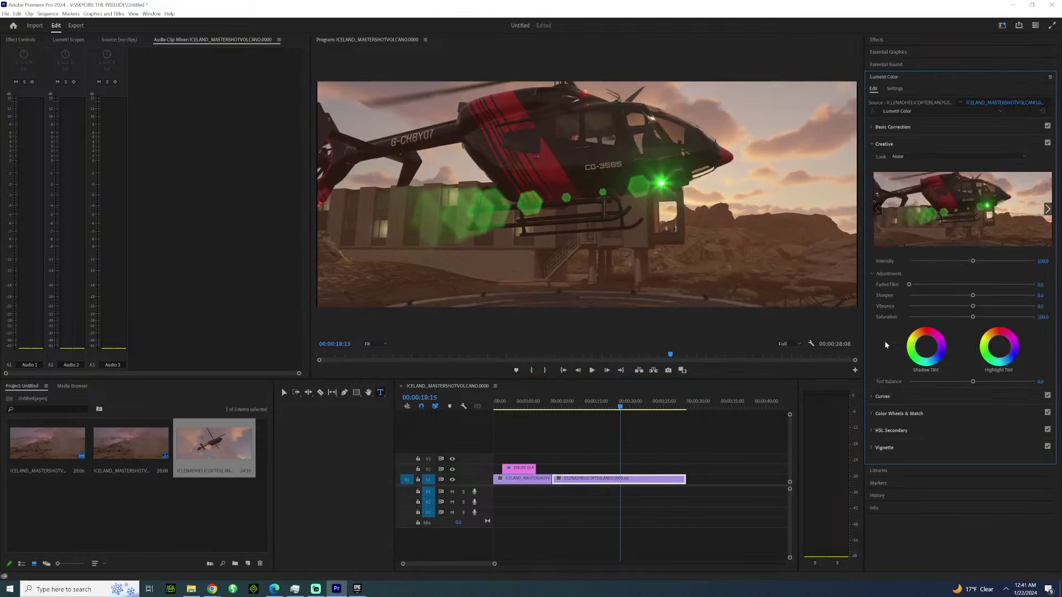
pyautogui.click(909, 157)
pyautogui.scroll(-3, 955, 389)
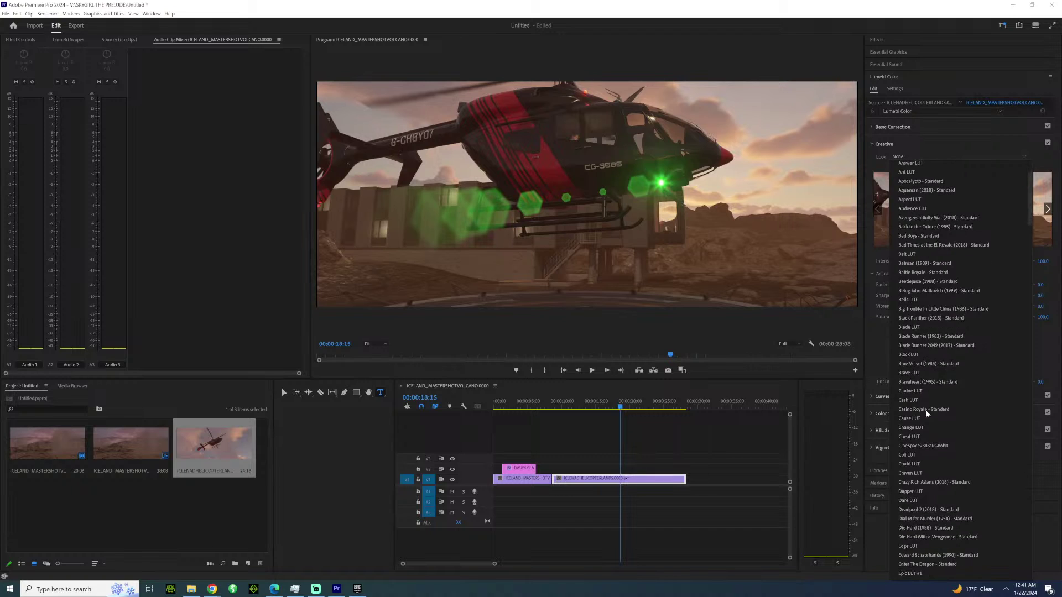
pyautogui.click(927, 412)
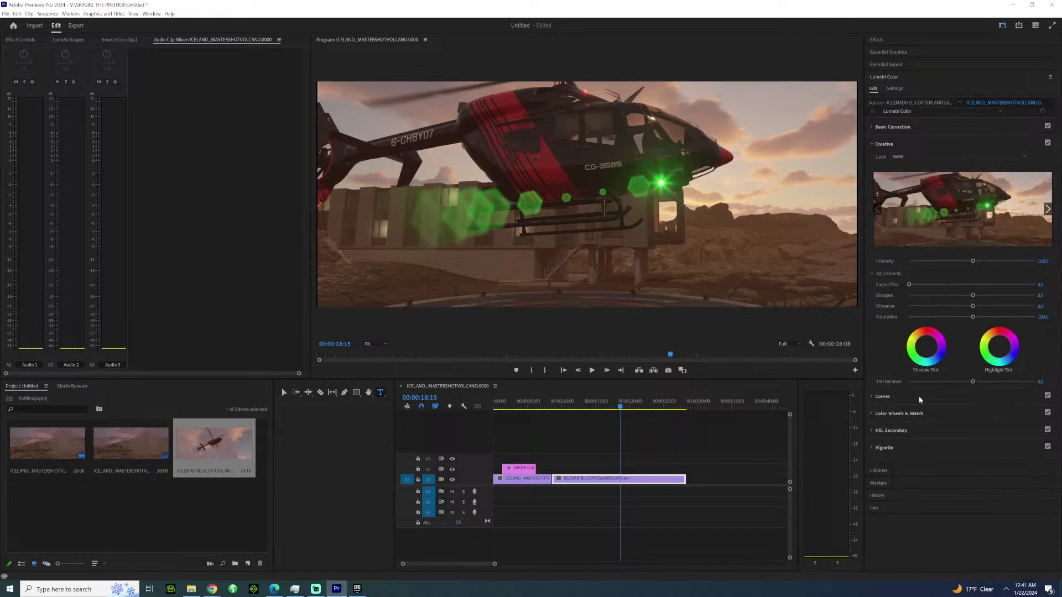
pyautogui.click(936, 157)
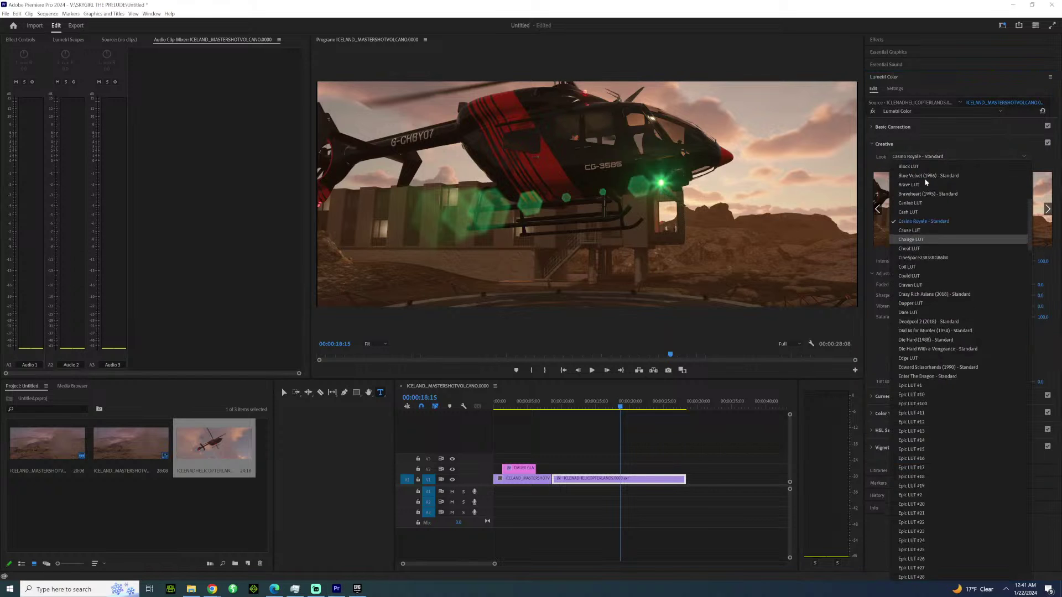
pyautogui.moveTo(526, 403); pyautogui.dragTo(588, 368)
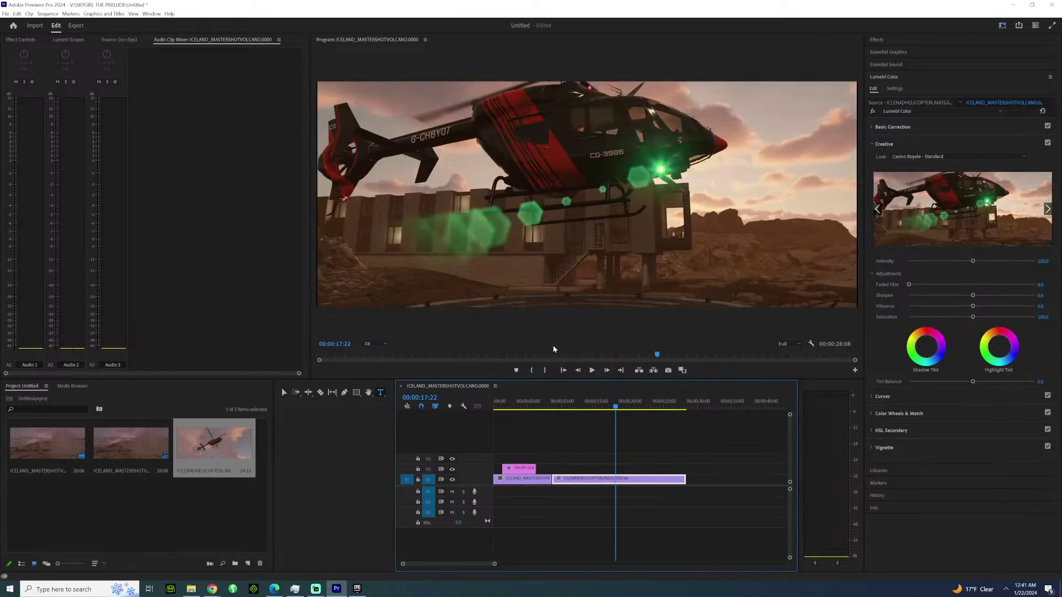
# Open the export settings for the sequence and choose the High Quality 2160p 4K preset.
pyautogui.hotkey('ctrl', 'm')
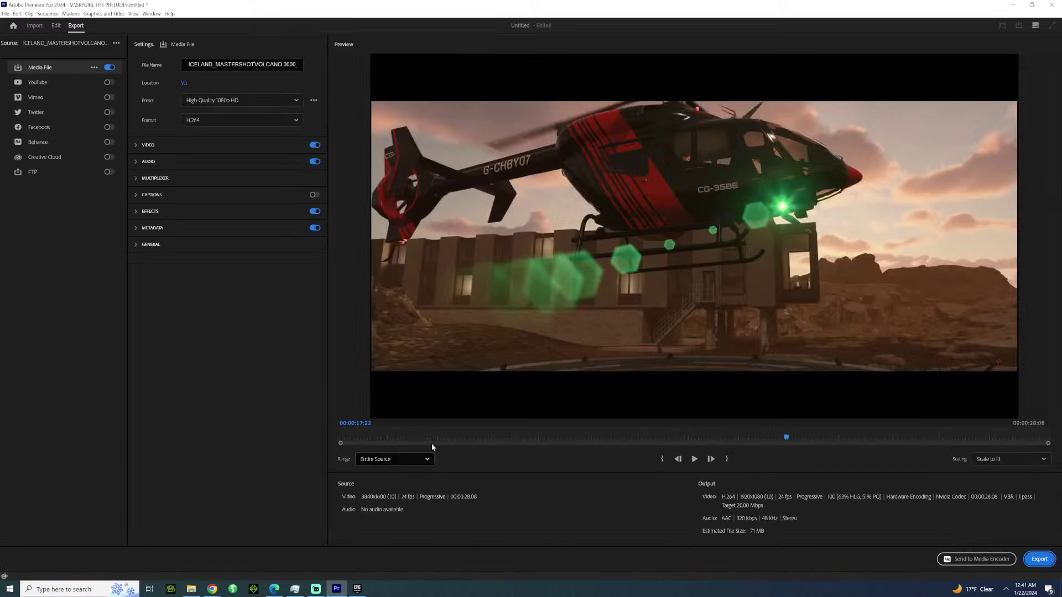
pyautogui.click(246, 100)
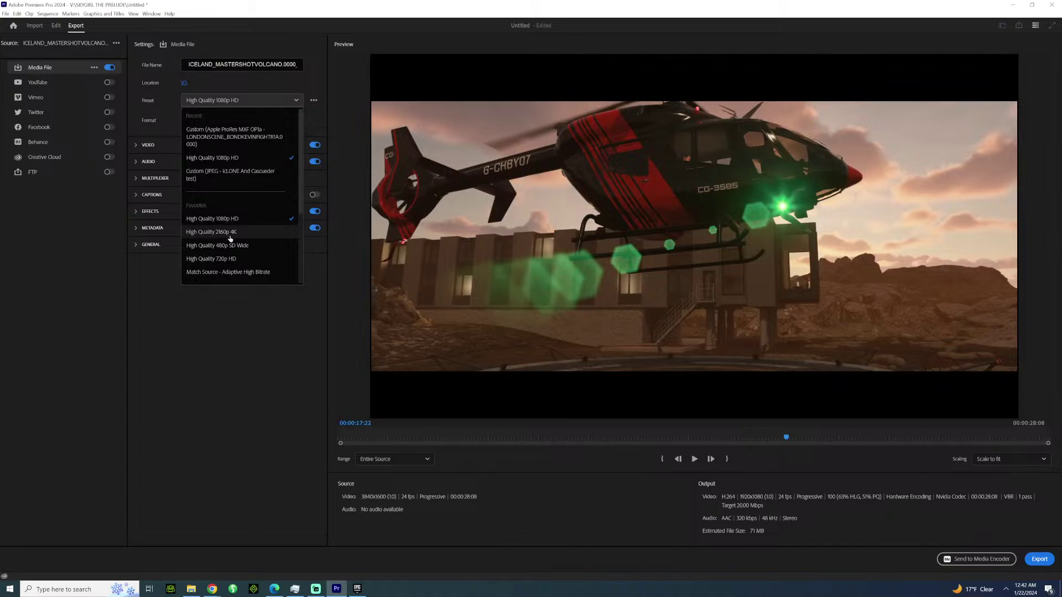
pyautogui.click(230, 234)
# Try the Apple ProRes MXF OP1a export format and go back to the High Quality 2160p 4K preset.
pyautogui.click(250, 122)
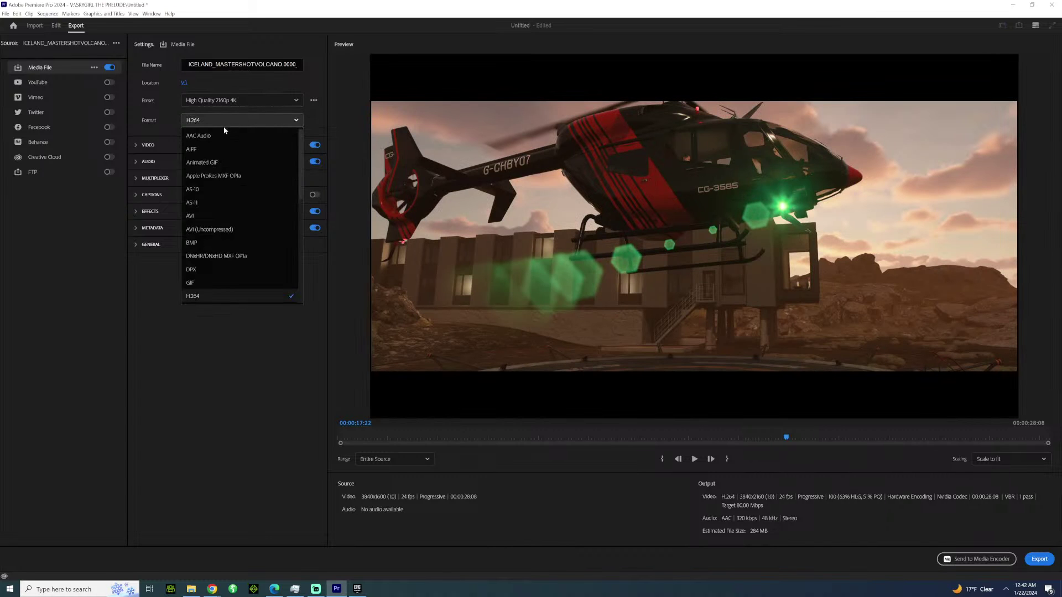
pyautogui.click(233, 177)
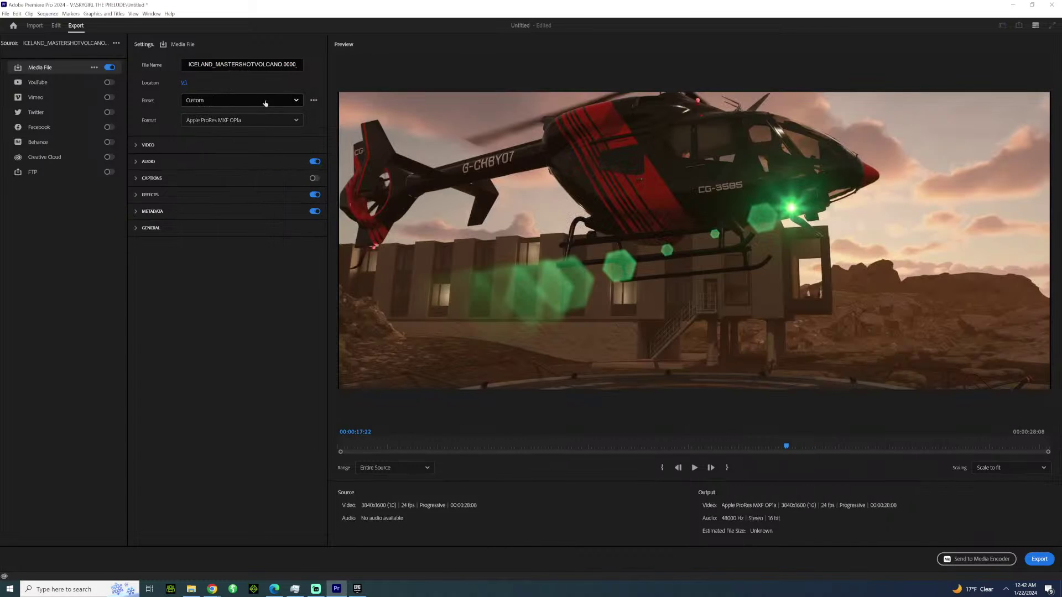
pyautogui.click(276, 102)
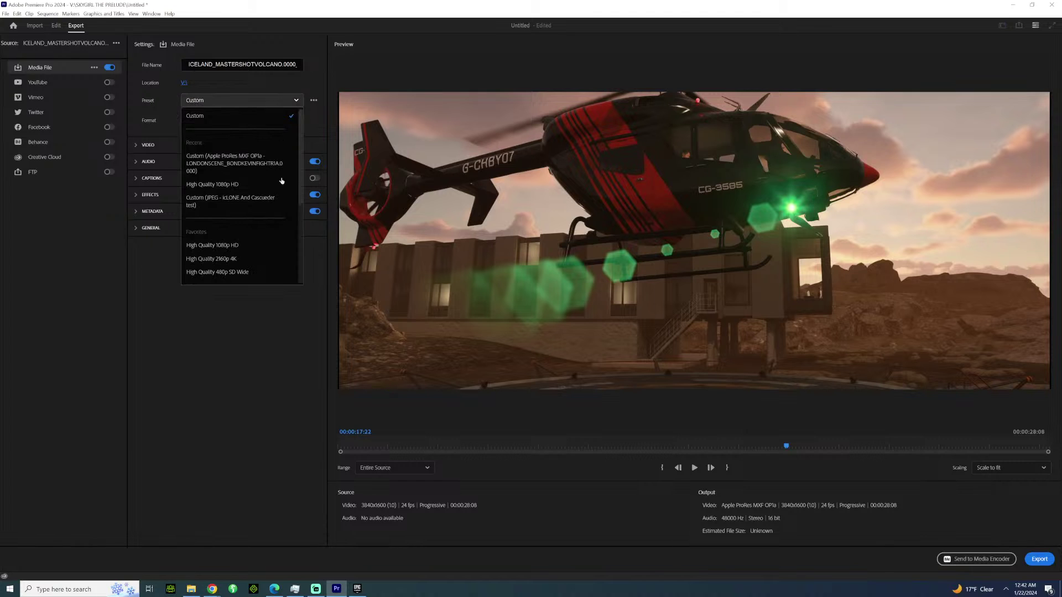
pyautogui.click(241, 260)
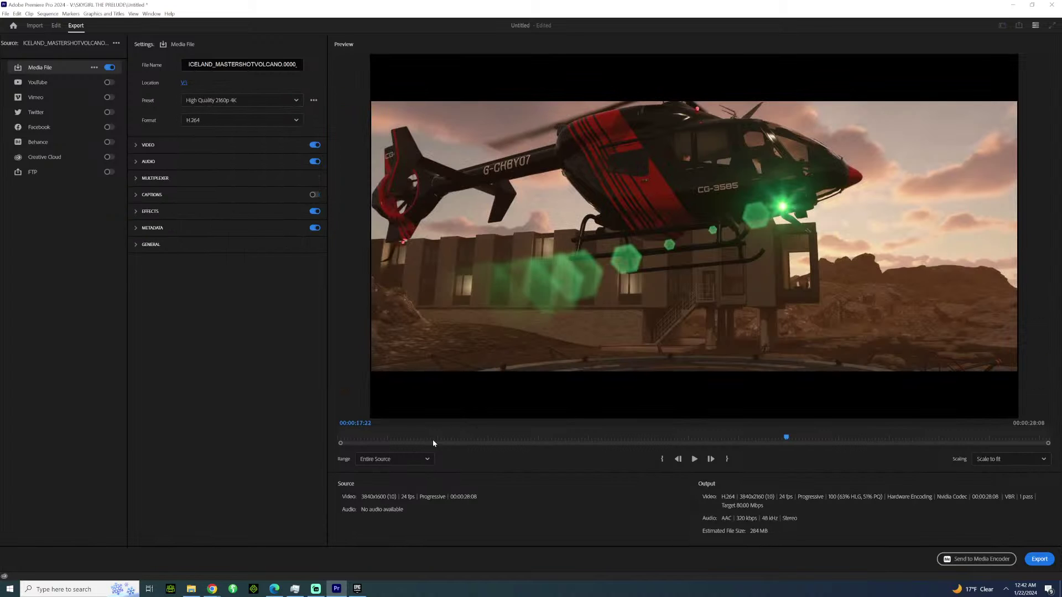
# Scrub the export preview to the sequence's end and back to the DAUÐI GLACIER, ICELAND title.
pyautogui.moveTo(436, 440); pyautogui.dragTo(1051, 391)
pyautogui.moveTo(990, 409); pyautogui.dragTo(1017, 380)
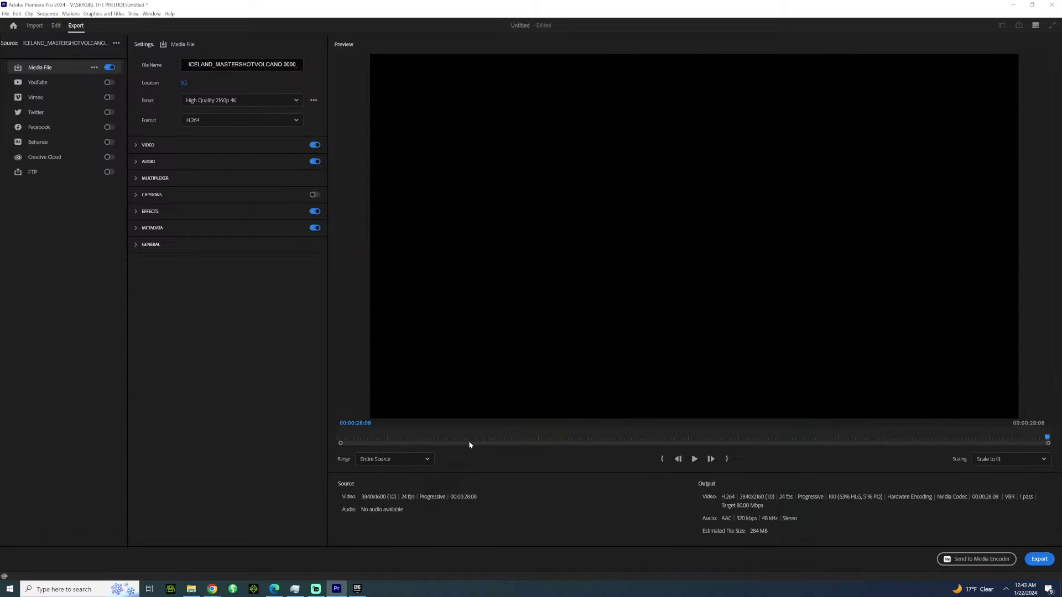
pyautogui.moveTo(446, 443); pyautogui.dragTo(423, 437)
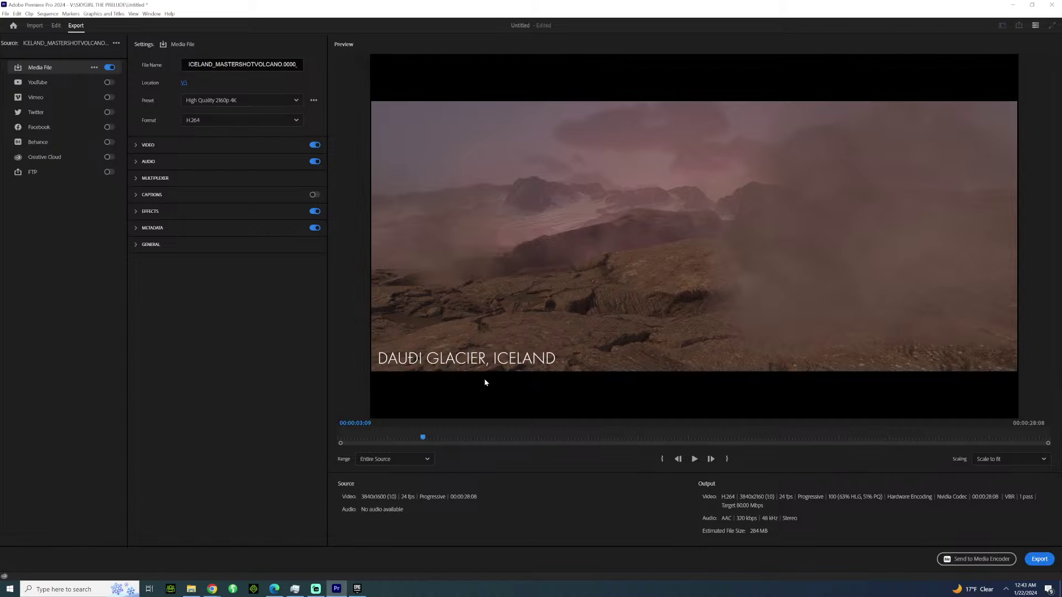
# Switch to Microsoft Edge to close the ENDGAME SCREENPLAY PDF, and scrub Premiere Pro's export preview to the end of the sequence.
pyautogui.click(281, 591)
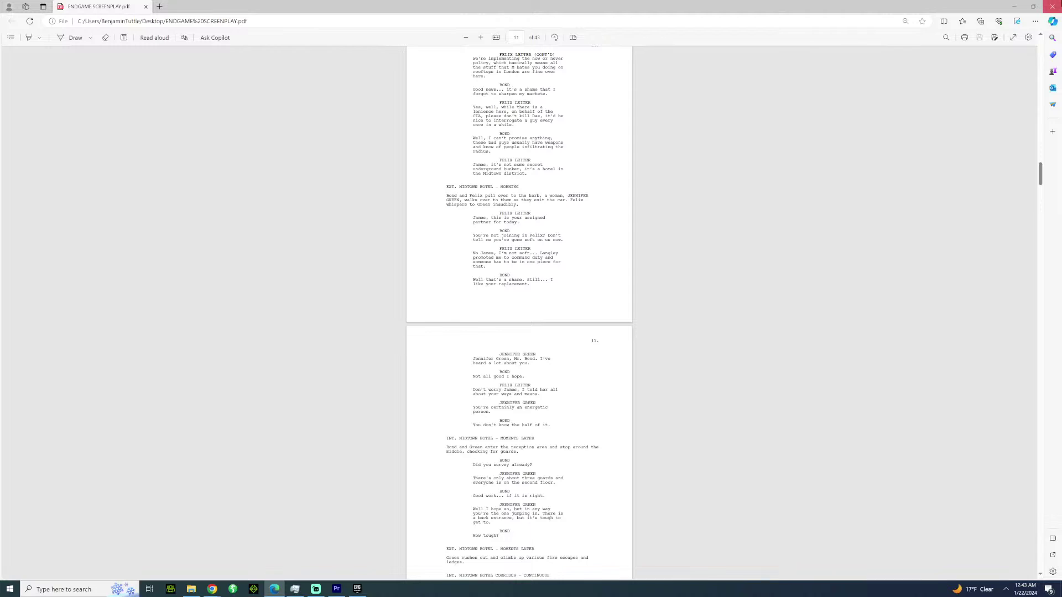
pyautogui.click(1052, 6)
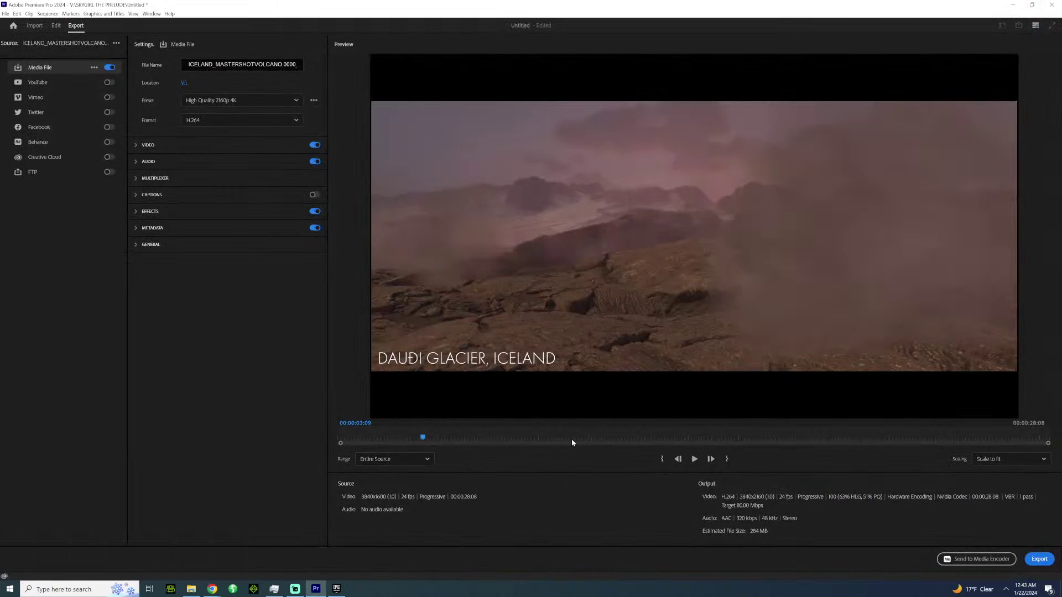
pyautogui.moveTo(571, 443); pyautogui.dragTo(1051, 436)
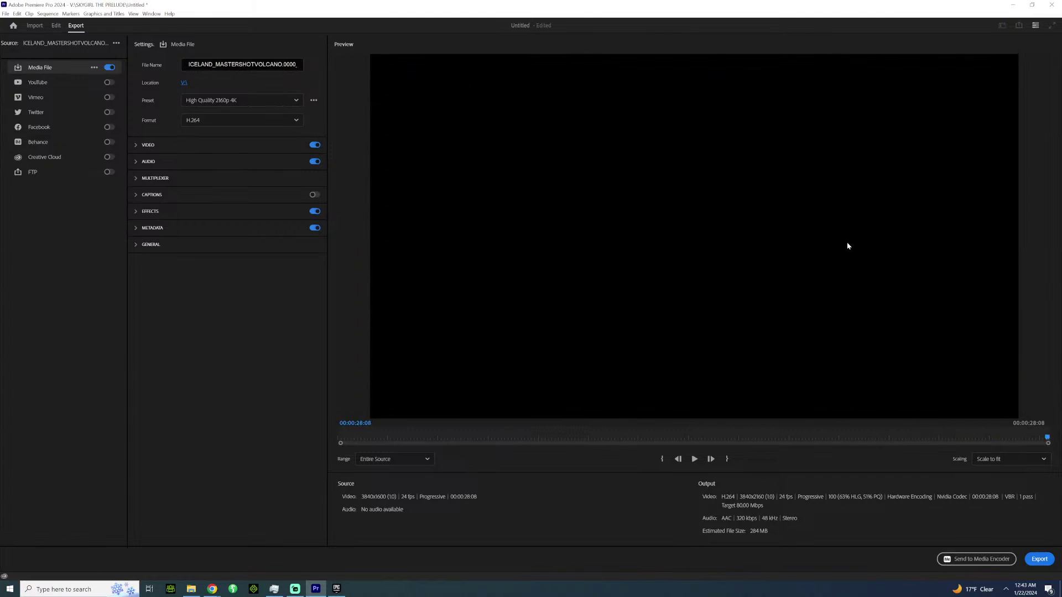